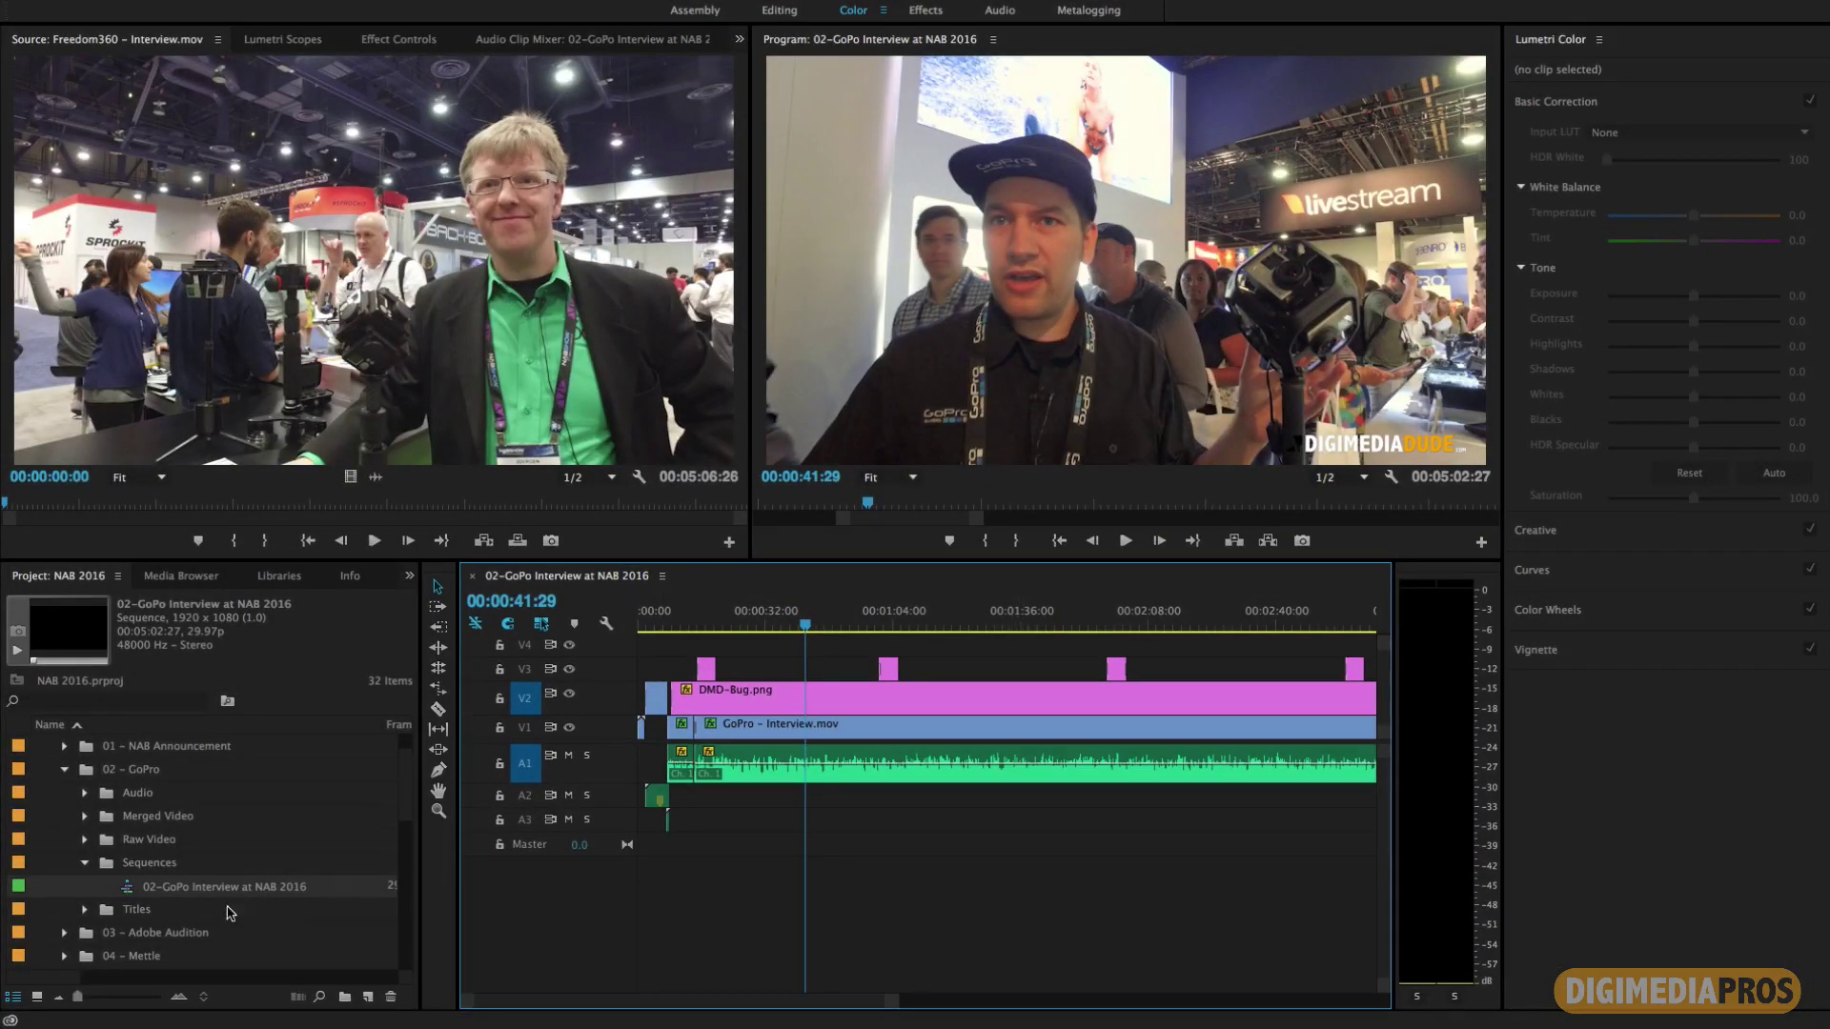
Step: Expand the 01 - NAB Announcement bin and its Sequences bin, and open both the standard and 360 Degree Version sequences
scroll(175, 843, up, 2)
click(65, 793)
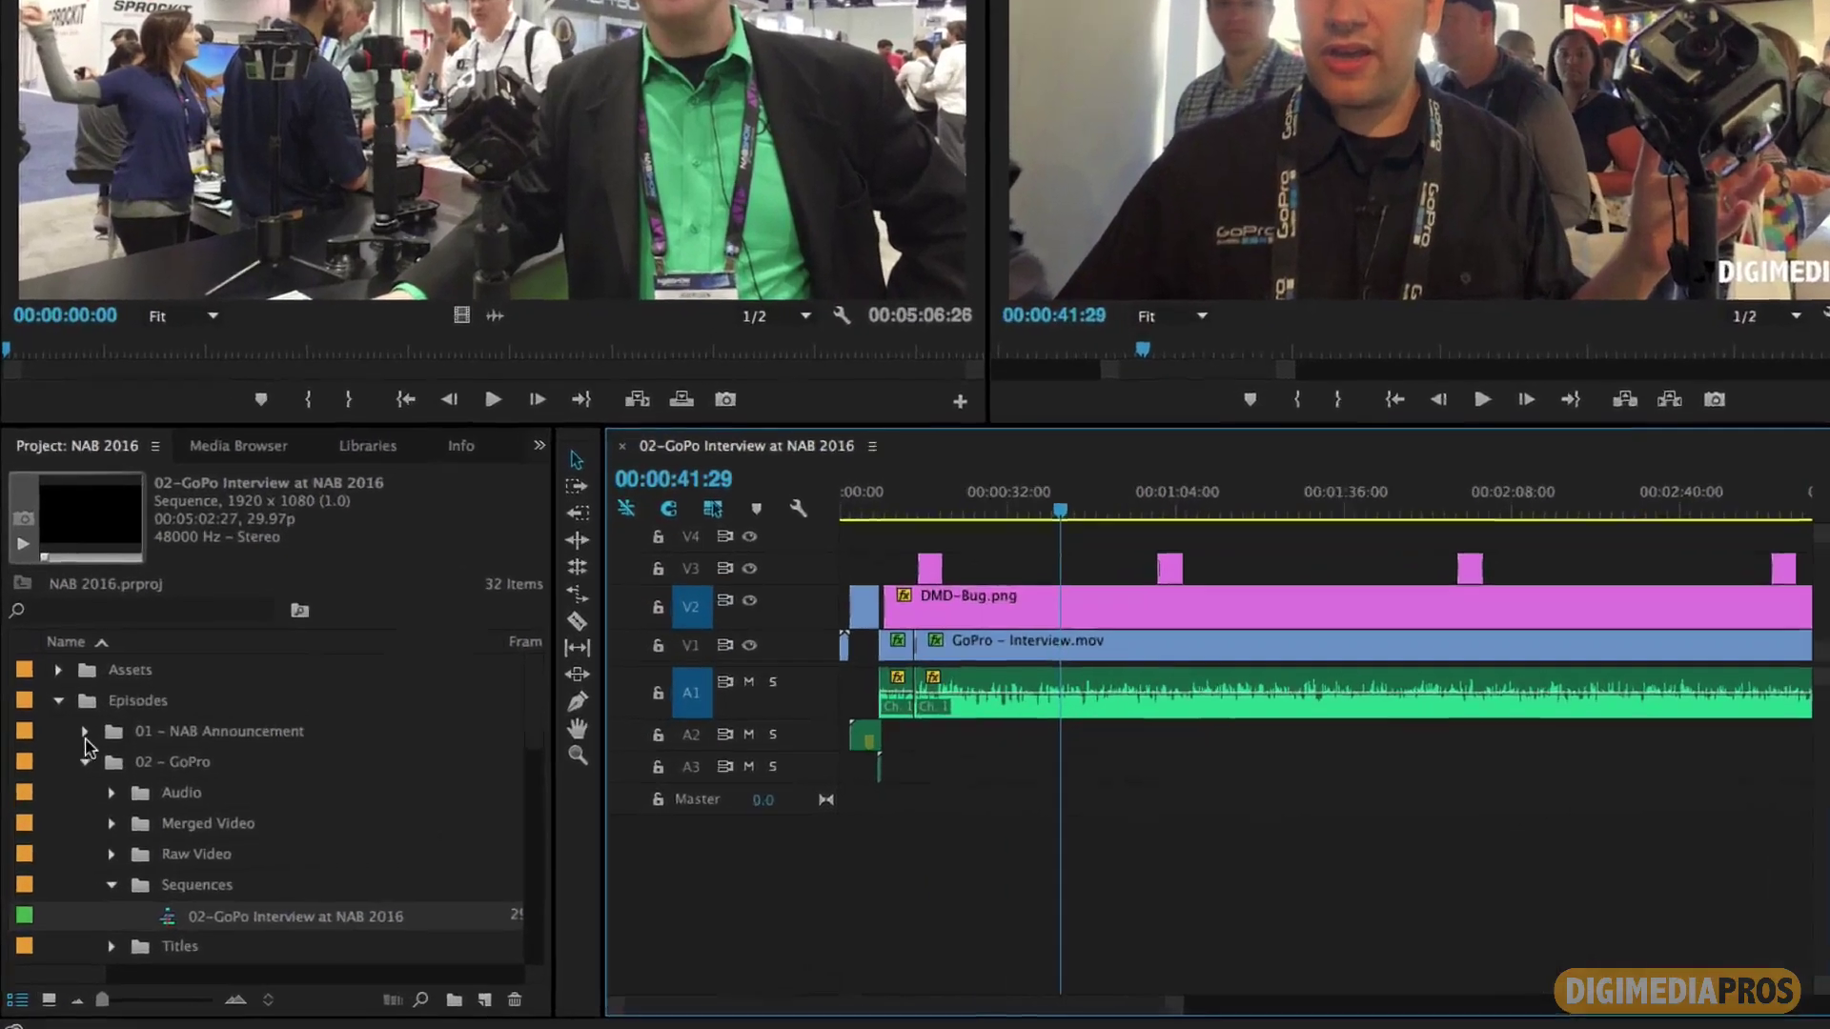
scroll(173, 774, down, 3)
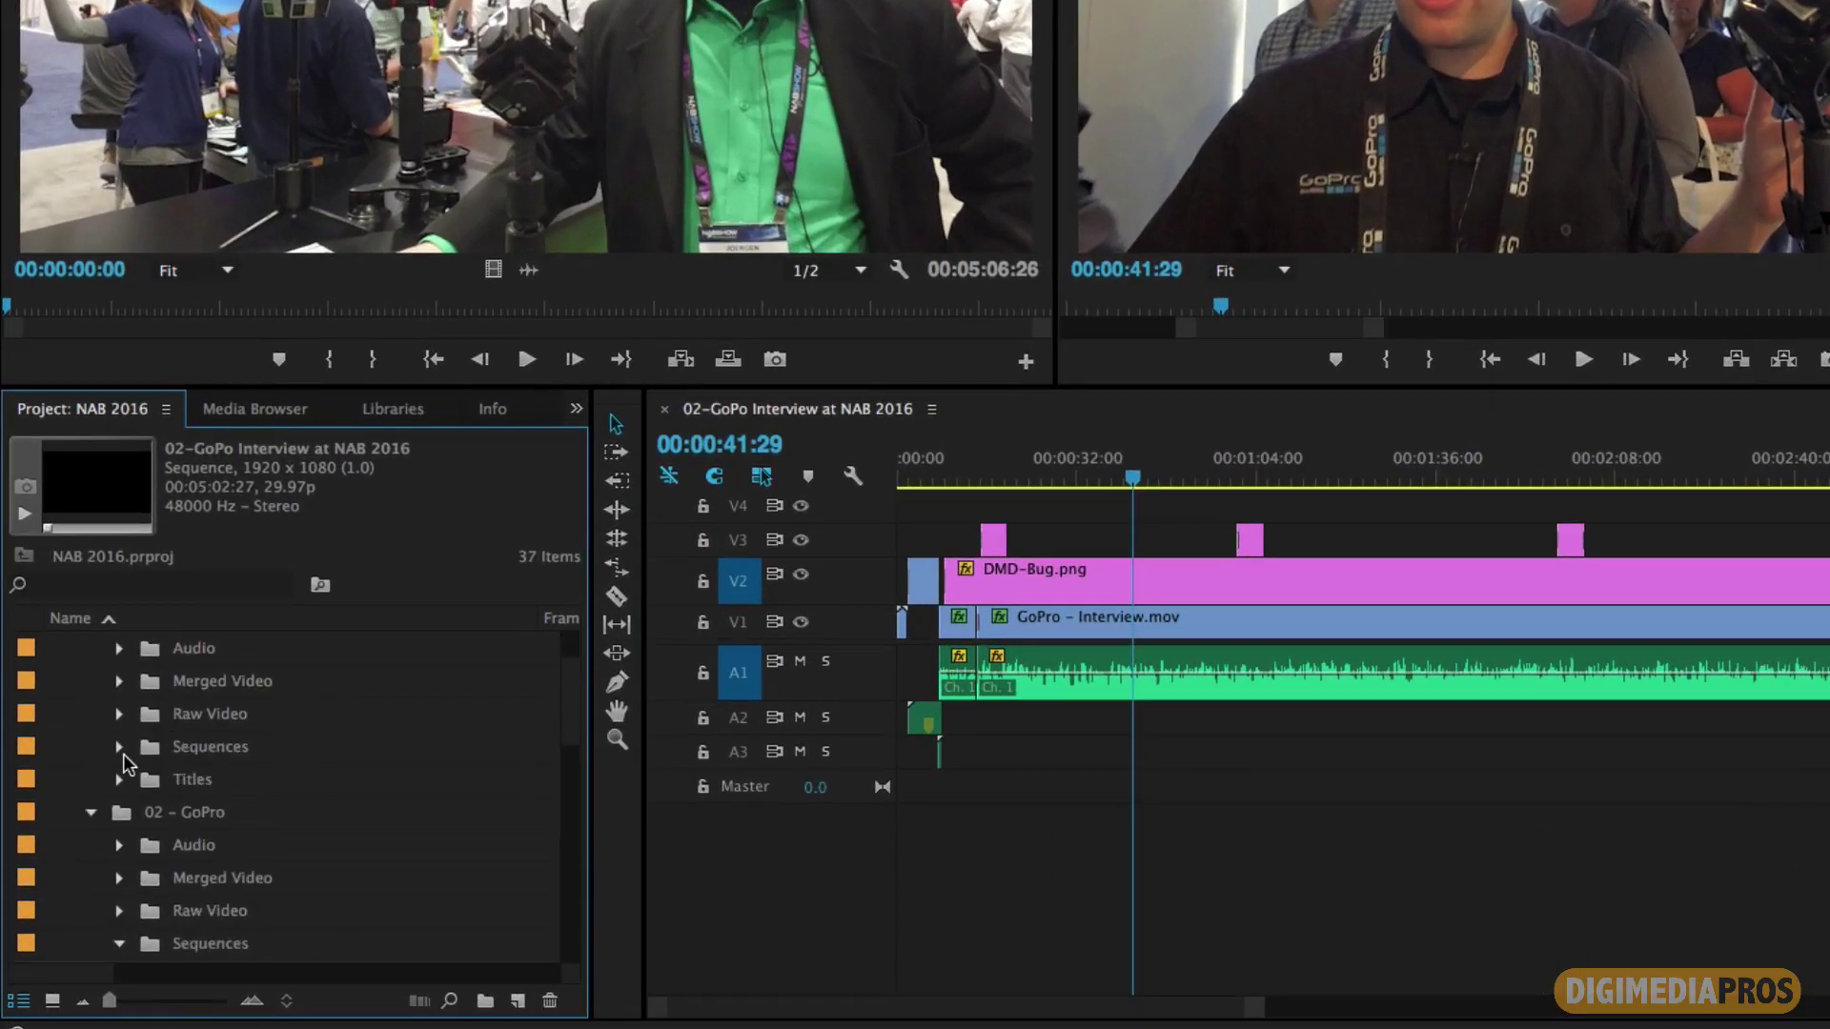
click(119, 746)
double_click(288, 775)
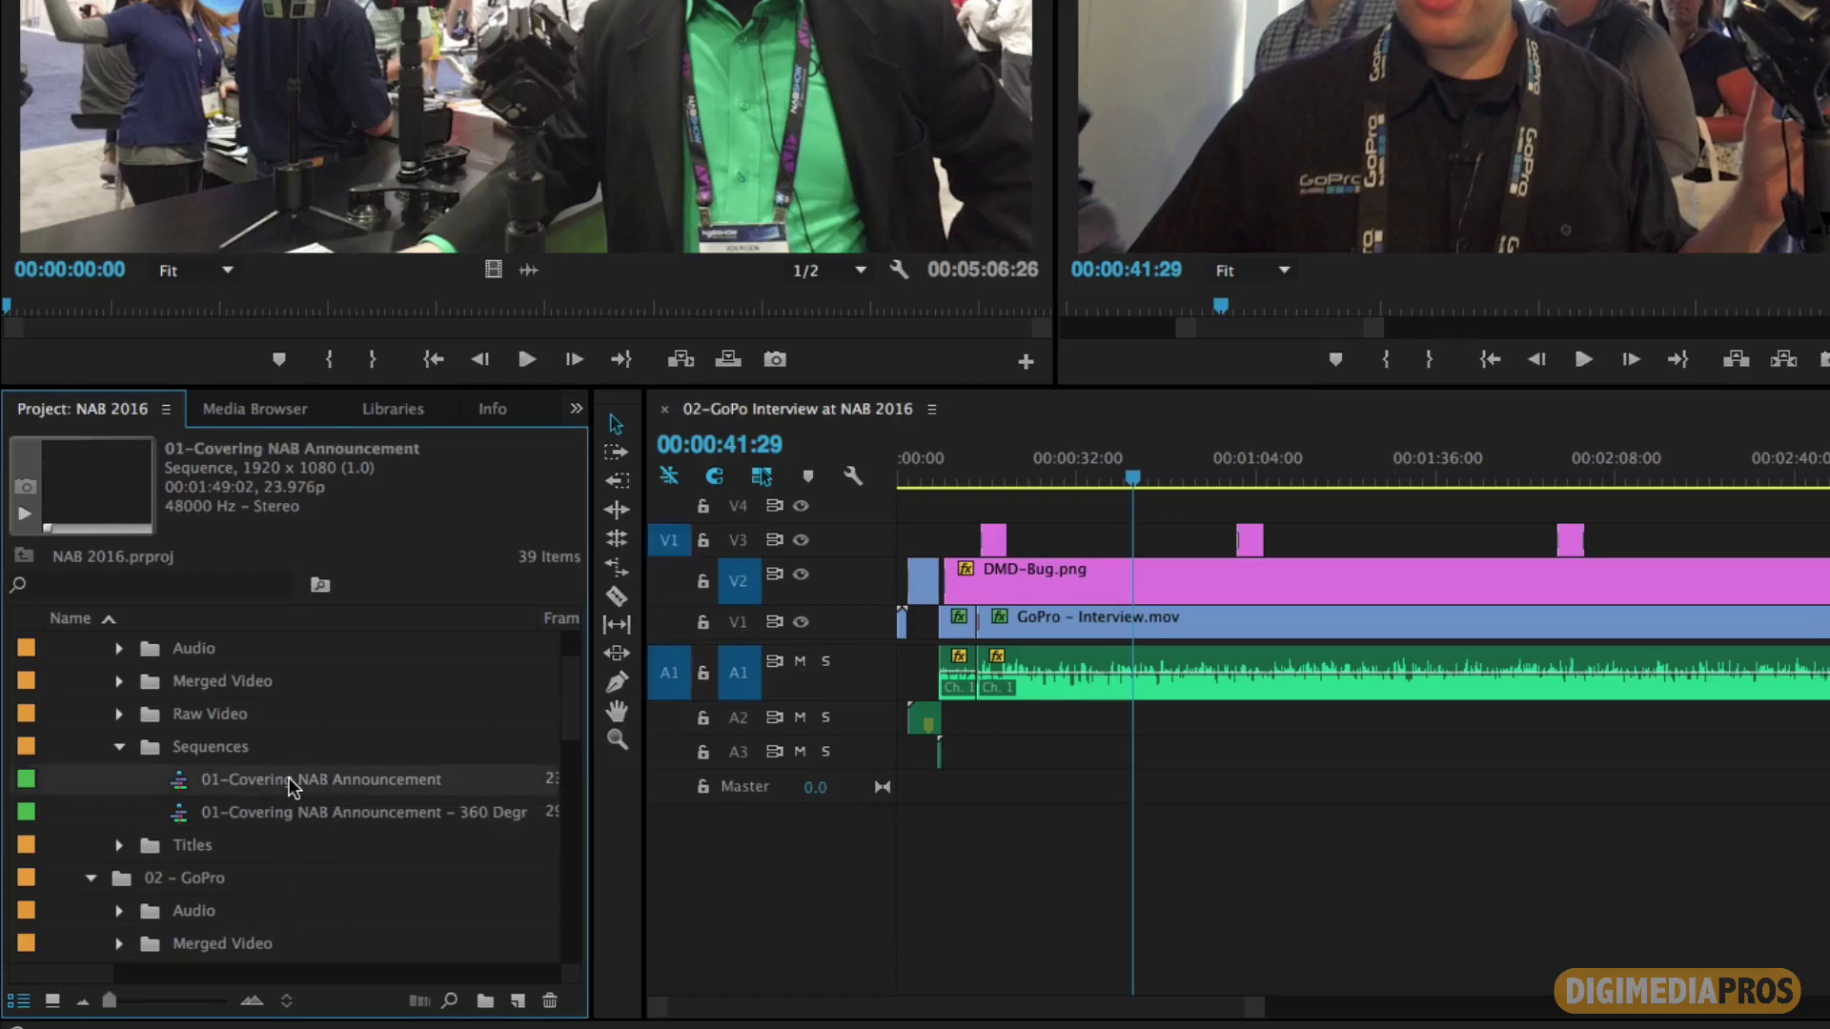
double_click(323, 812)
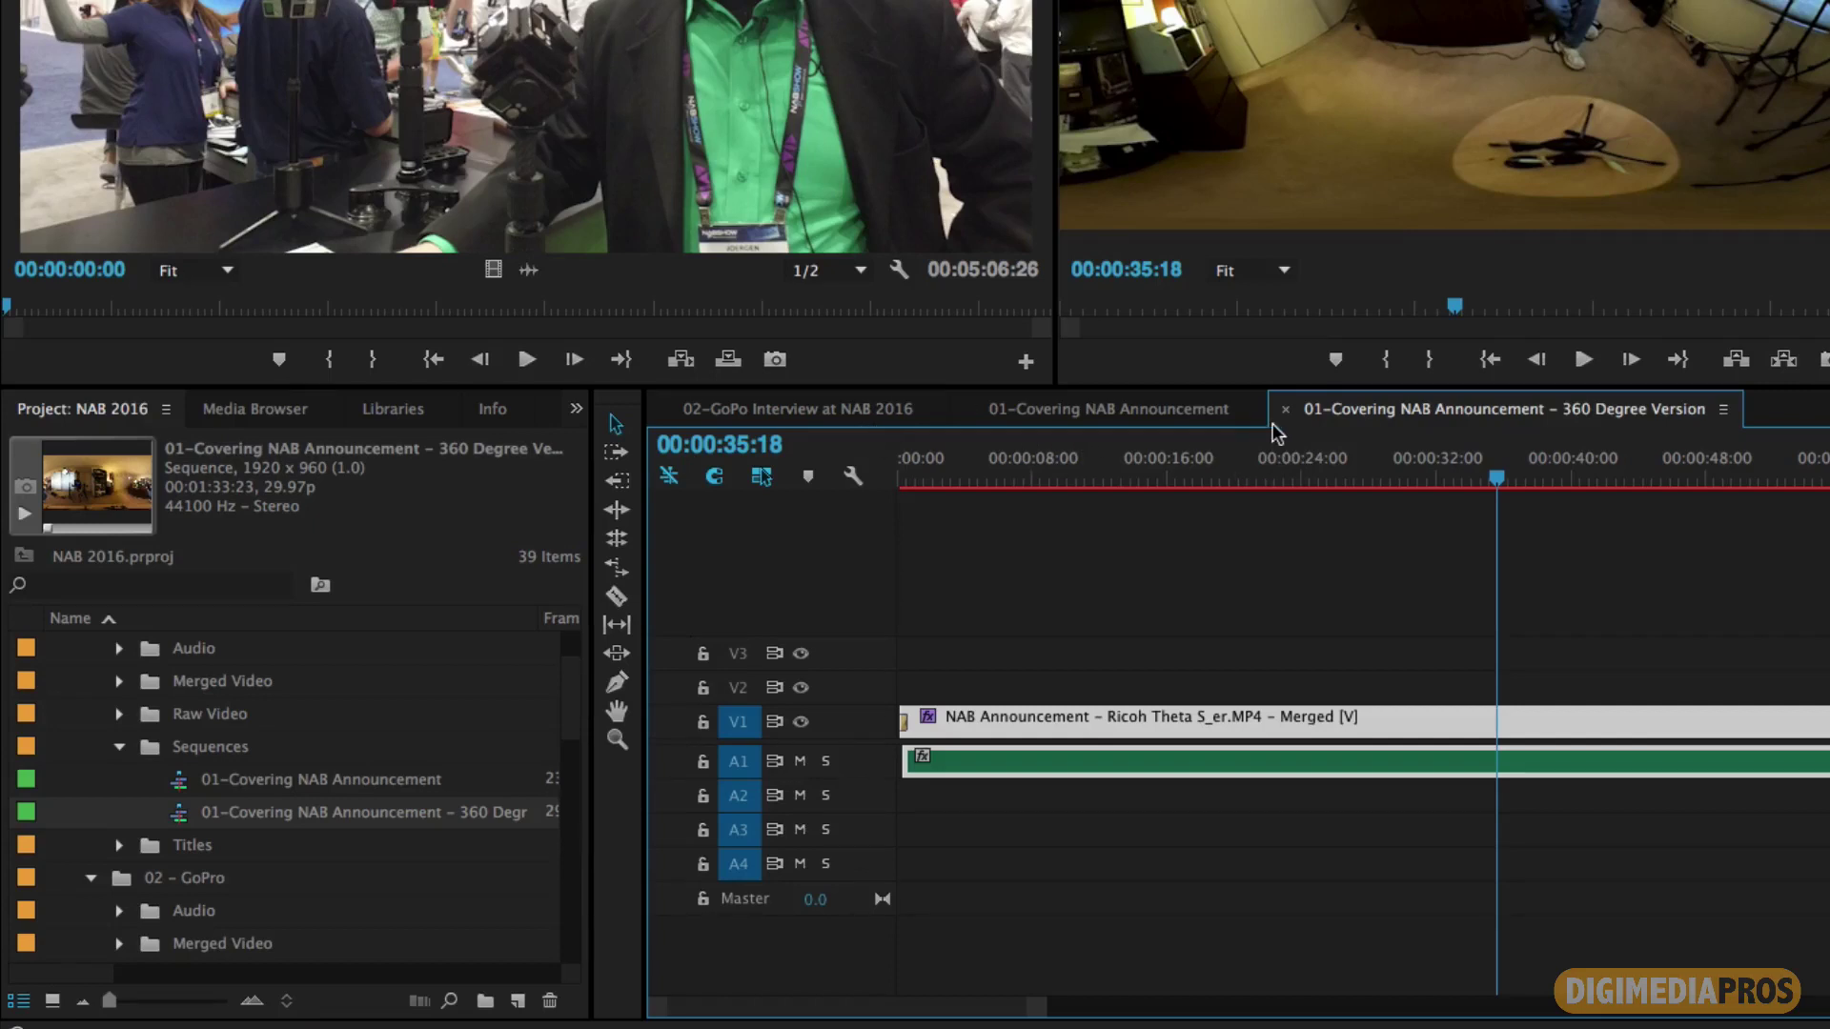
Step: Switch between the GoPro interview sequence and the two NAB Announcement sequences to compare their timelines
click(1164, 412)
click(869, 411)
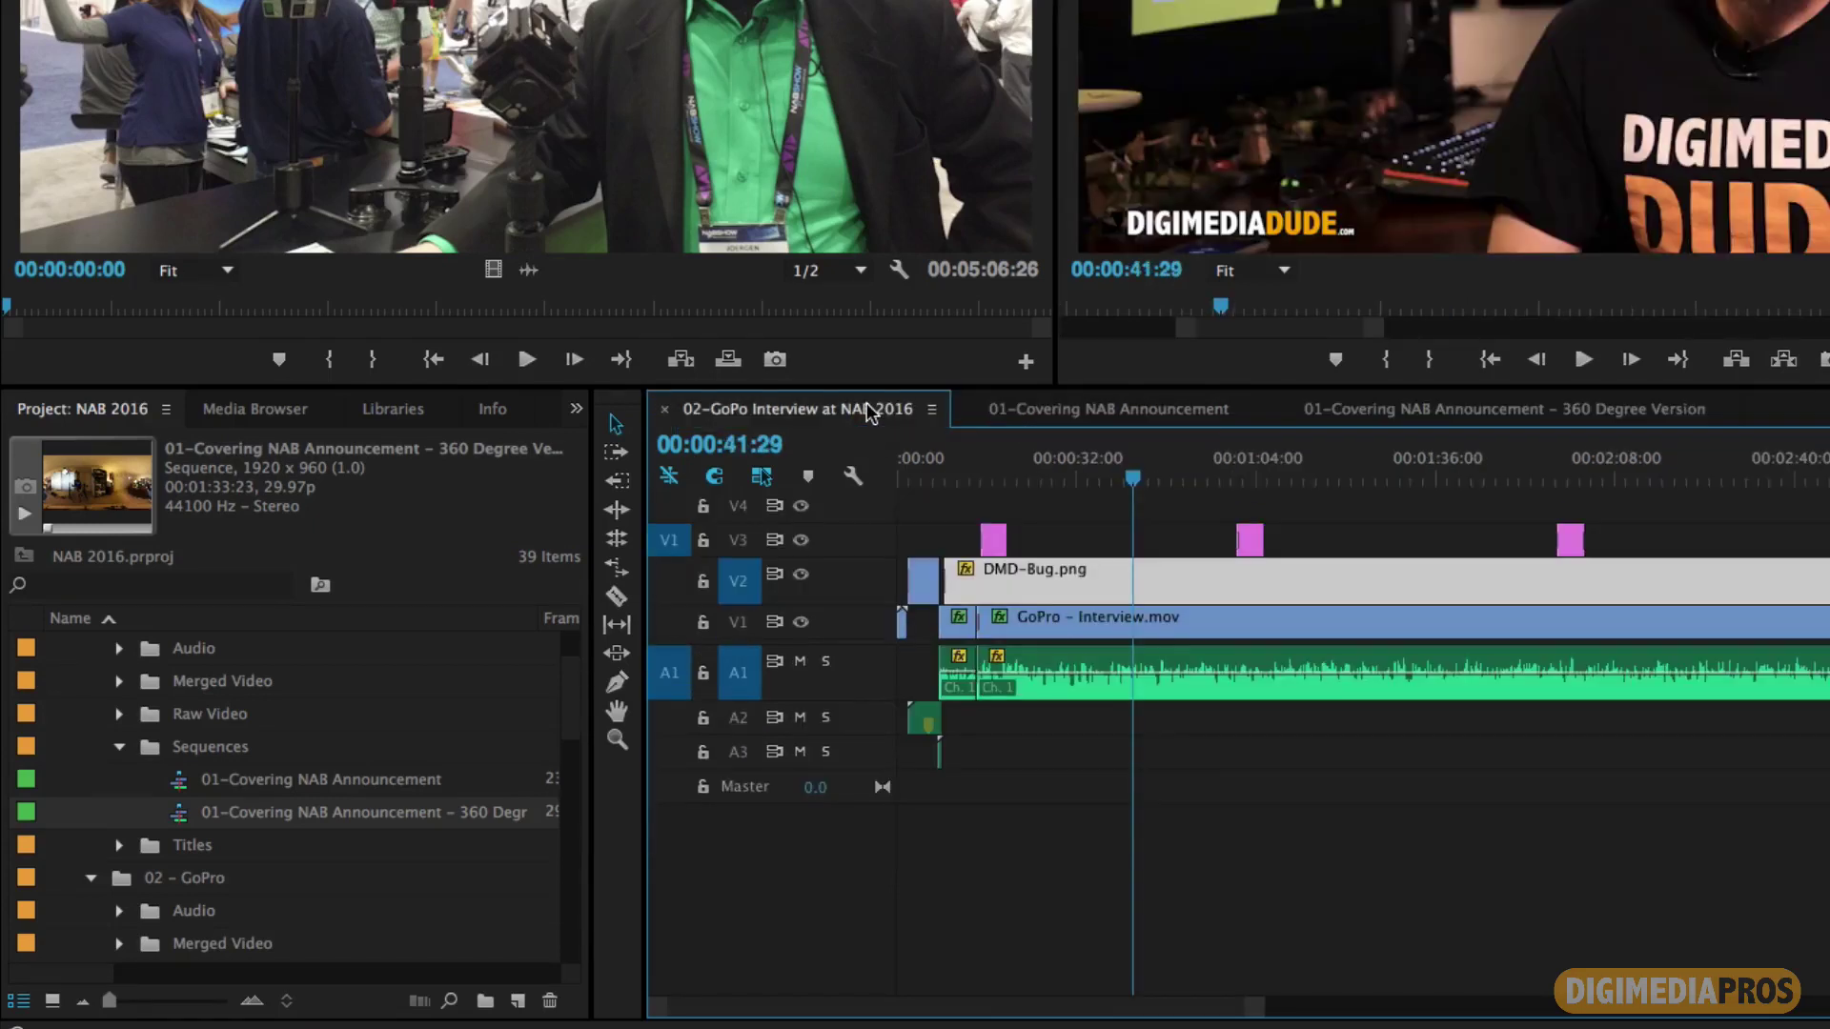
click(1094, 412)
click(1369, 410)
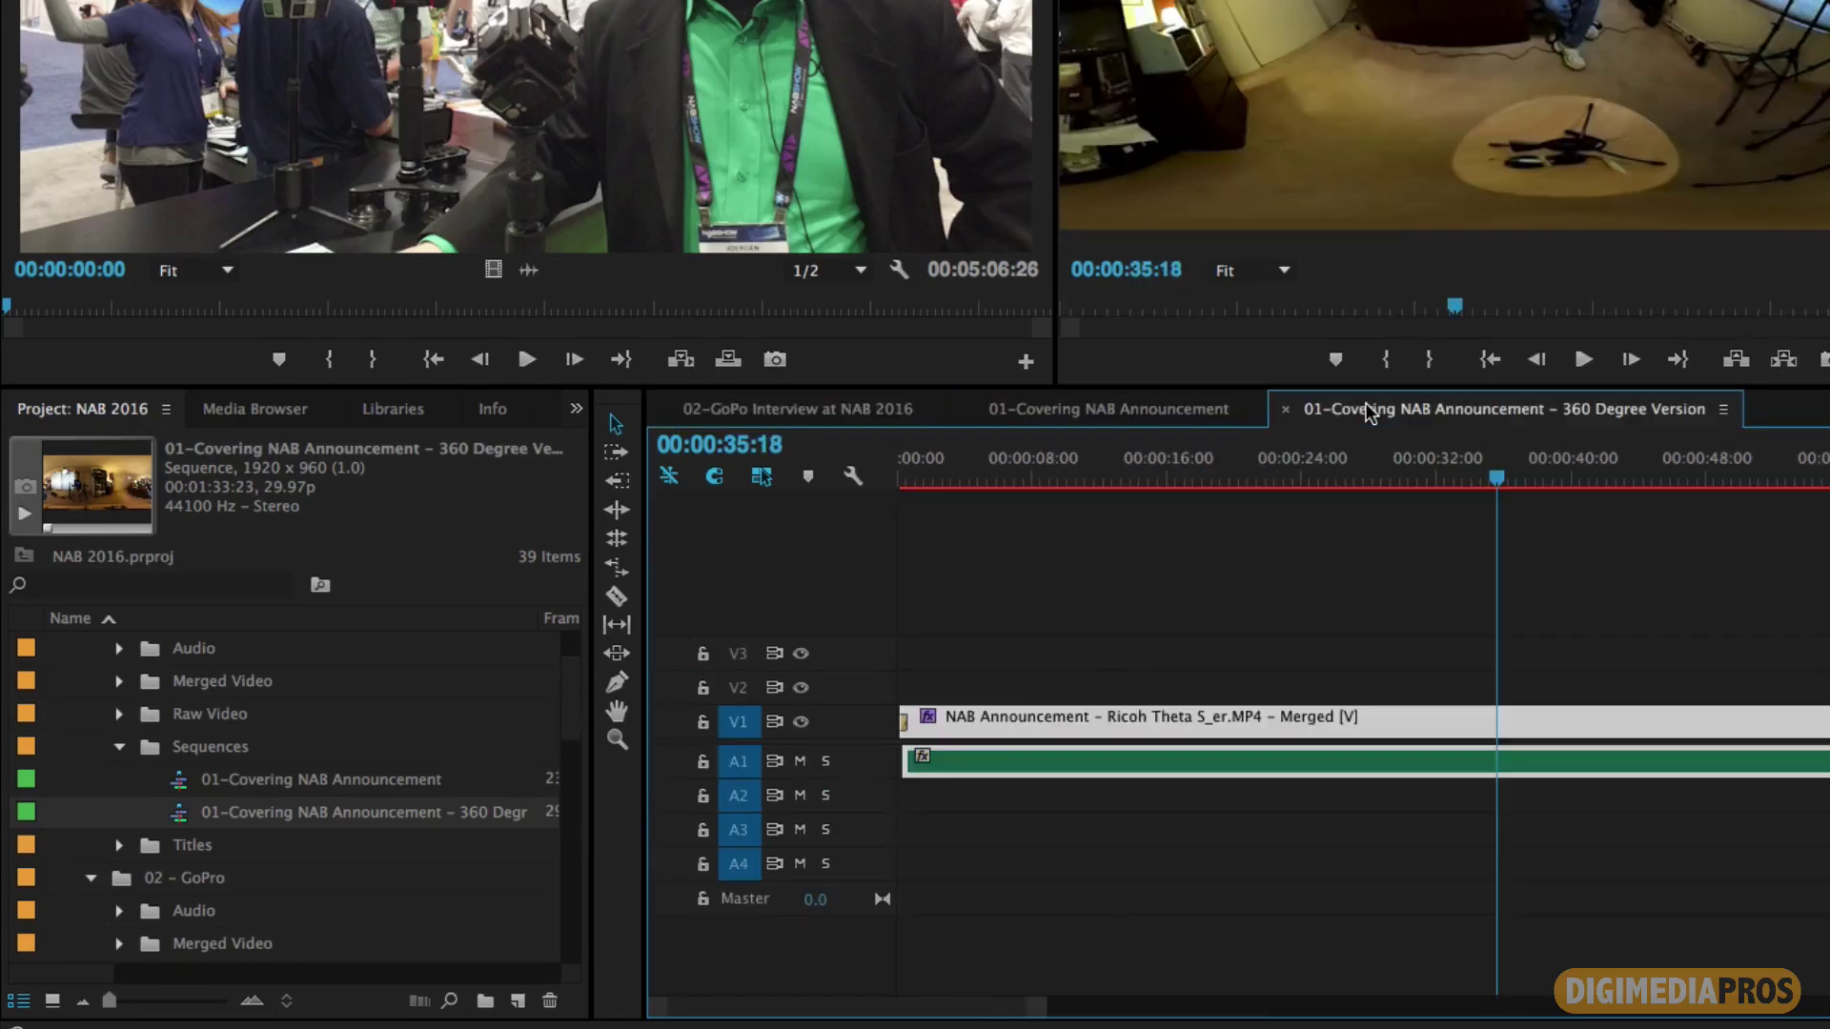
Step: Close both 01-Covering NAB Announcement sequences and collapse their Sequences bin in the project
click(1285, 408)
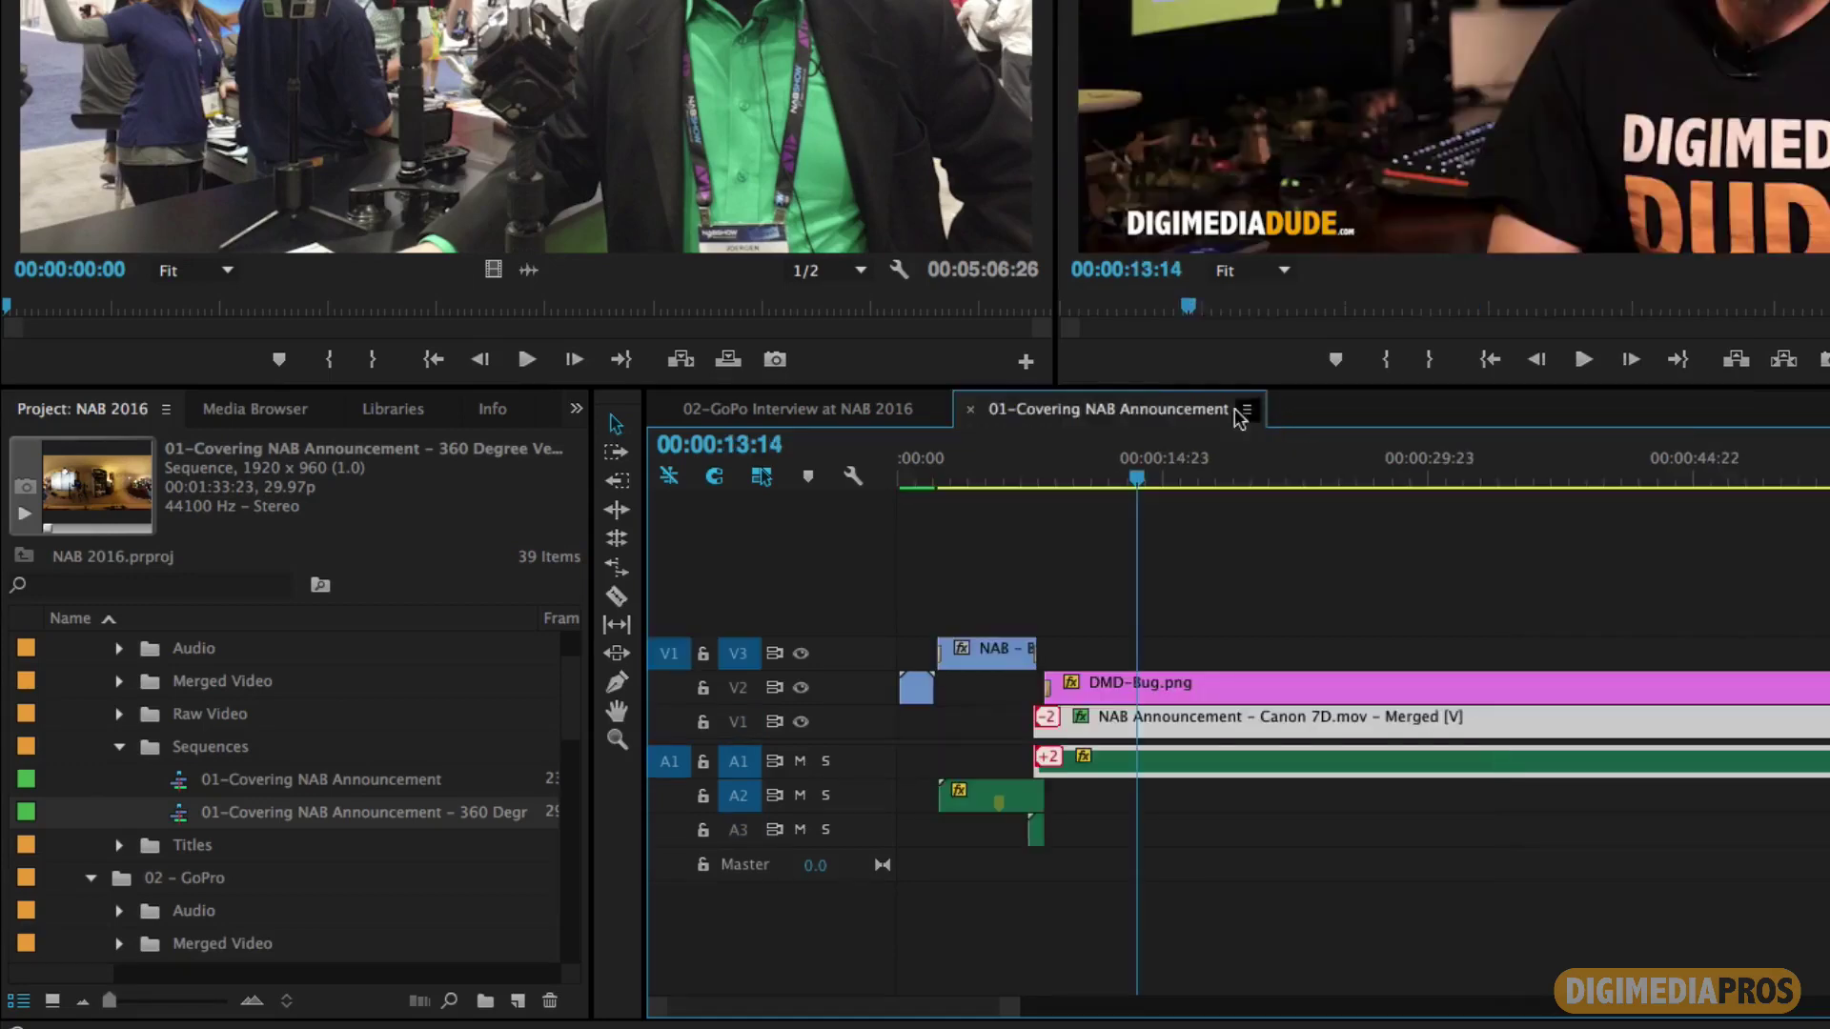
click(970, 409)
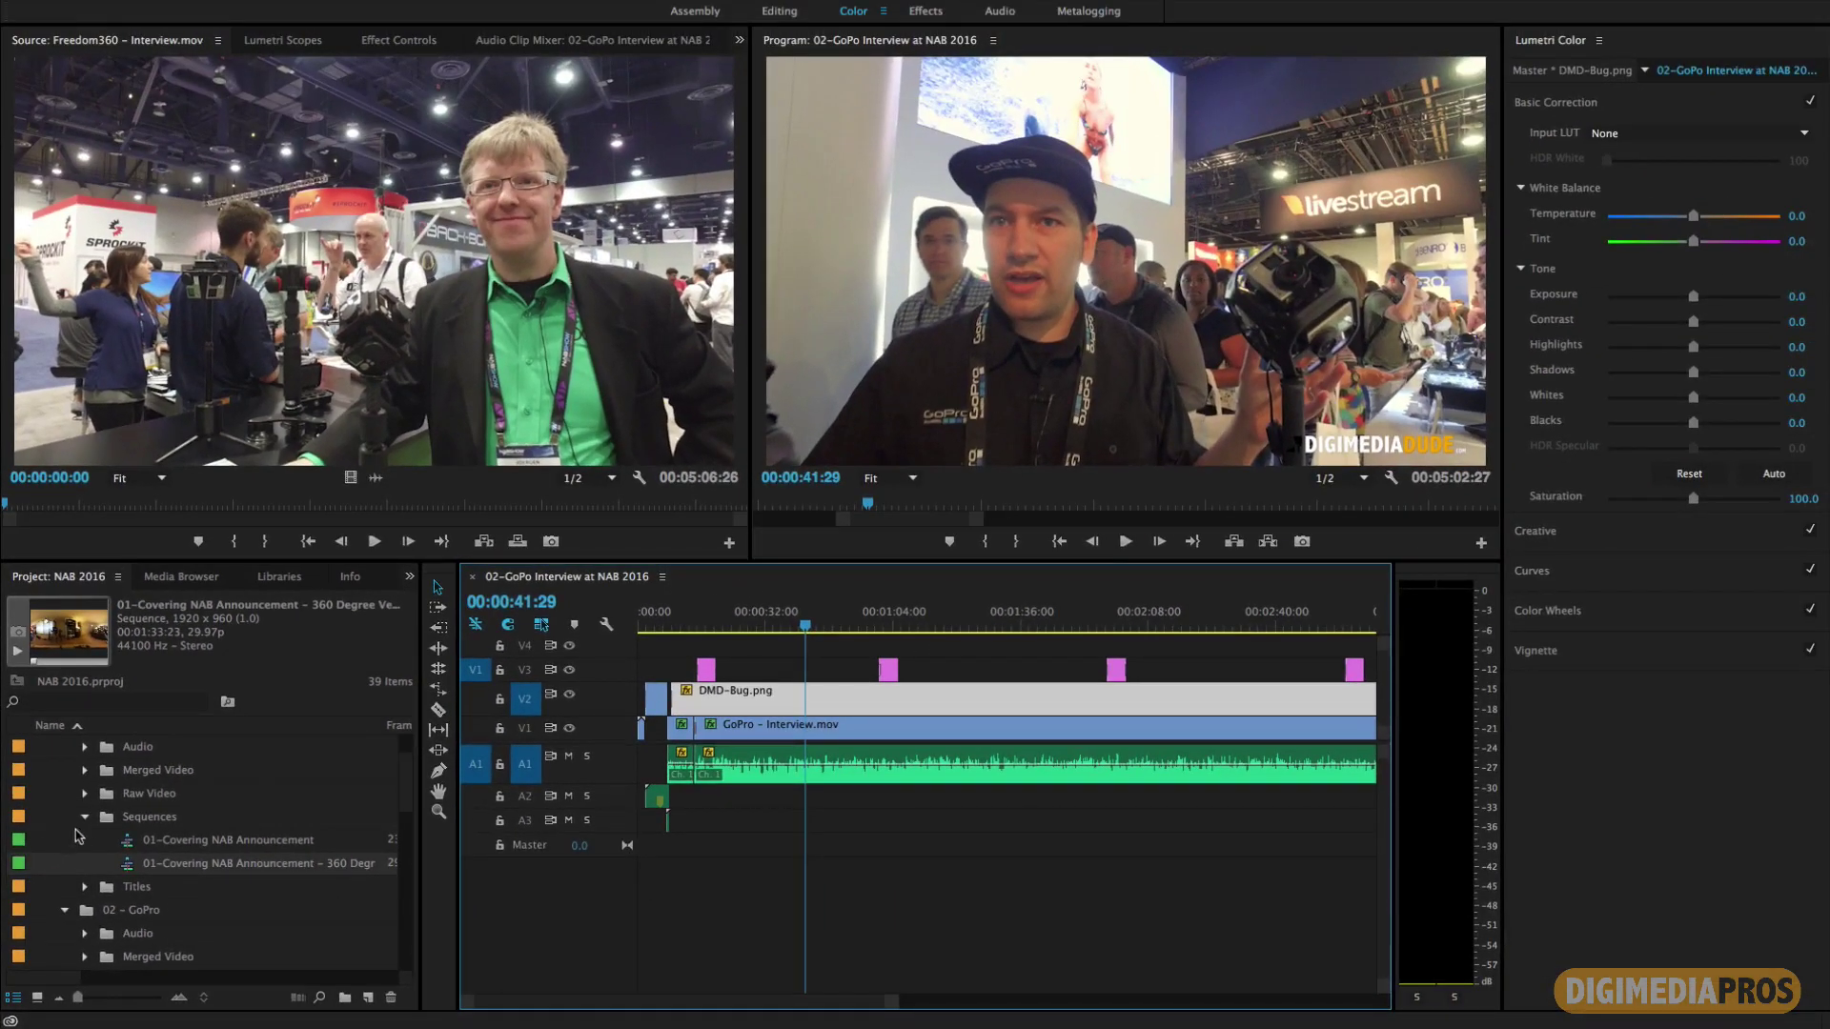
click(93, 801)
scroll(108, 813, up, 2)
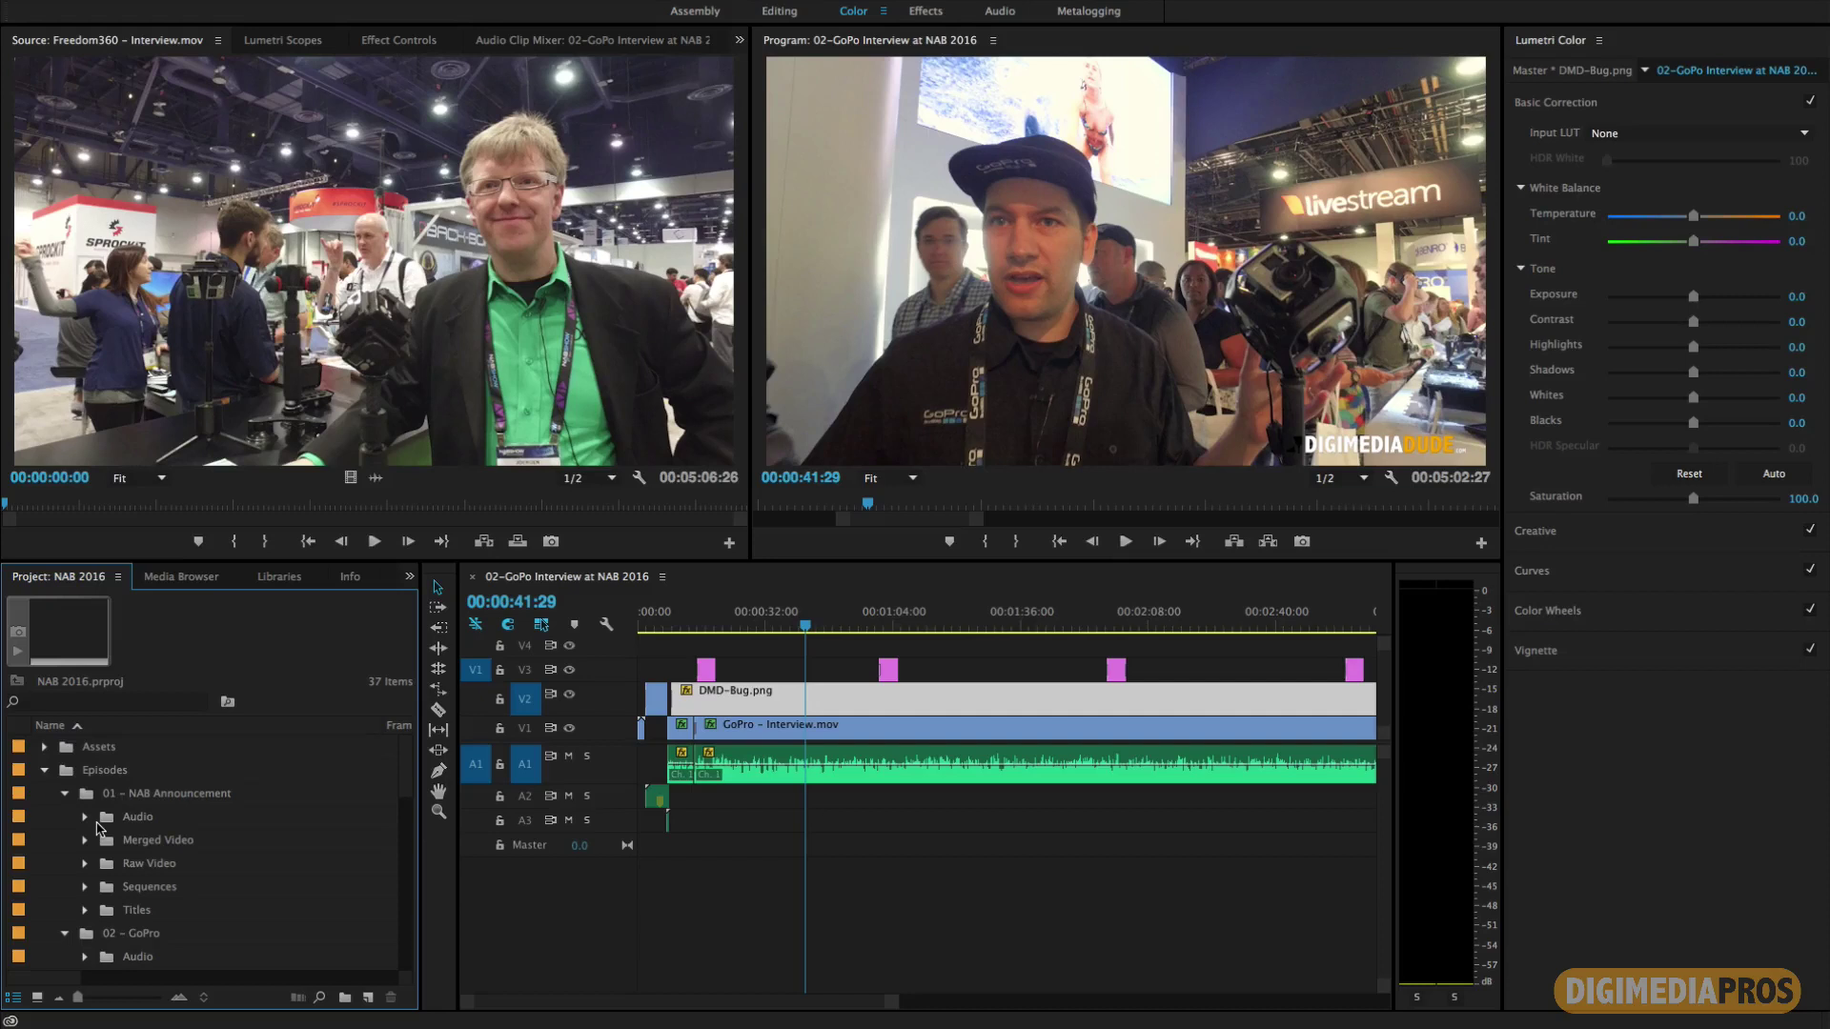
scroll(101, 830, down, 4)
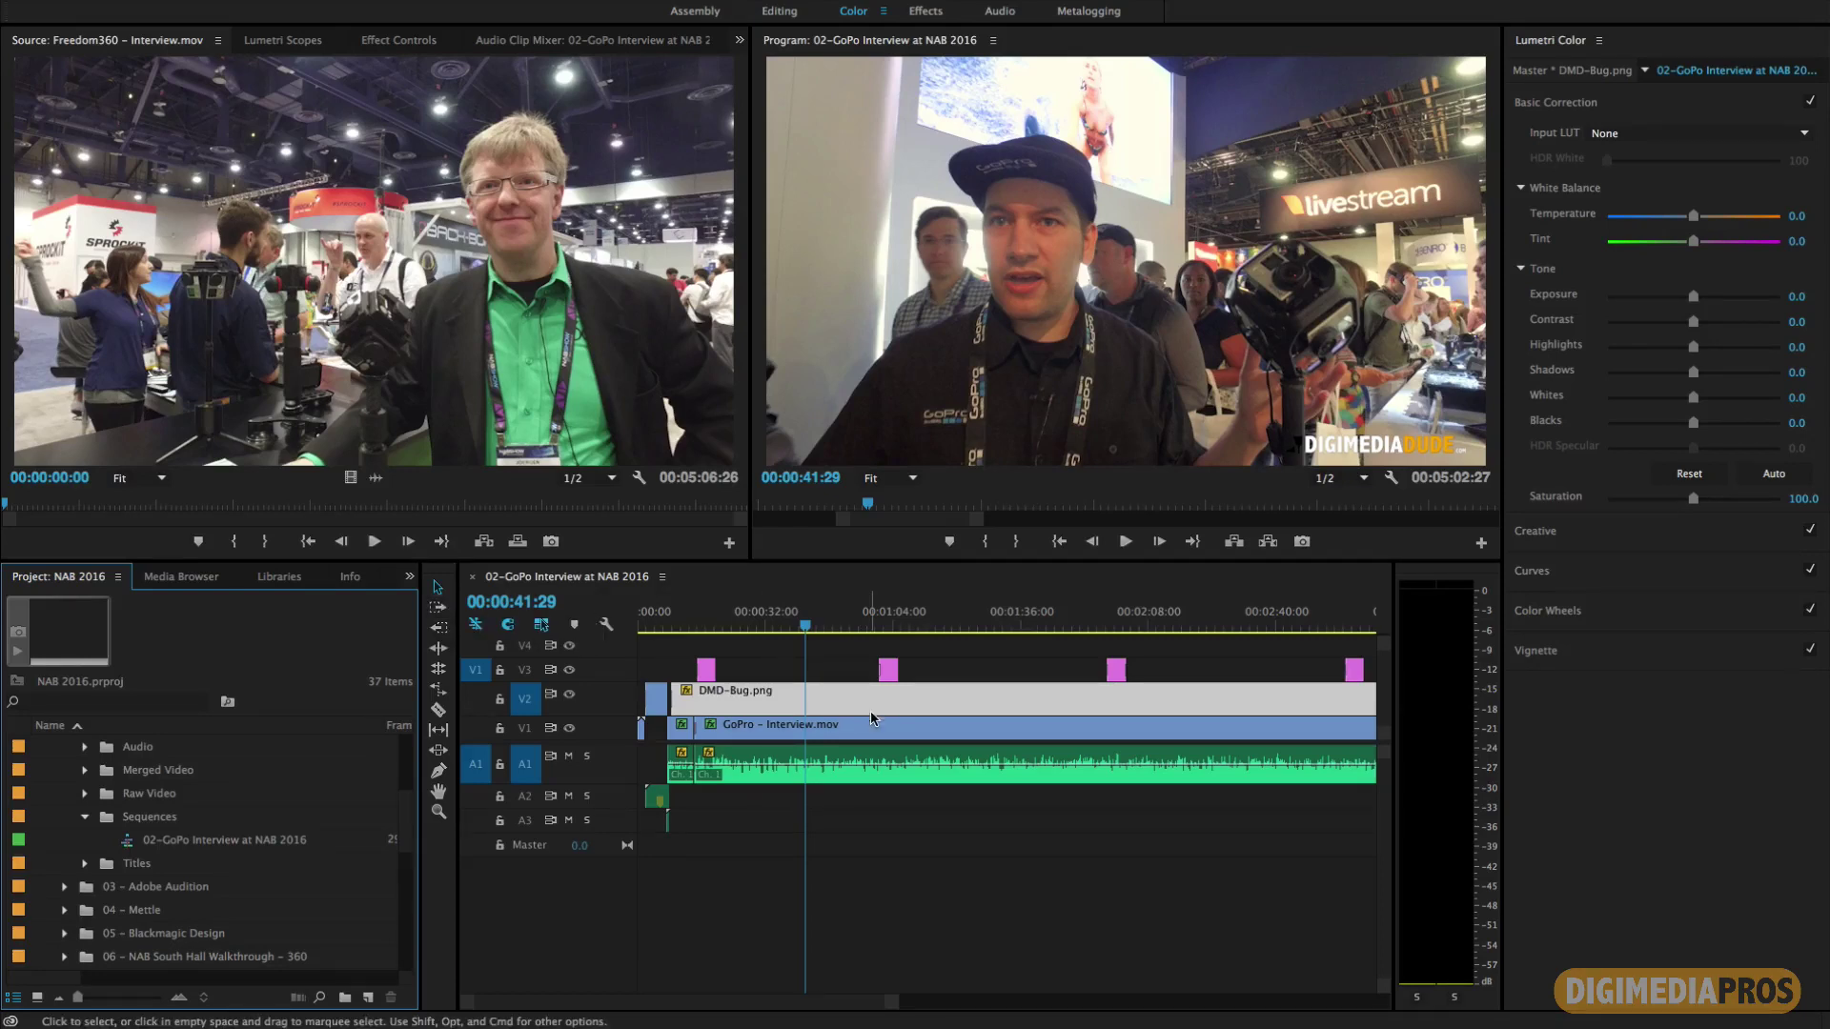
Step: Fit the whole GoPro interview sequence in the timeline, zoom it in and out around the playhead, and clear the Audio 2 gap selection
click(882, 806)
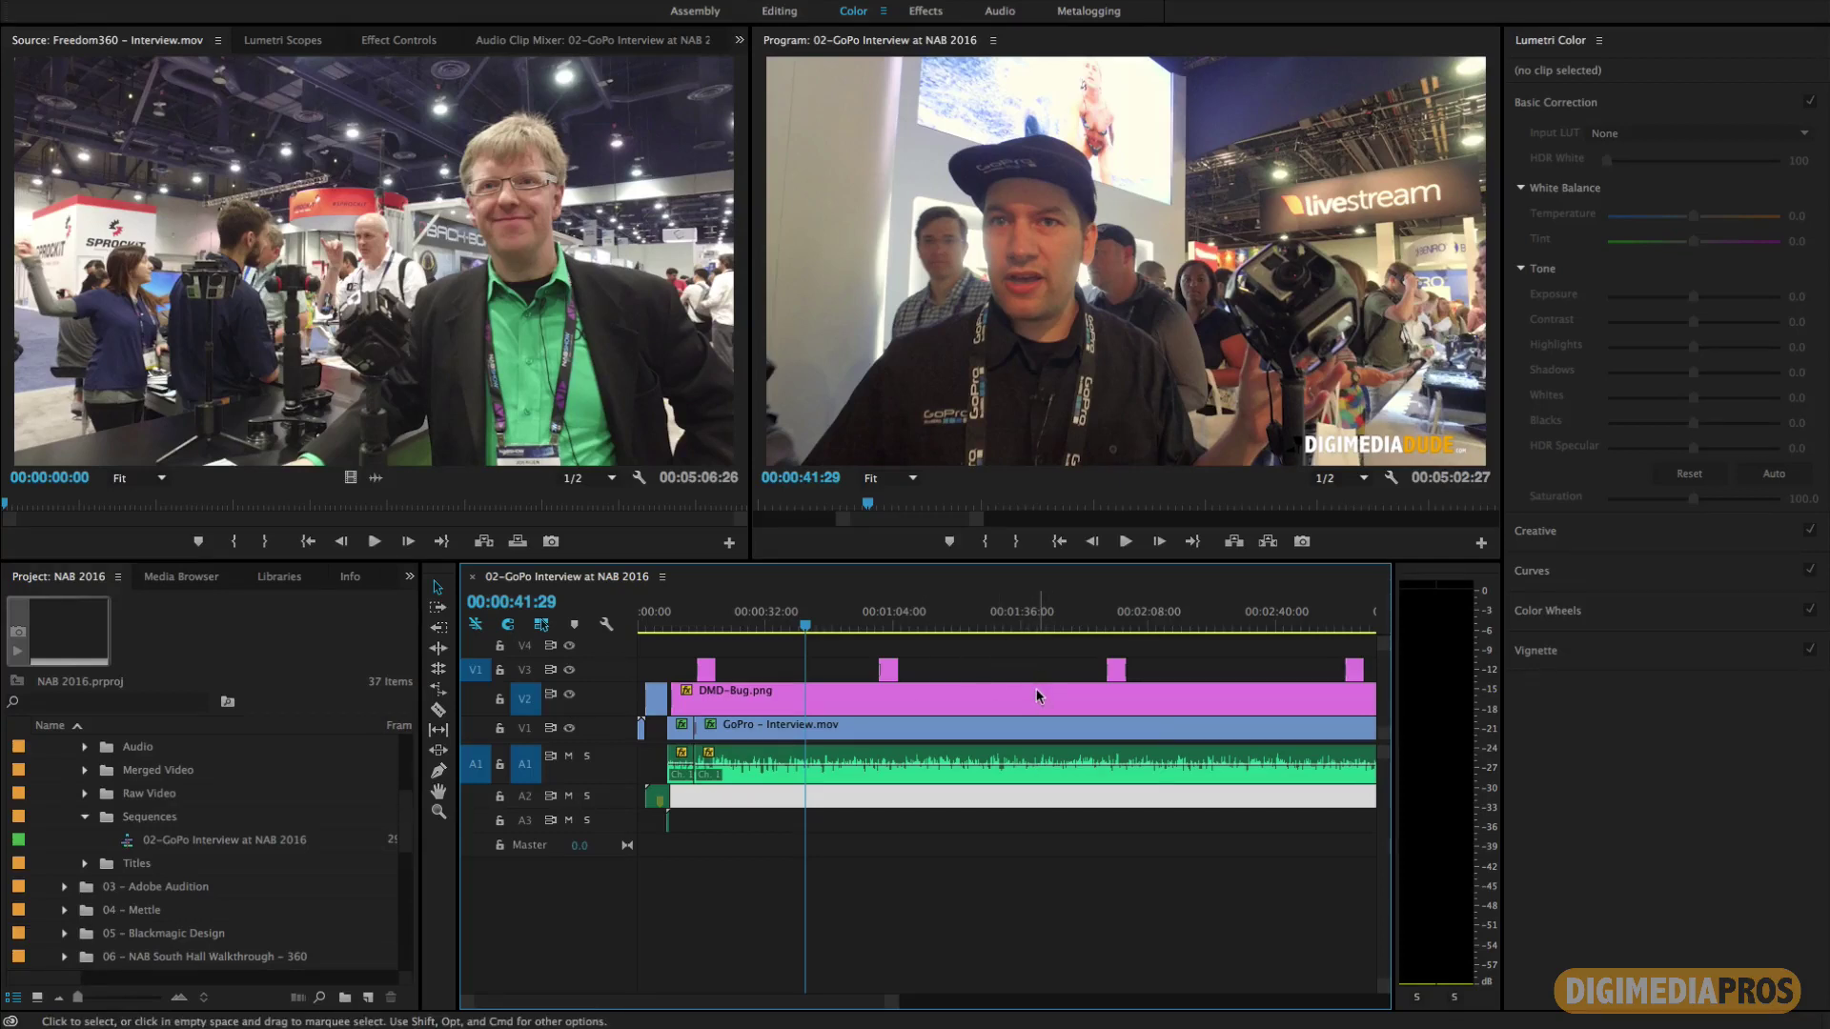
mouse_move(1037, 696)
key(backslash)
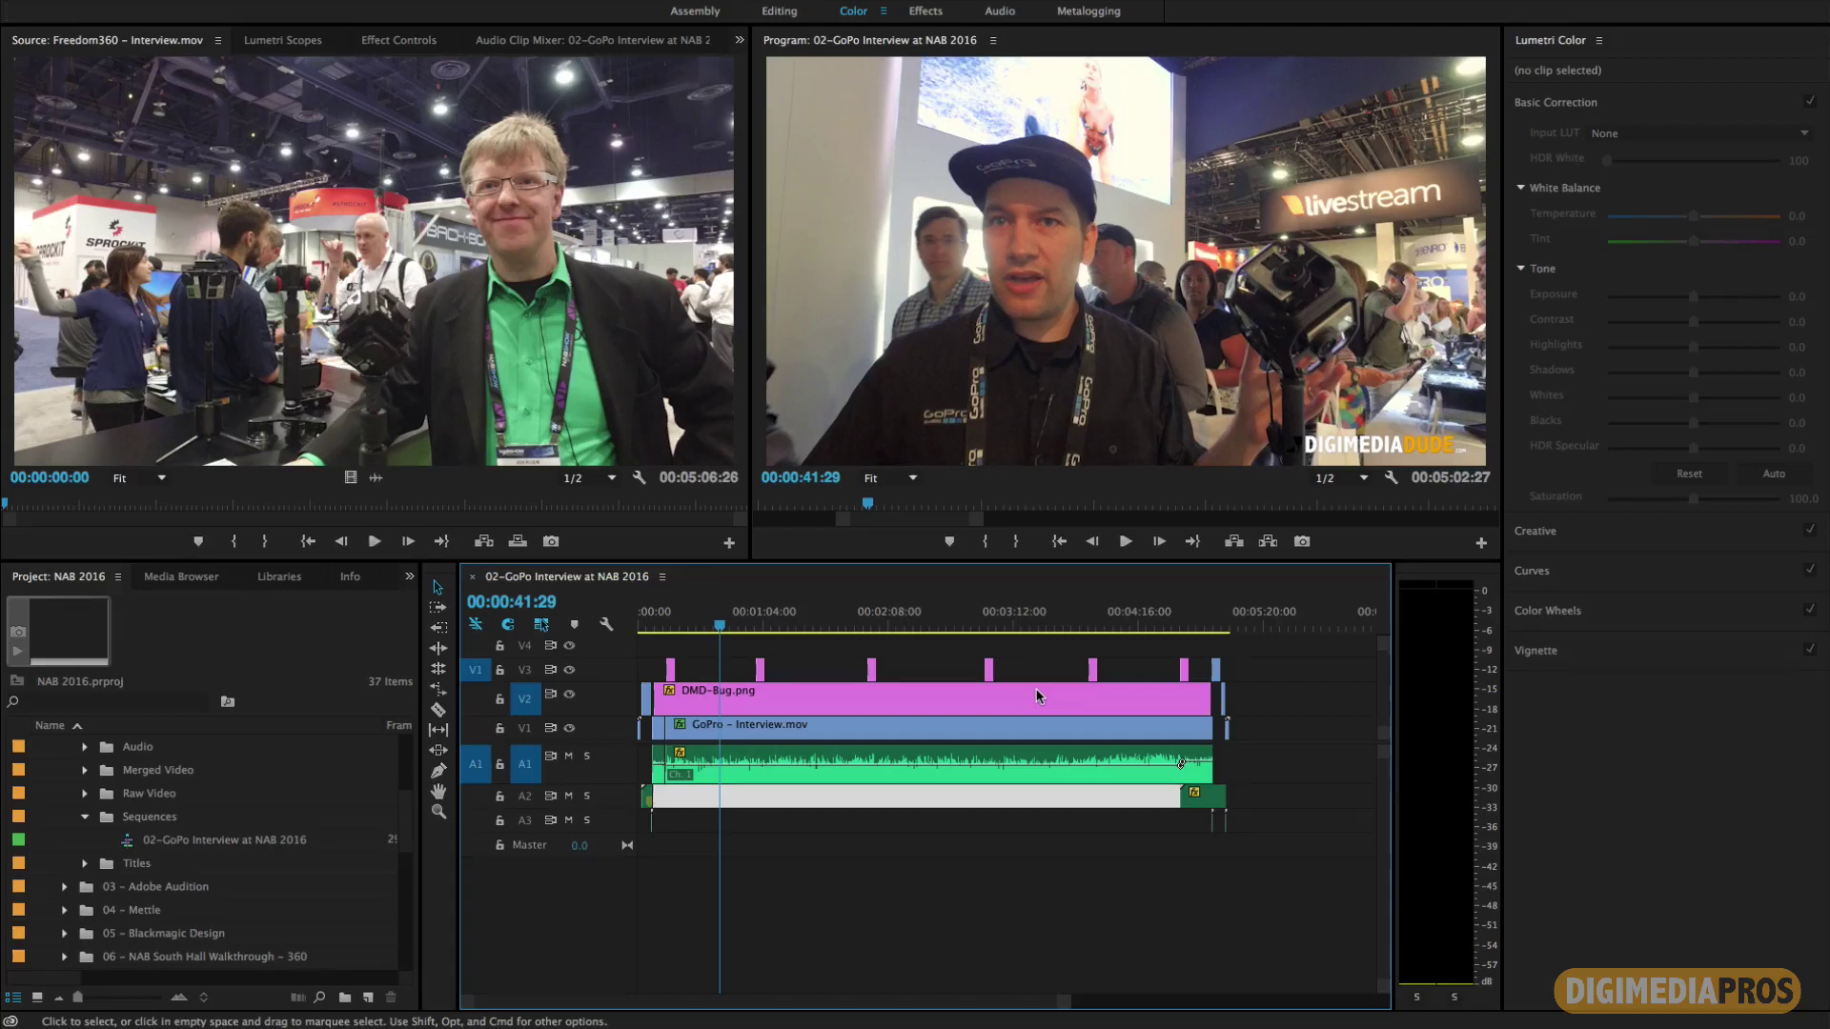
key(equal)
key(equal)
key(equal)
key(equal)
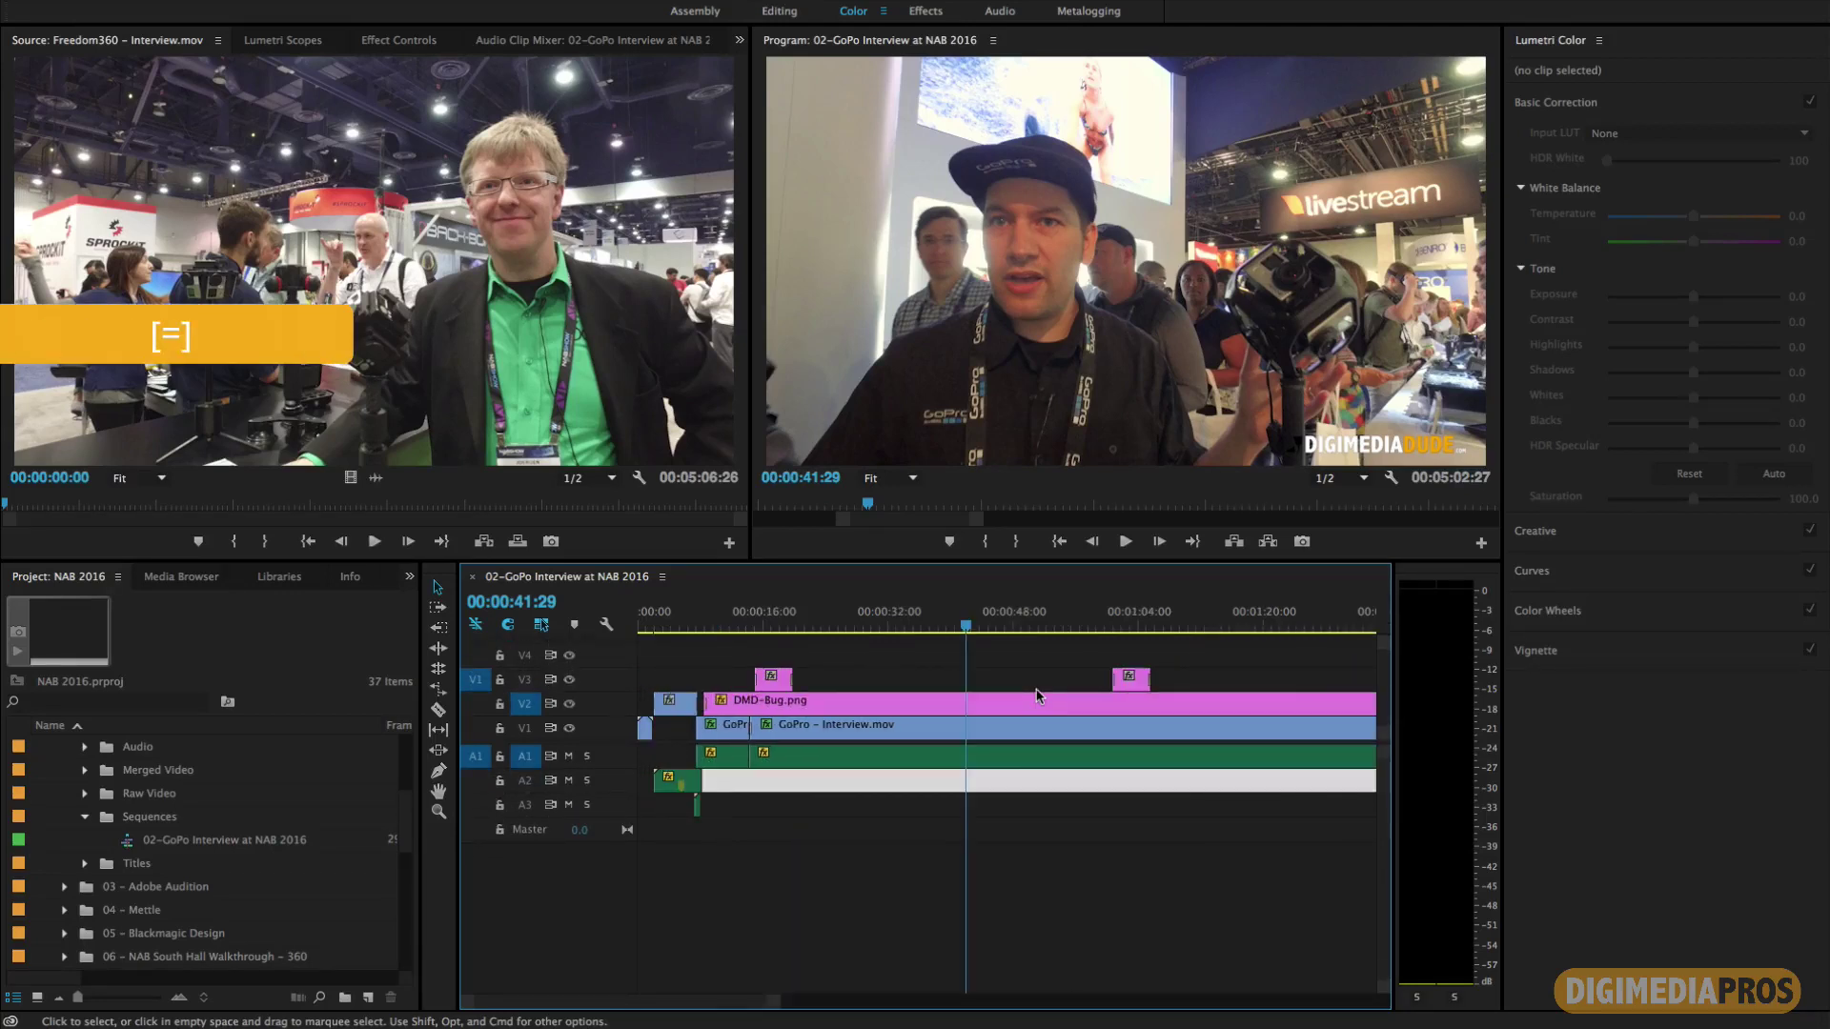
key(minus)
key(minus)
key(minus)
key(minus)
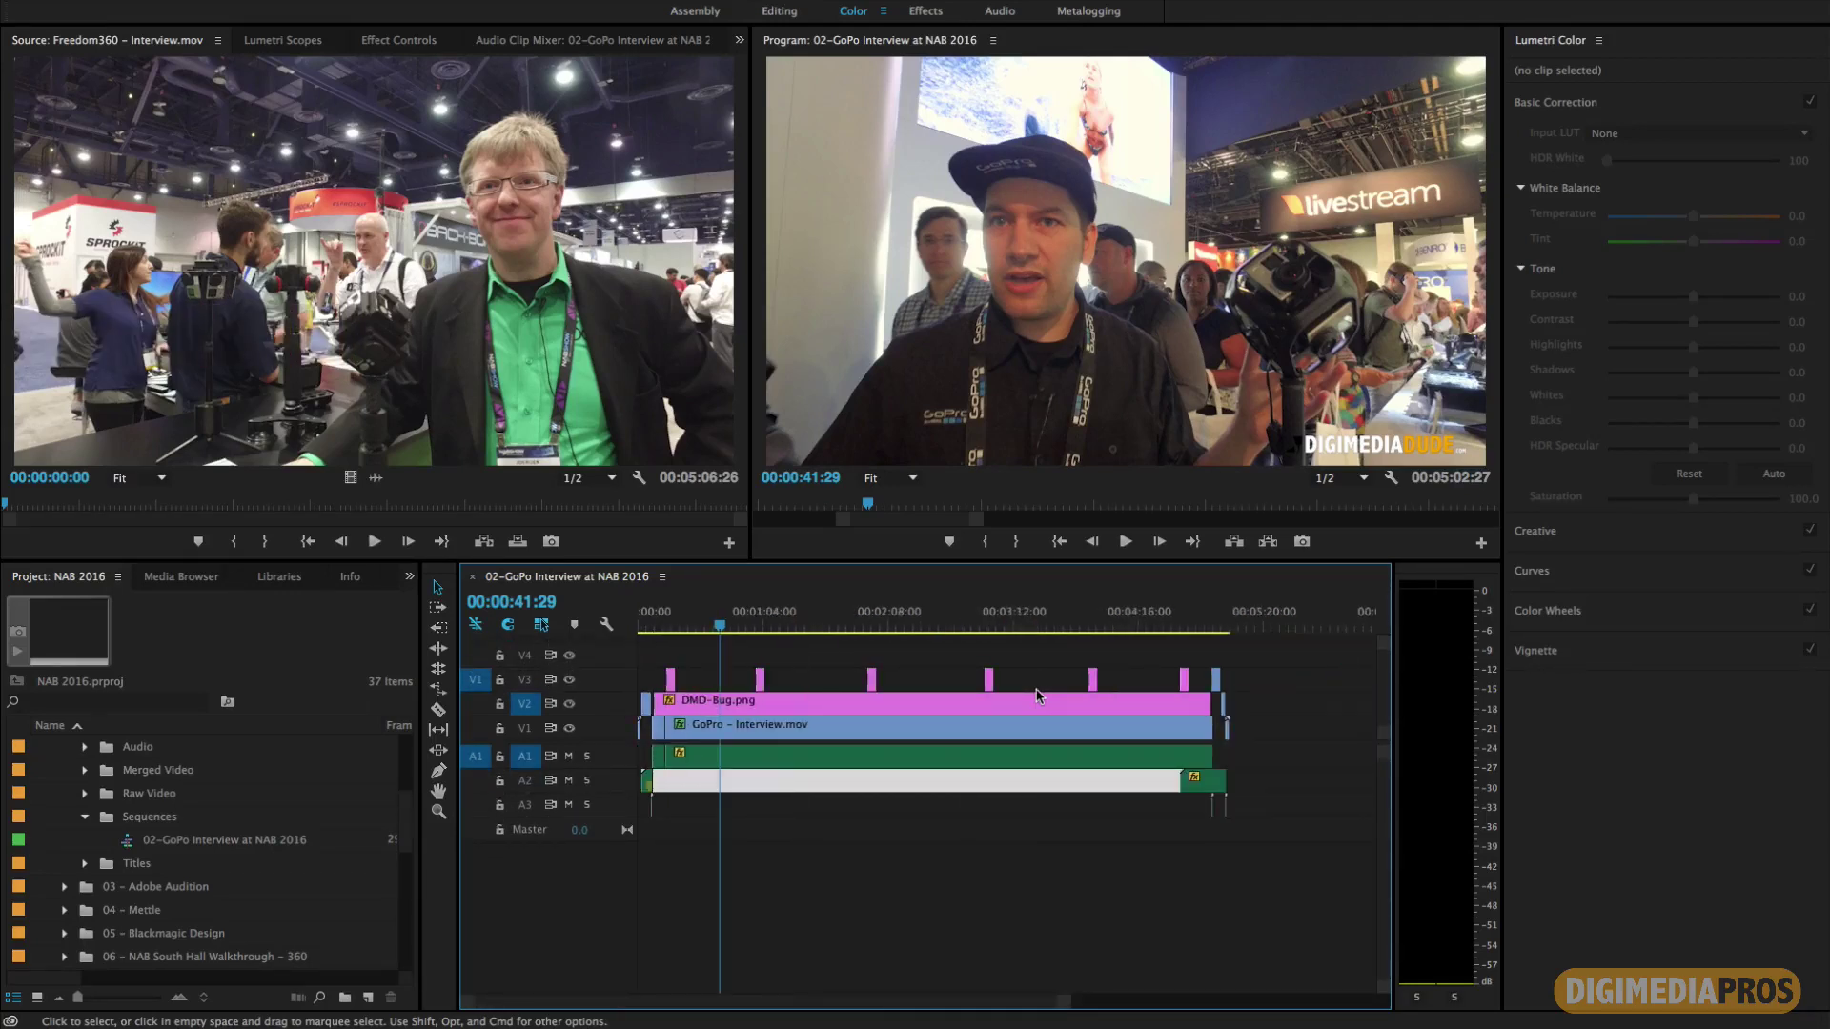
key(equal)
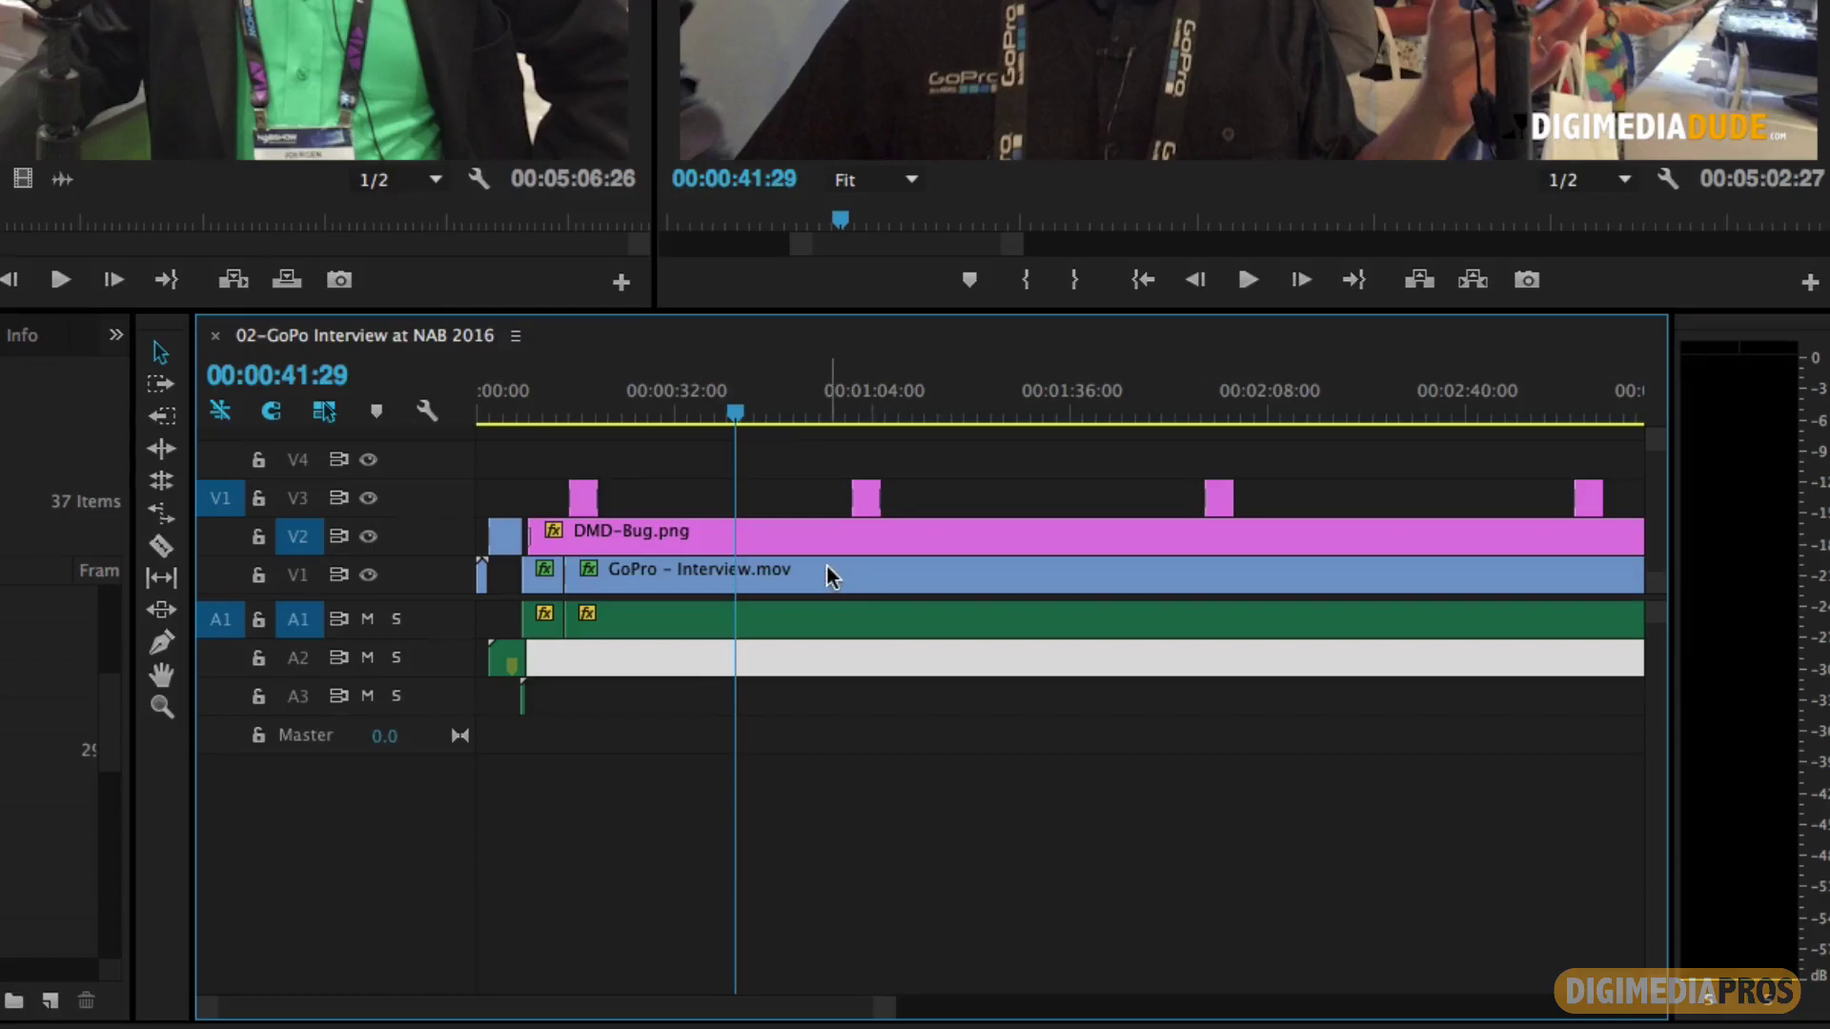
key(Delete)
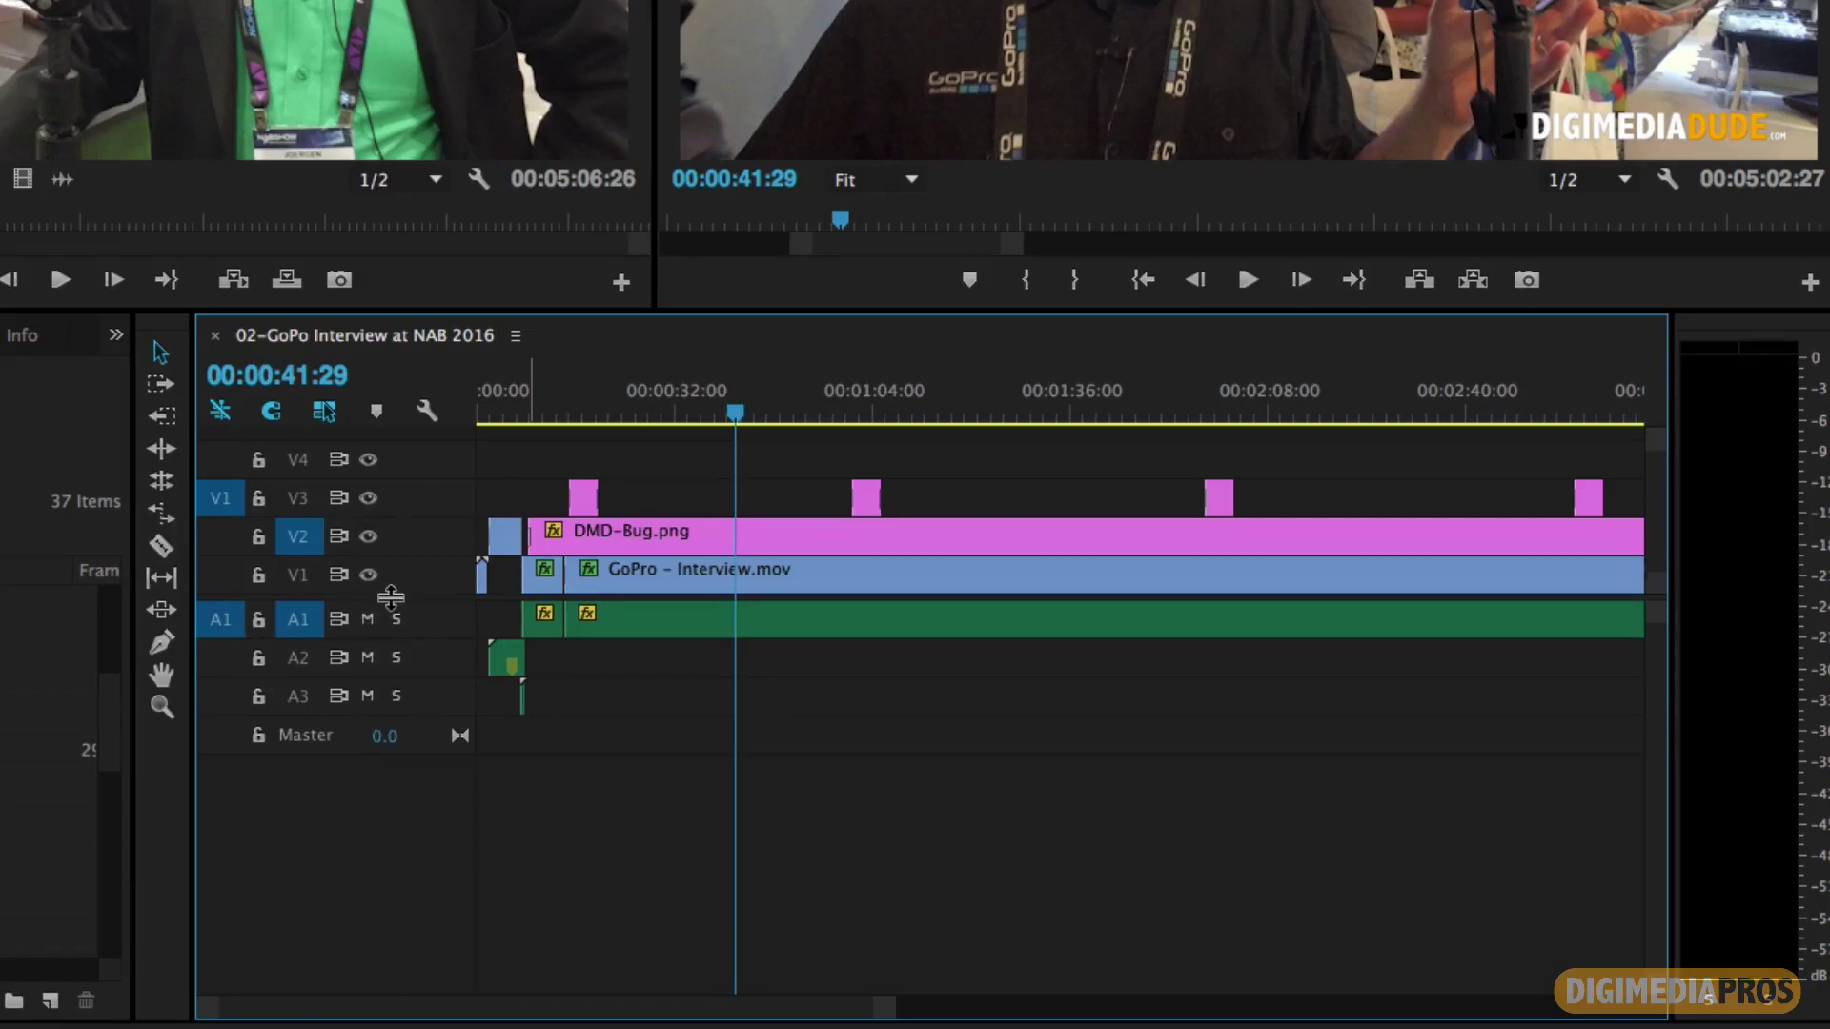
Step: Lower the divider between the video and audio tracks, and switch all tracks between expanded and minimized heights, ending minimized
drag(391, 598, 392, 526)
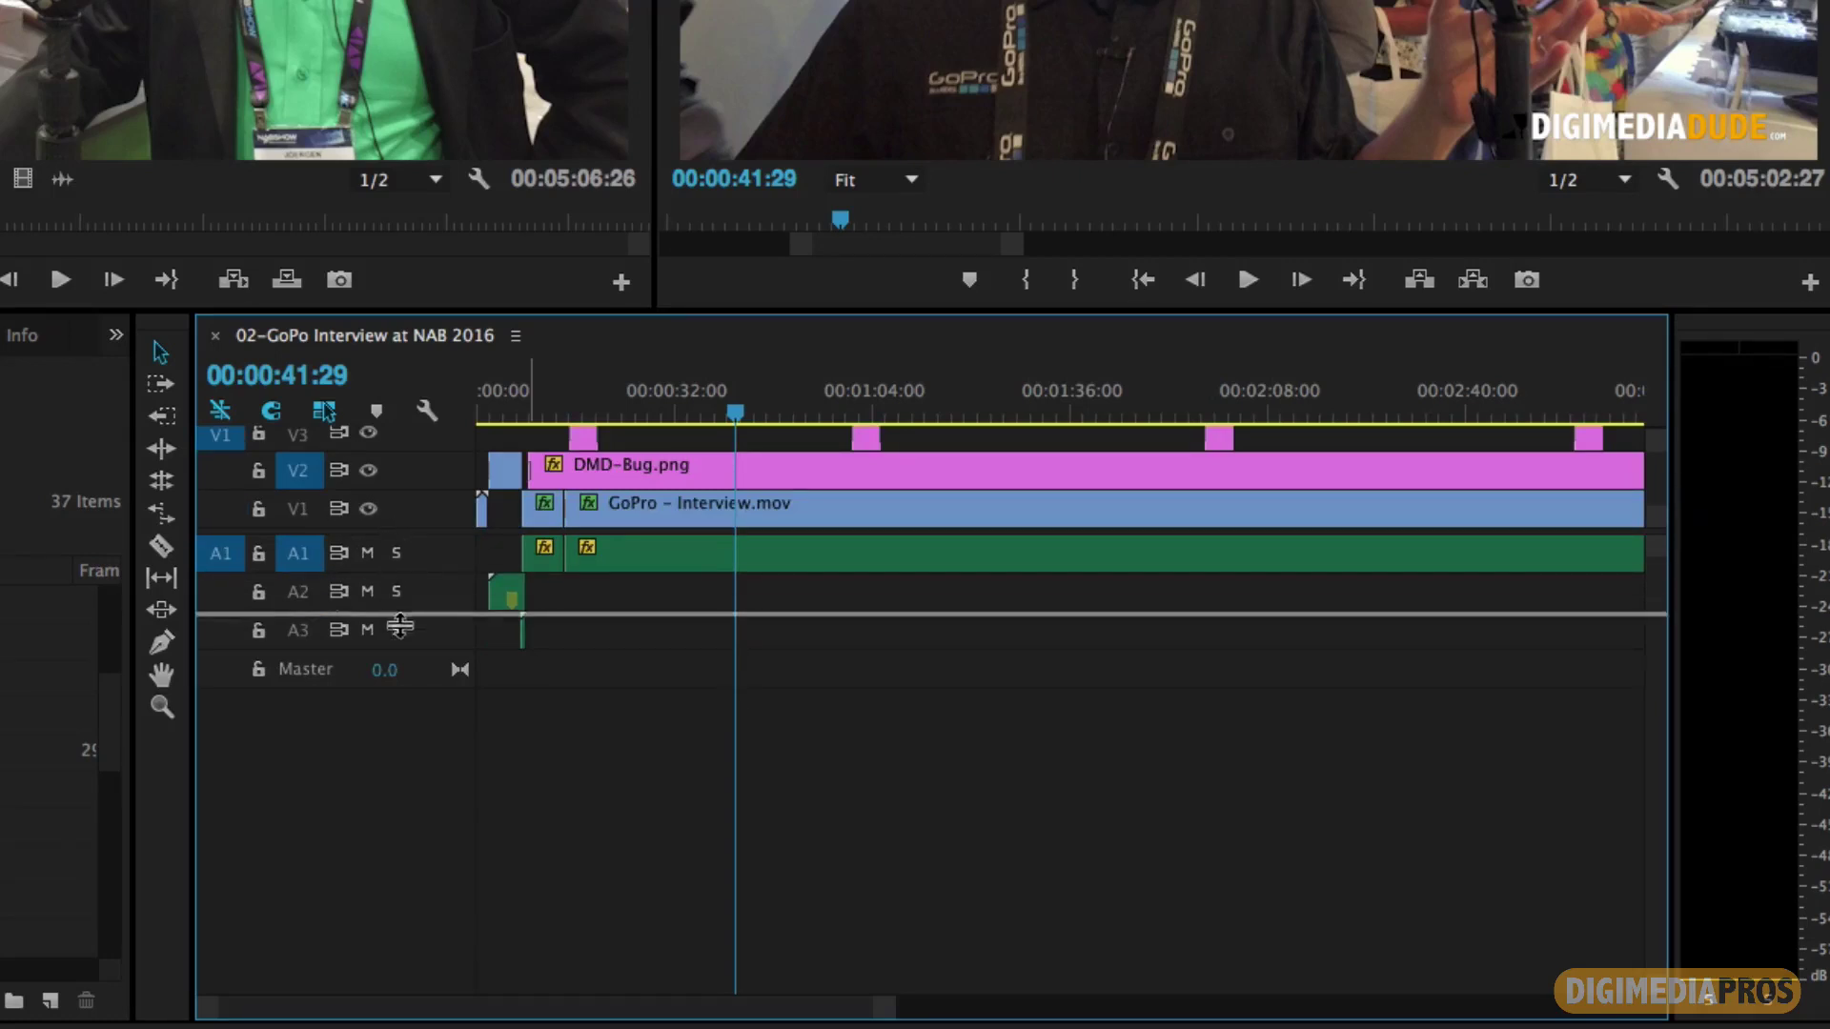
drag(392, 536, 411, 669)
key(shift+equal)
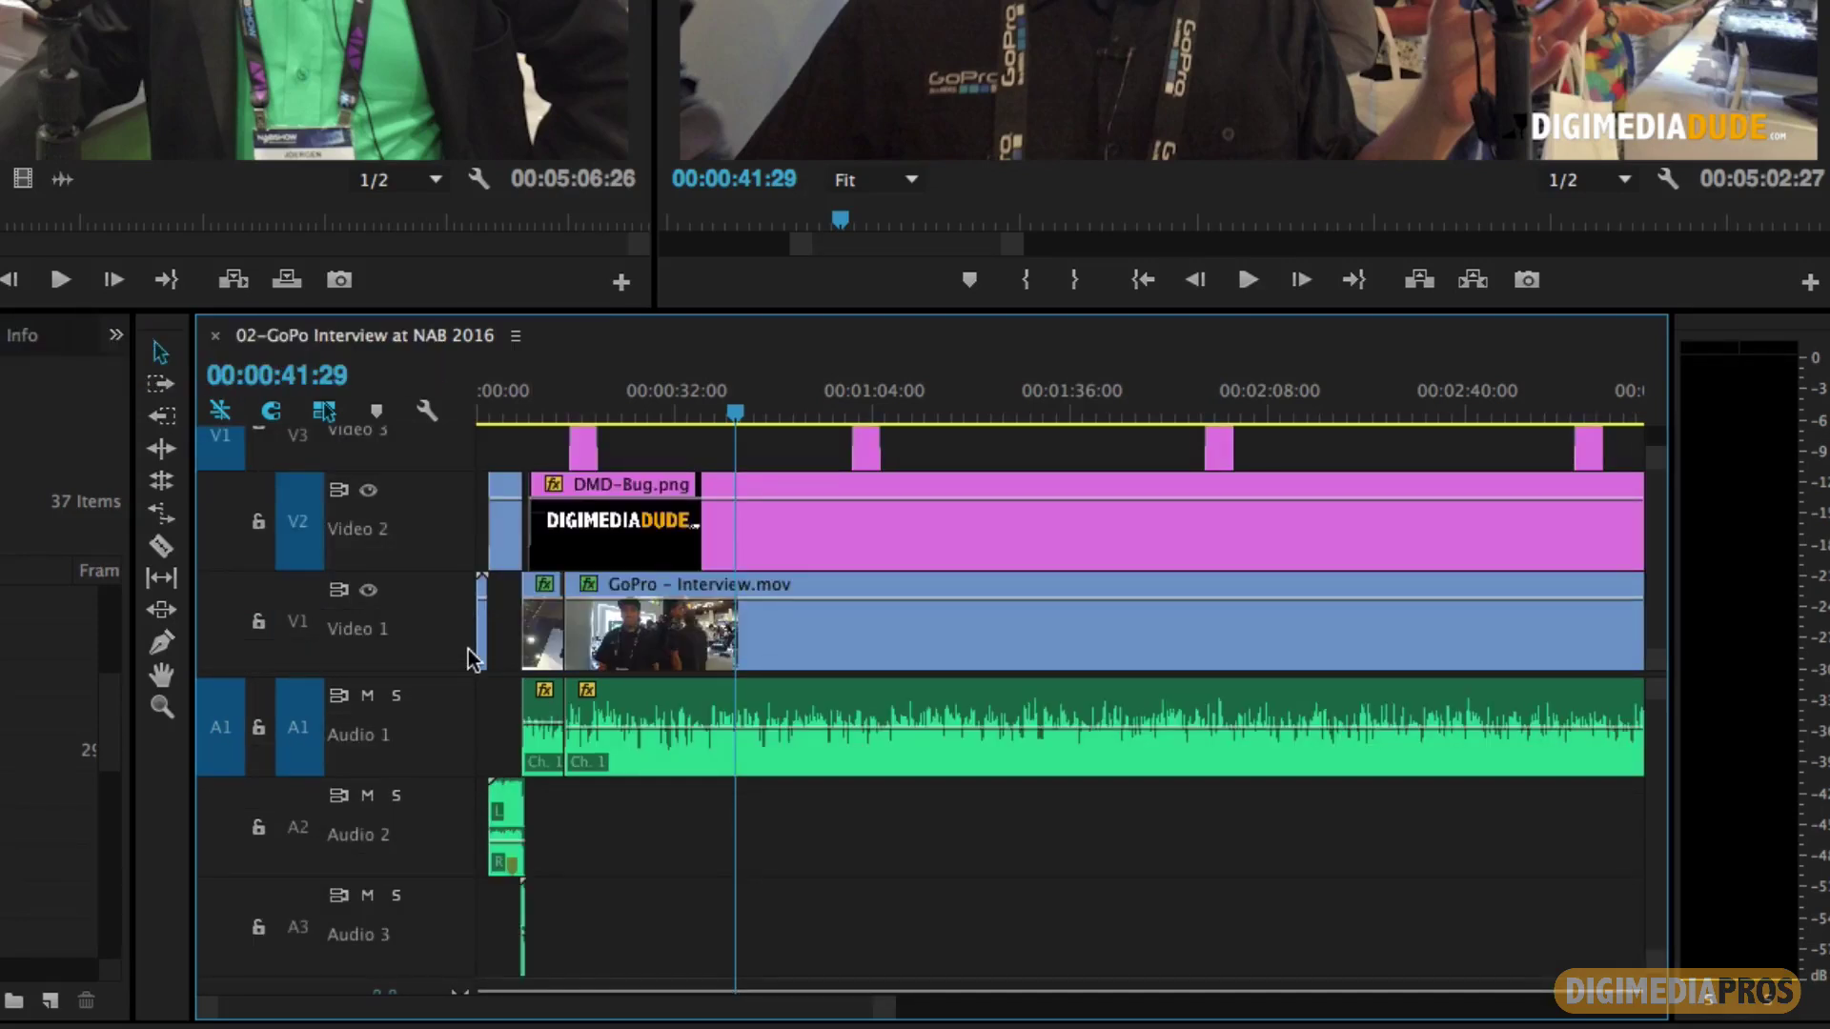
key(shift+minus)
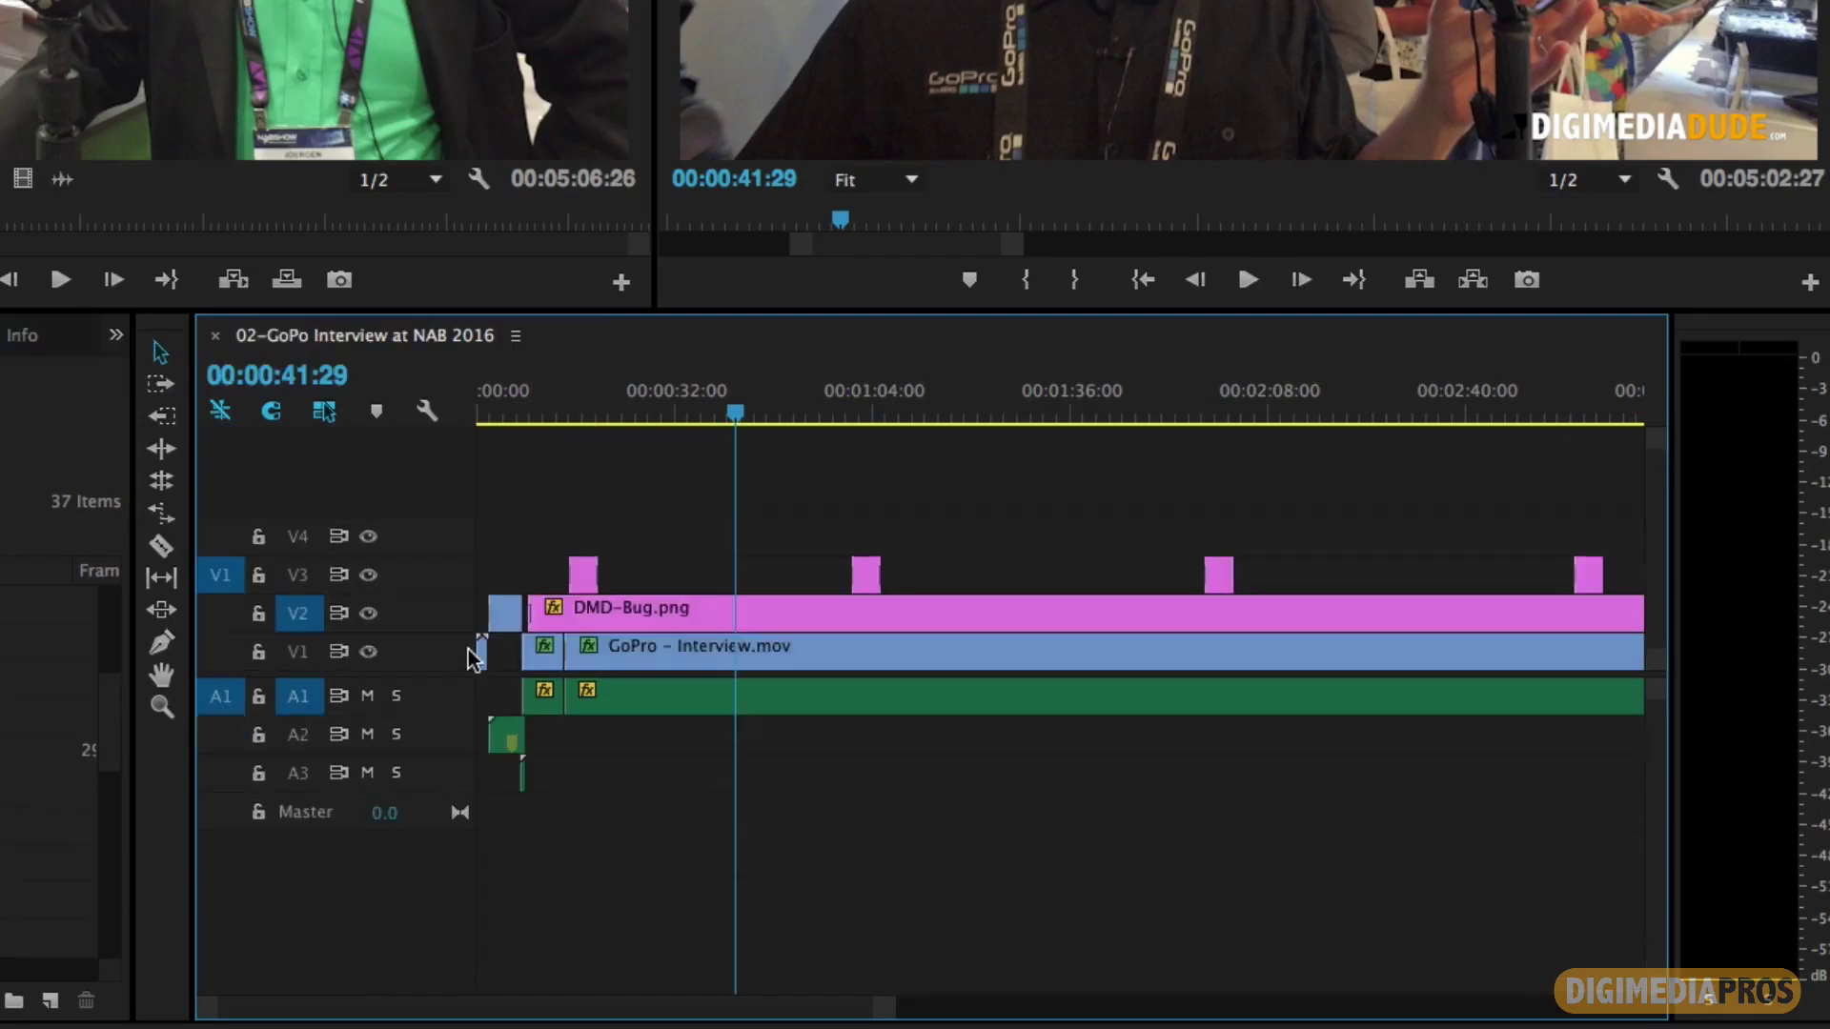
key(shift+equal)
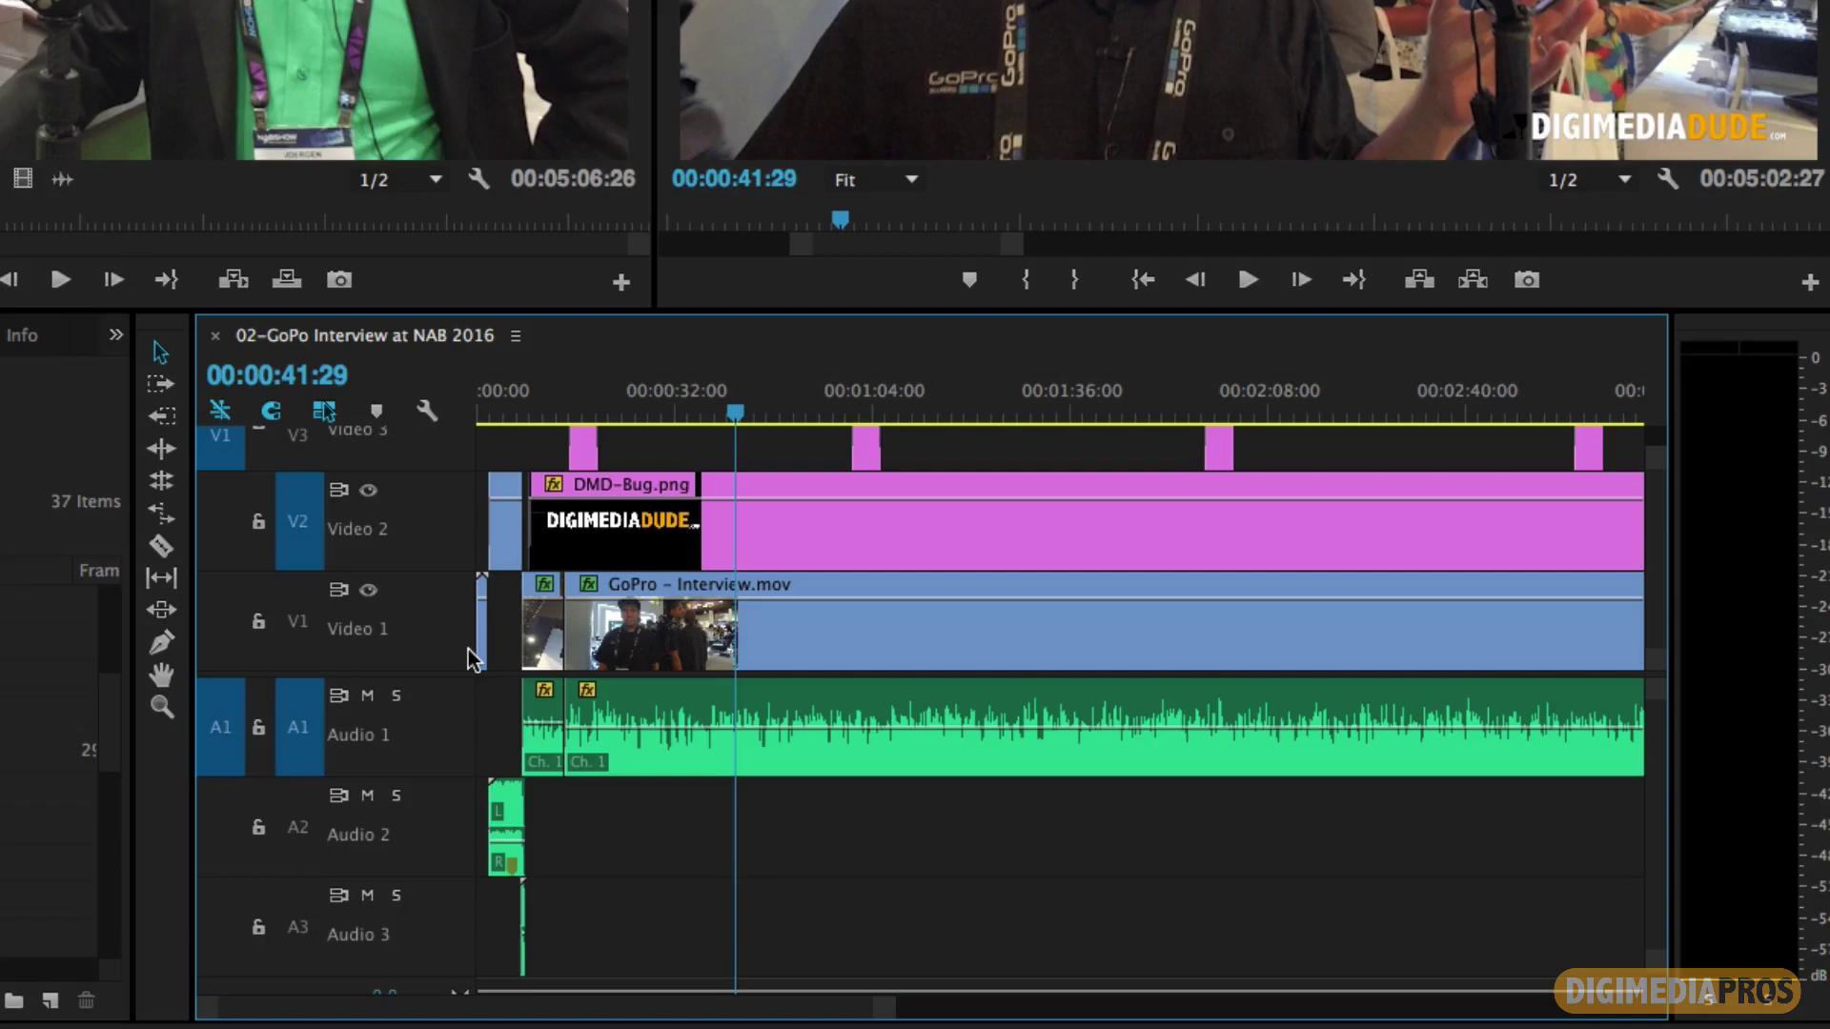
key(shift+minus)
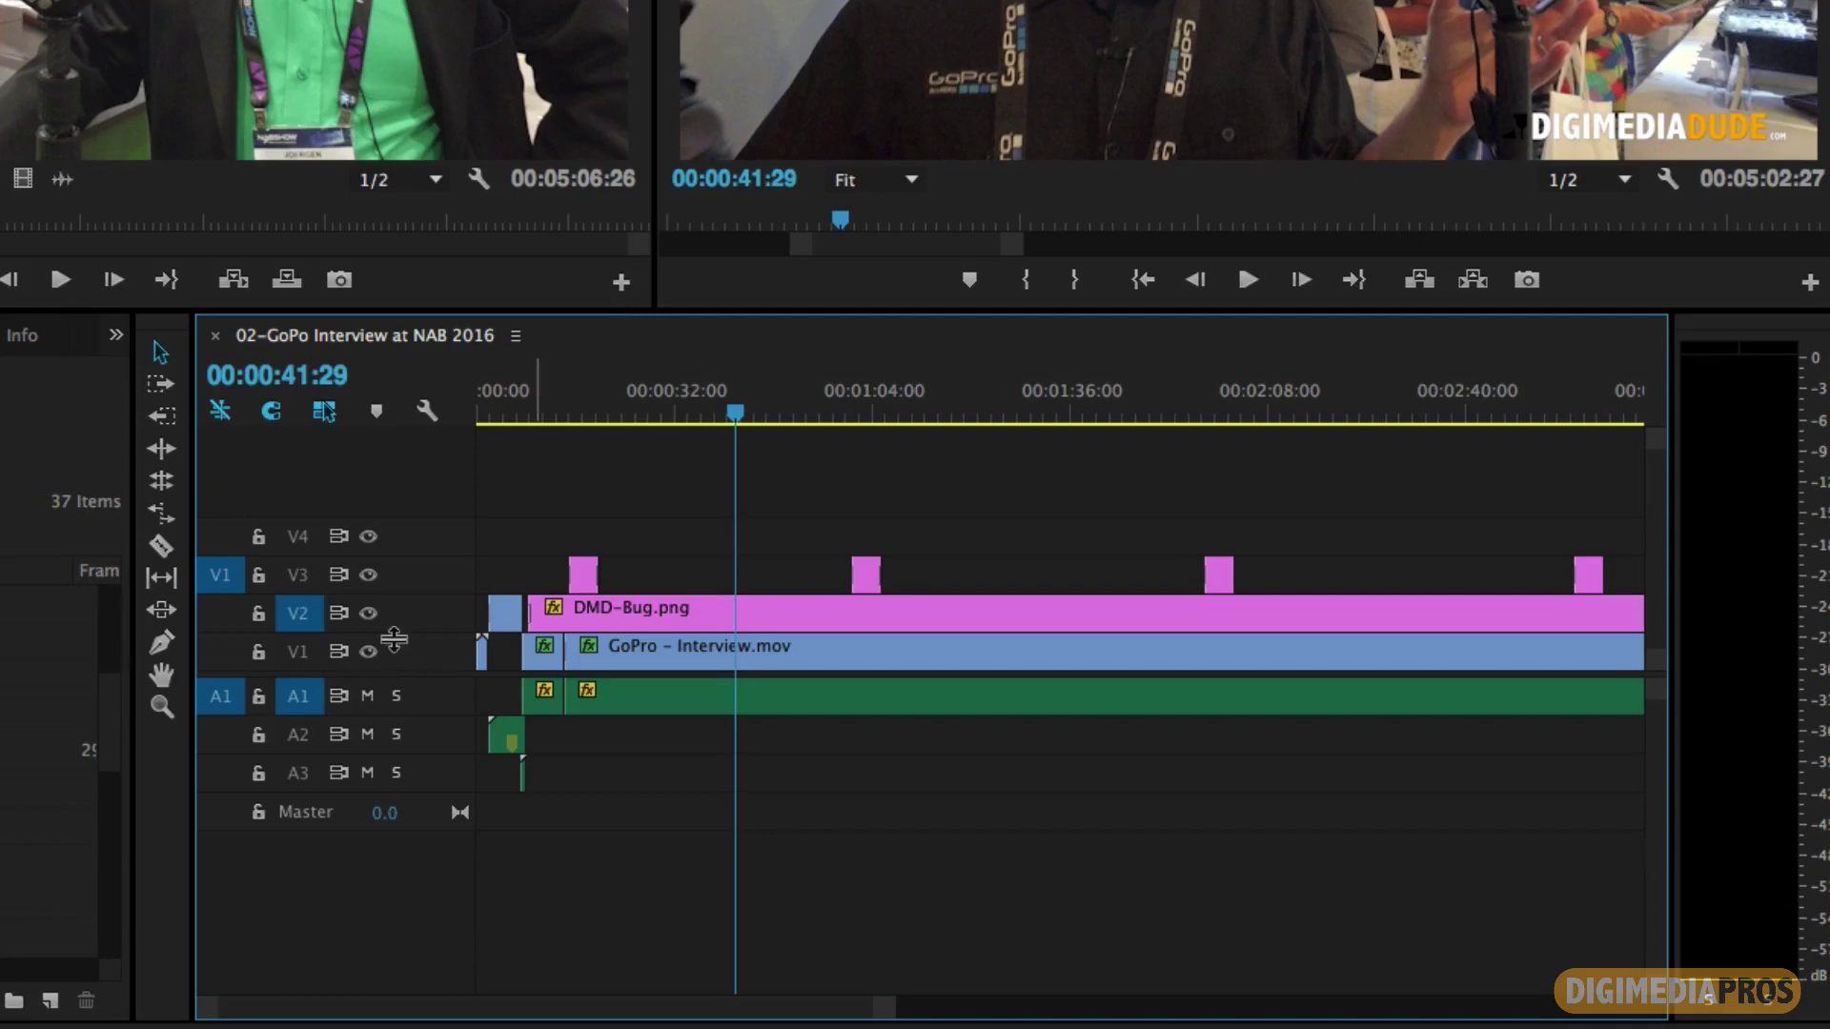
Step: Expand and collapse the Video 2 and Video 3 tracks individually in the timeline
double_click(414, 604)
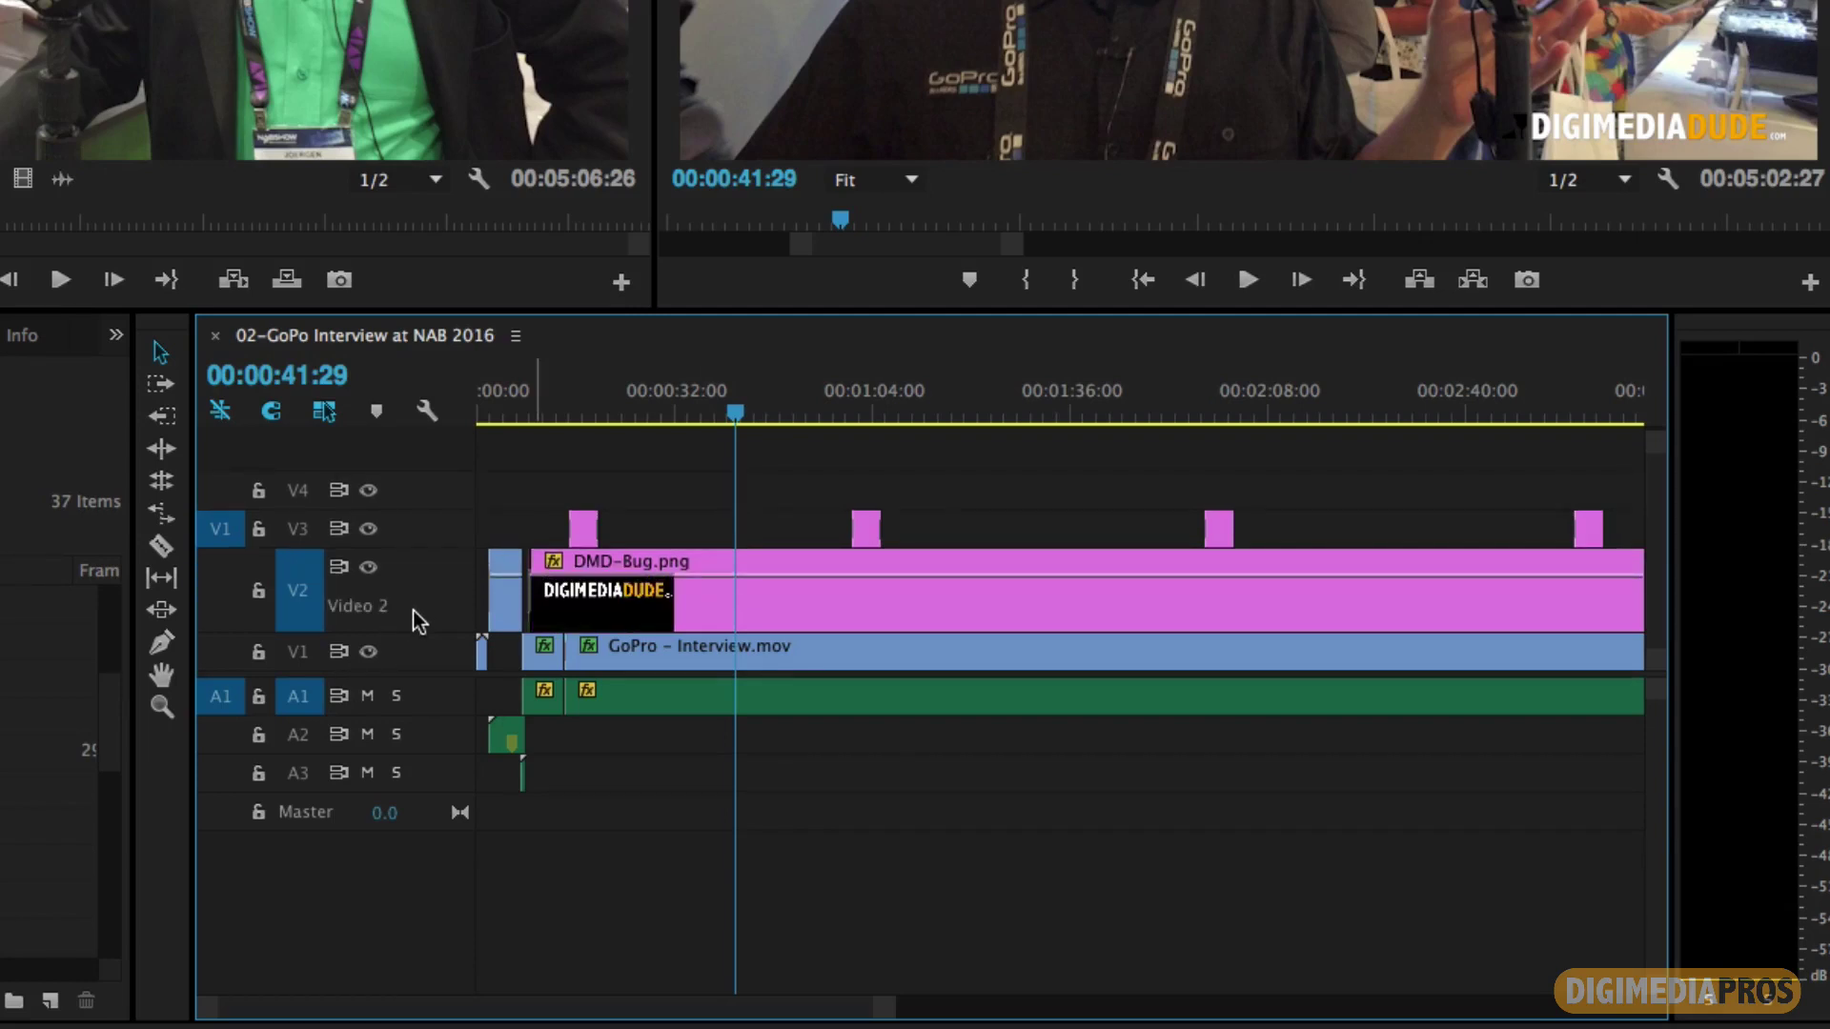
double_click(413, 609)
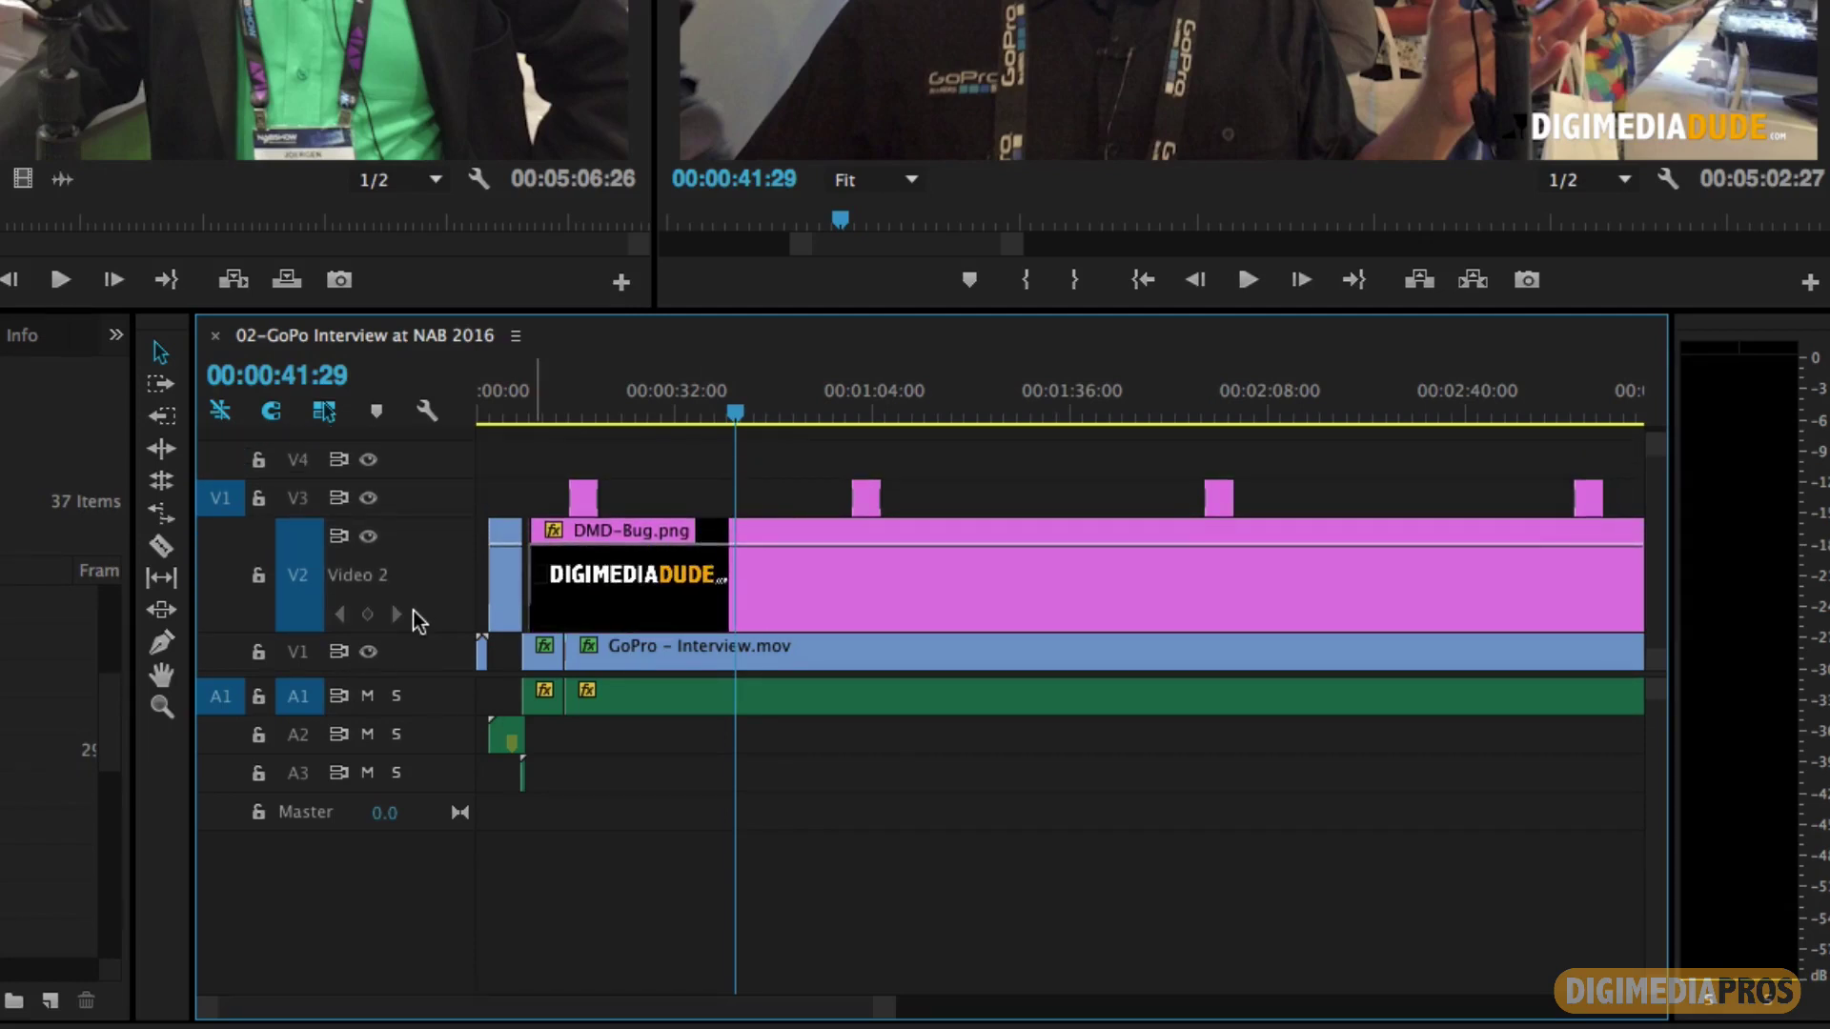
double_click(417, 576)
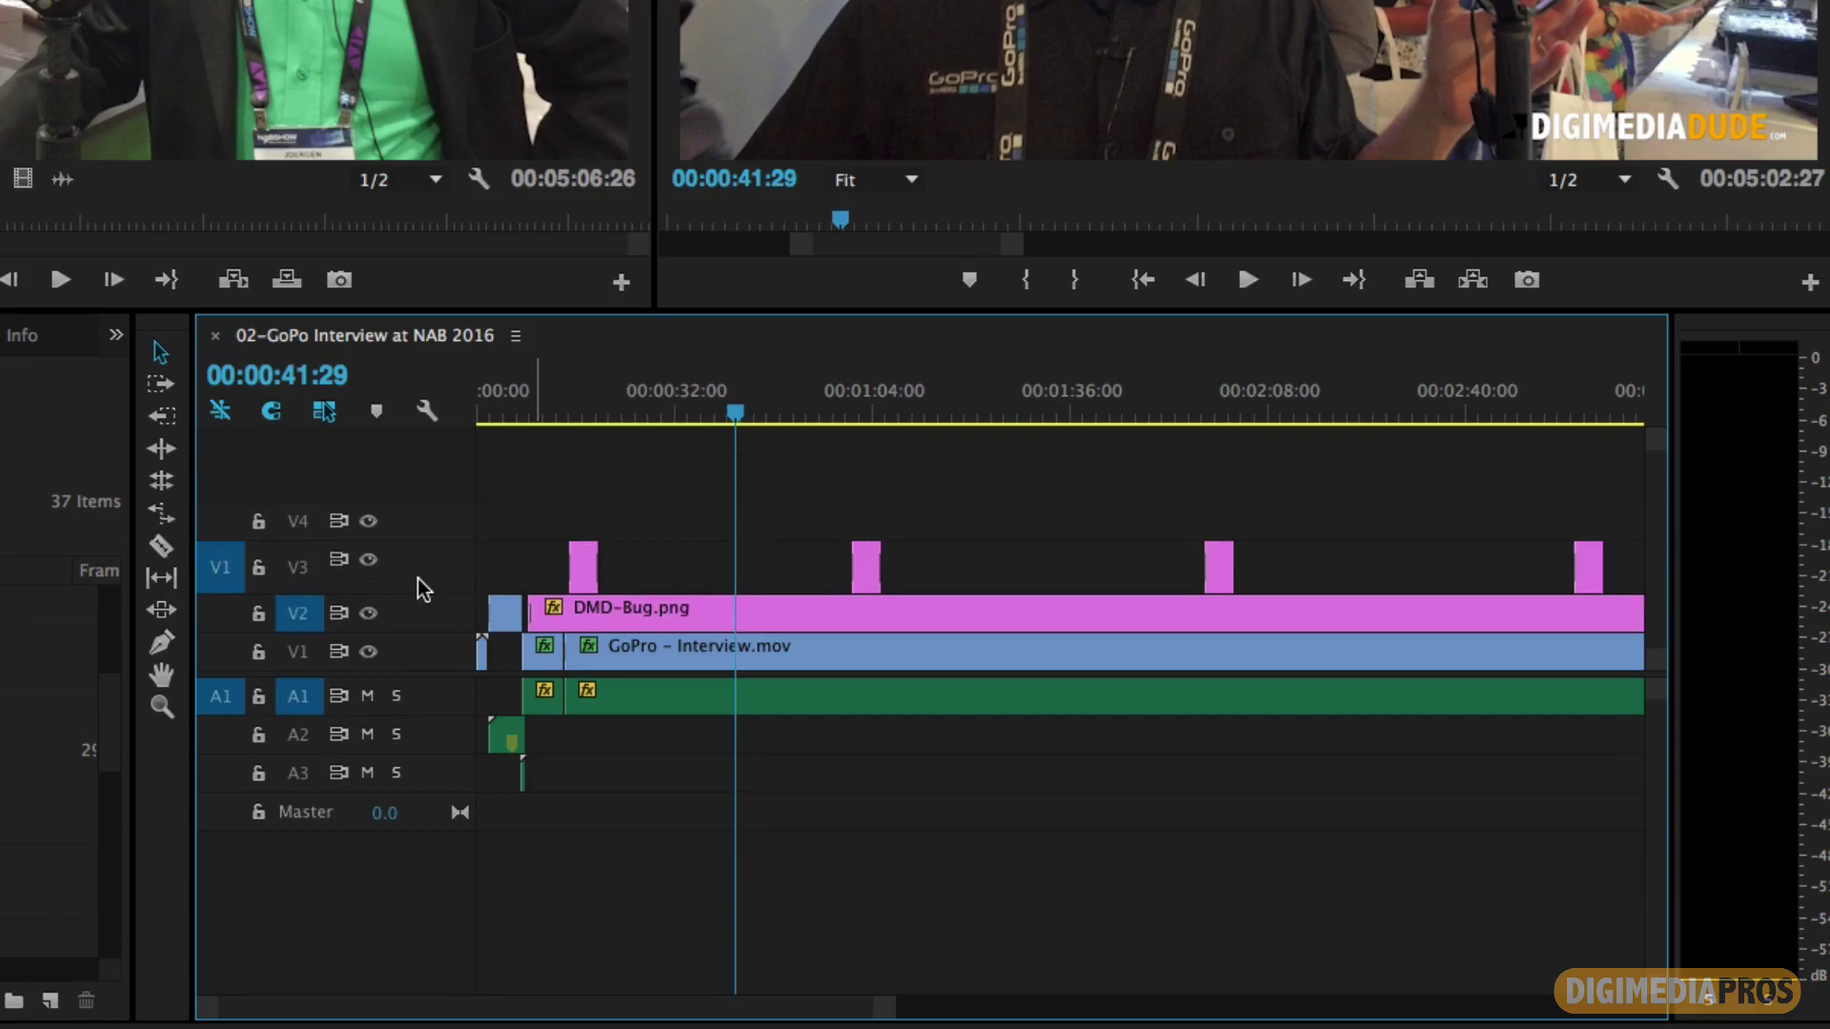
double_click(417, 579)
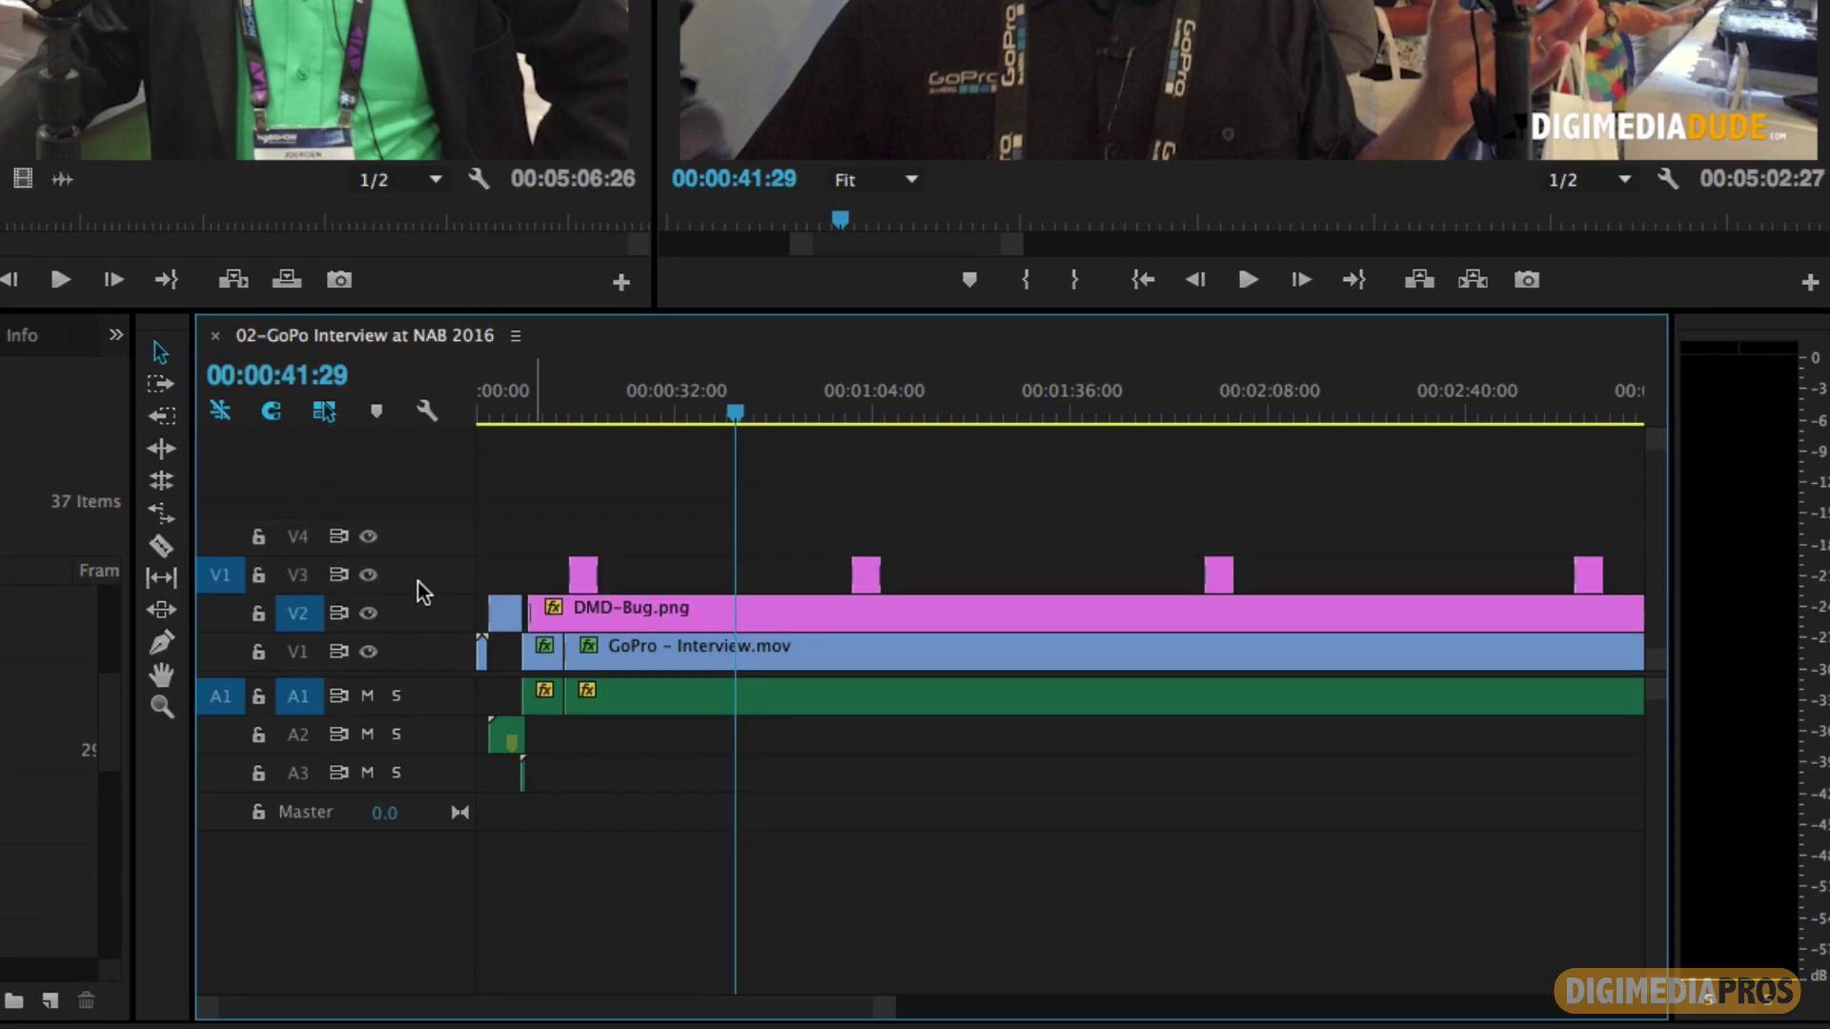
Step: Expand the Audio 1 track to its full height with waveform and keyframe controls, and collapse it again
double_click(424, 711)
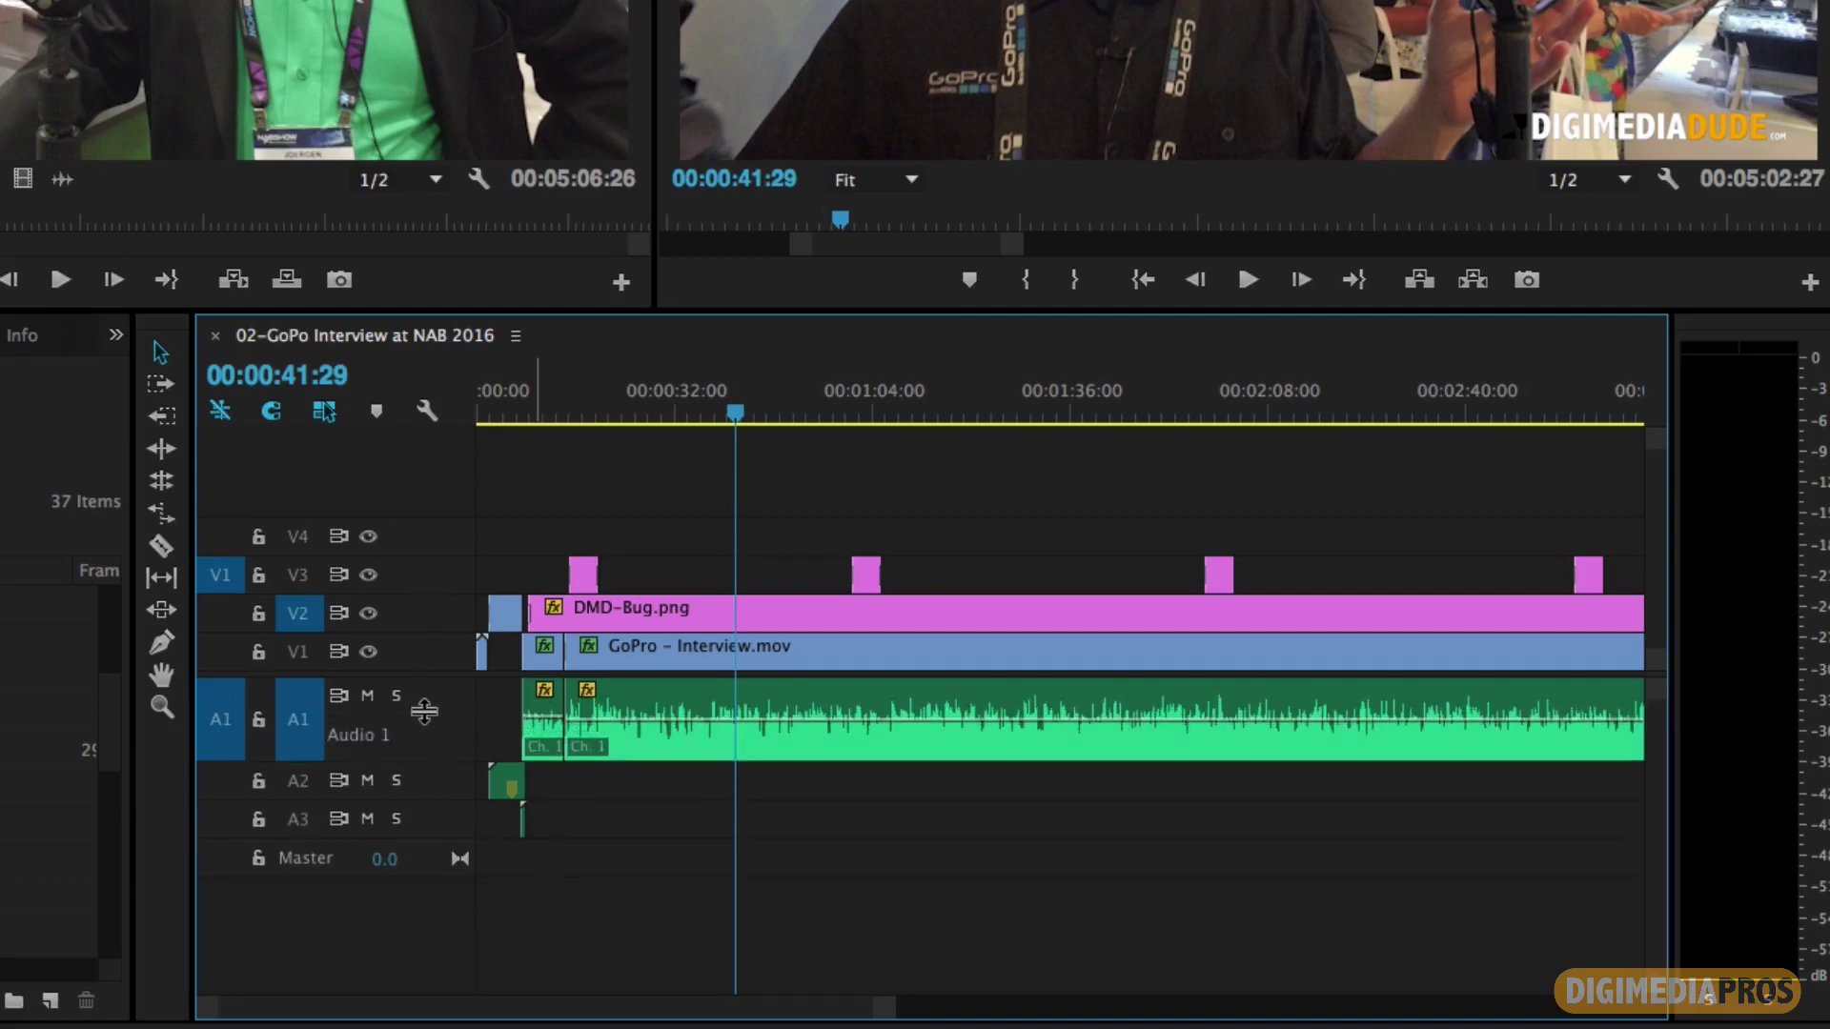
double_click(424, 711)
double_click(421, 702)
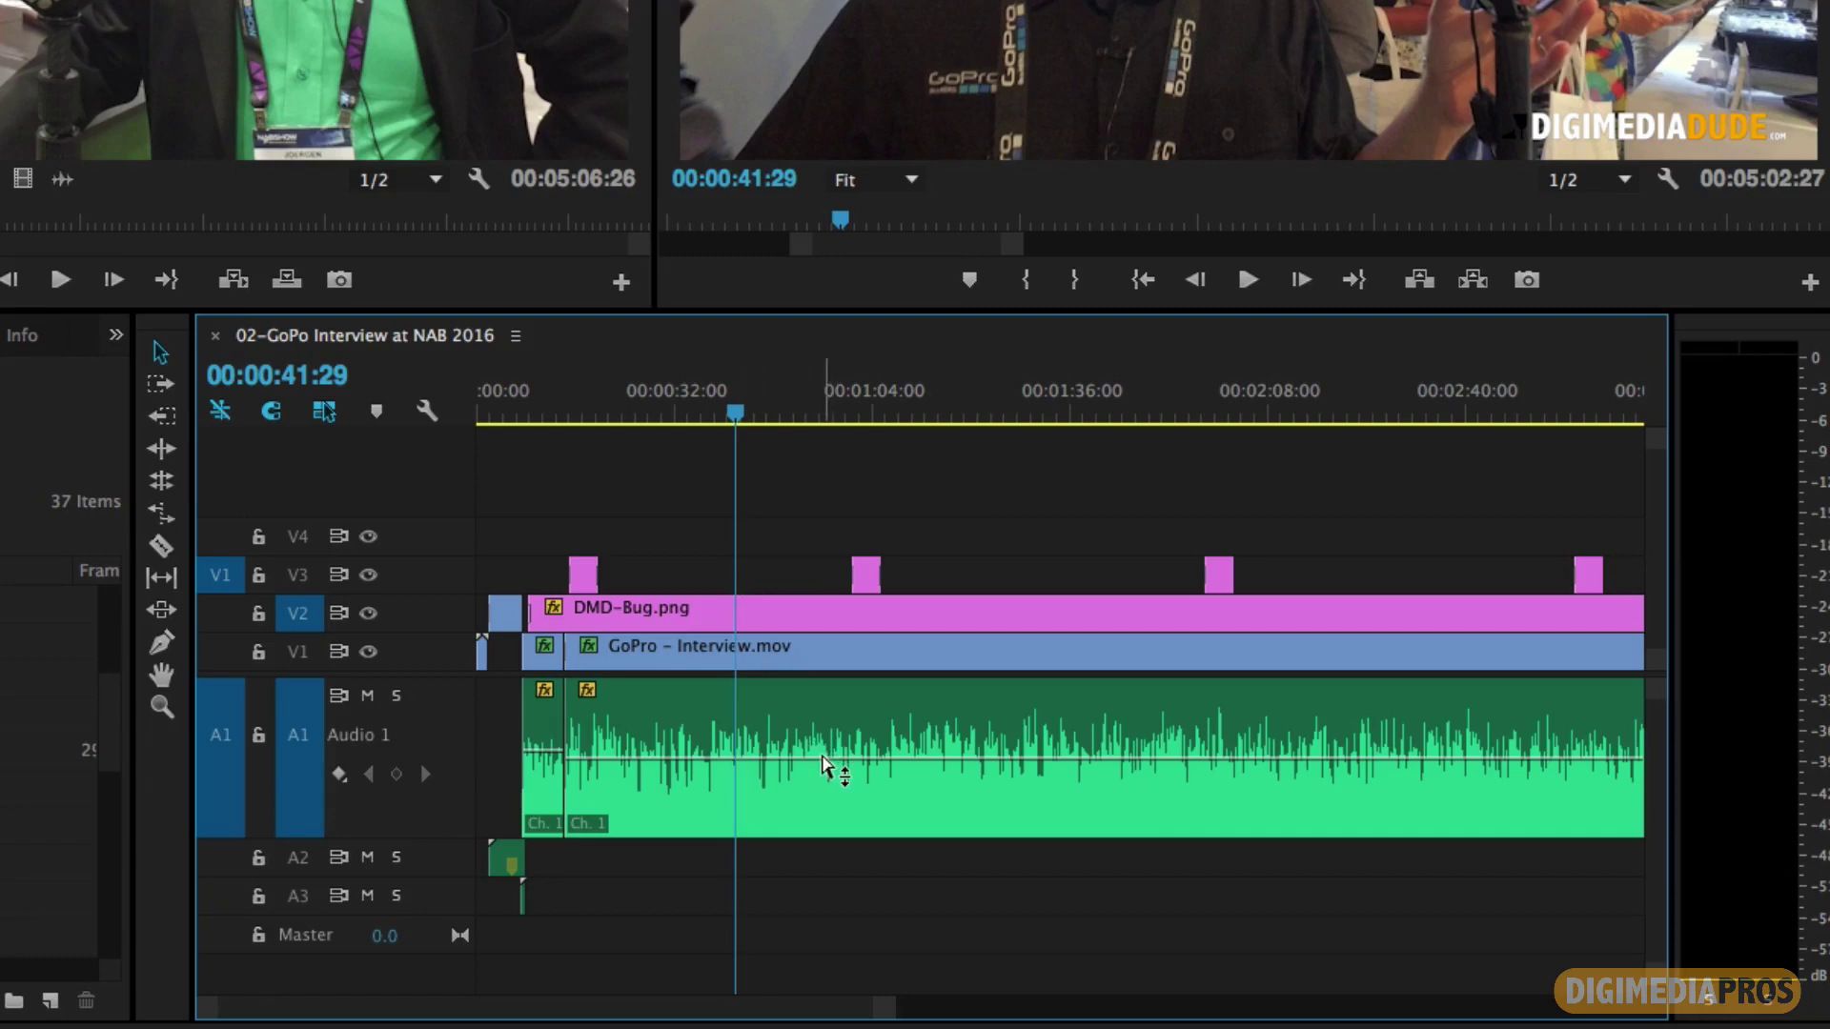
double_click(416, 709)
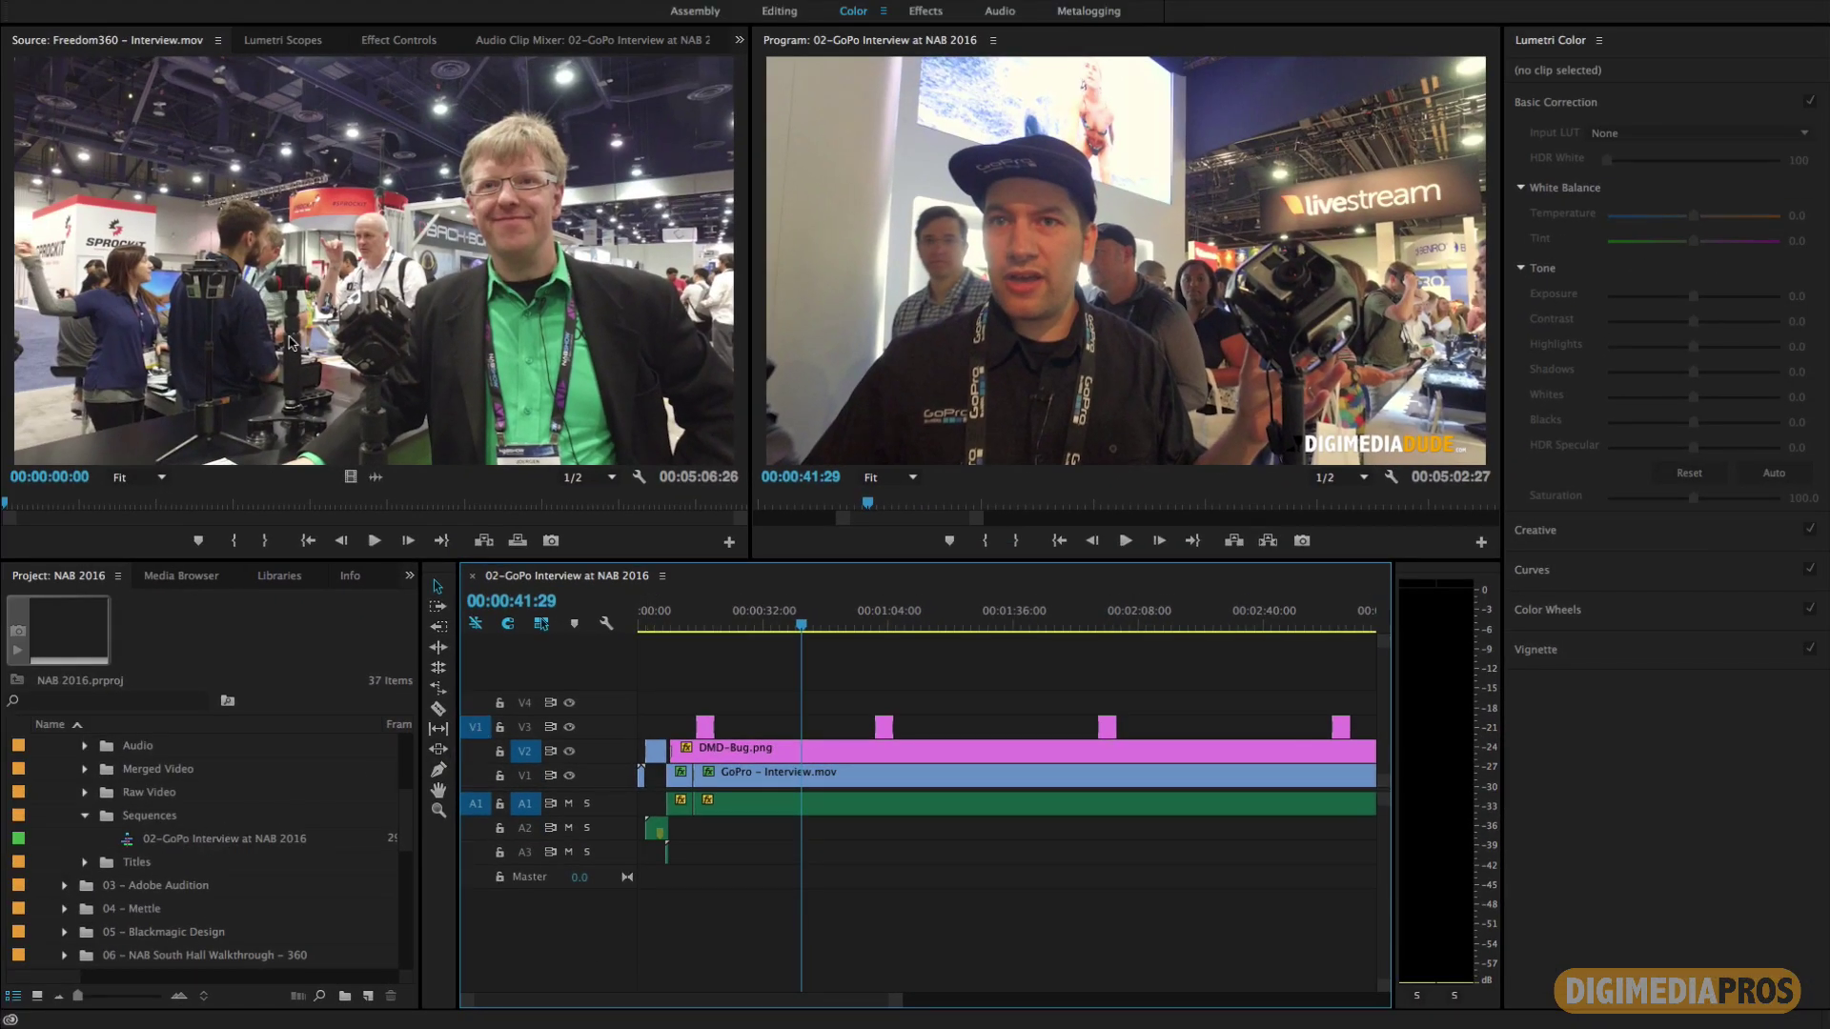
Step: Patch the source video to track V4 and the source audio to track A3, with both source patches switched on
click(475, 703)
click(477, 852)
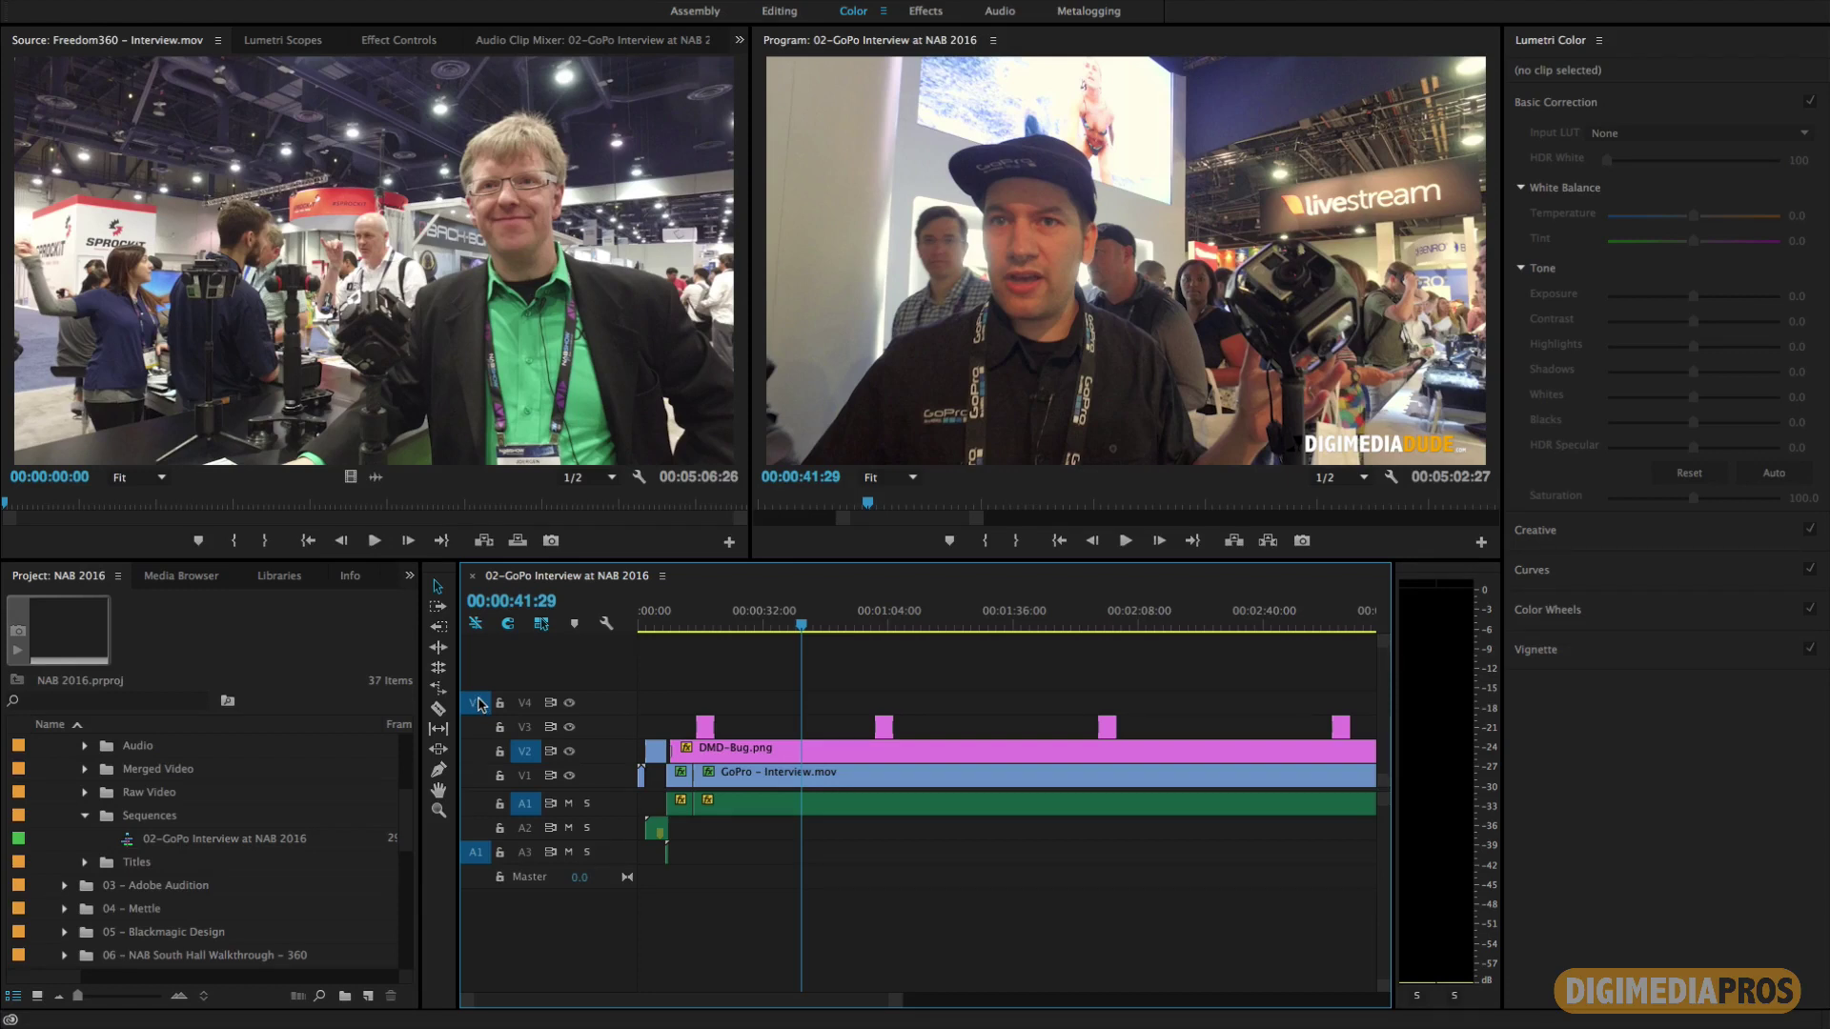
click(480, 729)
click(482, 828)
click(479, 705)
click(478, 853)
click(485, 851)
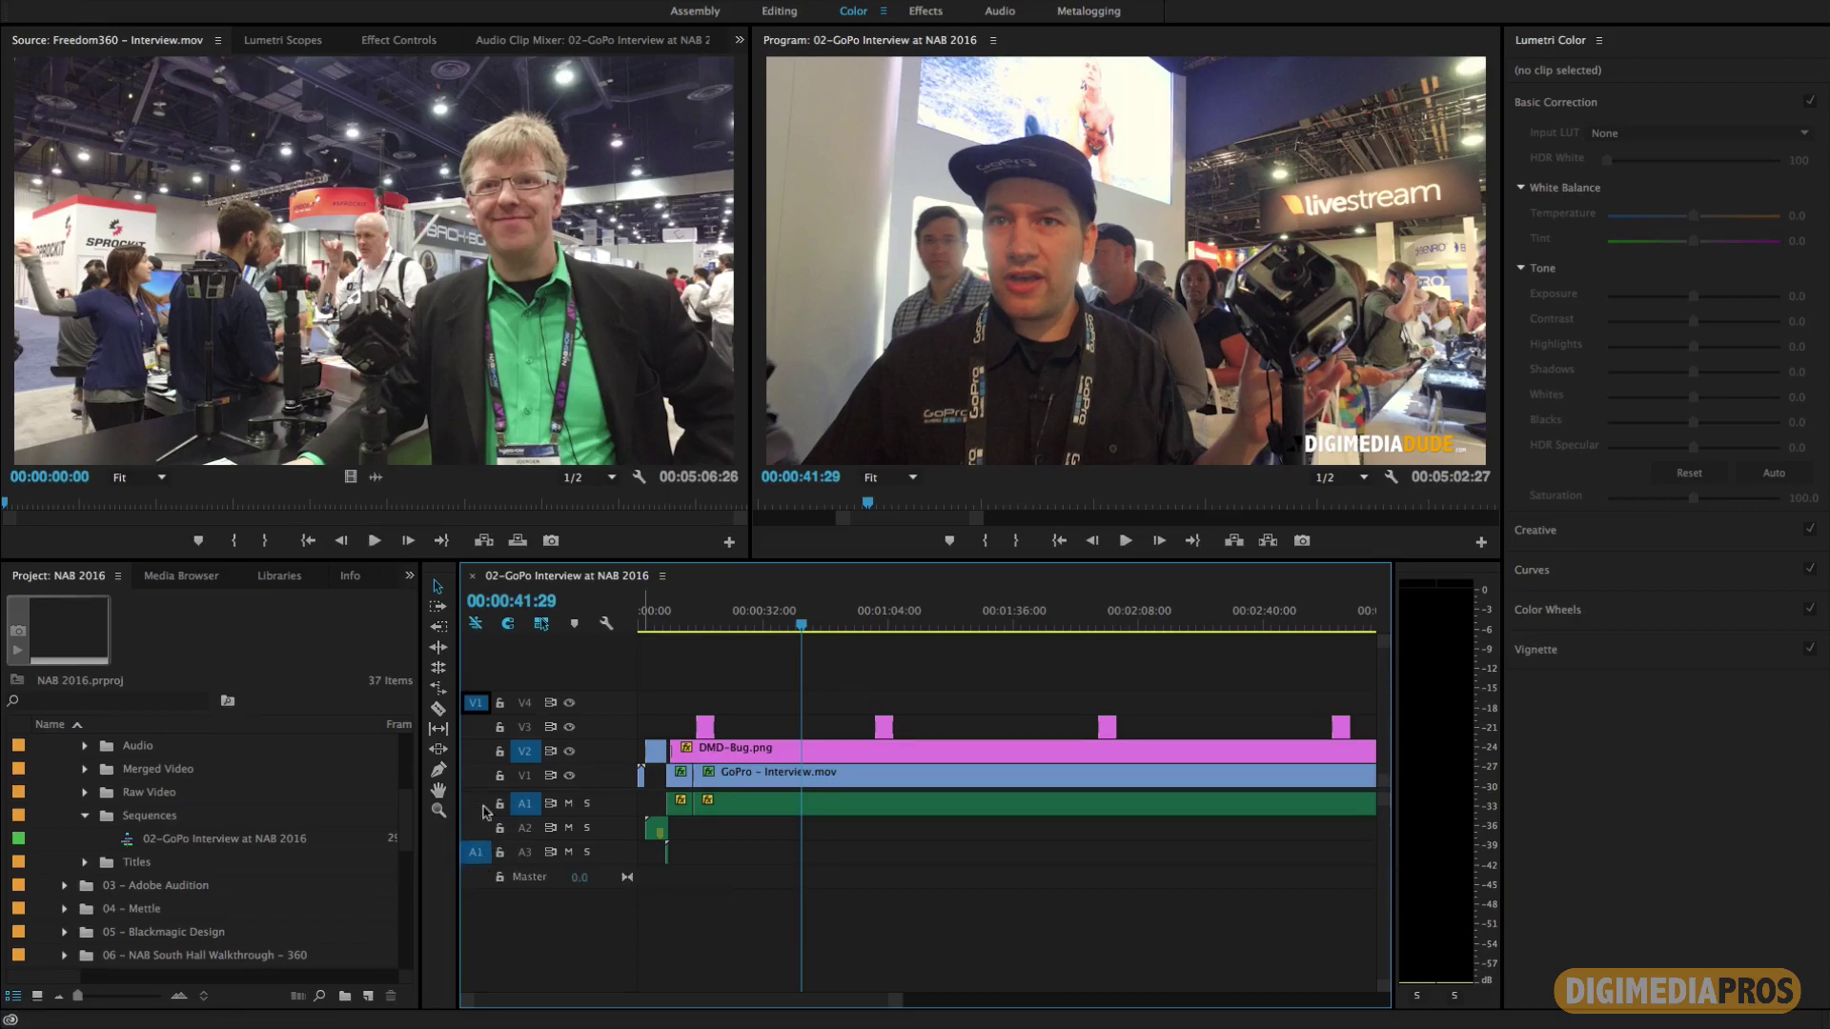
alt+click(475, 704)
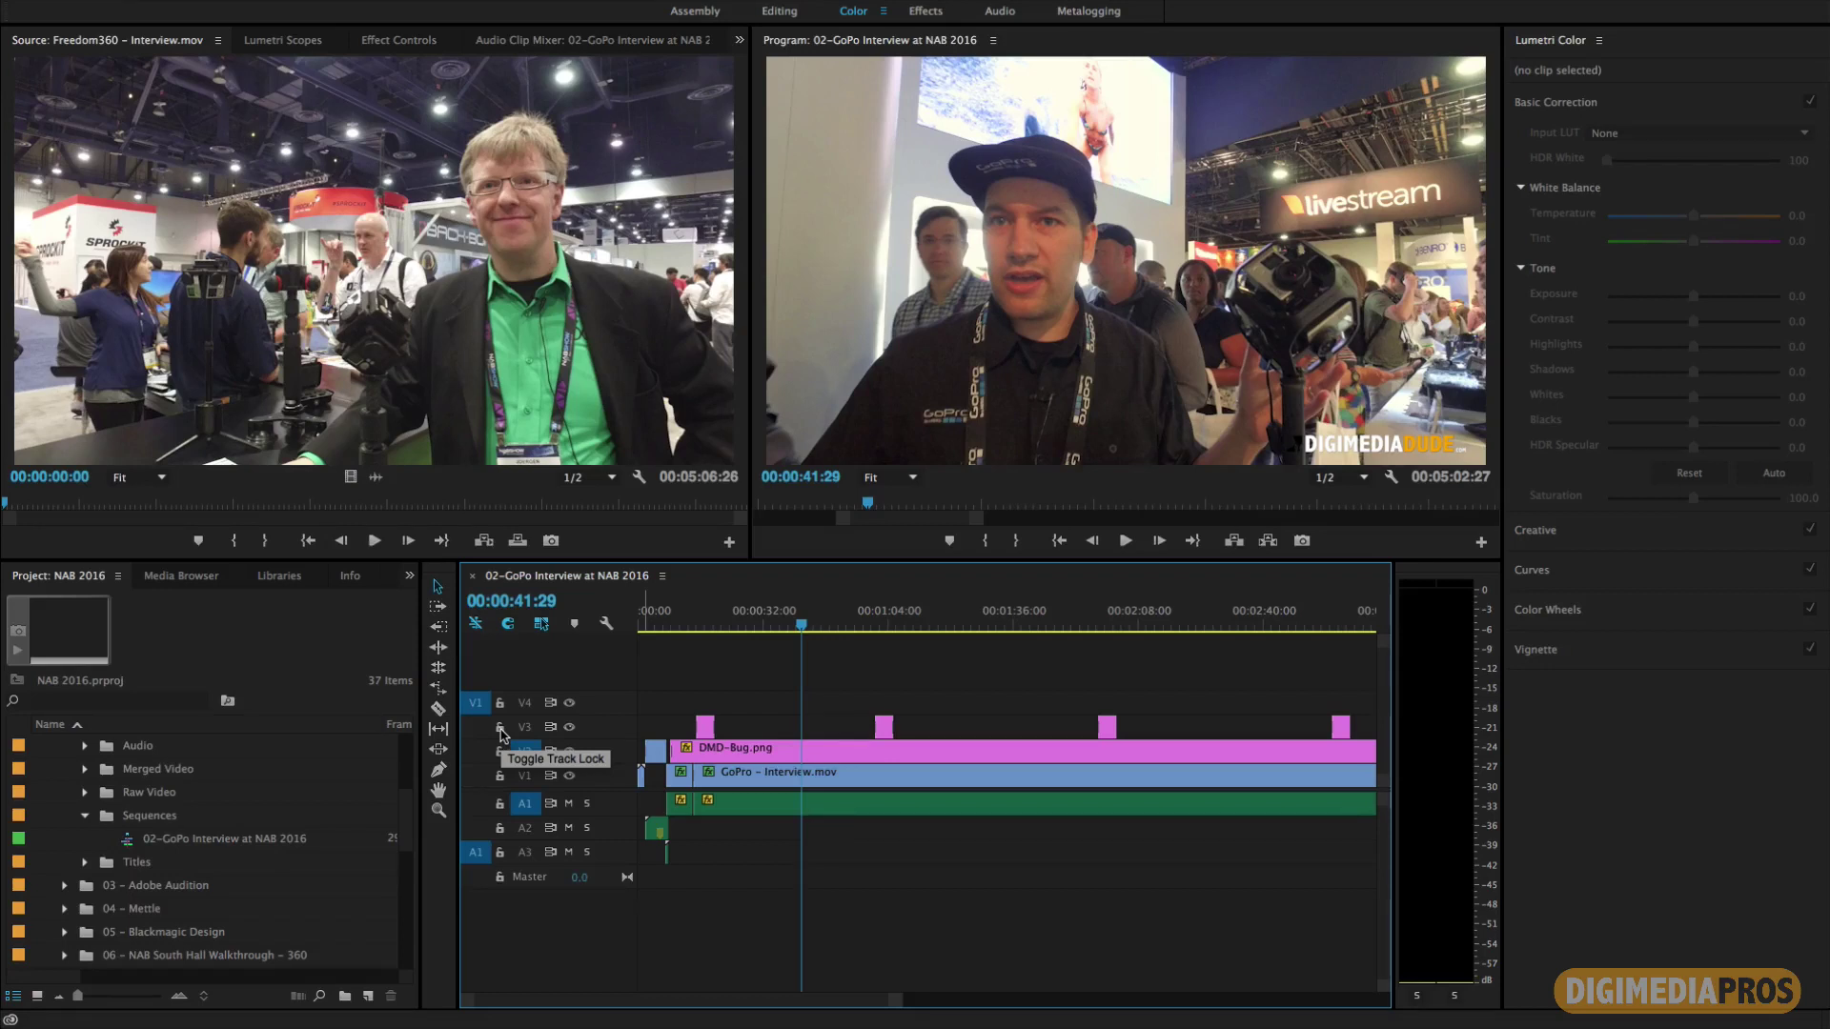
Step: Lock the Video 3 and Audio 2 tracks of the GoPro interview sequence
click(499, 728)
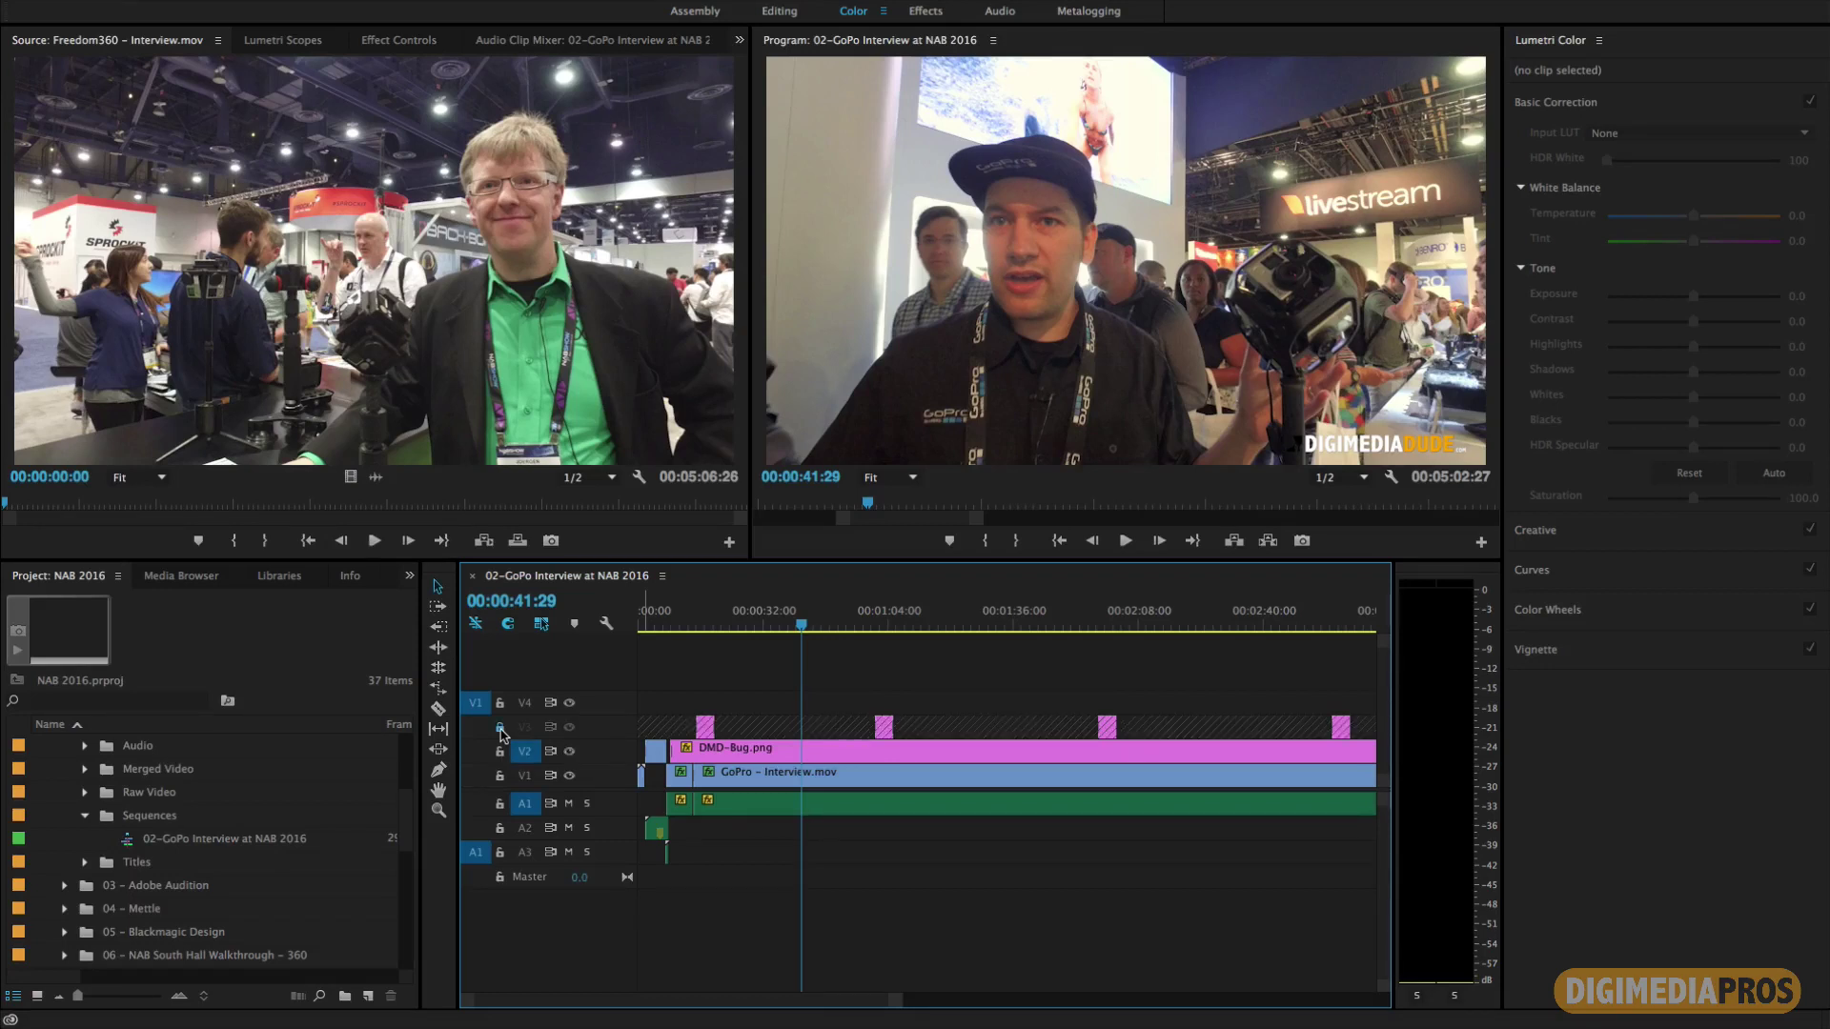
click(500, 828)
Step: Mark an in point at 00:00:57:14 and an out point at 00:02:39:07 in the Freedom360 - Interview.mov source clip
click(208, 520)
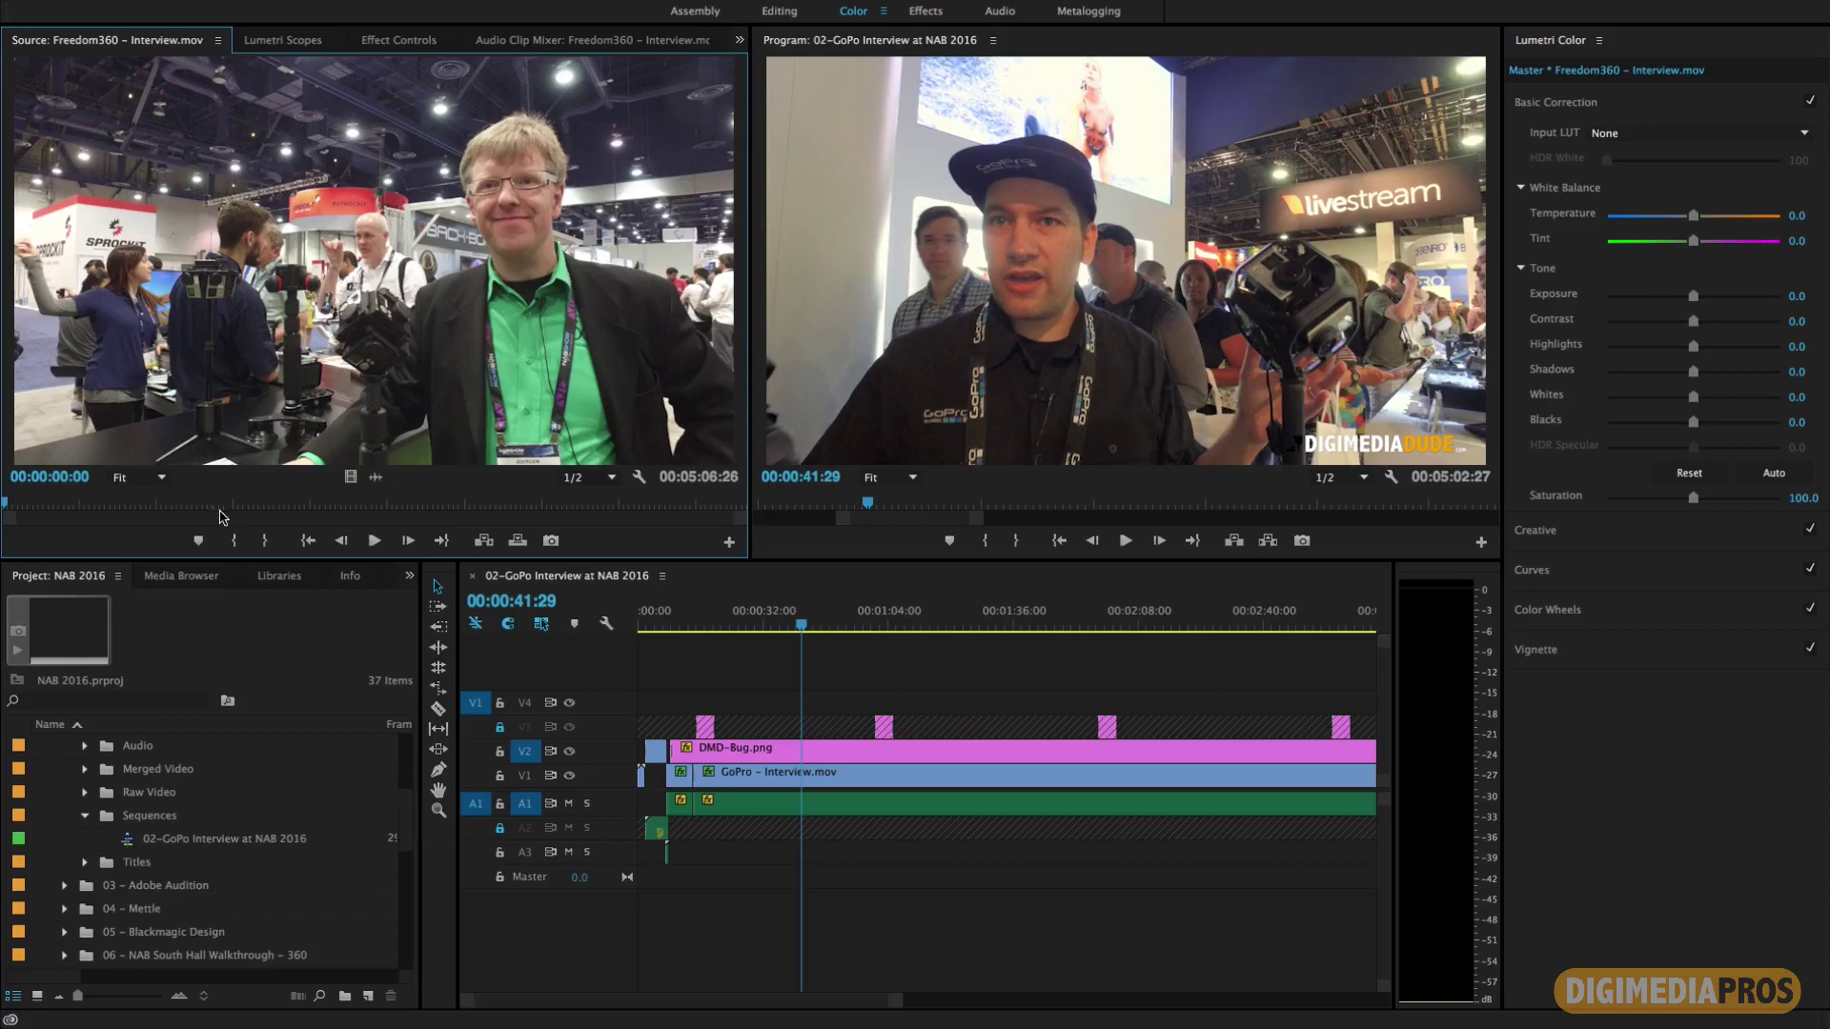
click(143, 508)
key(i)
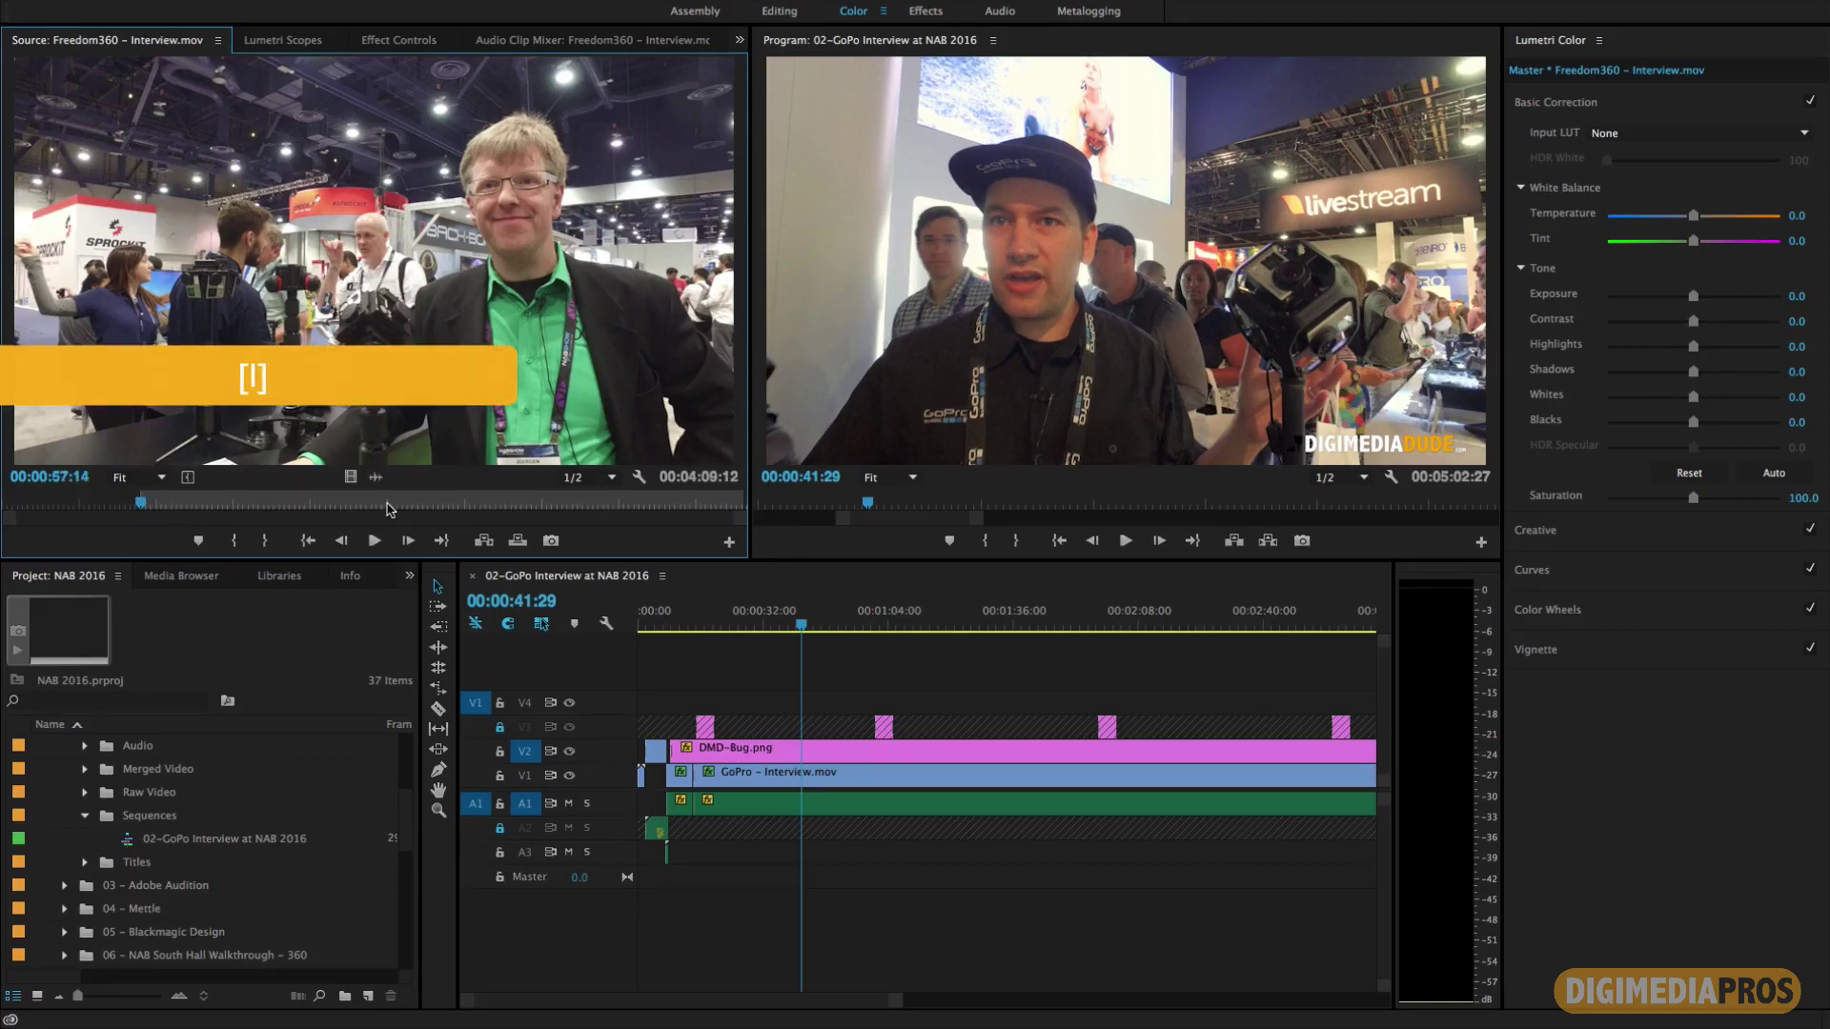
click(386, 503)
key(o)
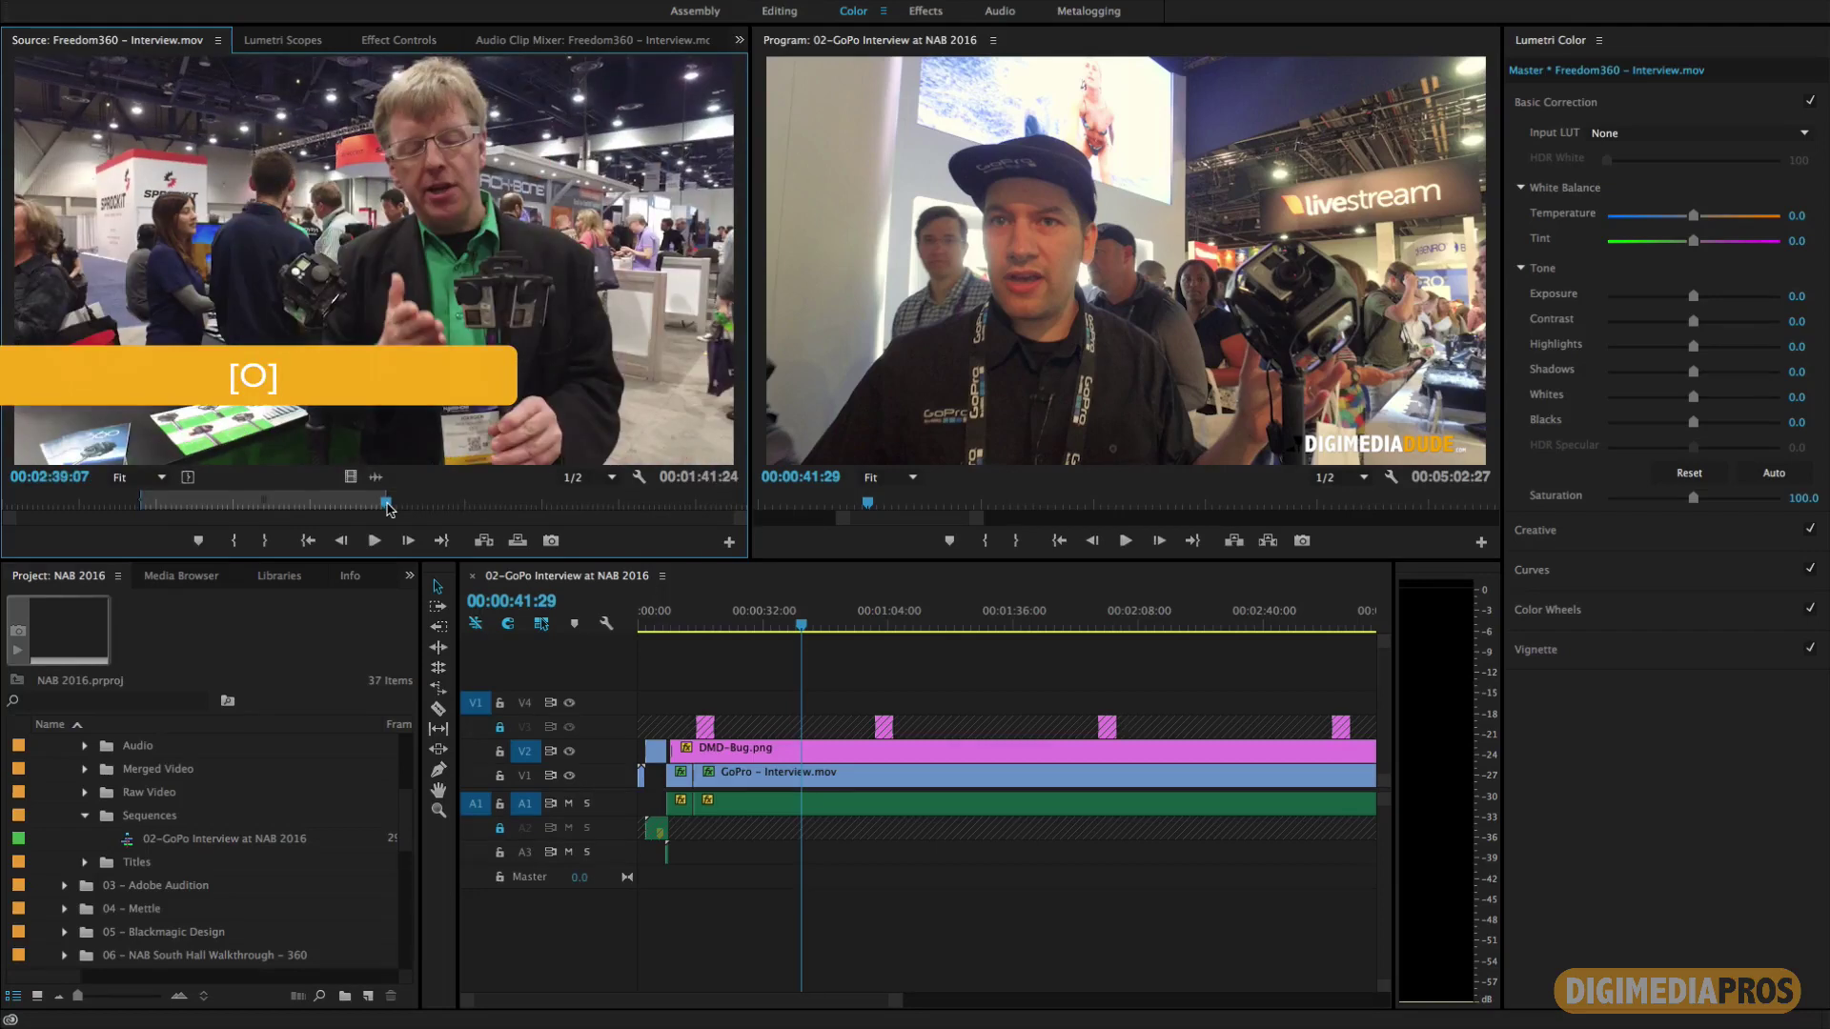
Step: Insert the marked Freedom360 - Interview.mov range at 00:00:41:29 while tracks V3 and A2 are locked, and undo the insert
click(483, 540)
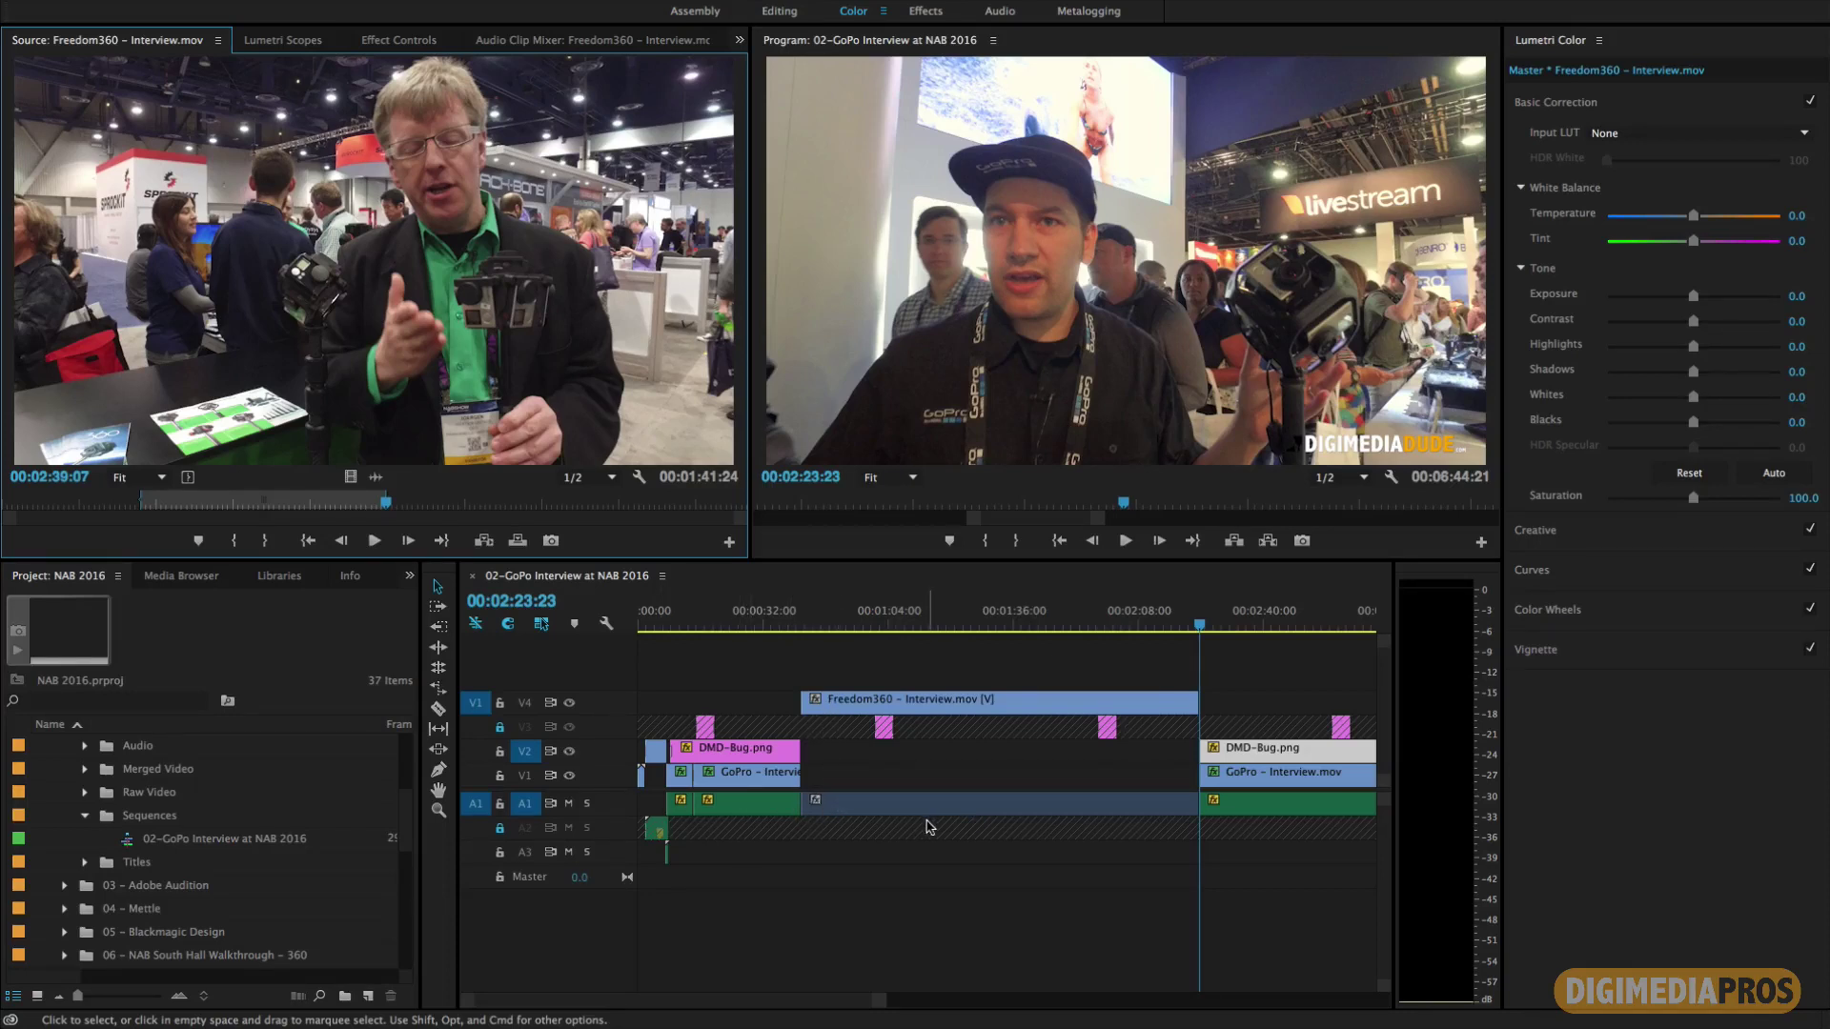
key(super+z)
key(super+z)
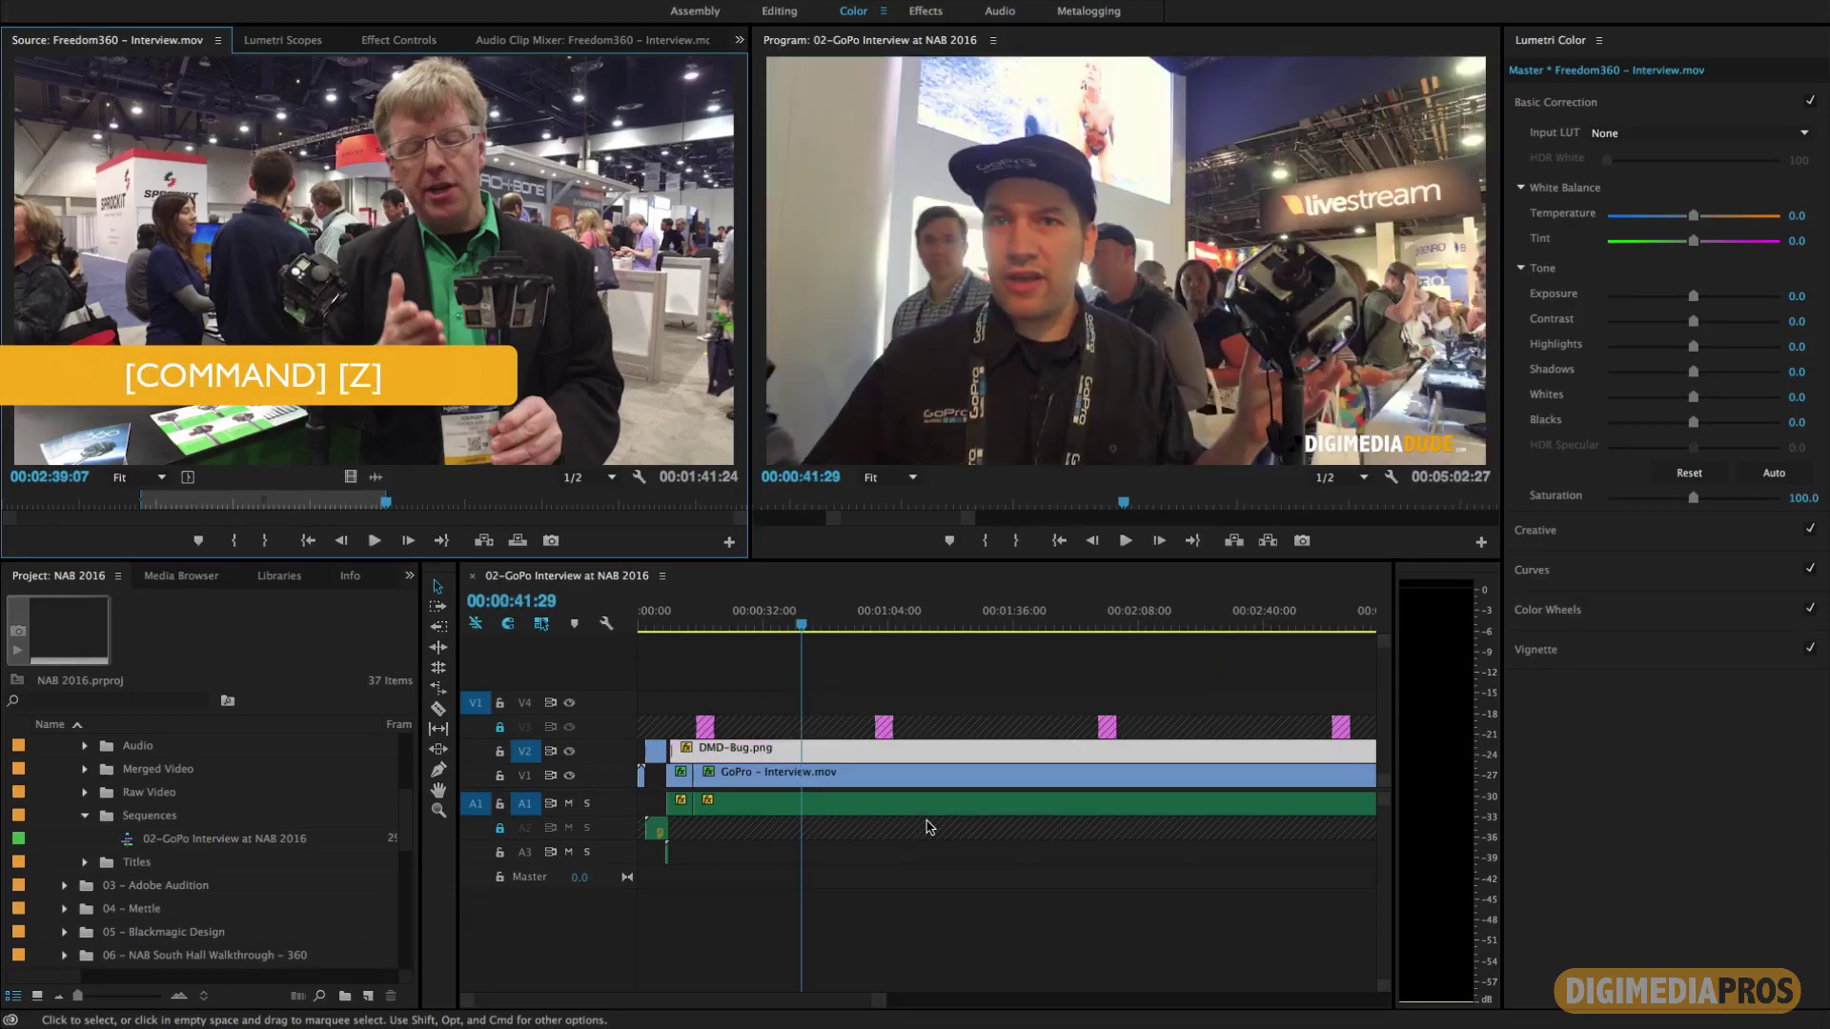
Step: Unlock the Video 3 and Audio 2 tracks, and make V1 the only targeted video track
click(500, 728)
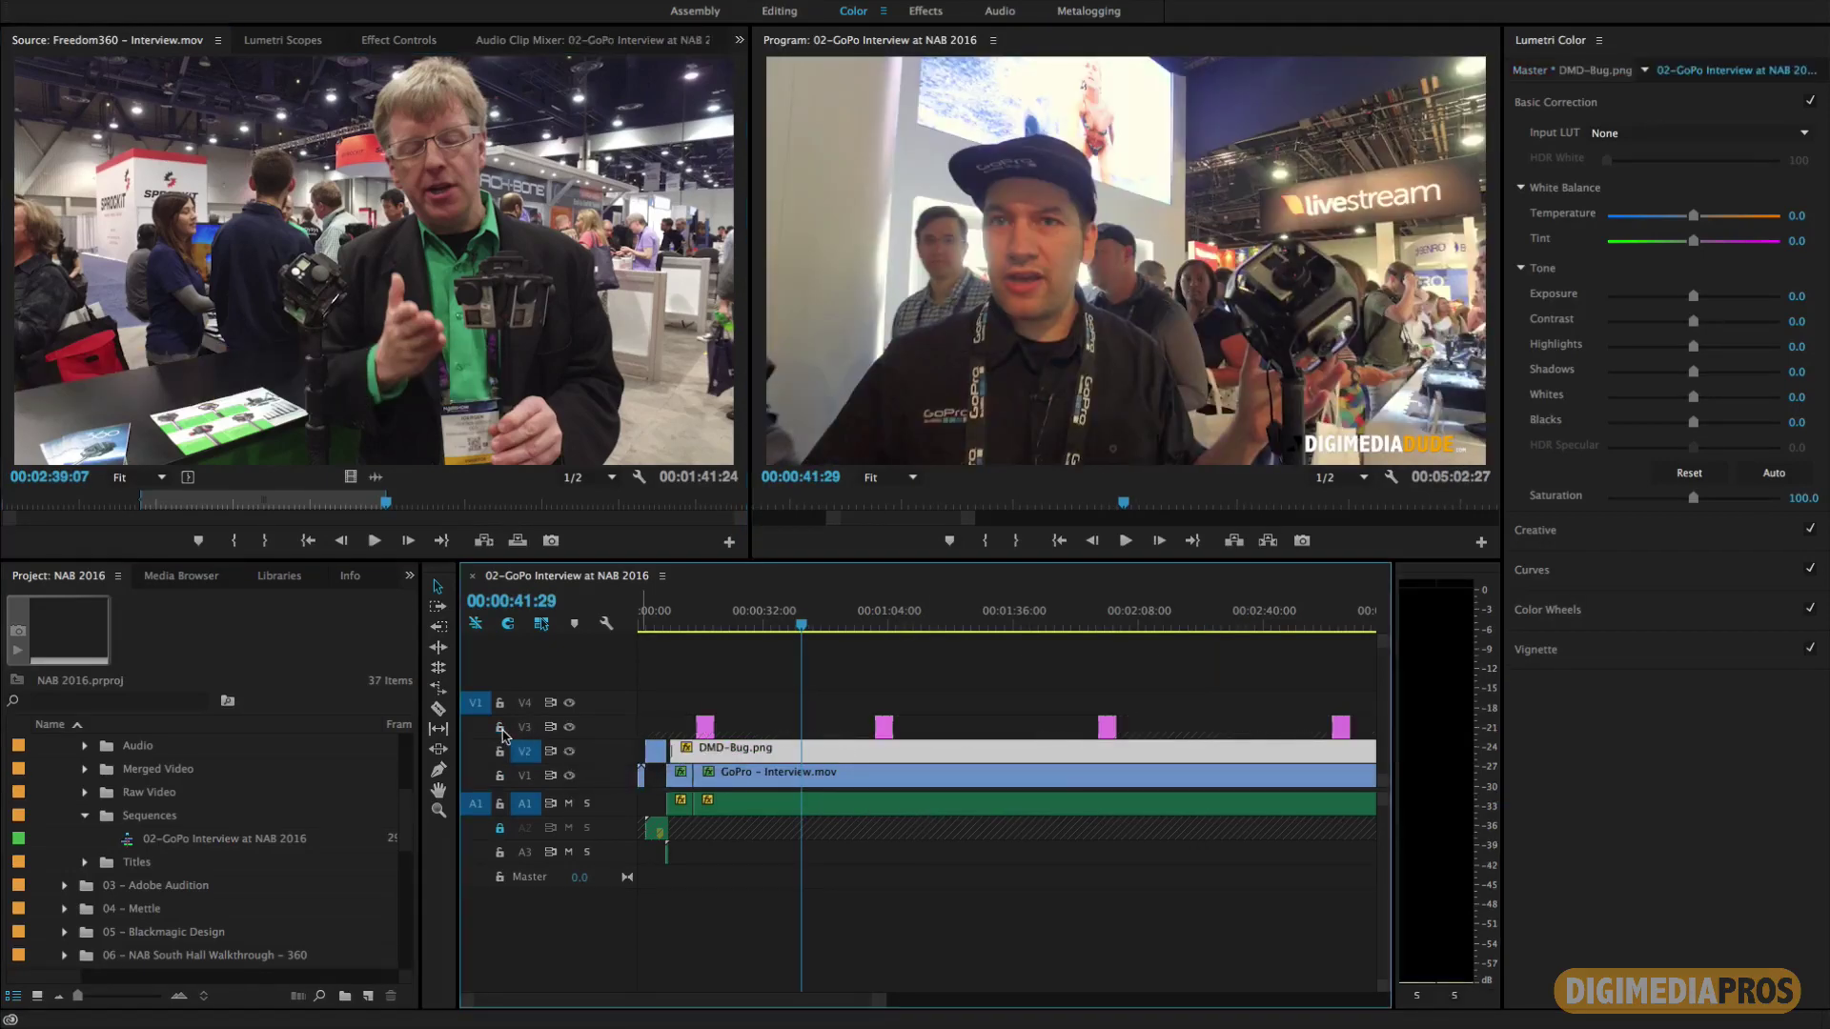
click(500, 828)
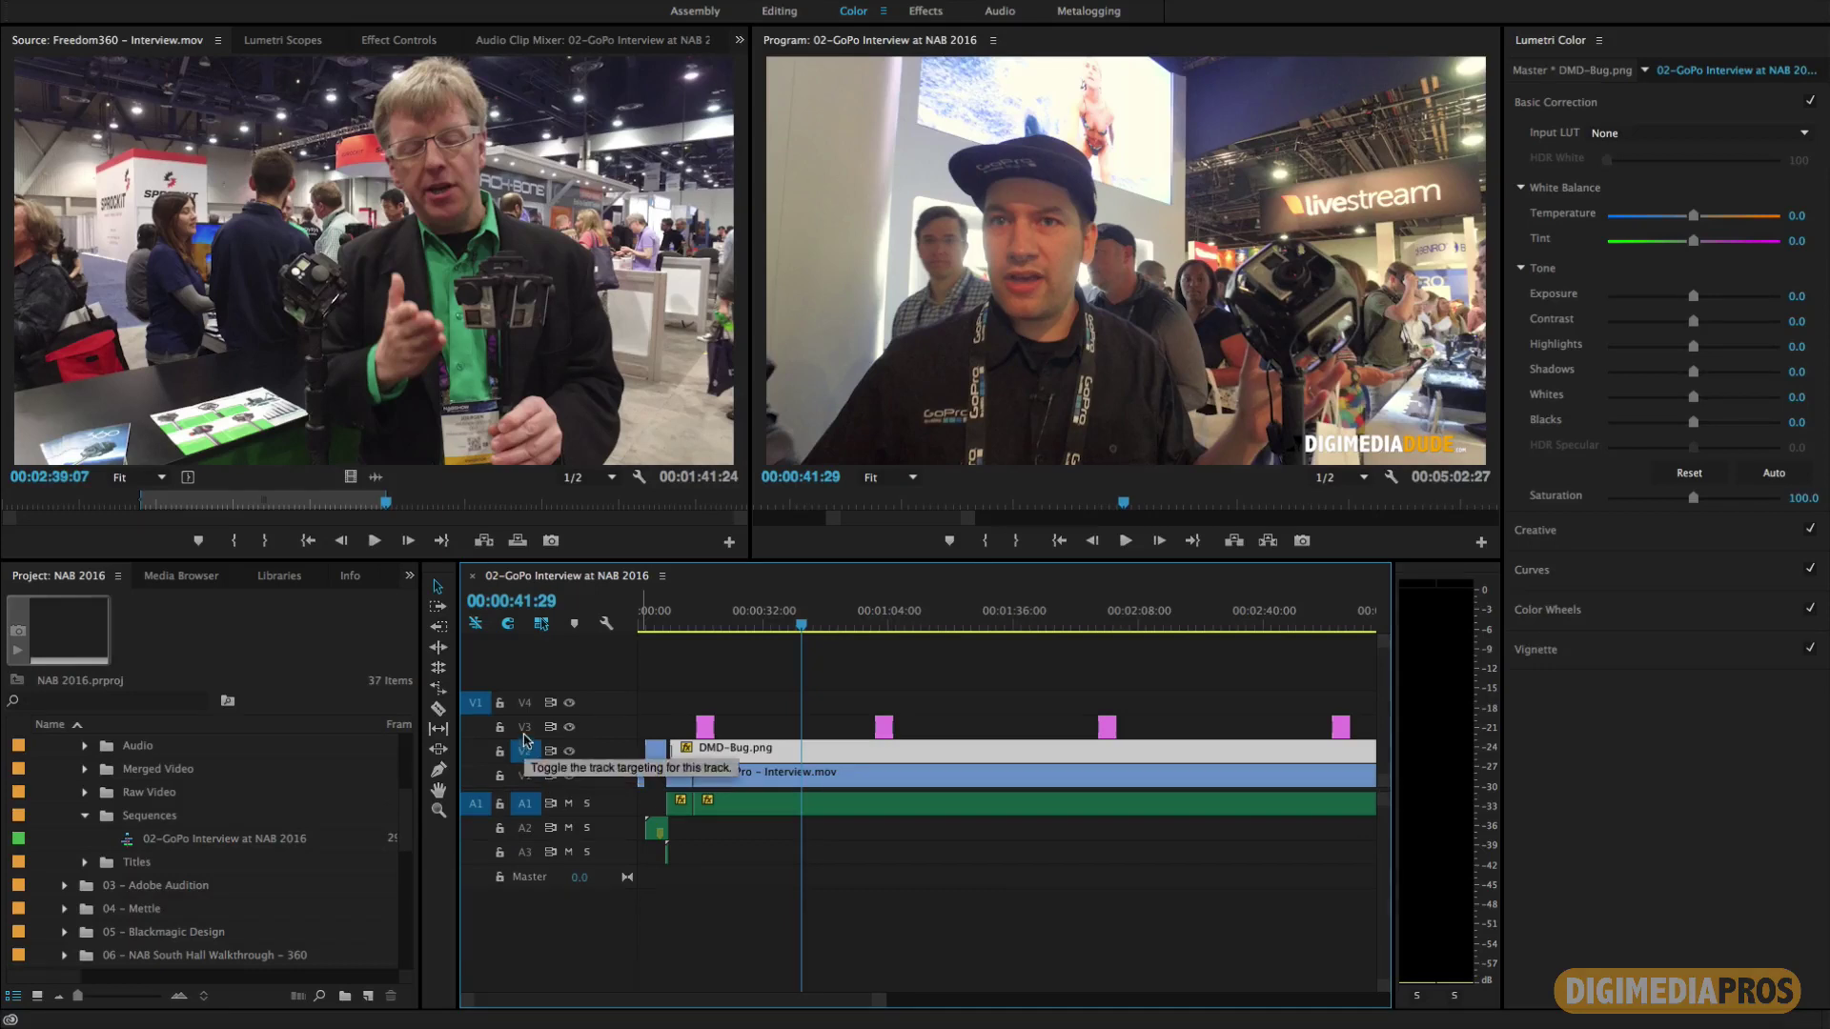
drag(527, 754, 525, 703)
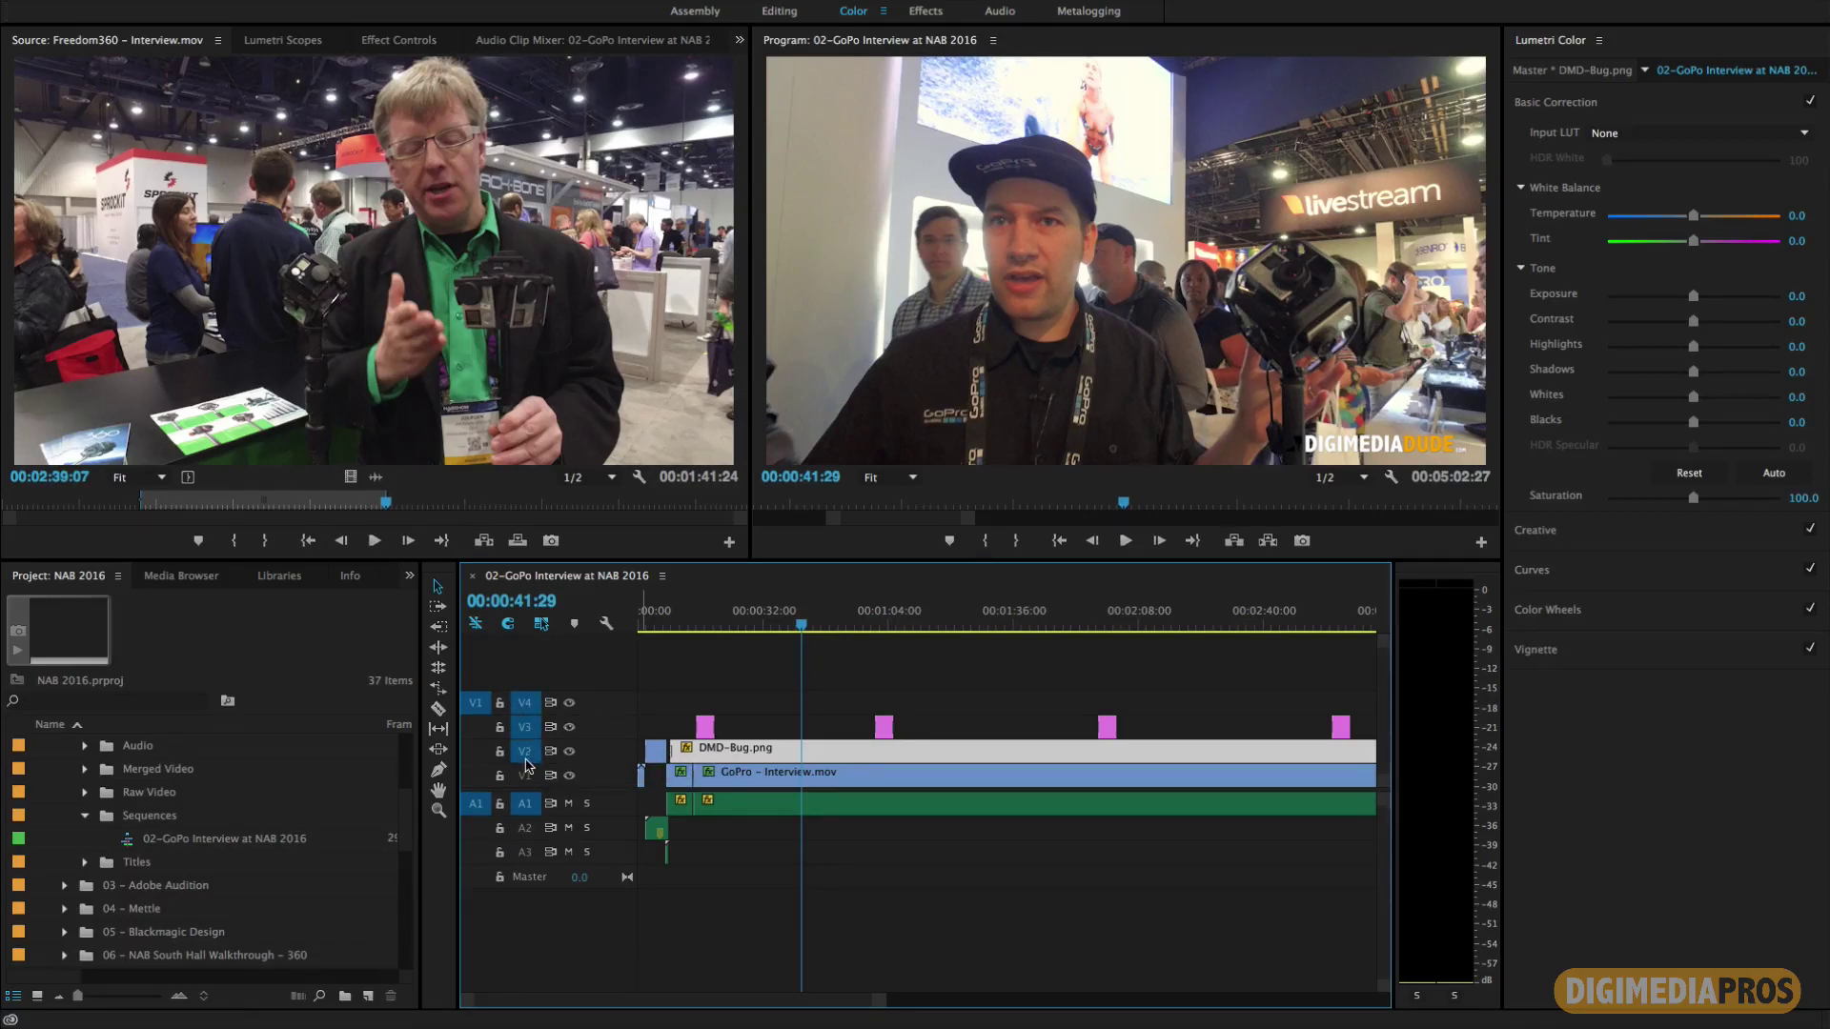
drag(531, 705, 527, 753)
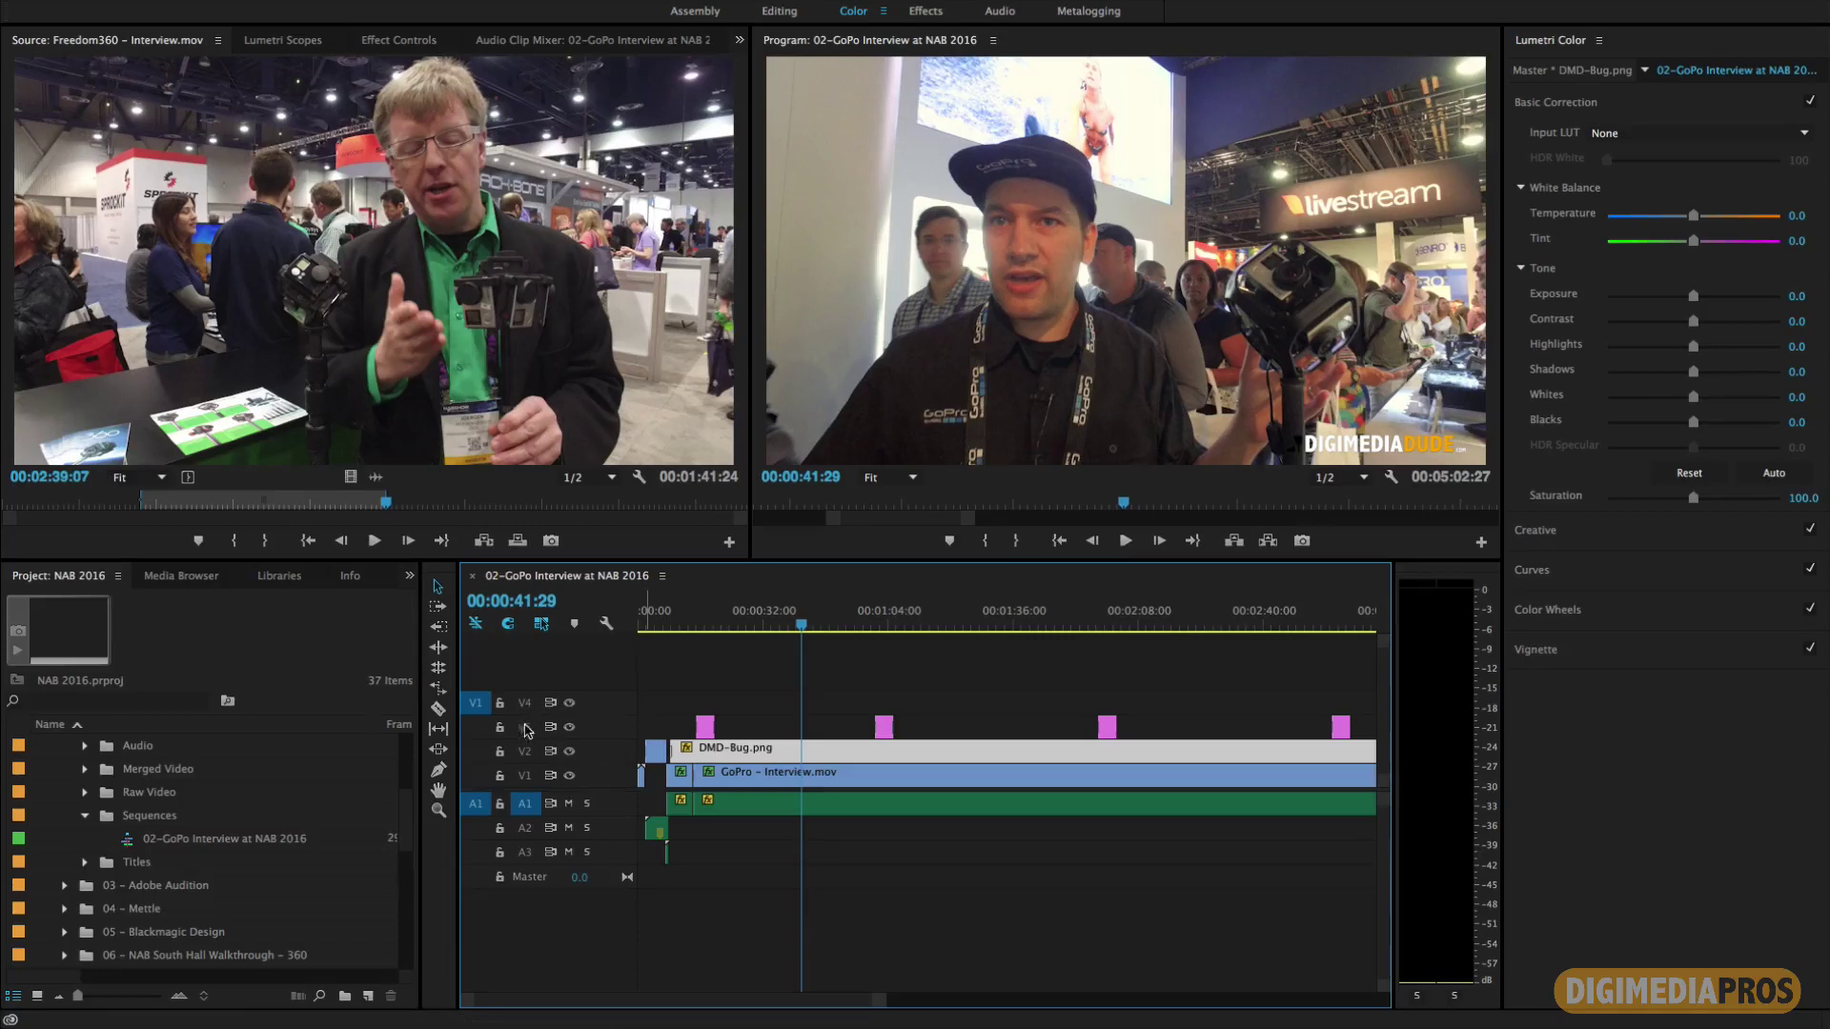
click(526, 779)
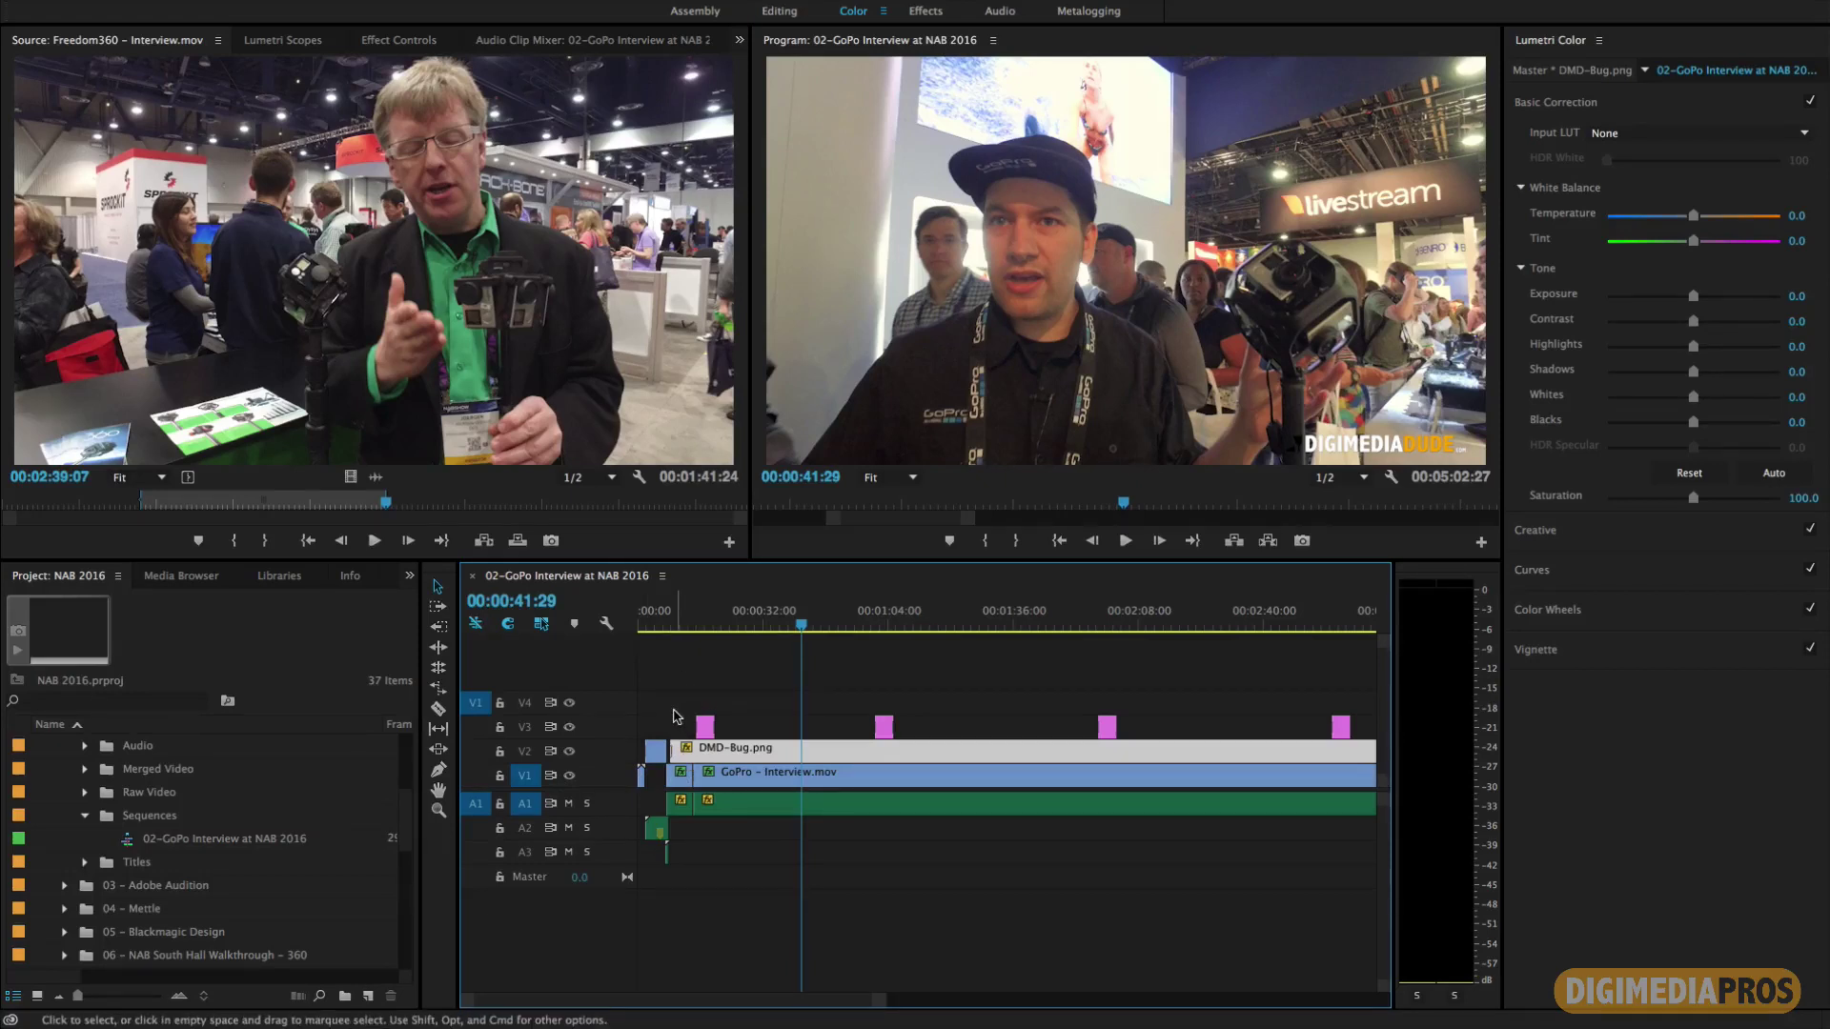
Step: Jump the playhead back to the V1 edit point at 00:00:14:14 and move it three frames earlier
key(equal)
key(equal)
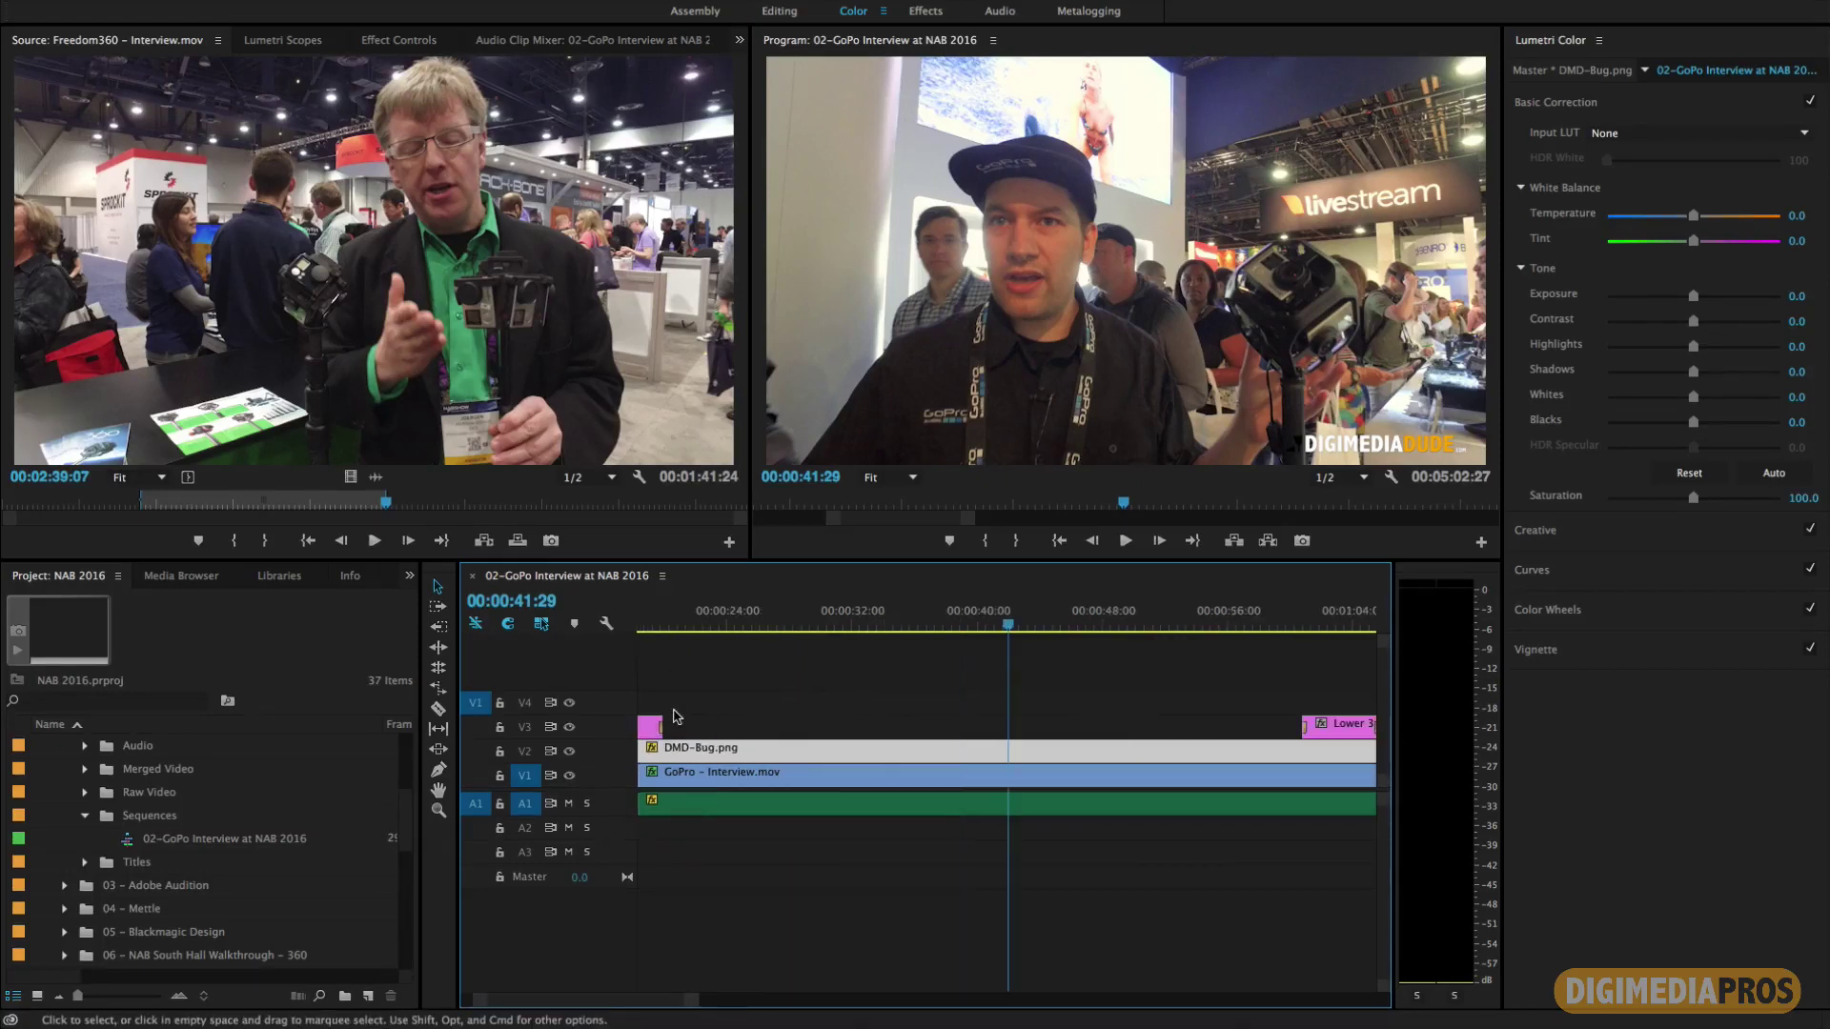
key(Up)
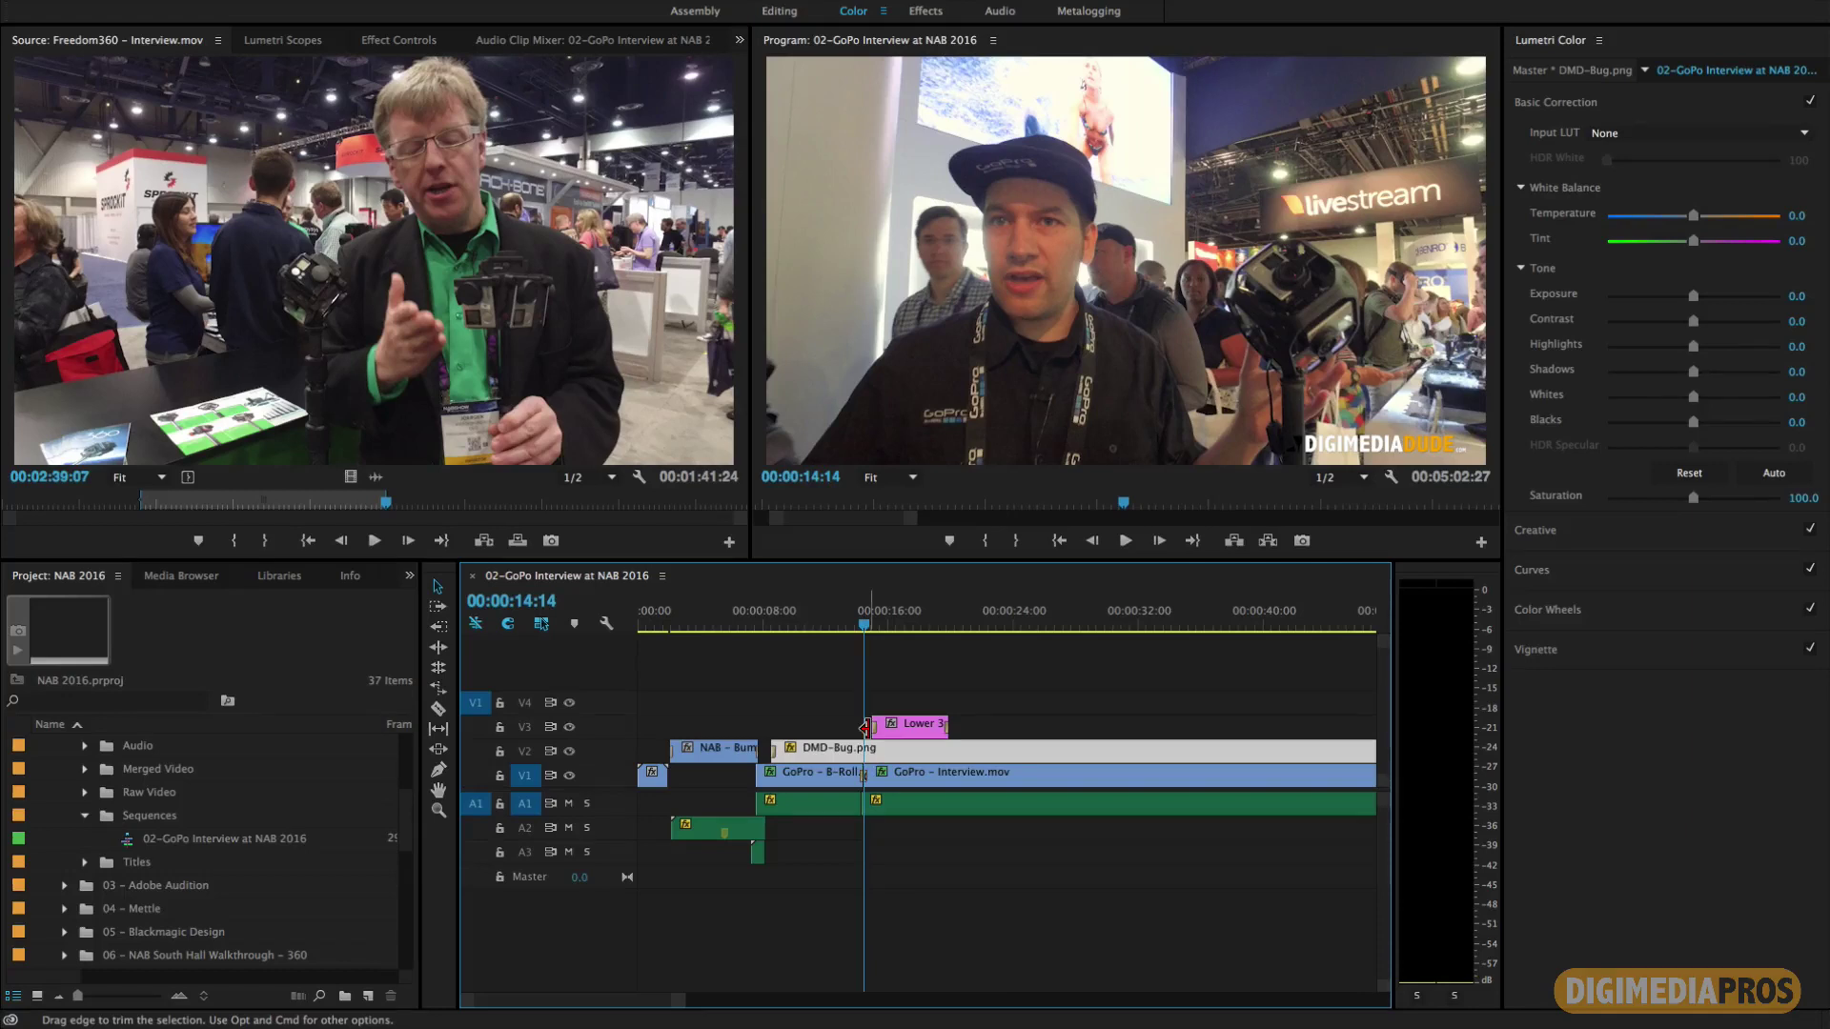
key(Left)
key(Left)
key(Left)
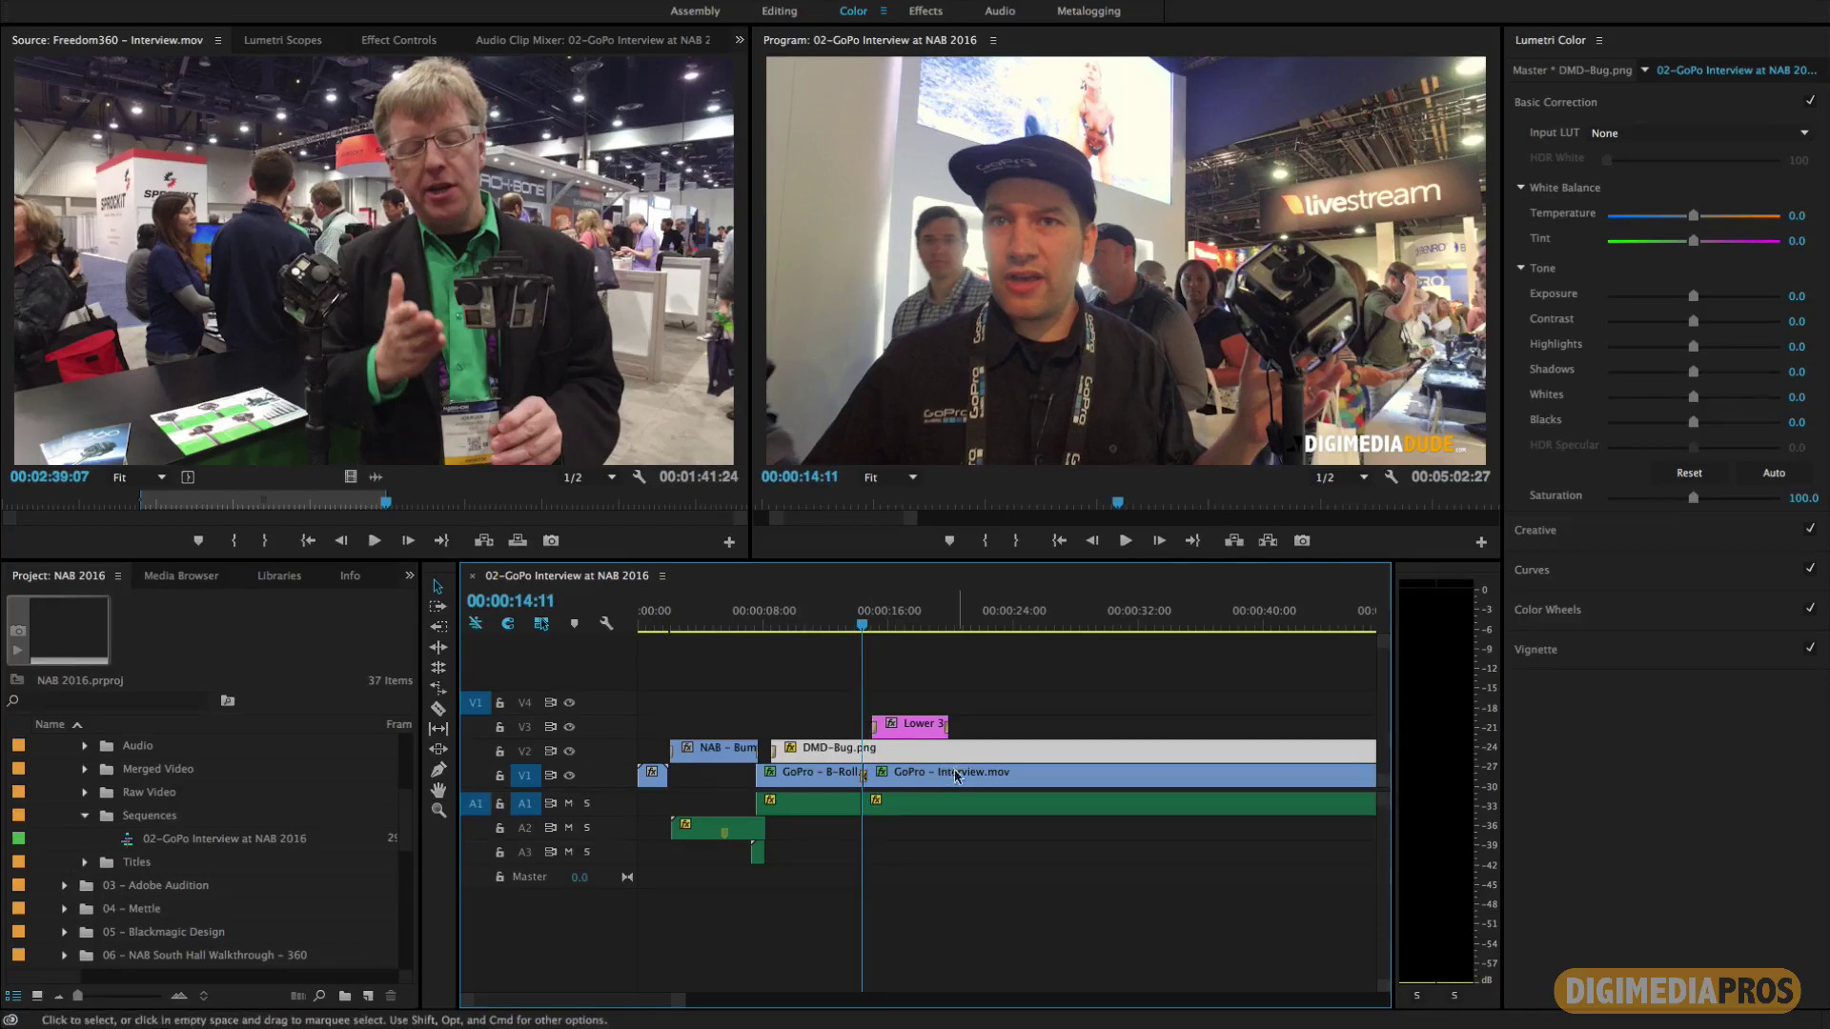
Step: Move the playhead back through the V1 edit points at 00:00:07:17 and 00:00:02:00 to the start of the sequence
key(equal)
key(equal)
key(equal)
key(equal)
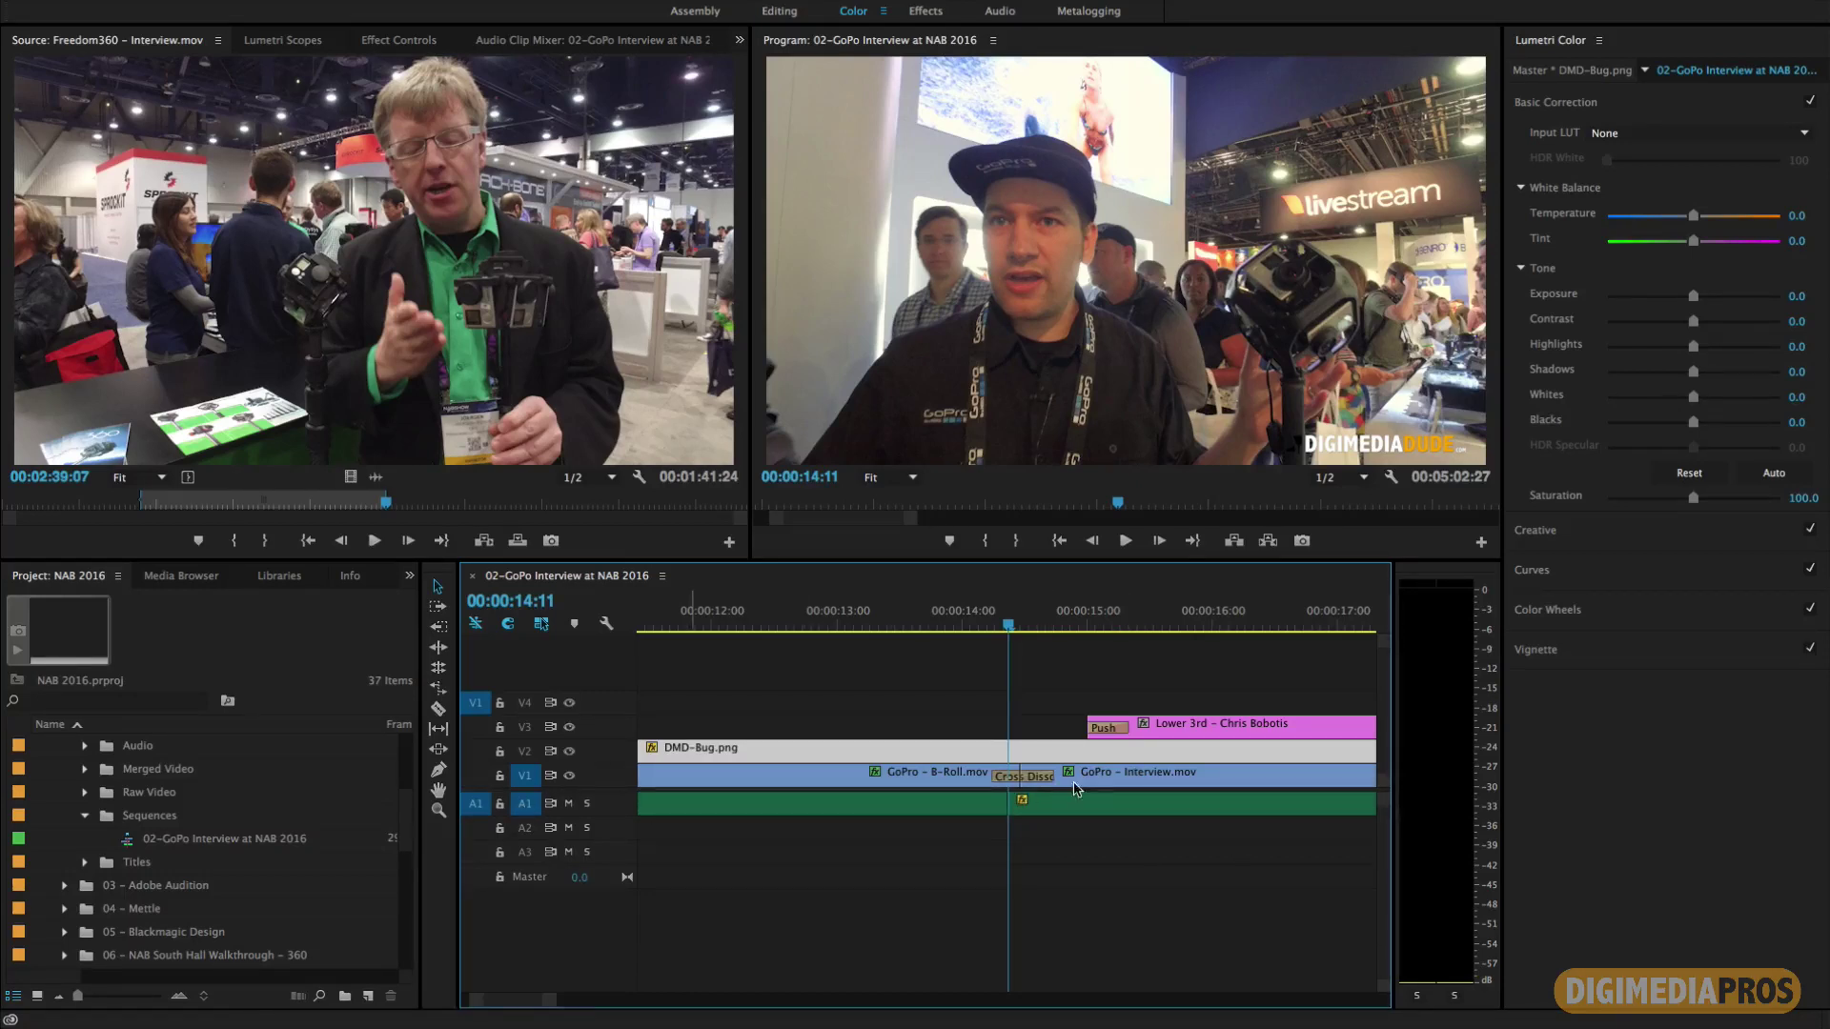
key(Up)
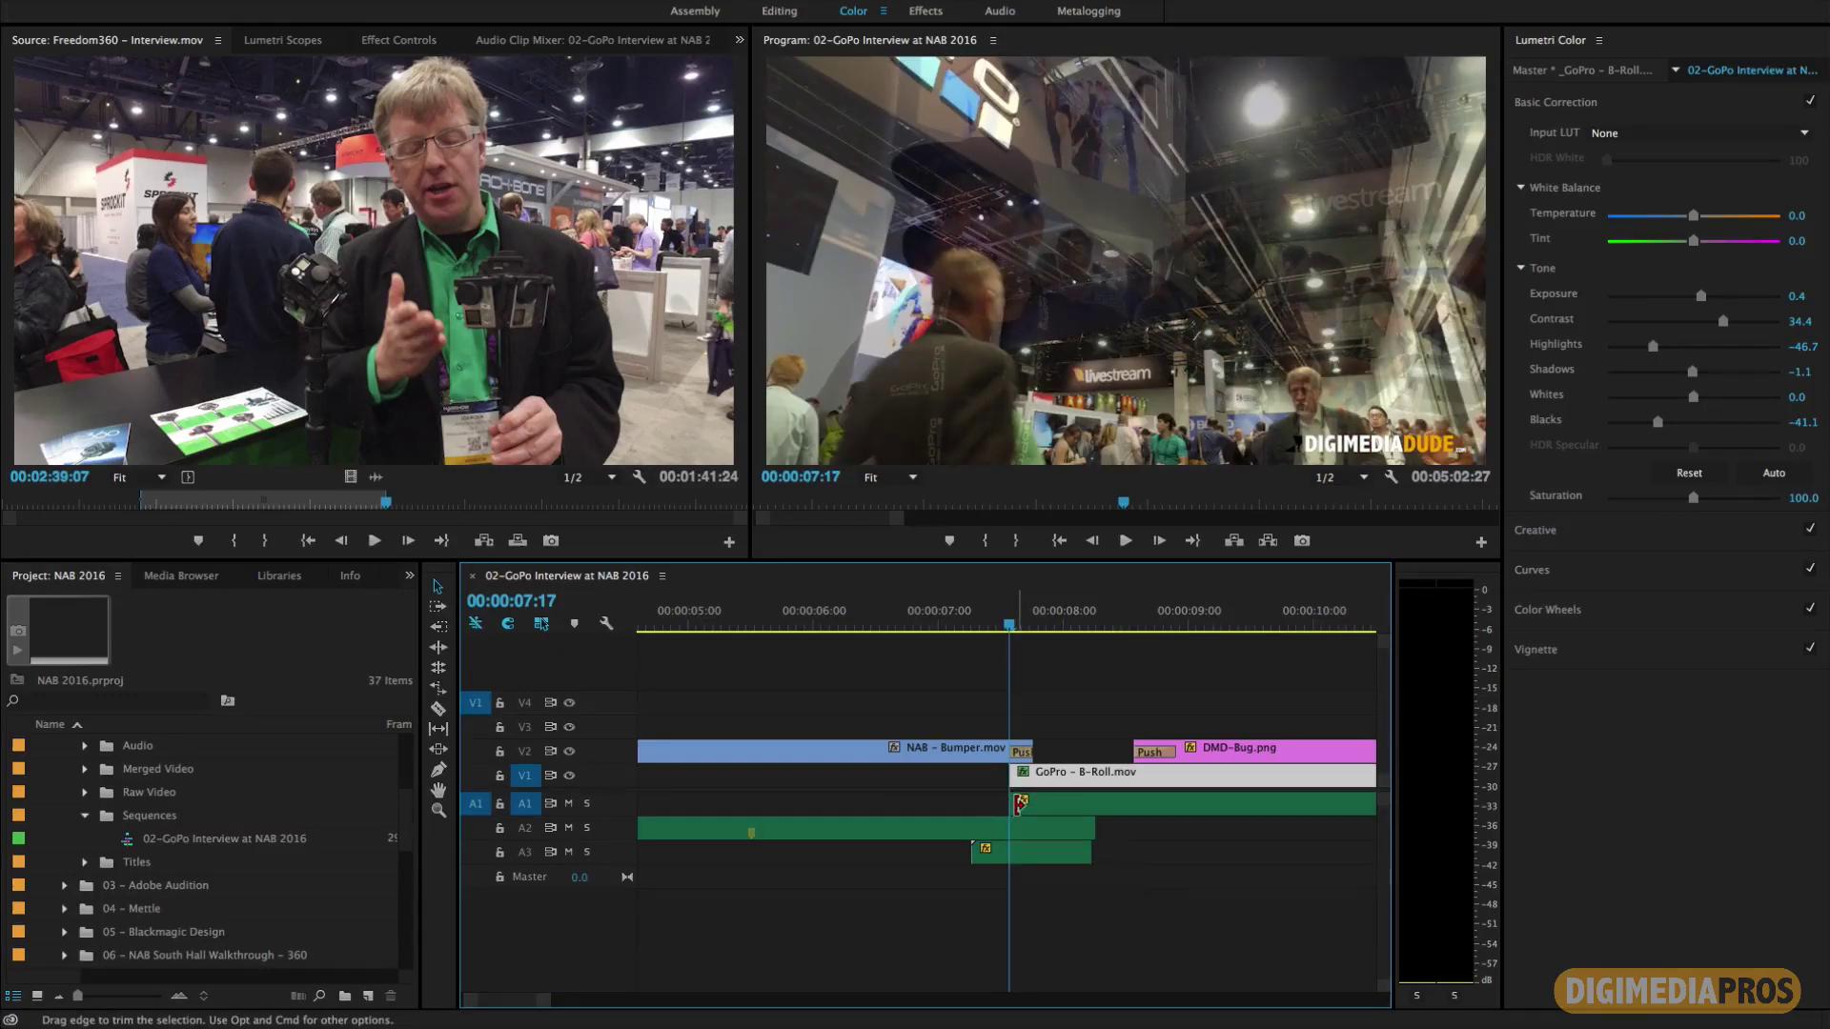
key(Up)
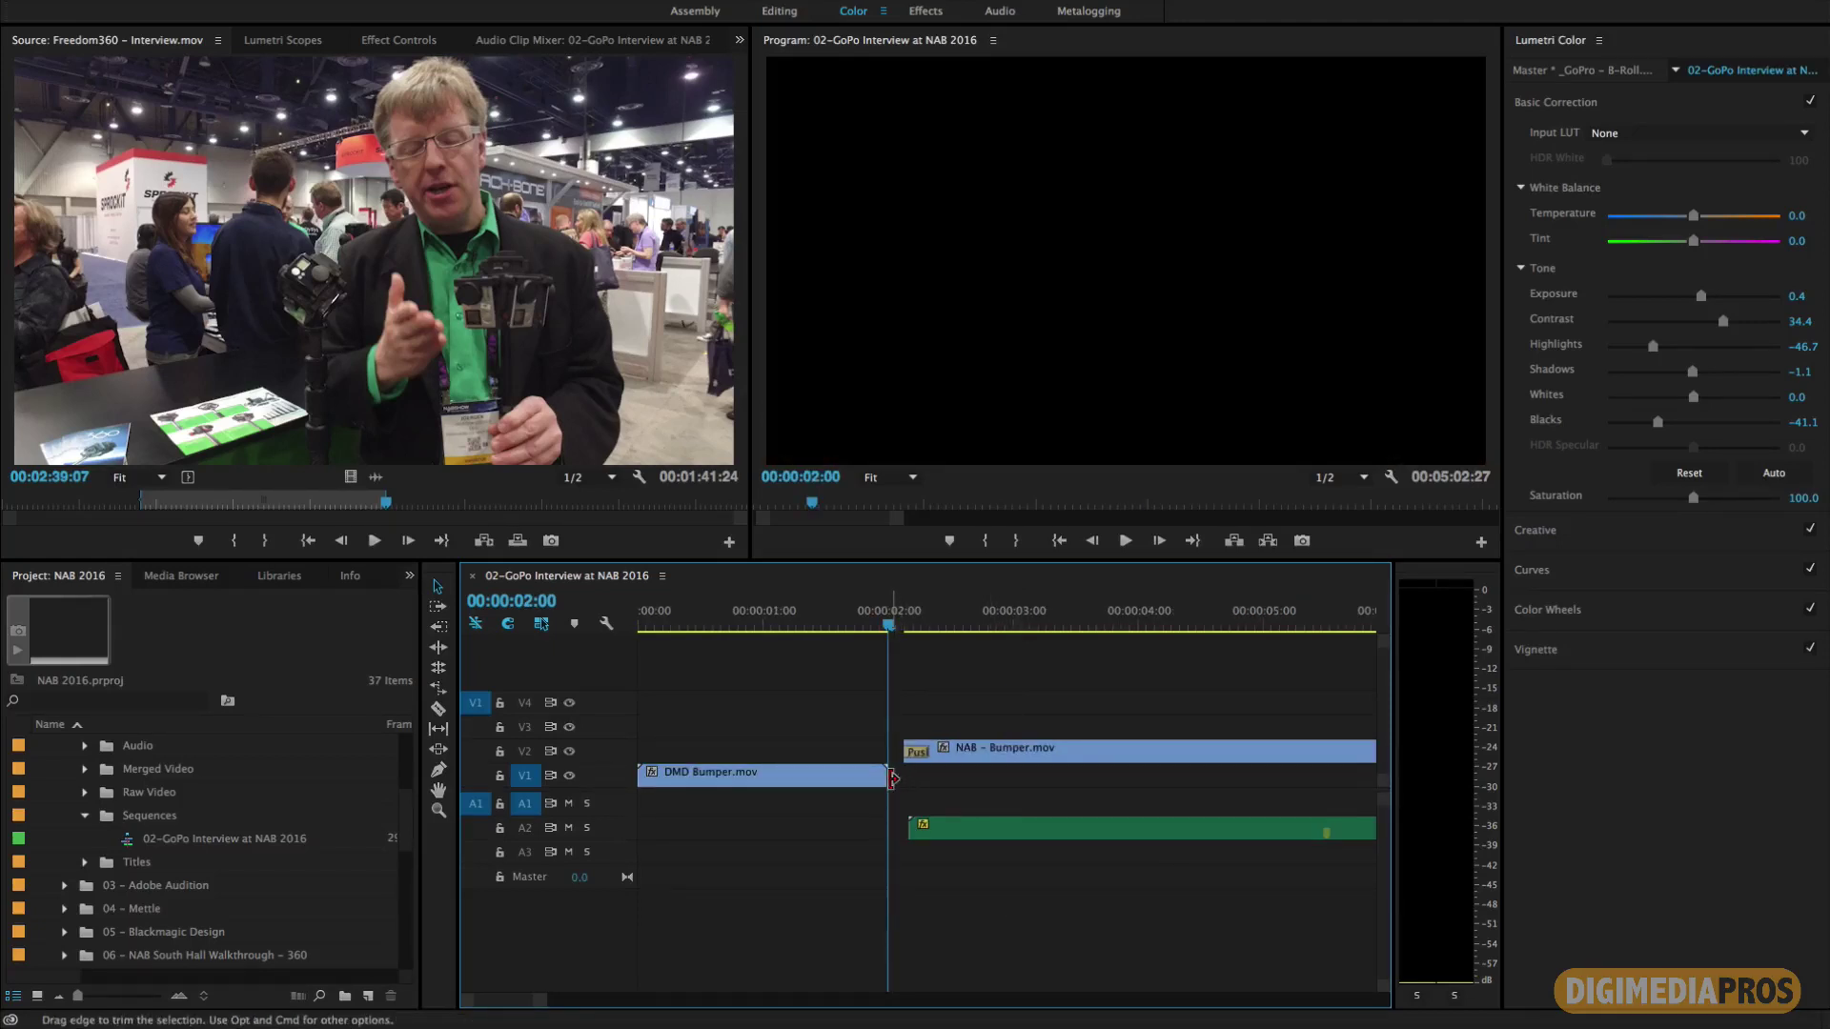
key(Up)
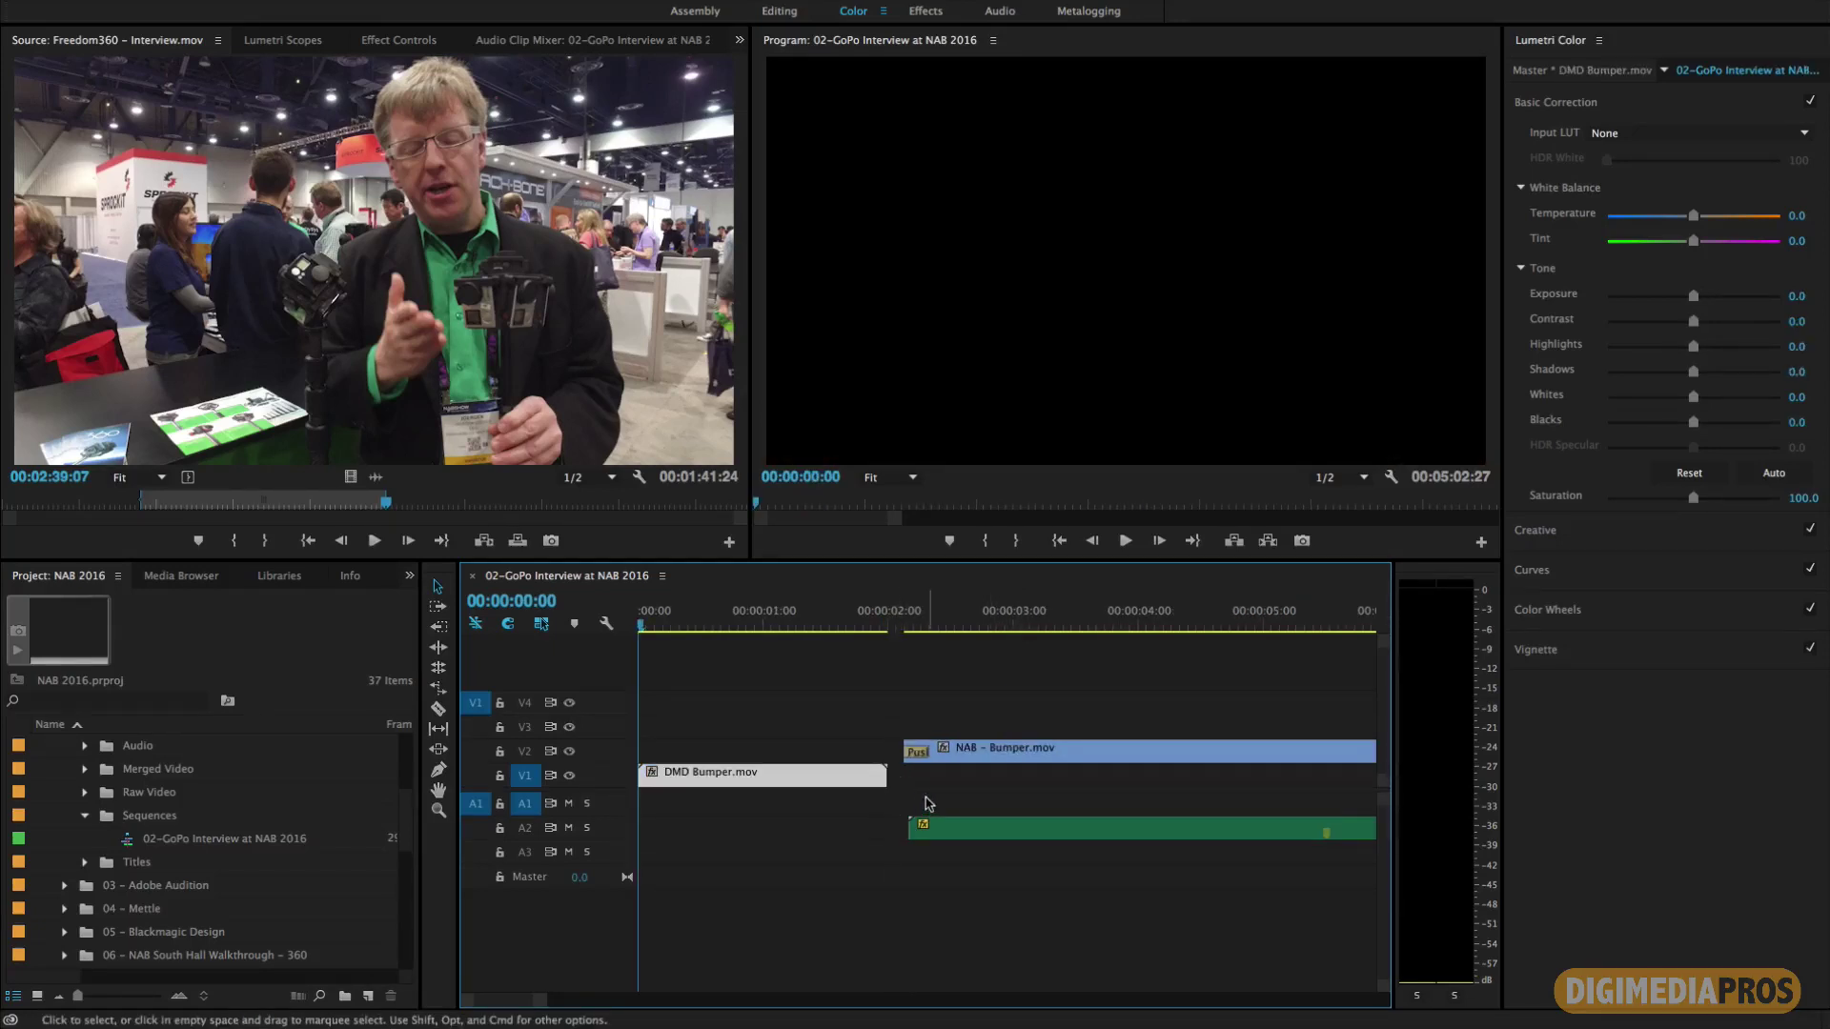
Step: Target V2 alongside V1 and move the playhead forward through the edit points of both tracks to 00:00:08:17
key(Down)
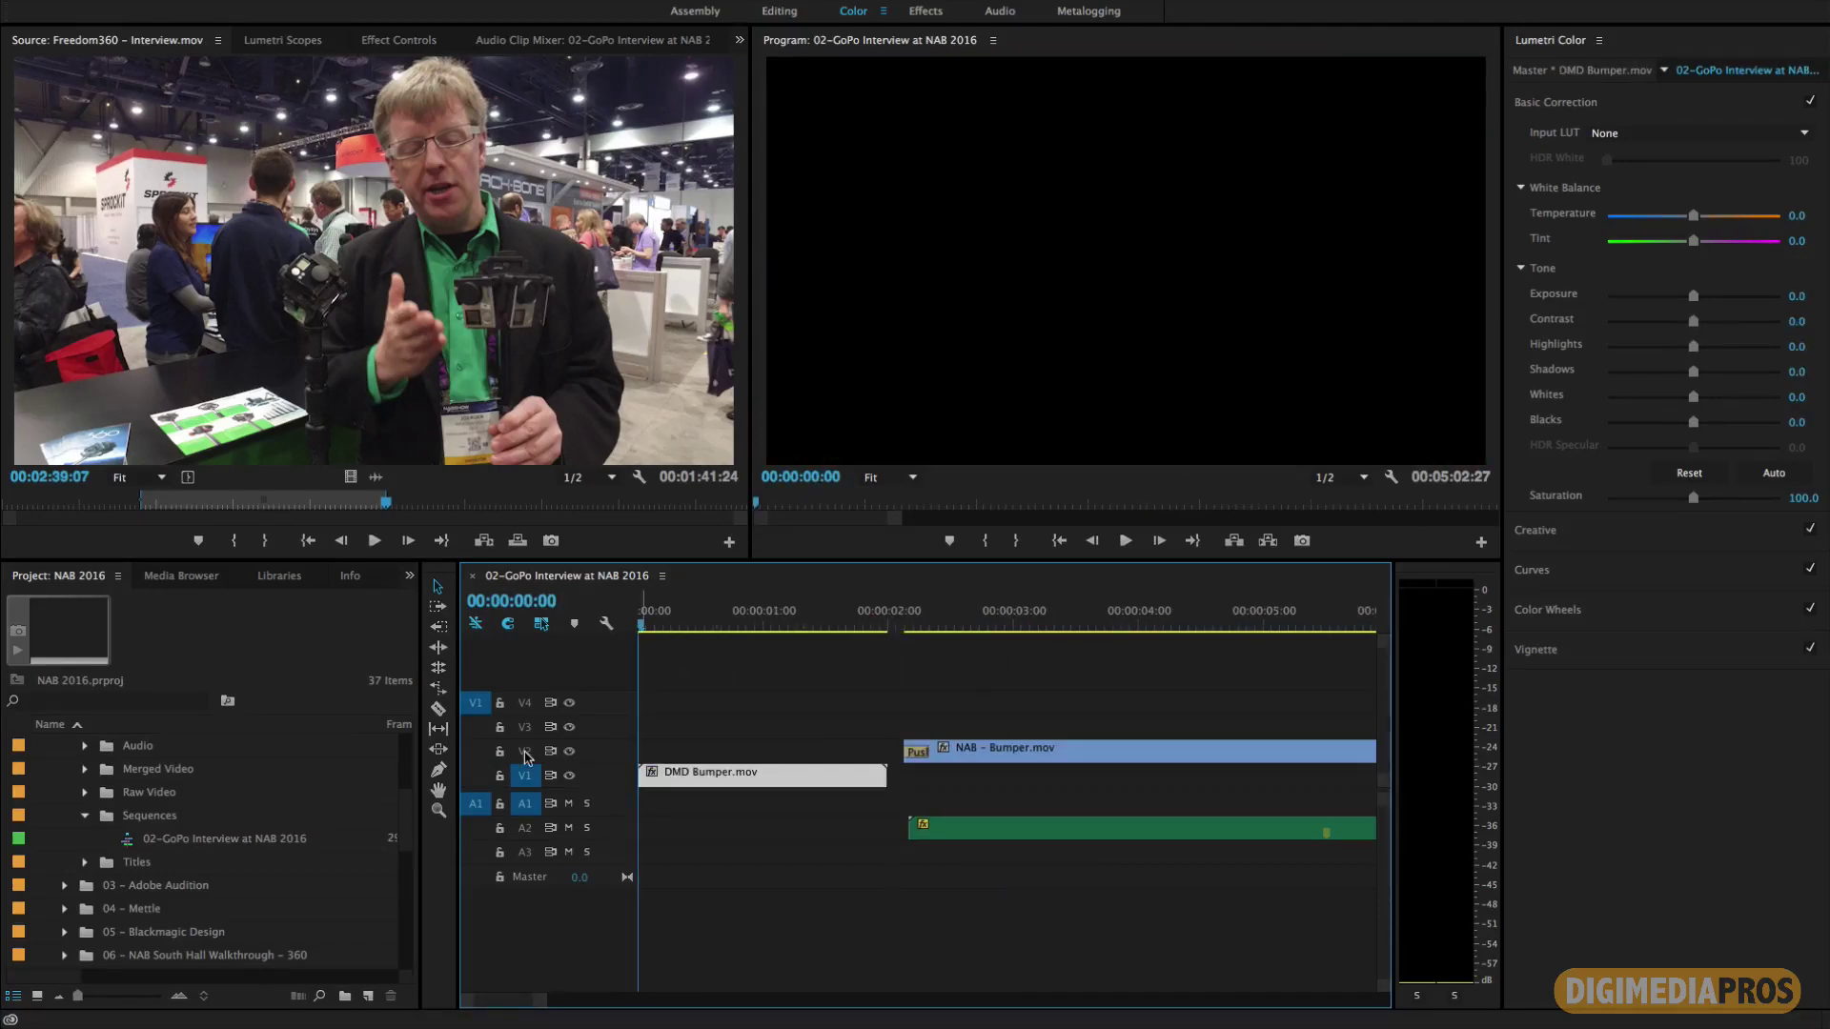
click(525, 752)
key(Down)
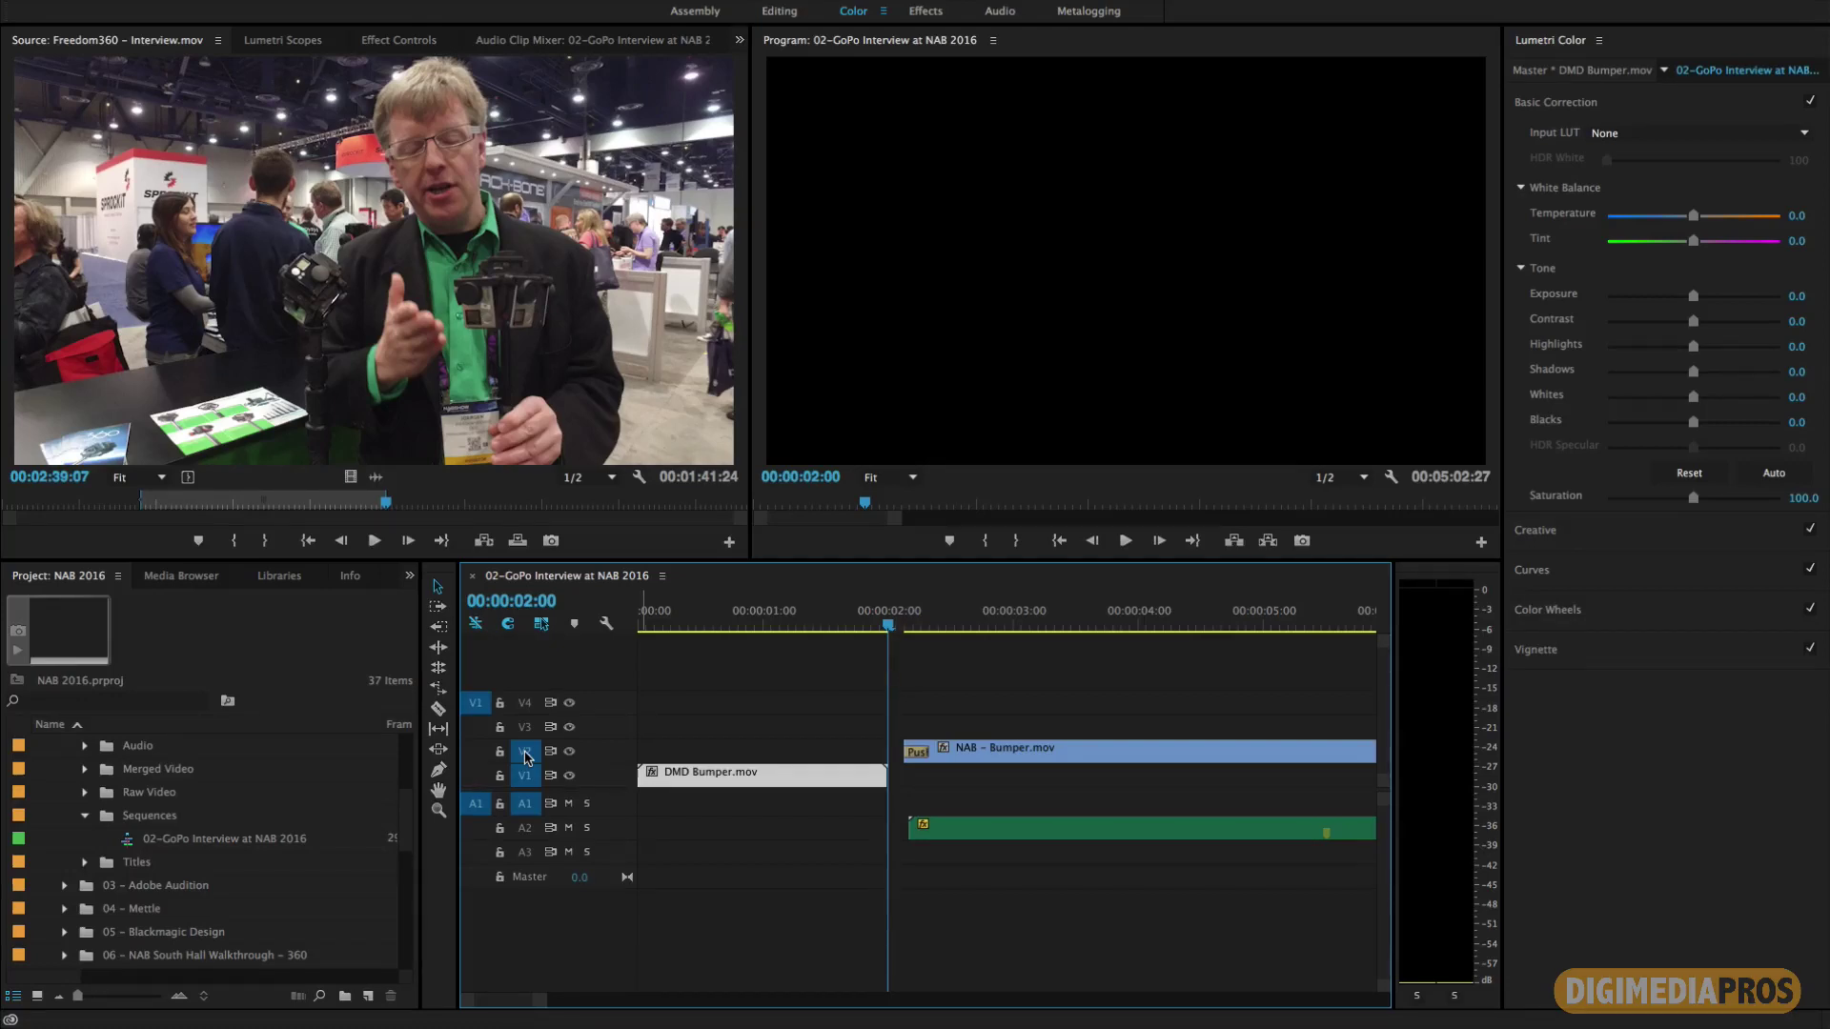
key(Down)
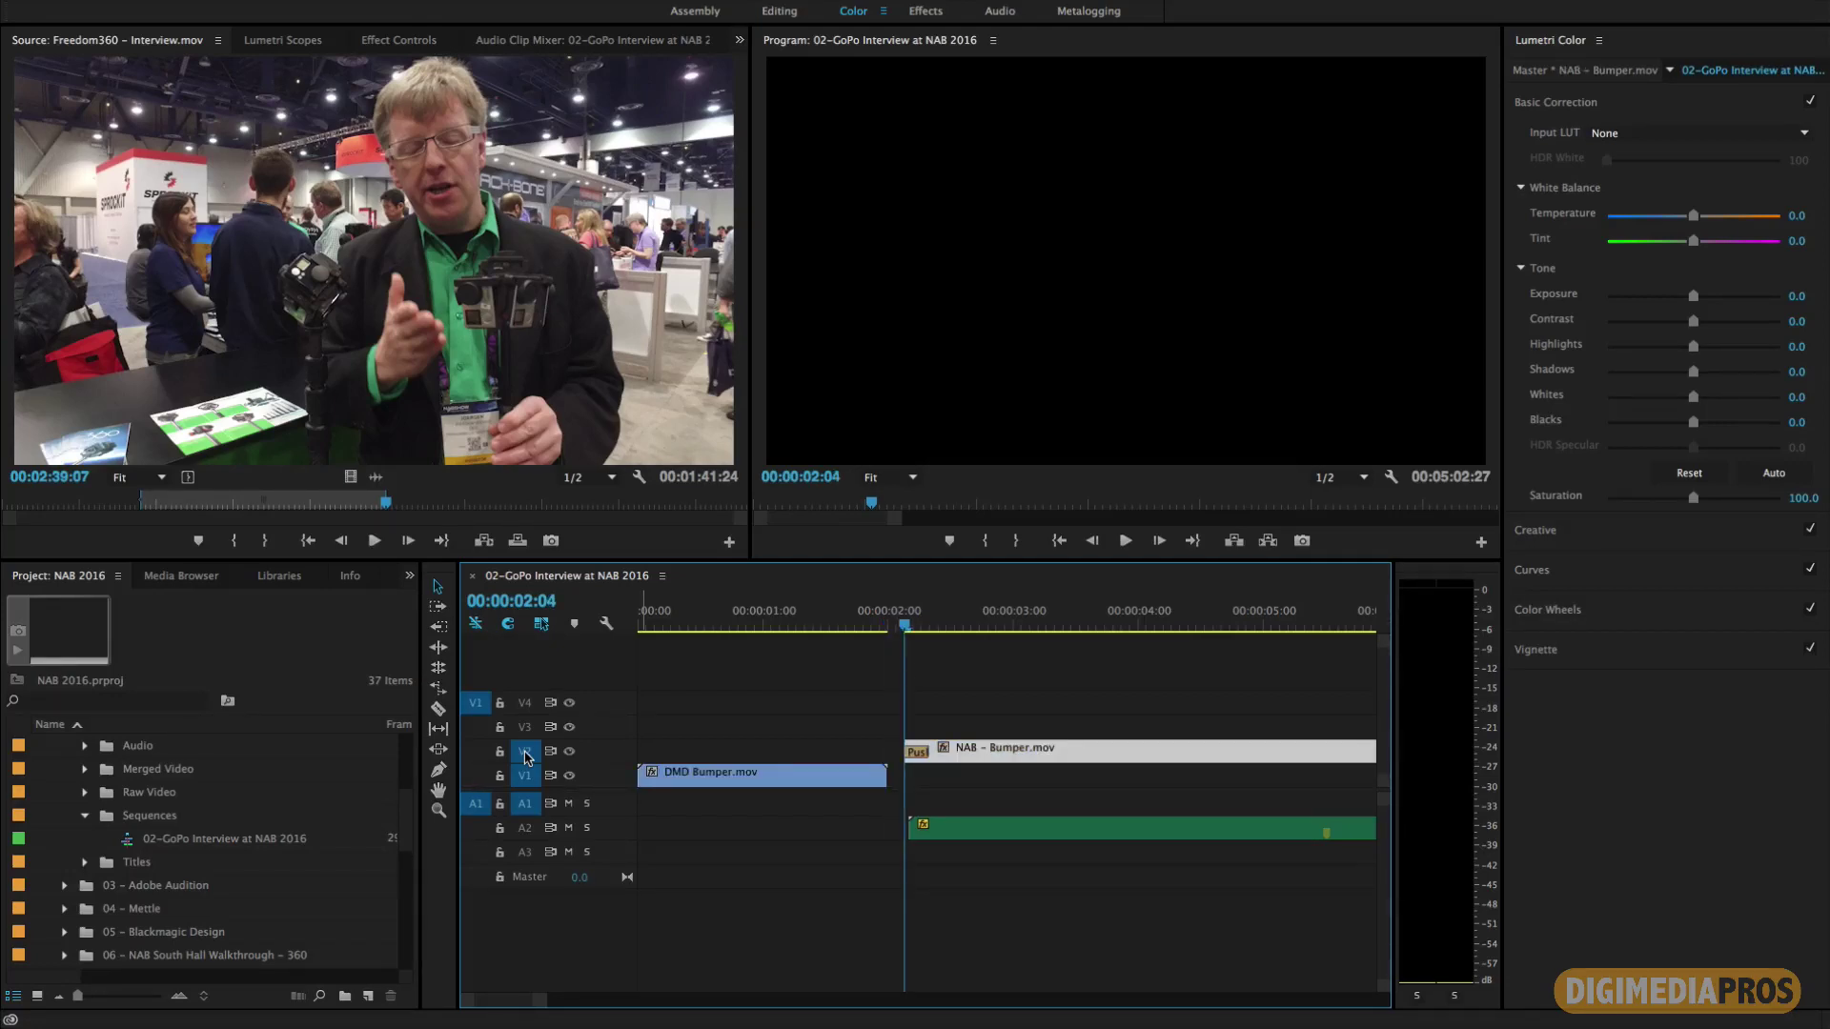
key(Down)
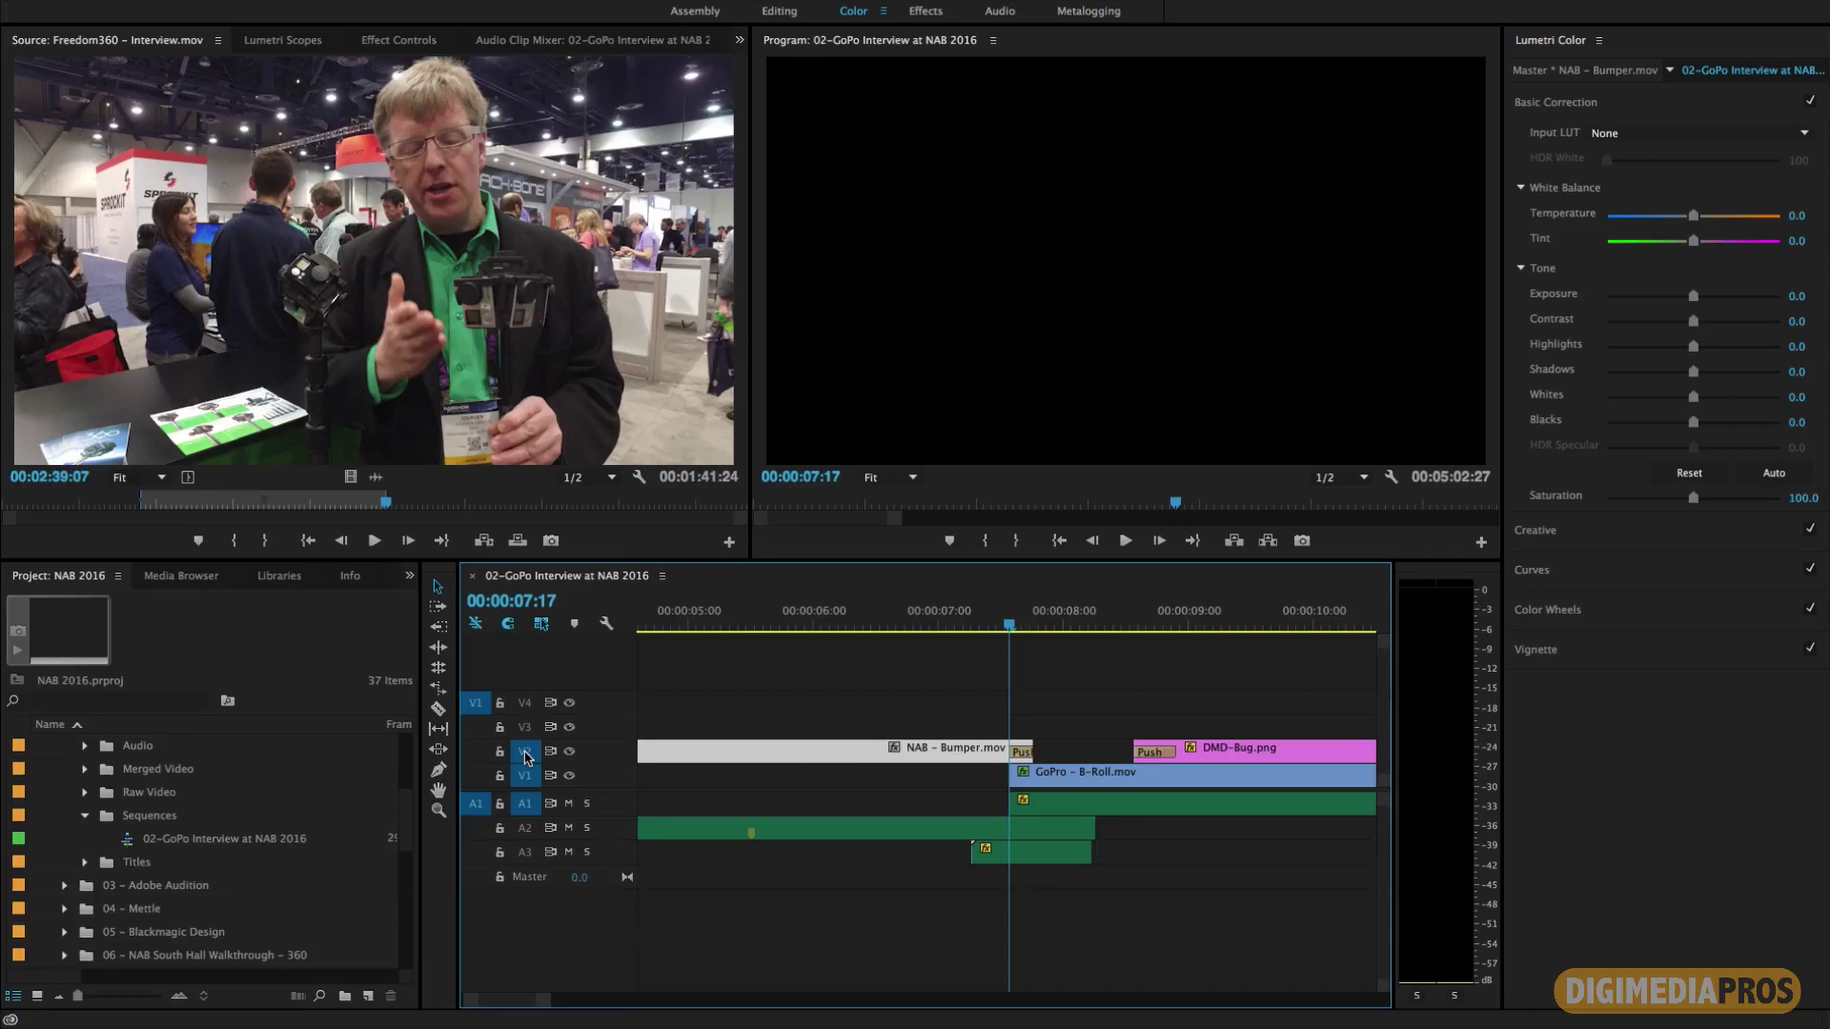
key(Down)
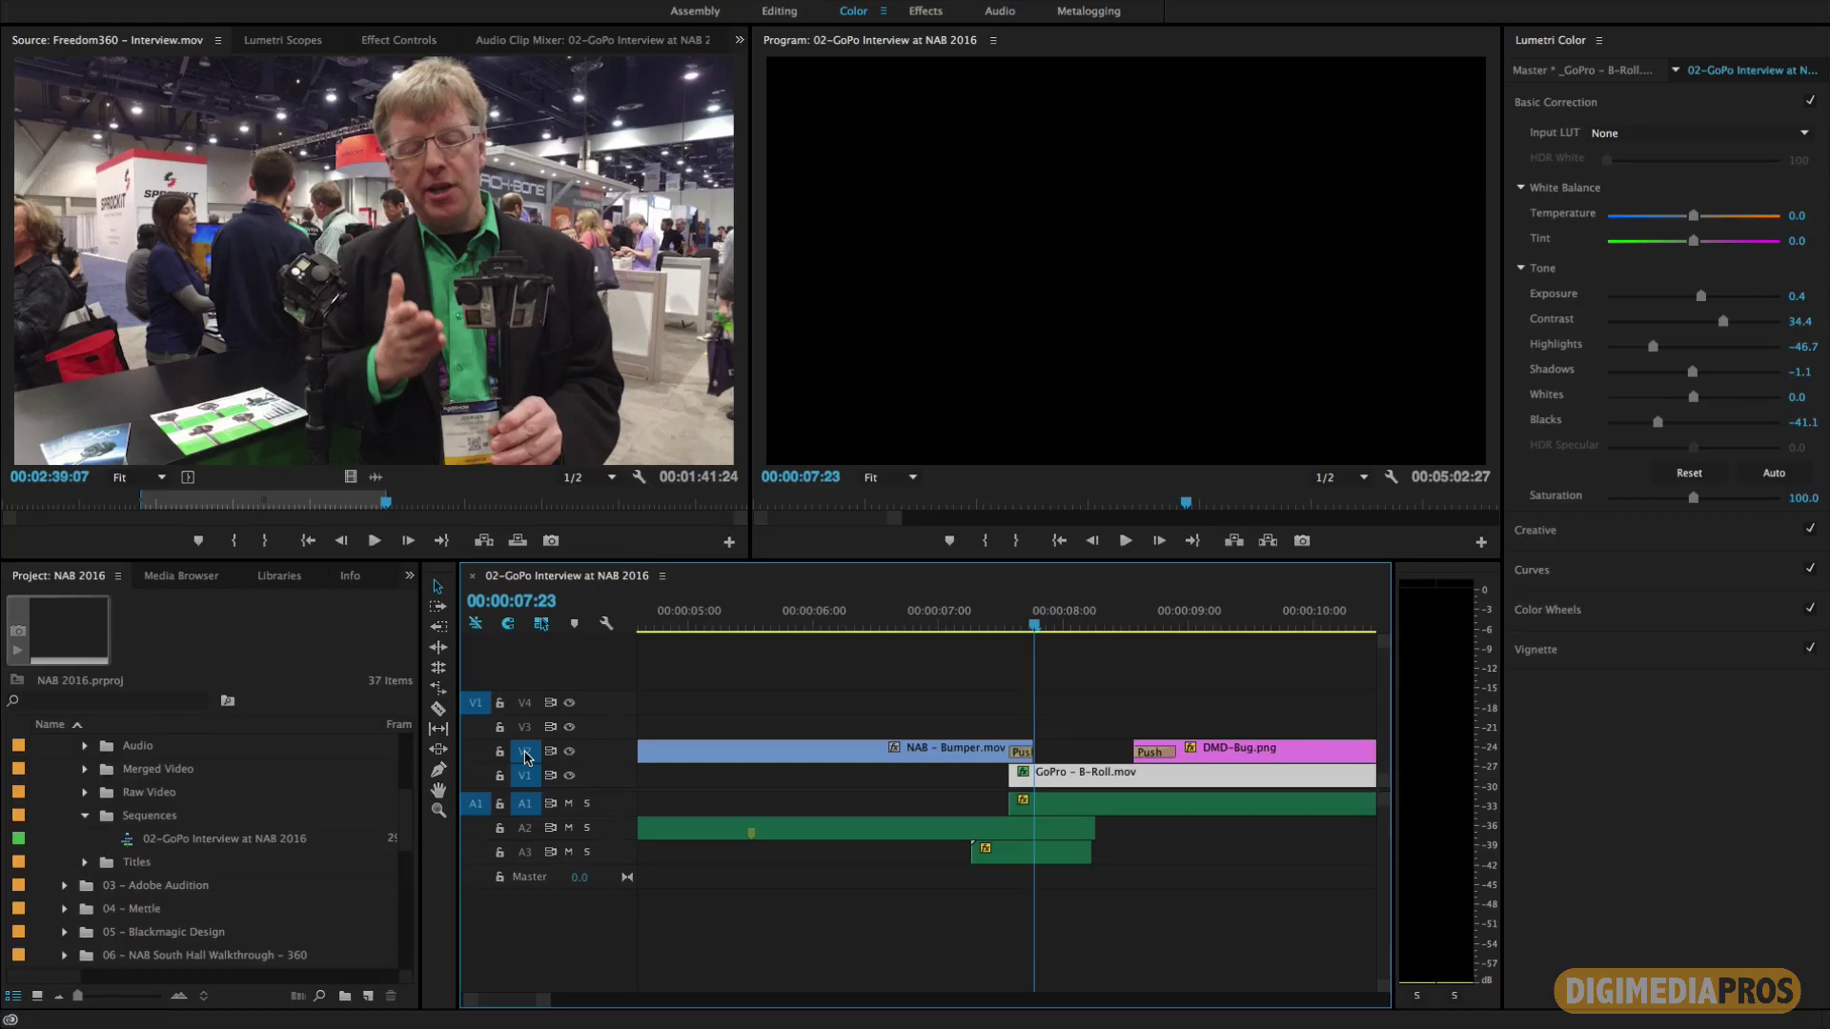
key(Down)
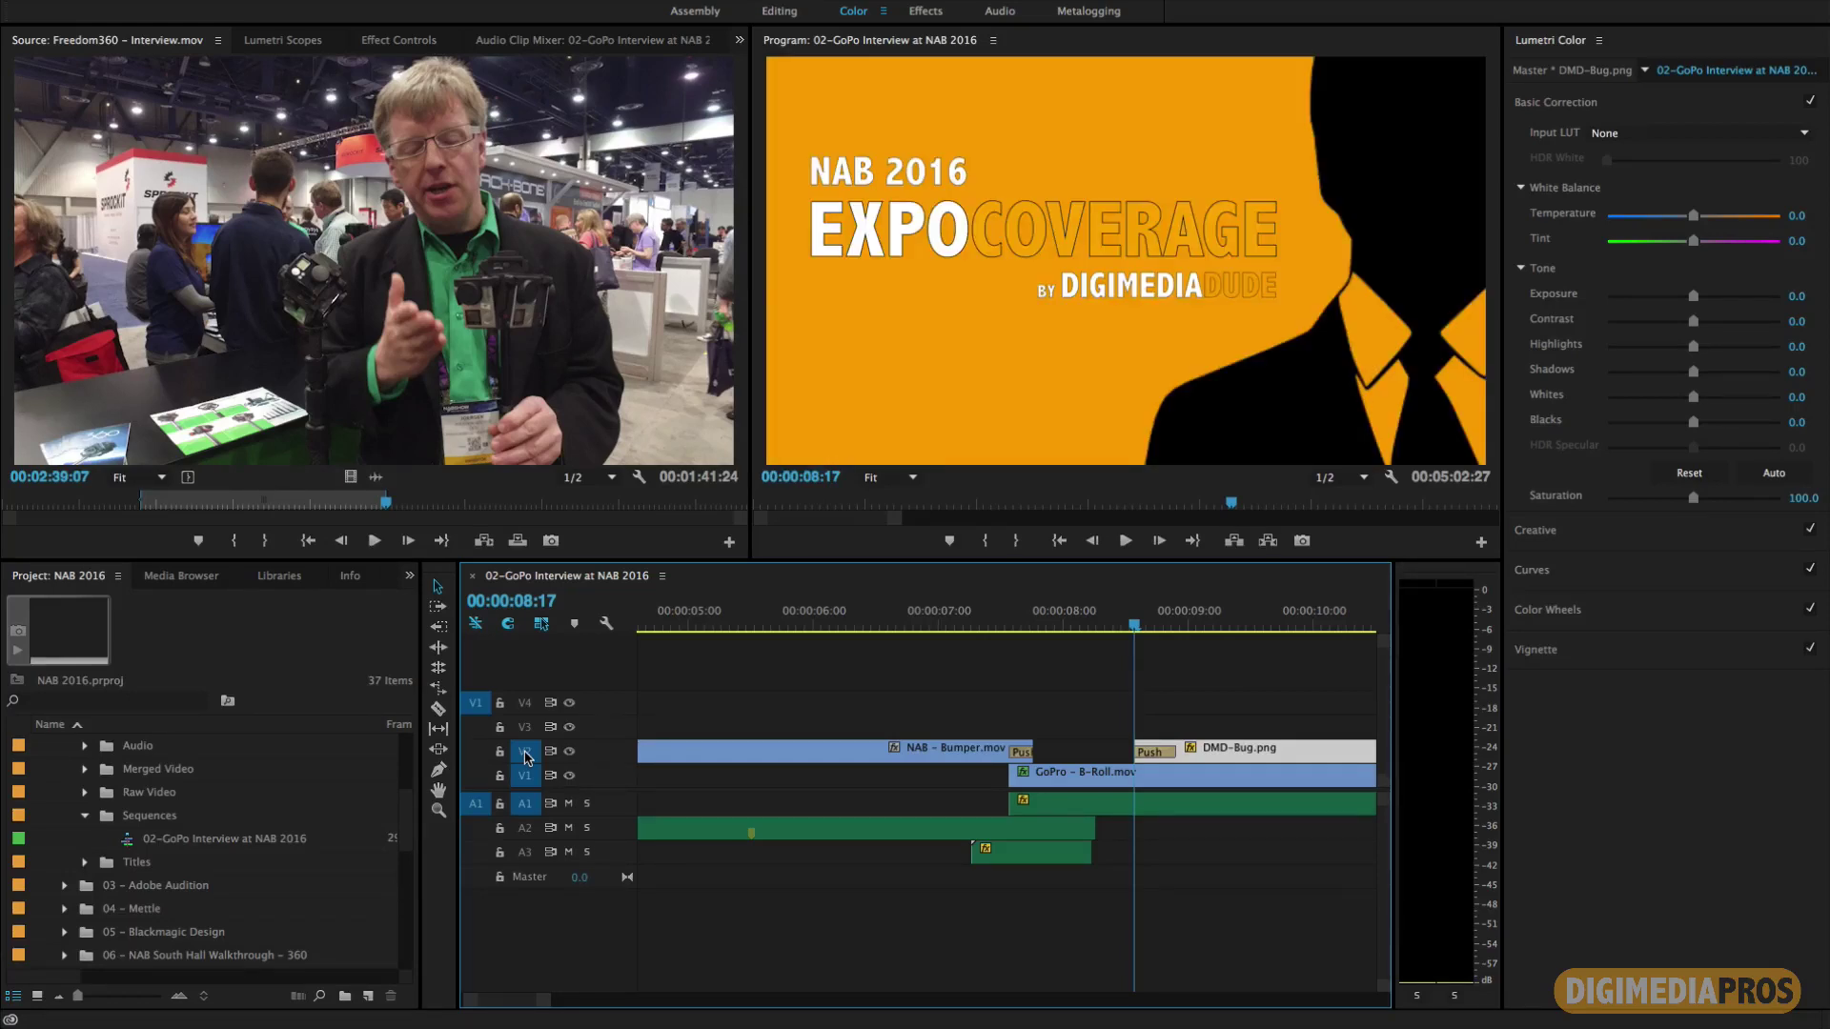
Step: Copy the first lower-third title clip on track V3 and move the playhead to 00:01:30:00
key(backslash)
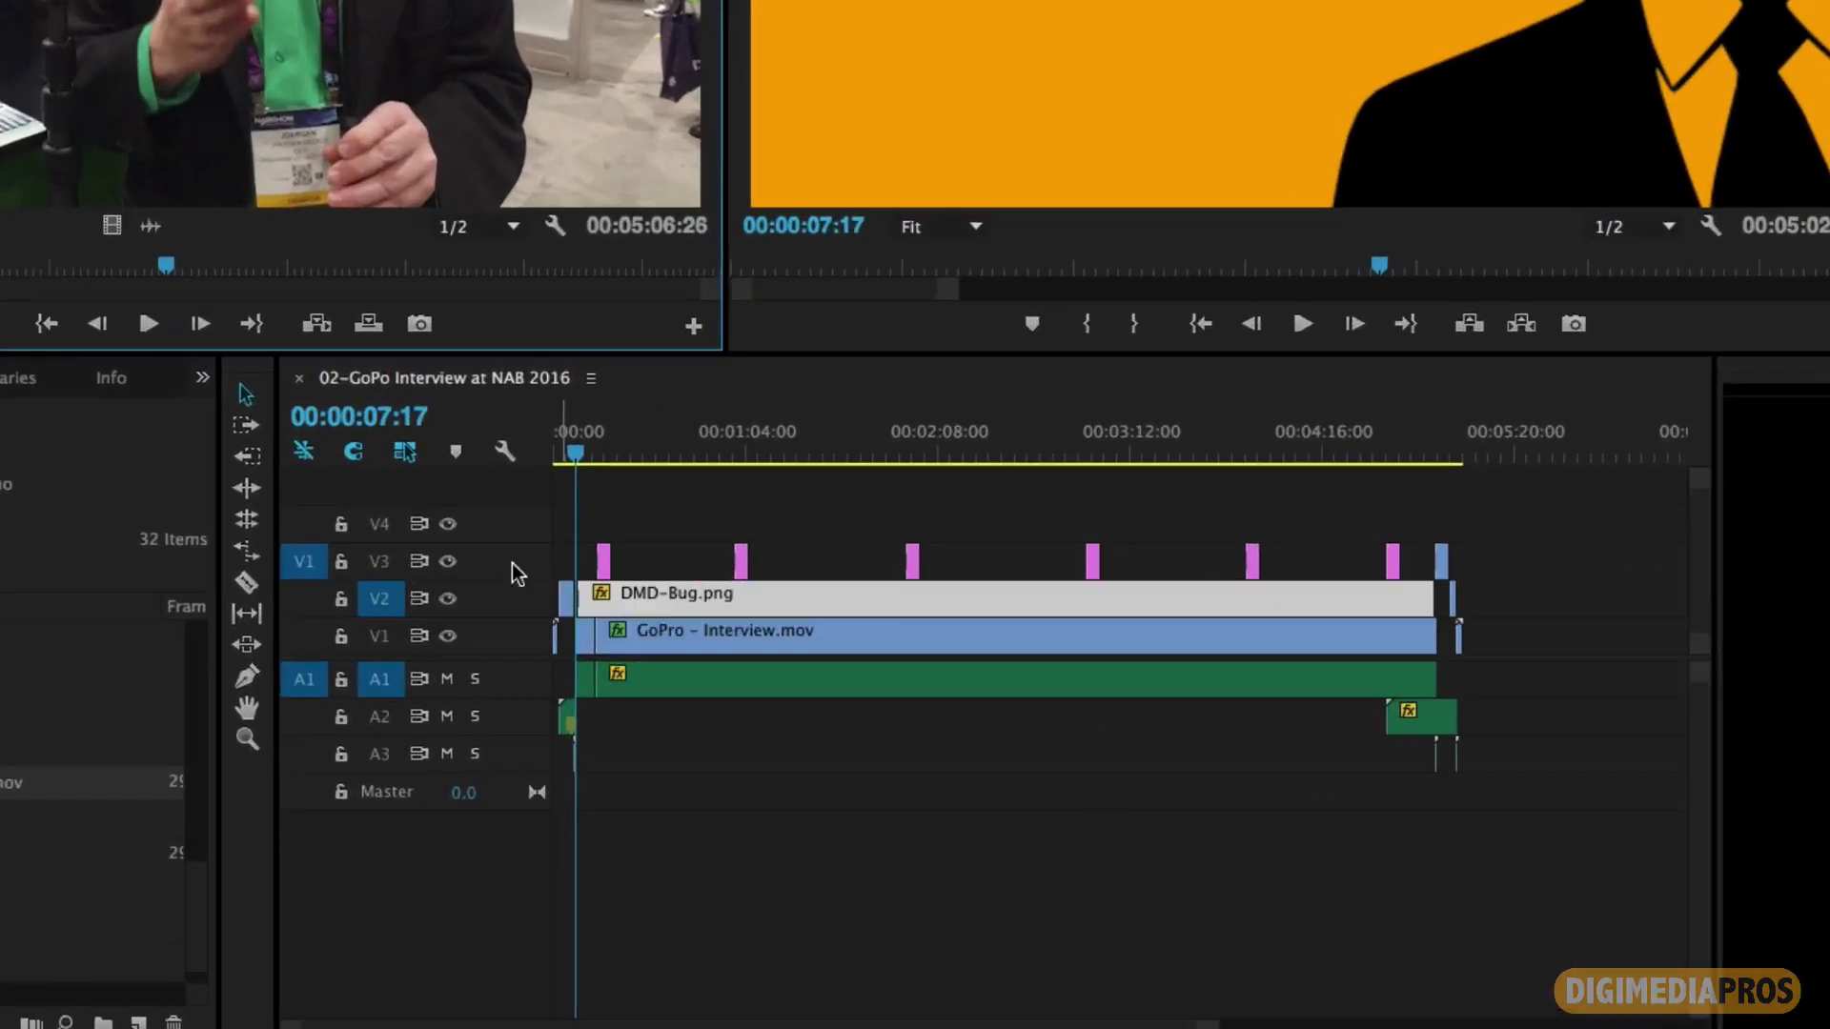
click(604, 454)
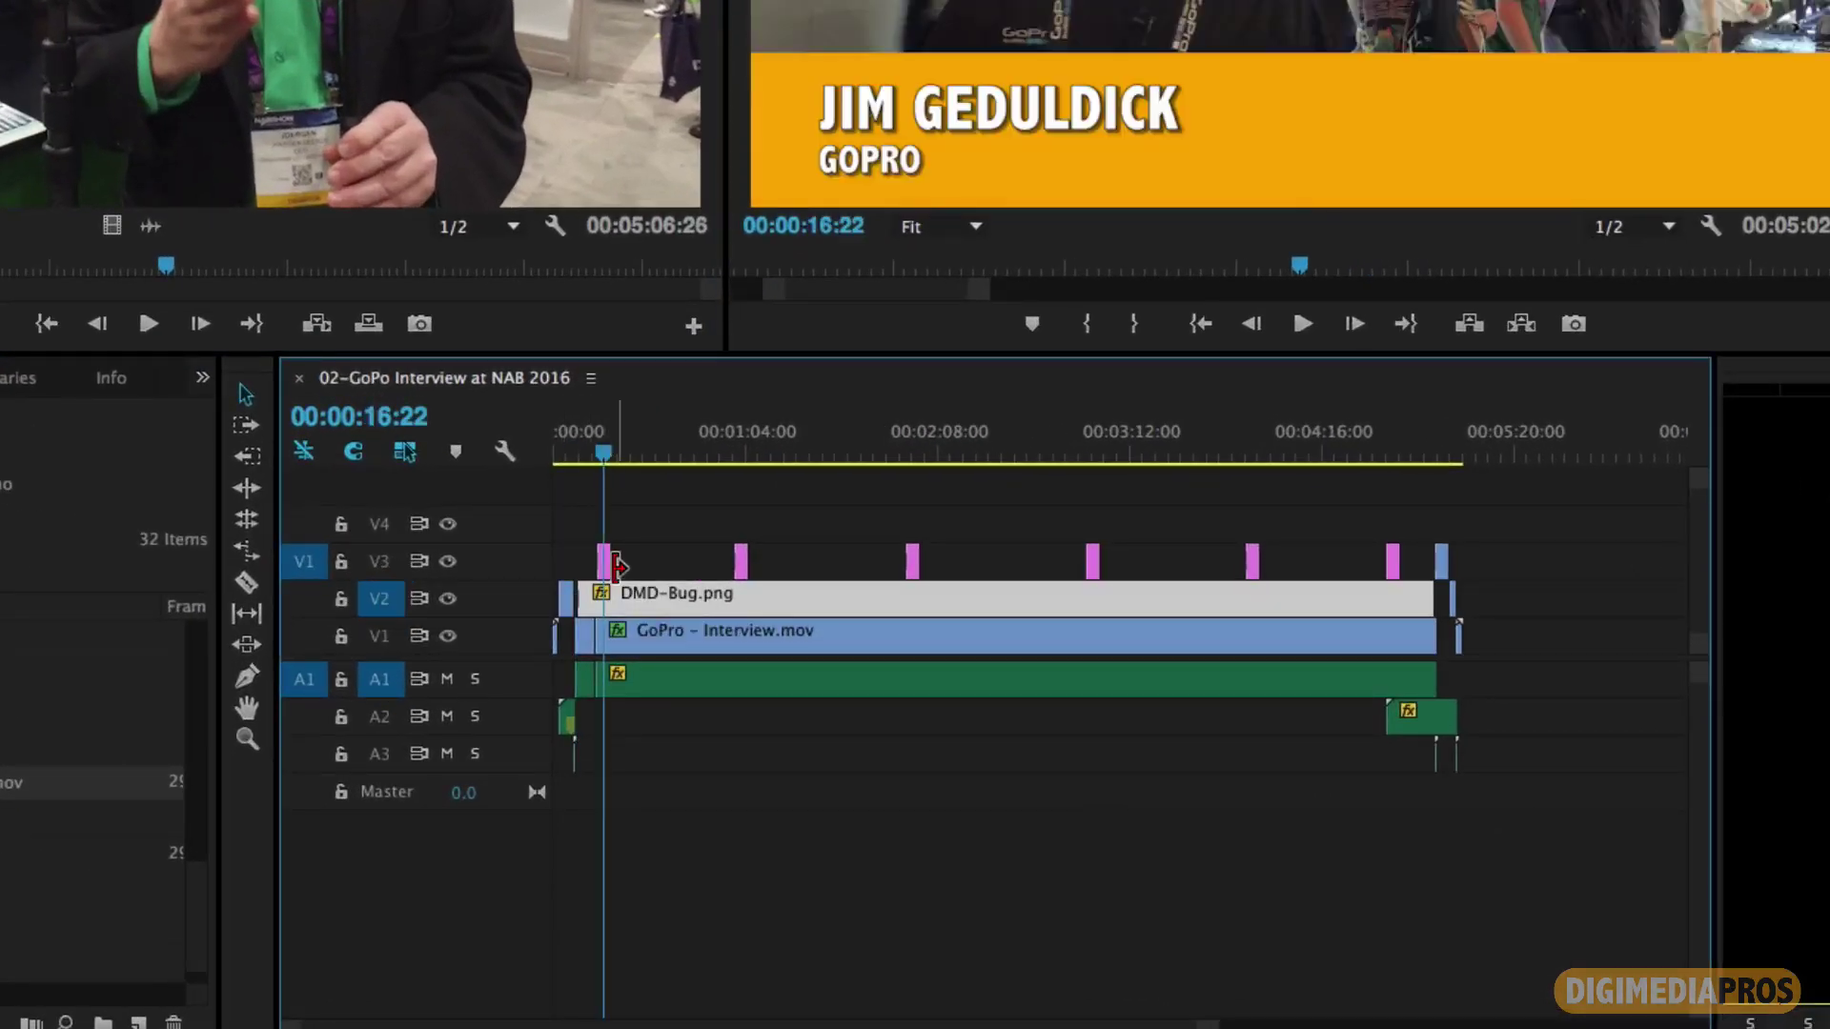
drag(585, 532, 635, 560)
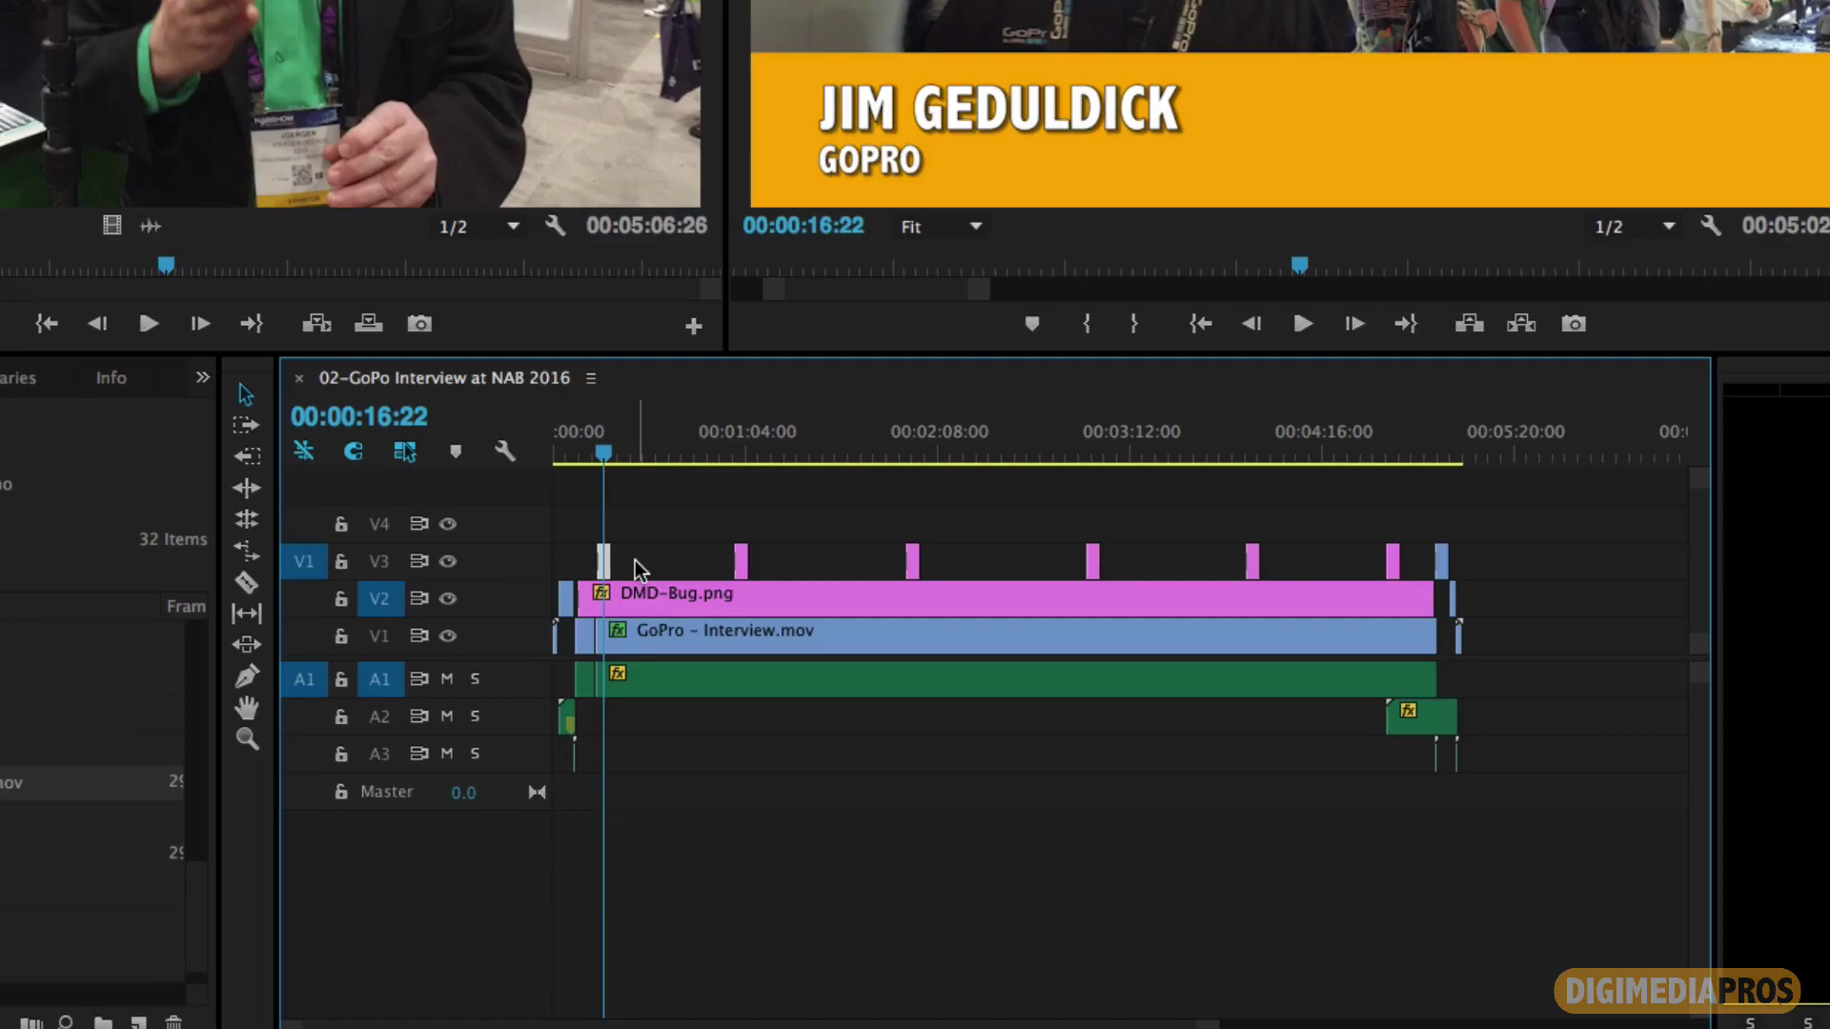
key(super+c)
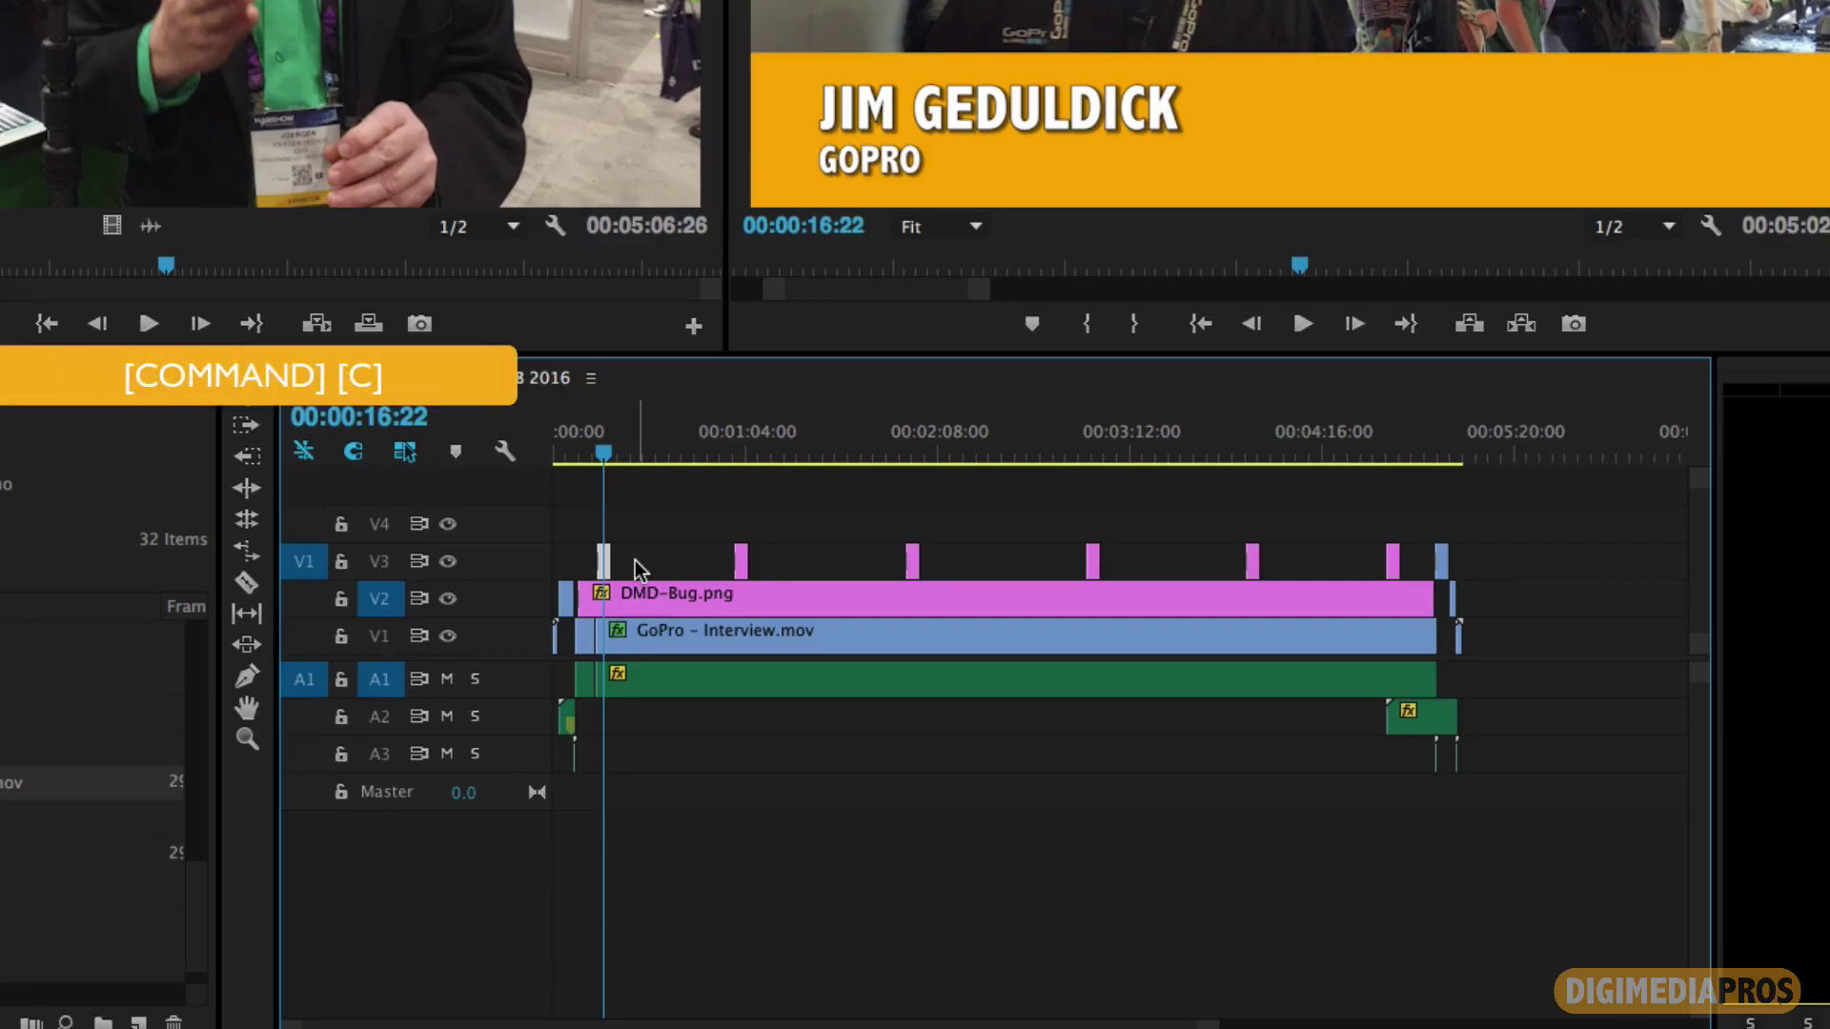
click(825, 455)
Step: Try pasting the copied title at the playhead with V2 as the targeted video track, and undo the paste
key(d)
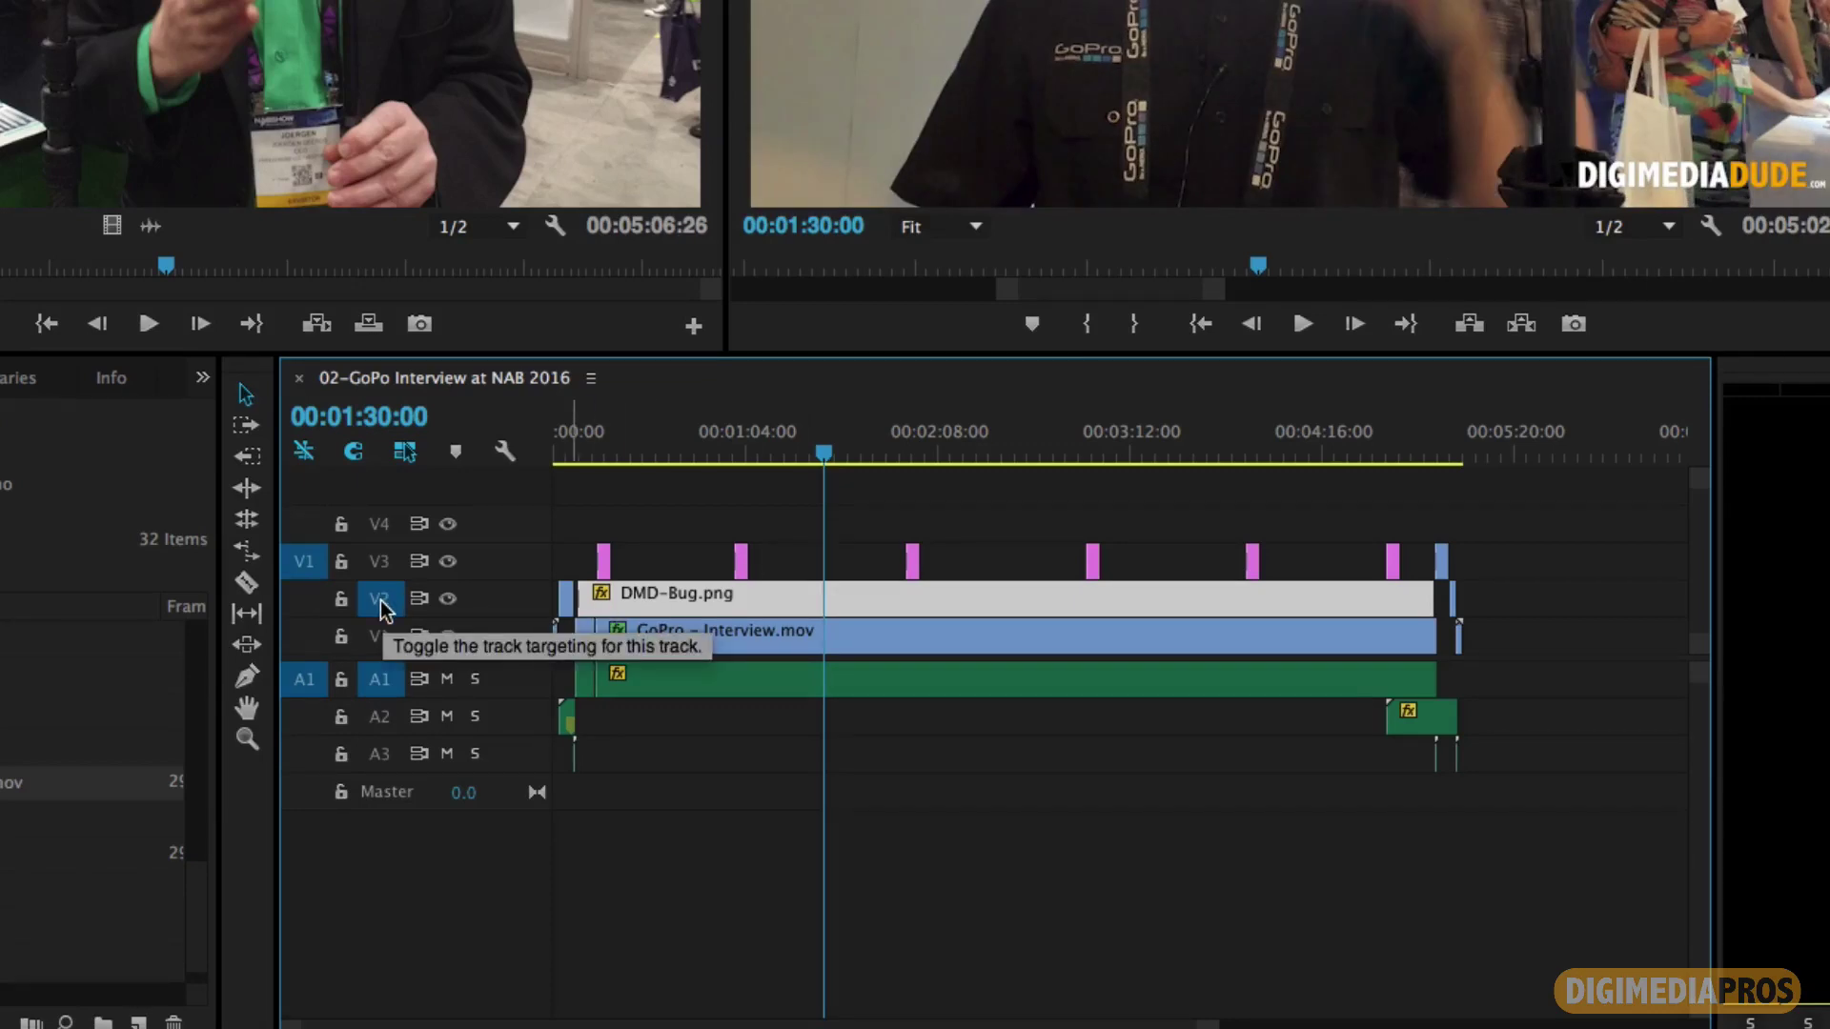
key(super+v)
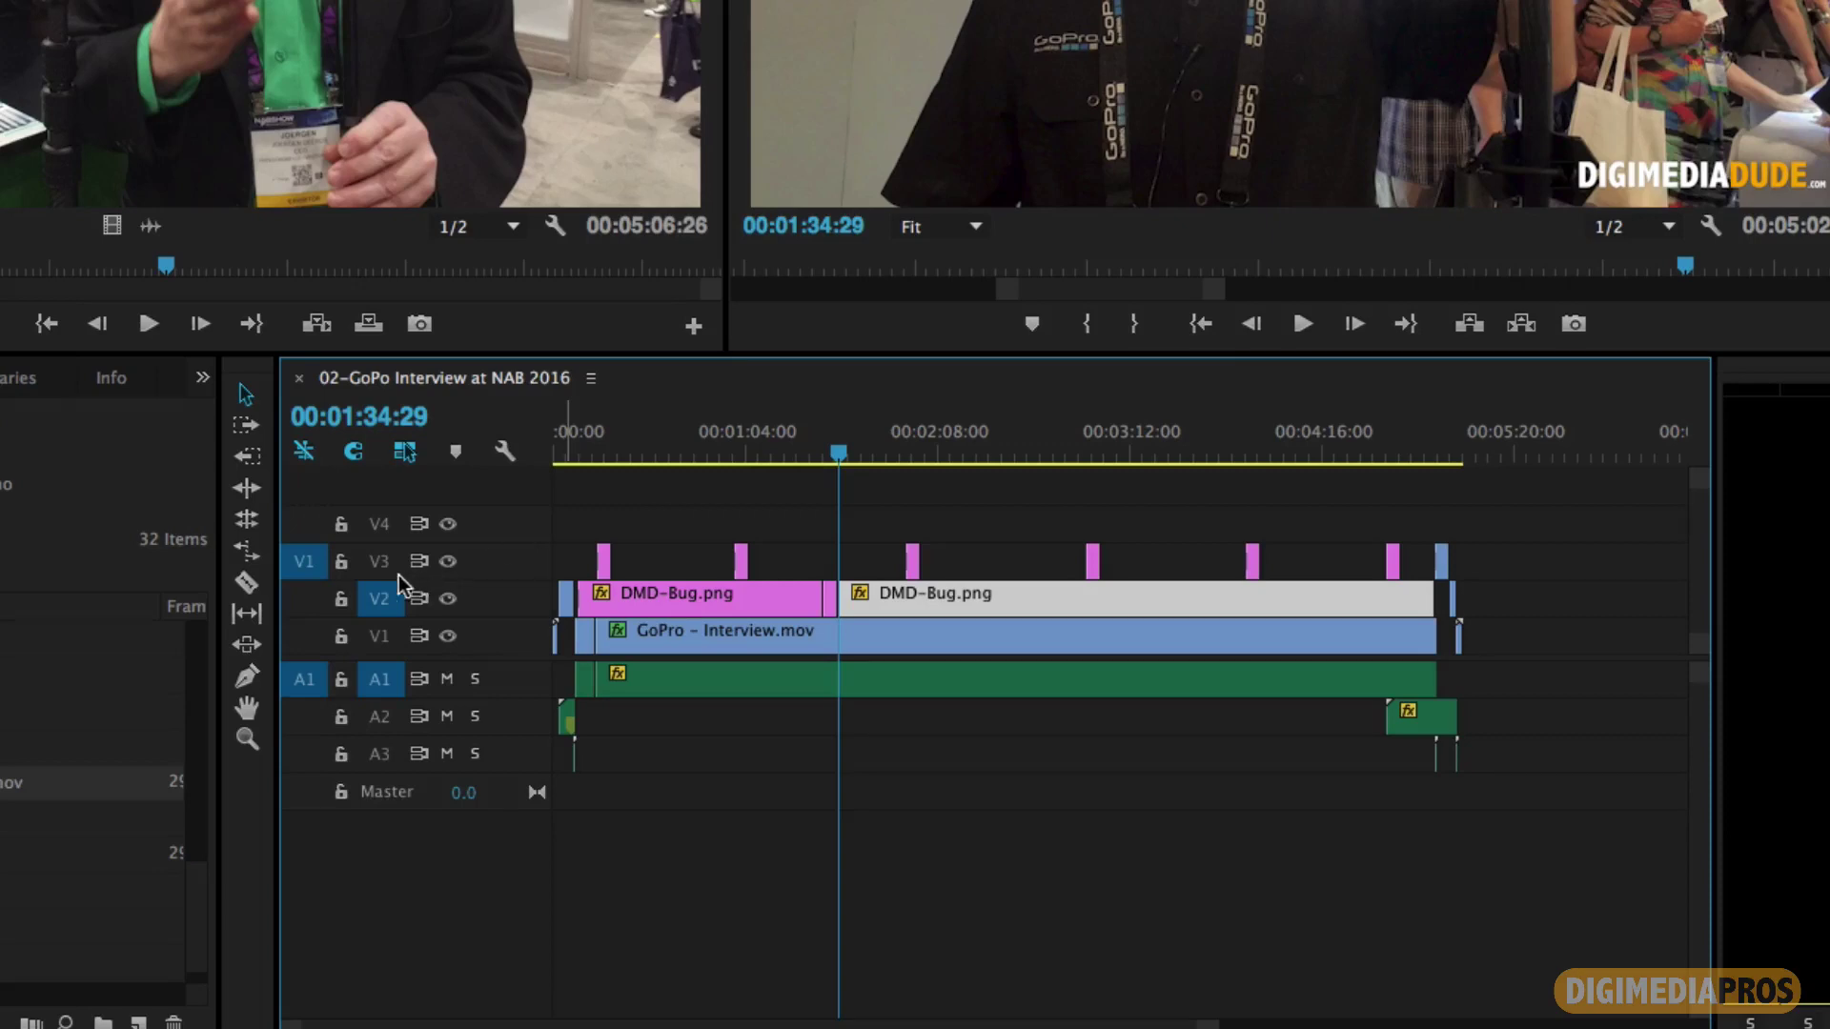
key(super+z)
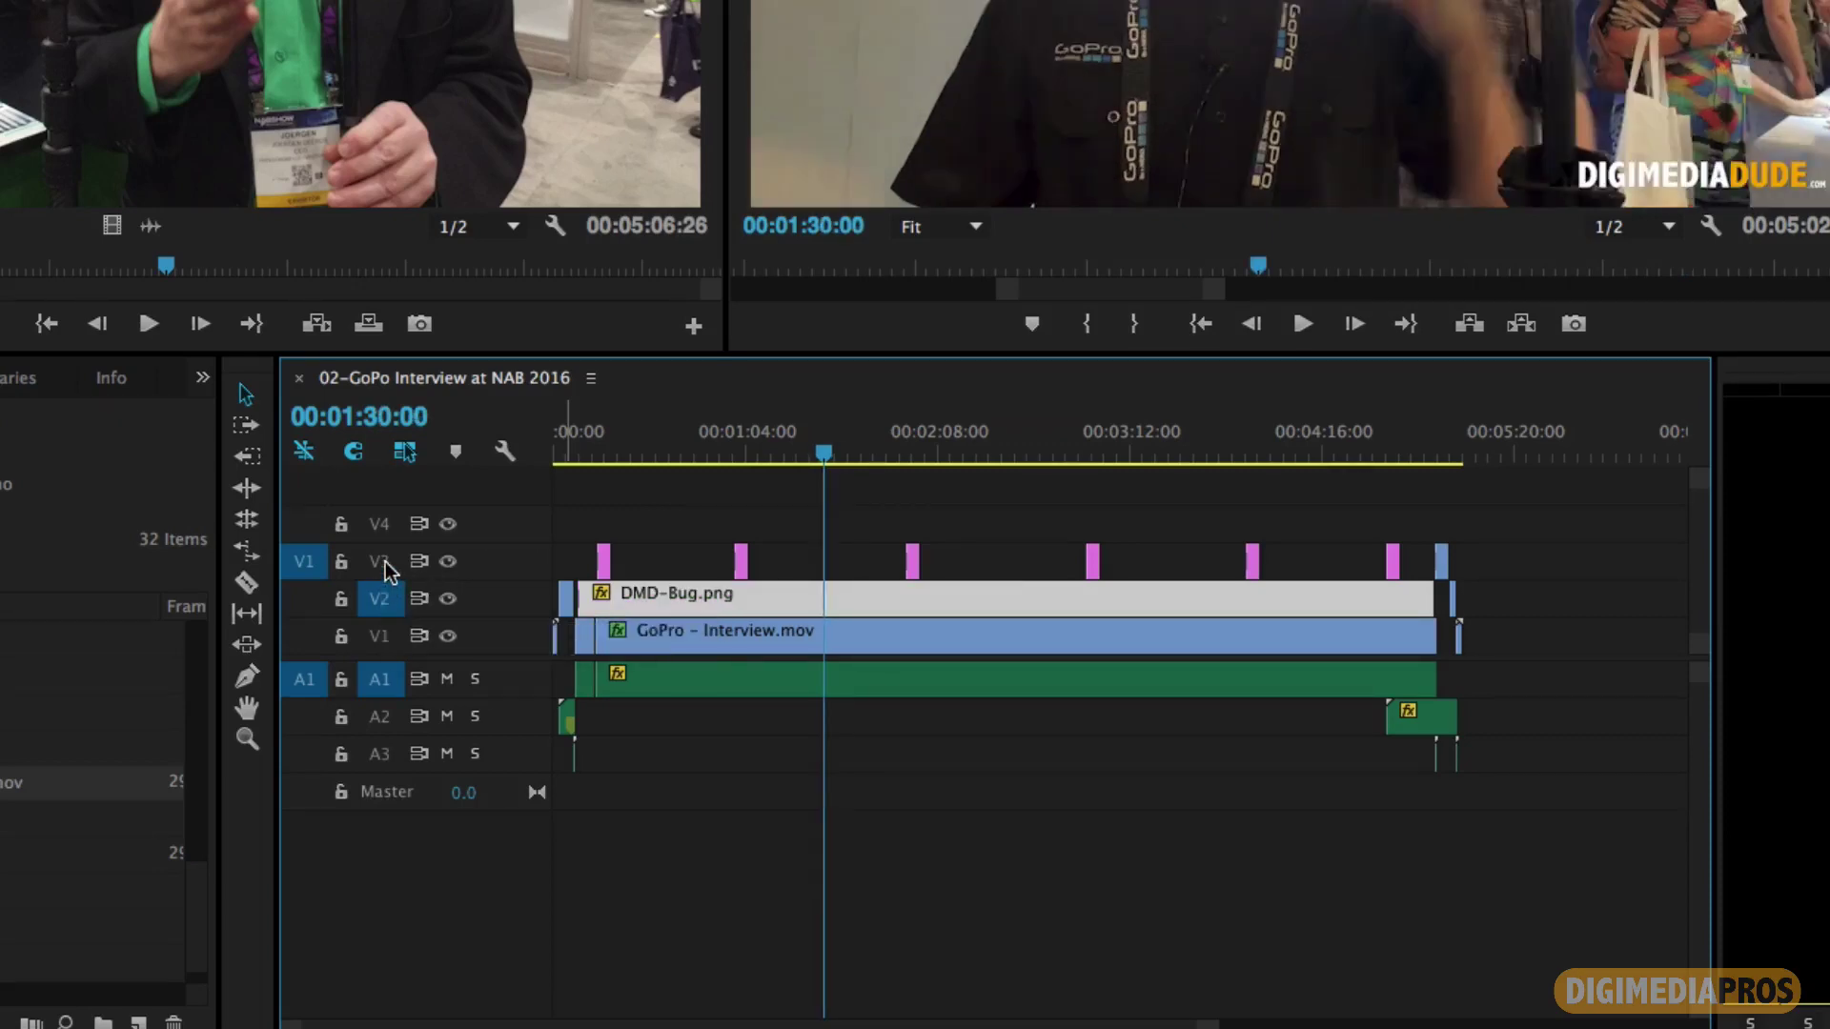
Step: Target V3 instead of V2 and paste the copied title at 00:01:30:00
click(385, 569)
click(389, 605)
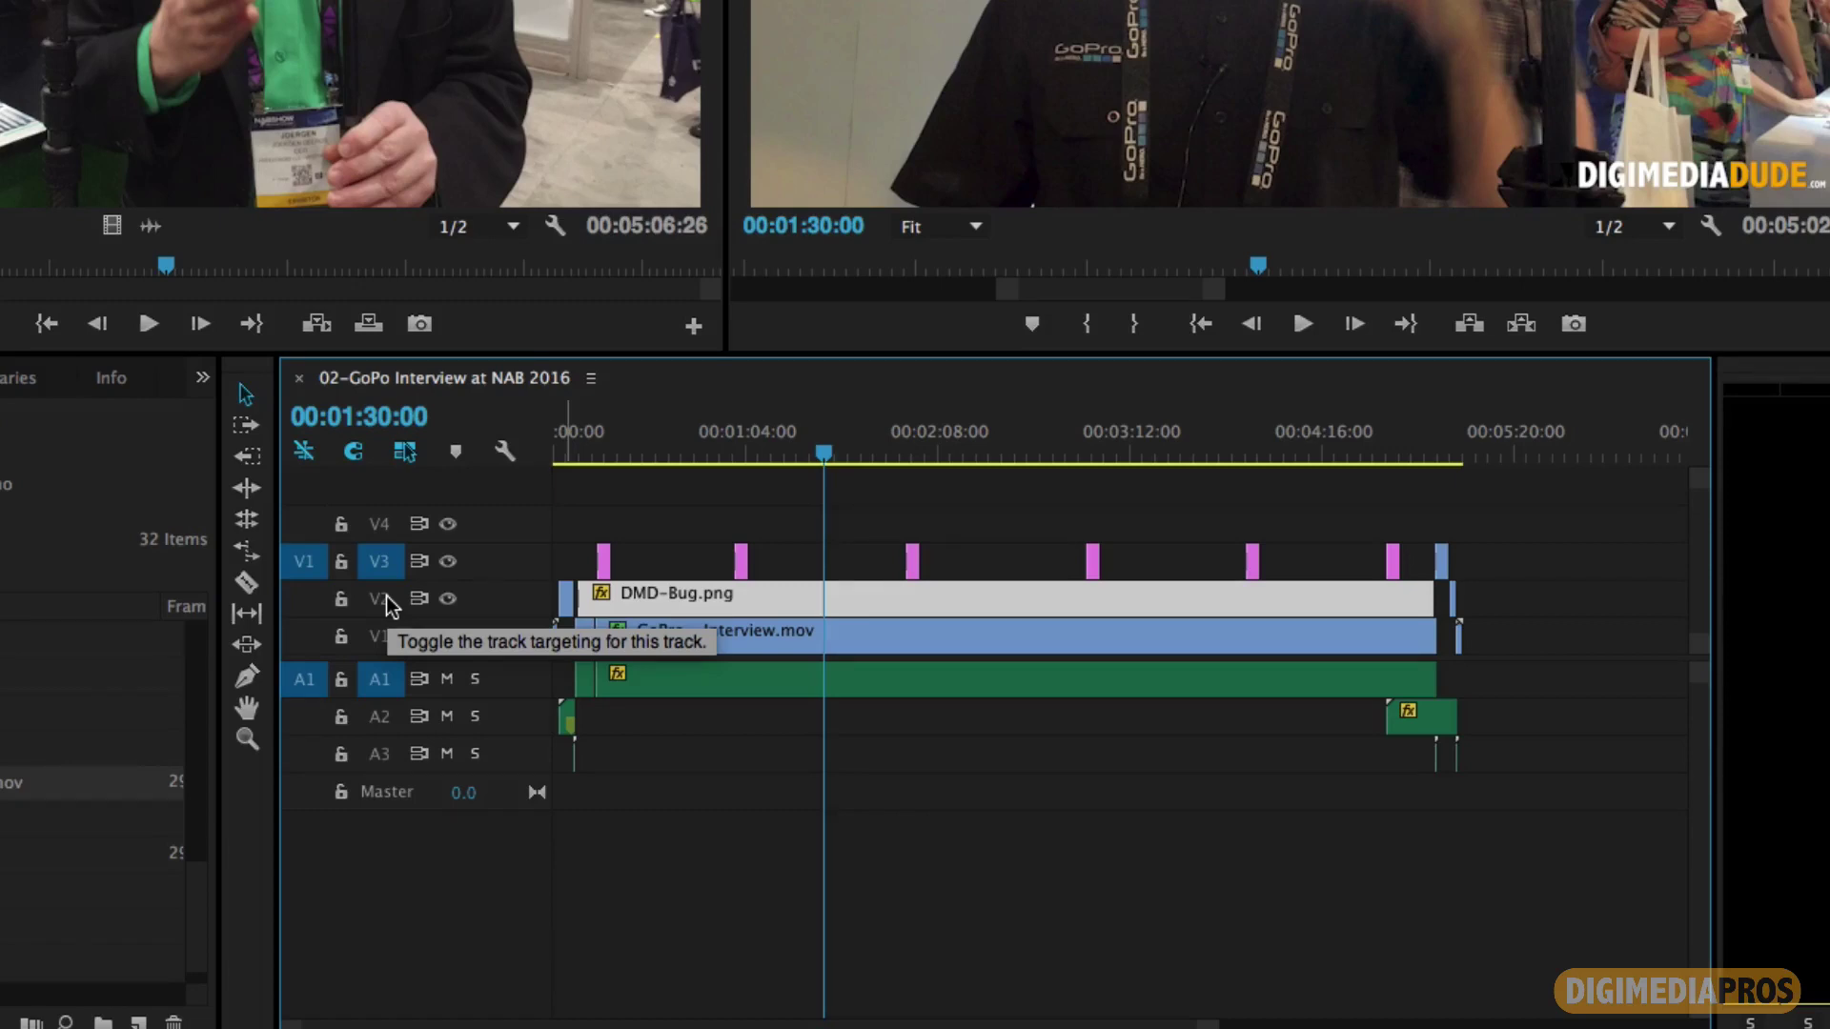
key(super+v)
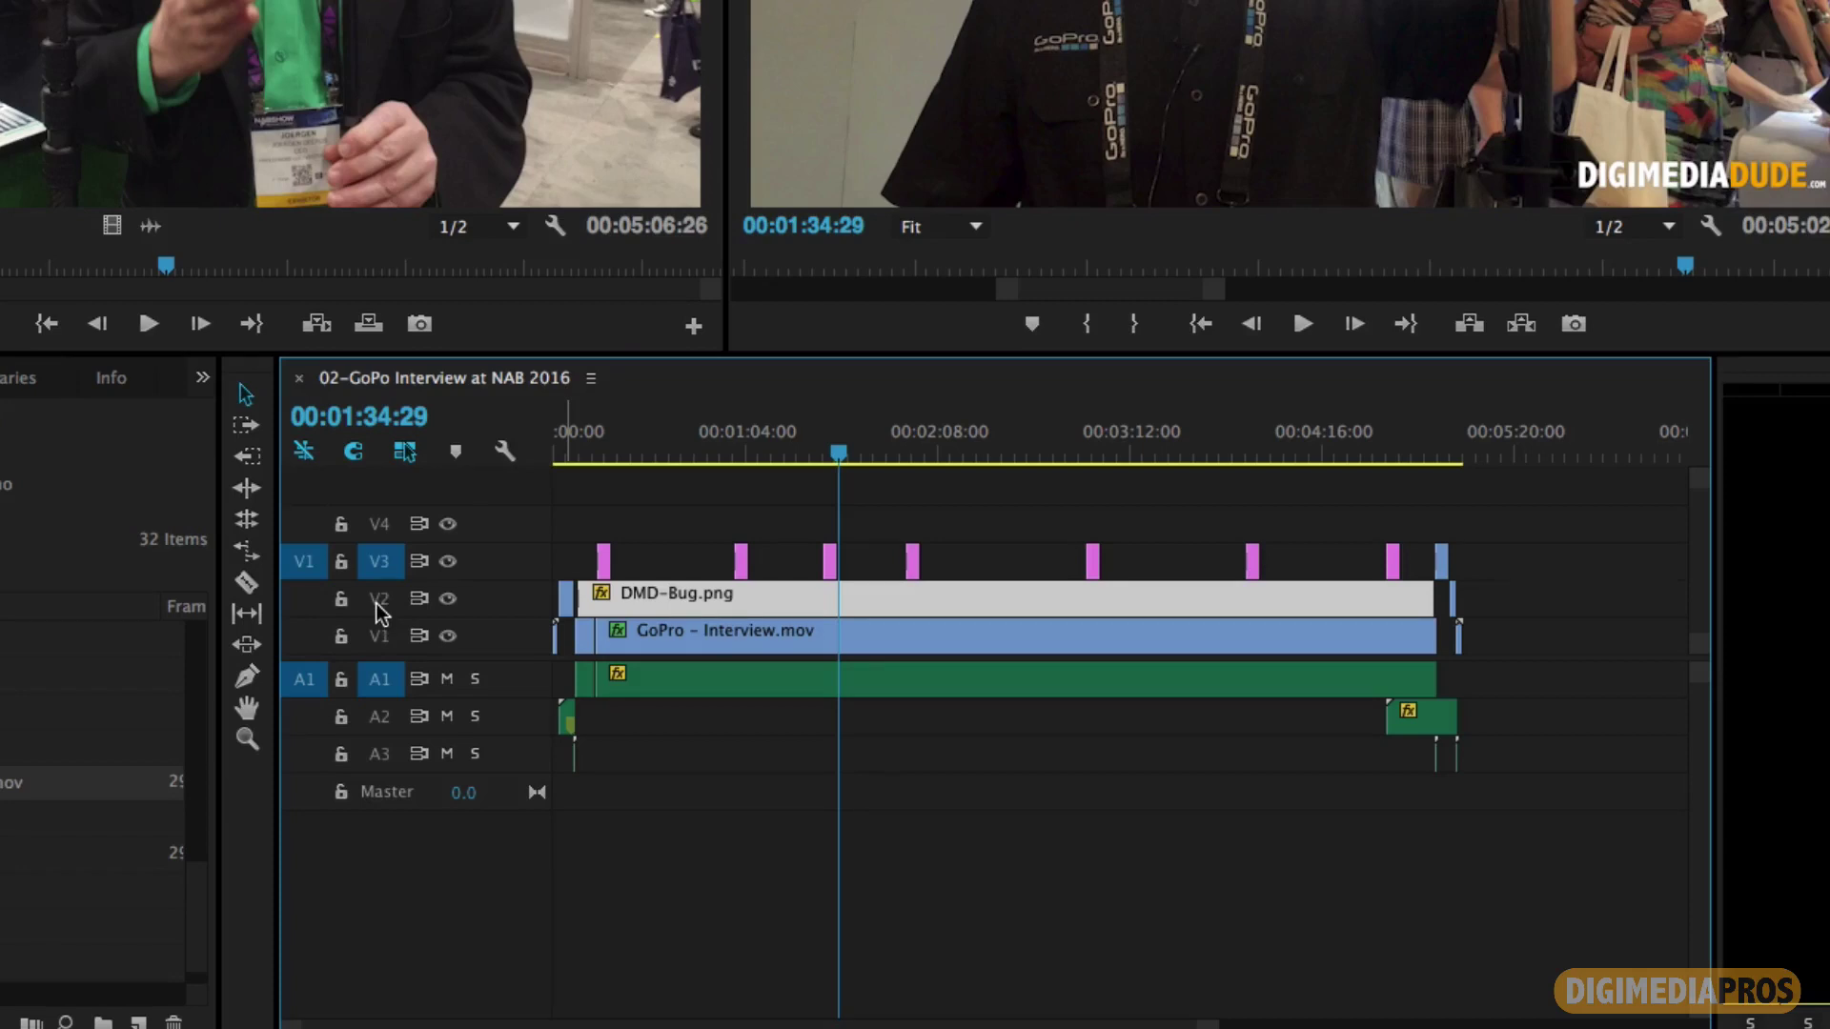
Step: Target V1 and V2 in addition to V3, try pasting the copied title at 00:01:34:29, and undo the paste
click(380, 599)
click(380, 635)
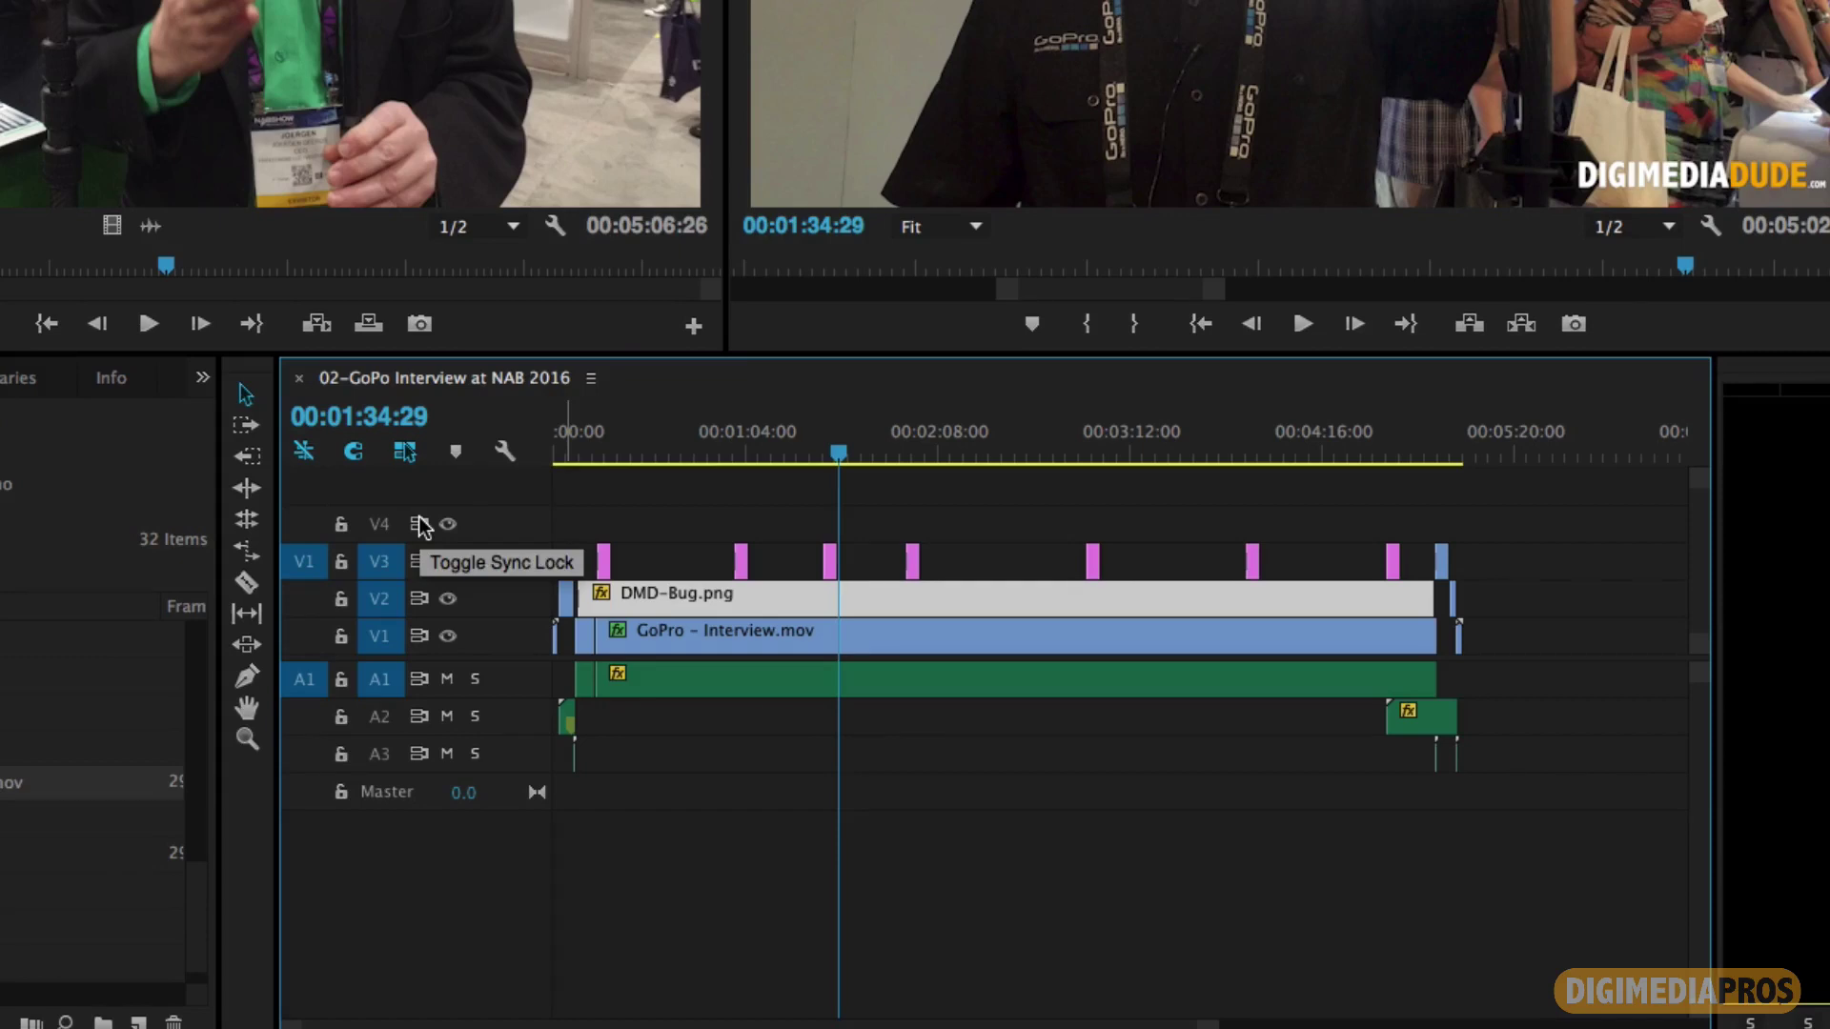
key(super+k)
key(super+d)
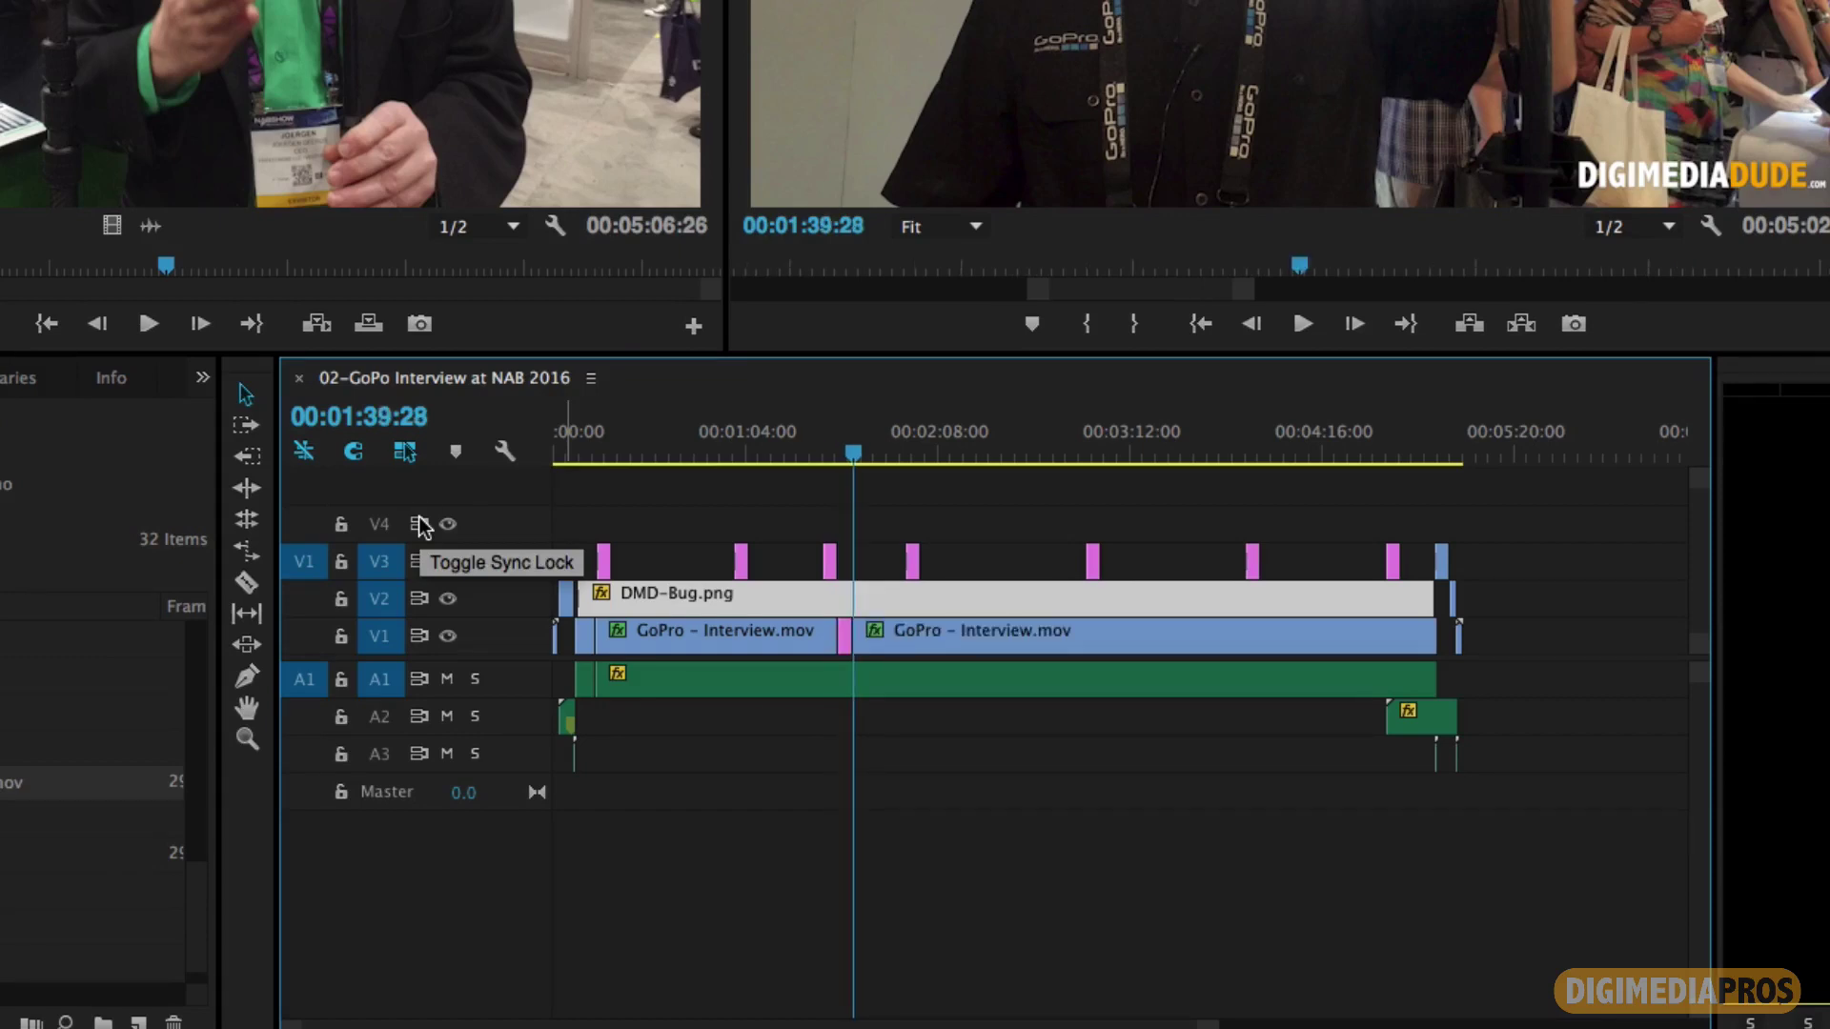
key(super+z)
key(super+z)
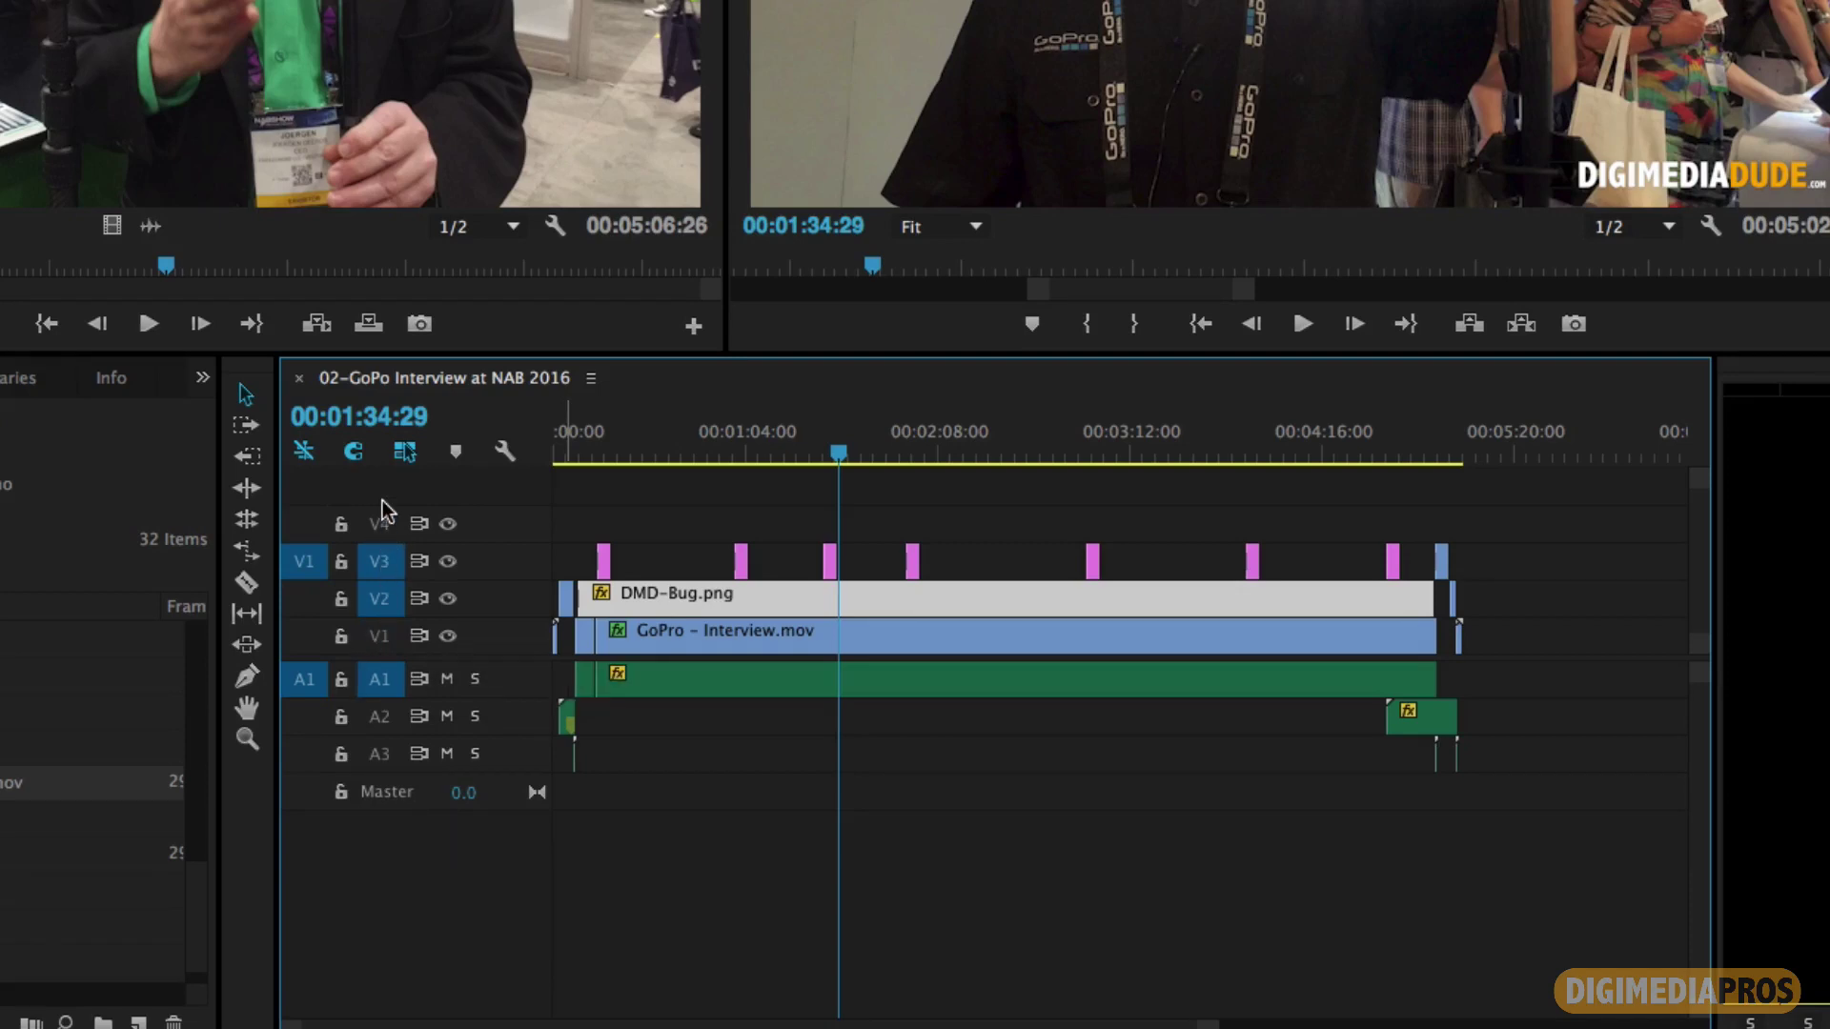
Step: Try the title paste again with only V2 and V3 targeted, and undo it
key(super+k)
key(super+d)
key(super+z)
key(super+z)
Step: Switch track targeting on for Audio 2 and Audio 3 alongside Audio 1, and switch both off again
click(380, 726)
click(382, 752)
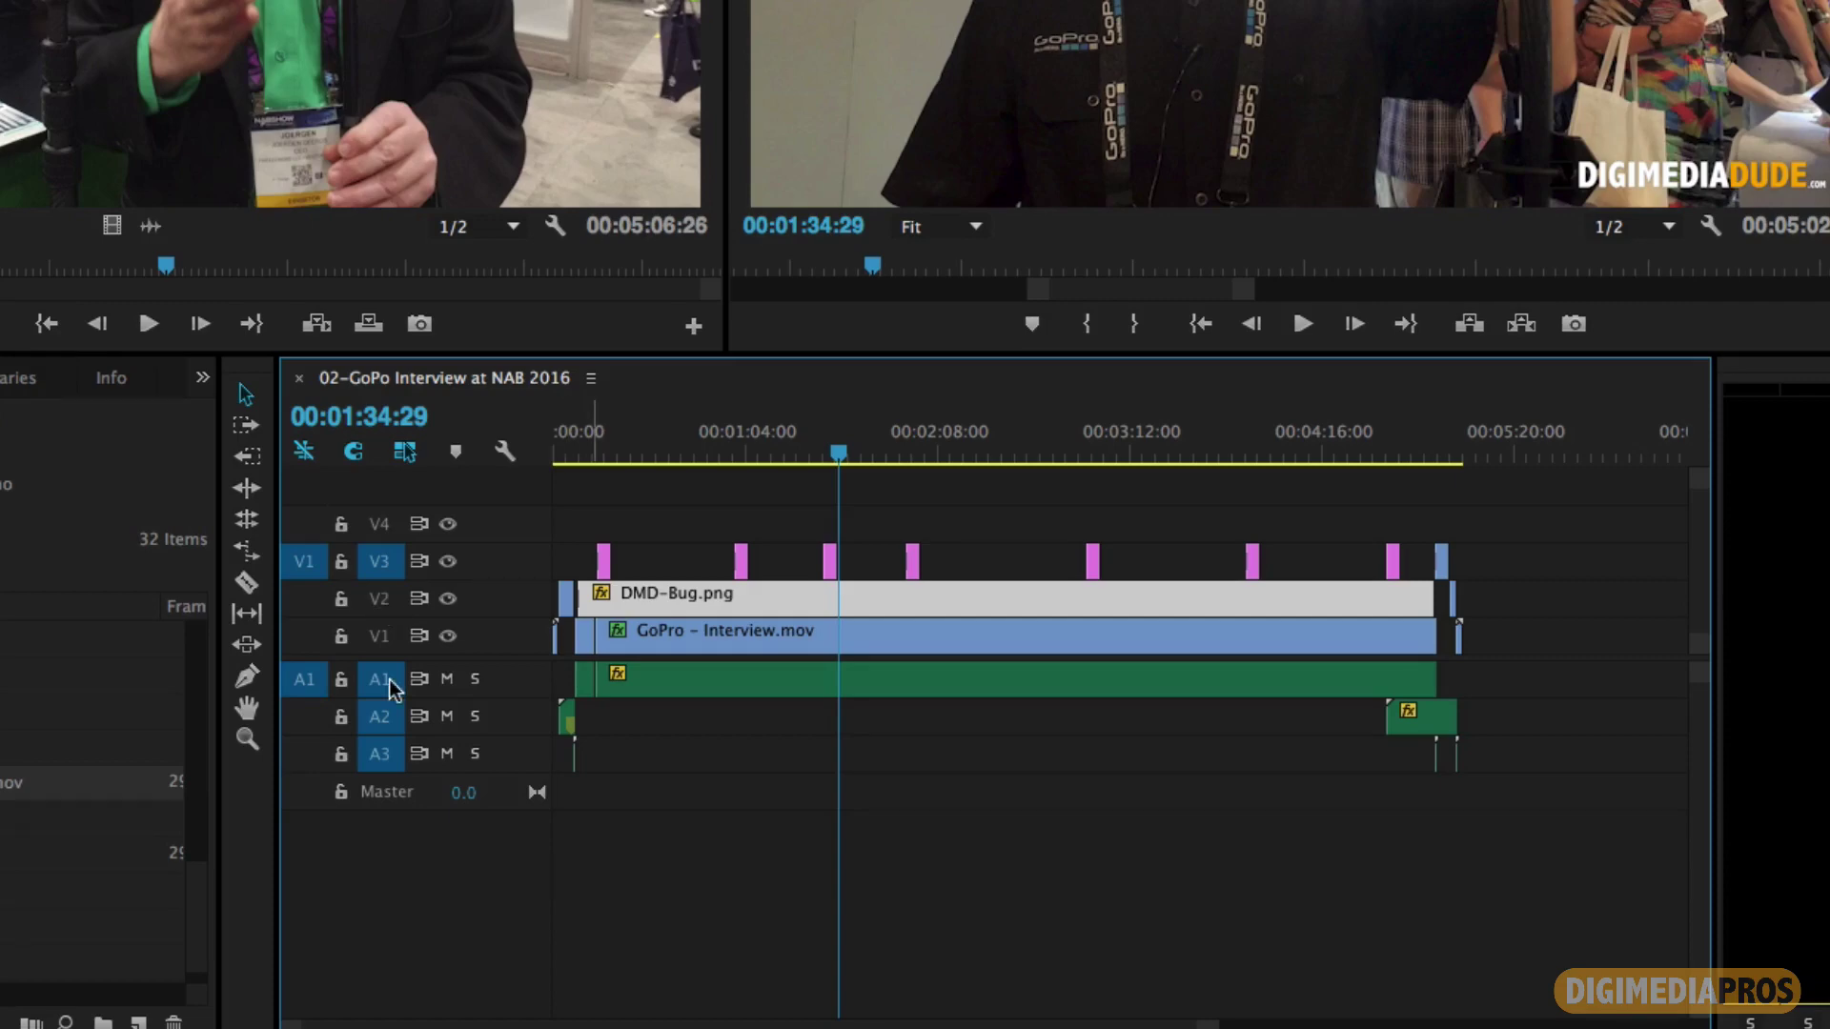
click(383, 717)
click(381, 754)
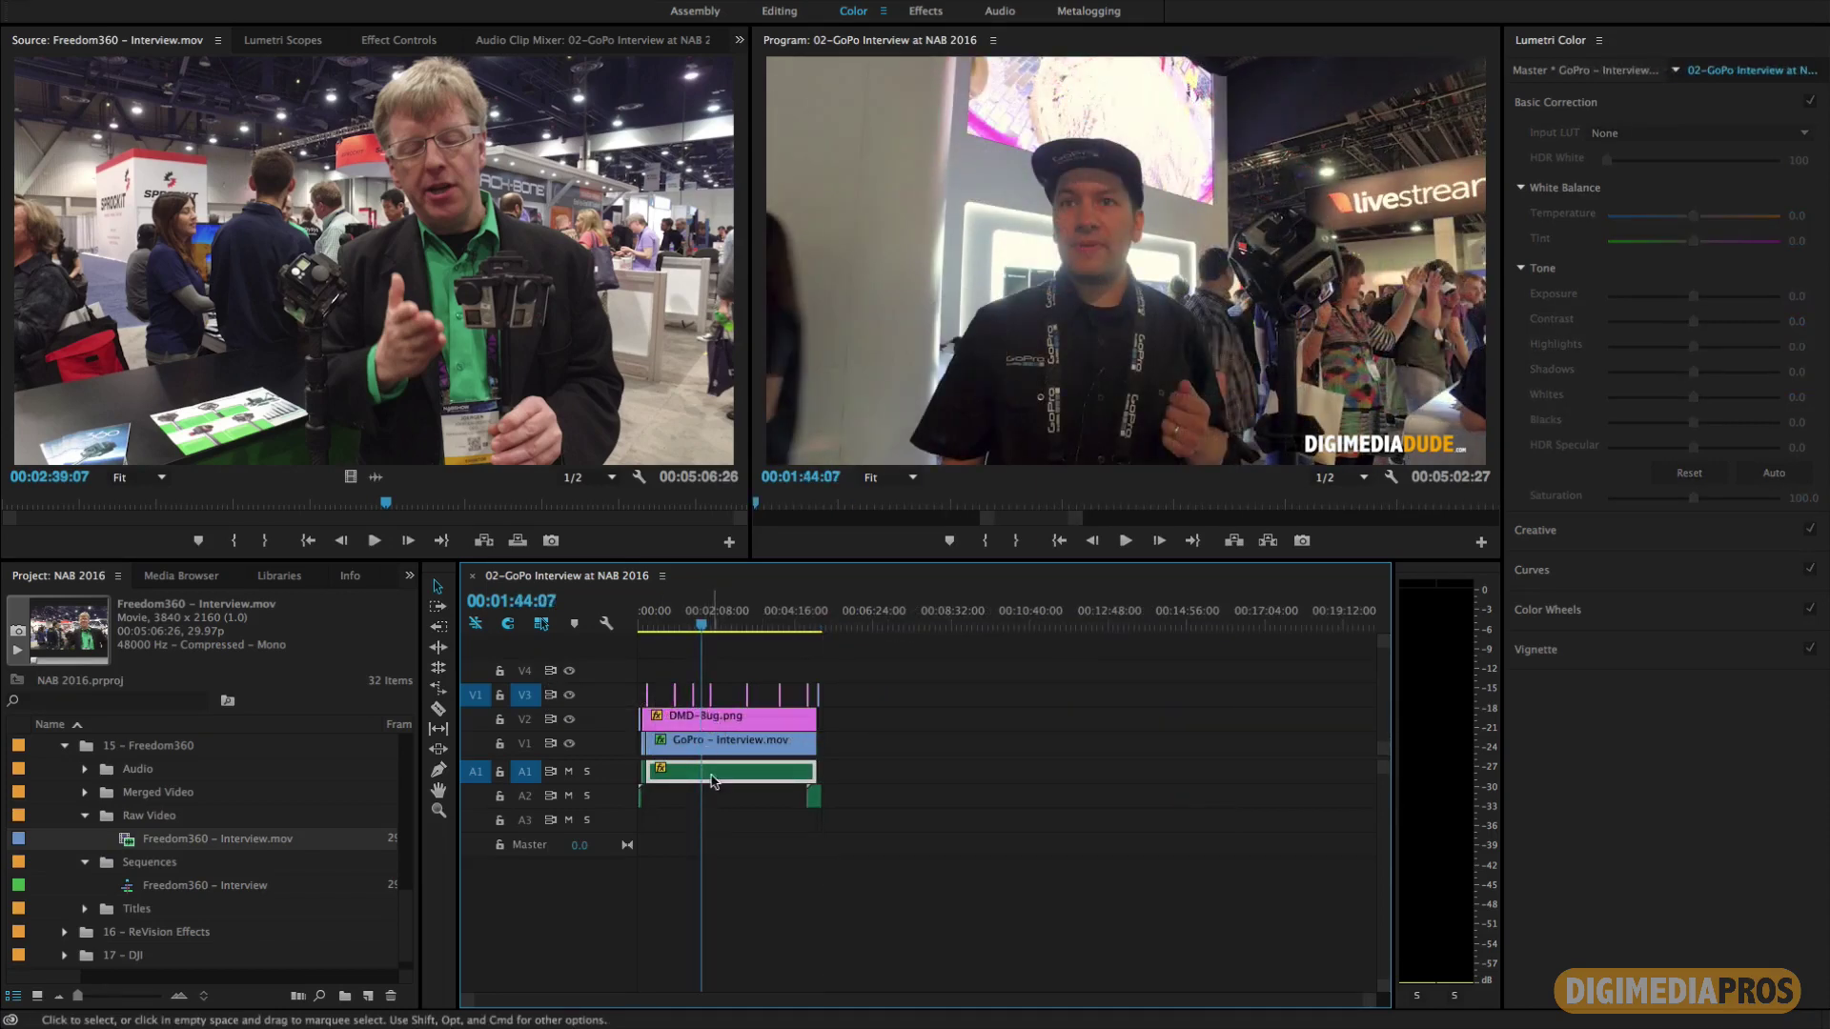
Step: Patch the source audio to track A2
click(477, 797)
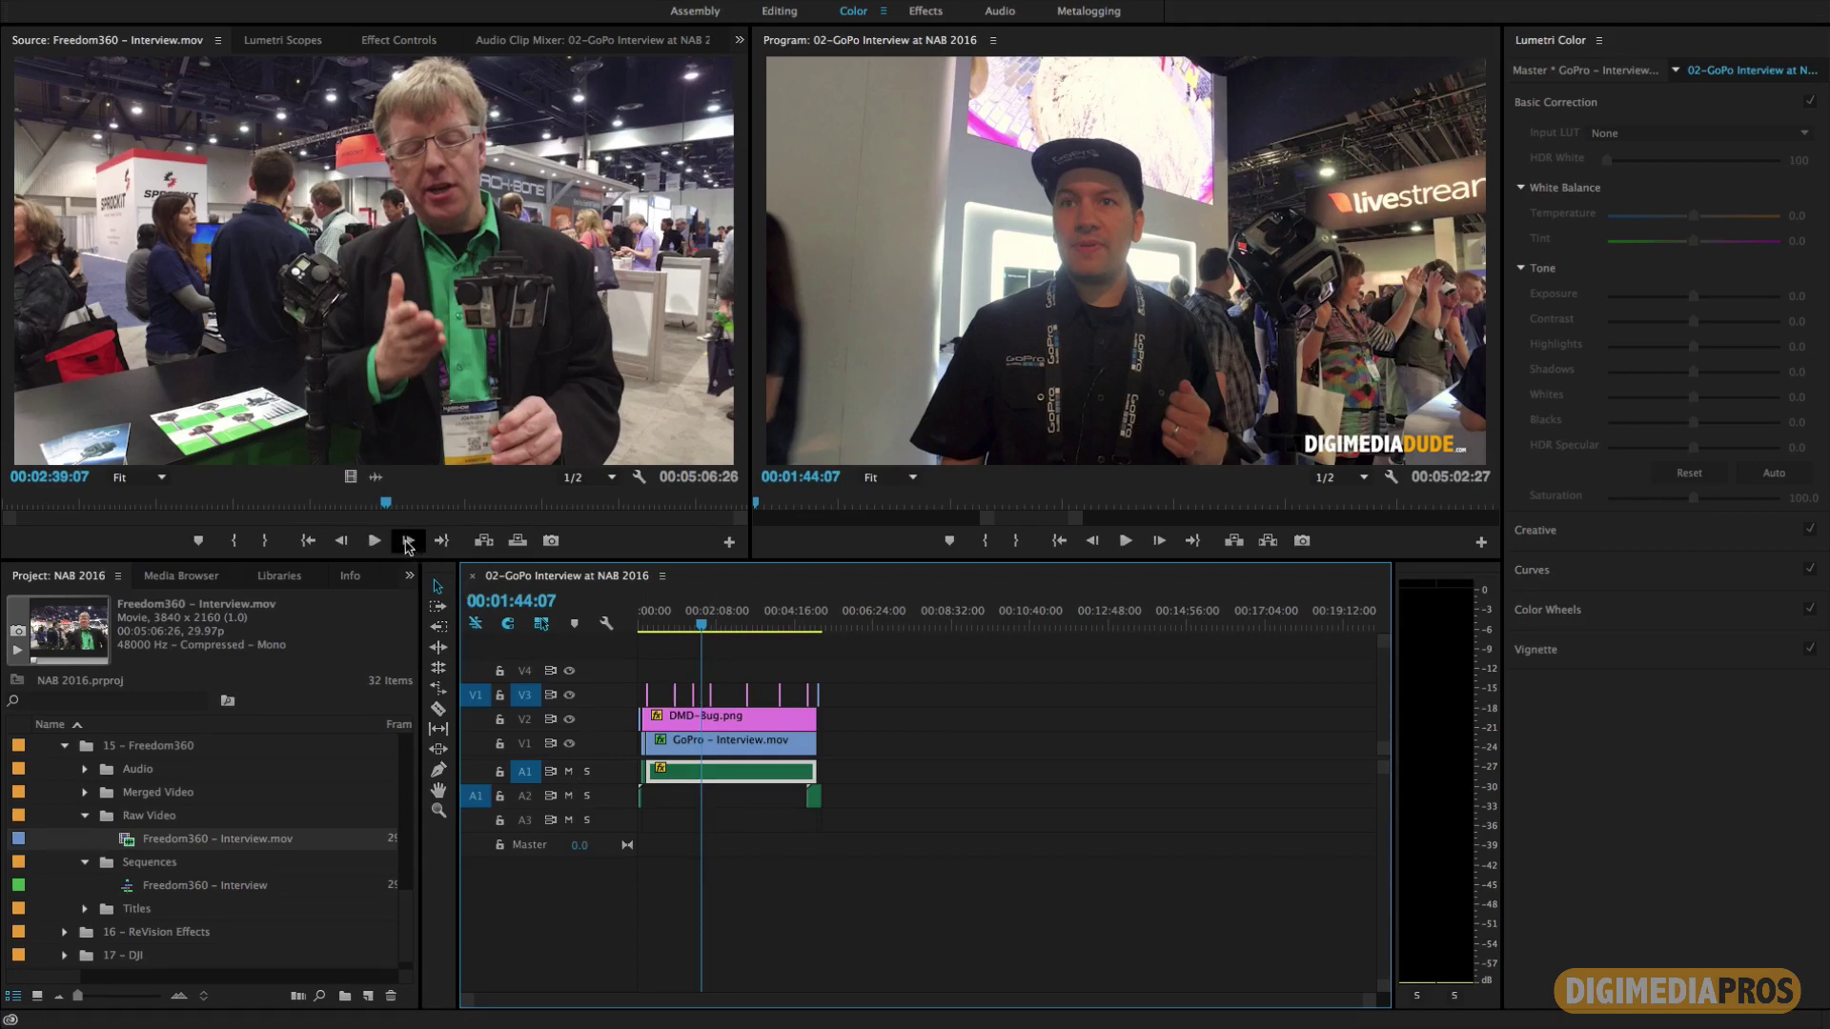
Step: Insert the Freedom360 – Interview.mov source clip on V3 and A2 at 00:01:44:07, and undo the insert
click(483, 543)
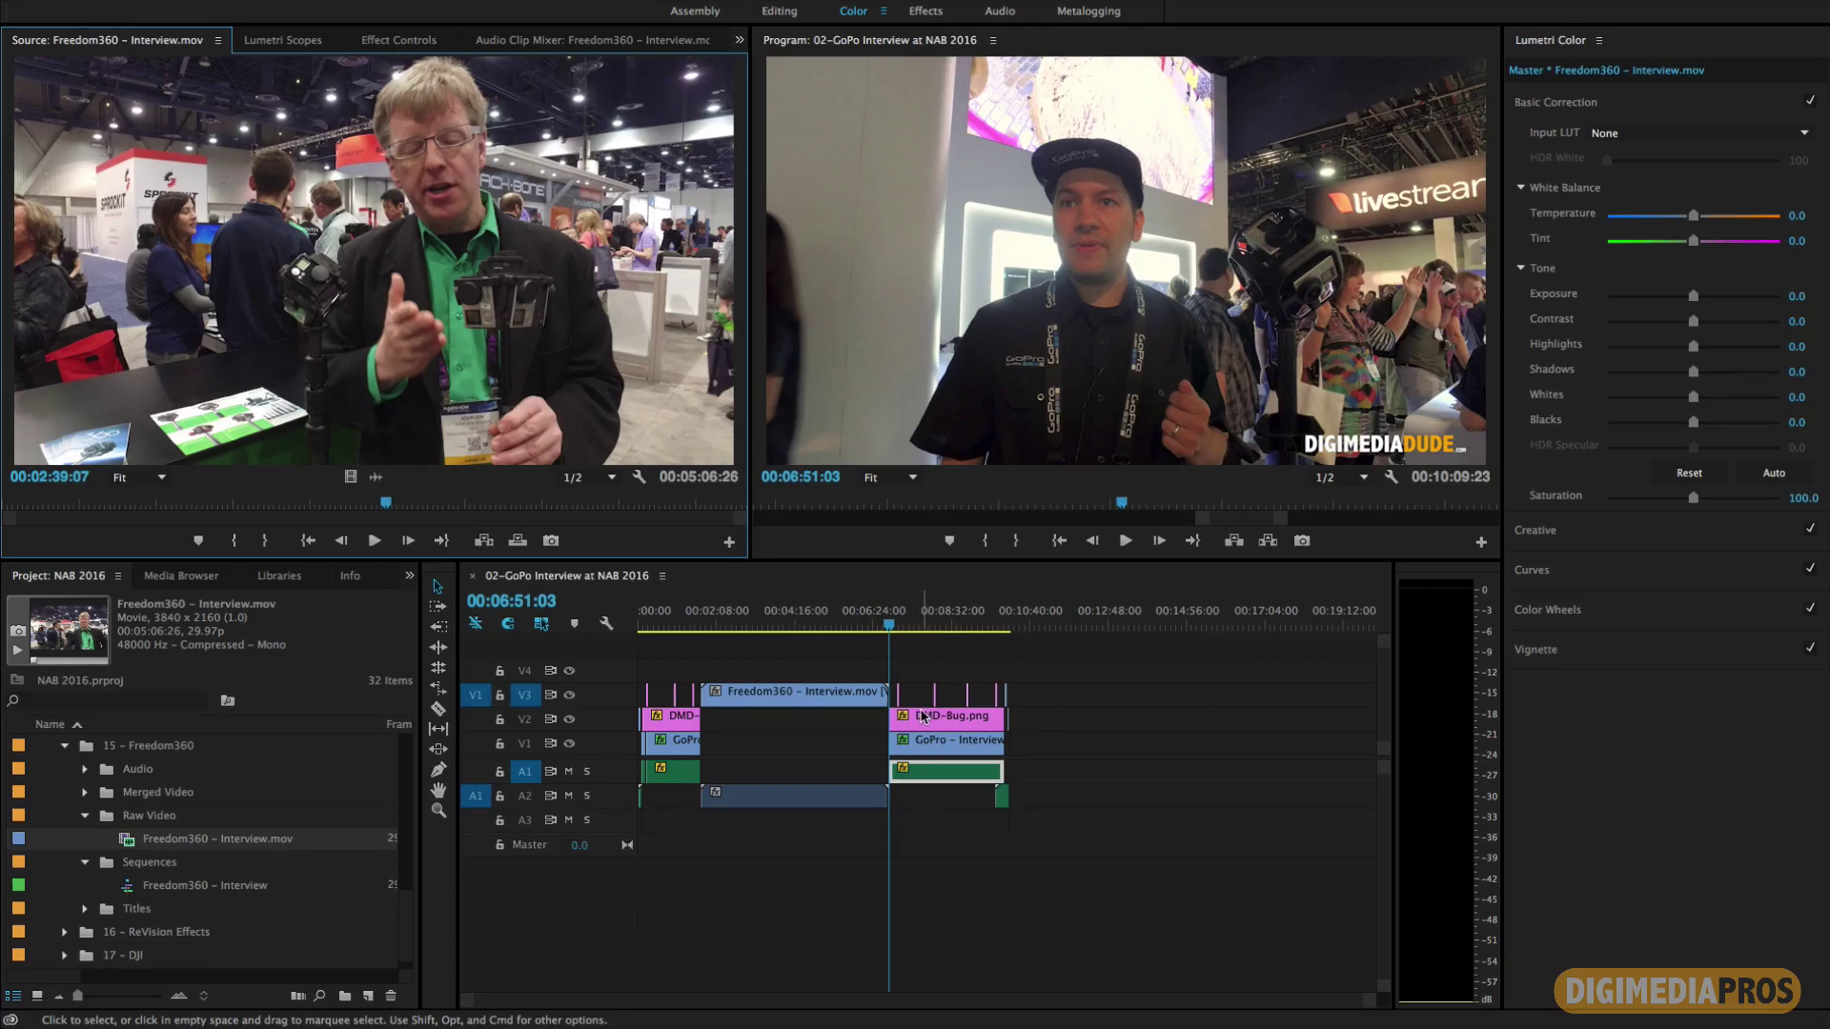
key(super+z)
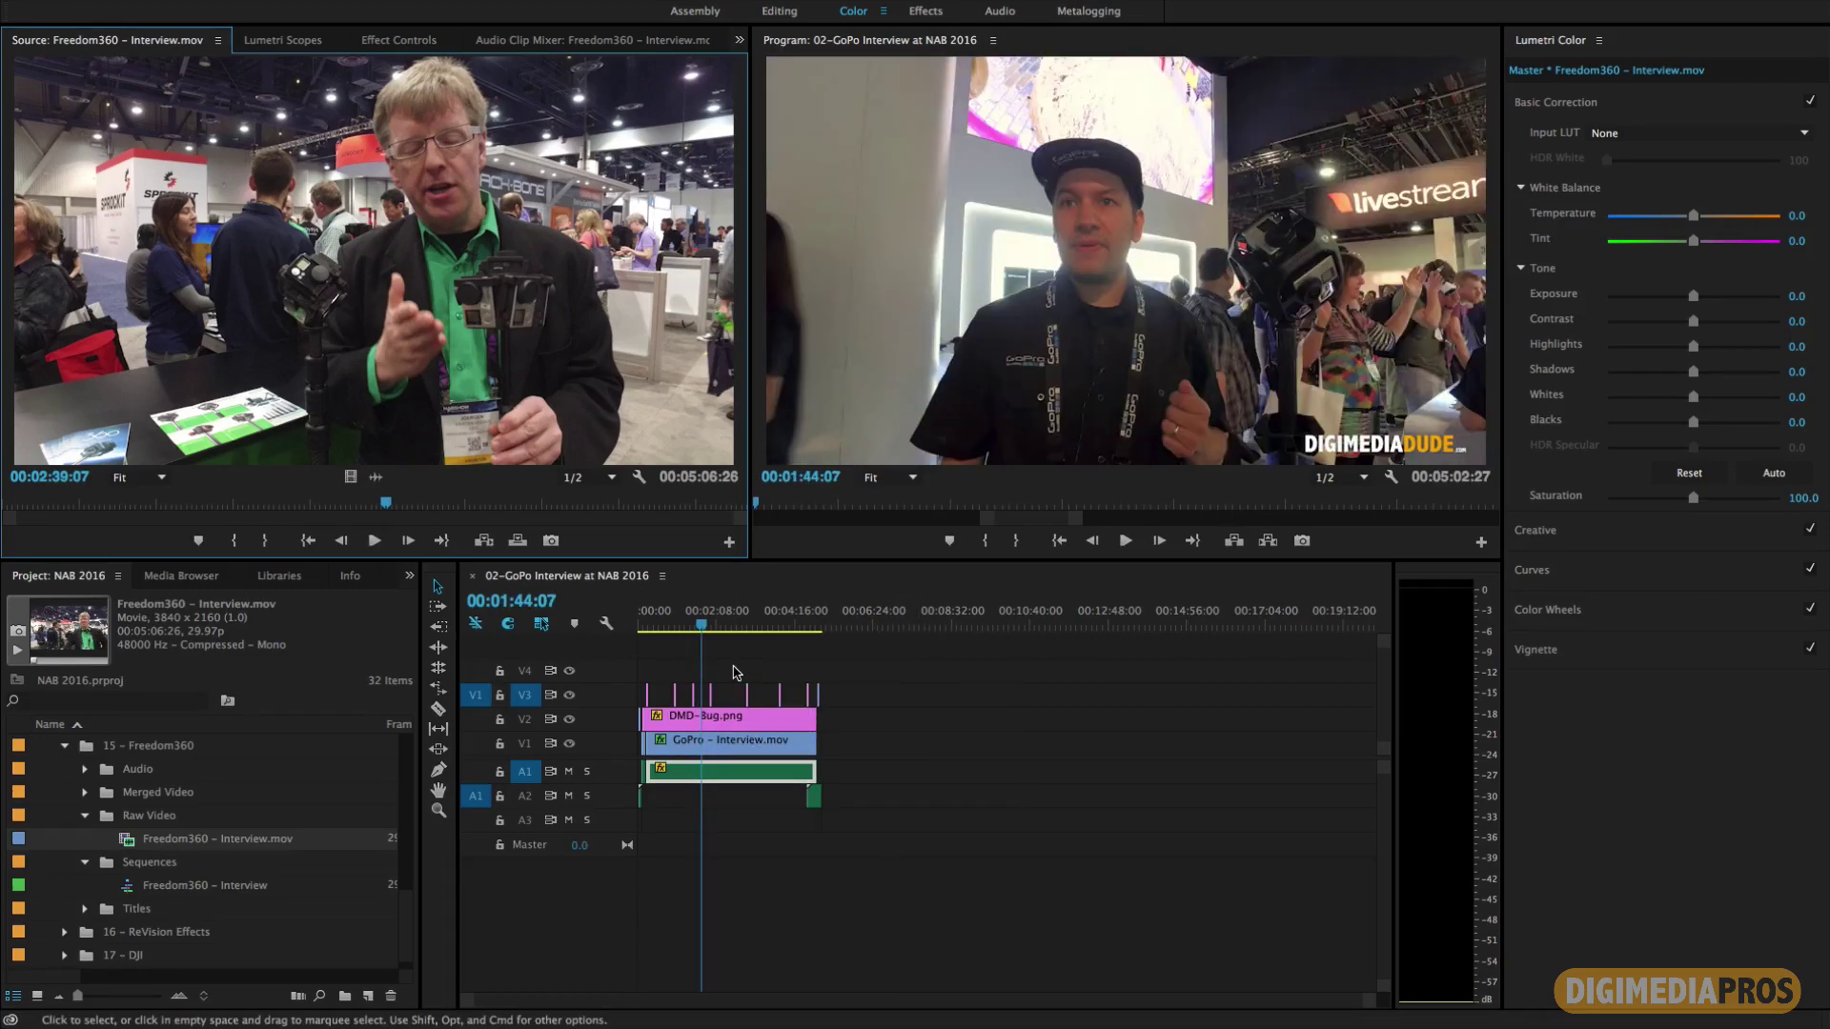
Step: Turn sync lock off for A1, try the source clip insert again, undo it, and turn A1's sync lock back on
click(553, 777)
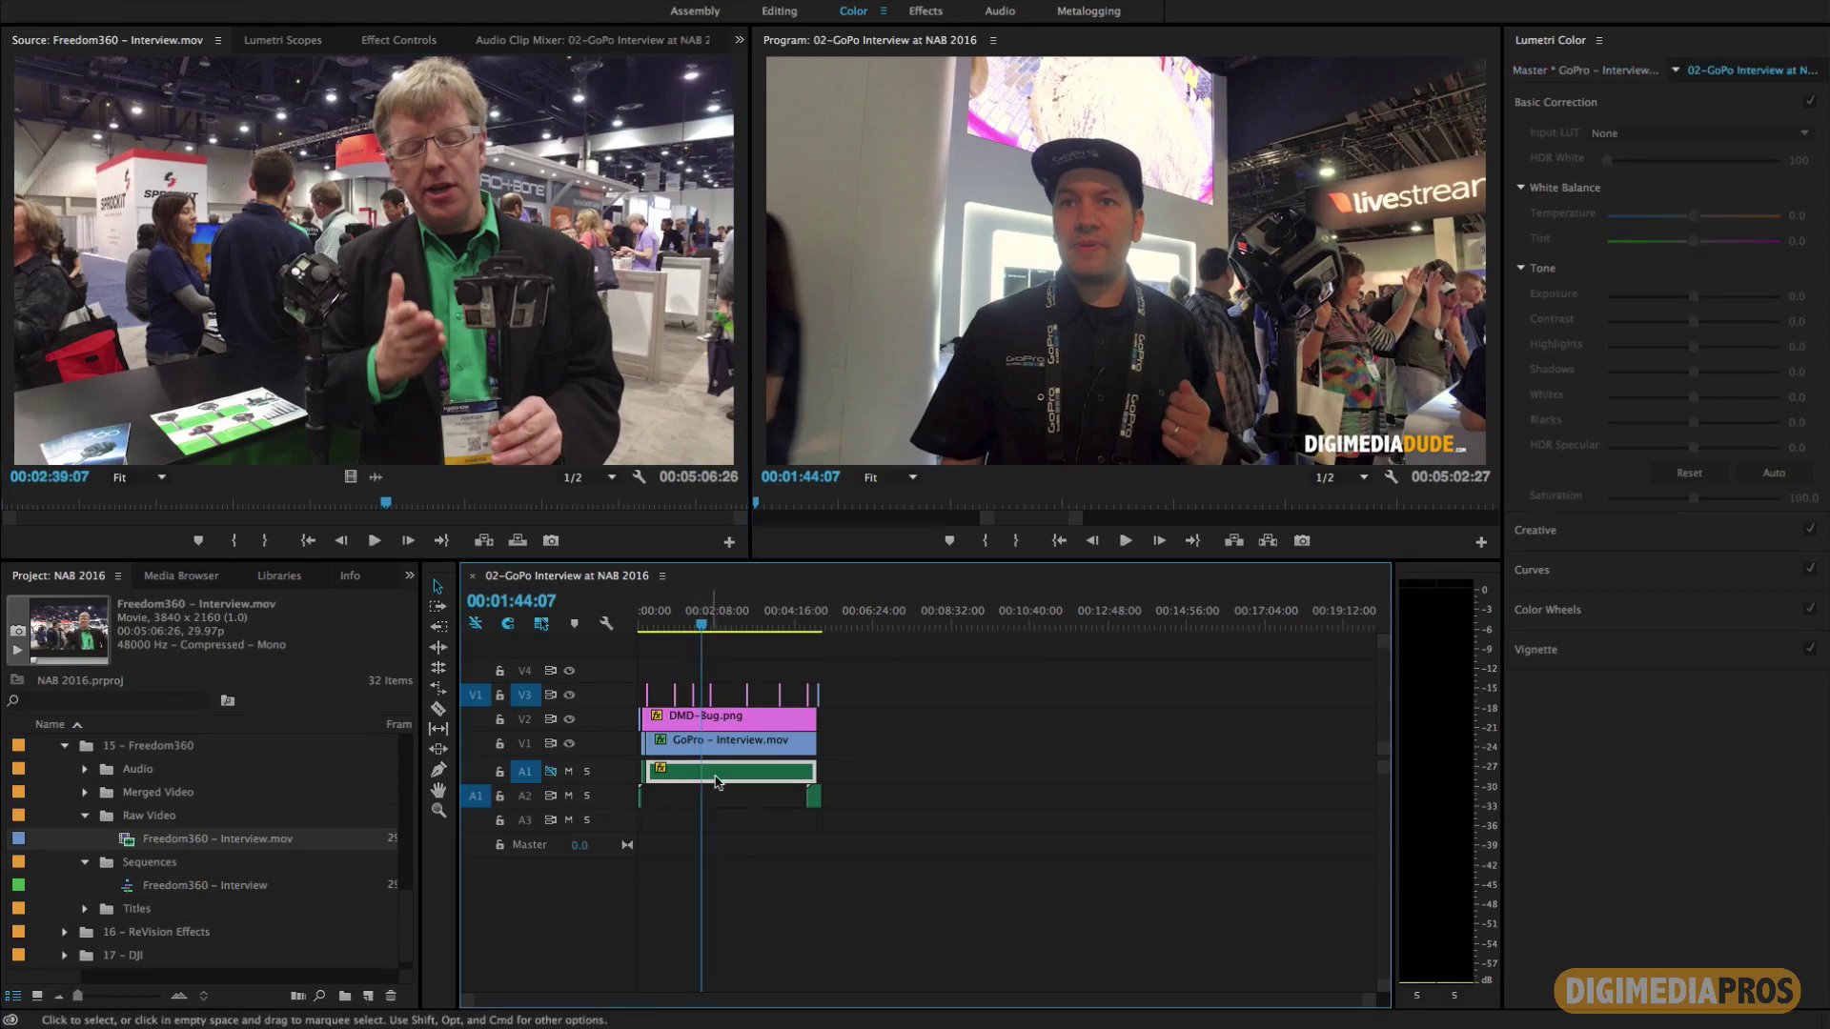
click(481, 545)
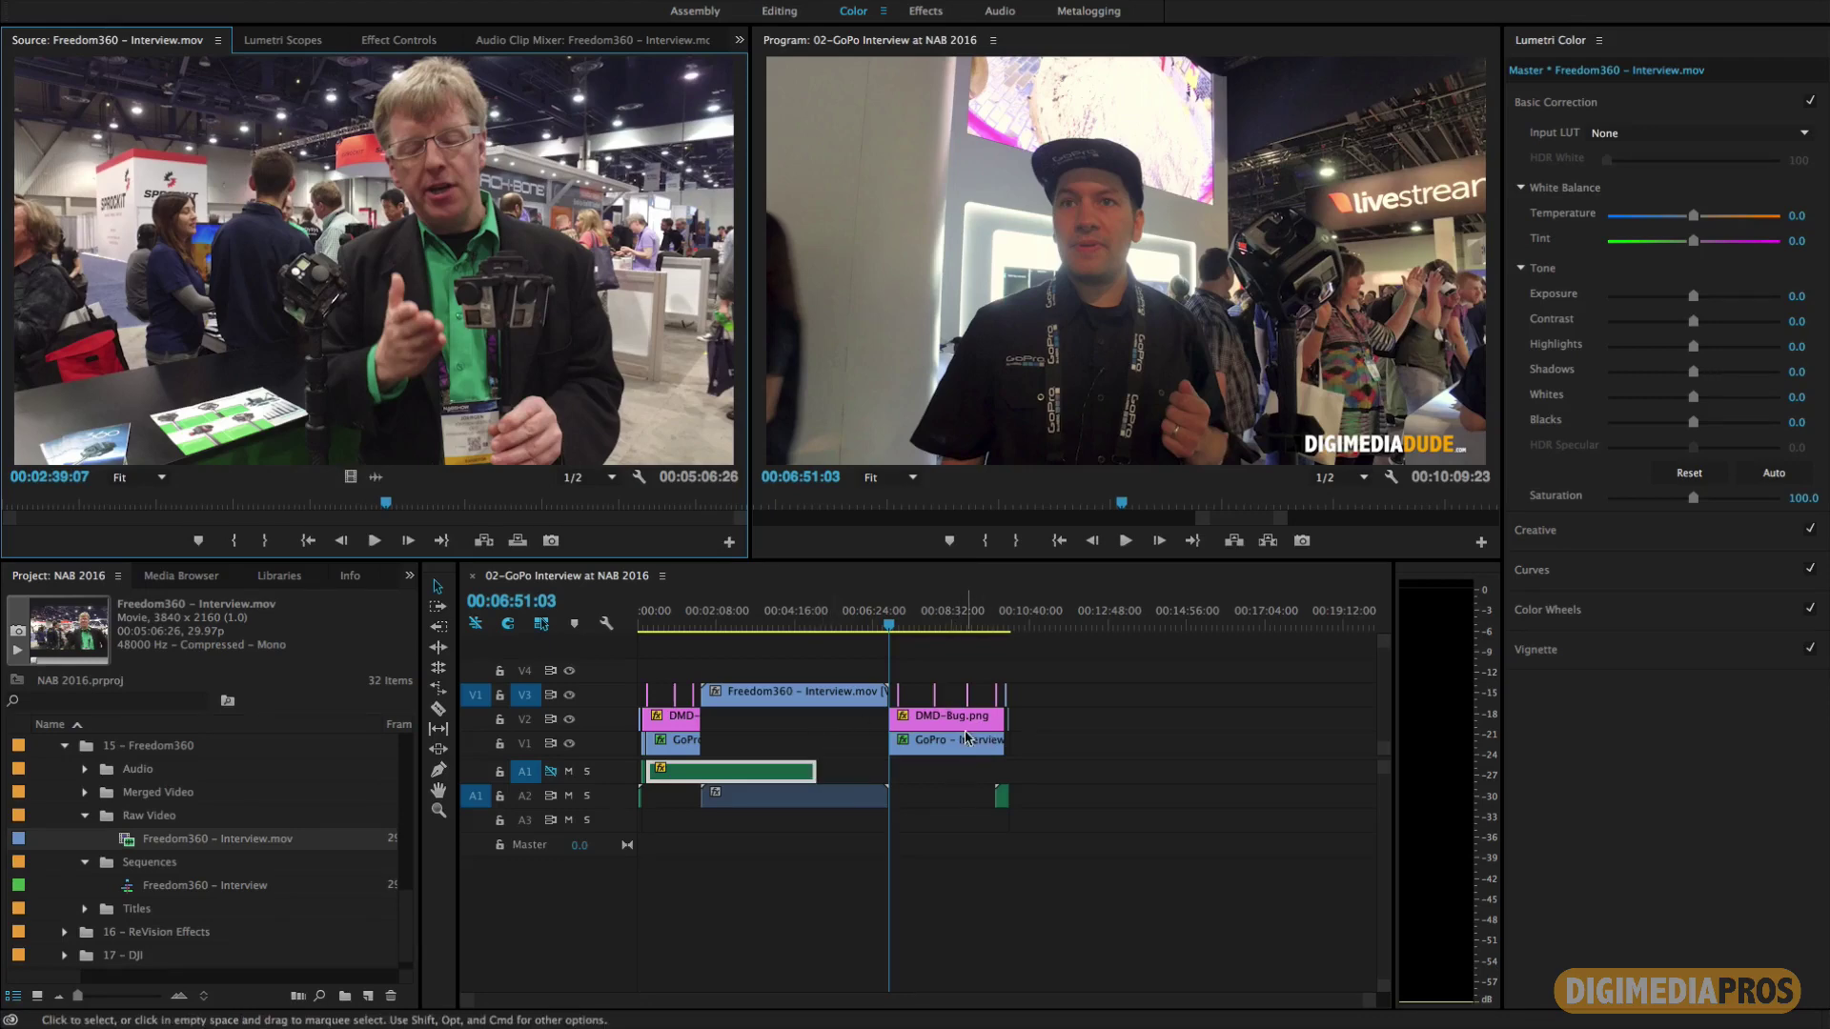
key(super+z)
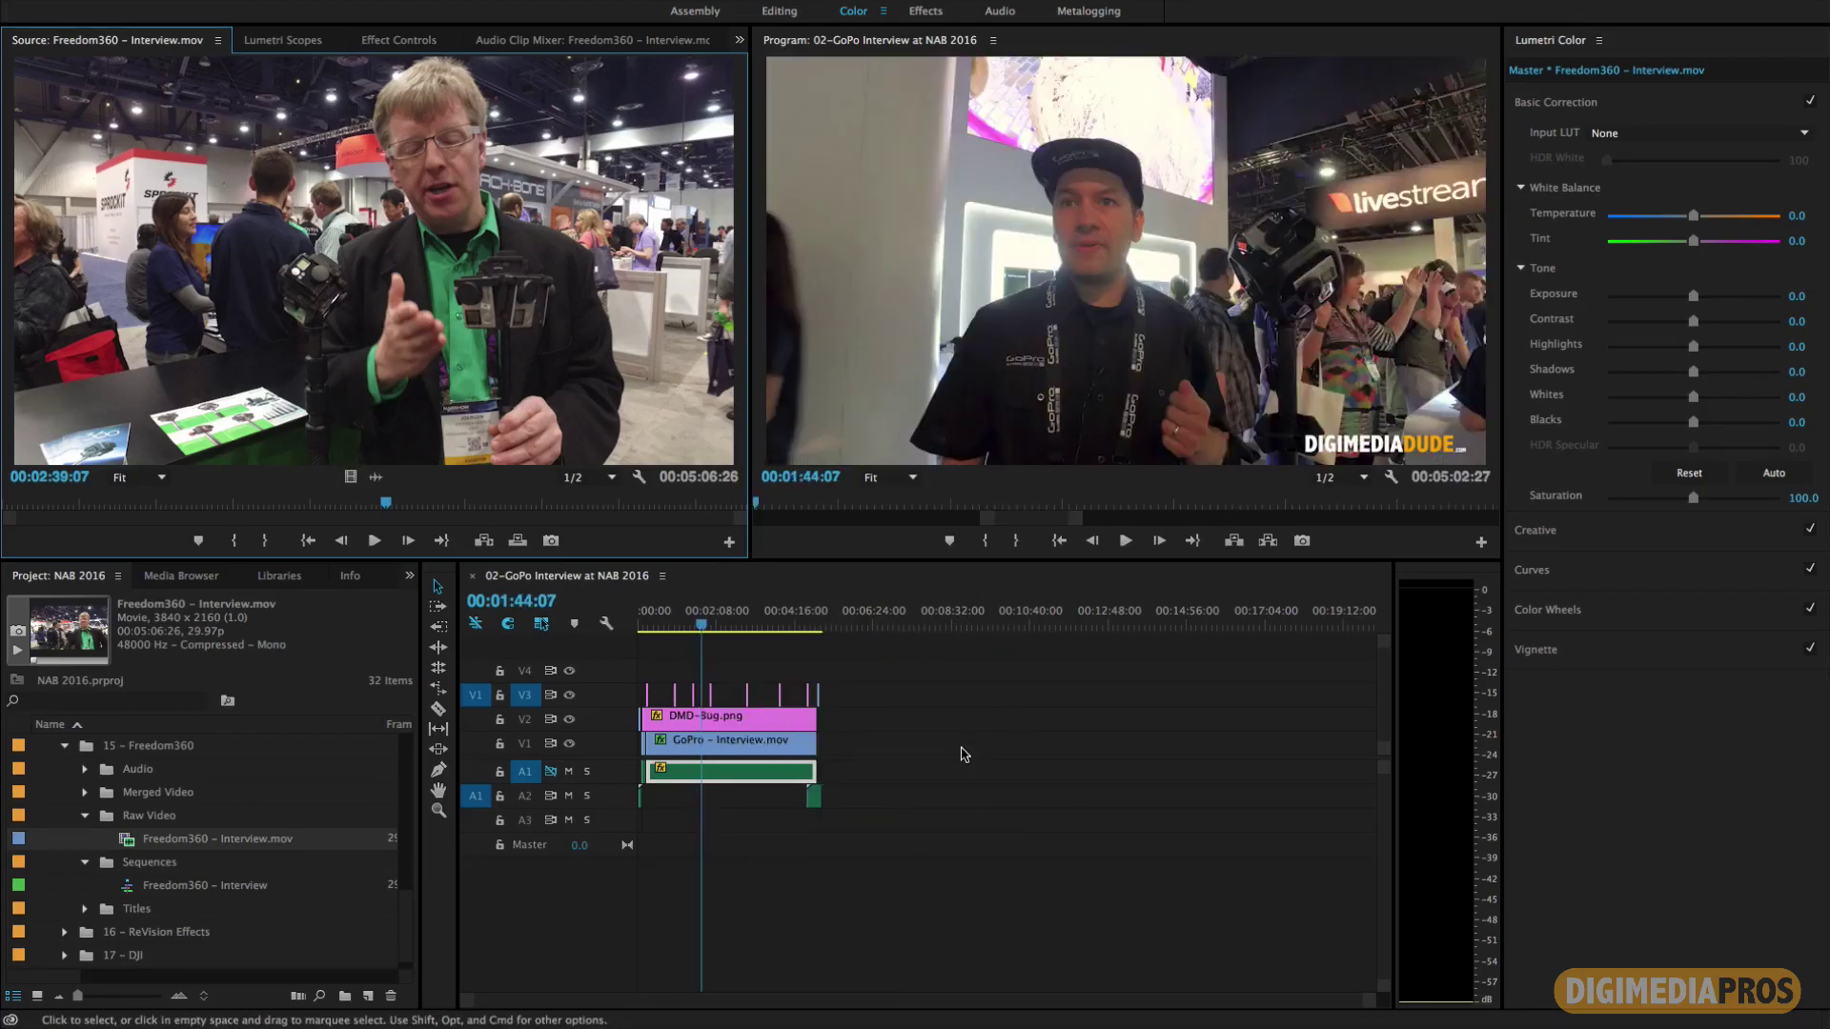
click(556, 780)
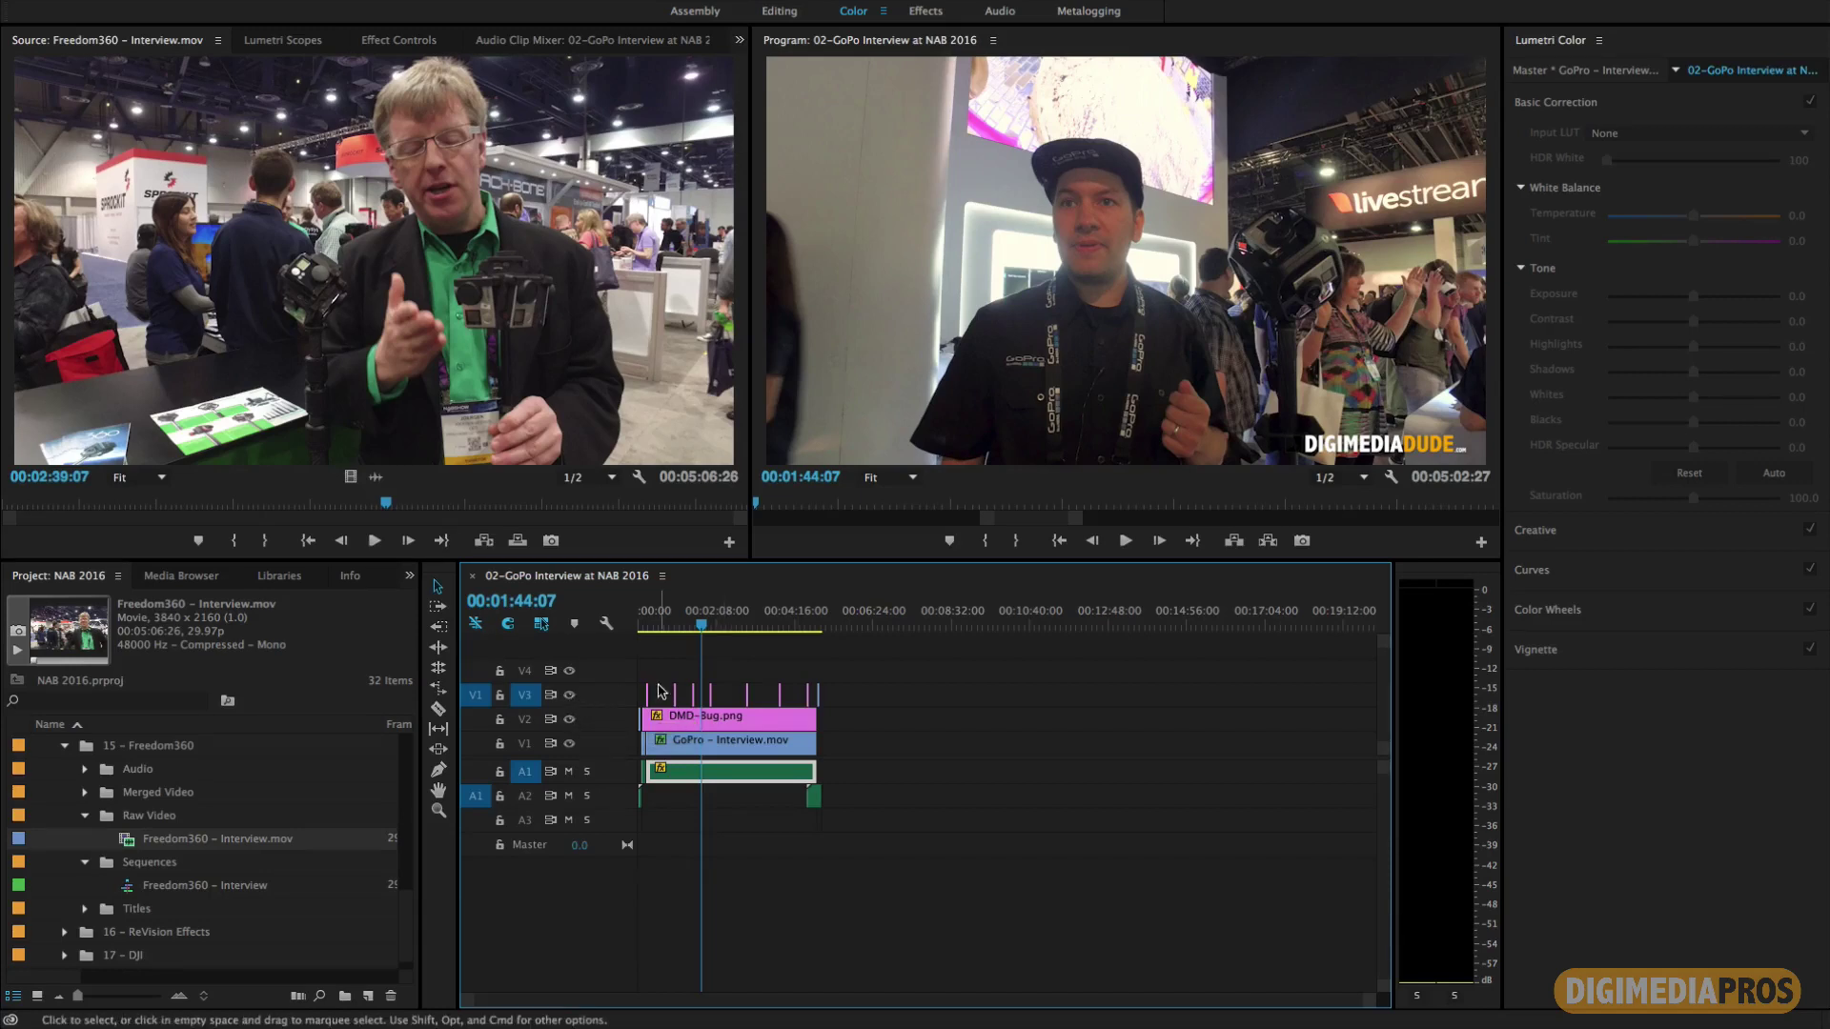
Step: Hide and restore the output of the V2 track, and do the same for the V1 track
click(570, 720)
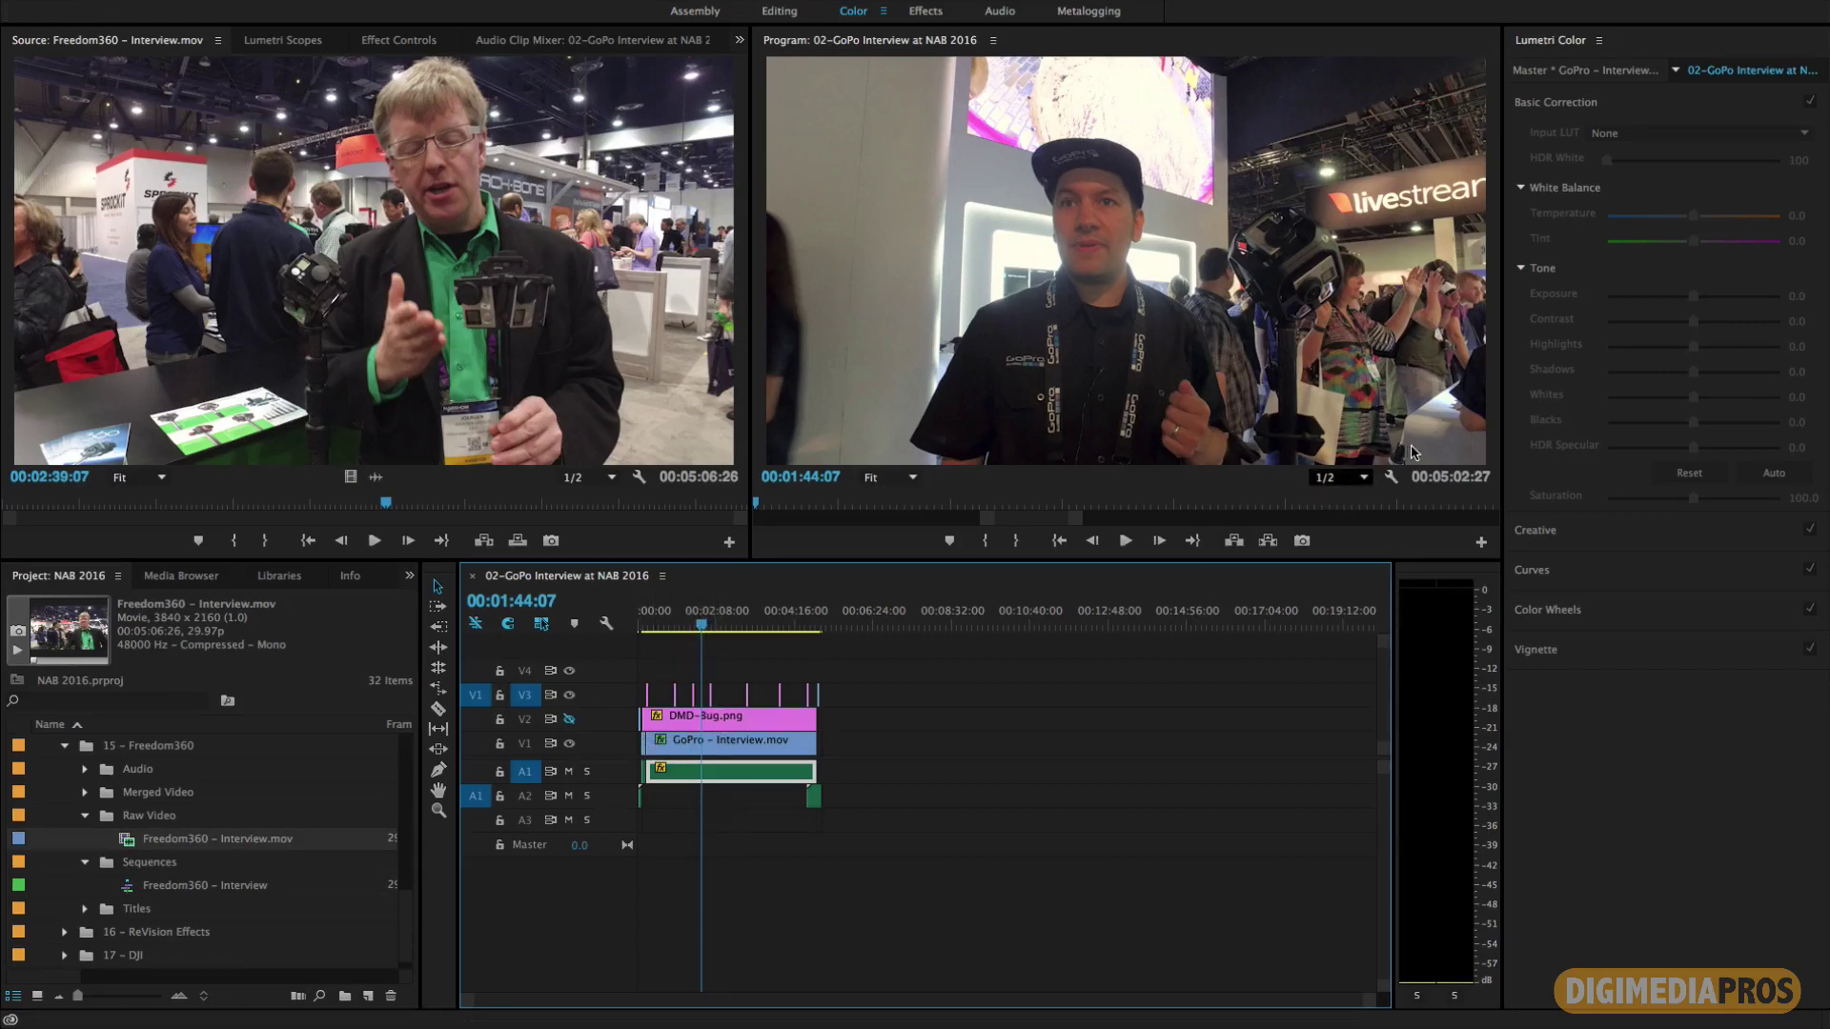
click(570, 720)
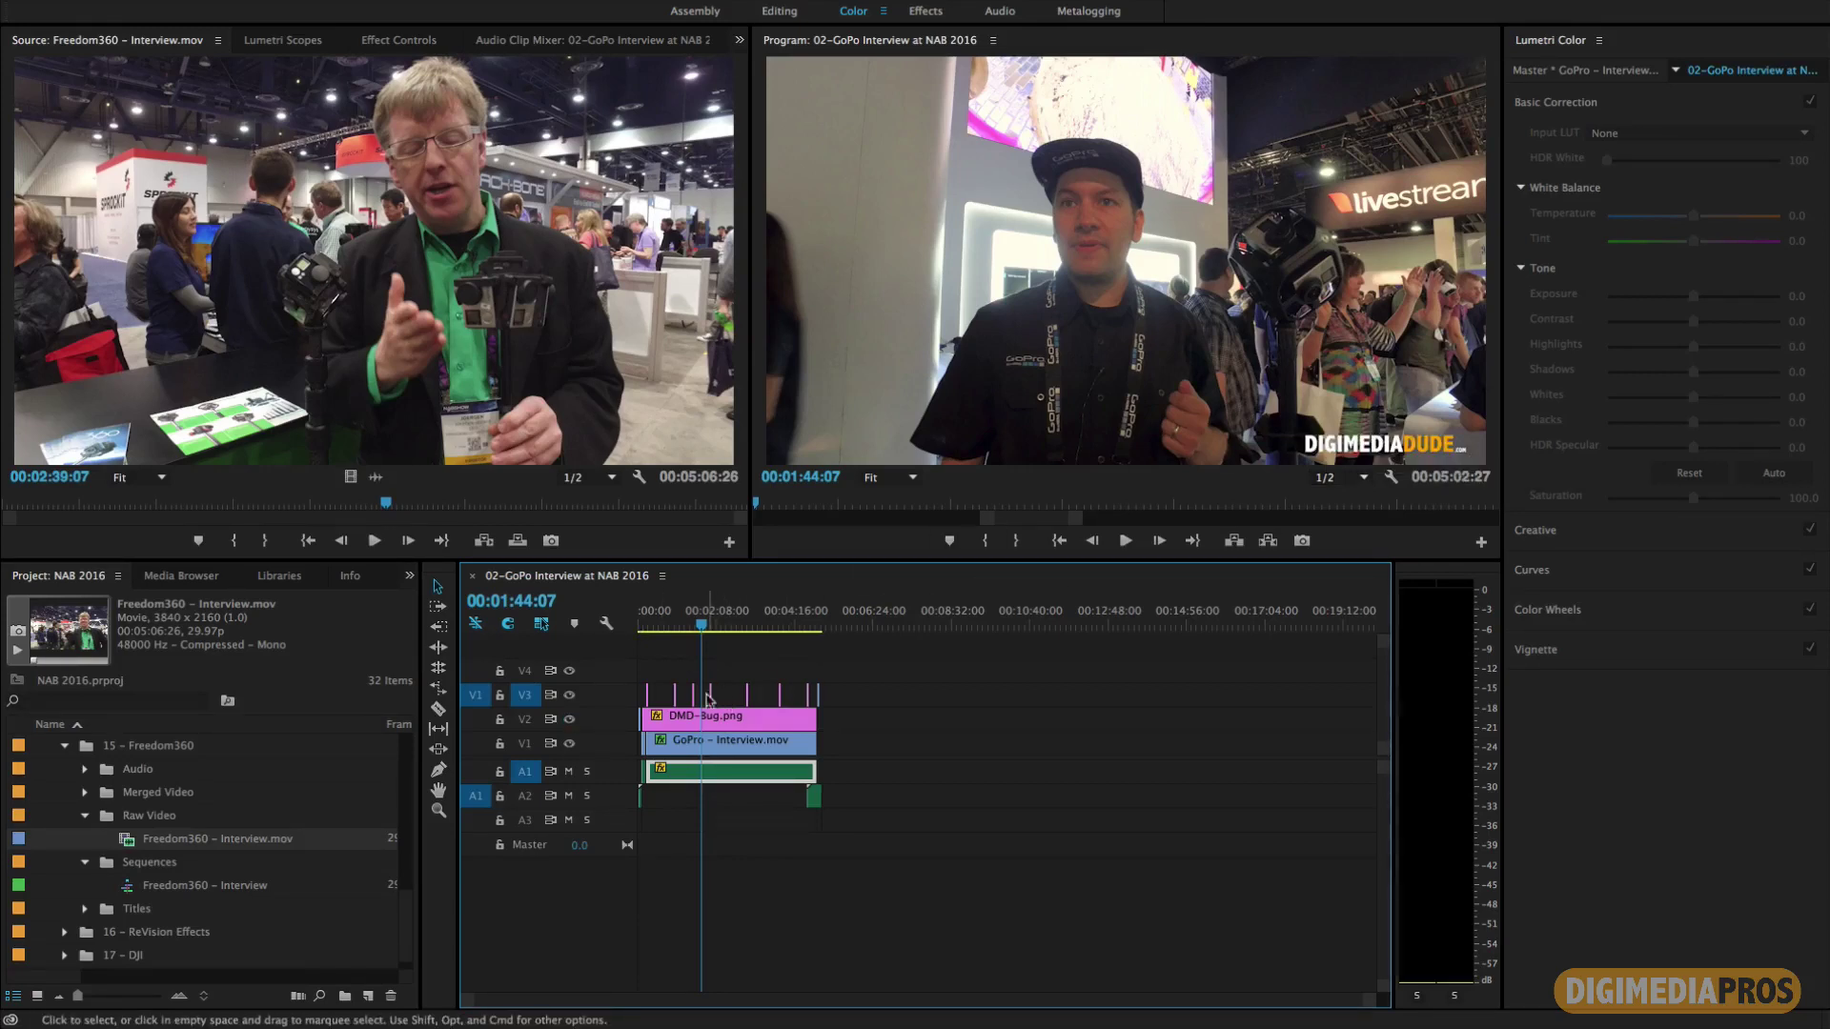
click(569, 745)
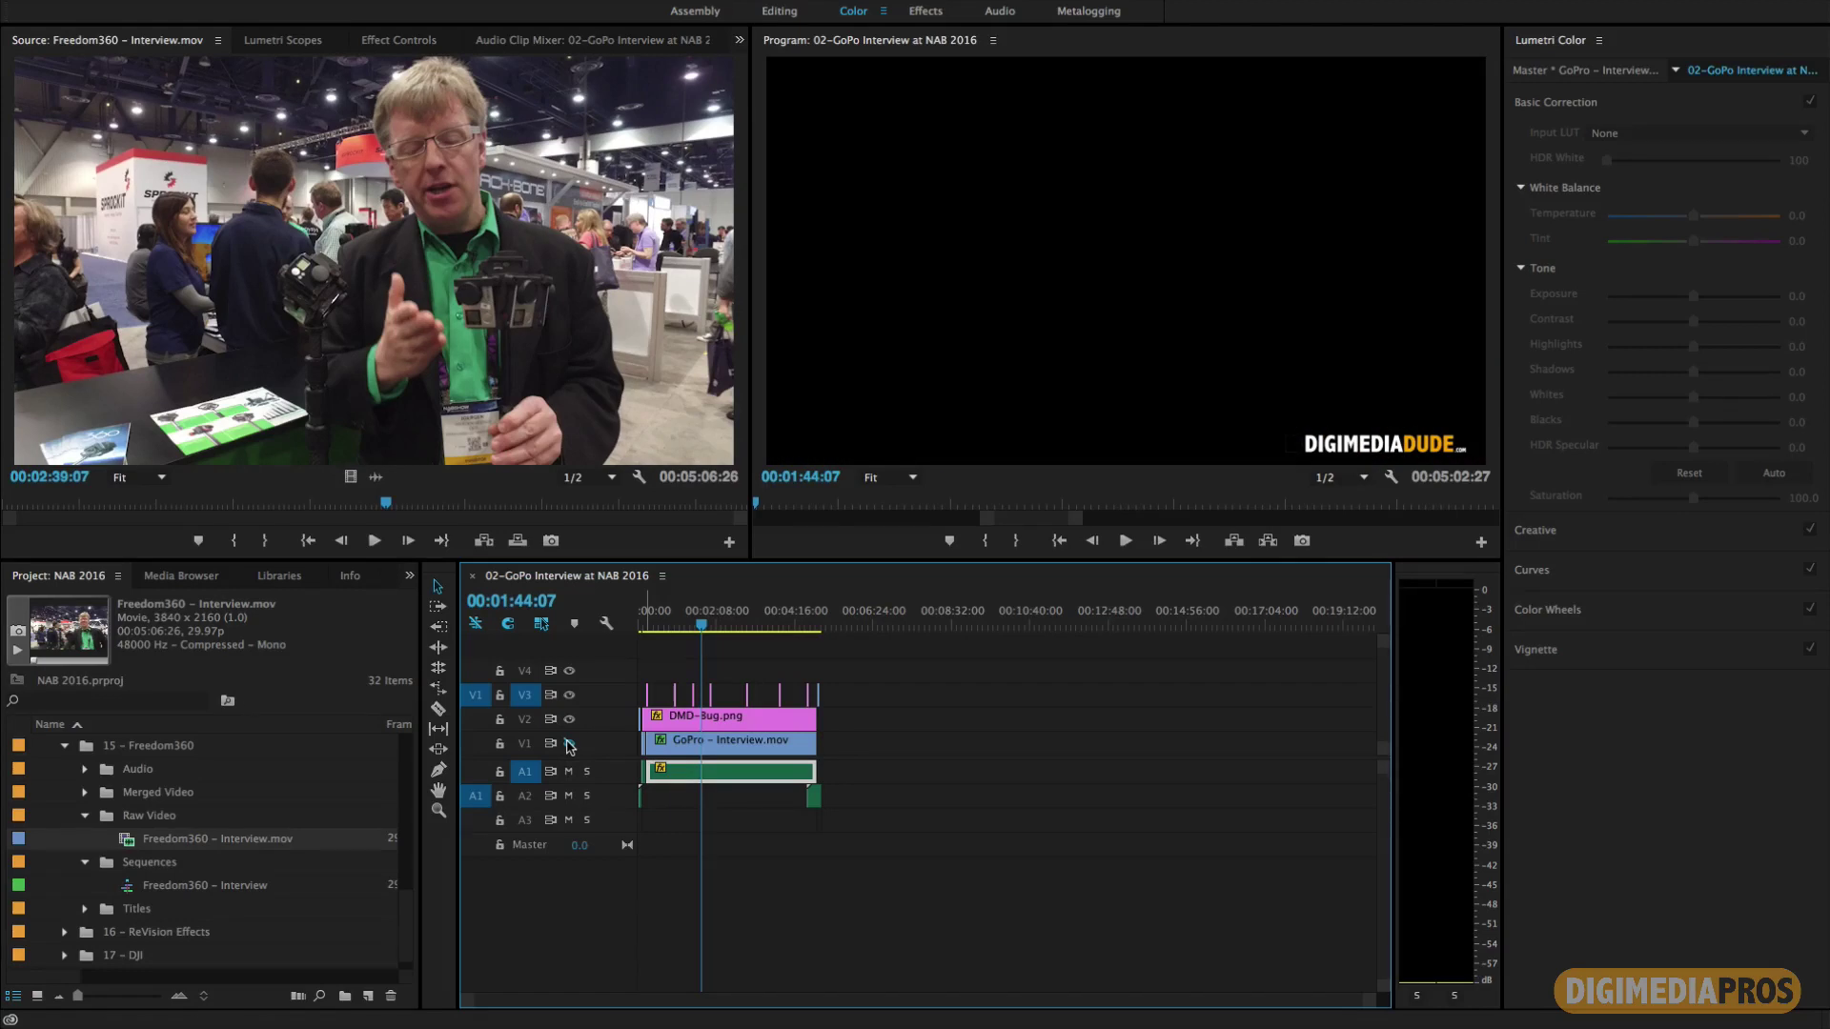
click(570, 744)
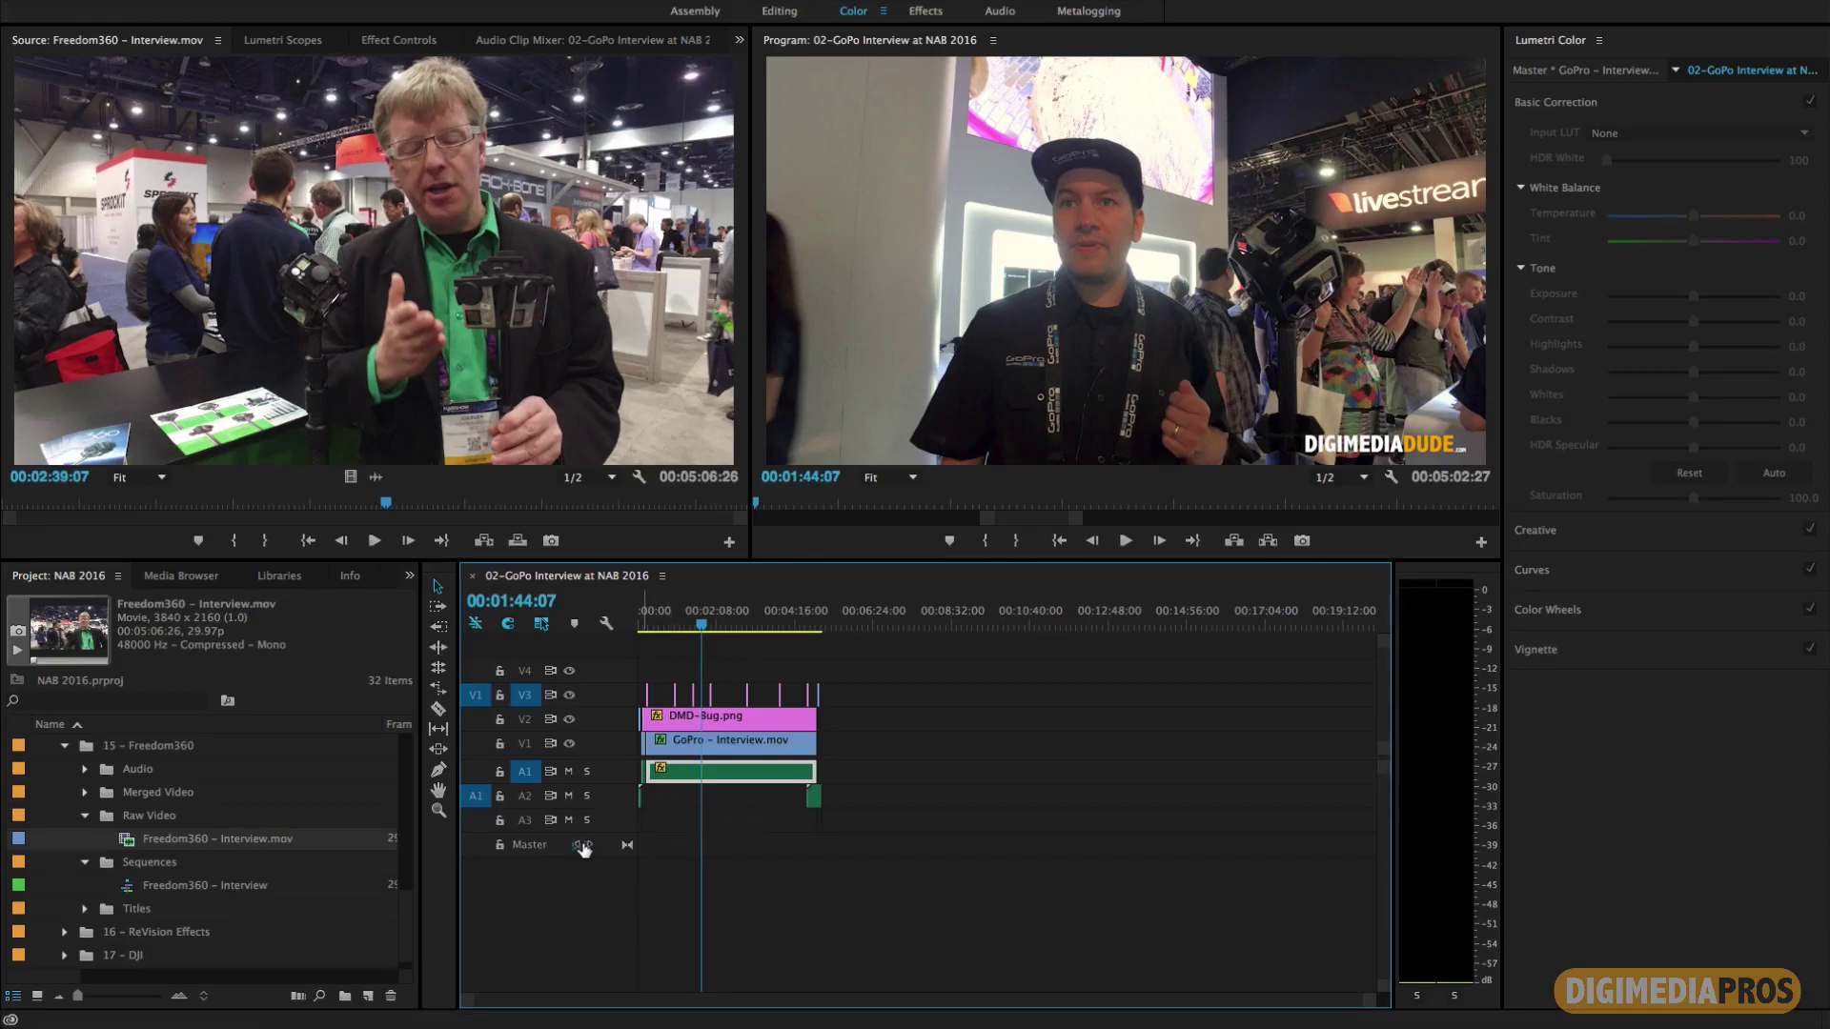
Step: Try adjusting the Master track's volume and reset it to 0
mouse_move(624, 844)
mouse_down()
mouse_move(579, 844)
mouse_move(596, 844)
mouse_up()
drag(583, 850, 588, 855)
click(583, 845)
text(0)
key(Return)
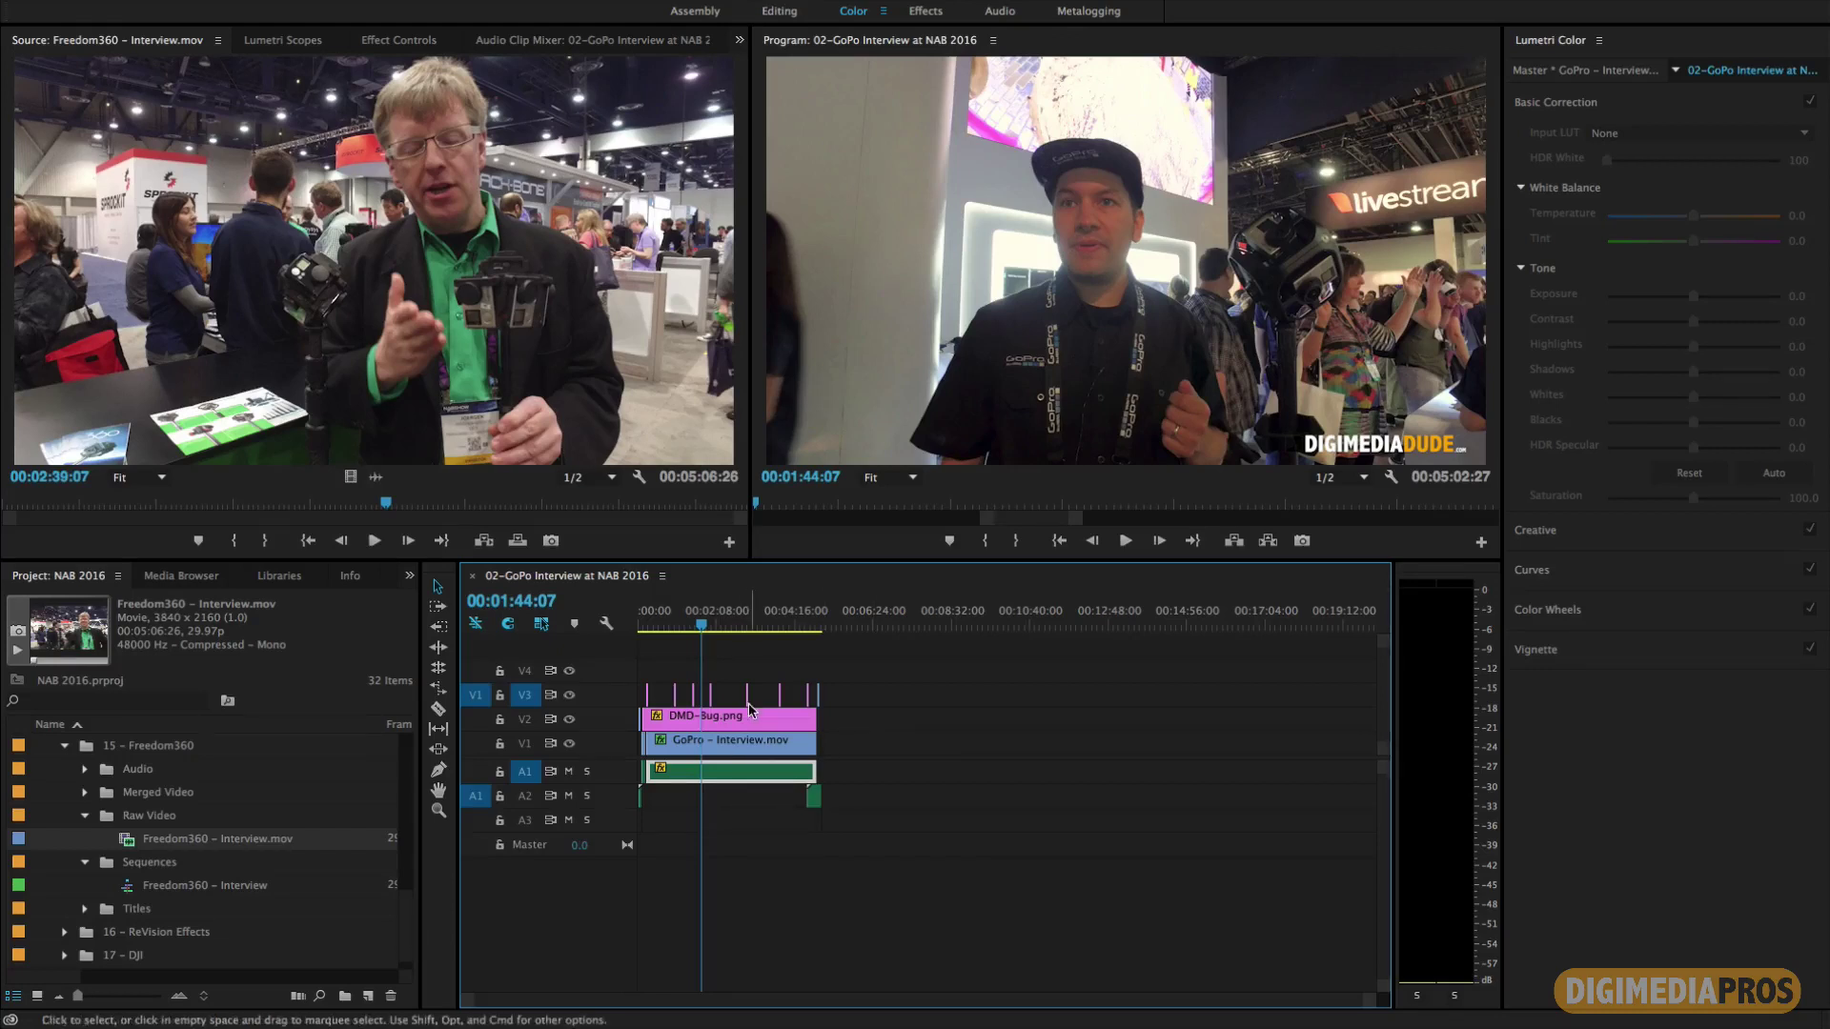
Step: Play the sequence from 00:03:33:17 and mark an In point at 00:03:34:29 and an Out point at 00:03:38:15
drag(703, 629, 869, 629)
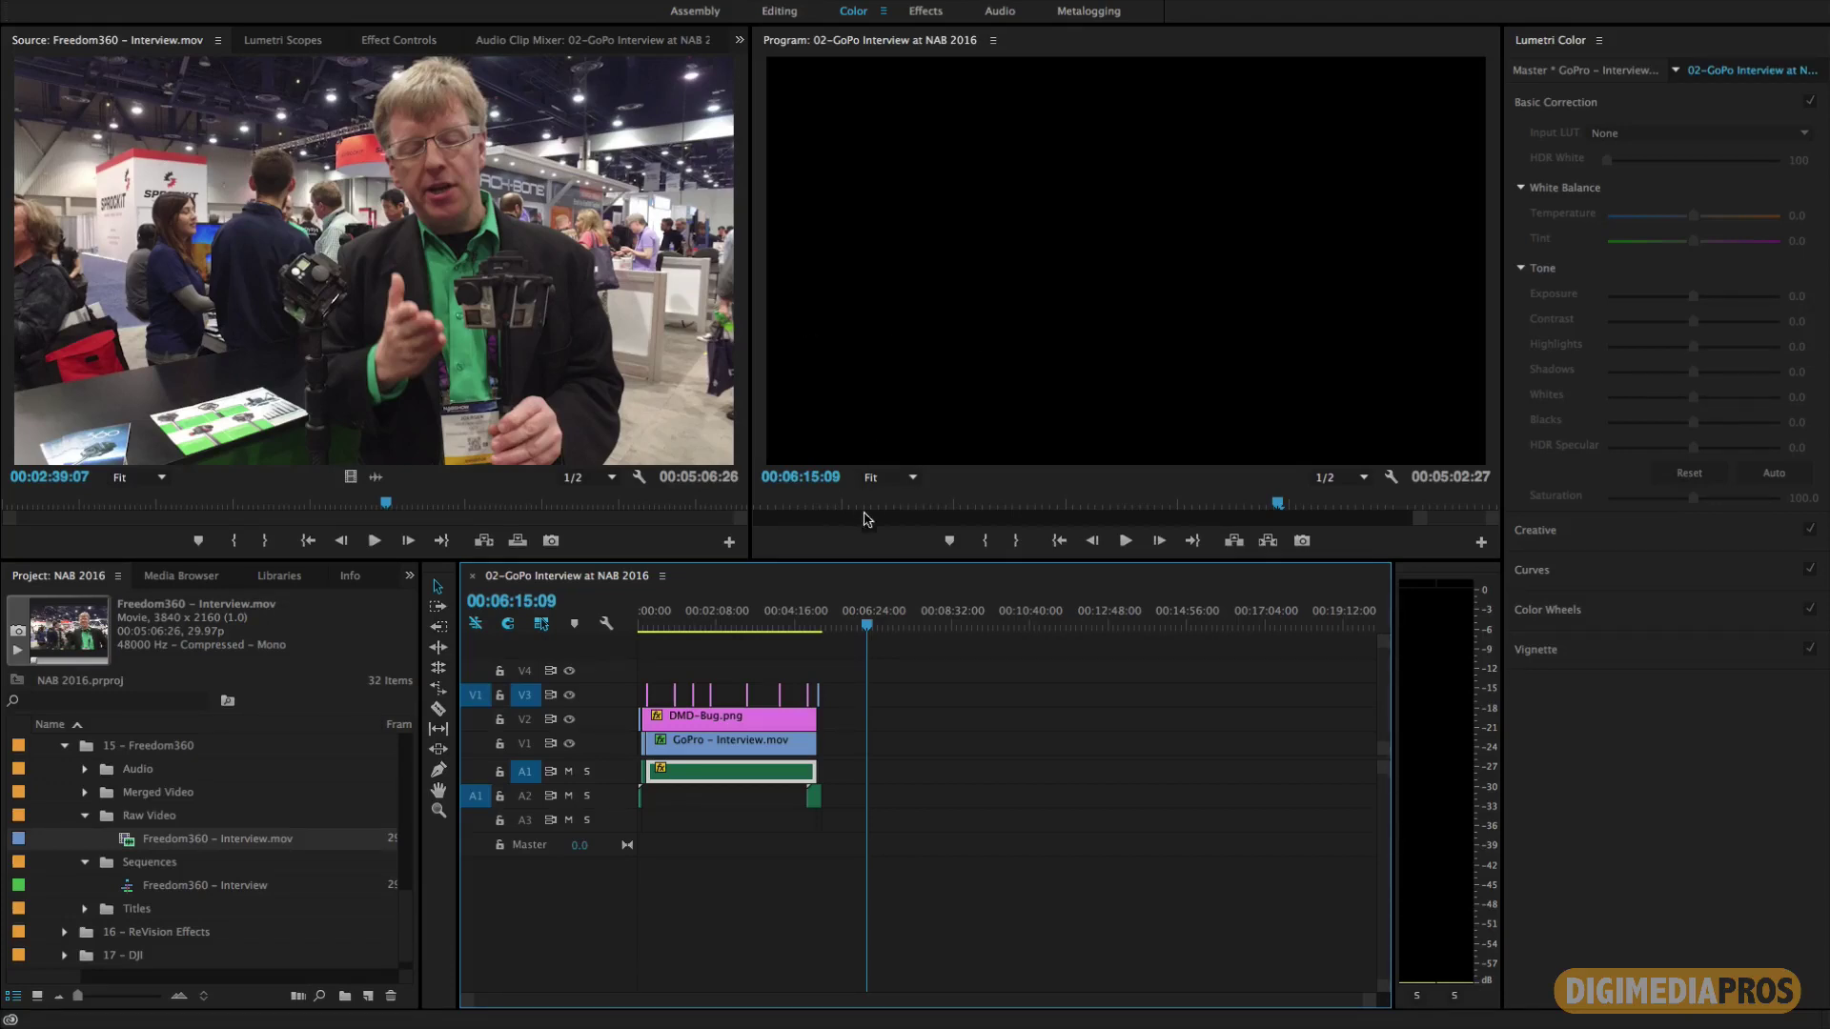
click(768, 621)
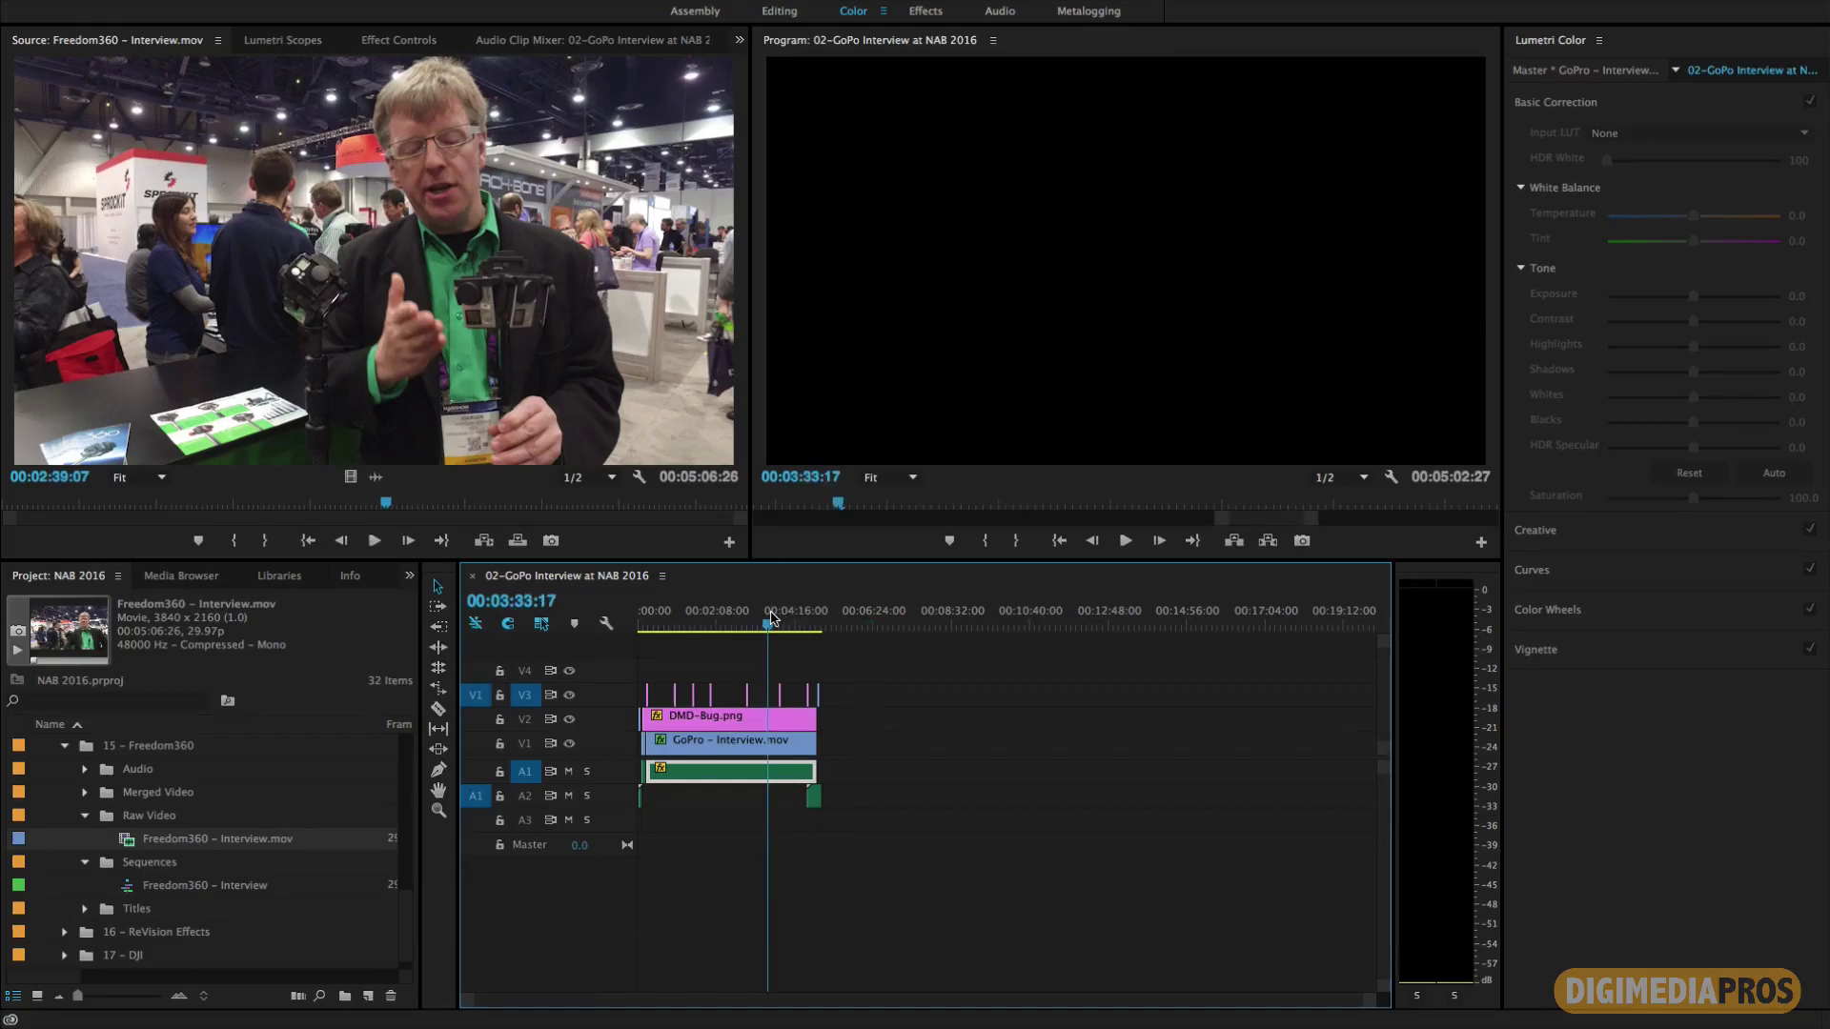
key(=)
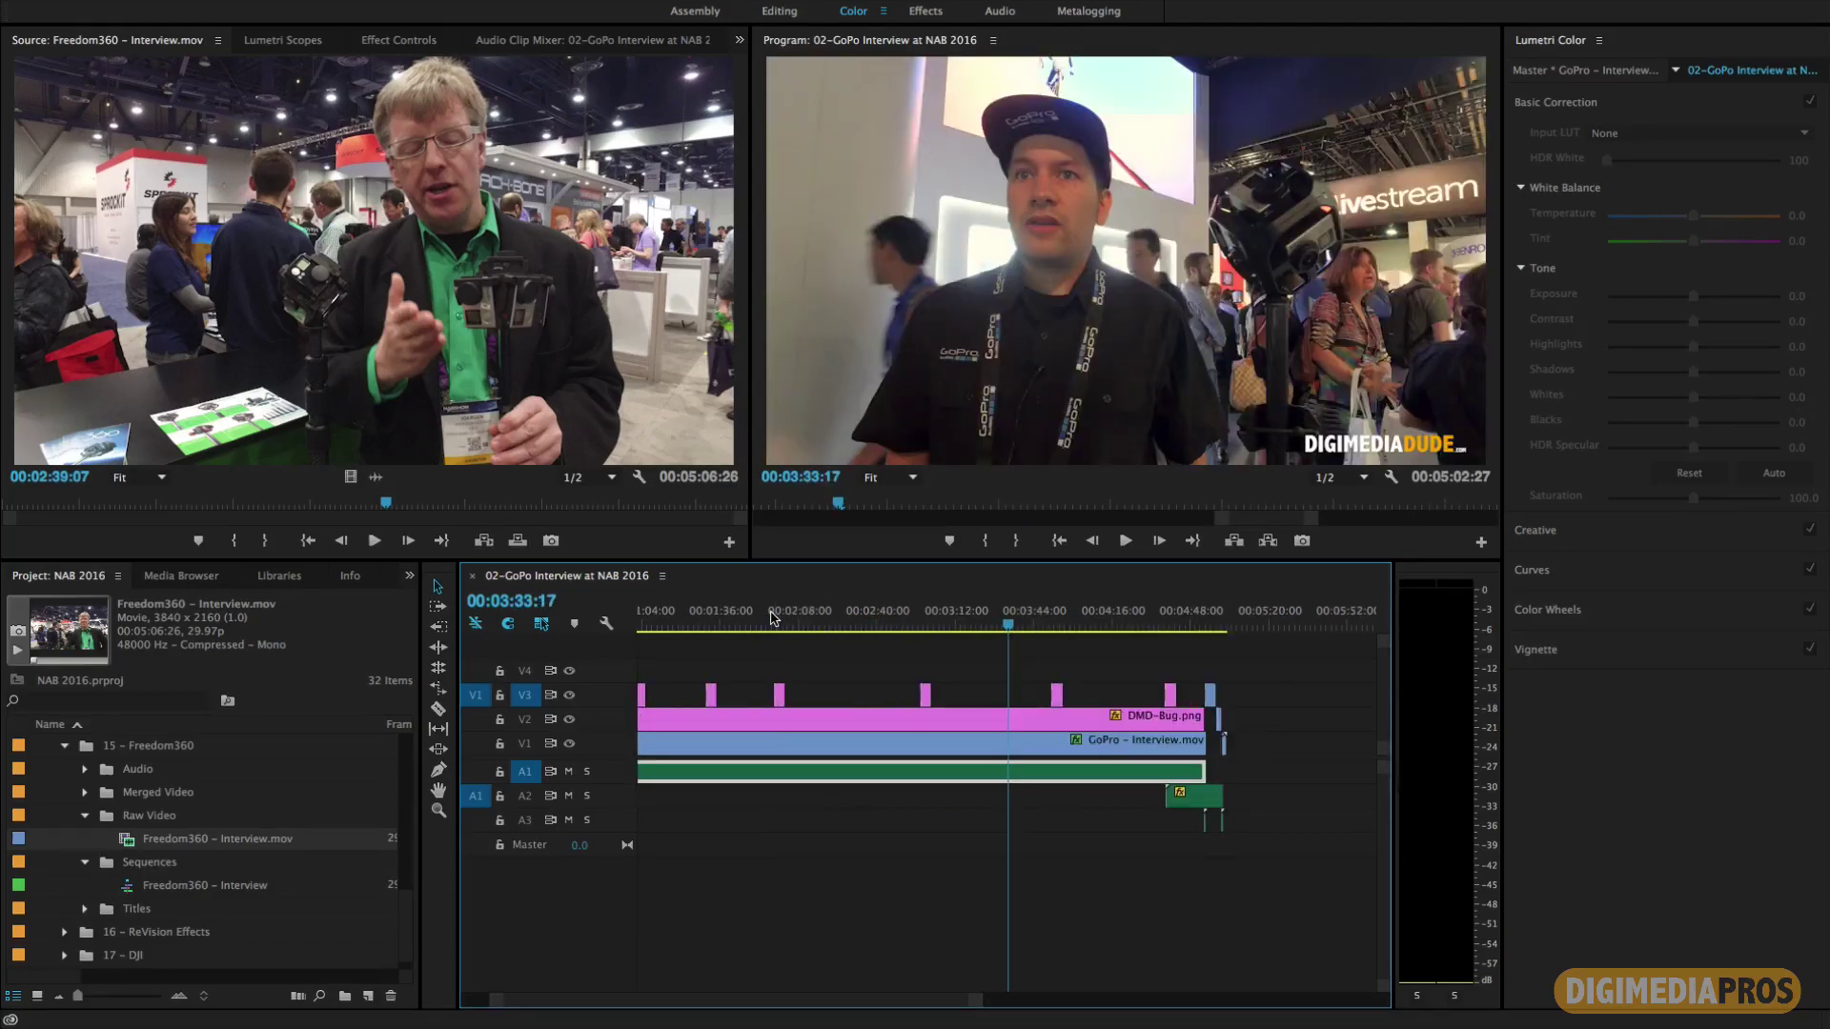
key(=)
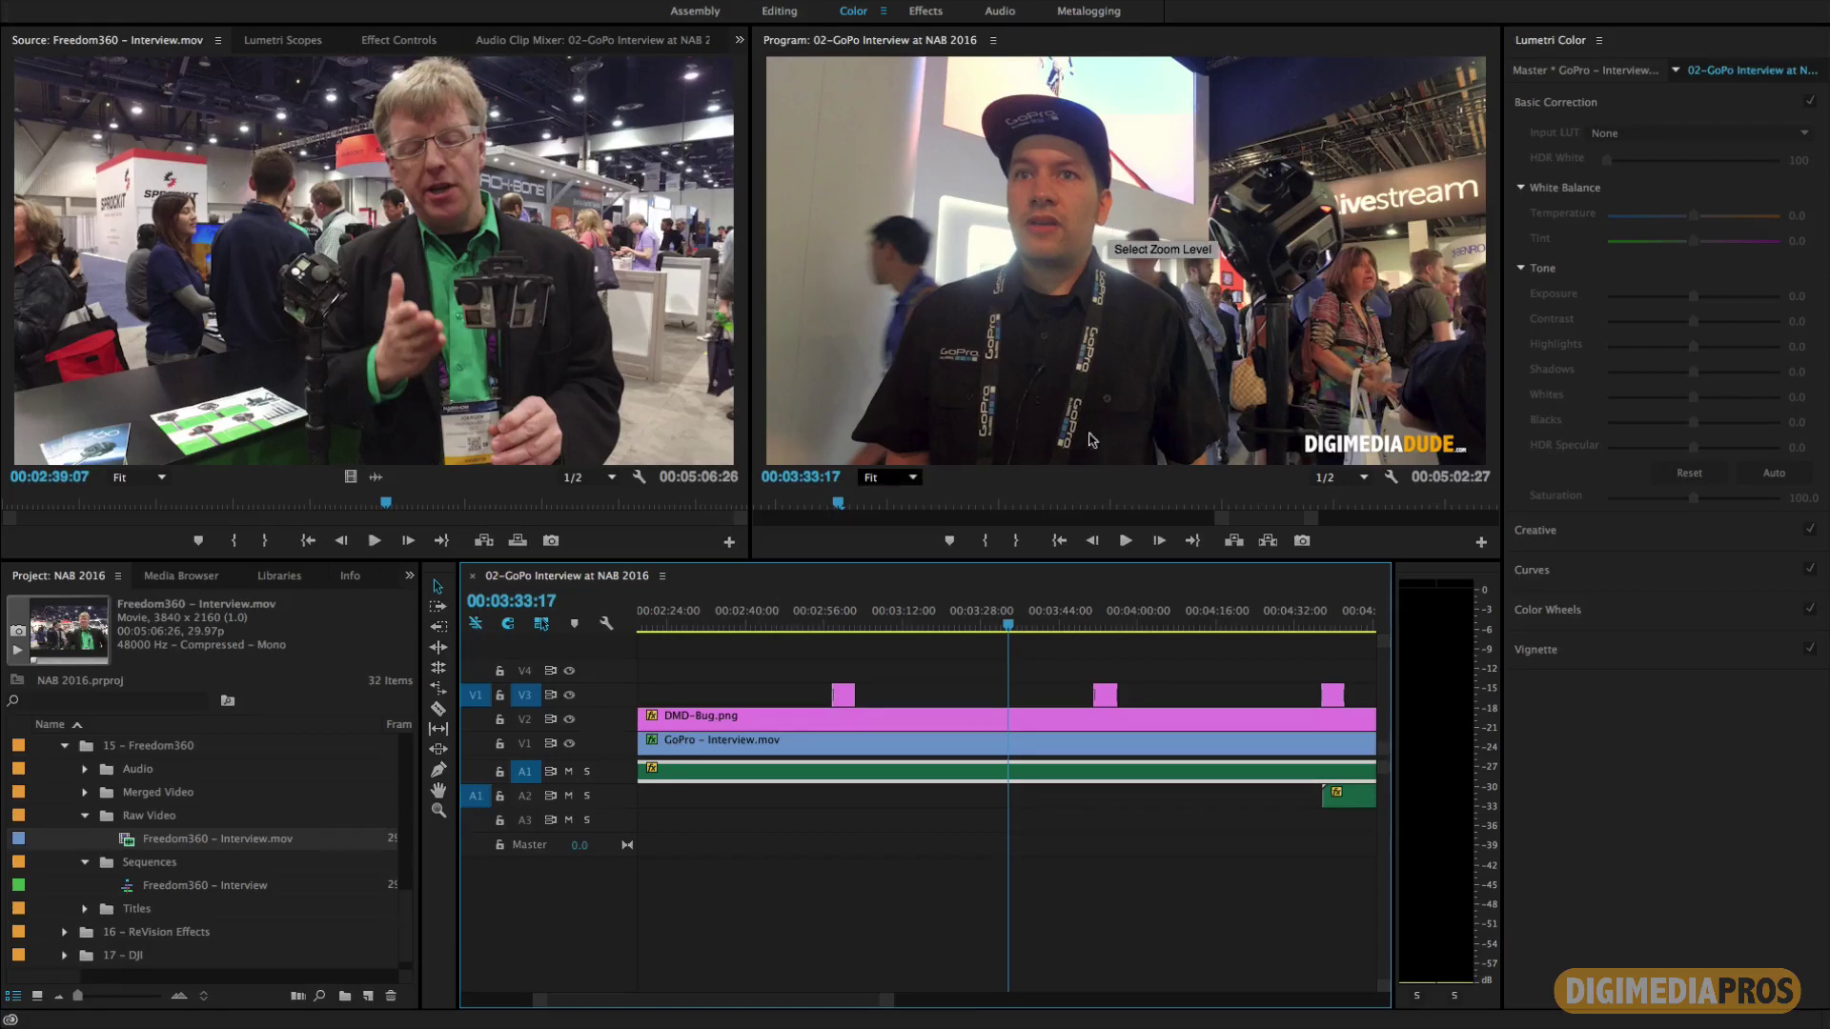
click(957, 520)
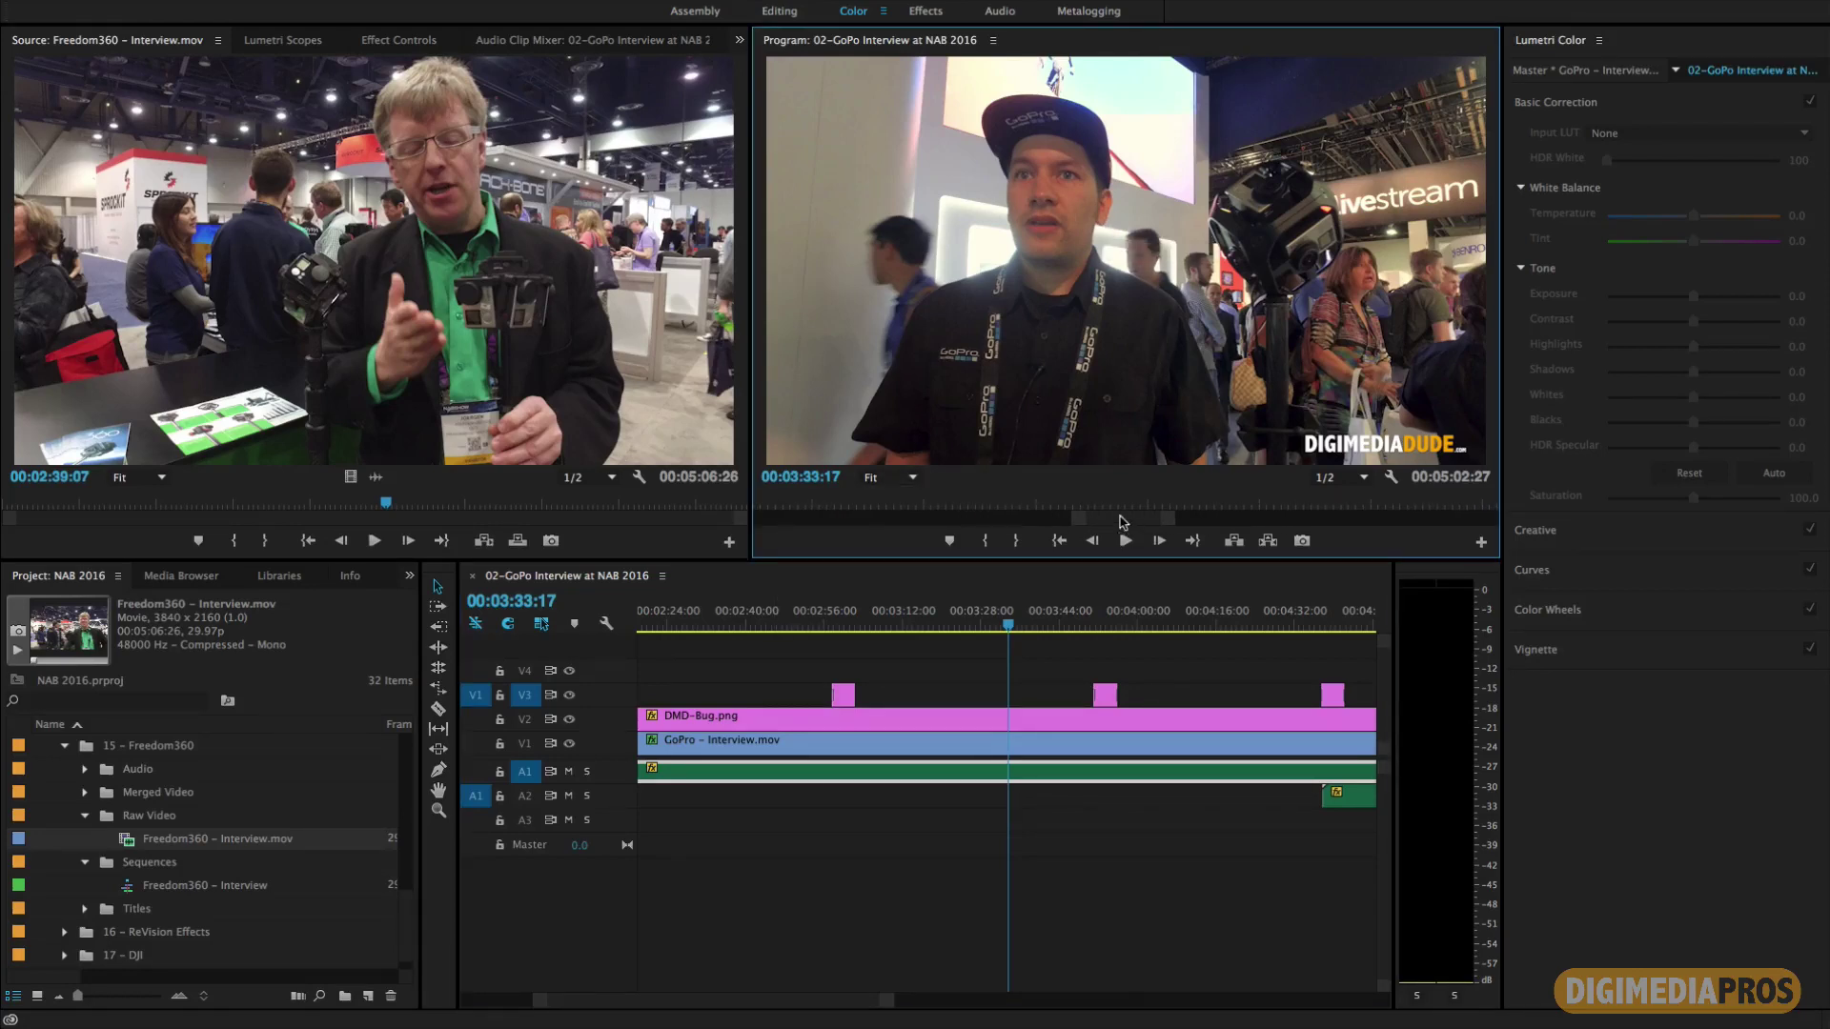
drag(1129, 523, 1075, 524)
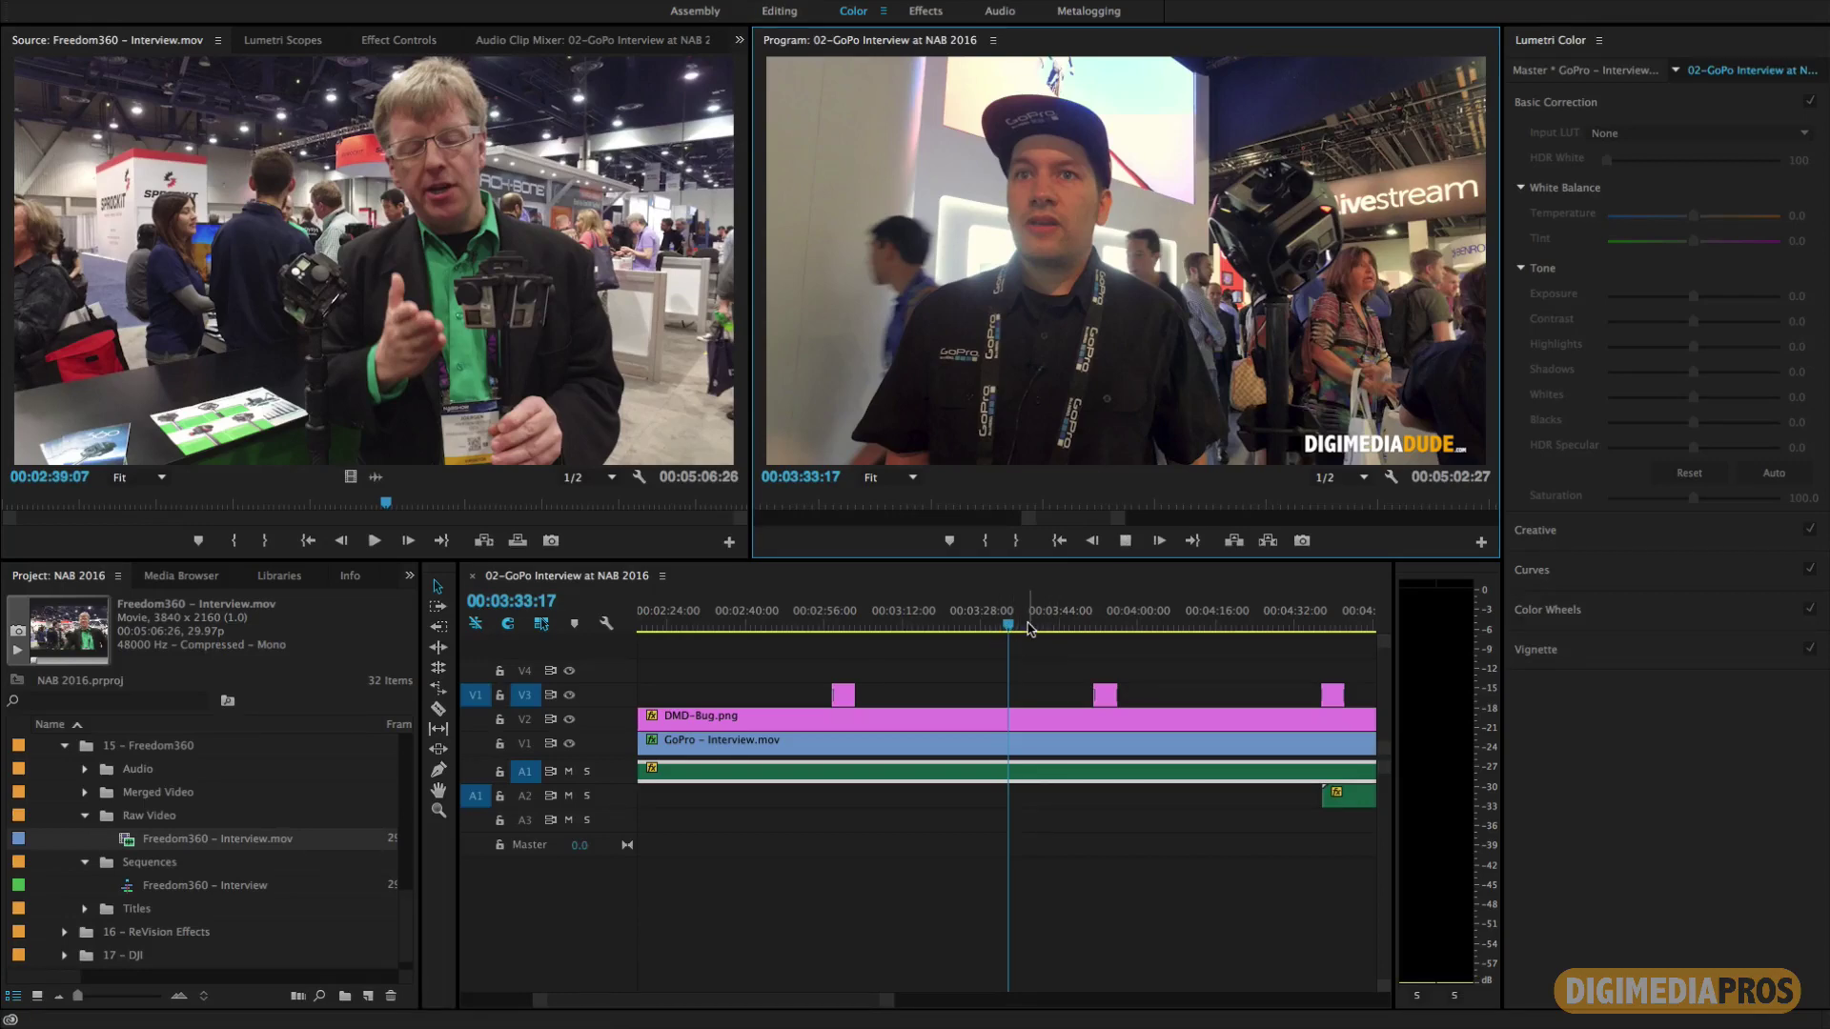
key(space)
key(space)
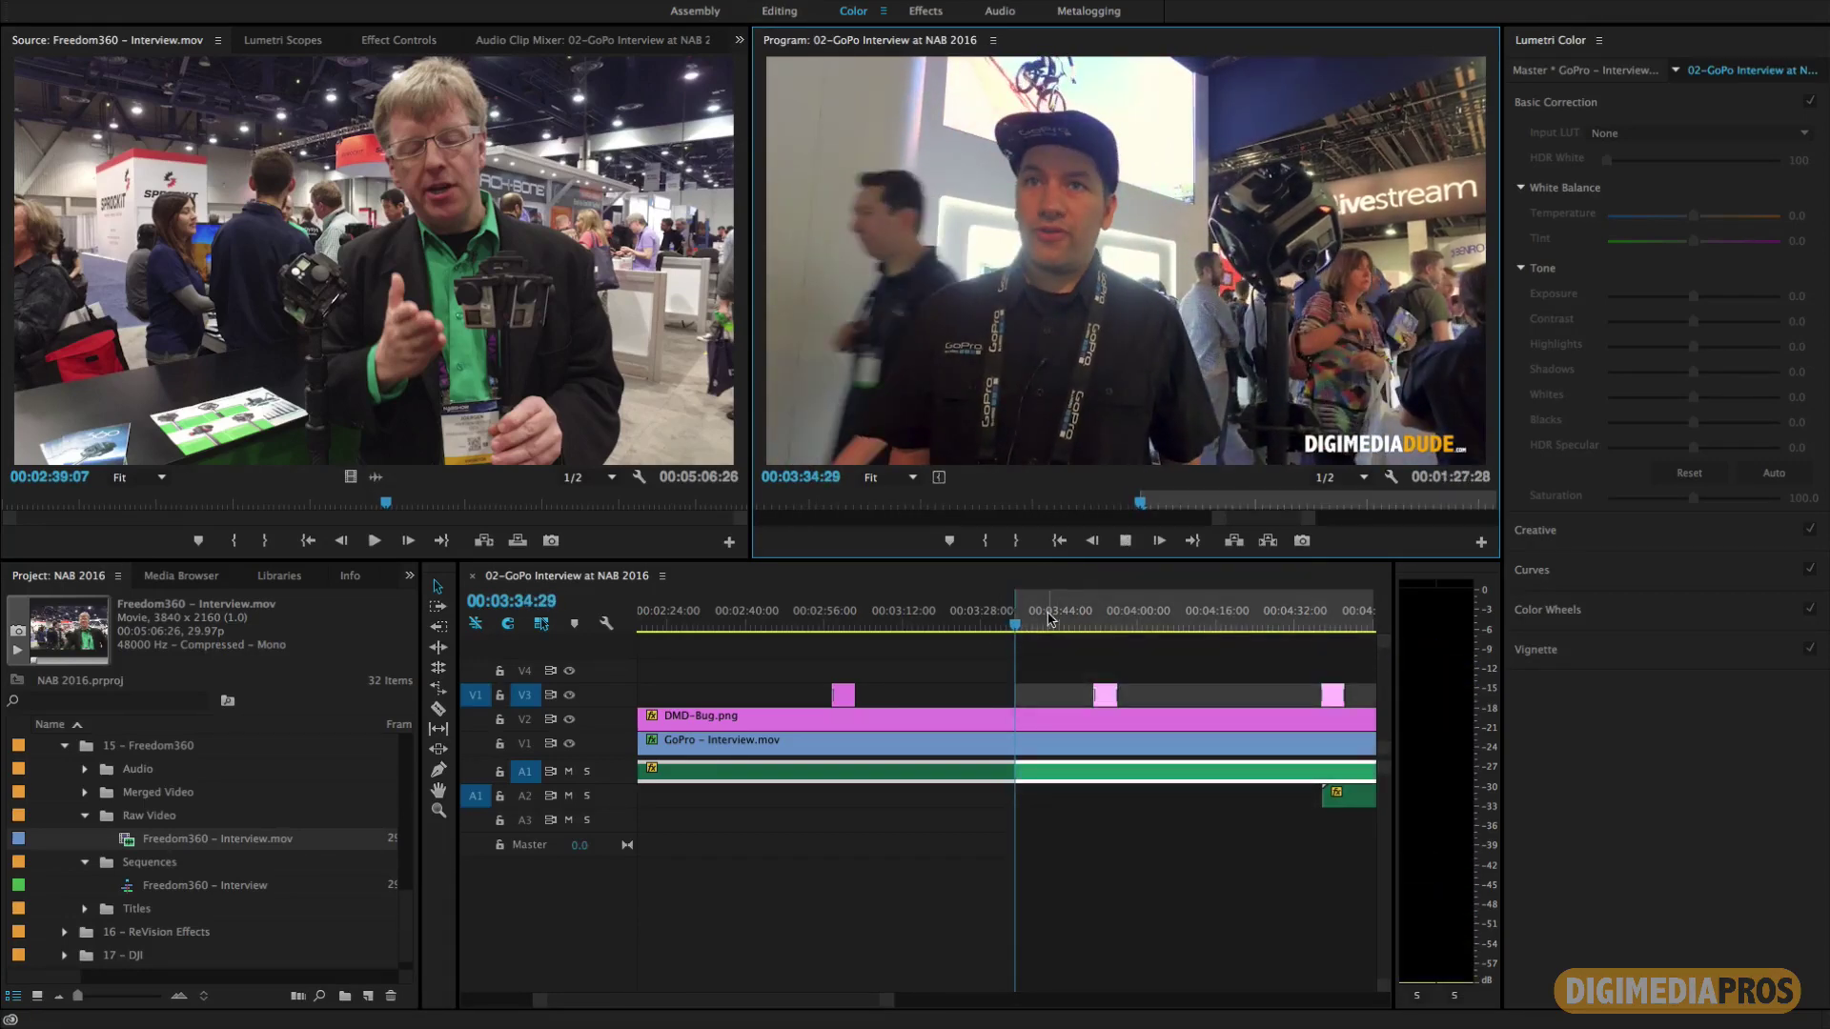
key(space)
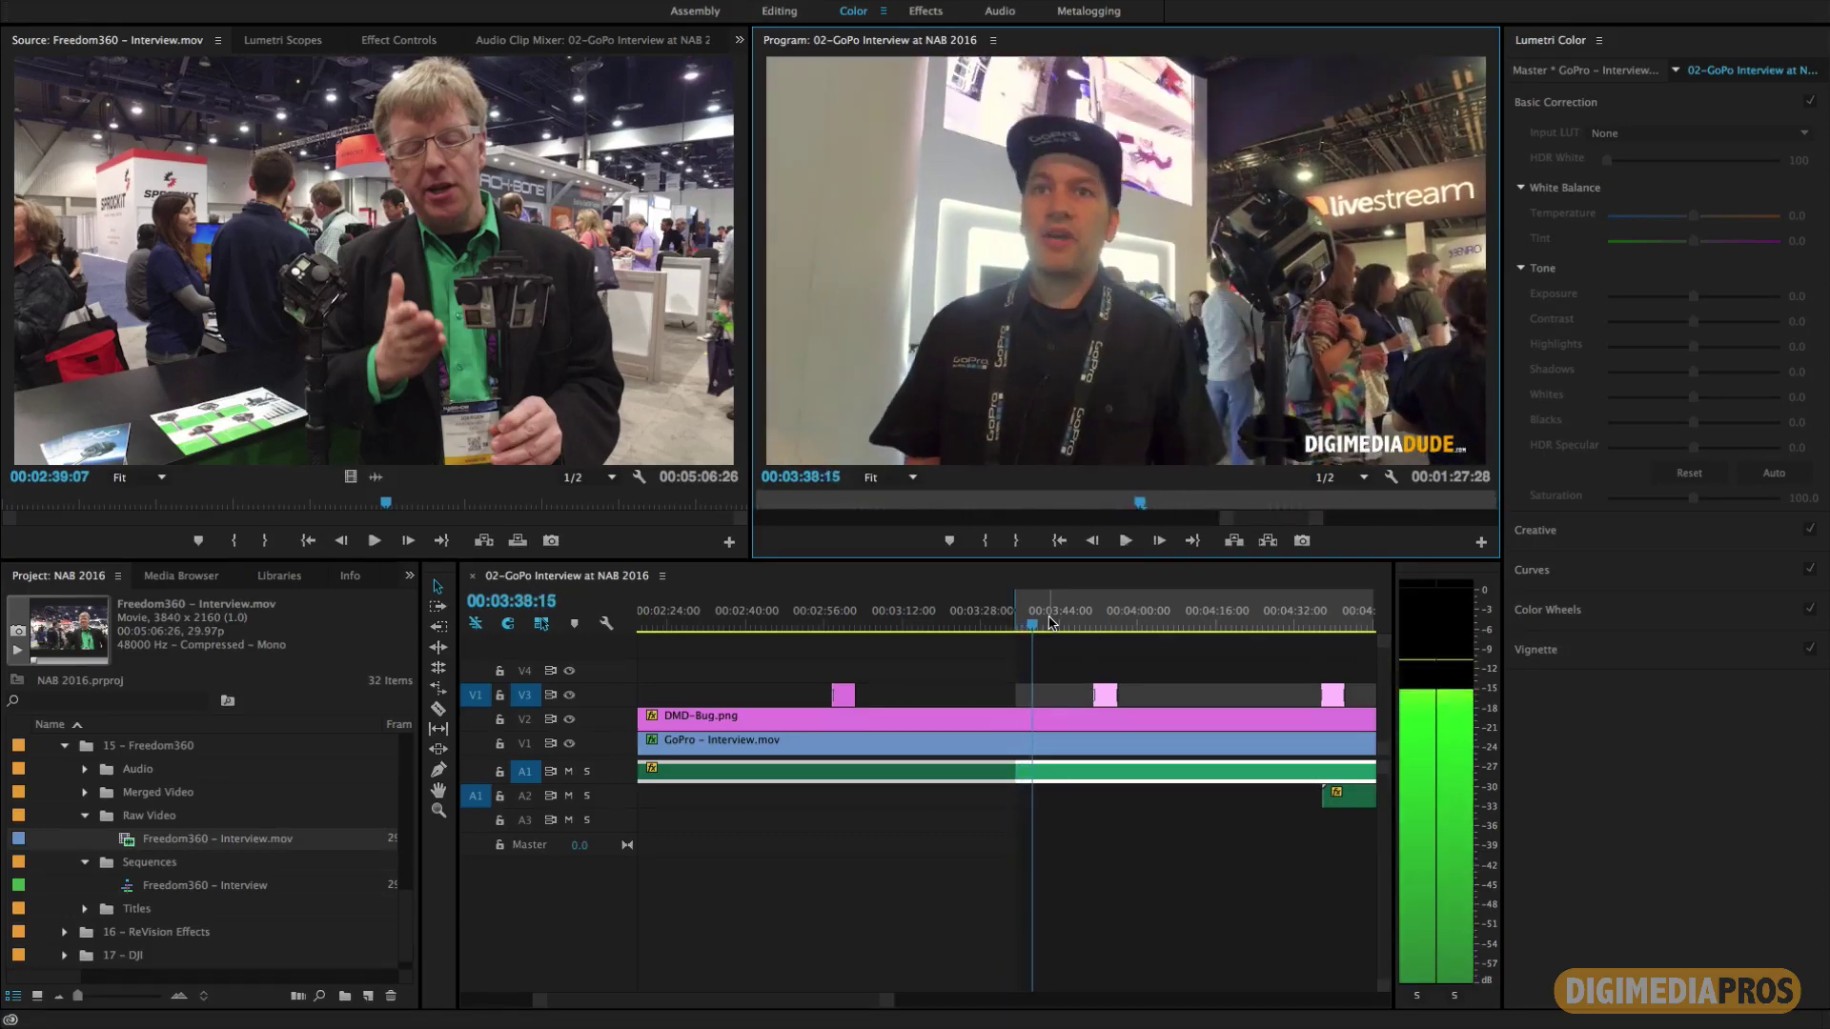
key(space)
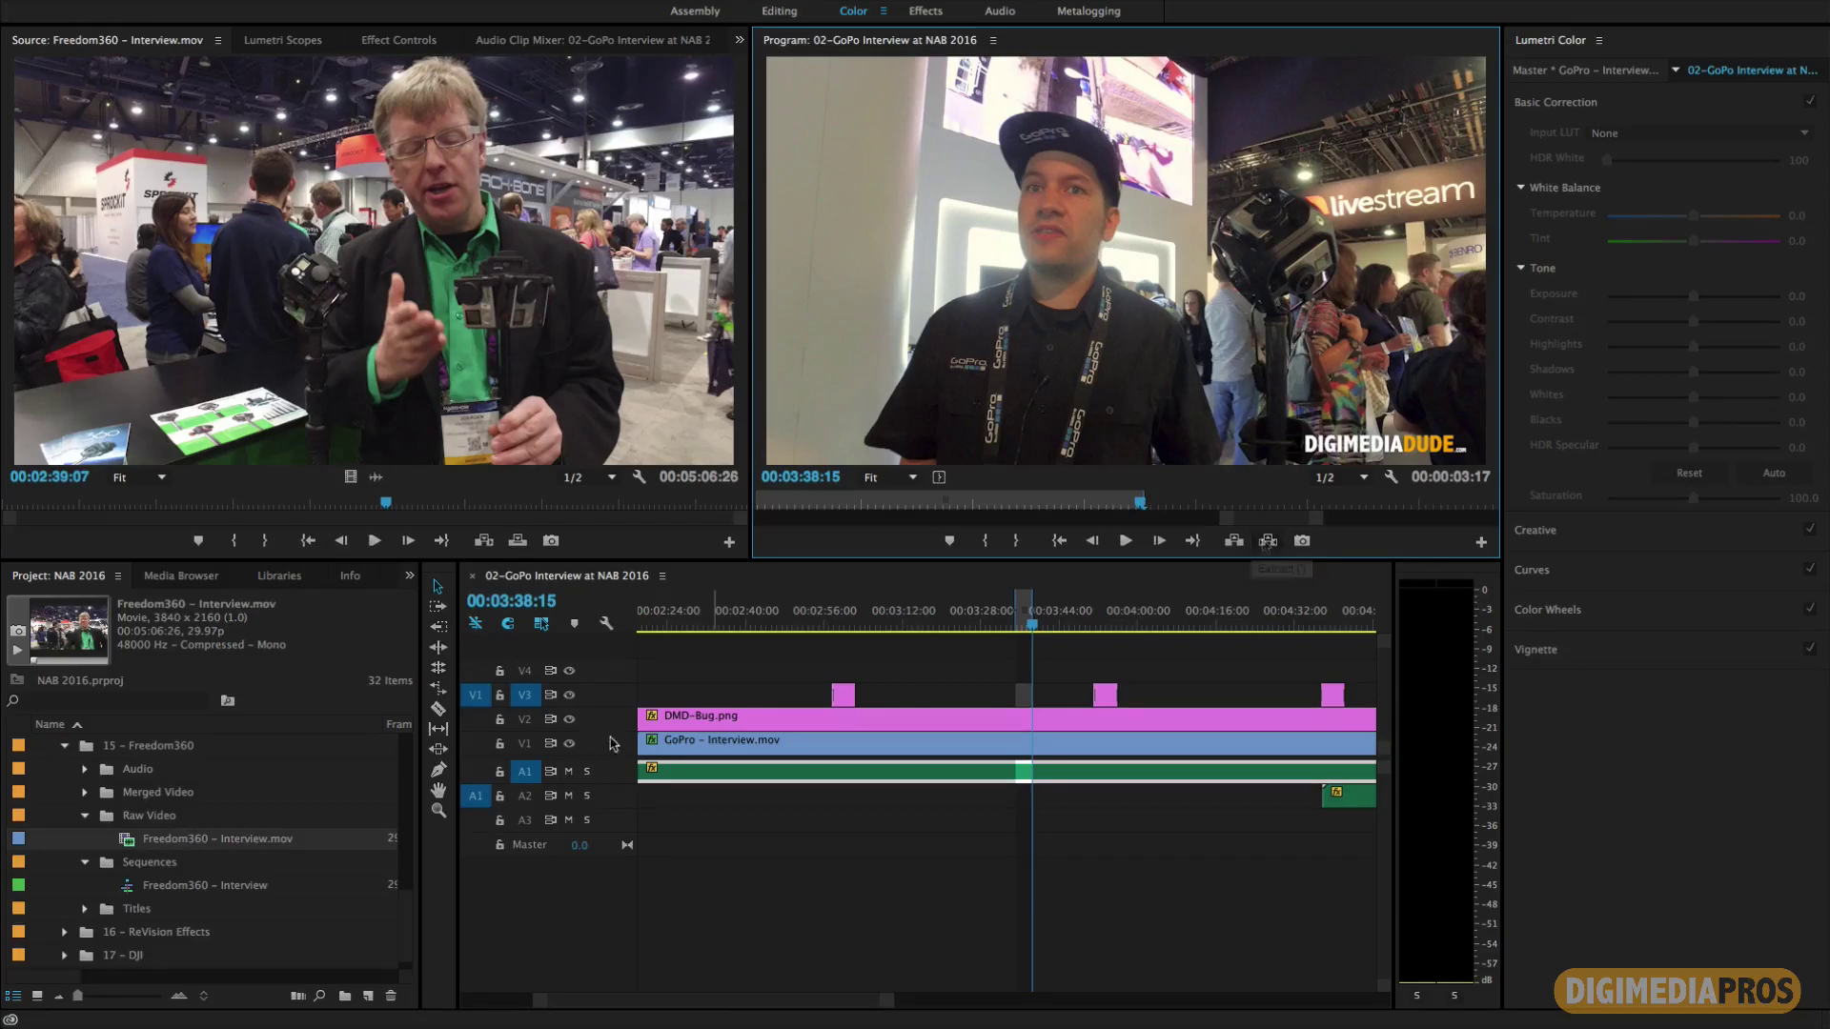
Step: Target V2 instead of V3, try lifting the marked range from the targeted tracks, and undo the lift
click(522, 722)
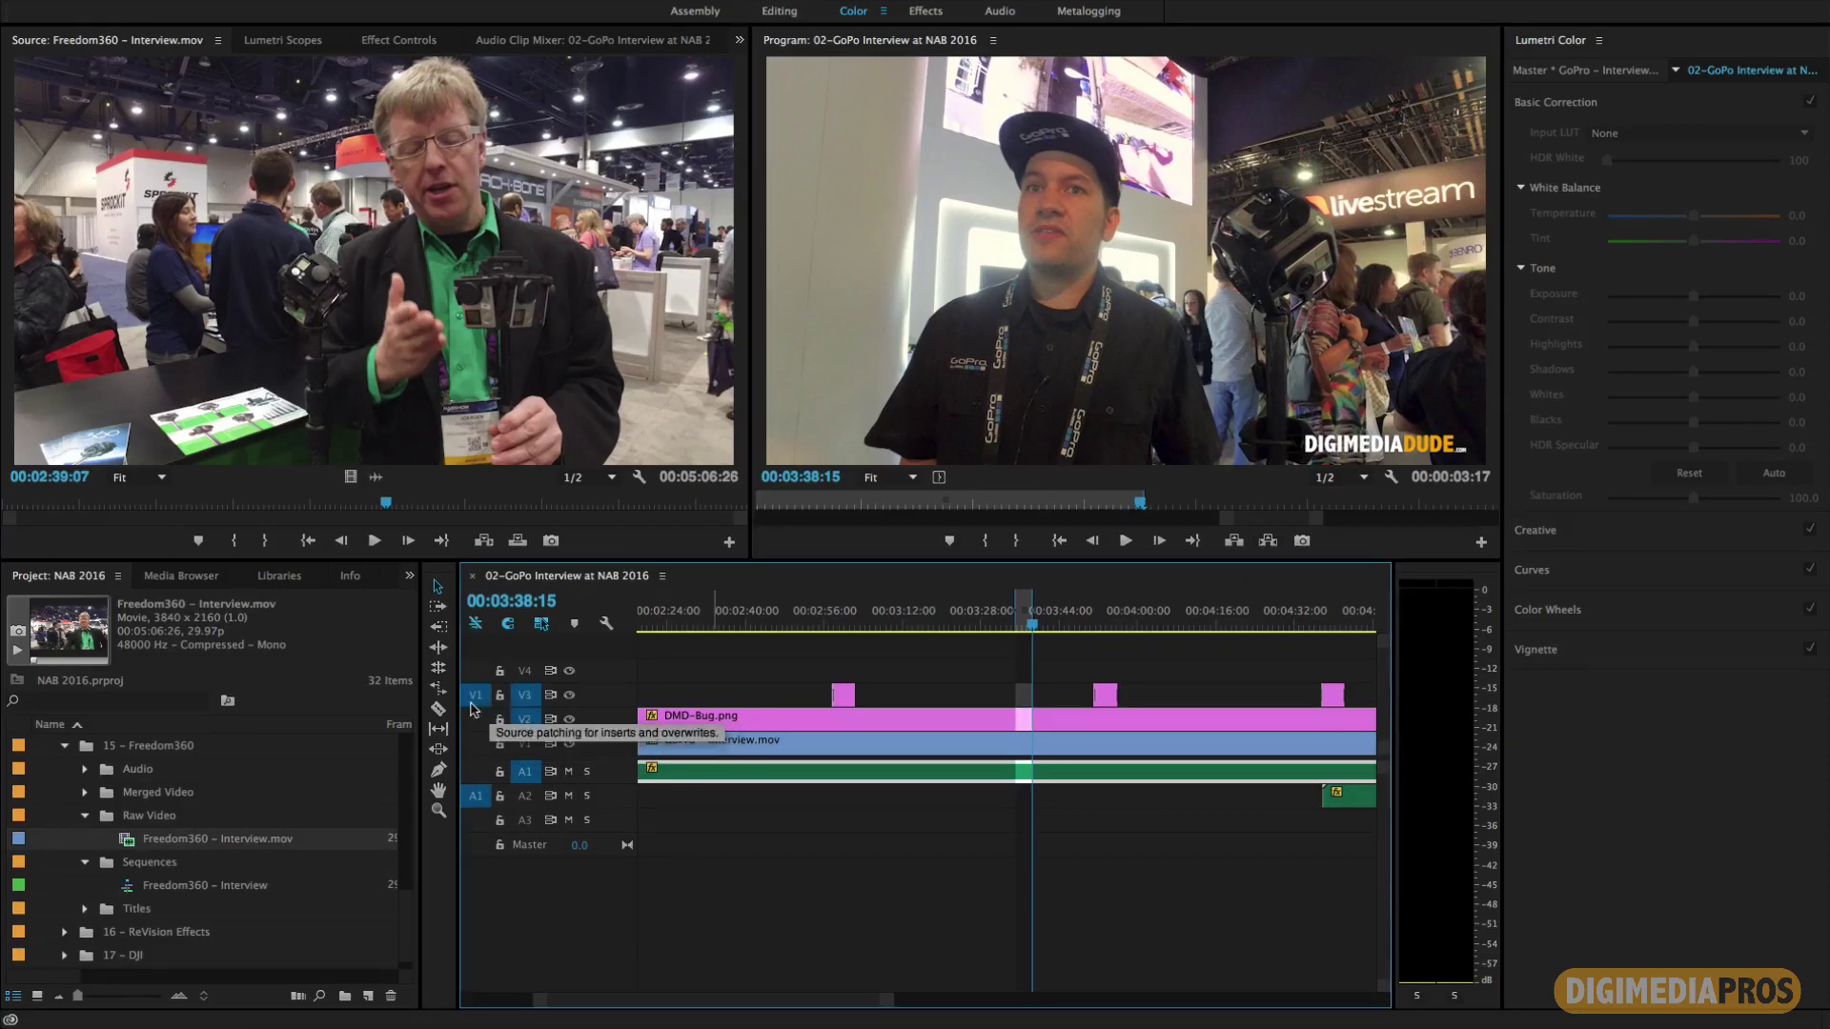
click(525, 695)
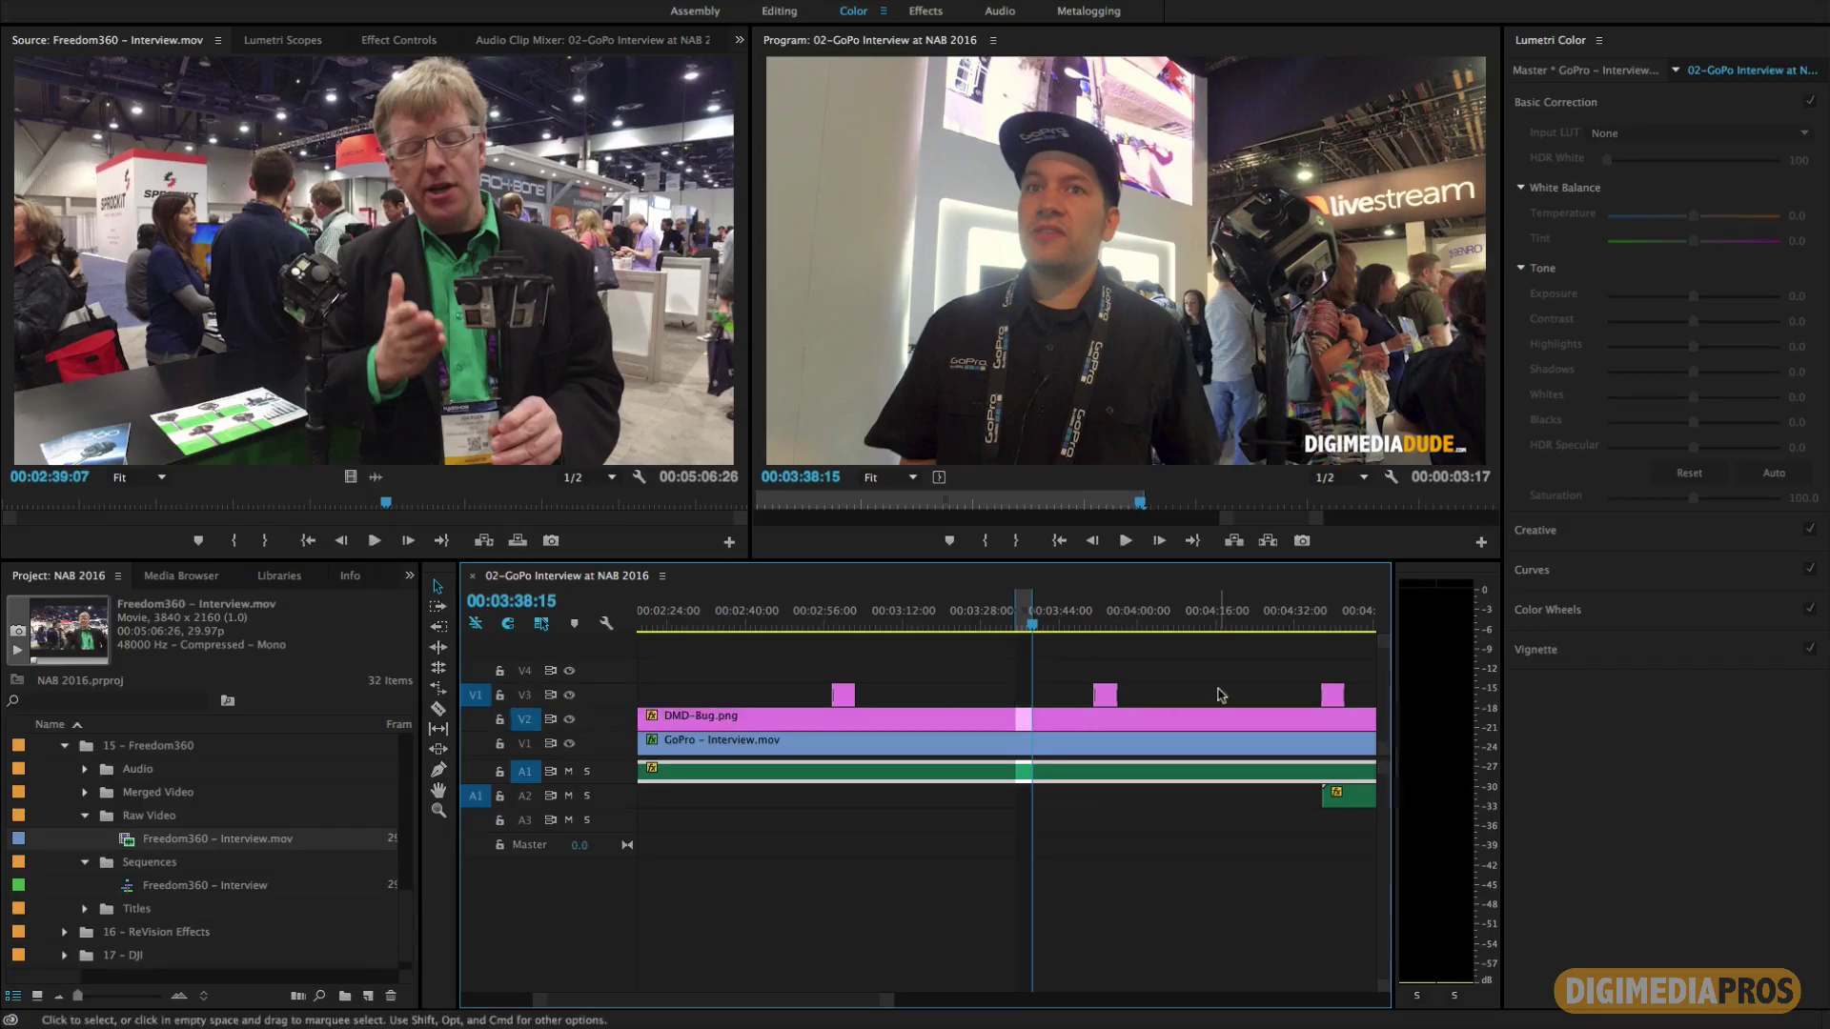
click(1234, 542)
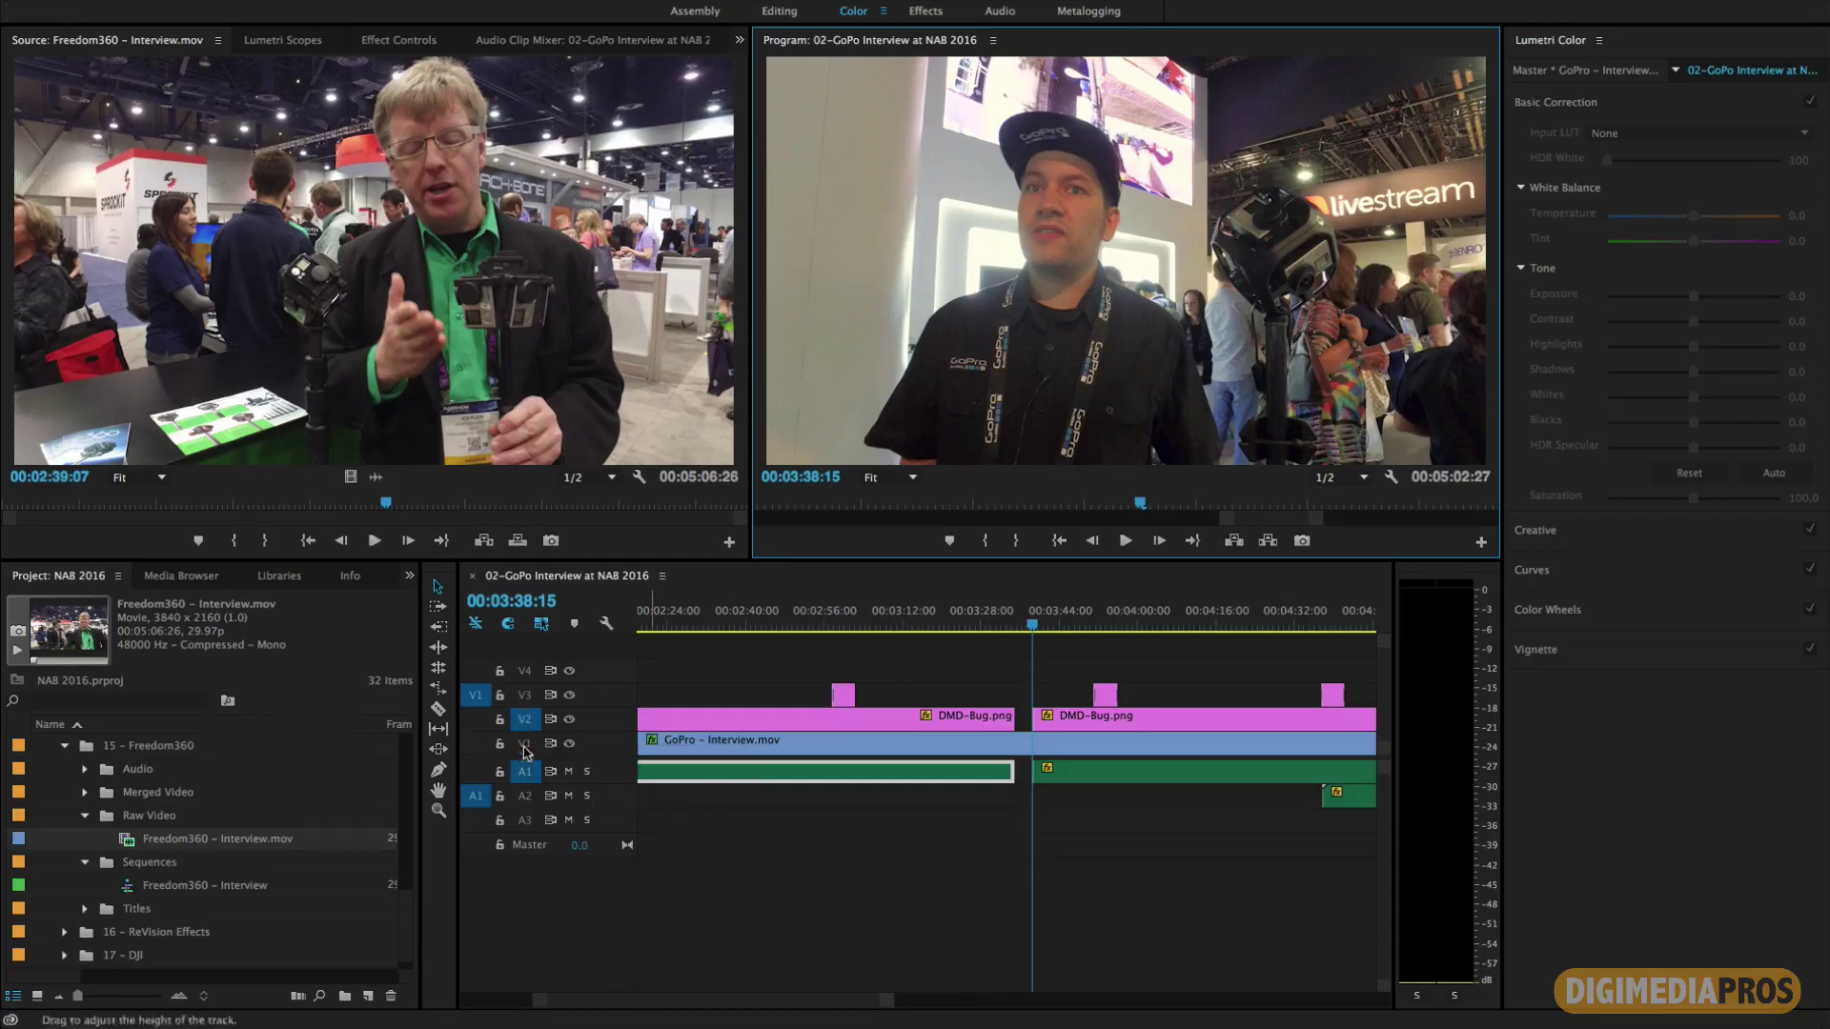
key(x)
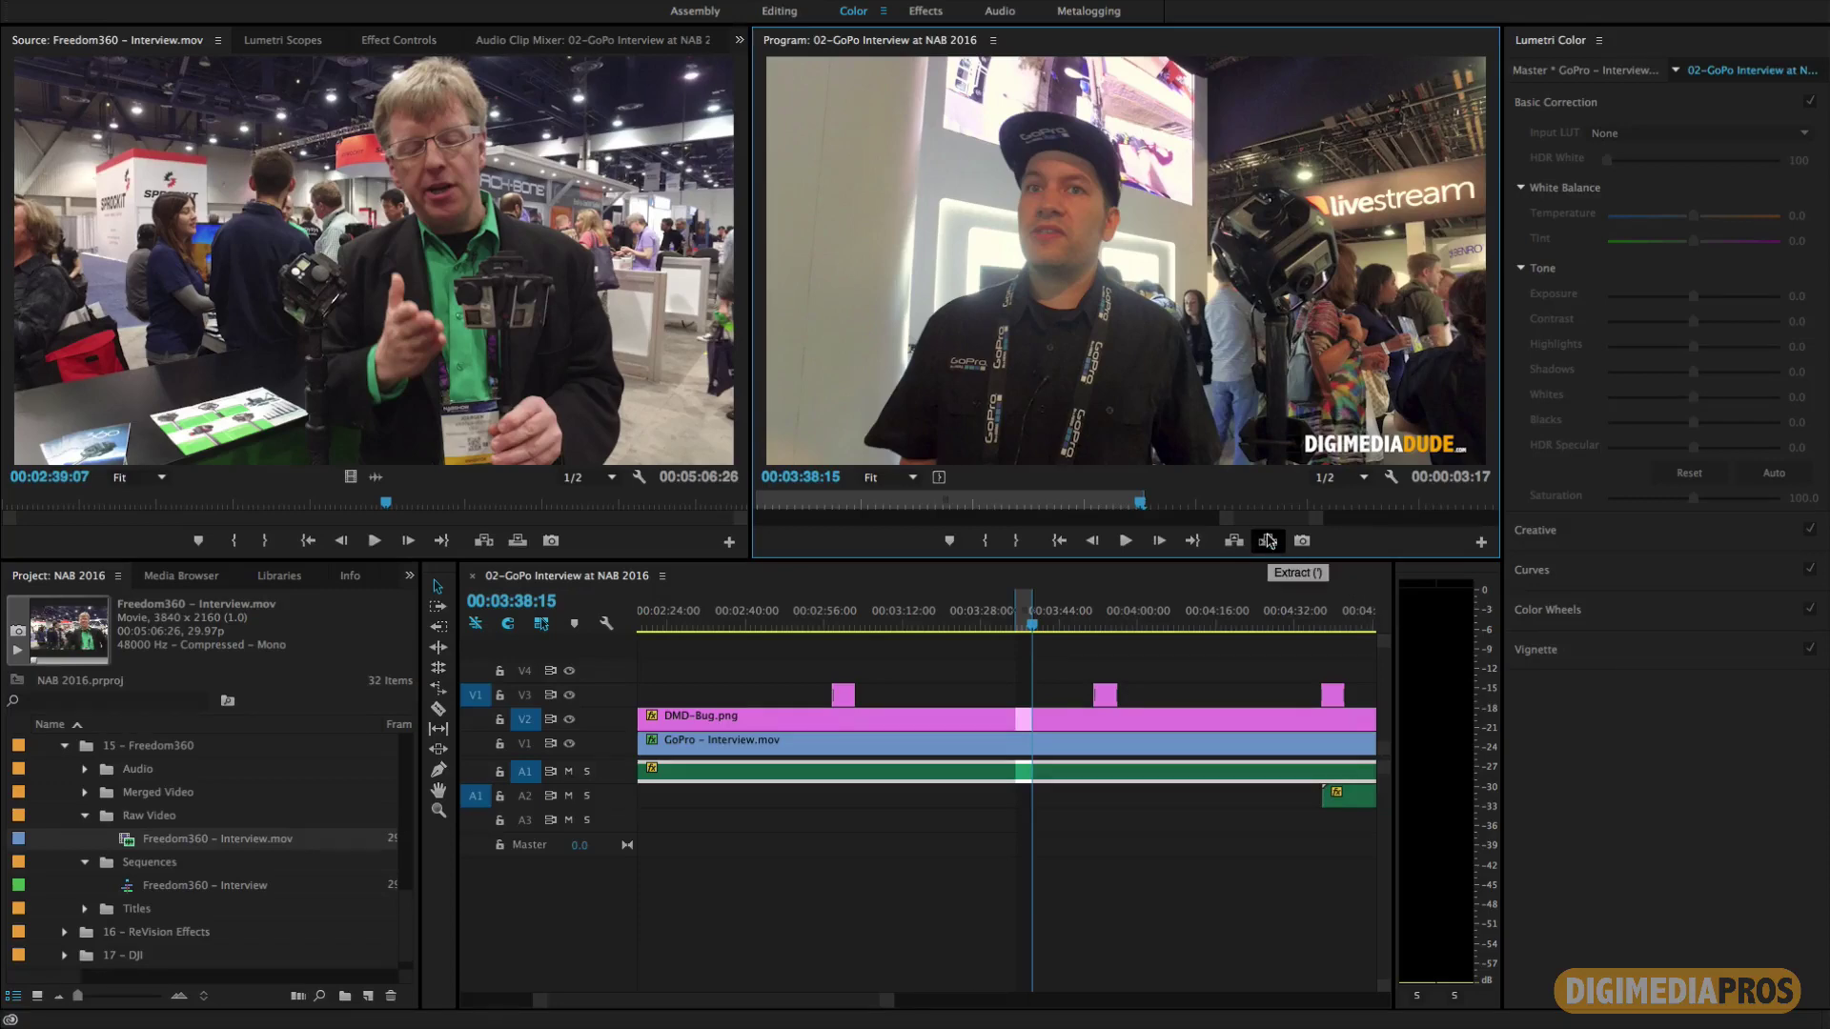
Step: Try extracting the marked range, undo the extract, and clear the sequence's In and Out points
click(1267, 540)
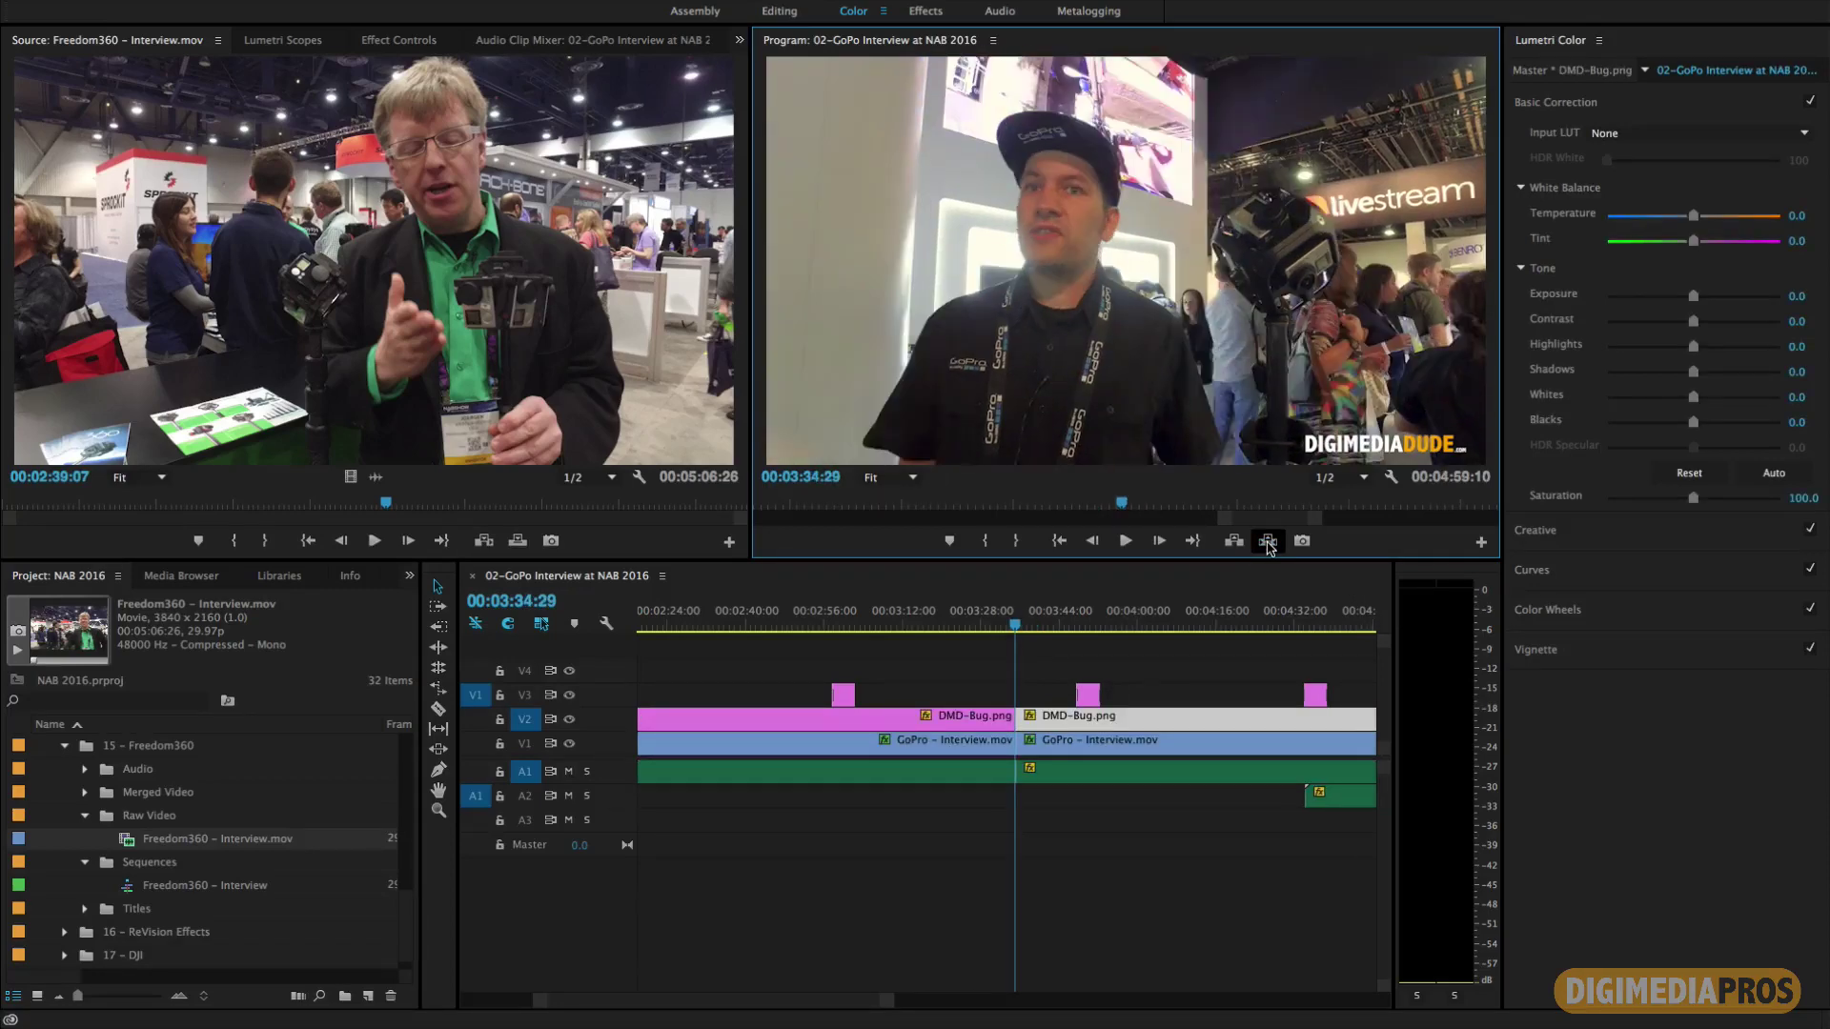
key(super+z)
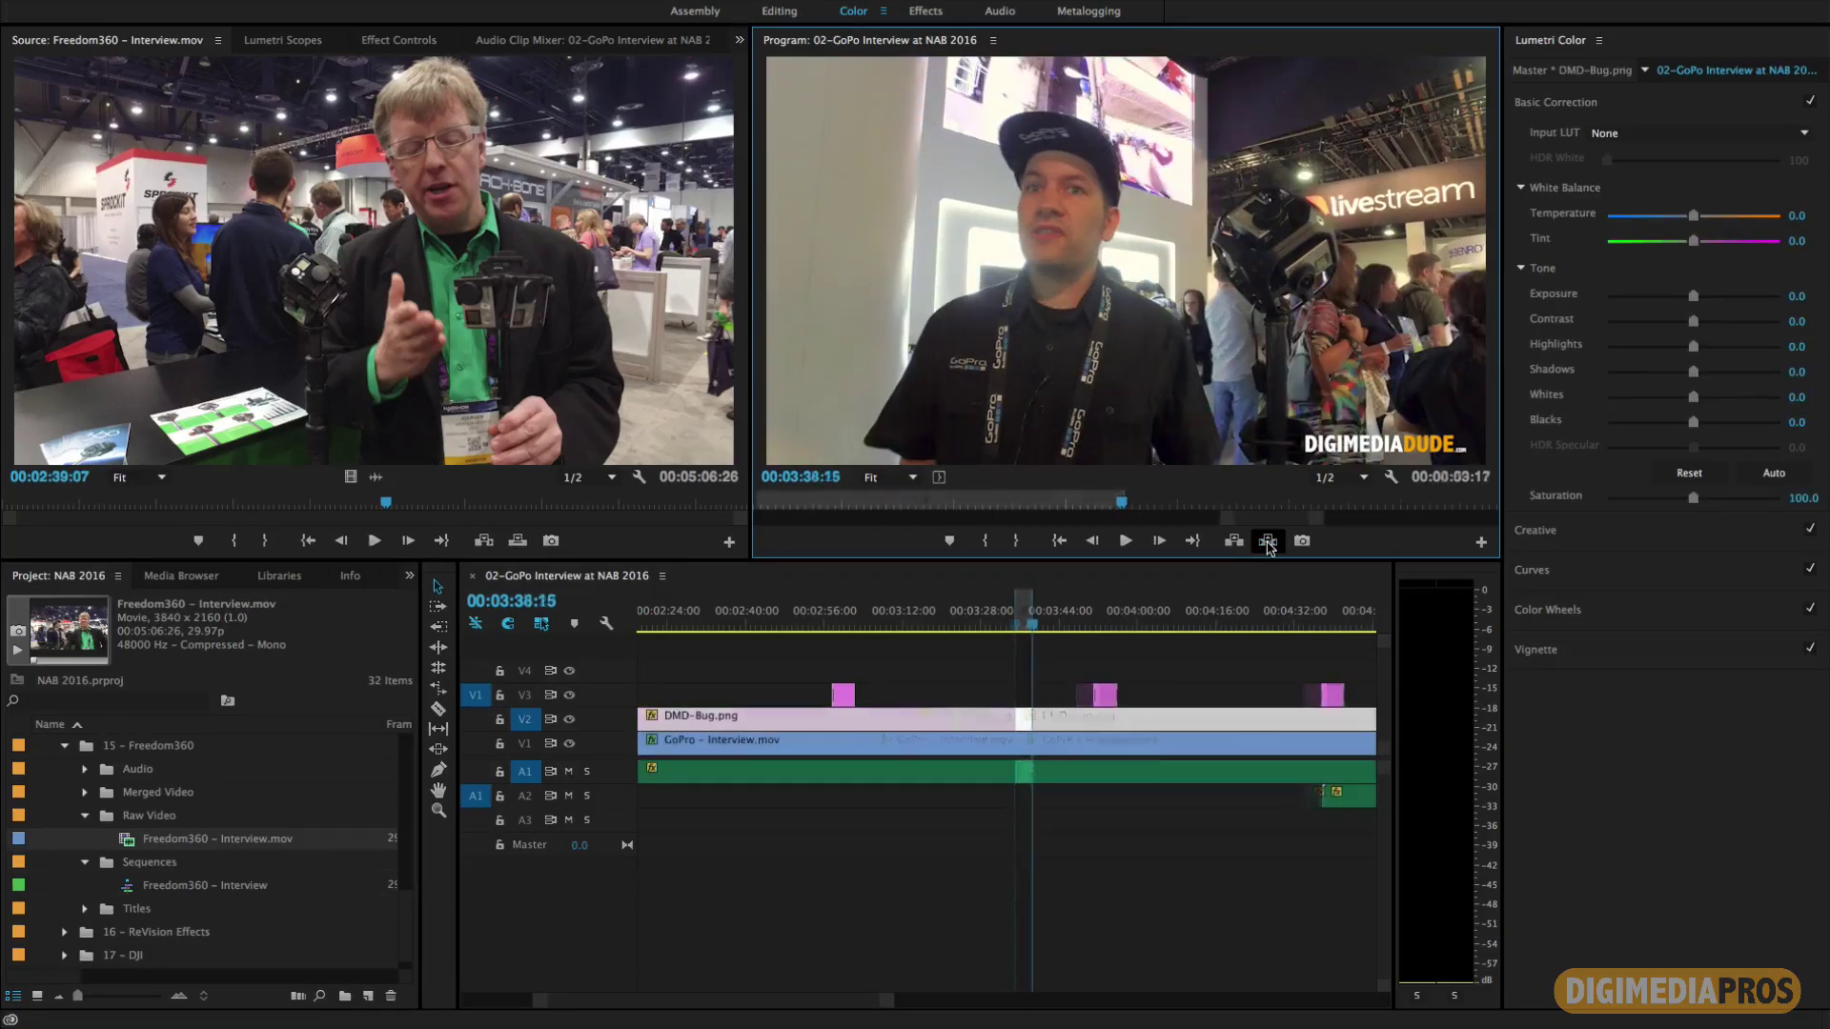
right_click(1068, 501)
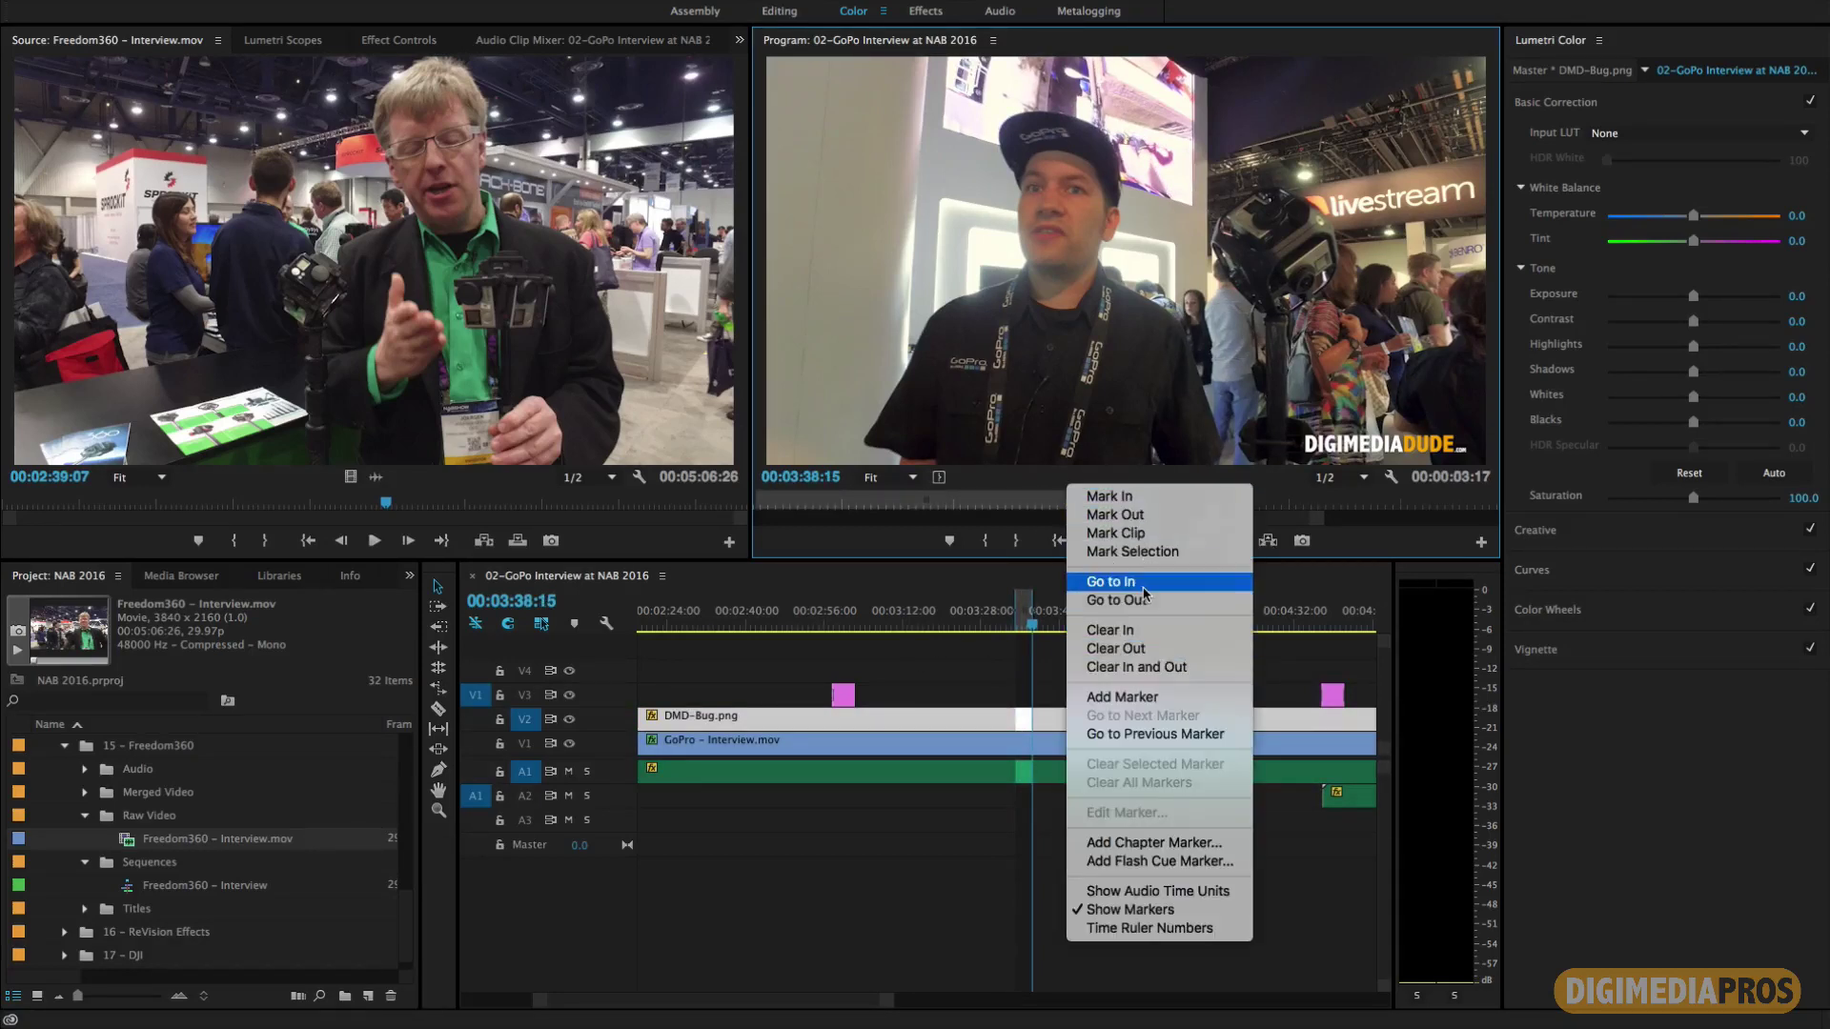
click(1148, 667)
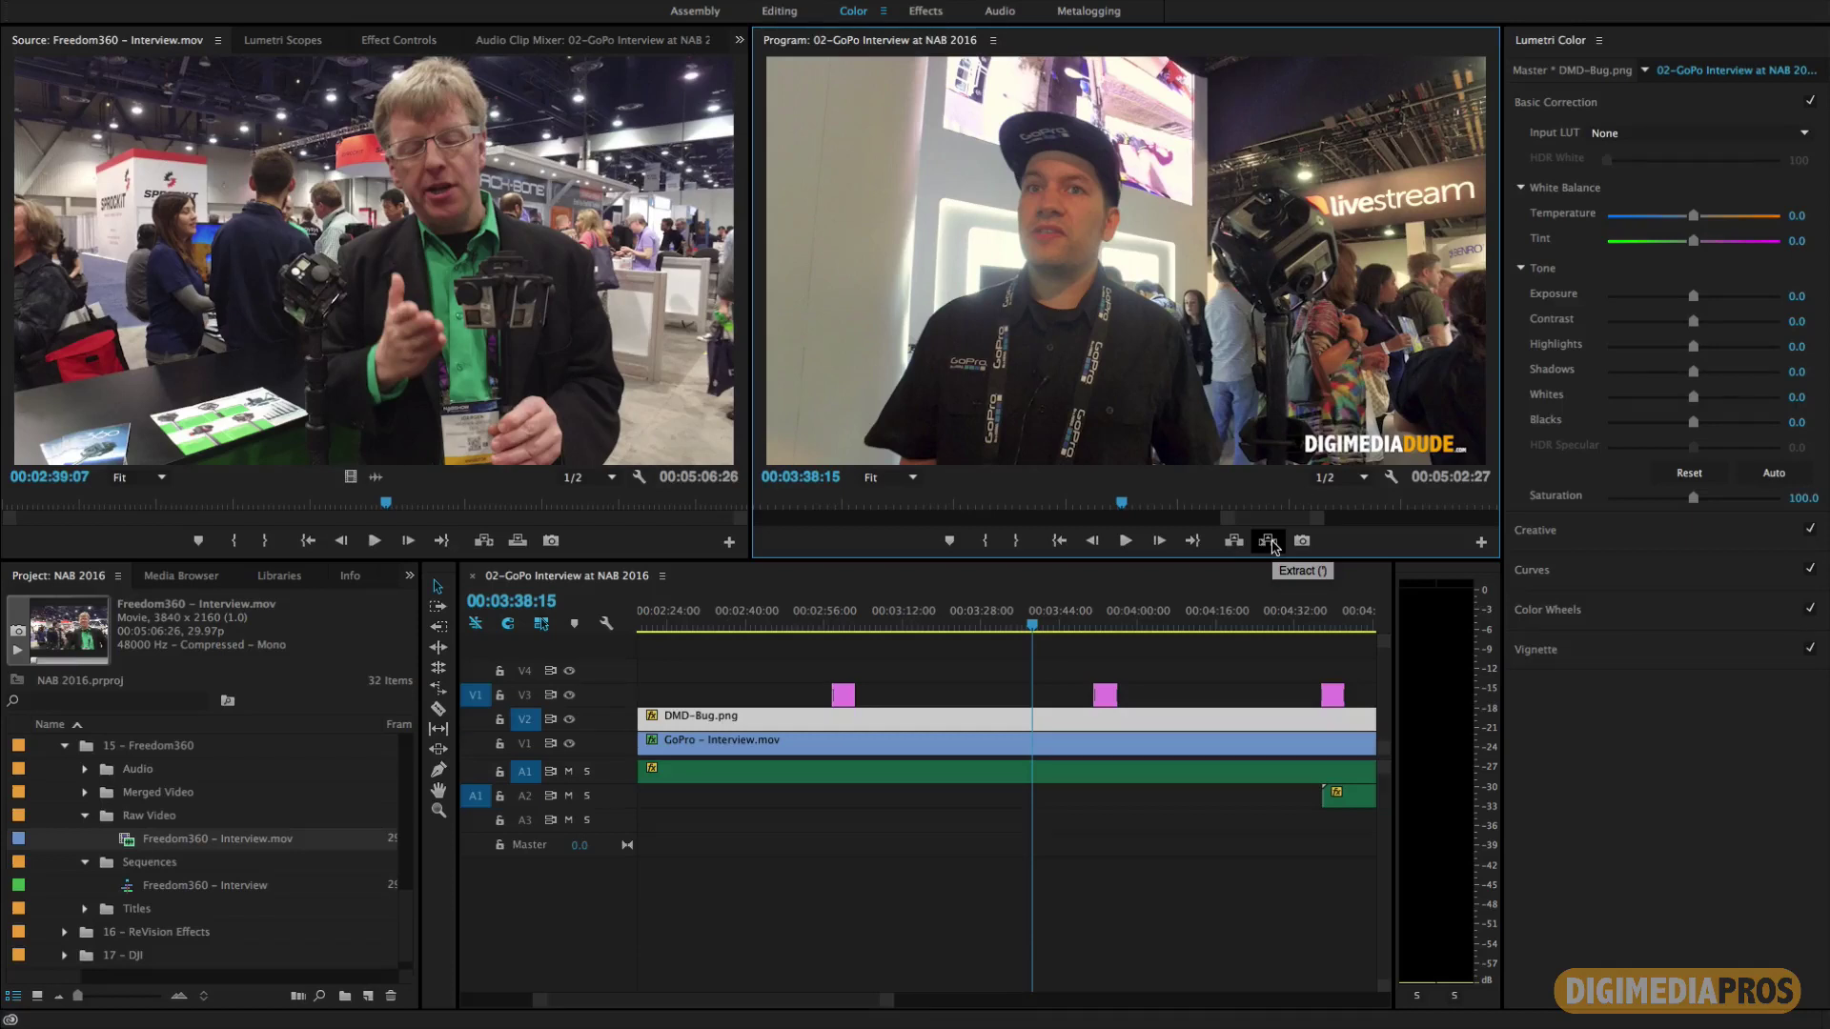
Step: Mark an In point at 00:03:38:15, play the sequence briefly, and mark an Out point at 00:03:40:19
key(backslash)
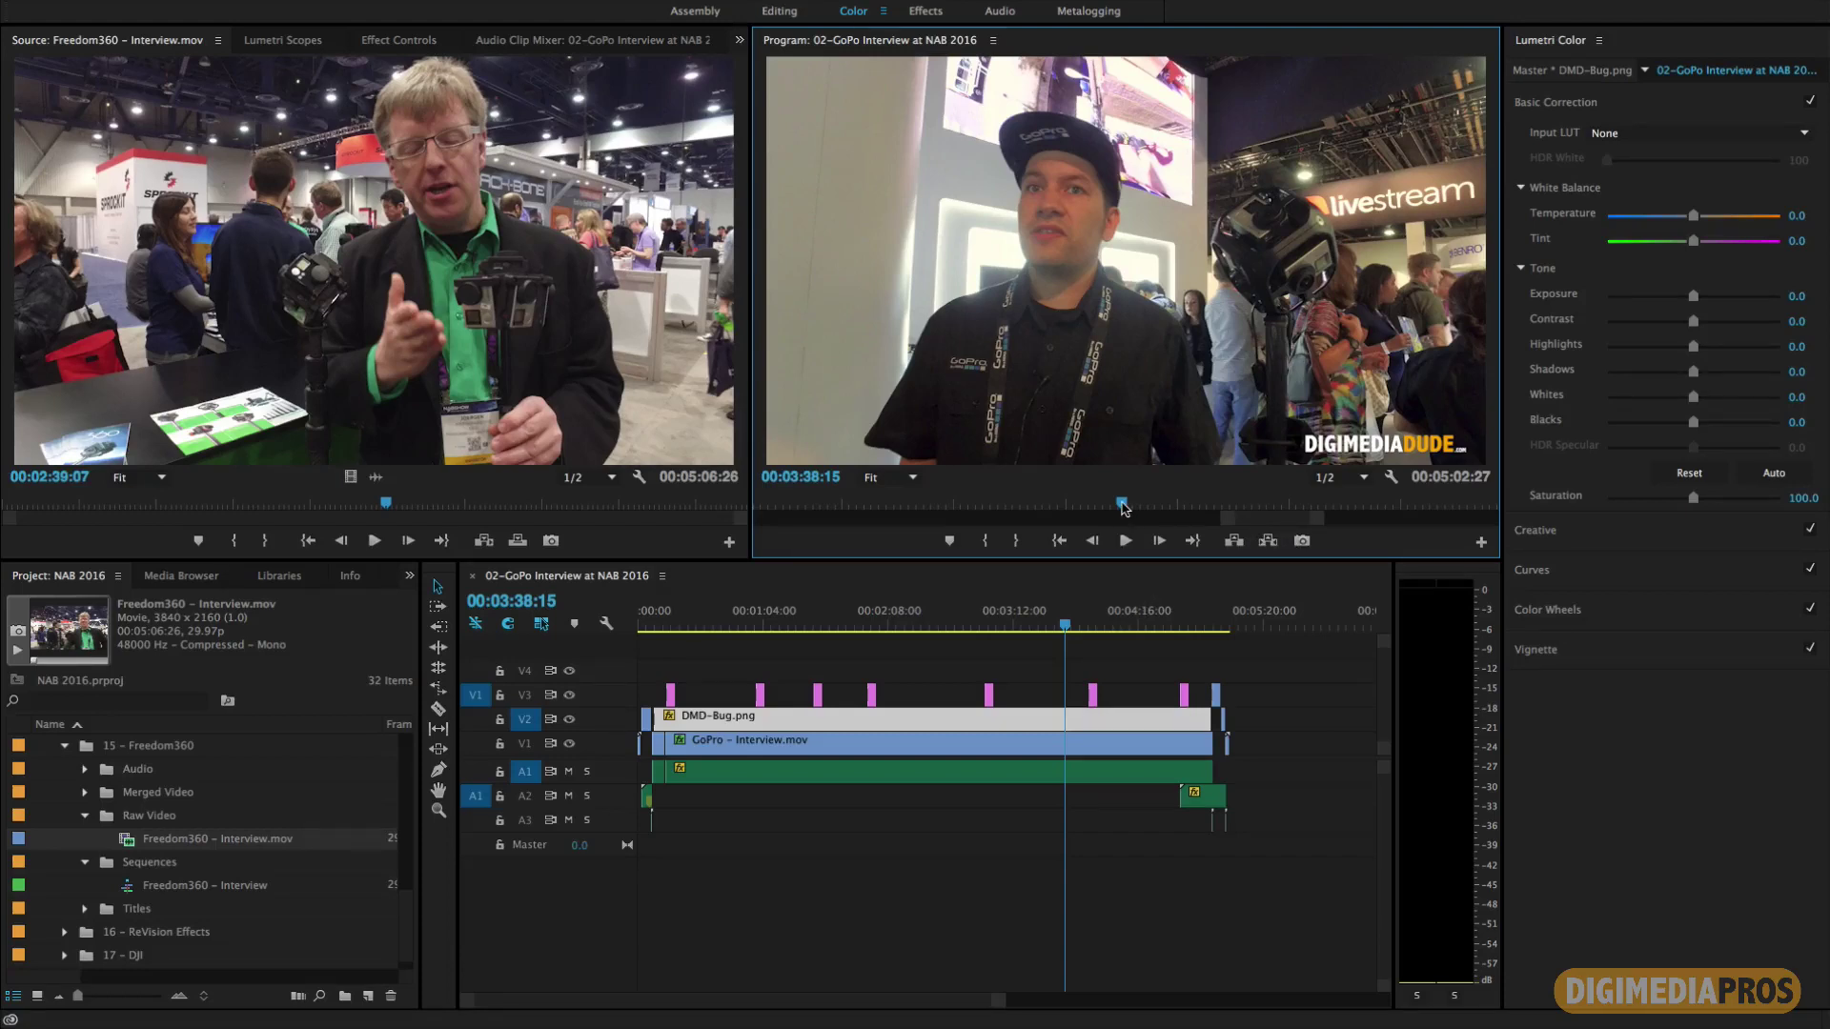
key(i)
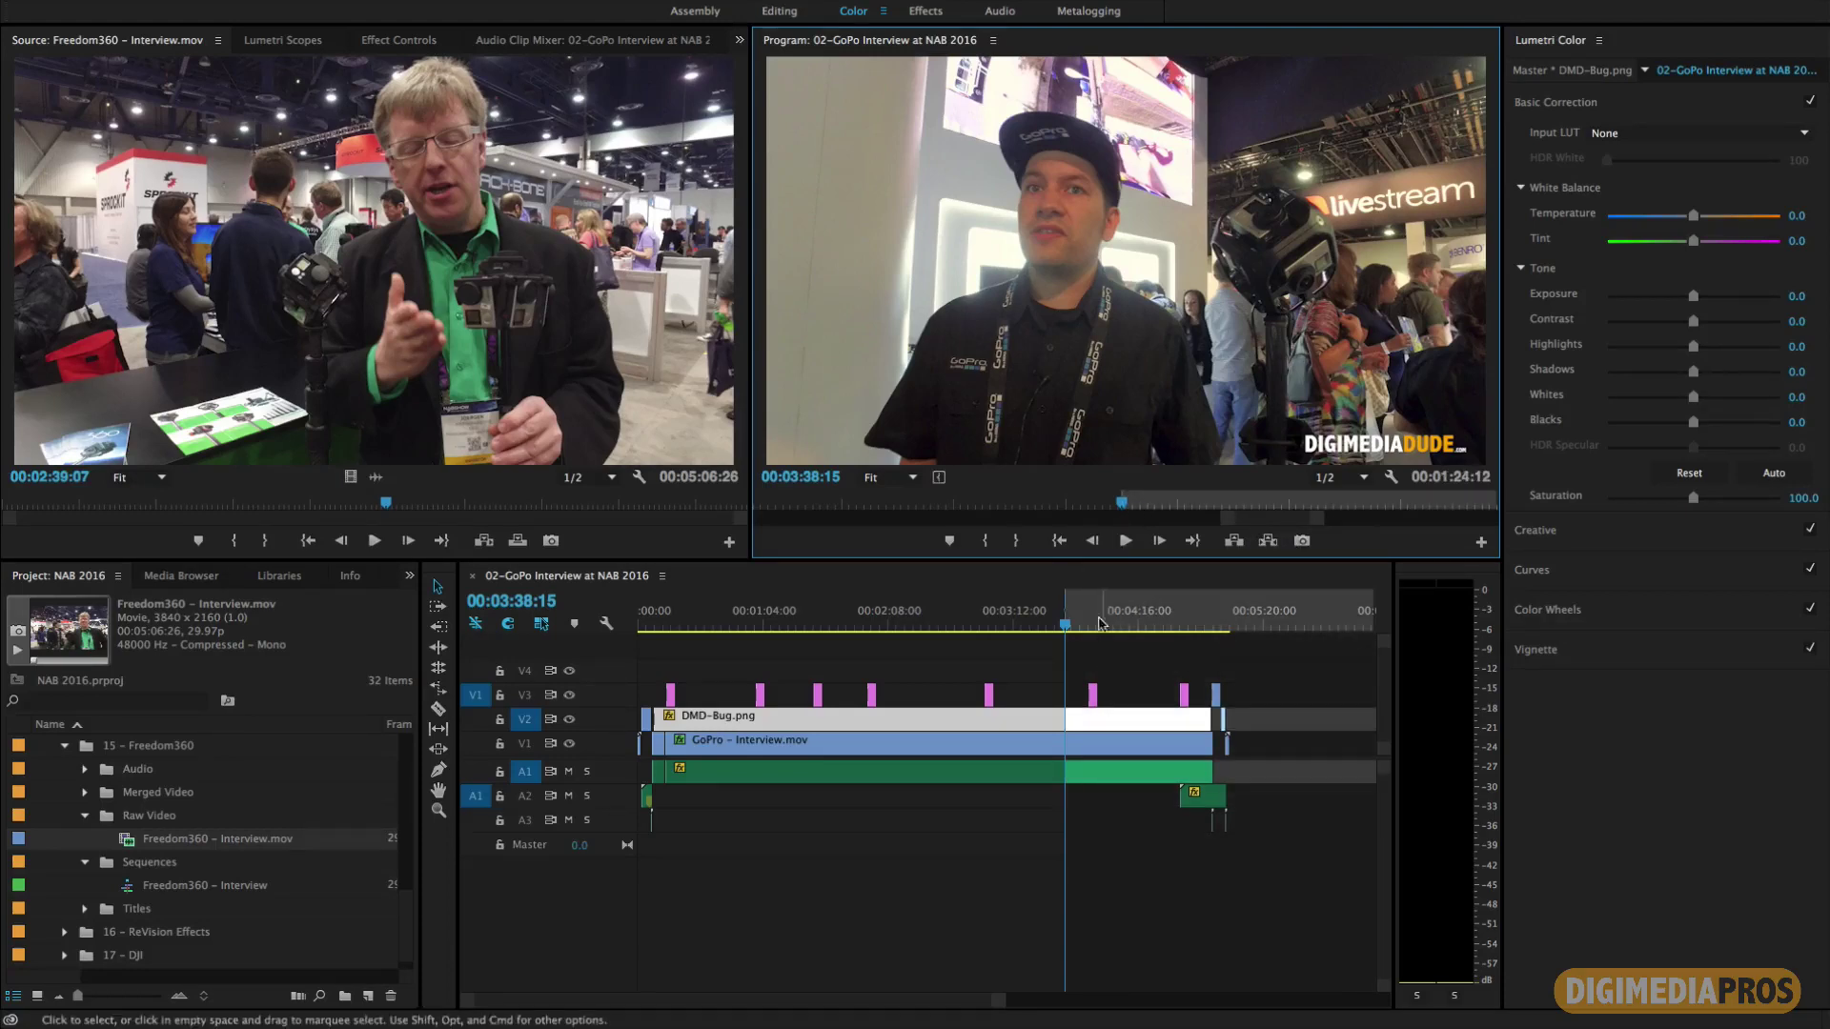
click(1127, 543)
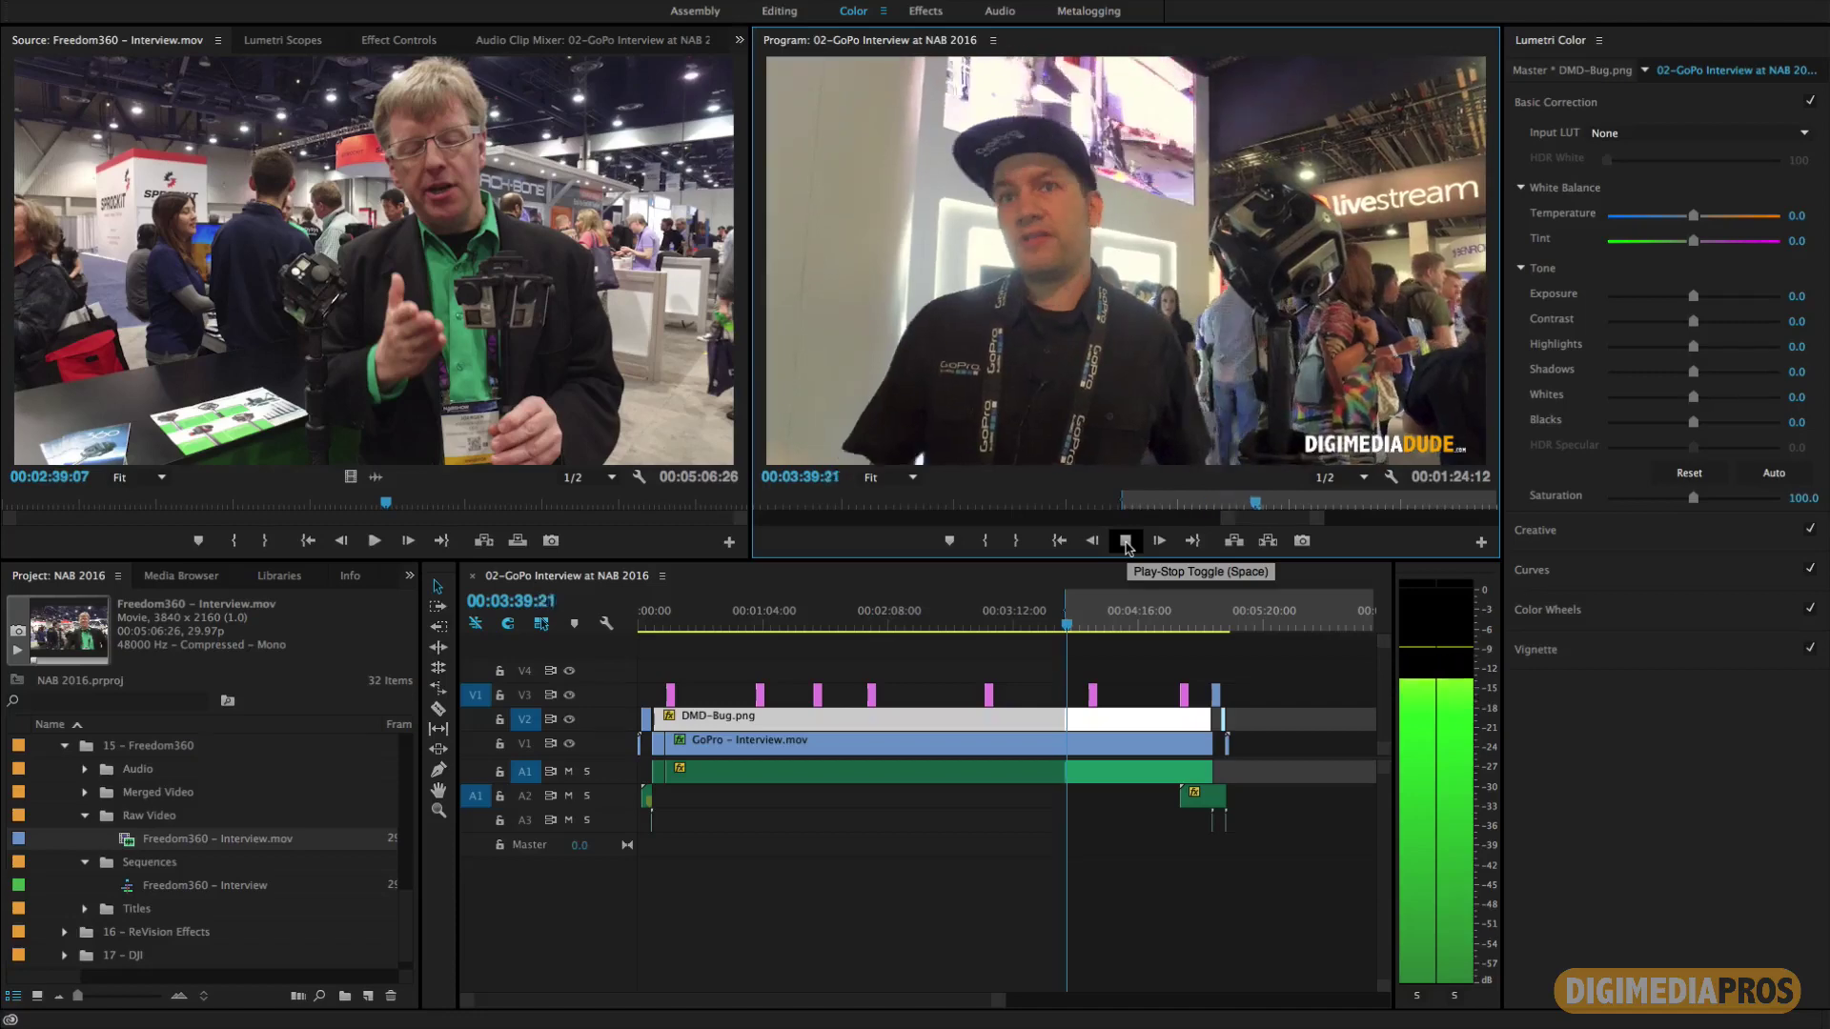
click(1126, 543)
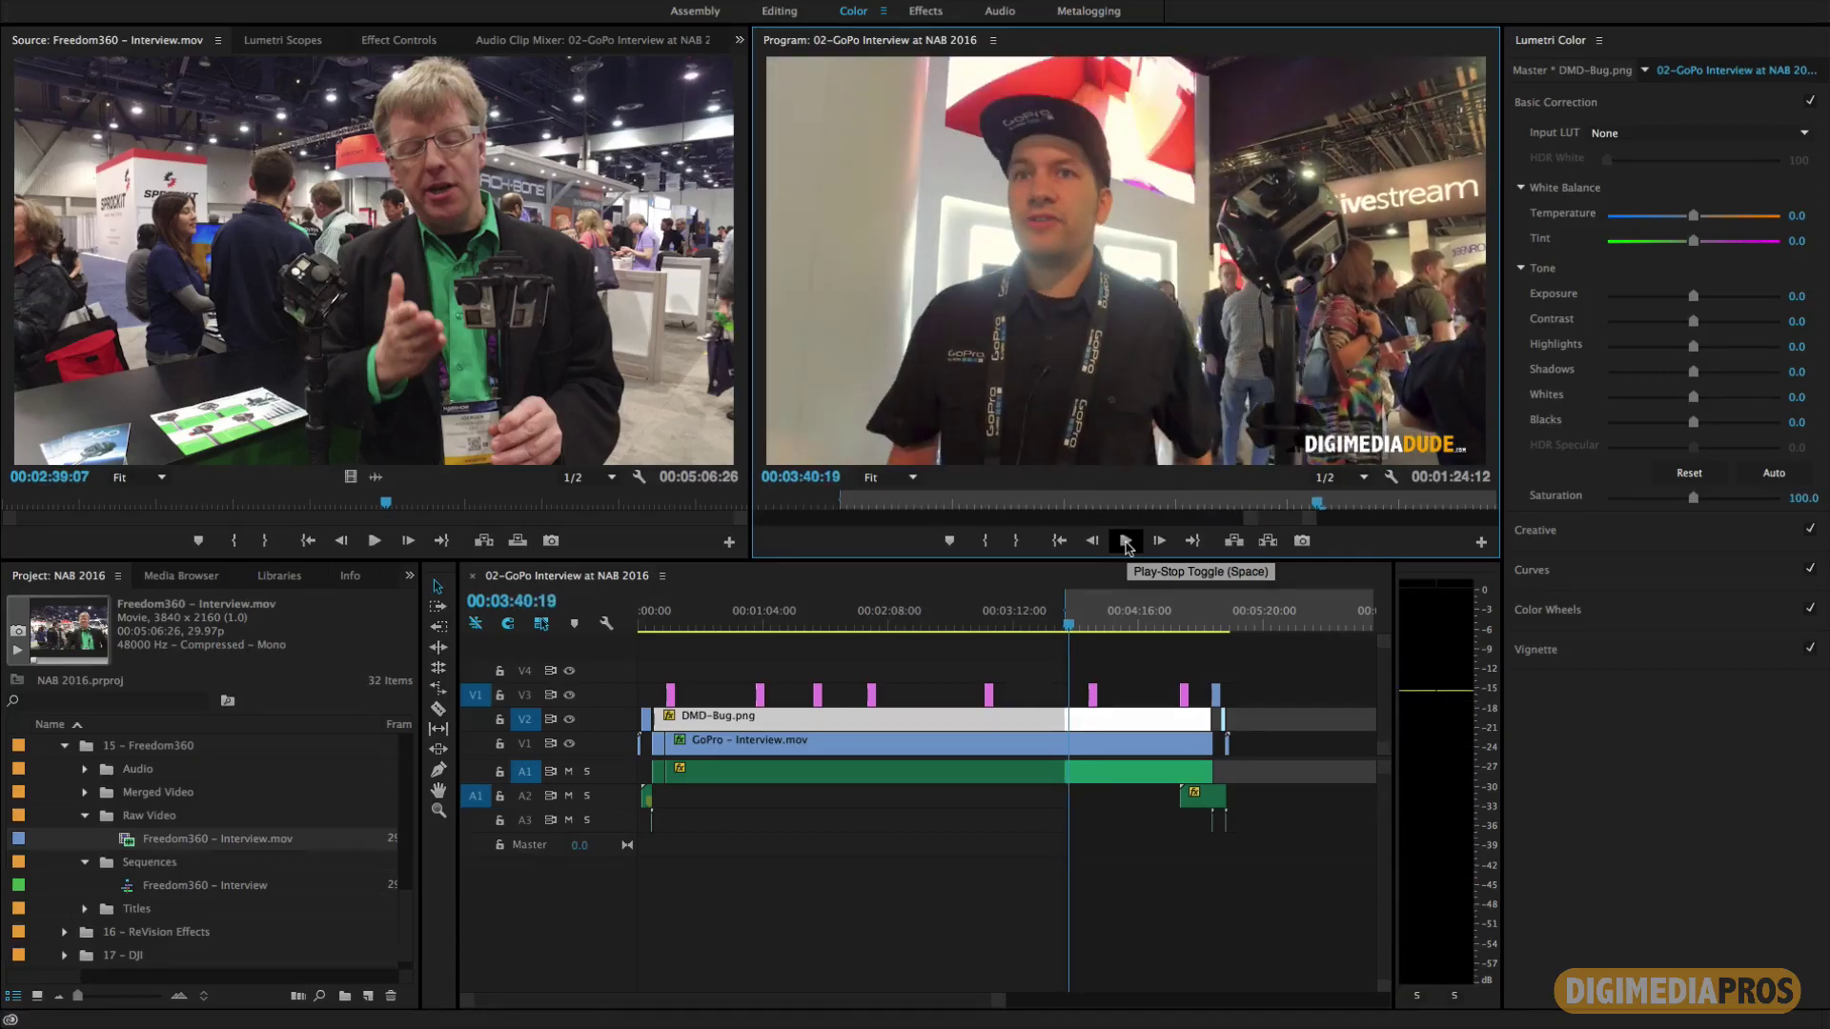
key(o)
Step: Deselect the clips, extract the range from 00:03:38:15 to 00:03:40:19, and undo the extract
click(1082, 654)
key(=)
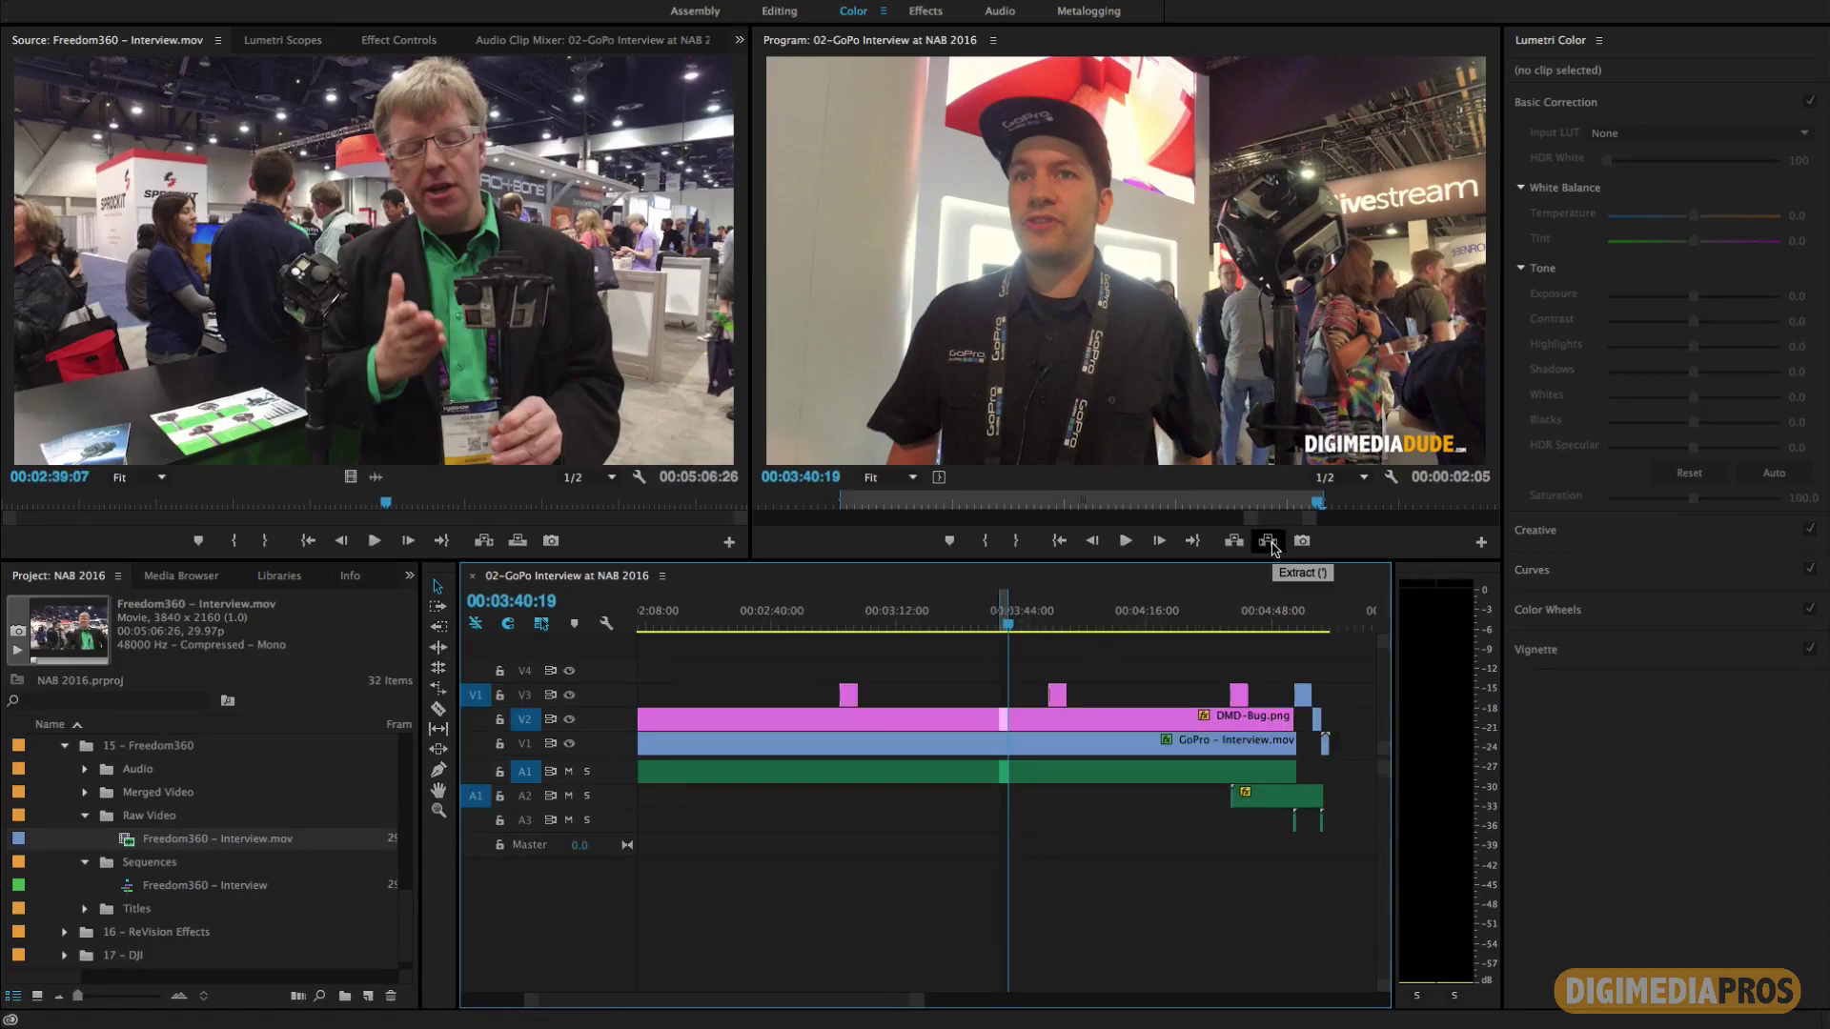
click(1270, 545)
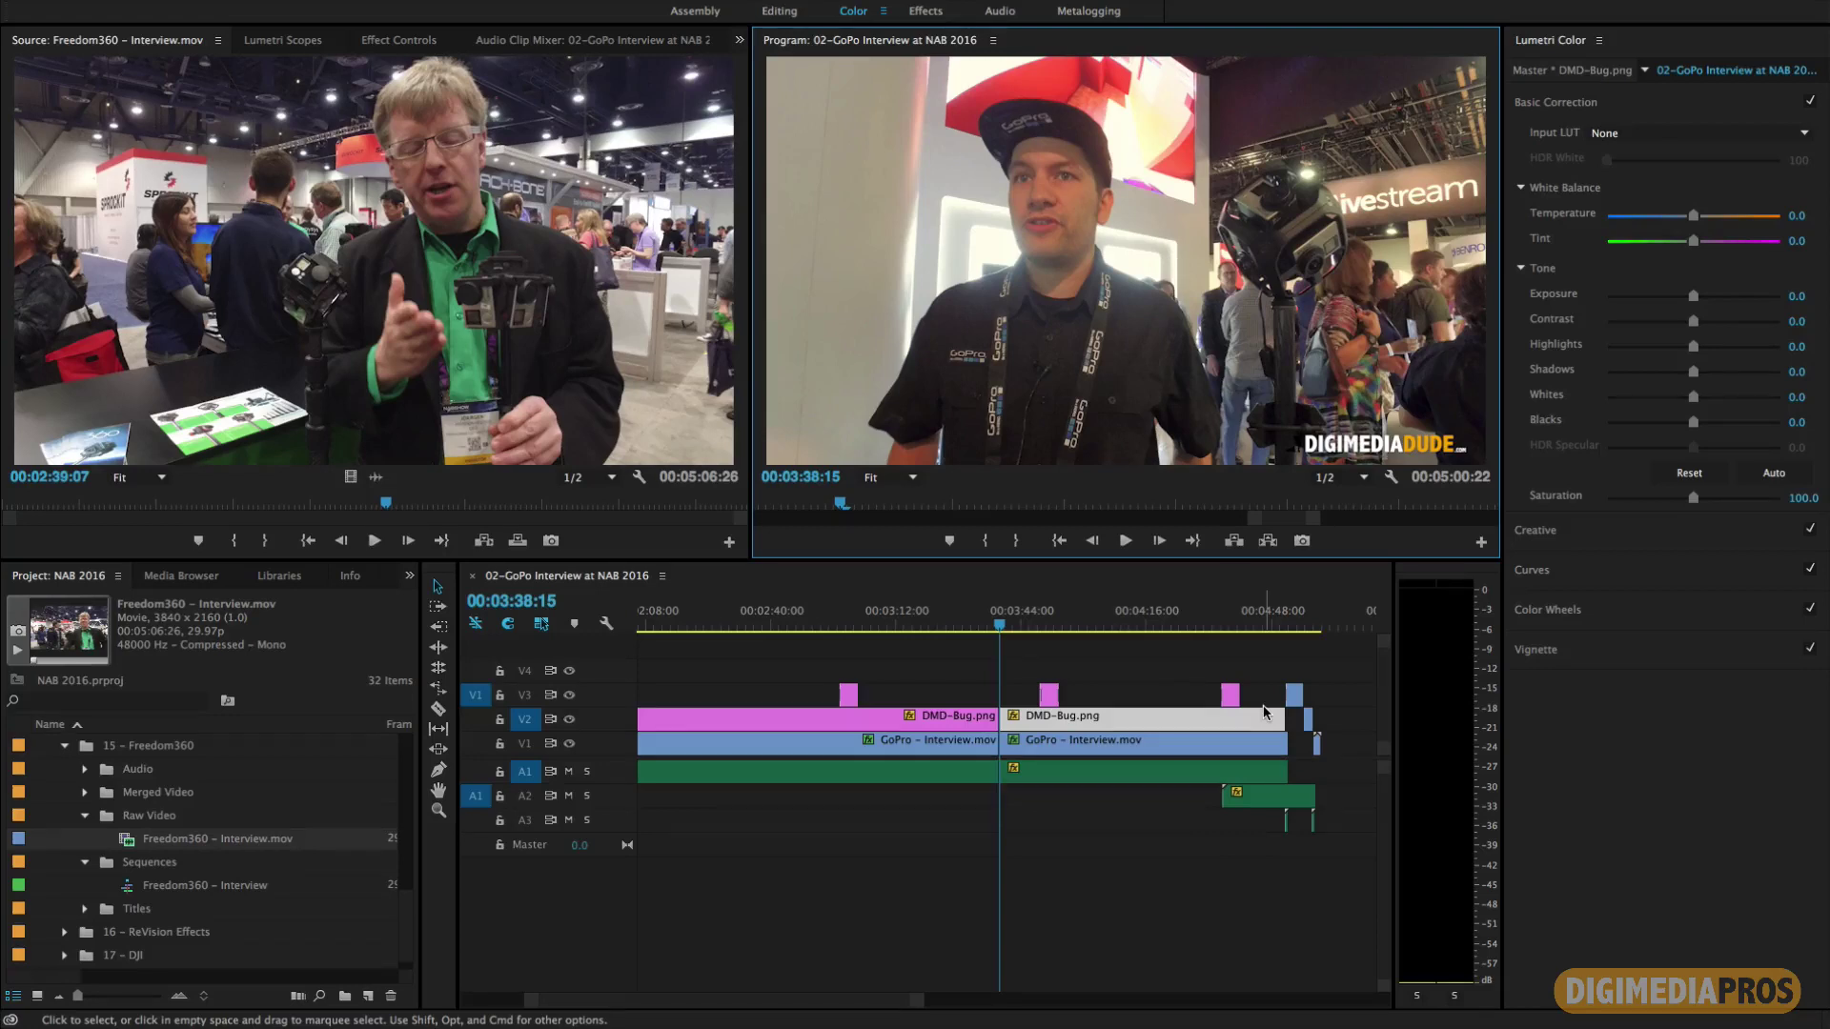
key(super+z)
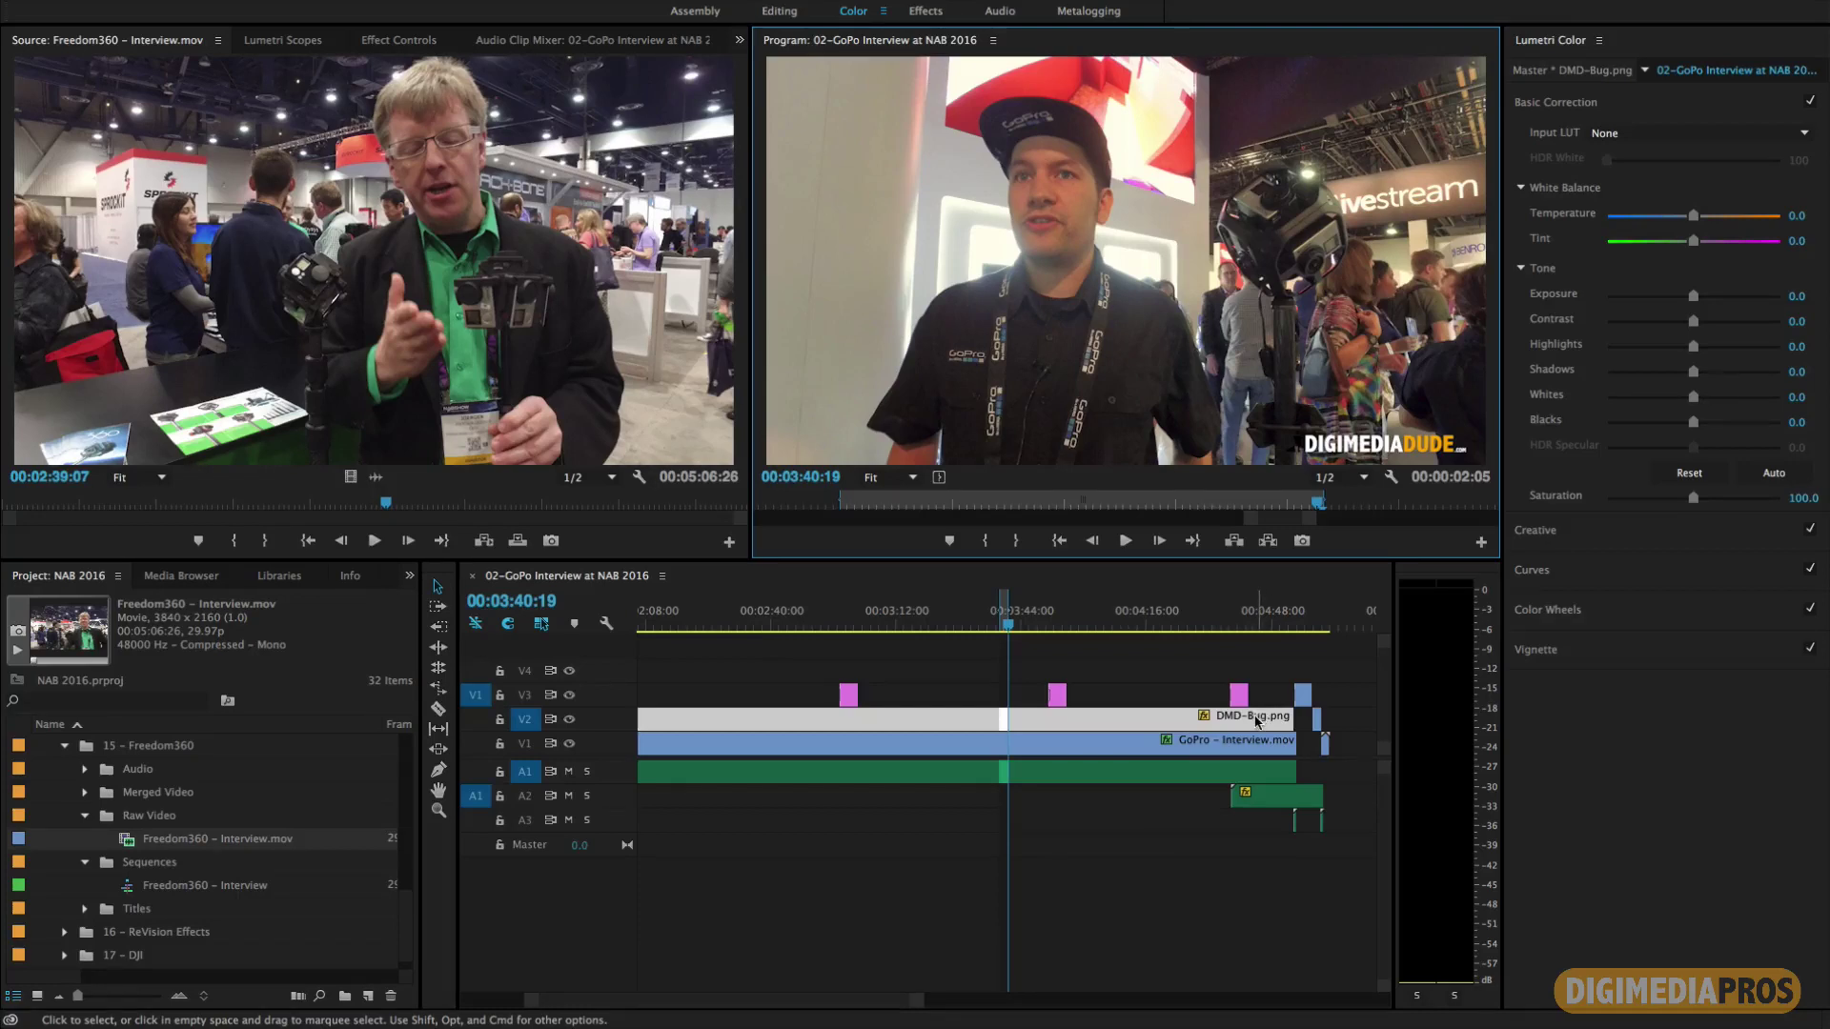
Step: Clear the sequence's In and Out points and make the Source monitor showing Freedom360 – Interview.mov active
right_click(1085, 624)
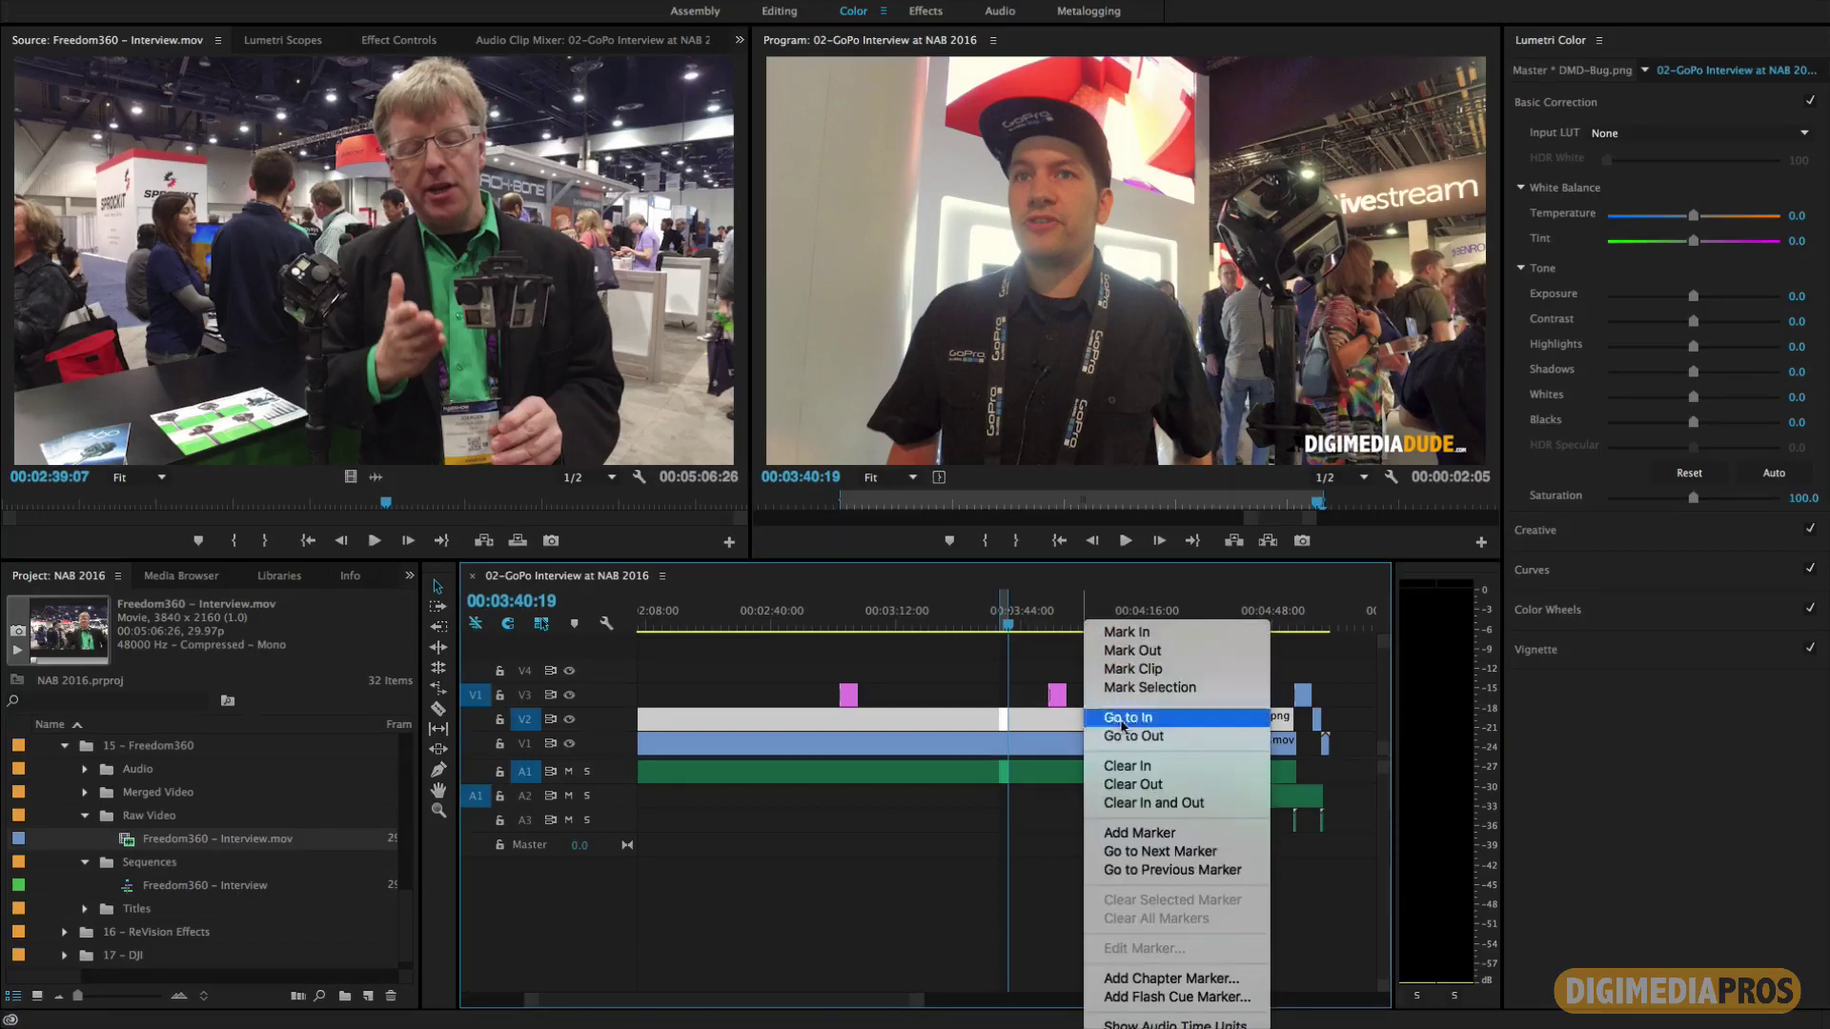
click(1167, 805)
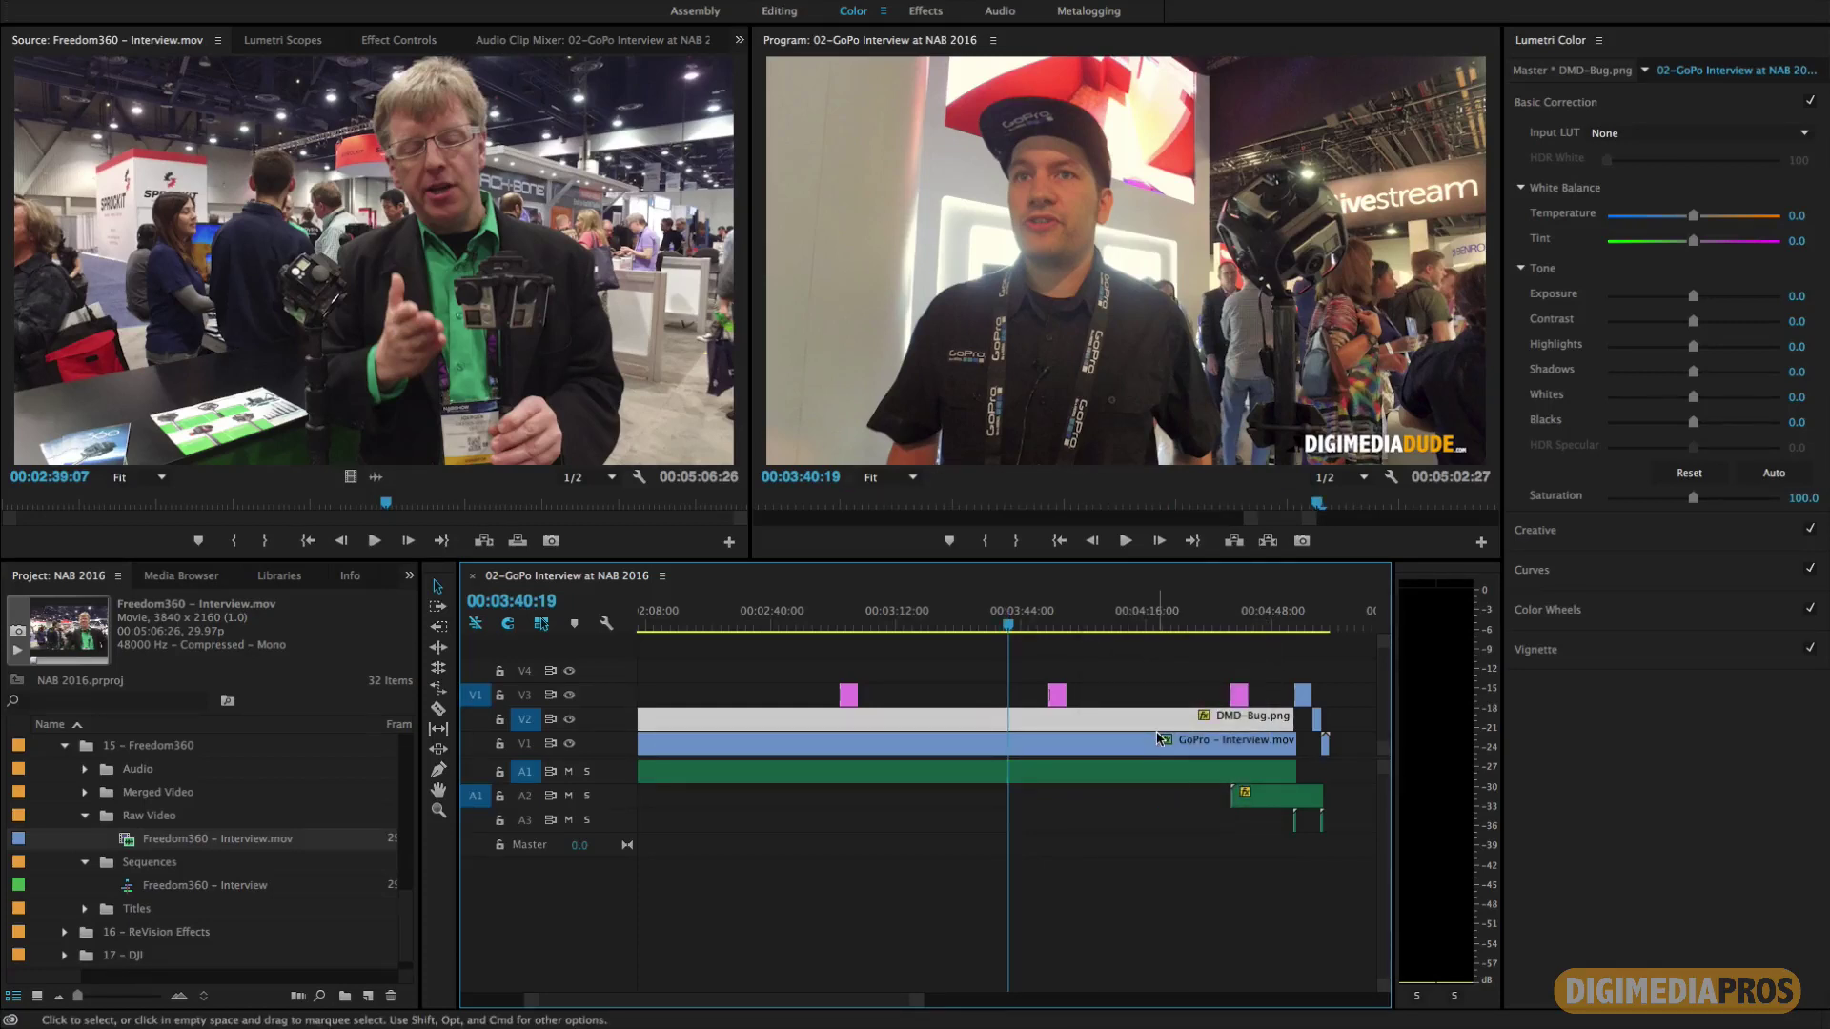
click(351, 238)
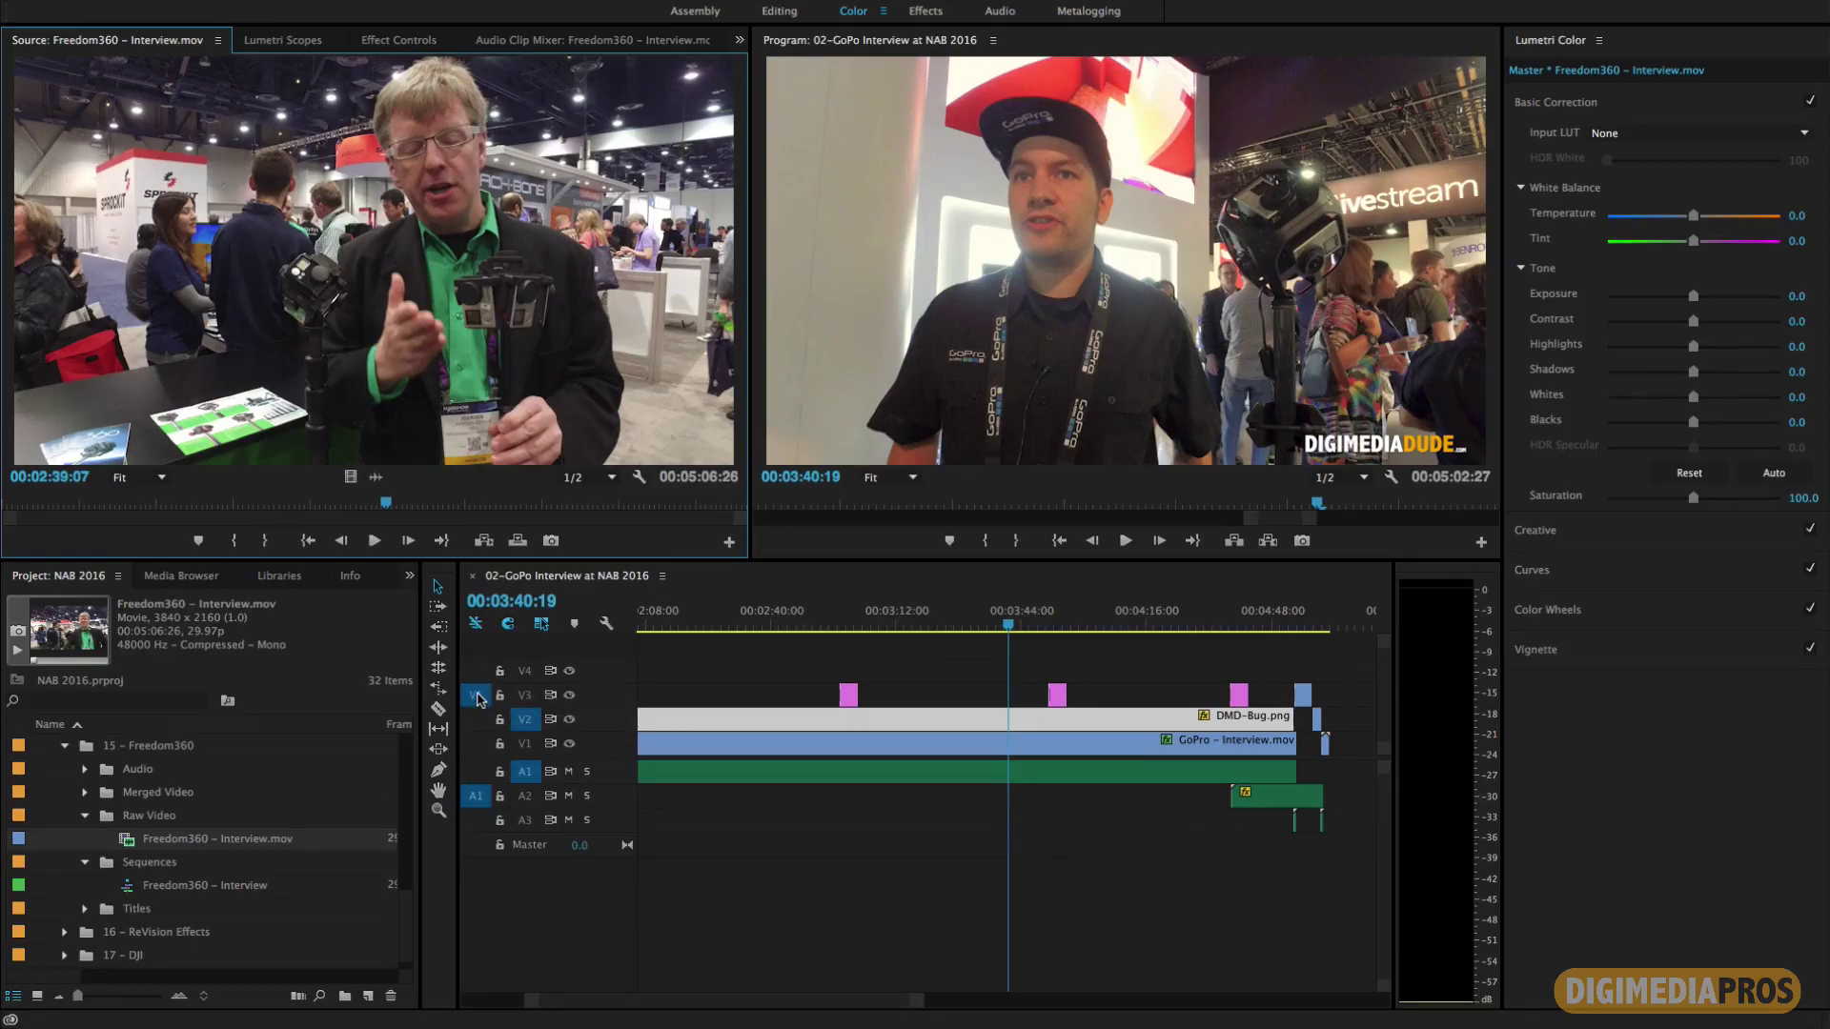
Step: Turn off the V1 and A1 source patches and try editing the source clip into the sequence
click(476, 697)
click(477, 795)
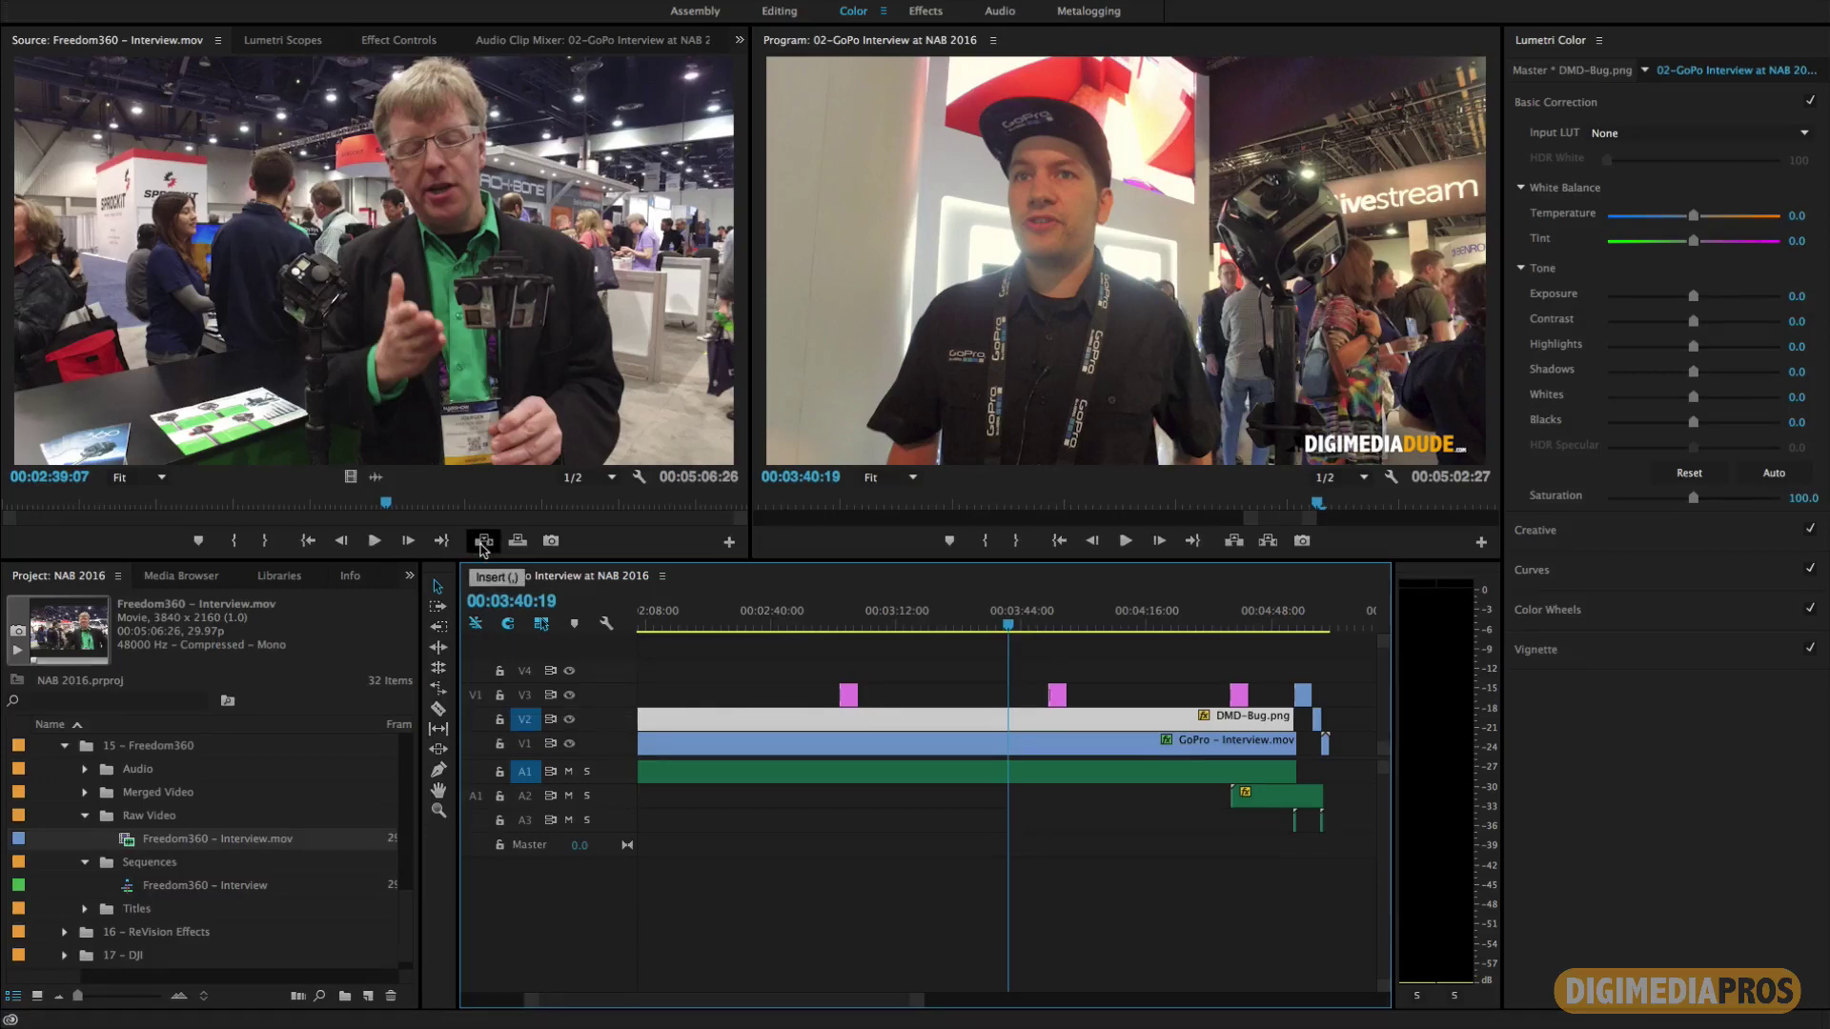
click(517, 543)
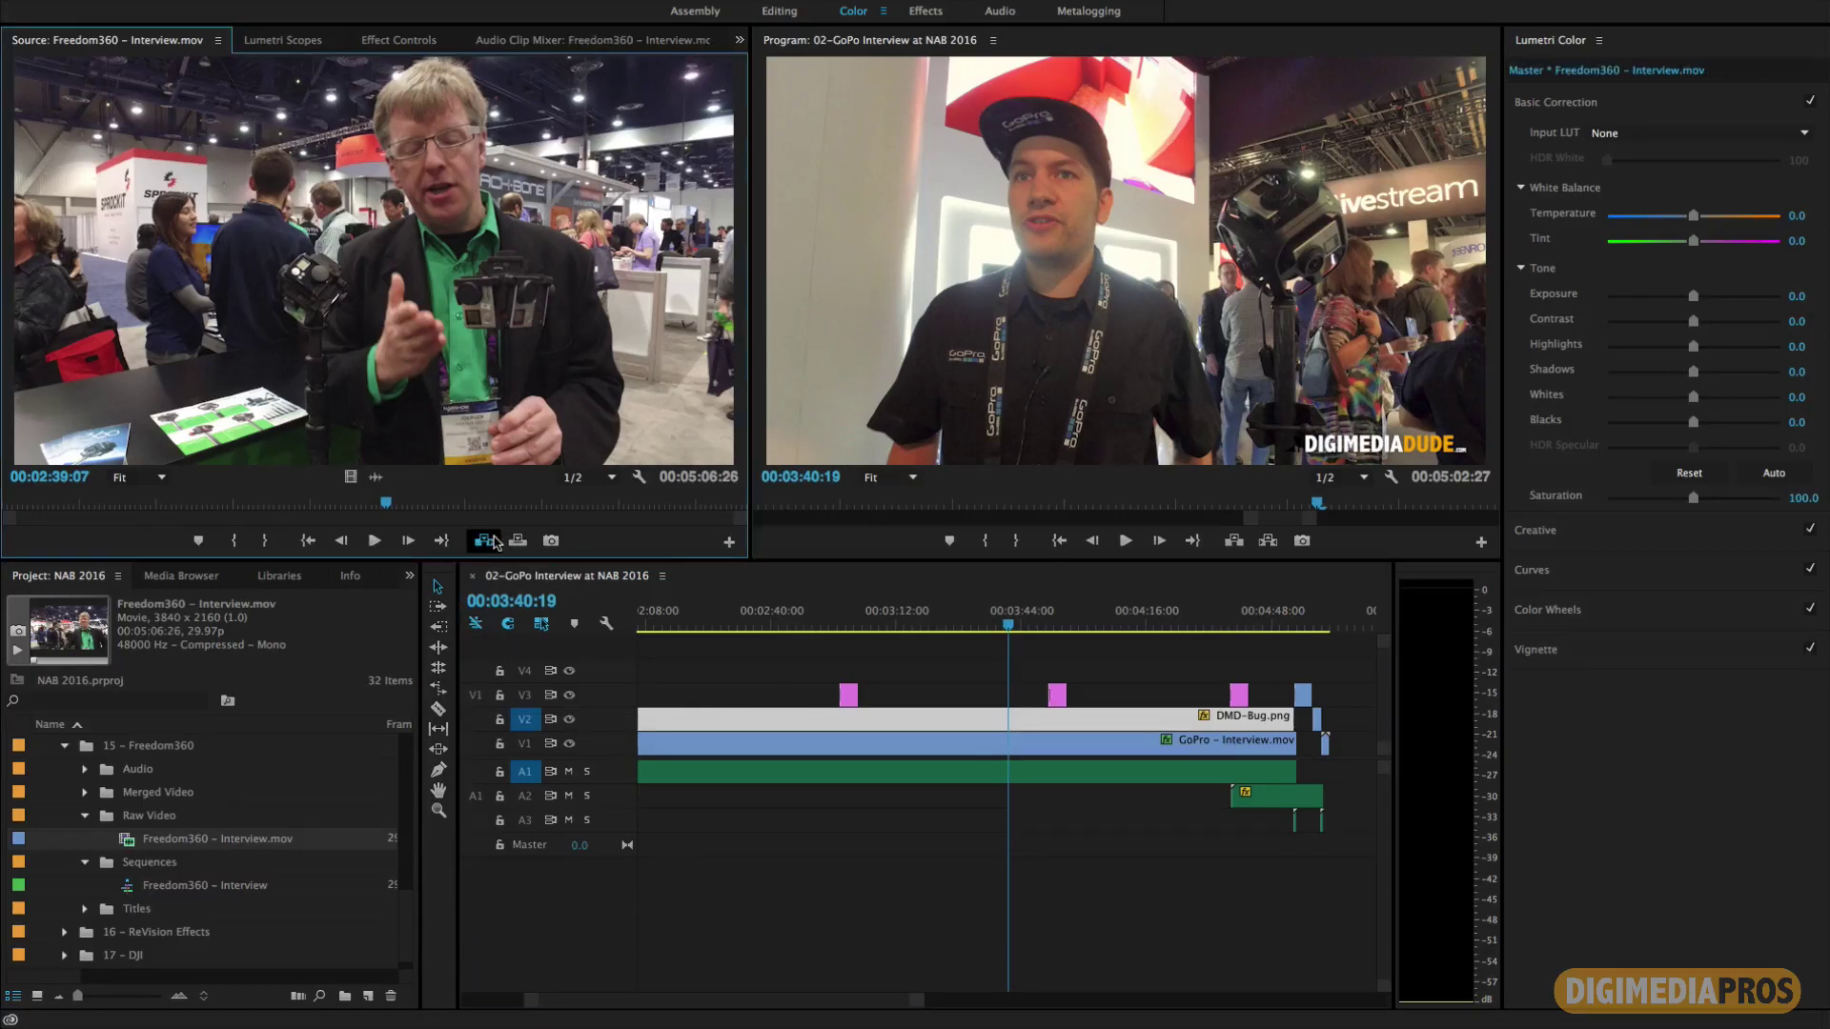
Step: Patch only source V1 to track V3, insert Freedom360 – Interview.mov at 00:03:40:19, and undo the insert
click(476, 696)
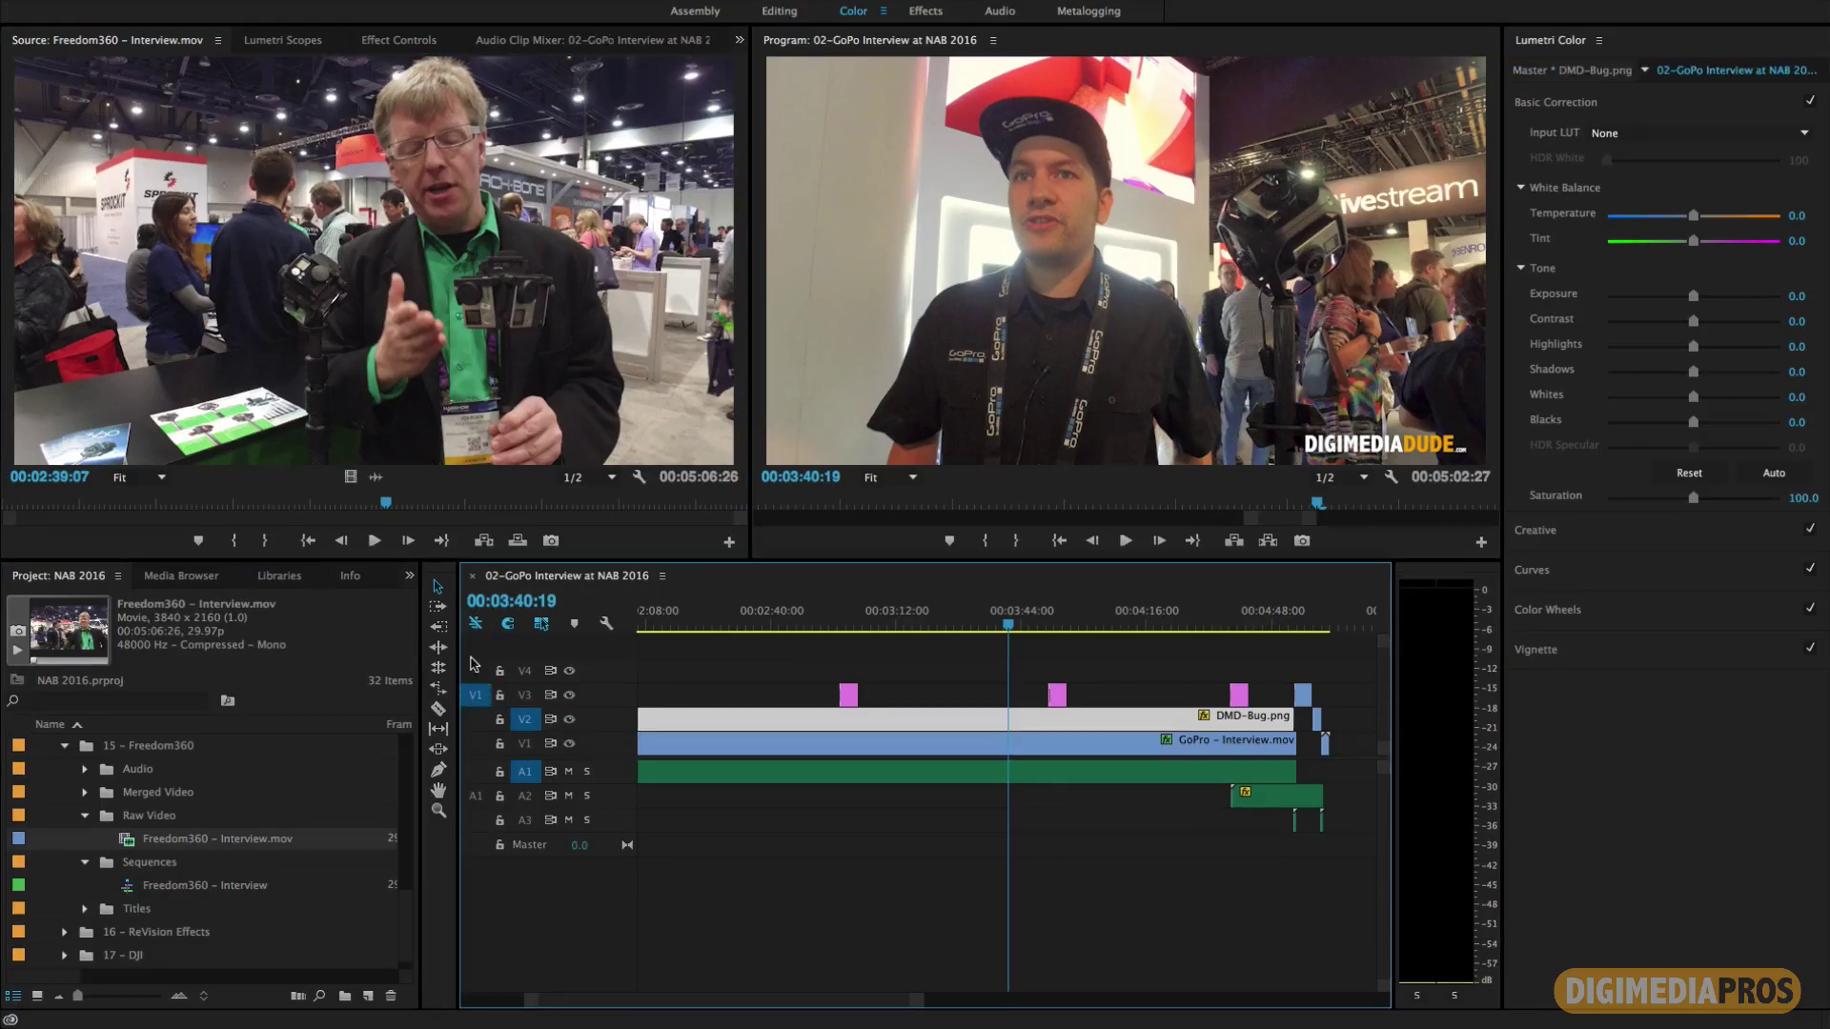
click(484, 542)
click(484, 542)
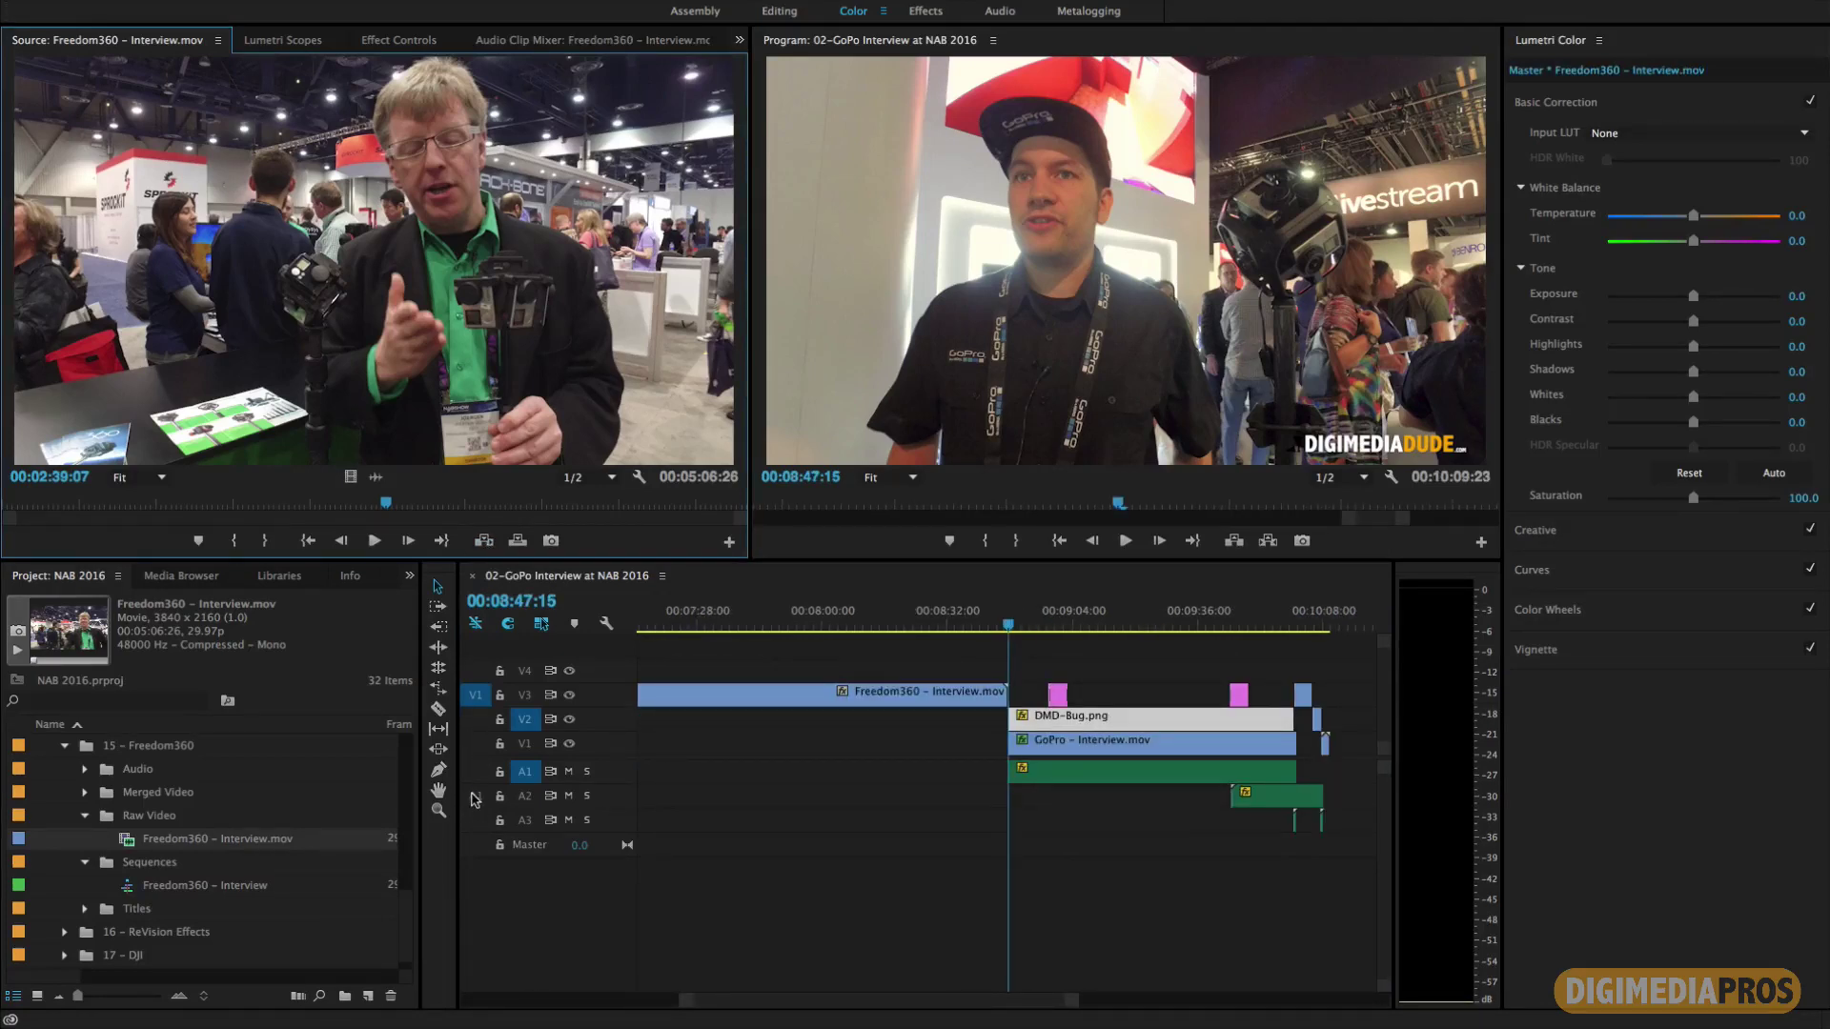
click(475, 796)
key(ctrl+z)
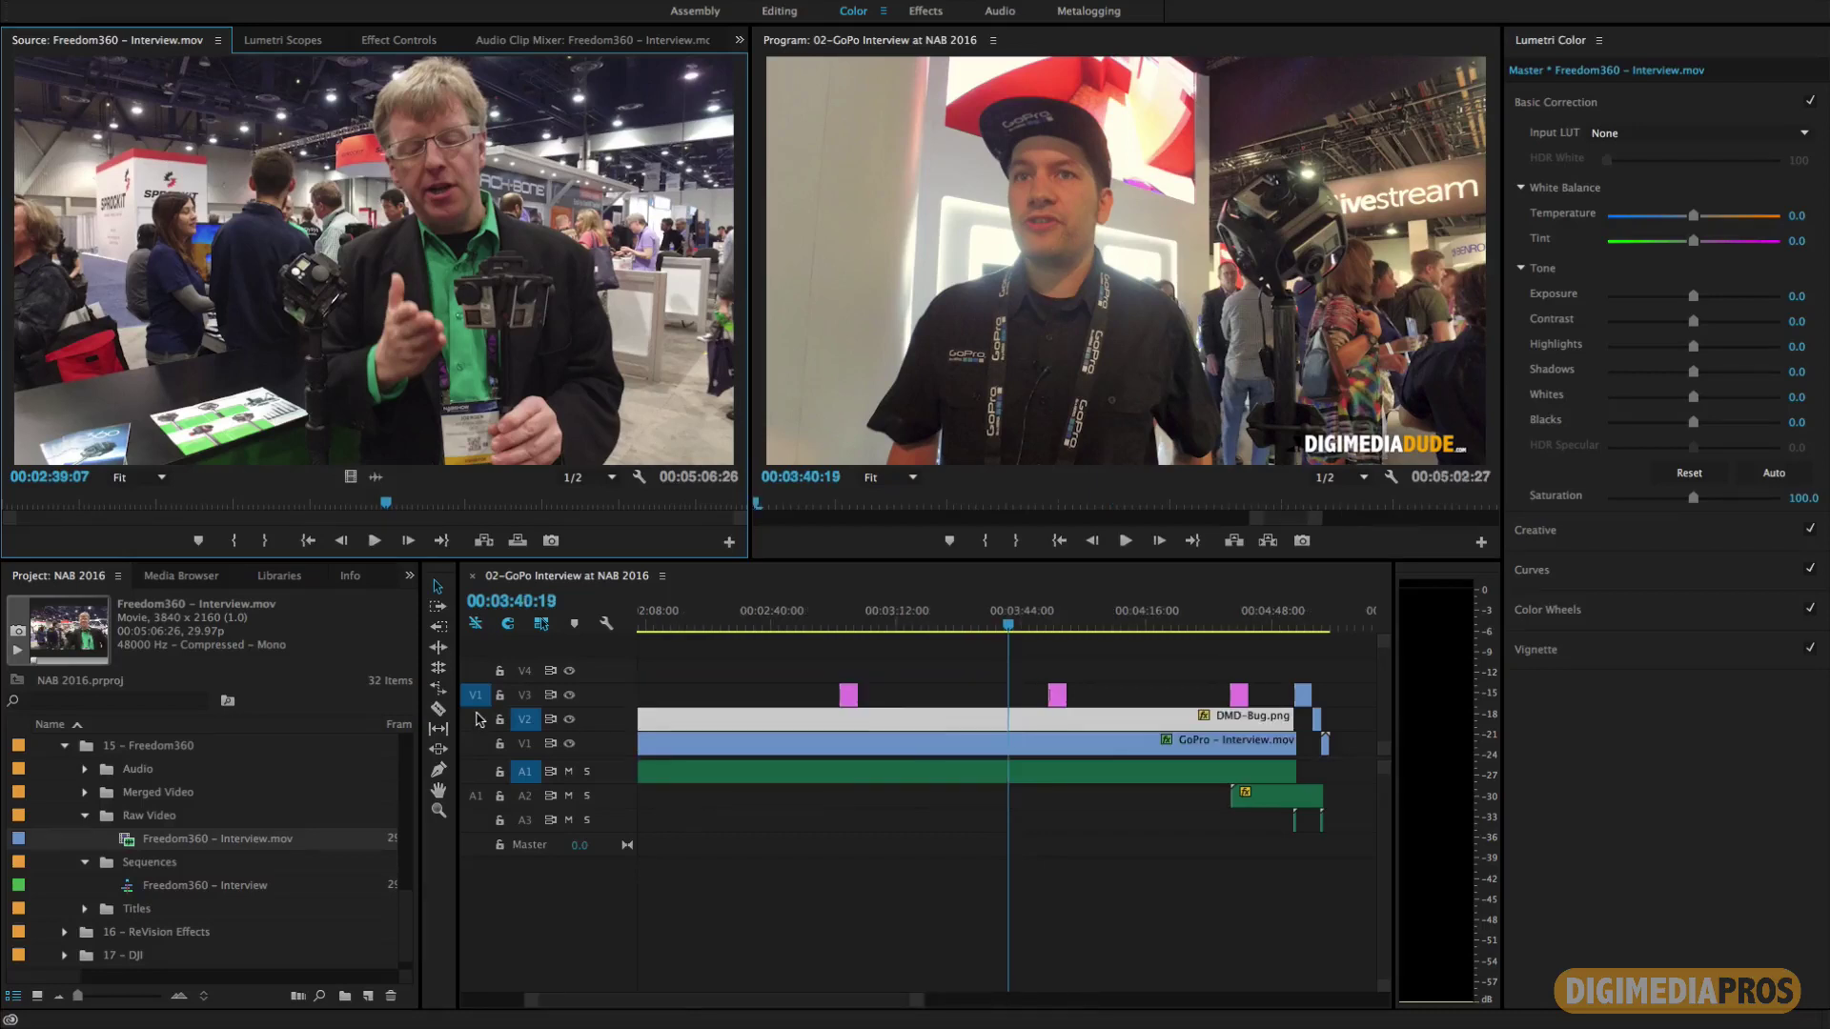
Step: Patch source A1 to track A2, insert the source clip's video and audio at 00:03:40:19, and undo the insert
click(476, 796)
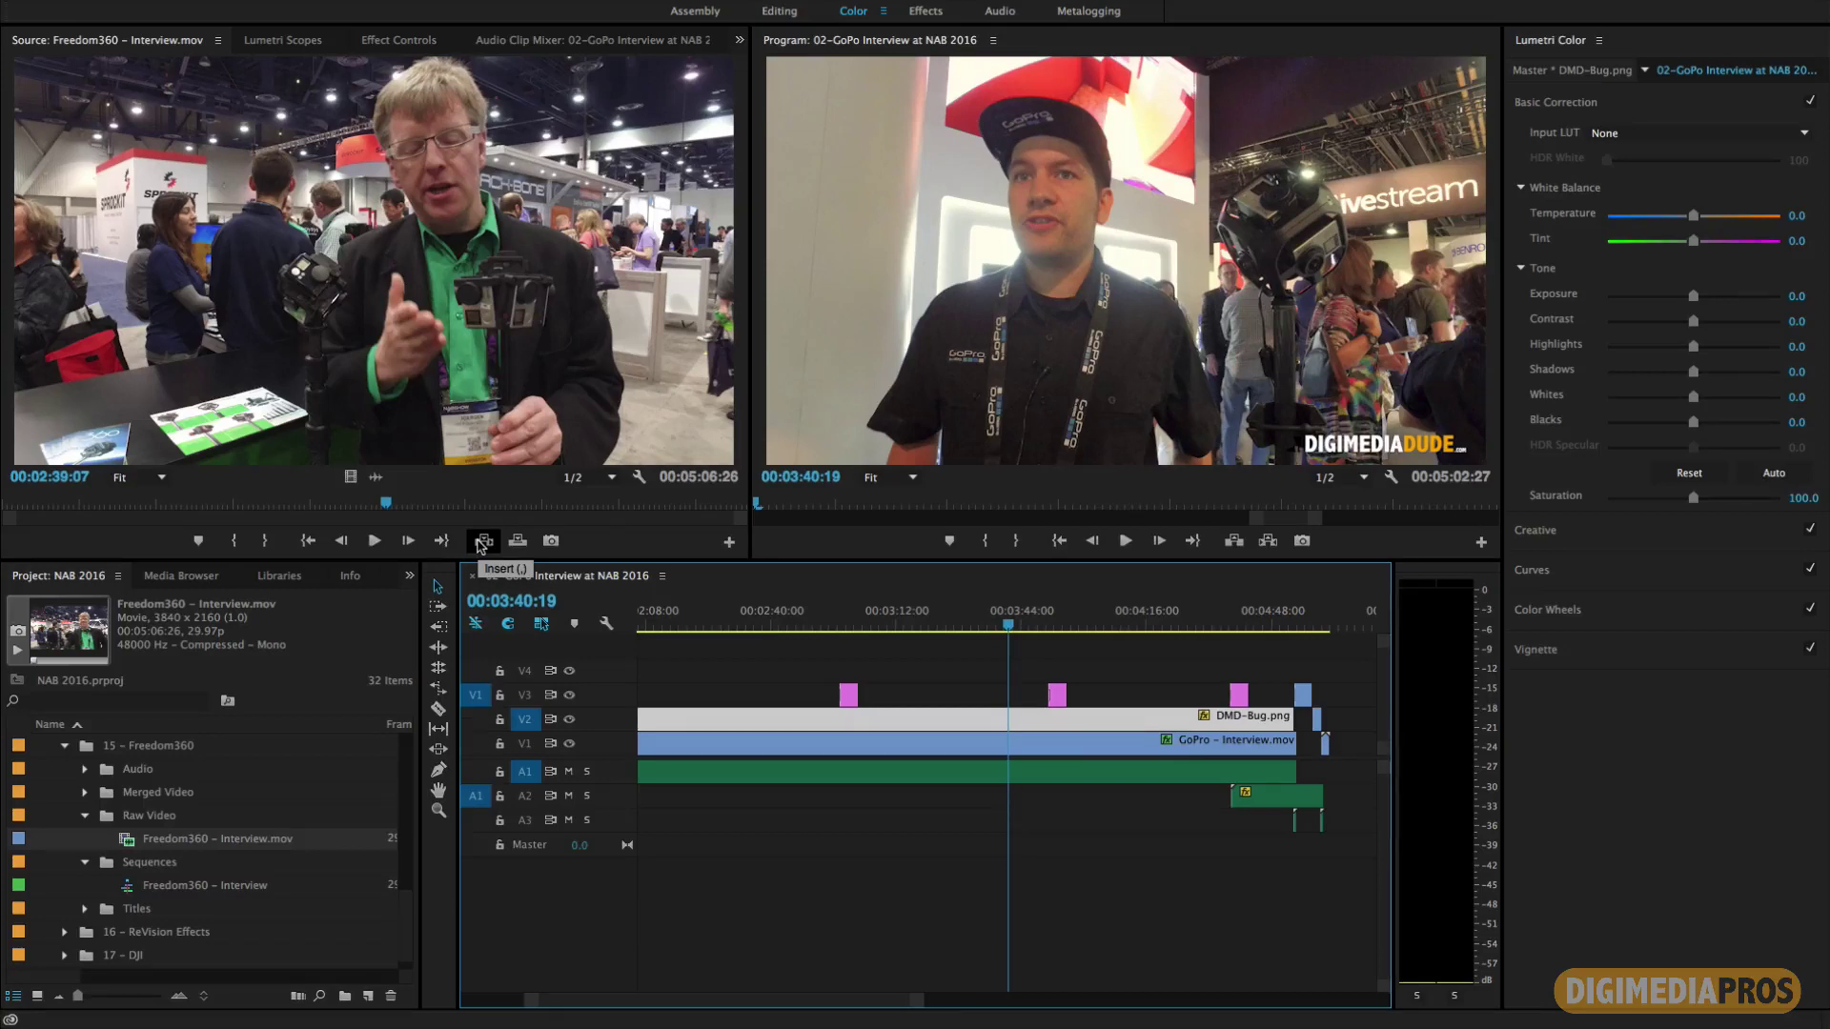
click(483, 541)
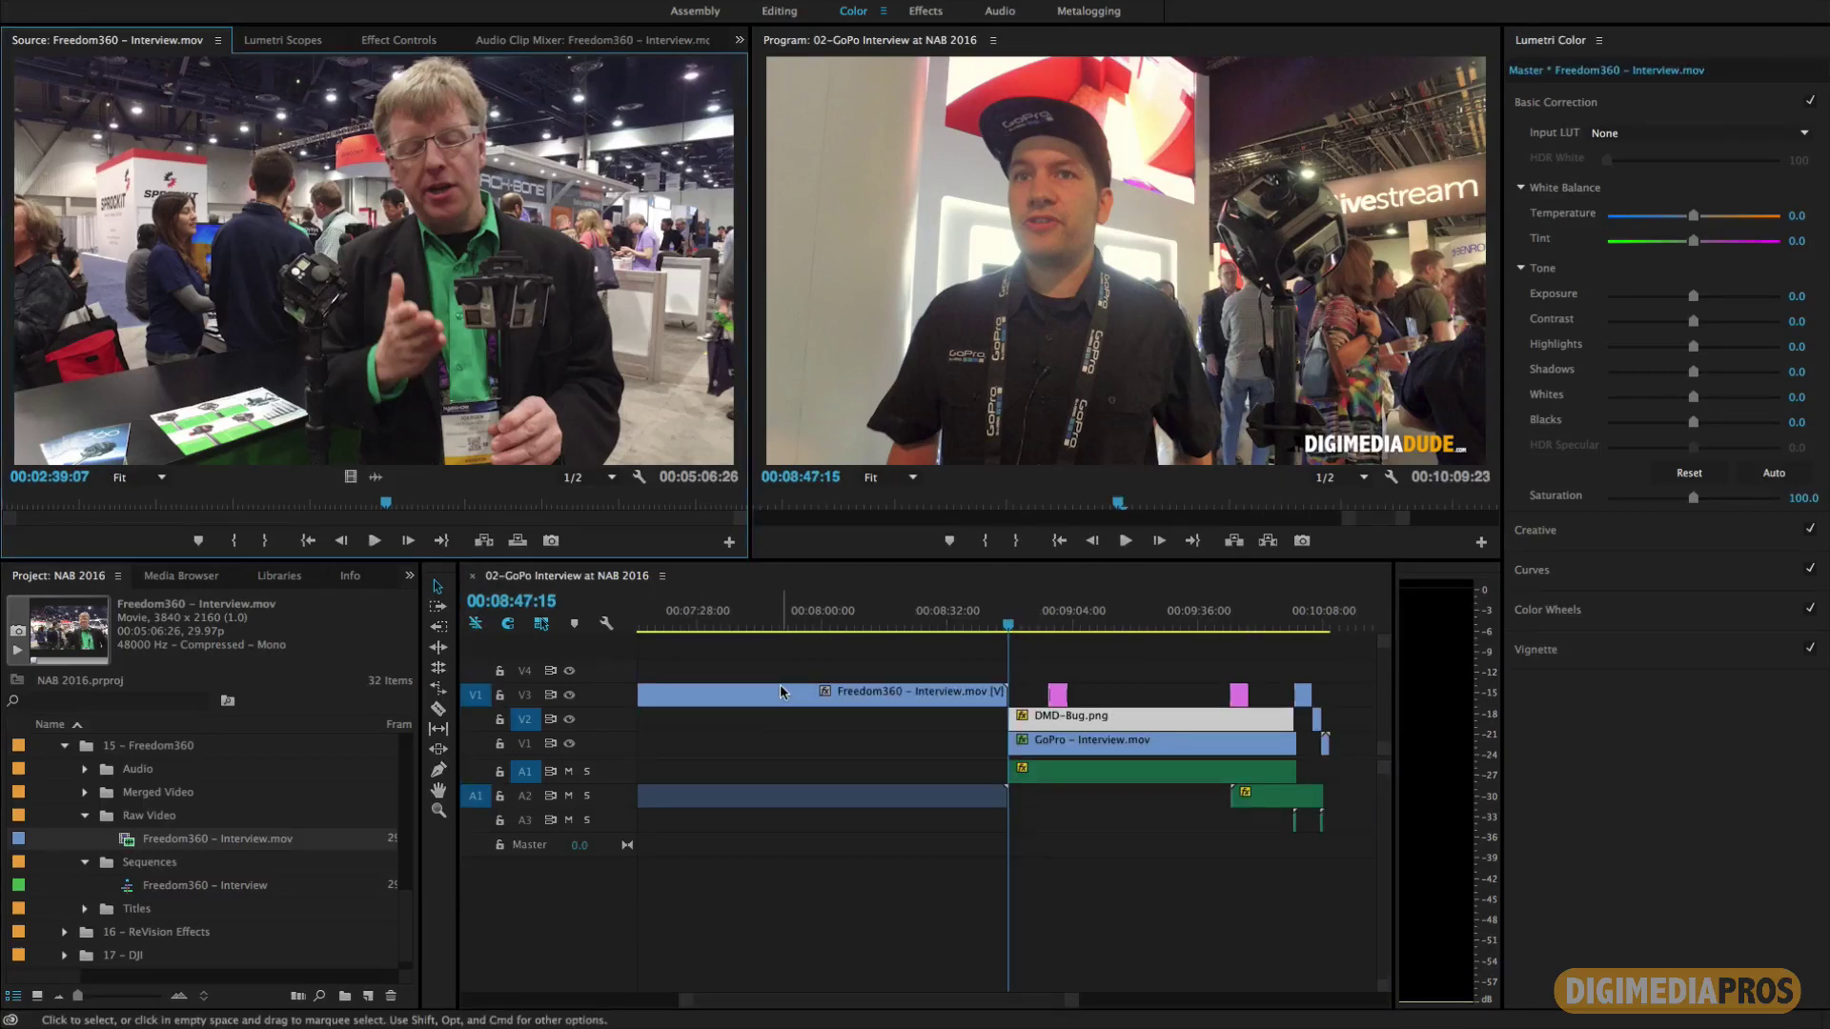
click(947, 667)
key(backslash)
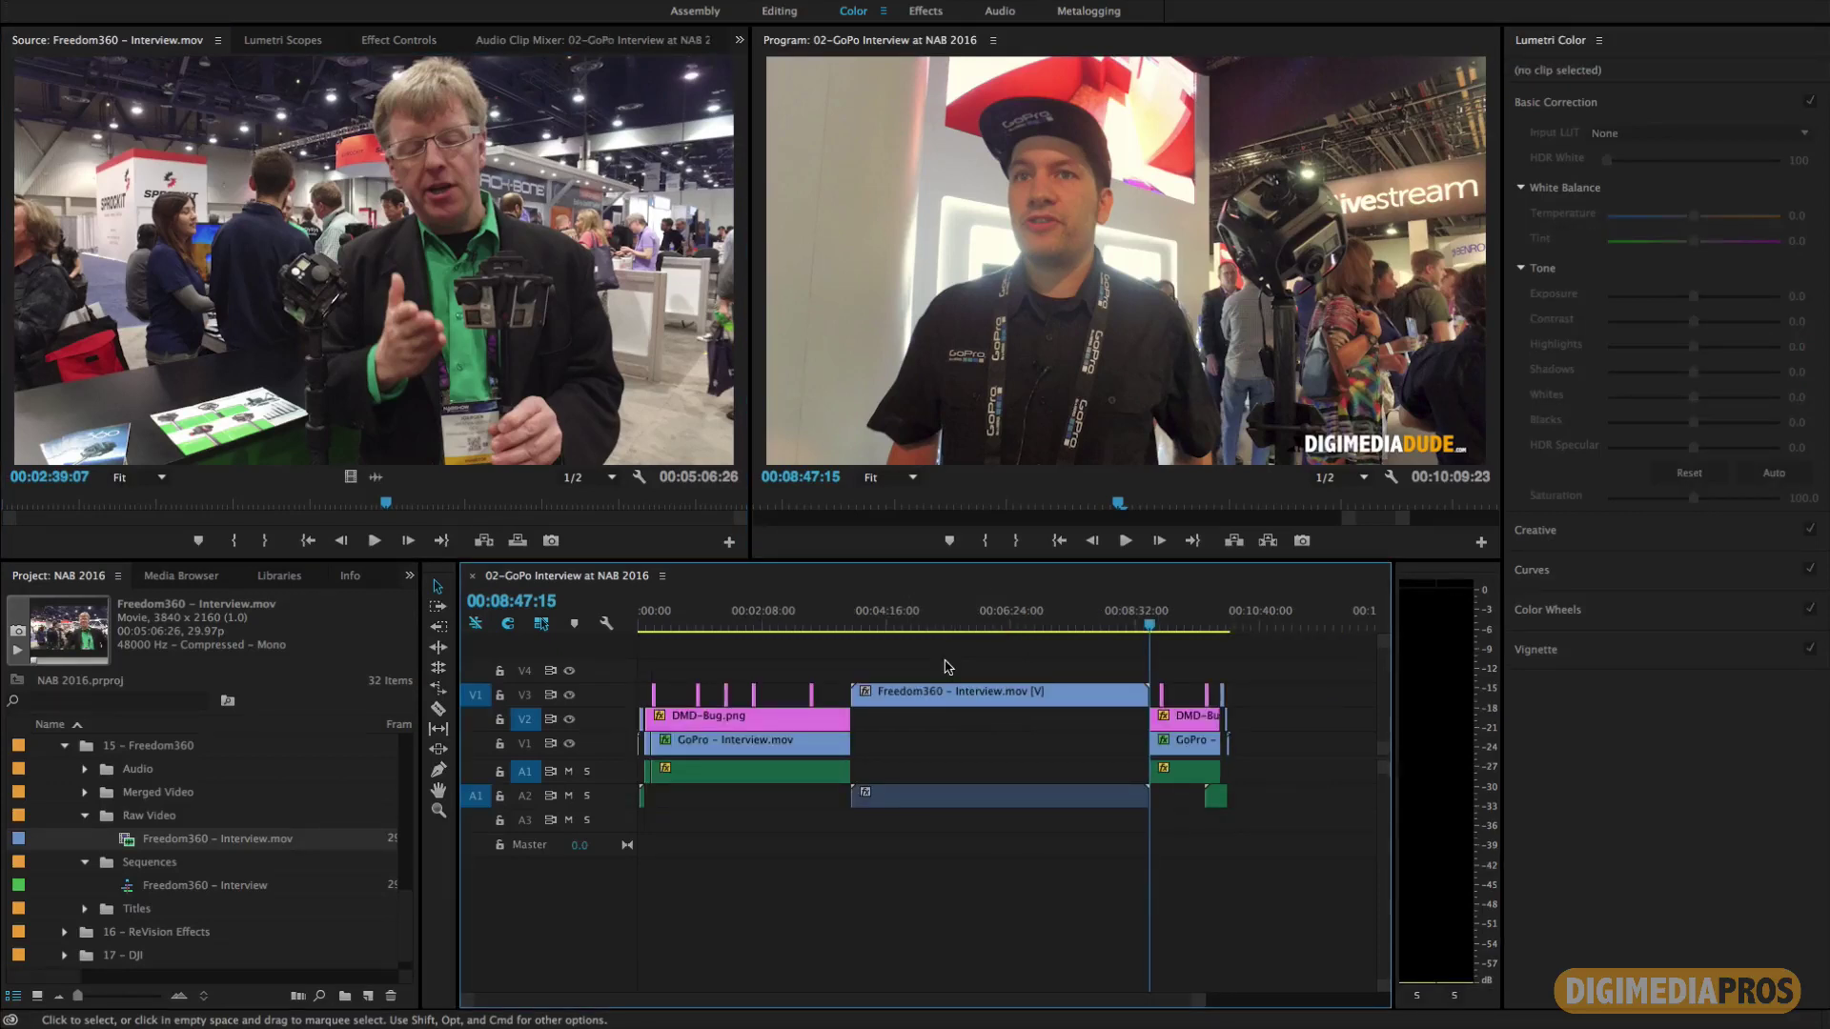
key(super+z)
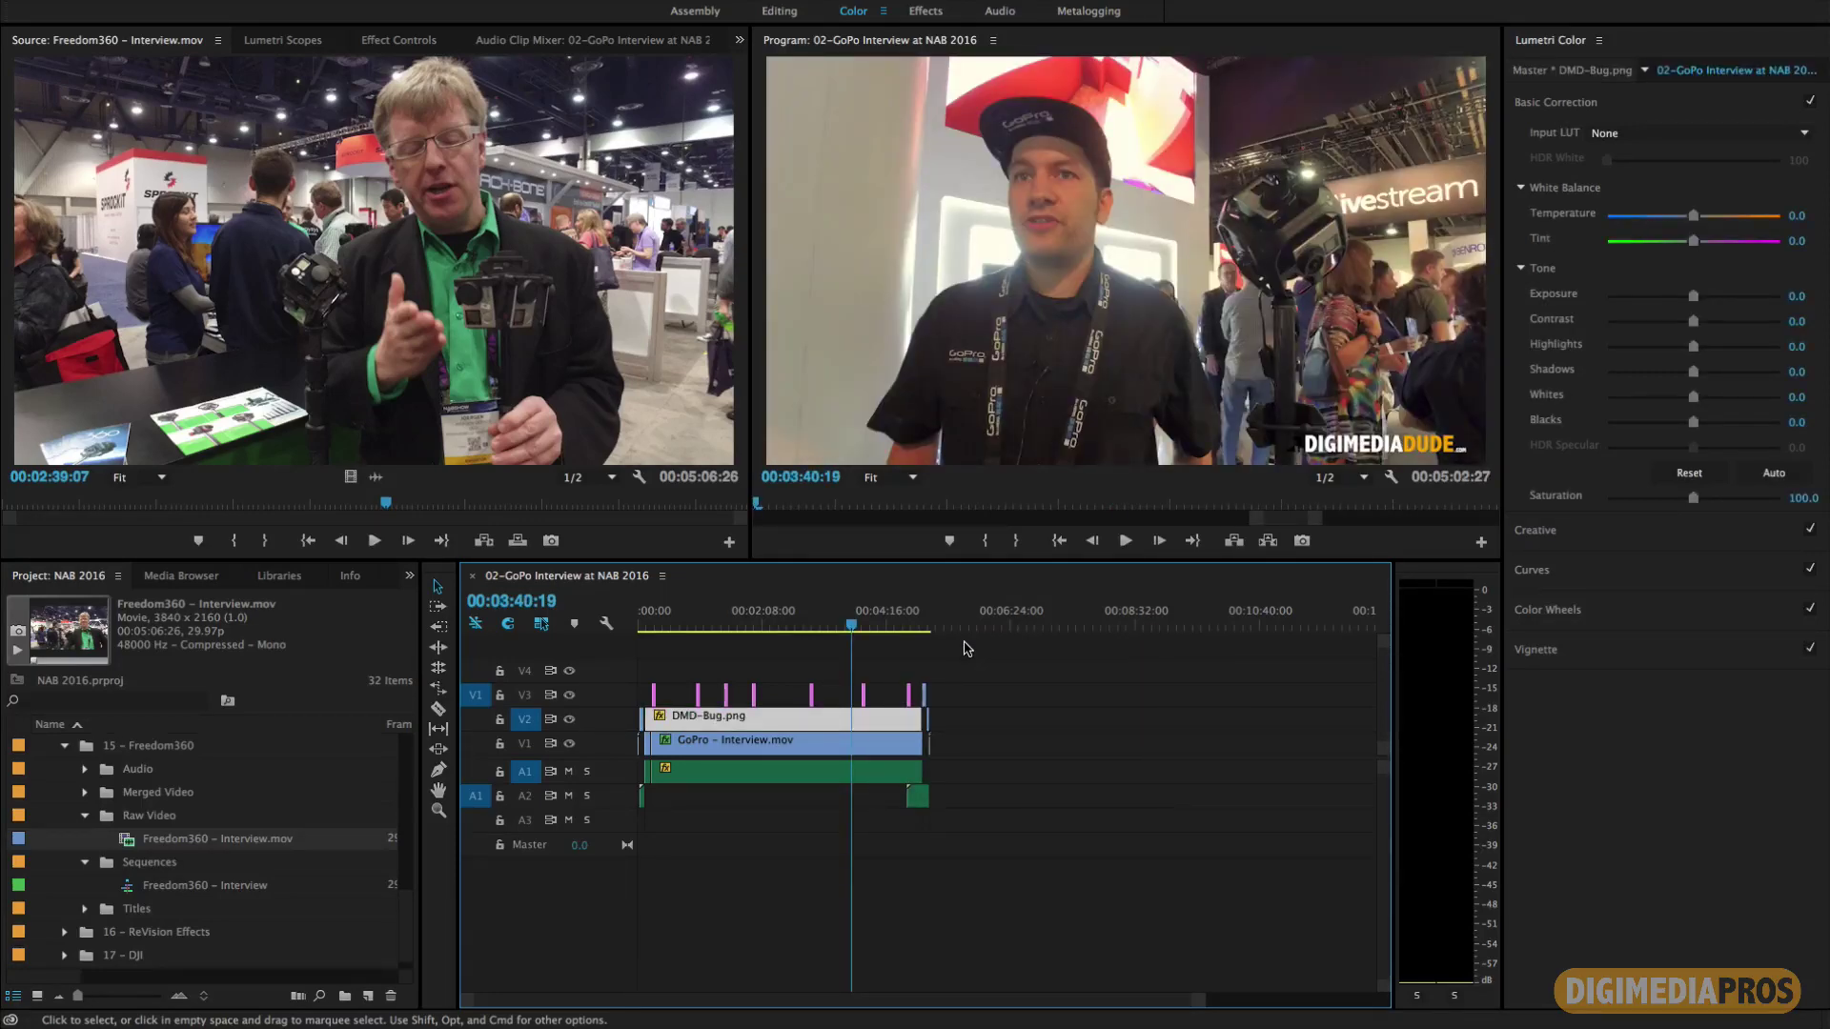
Step: Mark an In point at 00:02:39:07 and an Out point at 00:03:05:29 in the source clip
click(448, 519)
key(i)
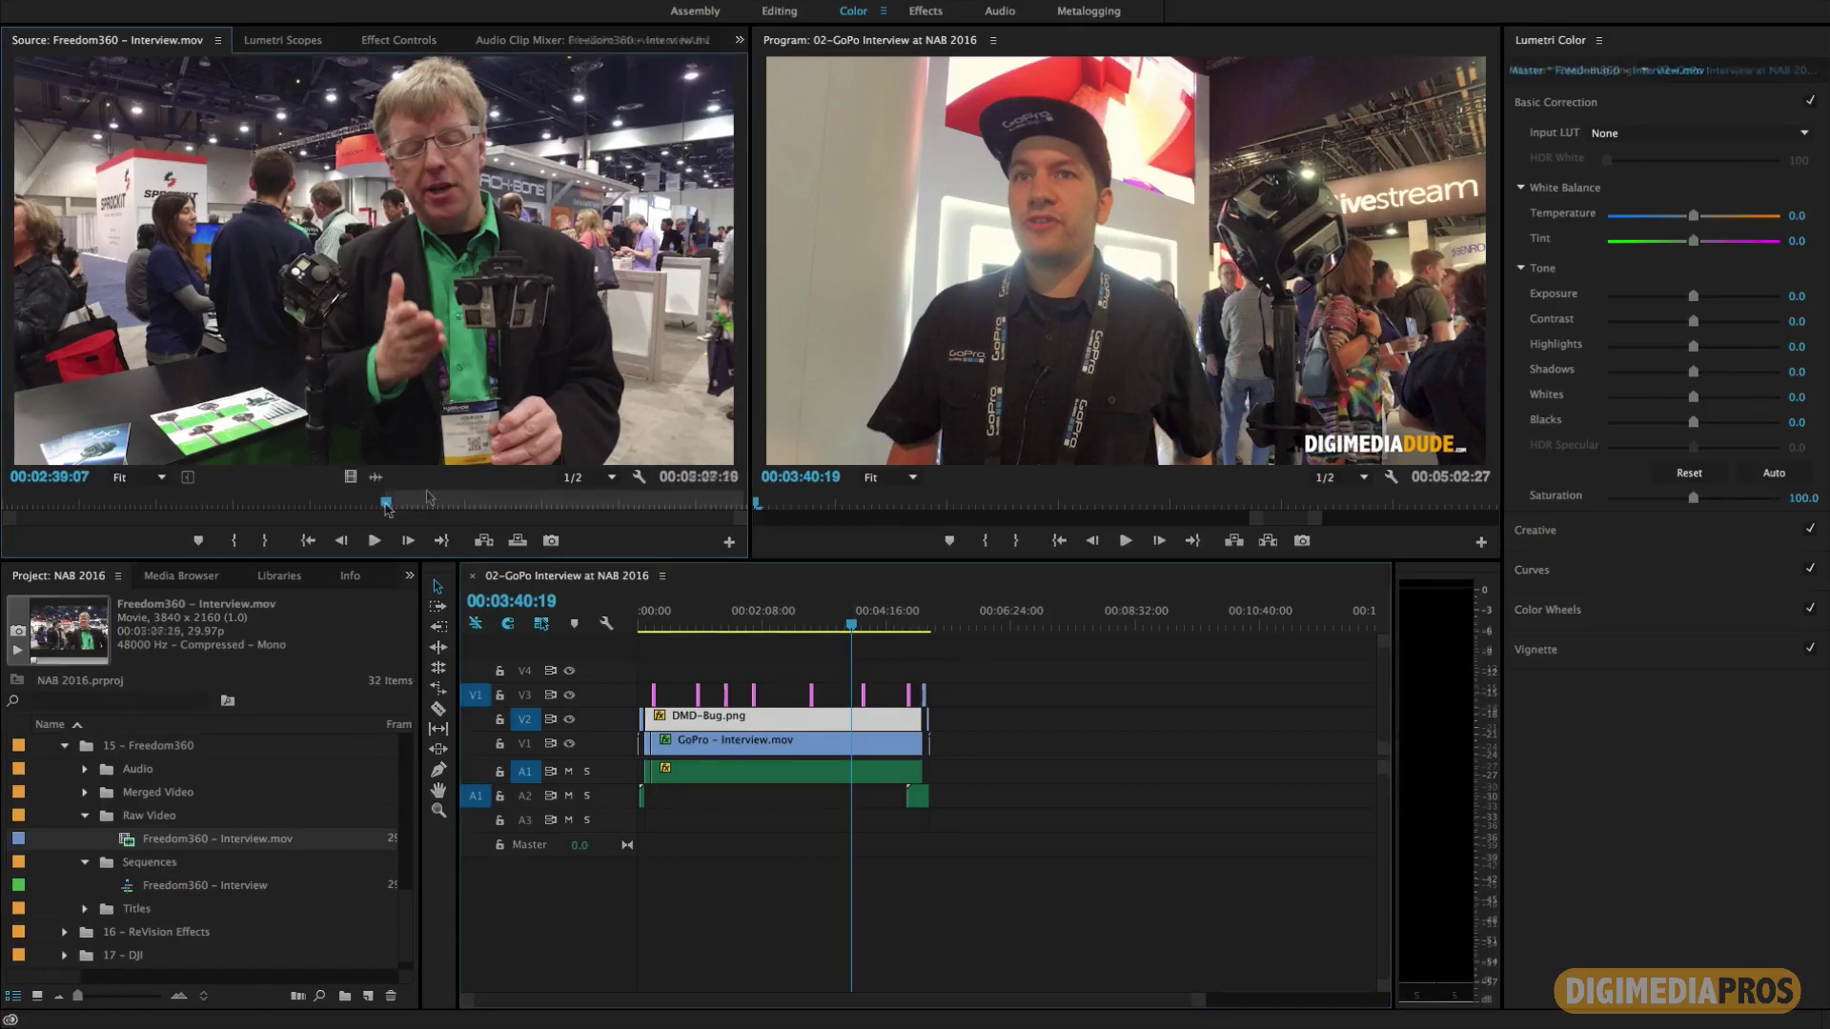
click(452, 505)
key(o)
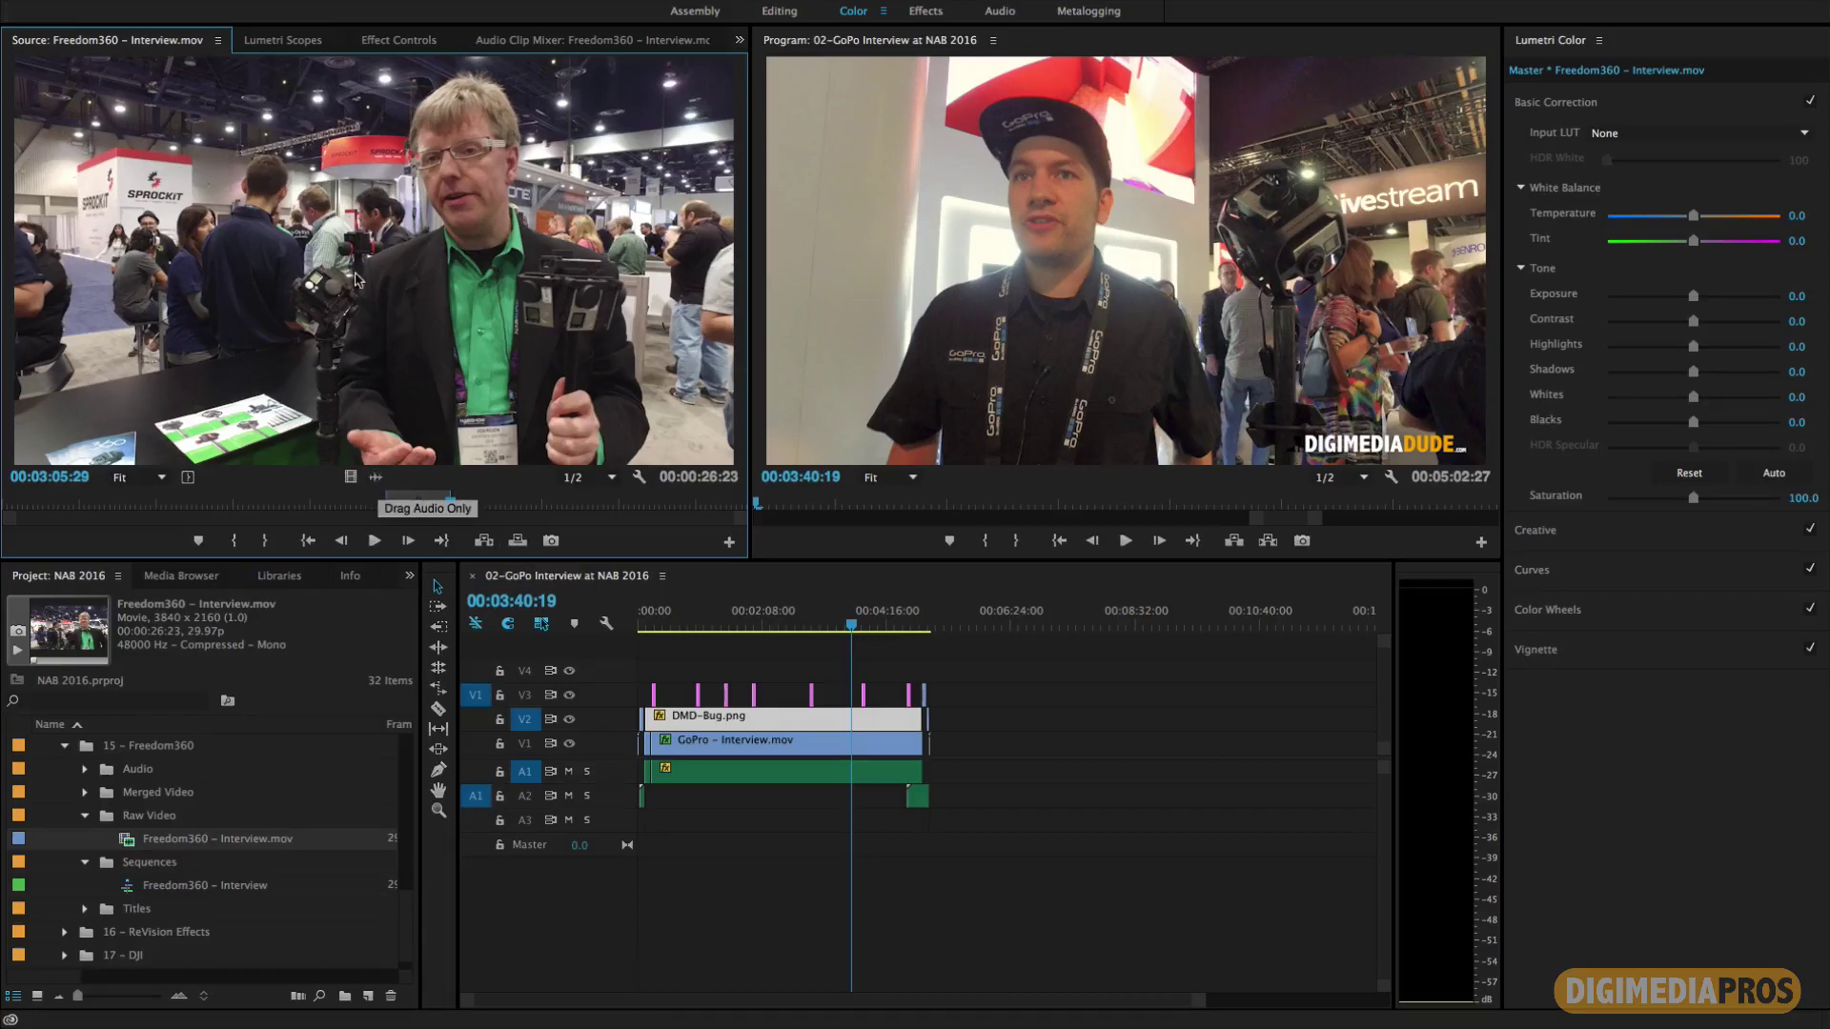
Step: Try placing the marked source range past the sequence's end as a full clip, audio only and video only, undoing each edit
drag(370, 283, 978, 727)
key(super+z)
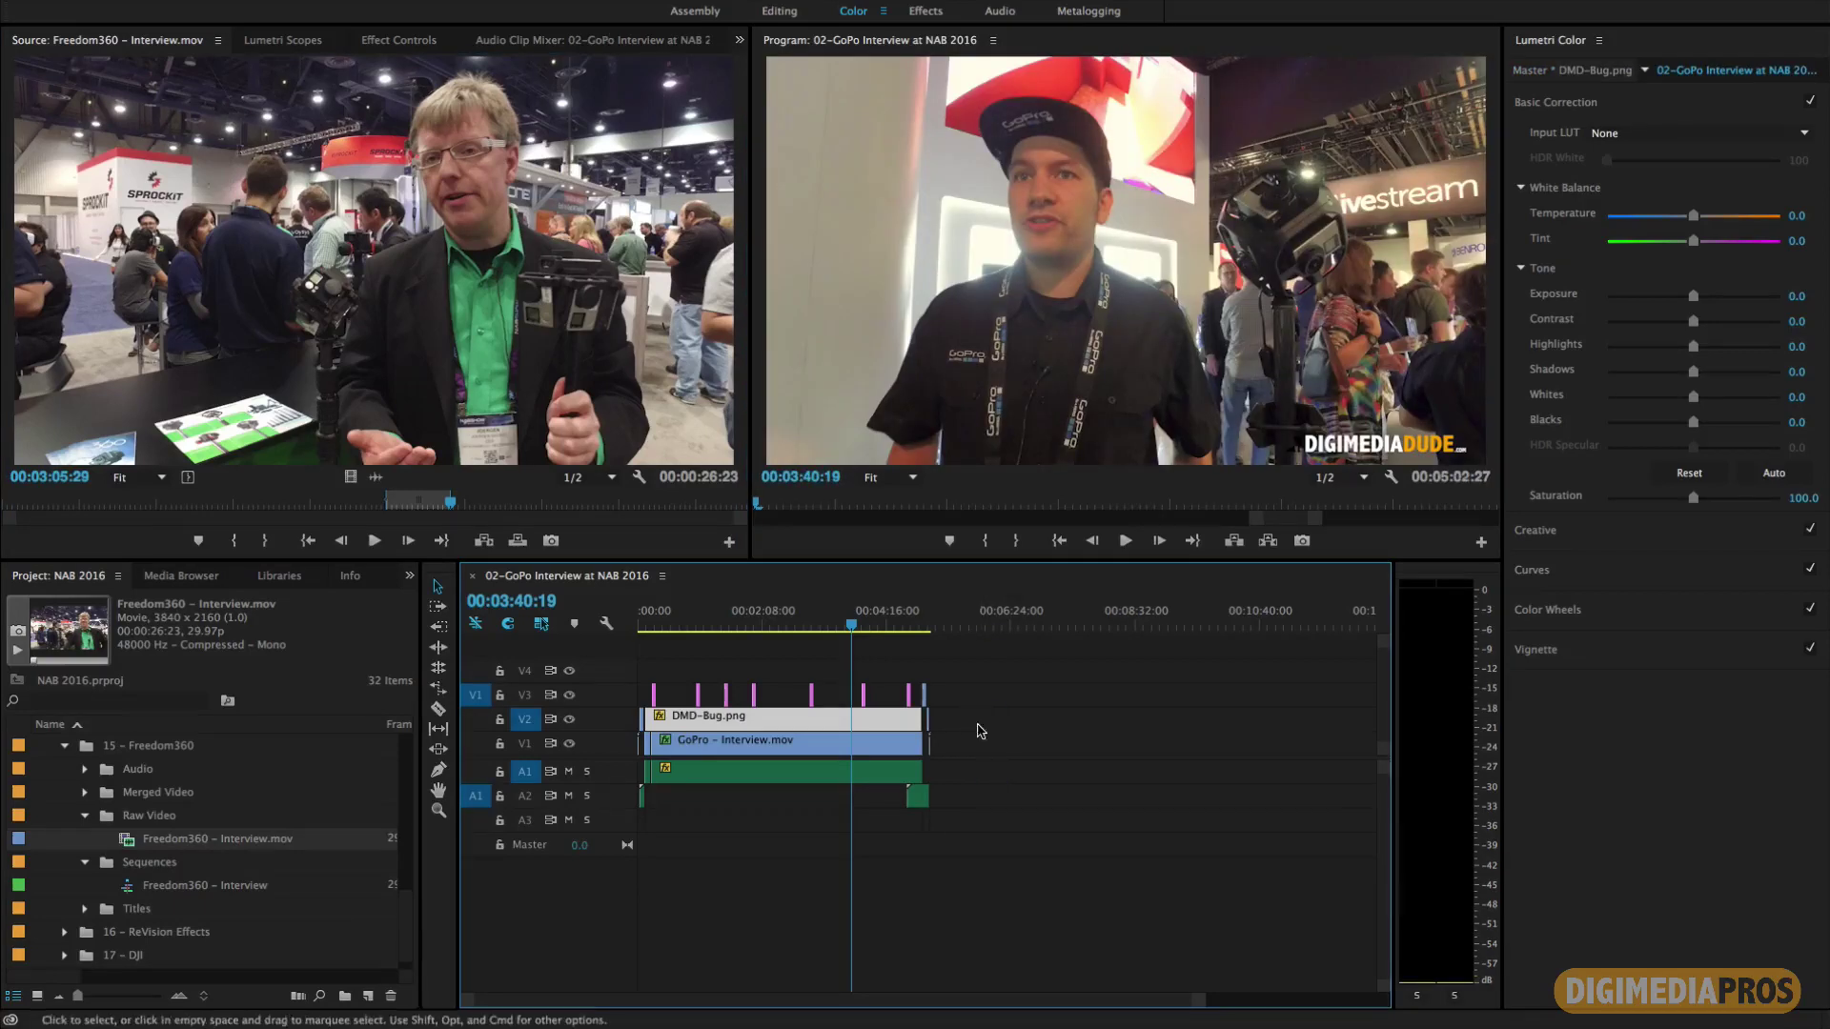
drag(374, 479, 1001, 772)
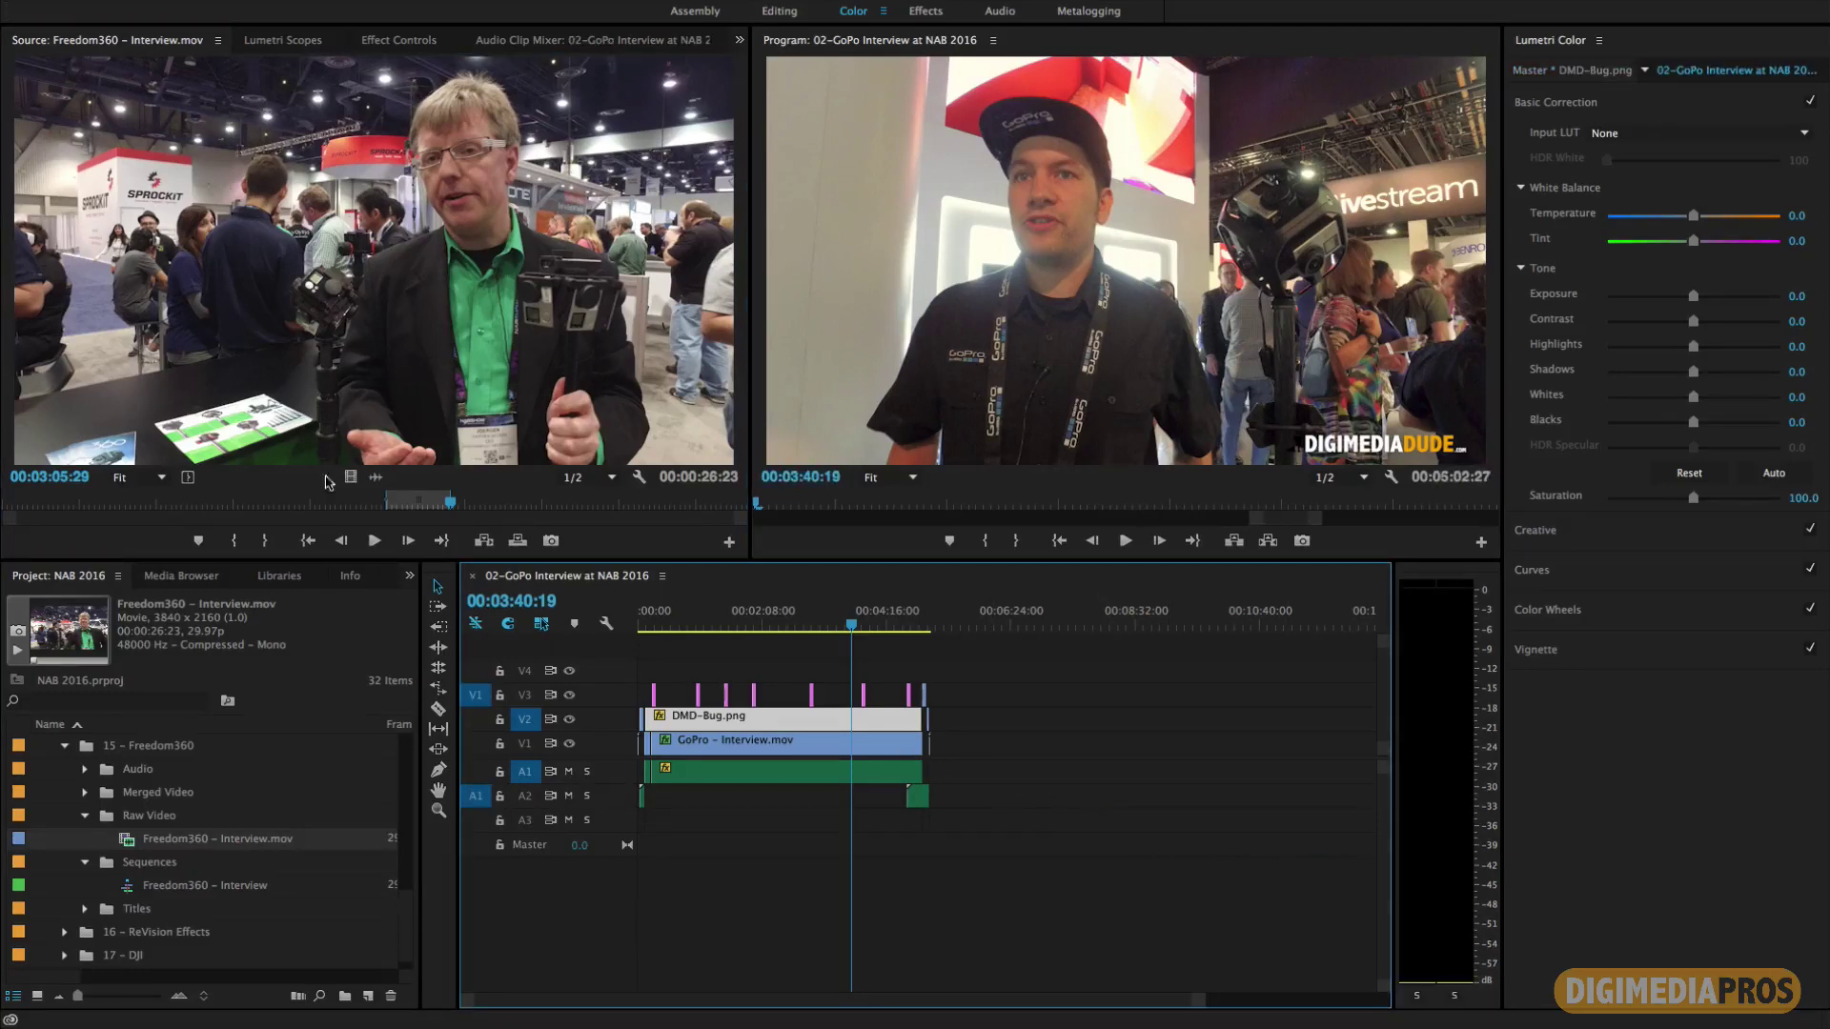
drag(351, 476, 1010, 721)
key(super+z)
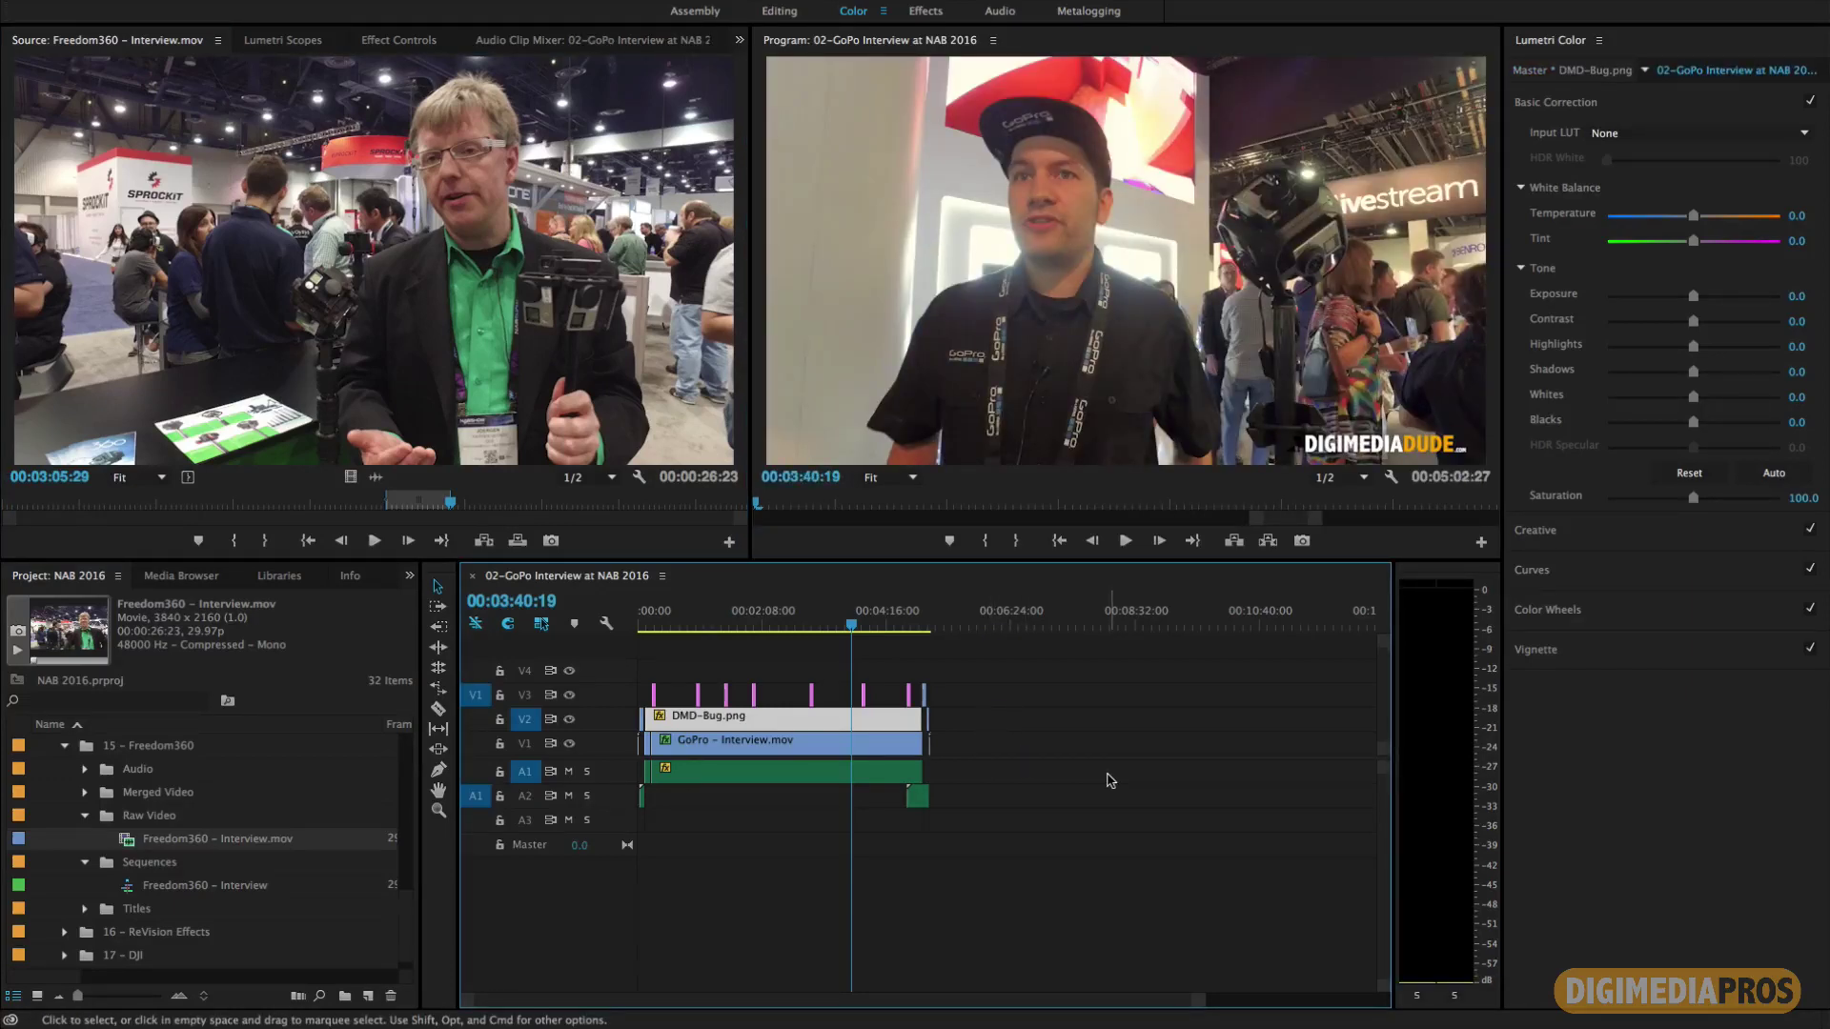
Step: Try adding Freedom360 – Interview.mov from the project's Raw Video bin to the sequence's end and as an overwrite edit
click(322, 639)
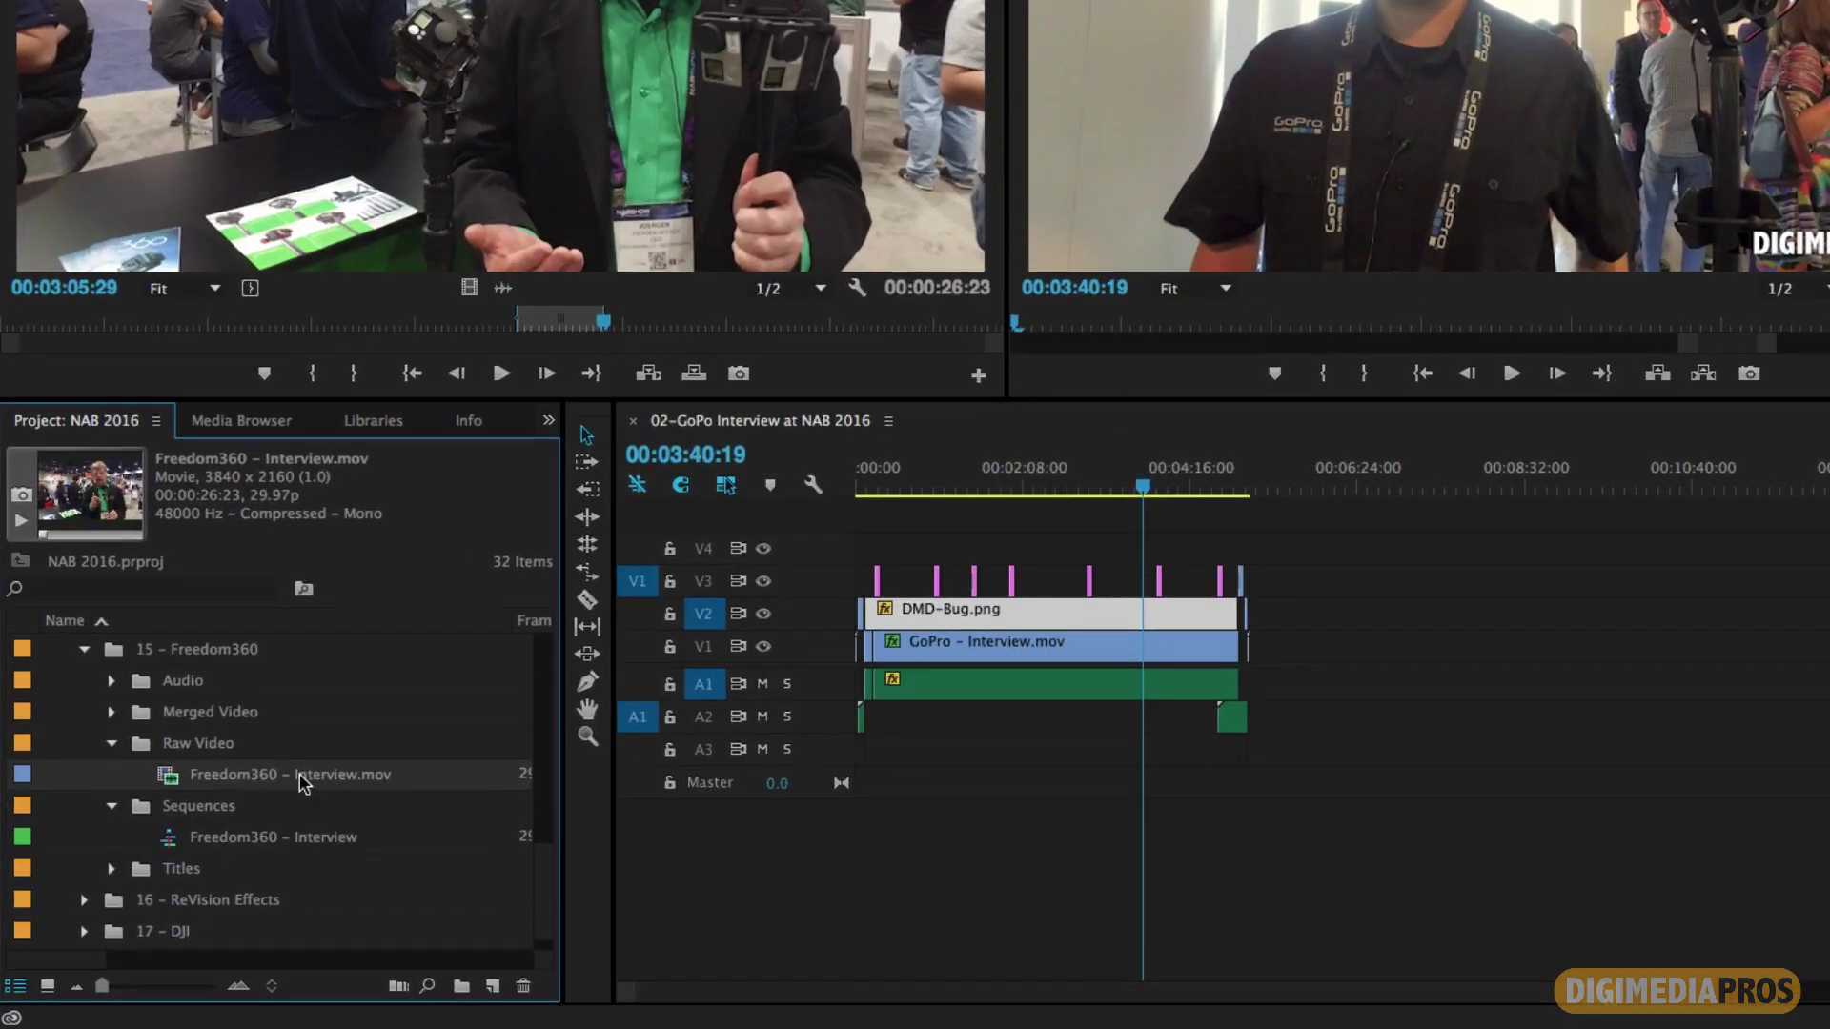
drag(285, 783, 1320, 679)
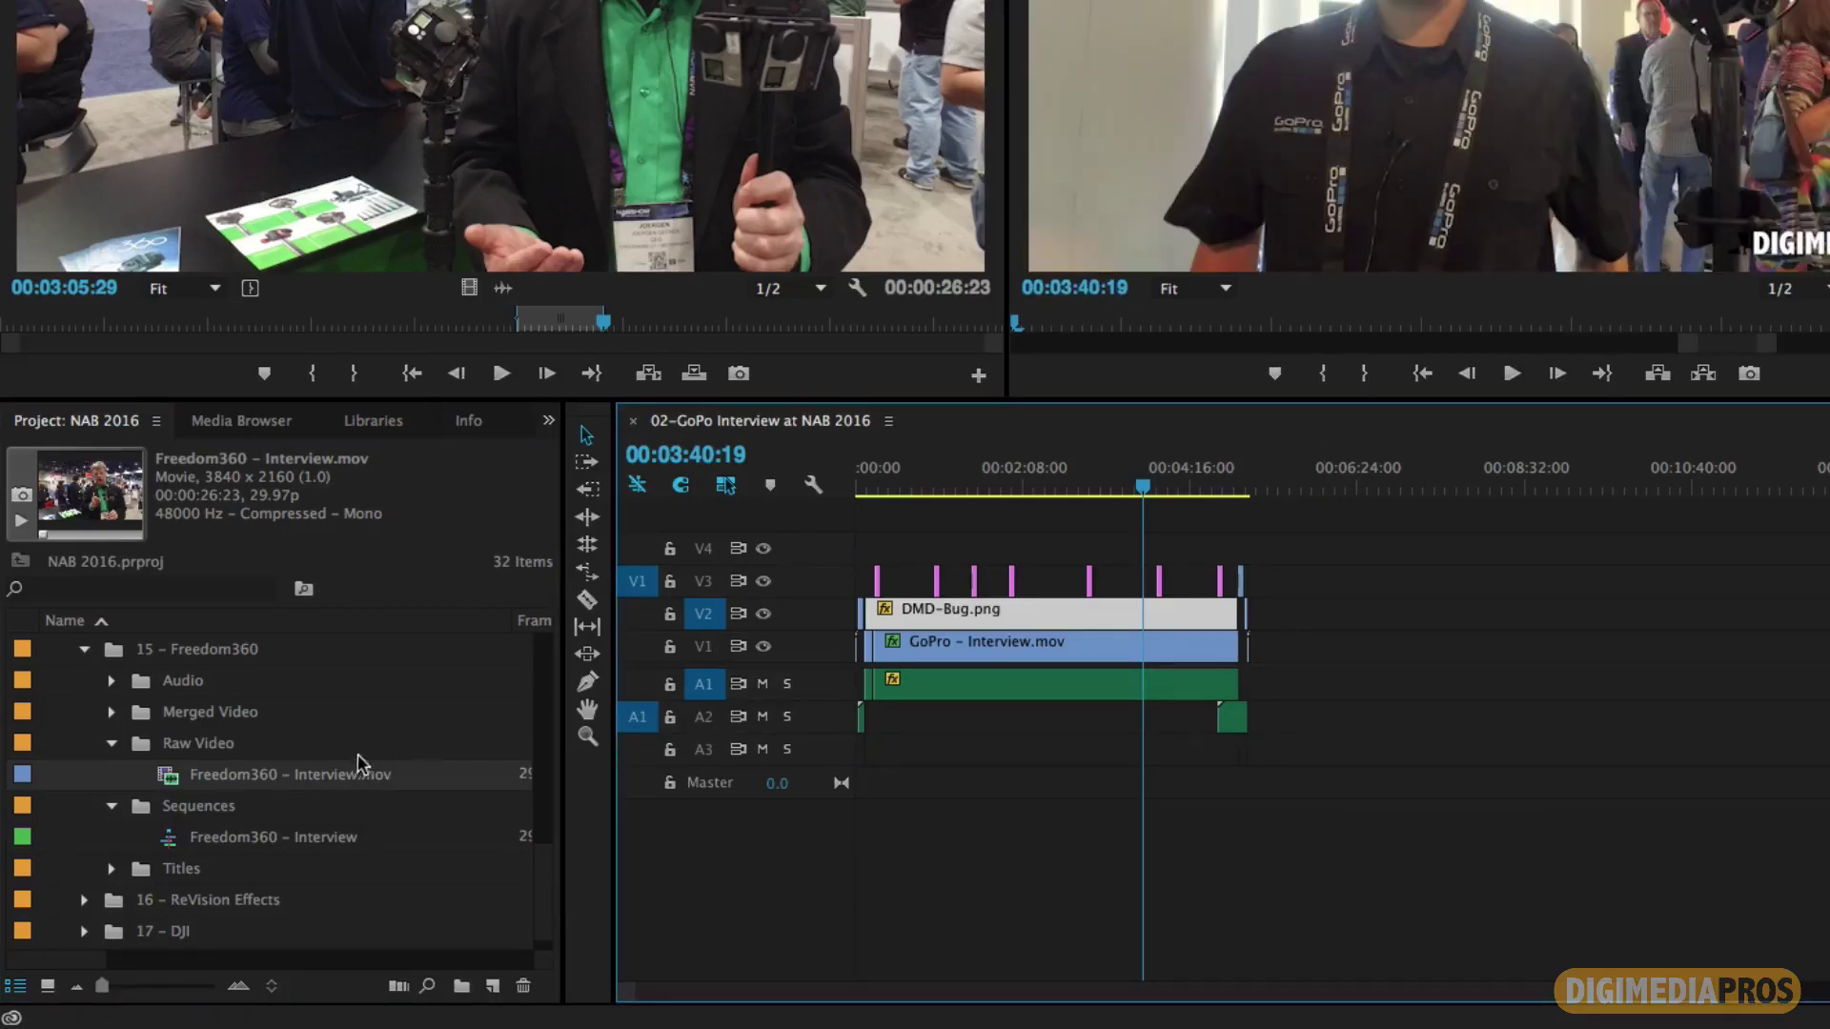
click(334, 780)
right_click(333, 779)
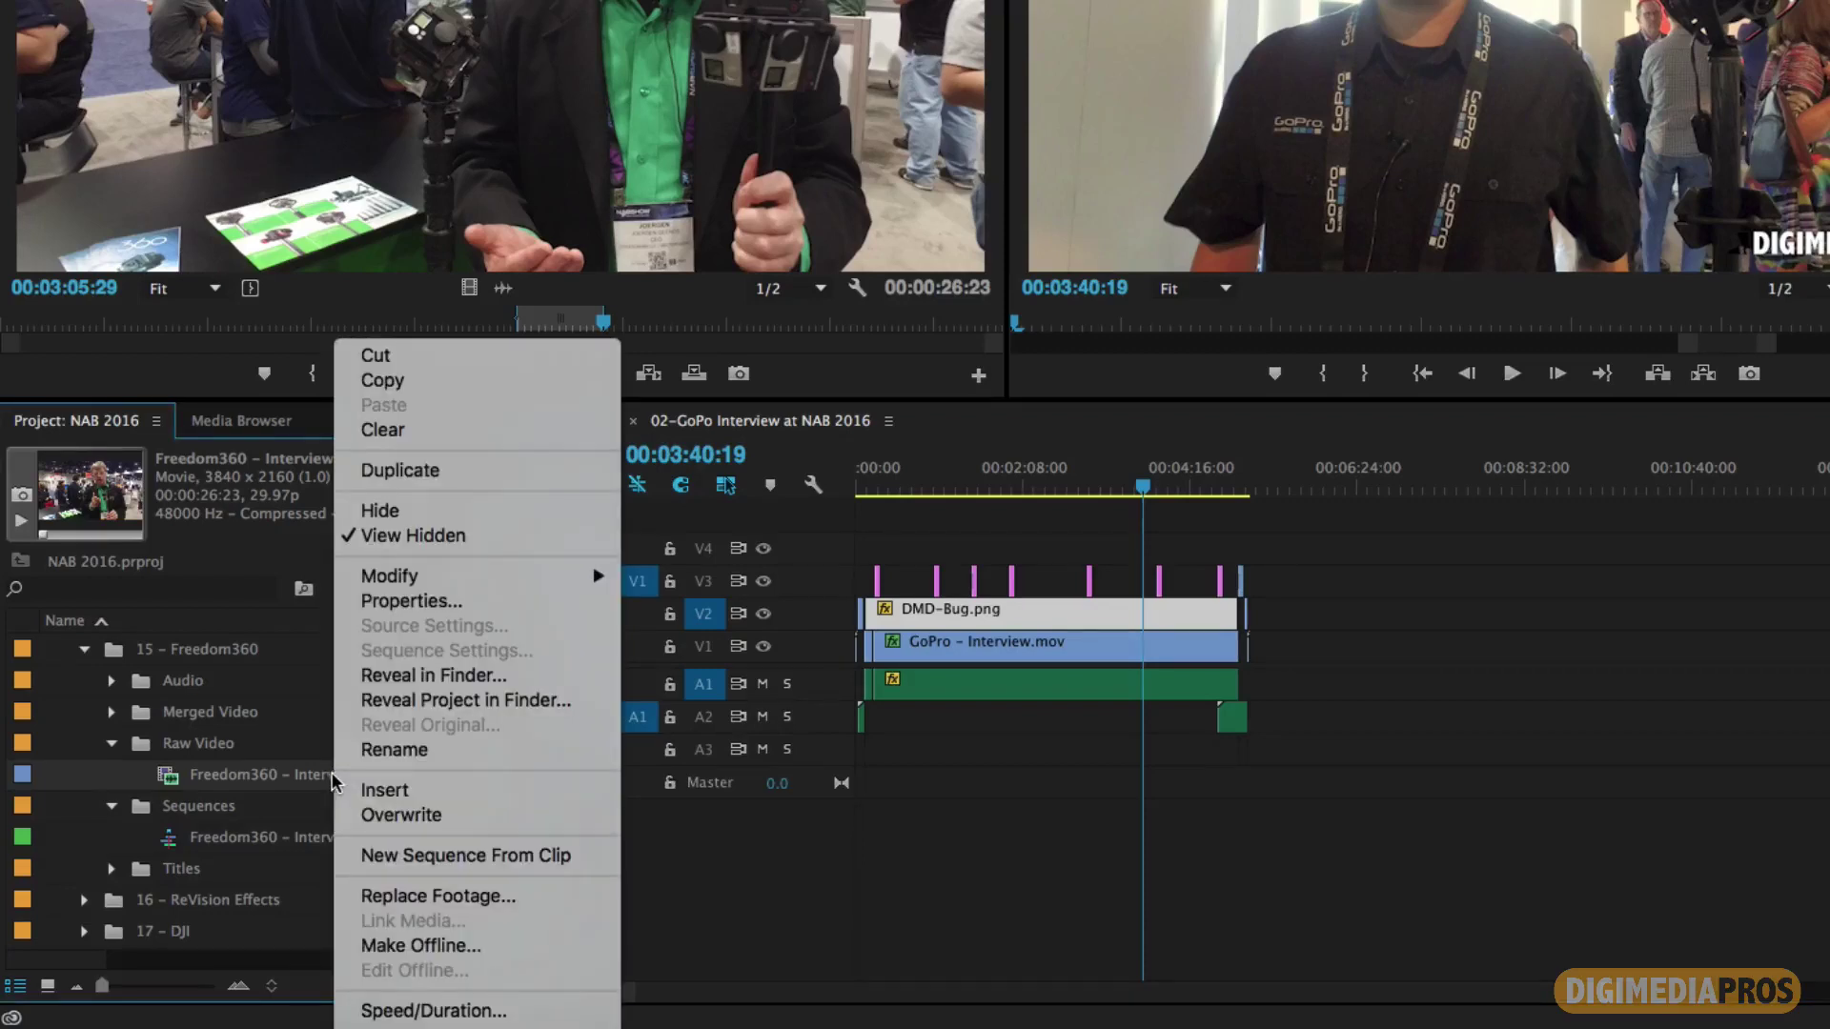
click(423, 813)
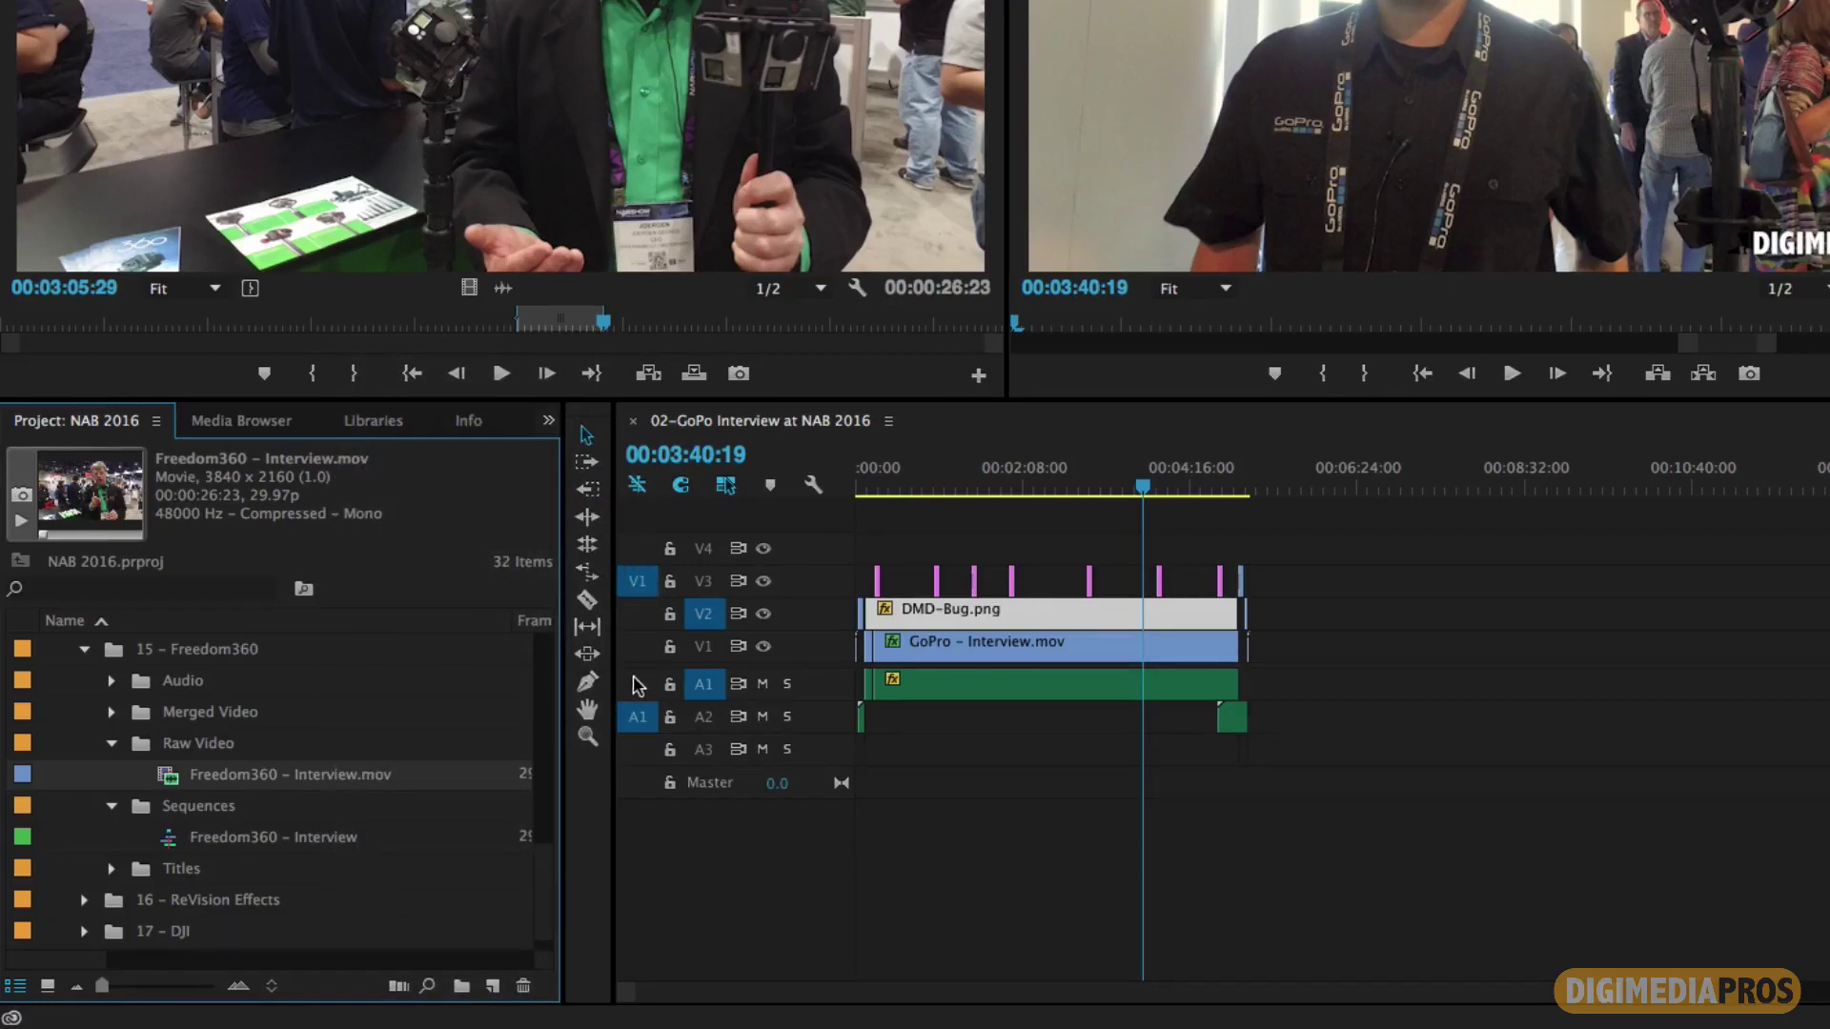
Step: Open the Raw Video bin inside 02 – GoPro and display its clips in icon view
click(47, 987)
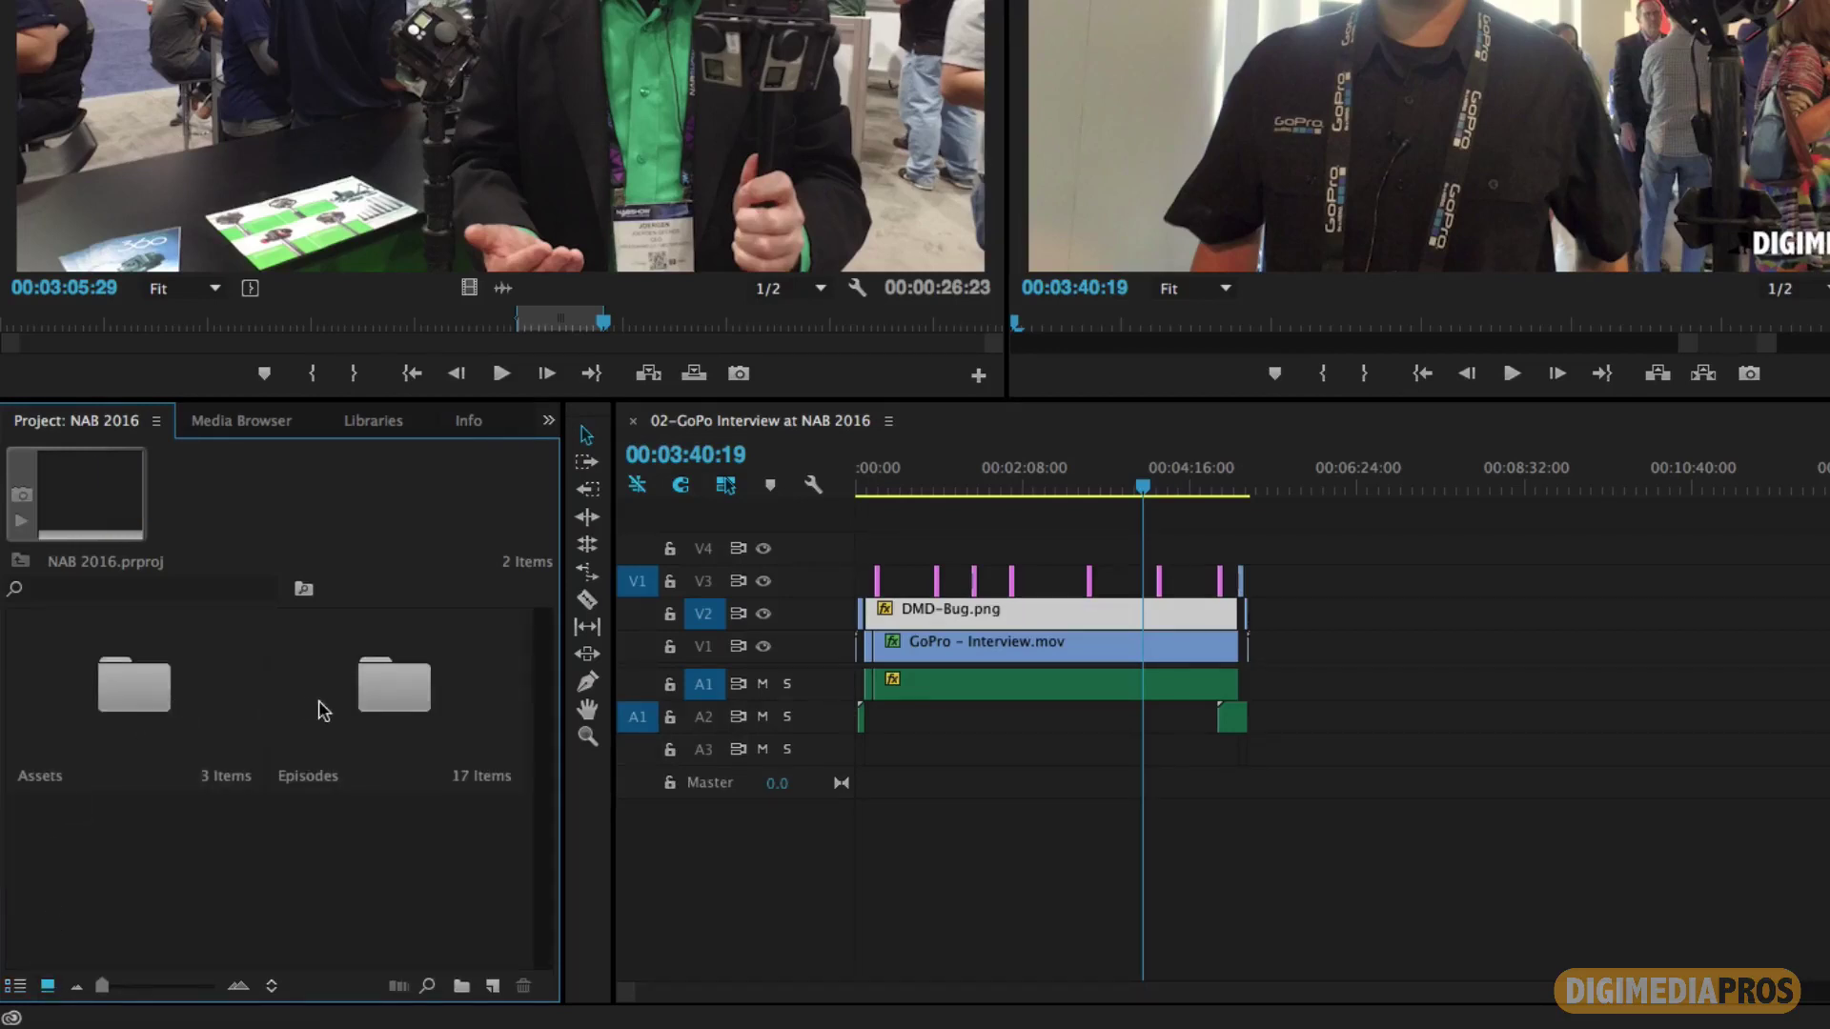
click(15, 986)
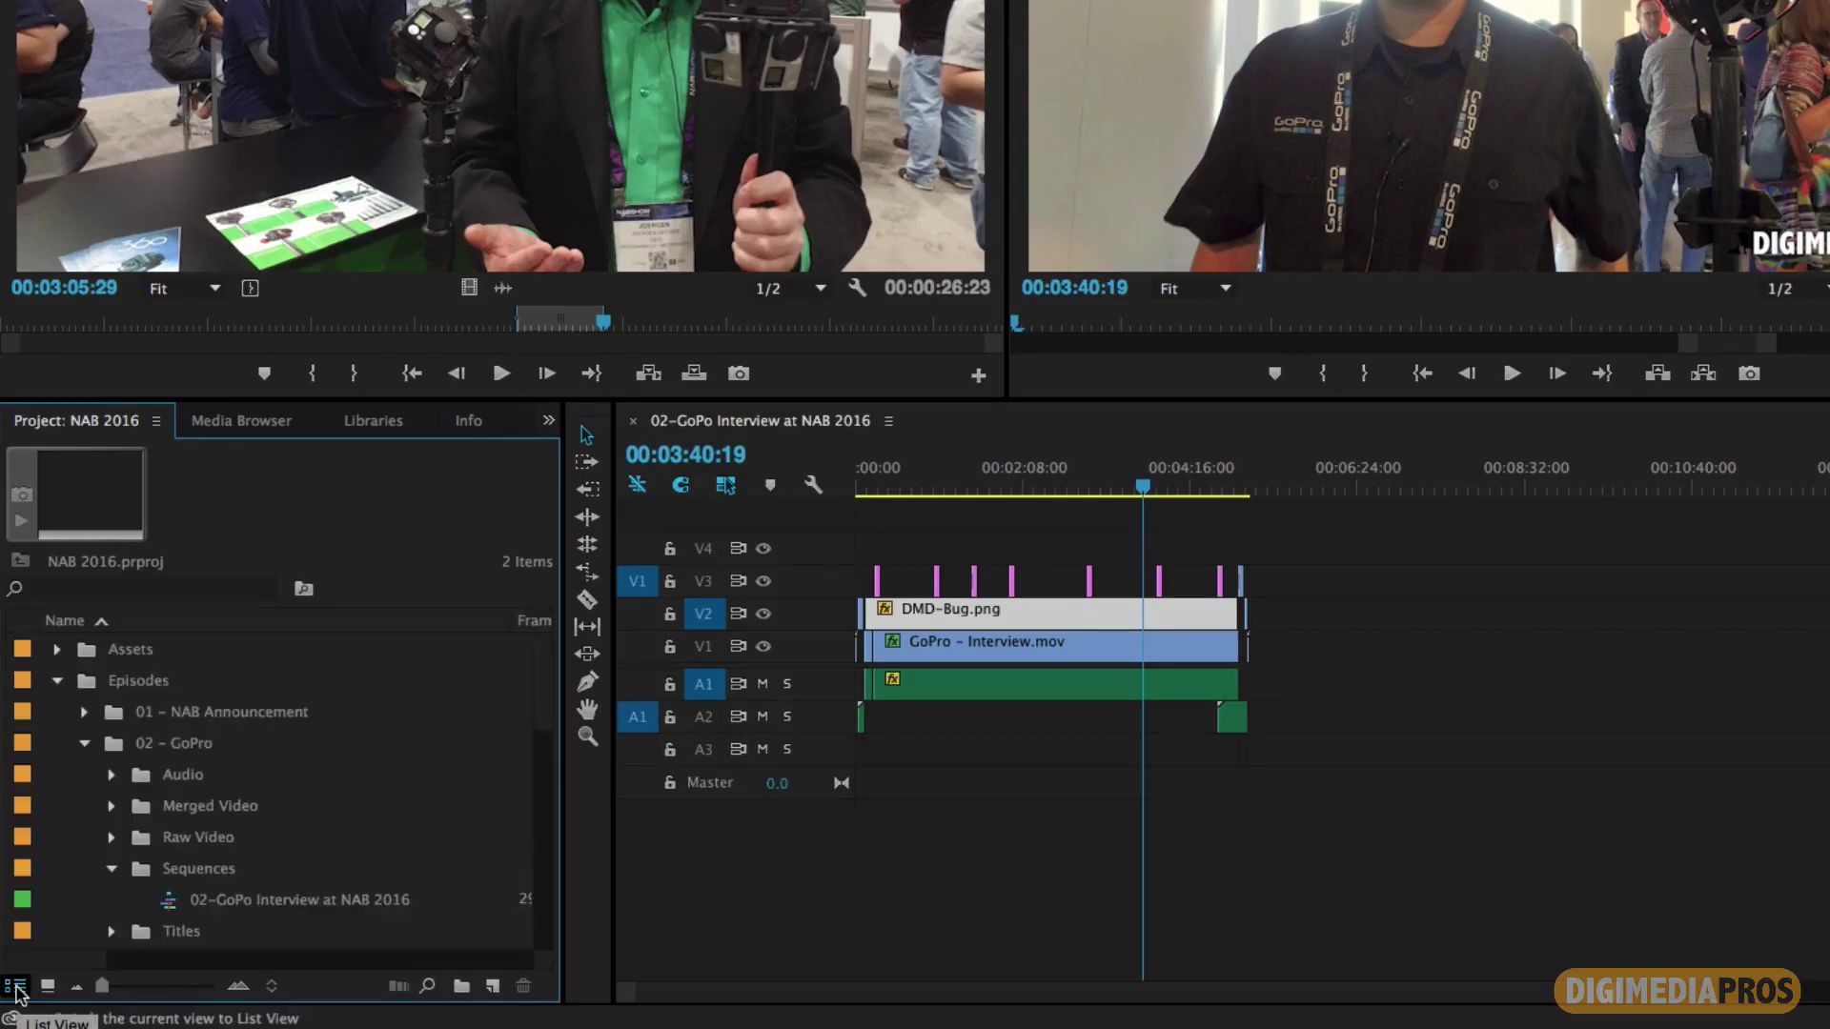
scroll(214, 867, down, 3)
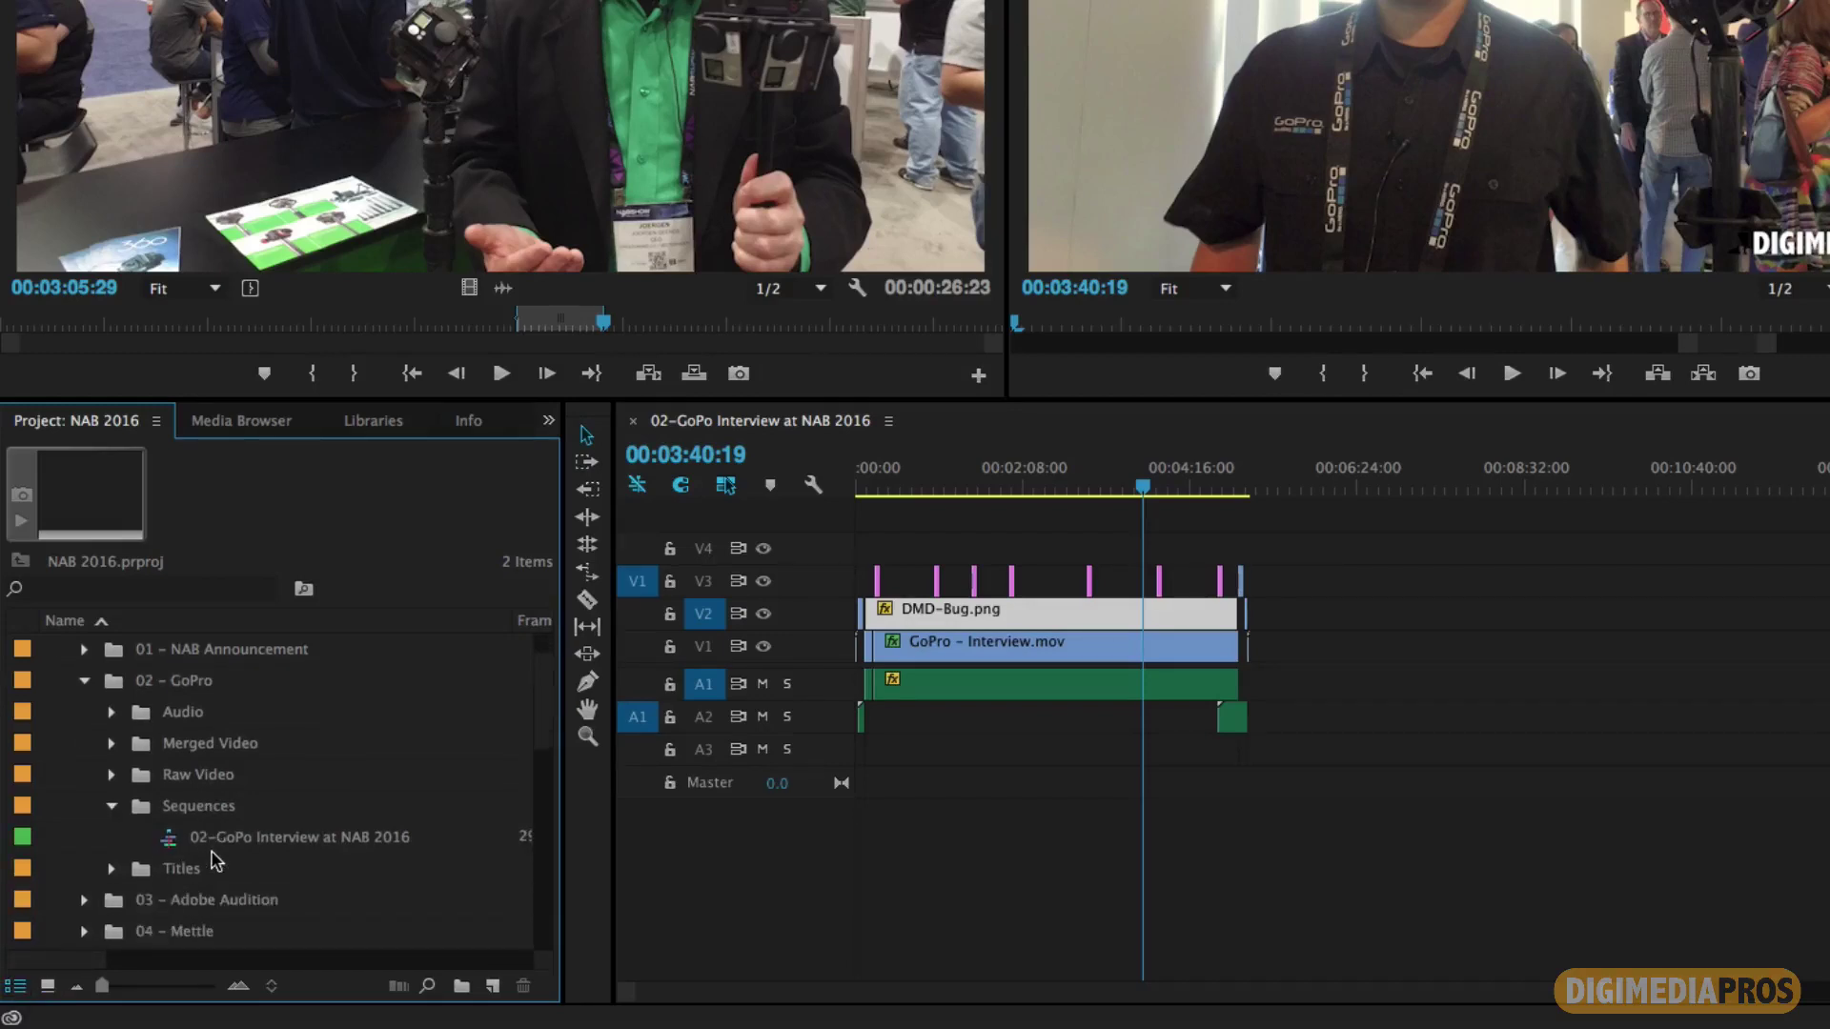
double_click(197, 750)
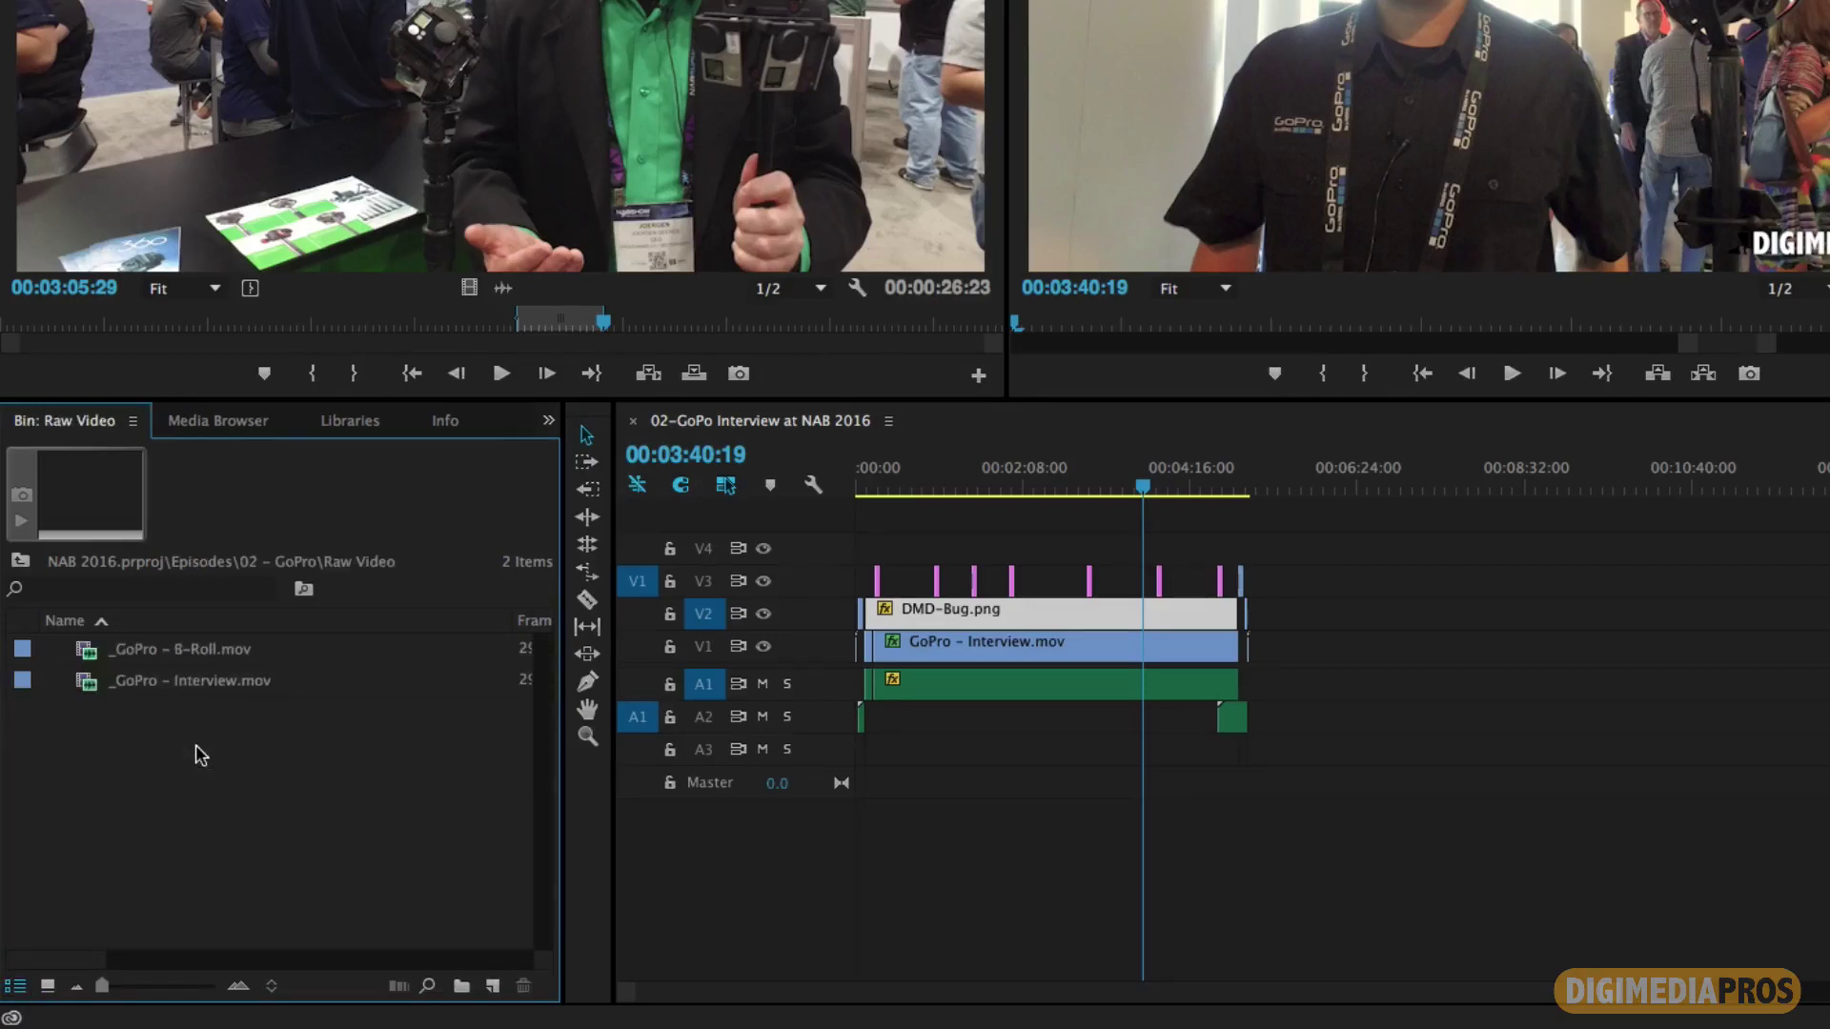
click(47, 986)
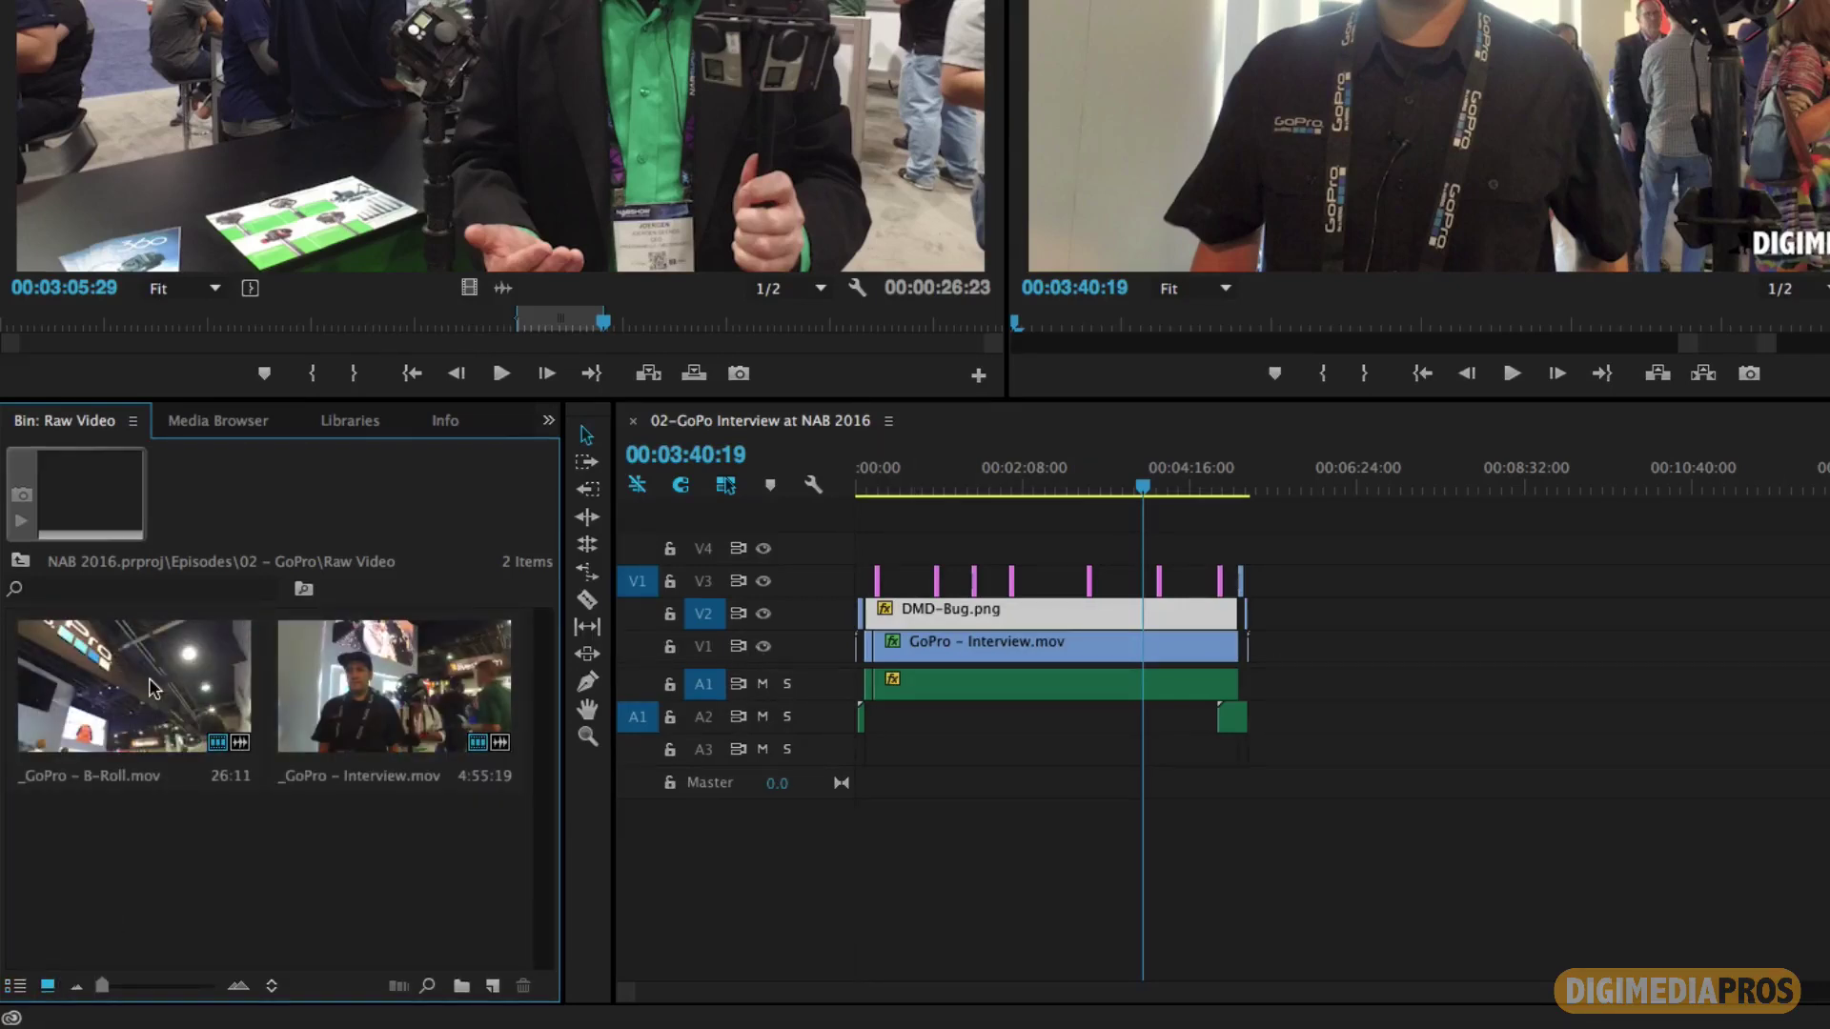
Step: Mark In and Out points on the _GoPro – B-Roll.mov thumbnail to select a 2:14 range
click(105, 686)
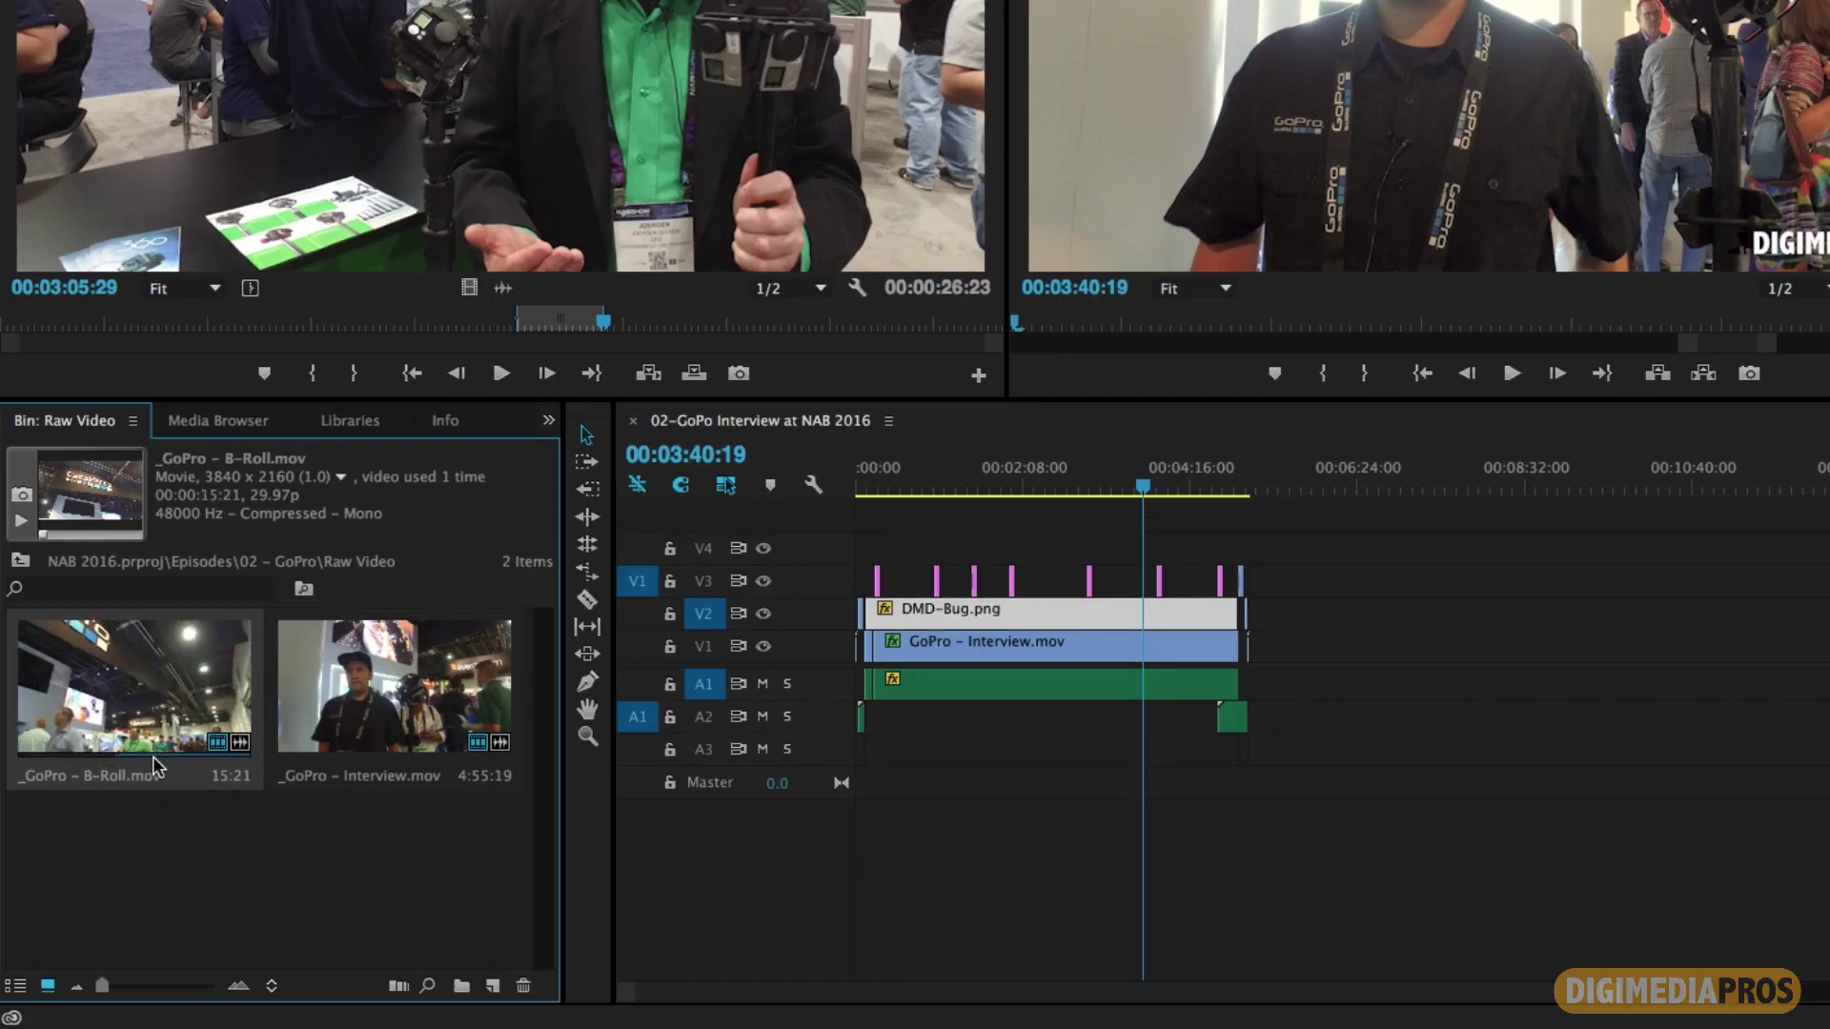
key(i)
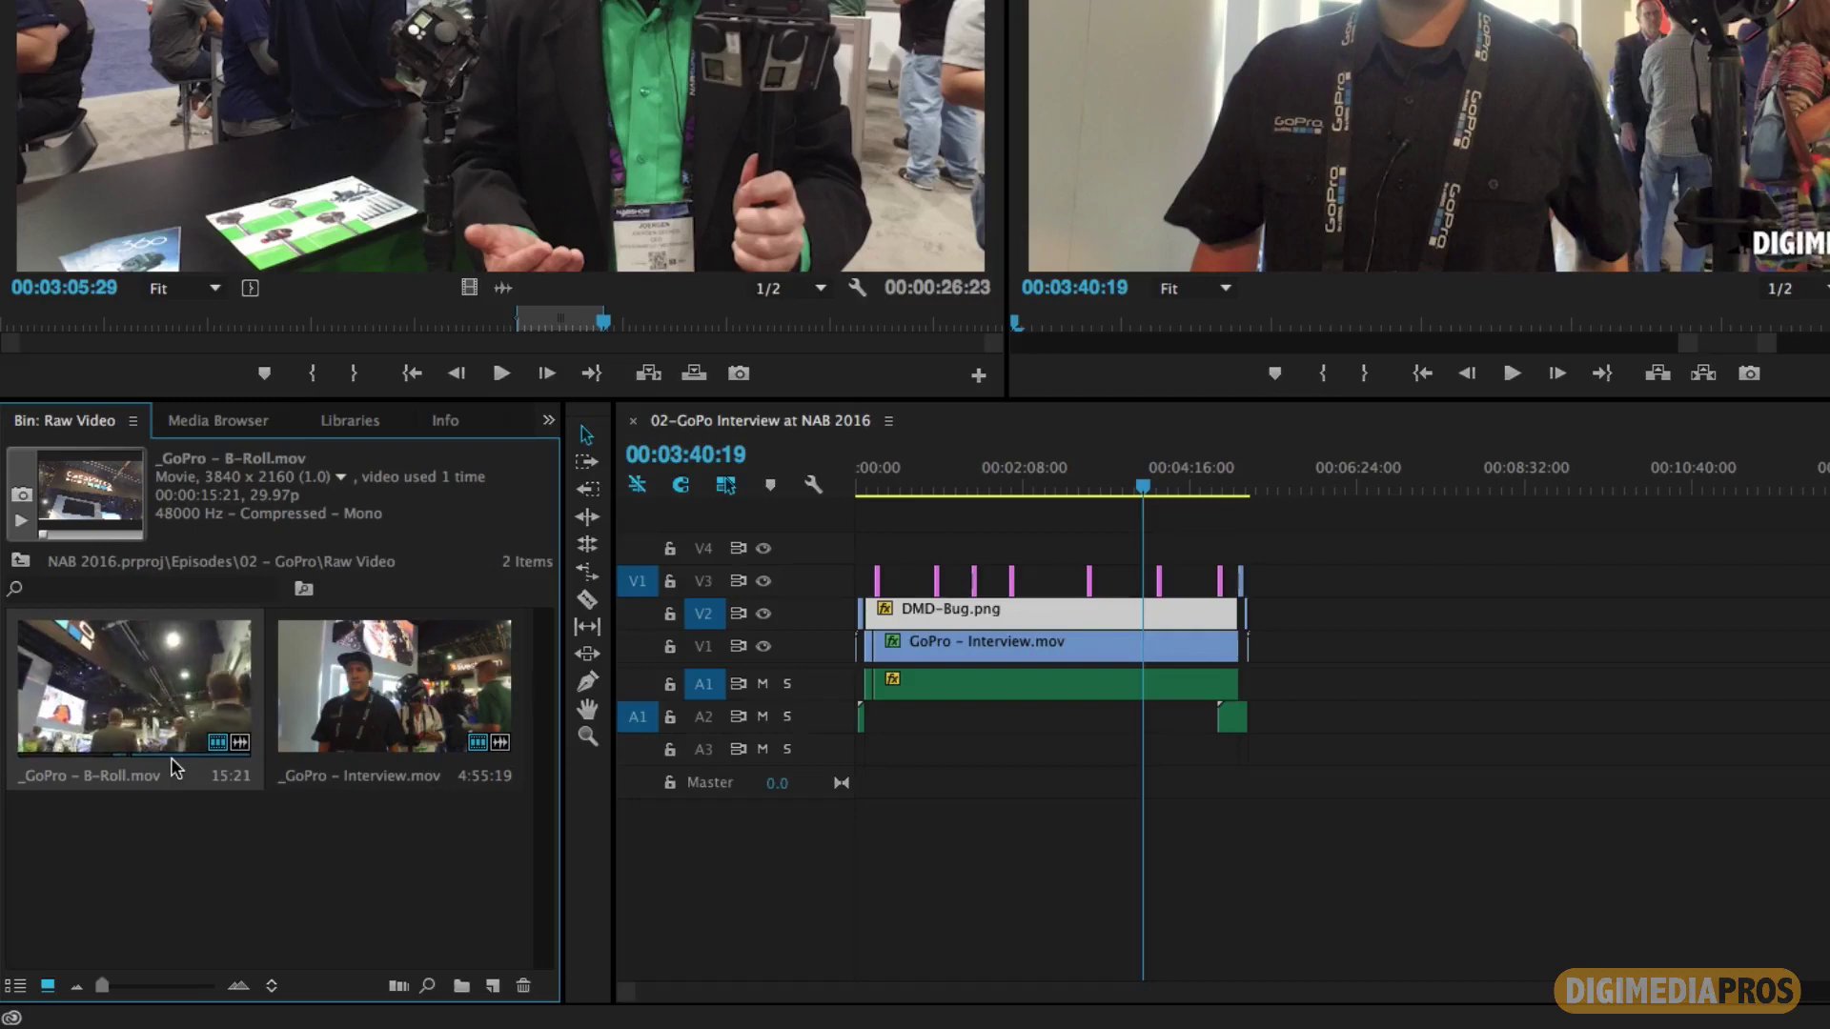
key(o)
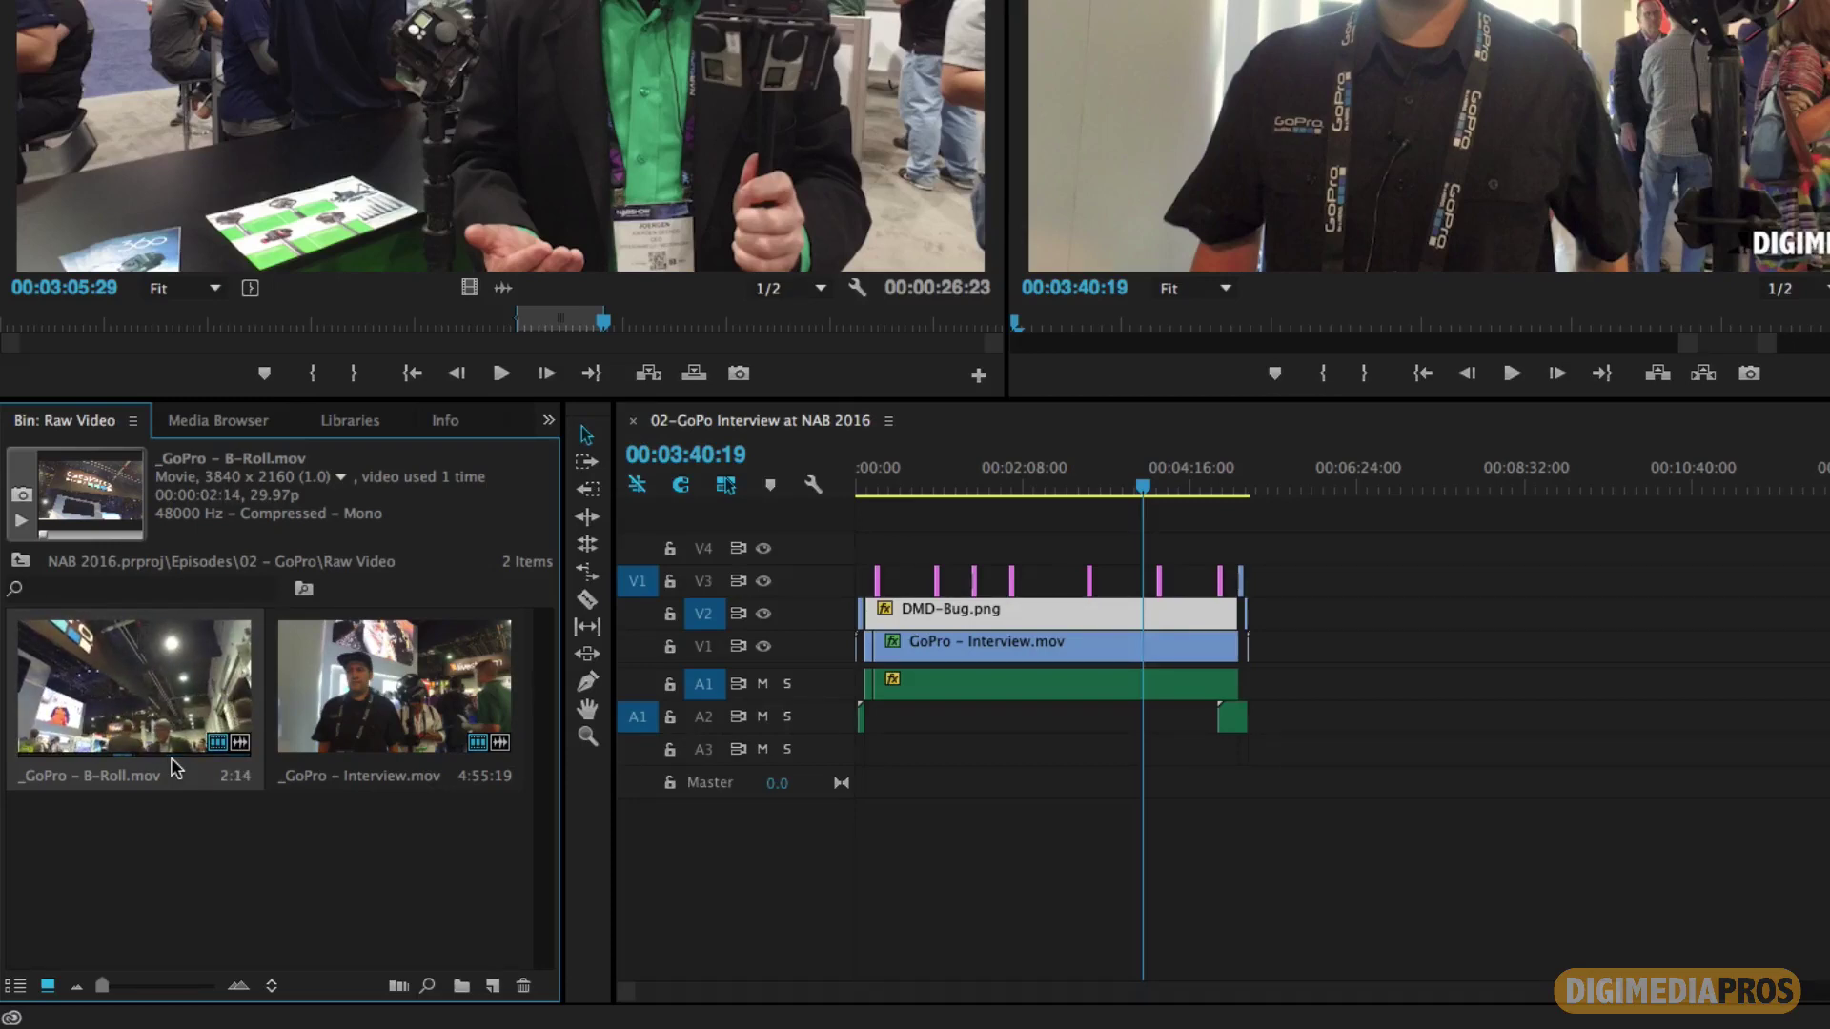
Step: Insert the marked _GoPro – B-Roll.mov range into the sequence at 00:03:40:19 and undo the insert
right_click(145, 682)
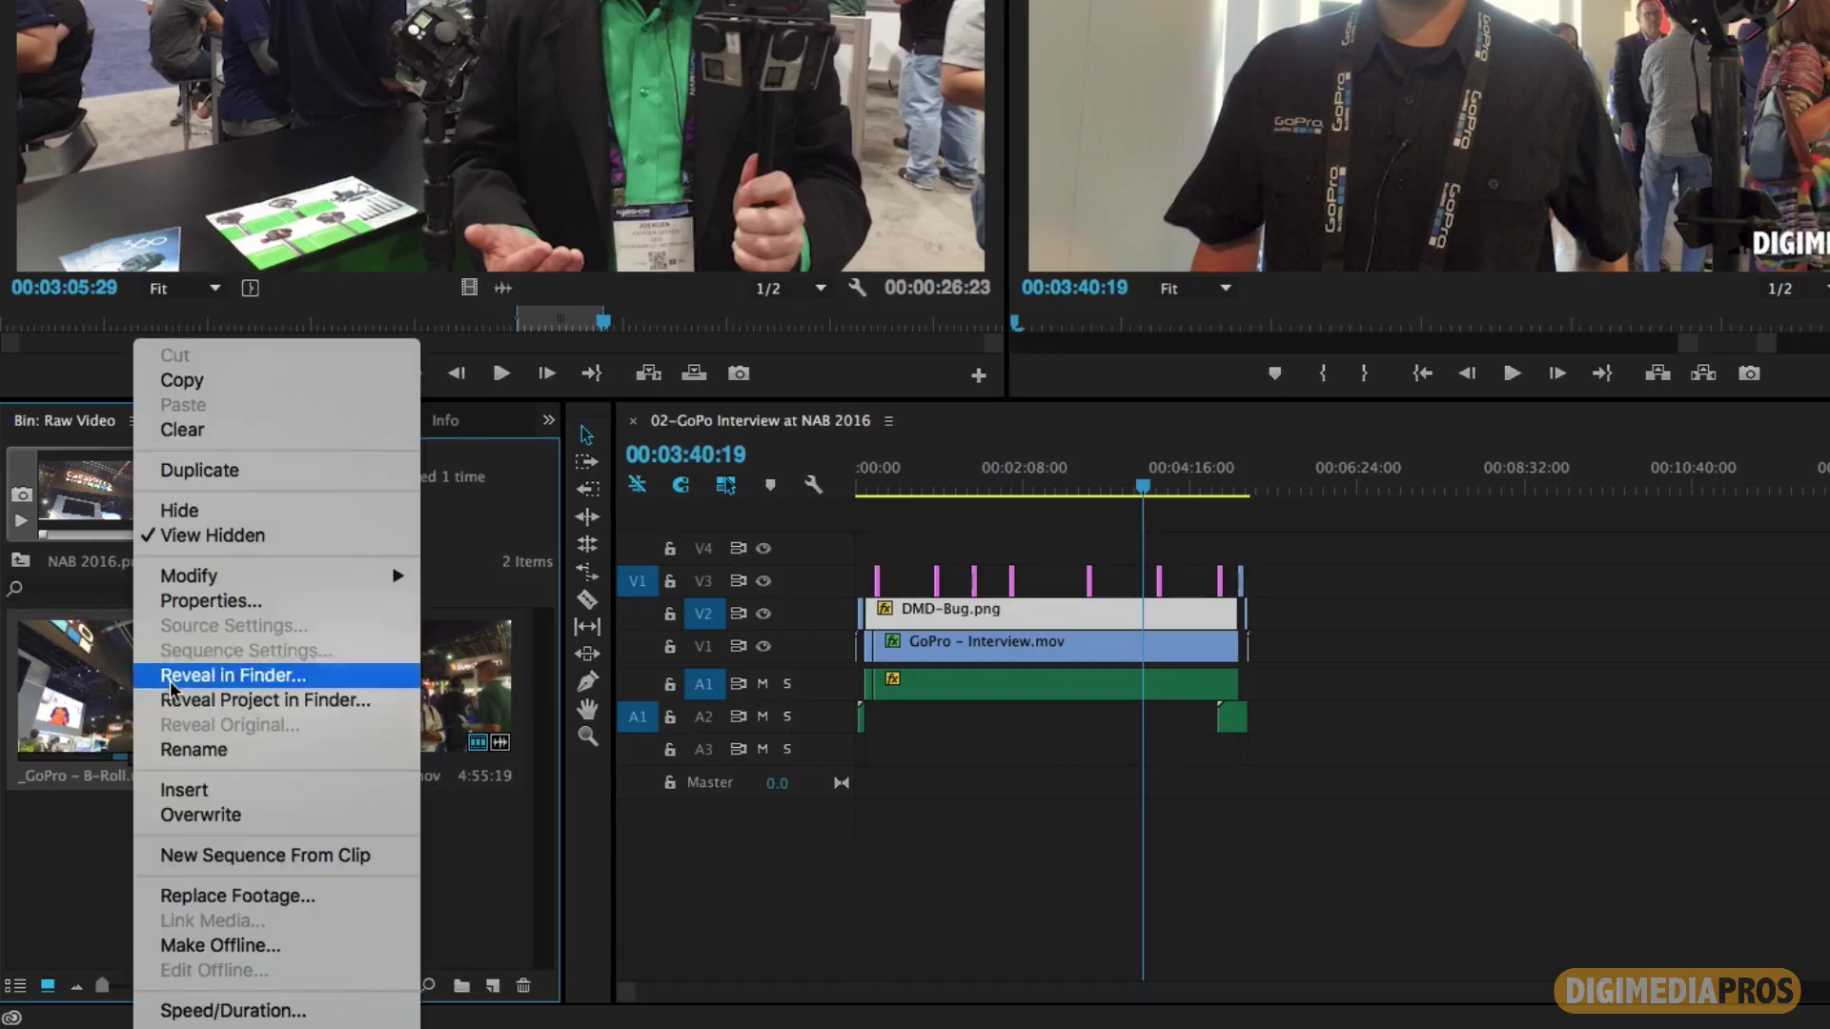
click(215, 789)
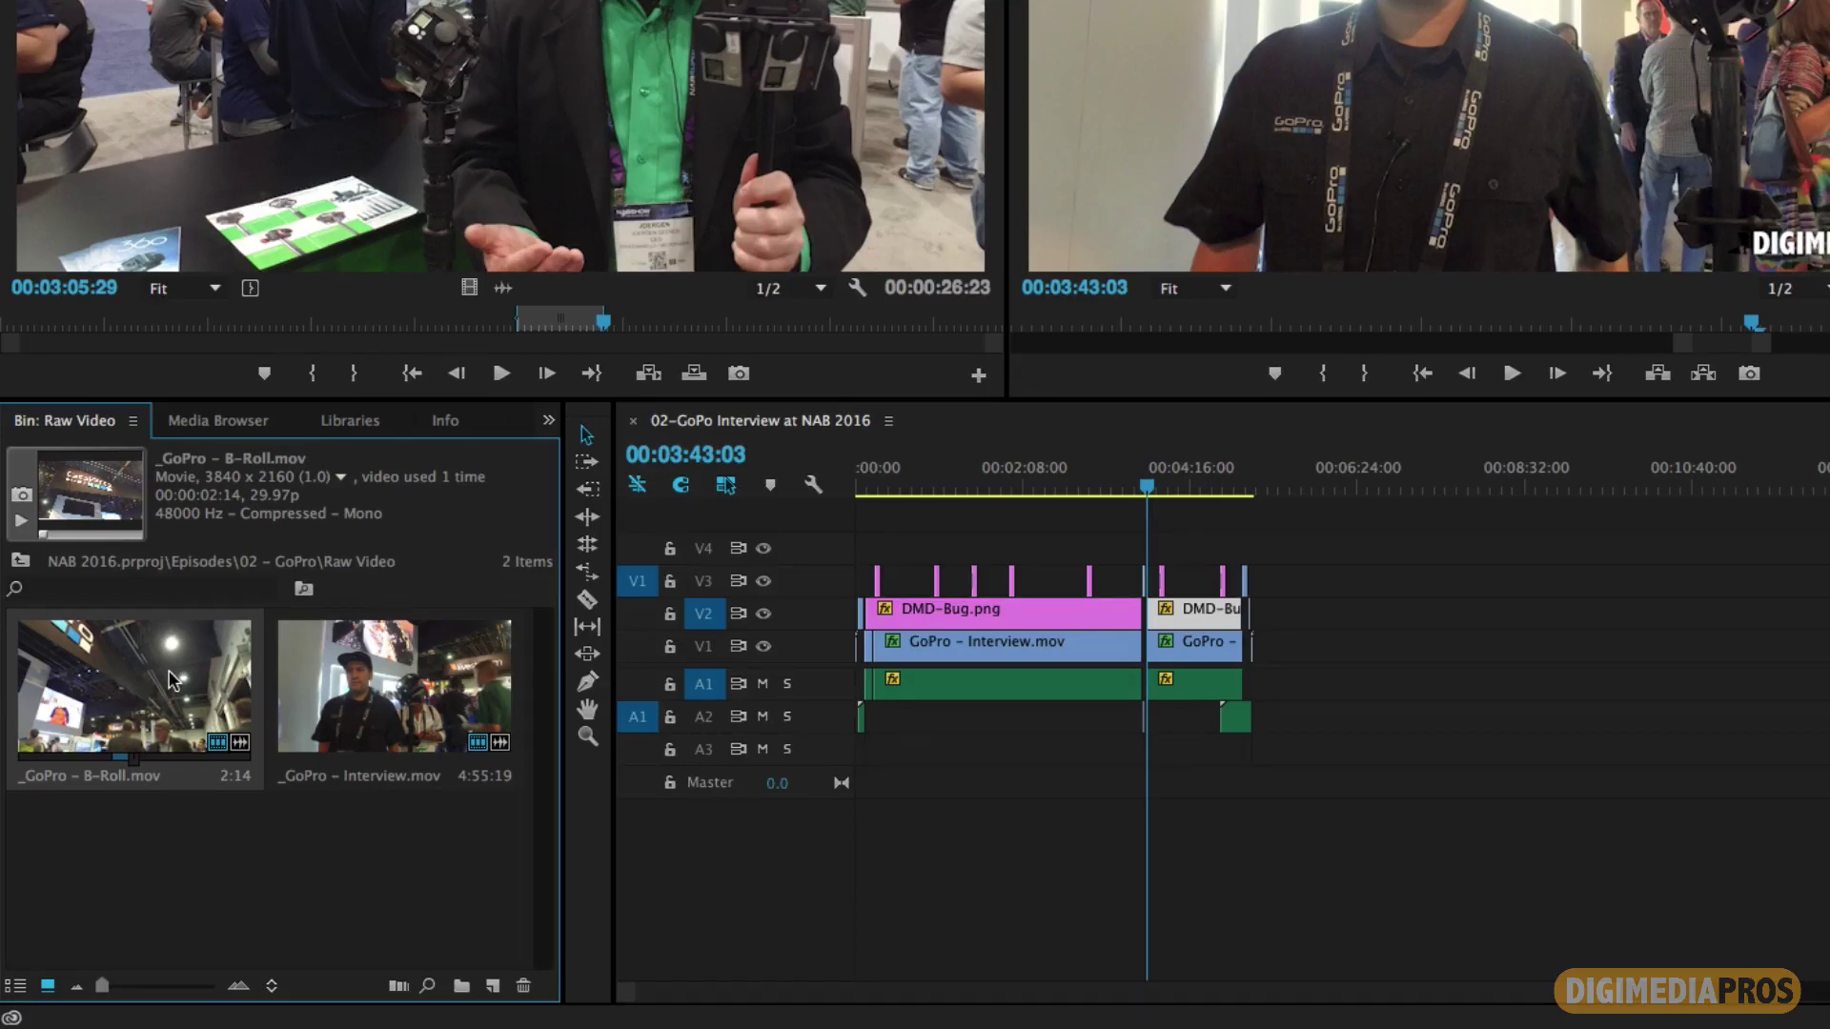
key(ctrl+z)
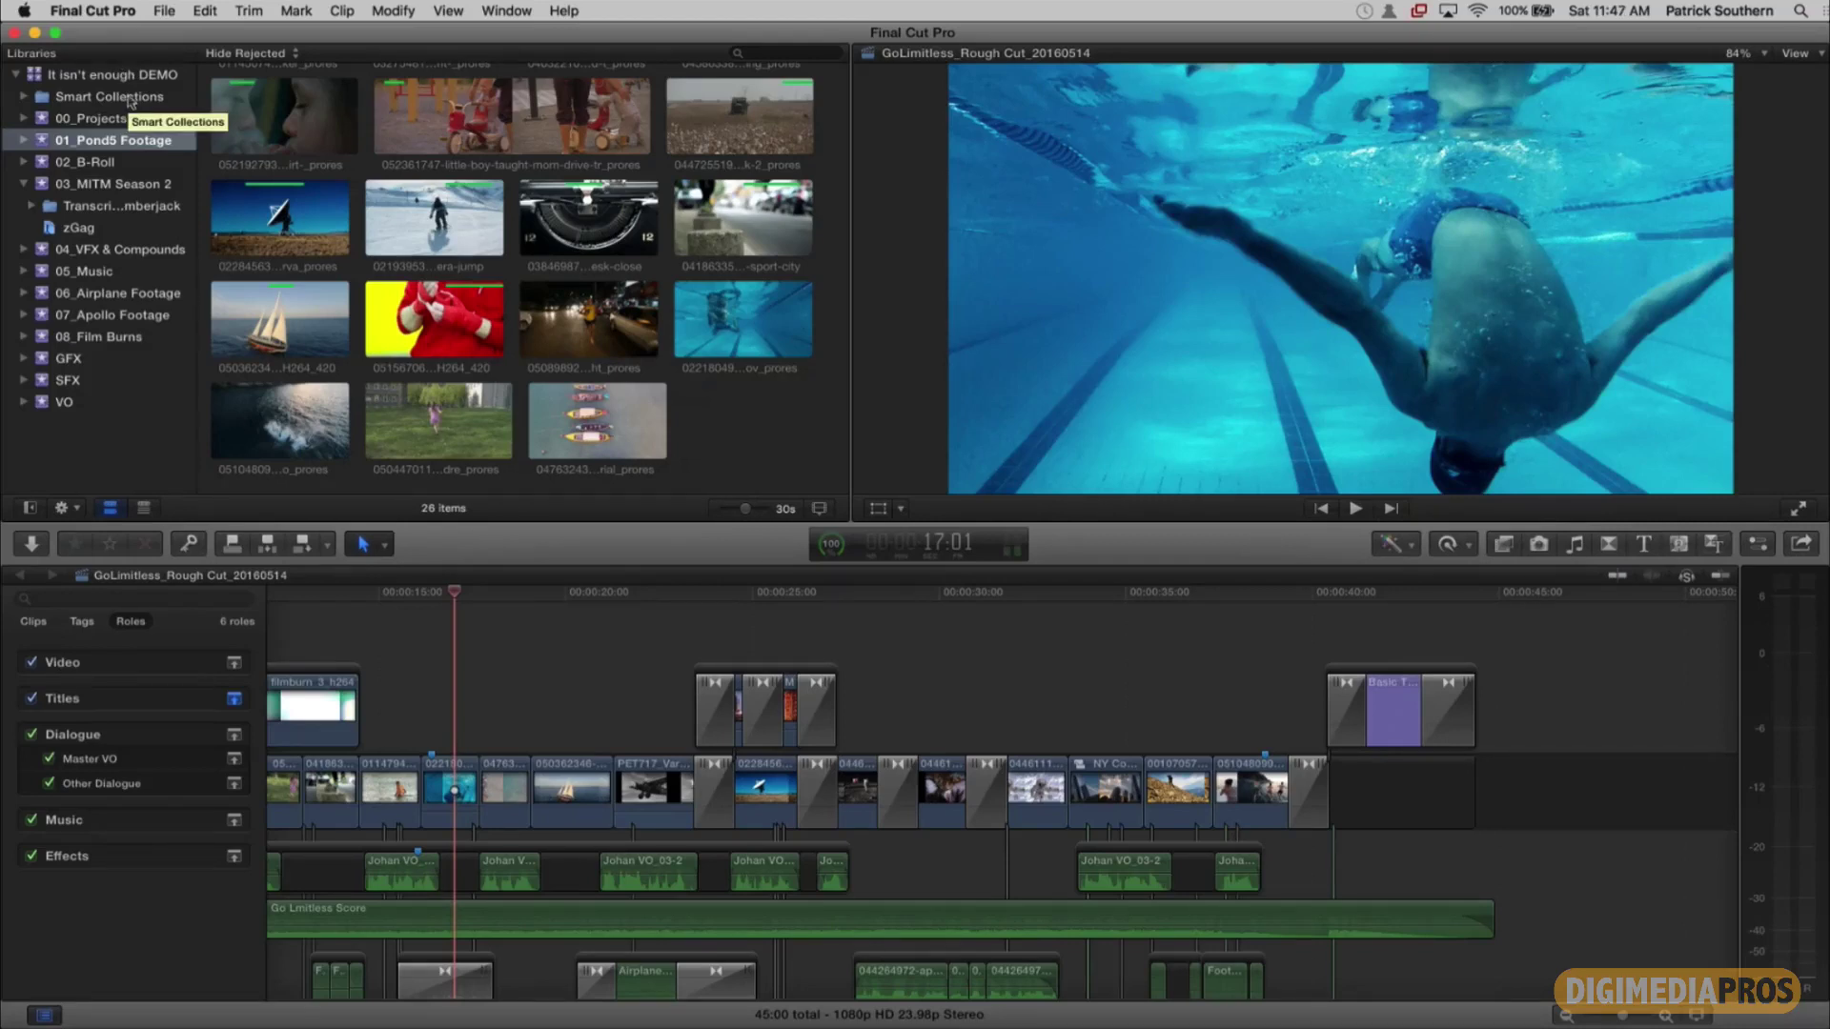
Step: Move the playhead to 16:22 in the GoLimitless project and show the Event Viewer beside the main viewer
click(42, 145)
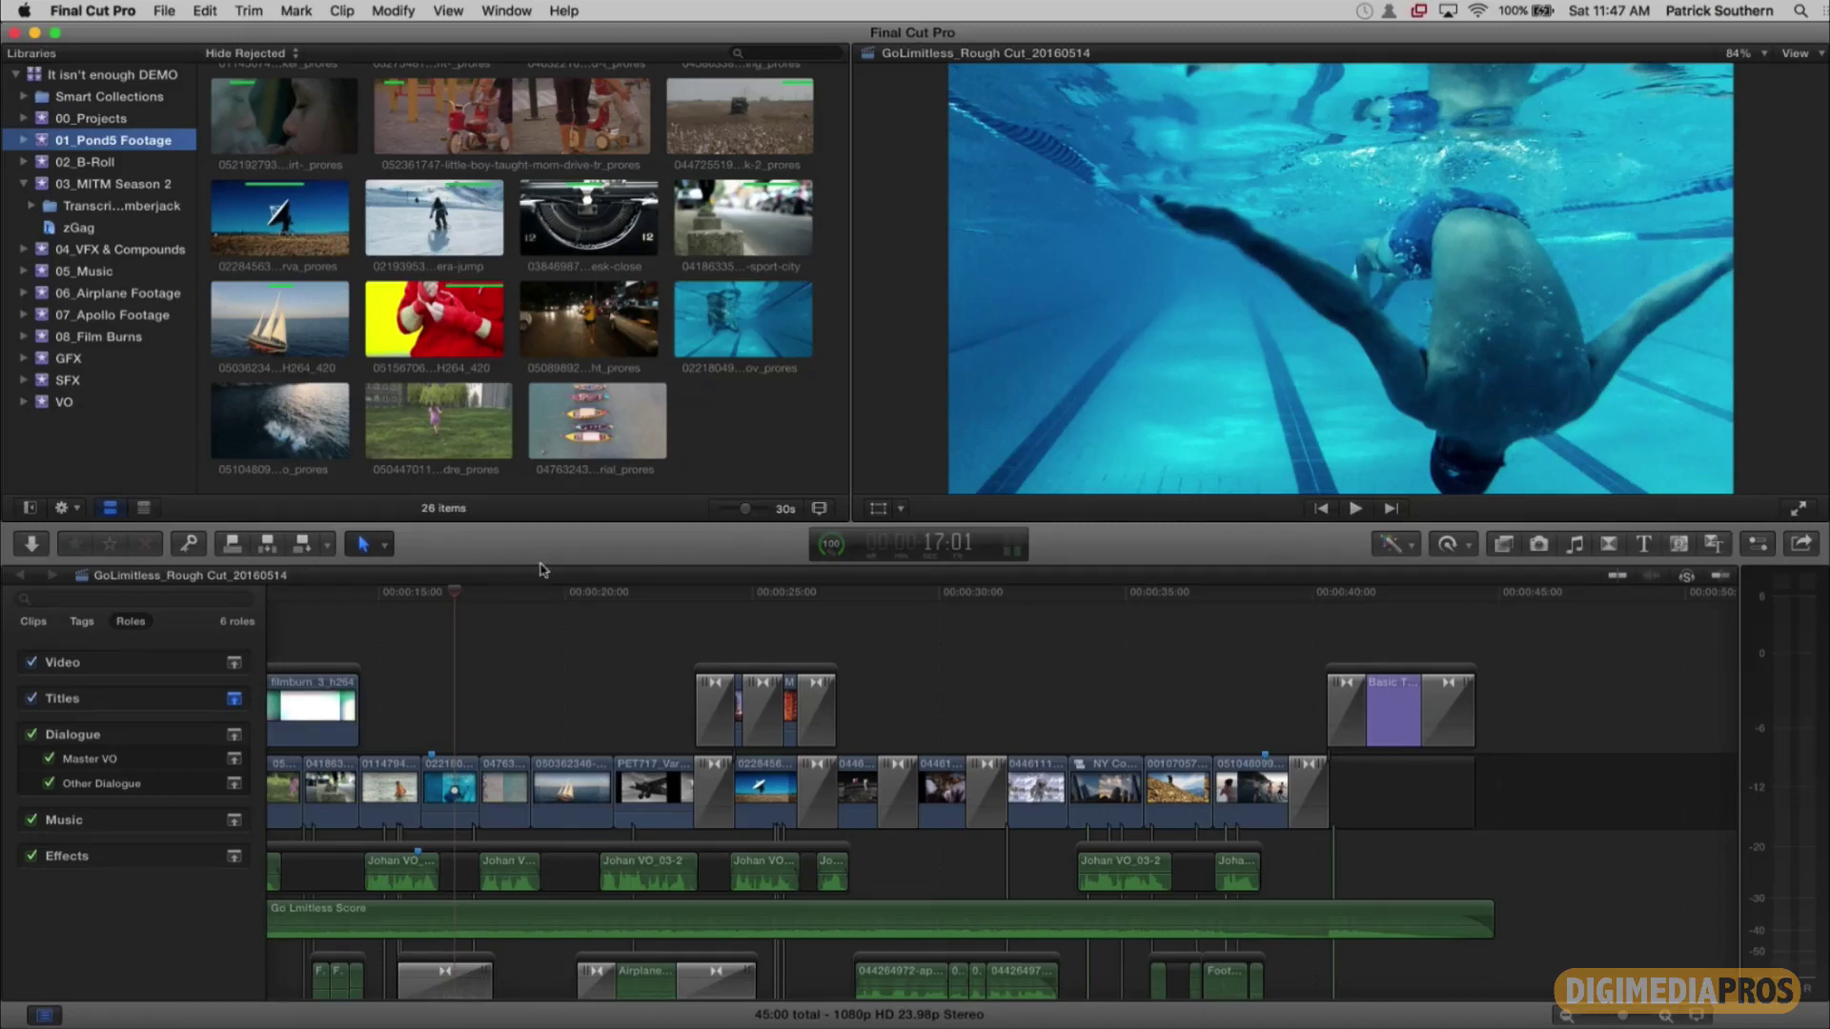
click(454, 597)
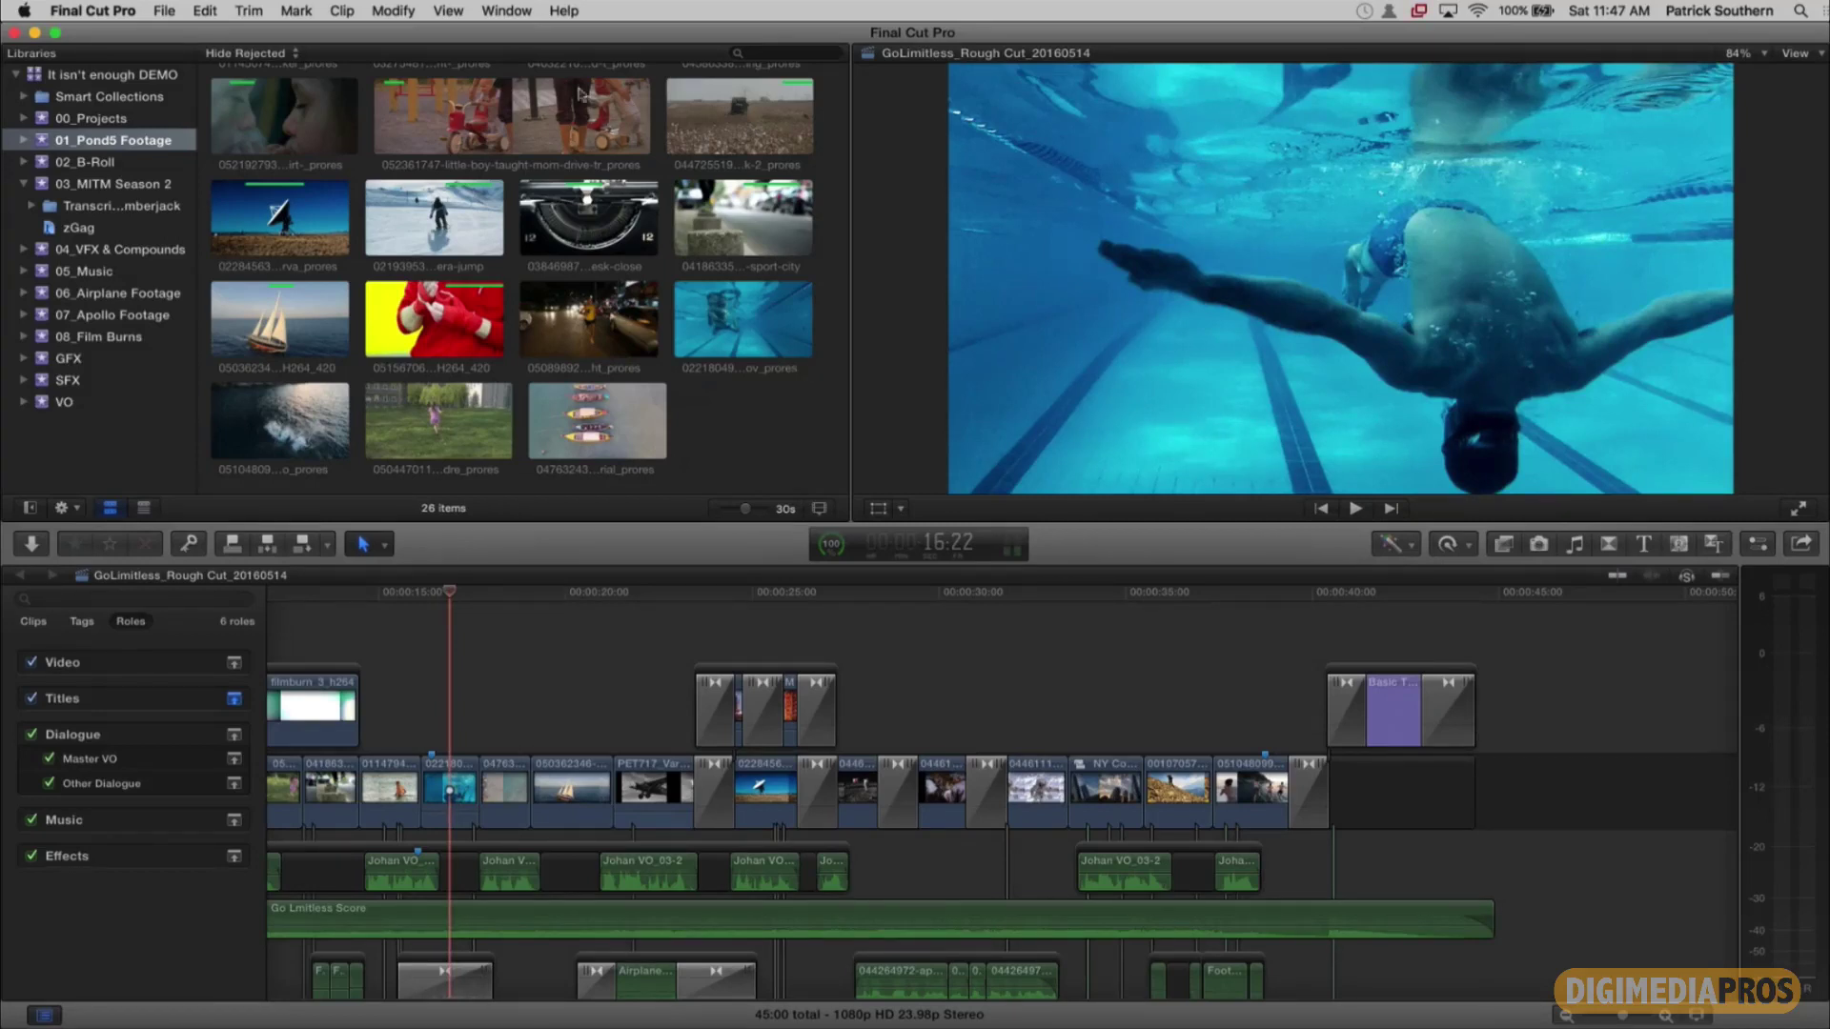
click(506, 11)
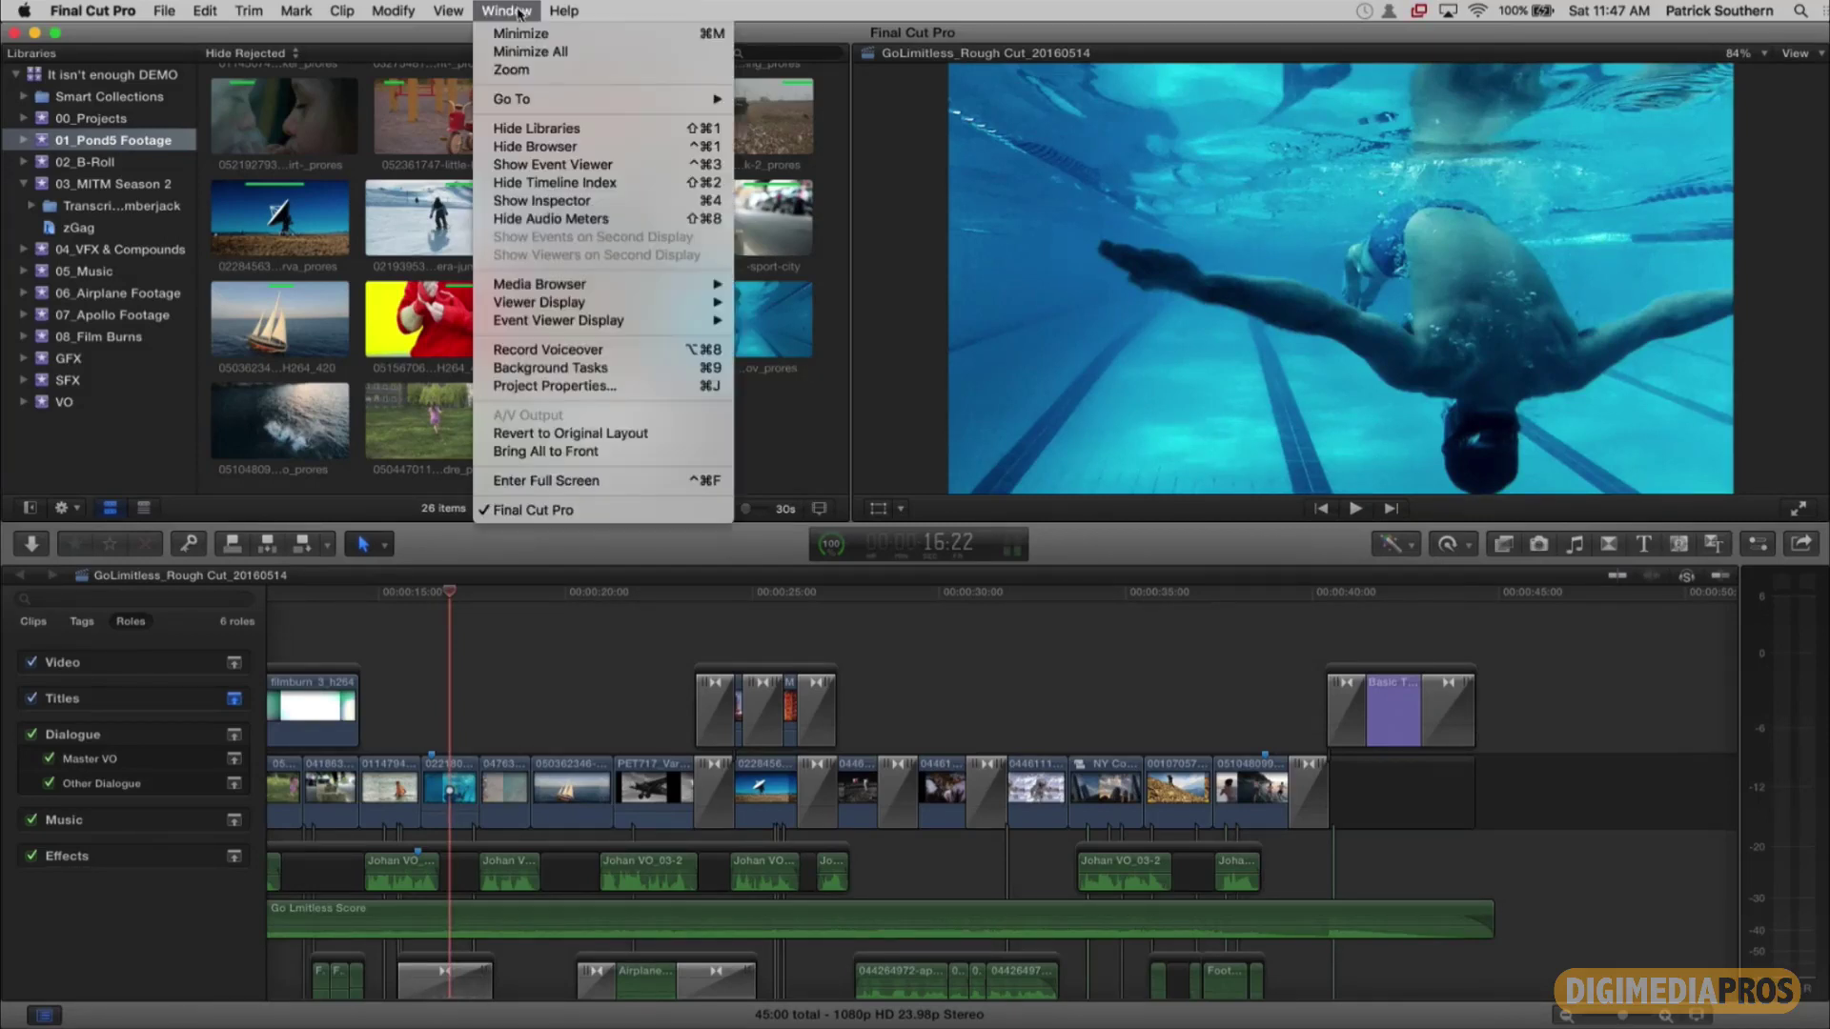
click(573, 167)
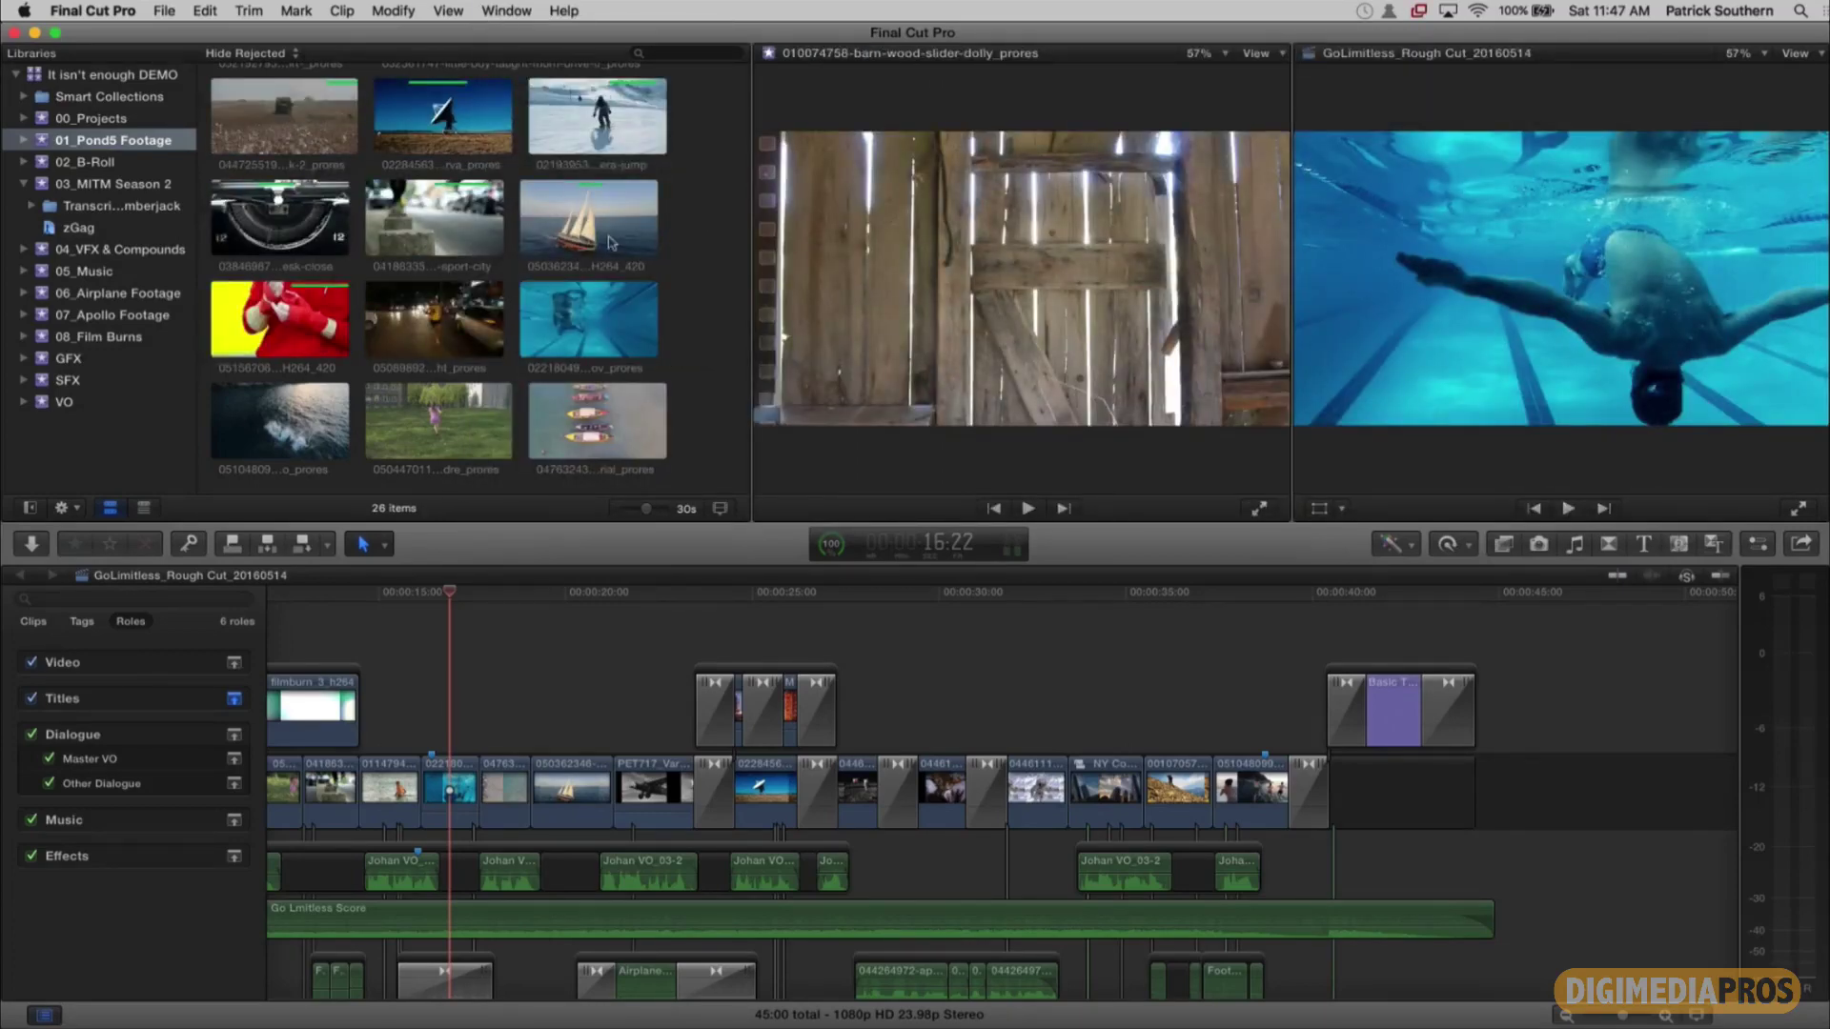
Step: Compare the Event Viewer with the project viewer by switching between browser clips and the timeline, ending with the playhead at 18:02
click(609, 238)
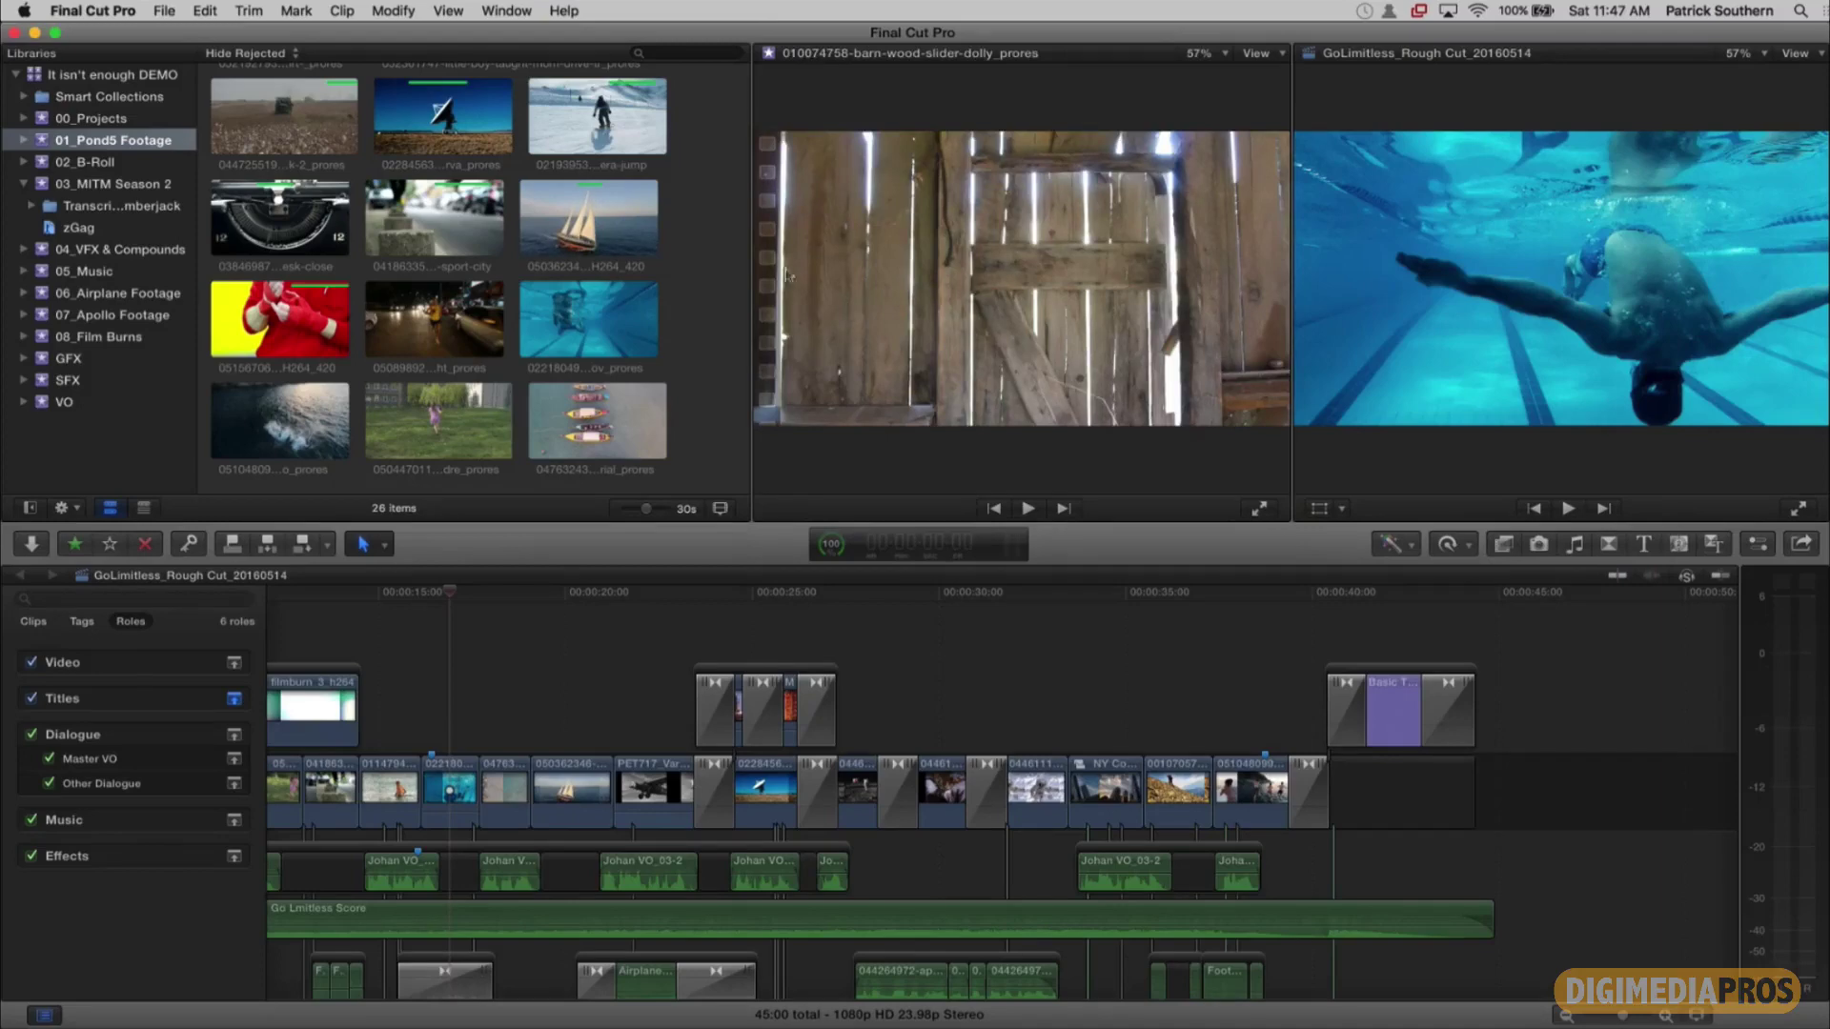
click(422, 602)
click(492, 600)
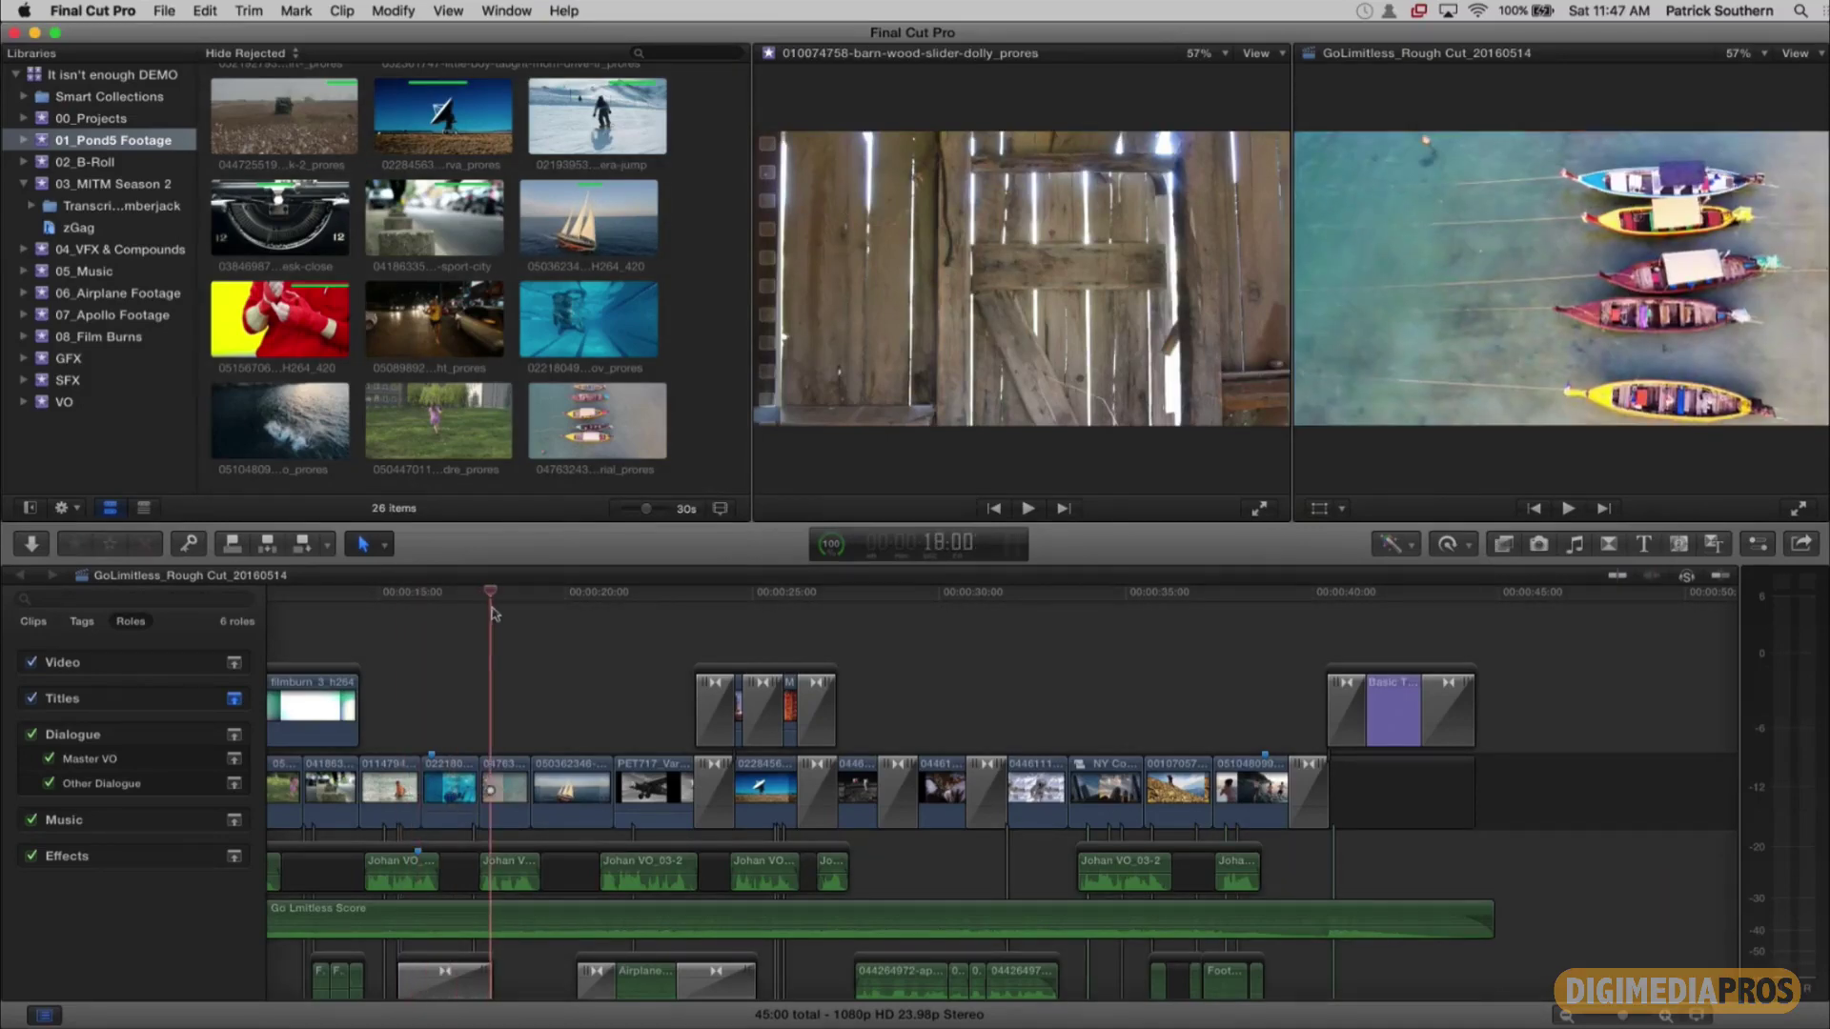
click(505, 11)
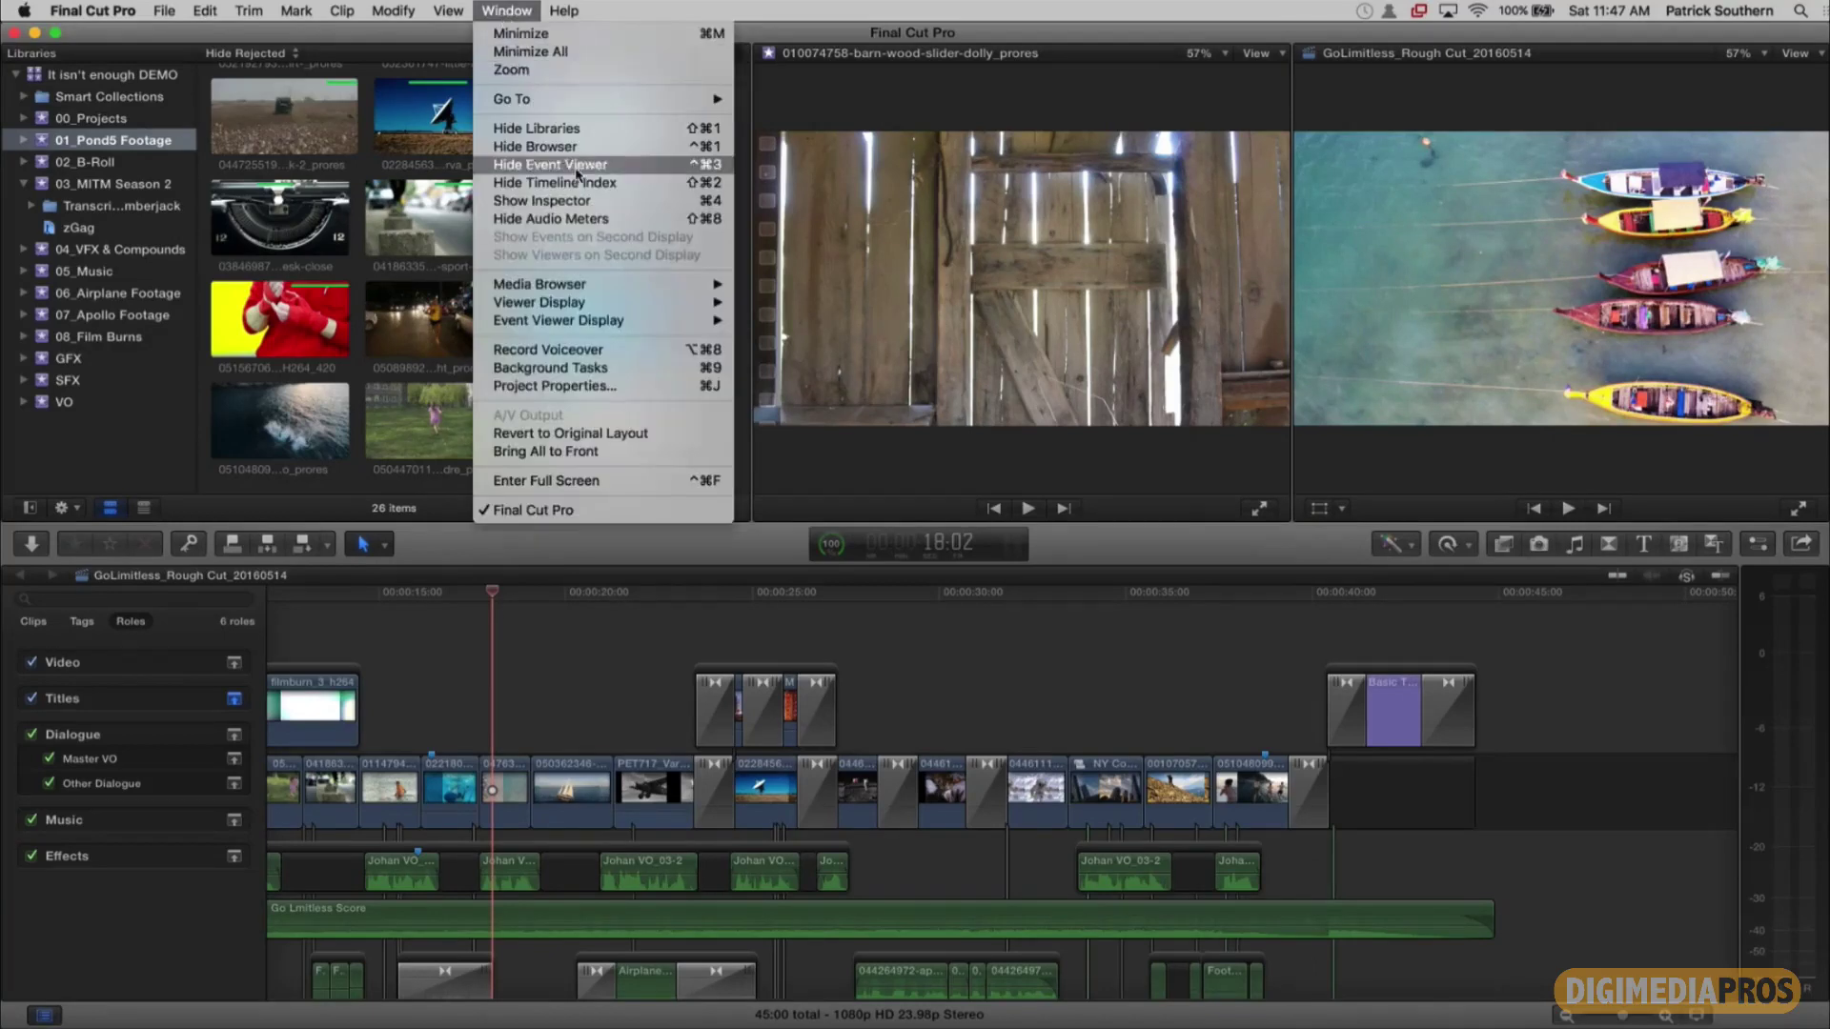
click(524, 17)
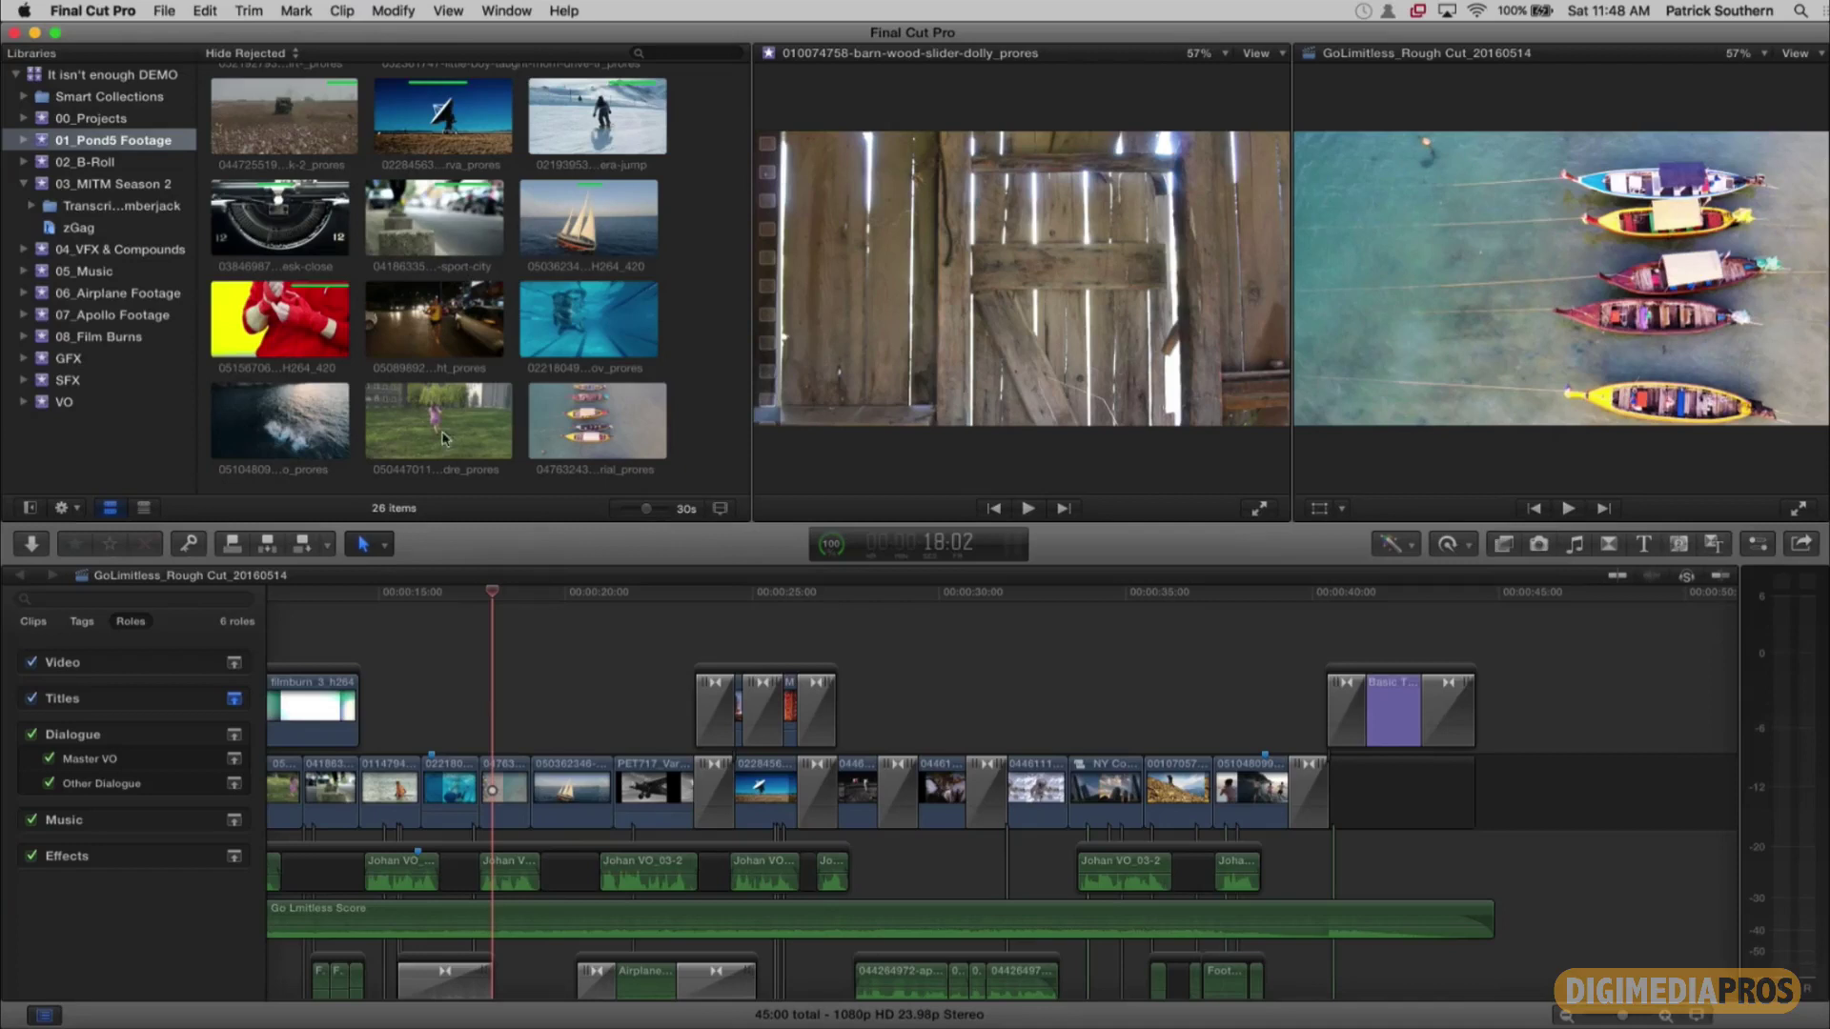
Step: Reveal the timeline's long-tail boats clip in the browser so its source loads in the Event Viewer
click(497, 806)
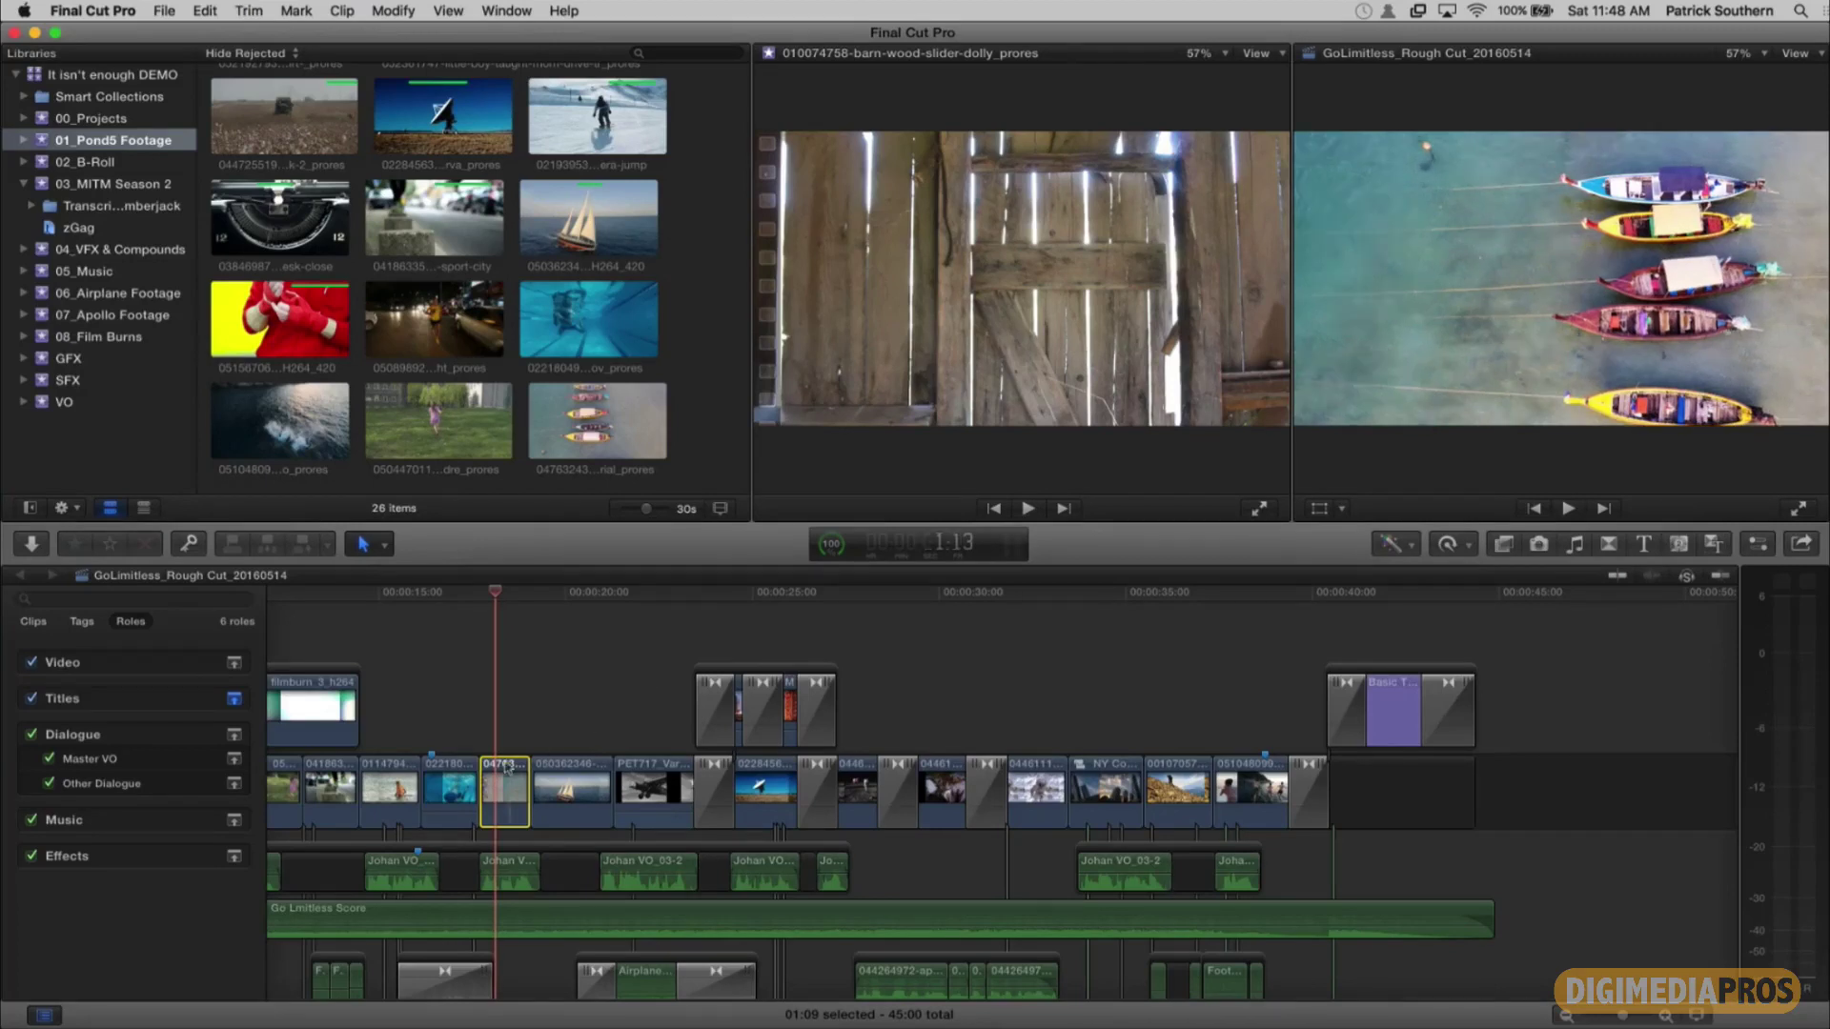
key(ctrl+d)
key(shift+f)
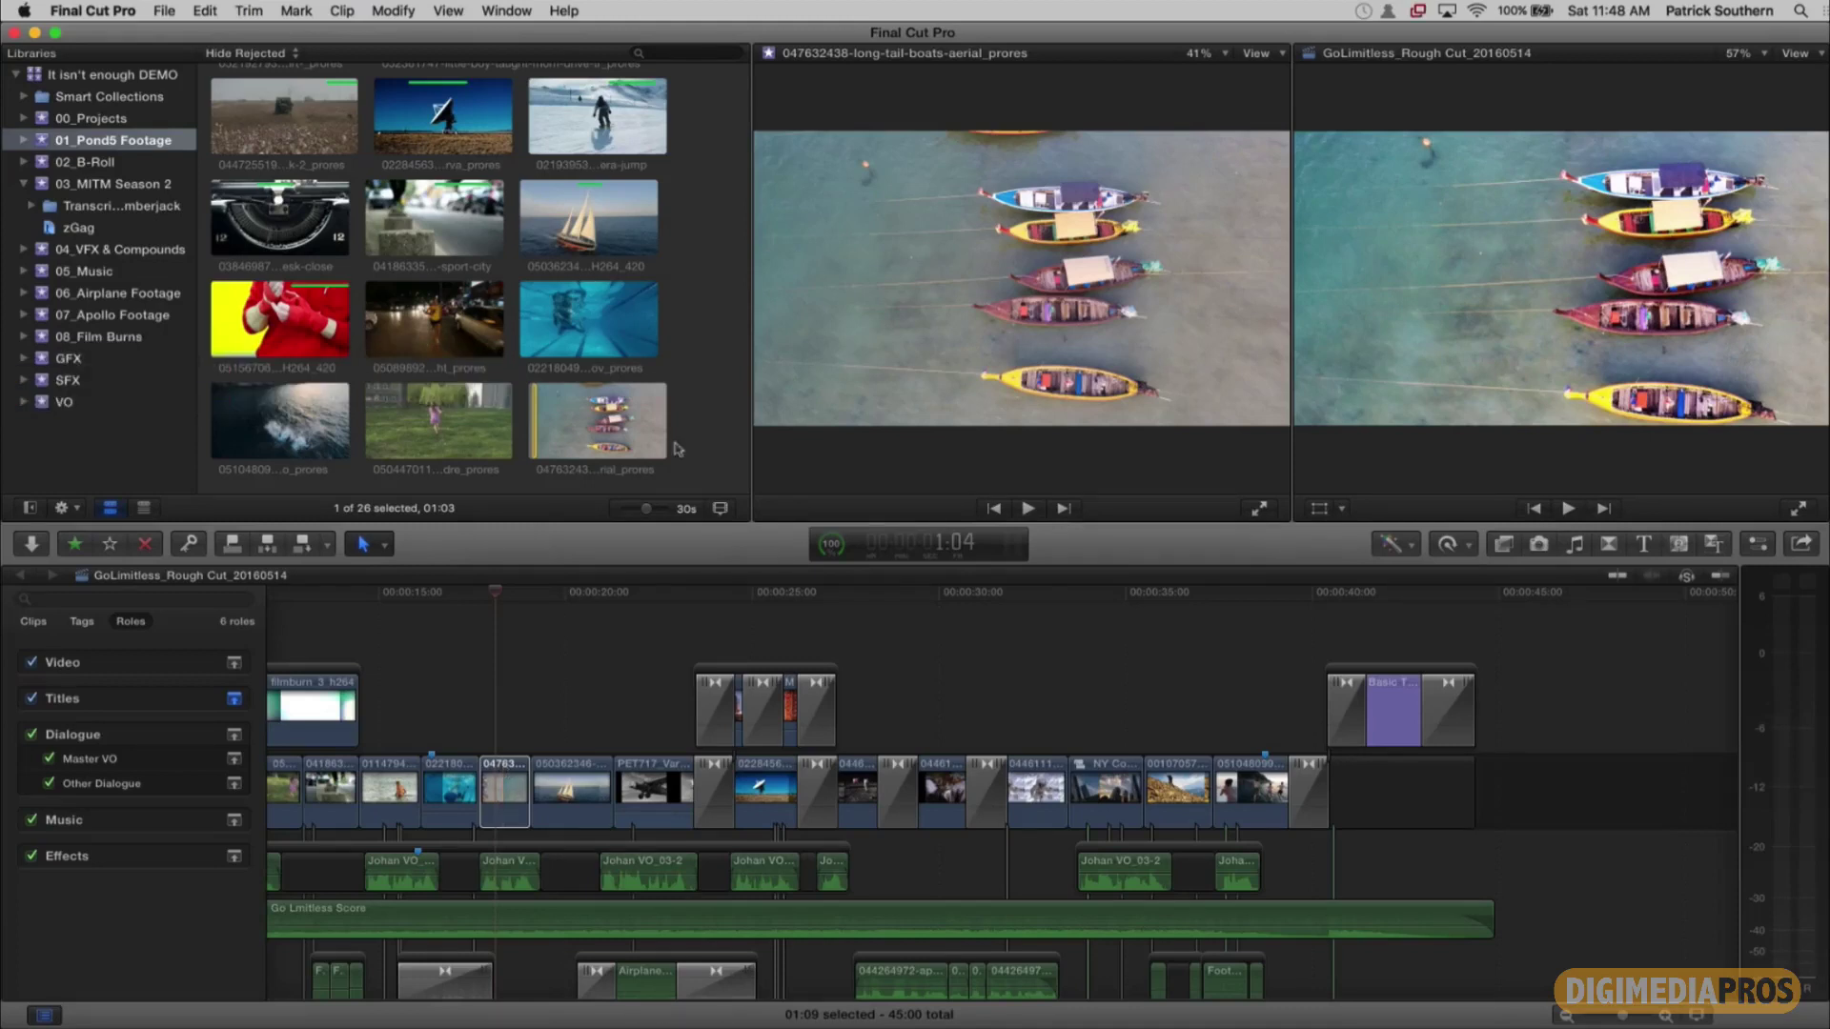
Step: Hide the Event Viewer and reveal the timeline's long-tail boats clip in the browser using the single viewer
click(508, 12)
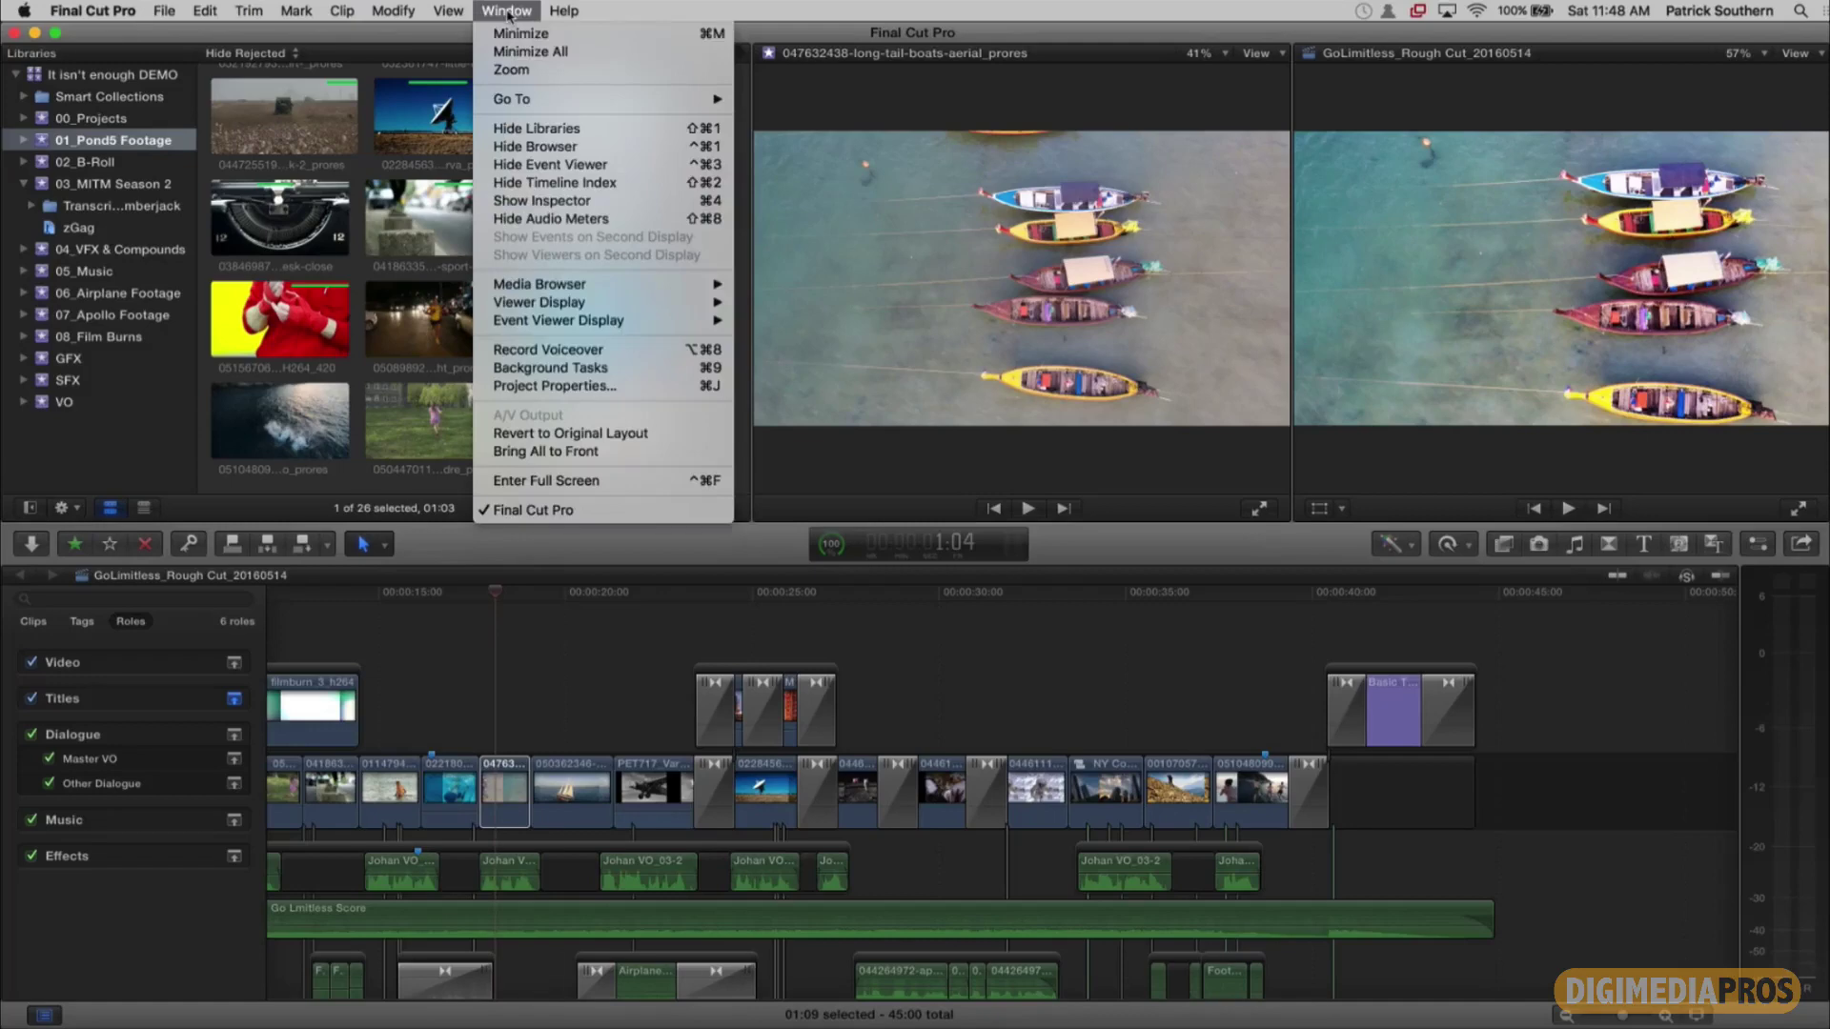
click(562, 165)
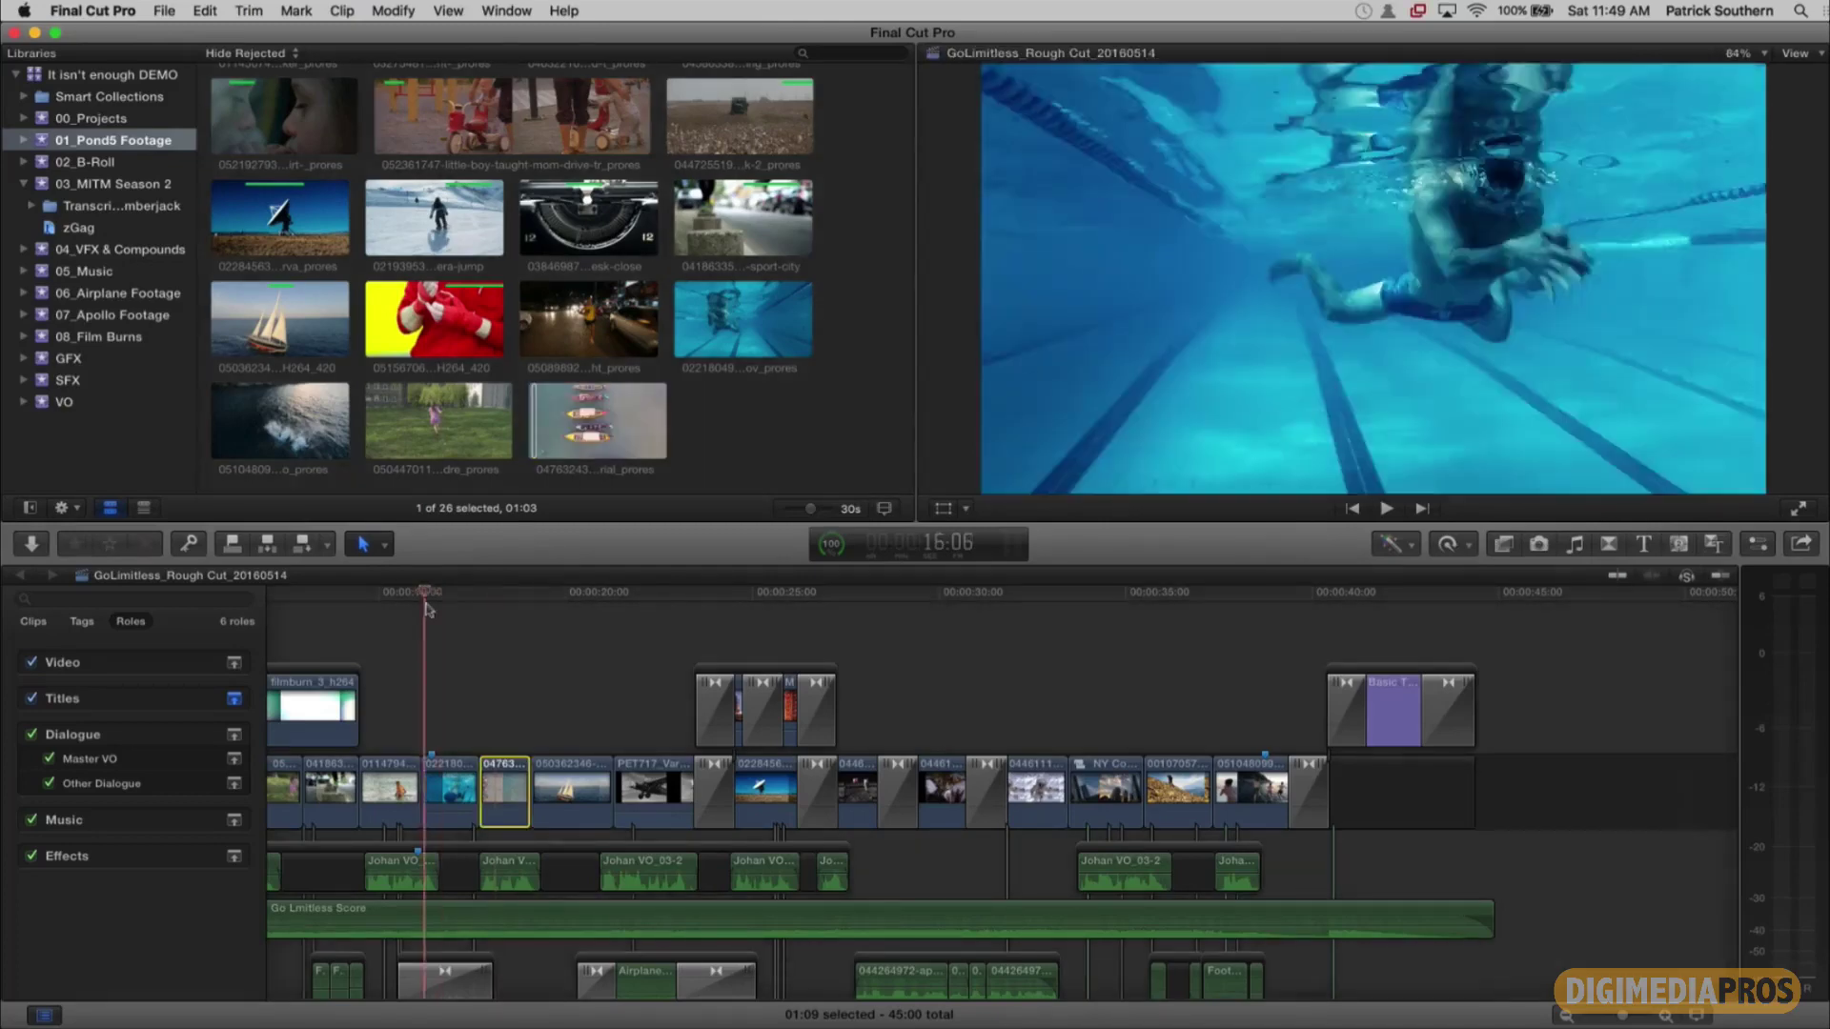
click(480, 615)
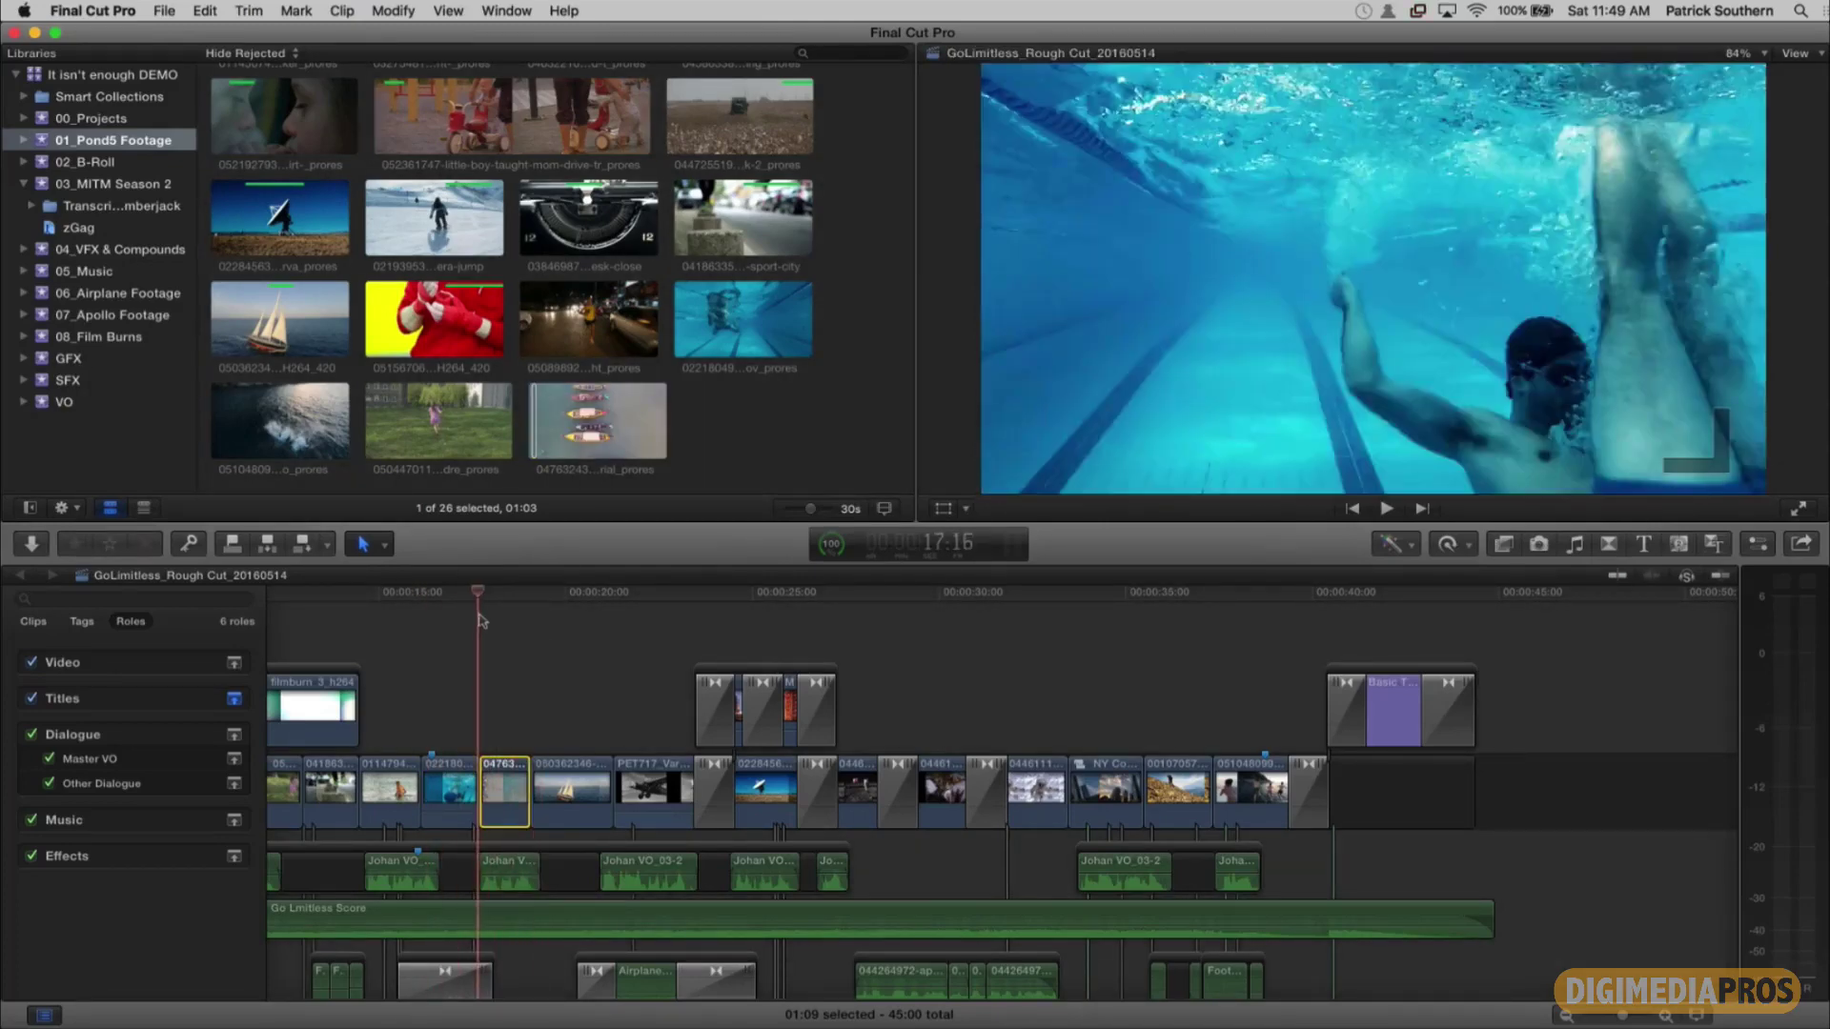
click(493, 791)
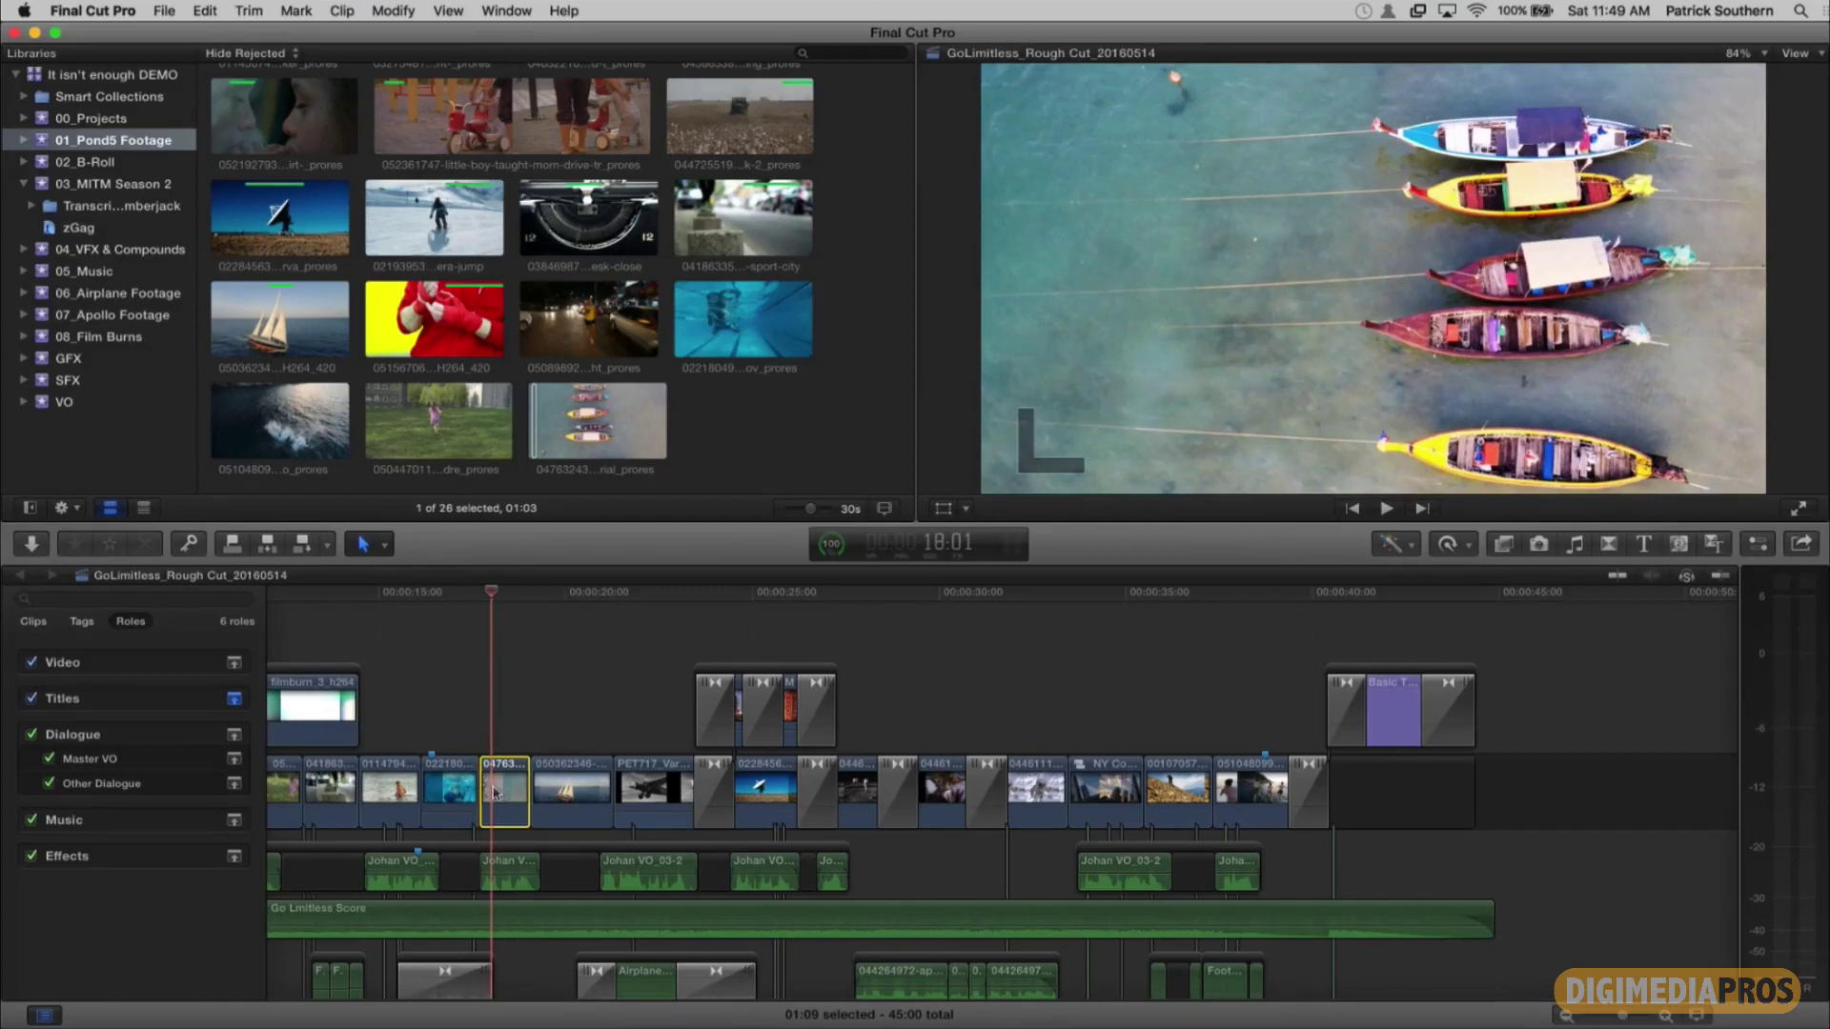
key(shift+f)
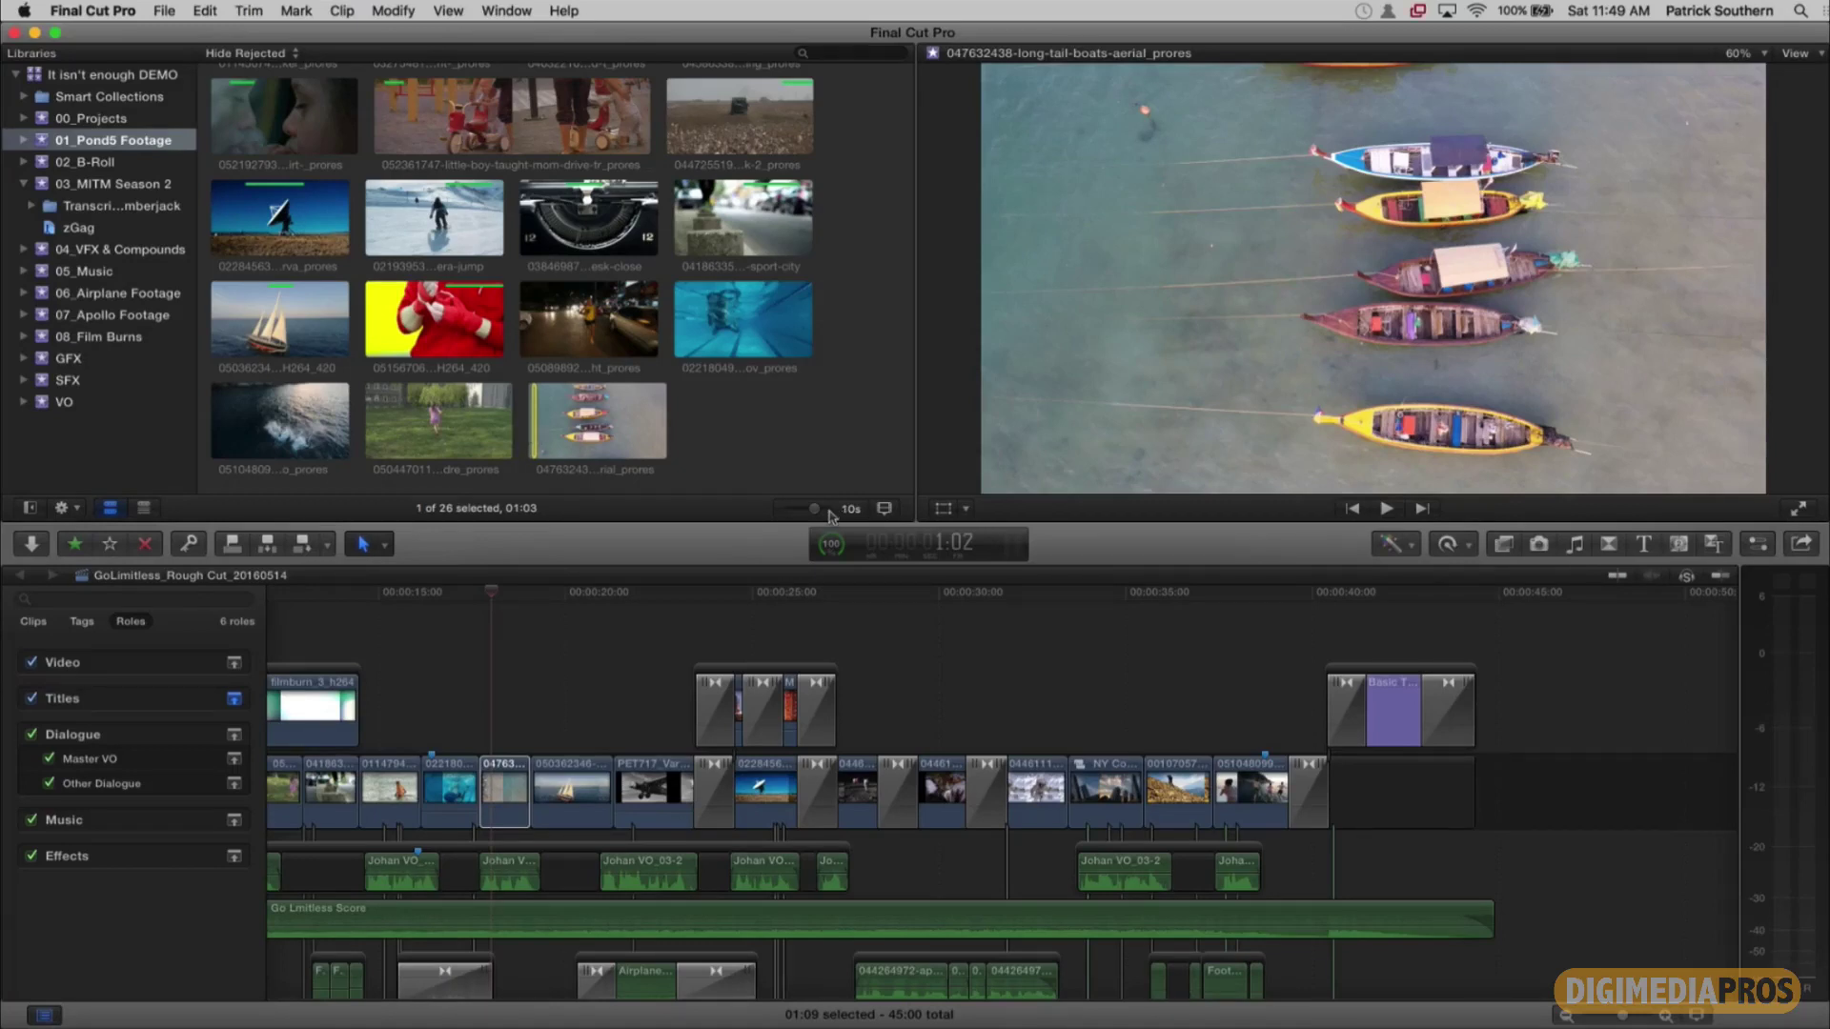
Step: Expand the browser filmstrips to 5 seconds per thumbnail and alternate the single viewer between browser clips and the timeline
drag(810, 508, 834, 515)
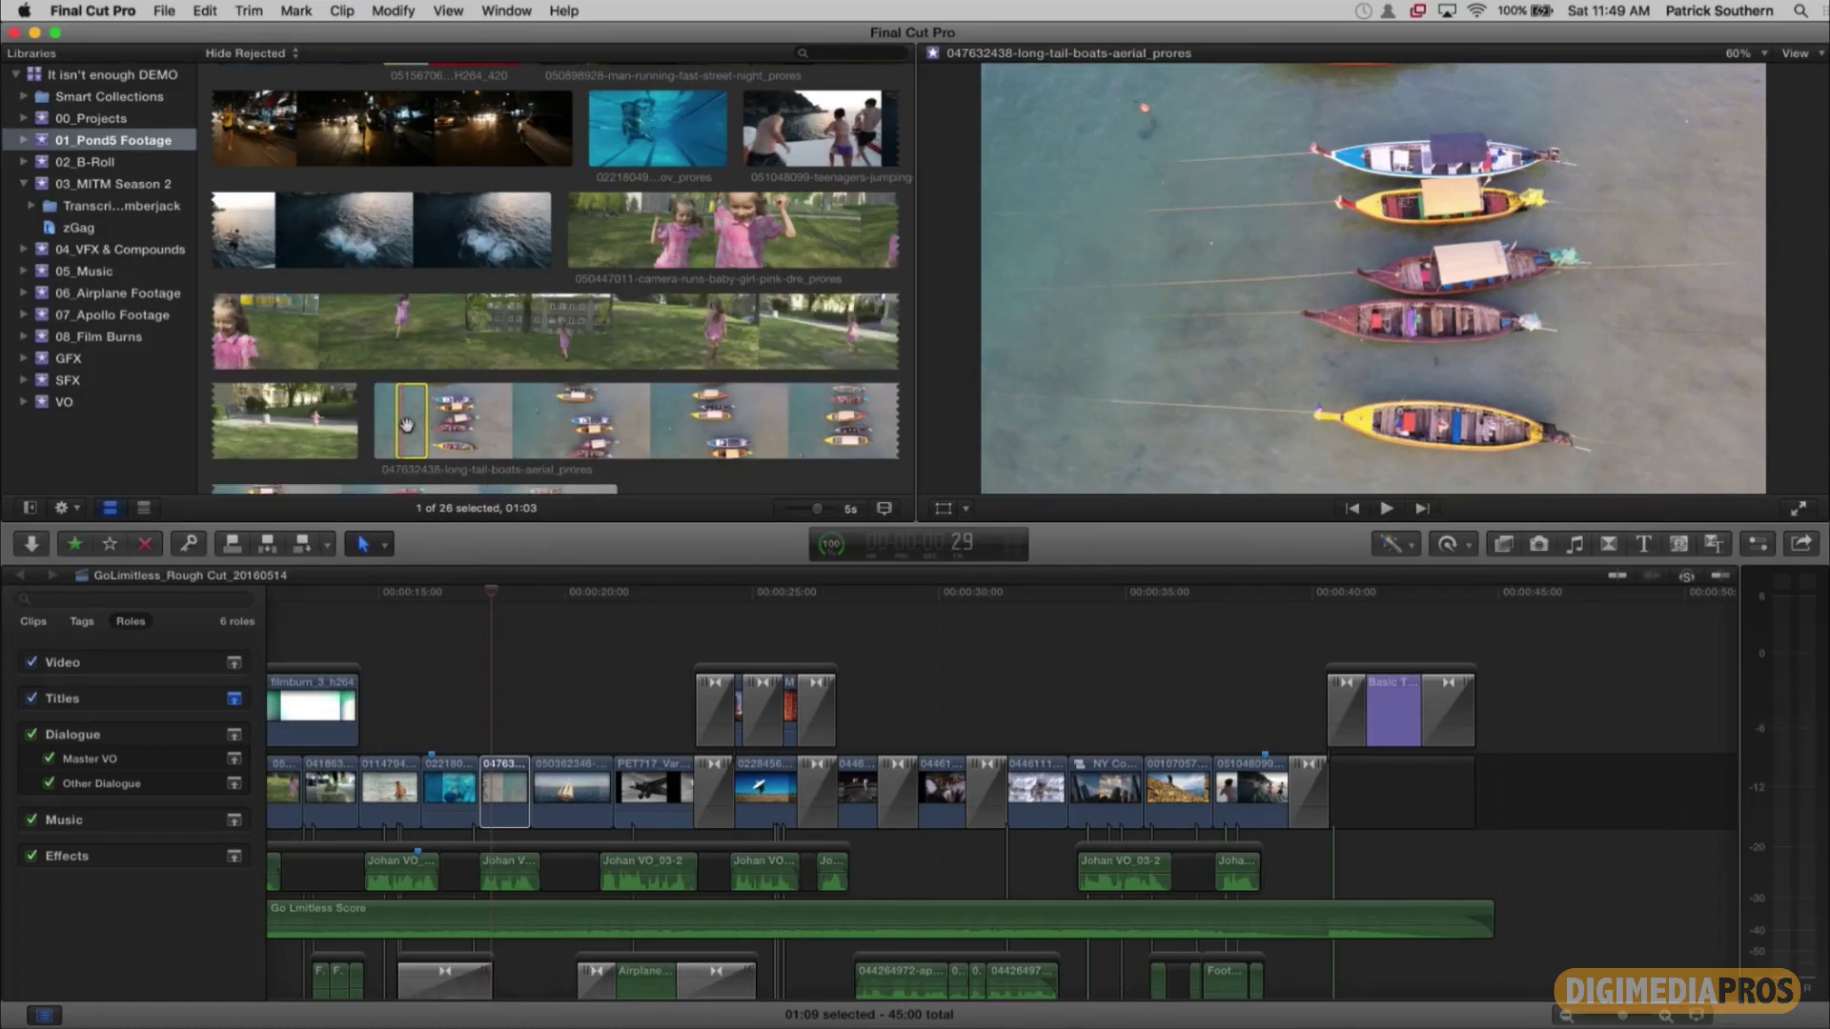
key(space)
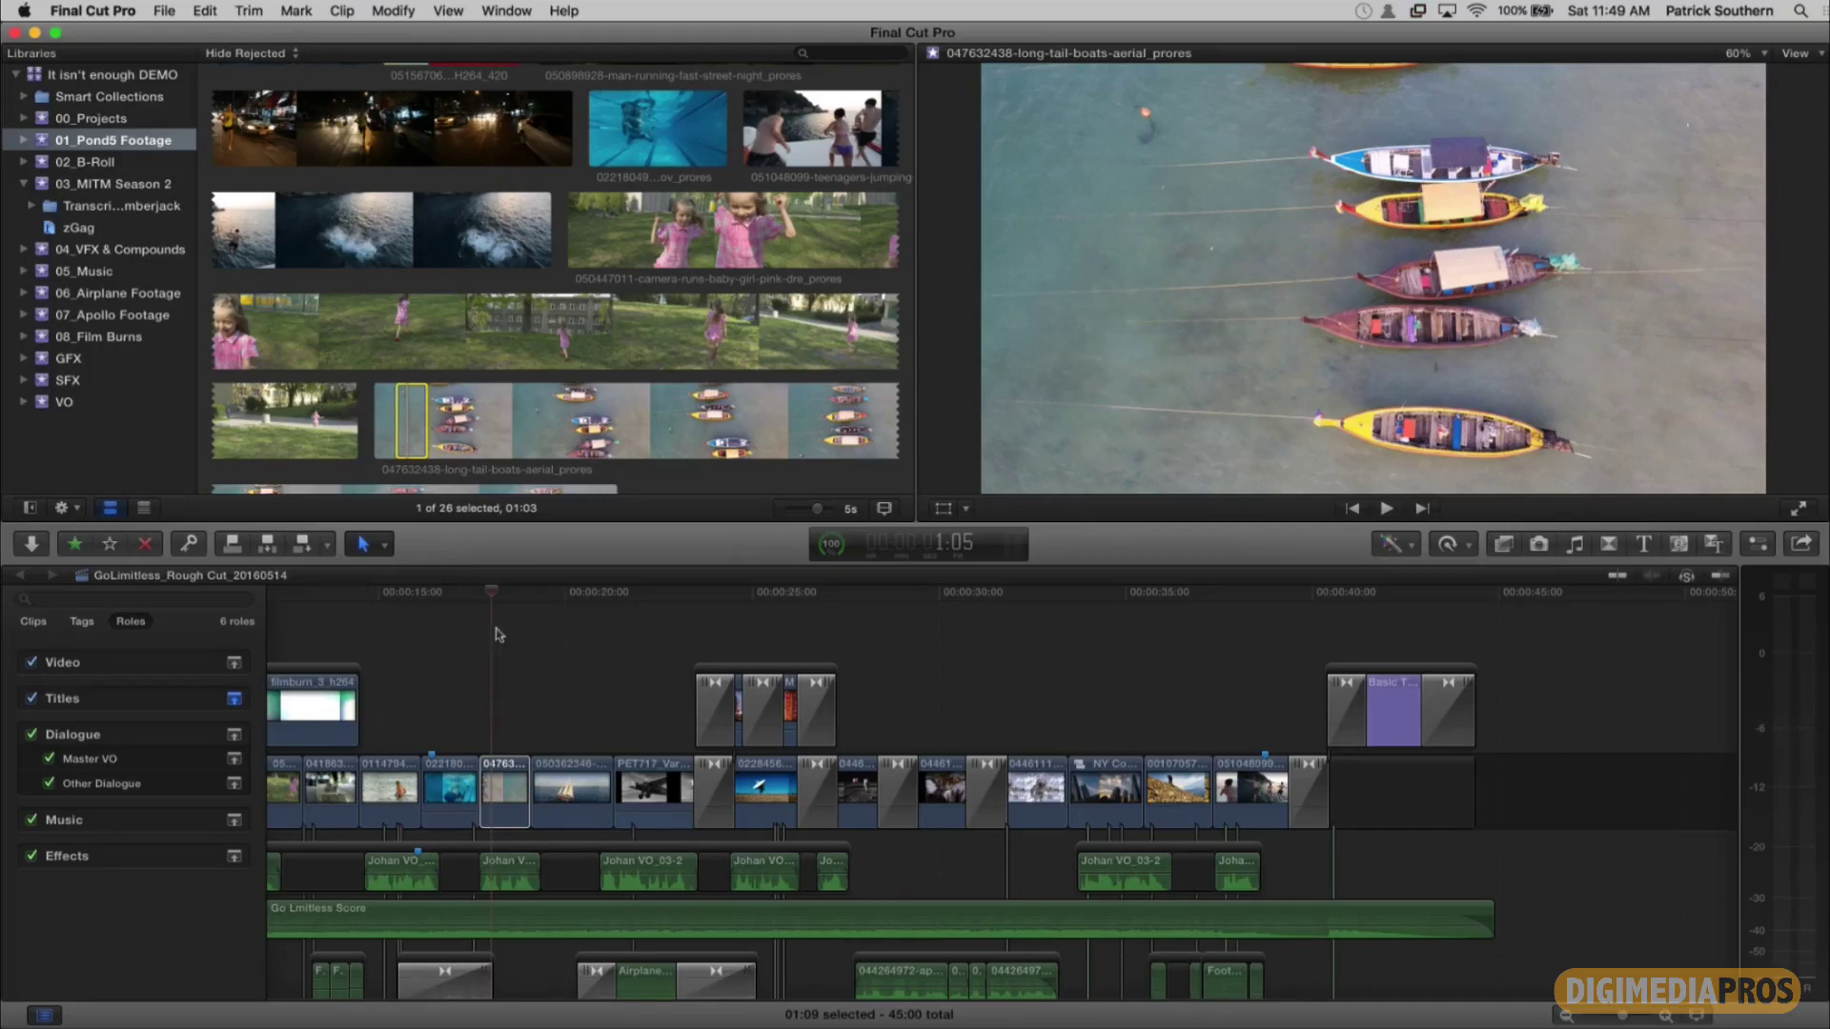
click(494, 595)
click(493, 596)
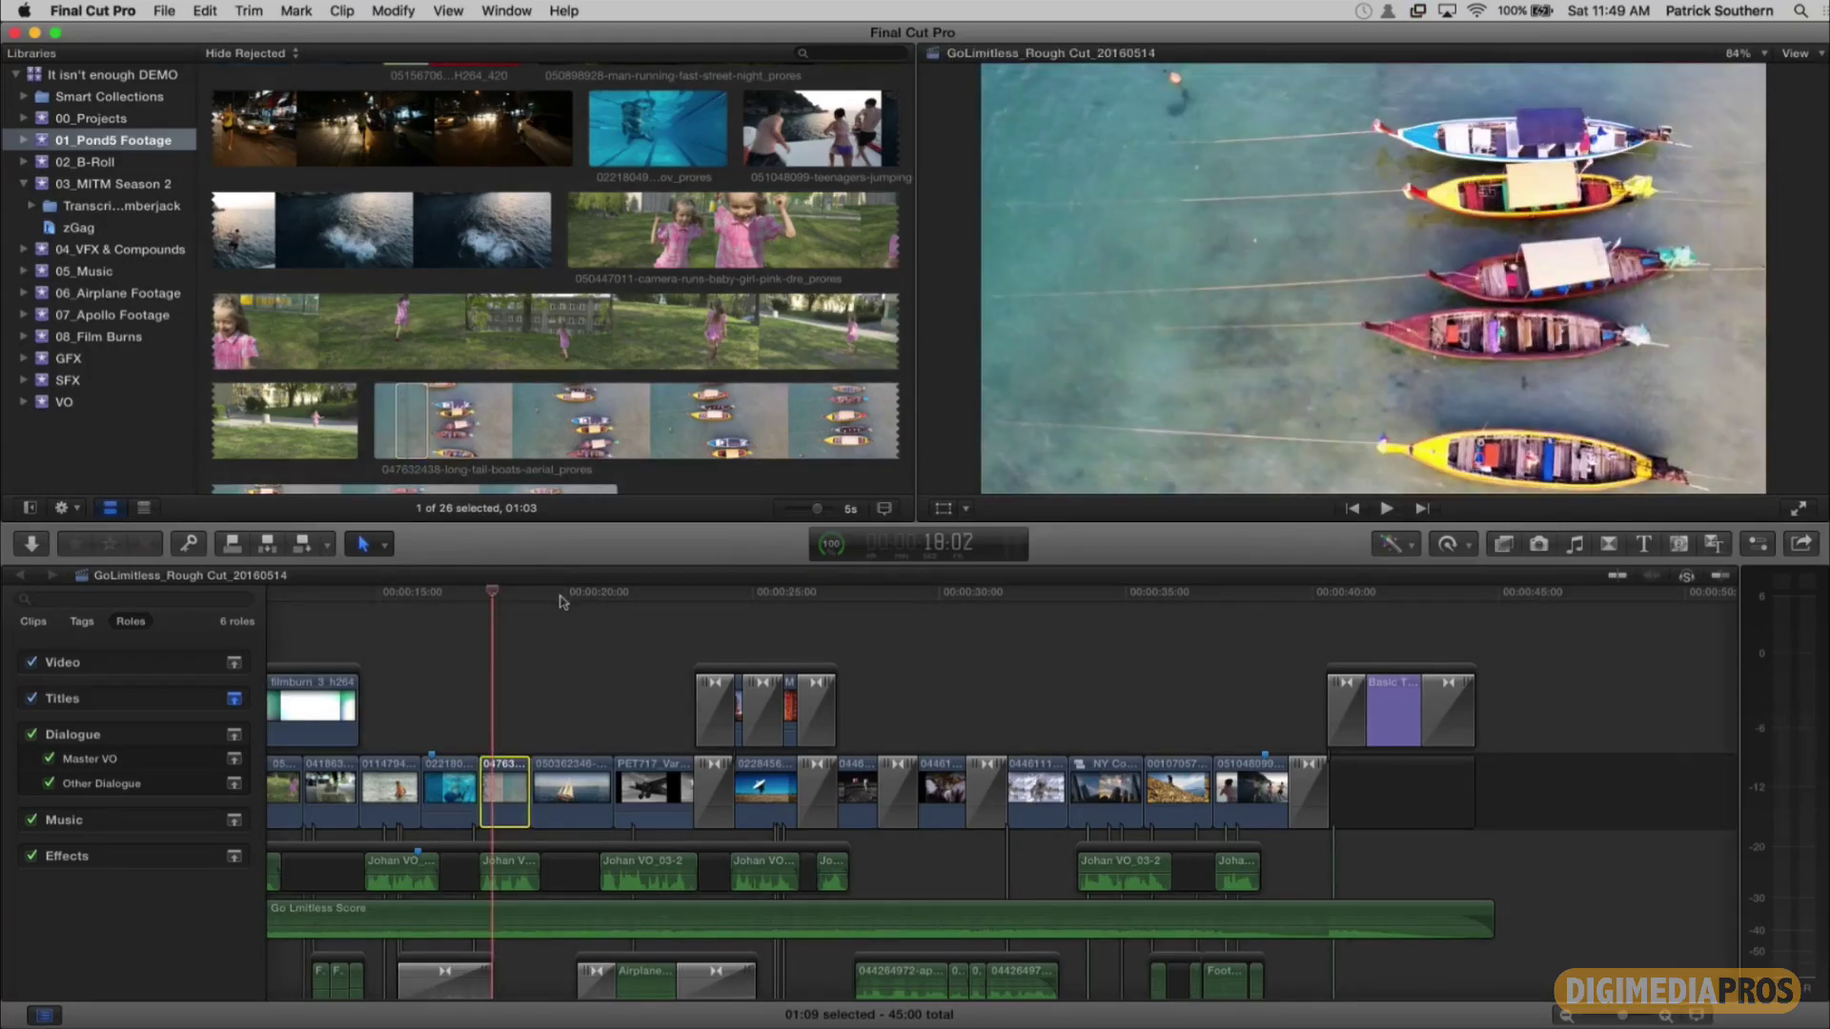
click(419, 434)
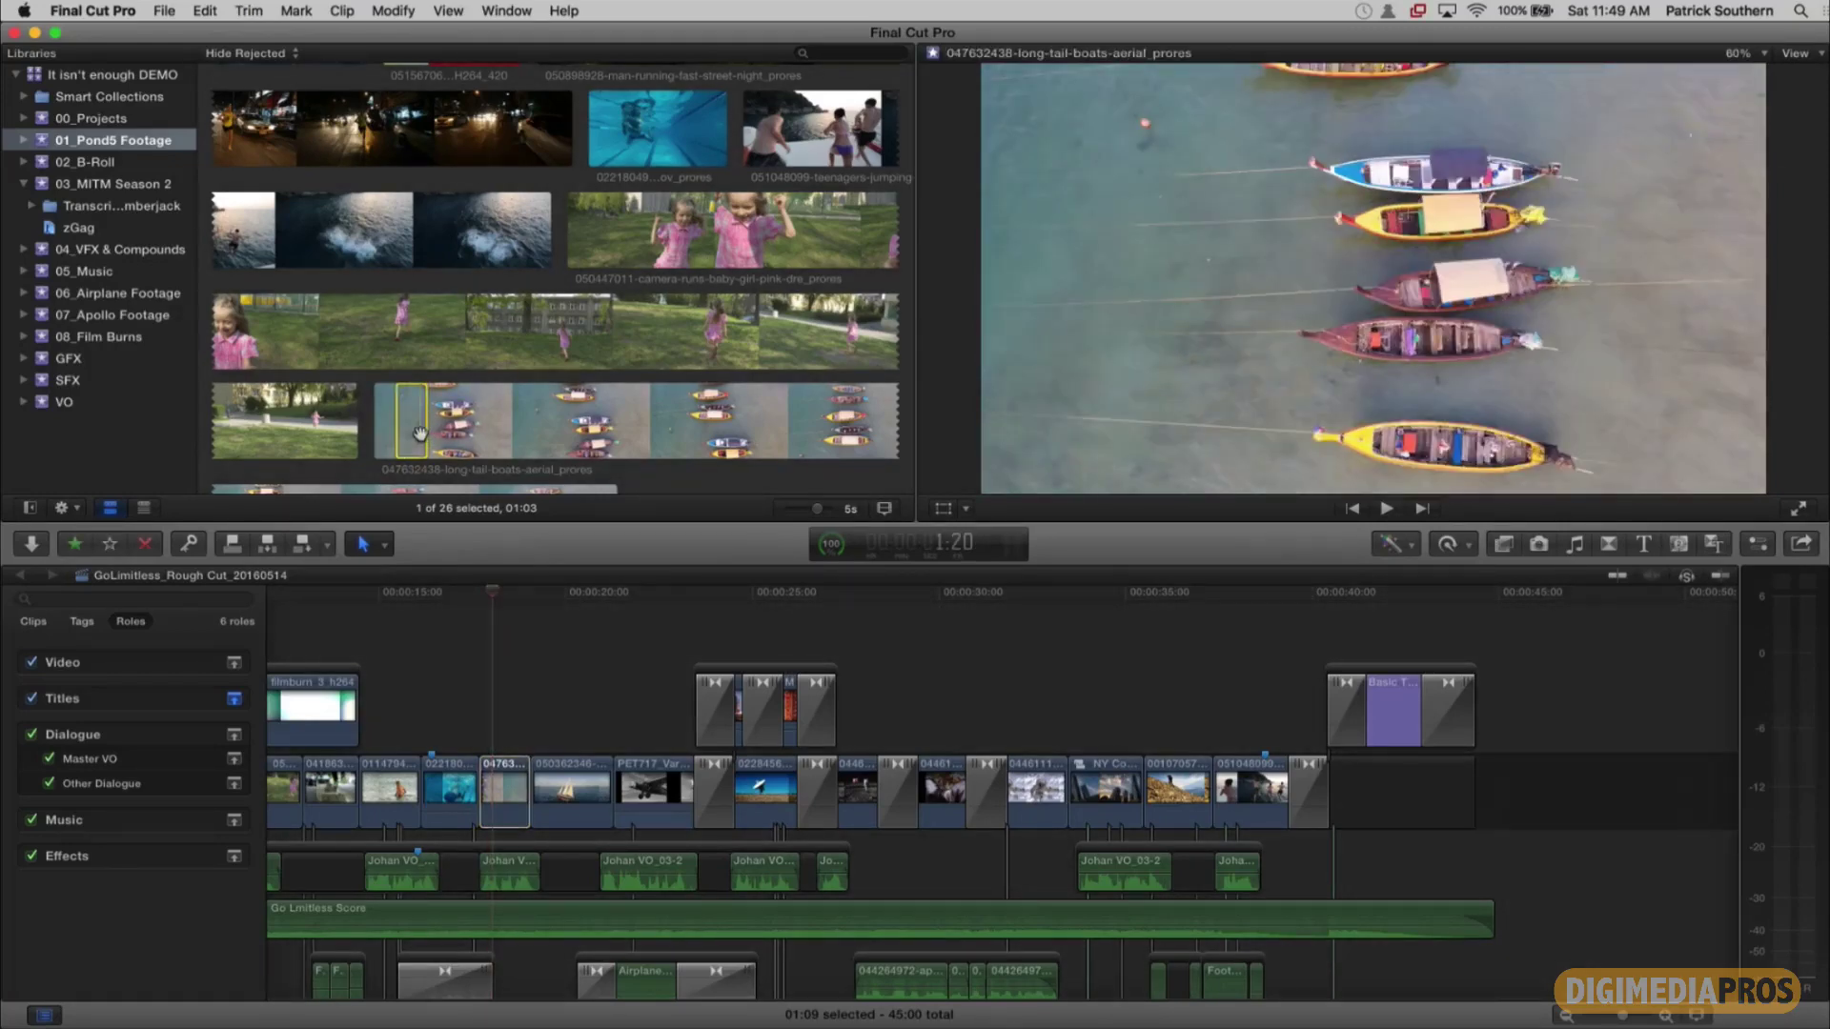
click(407, 360)
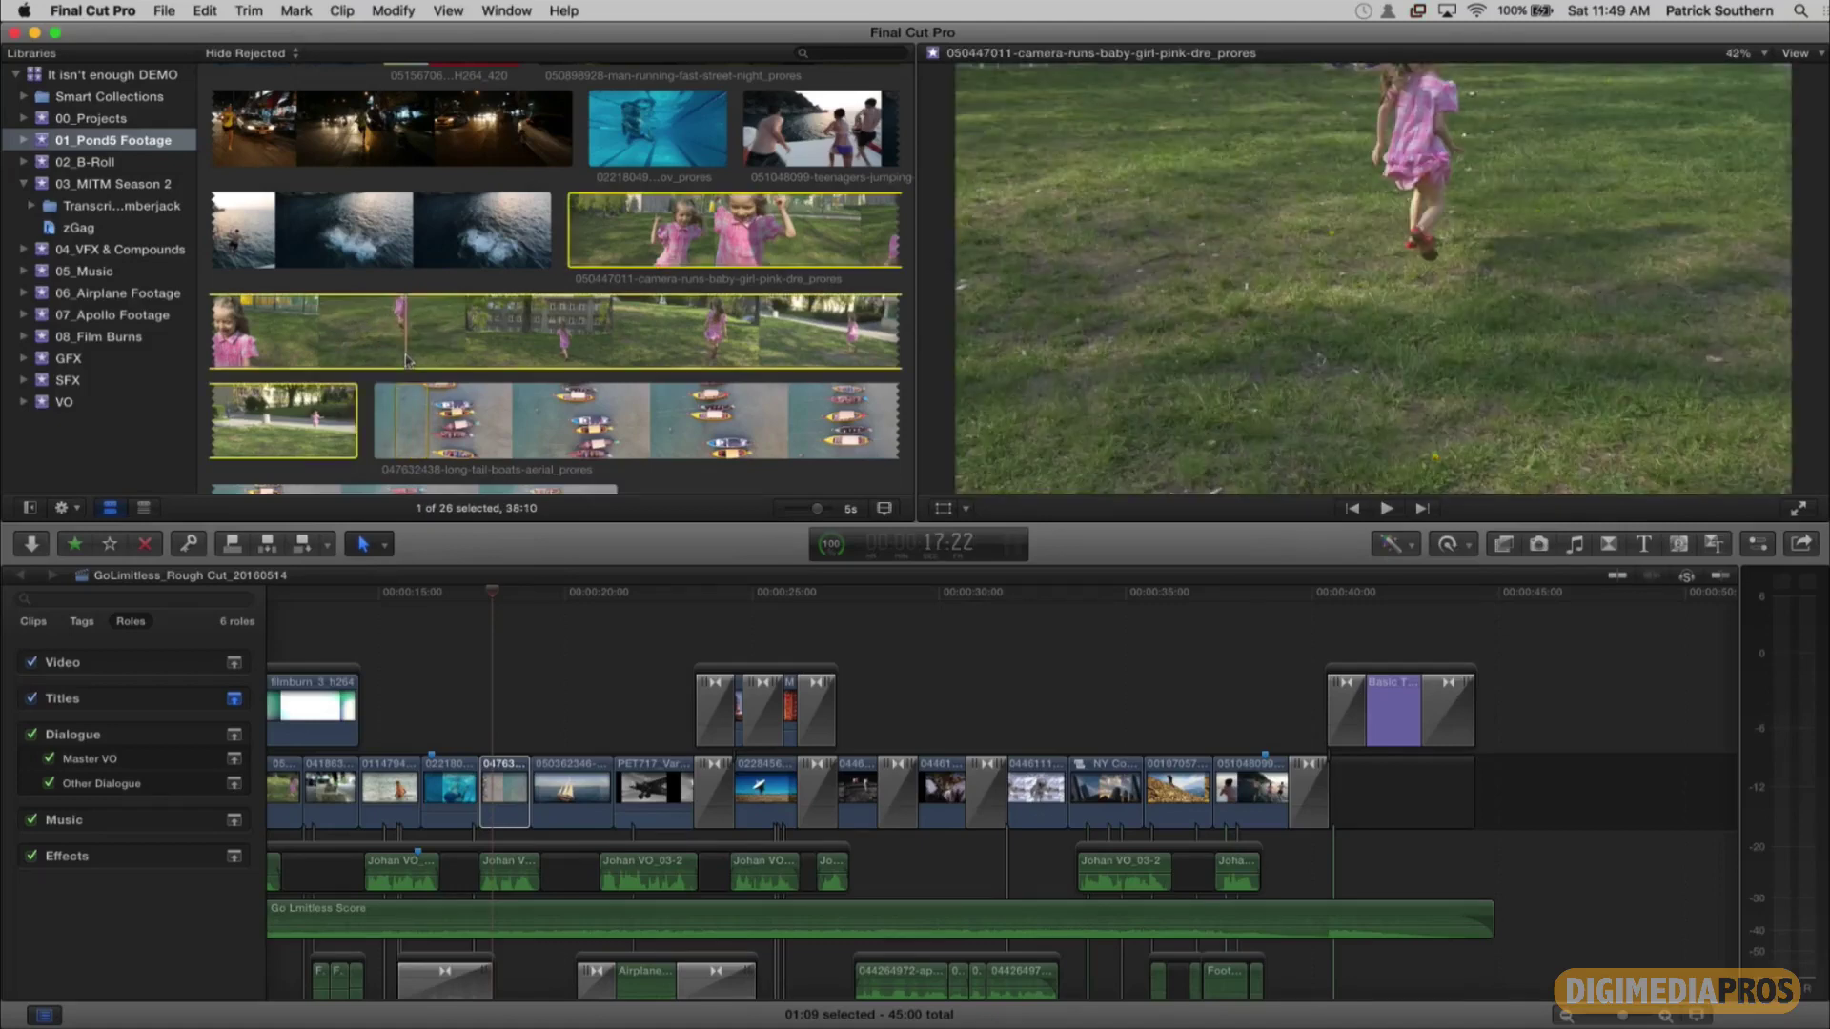
click(572, 597)
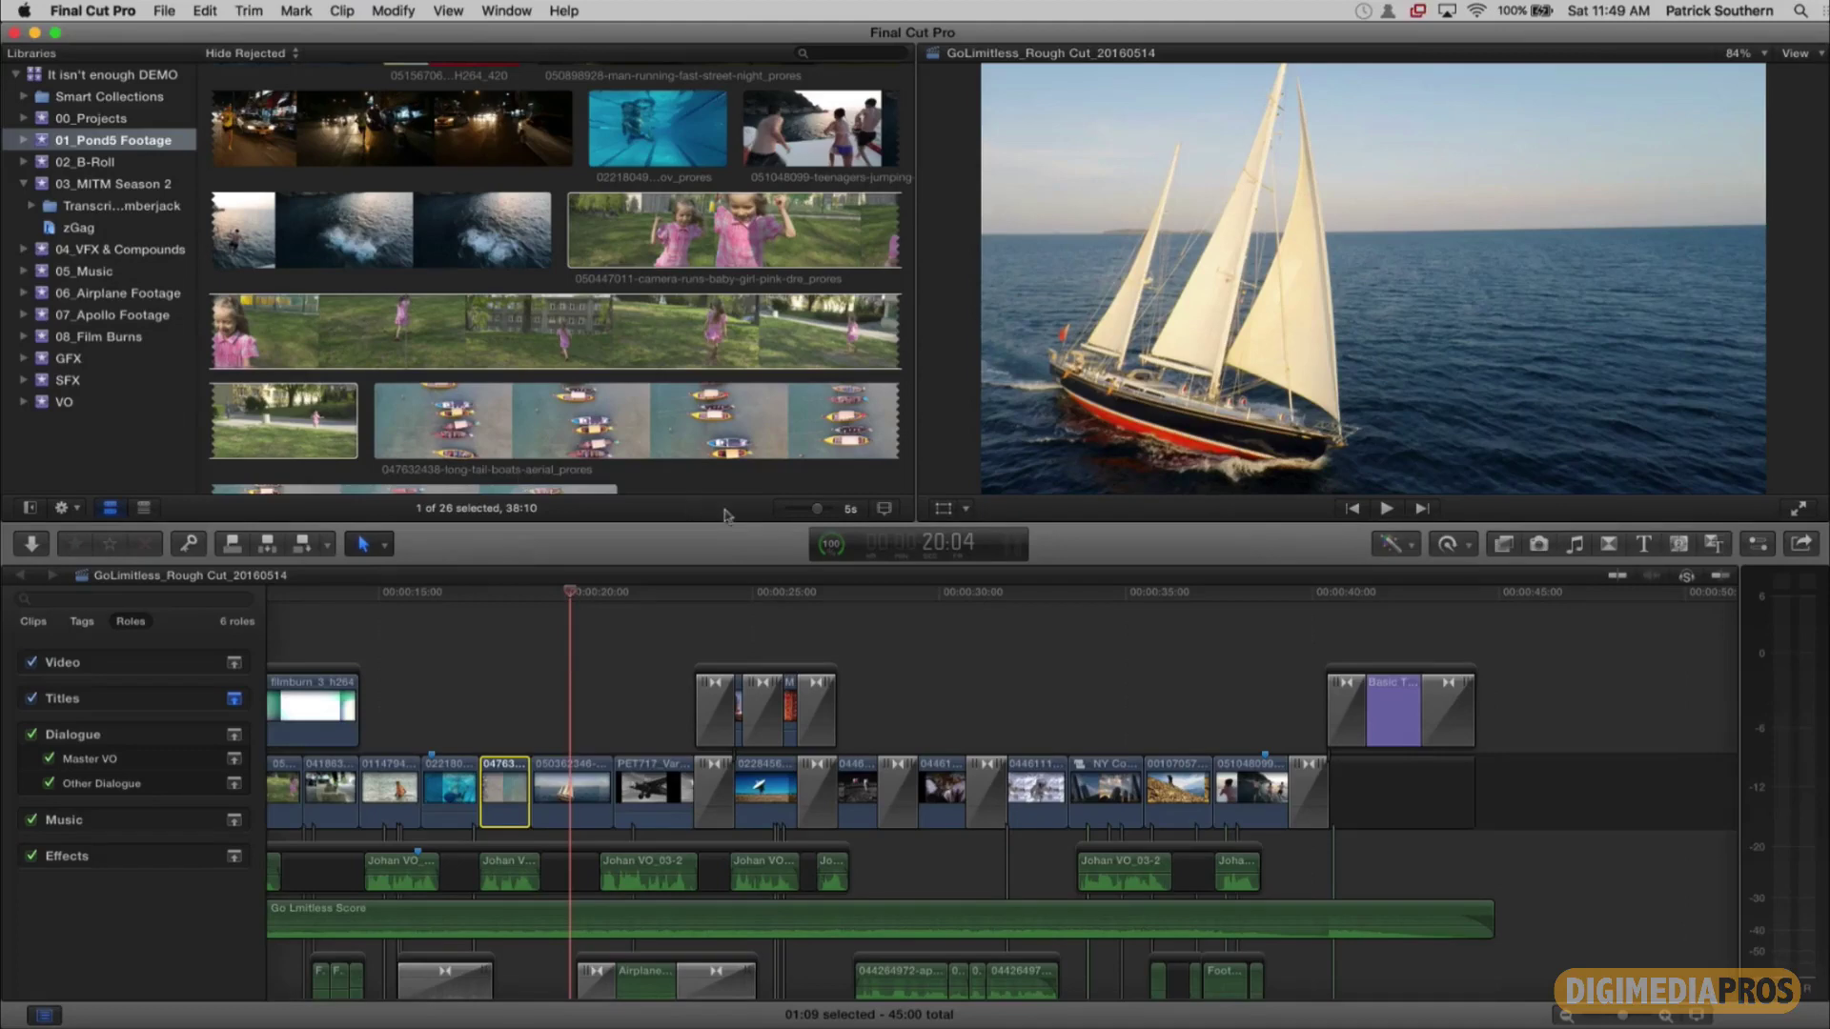
Step: Reduce the browser filmstrips to 30 seconds per thumbnail and magnify the timeline around the playhead
drag(815, 516, 810, 516)
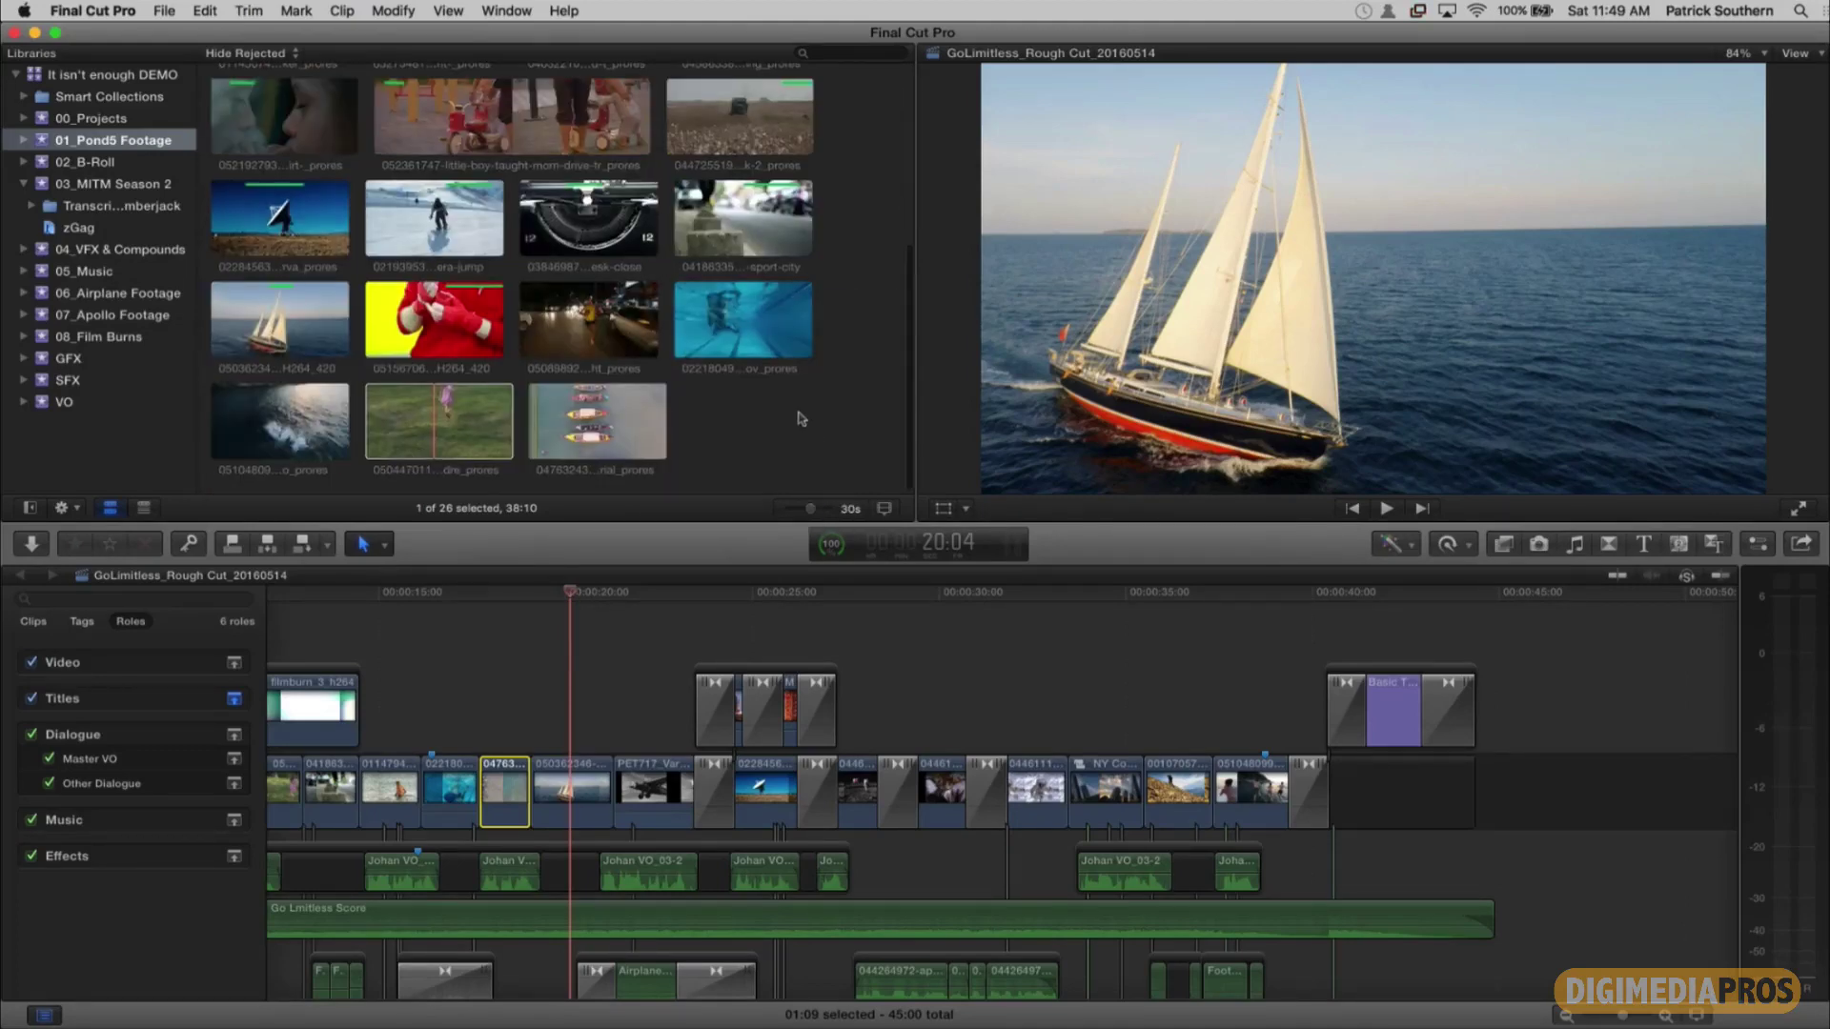
scroll(800, 417, up, 3)
scroll(801, 418, down, 3)
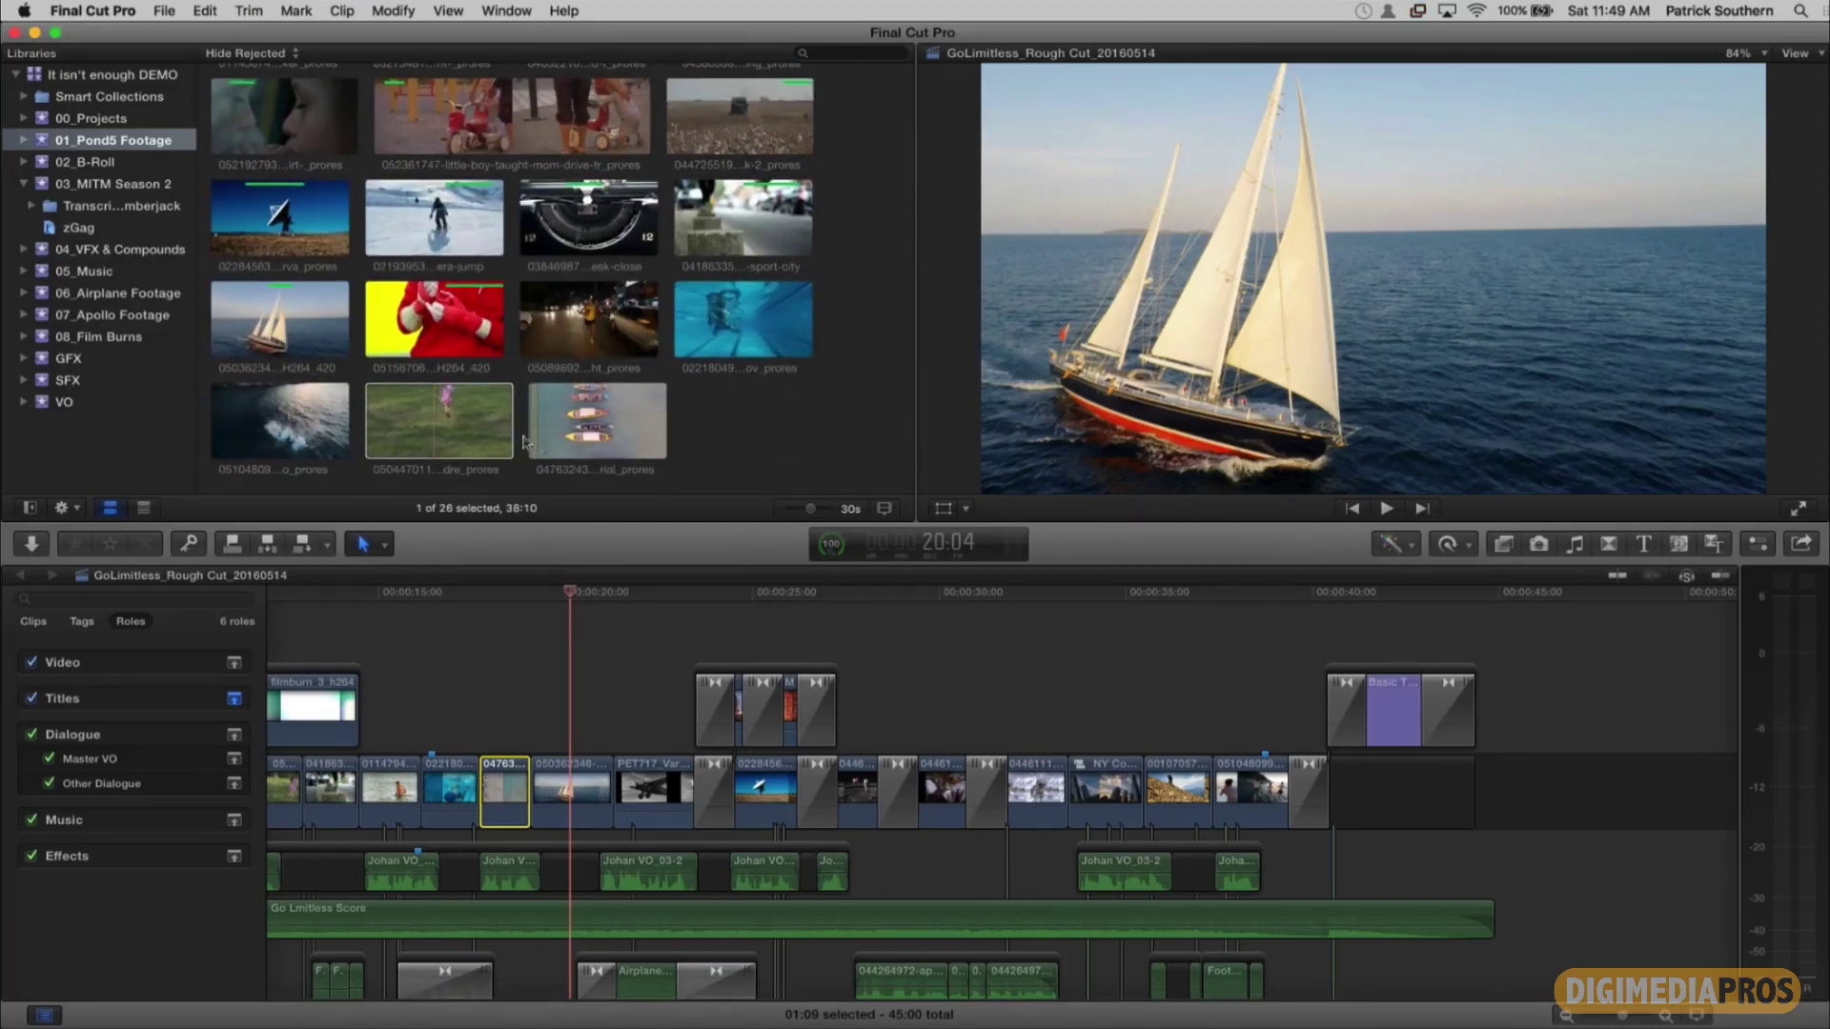
key(super+equal)
key(super+equal)
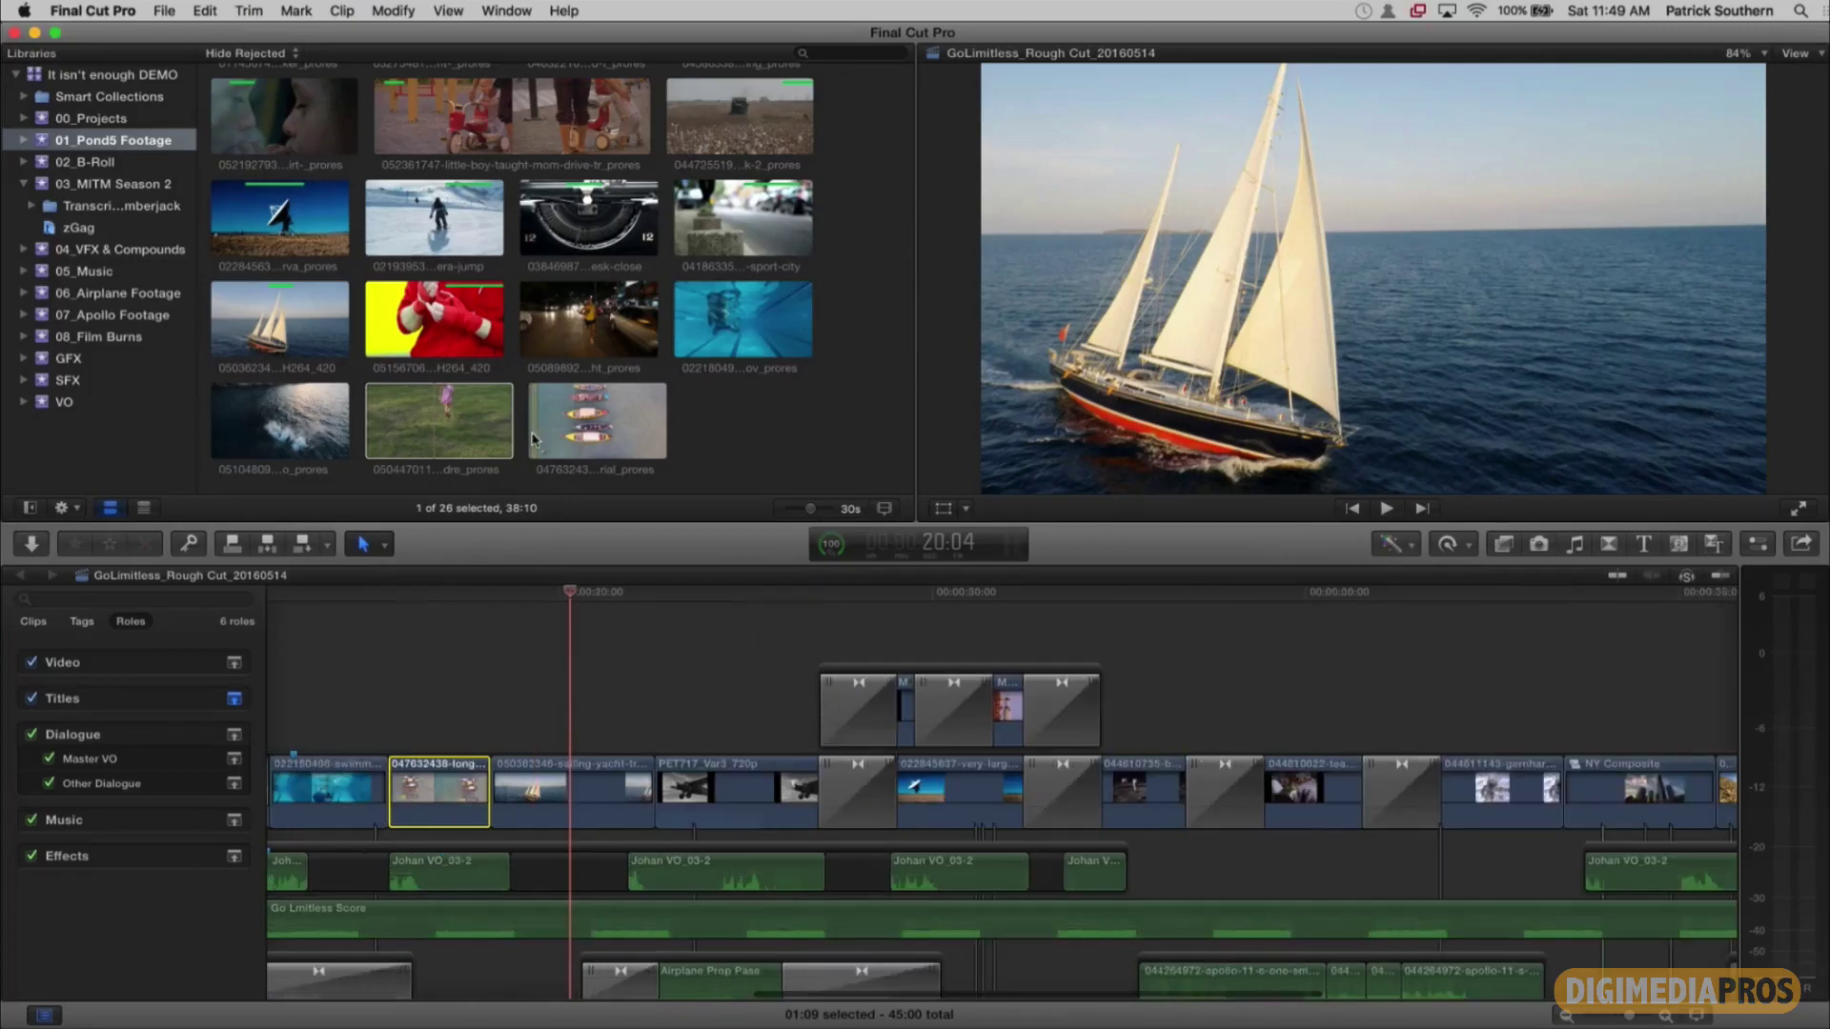
Step: Set the browser filmstrips to 10 seconds per thumbnail and select the marked range of the long-tail boats clip
click(693, 430)
key(super+equal)
key(super+equal)
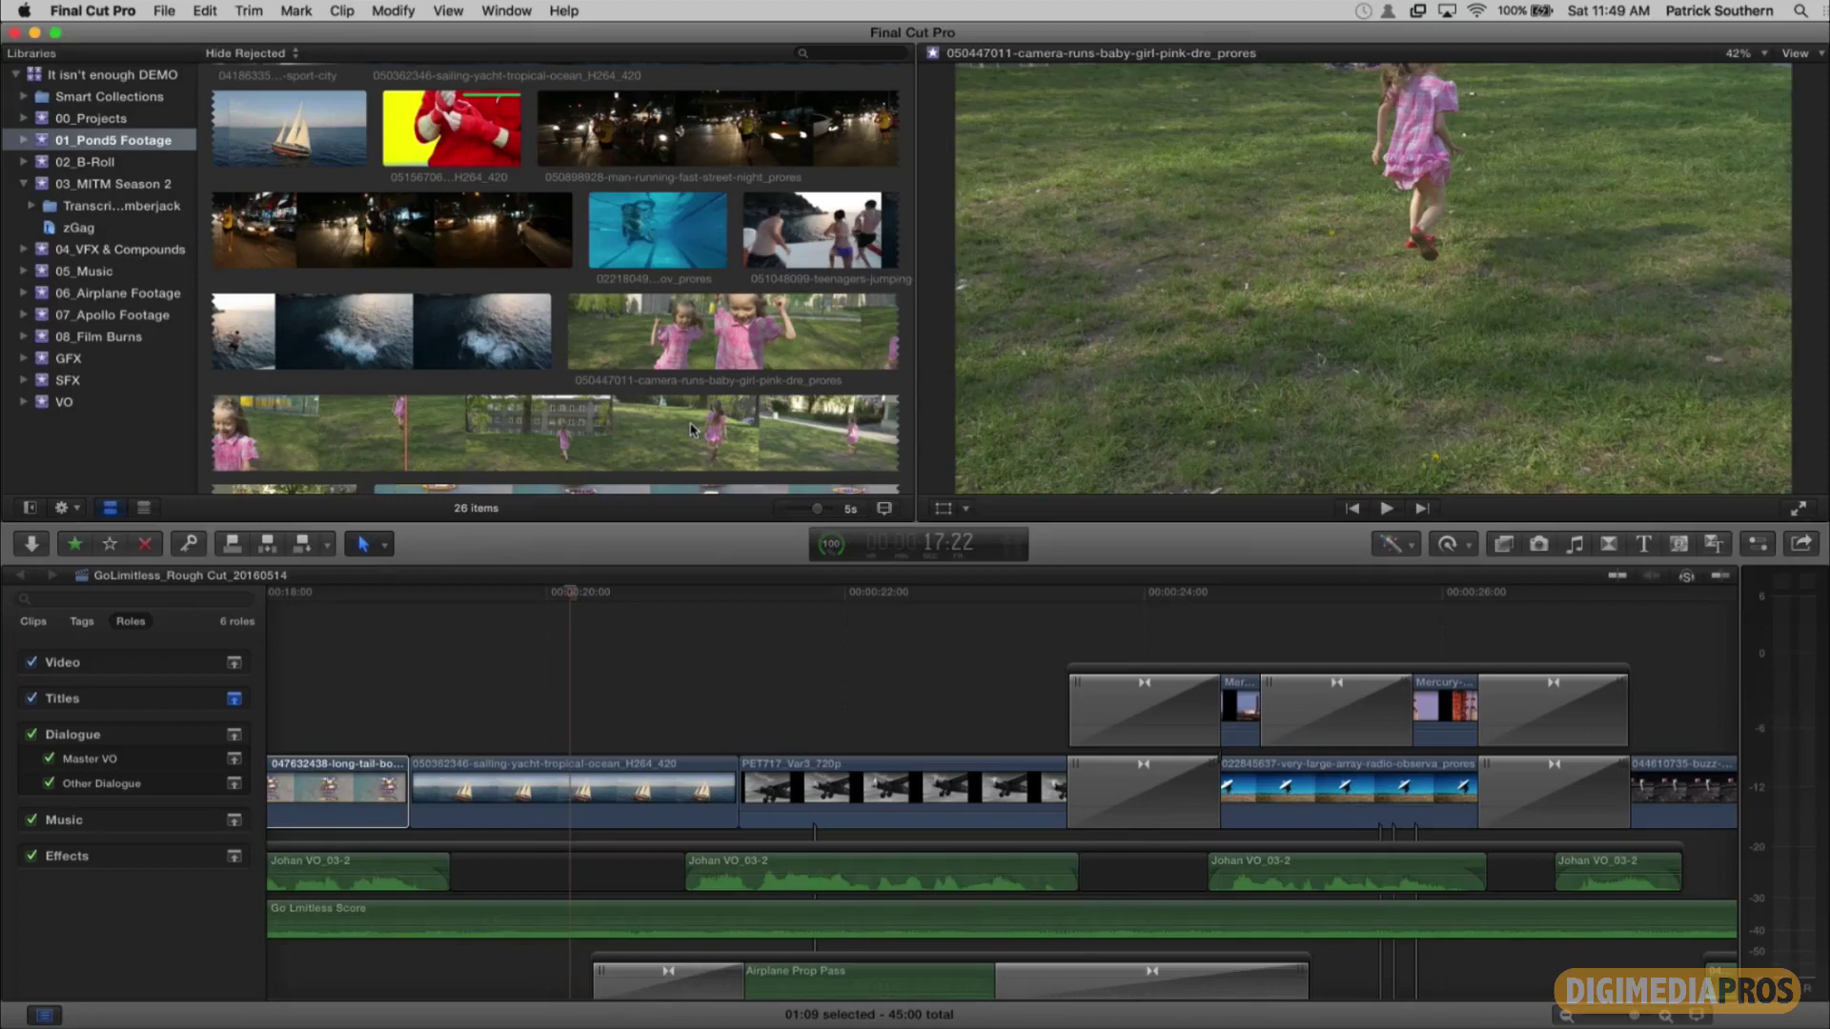
click(688, 429)
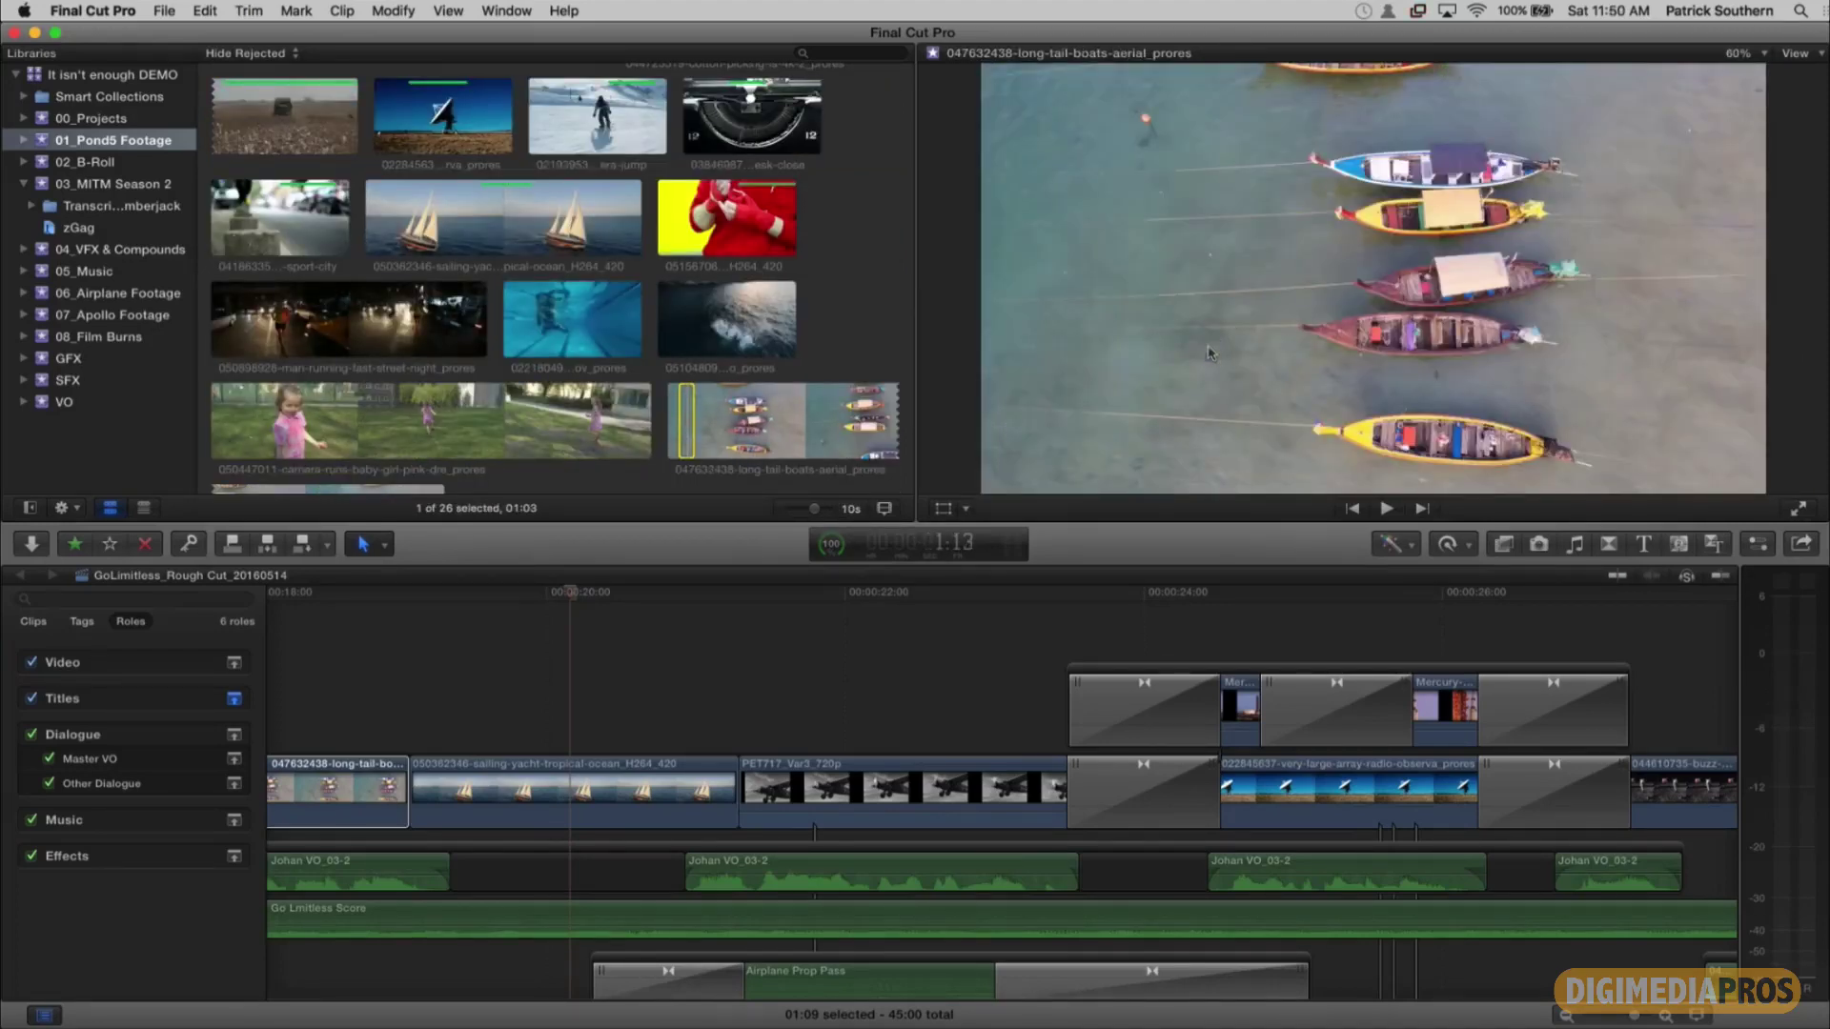
Step: Zoom the timeline back out and bring the beginning of the GoLimitless project into view
click(573, 596)
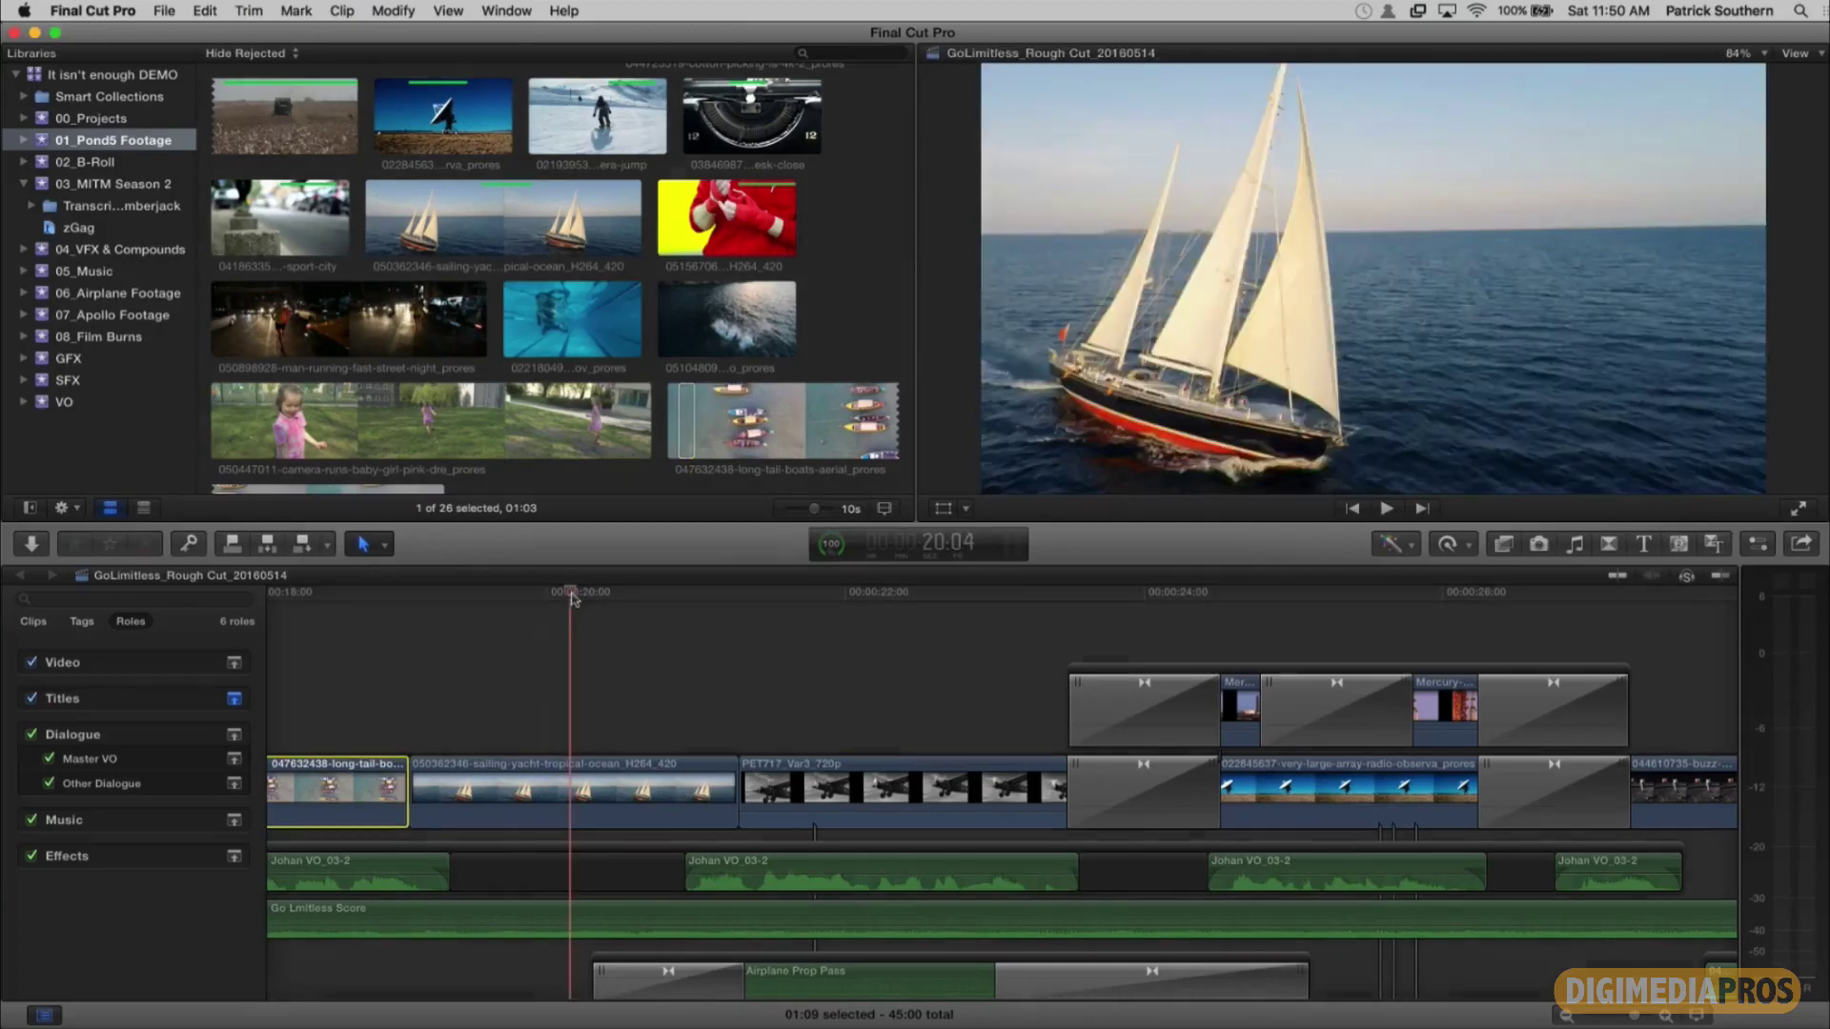
key(super+minus)
key(super+minus)
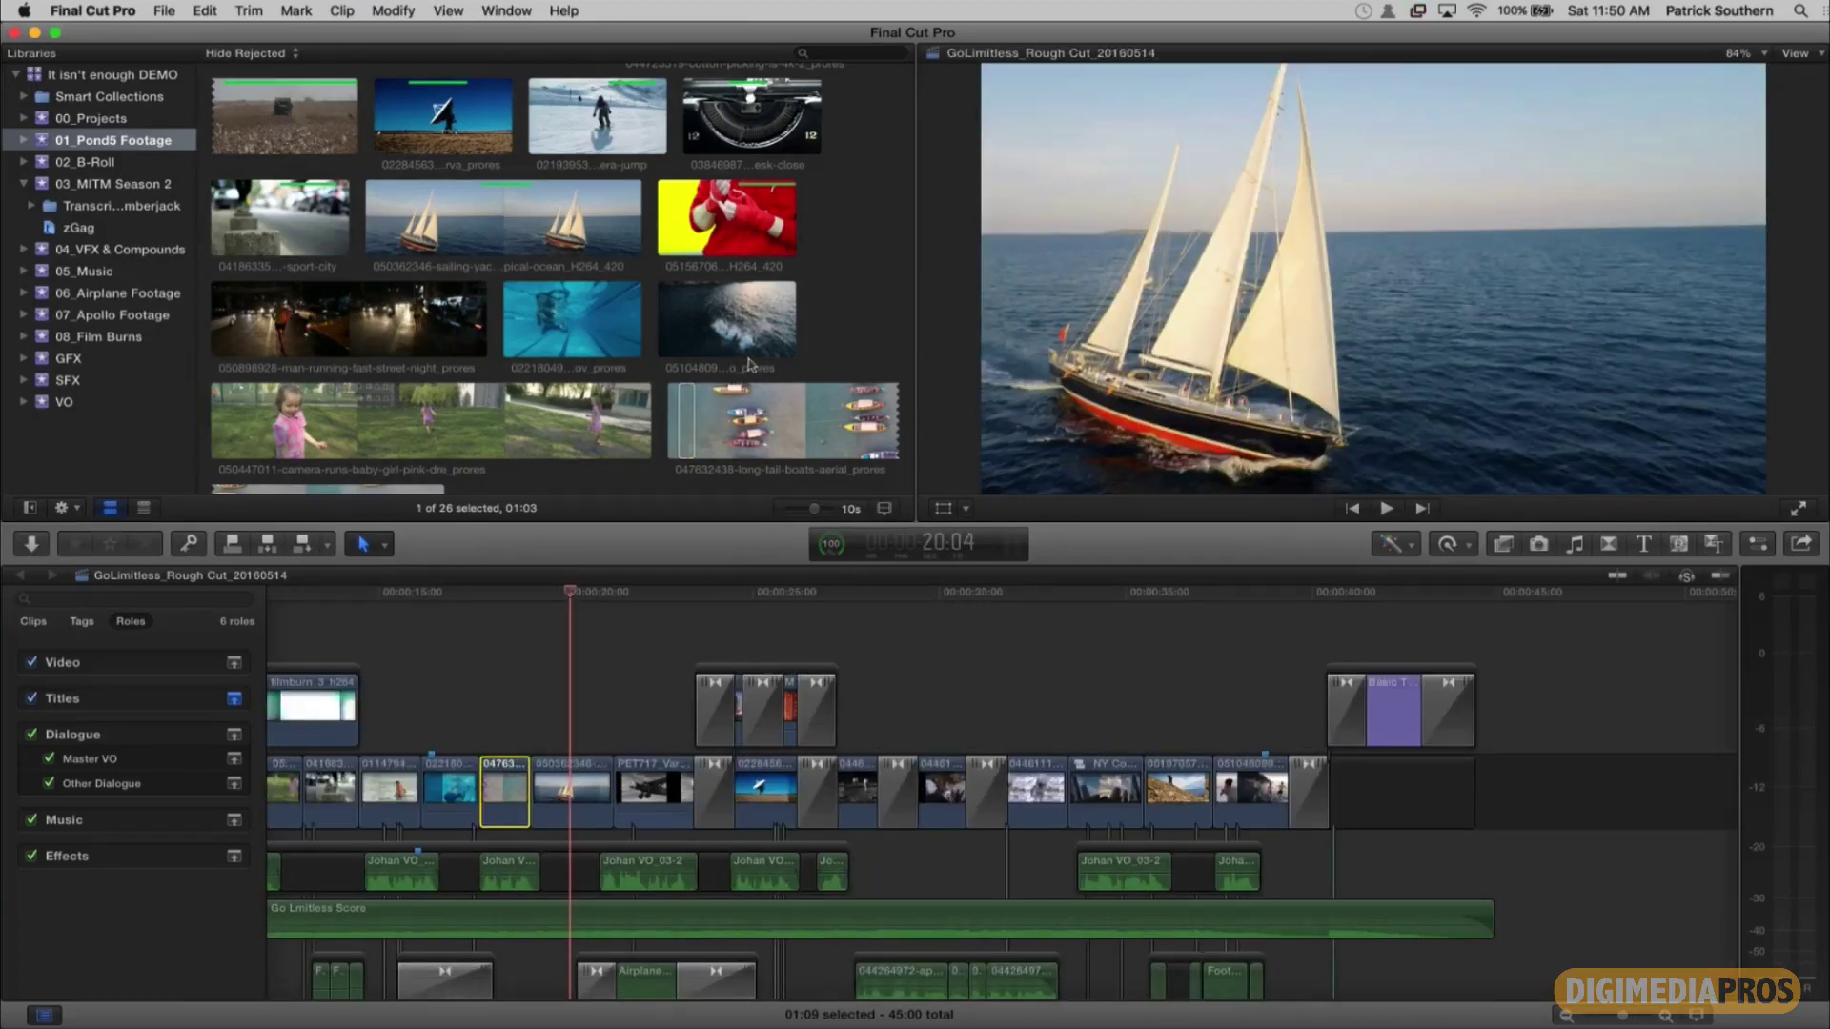
scroll(534, 610, left, 10)
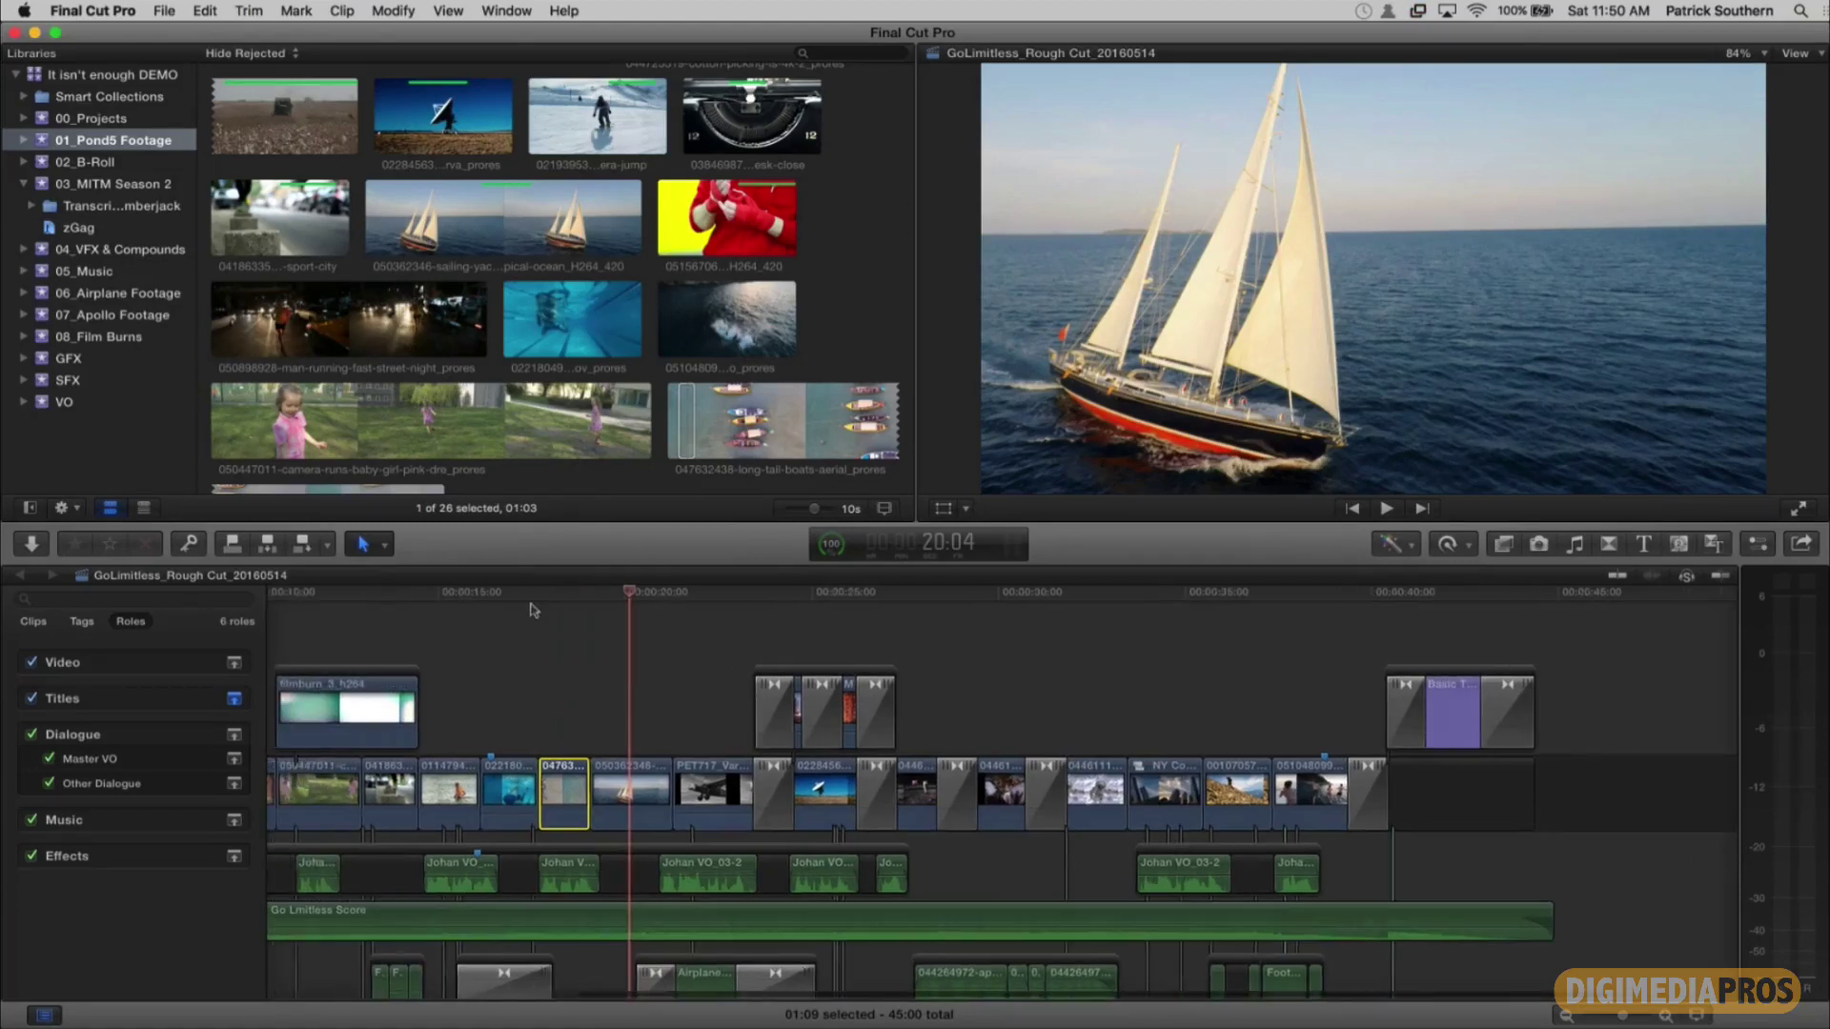
scroll(533, 610, left, 3)
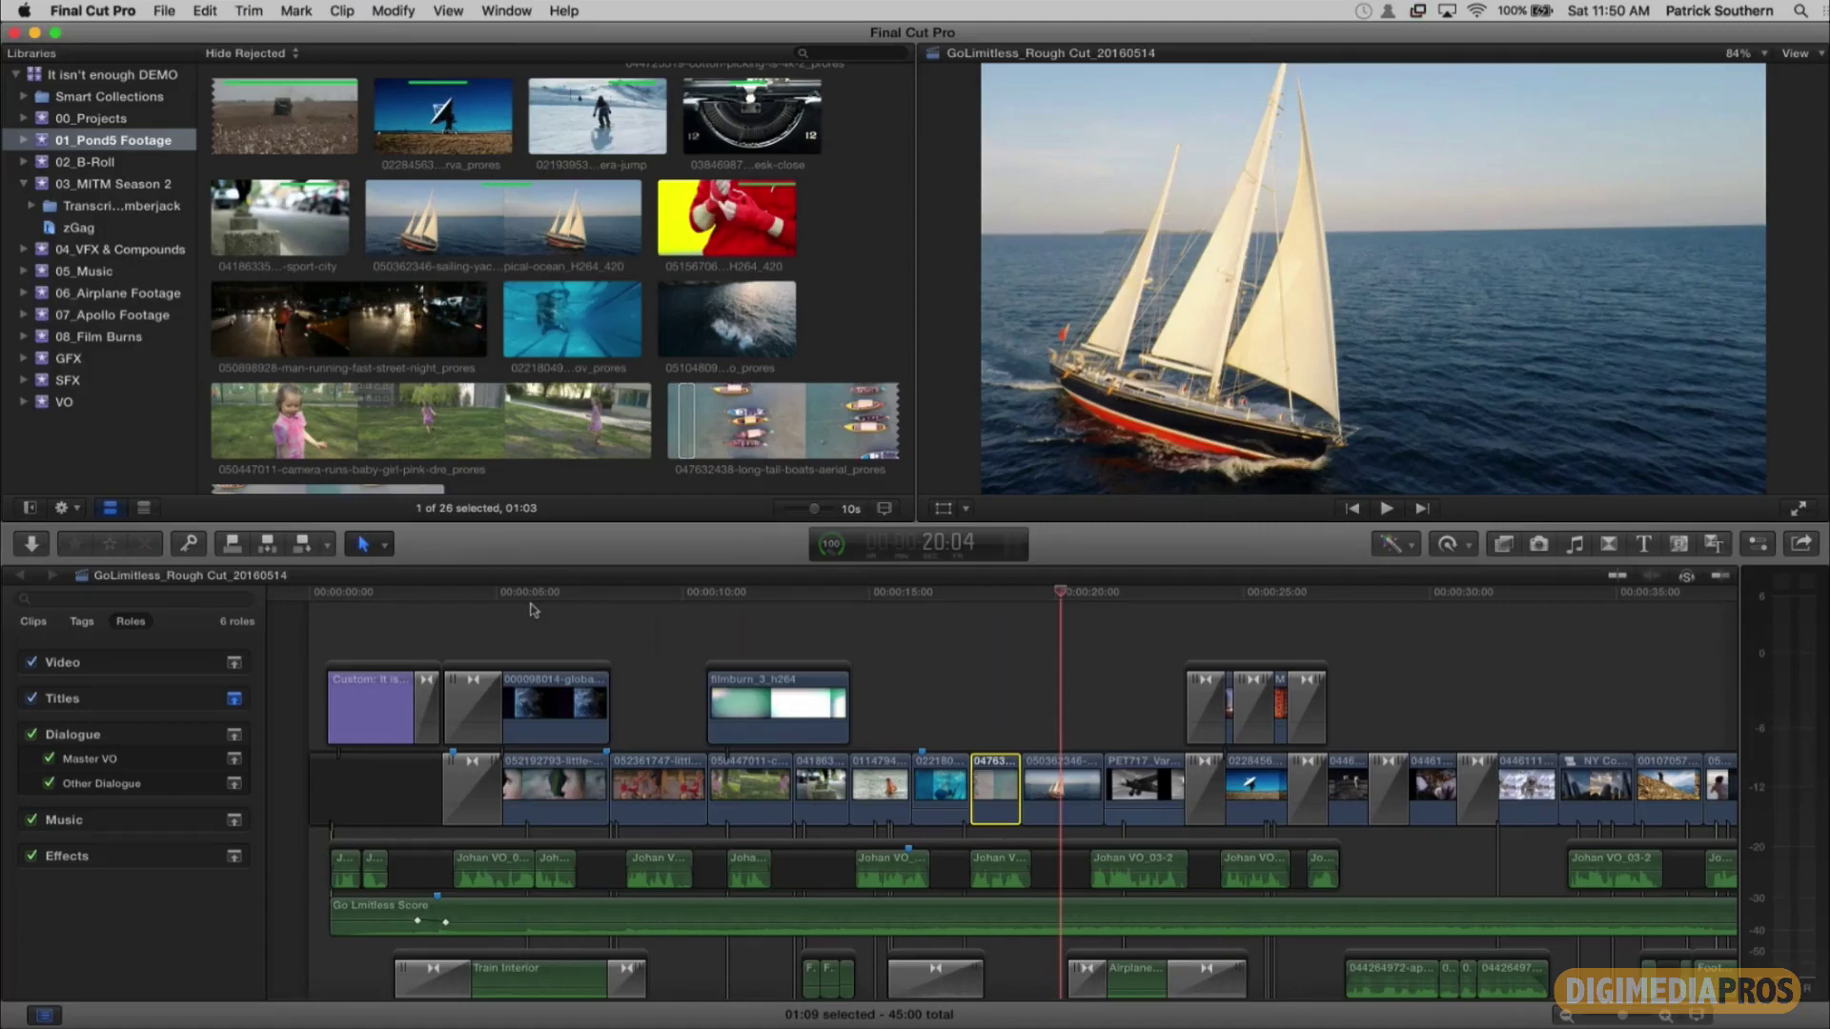
Step: Fit the whole GoLimitless project in the timeline and examine the primary storyline from its opening gap to its end
key(super+minus)
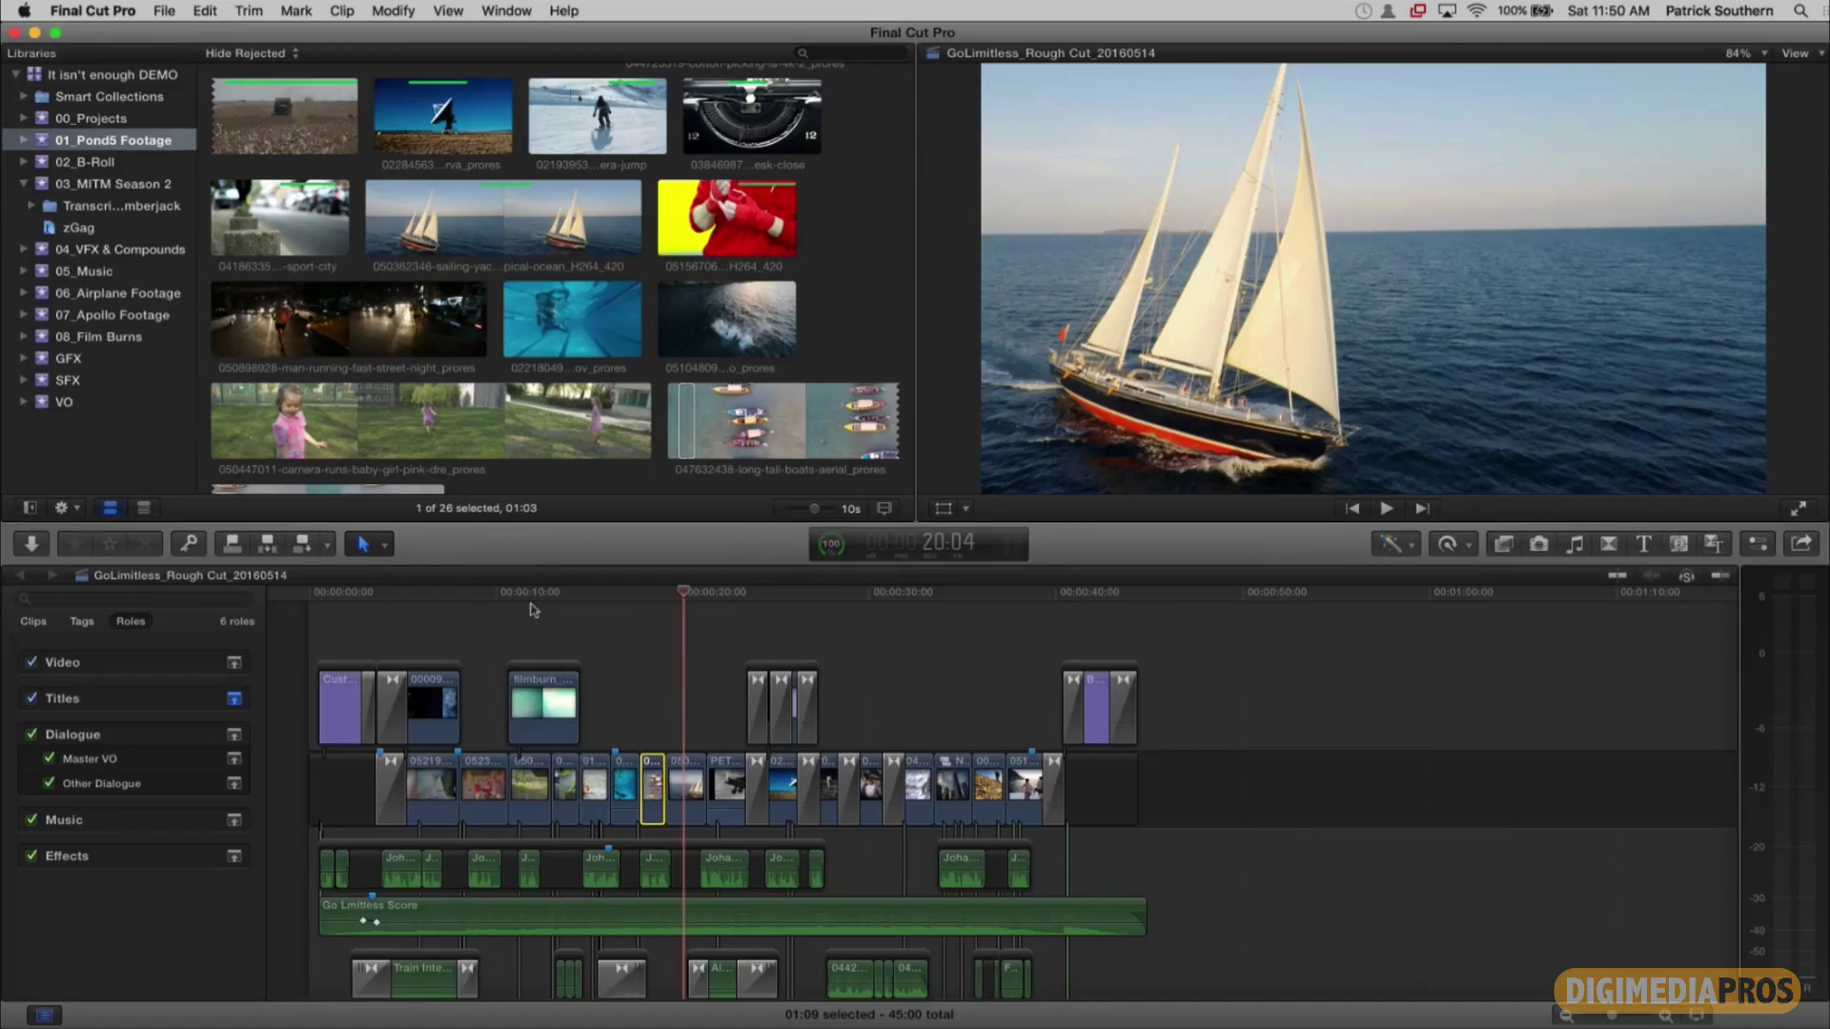
key(super+equal)
key(super+equal)
scroll(533, 610, left, 15)
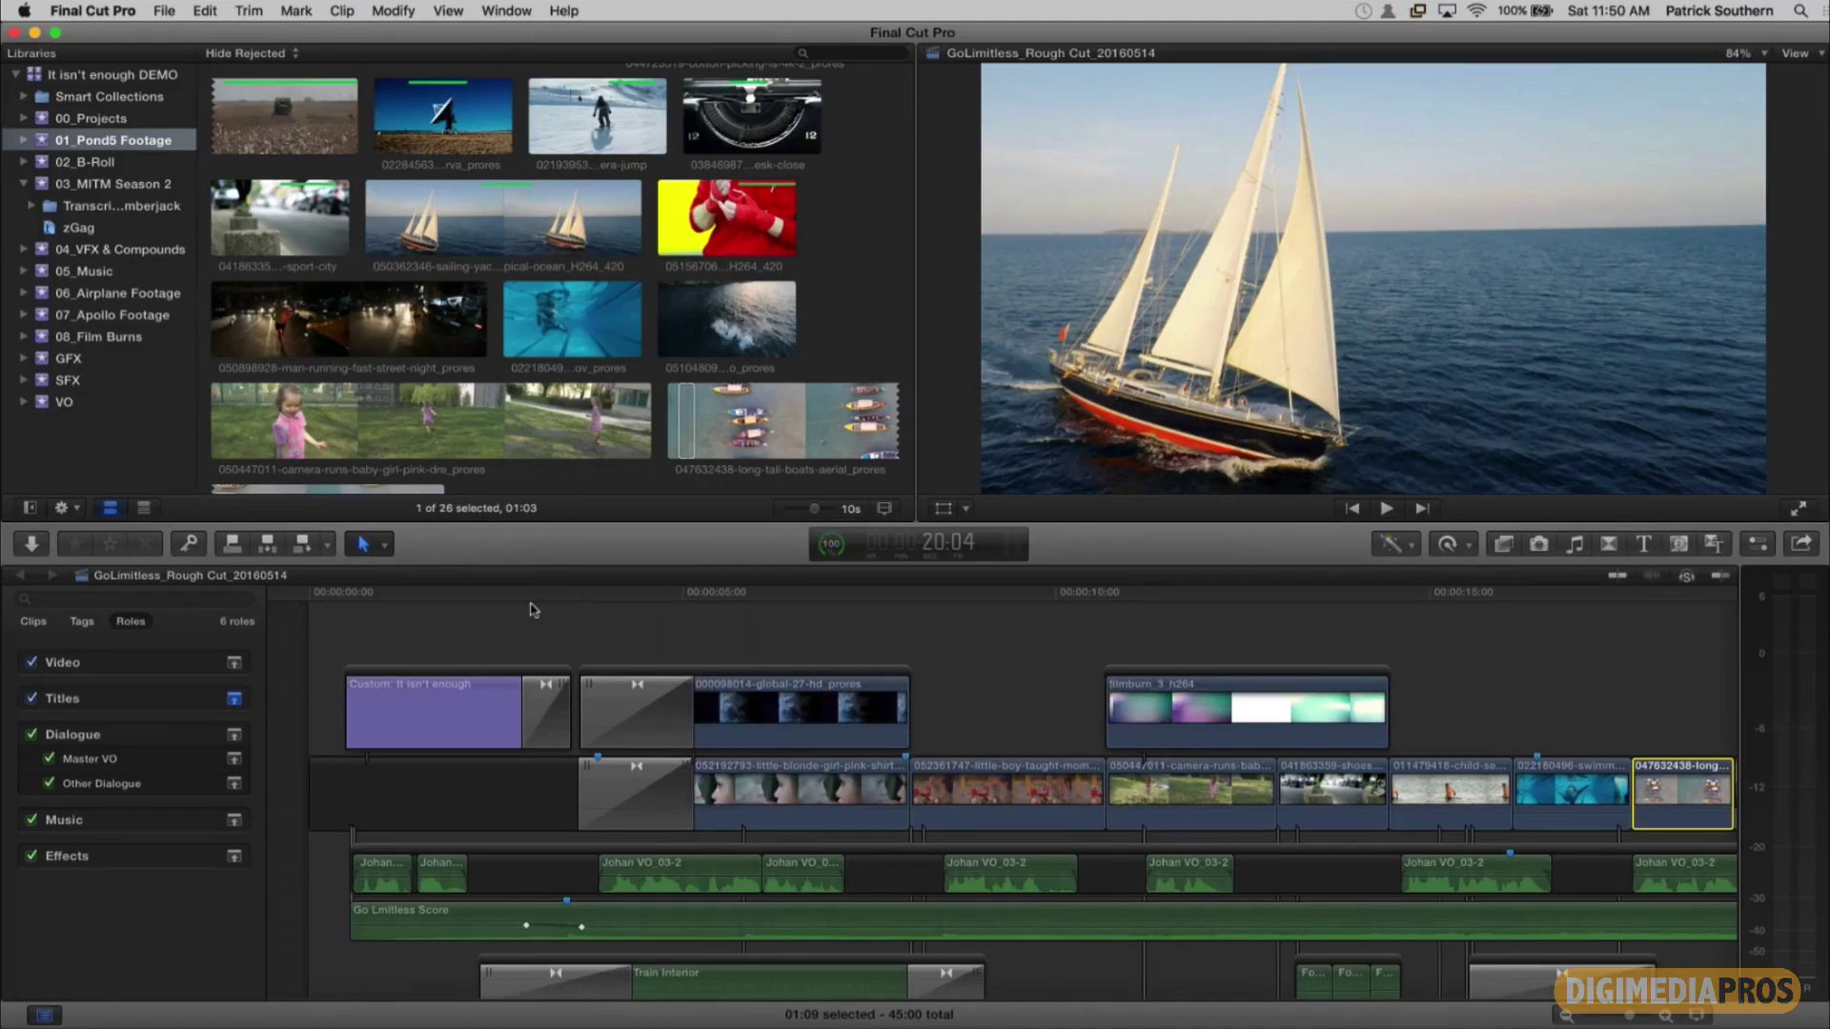
key(shift+z)
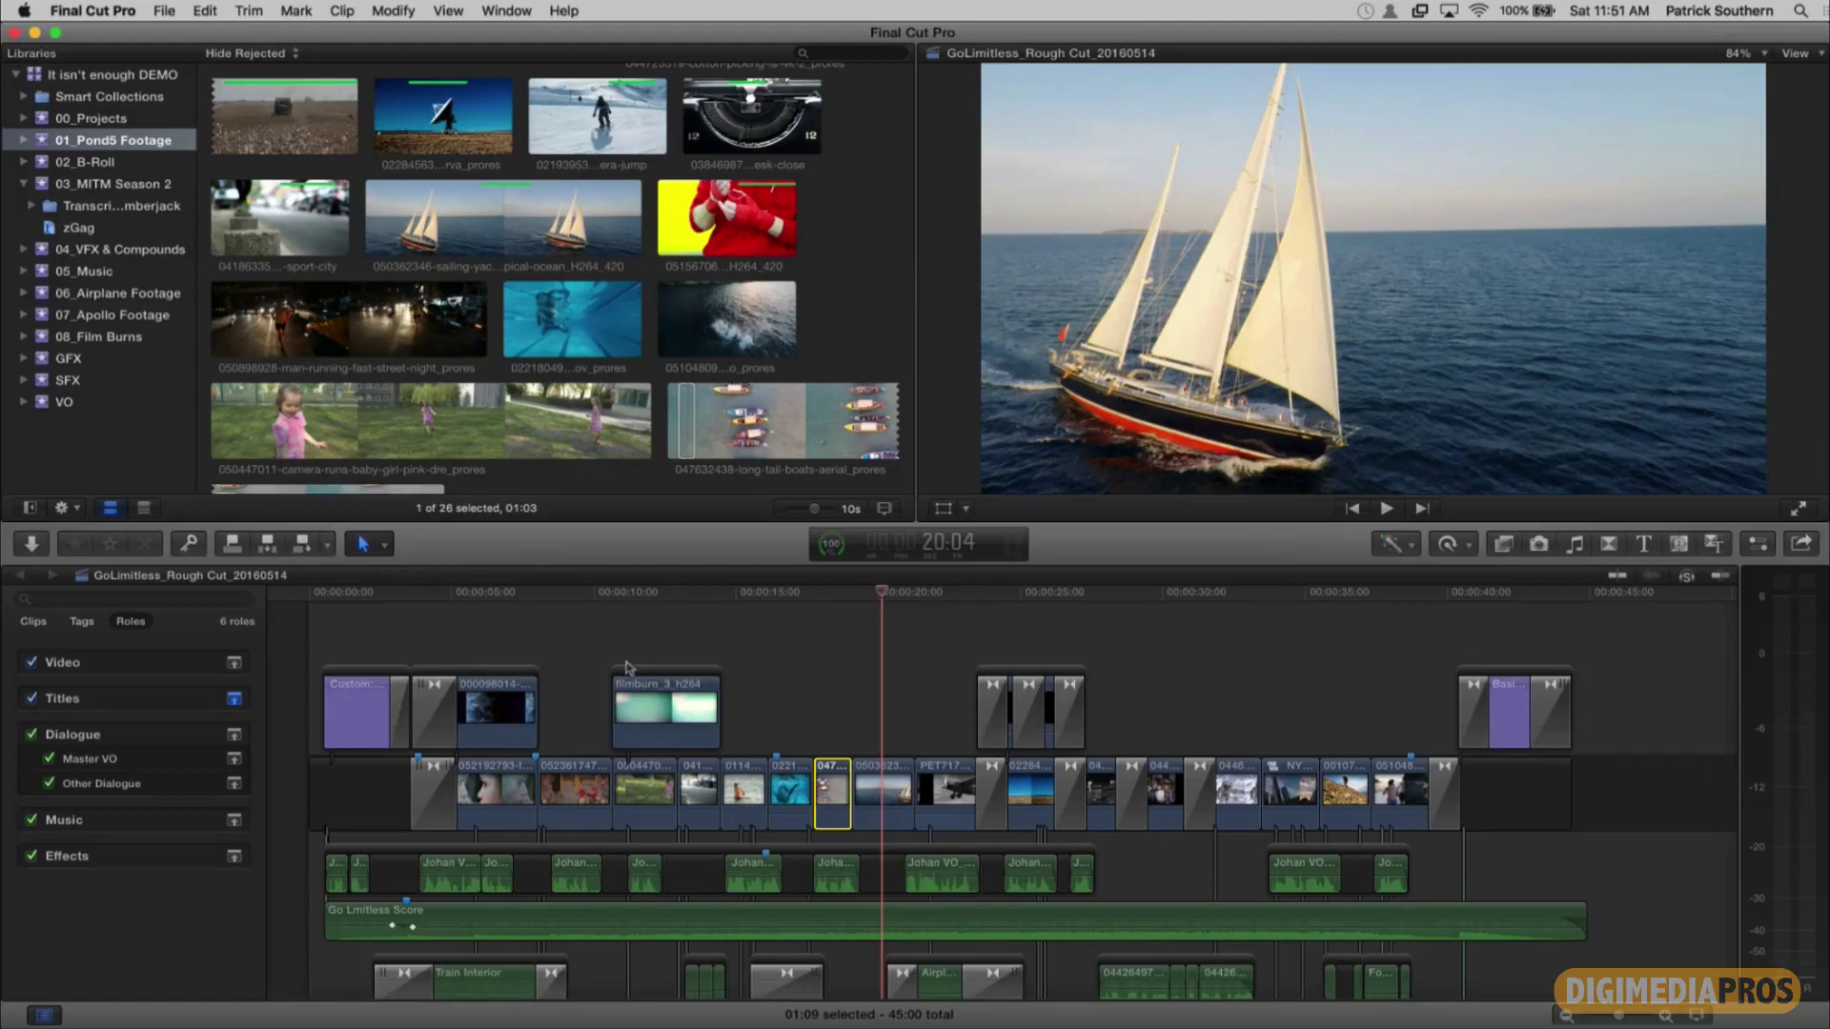
click(324, 793)
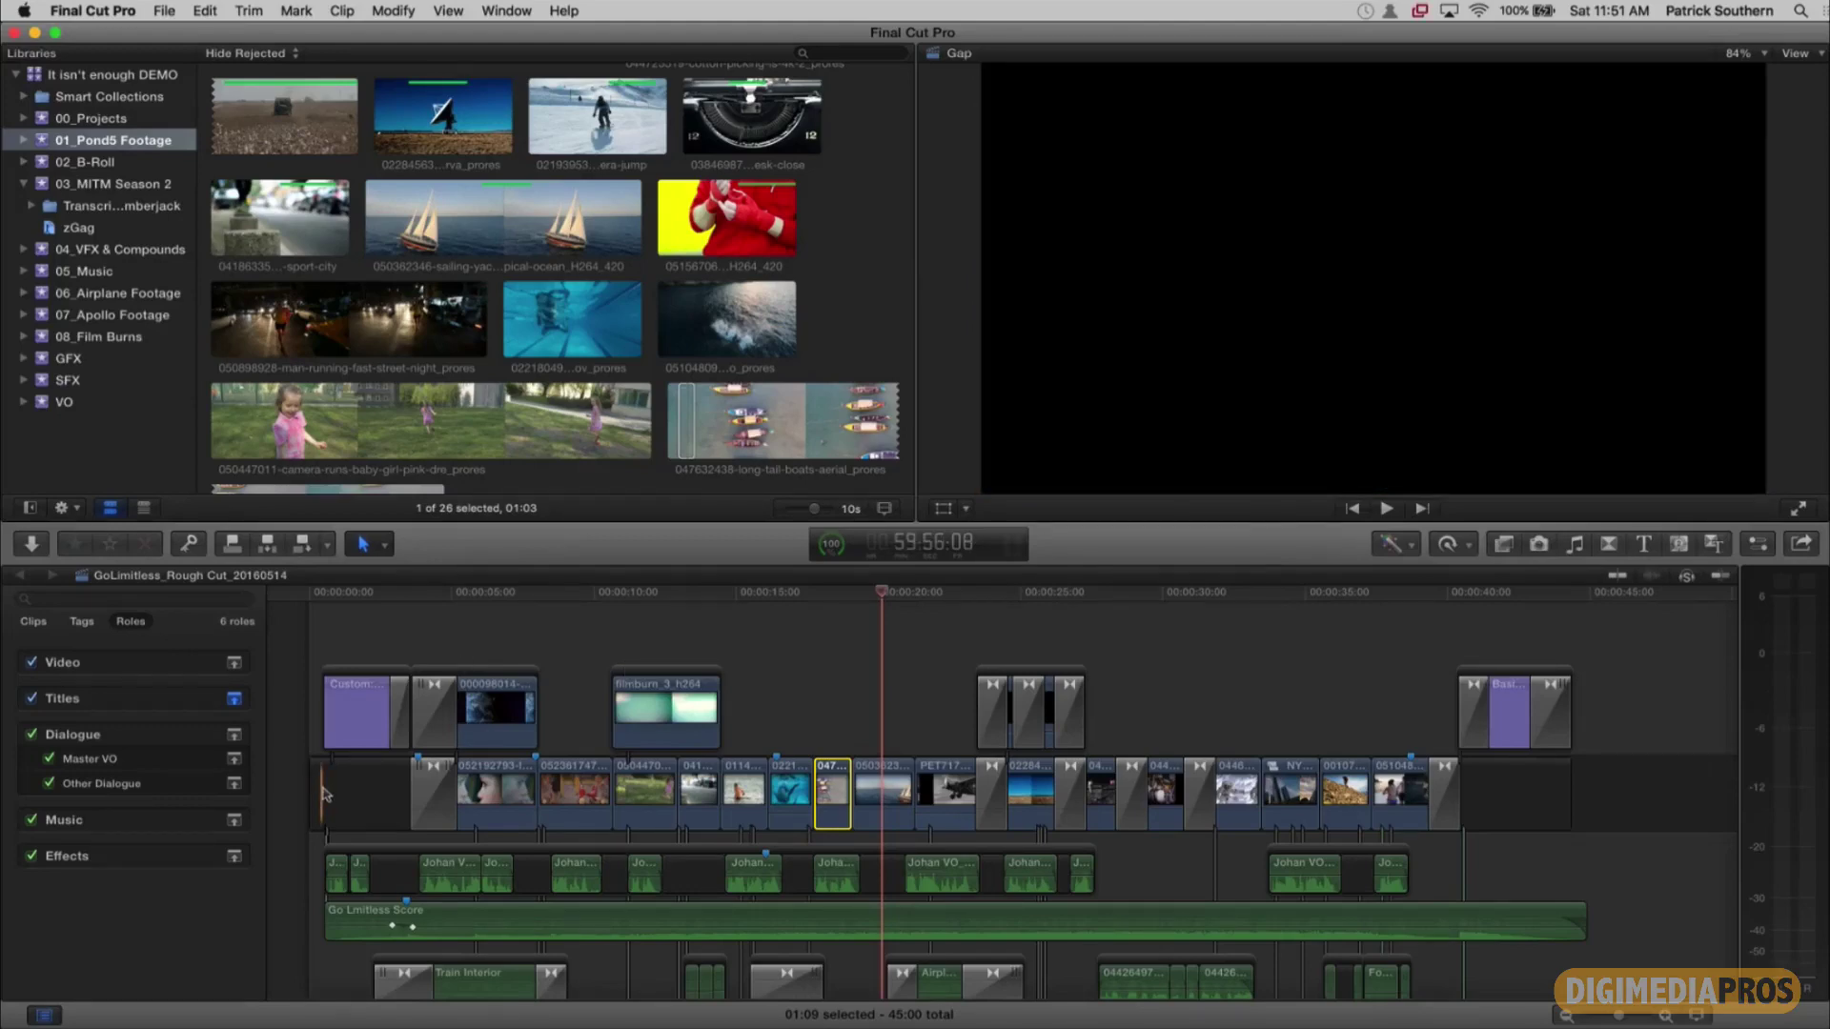
scroll(1677, 790, right, 2)
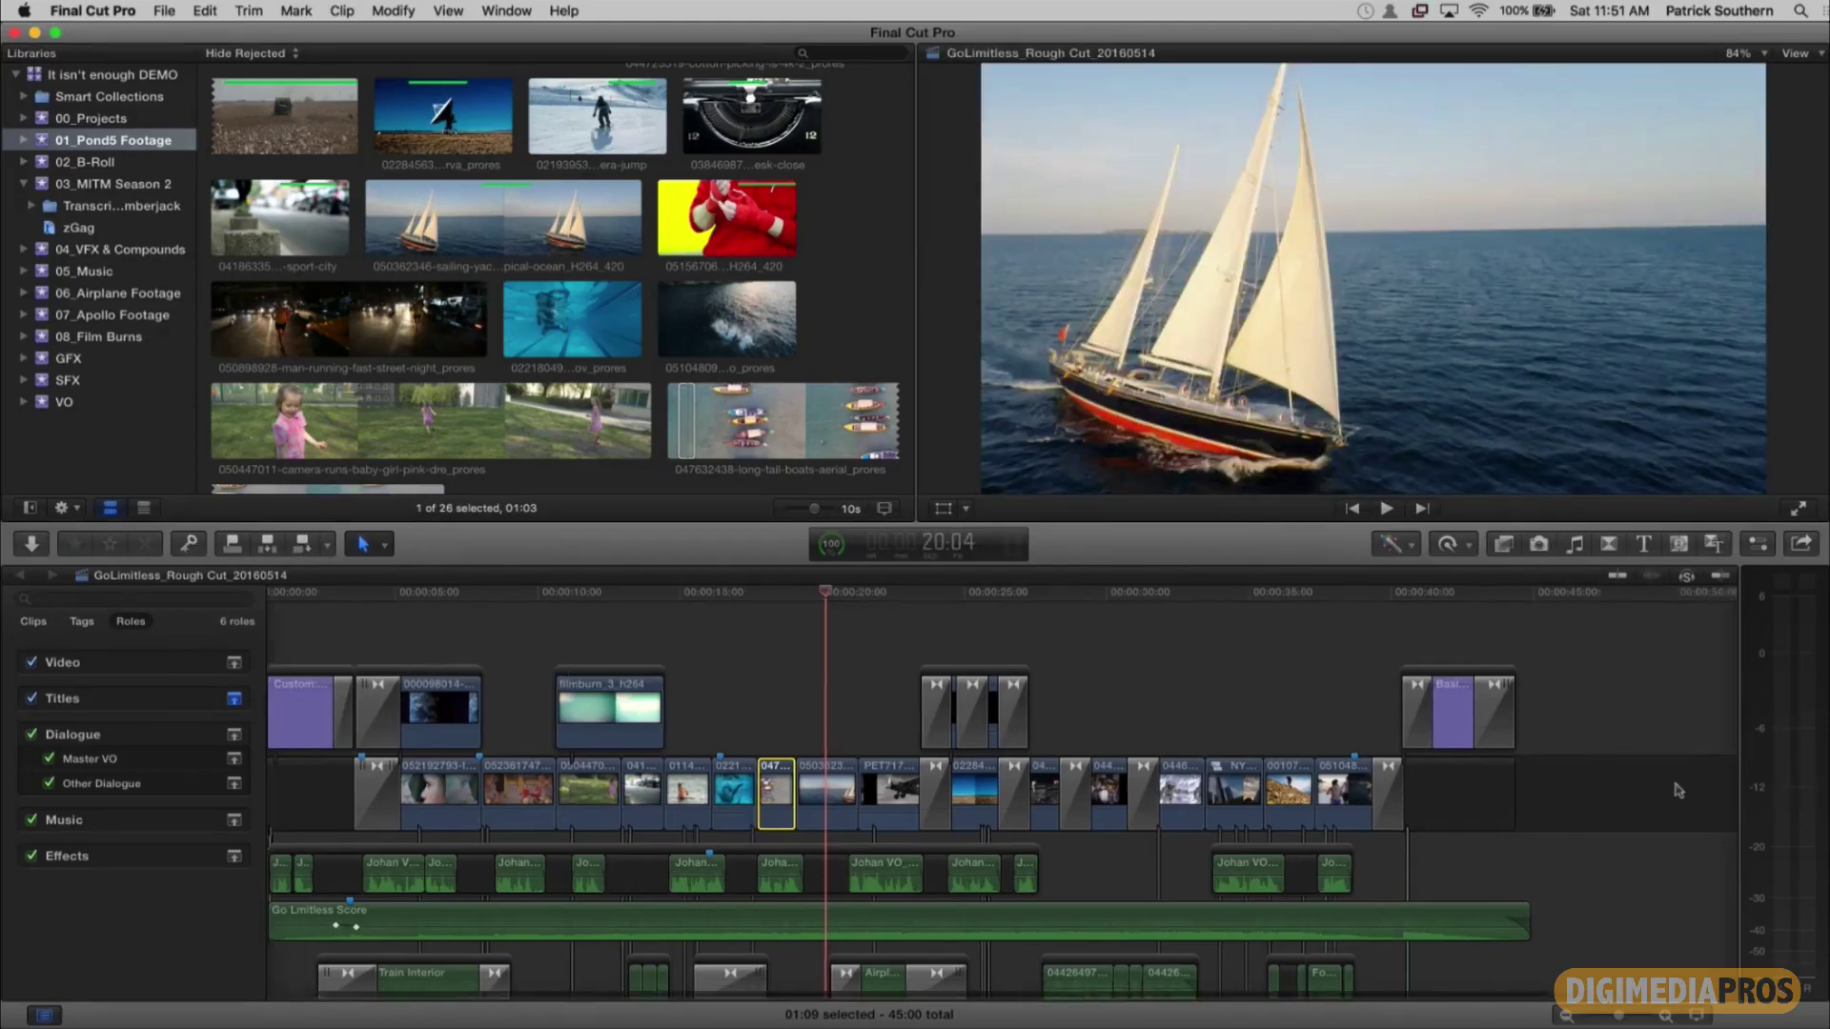
Step: Review the whole project timeline and magnify it with the first voice-over storyline beneath the primary storyline selected
scroll(1677, 790, right, 5)
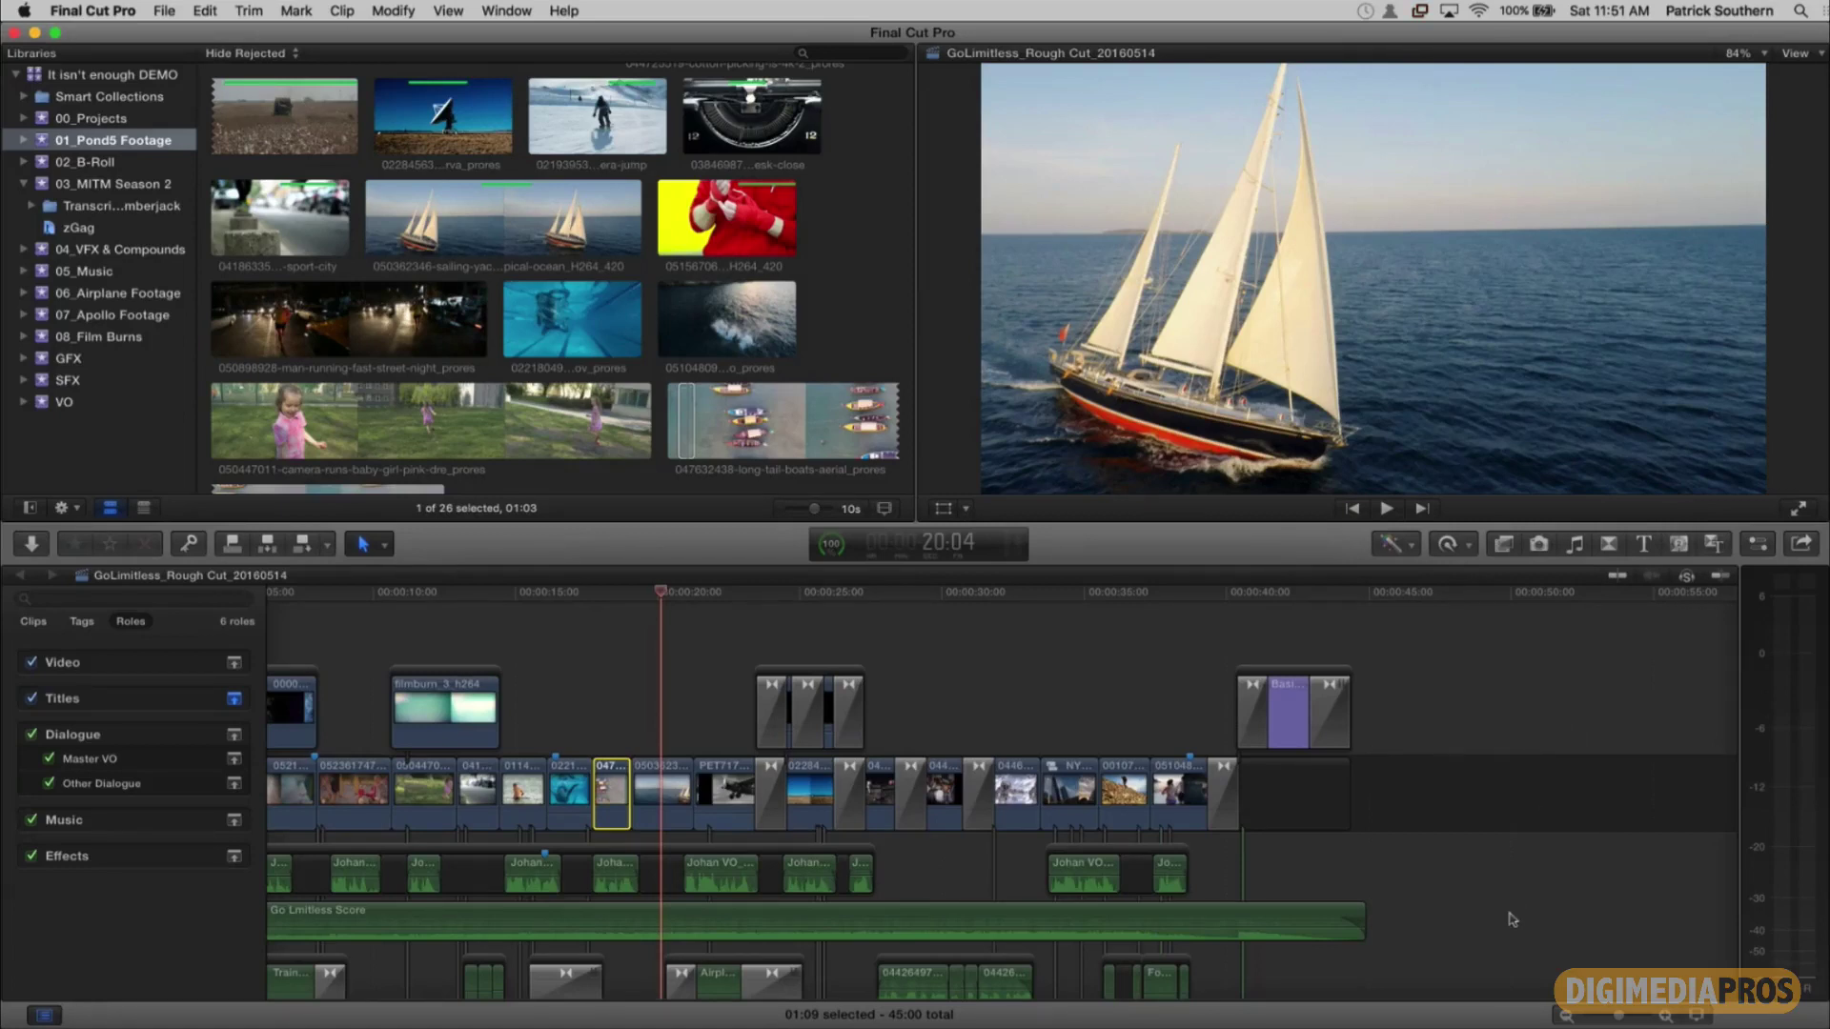
scroll(1655, 786, left, 3)
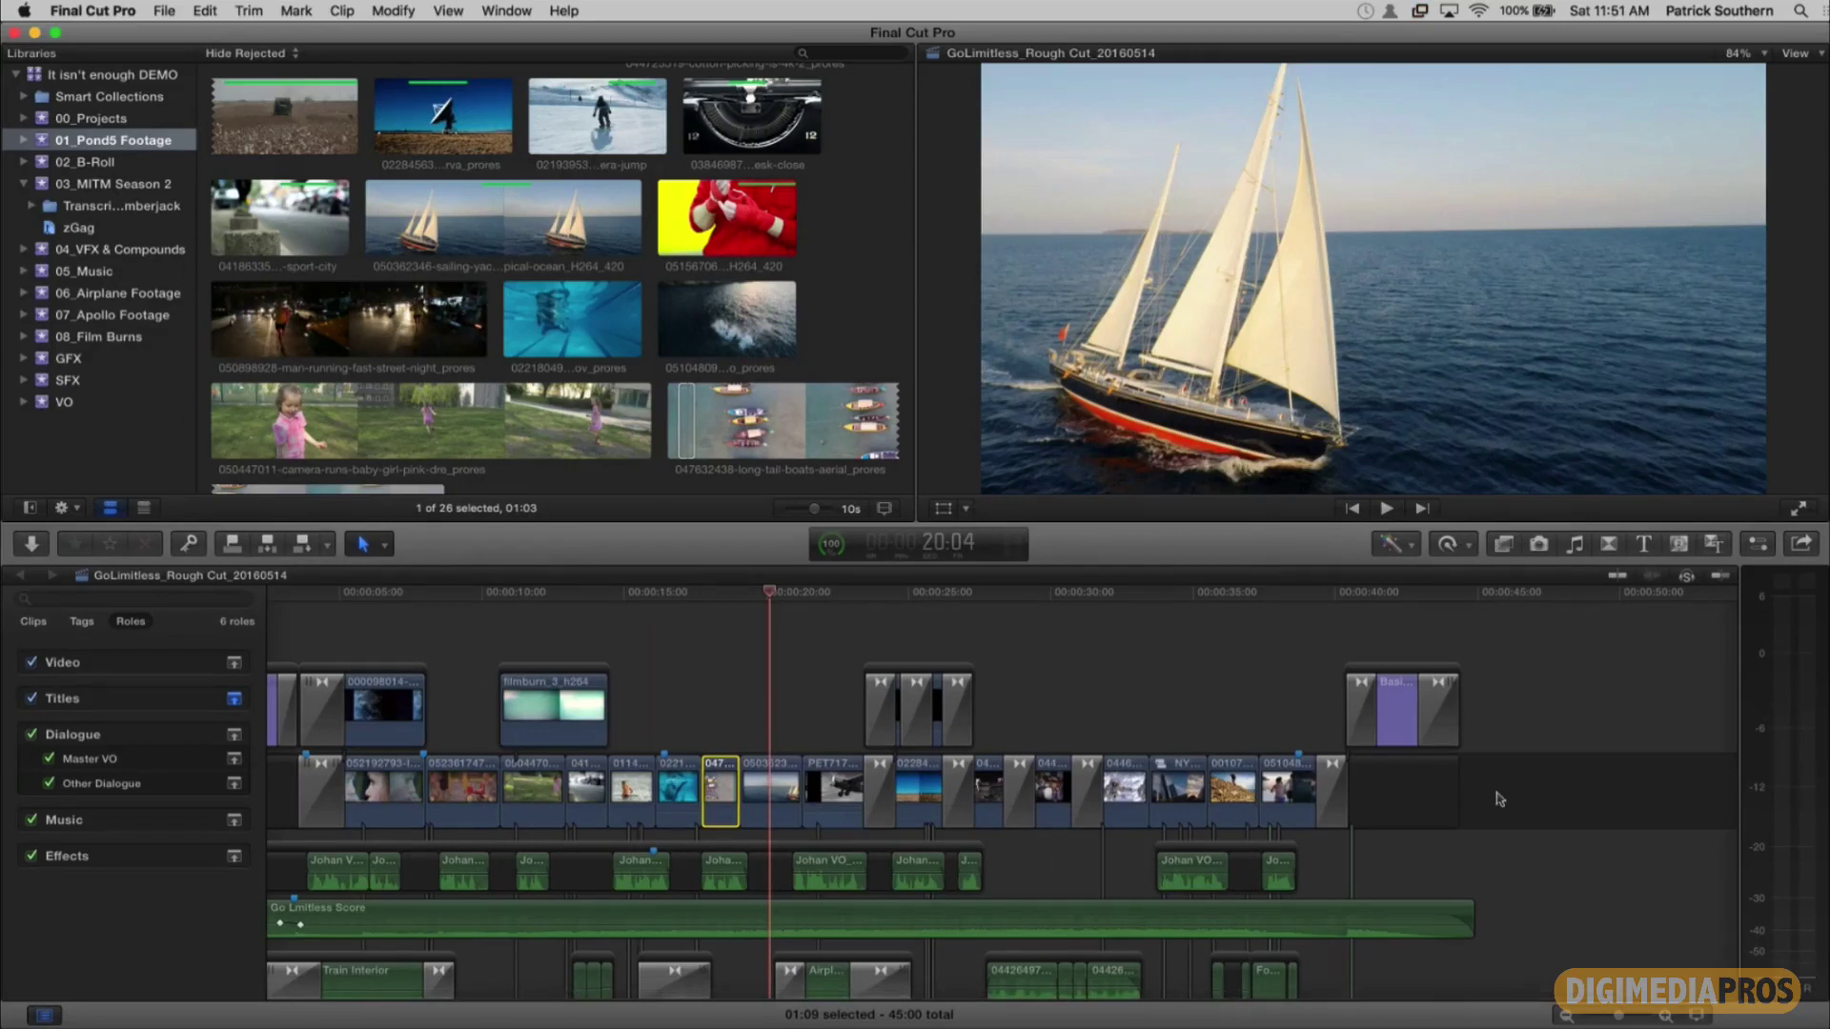
scroll(1499, 798, left, 2)
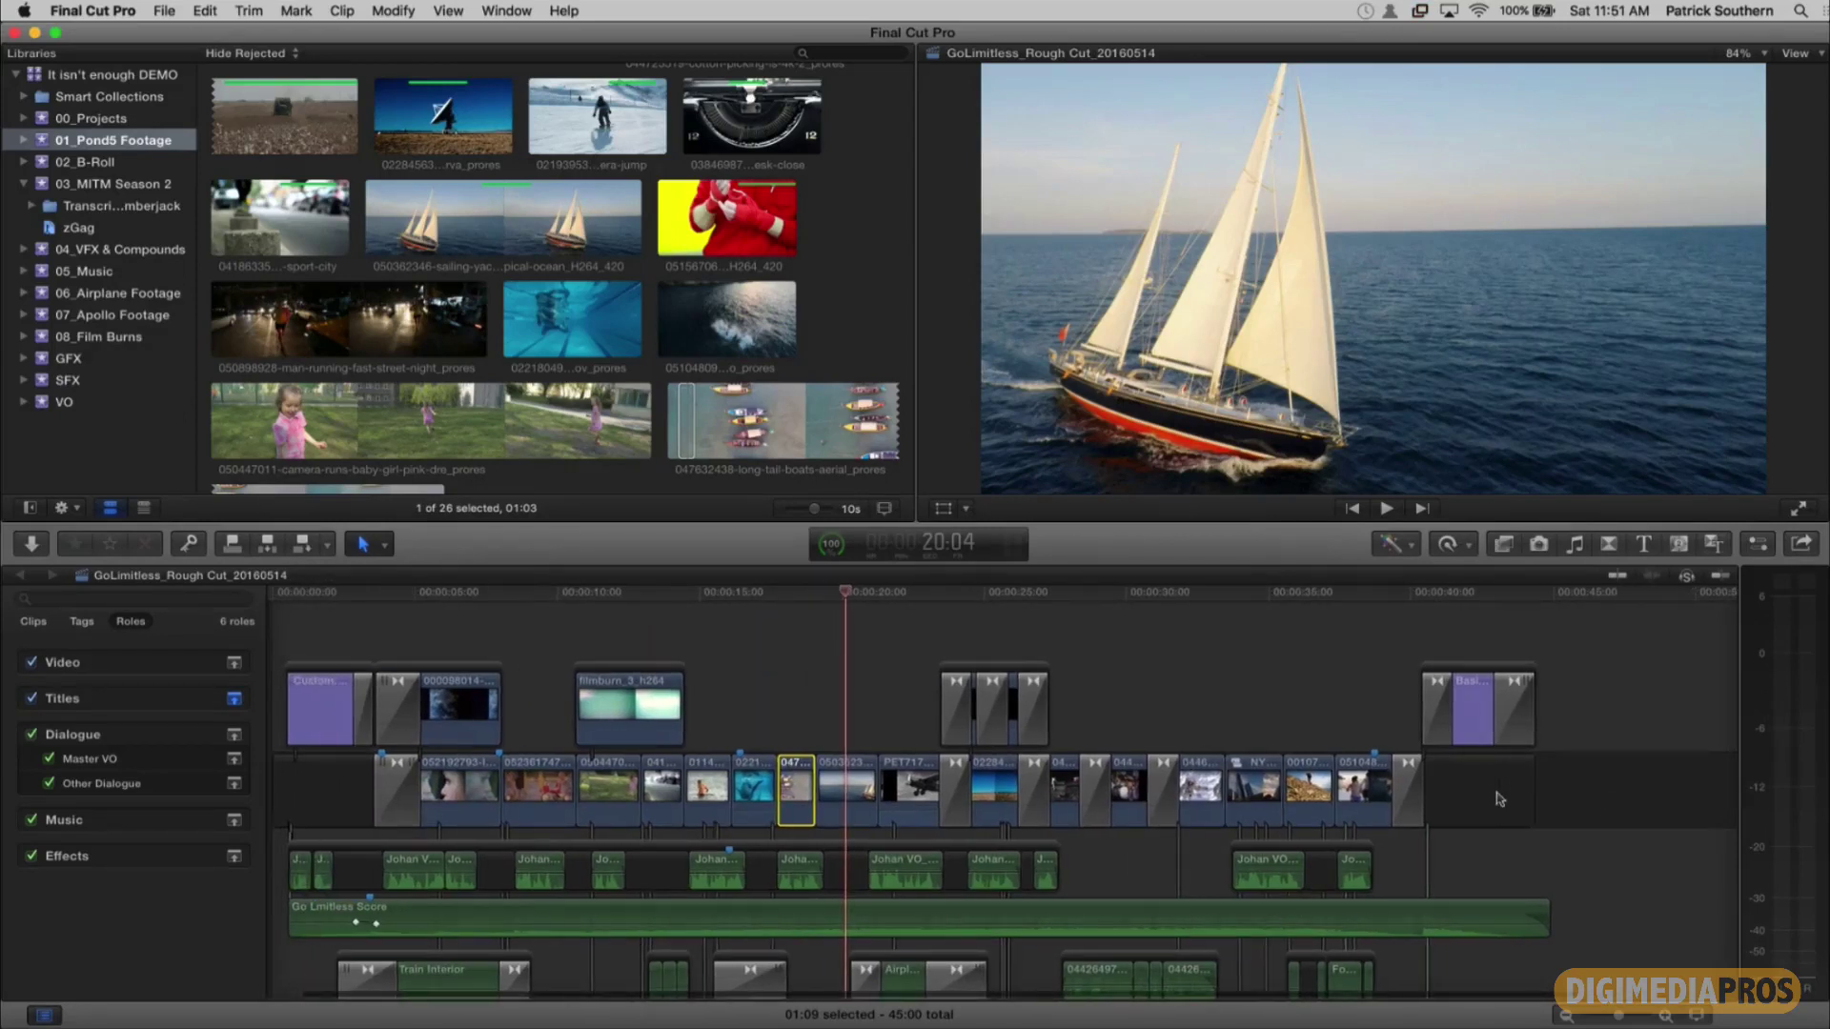
text(2004)
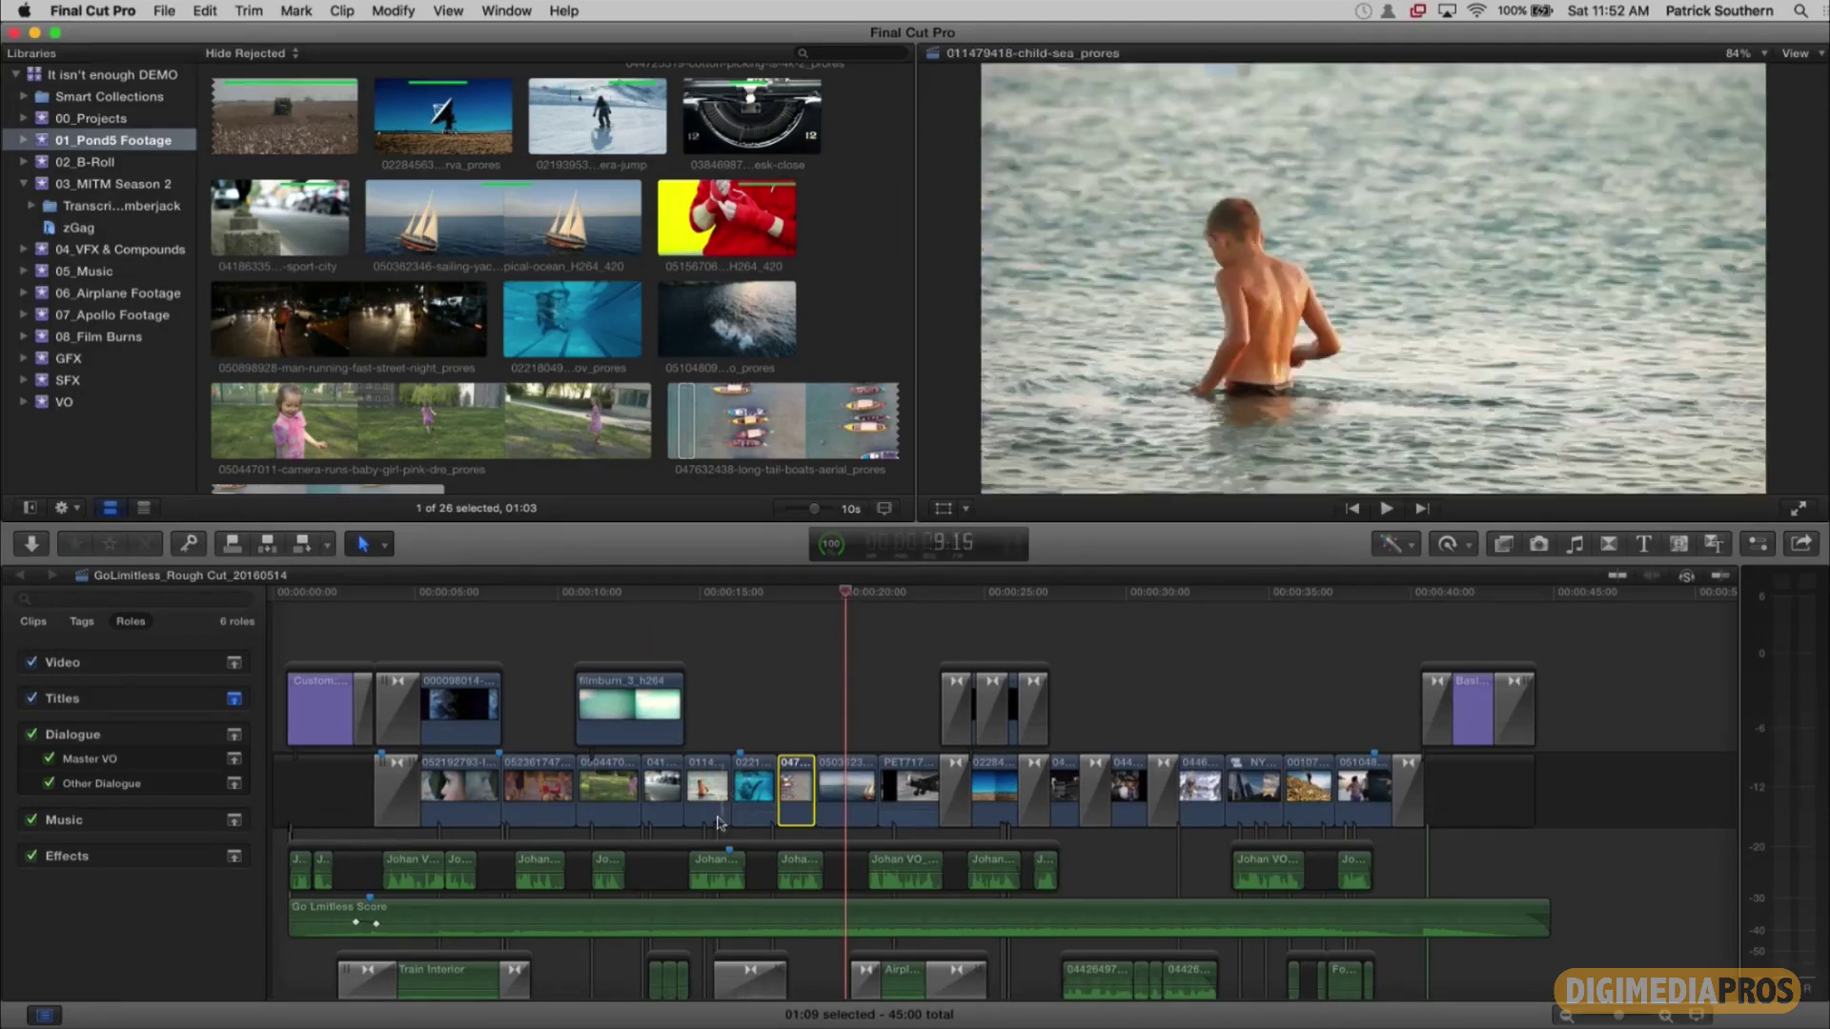
click(697, 851)
key(super+equal)
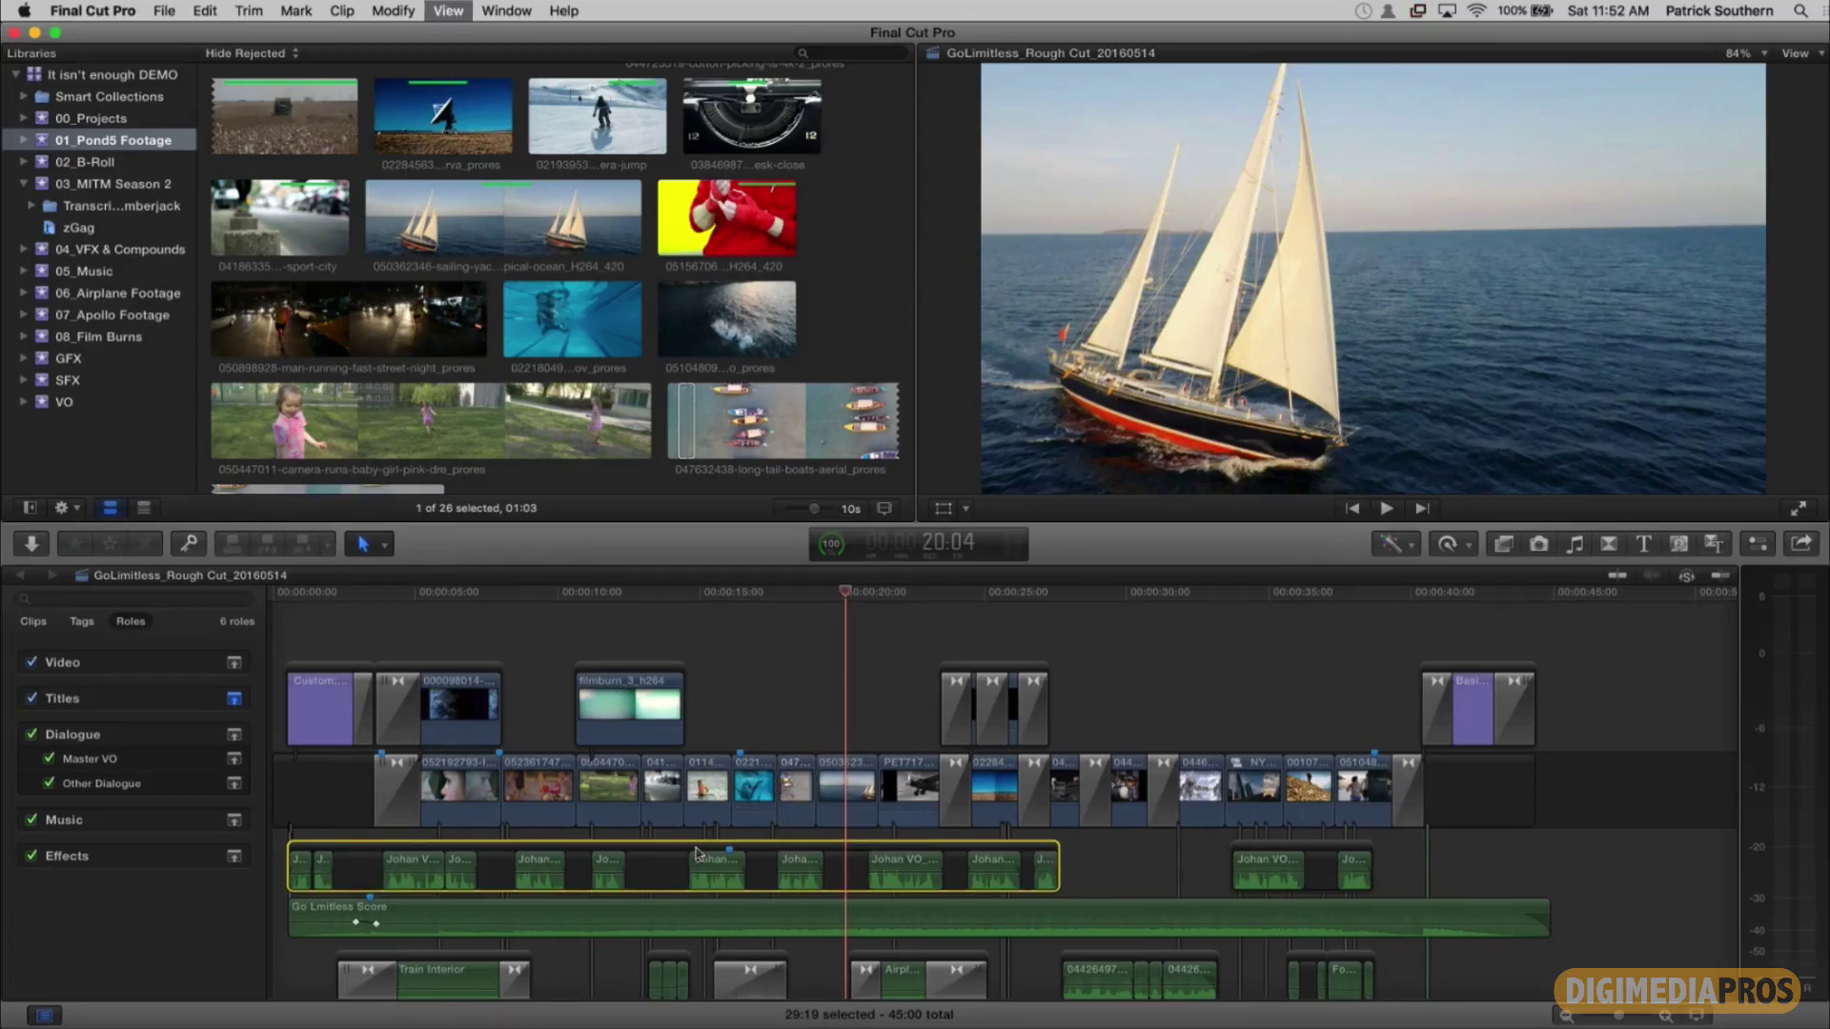
key(super+equal)
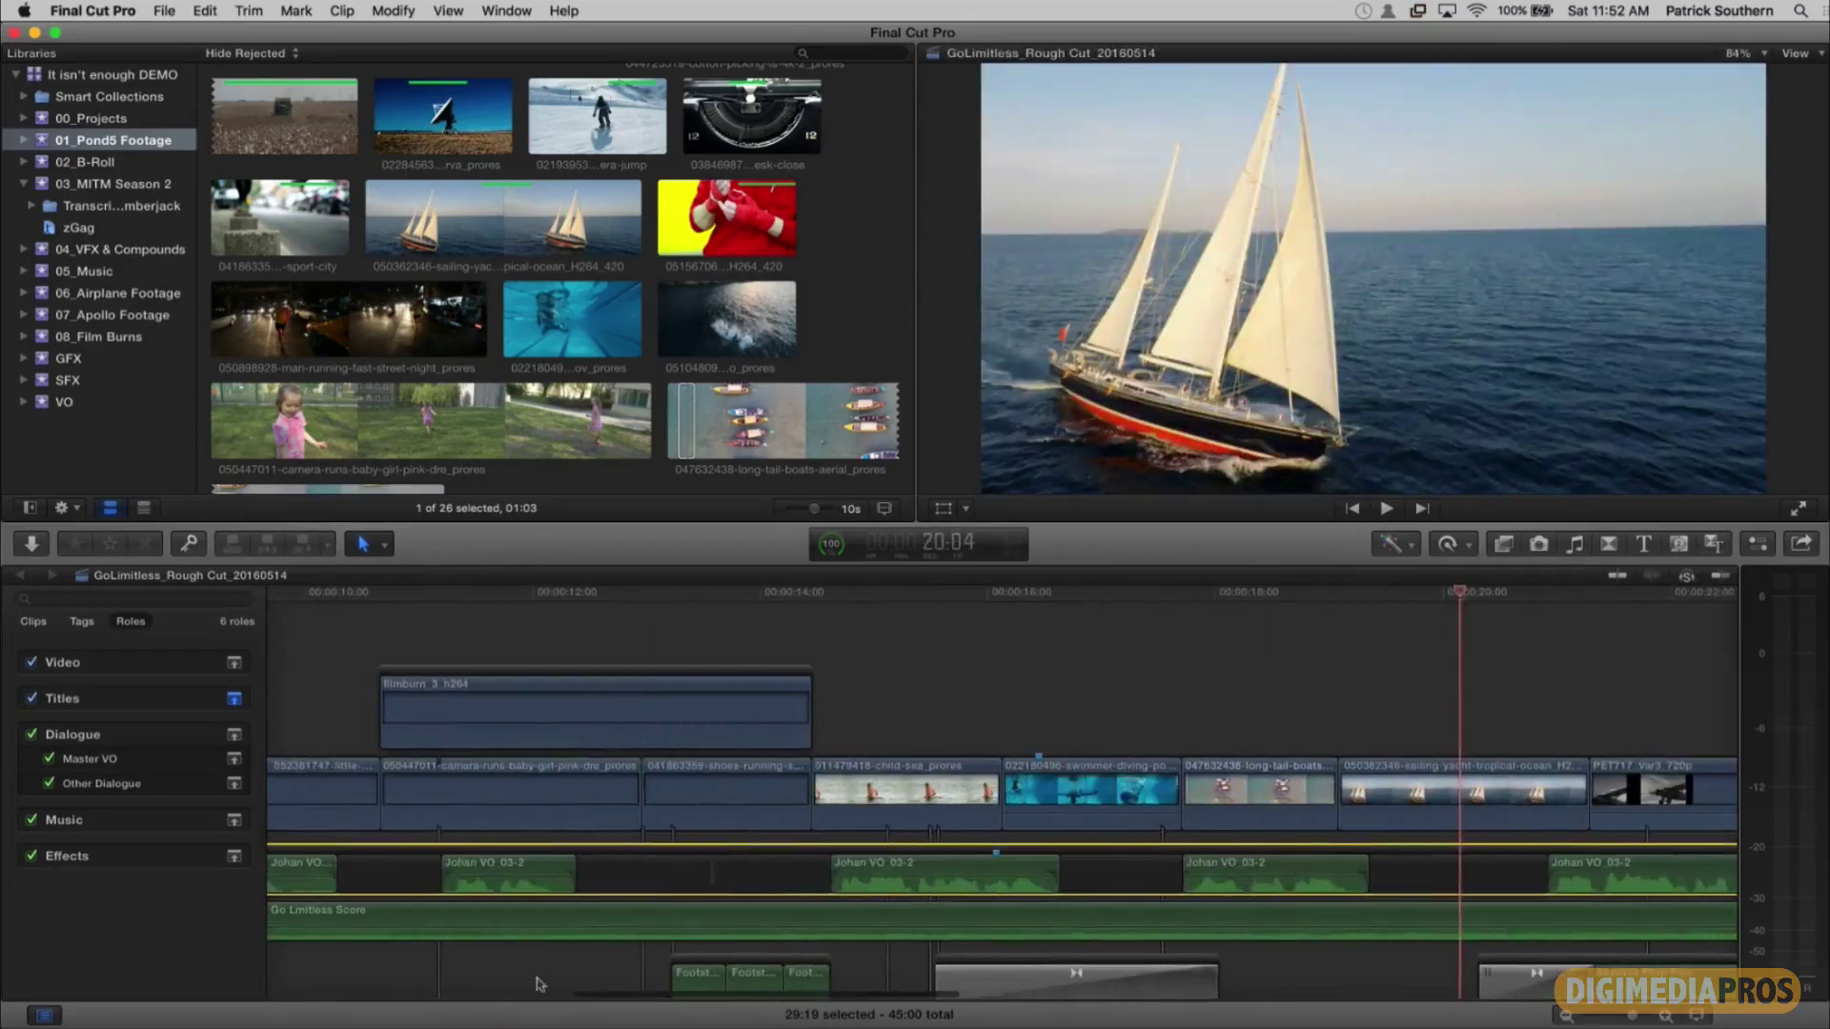
Step: Place the playhead at 12:08 and select the filmburn_3_h264 clip connected above the primary storyline
click(576, 982)
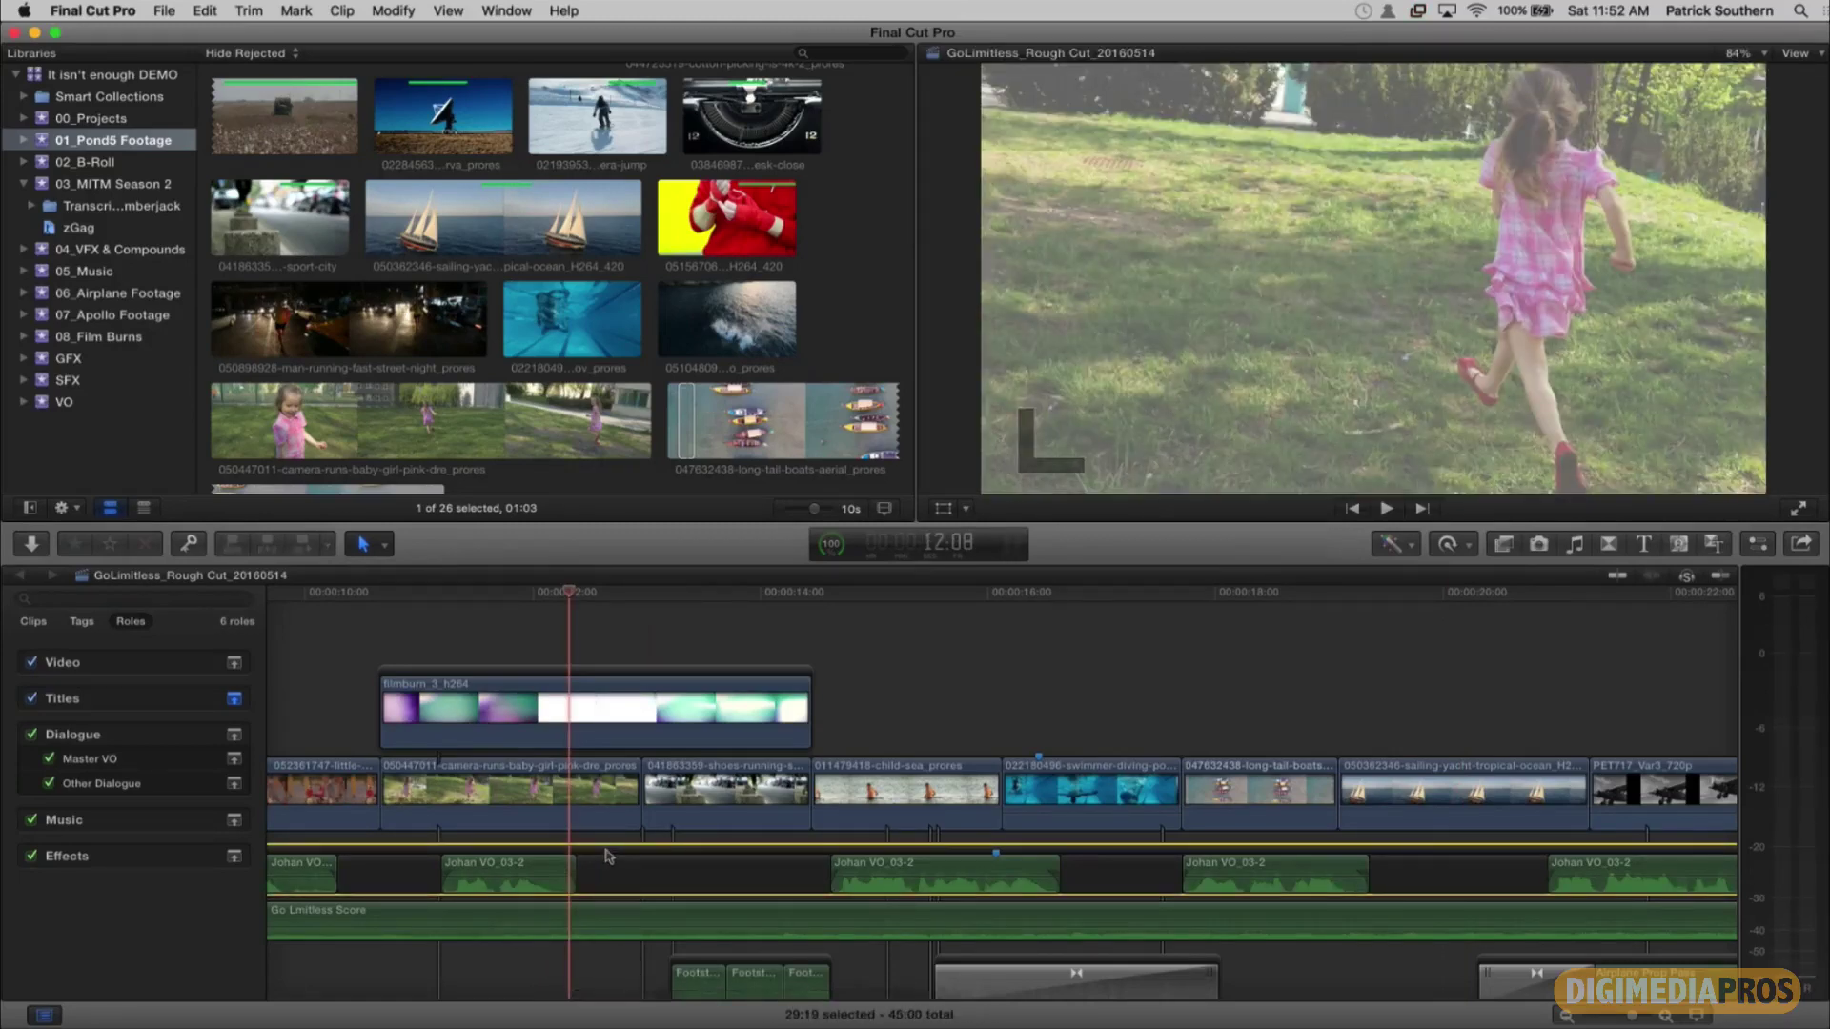
key(super+minus)
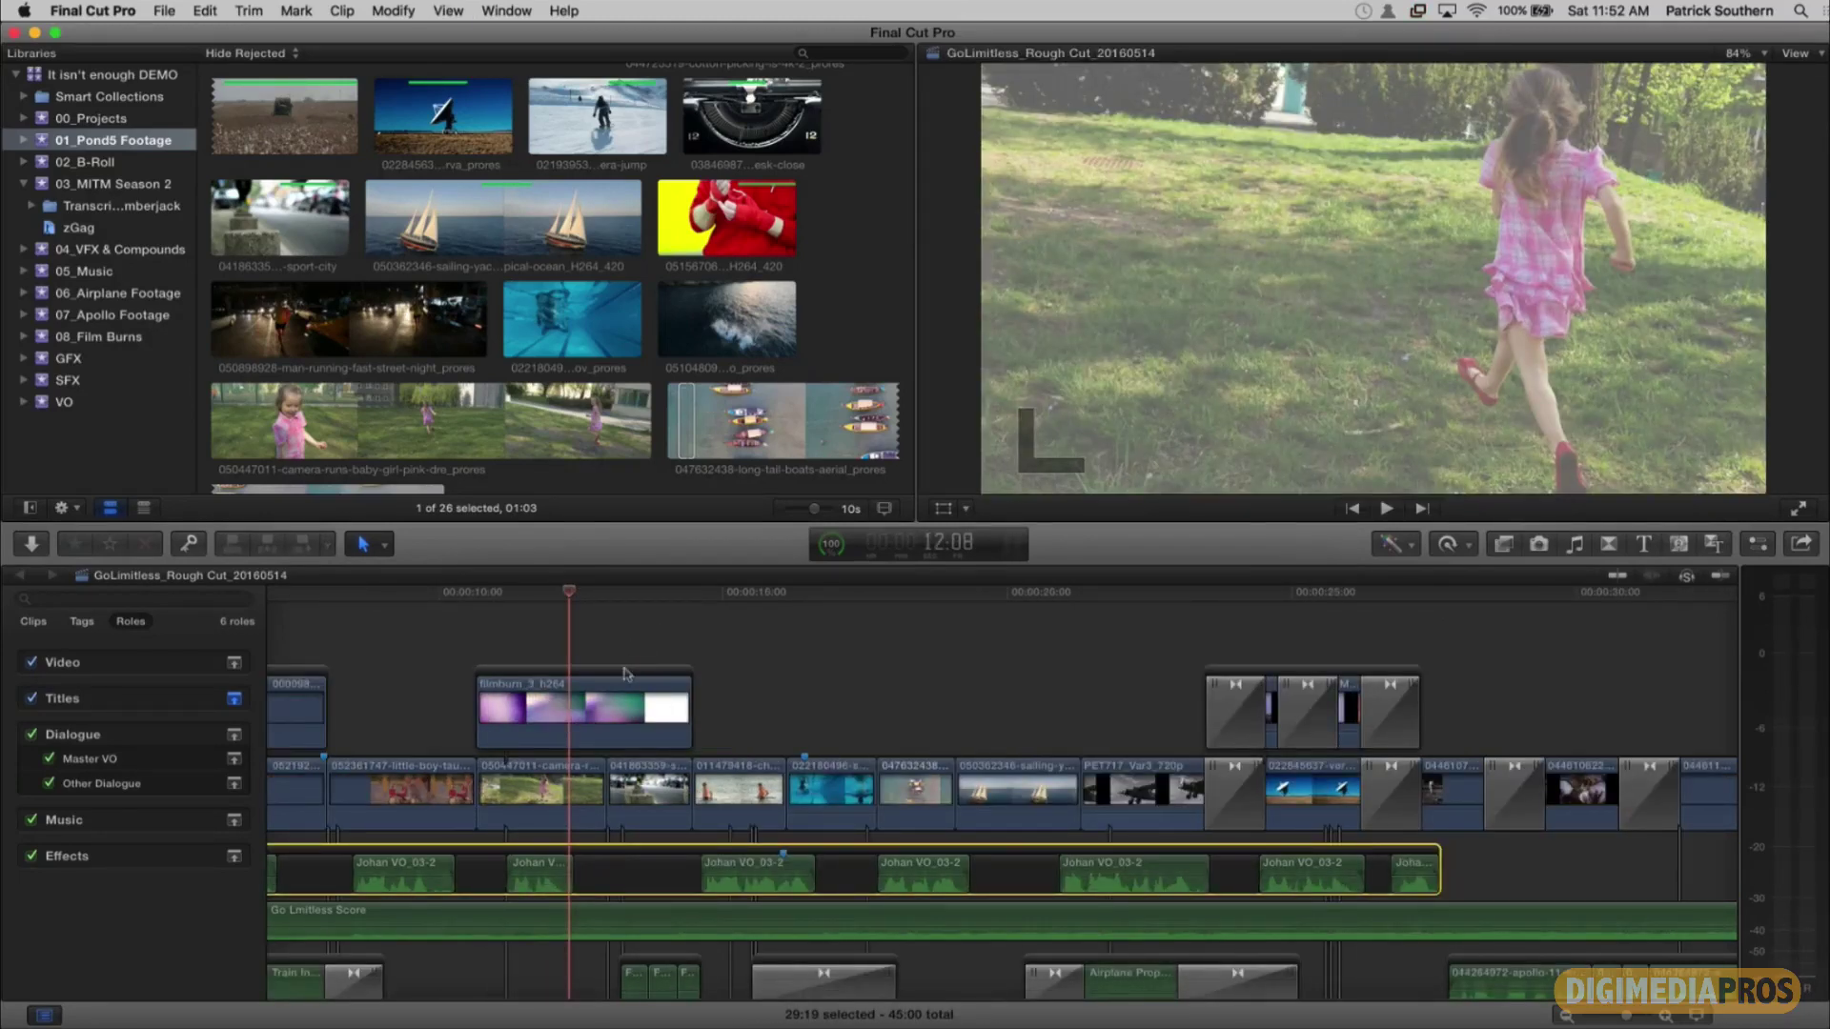
click(626, 675)
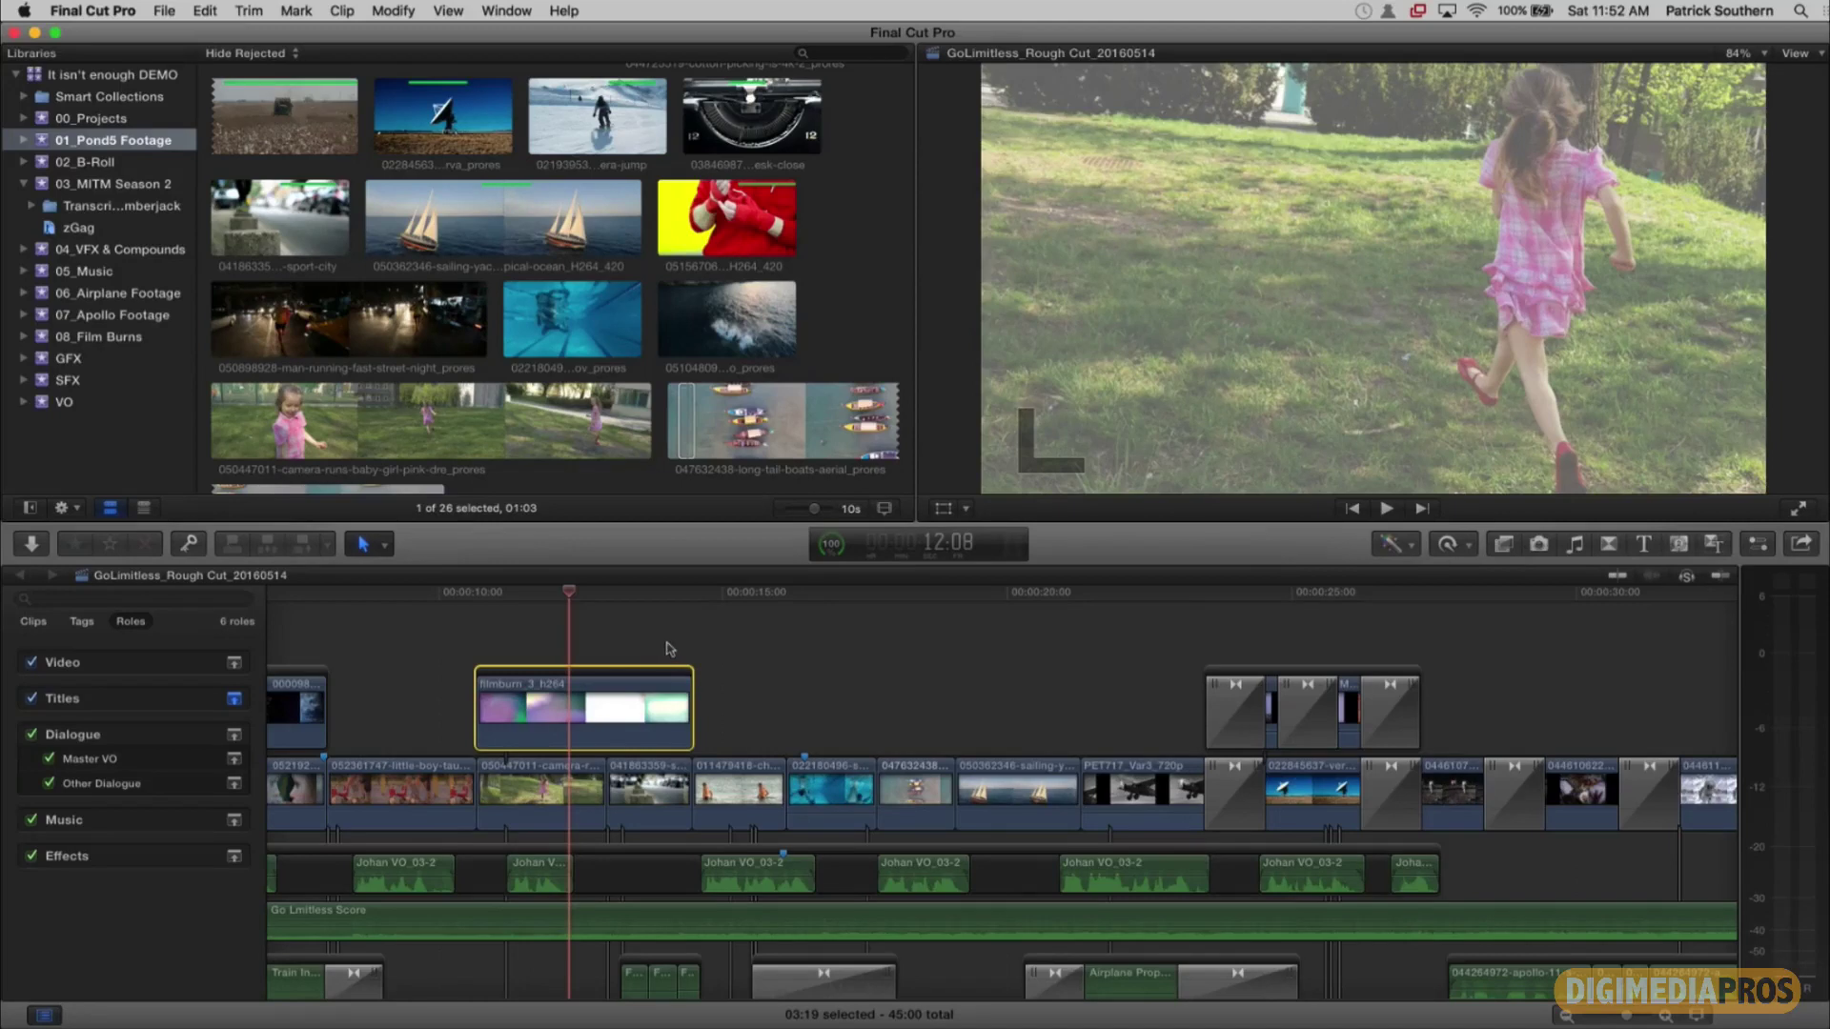
Step: Try moving the connected video storyline near 25 seconds to the filmburn_3_h264 clip's position, and undo the move
click(1327, 673)
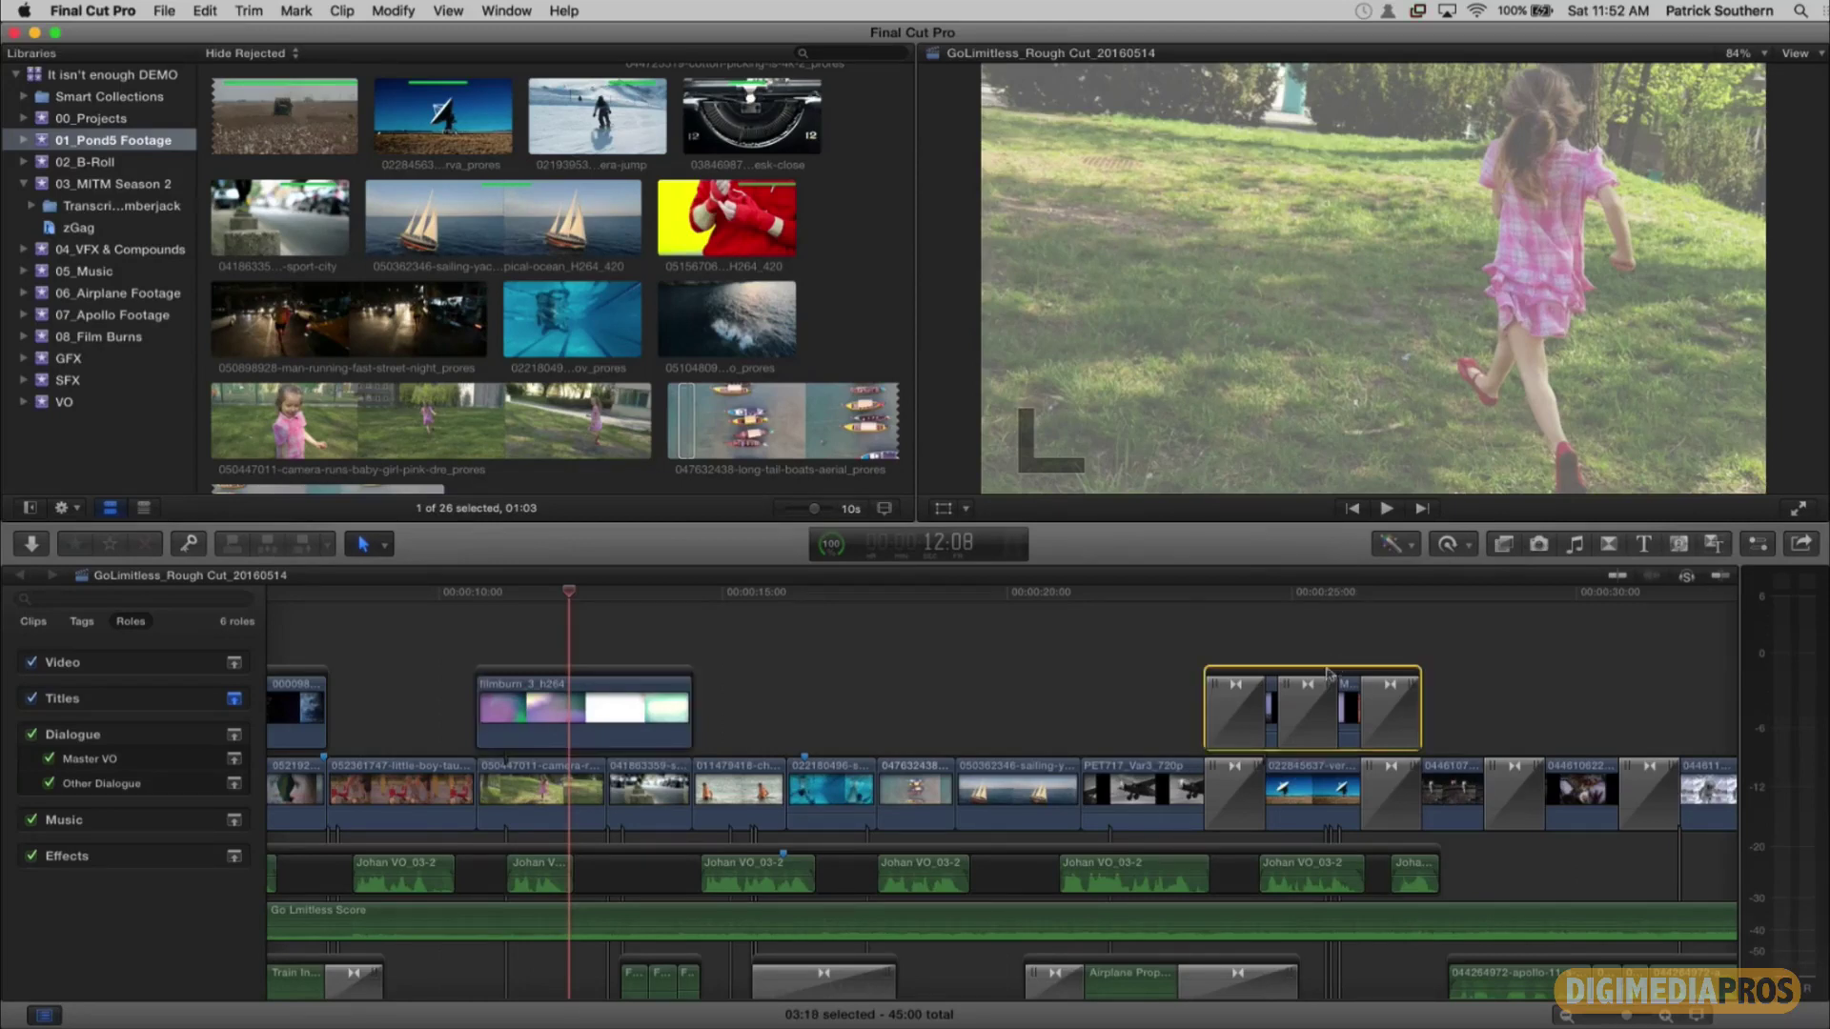
scroll(1298, 635, right, 3)
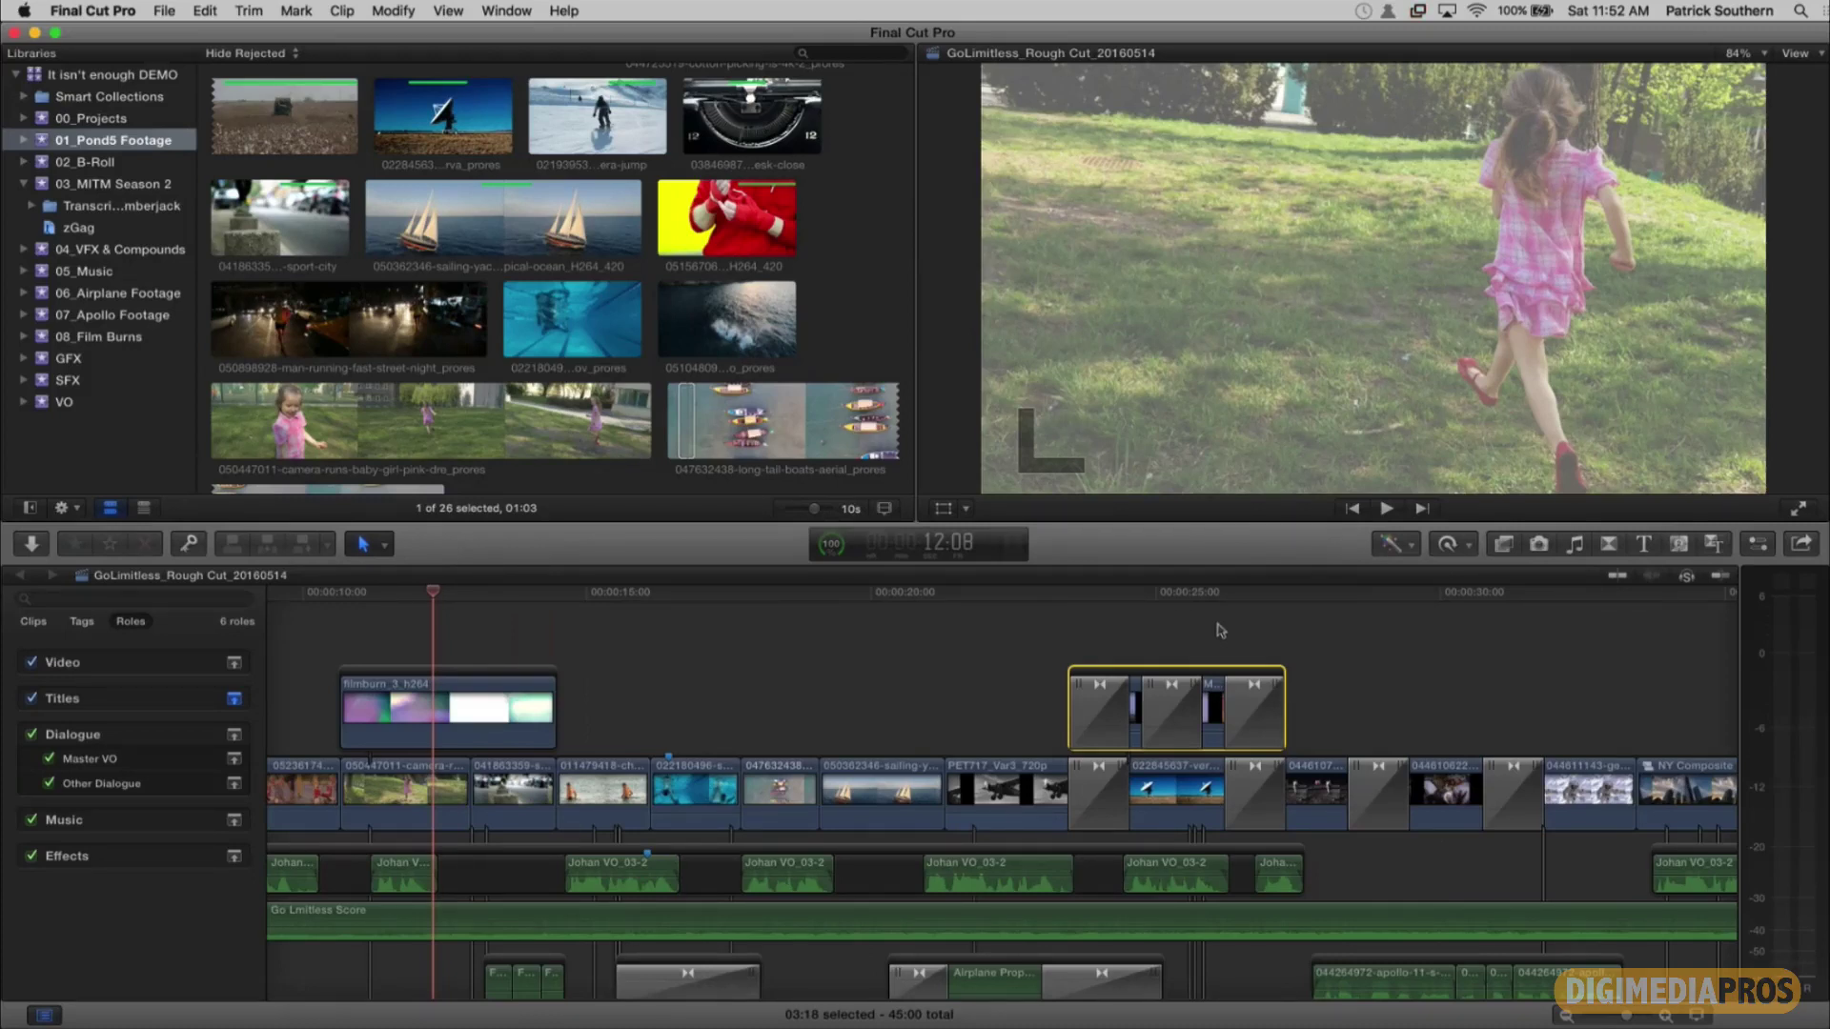
drag(1208, 679, 532, 739)
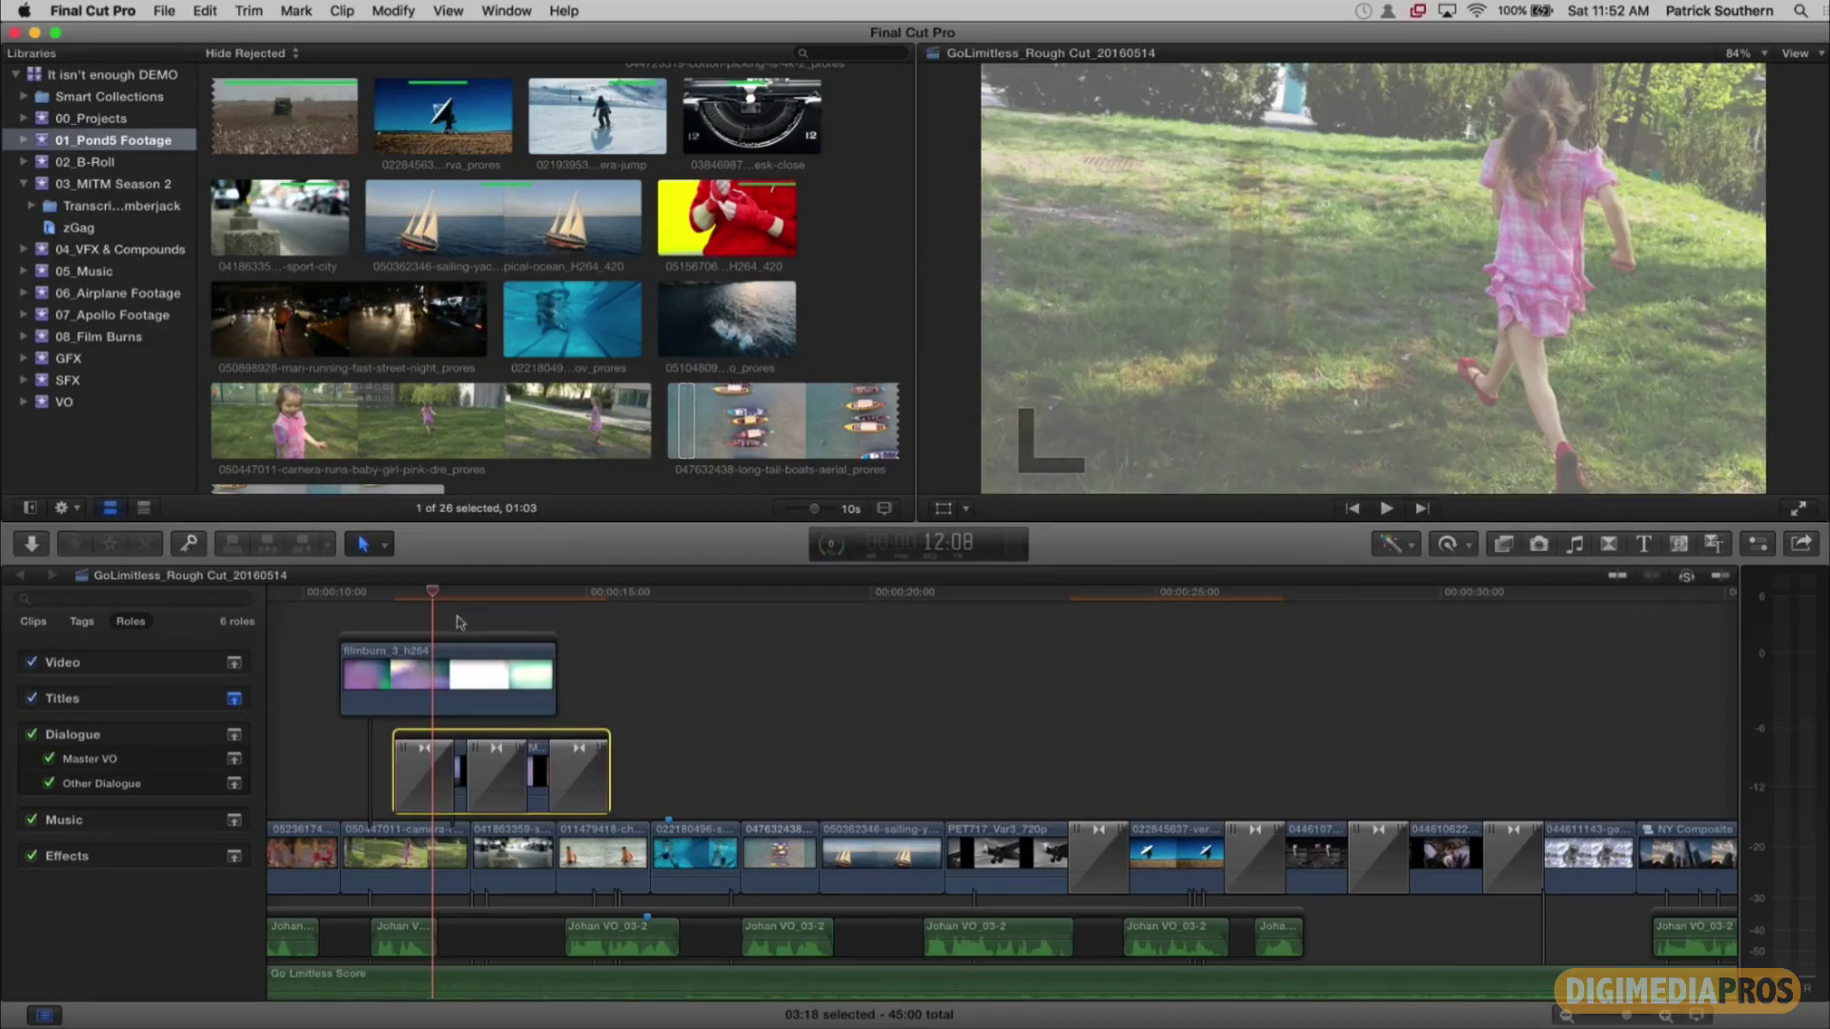
click(454, 665)
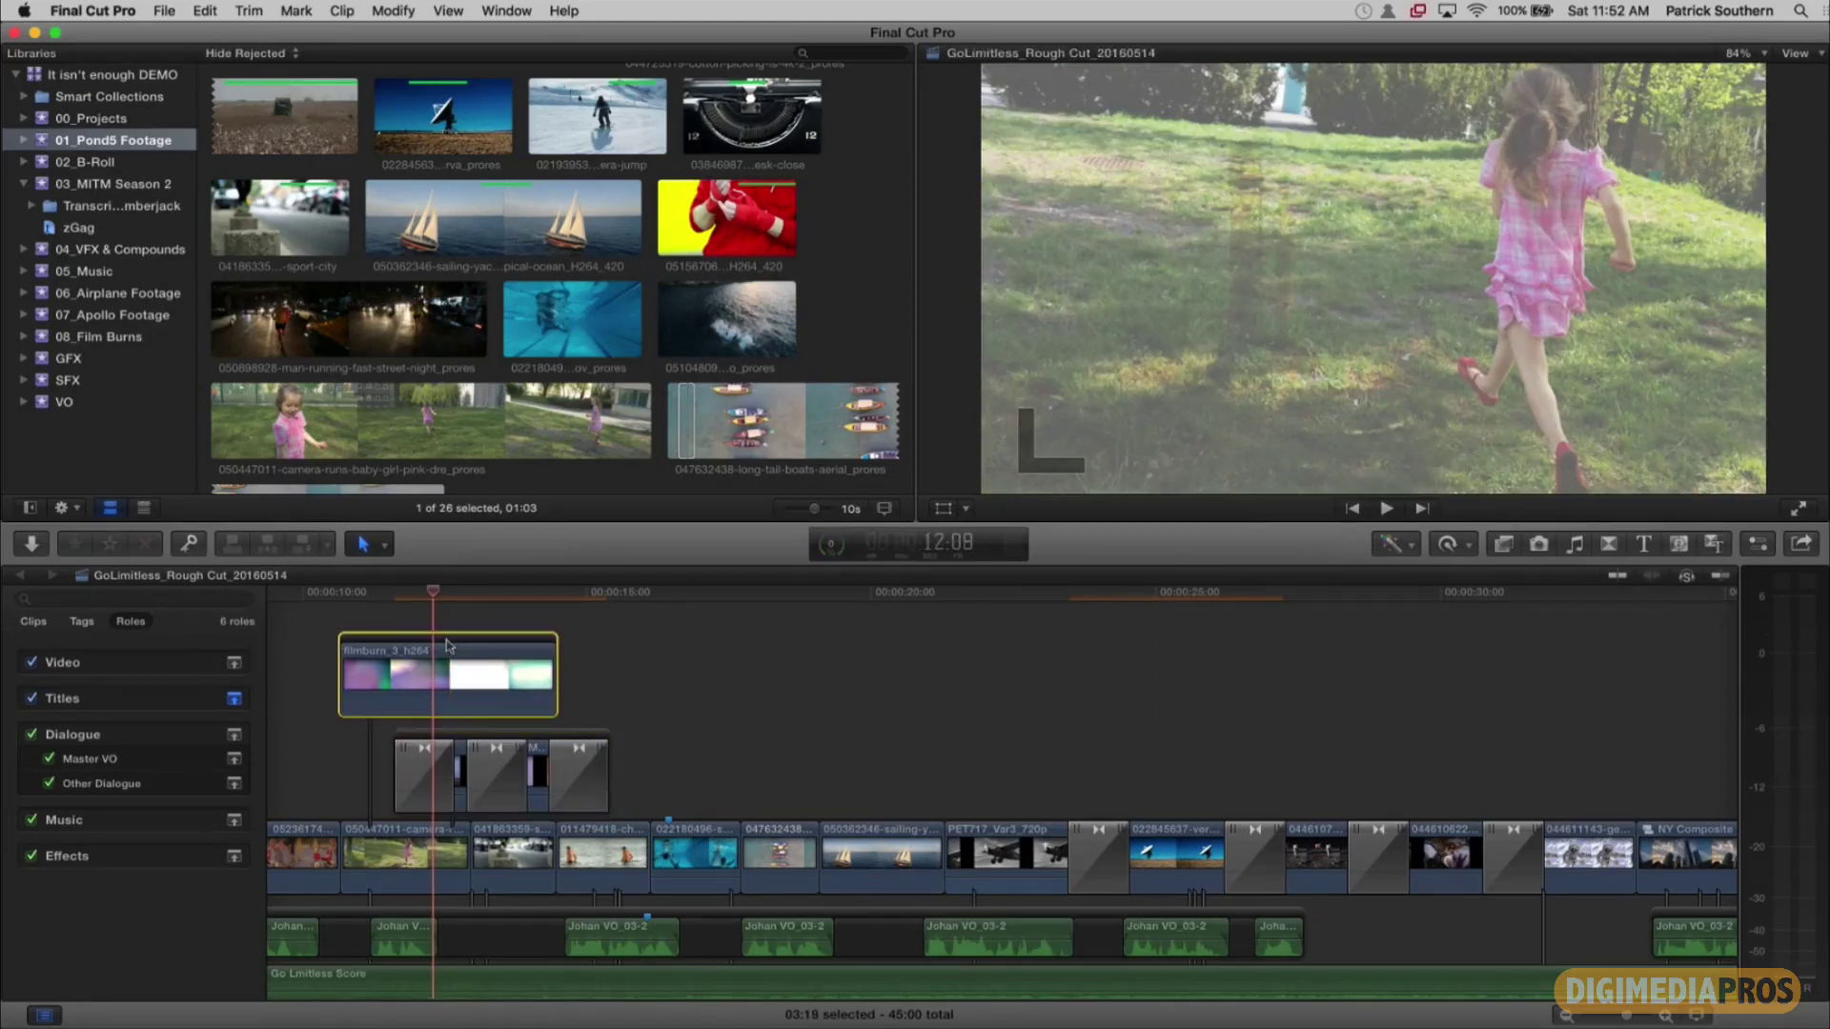
click(481, 735)
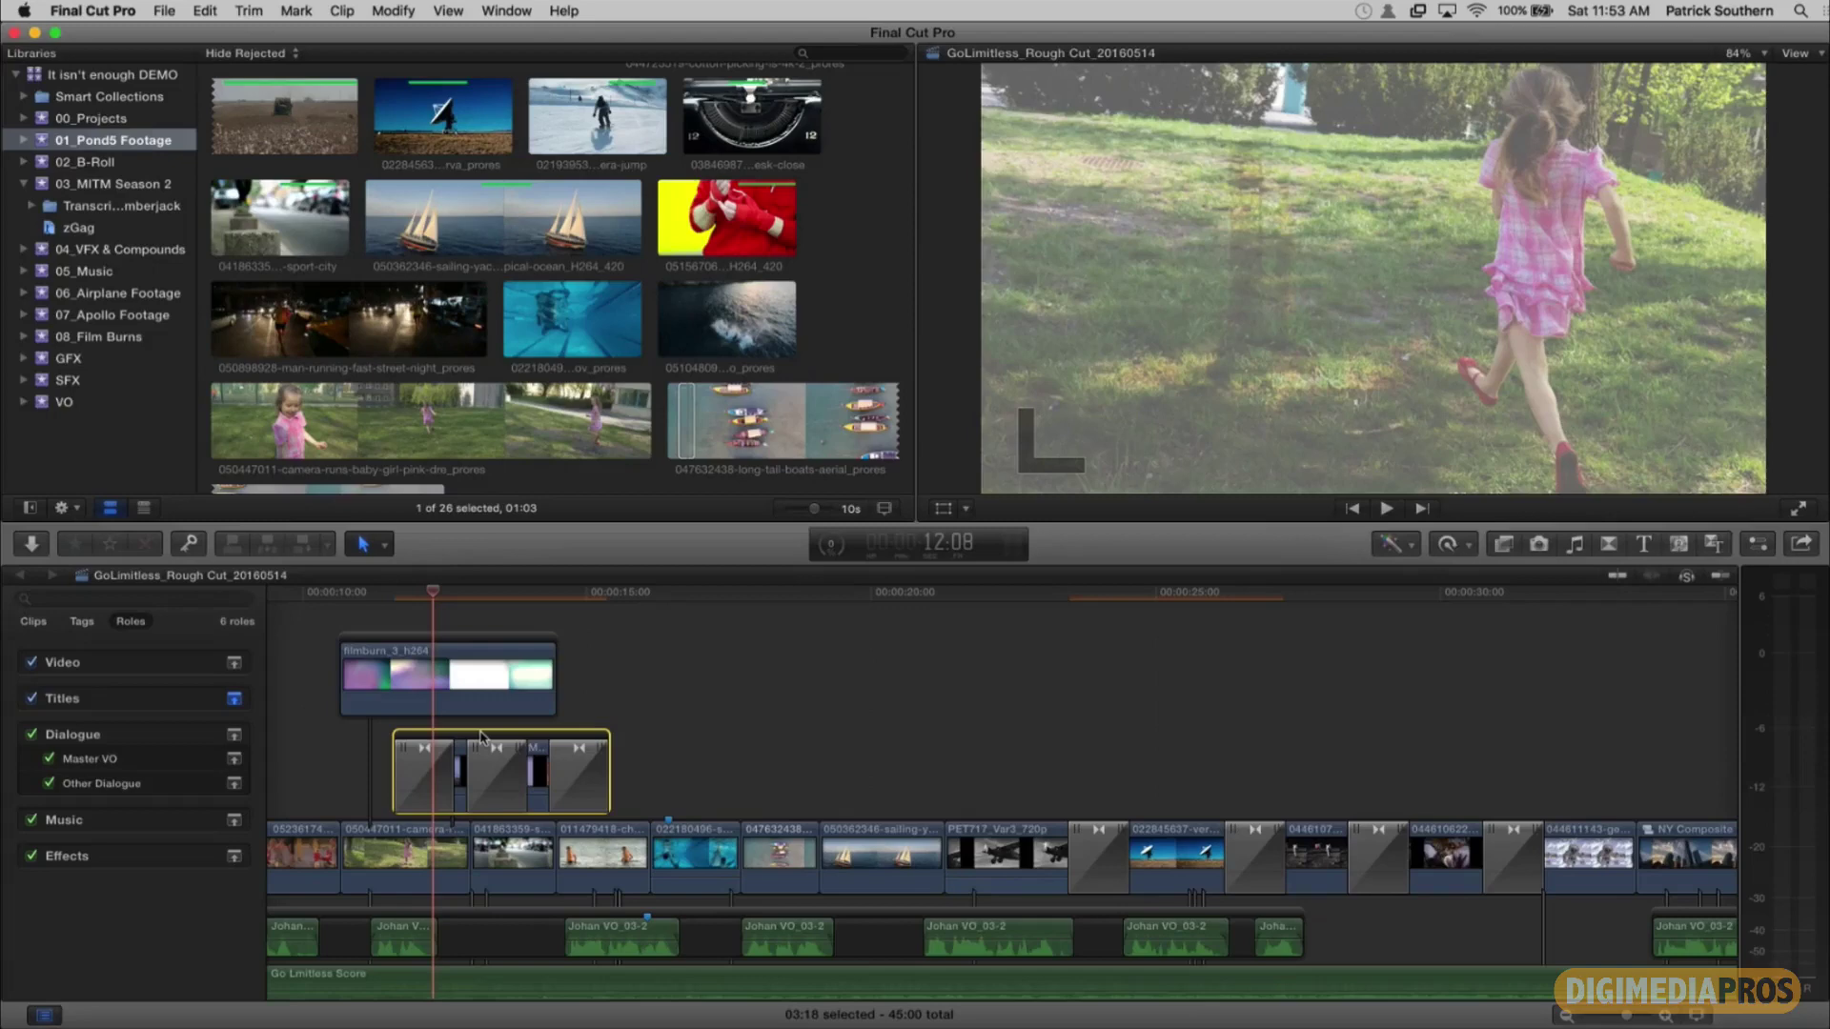
key(super+z)
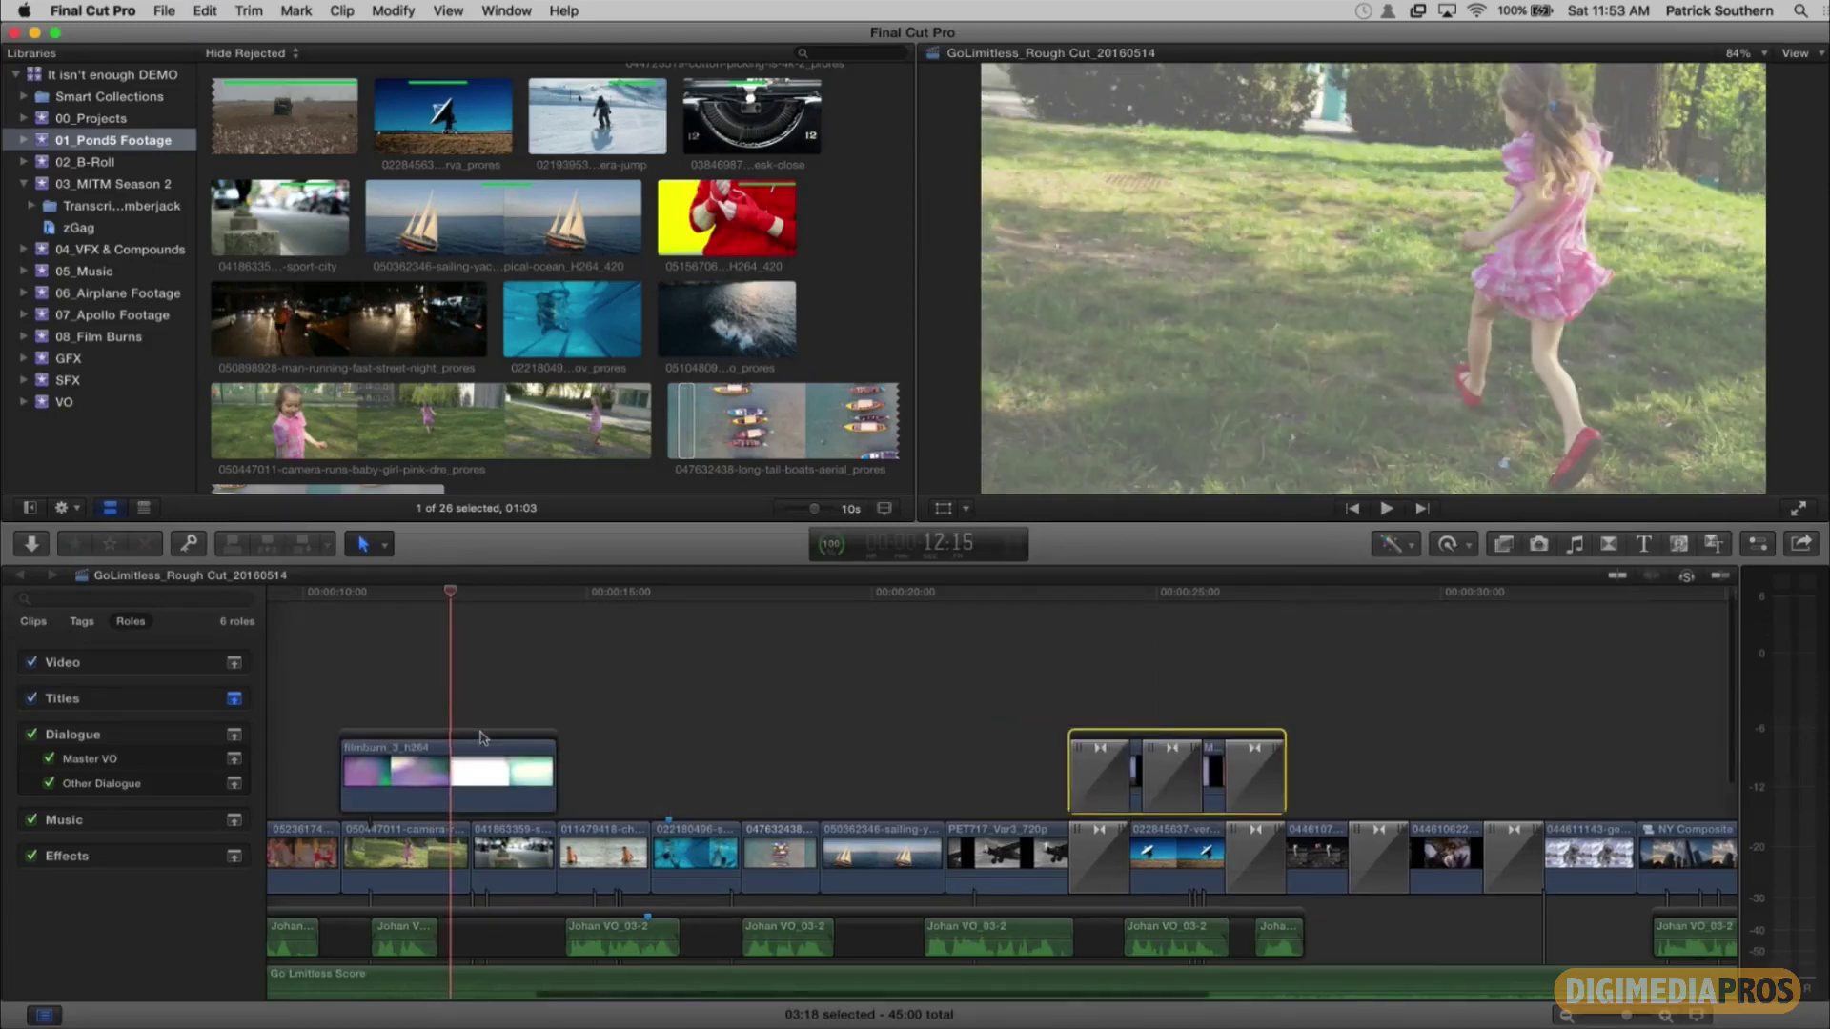
Step: Zoom out to the whole project, select the first voice-over storyline, and examine the music and effects clips beneath it
scroll(481, 736, left, 10)
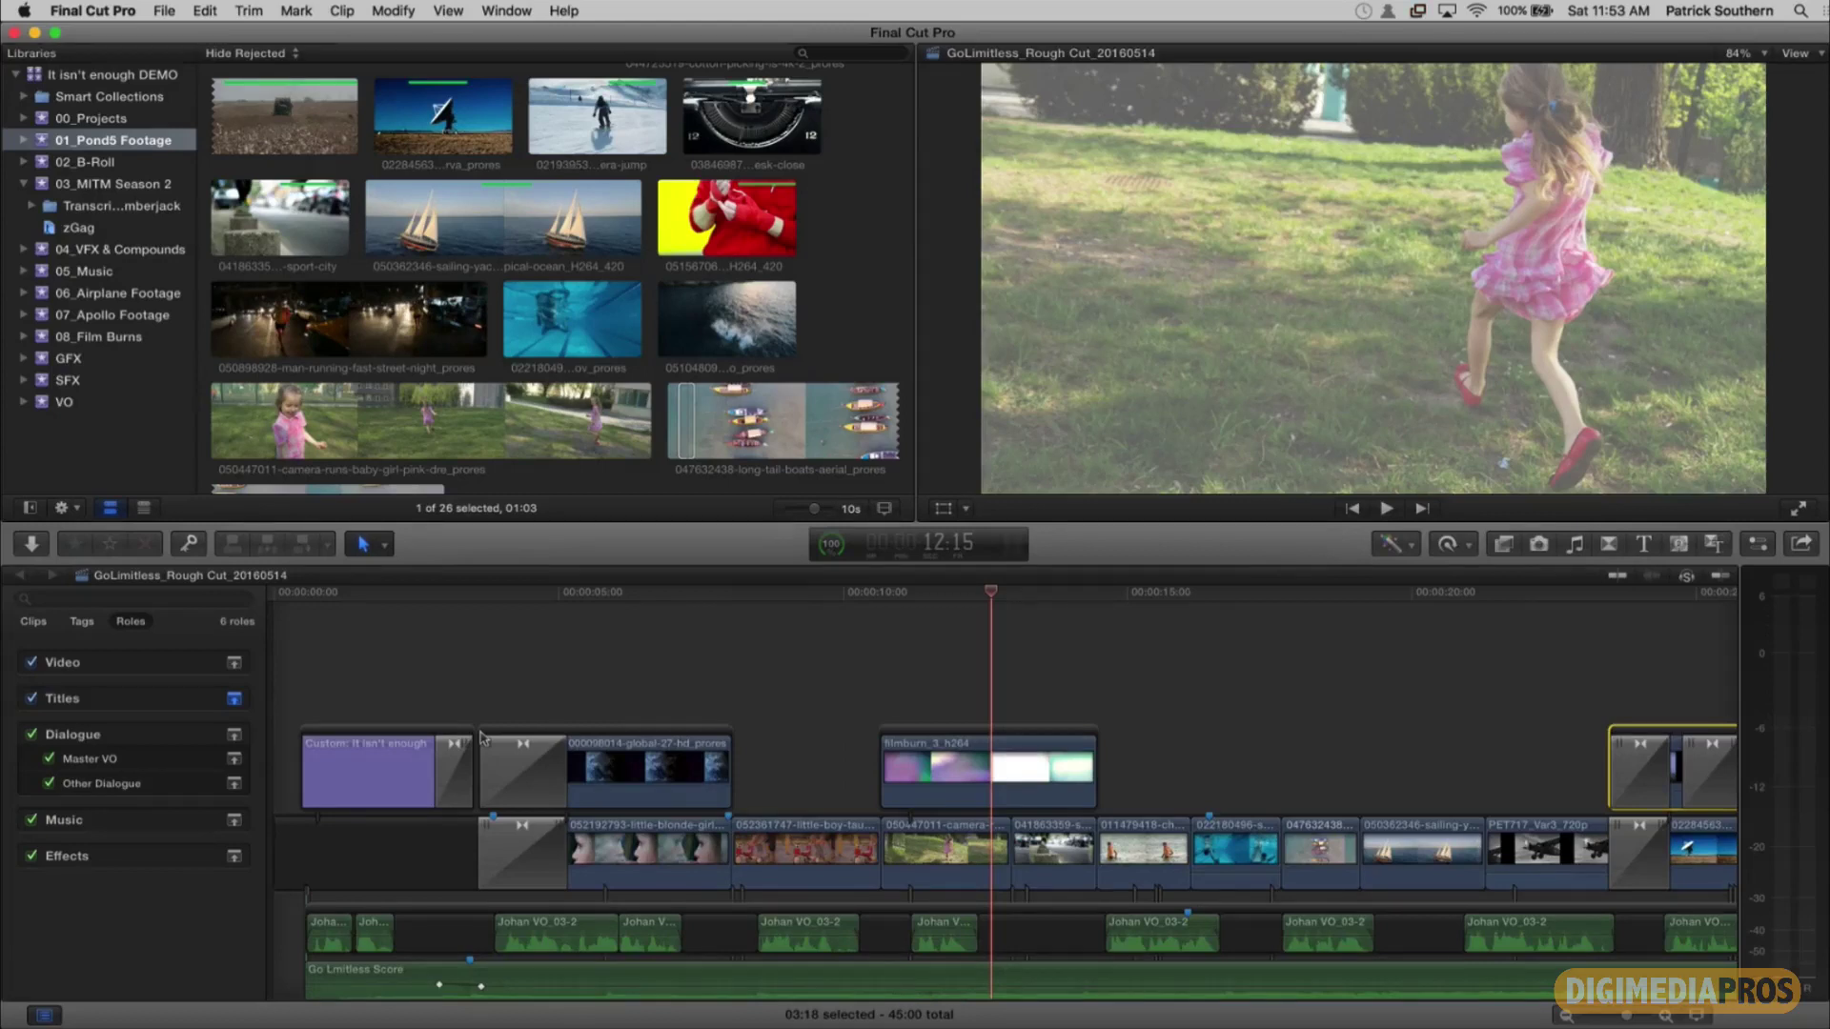
key(super+minus)
key(super+minus)
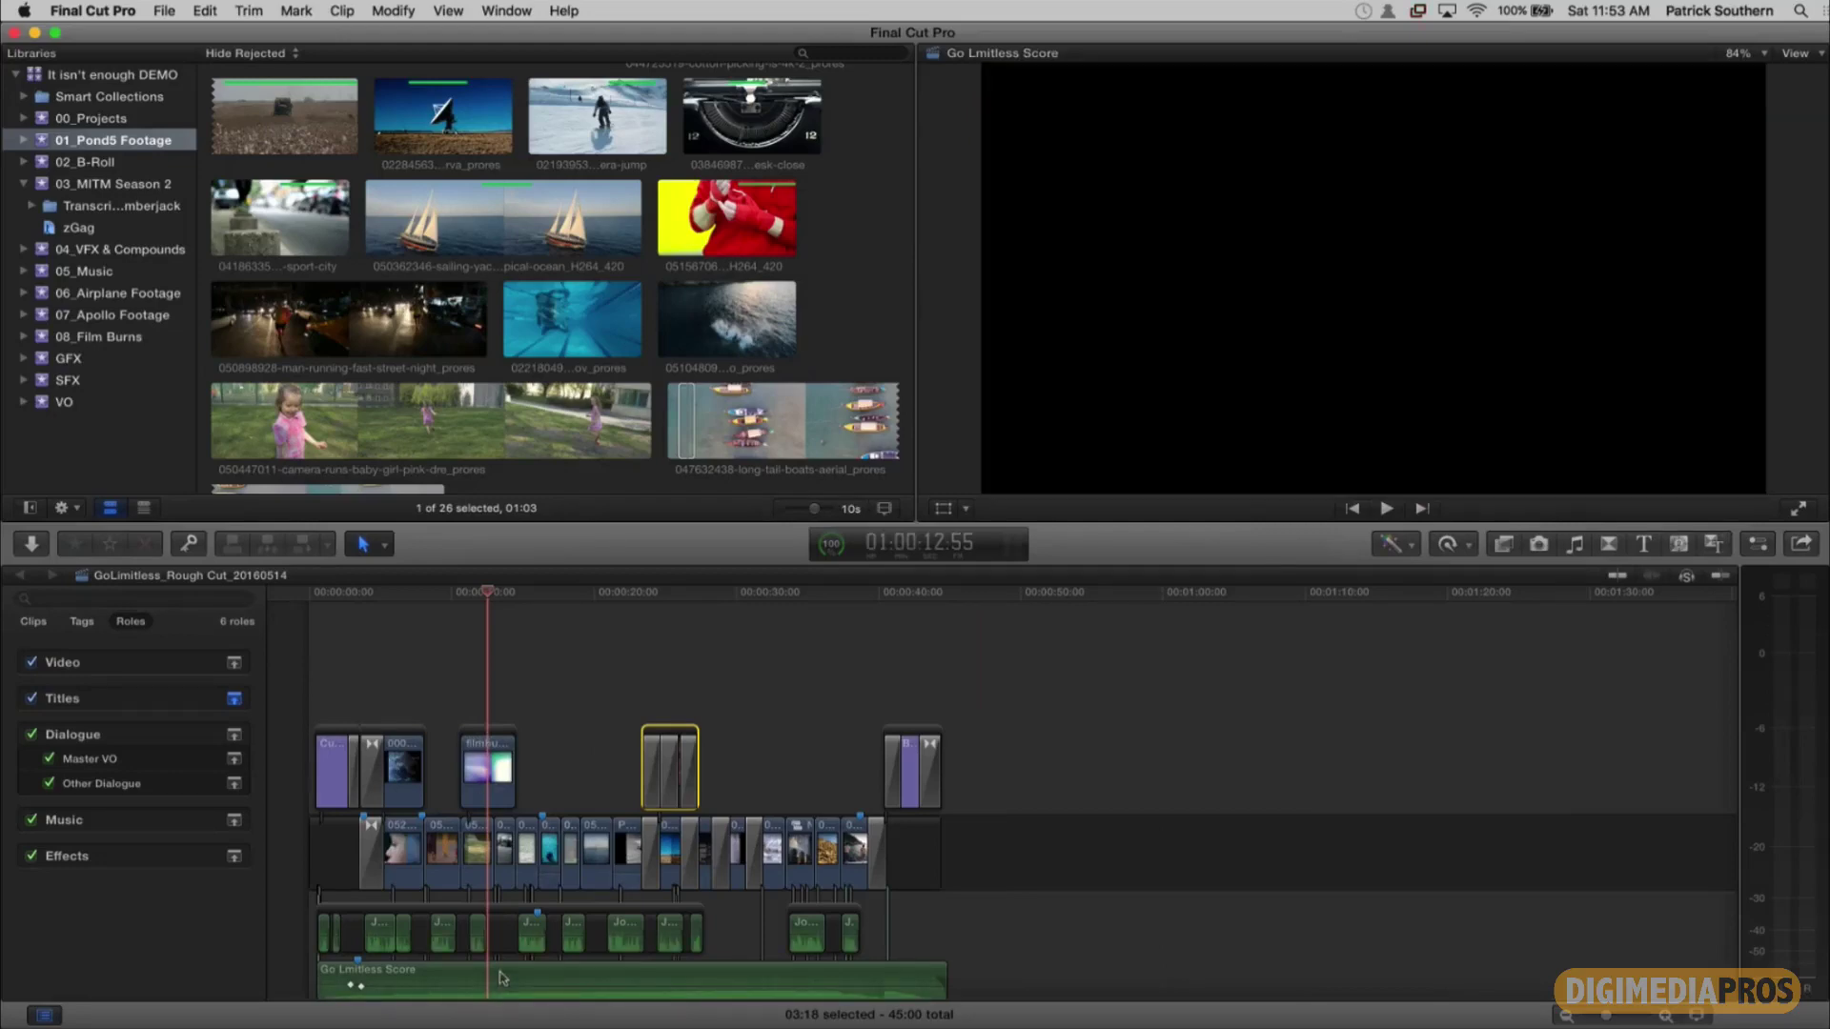
click(487, 912)
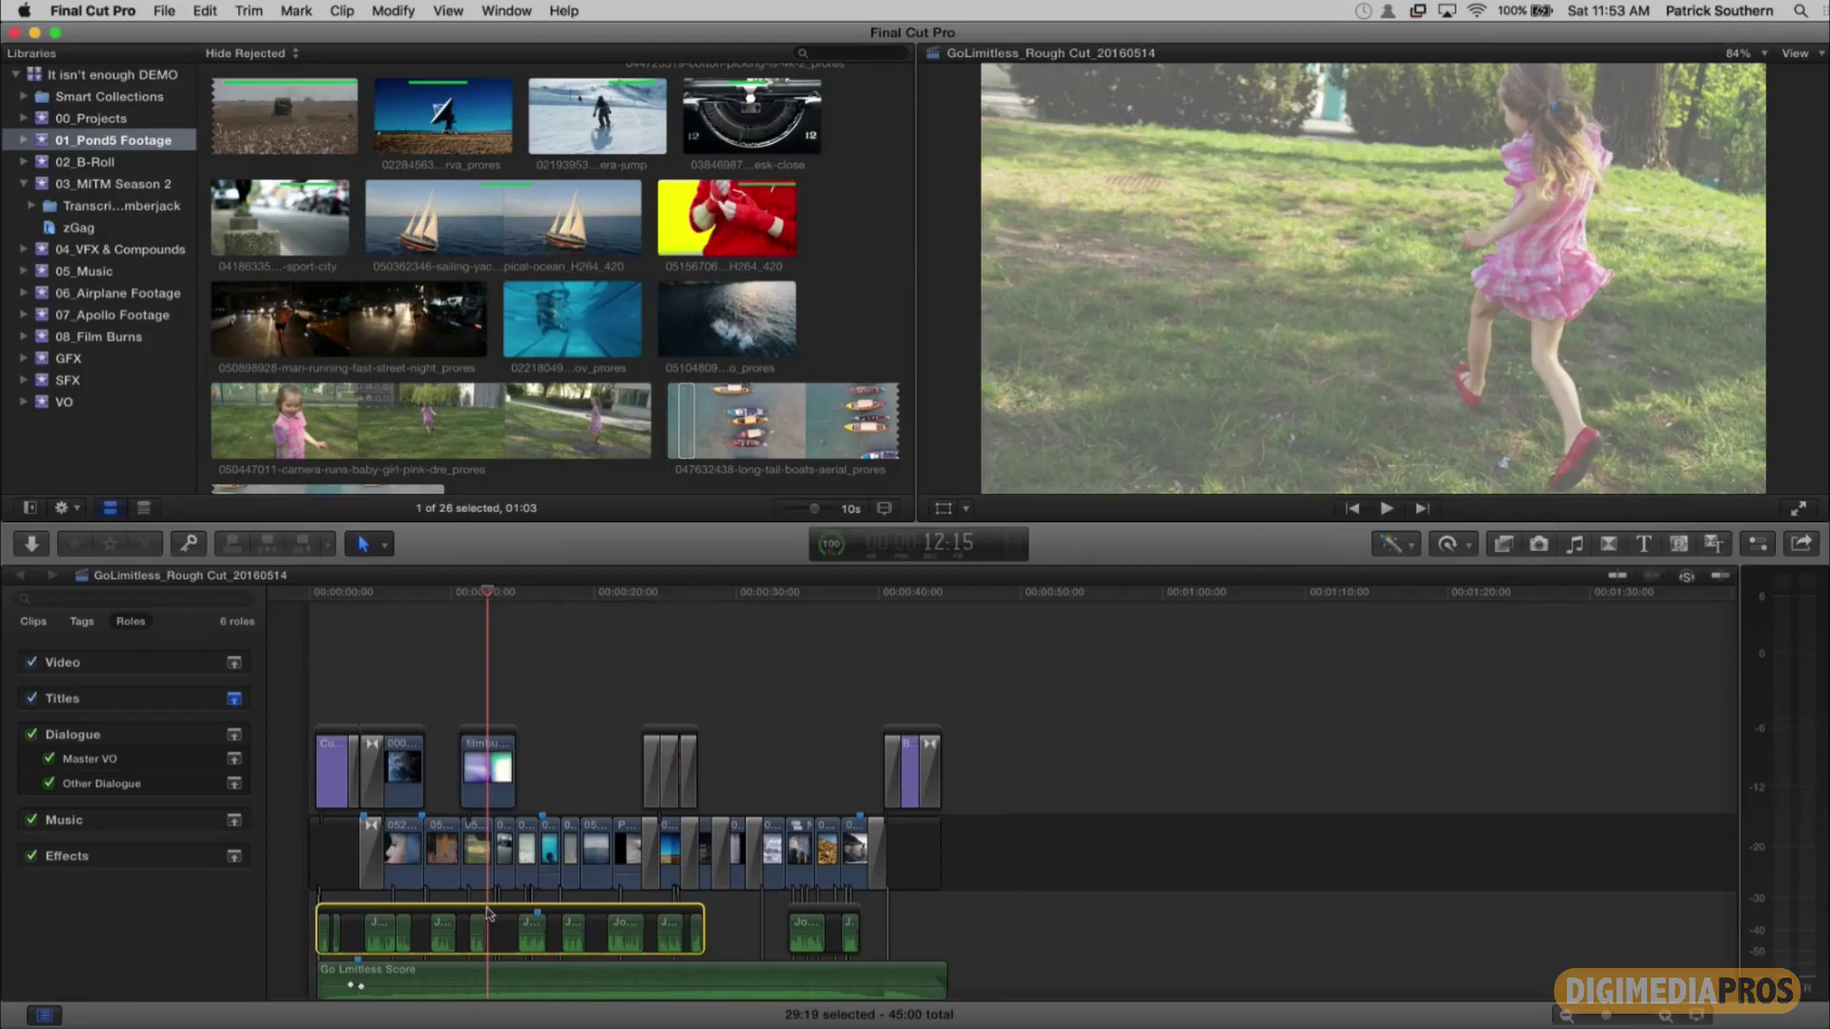
drag(487, 912, 497, 918)
key(super+z)
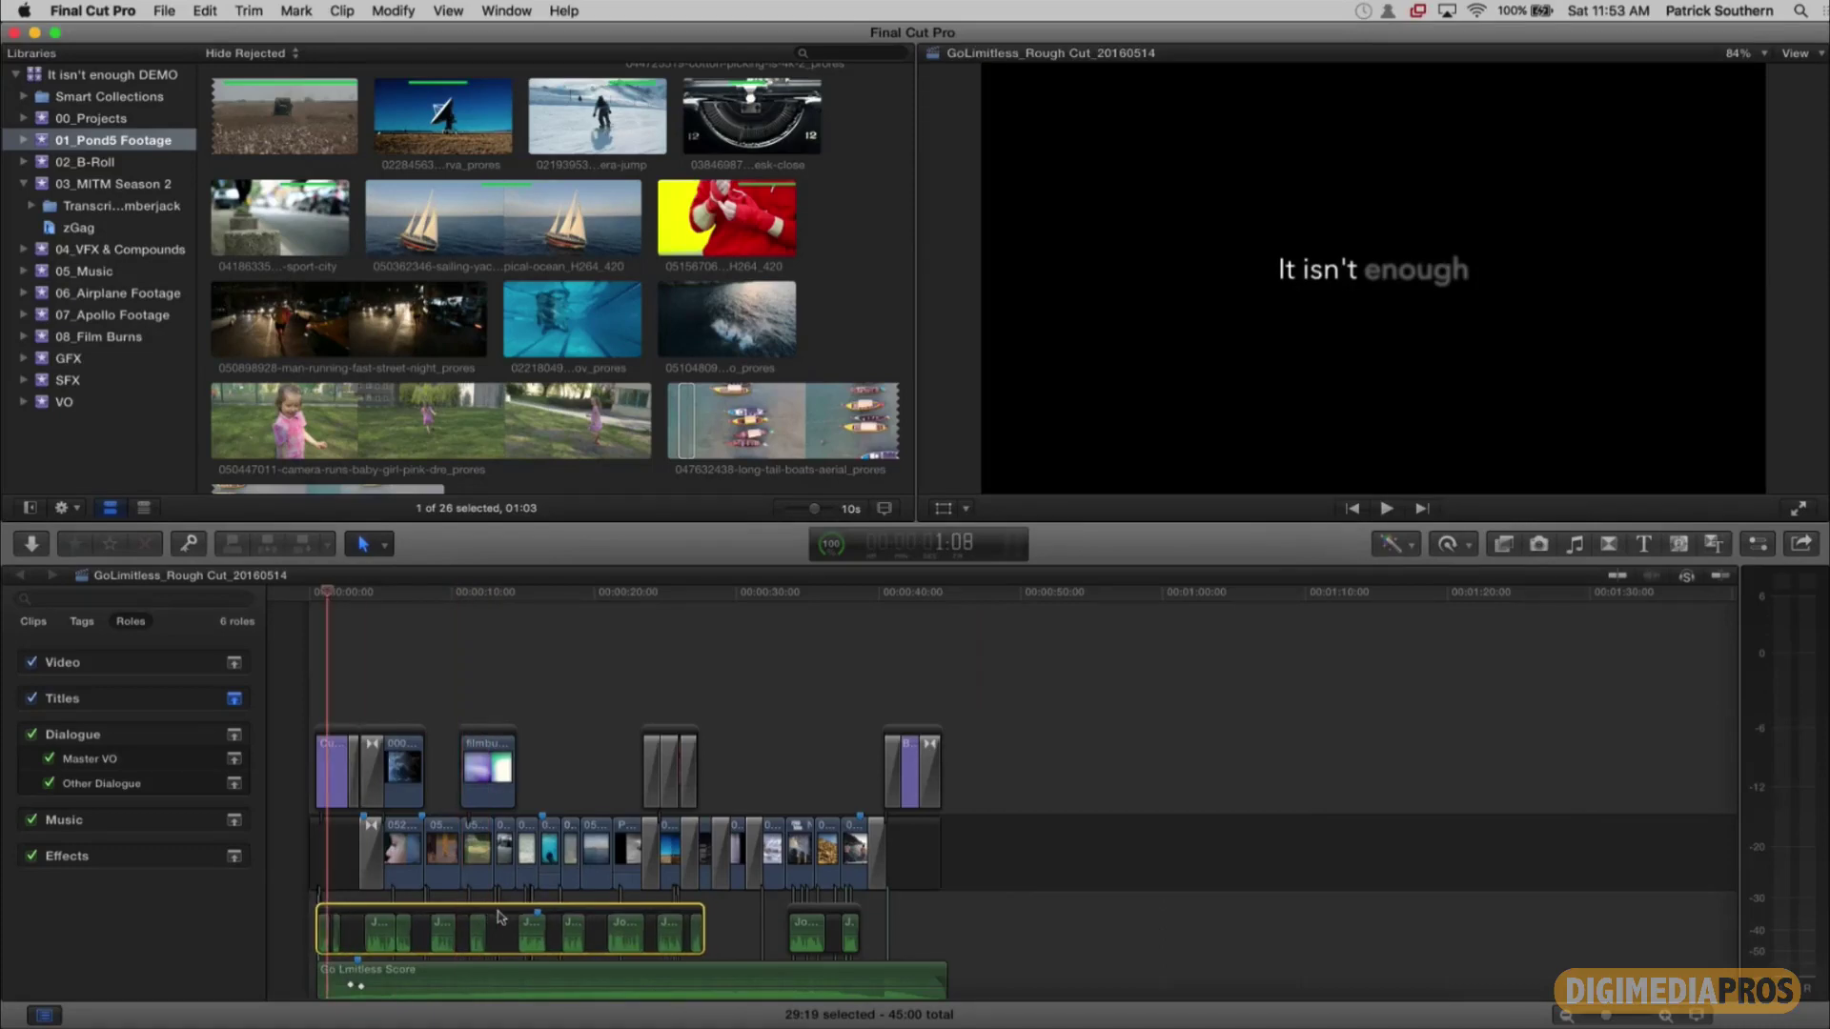
scroll(497, 918, down, 5)
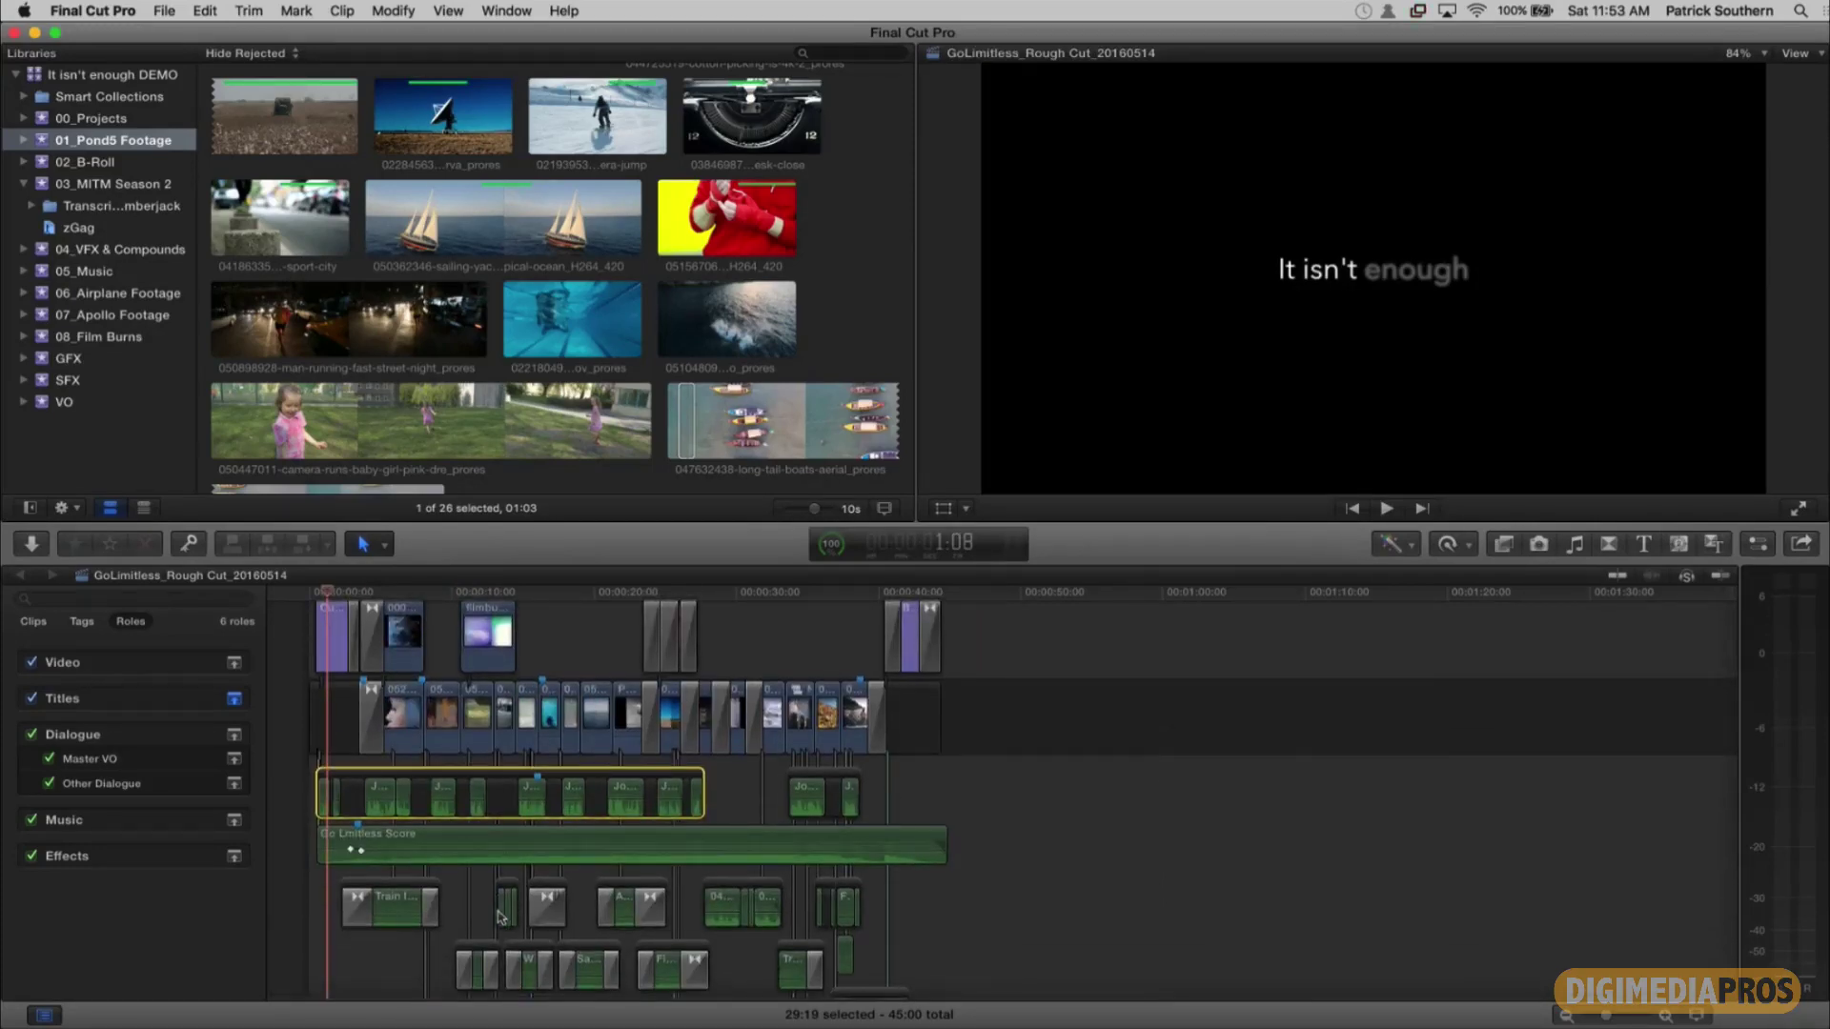
scroll(497, 917, up, 2)
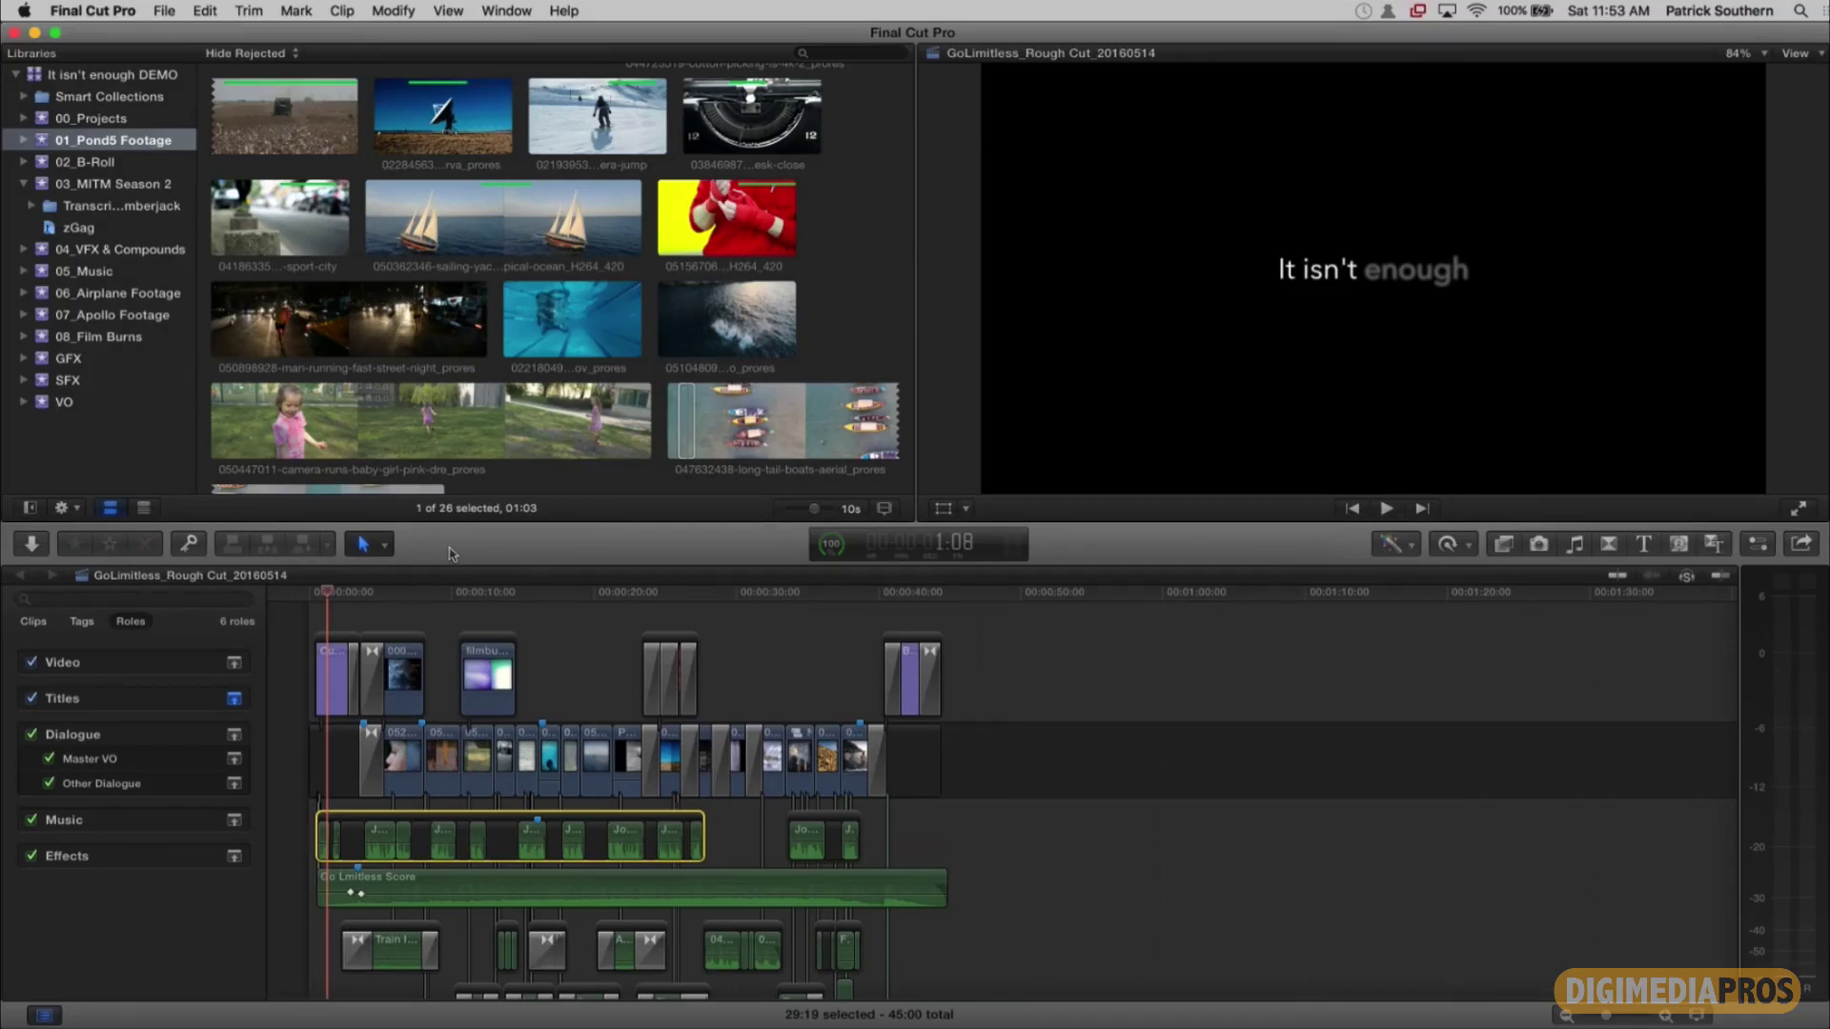
Step: Select the first six clips of the 01_Pond5 Footage event together, from the opening clip through the late-afternoon sun rays clip
scroll(552, 286, up, 5)
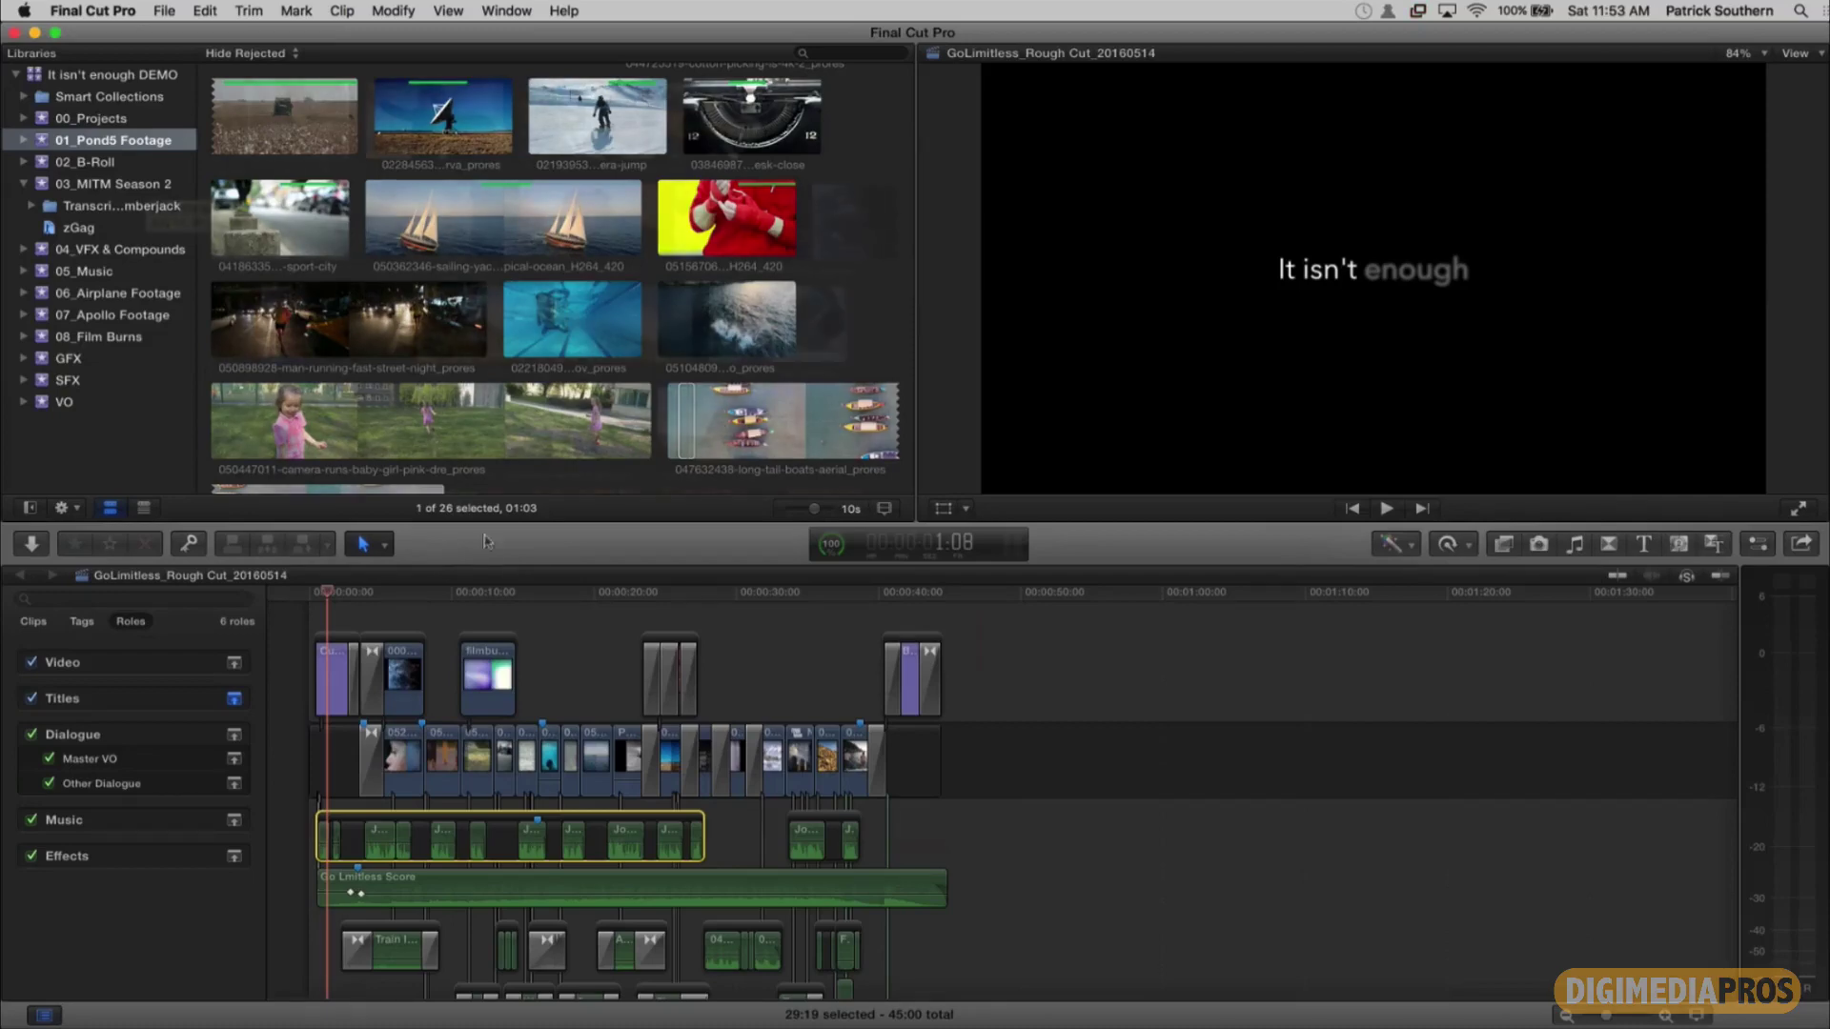
click(341, 115)
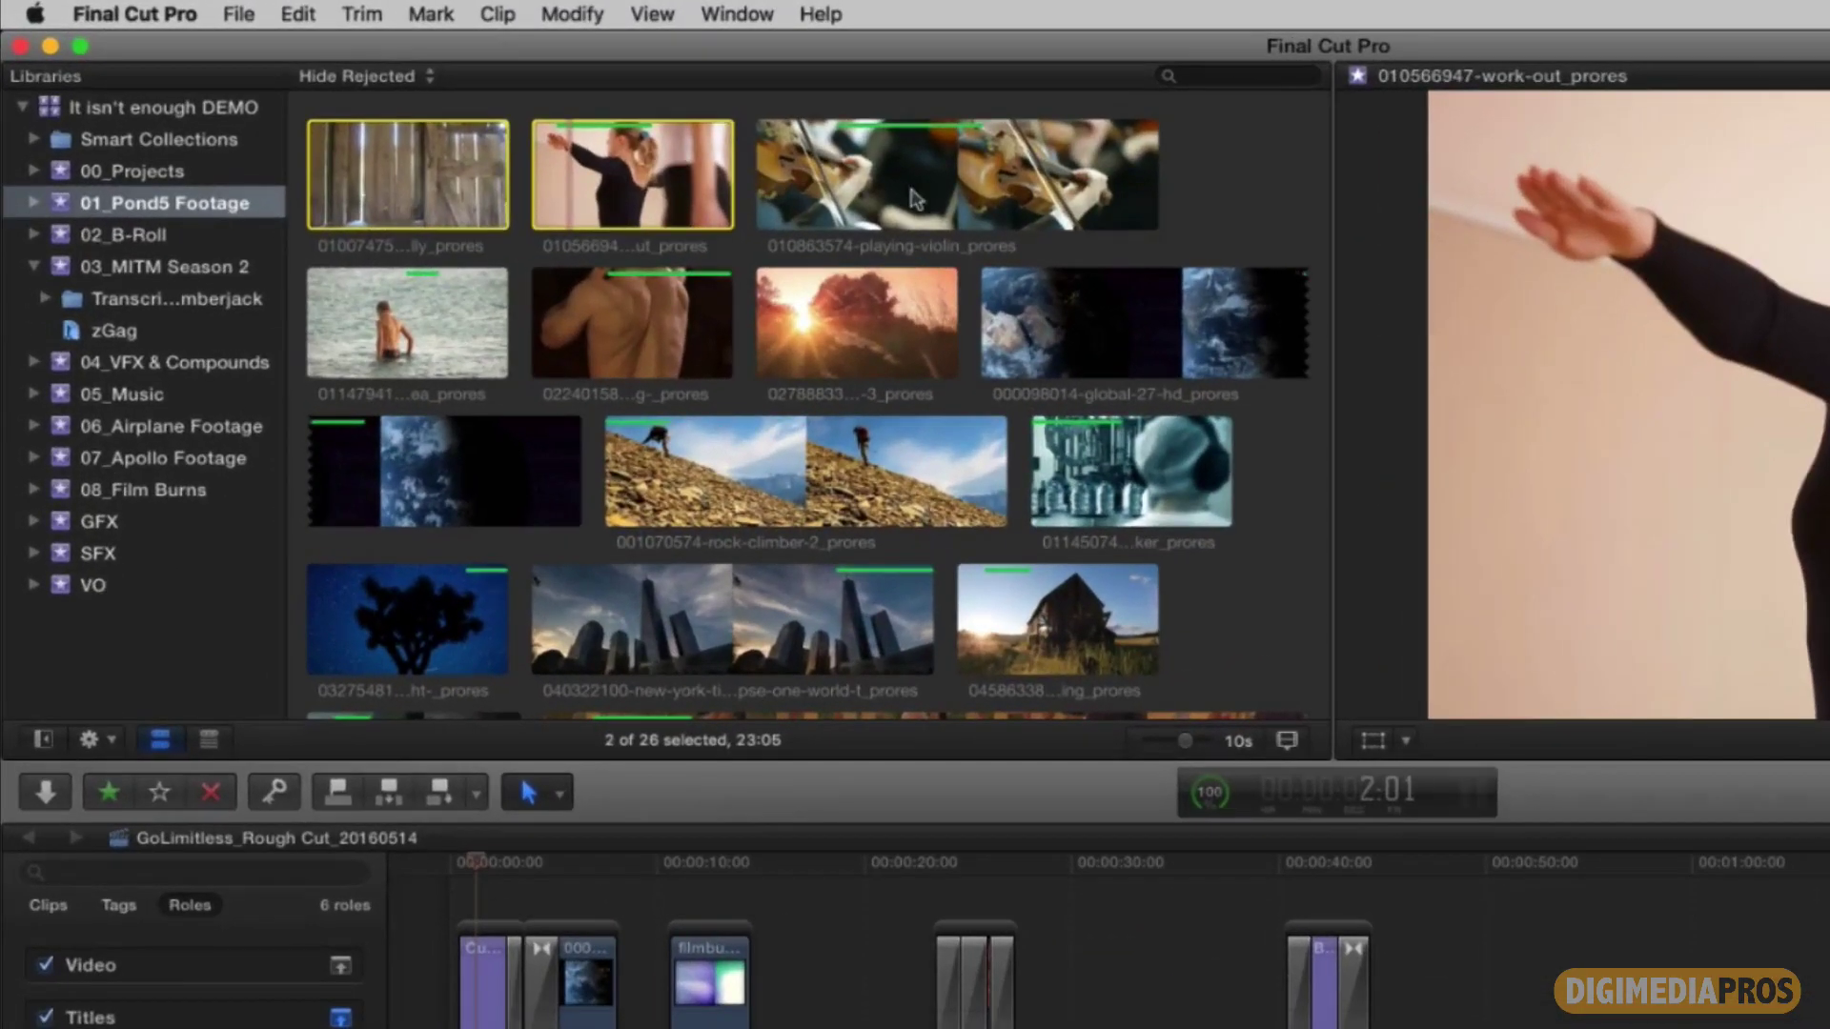
super+click(667, 143)
super+click(331, 274)
super+click(609, 360)
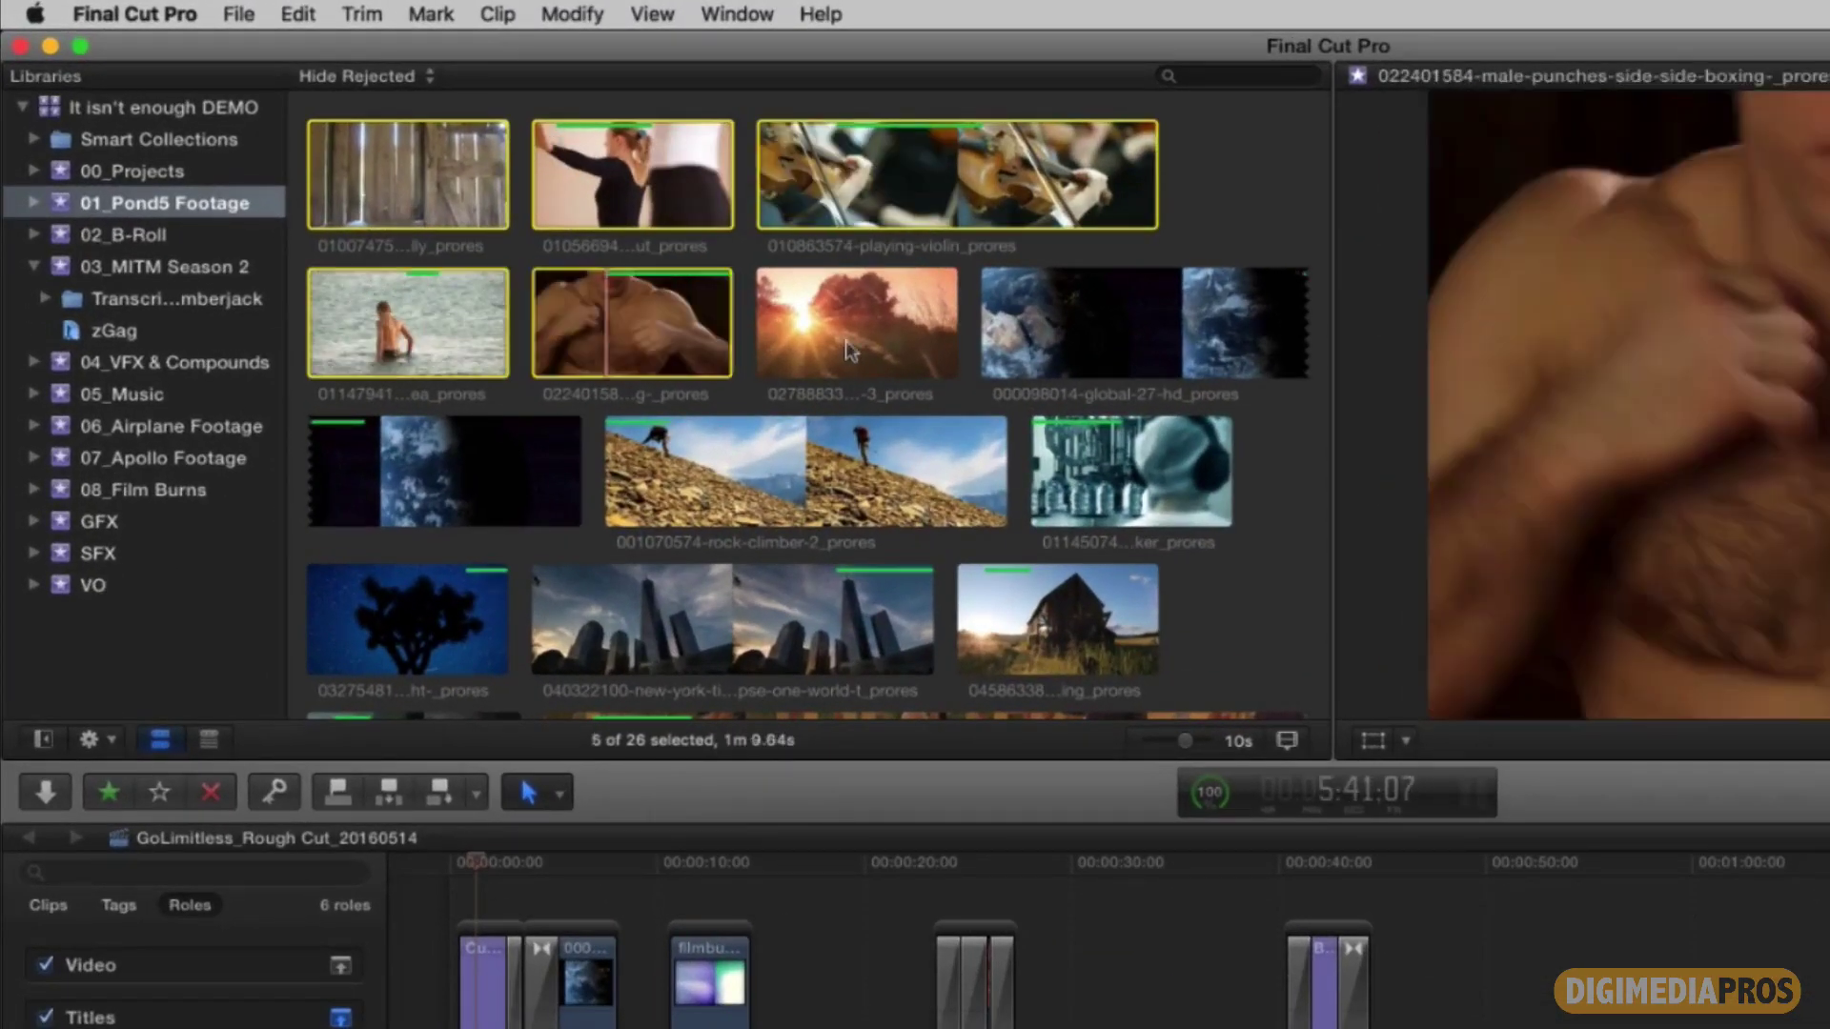
super+click(848, 343)
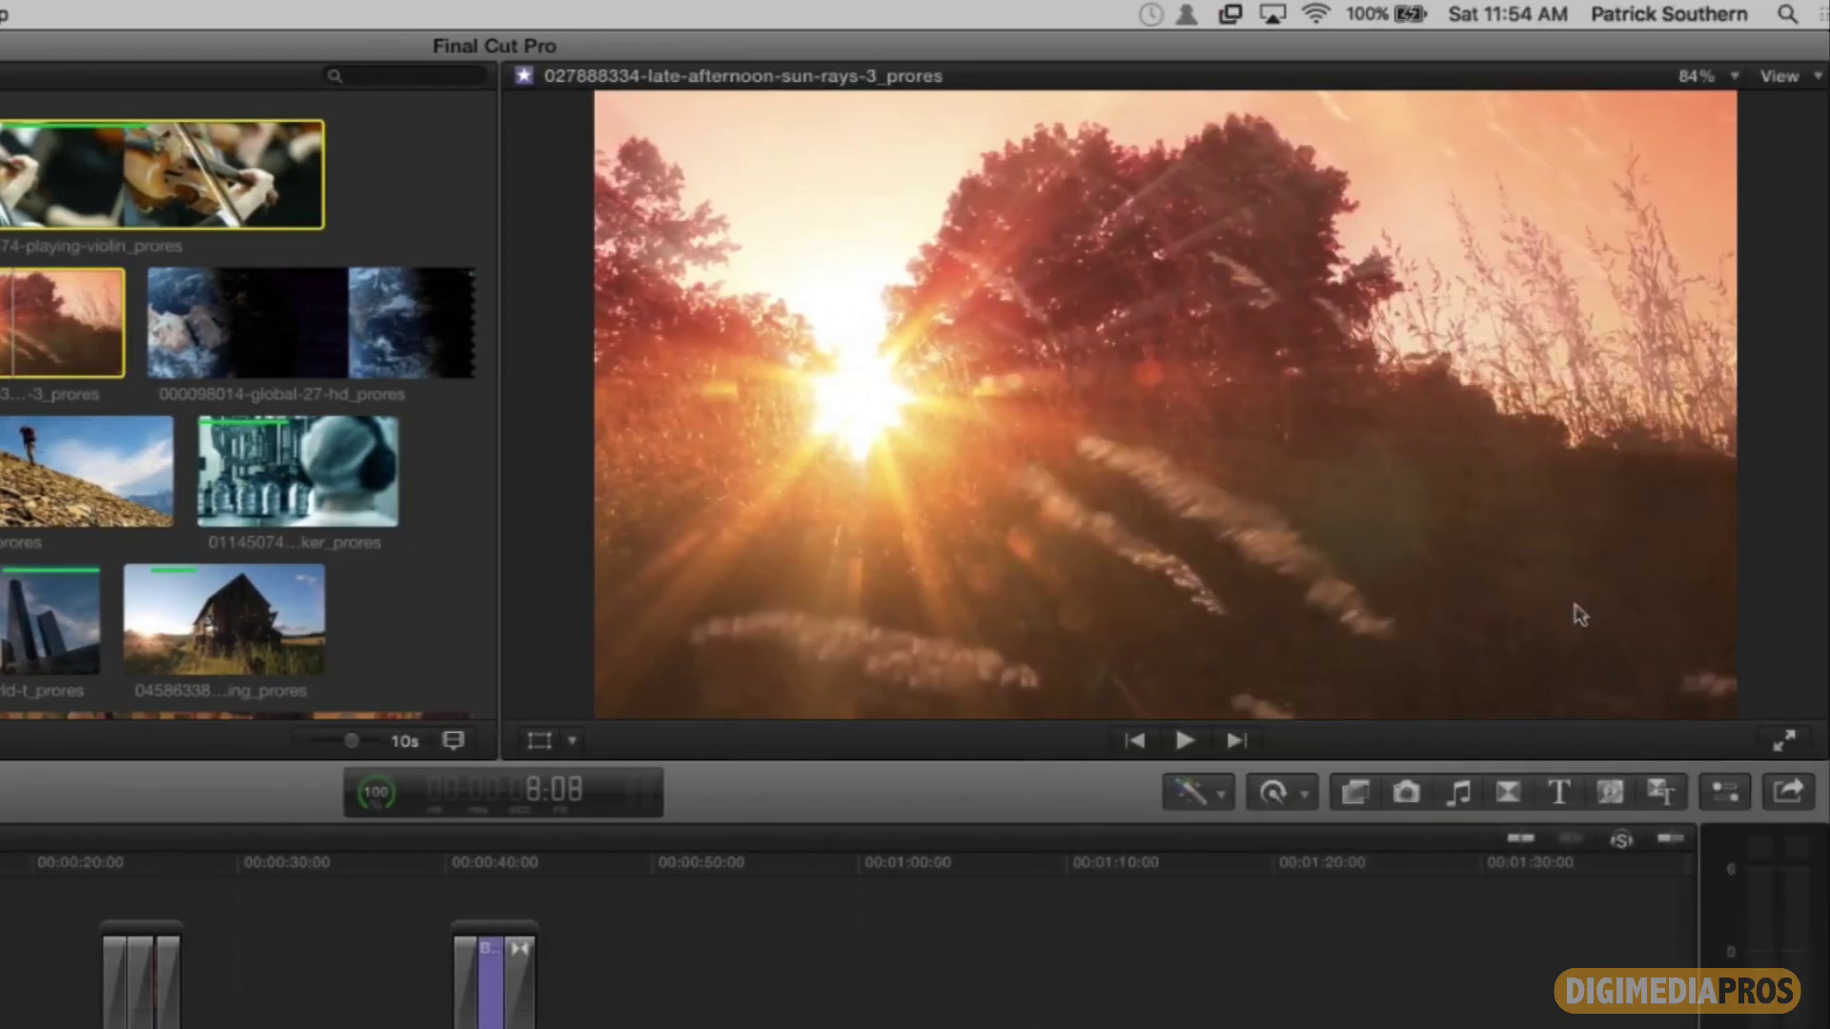
Step: Inspect the general information of the six selected clips and review the roles available for them, leaving them on Video
click(1727, 794)
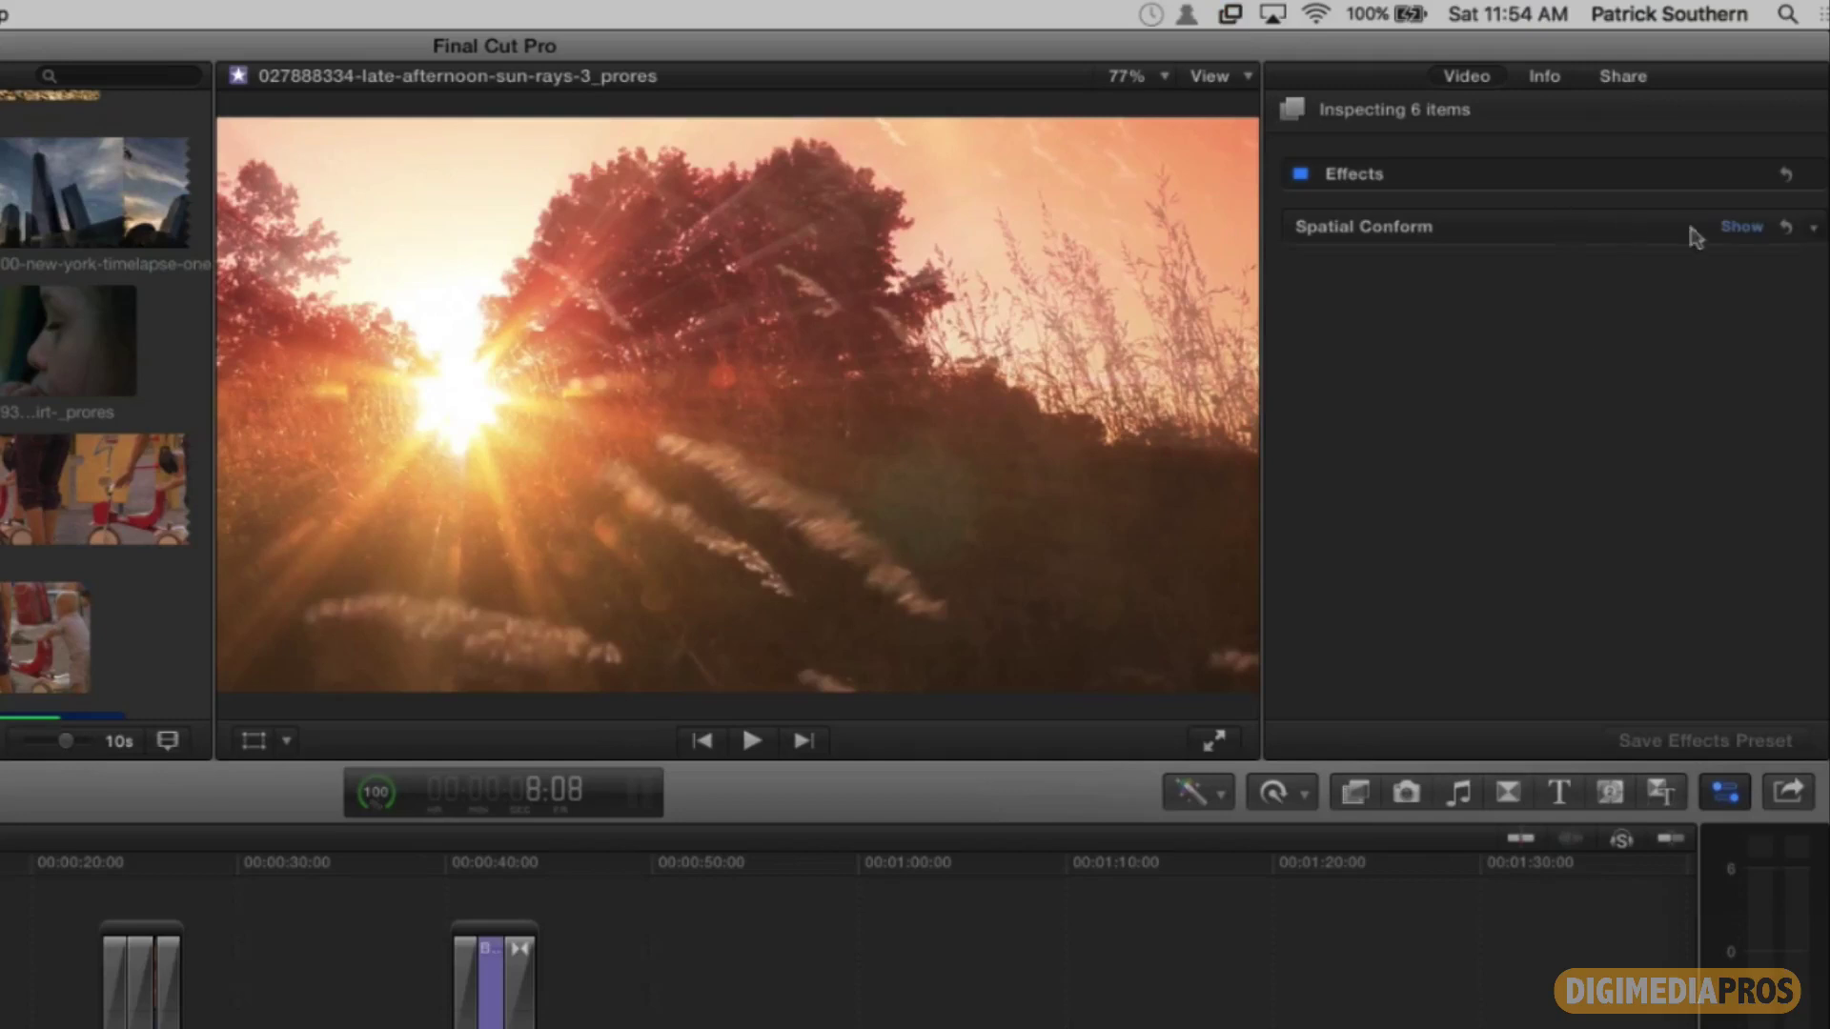
click(1741, 227)
click(1545, 79)
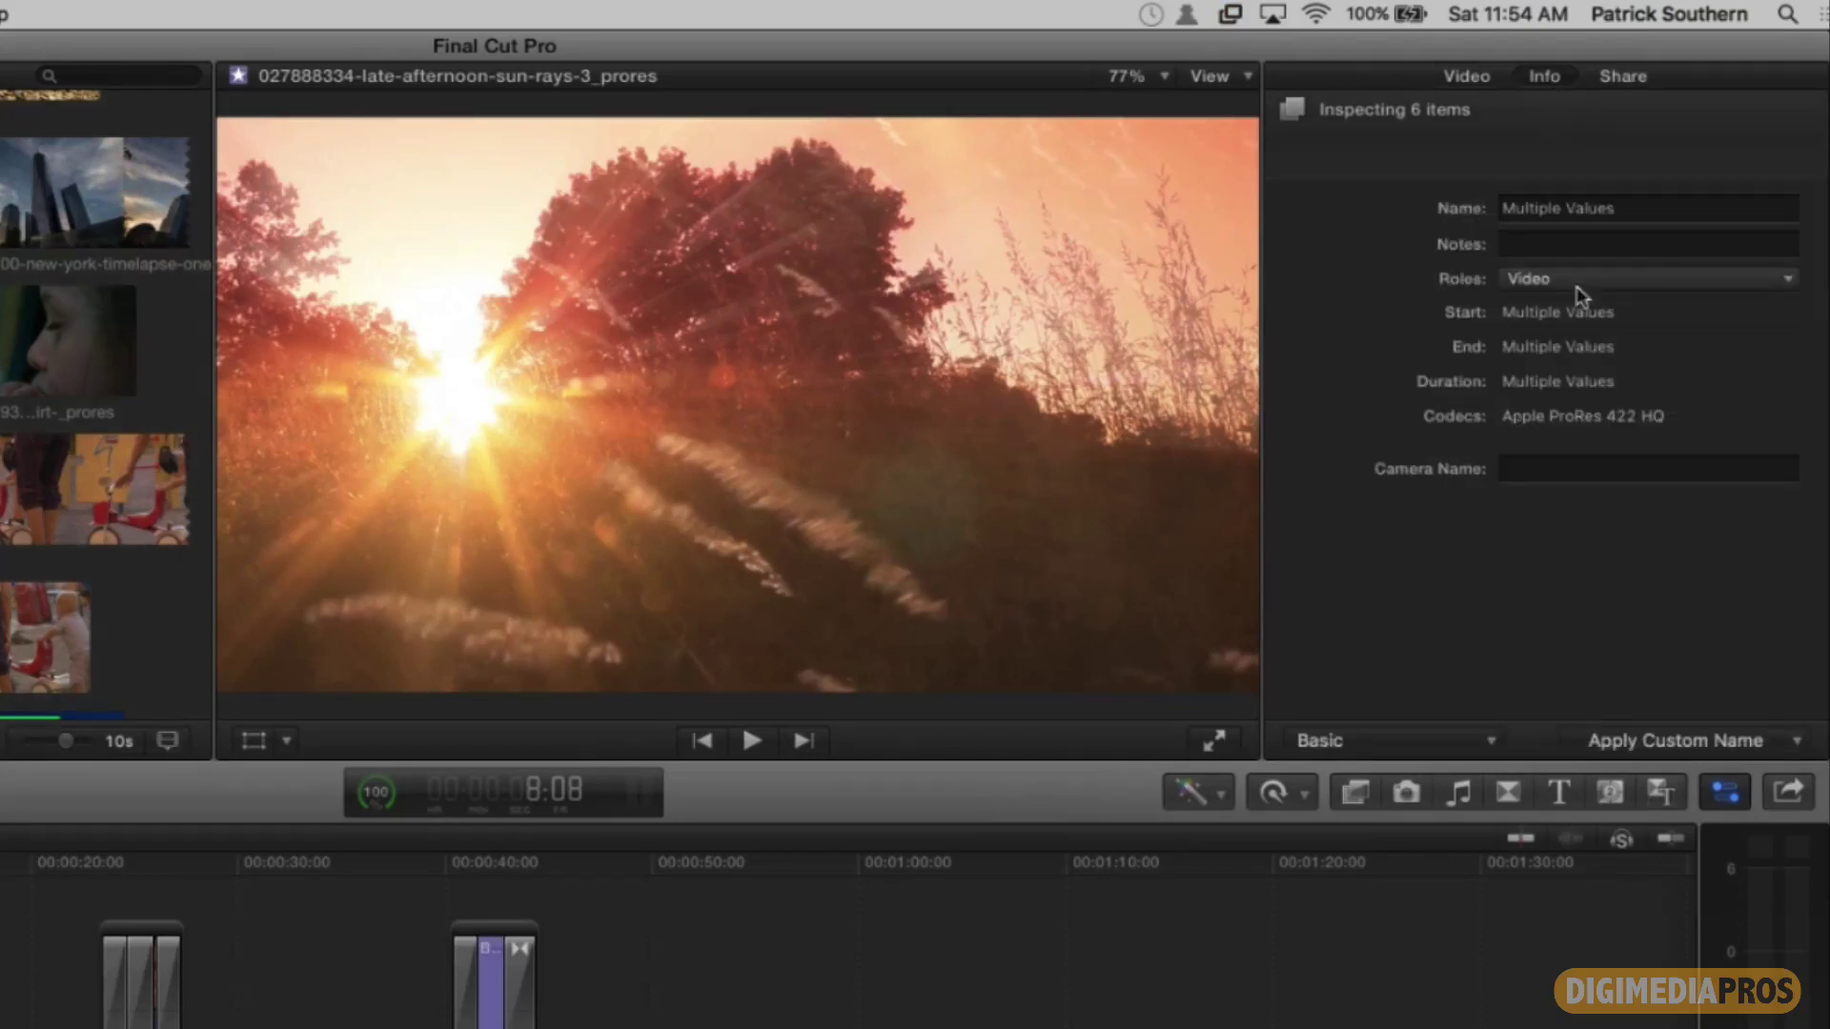
click(1647, 281)
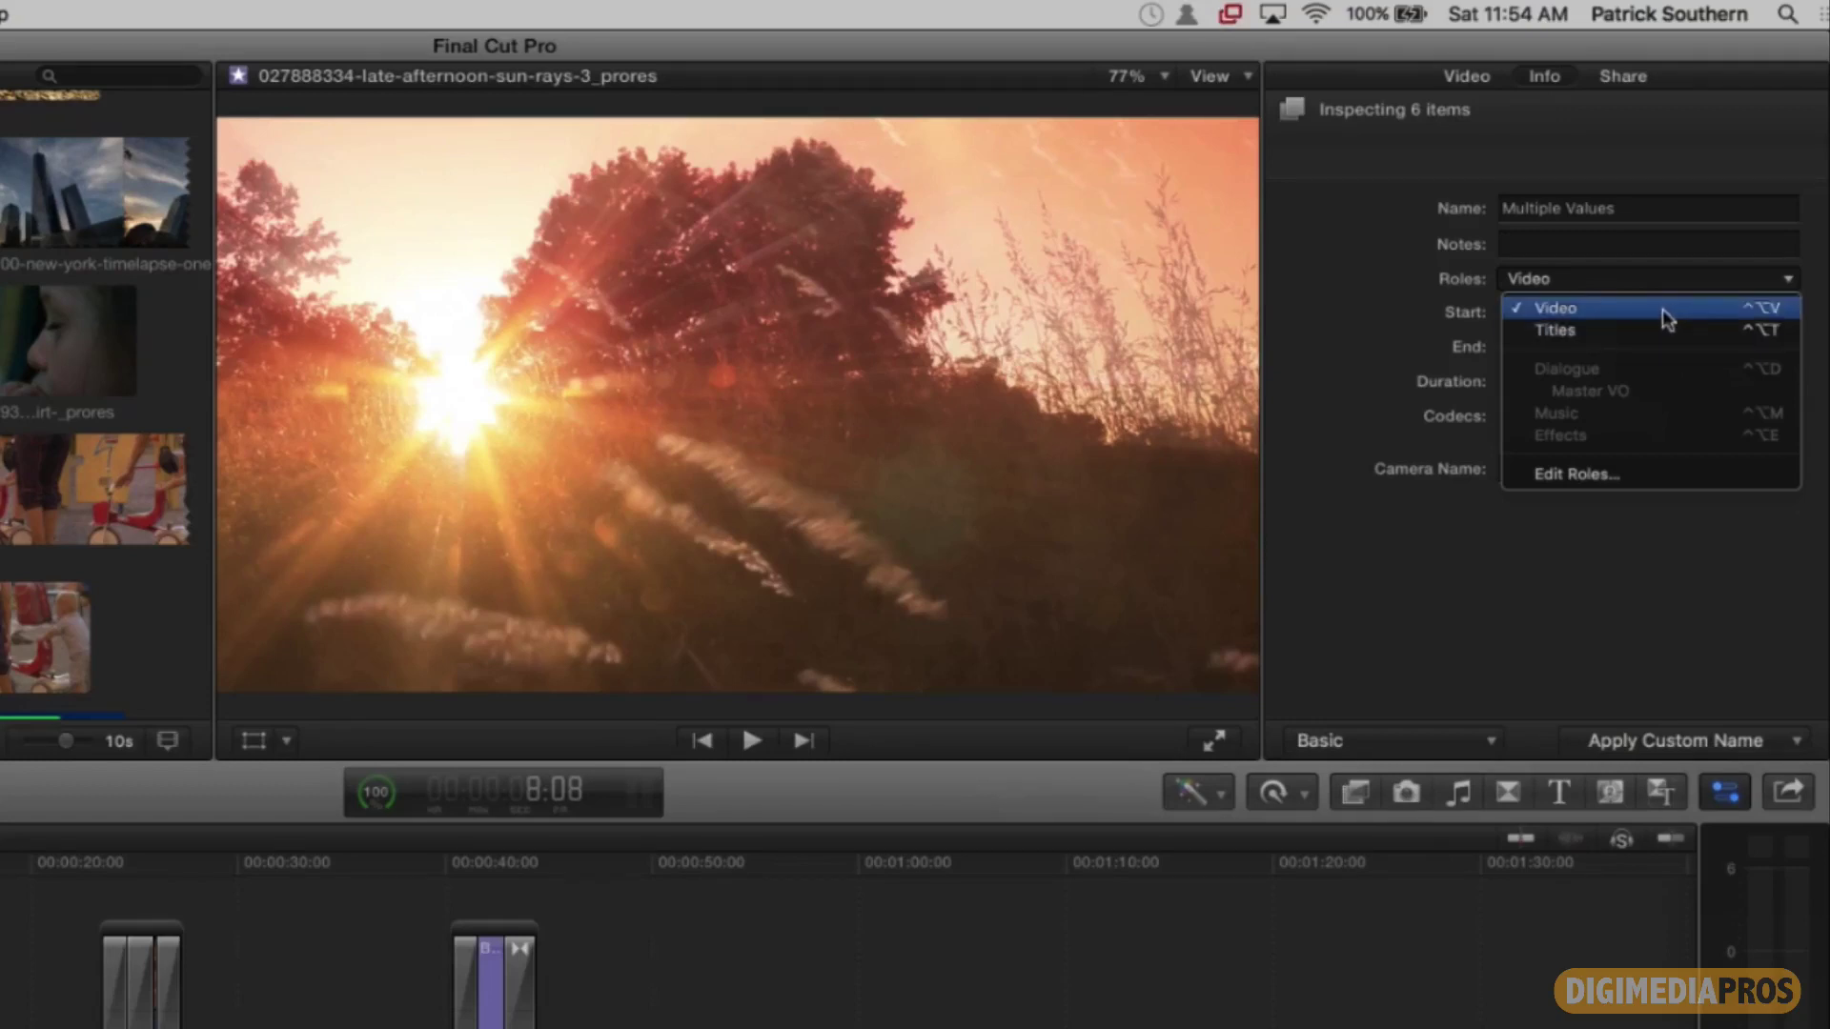
click(1411, 292)
click(1555, 278)
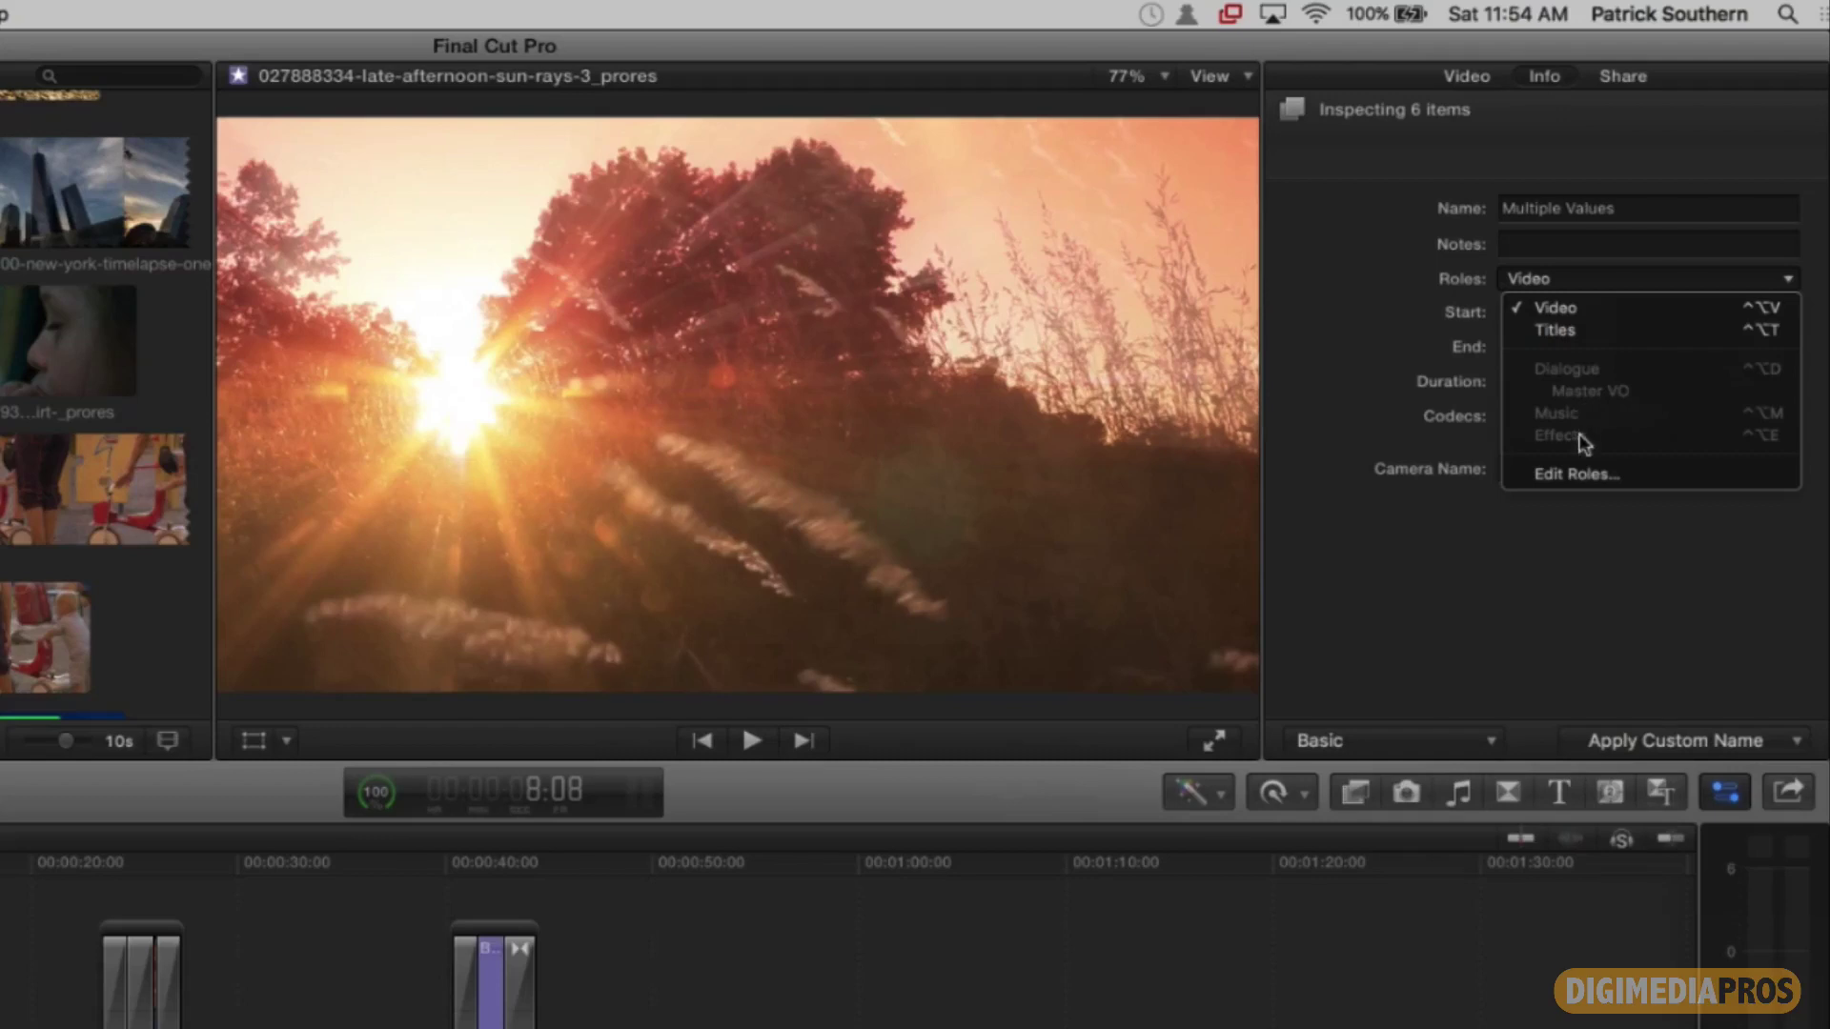
click(1406, 315)
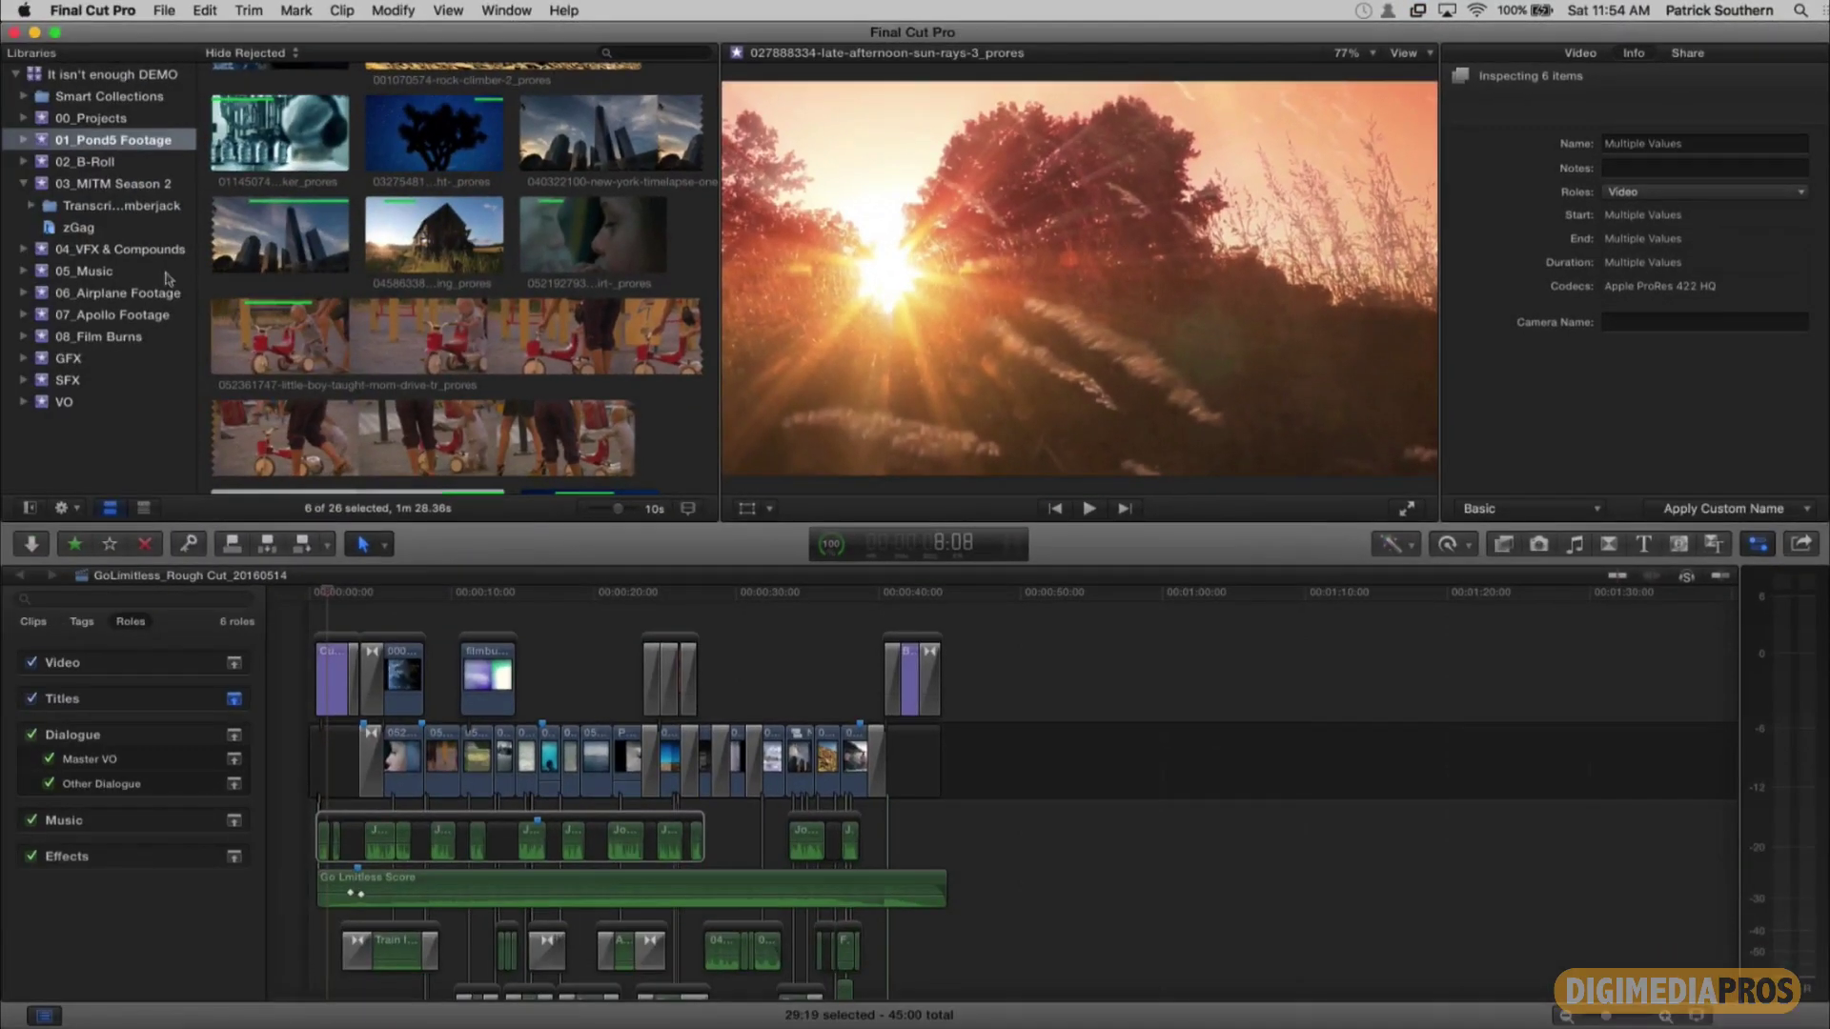
Step: Open the VO event and select all nine voice-over clips, including Rough For Edit, to inspect their shared Dialogue role
click(64, 404)
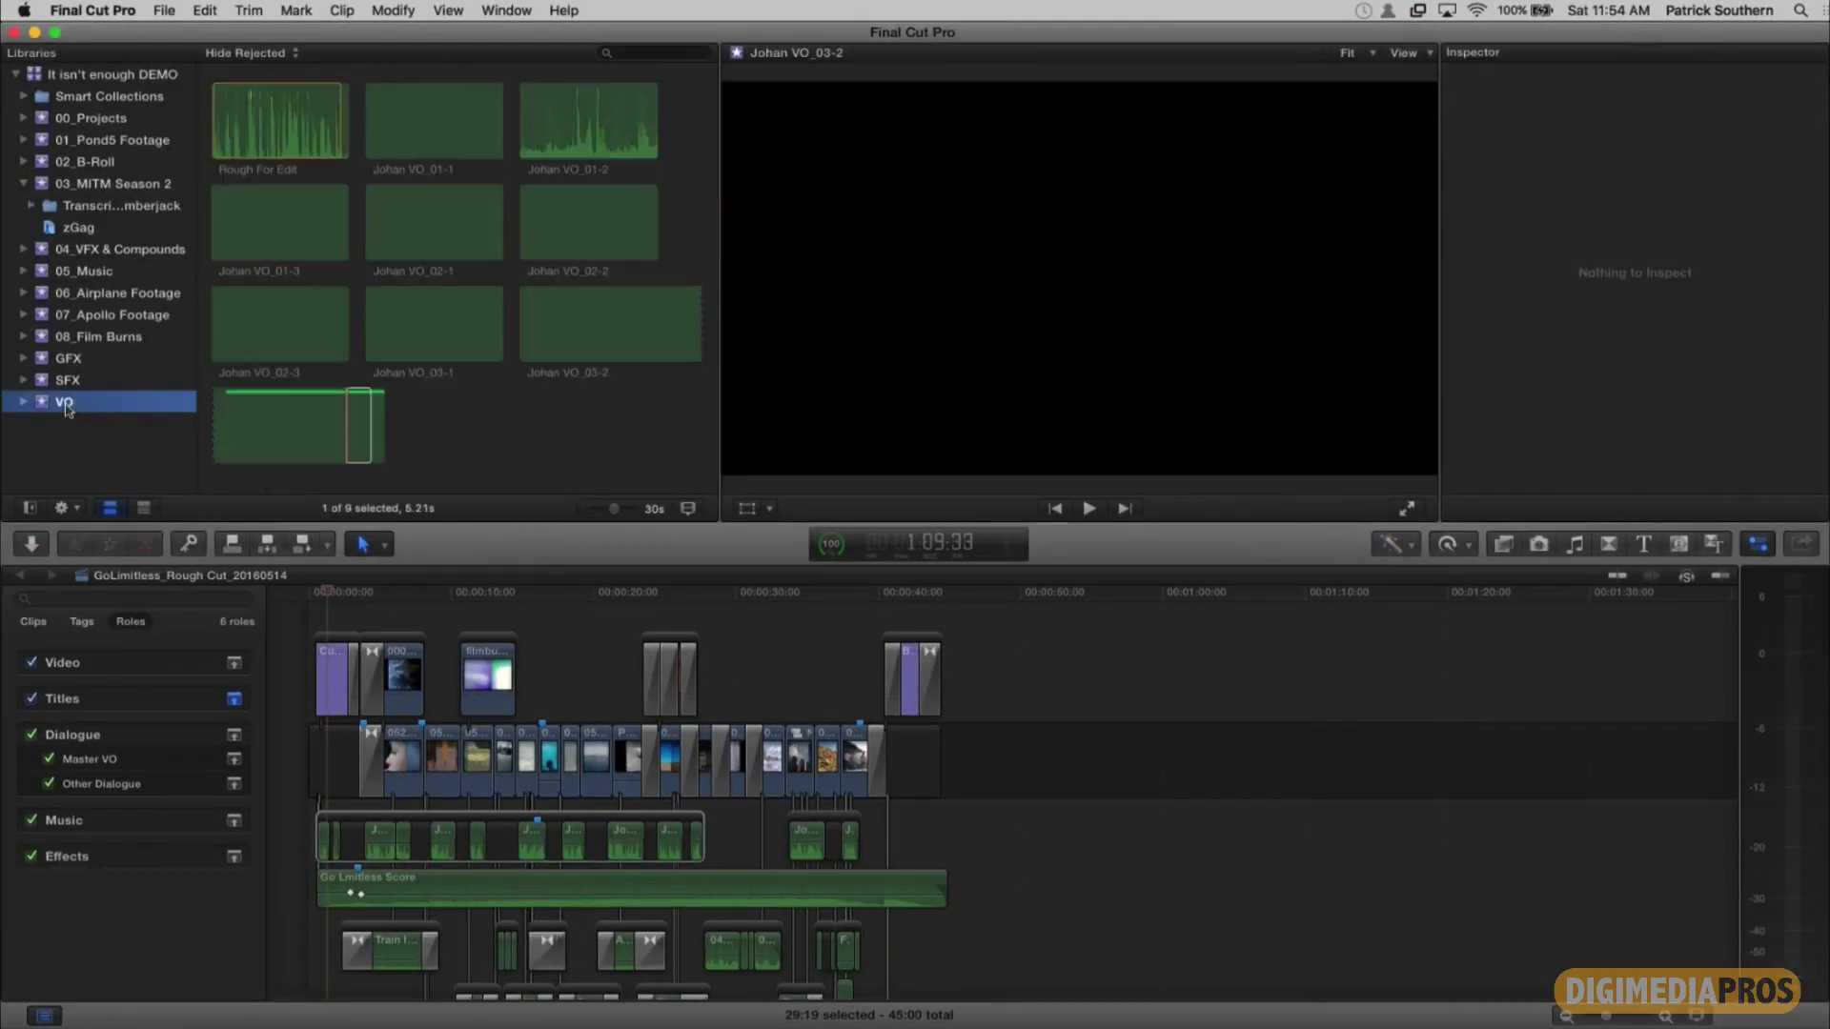
click(361, 444)
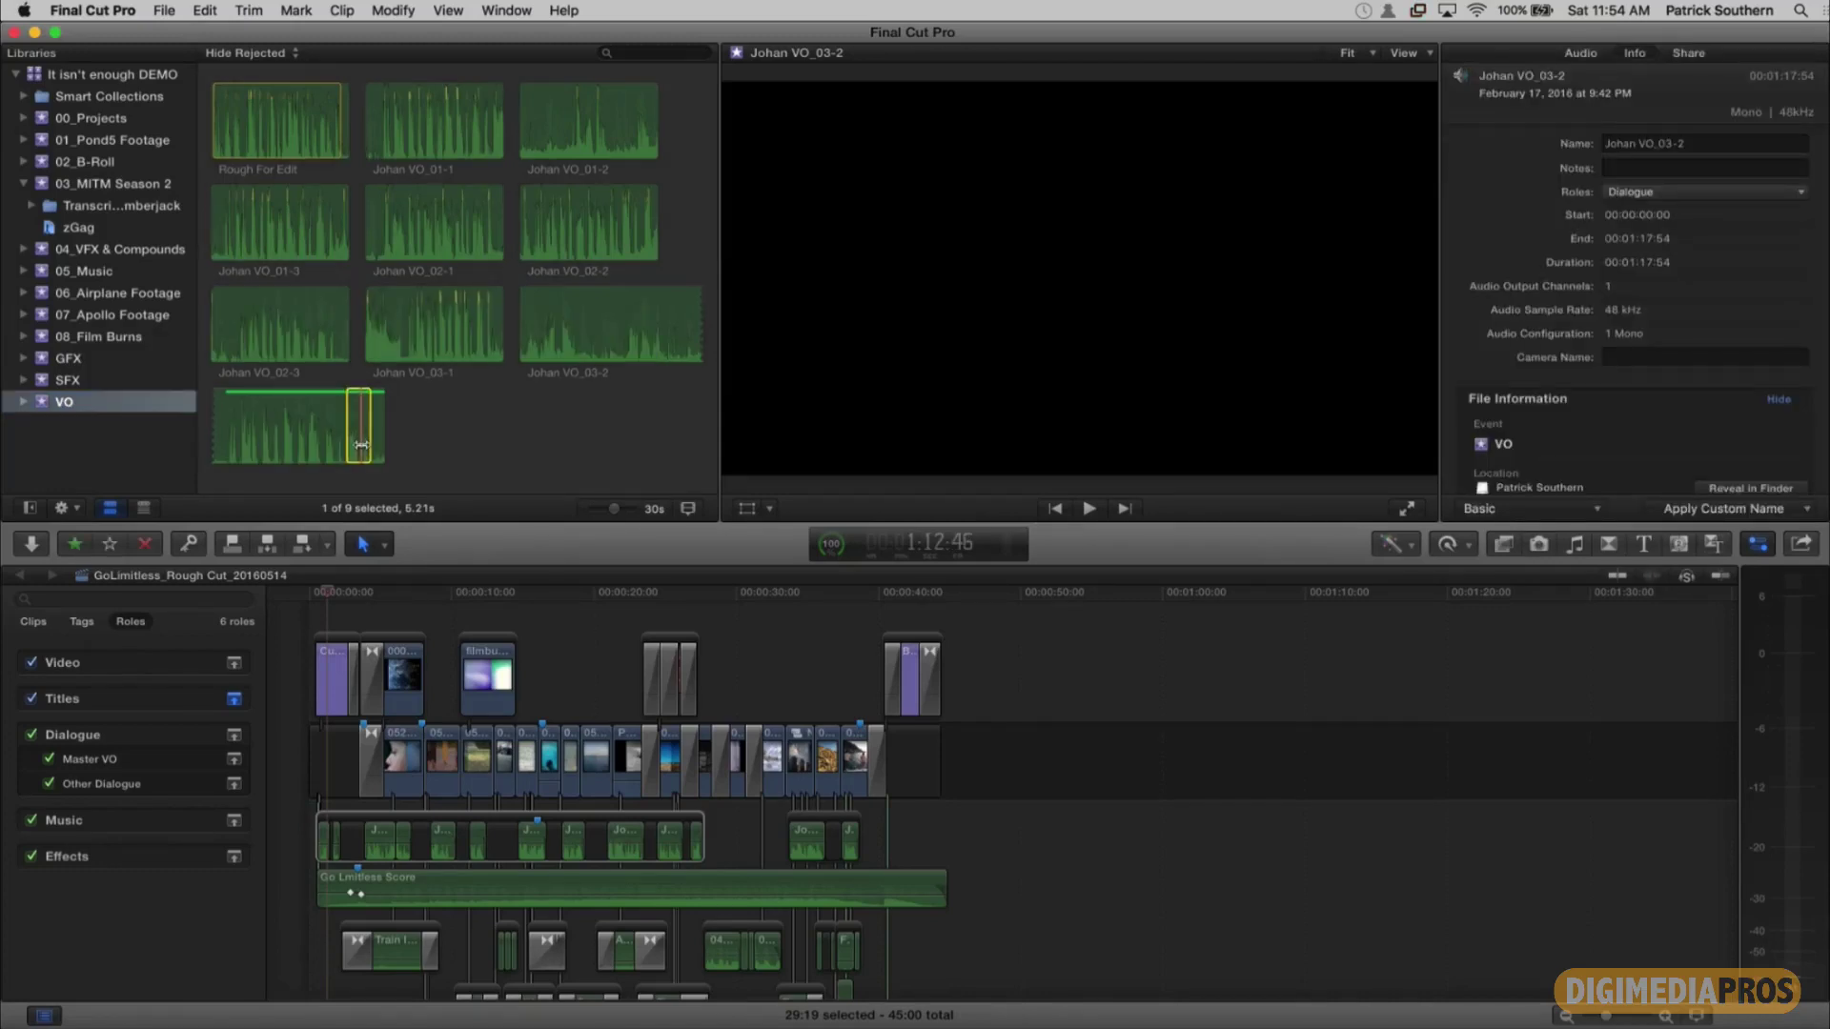
click(334, 431)
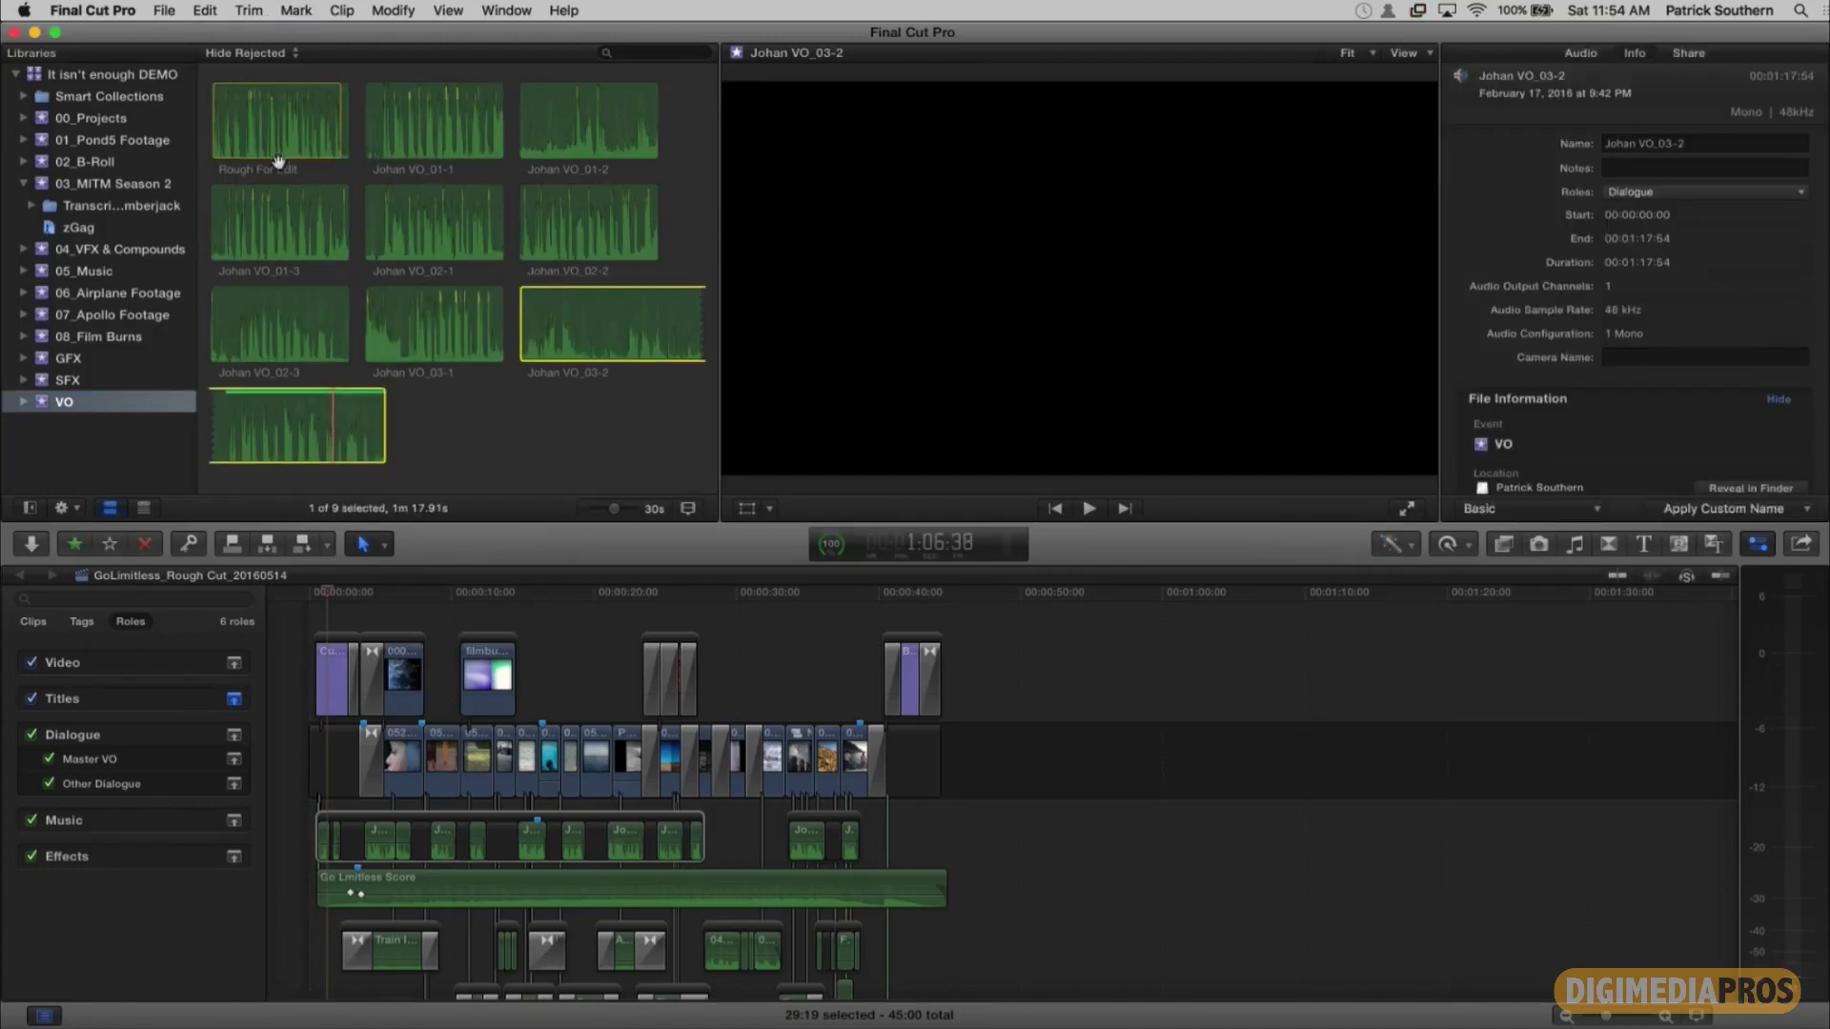
shift+click(289, 229)
shift+click(451, 130)
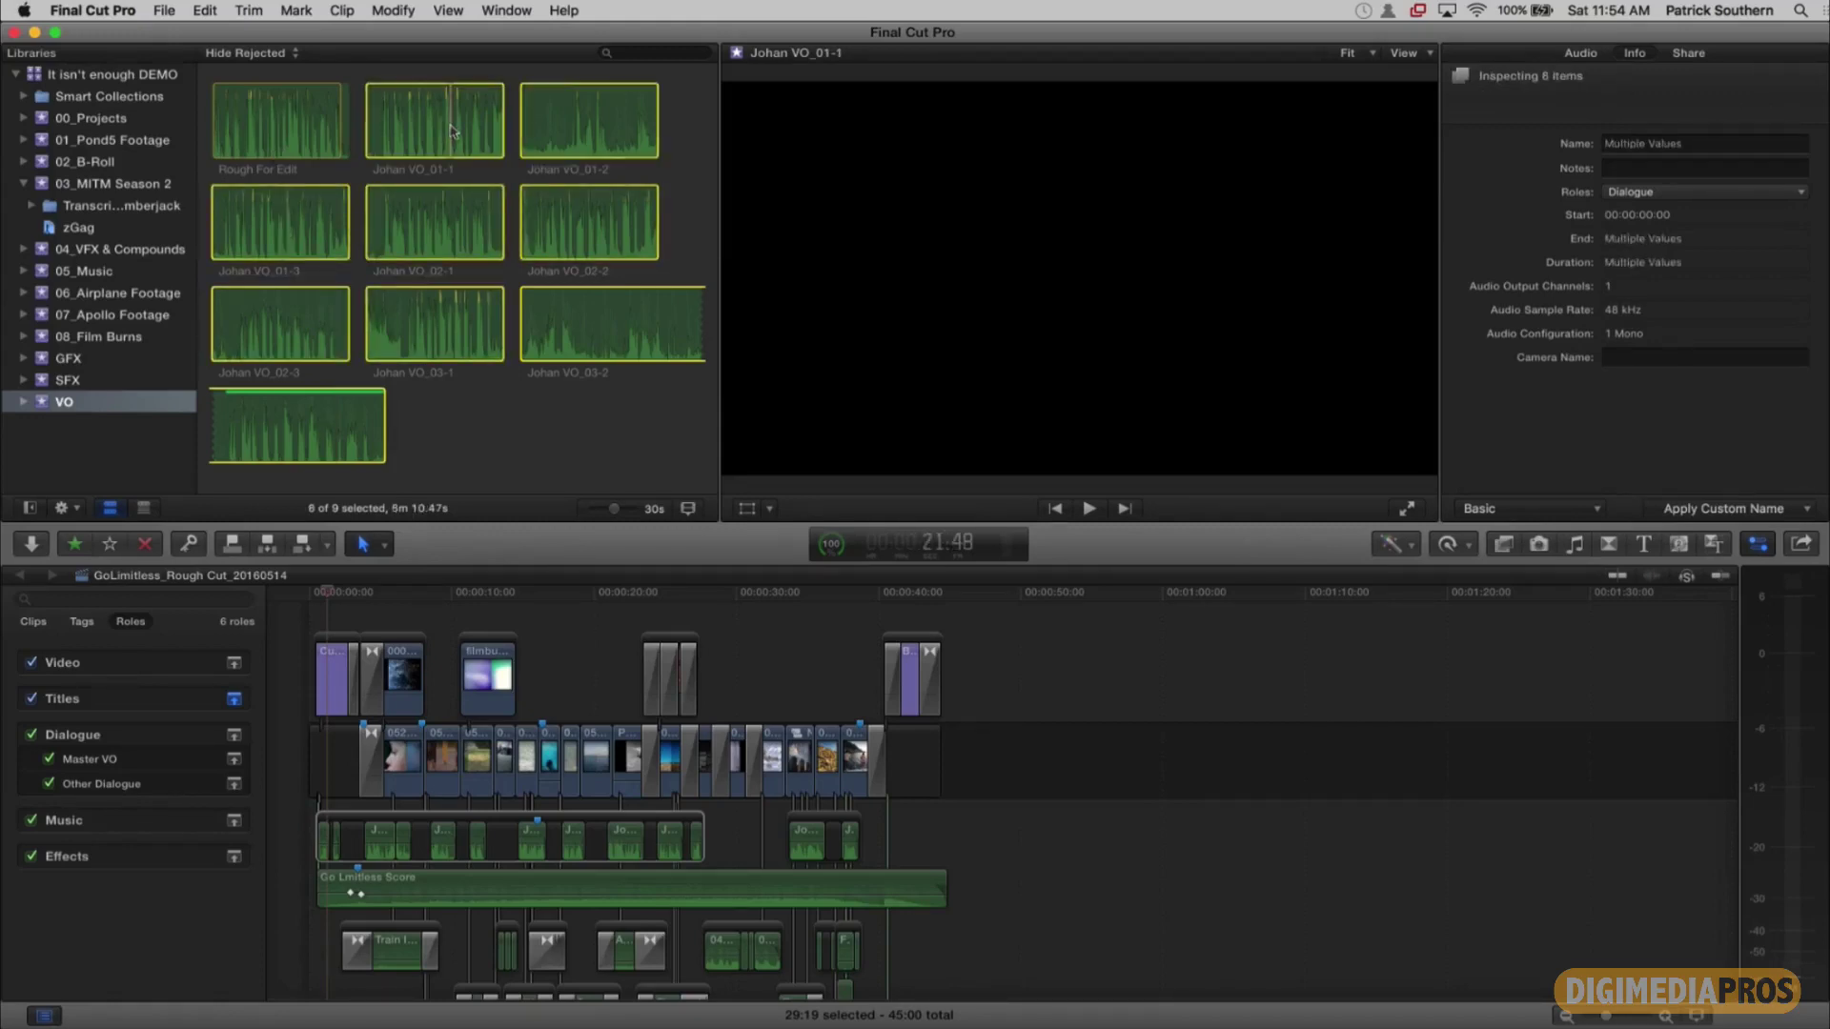
shift+click(314, 131)
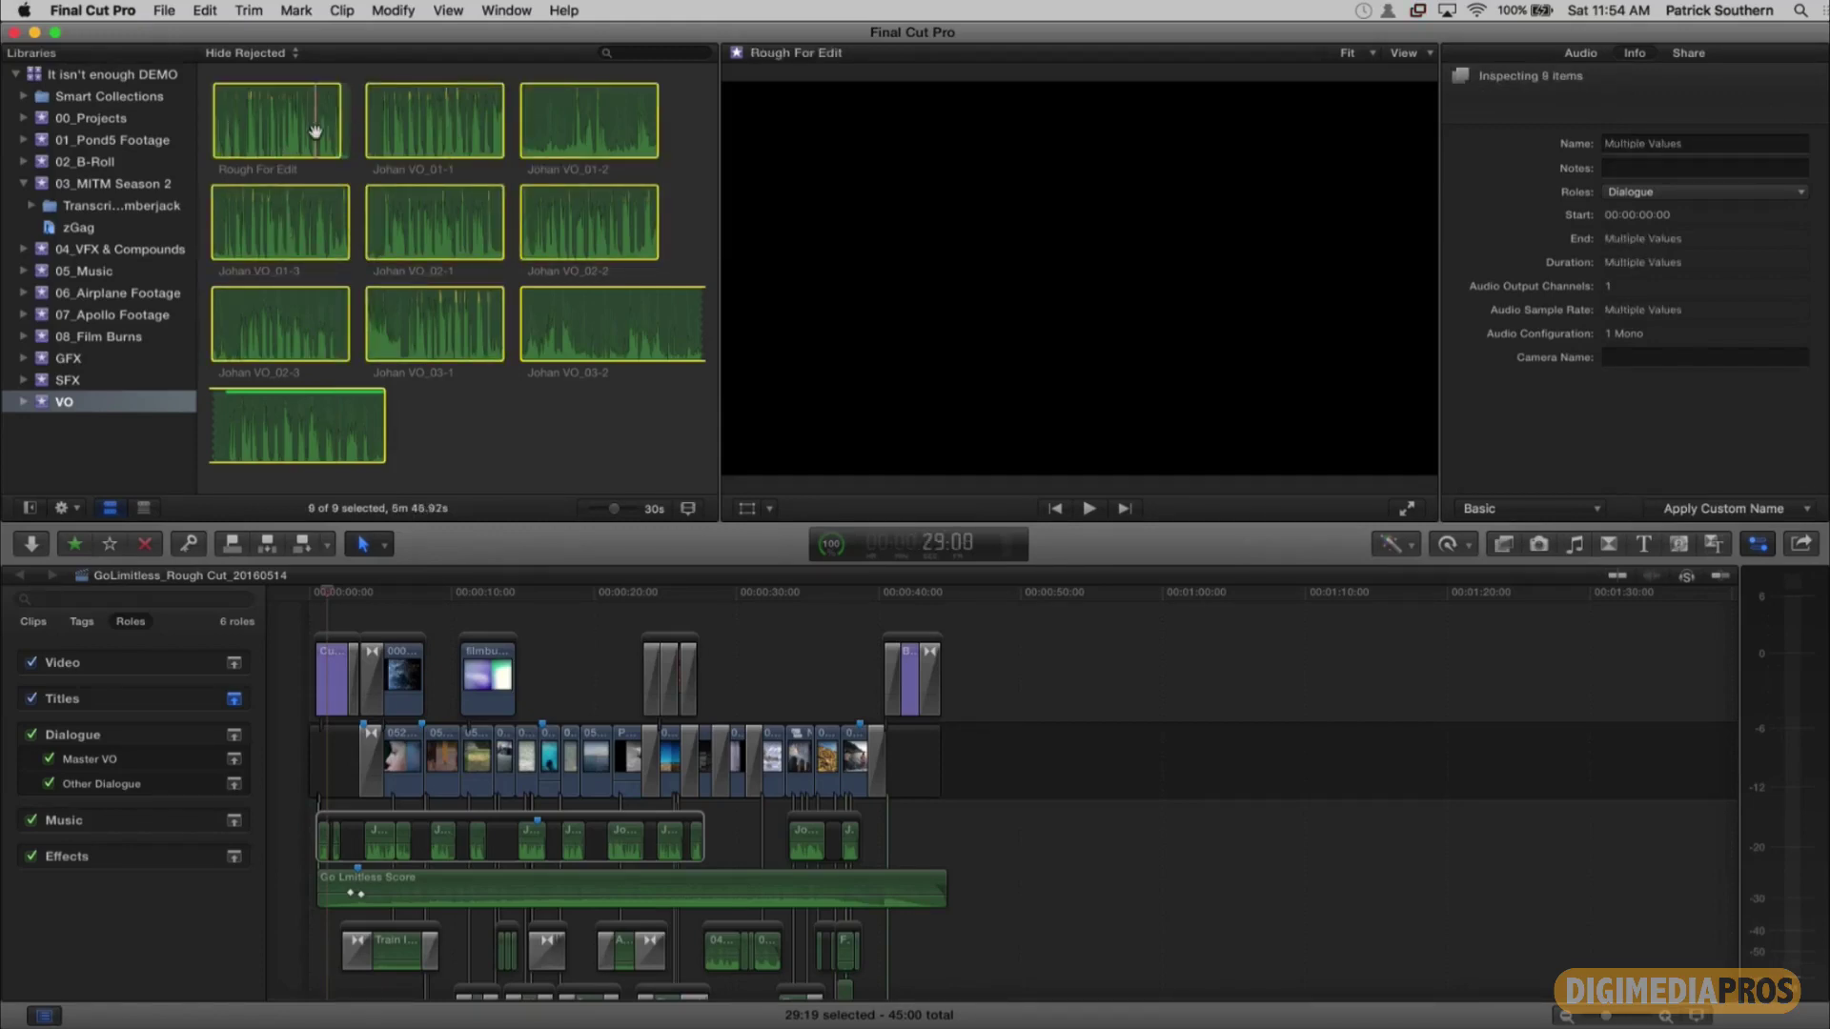
Step: Assign the Master VO subrole to the nine selected voice-over clips and highlight that subrole's clips in the timeline
click(1659, 195)
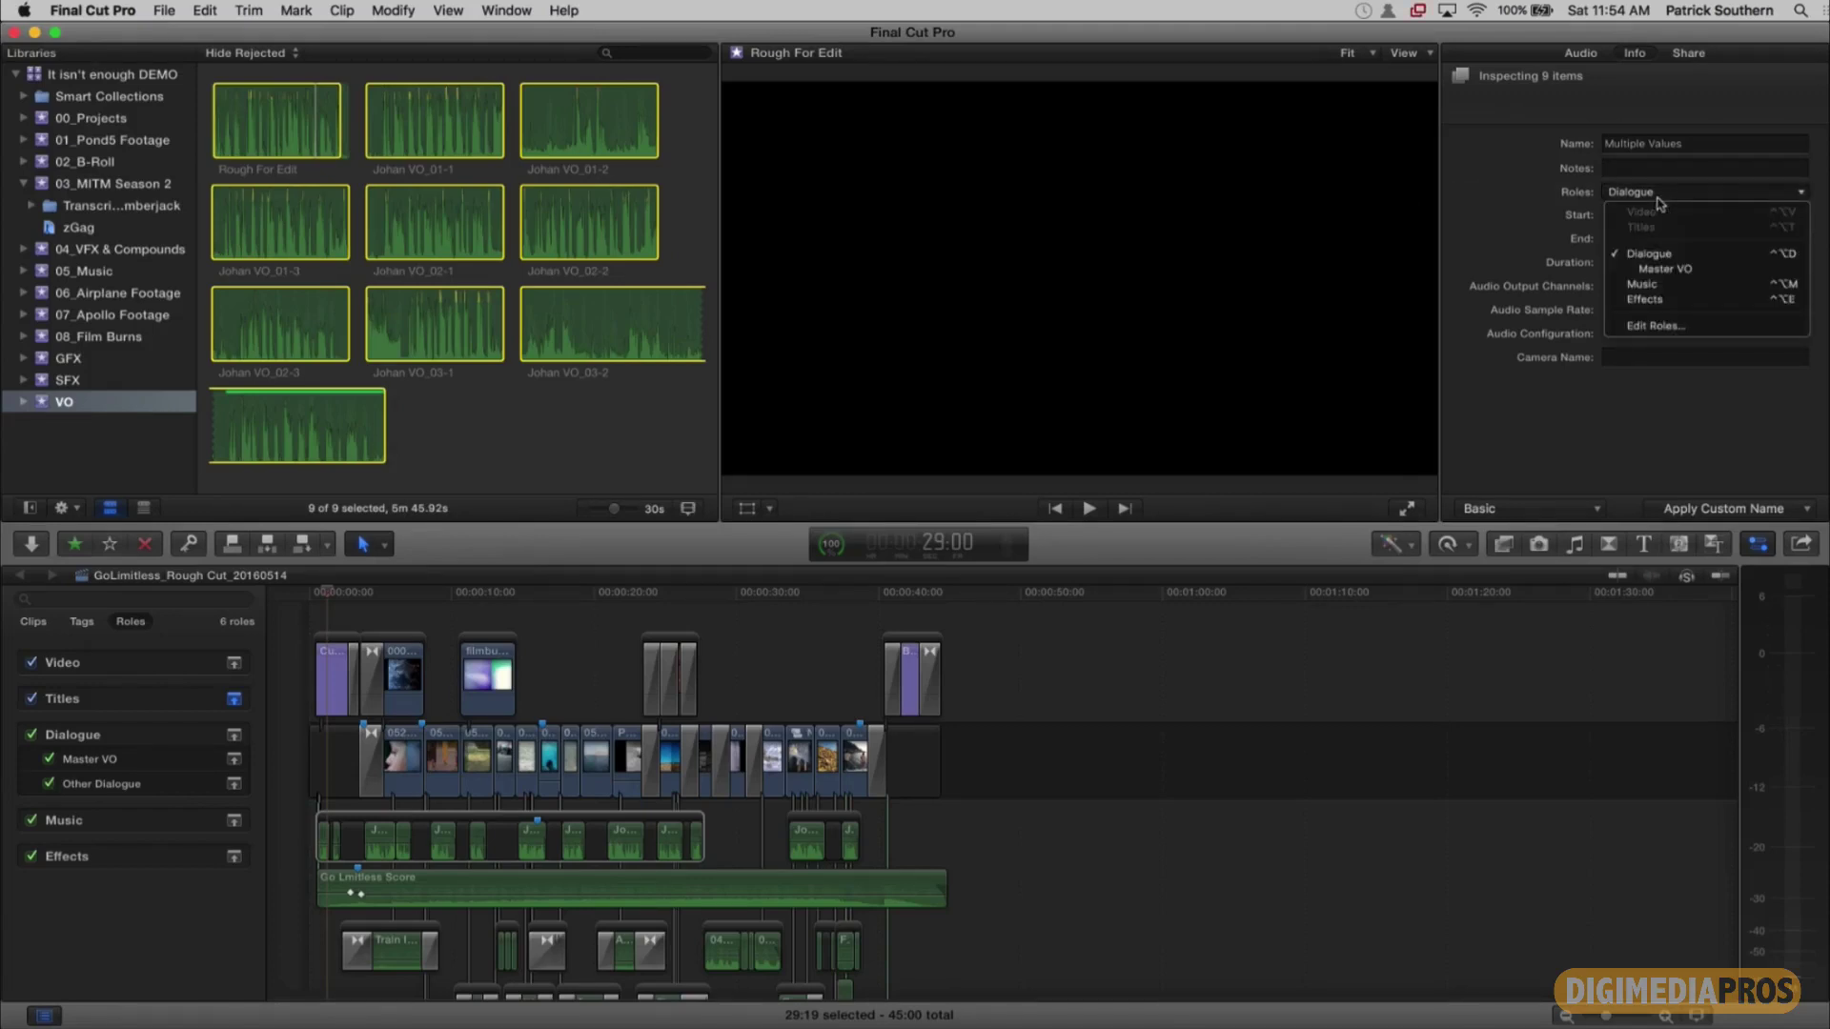
click(1684, 270)
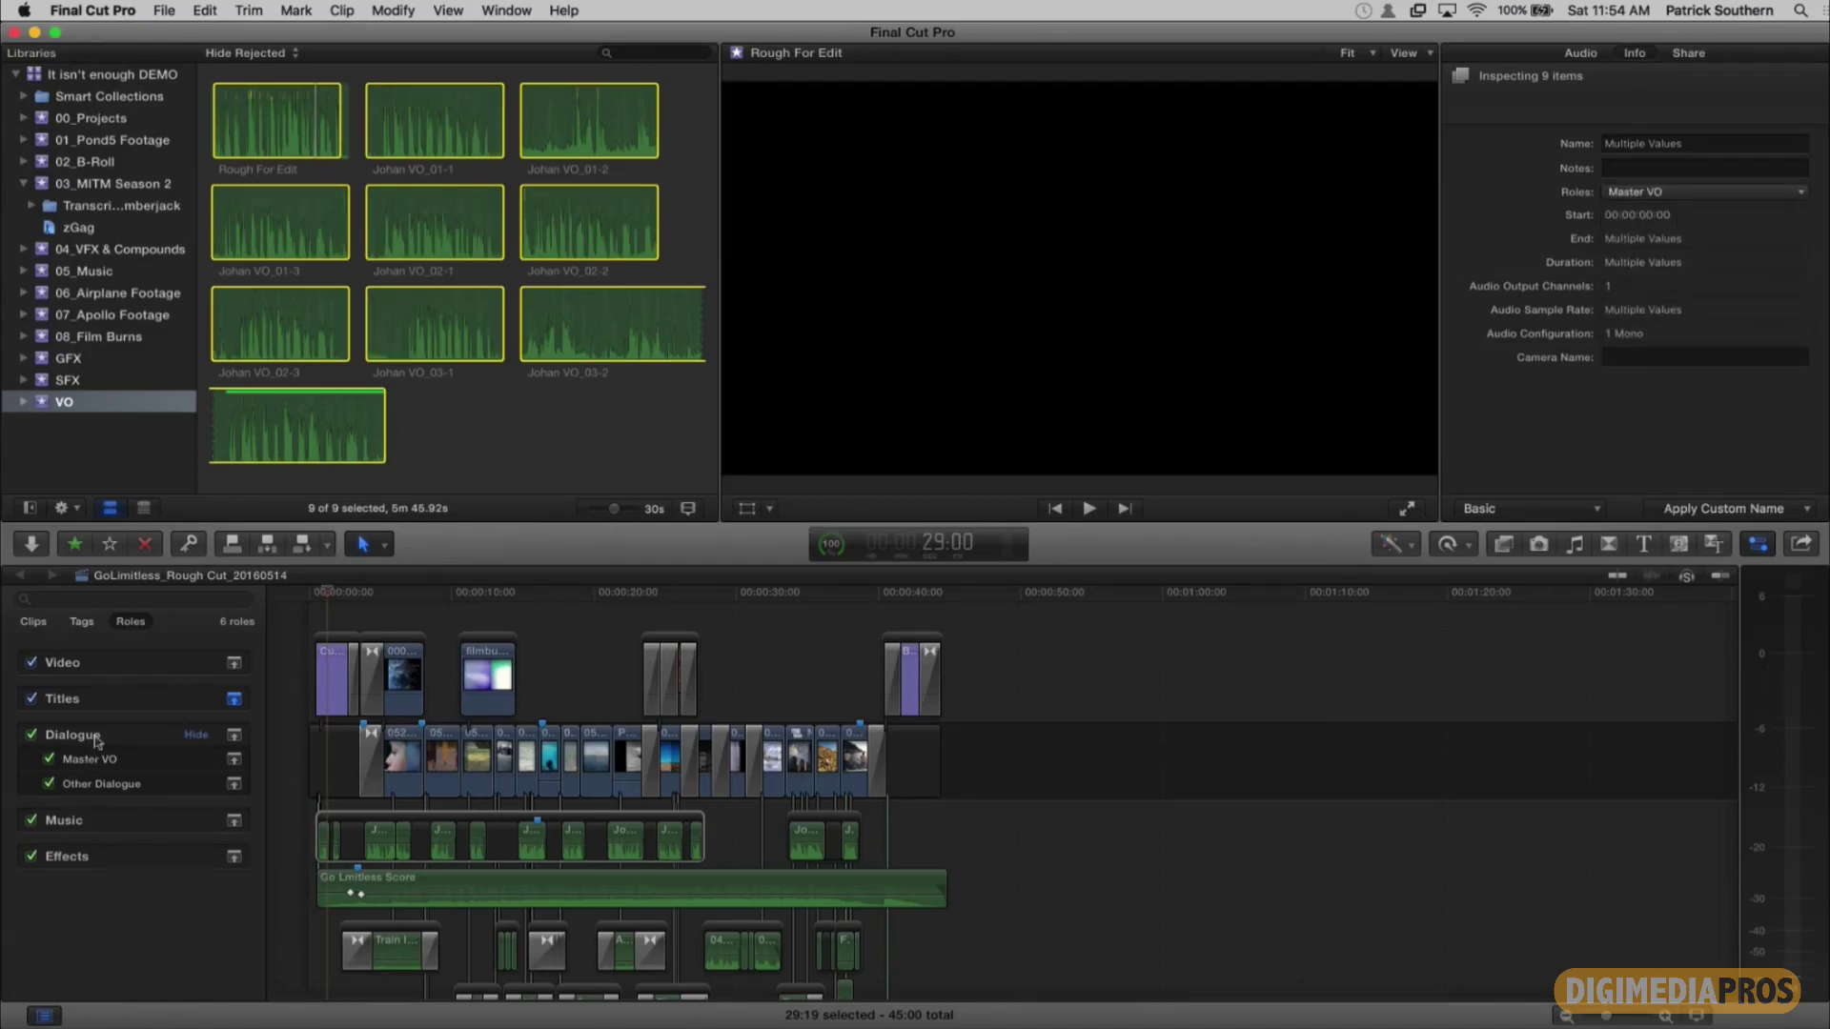
click(46, 1015)
click(45, 1016)
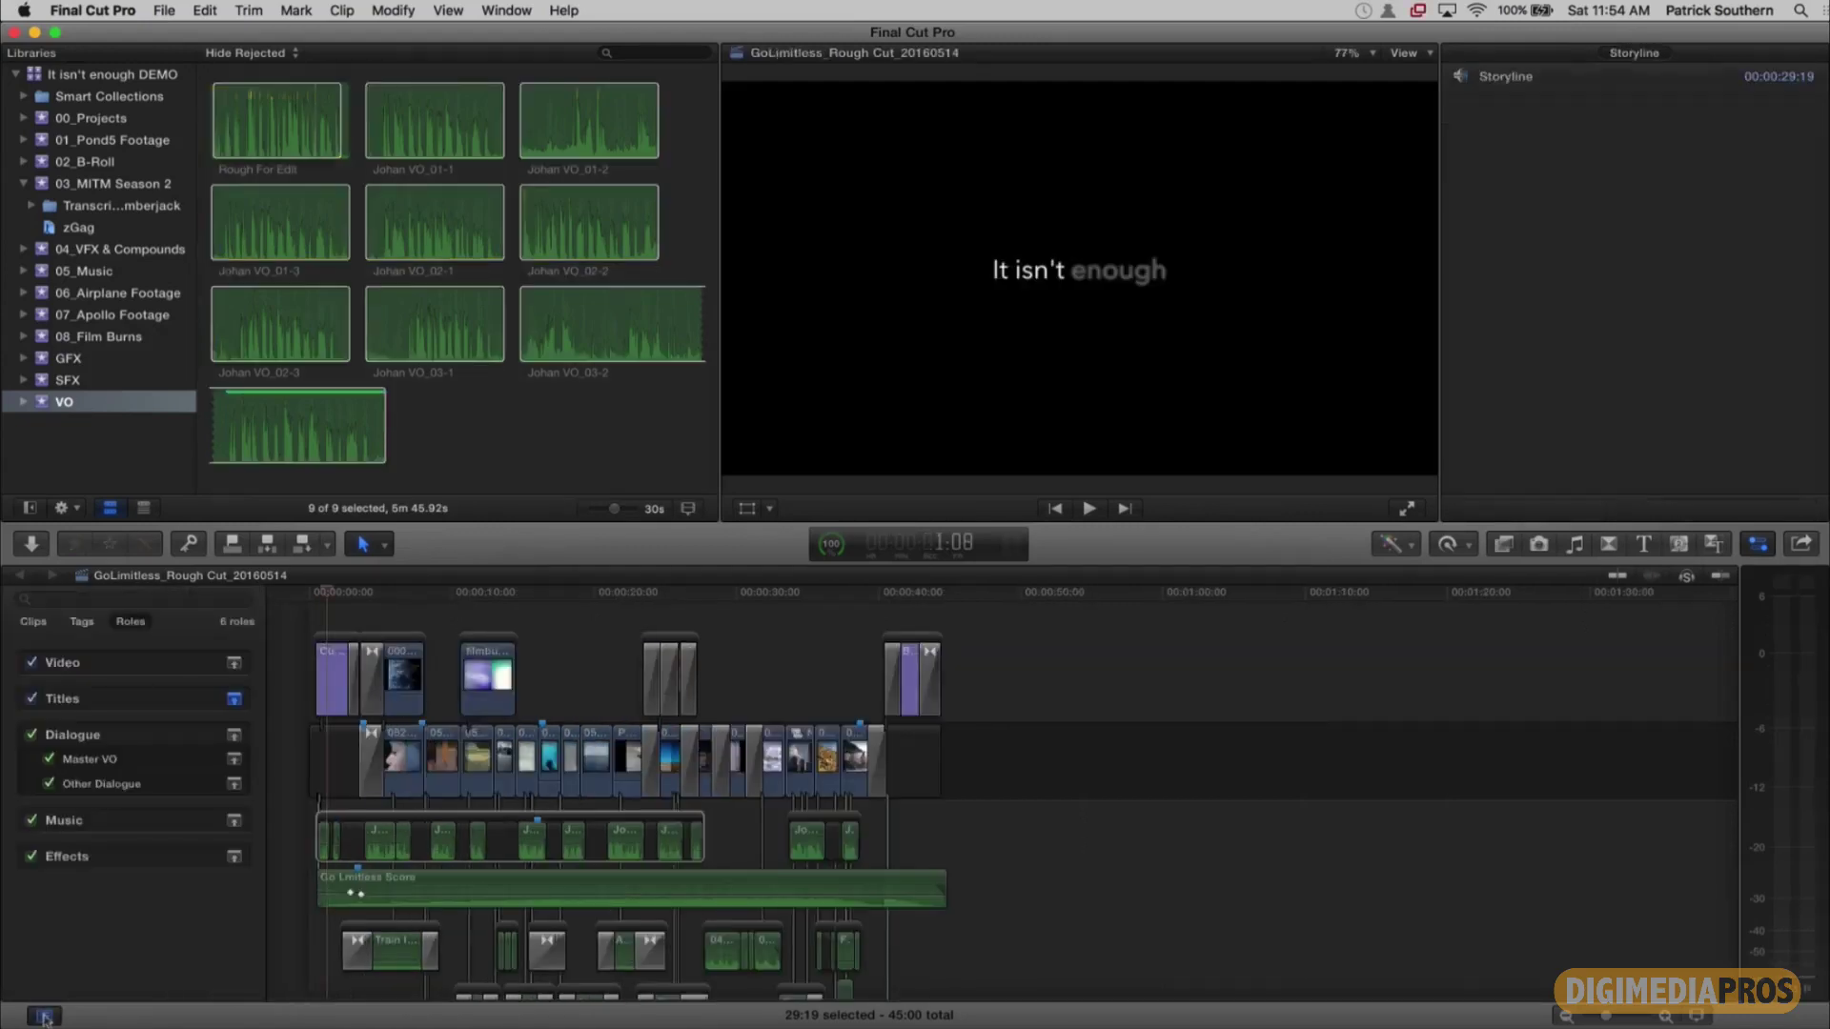
click(112, 763)
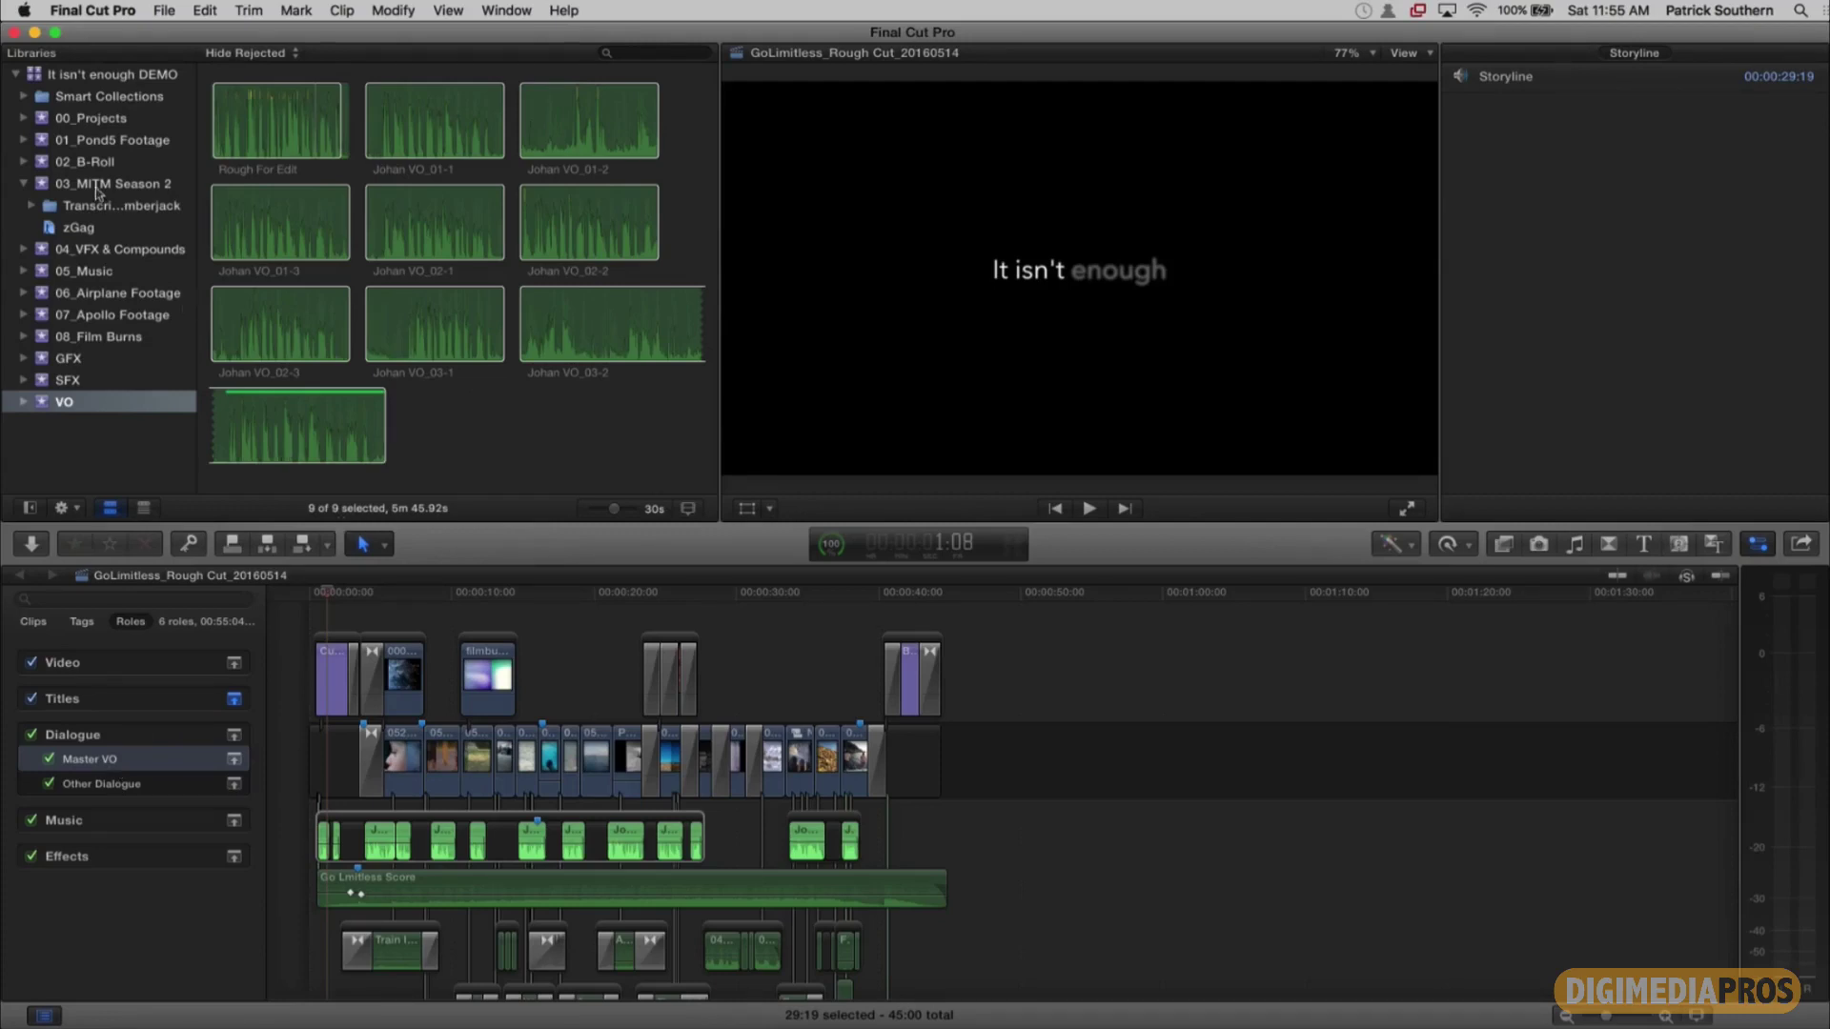
Step: Select four clips together in the 01_Pond5 Footage event, from the water factory worker clip through the barn sunlight clip
click(93, 163)
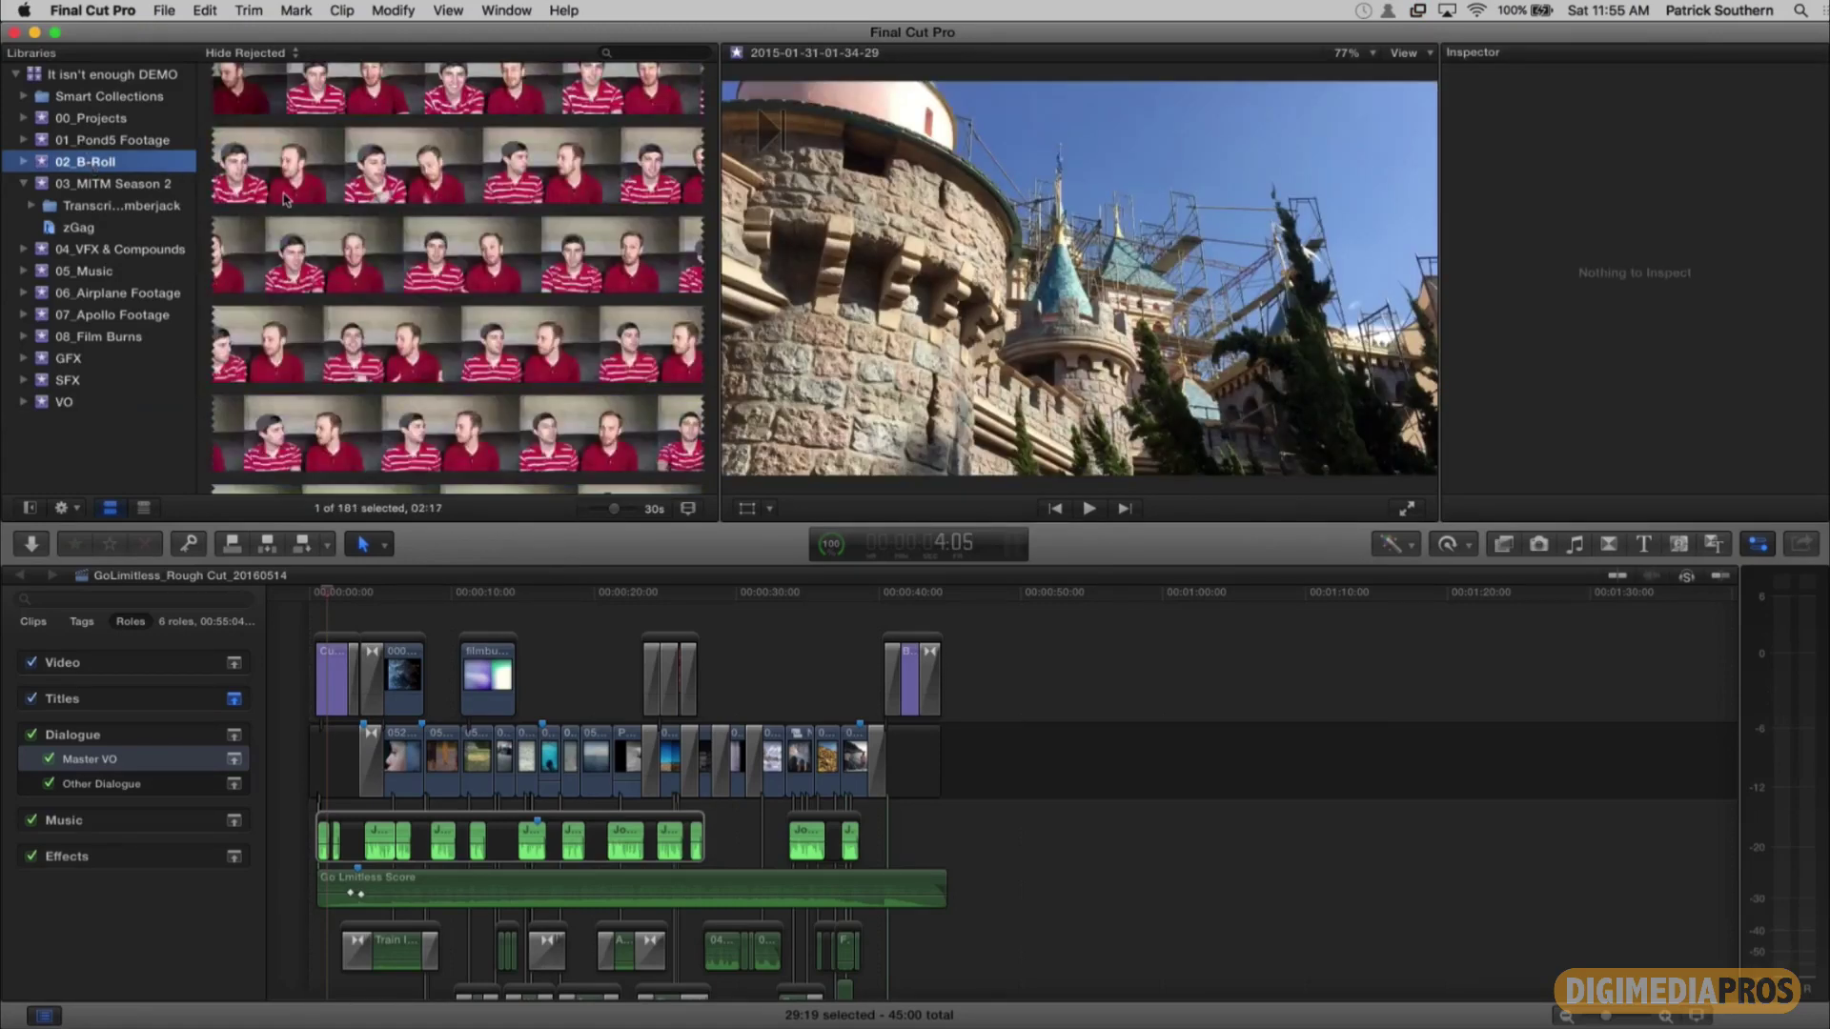
click(103, 143)
click(292, 155)
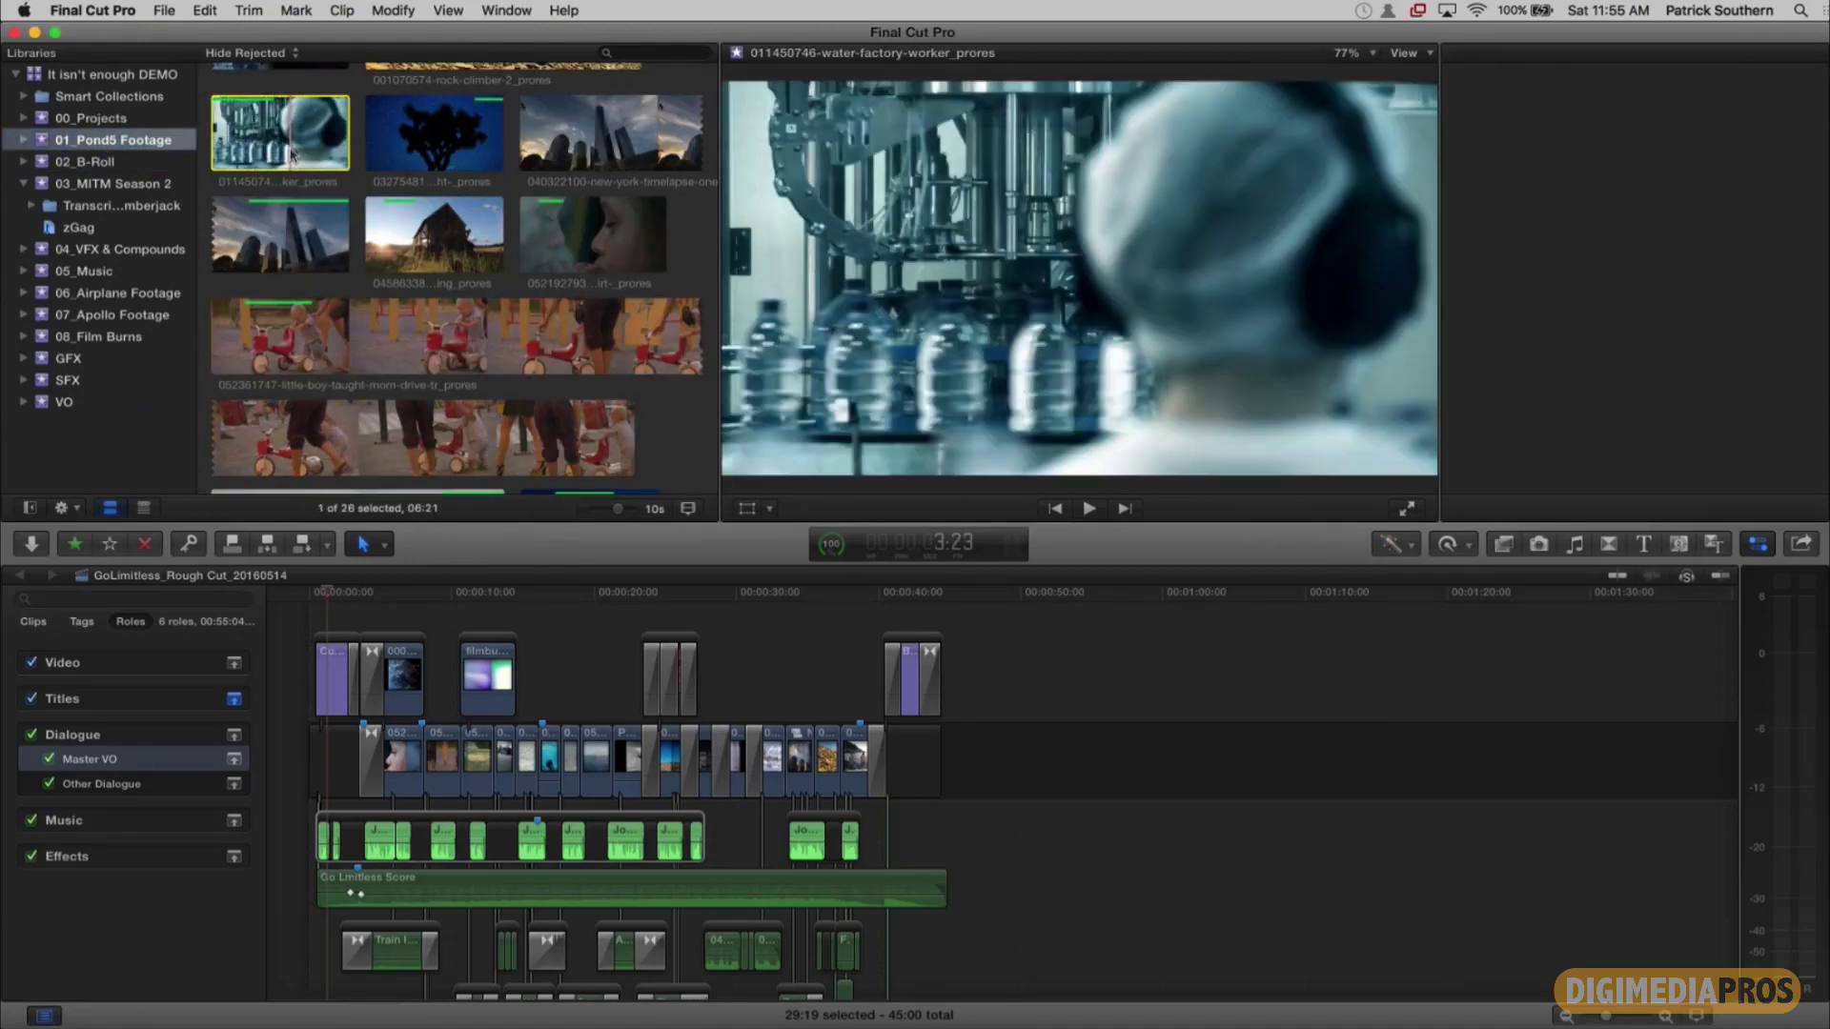
key(shift+Right)
key(shift+Right)
key(shift+Right)
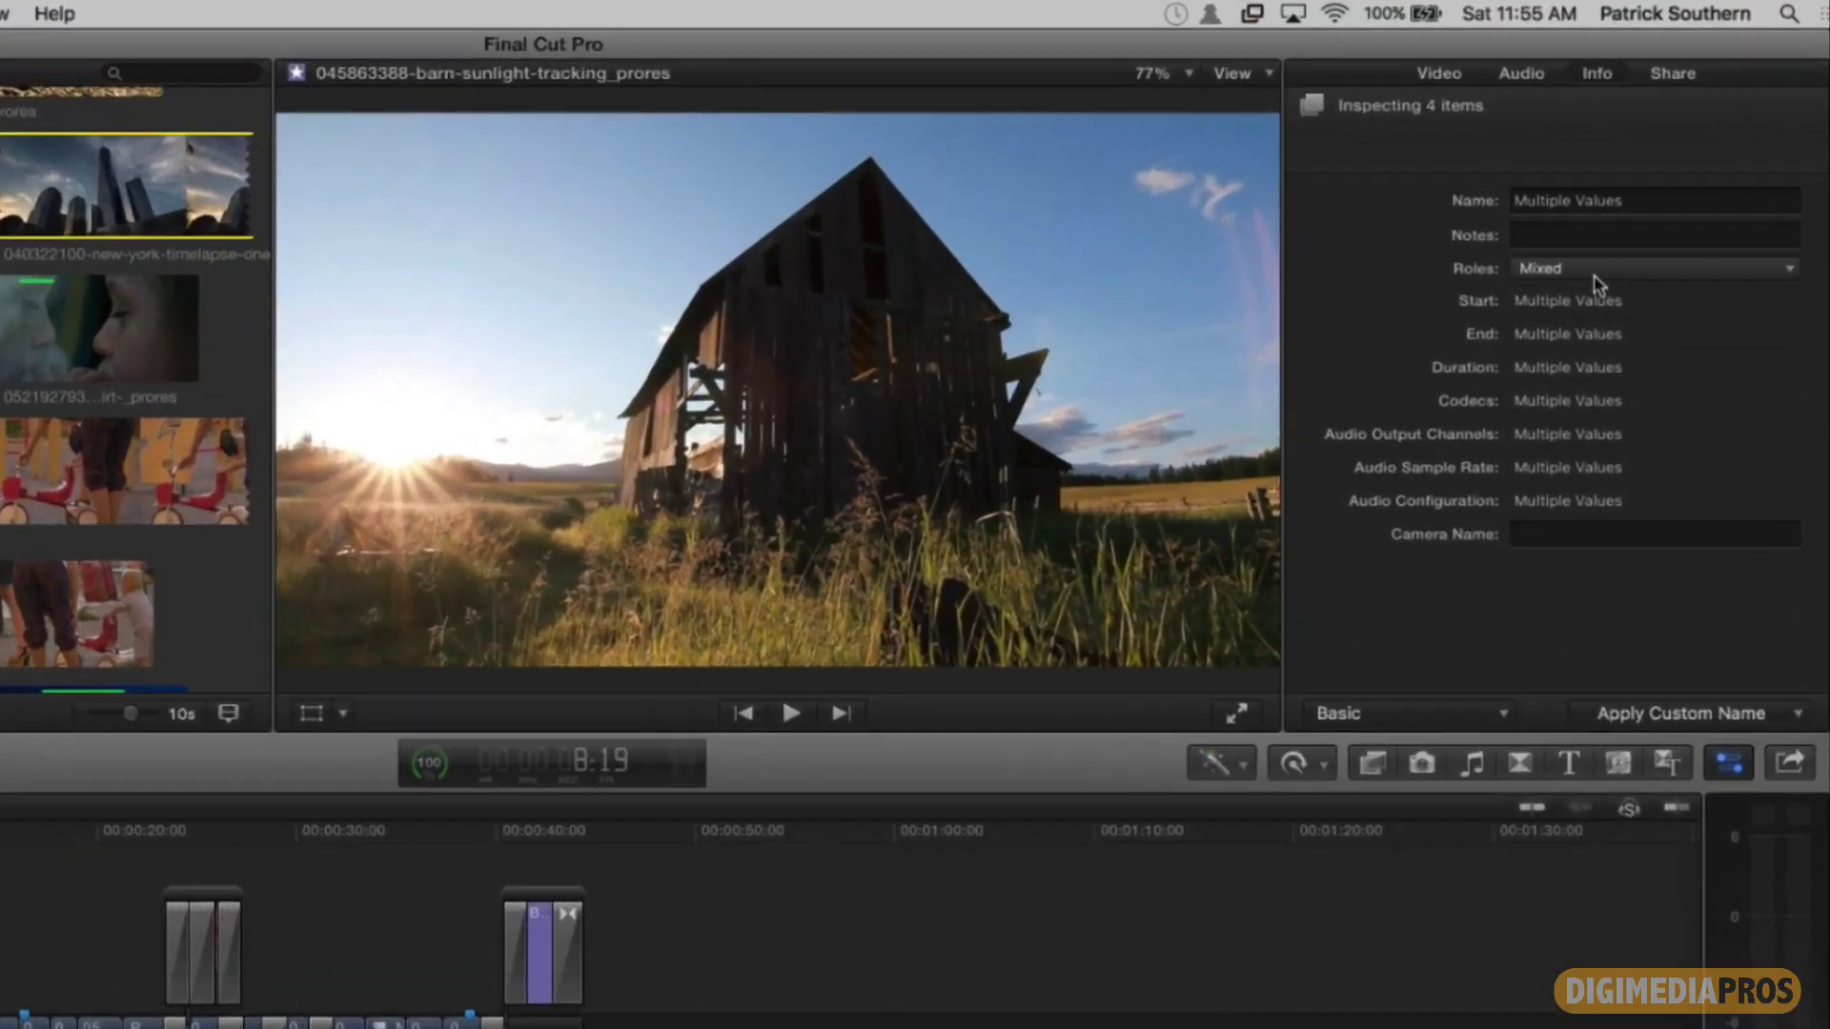
Step: Open the Role Editor and review the subroles of the Video, Titles, Dialogue, Music and Effects roles
click(1598, 283)
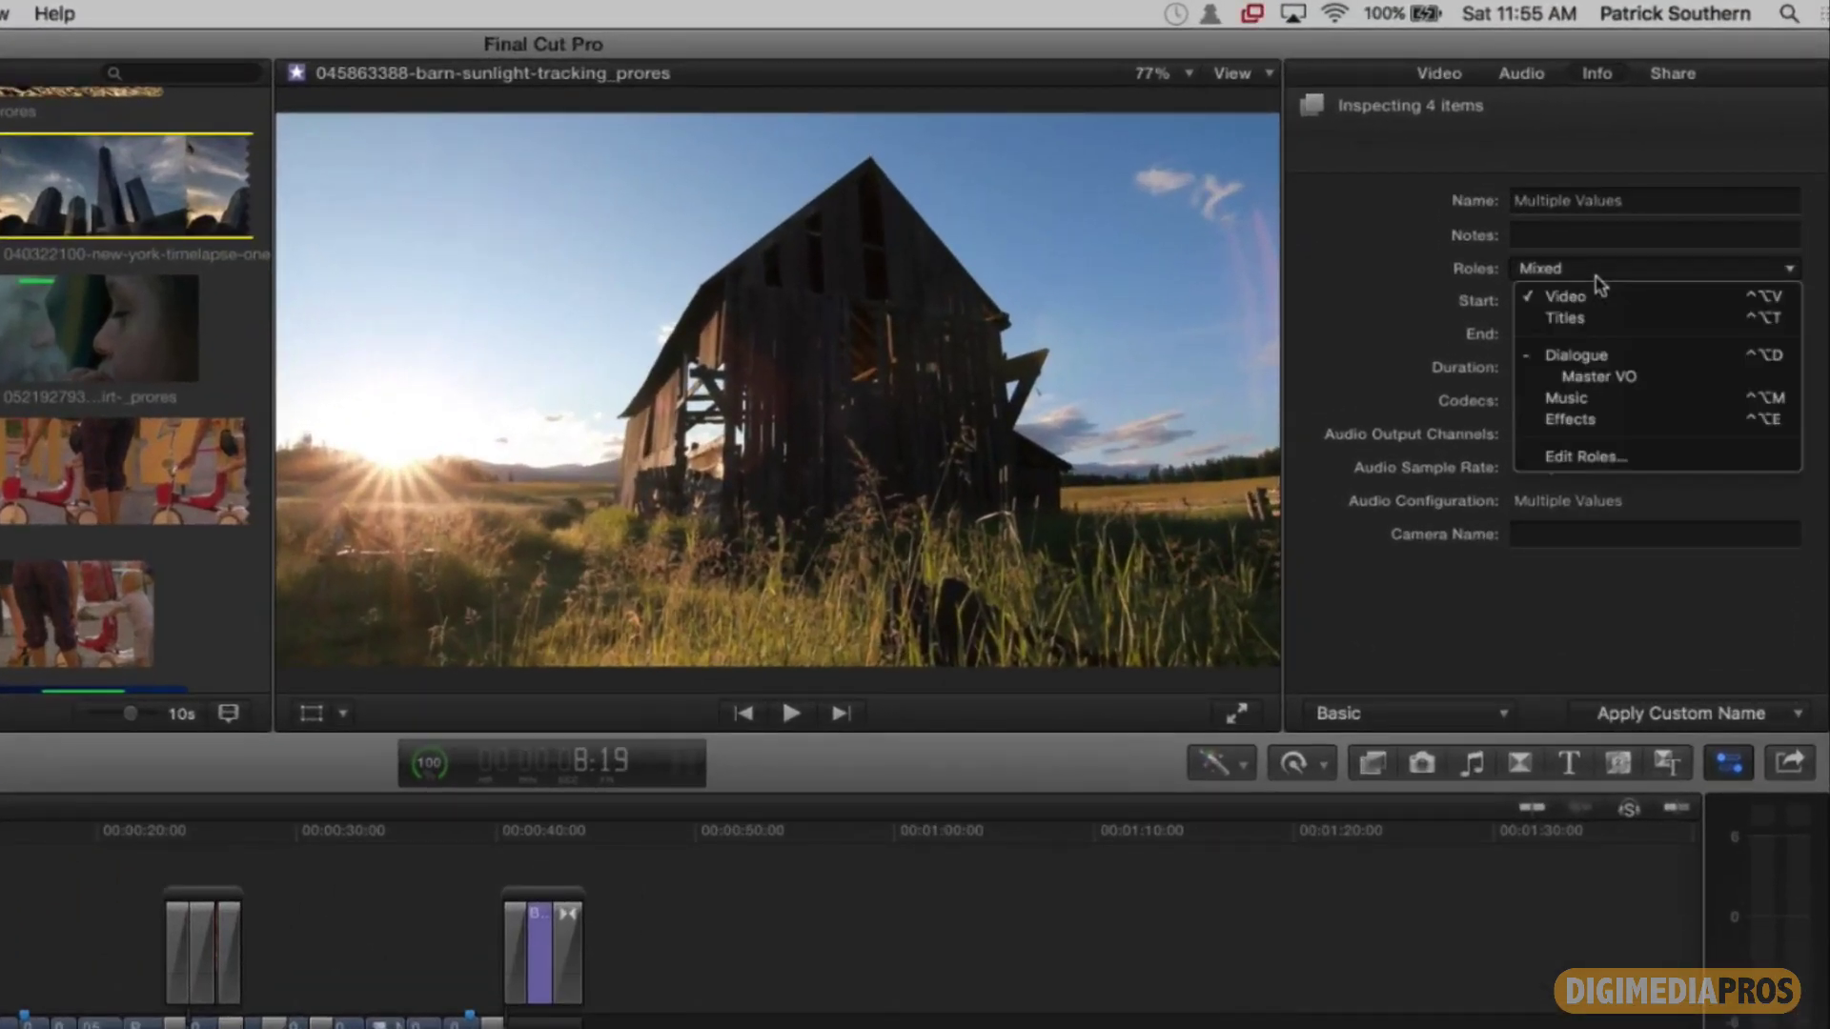
click(1600, 458)
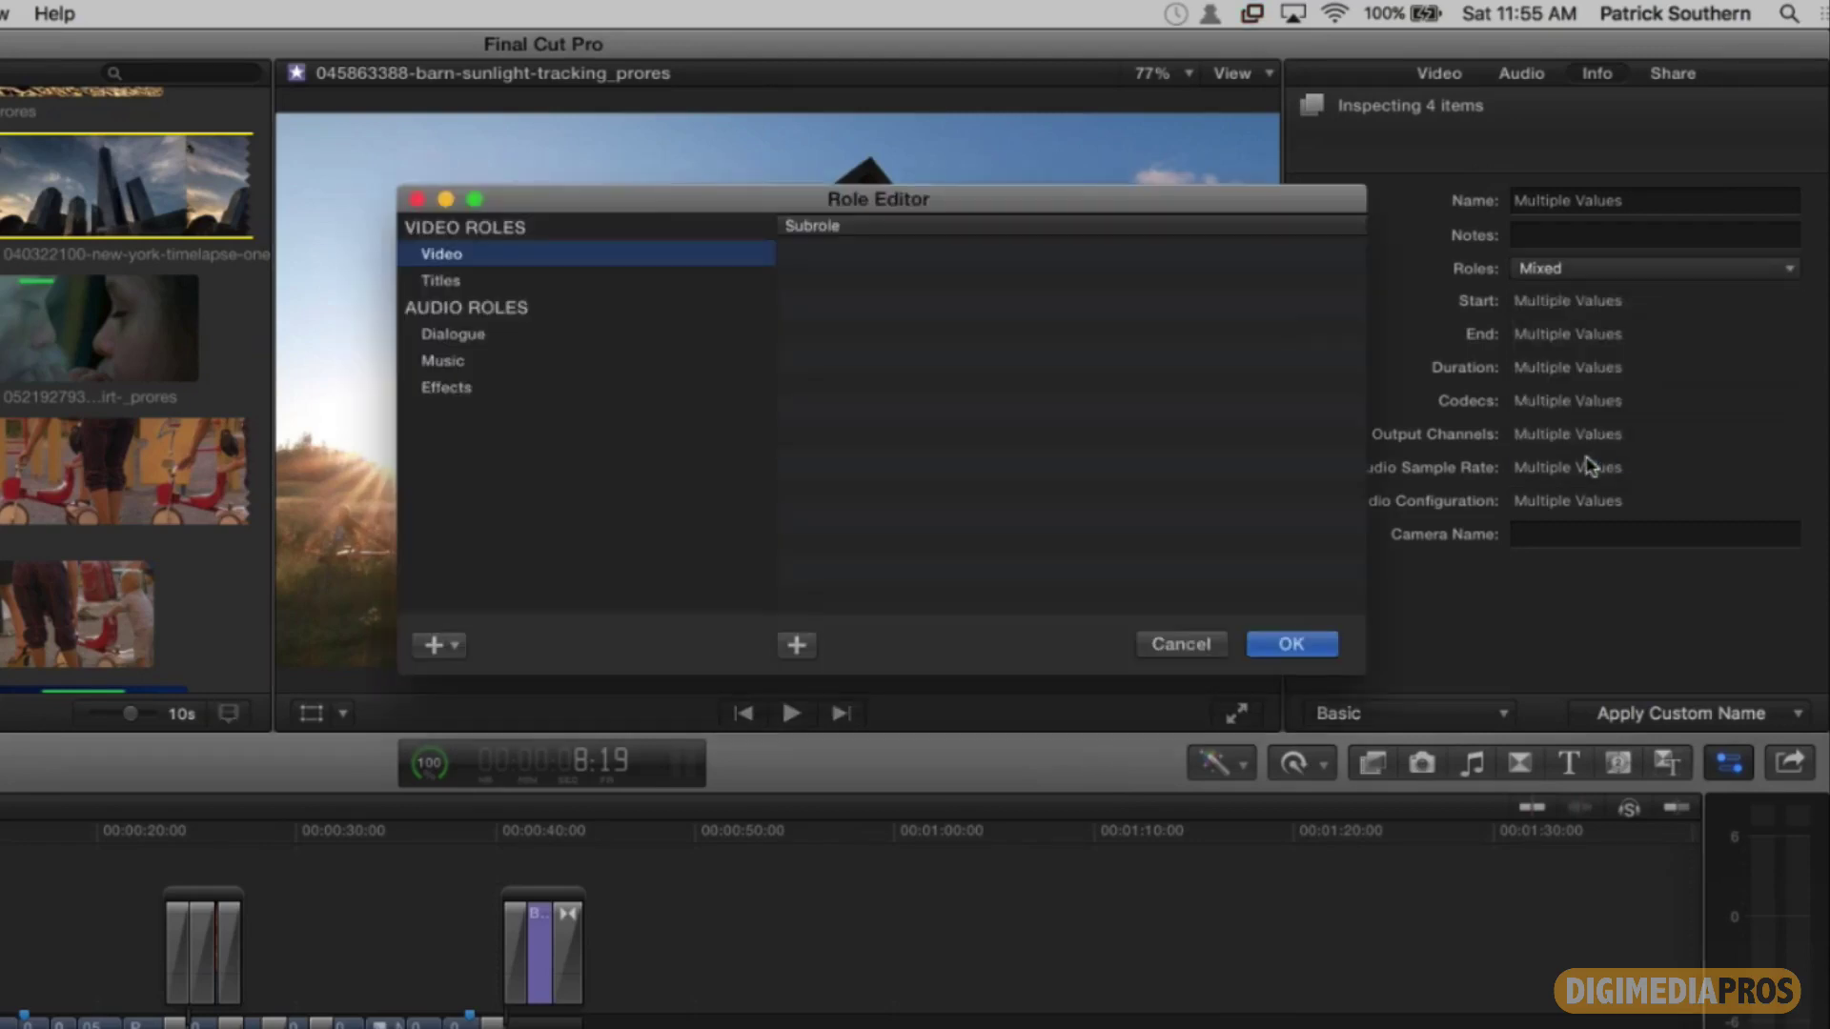
click(511, 282)
click(484, 257)
click(458, 339)
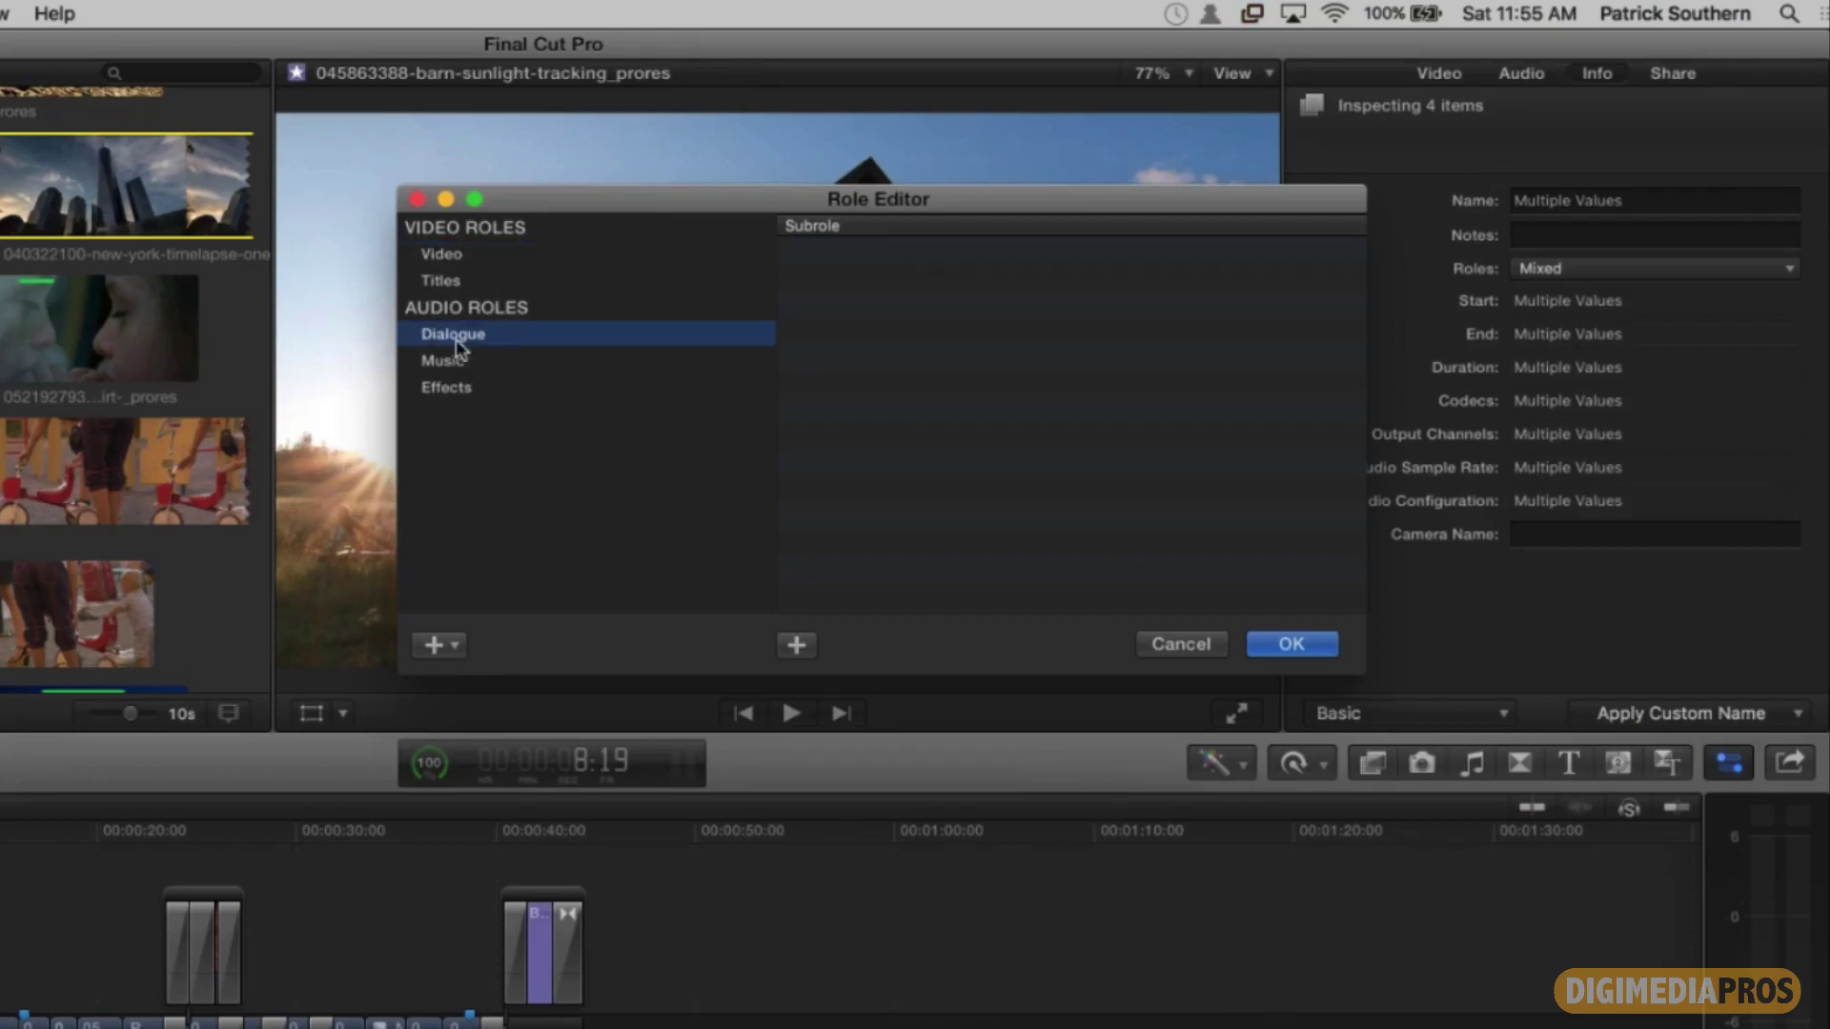
click(460, 366)
click(461, 391)
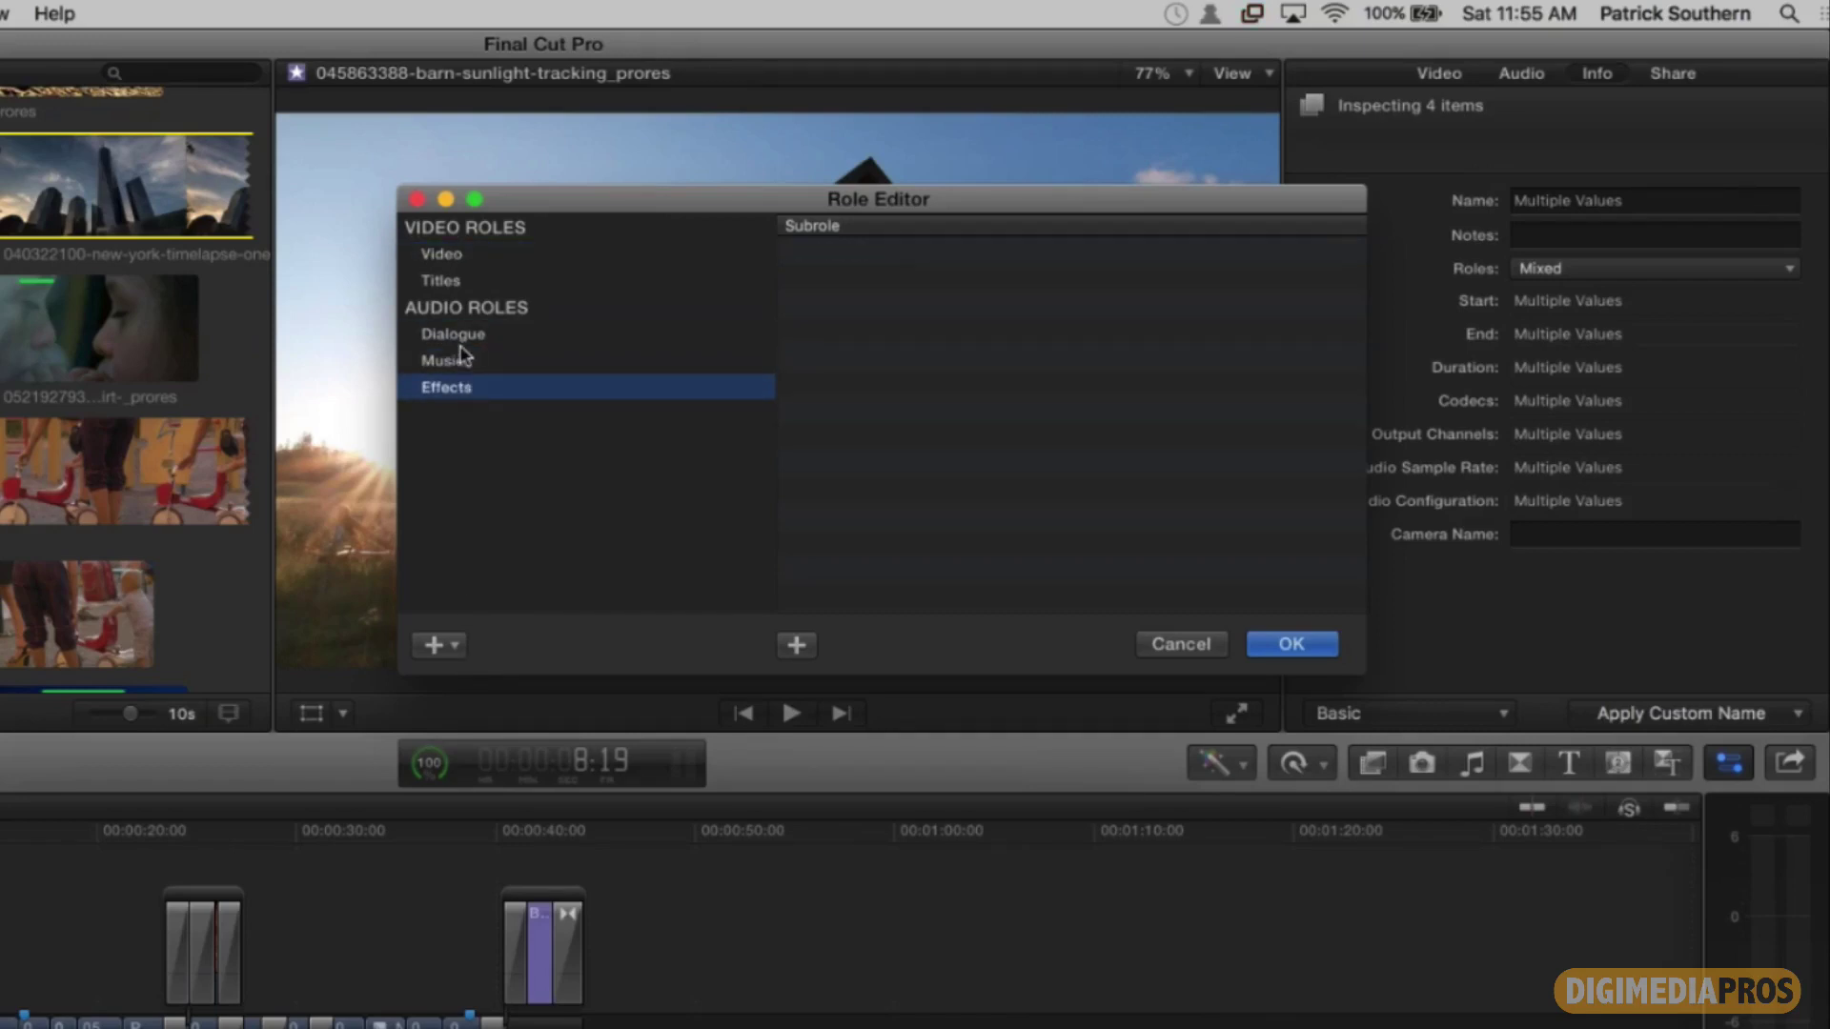
click(460, 350)
click(456, 336)
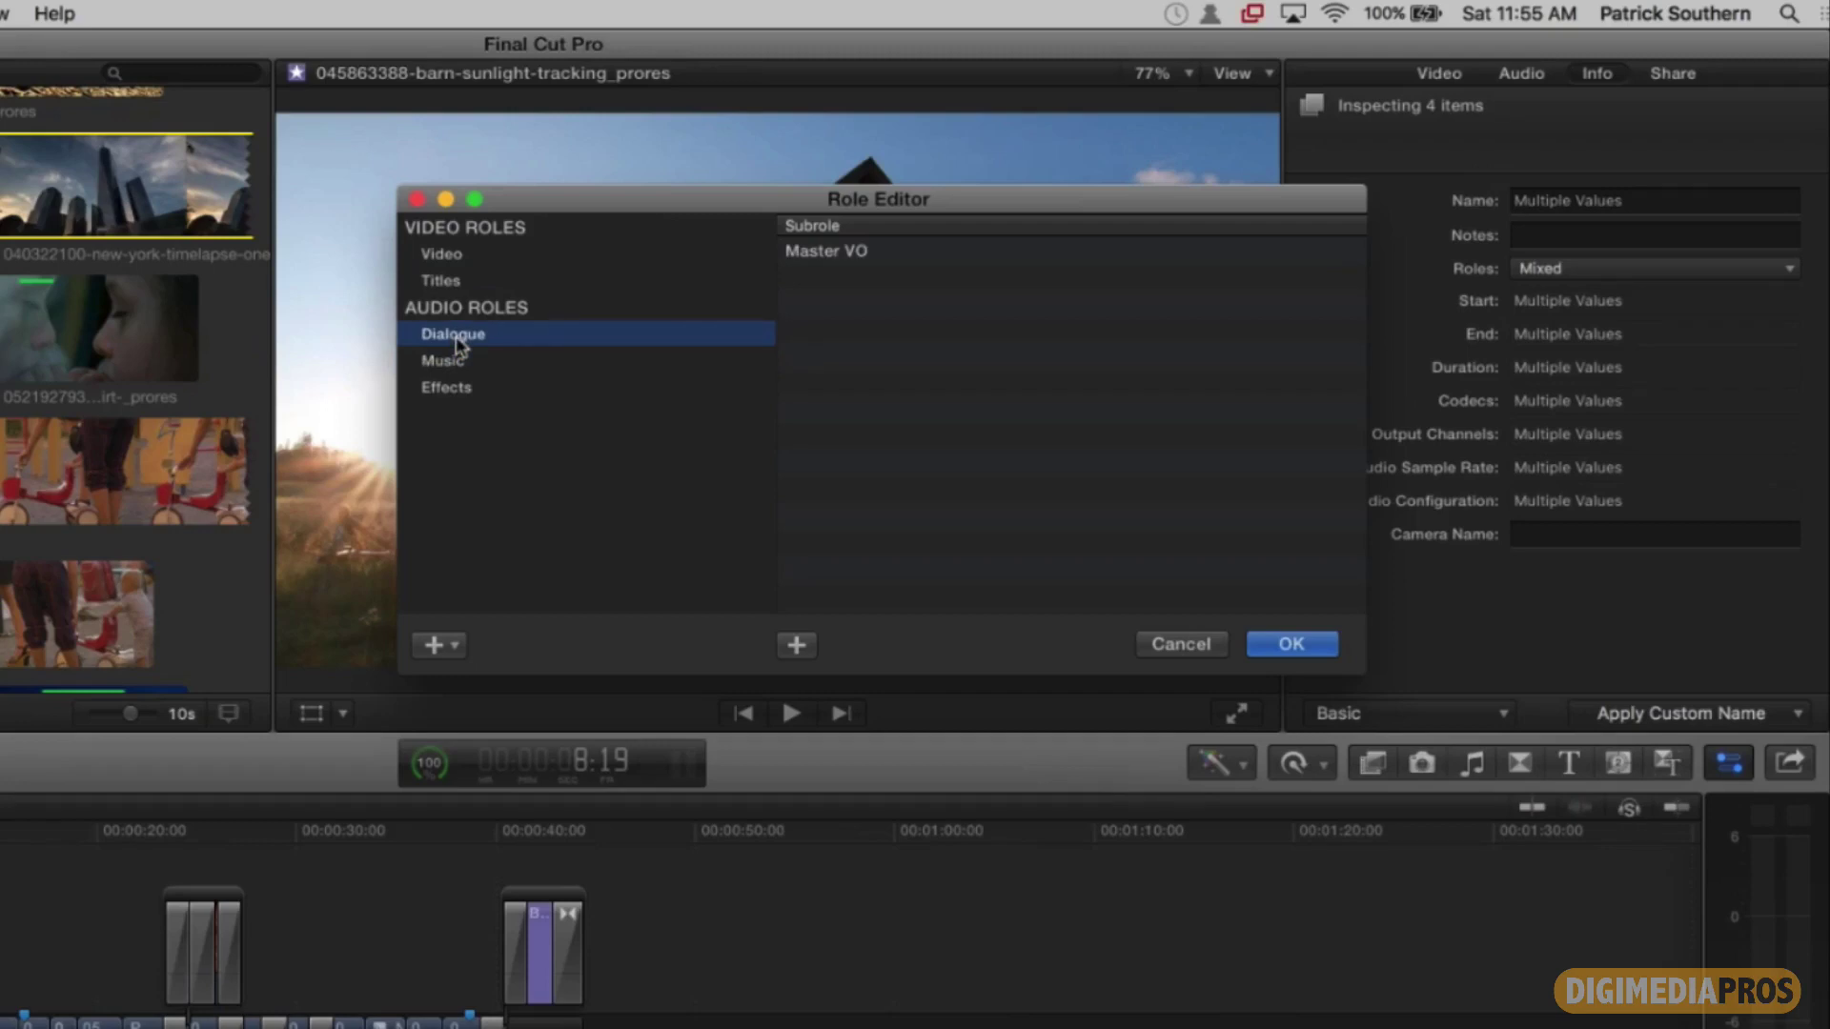
Step: Add a subrole named B-Roll under the Video role and save the role changes
click(466, 258)
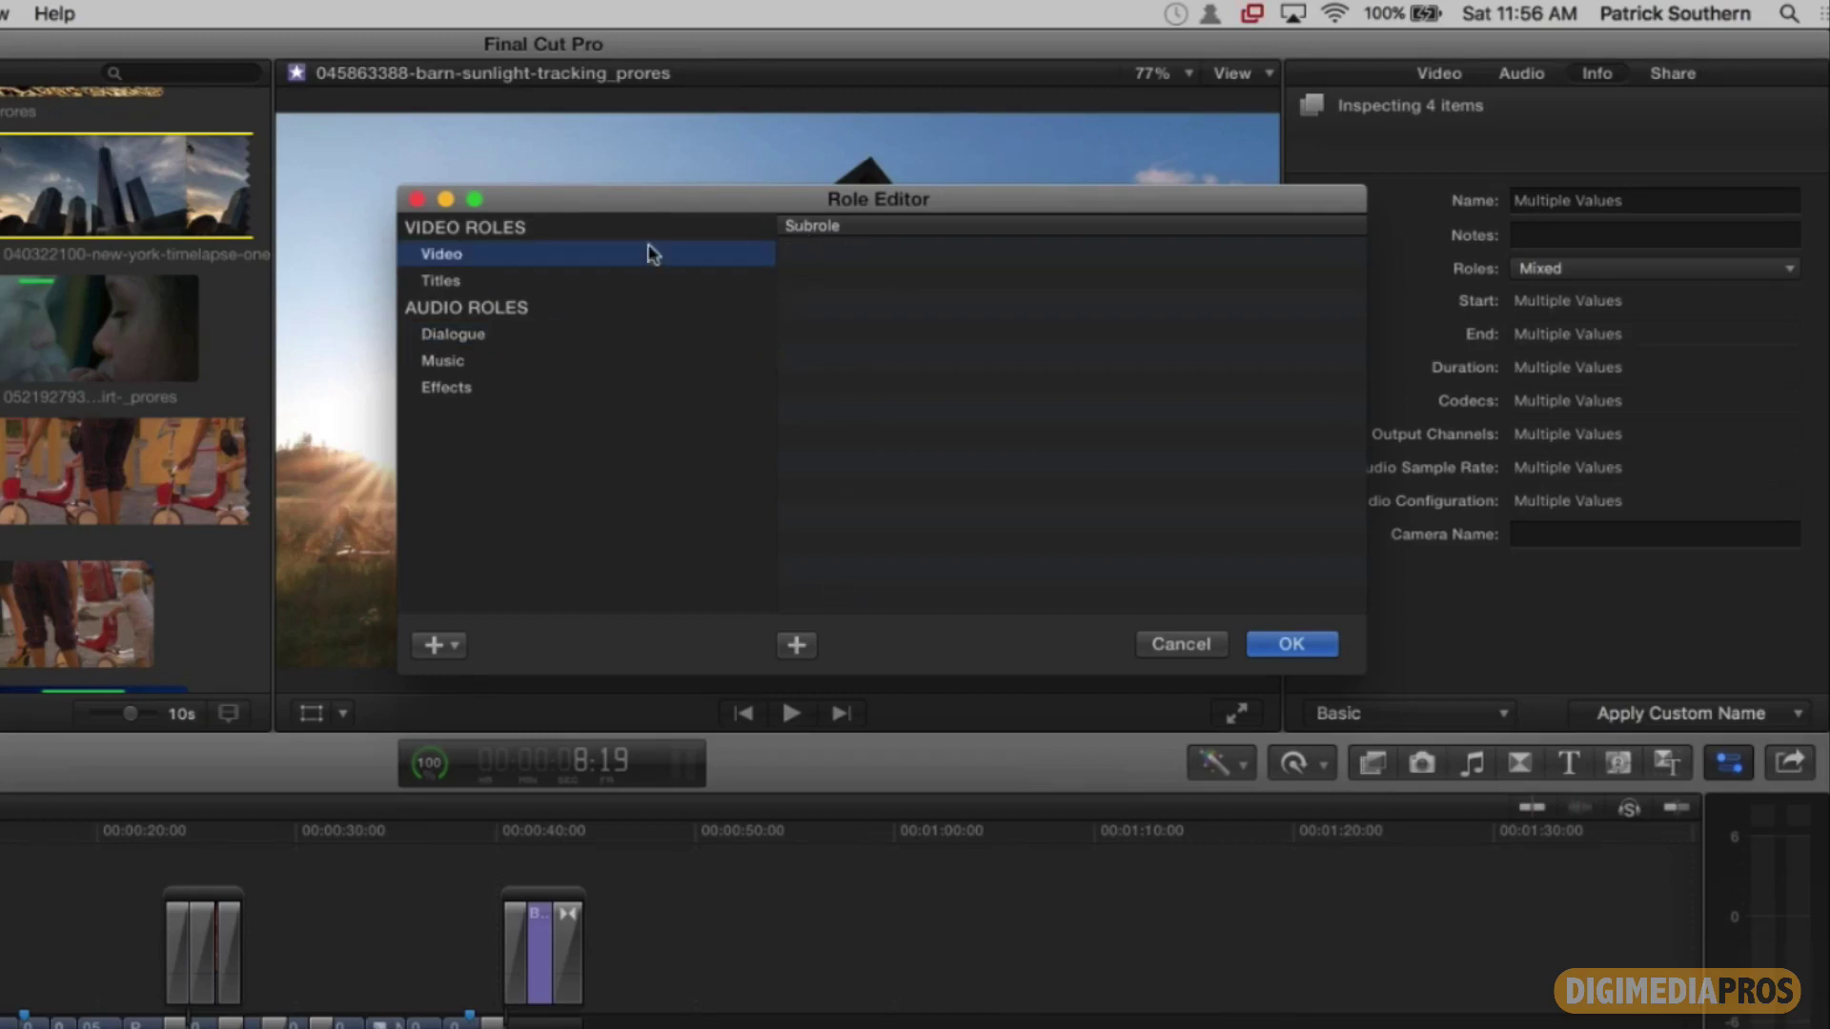
click(796, 646)
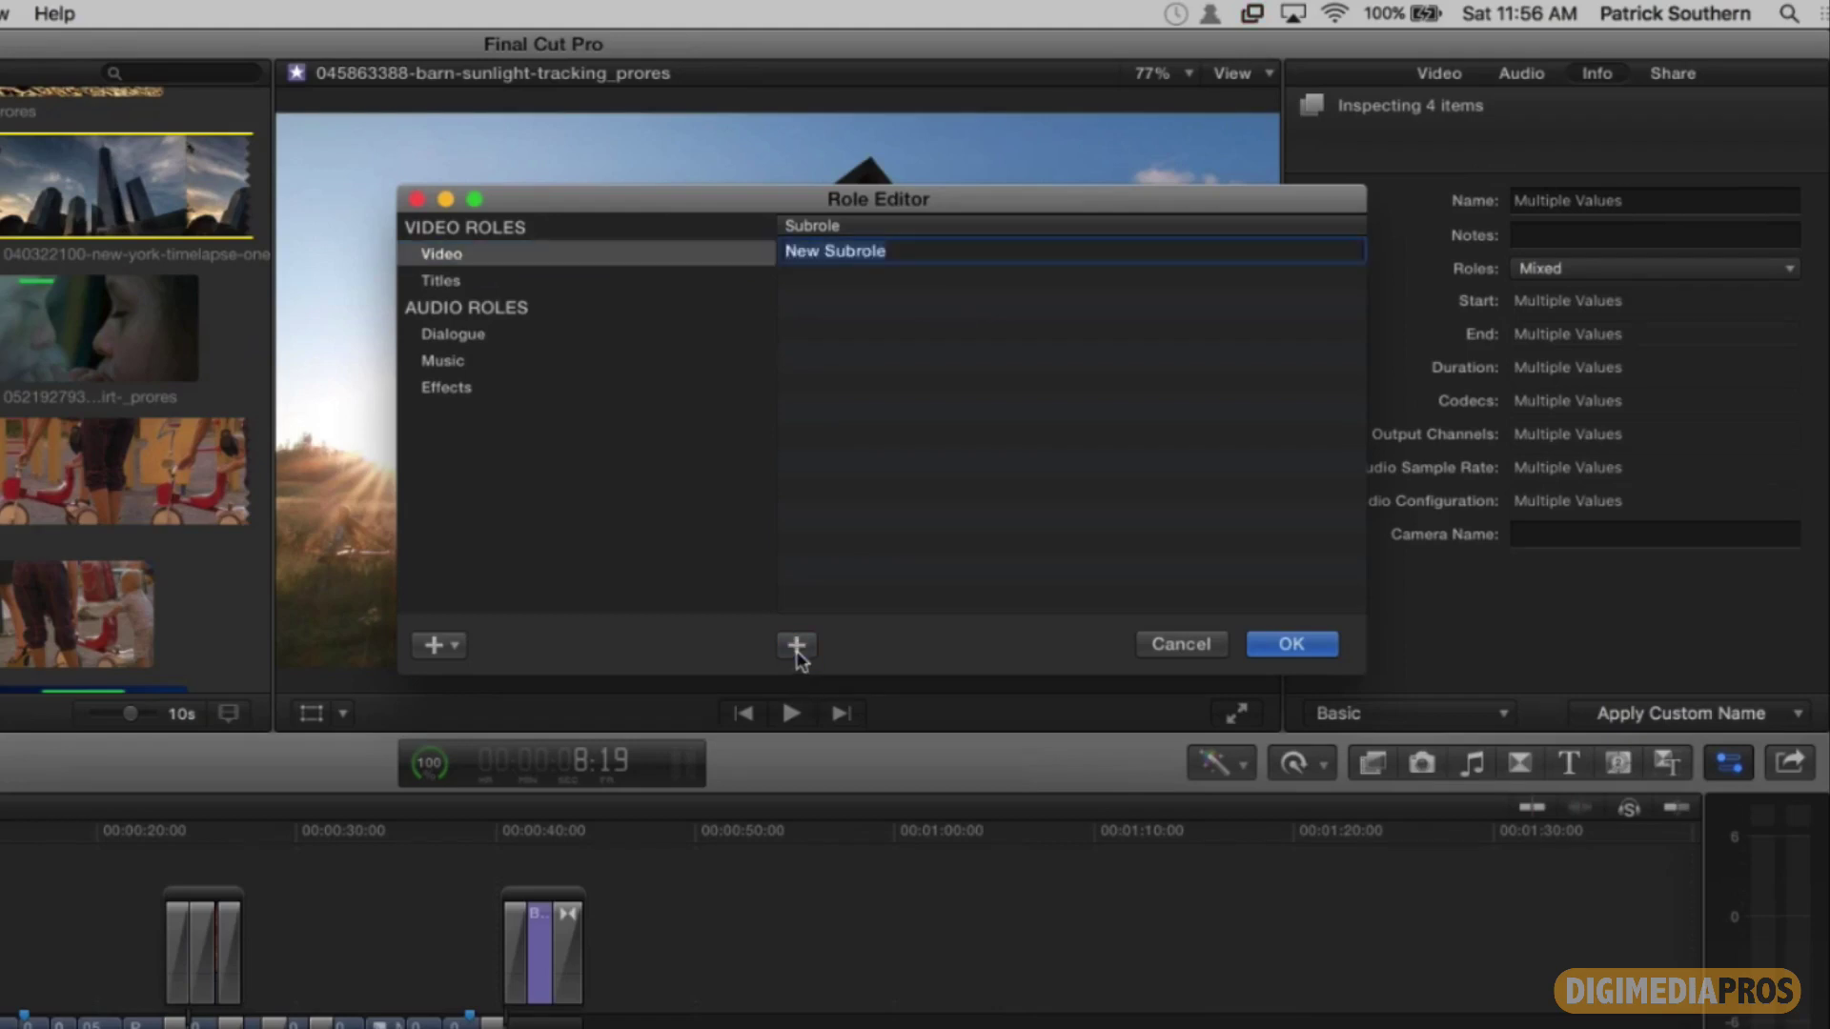
text(B-Roll)
key(Return)
click(832, 251)
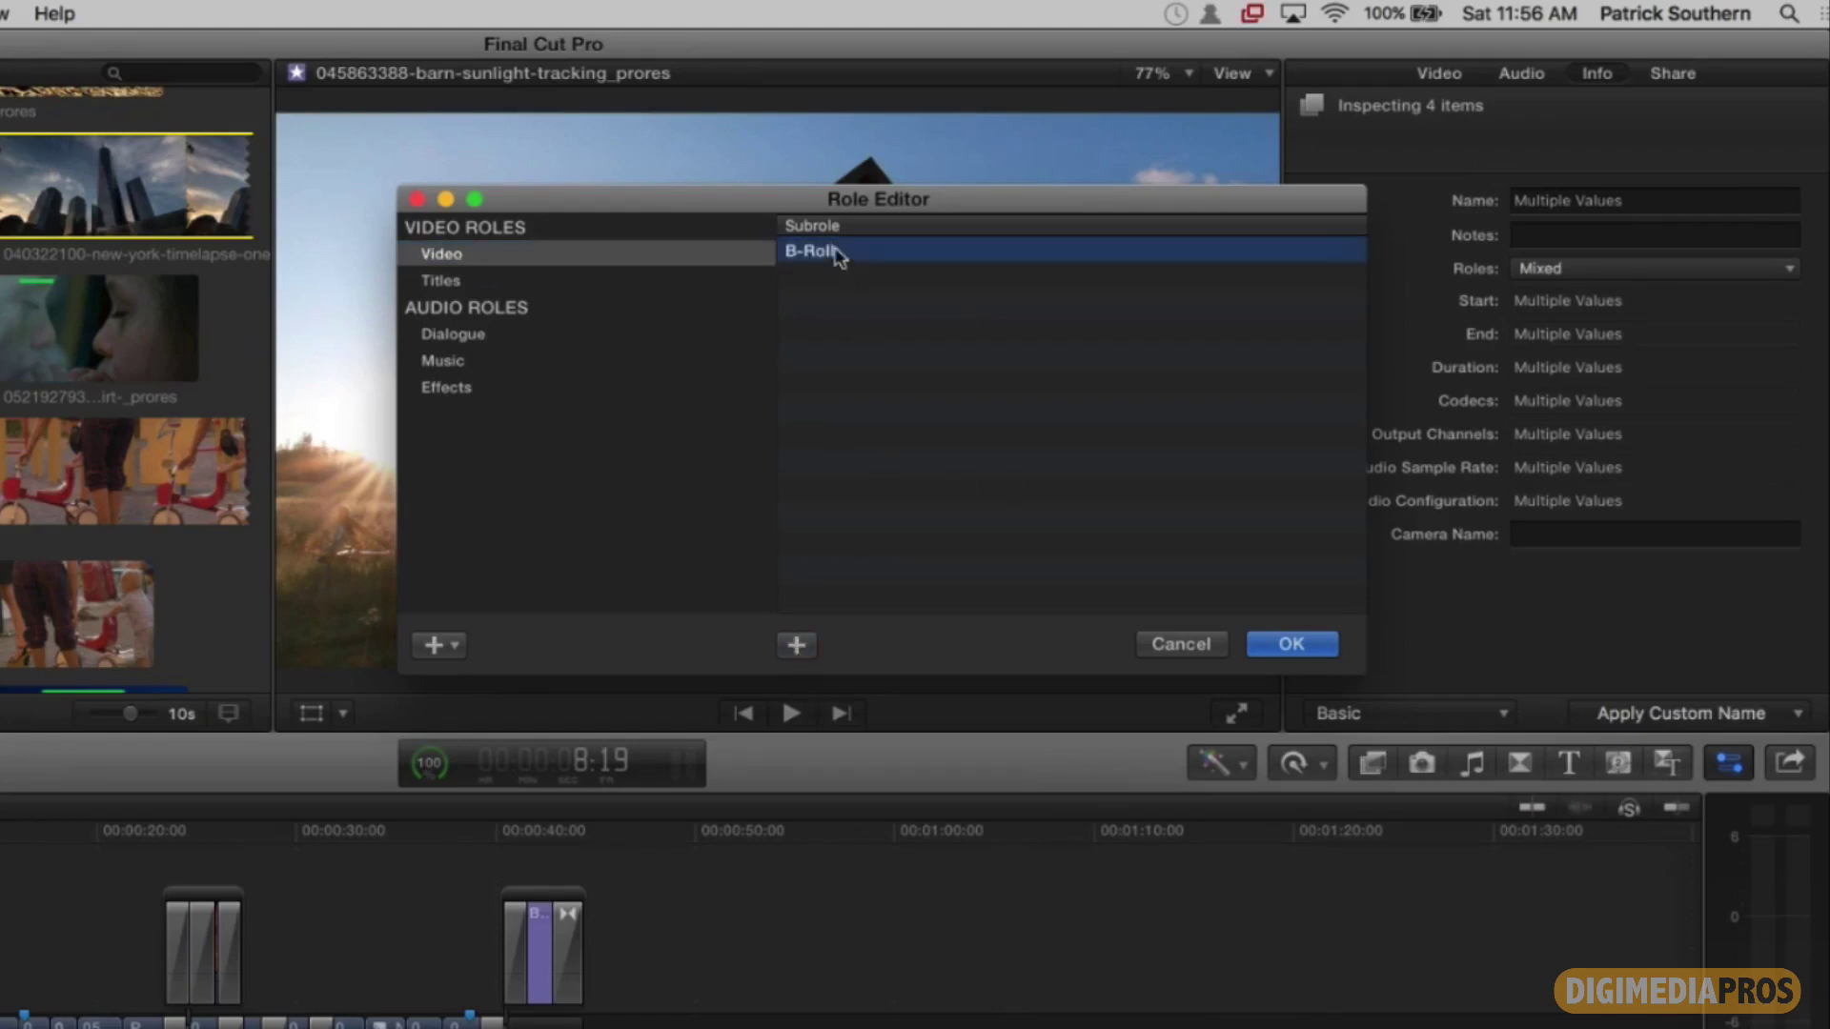
click(1281, 644)
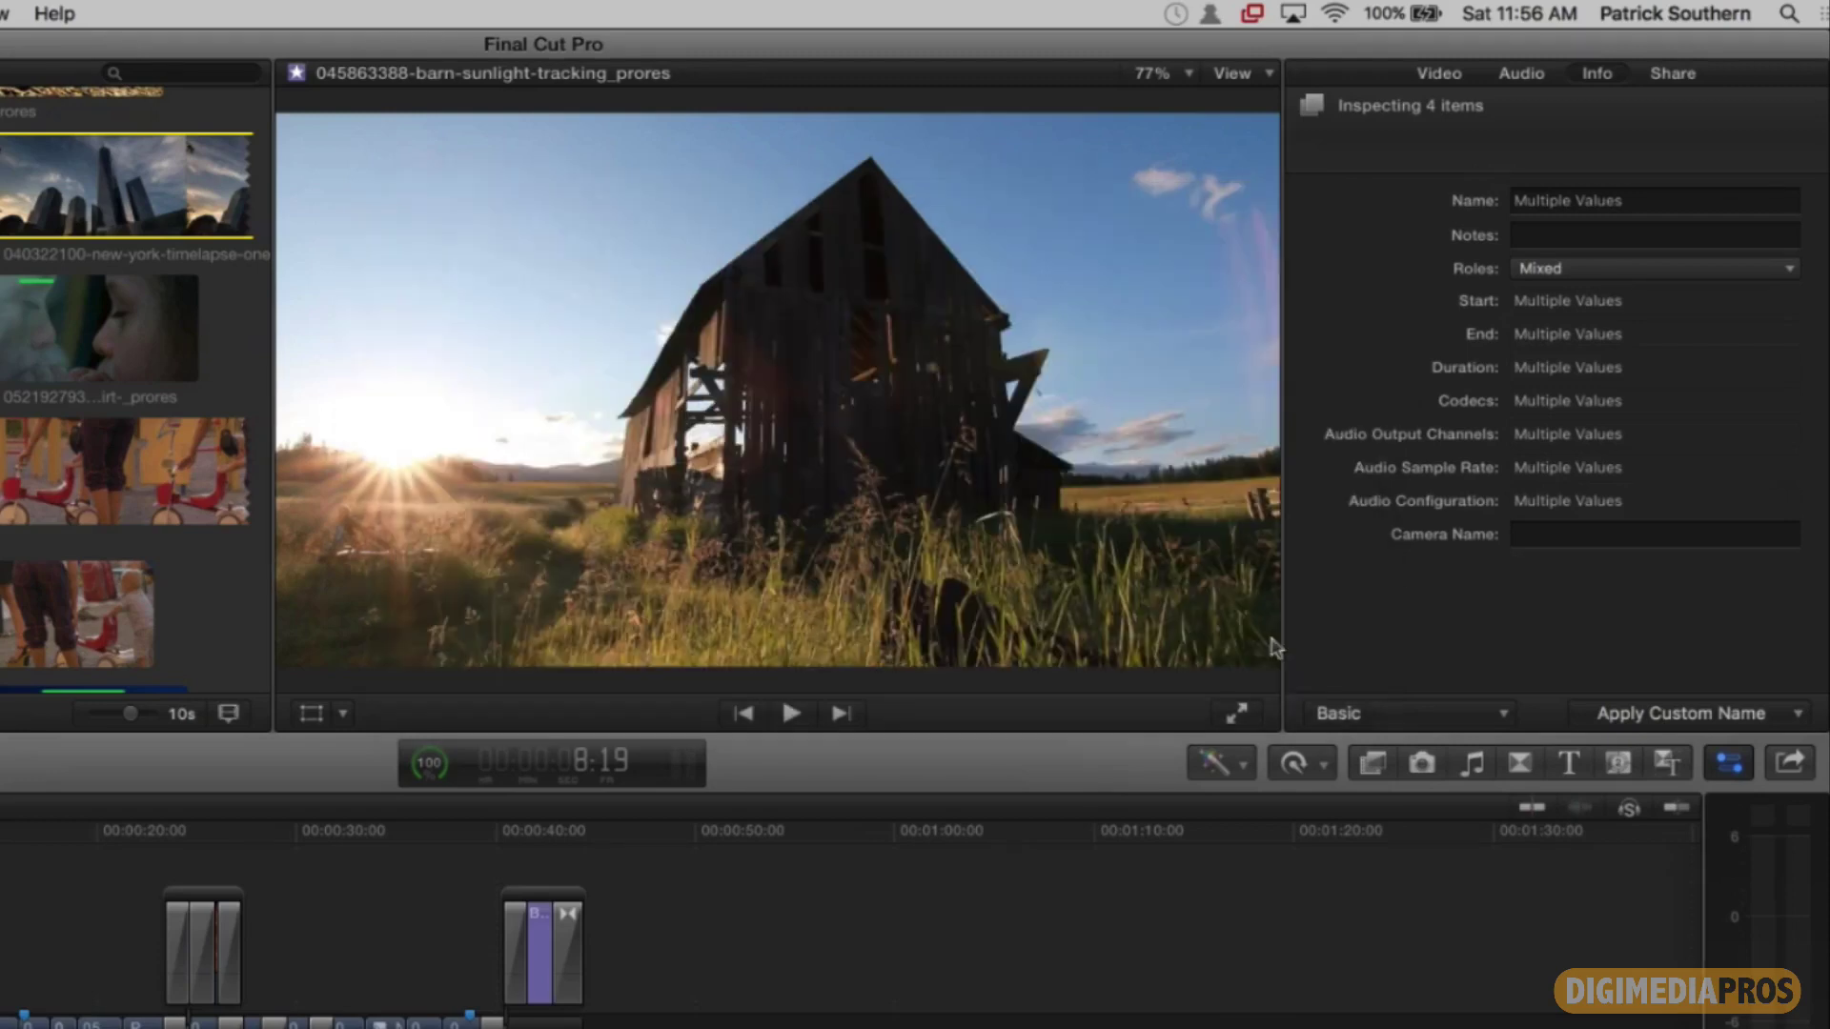
Step: Assign the B-Roll subrole to the four selected clips and check the assignment in their role list
click(1605, 276)
click(1611, 317)
click(1573, 274)
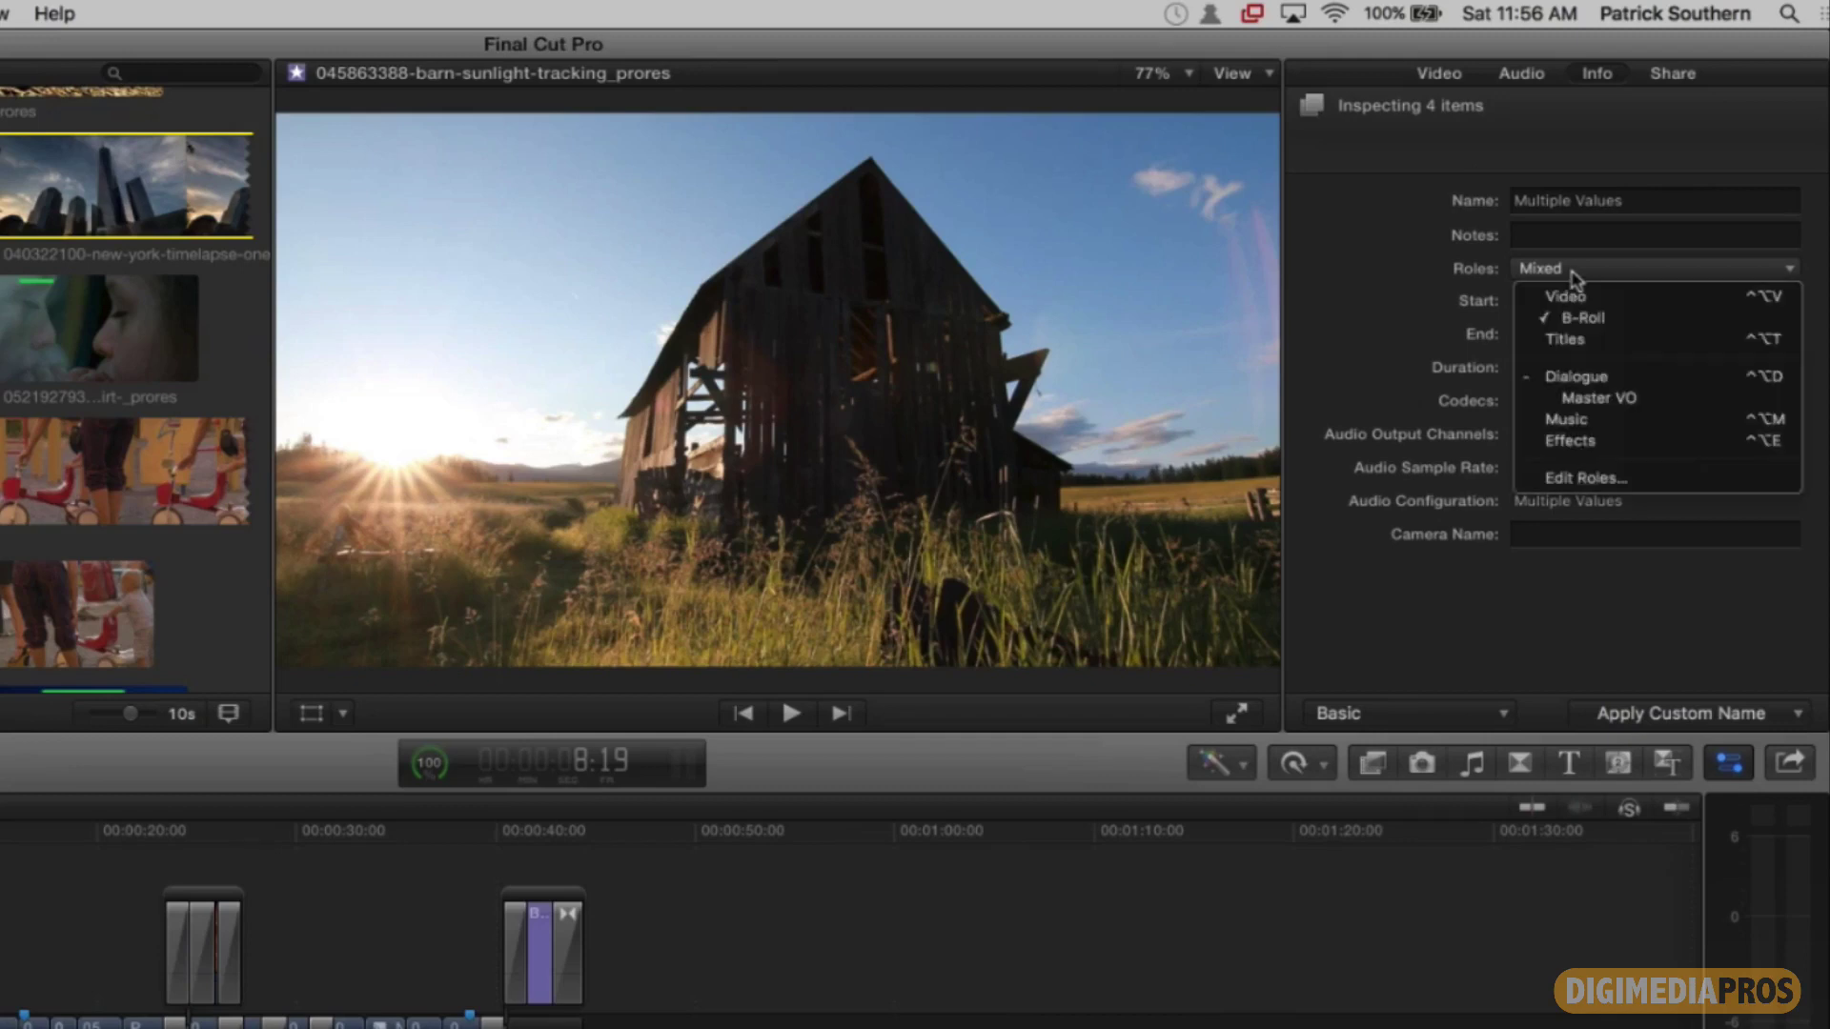
click(1456, 278)
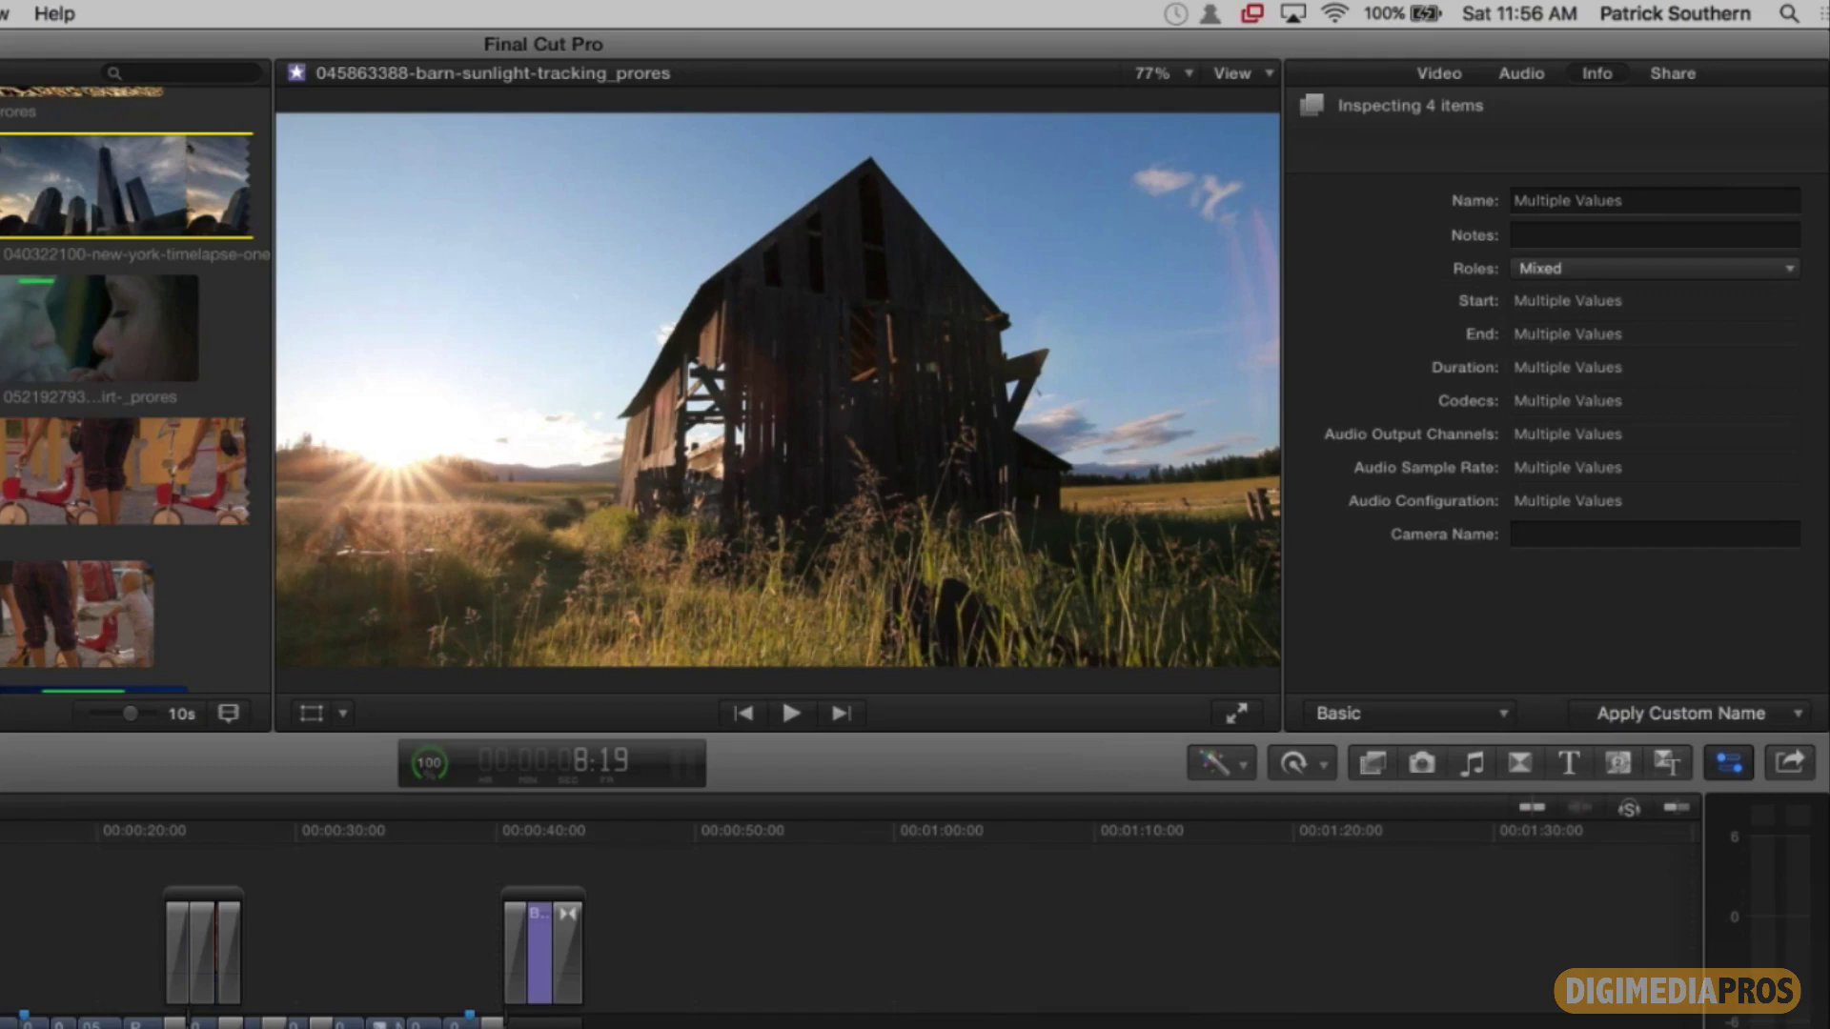
Step: Inspect the Joshua trees clip's role and set the audio role of the water factory worker clip to Effects
click(218, 373)
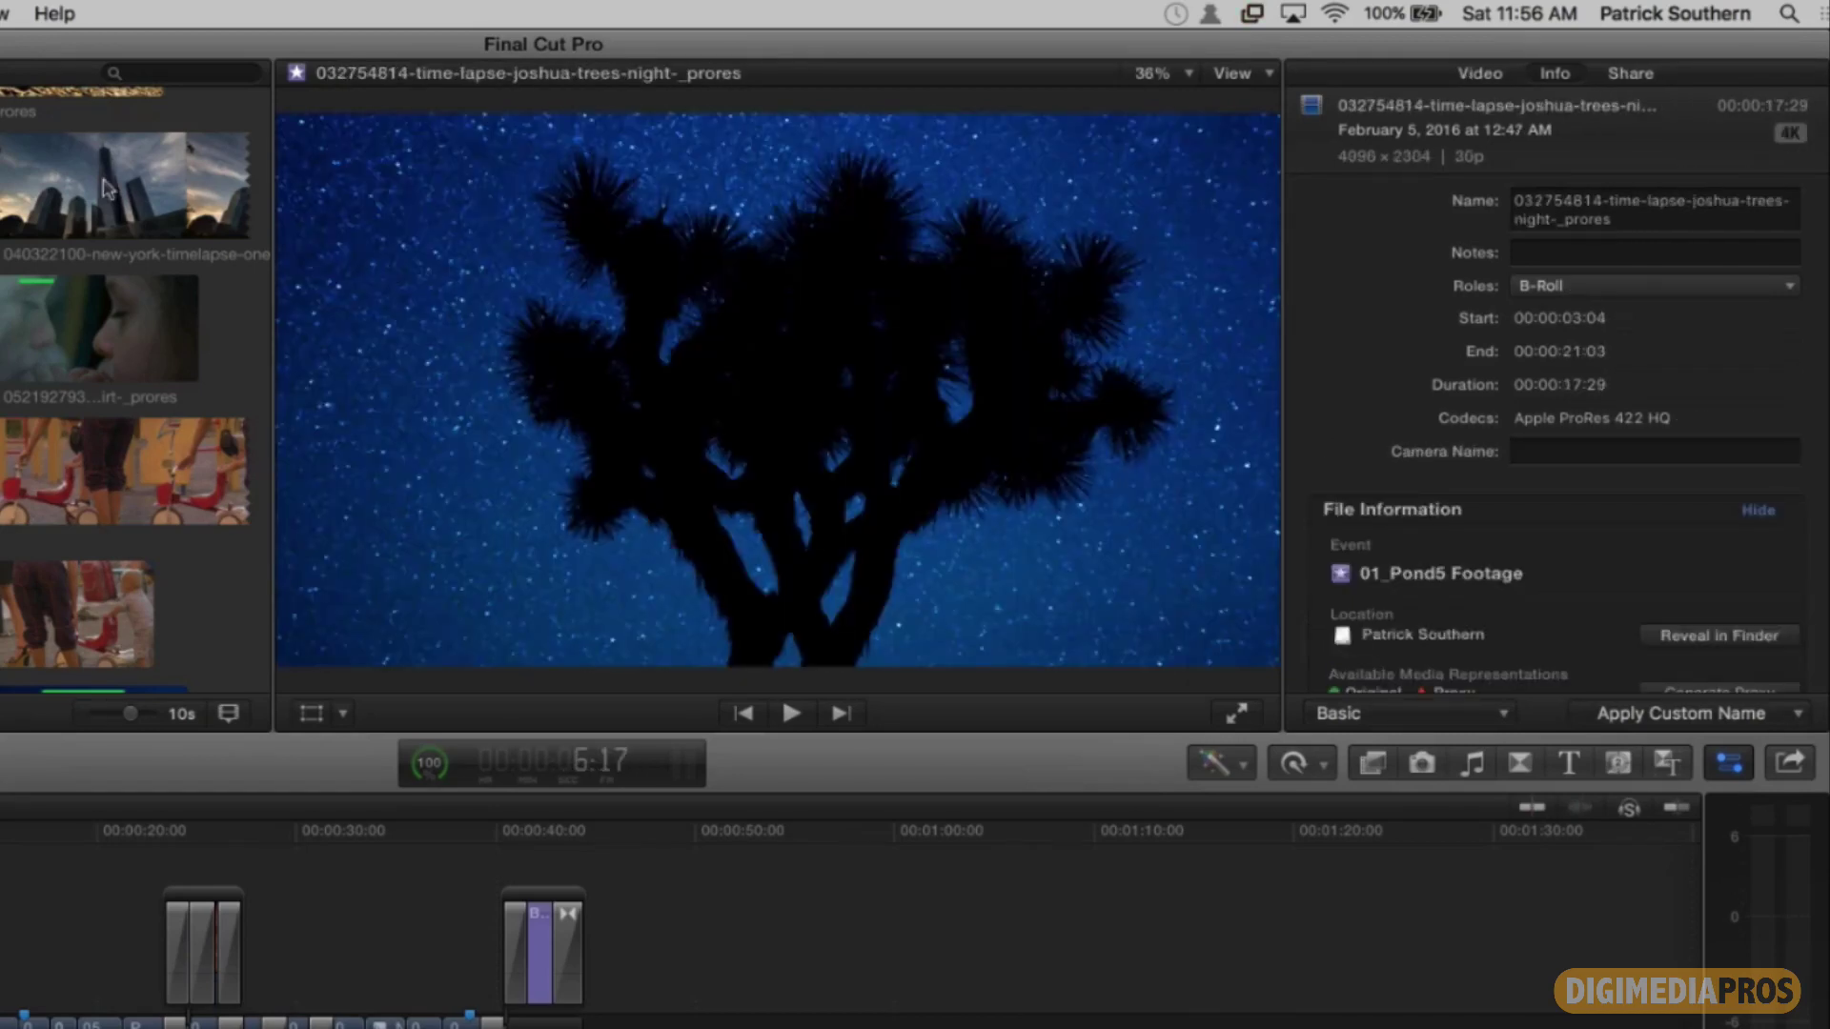
click(105, 188)
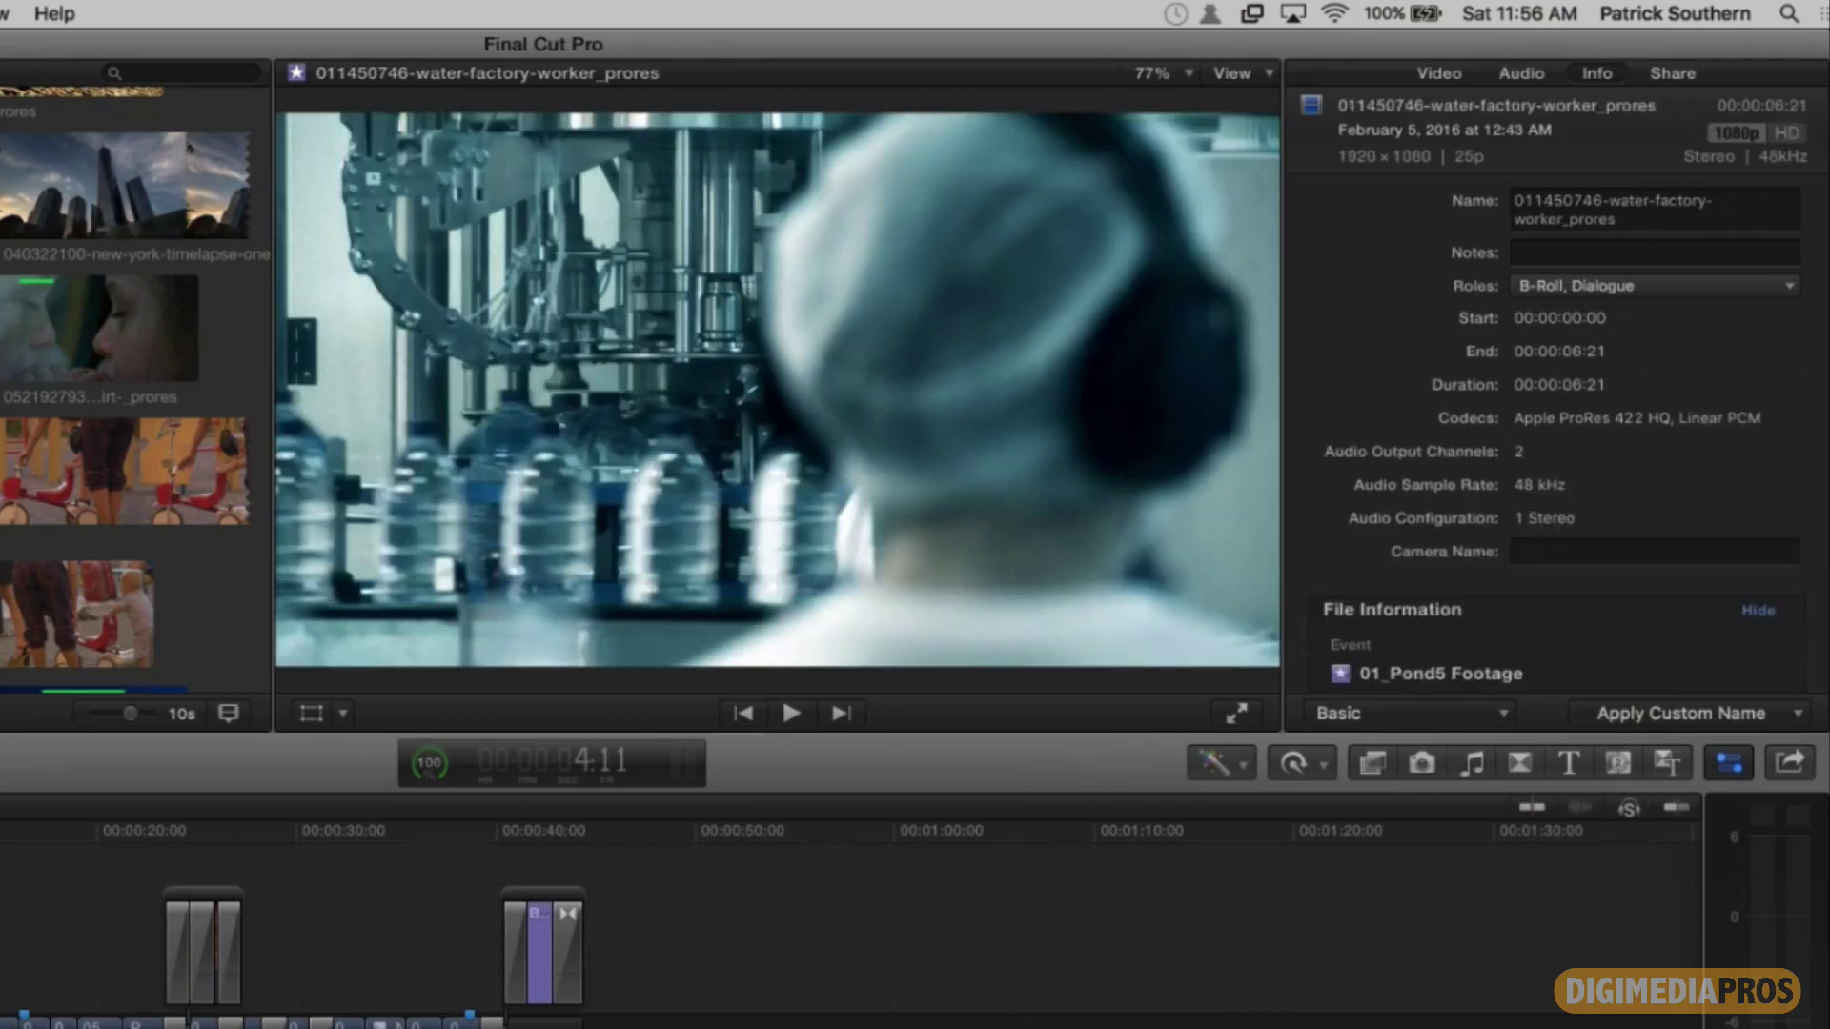
click(1656, 286)
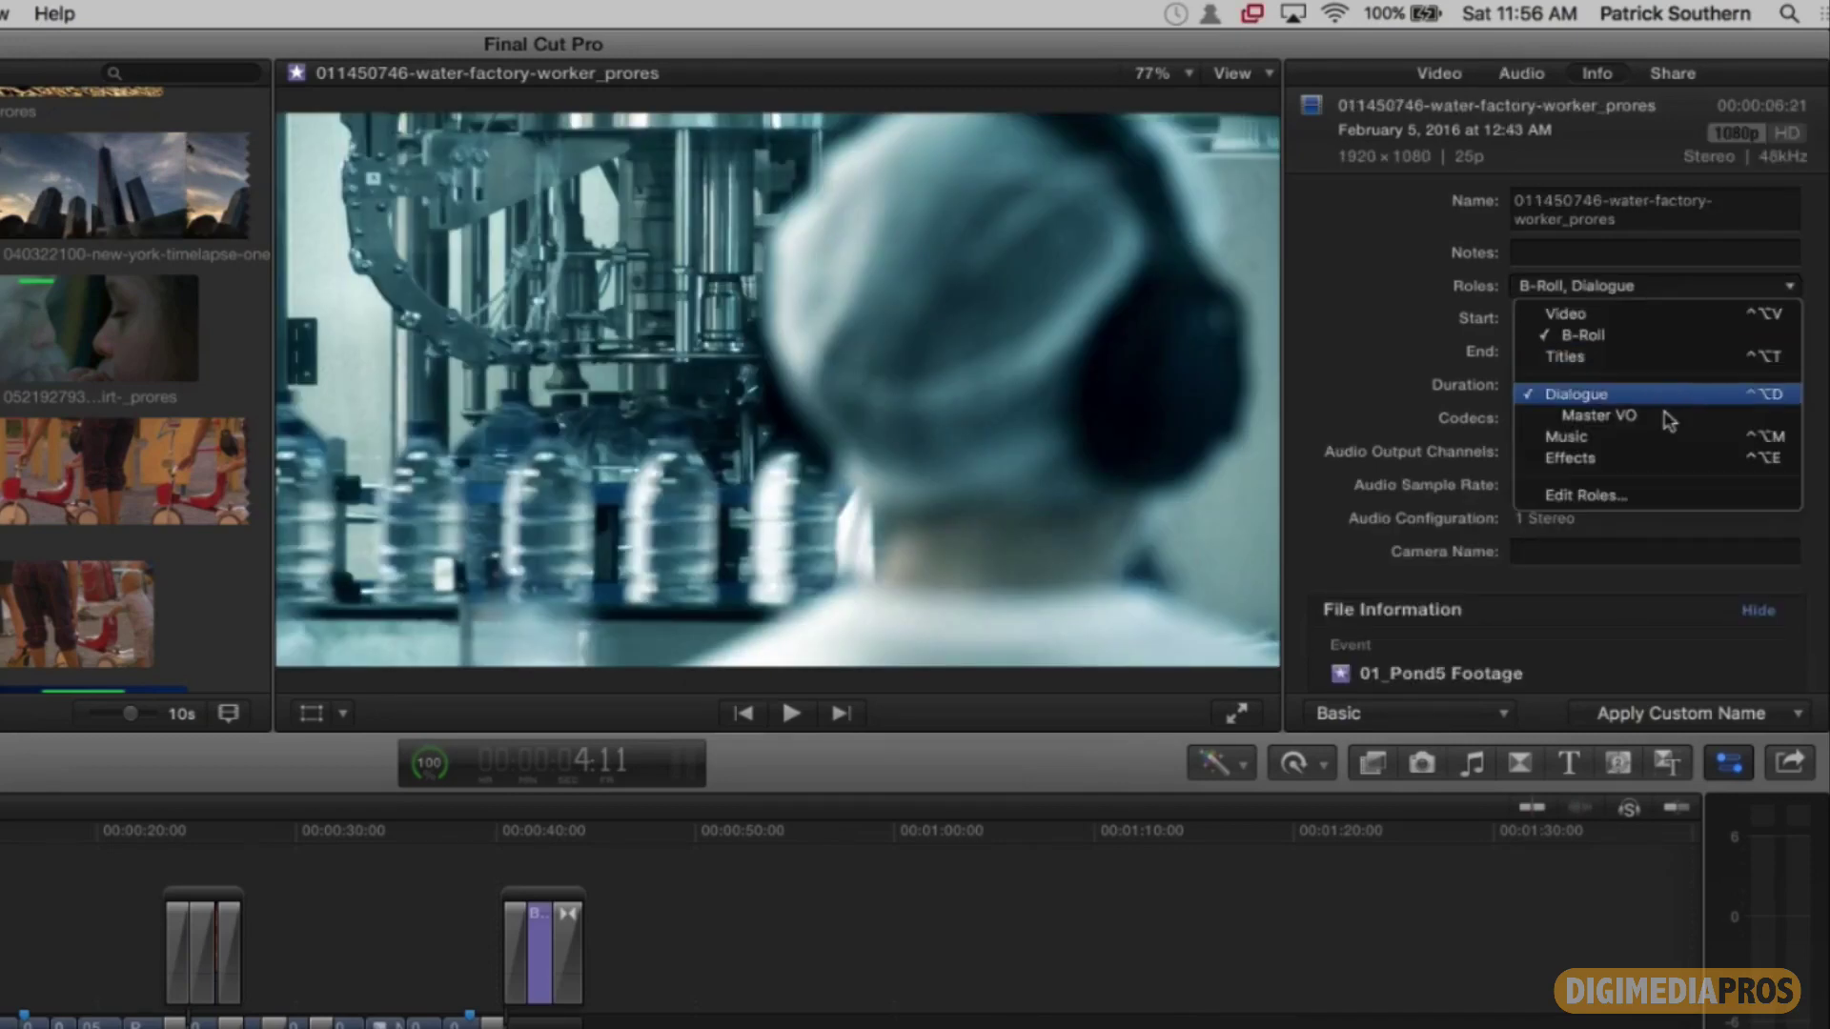
click(1633, 455)
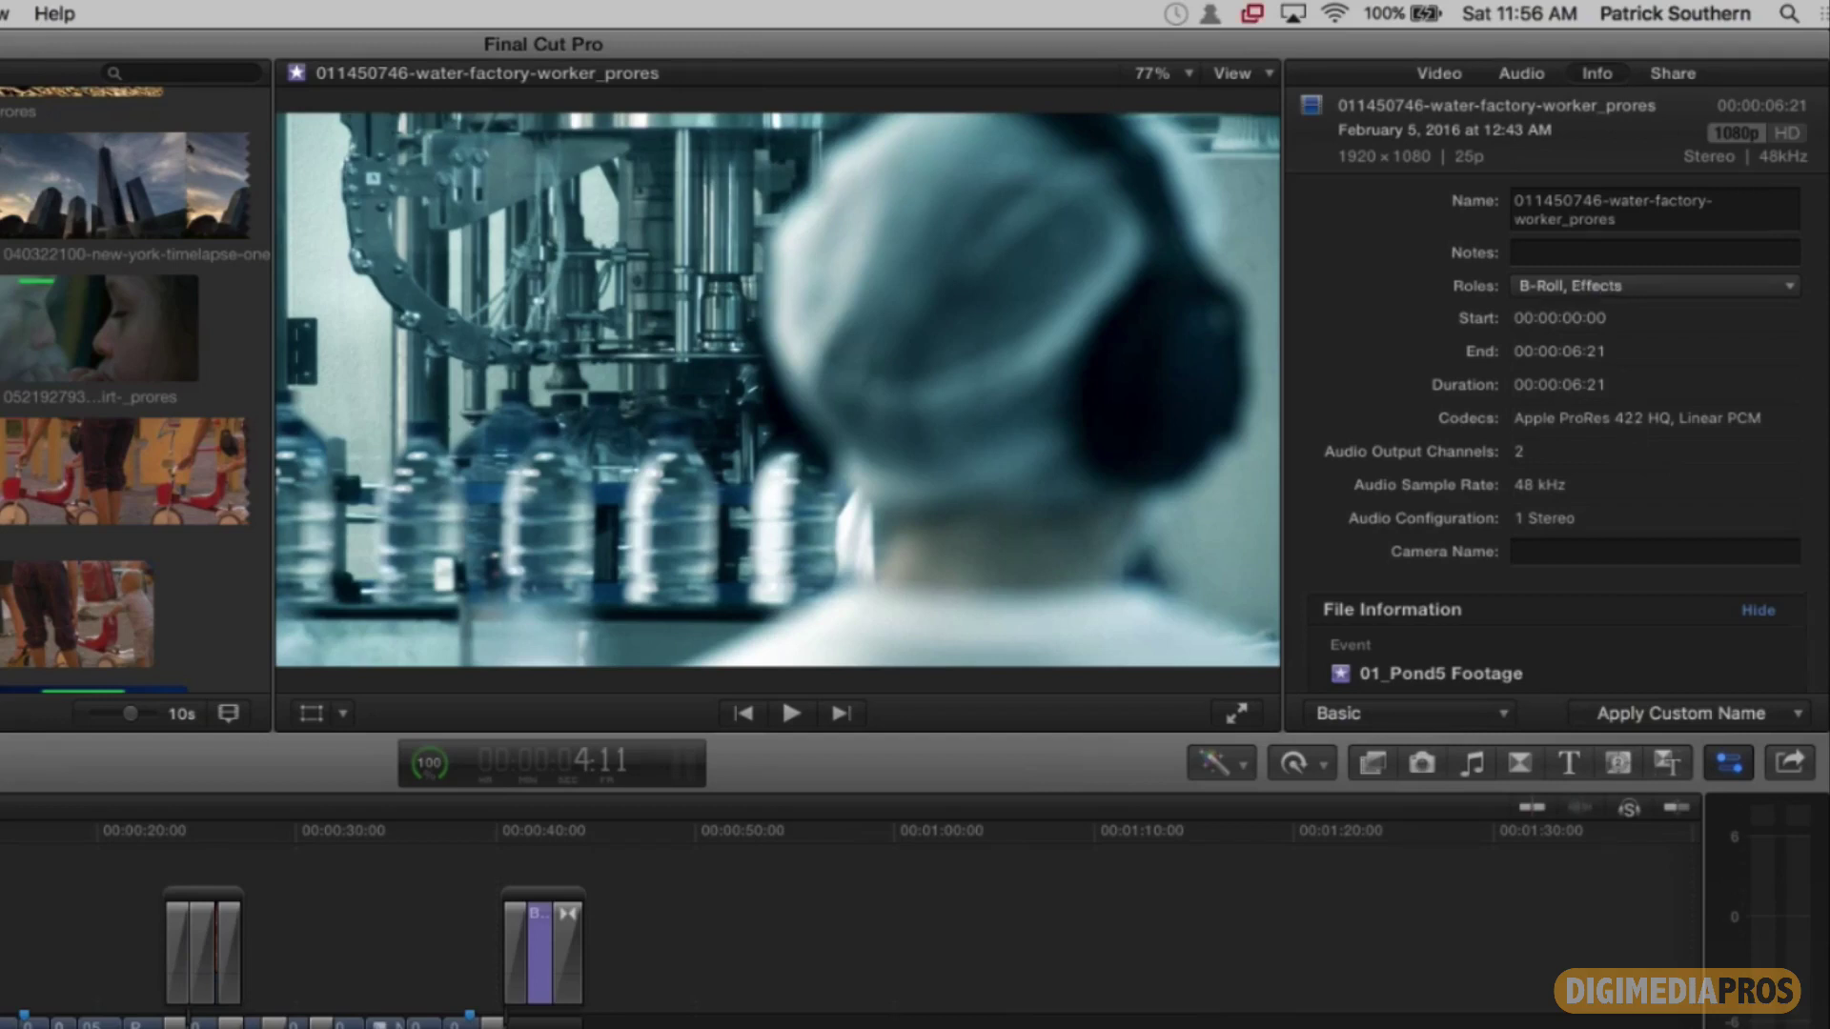
key(s)
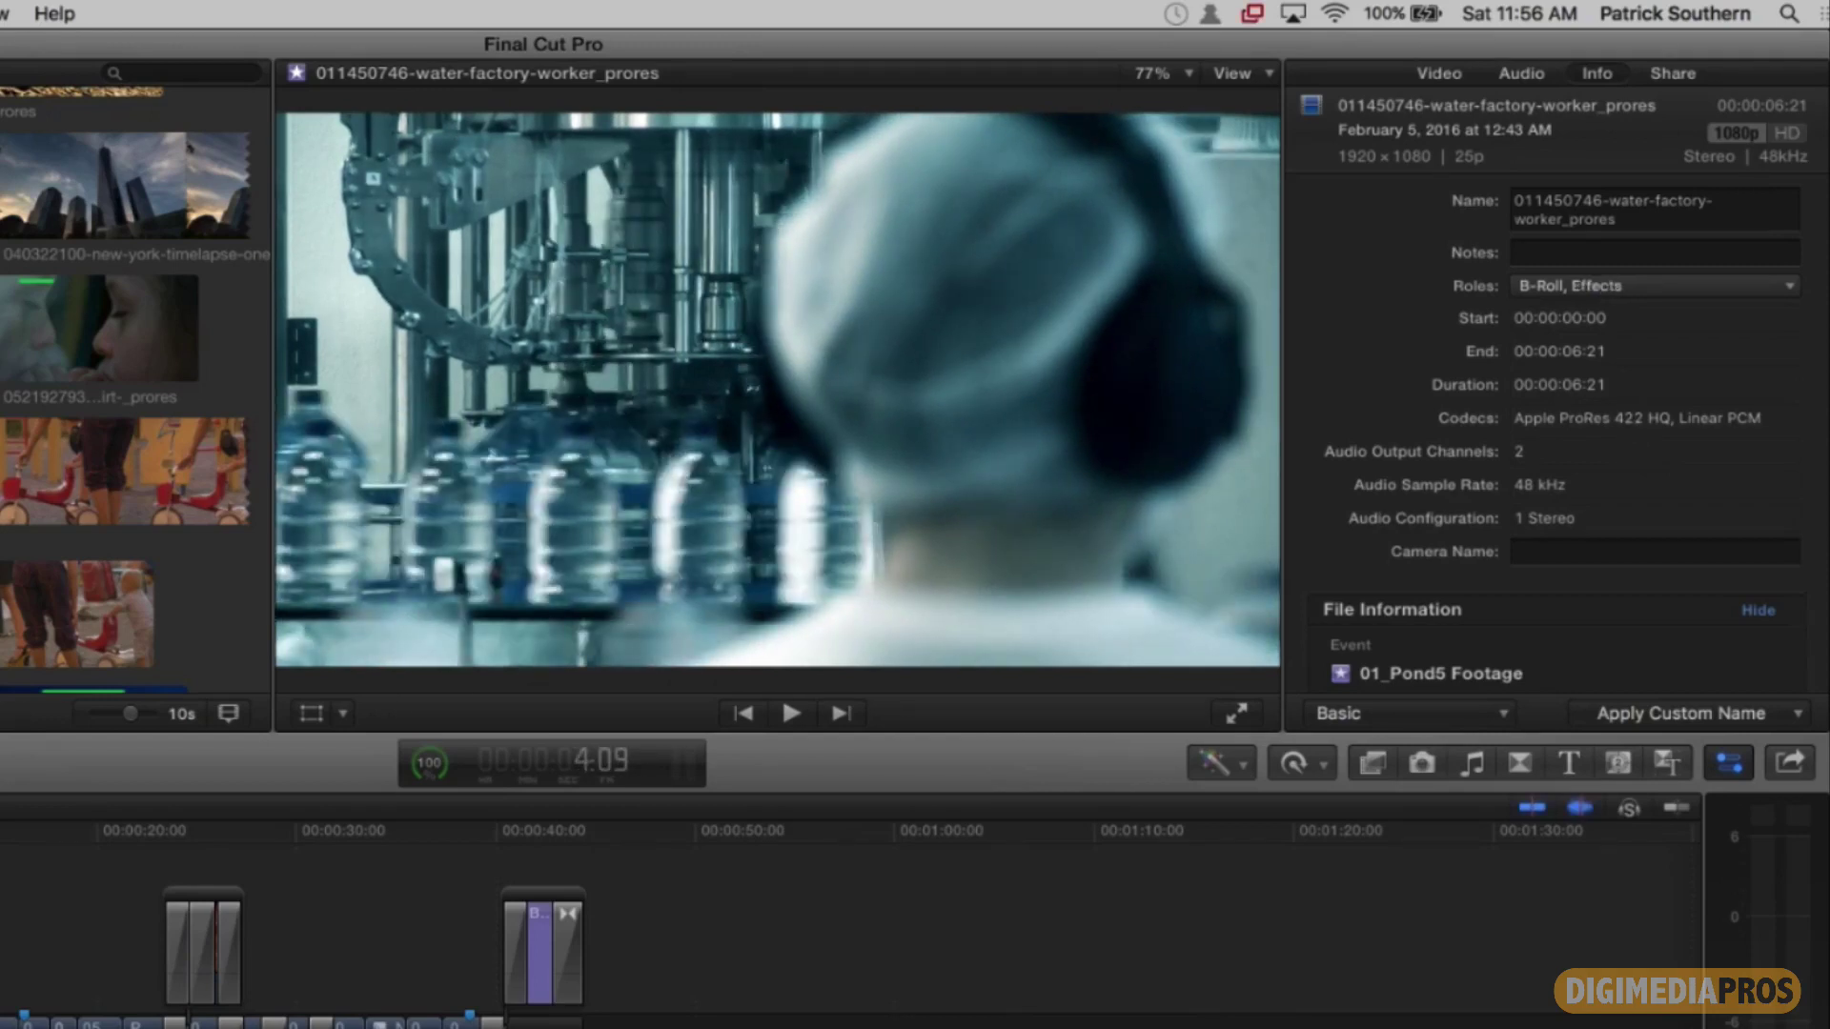
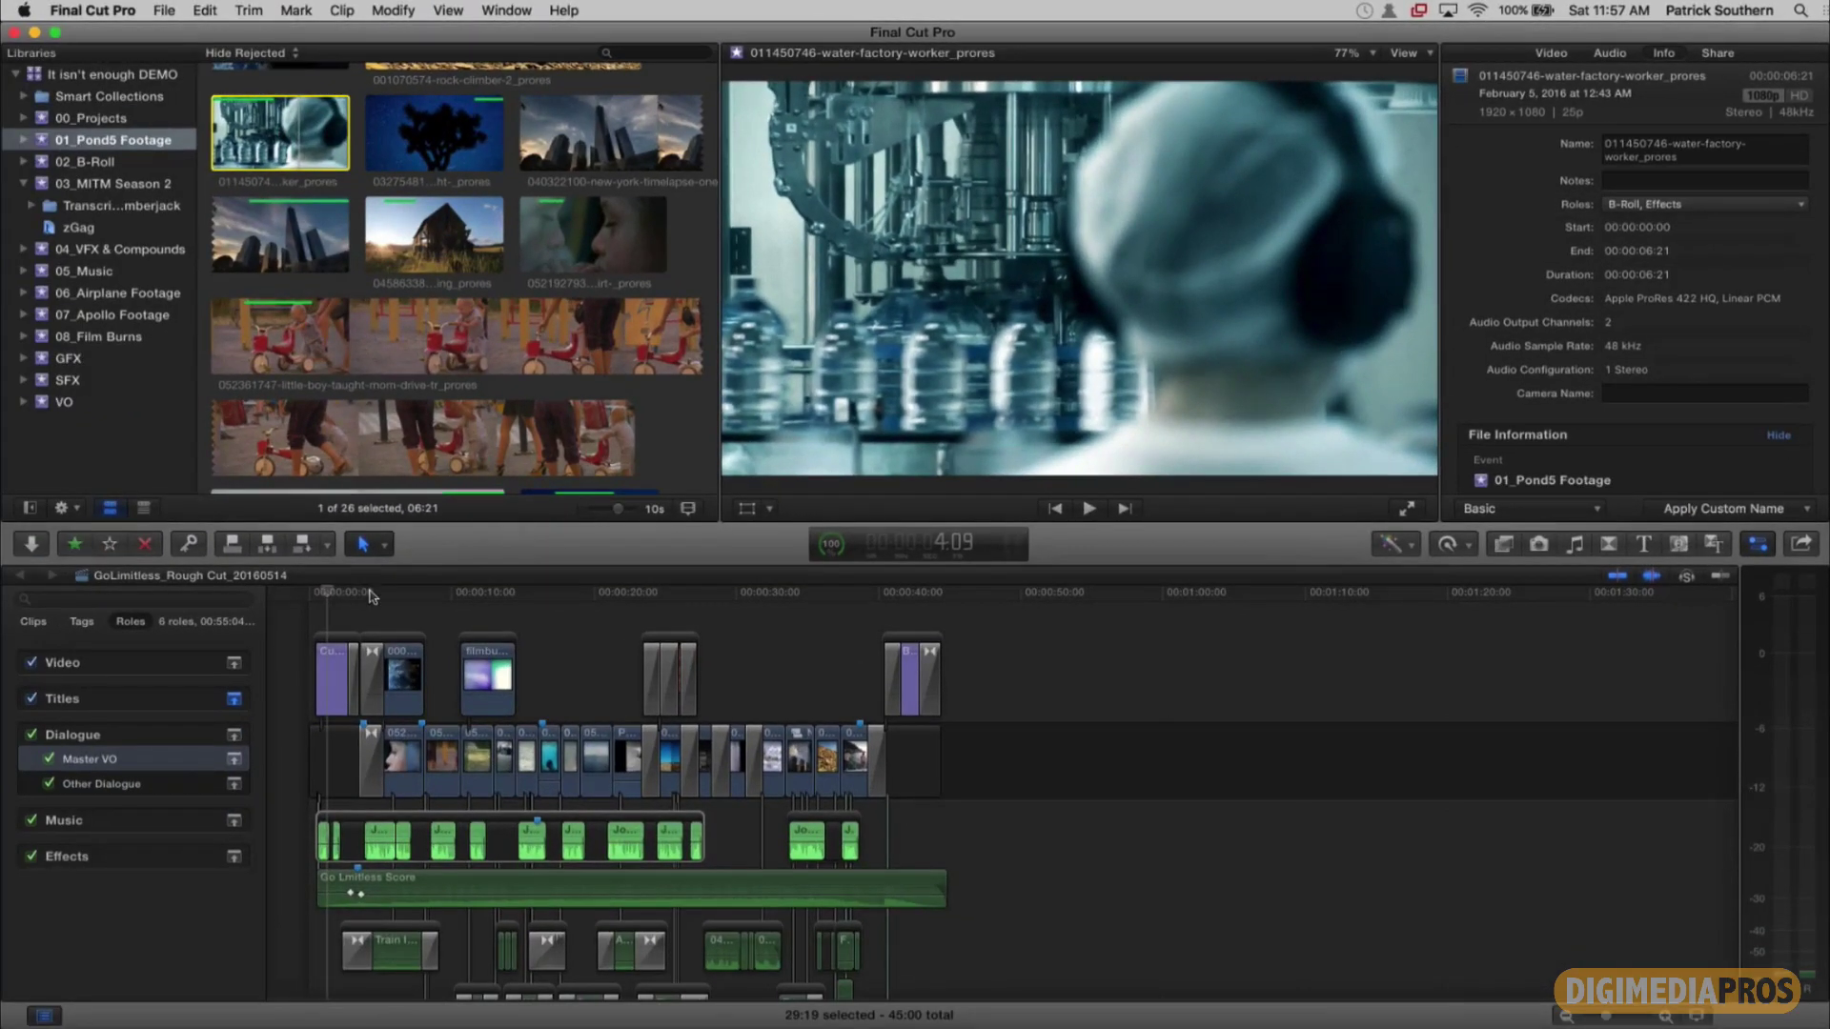
Step: Highlight the Titles role's clips in the timeline and switch that role off and back on
click(419, 817)
click(67, 701)
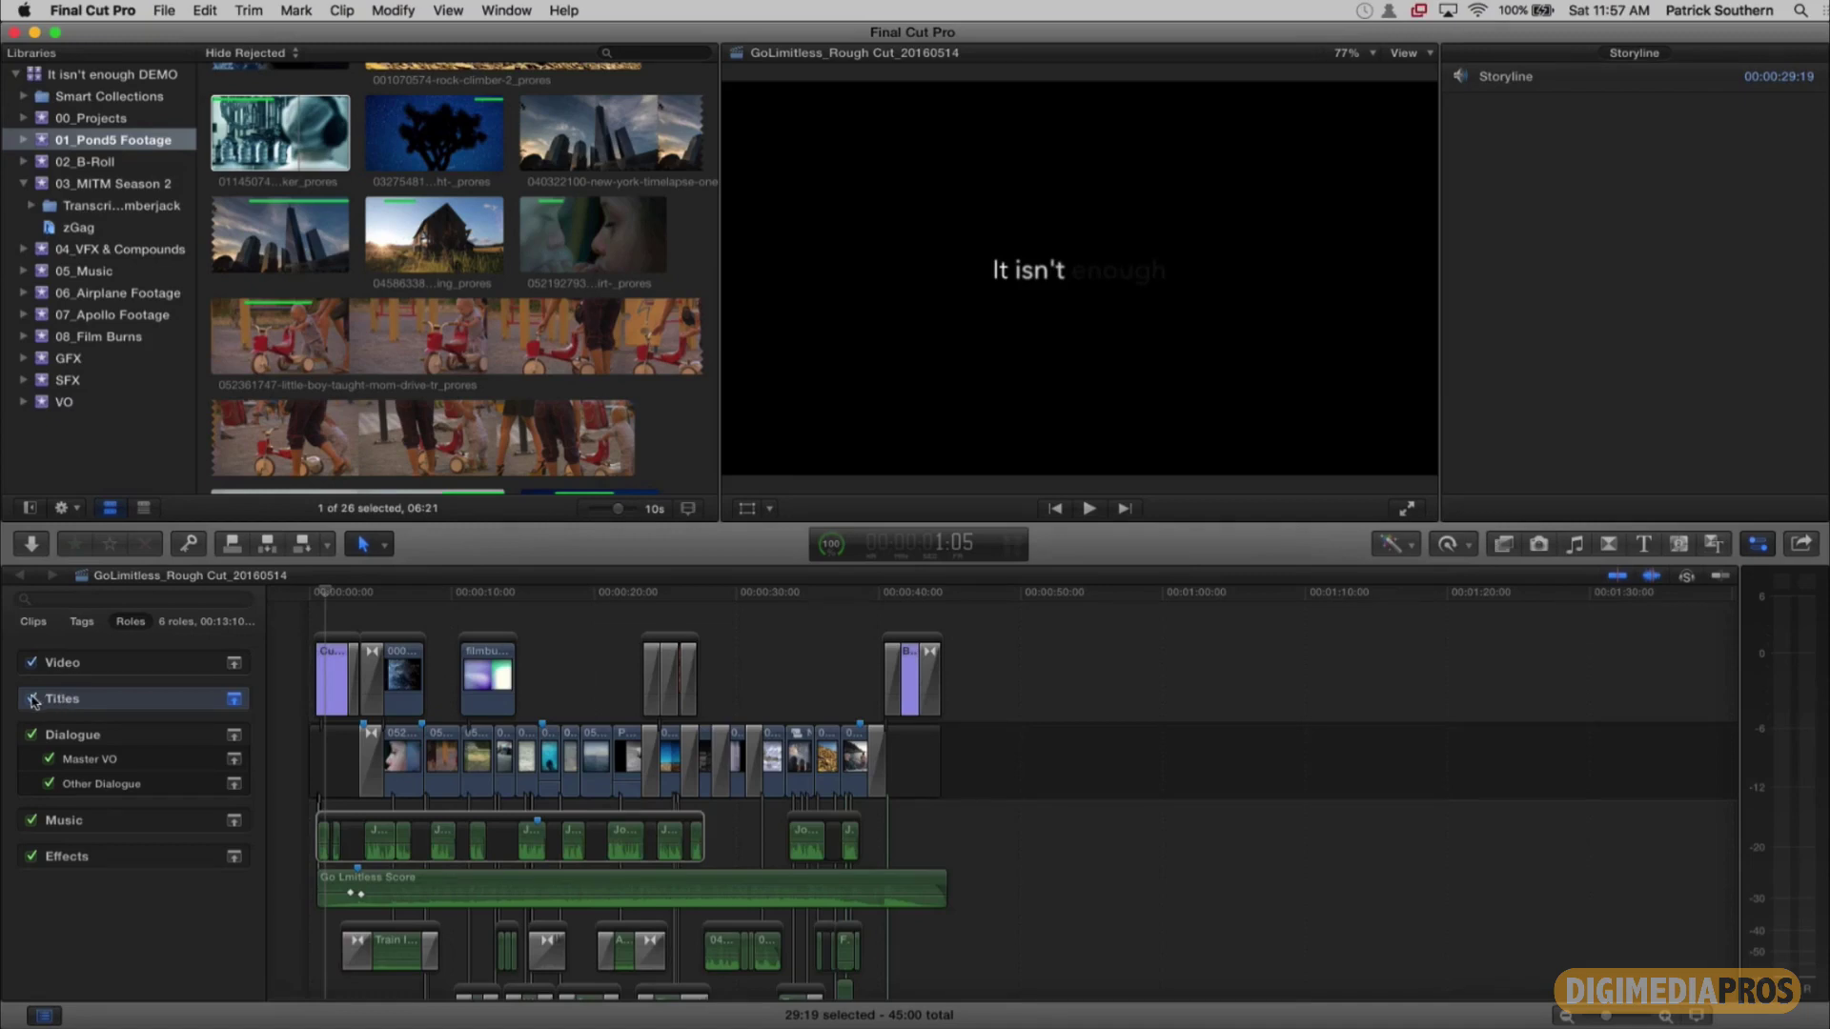
click(32, 700)
click(329, 597)
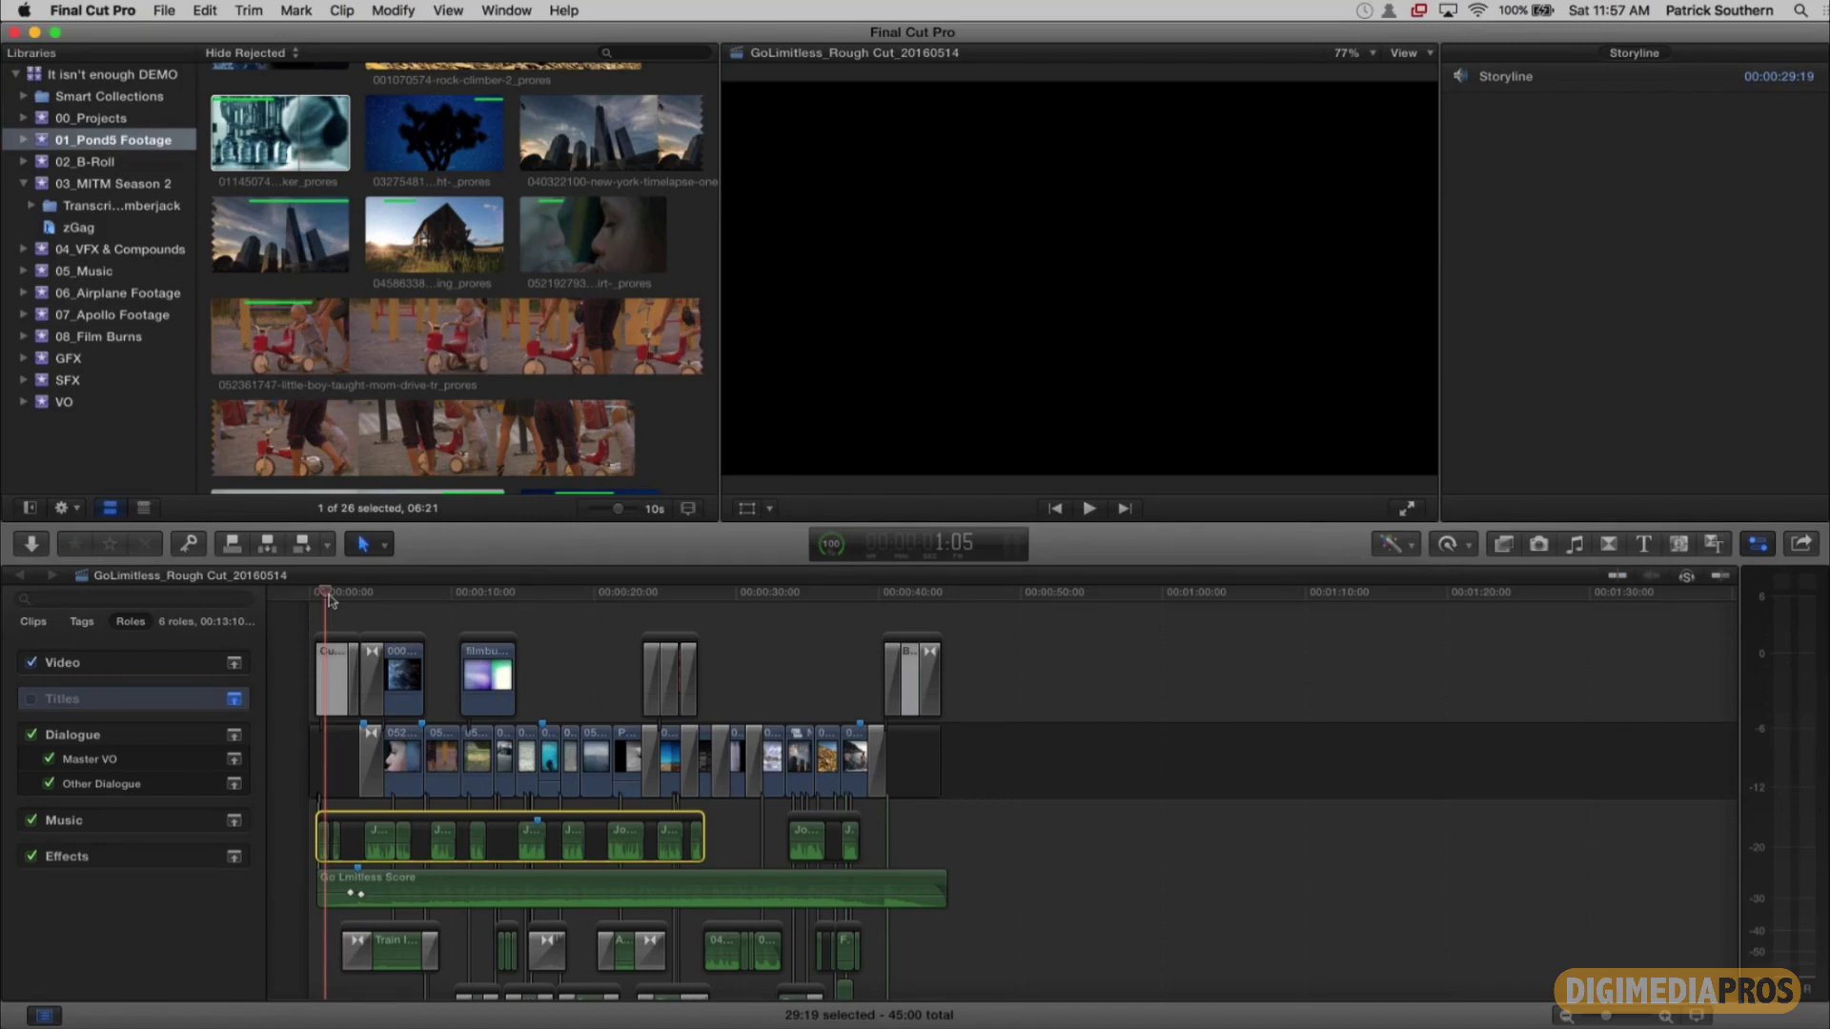
click(34, 701)
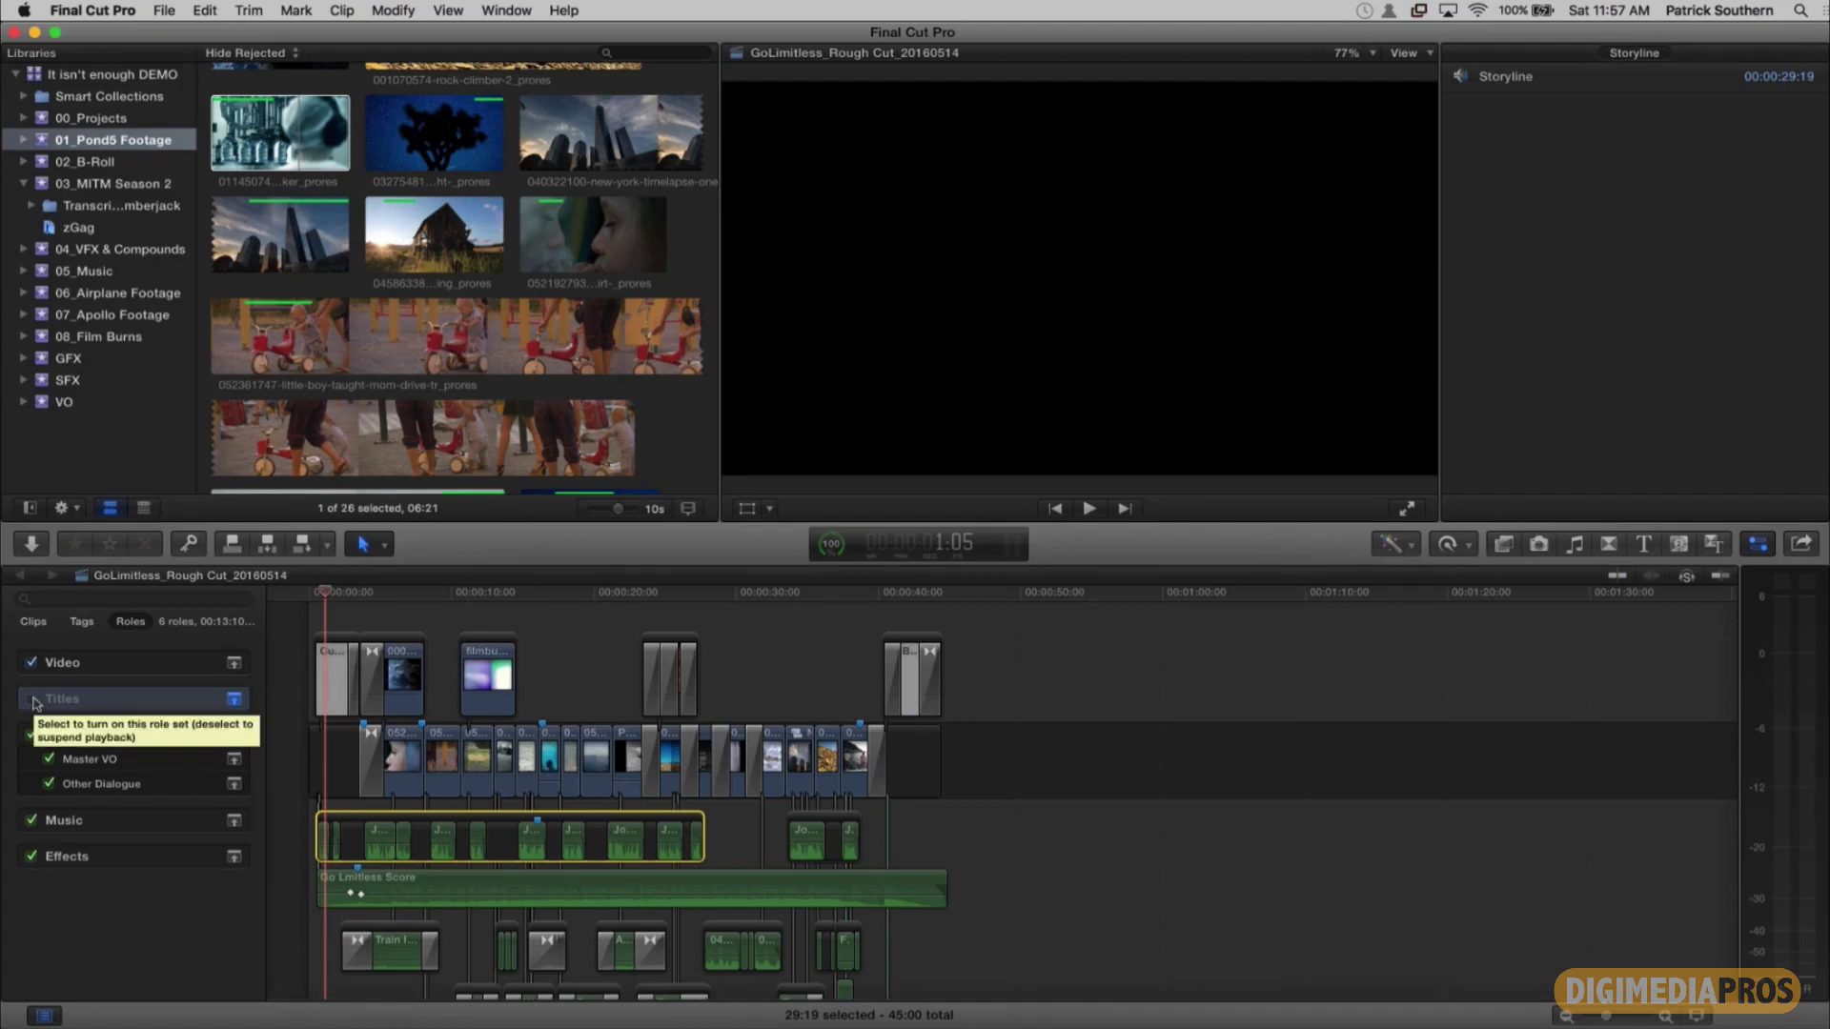
click(35, 701)
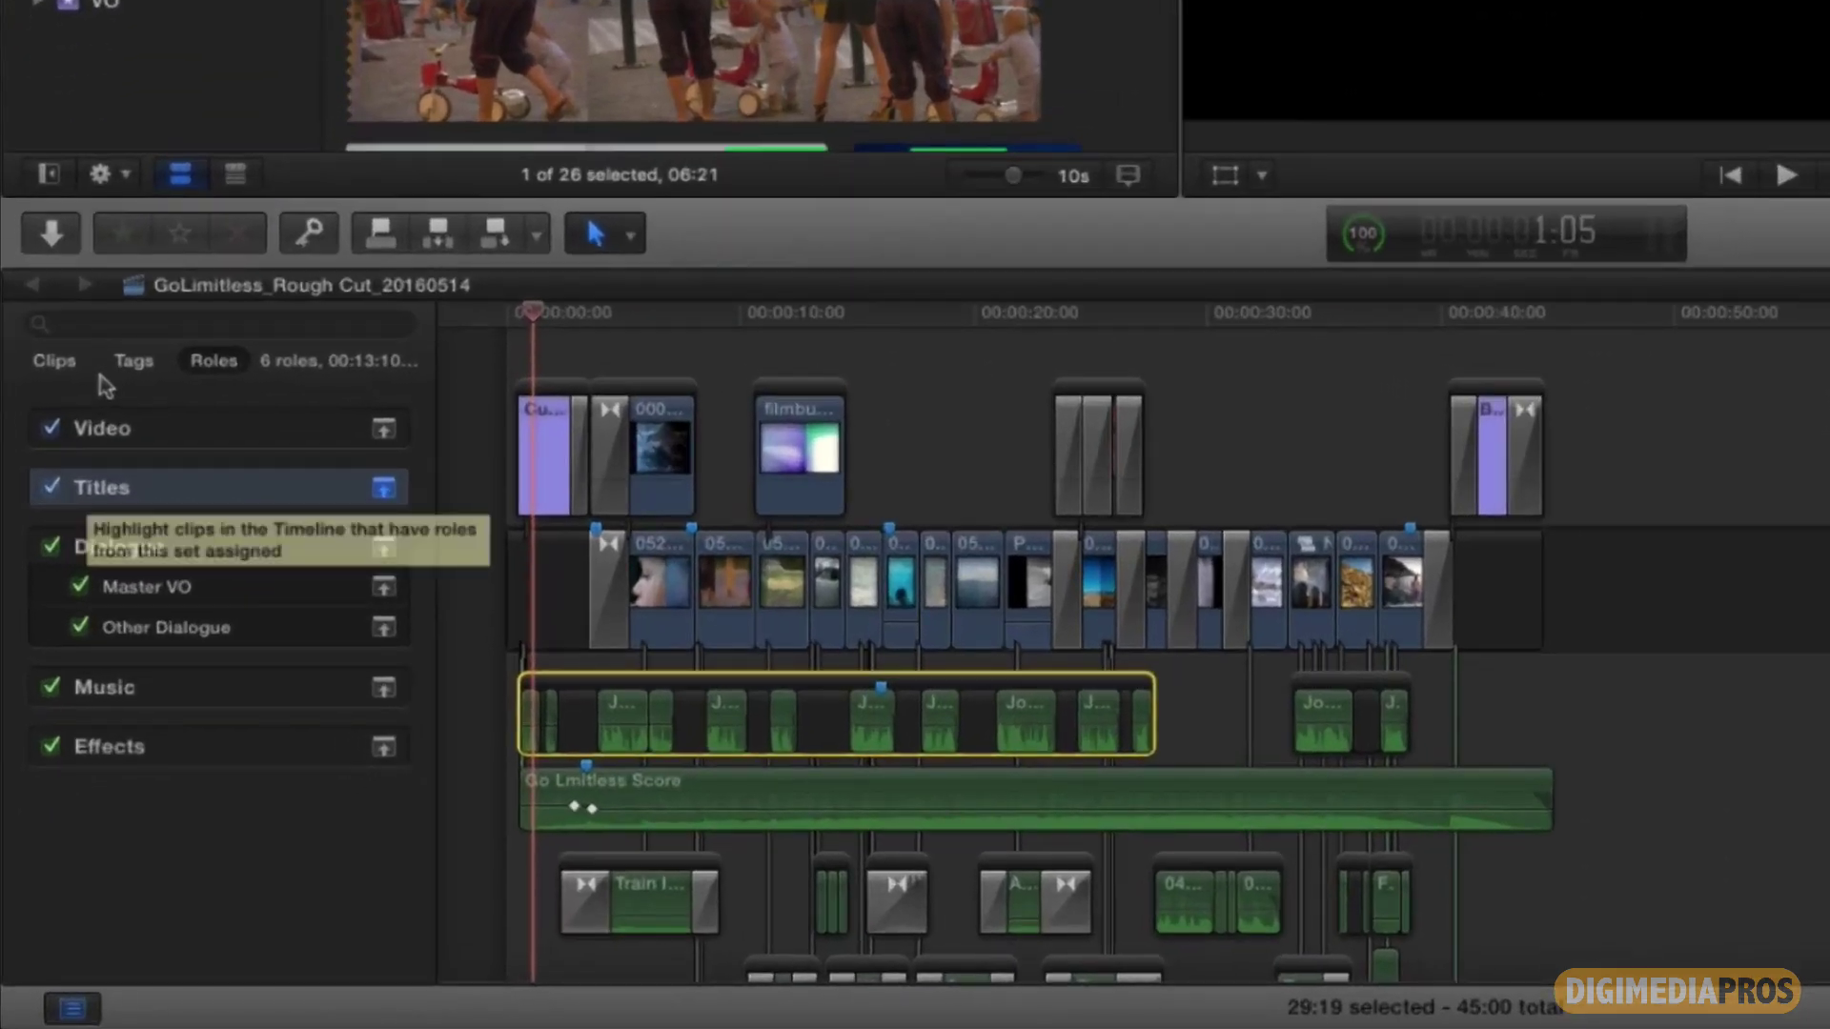
Step: Search the timeline's clip list for "title", select all matching clips to locate them, and clear the selection
click(33, 621)
click(143, 325)
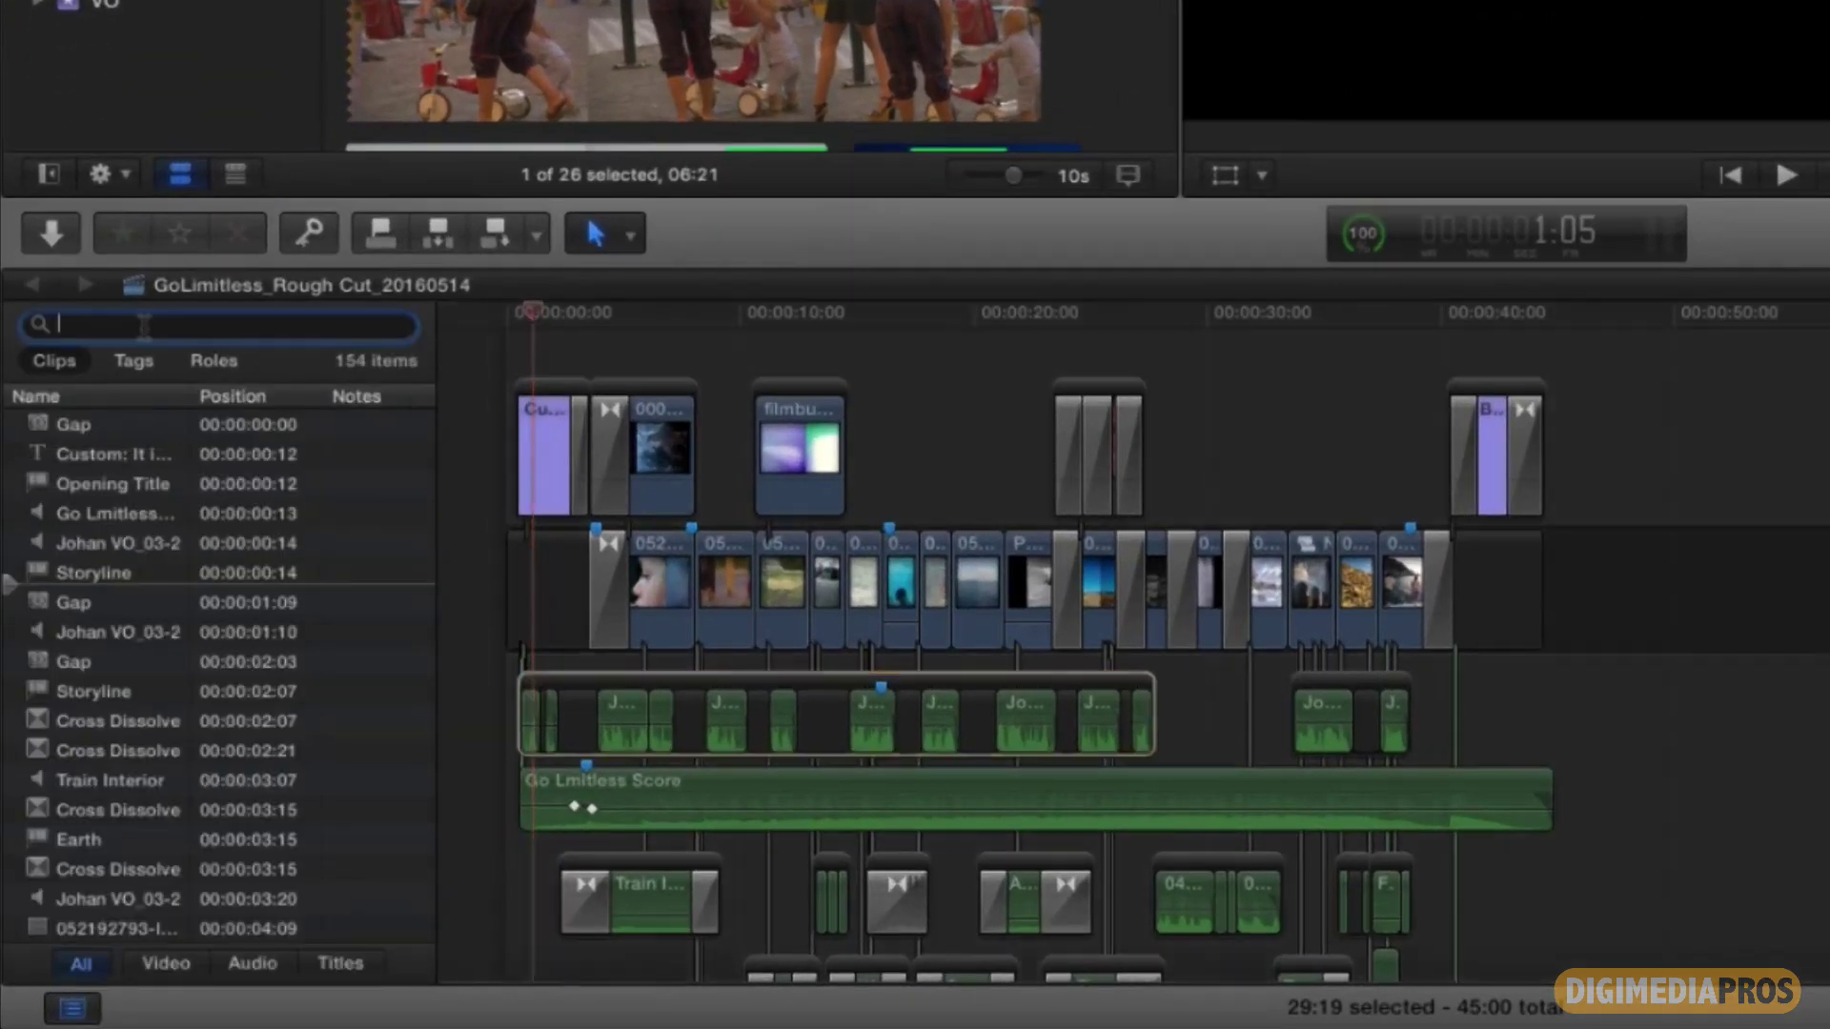
text(title)
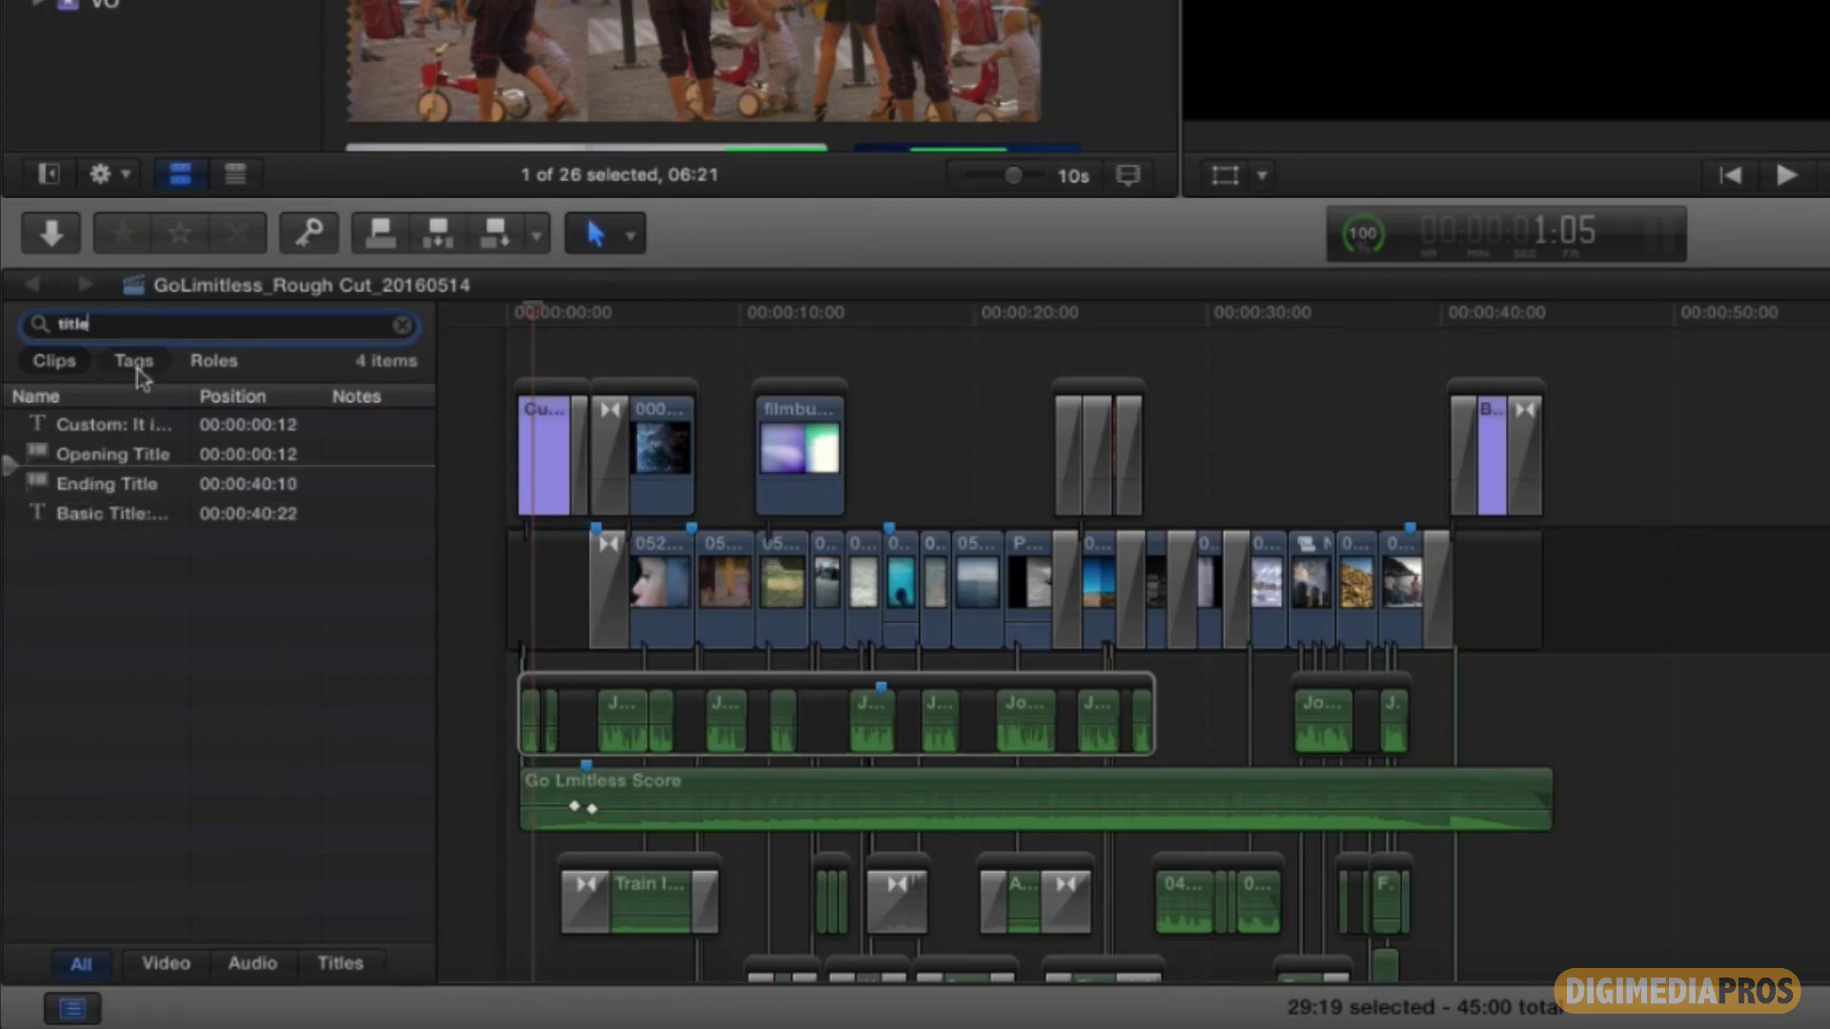
click(125, 427)
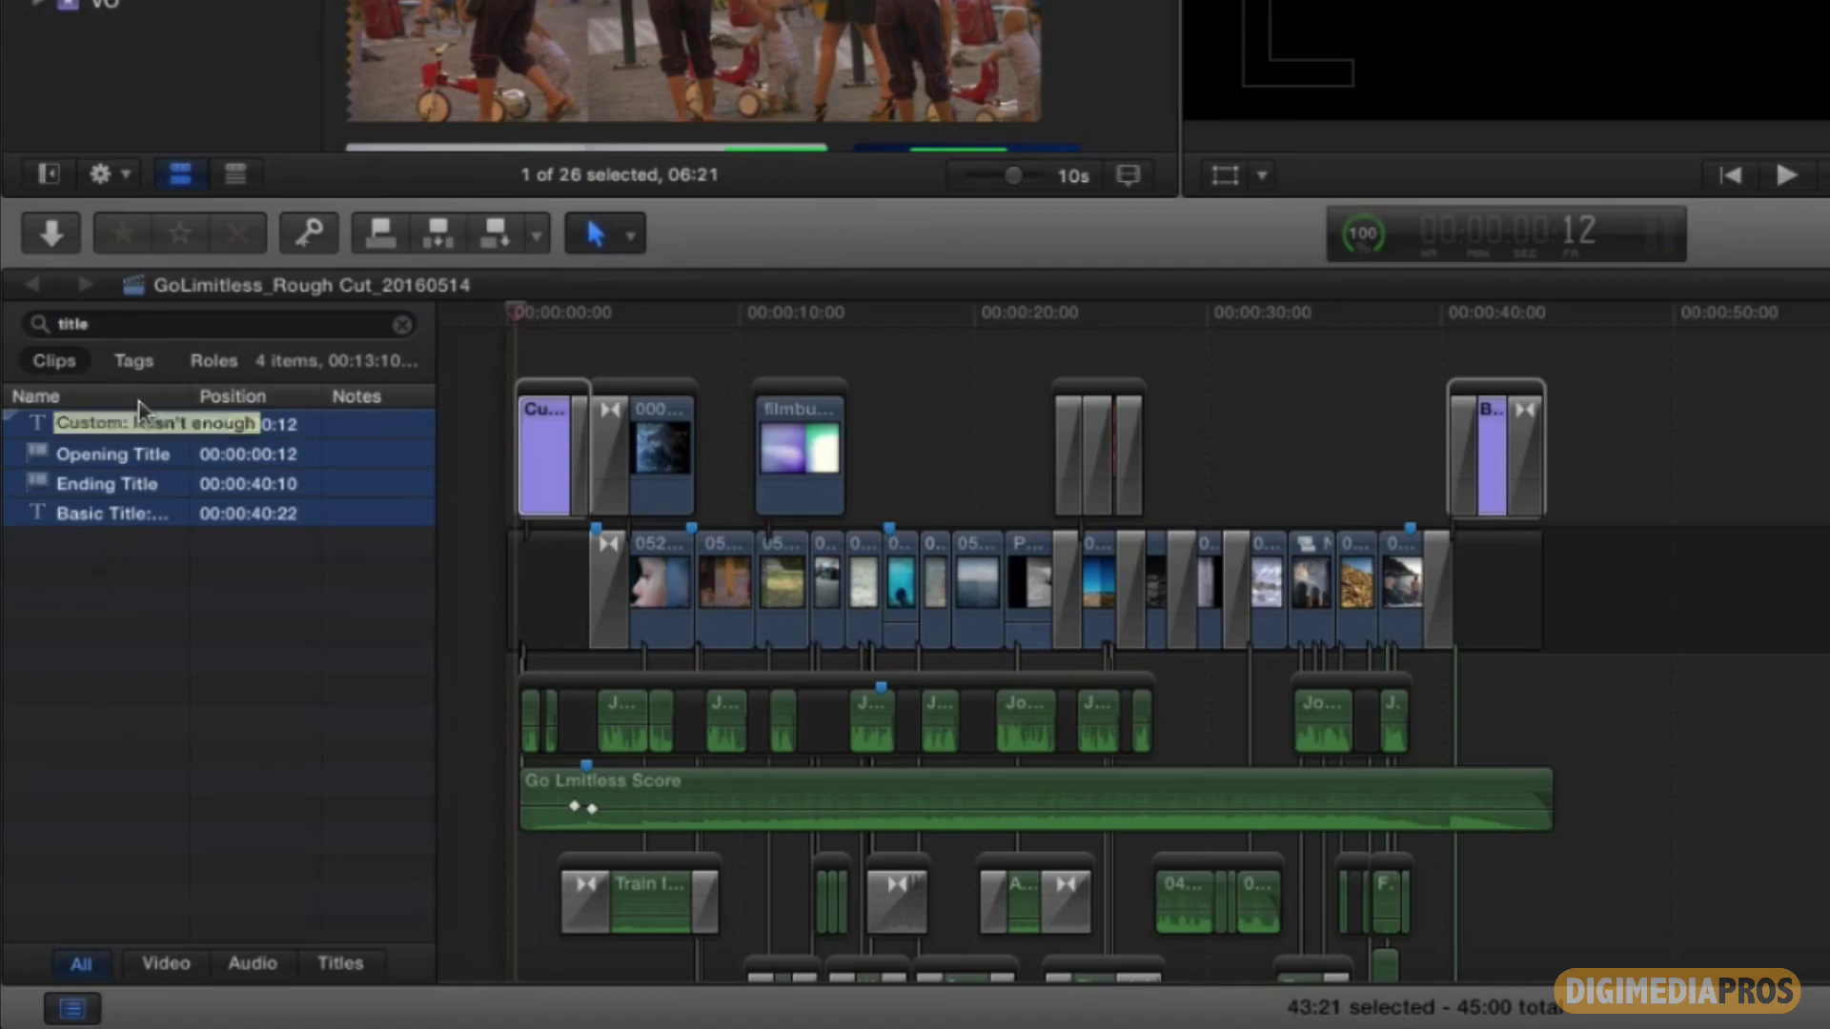
key(super+2)
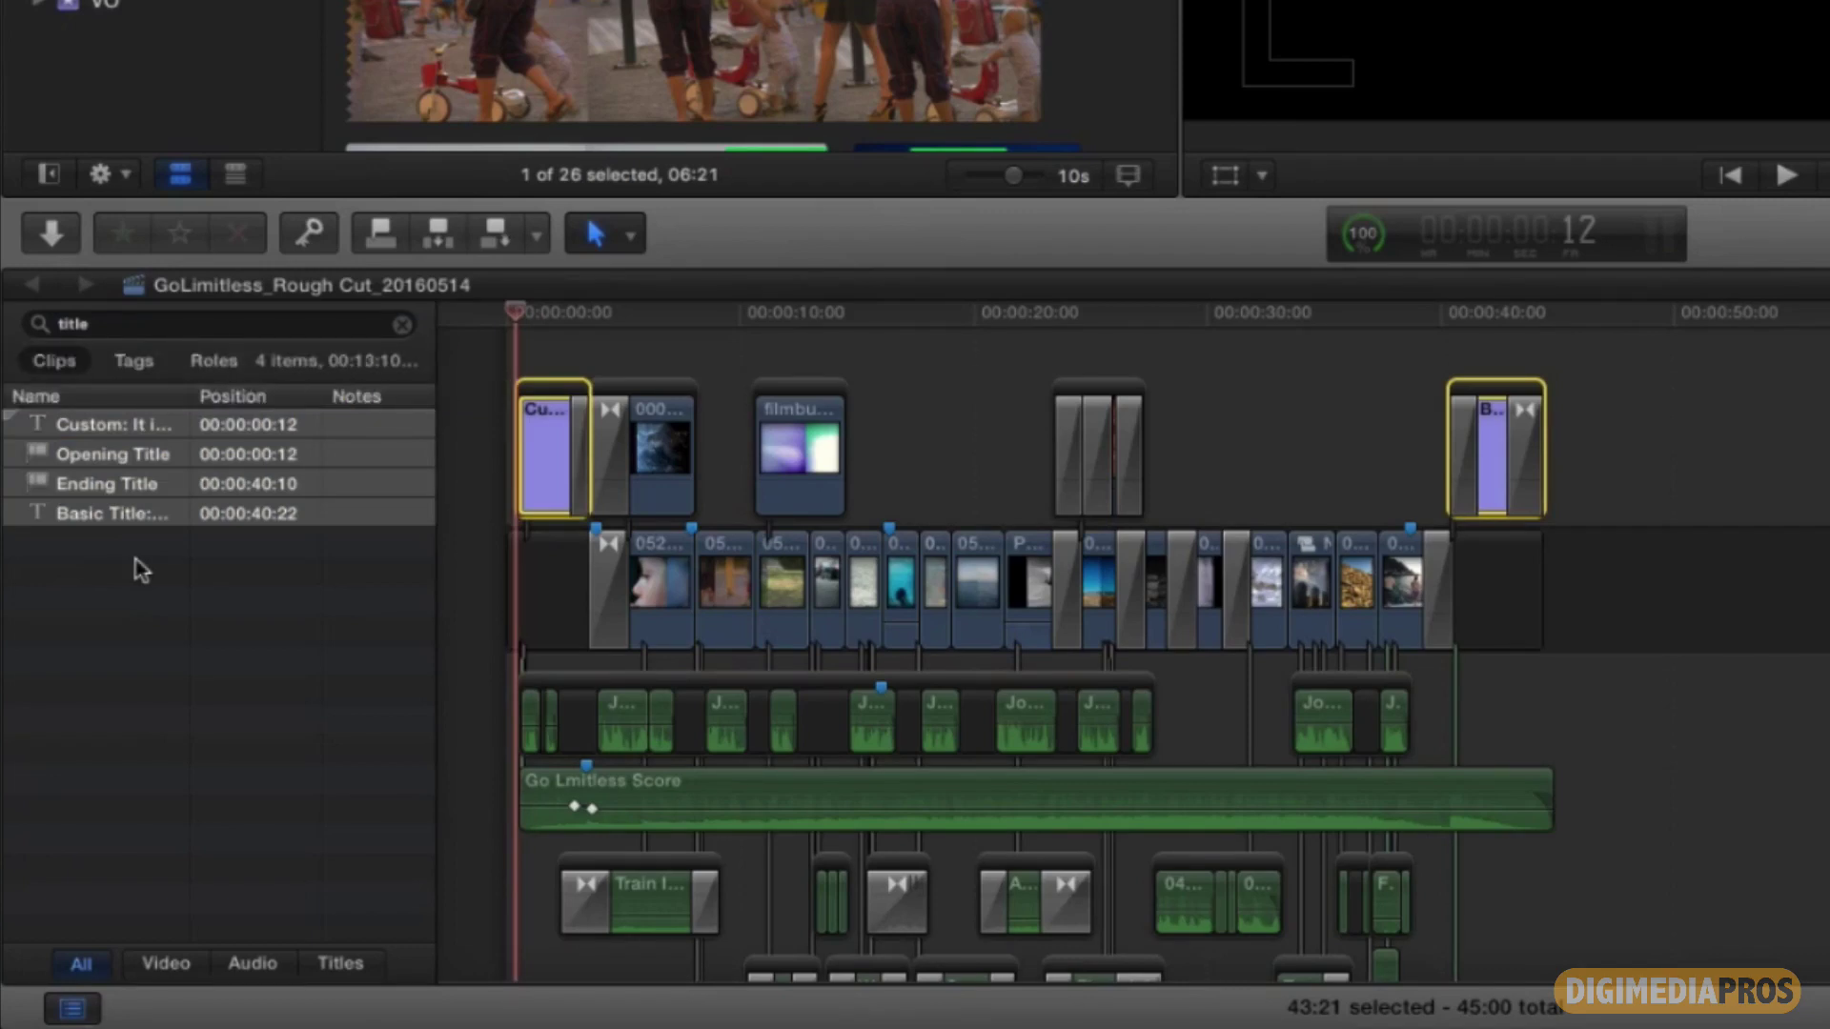
click(141, 570)
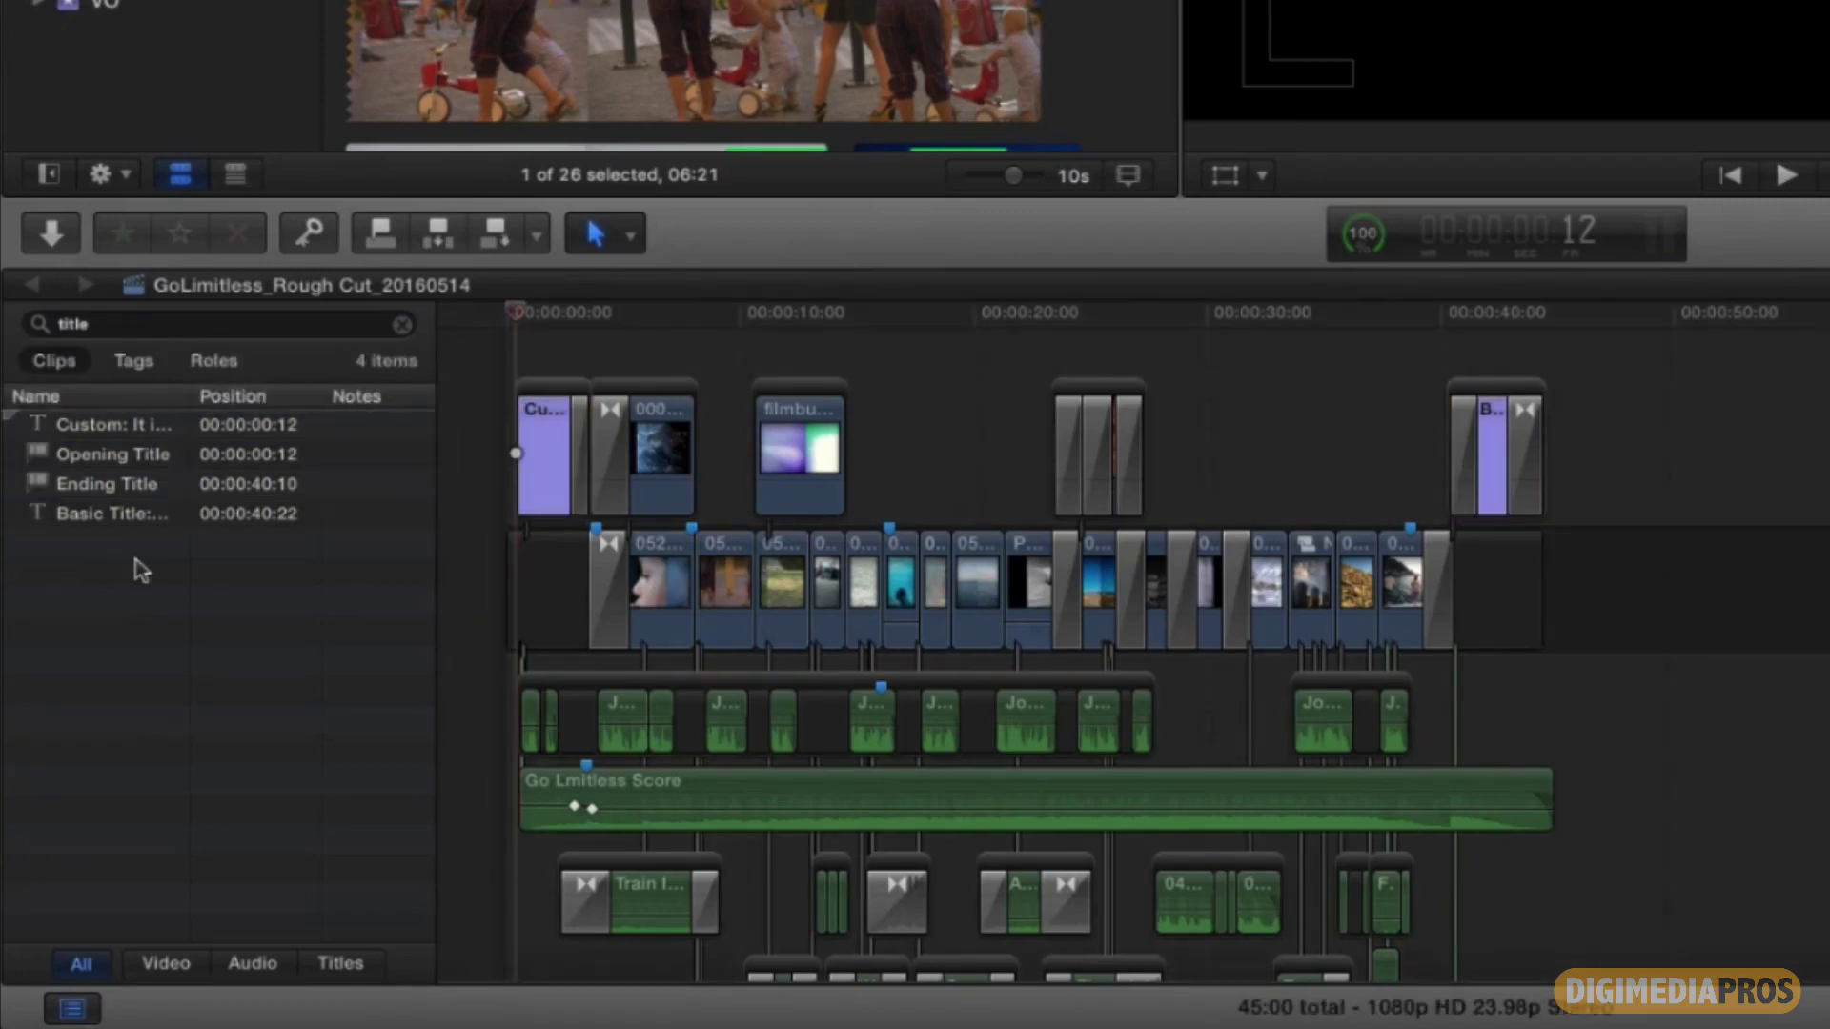
Step: Jump between the Opening Title and Ending Title in the timeline index, widening its Name column to show the full names
click(123, 458)
click(124, 486)
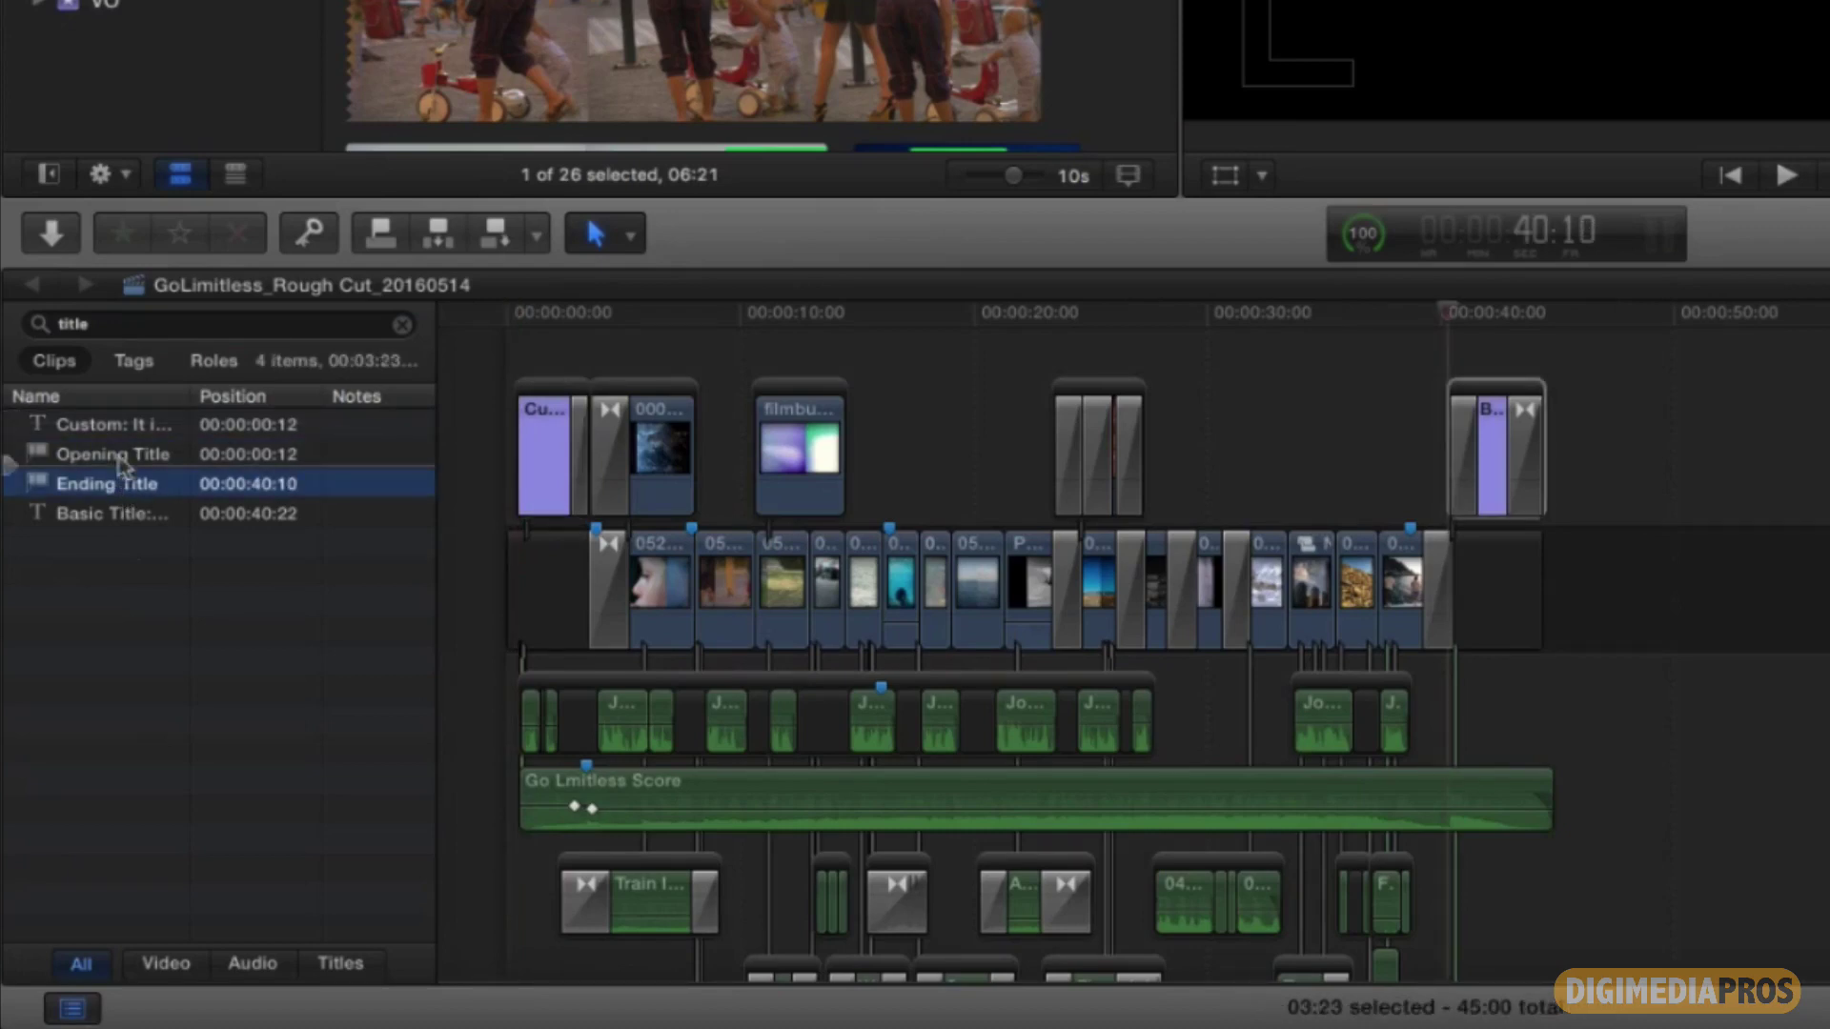
click(124, 459)
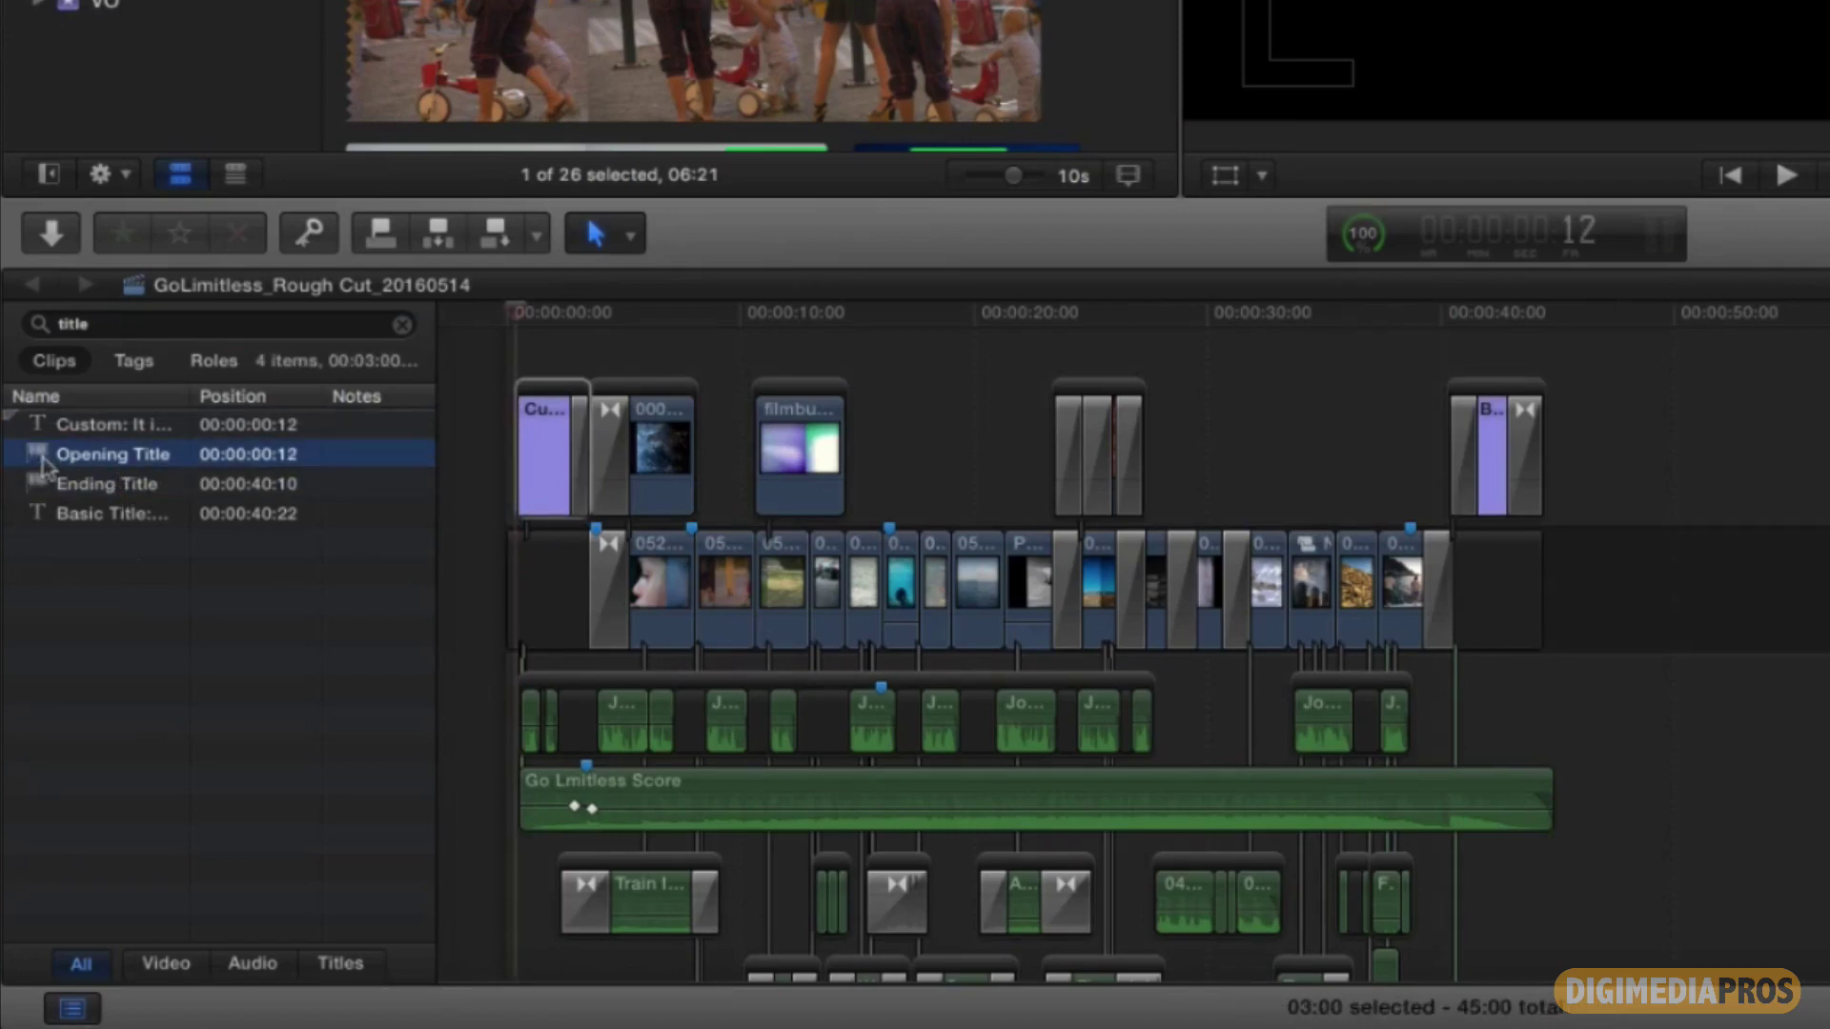
click(40, 487)
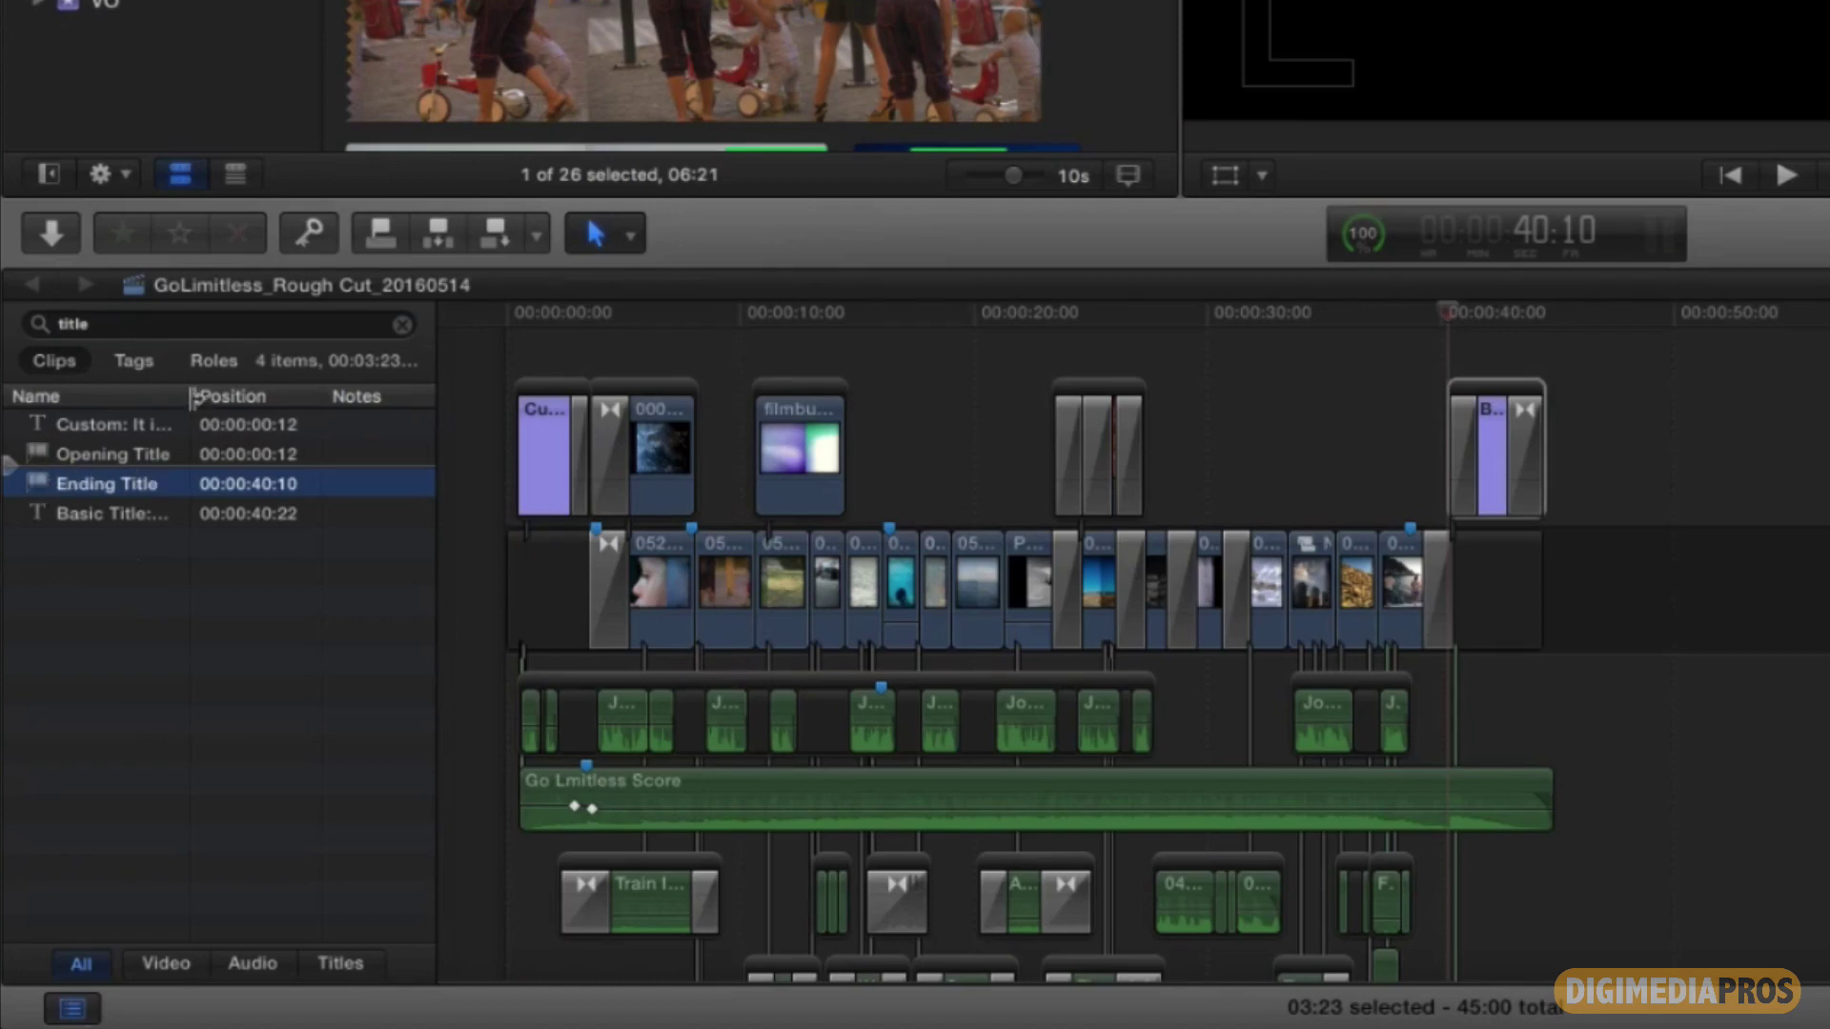
drag(194, 399, 291, 398)
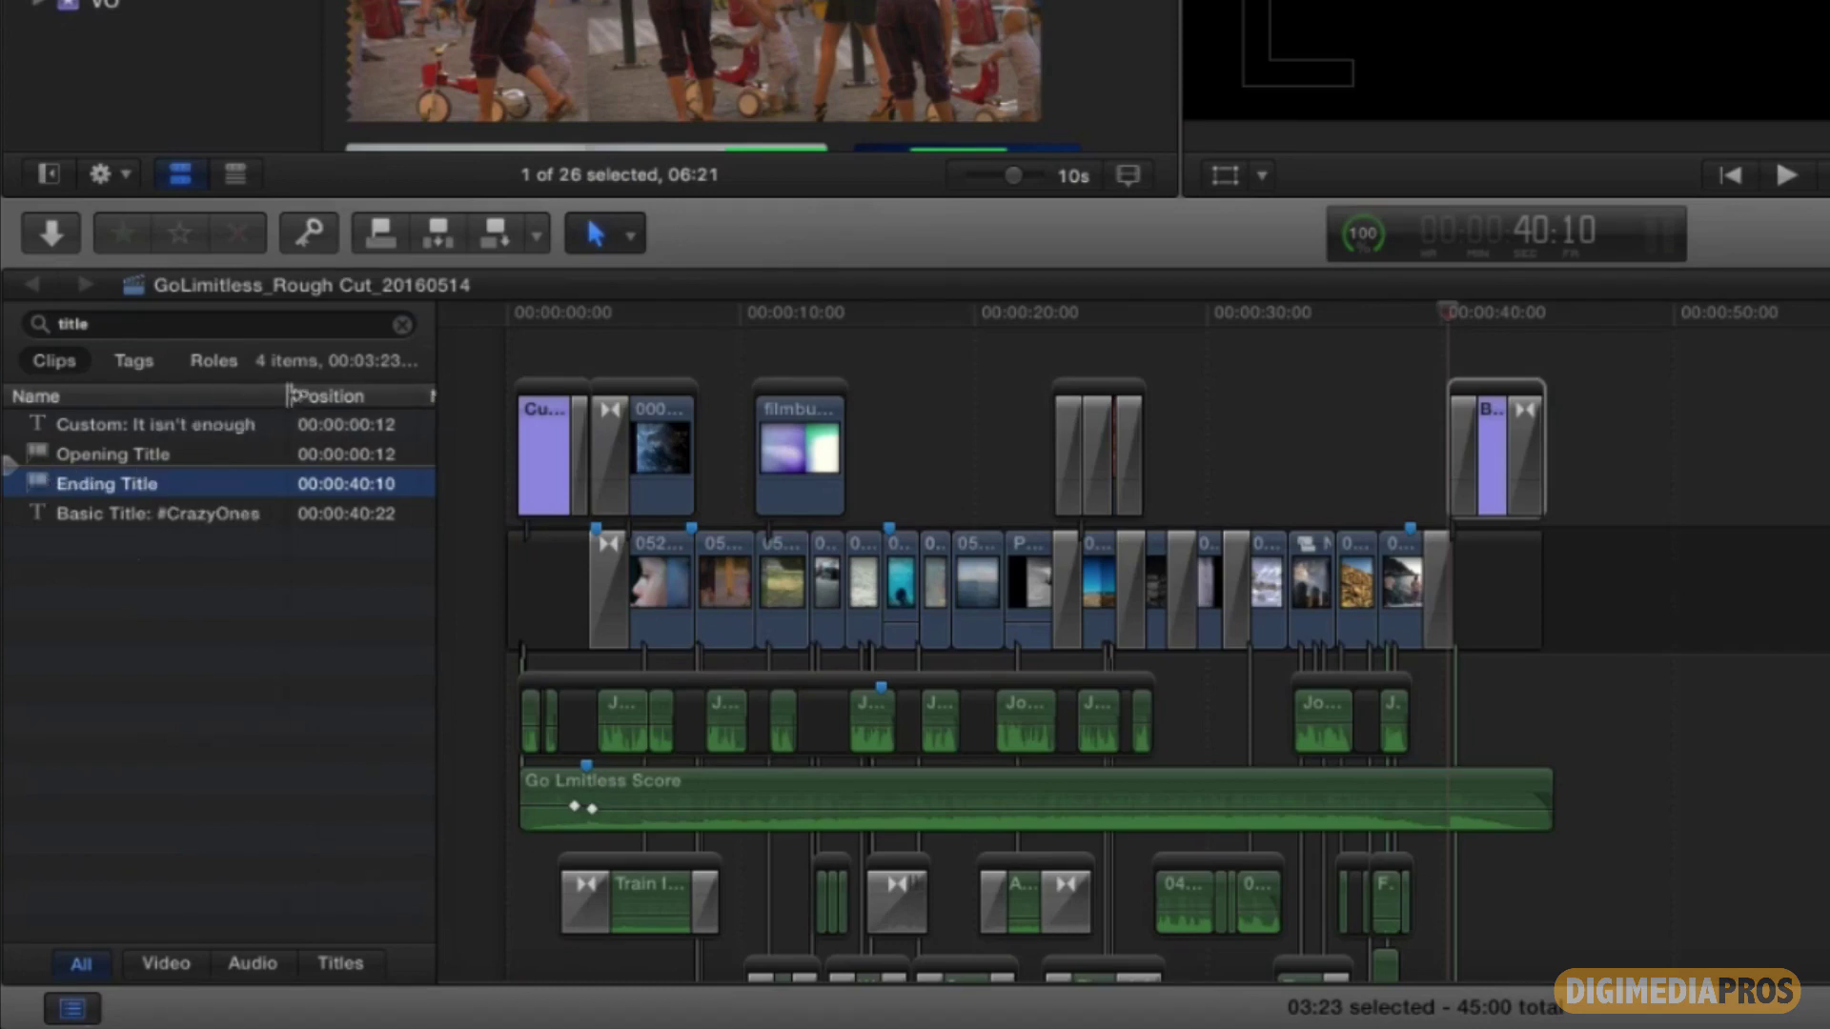
click(127, 456)
click(129, 486)
Step: Disable the title clips Custom: It isn't enough and Basic Title: #CrazyOnes together, and check the opening at 1:12
click(131, 429)
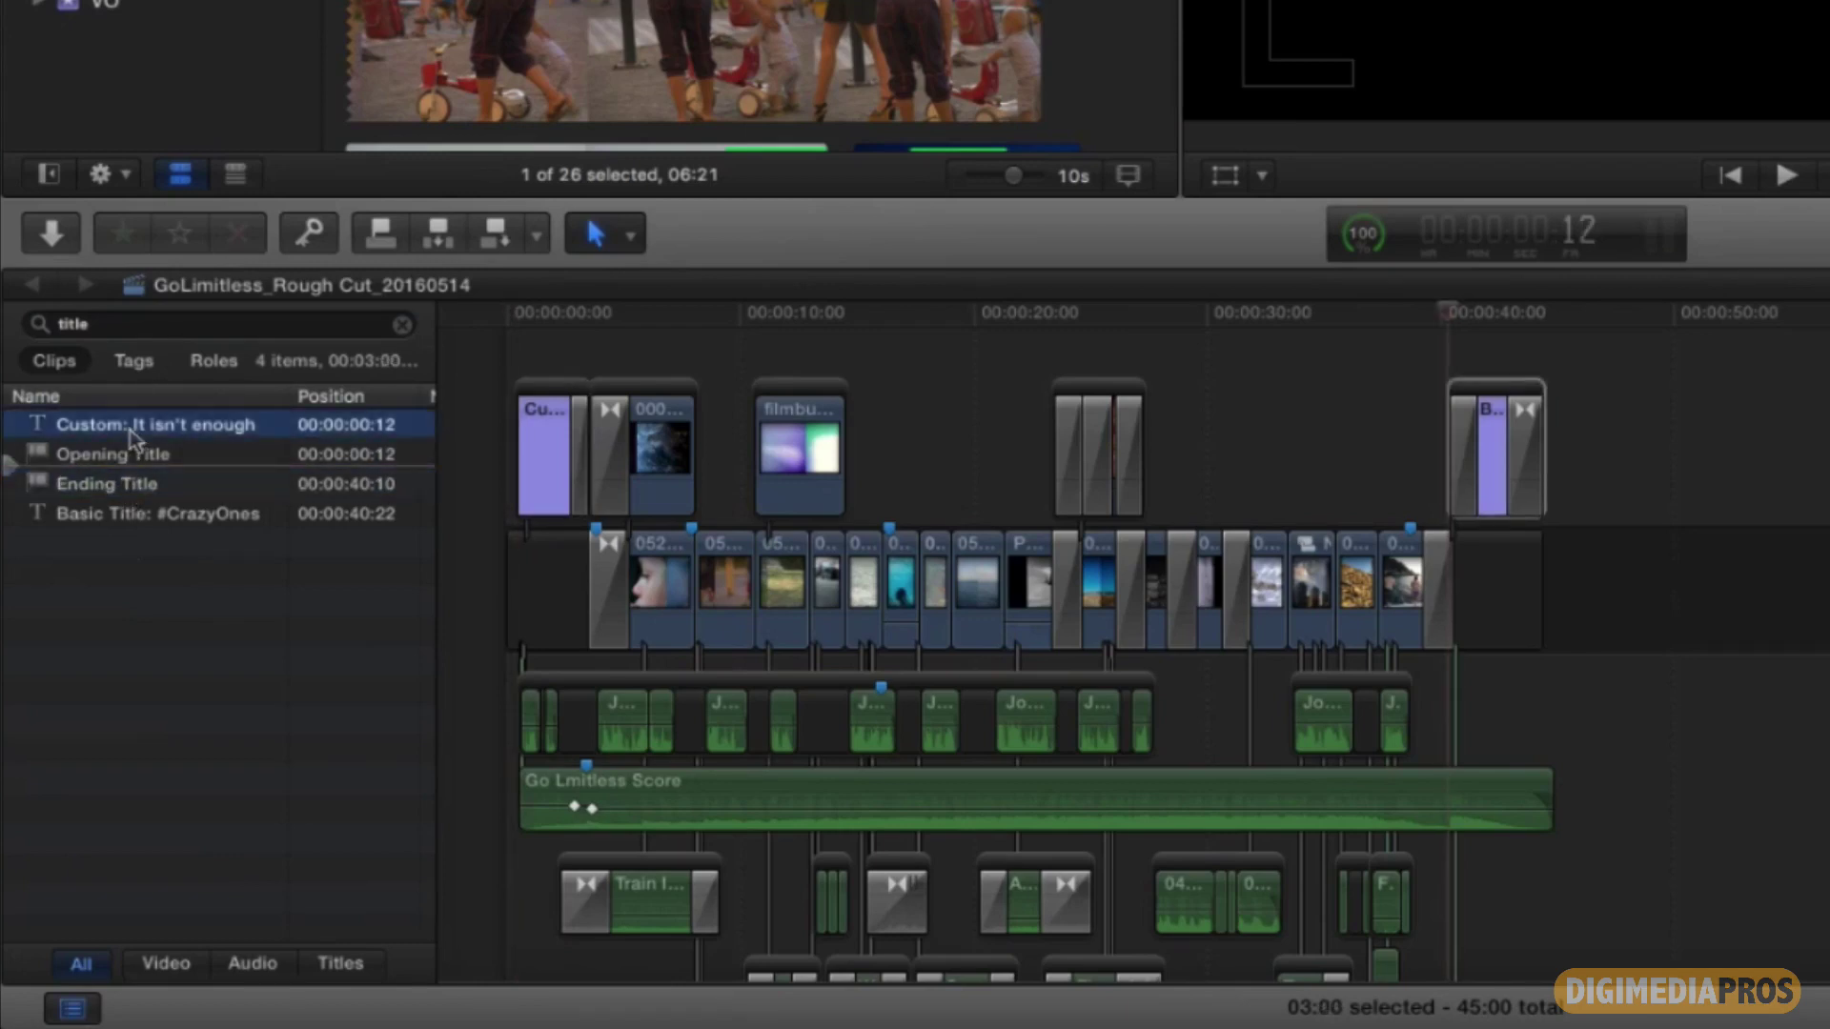
super+click(137, 519)
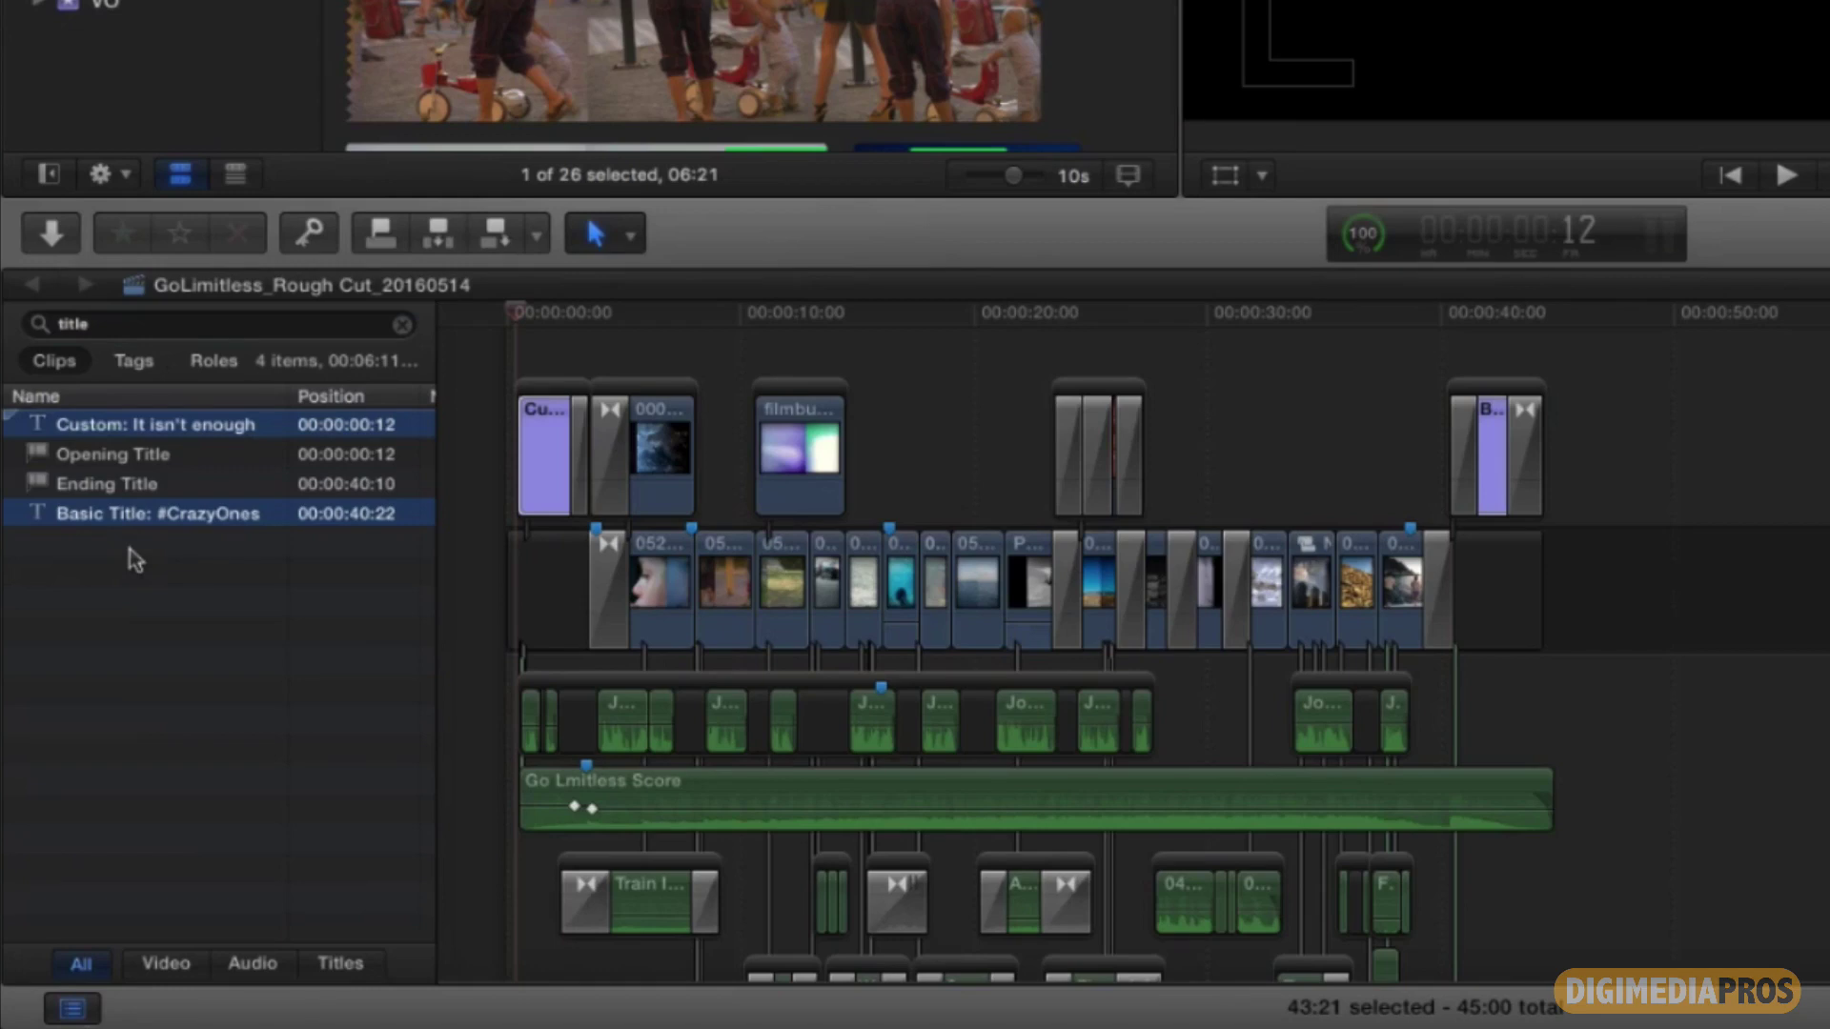
key(super+2)
key(v)
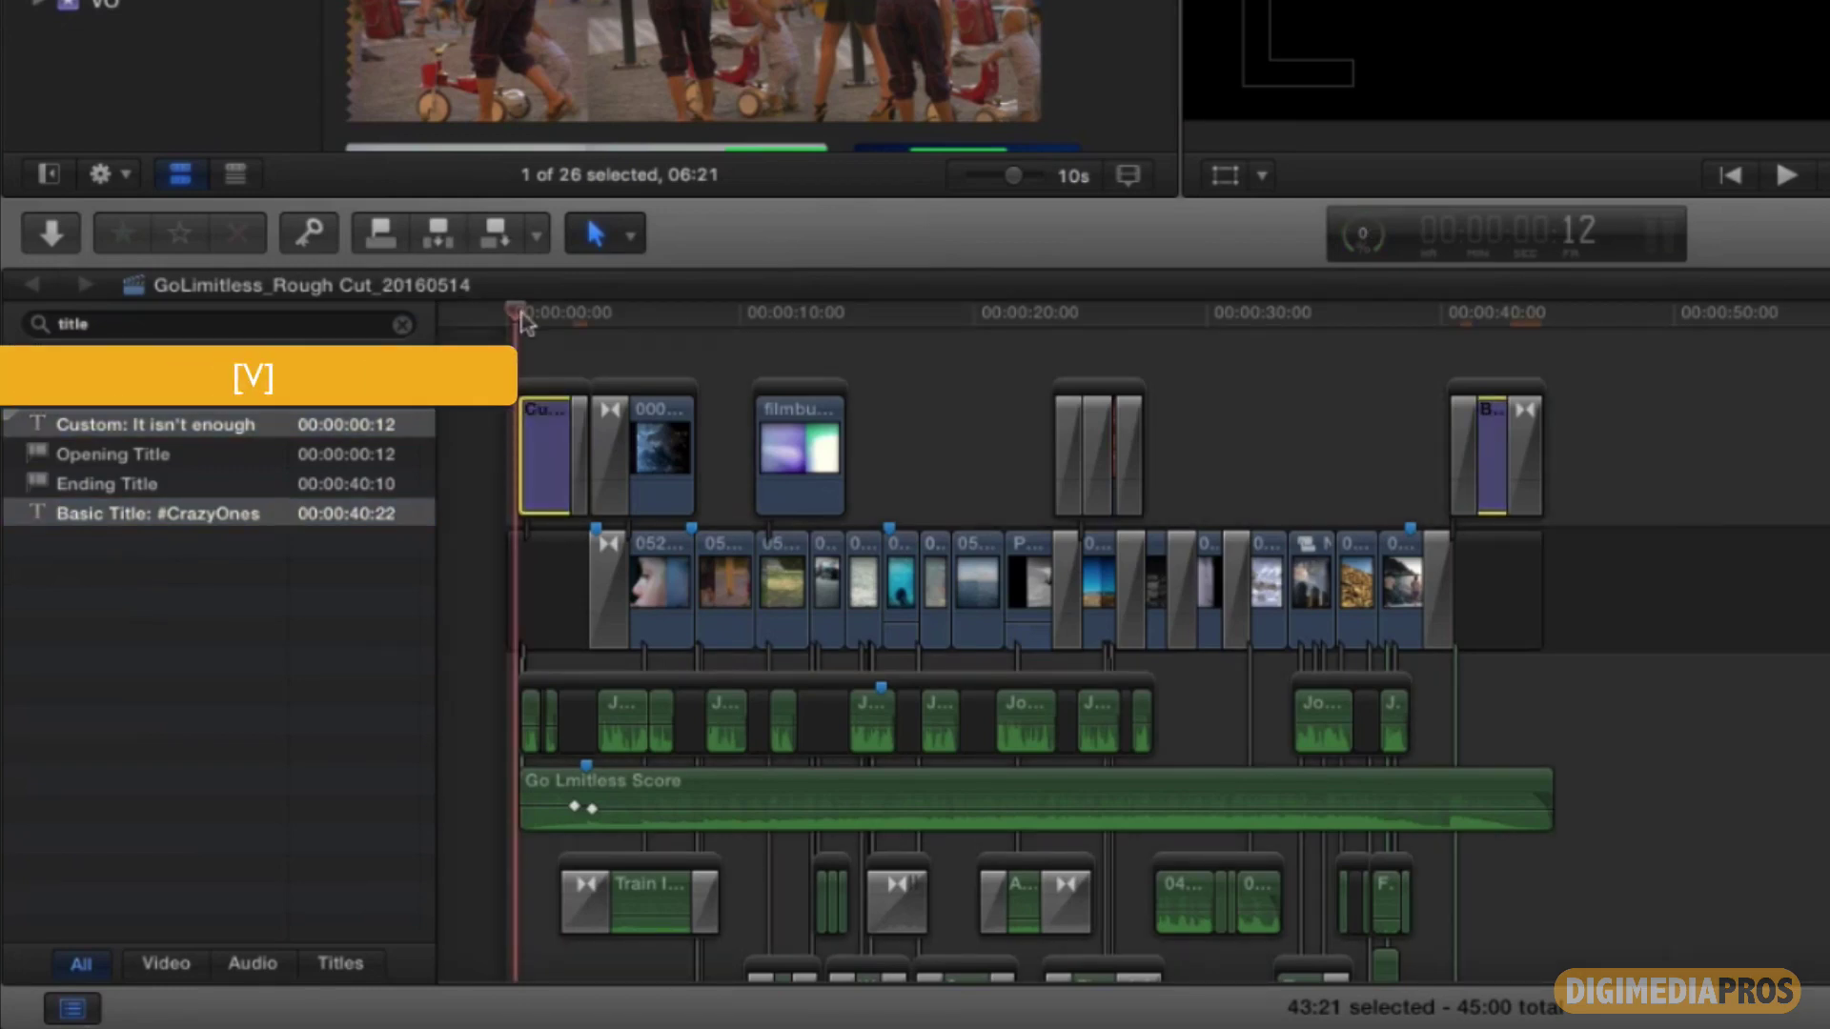
drag(523, 324, 546, 324)
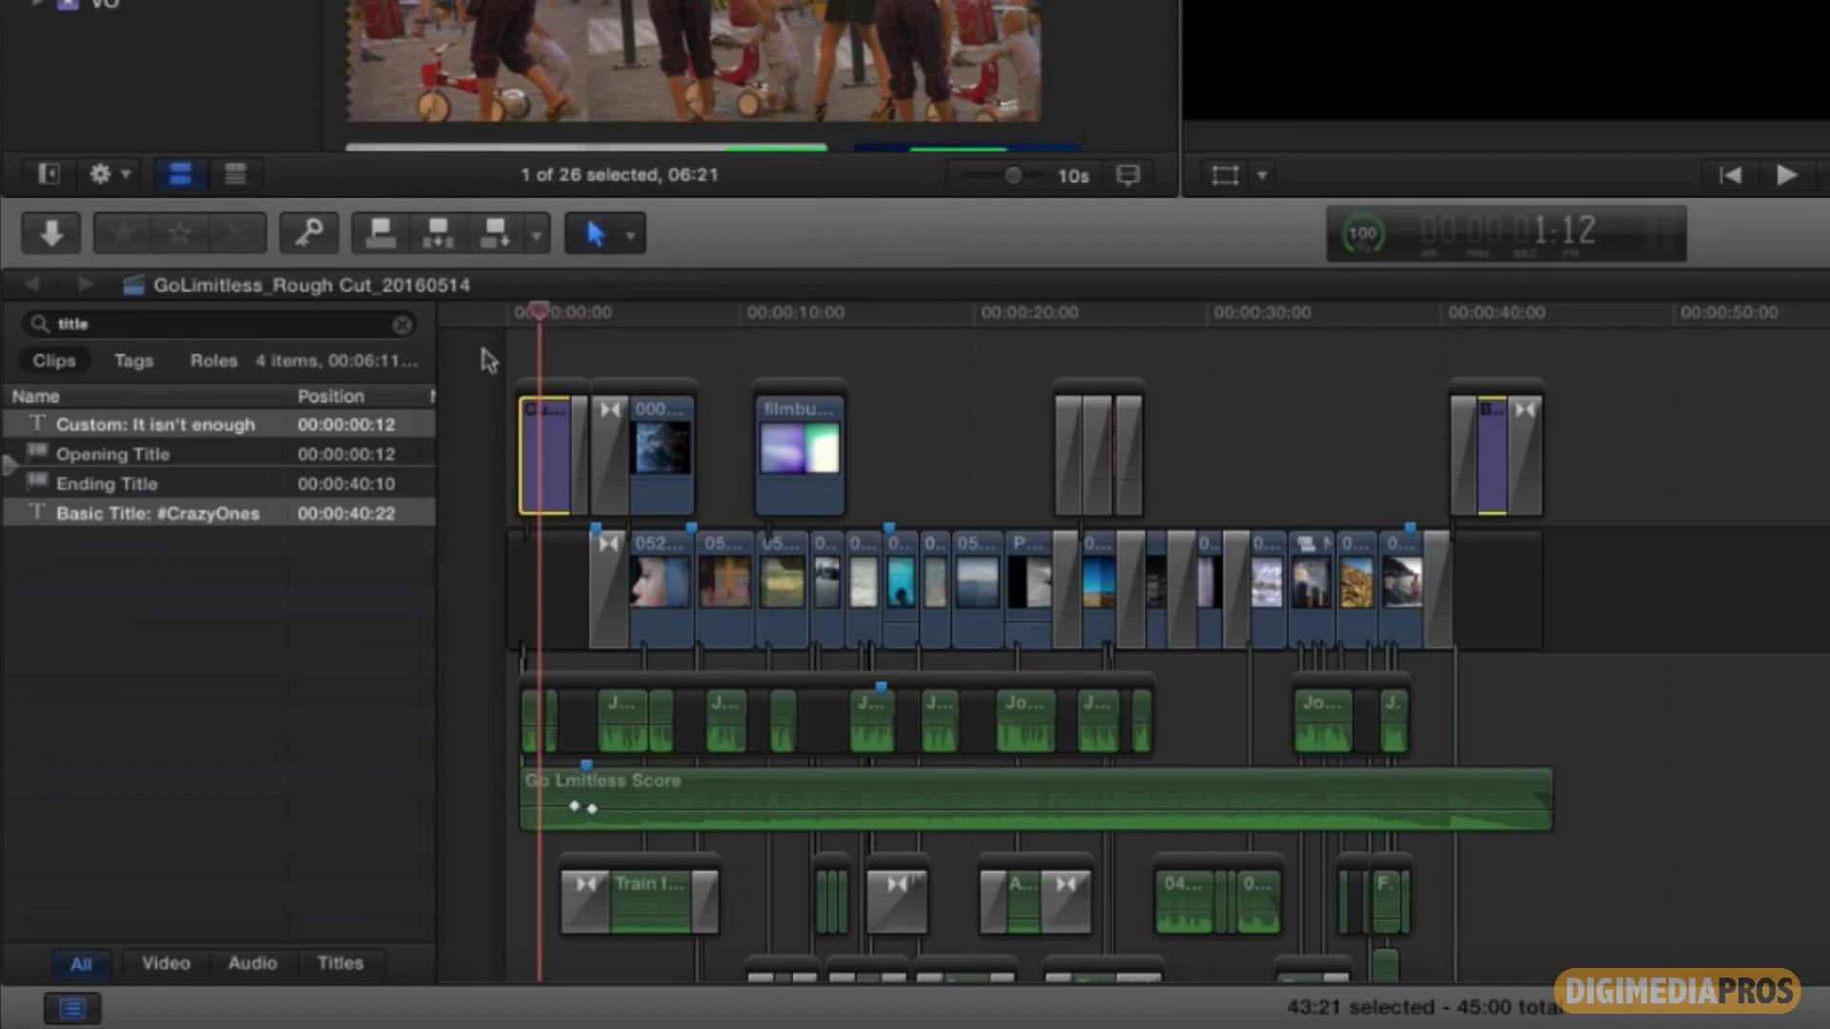
Step: Show the roles in the timeline index, and turn the Video and Titles roles off and back on one at a time
click(213, 361)
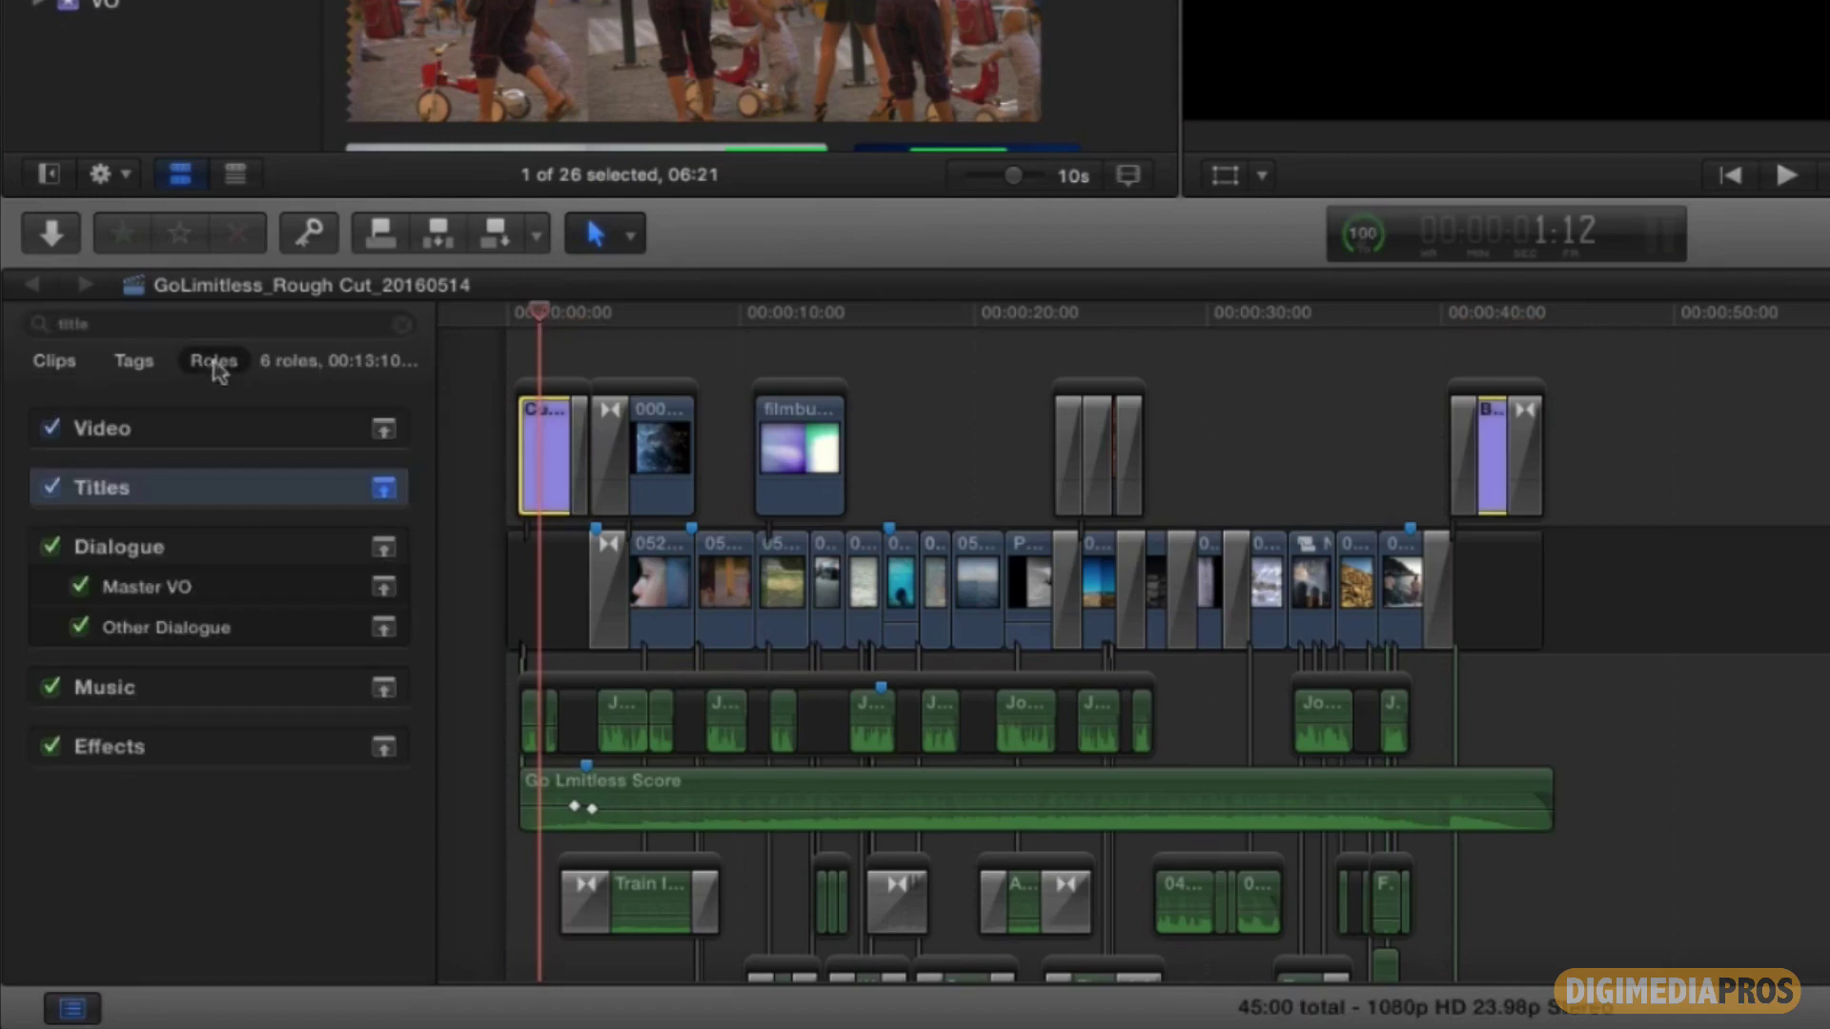
click(50, 431)
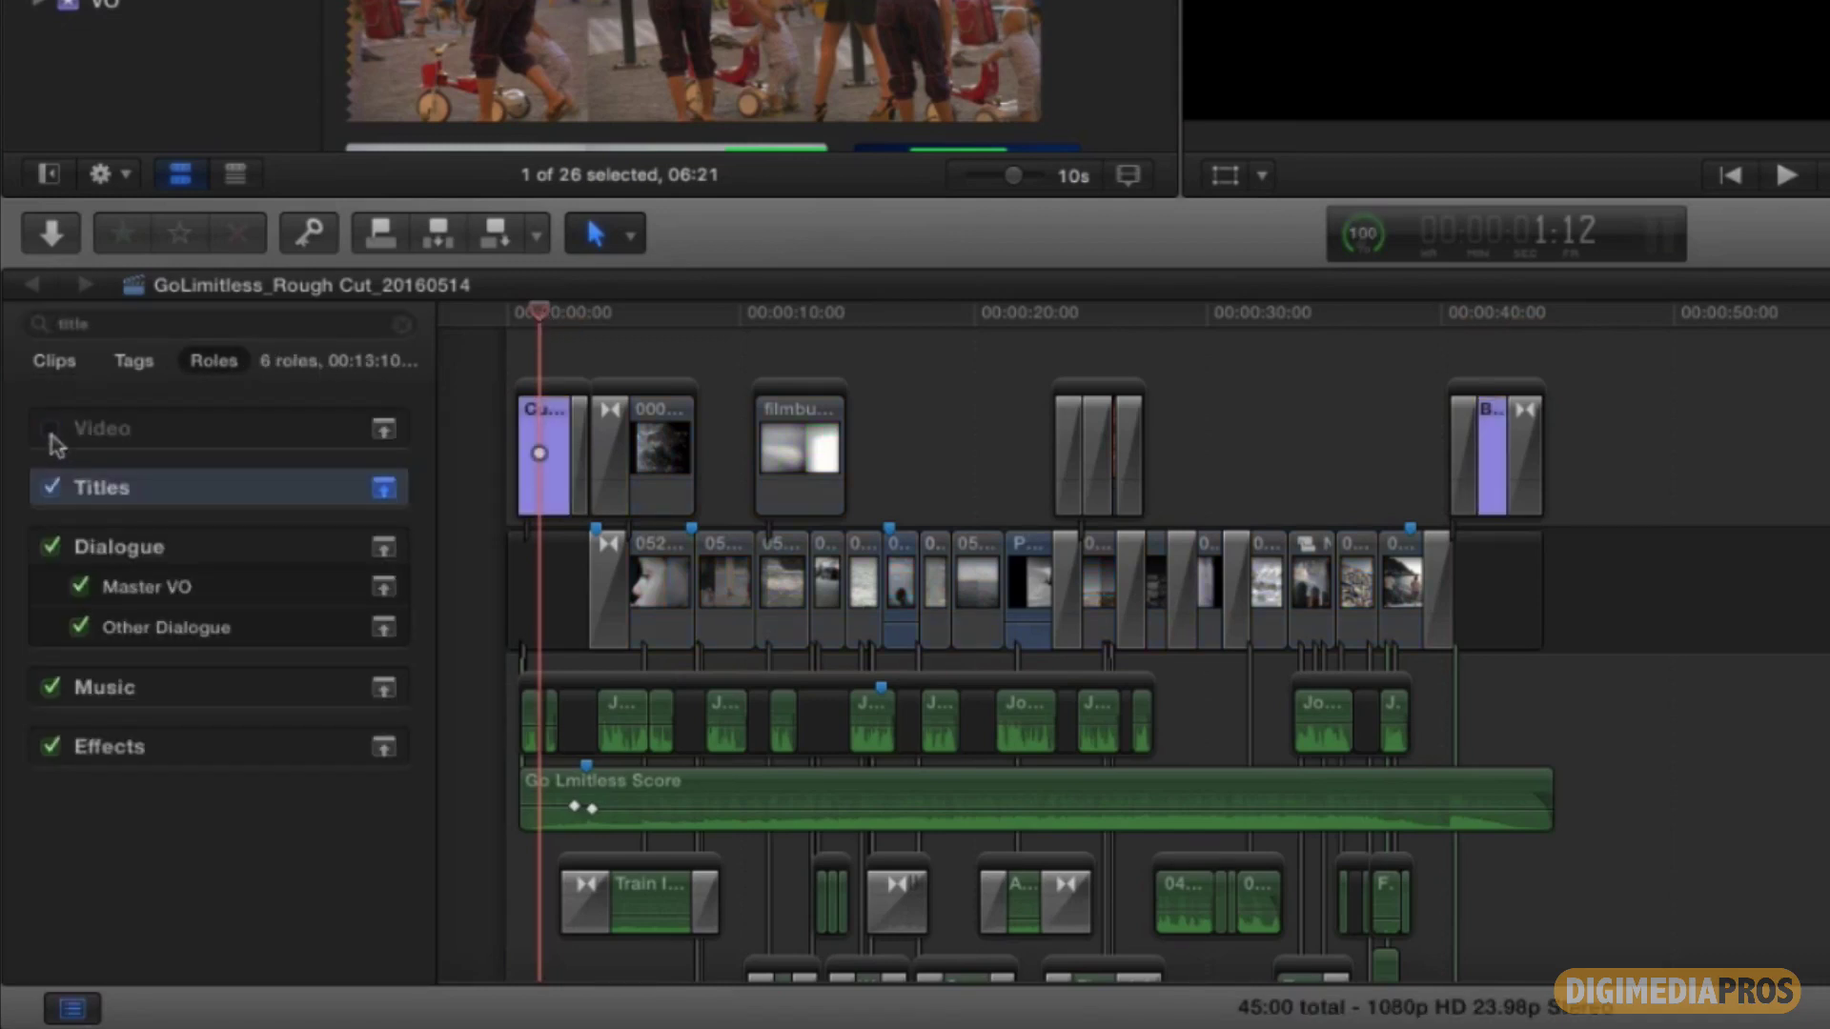
click(53, 437)
click(52, 490)
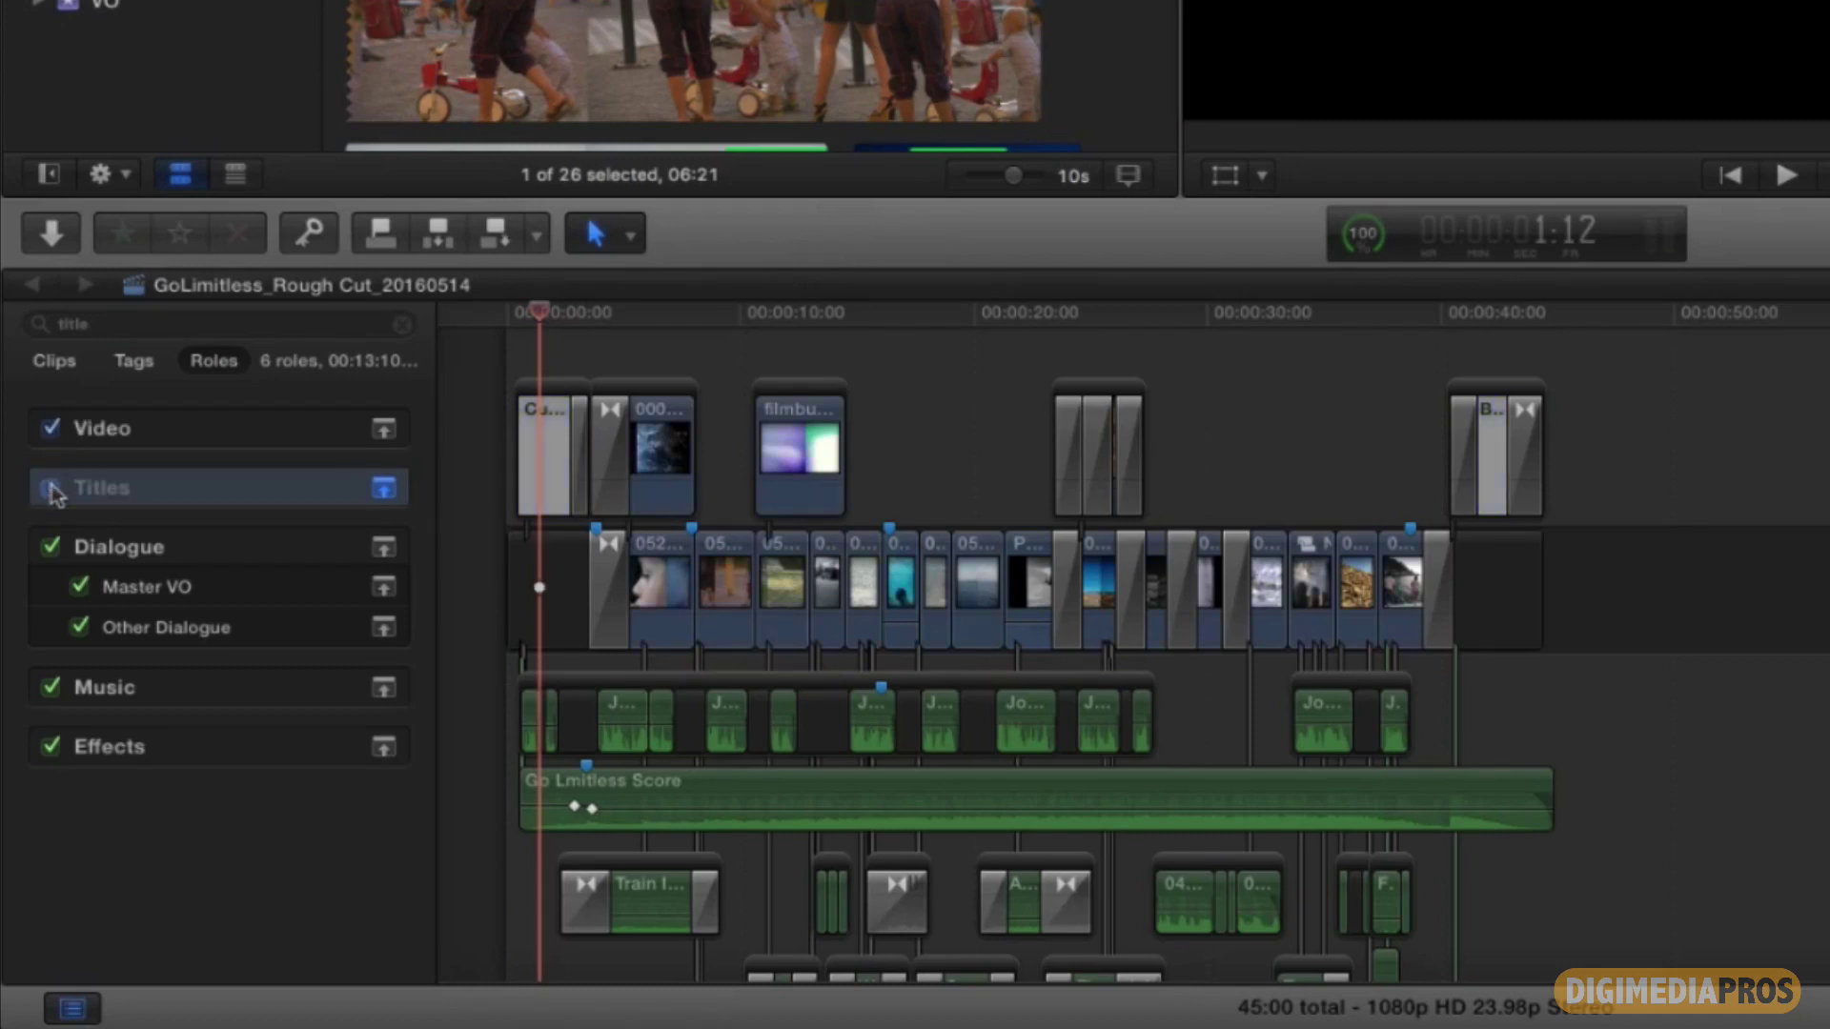
click(53, 490)
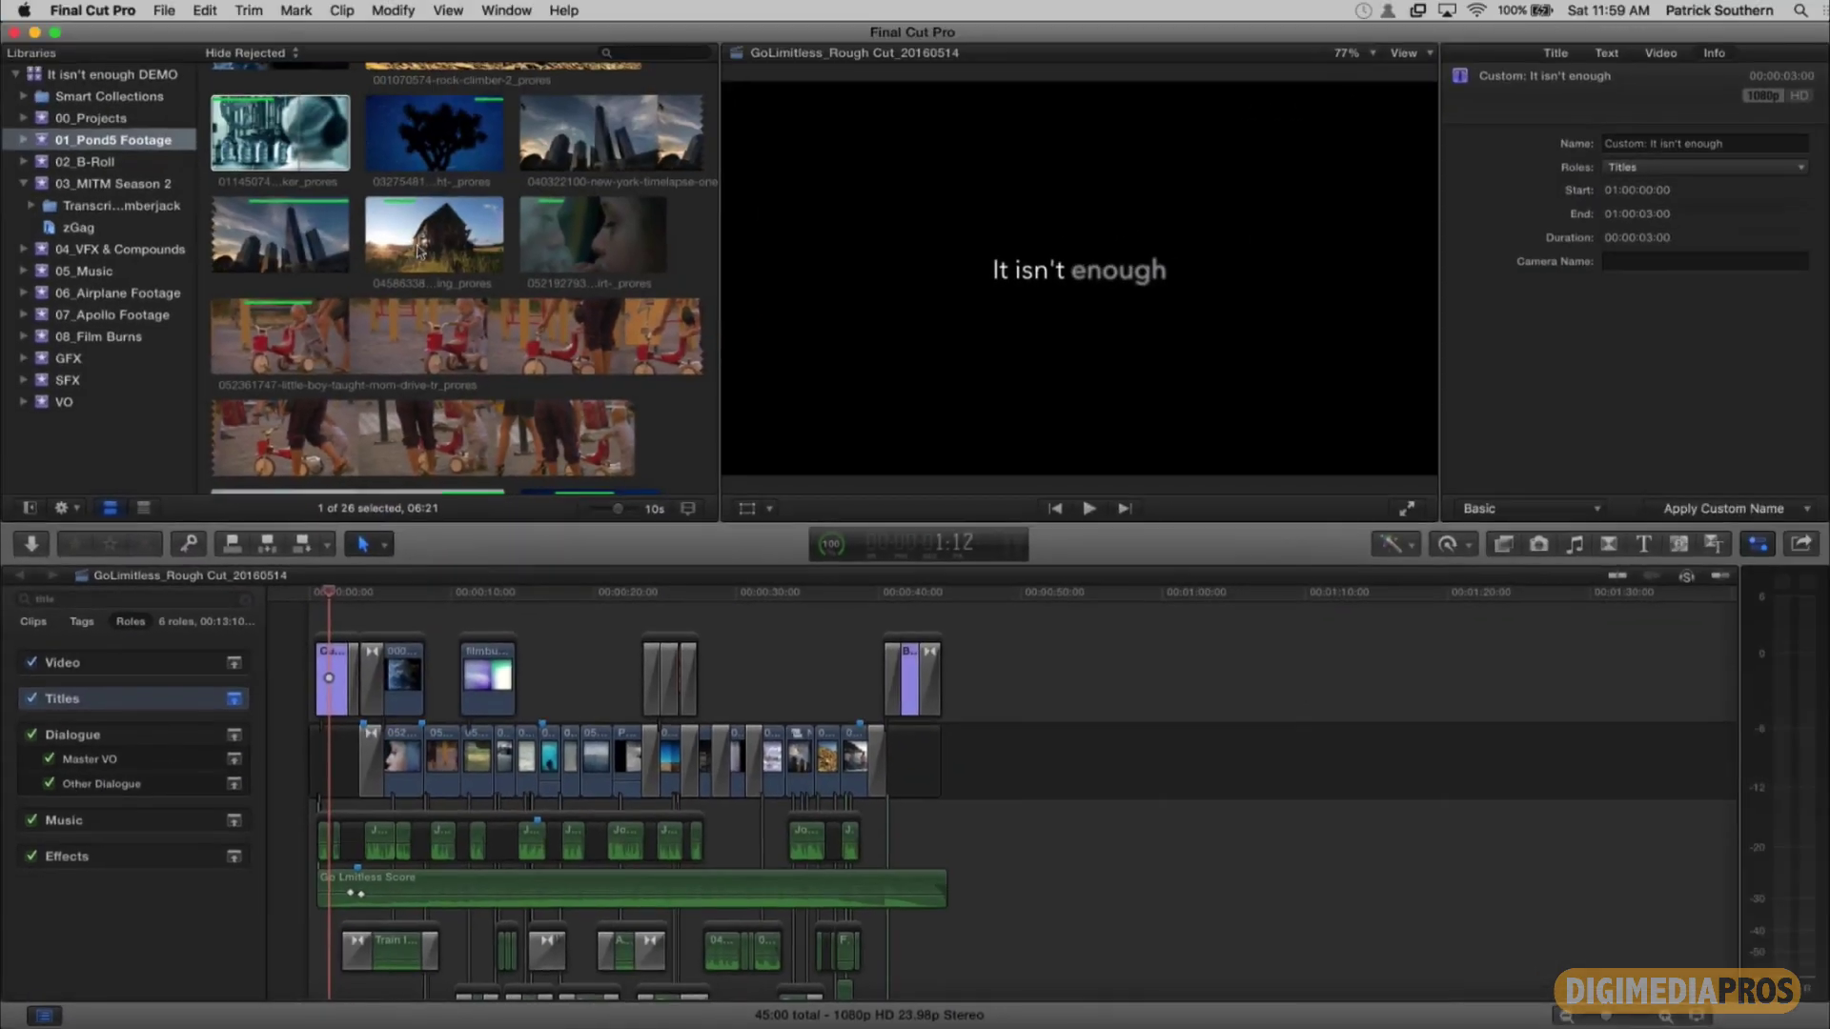
Step: Mark a range of about 4:07 in the barn-sunlight-tracking clip and connect it to the primary storyline at 15:08
click(434, 245)
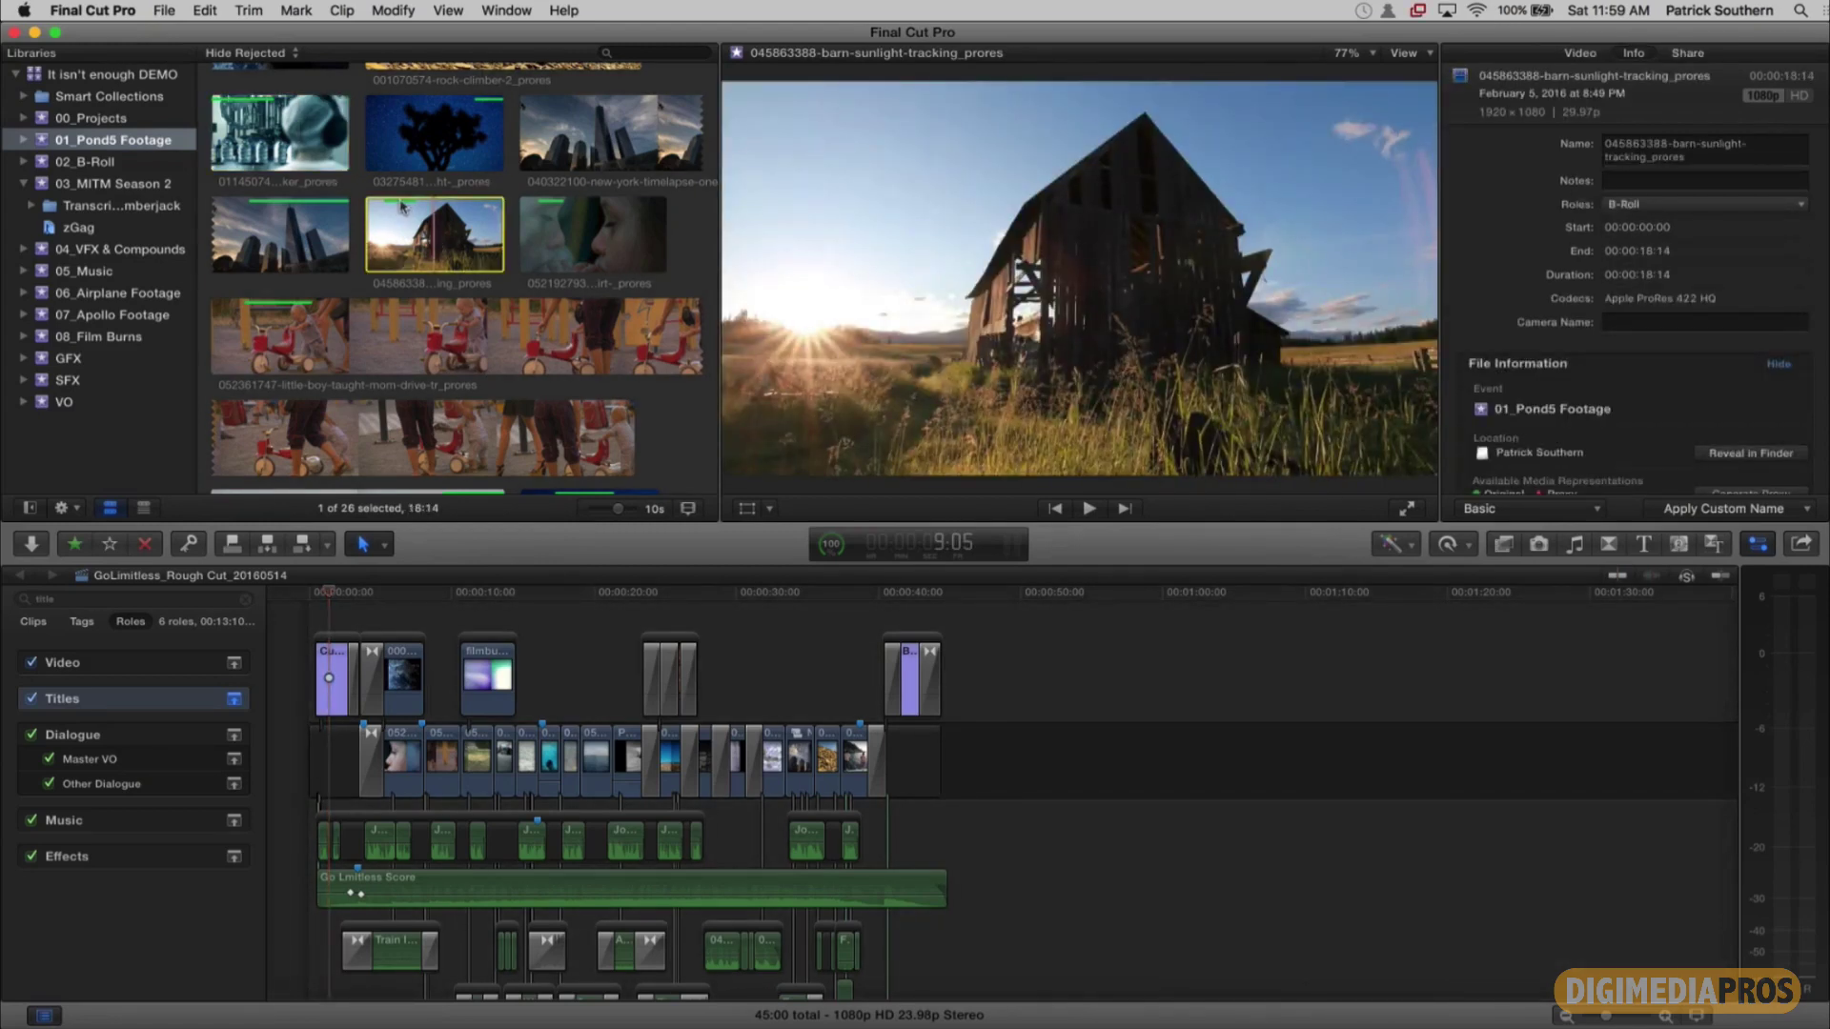
drag(386, 219, 417, 219)
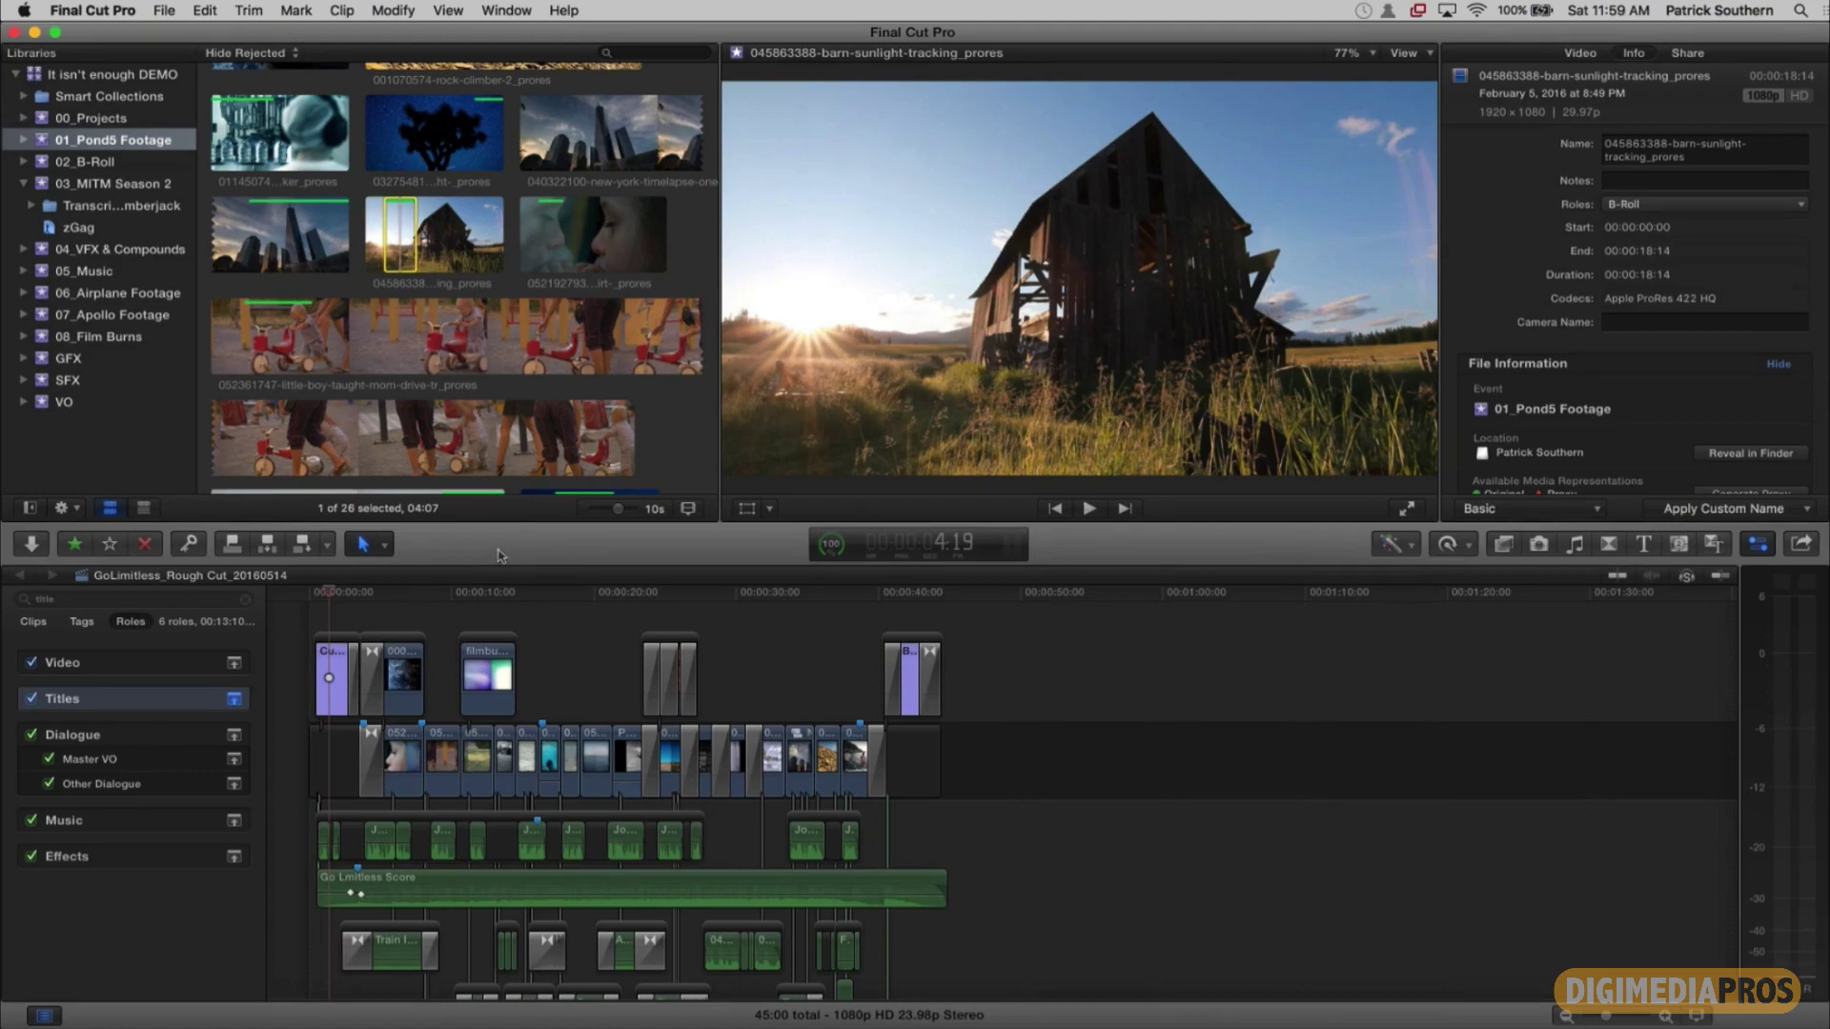
click(526, 595)
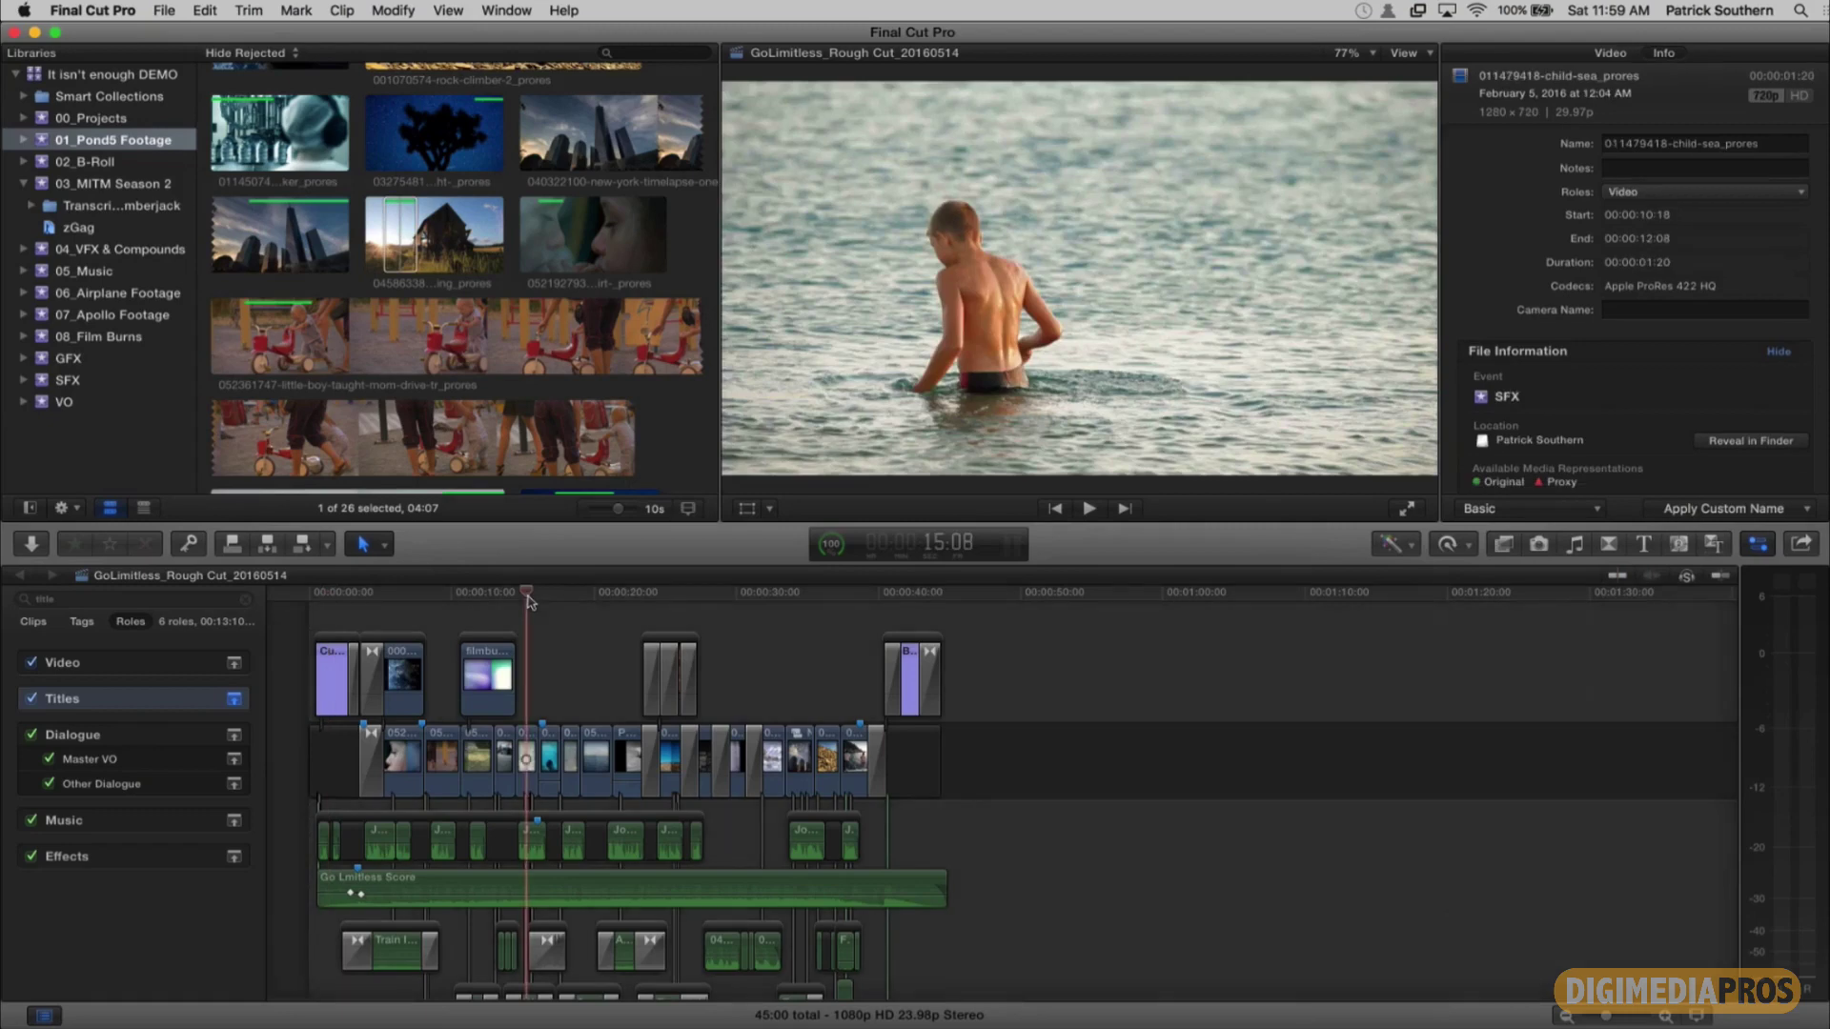
click(391, 248)
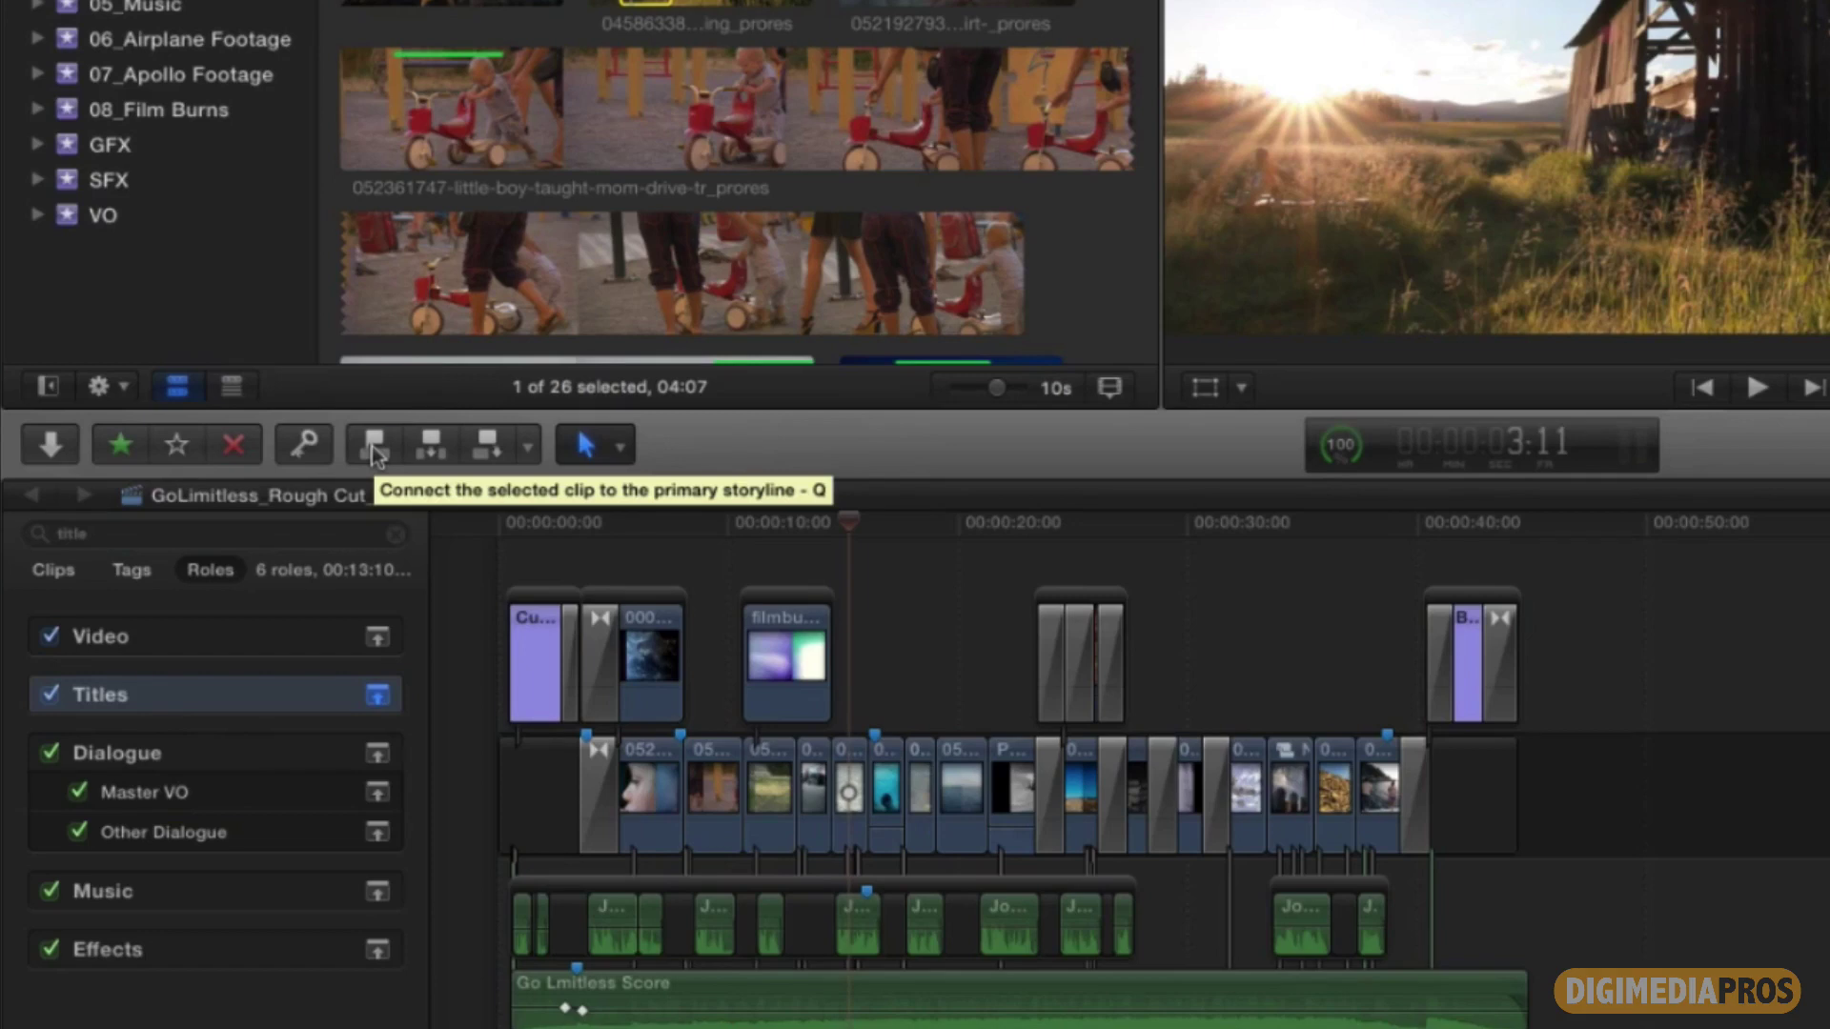
click(371, 446)
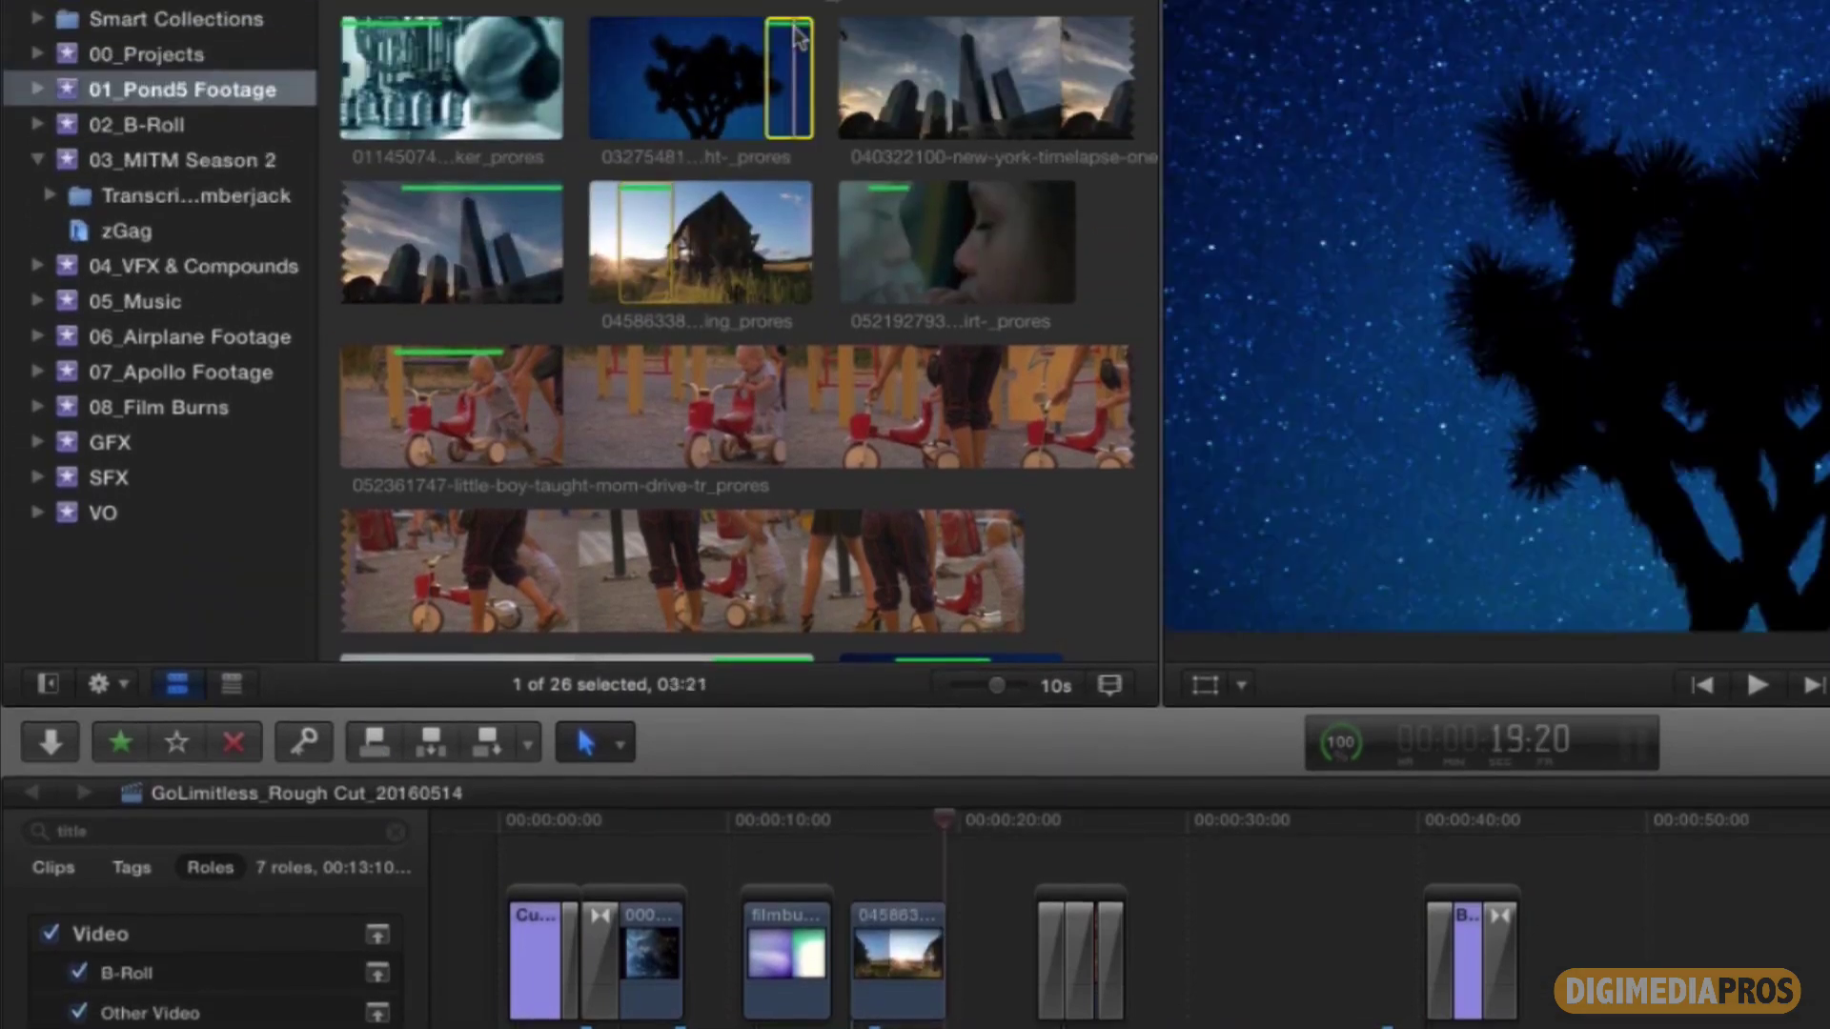
Step: Connect the marked ranges of the Joshua trees time-lapse and the water-factory-worker clip one after another following the barn clip
click(373, 743)
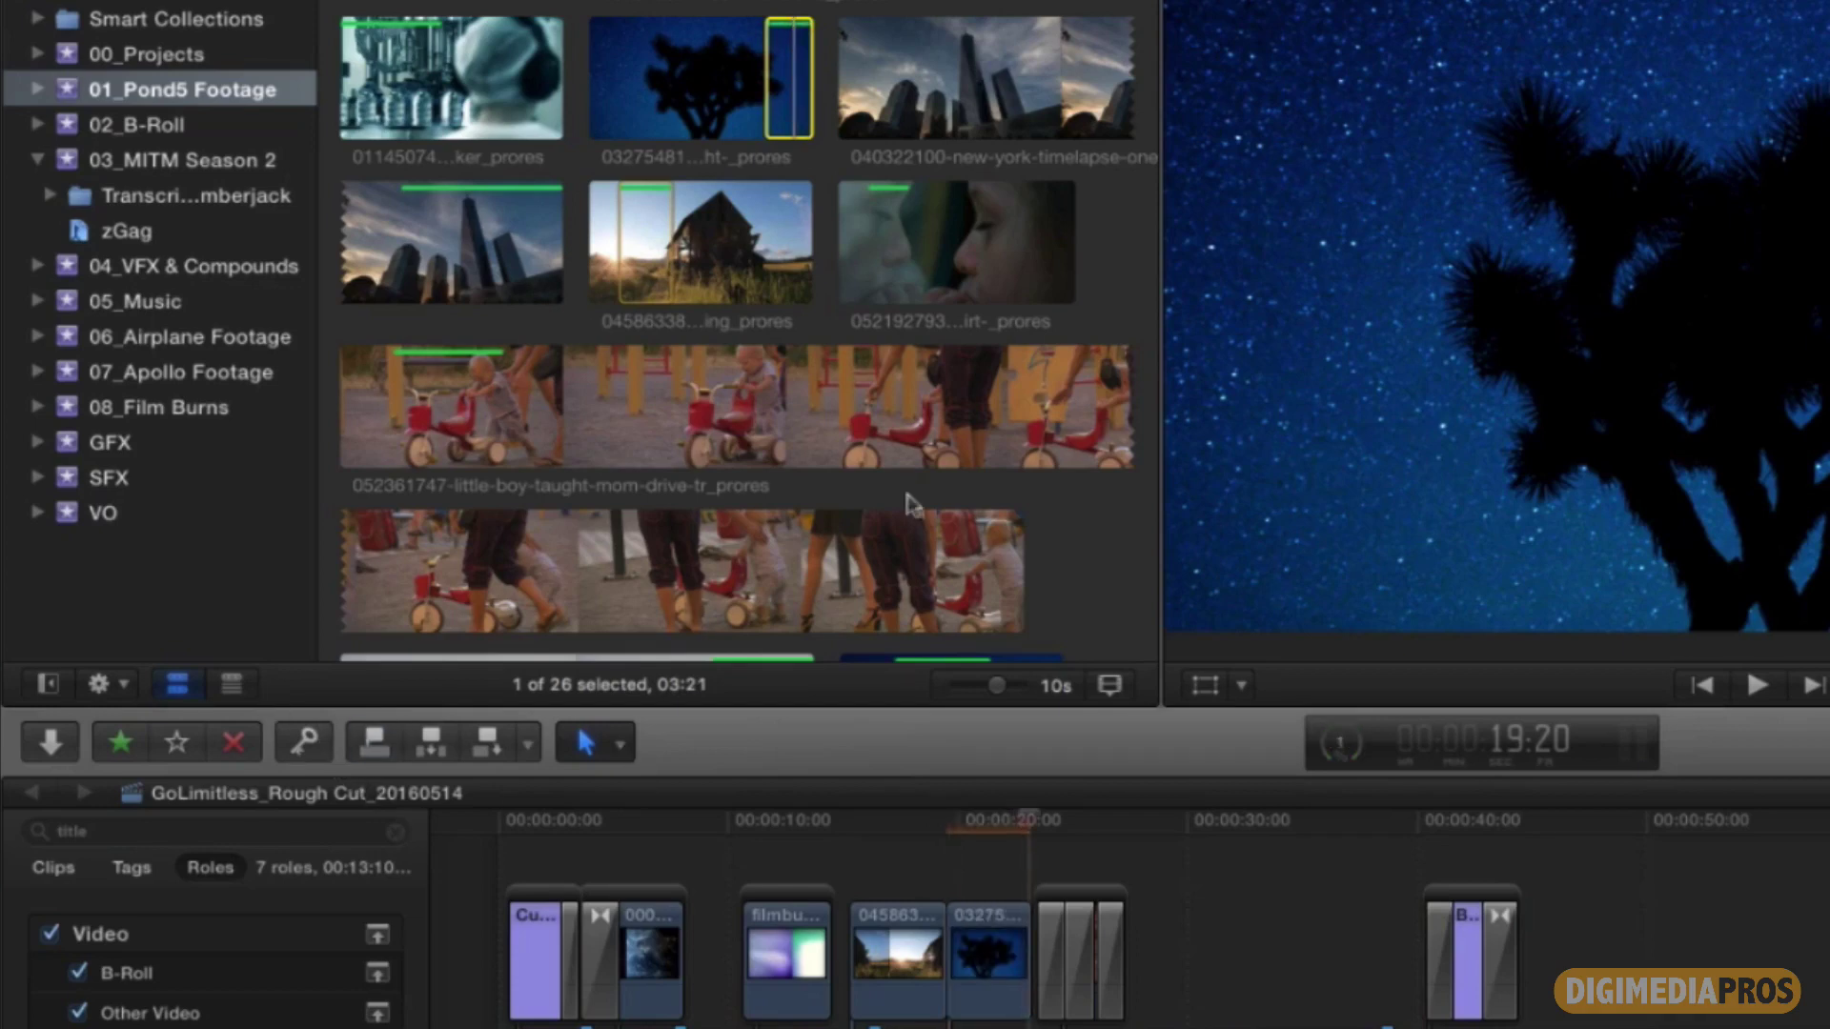
click(410, 43)
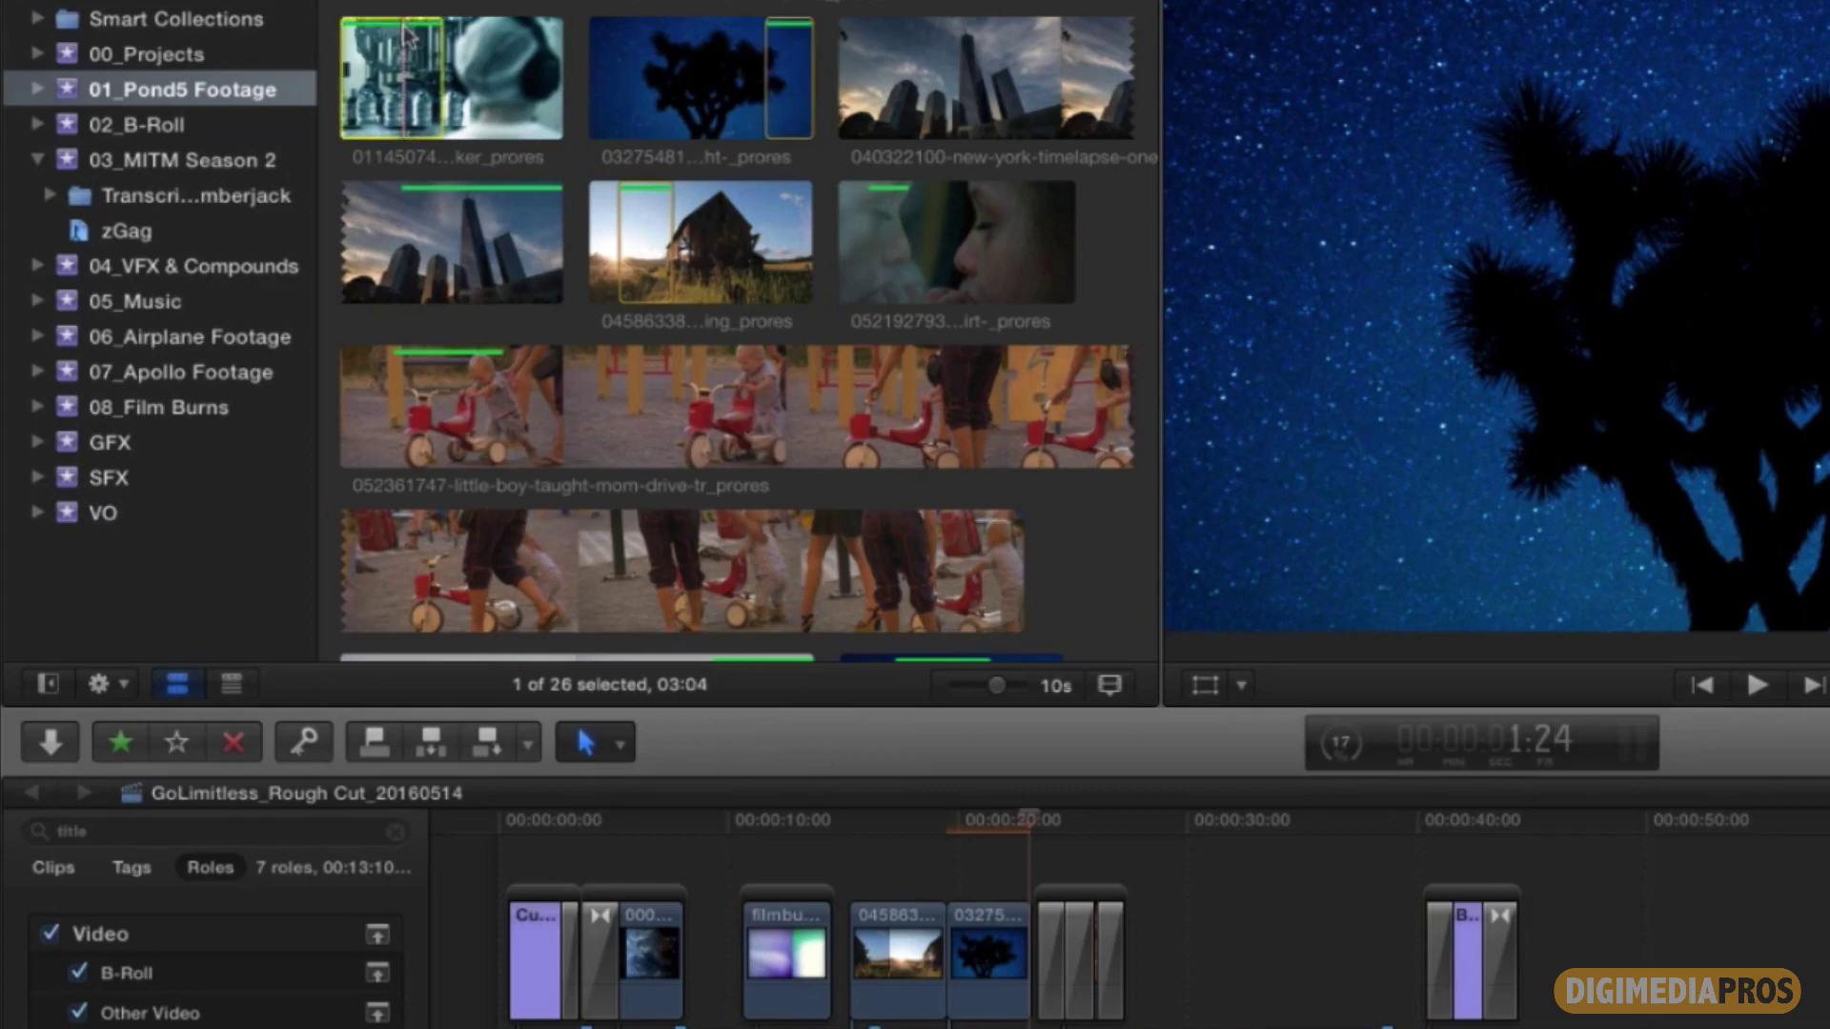
click(374, 743)
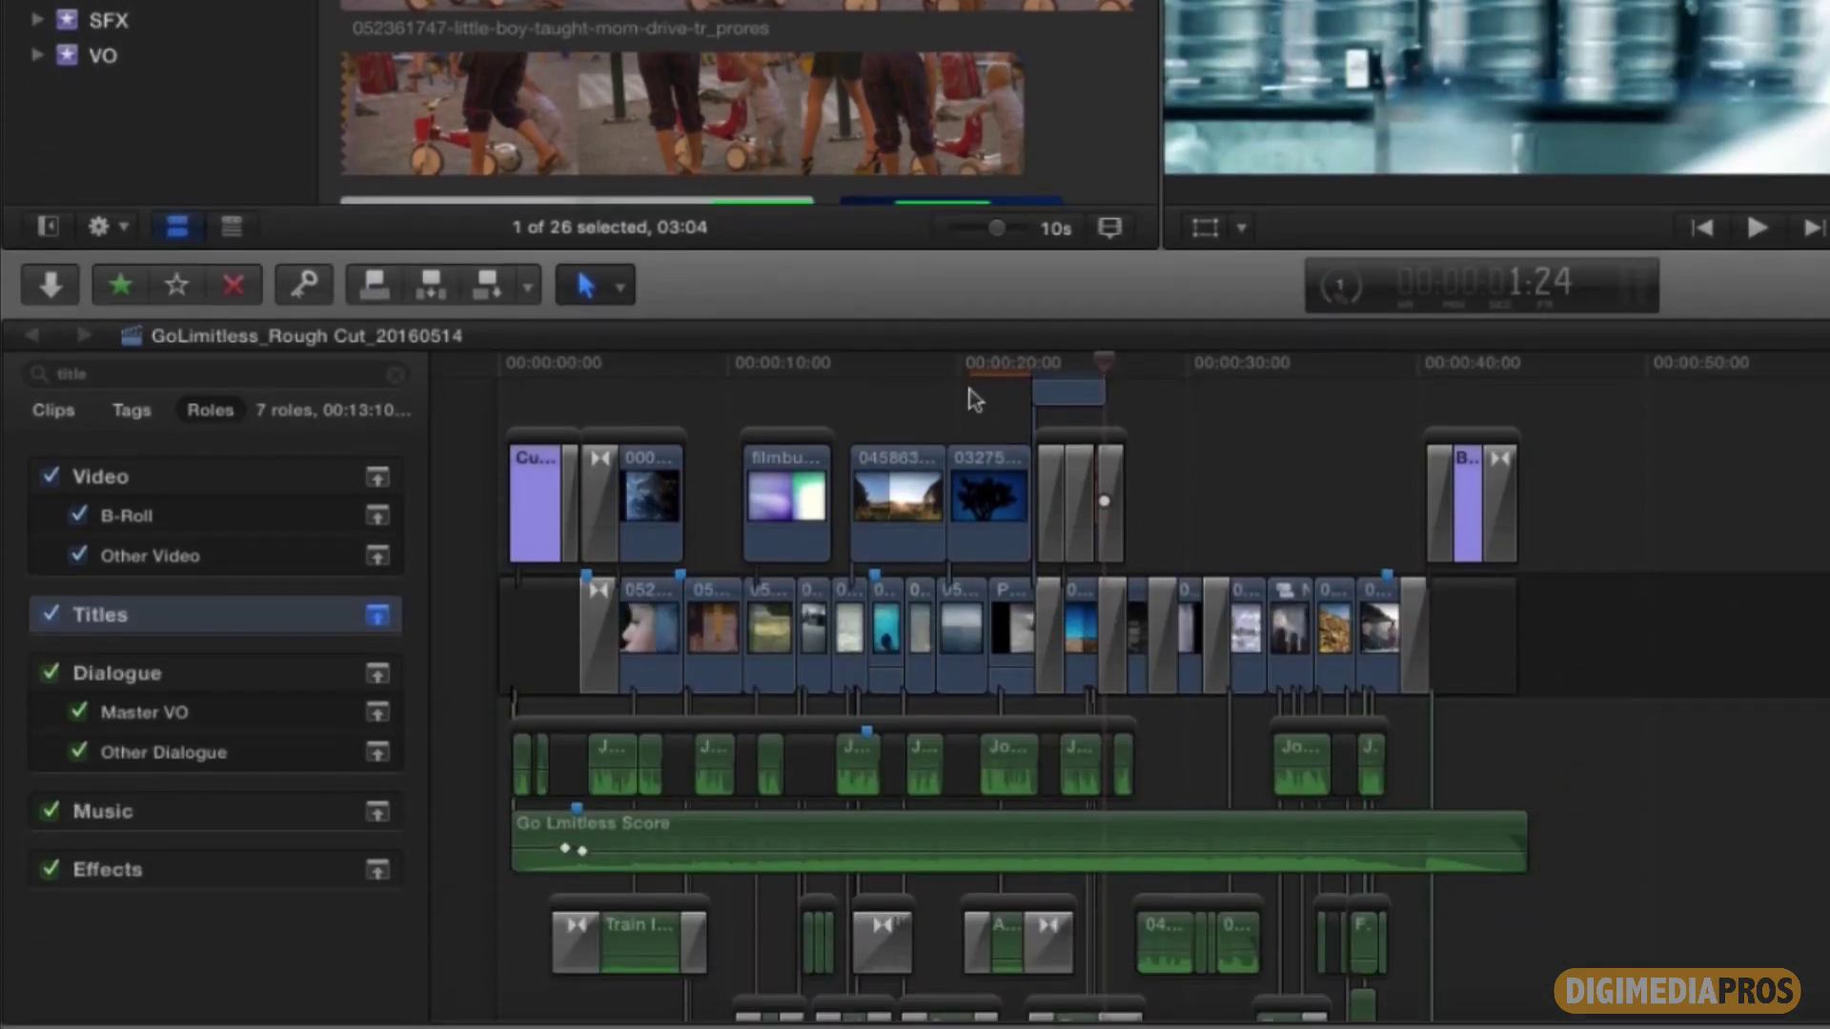
Step: Shift the connected barn clip slightly later, and move the Joshua trees and water-factory clips earlier so the three overlap in stacked lanes
scroll(974, 400, up, 5)
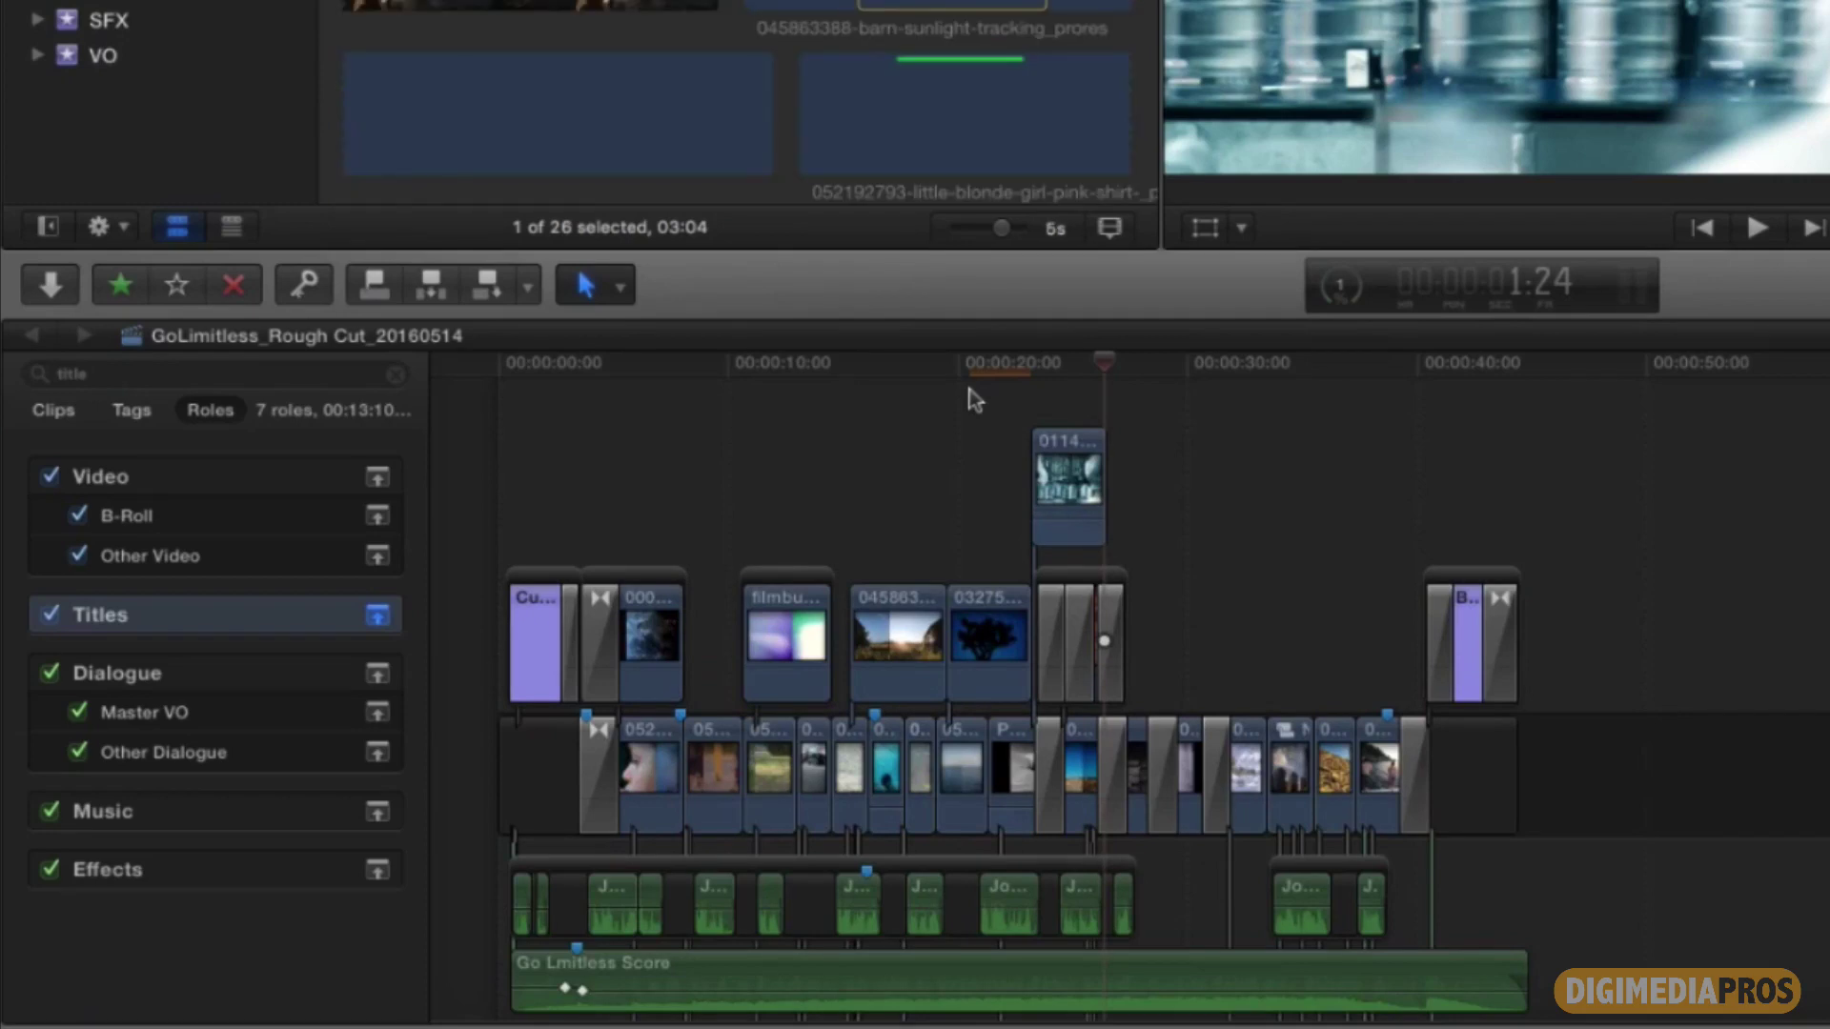
key(super+equal)
key(super+equal)
key(super+equal)
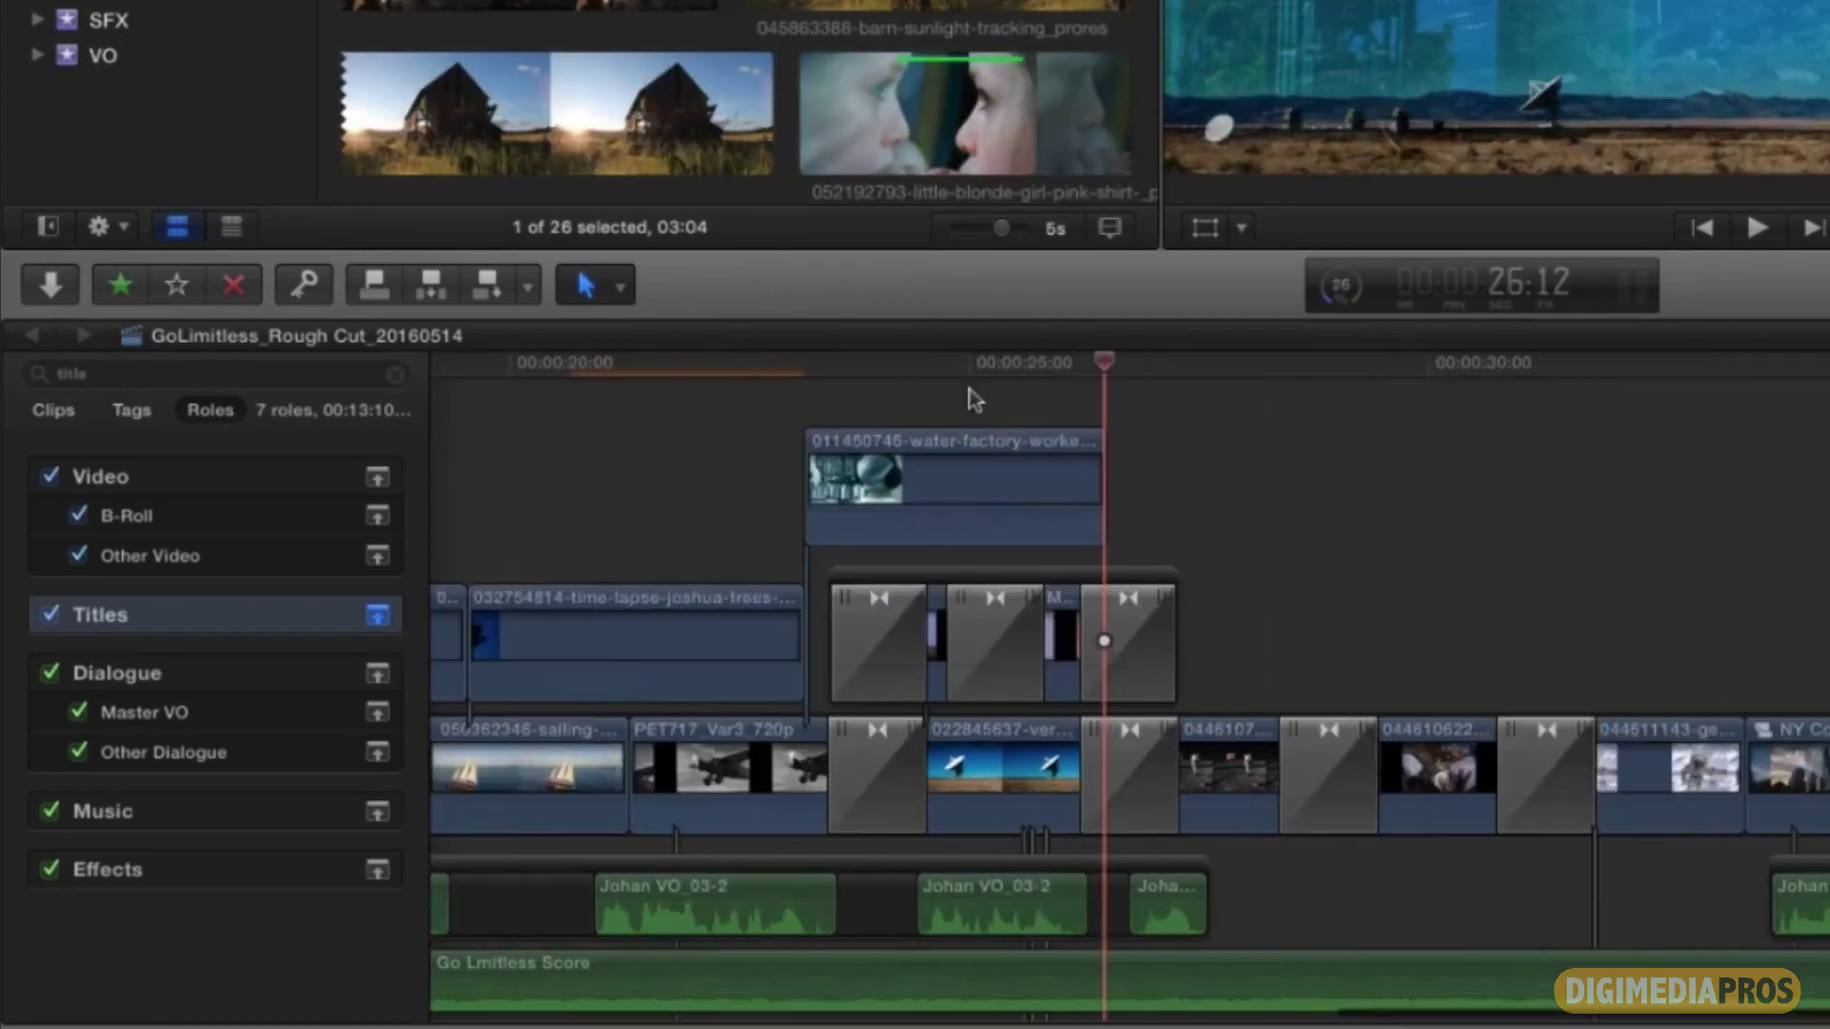
scroll(974, 400, left, 3)
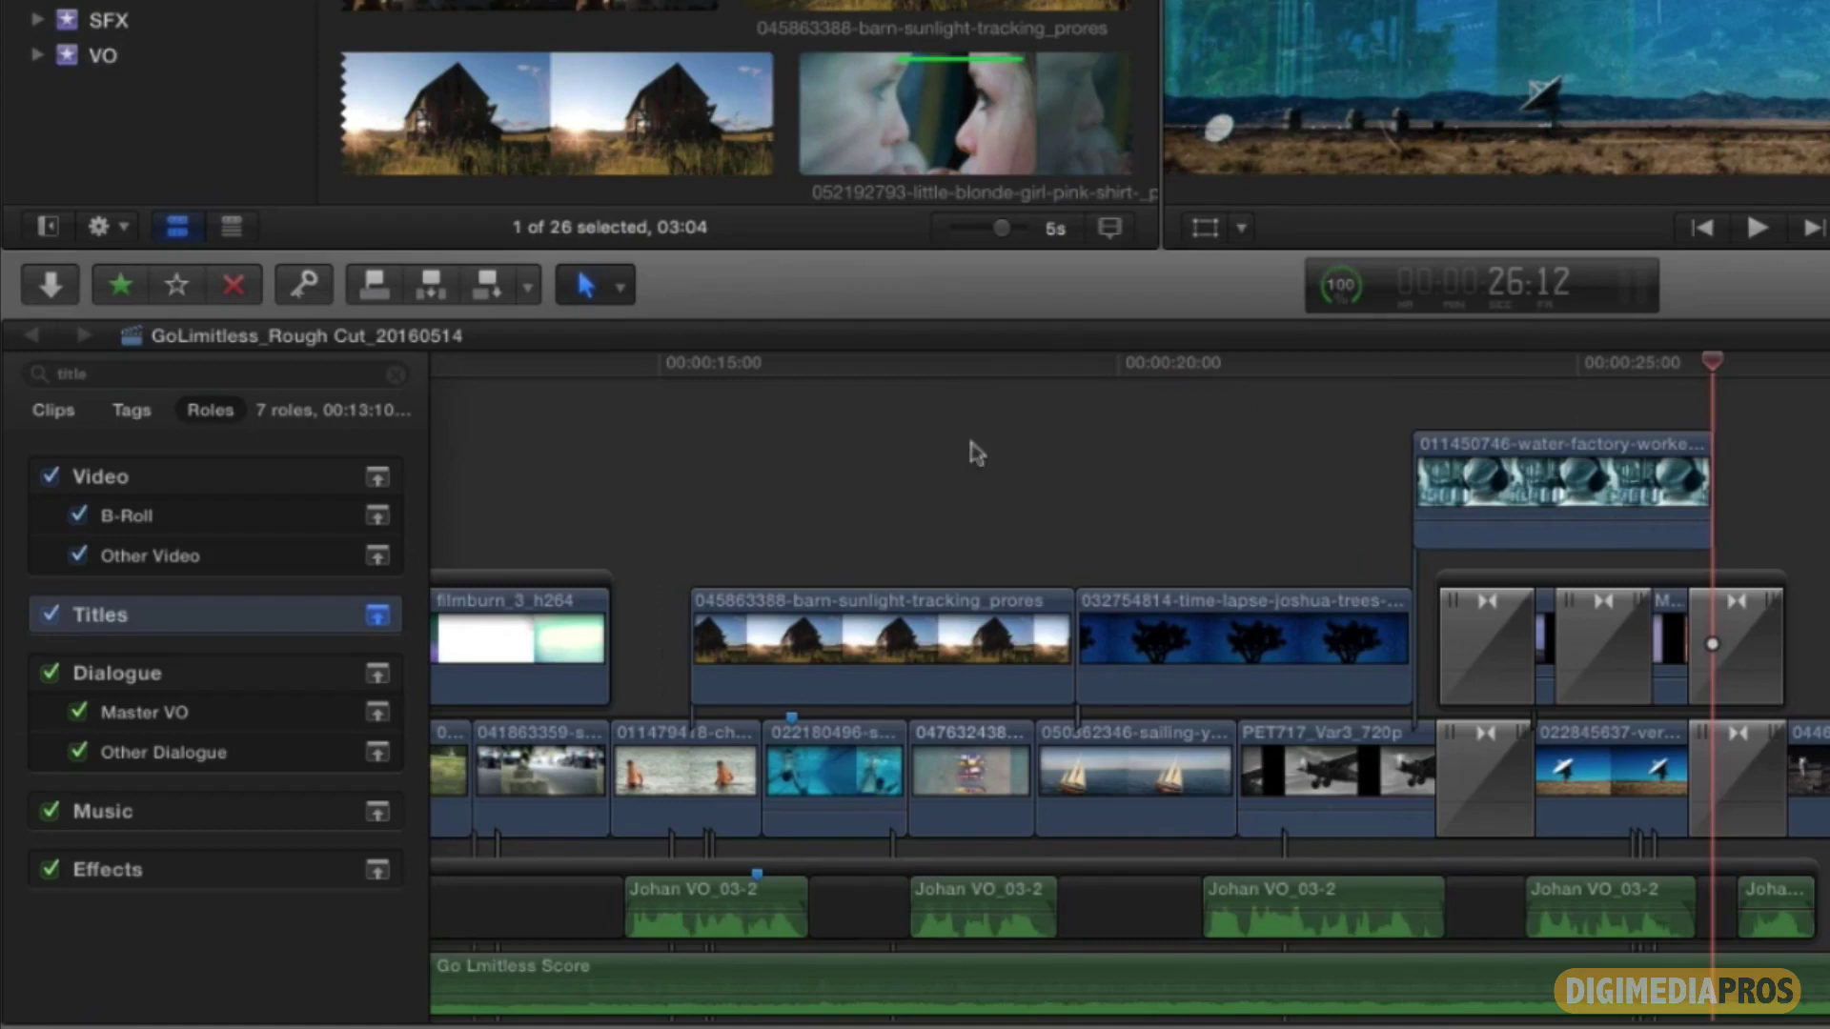
click(953, 606)
drag(951, 608, 1001, 464)
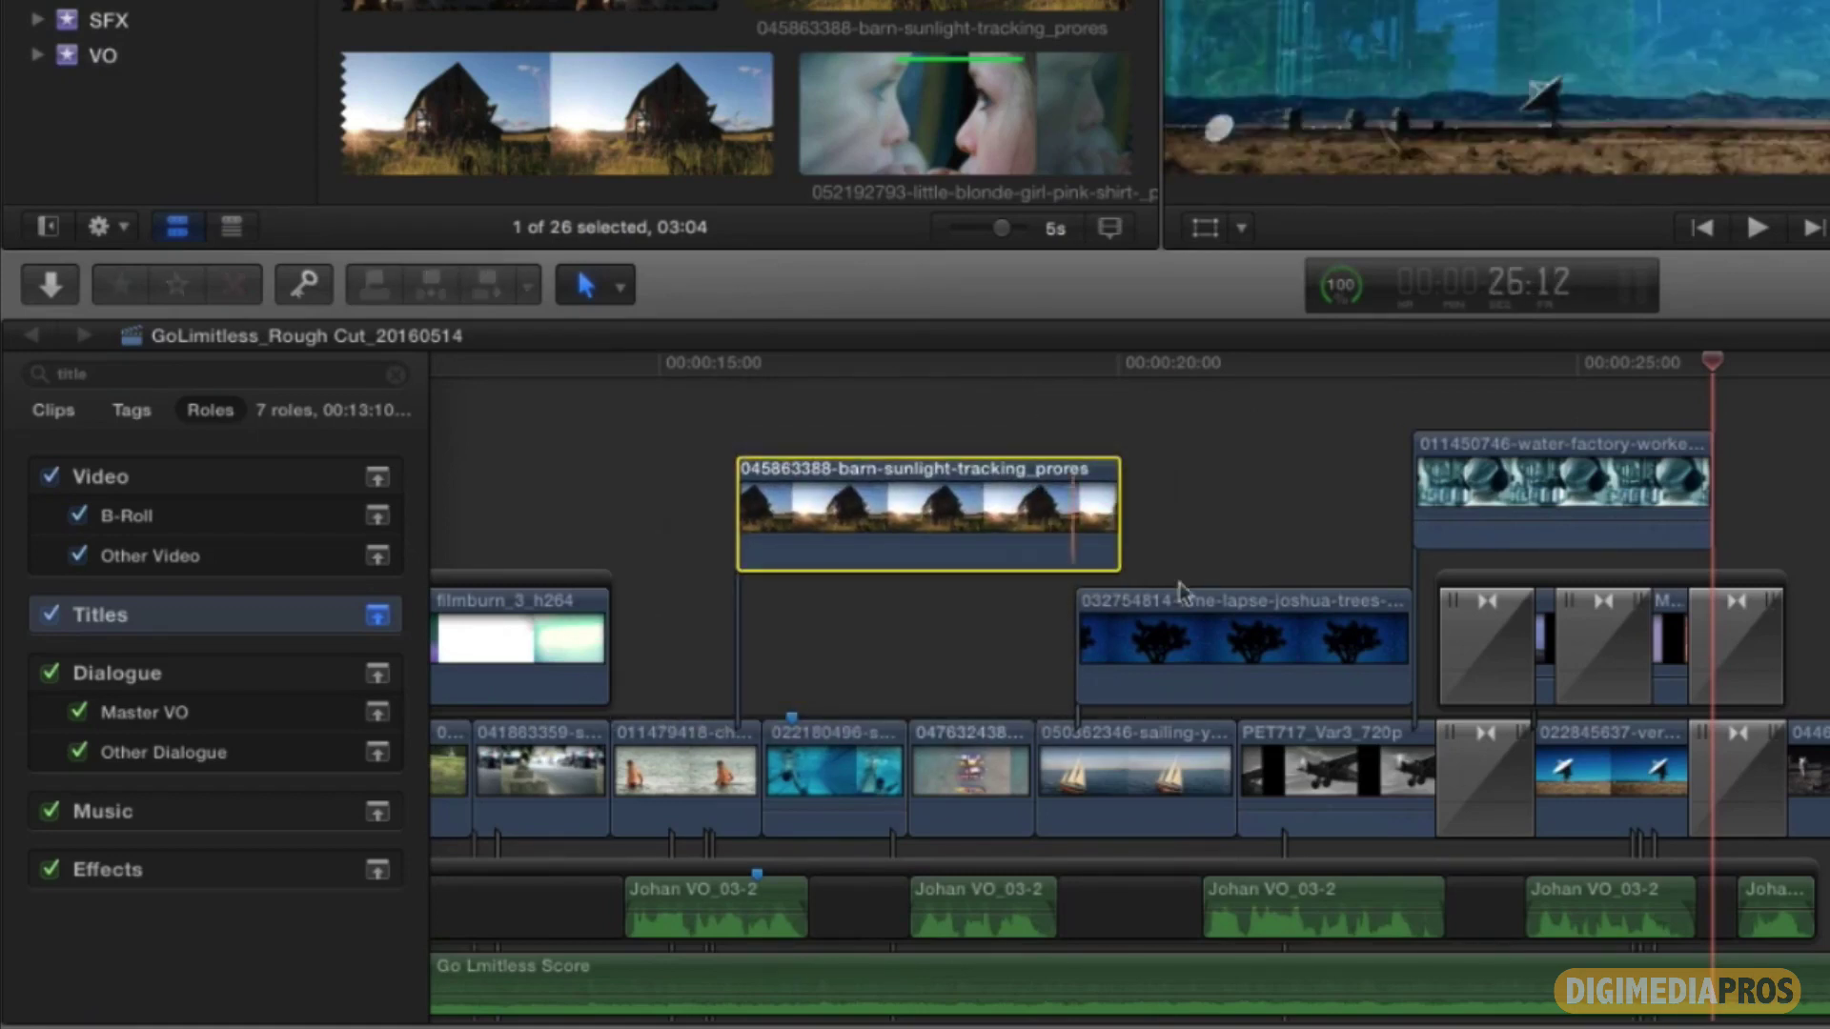
drag(1185, 629, 1131, 395)
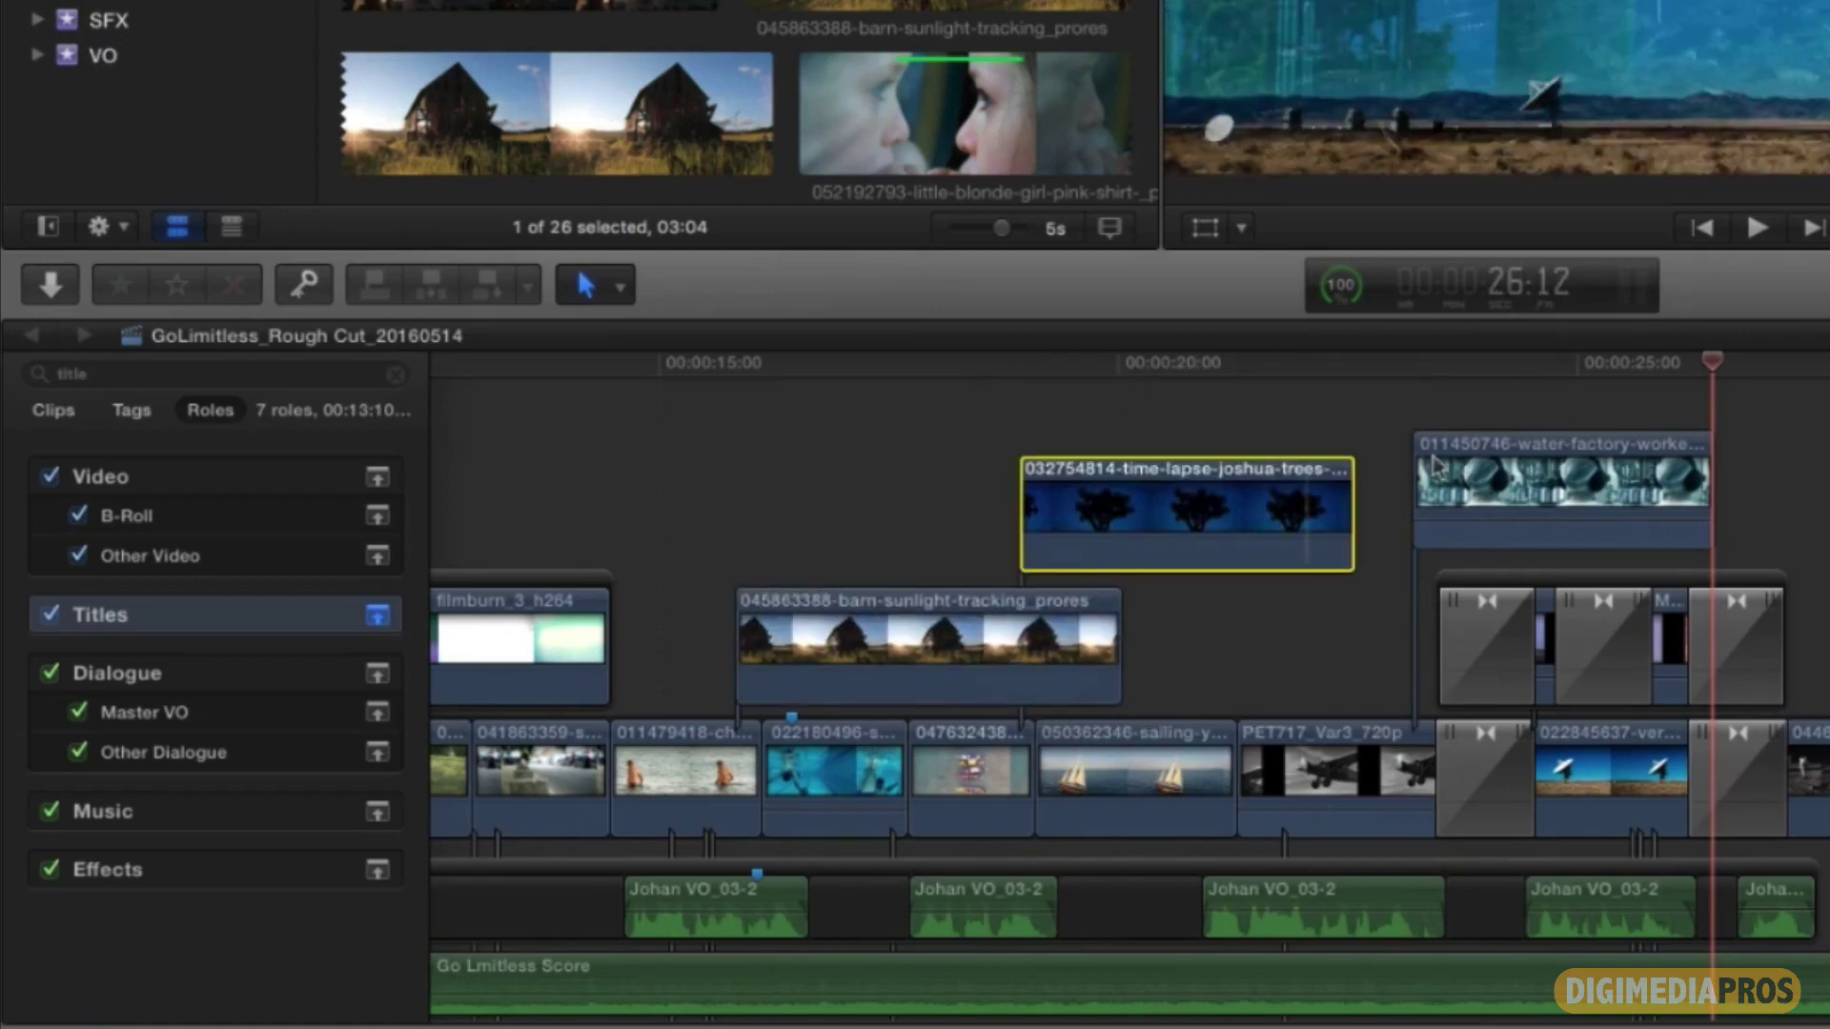
drag(1460, 499, 1296, 392)
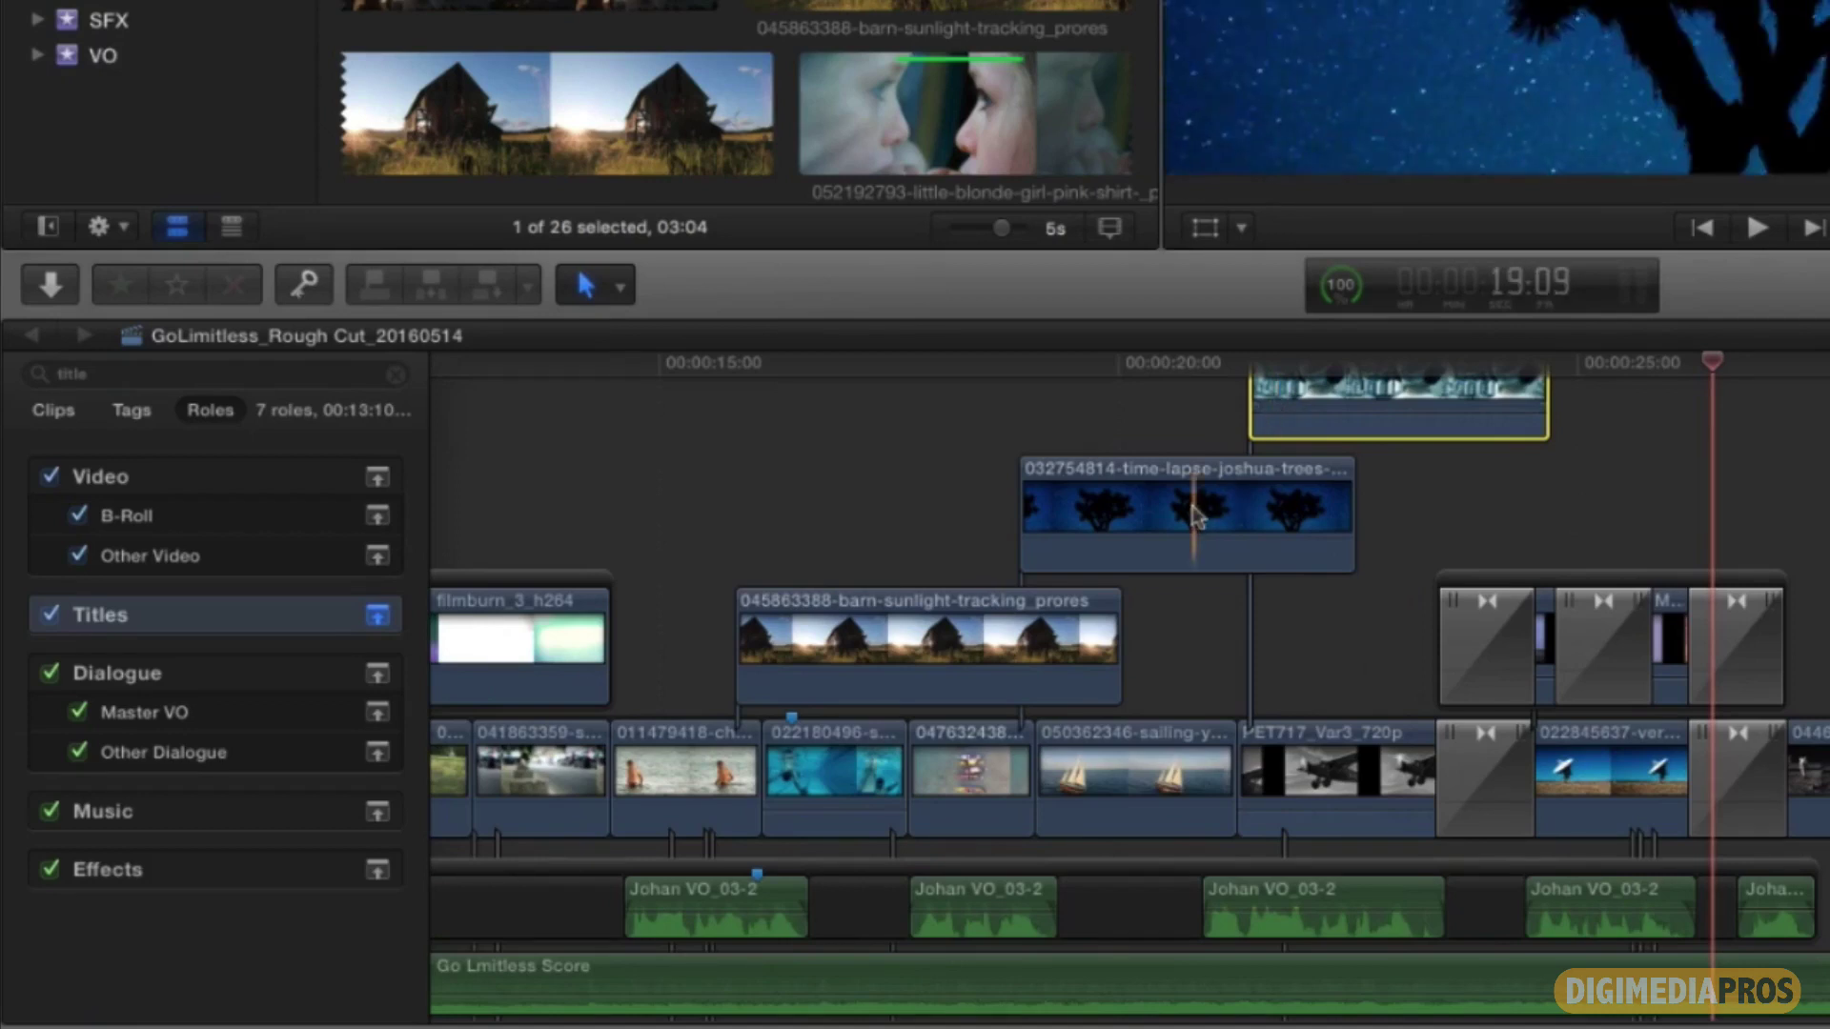
Step: Move the Joshua trees clip to the barn clip's end, and turn on snapping to butt the water-factory clip against the Joshua trees clip
drag(1195, 508, 1302, 506)
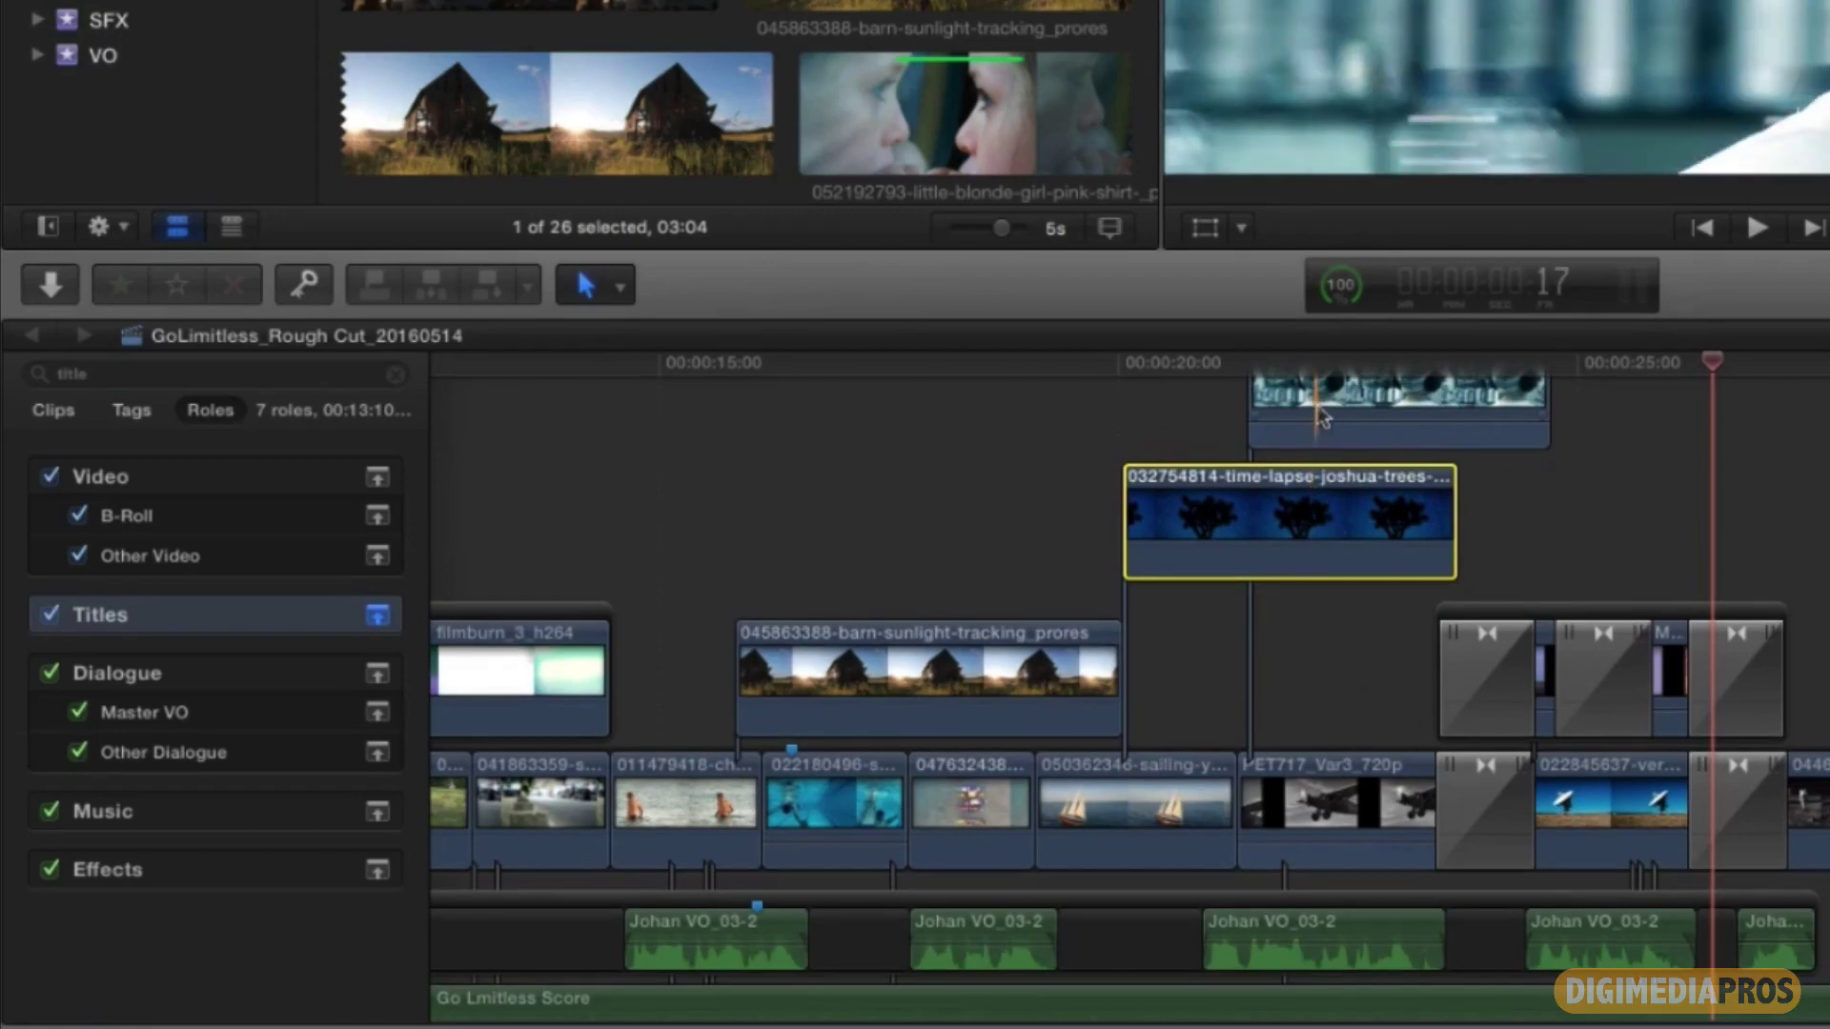
drag(1324, 420, 1545, 424)
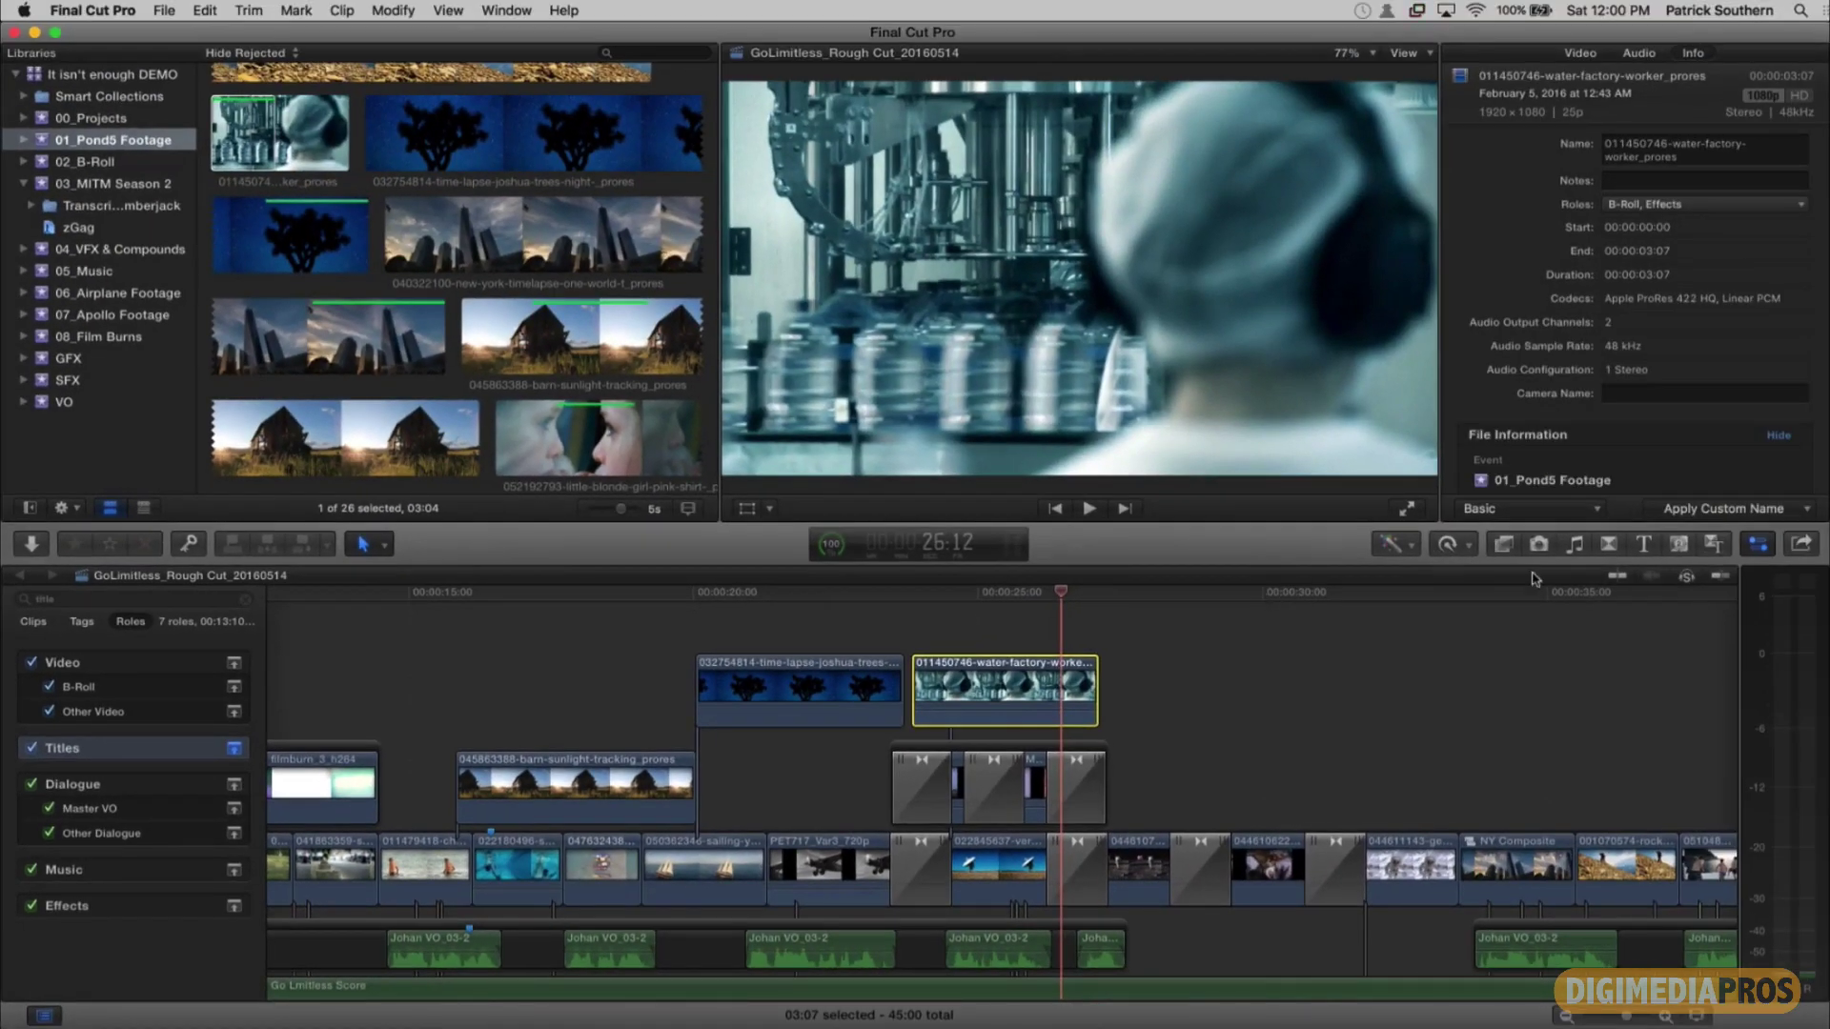
click(1723, 583)
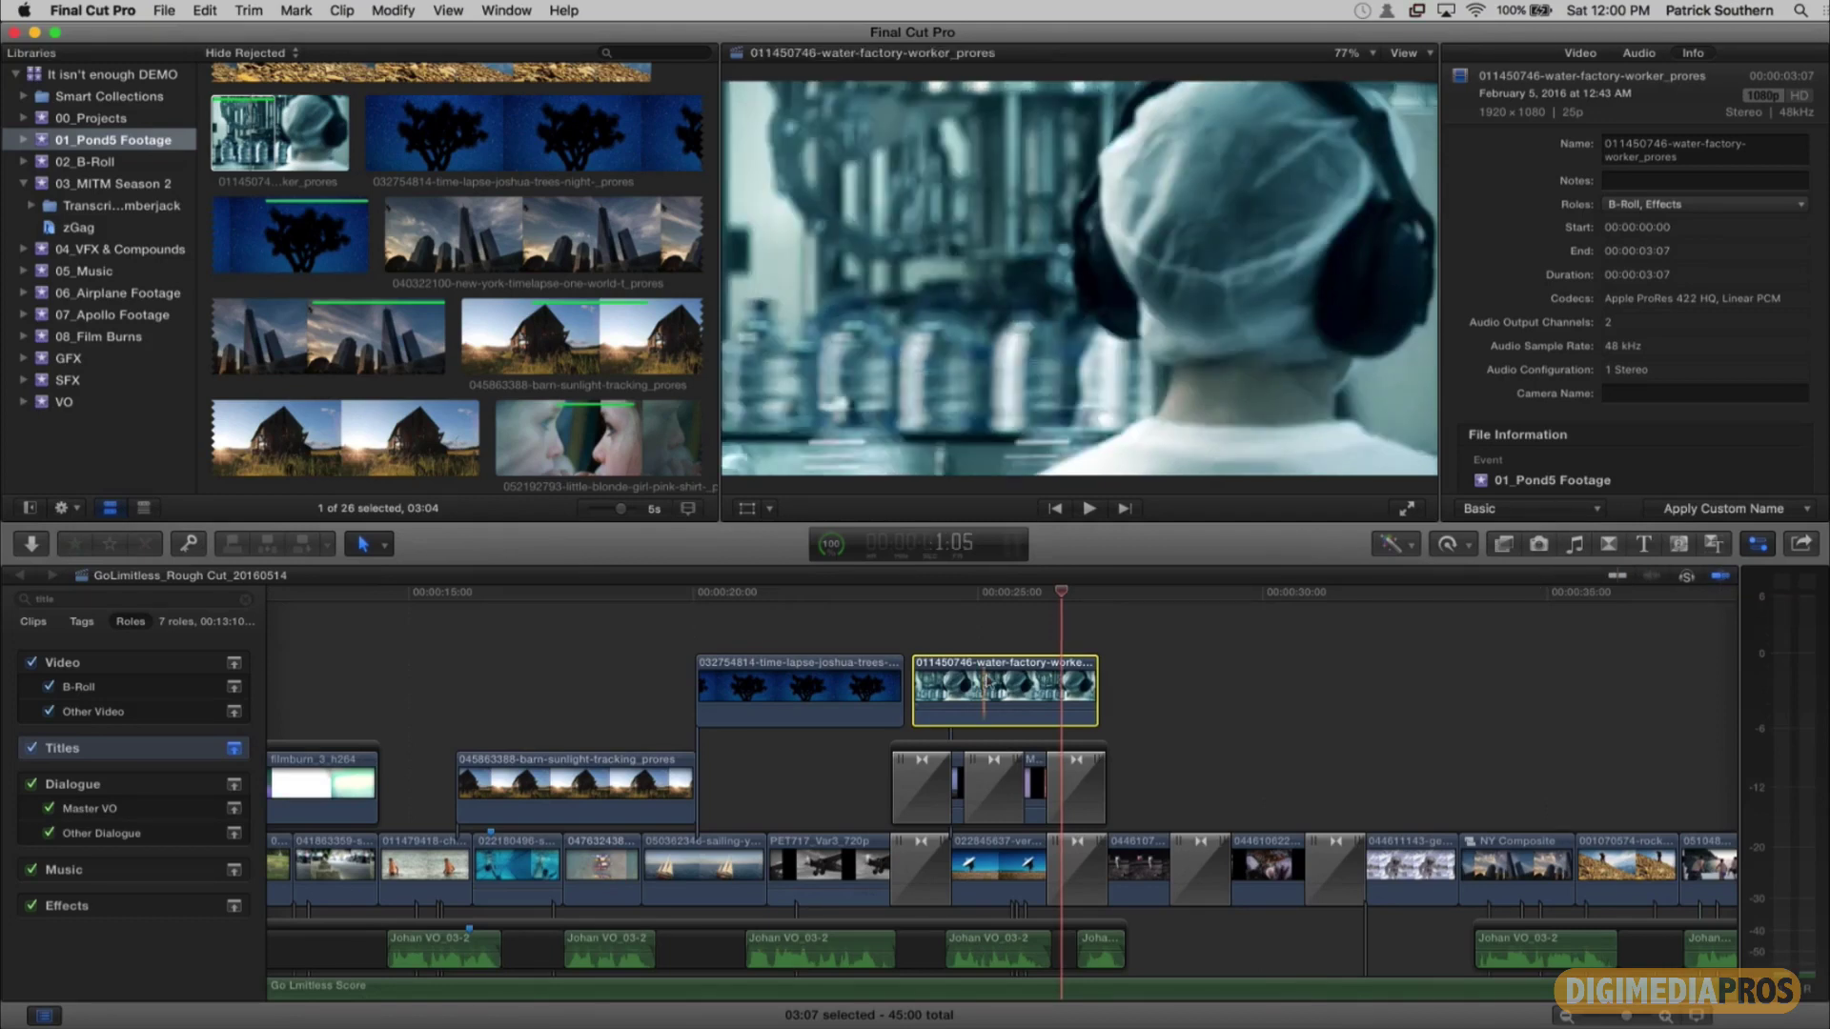
drag(993, 681, 982, 683)
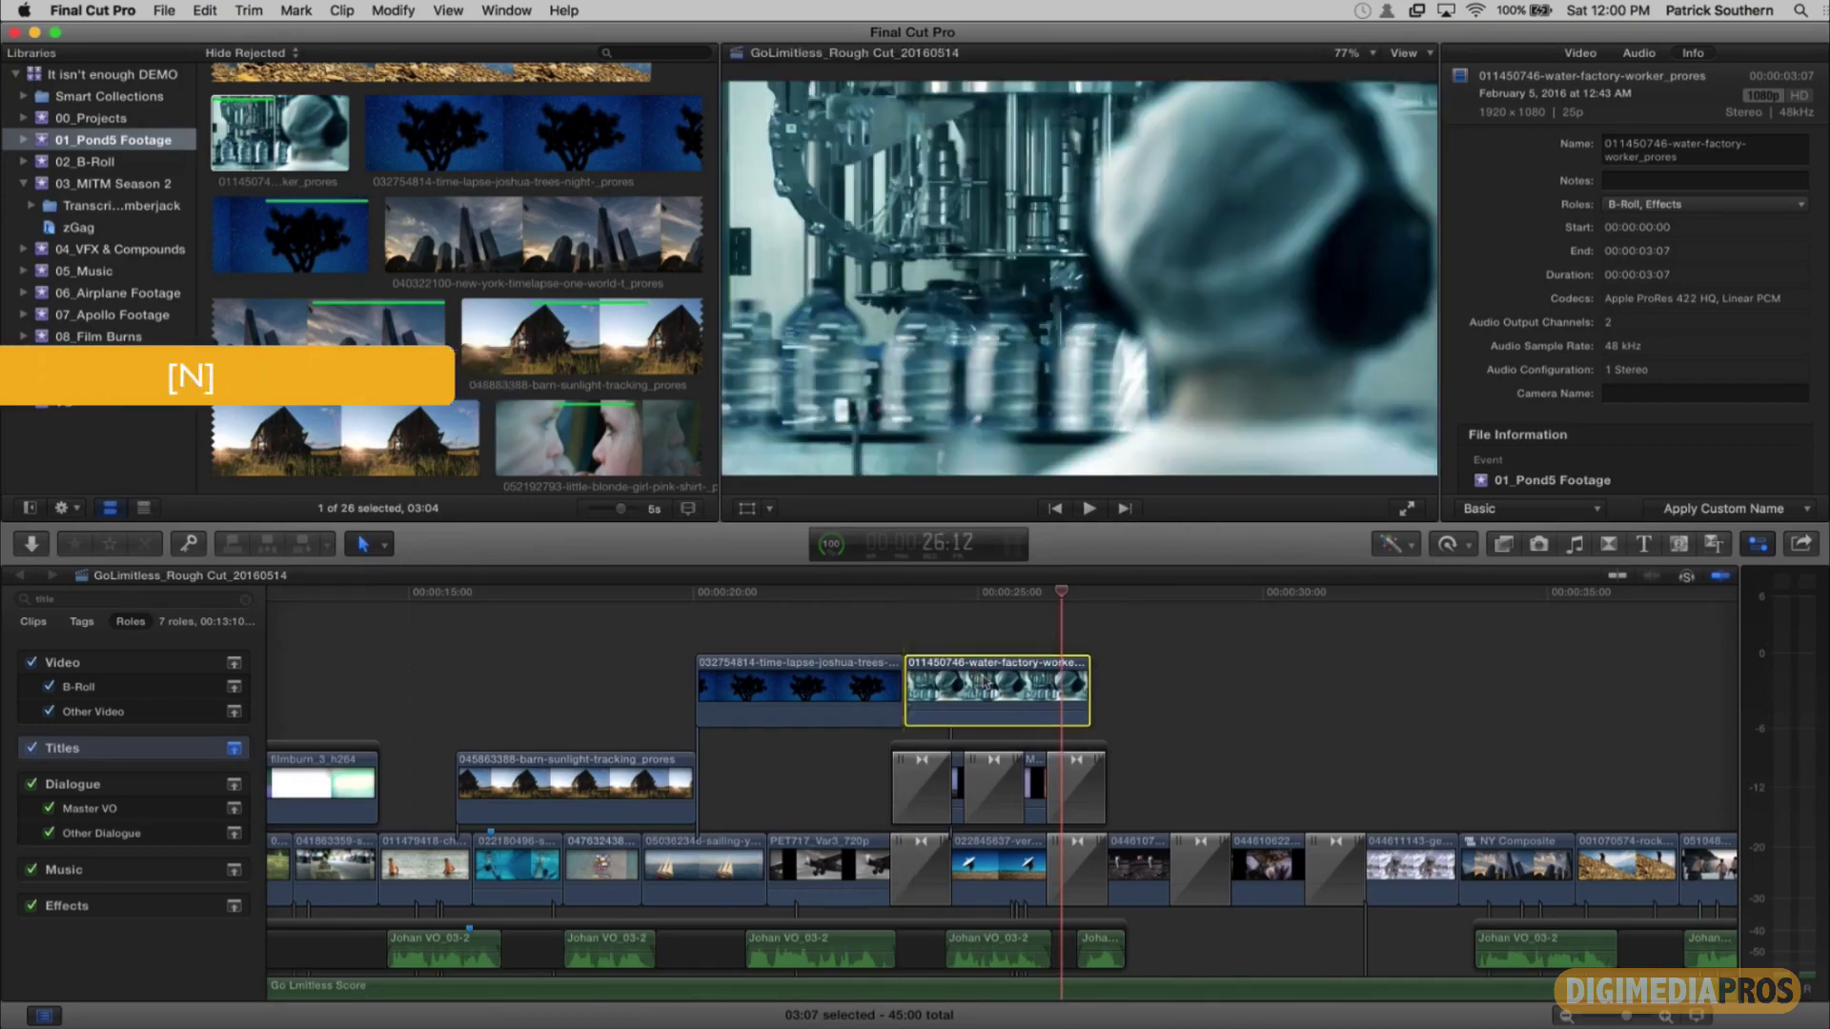
Step: Group the connected barn, Joshua trees and water-factory clips into one storyline, and undo the grouping
click(602, 772)
drag(602, 742, 606, 679)
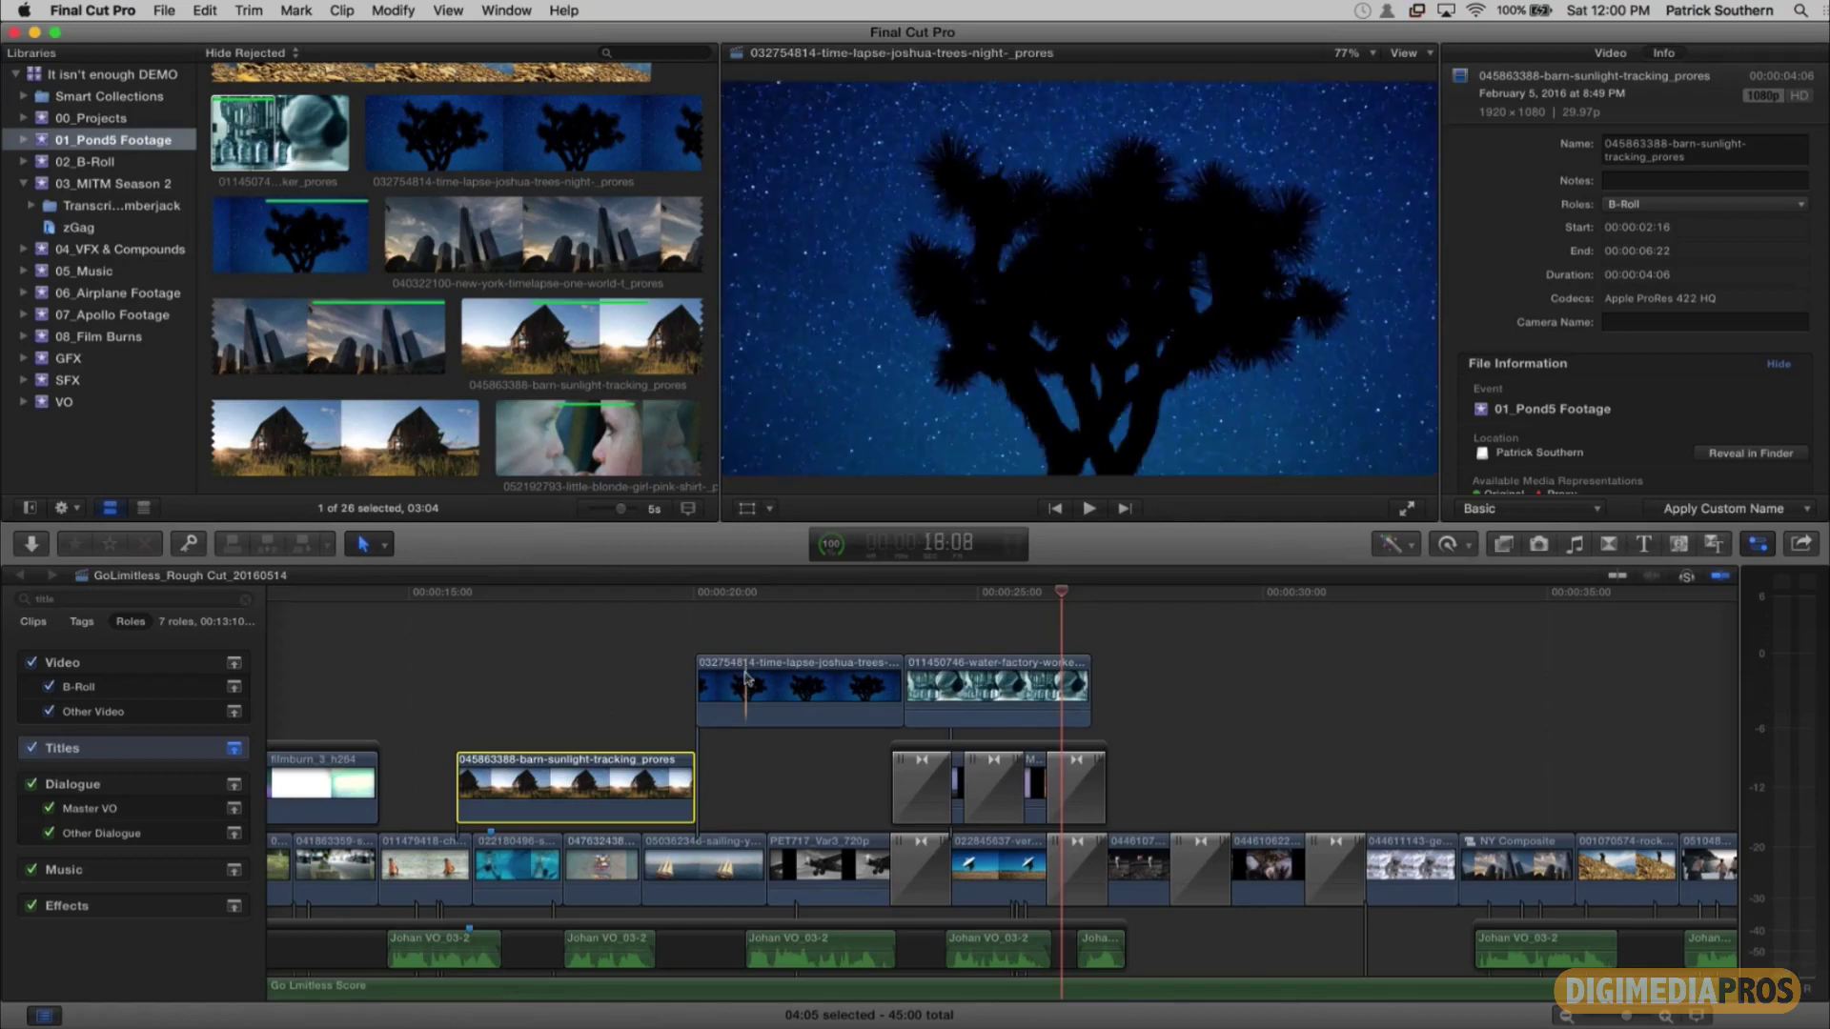
super+click(810, 681)
super+click(953, 679)
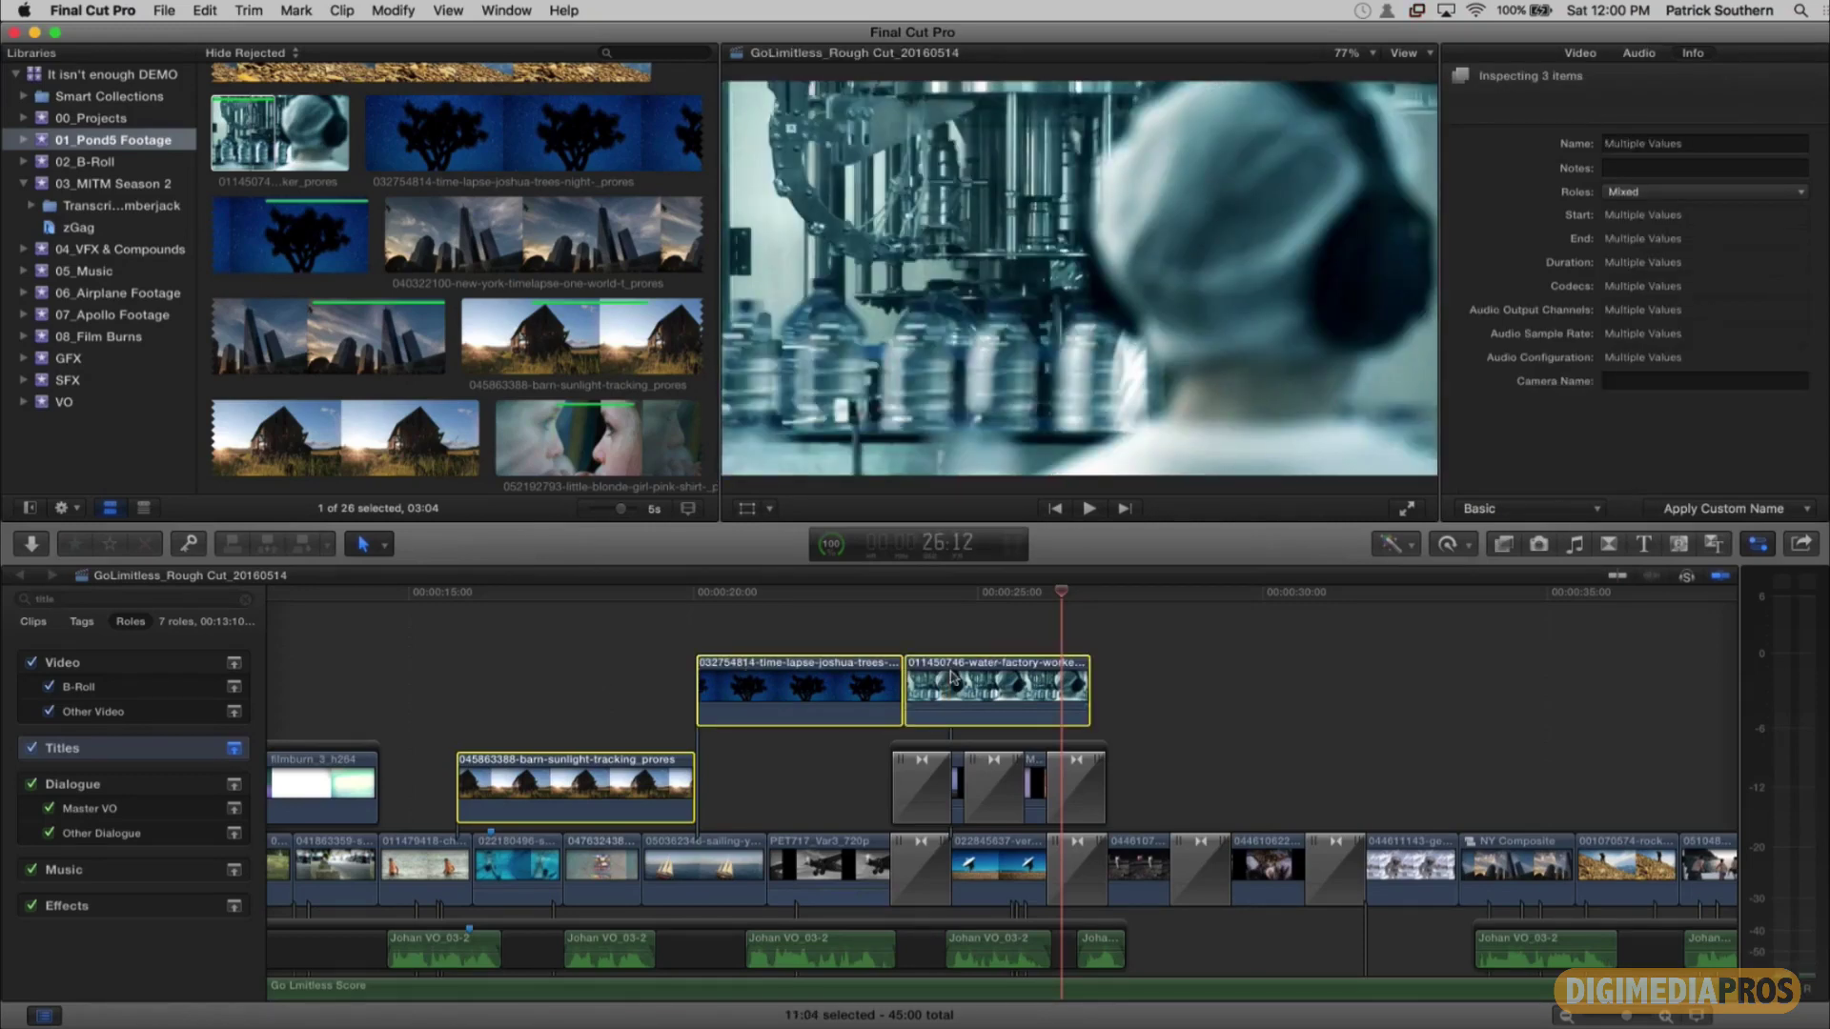
key(super+g)
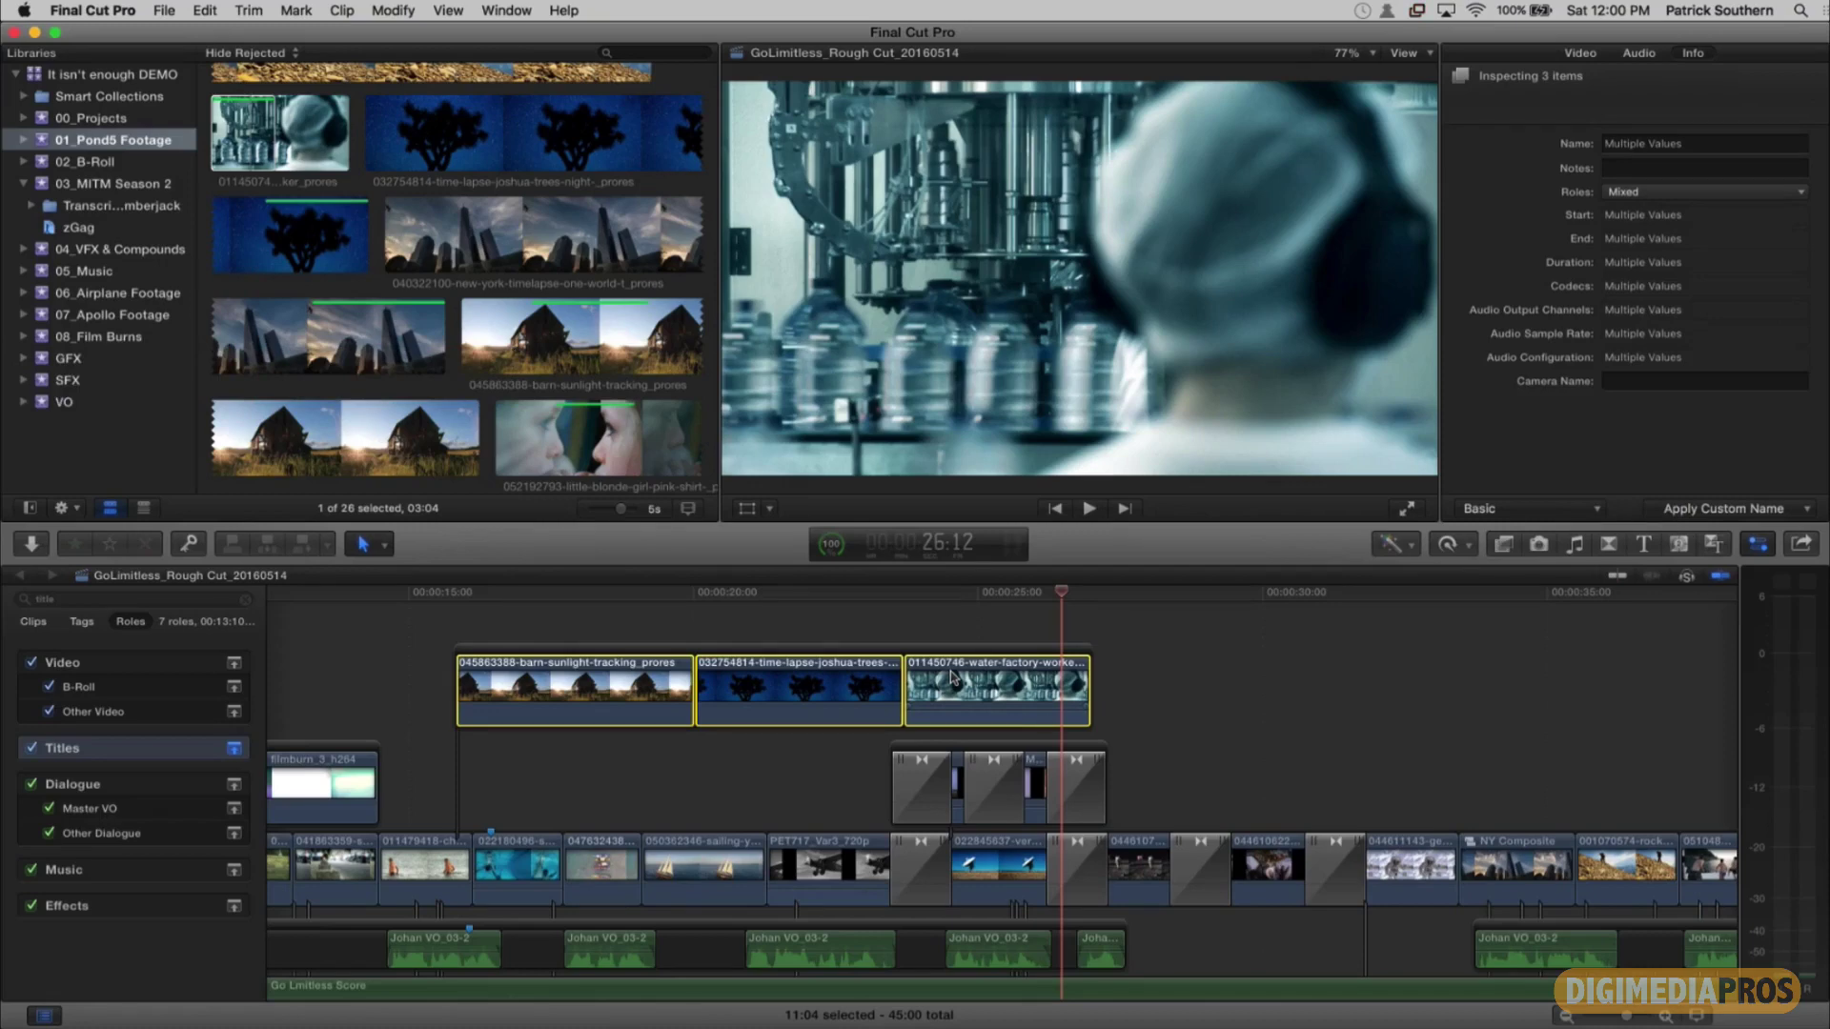
key(super+z)
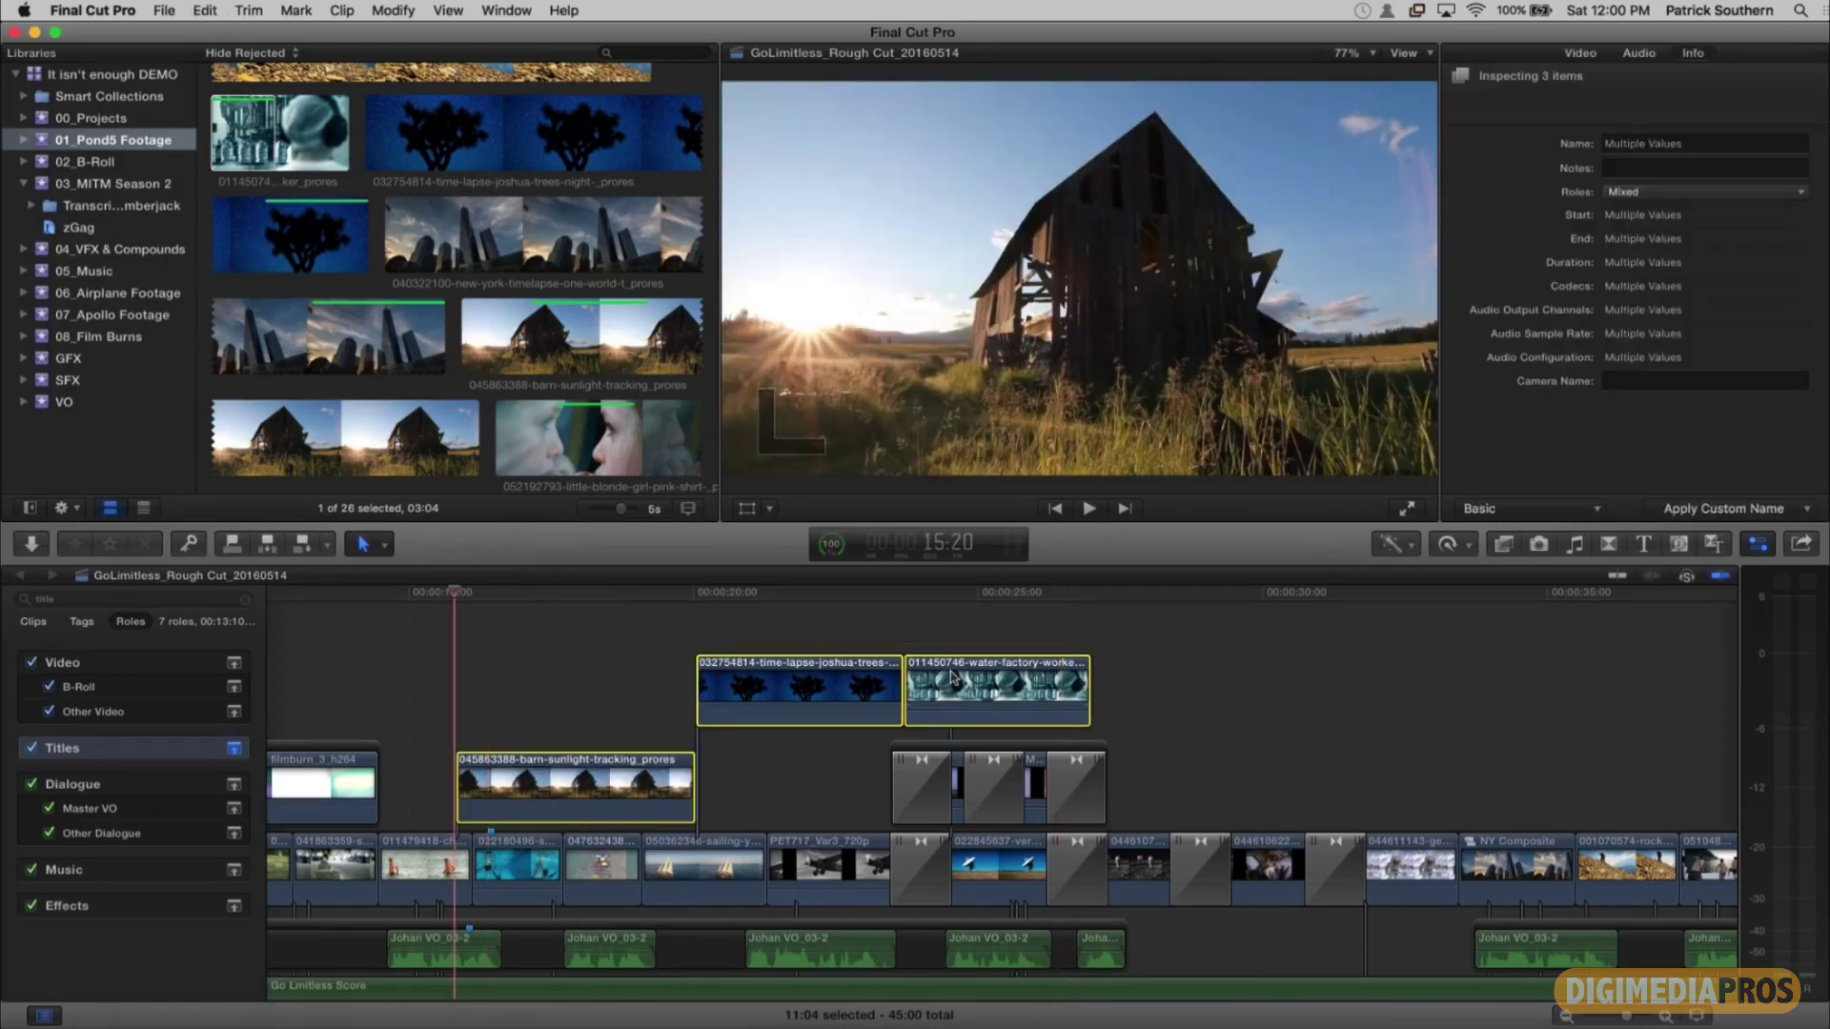
click(638, 791)
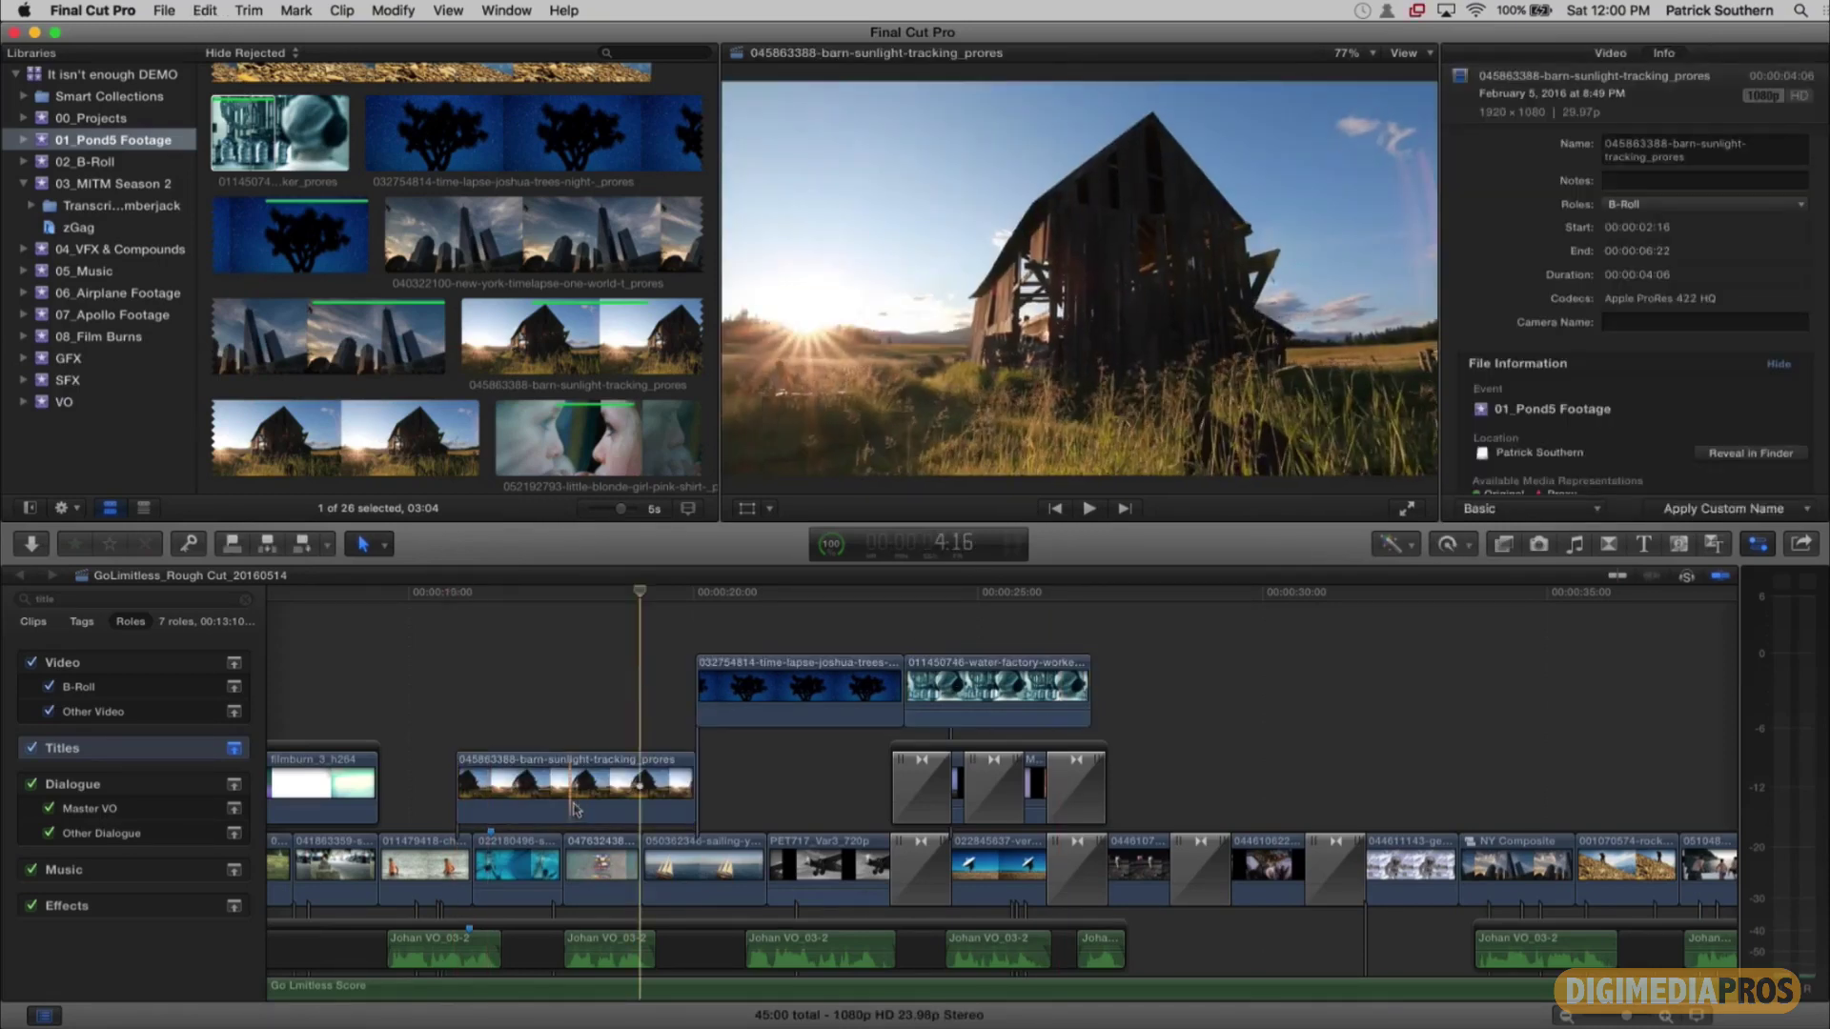
Step: Align the barn clip in the same lane as the Joshua trees clip and join both with the water-factory clip into one storyline
drag(575, 803, 583, 694)
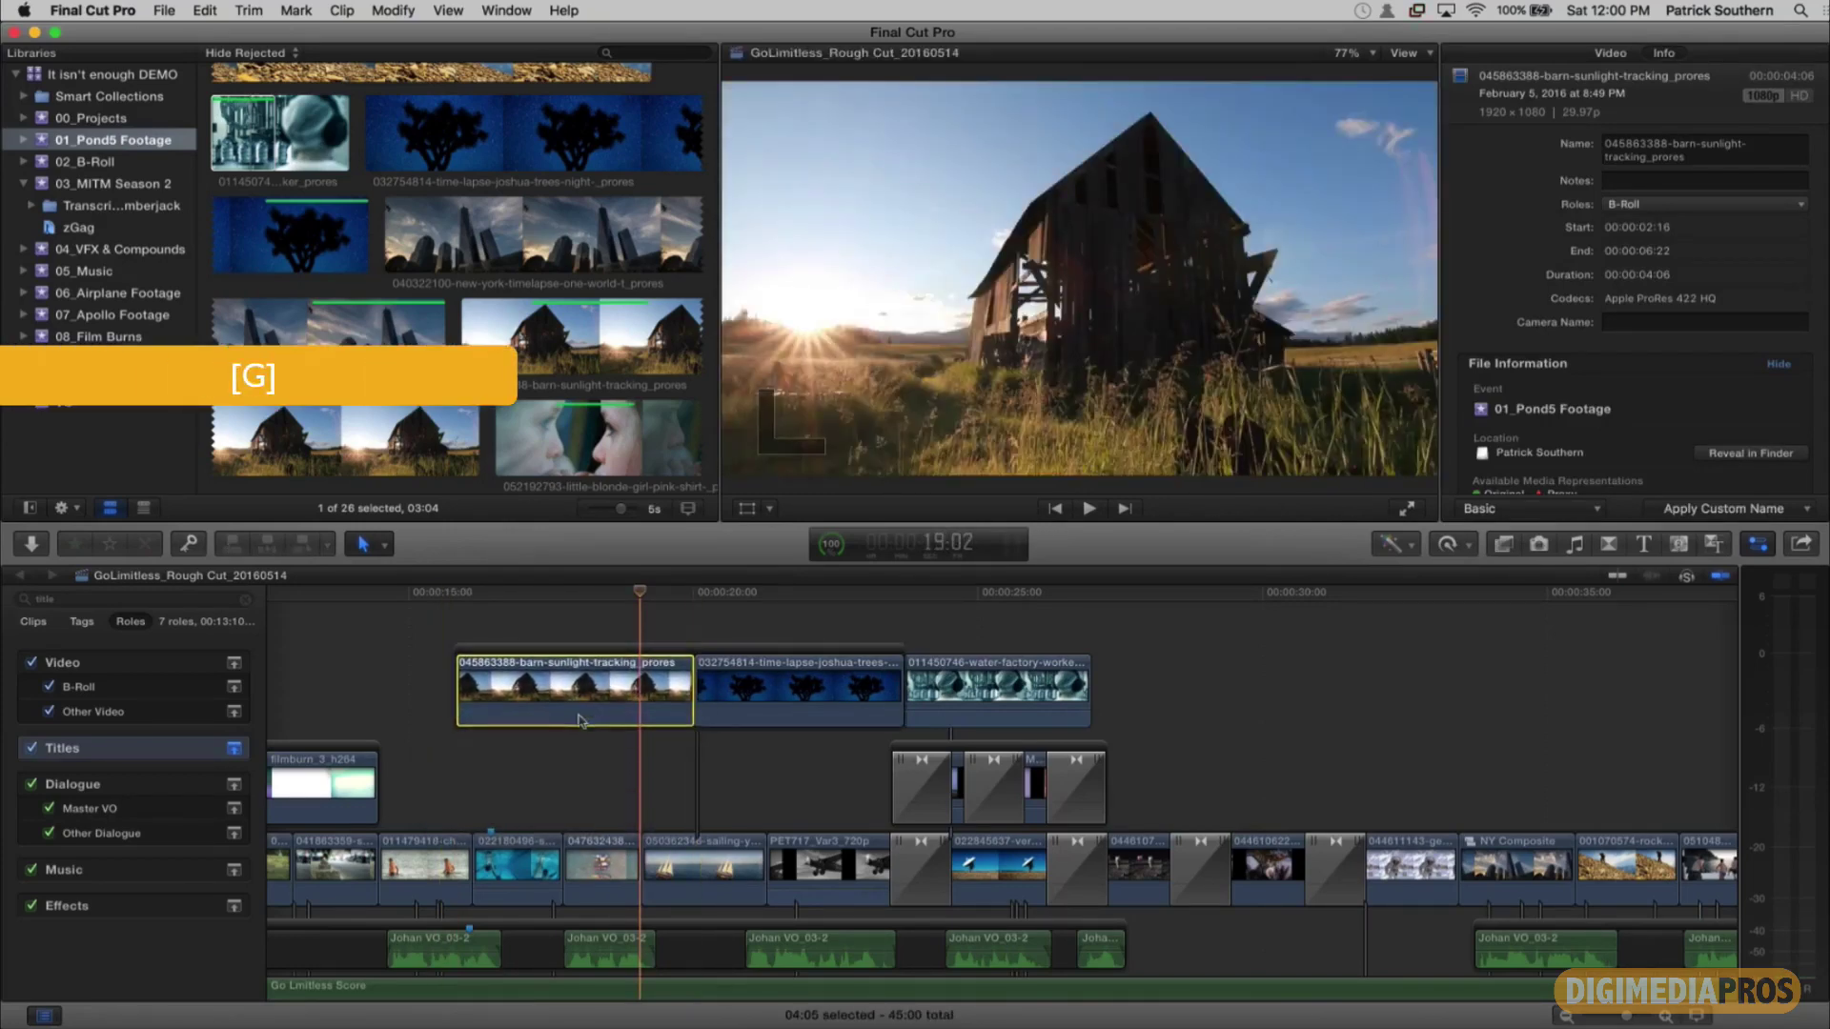
click(996, 679)
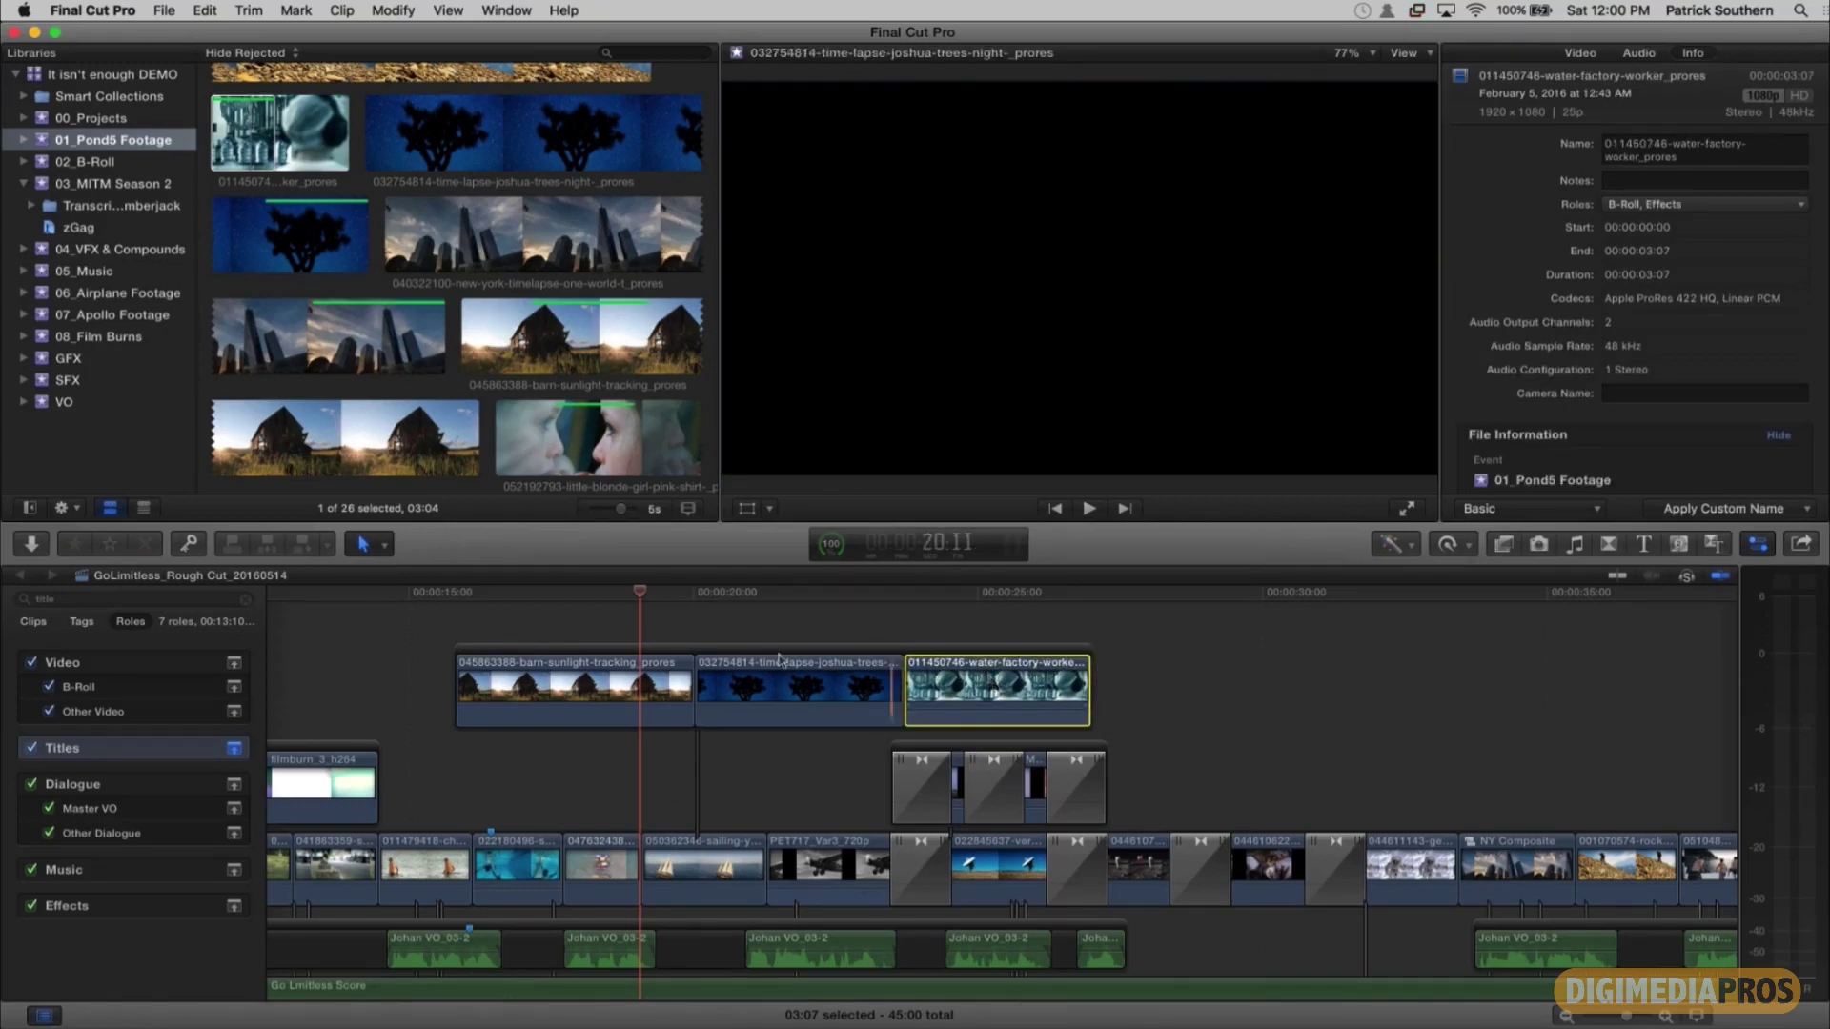
key(super+g)
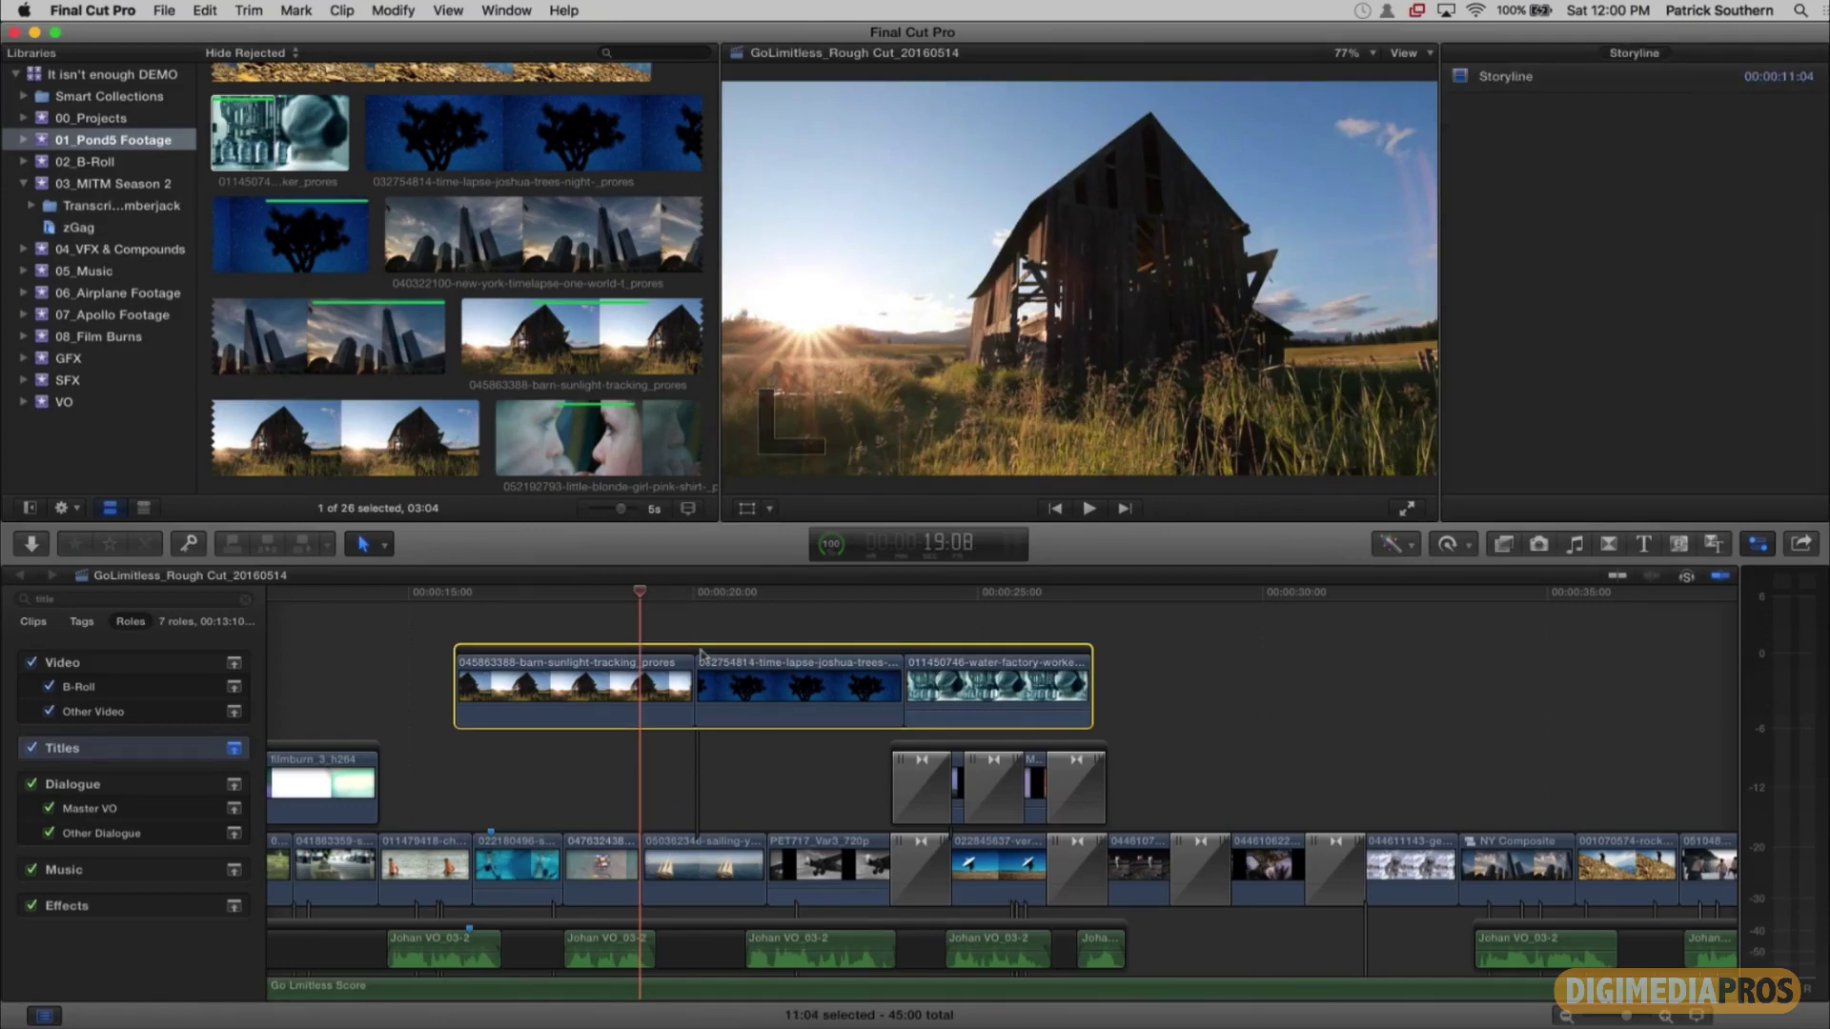
Step: Advance the playhead to the start of the Joshua trees clip, and move the whole three-clip storyline to start at about 28 seconds
key(Right)
key(Right)
key(Right)
key(Right)
key(Right)
key(Right)
key(Right)
key(Right)
key(Right)
key(Right)
key(Right)
key(Right)
key(Right)
key(Right)
key(Right)
key(Right)
key(Right)
key(Right)
key(Right)
key(Right)
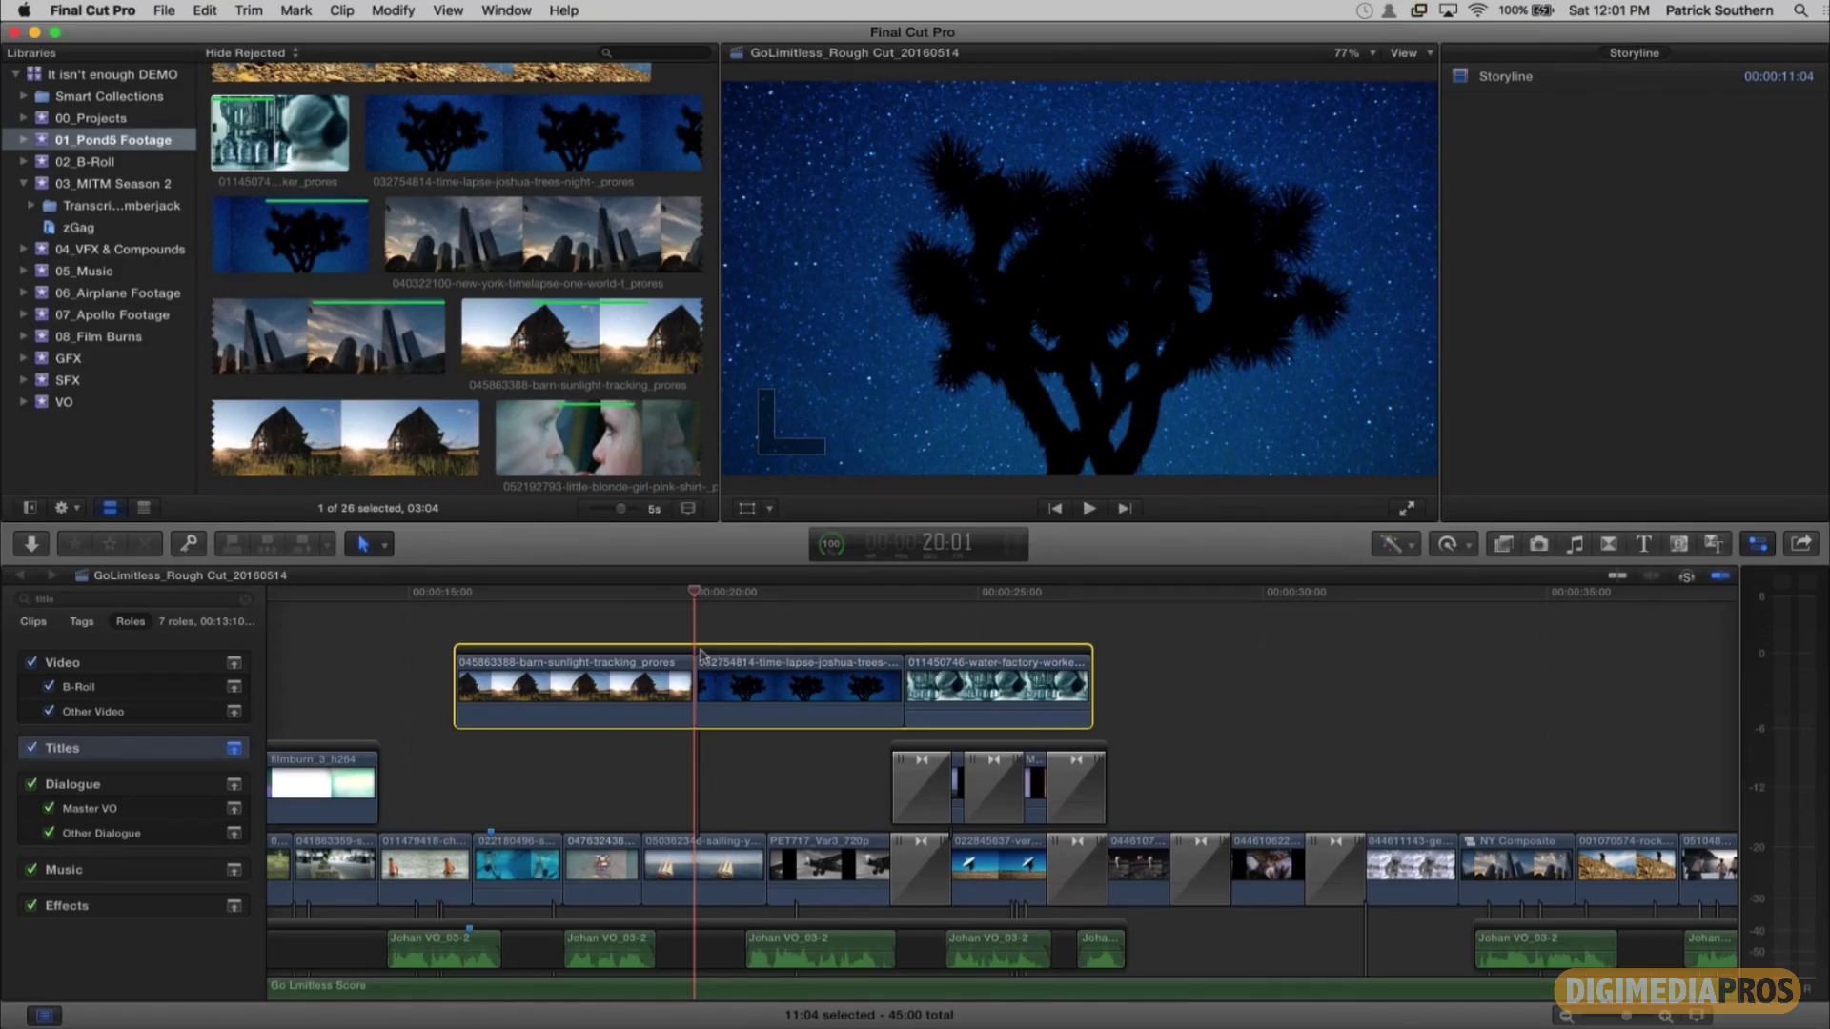
drag(700, 655, 1417, 611)
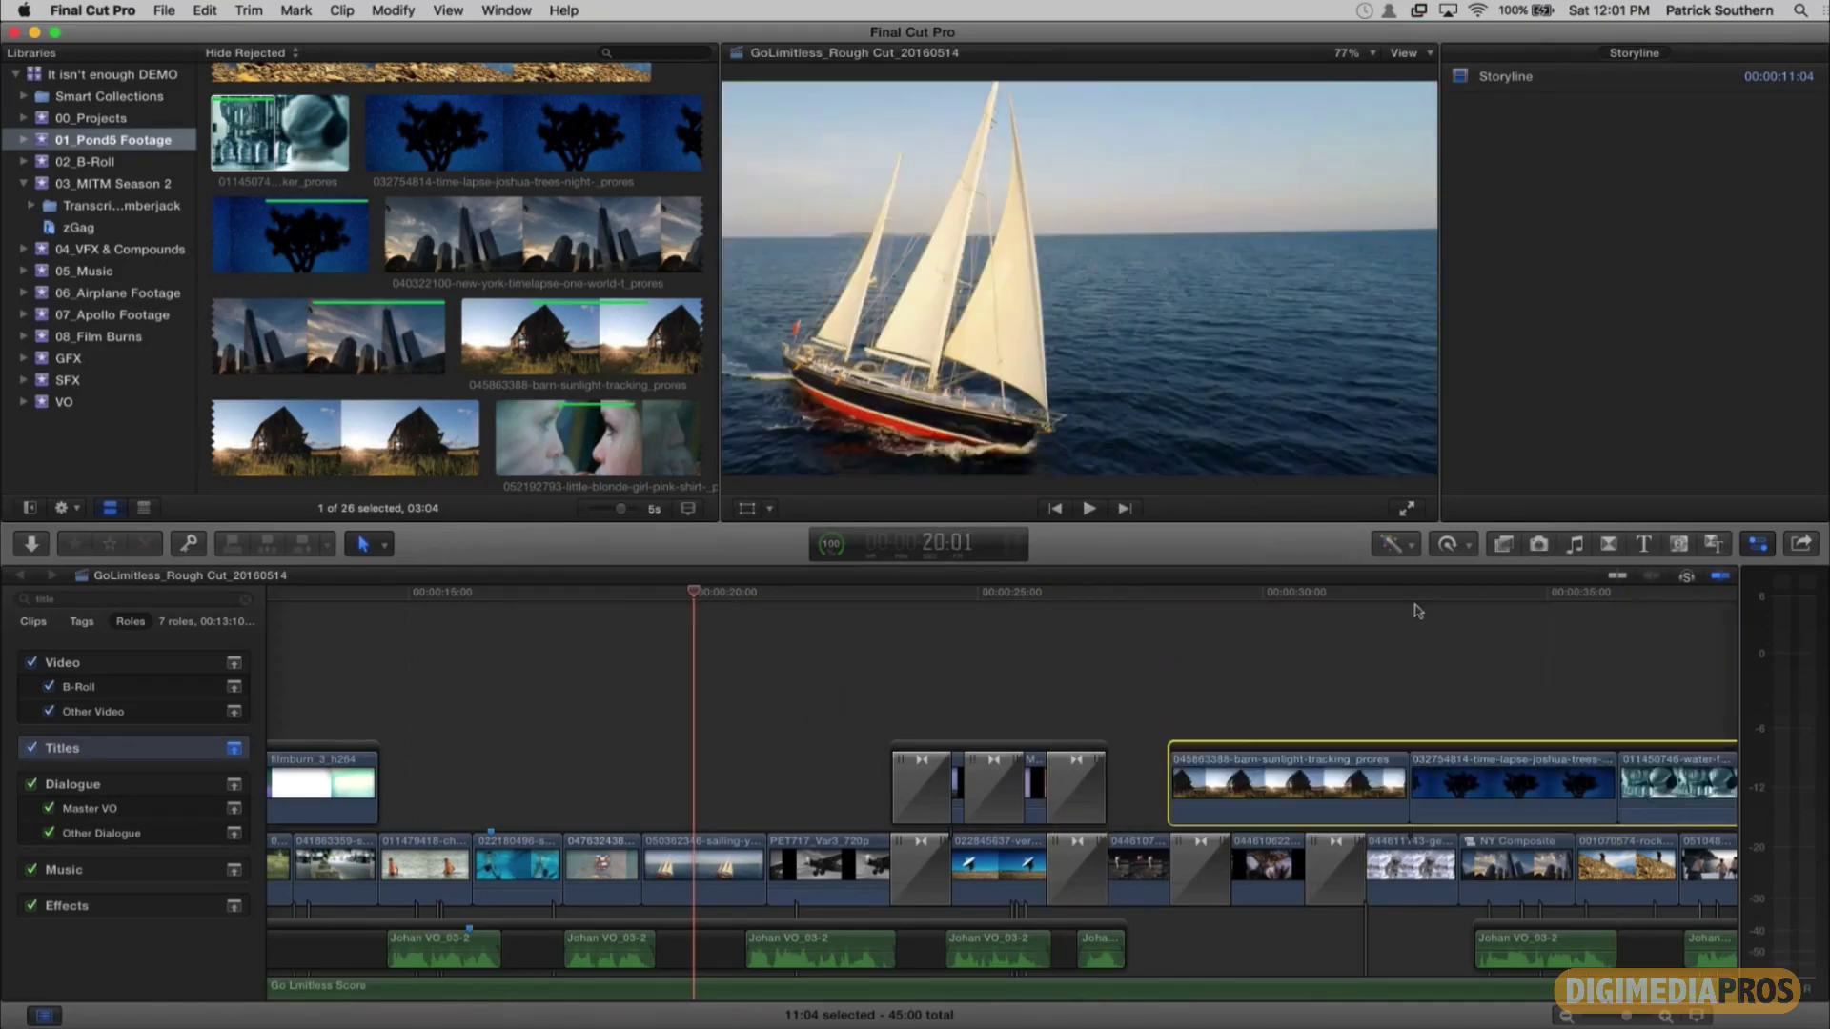
Step: Play the timeline from 23:02 through the Apollo overlay transitions into the moon-landing clip
click(869, 592)
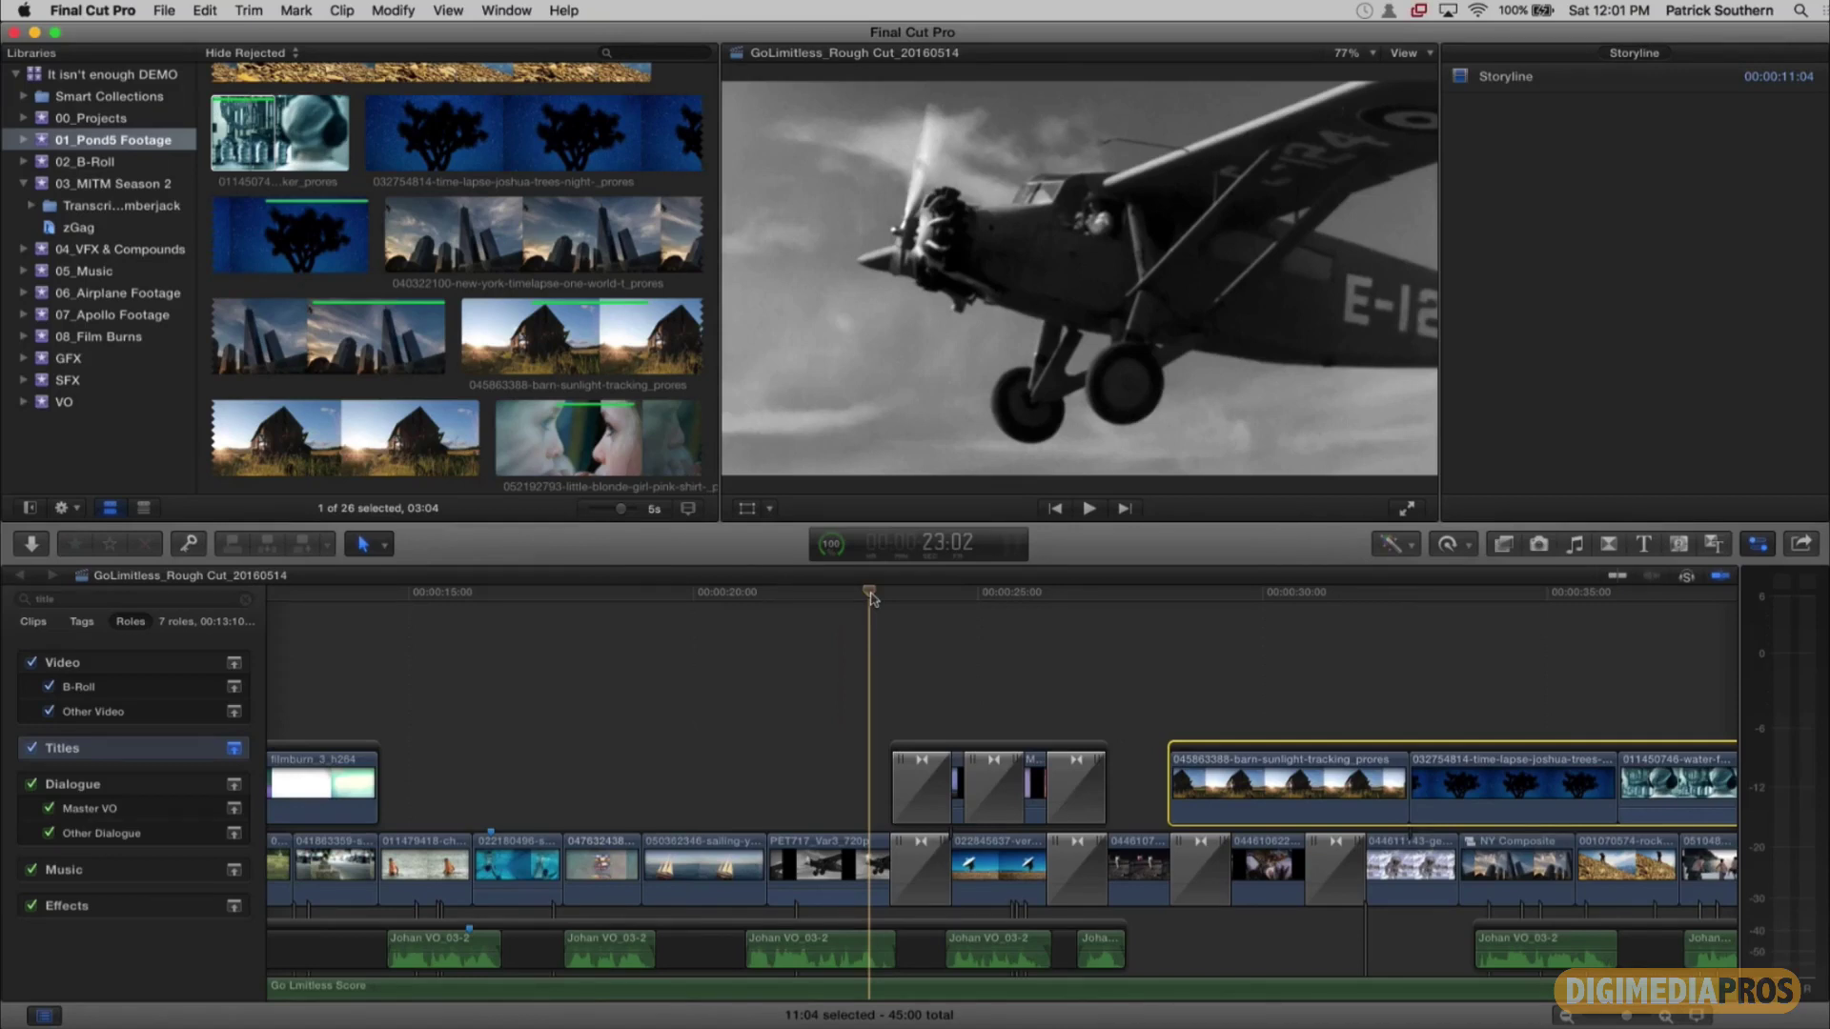
scroll(869, 598, right, 3)
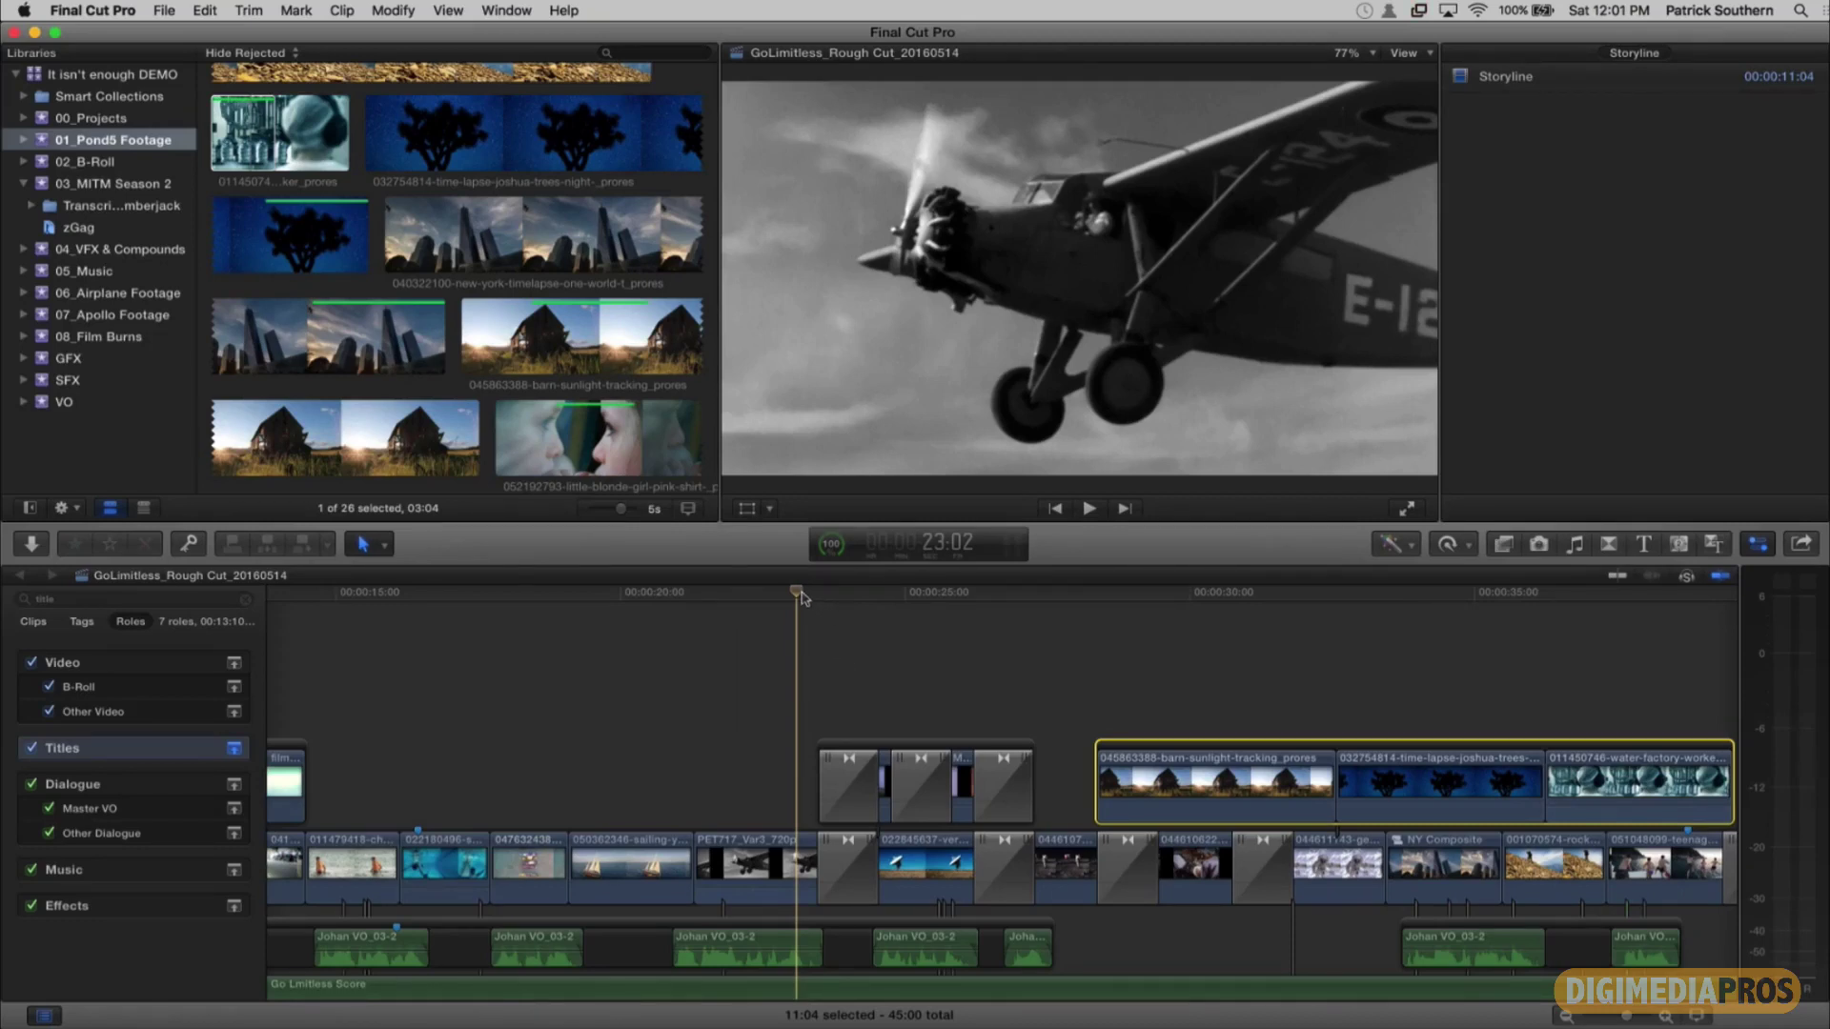
key(space)
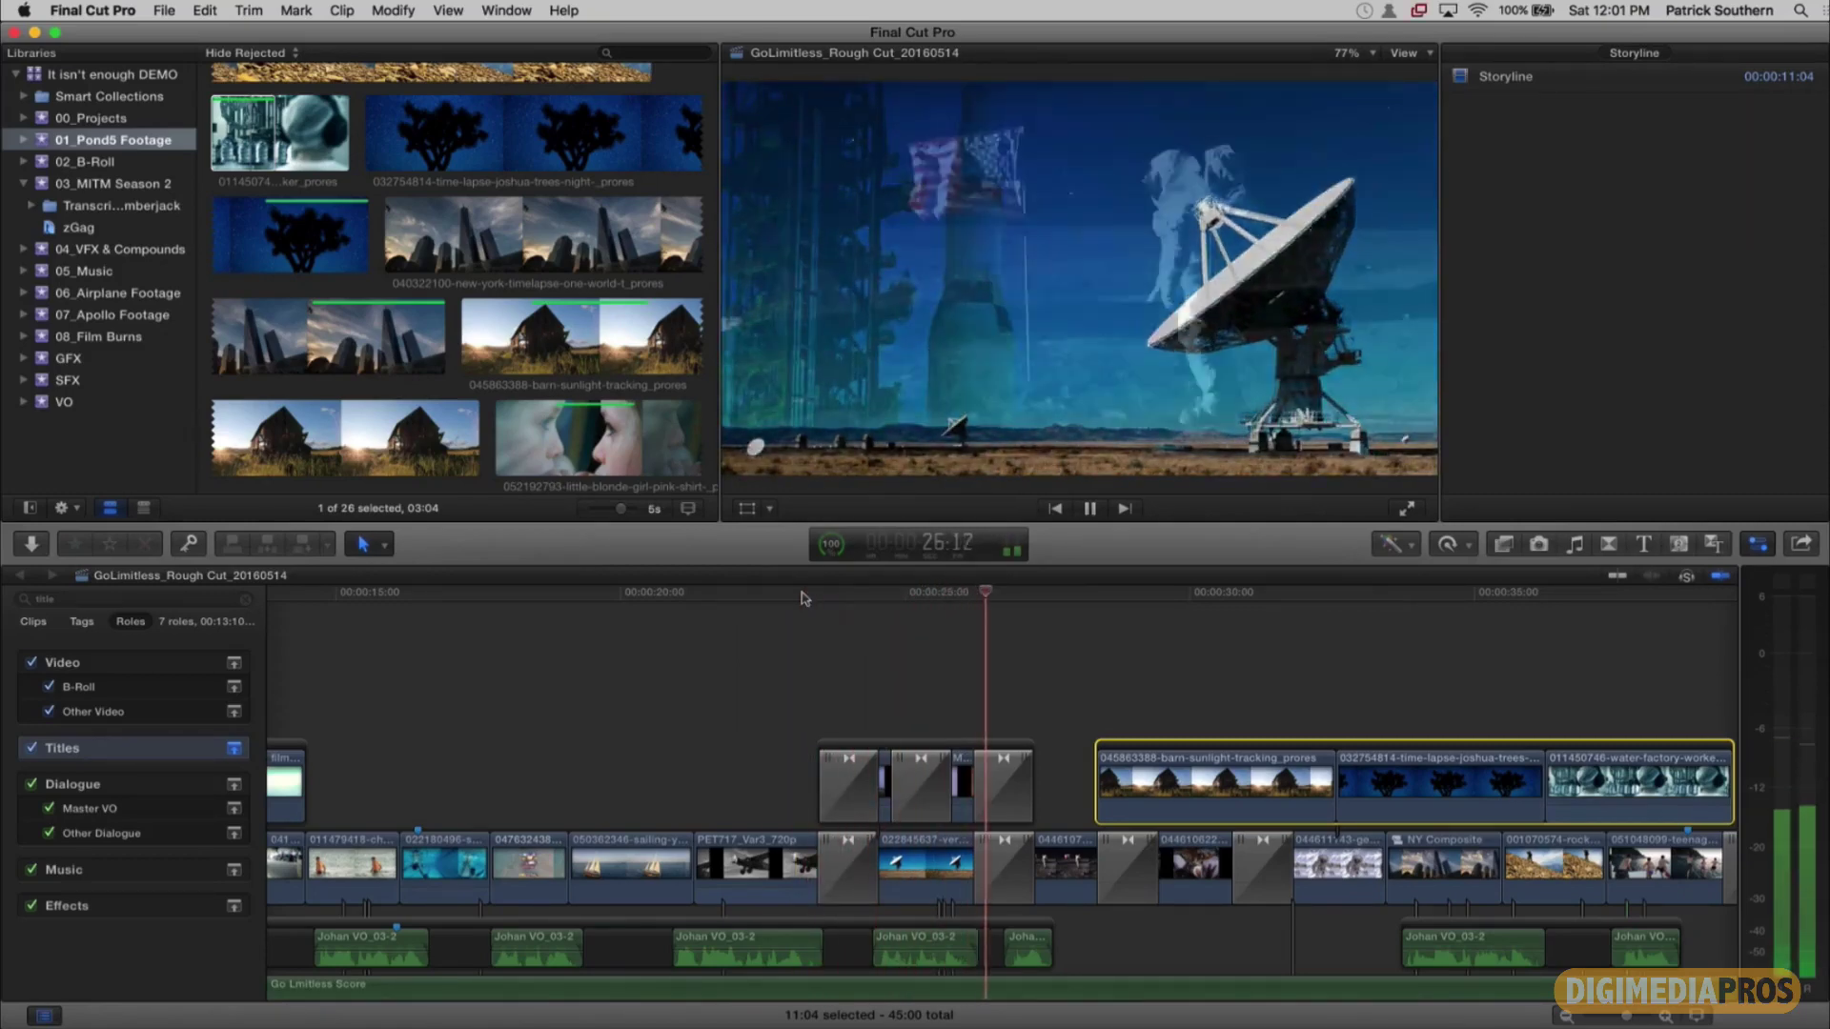
key(space)
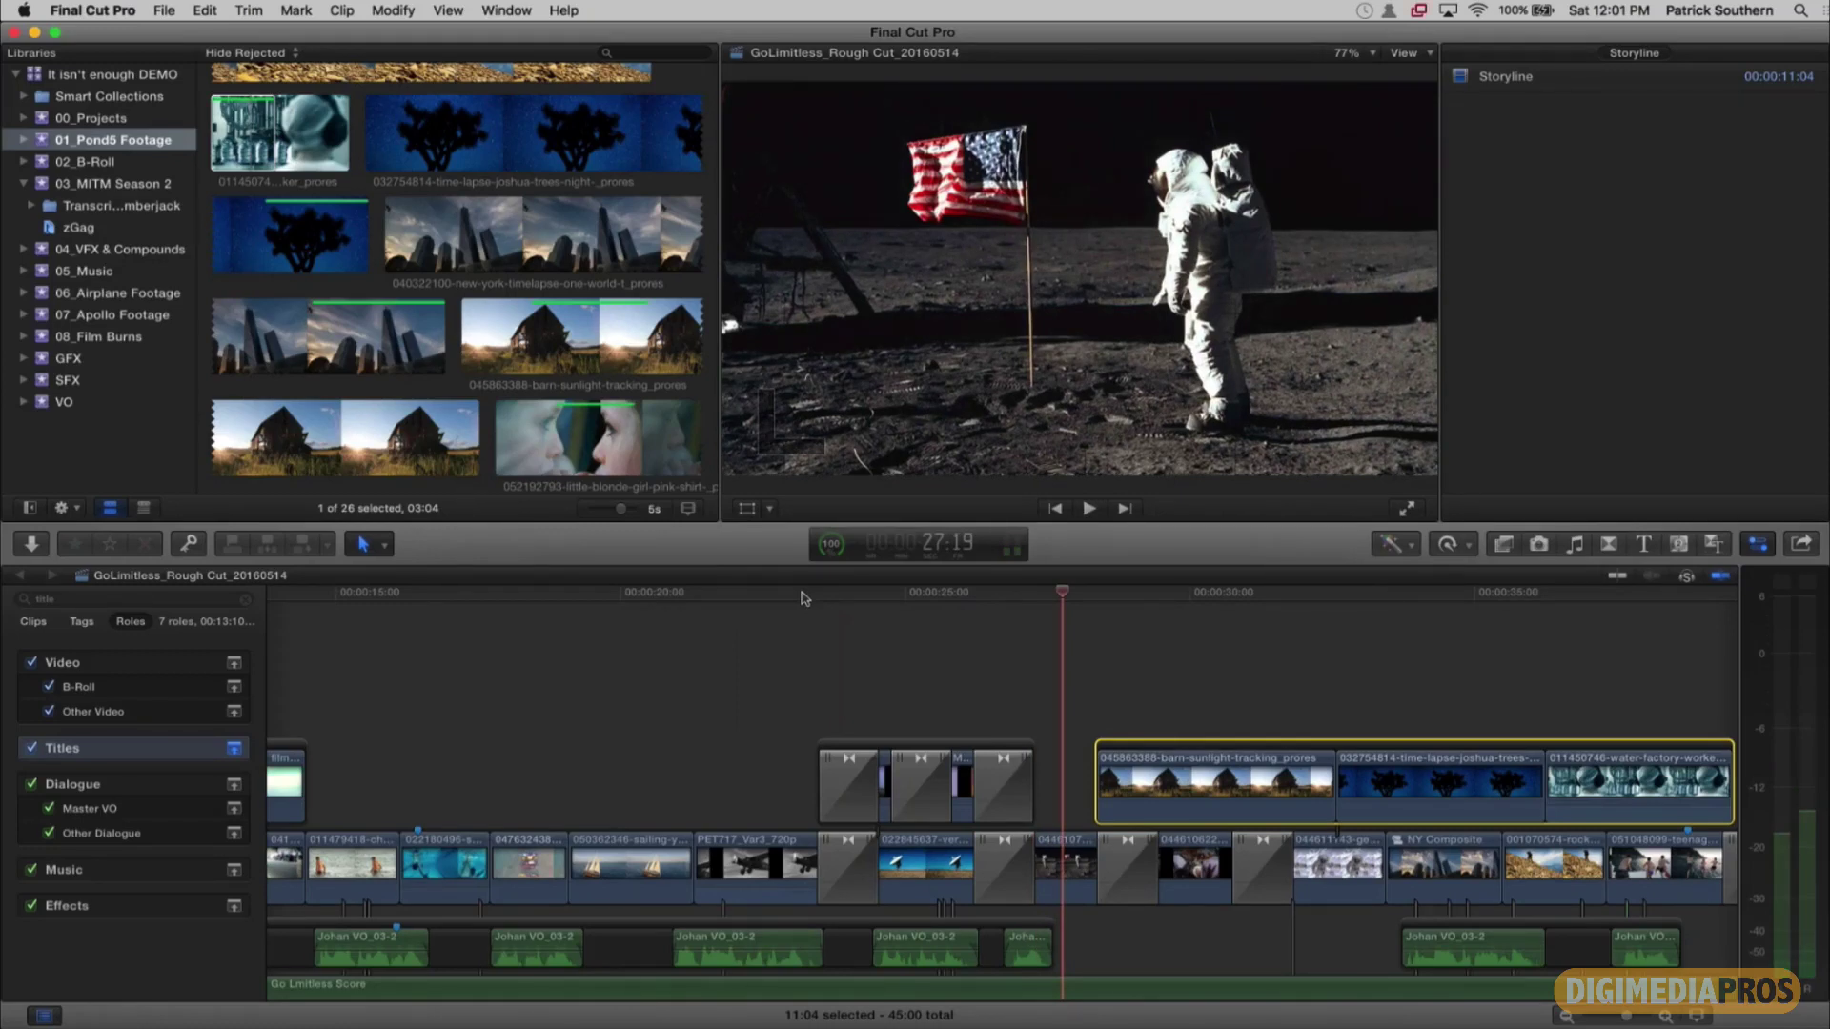
Step: Select the connected storyline that holds the voiceover clips and examine it from the start of the project to its end
scroll(805, 599, left, 10)
scroll(805, 599, down, 3)
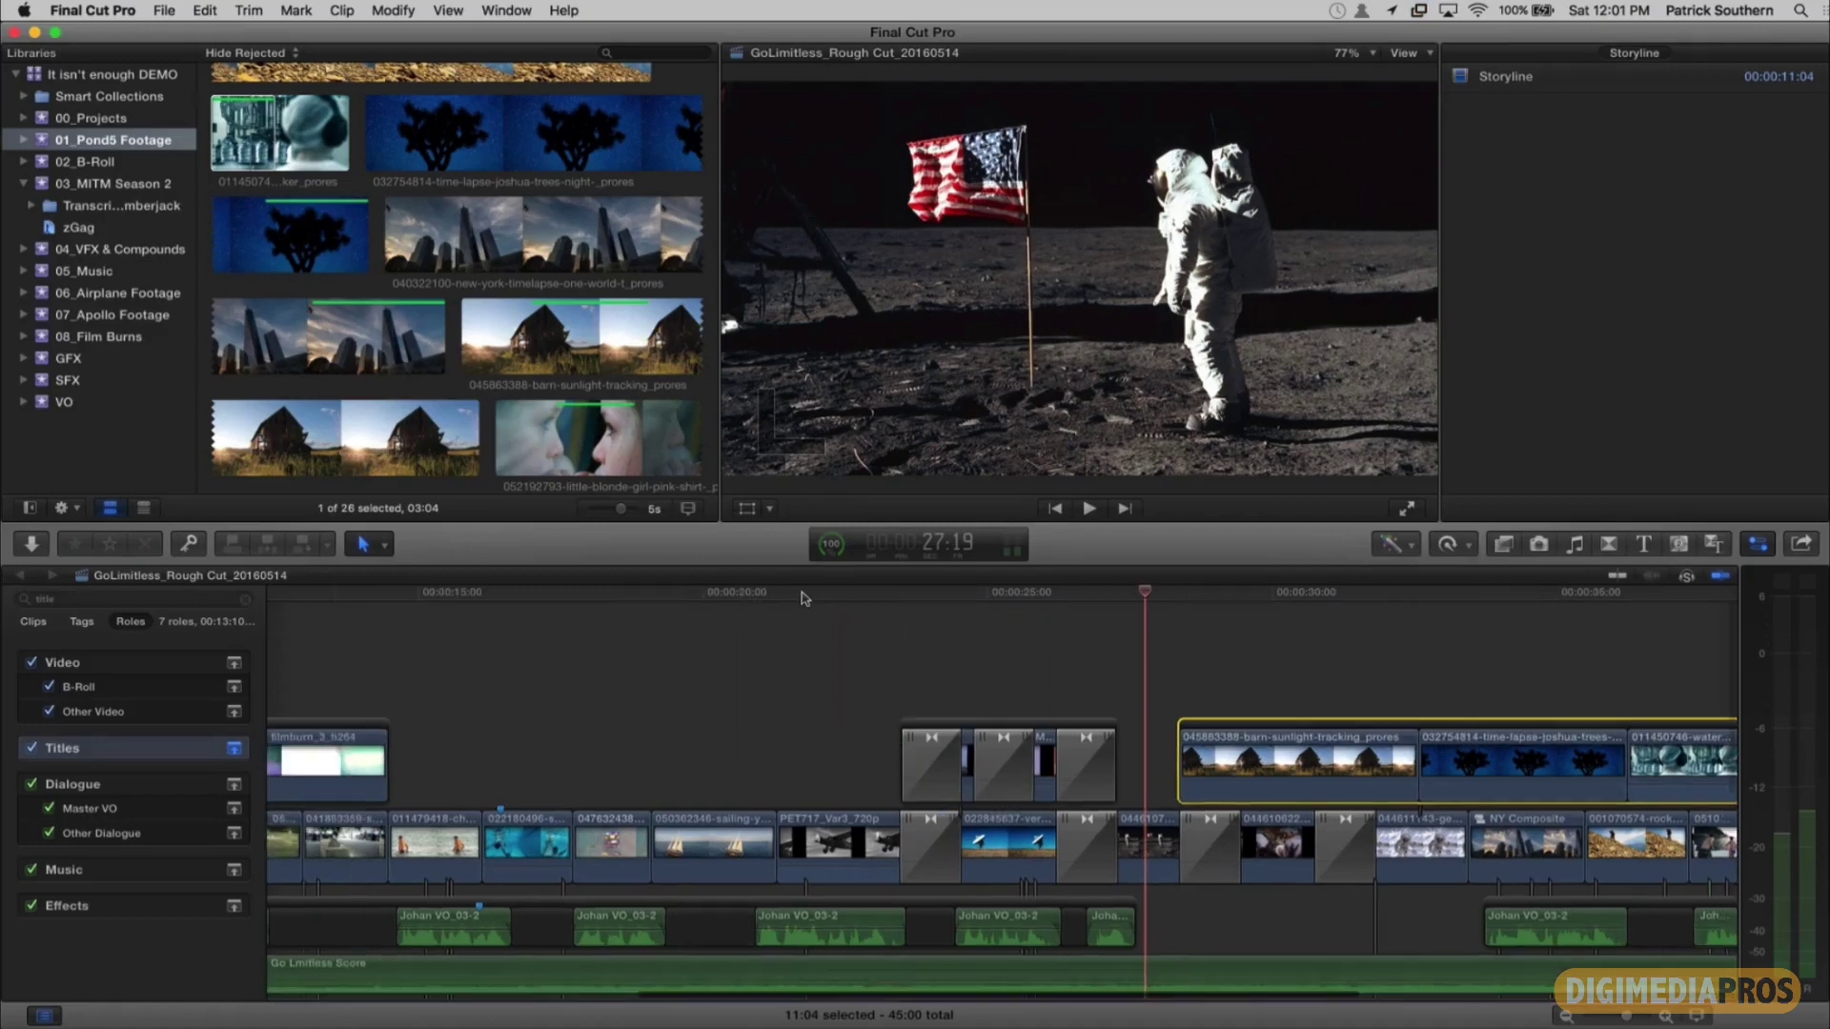
scroll(803, 598, left, 3)
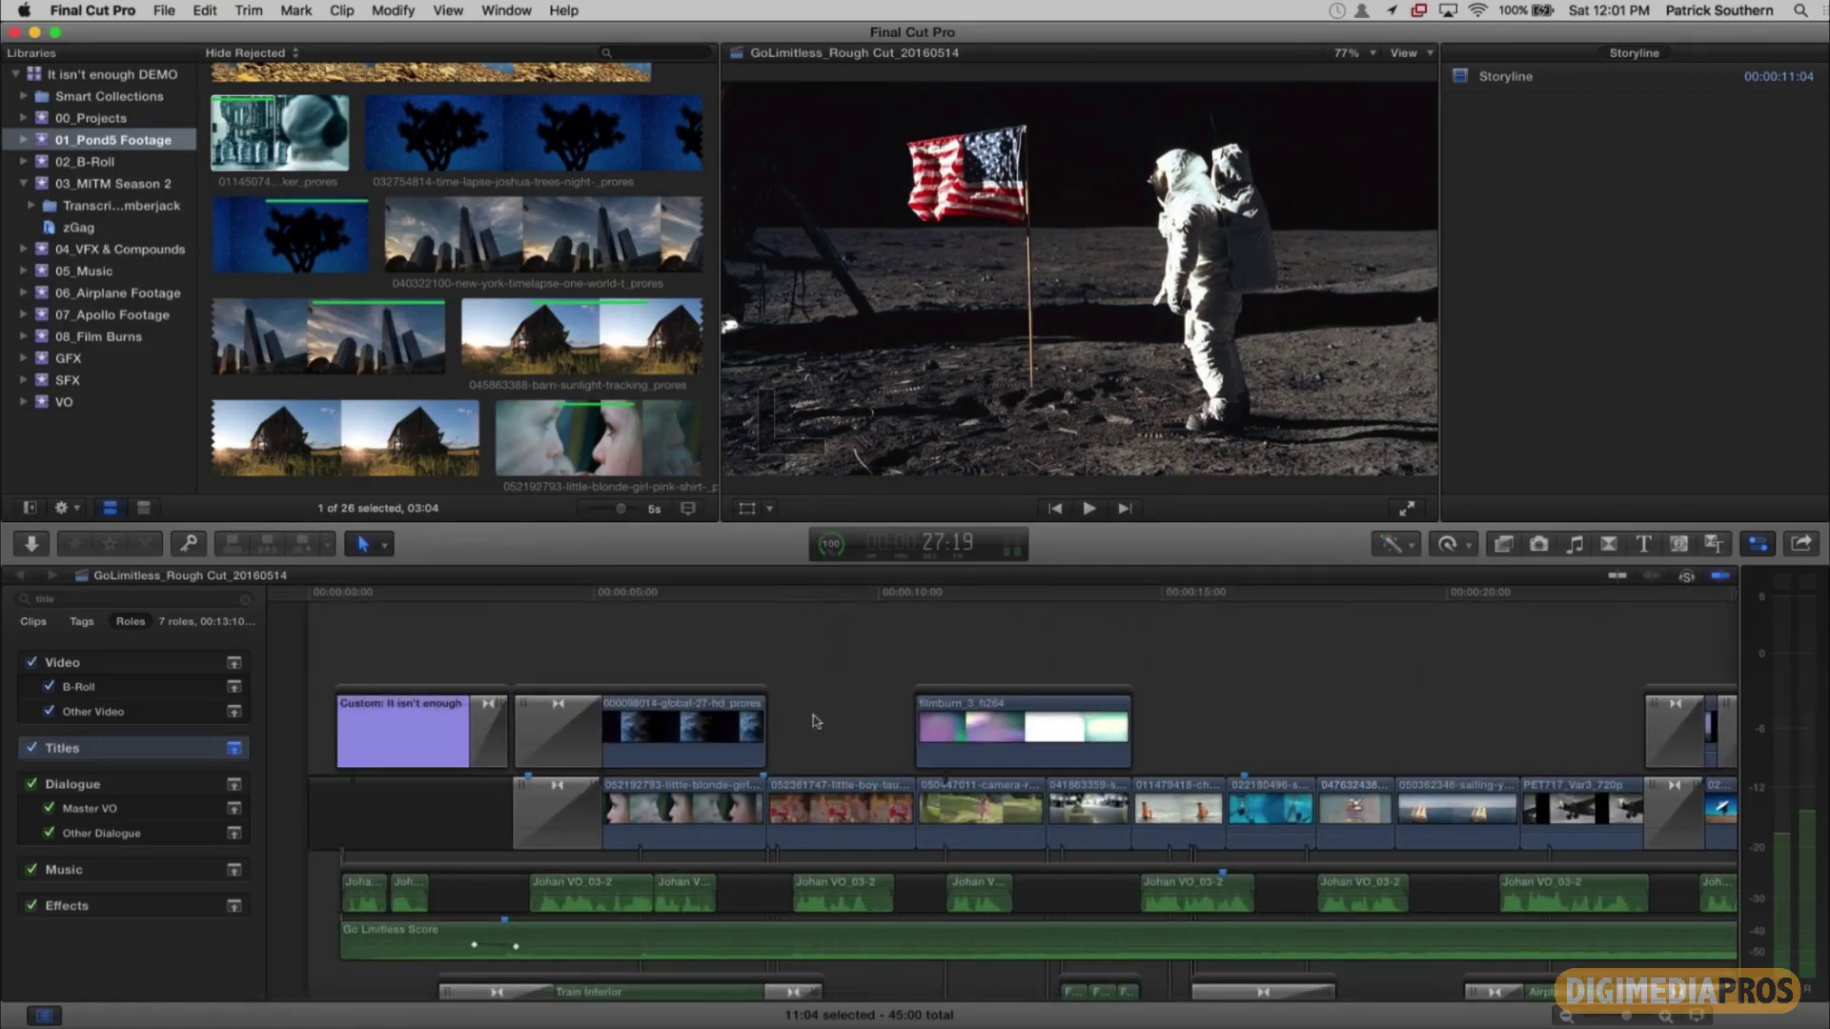
click(765, 875)
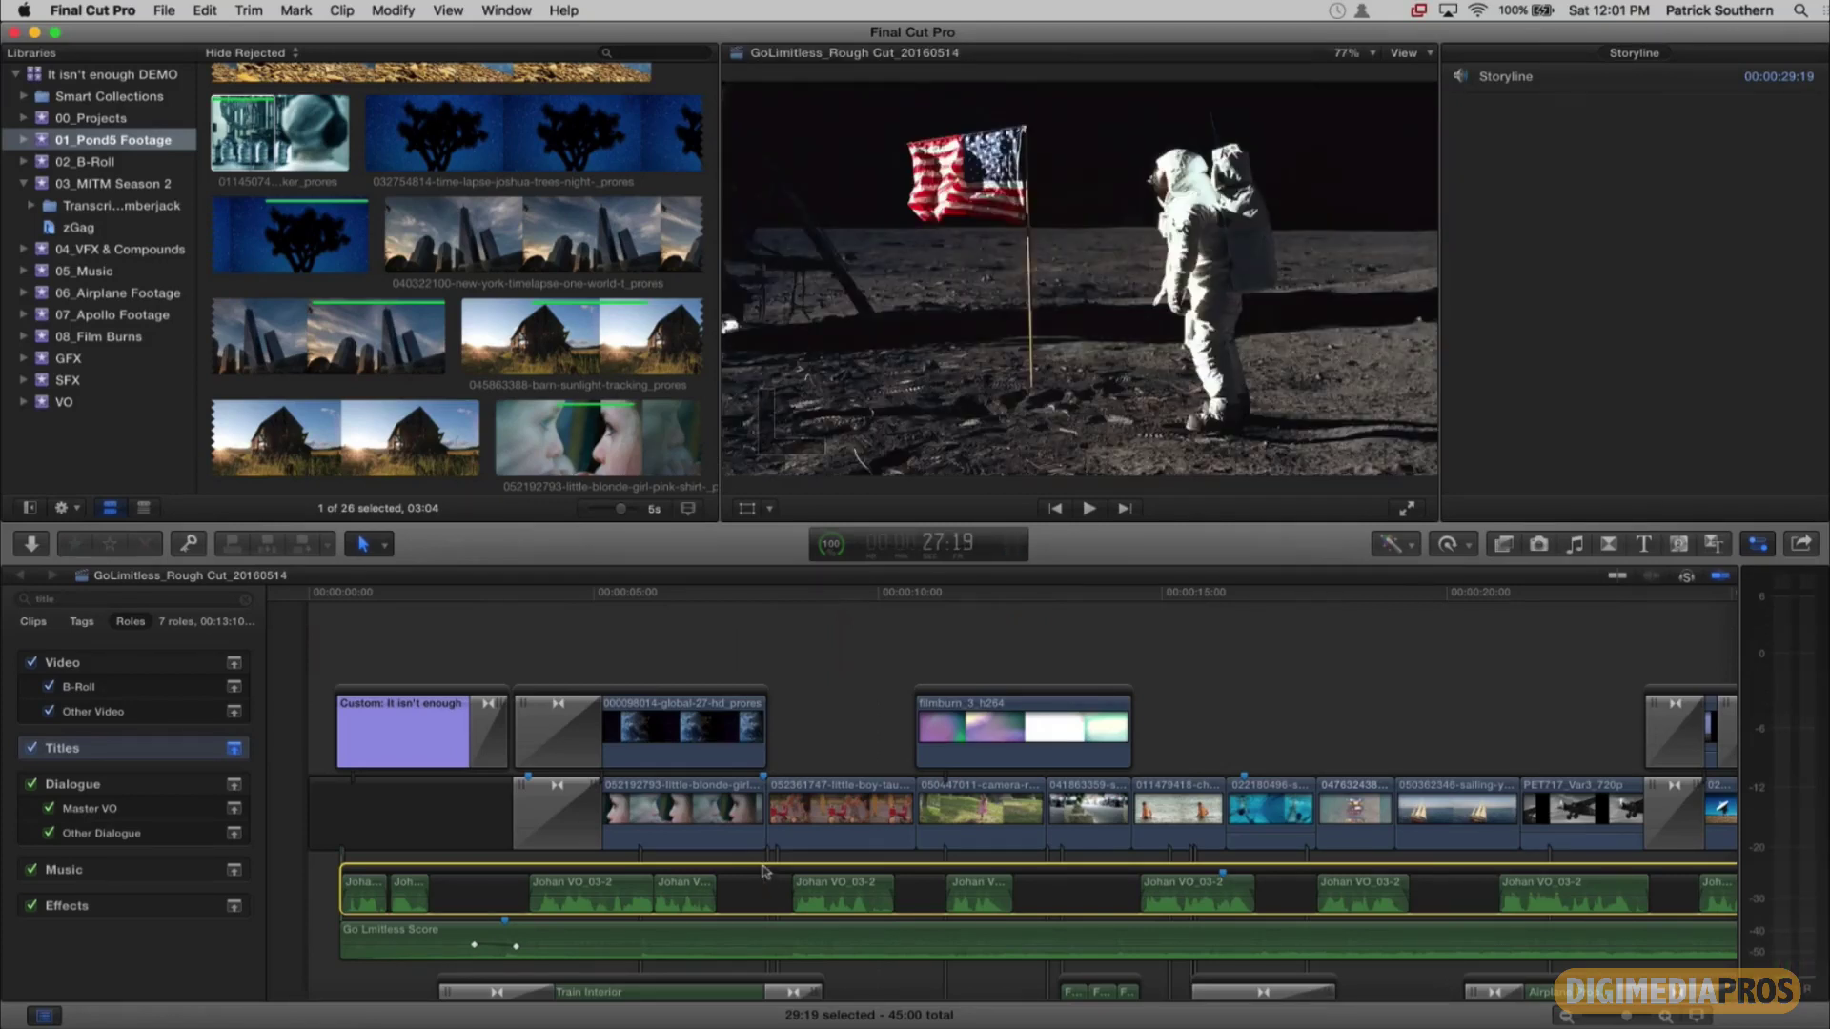
scroll(765, 871, right, 3)
scroll(762, 870, right, 10)
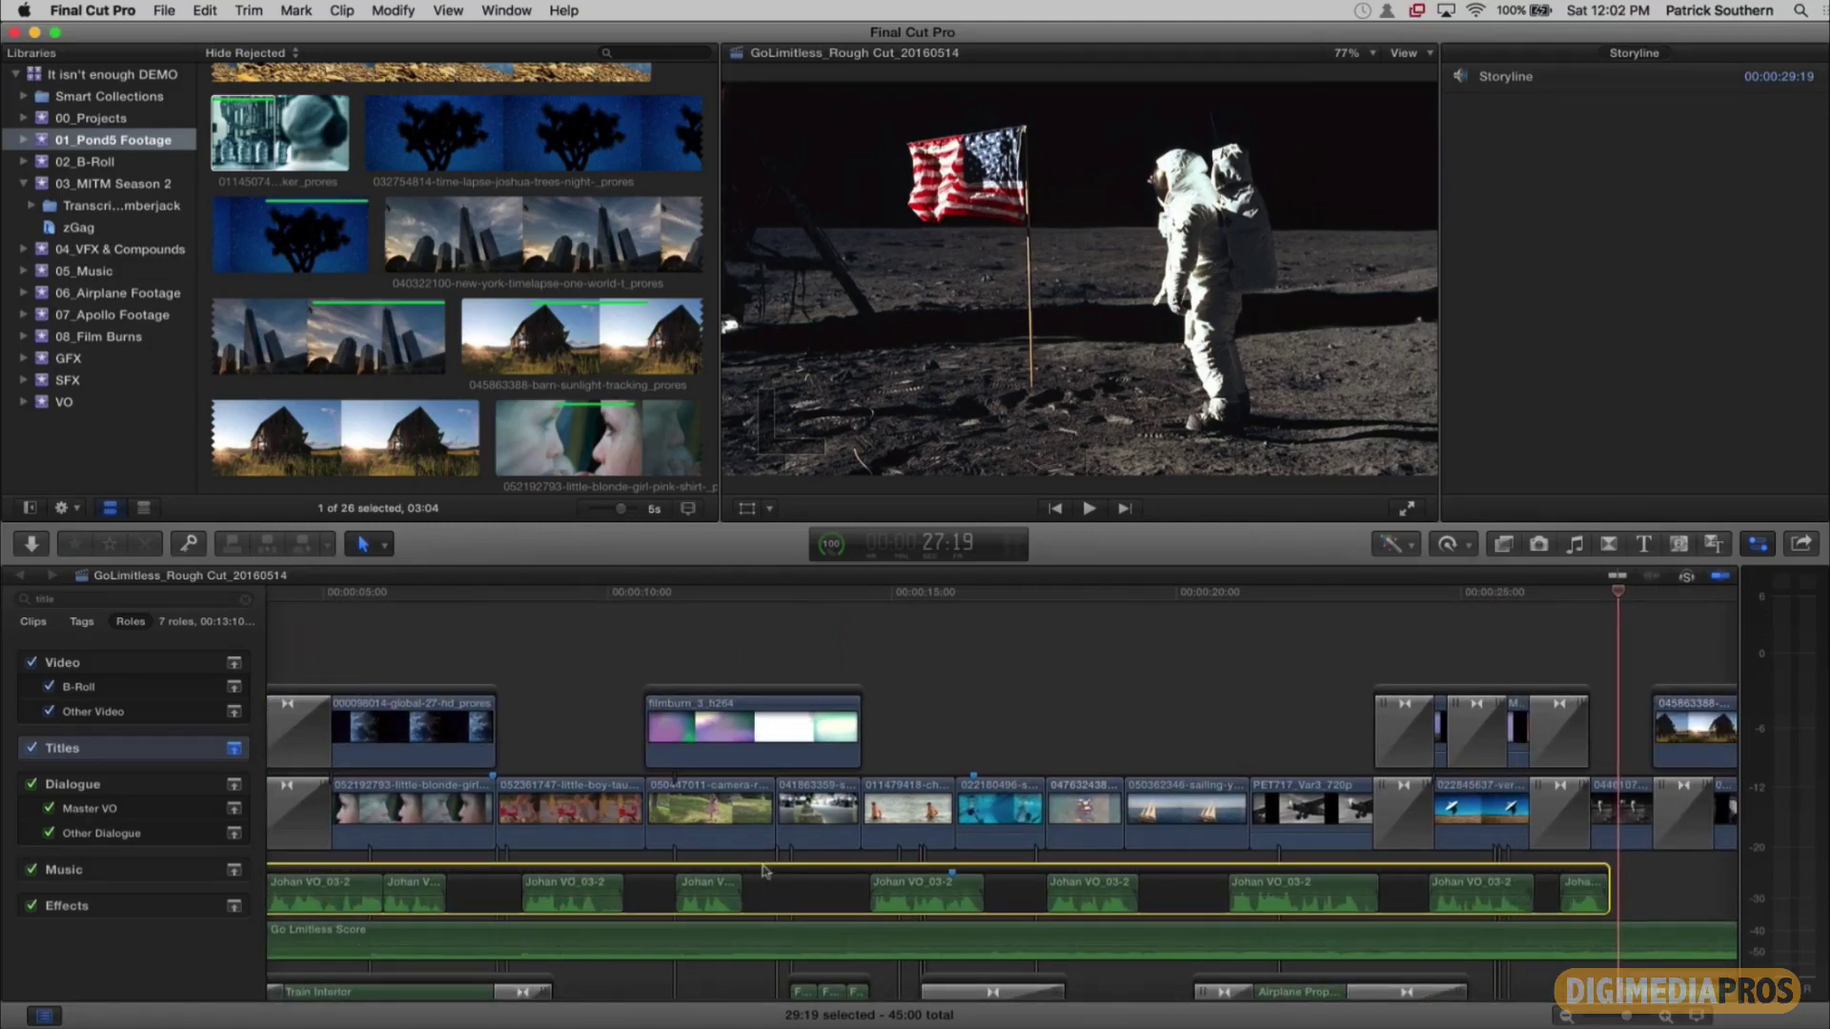
Step: Examine the sound-effect lanes below the music, selecting the standalone Air Reverse Burst 2 and Footsteps Bare Run 1 clips
scroll(765, 871, down, 8)
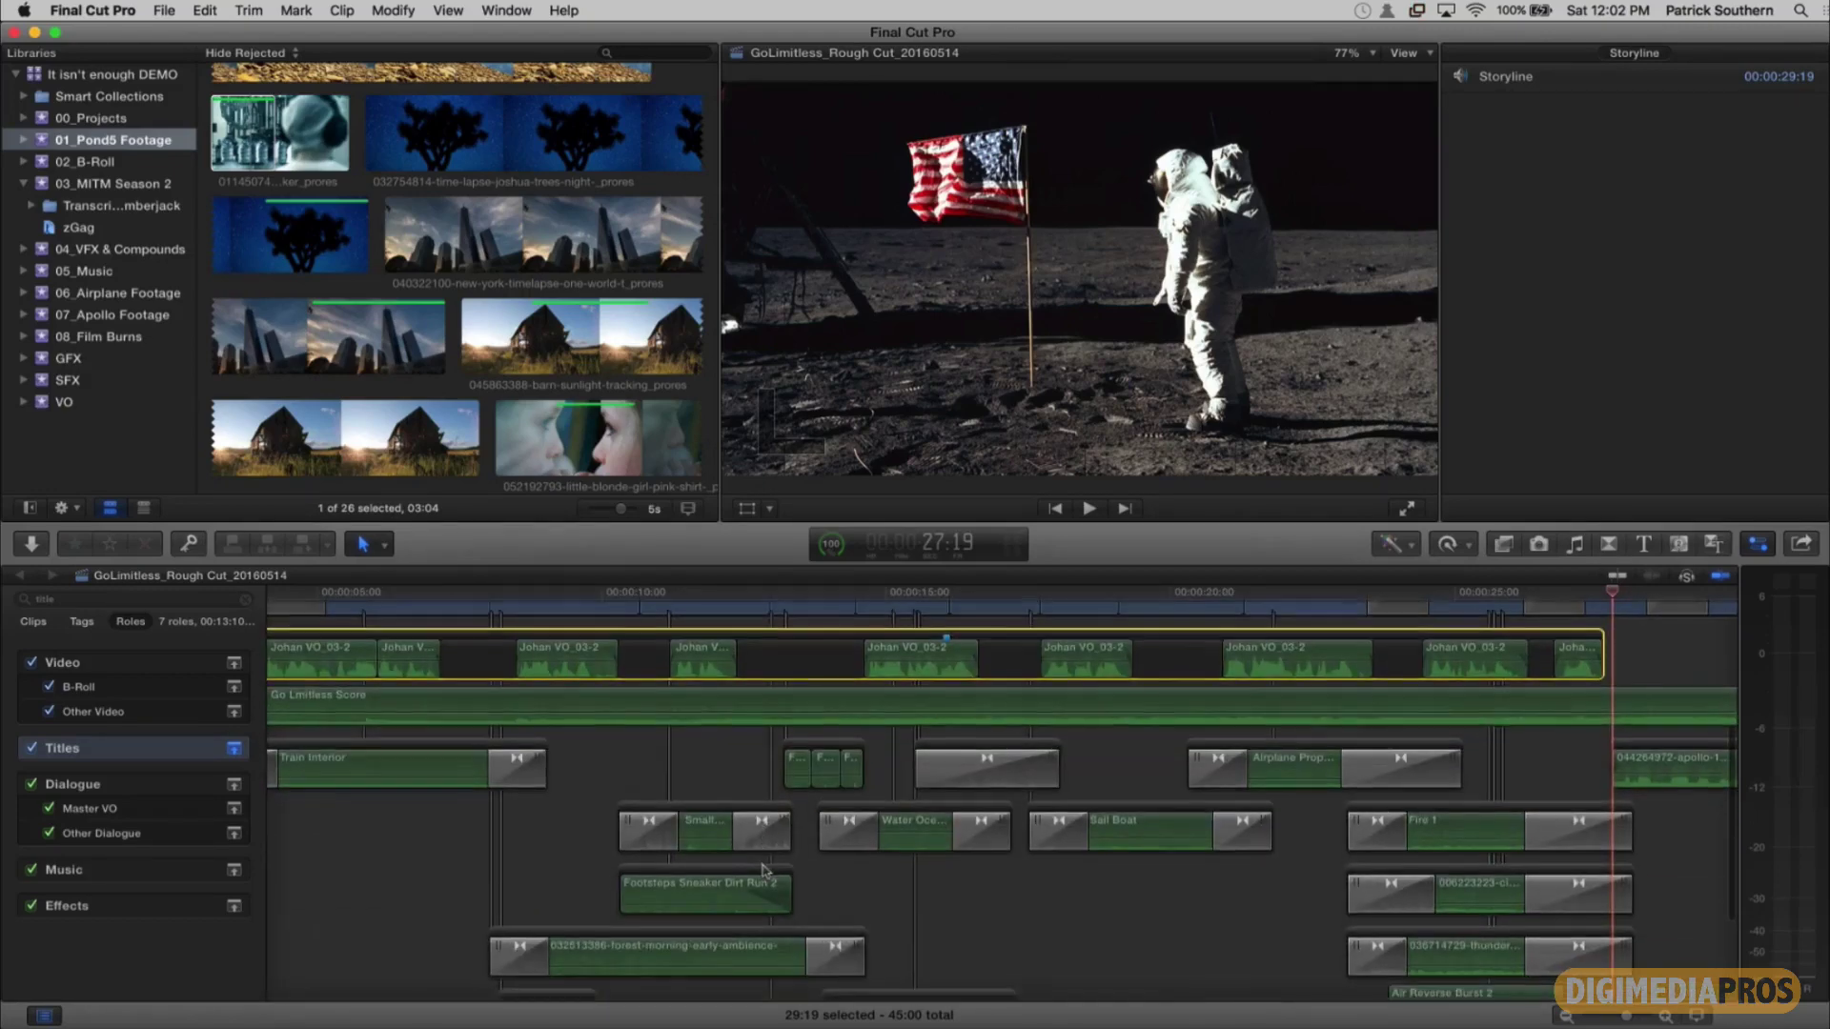
scroll(766, 871, down, 4)
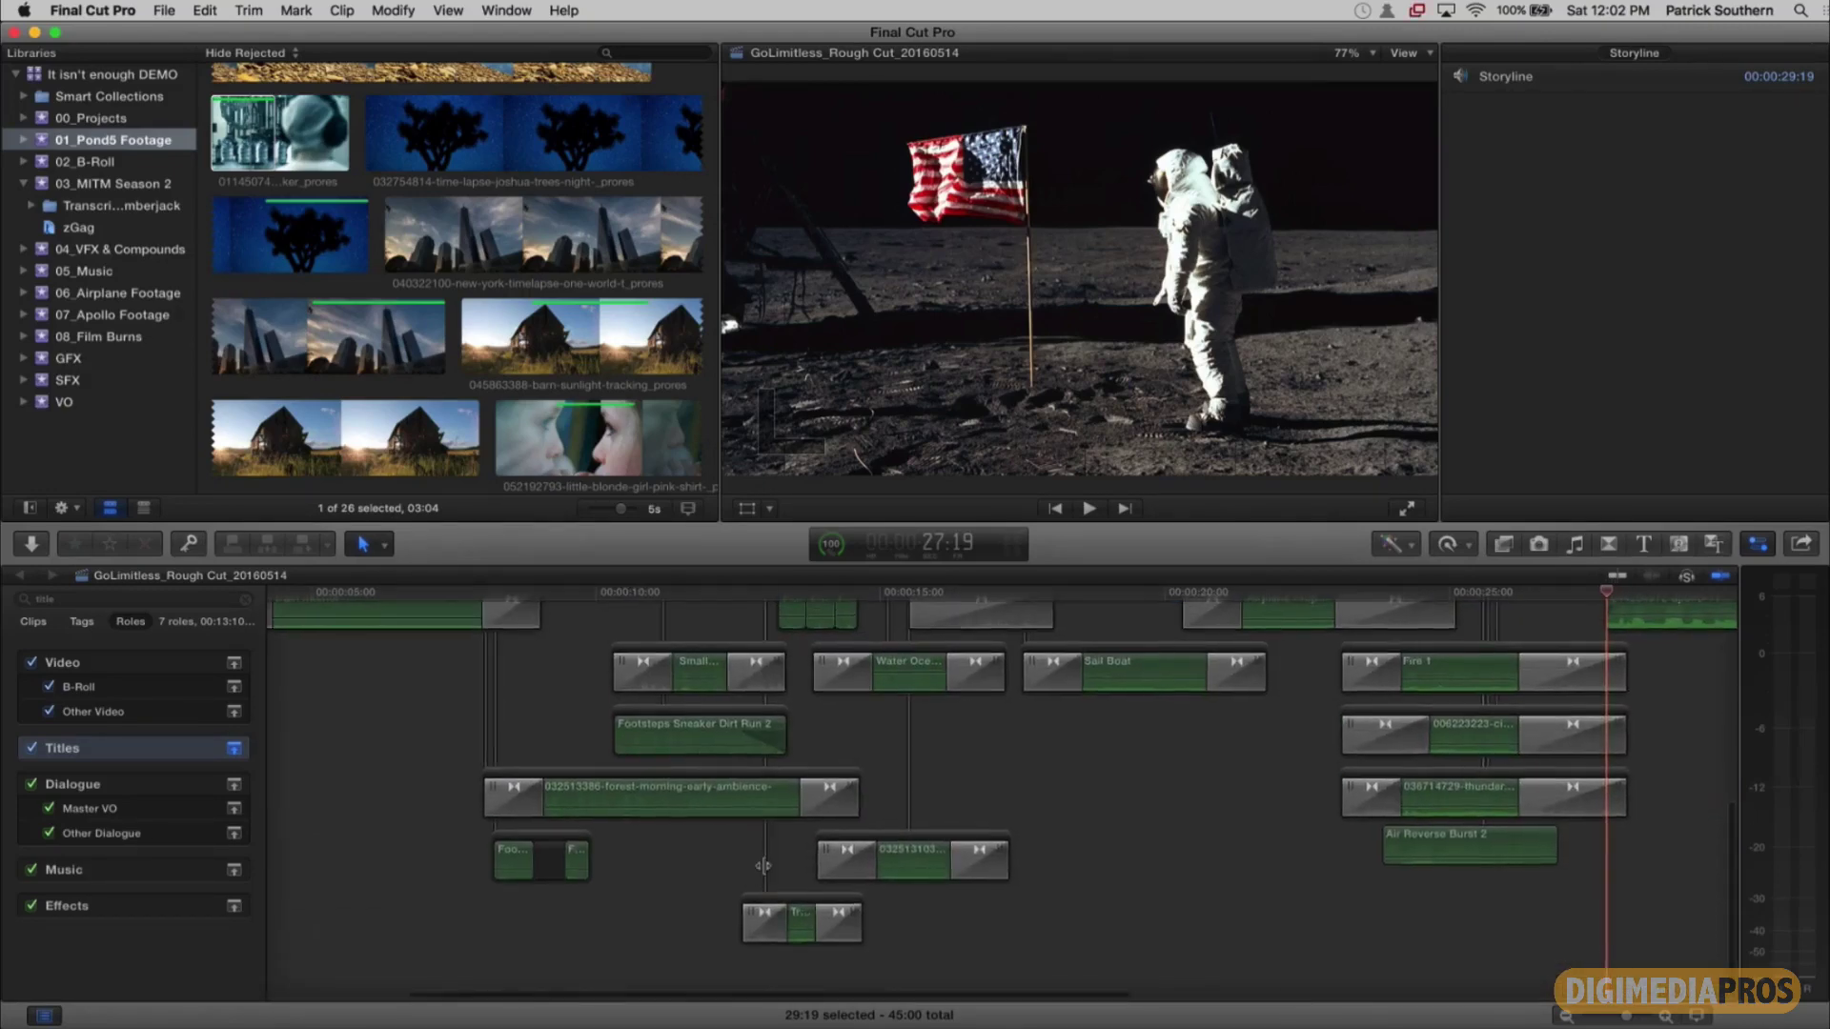
scroll(765, 871, right, 6)
click(1104, 853)
scroll(1104, 855, right, 6)
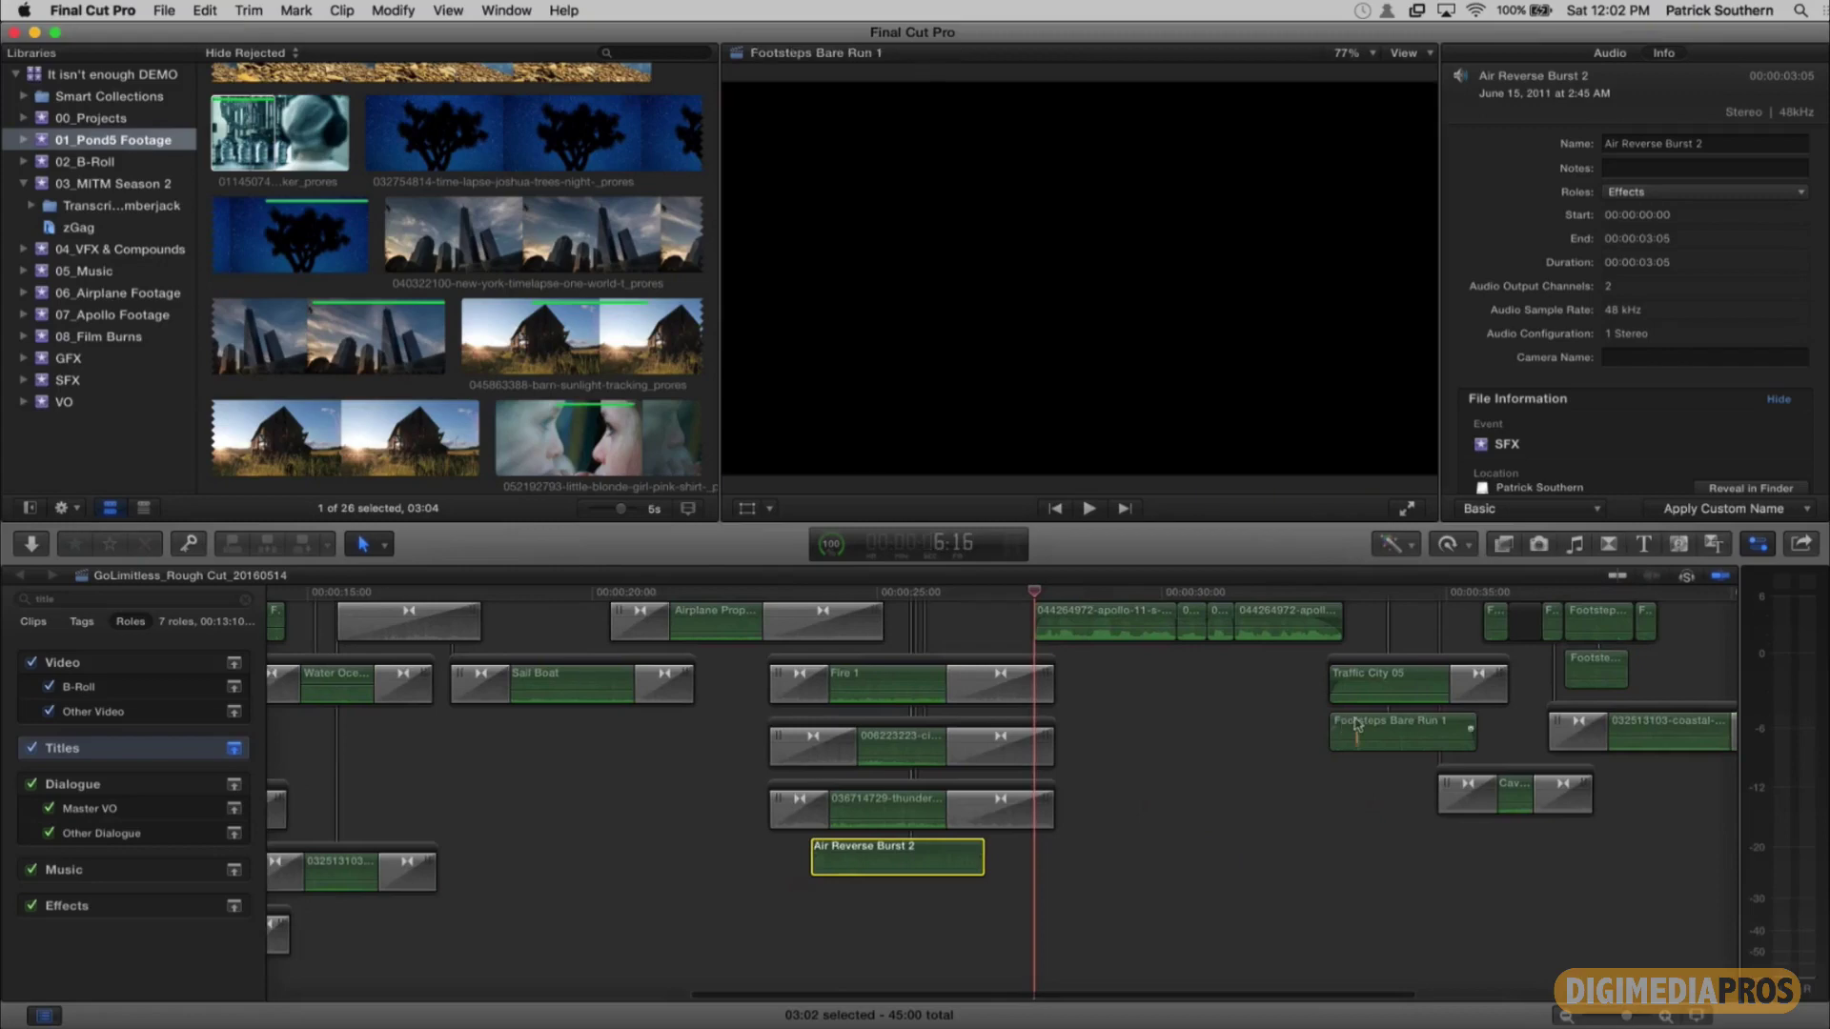
click(1357, 725)
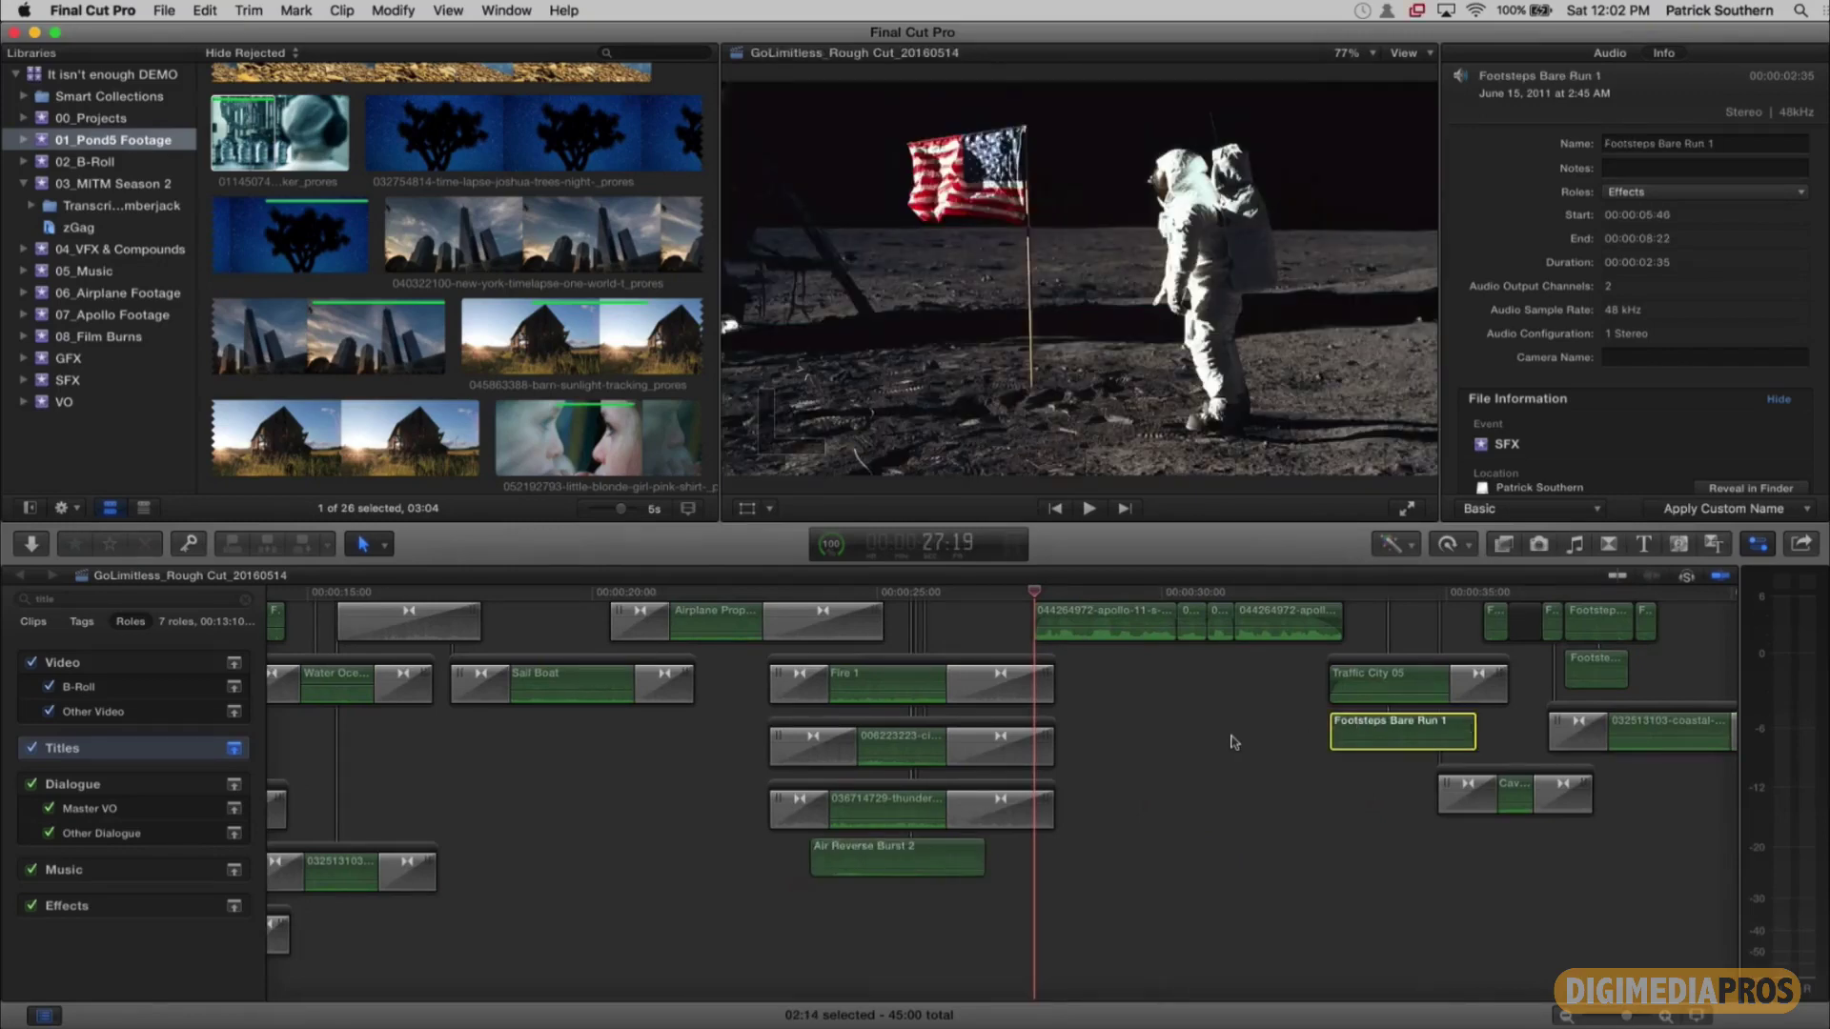
click(943, 855)
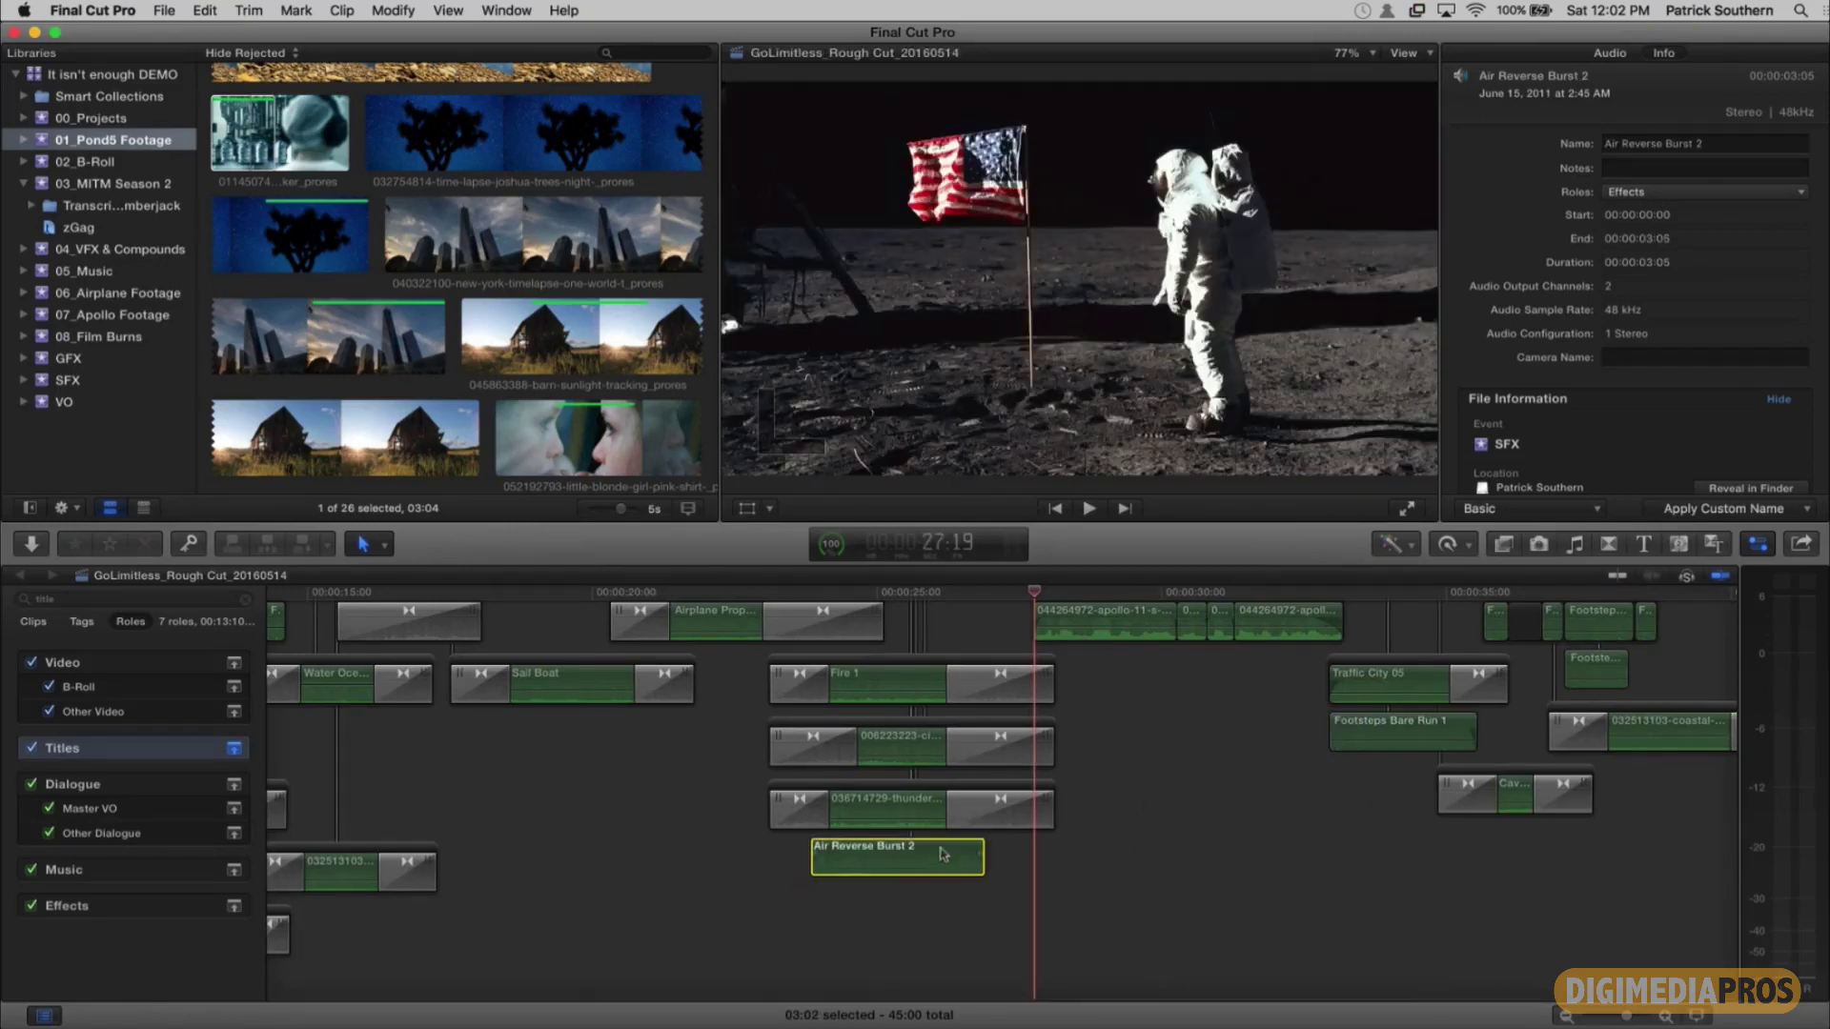
Step: Review the project's storylines from start to end, placing the playhead at 10:07, 34:21 over the Joshua trees and 37:14 over the water-factory clip
scroll(943, 855, left, 15)
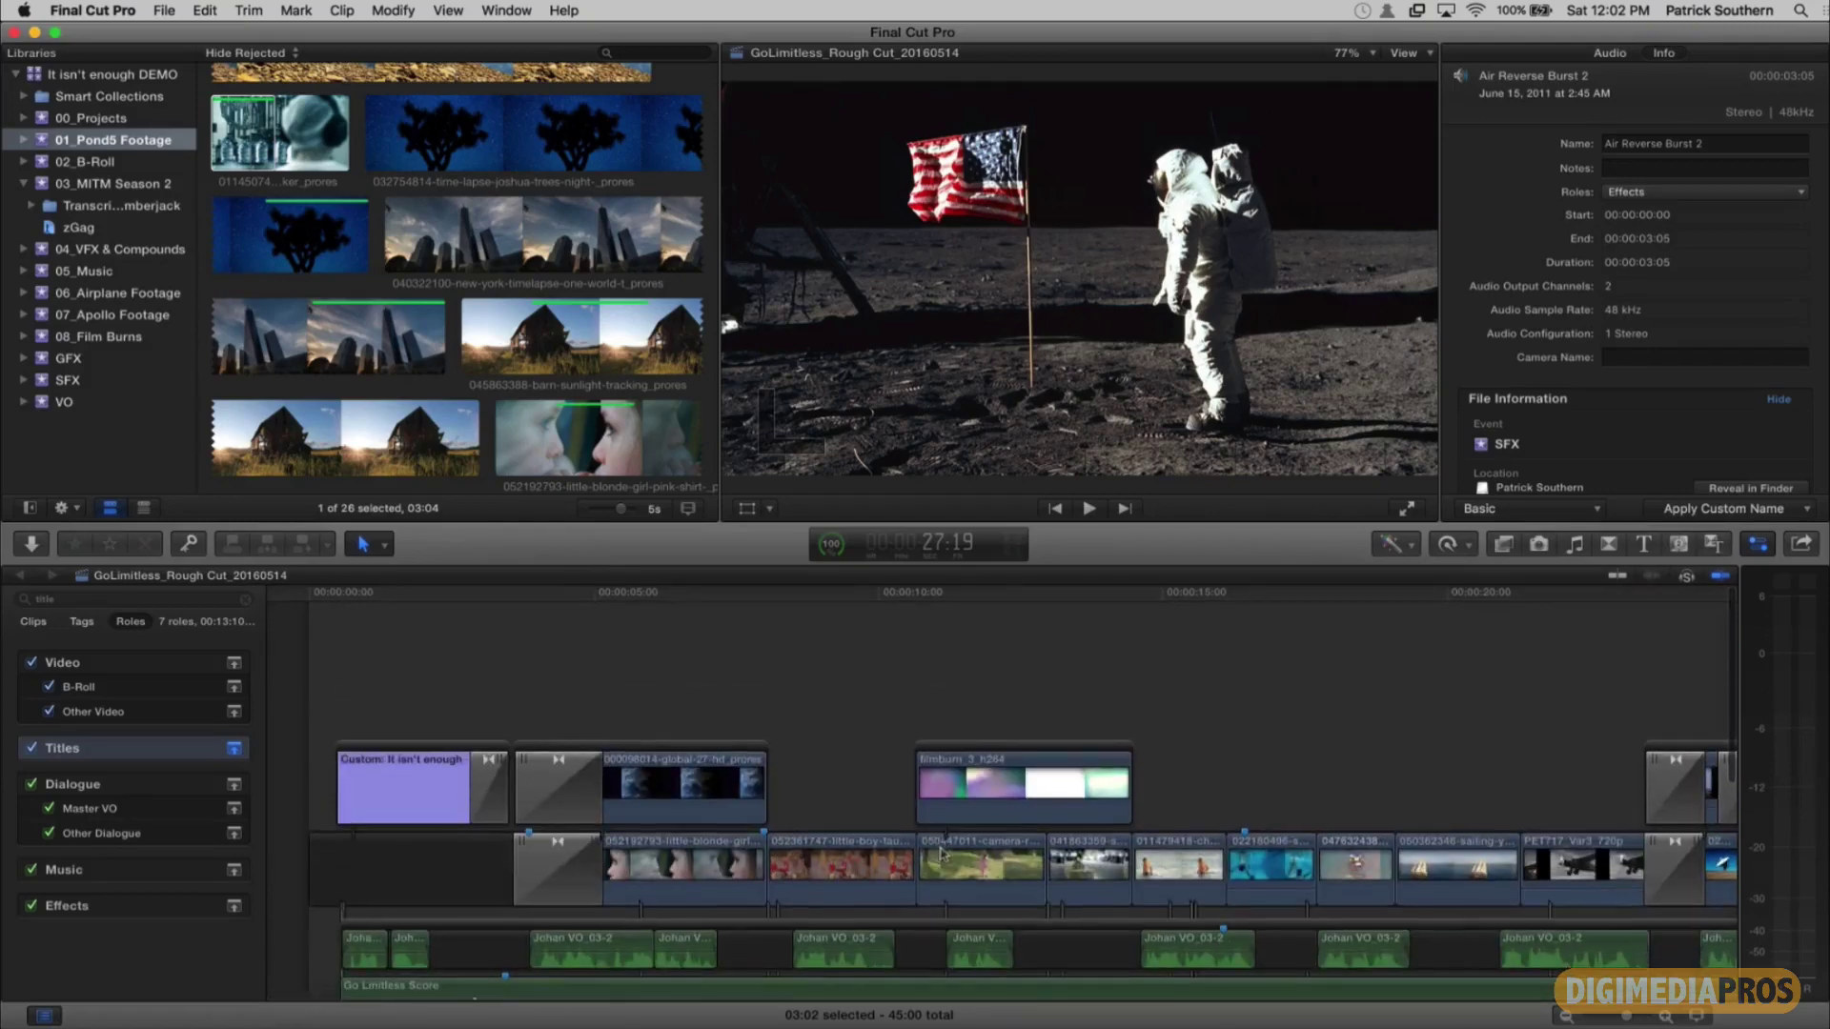
scroll(940, 851, down, 5)
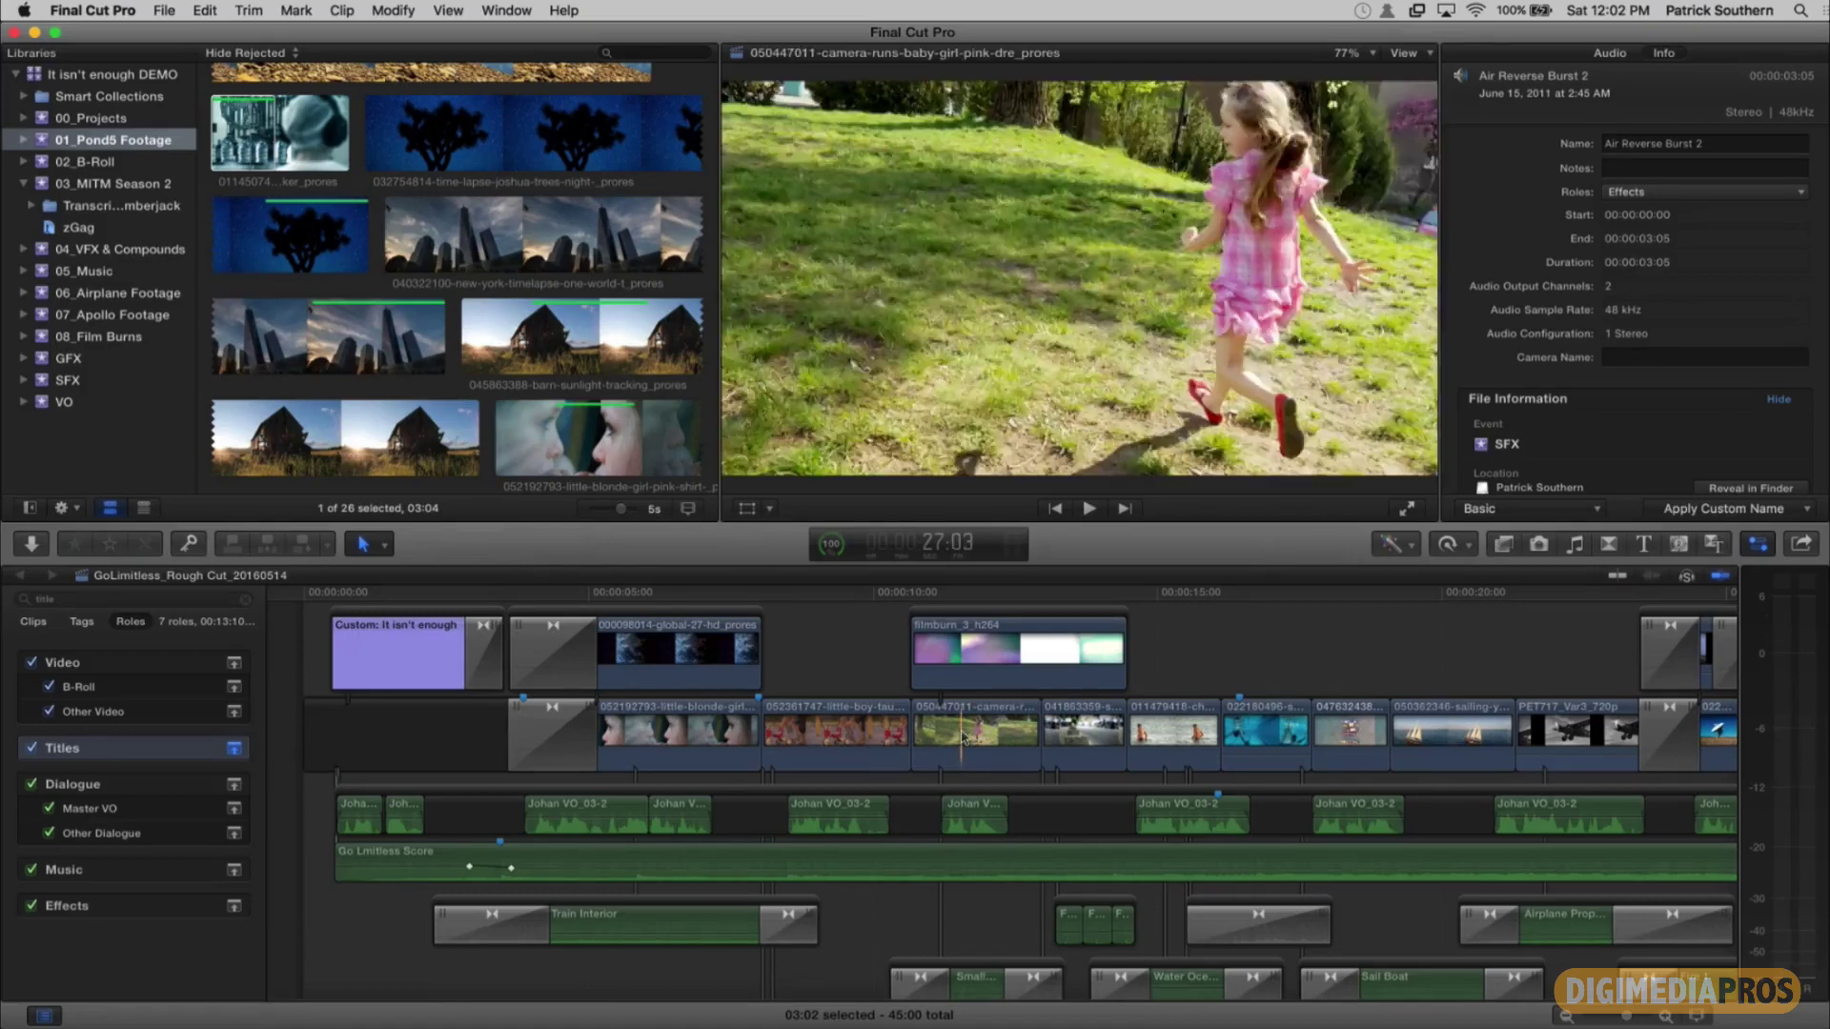
click(884, 608)
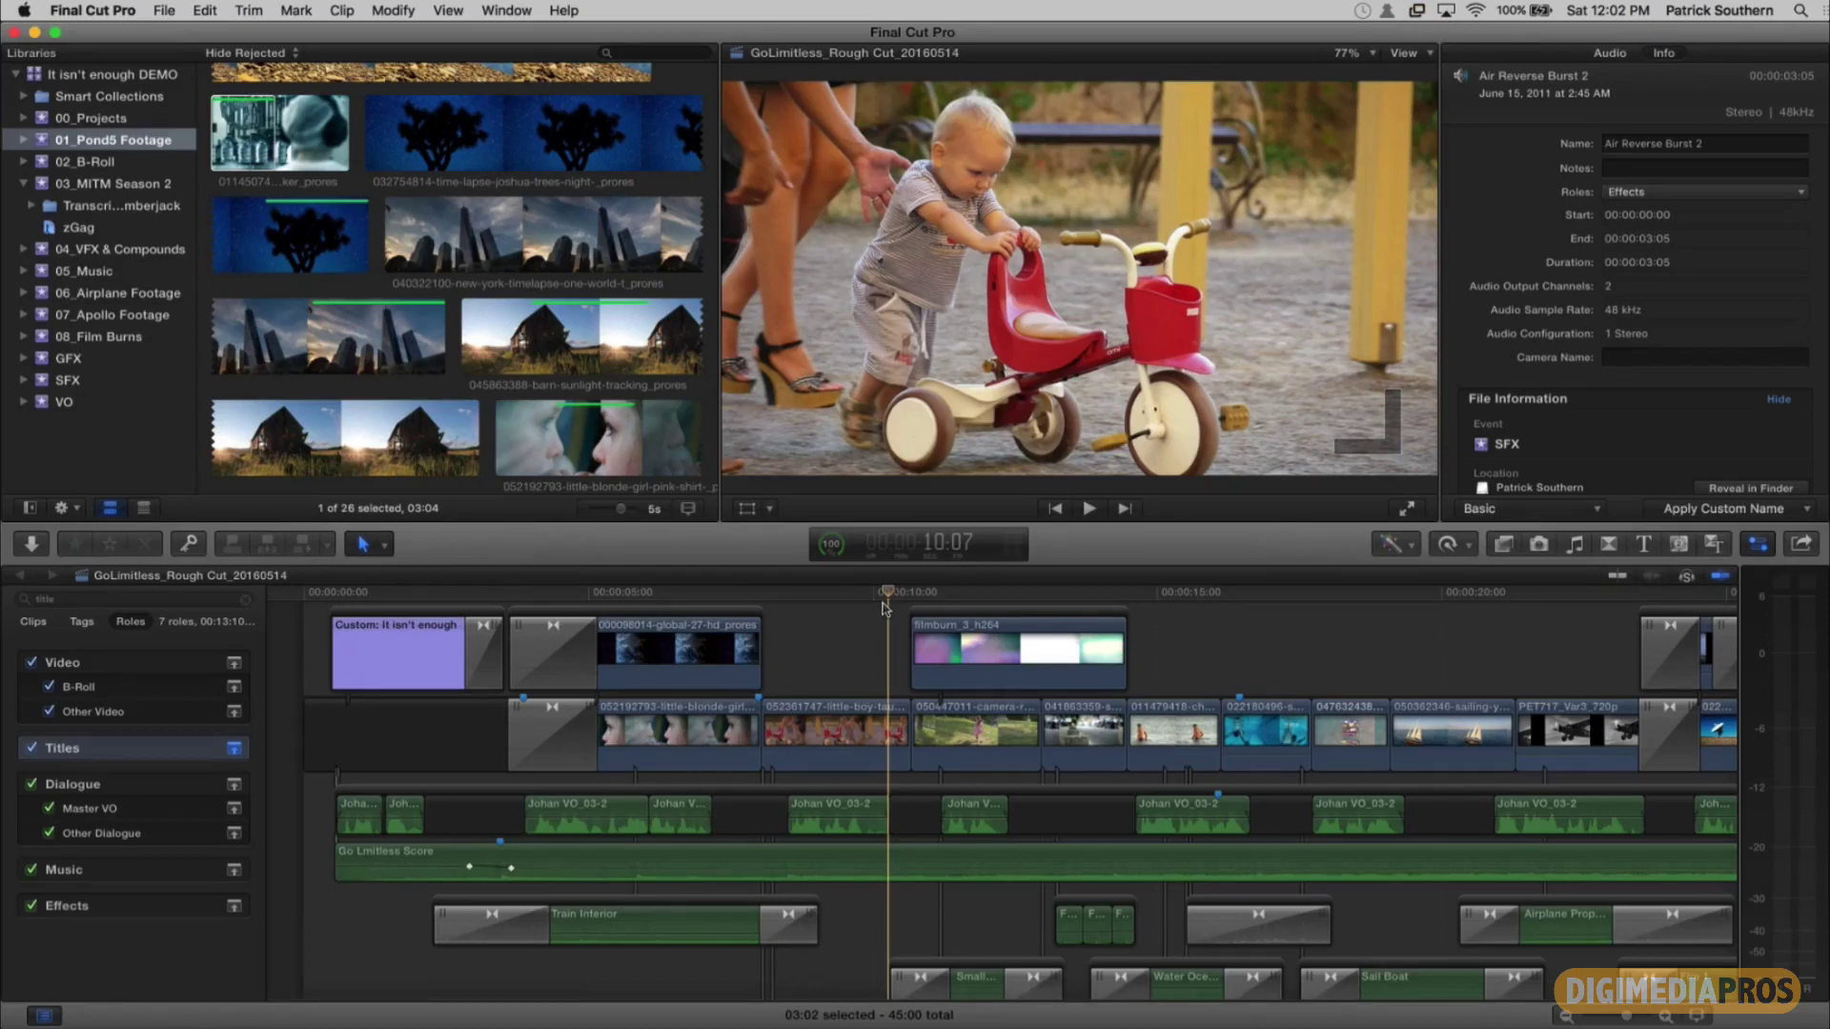
scroll(885, 608, right, 5)
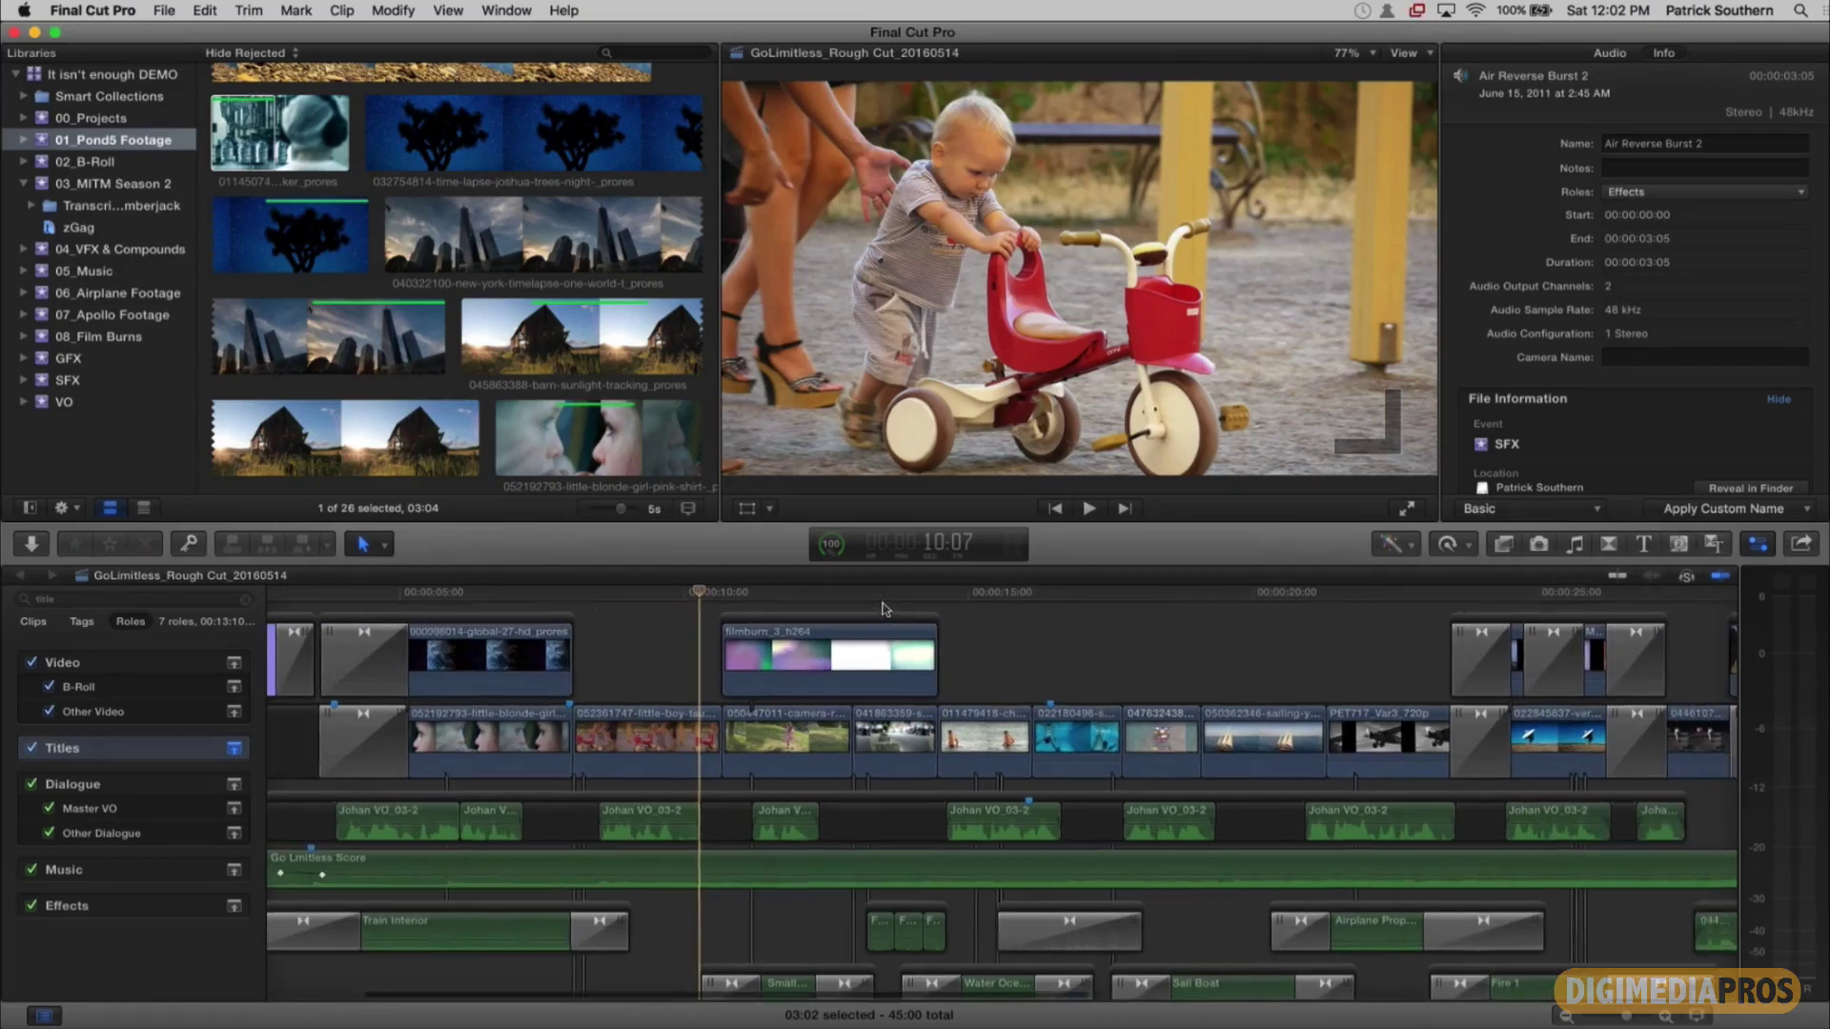
scroll(884, 607, right, 15)
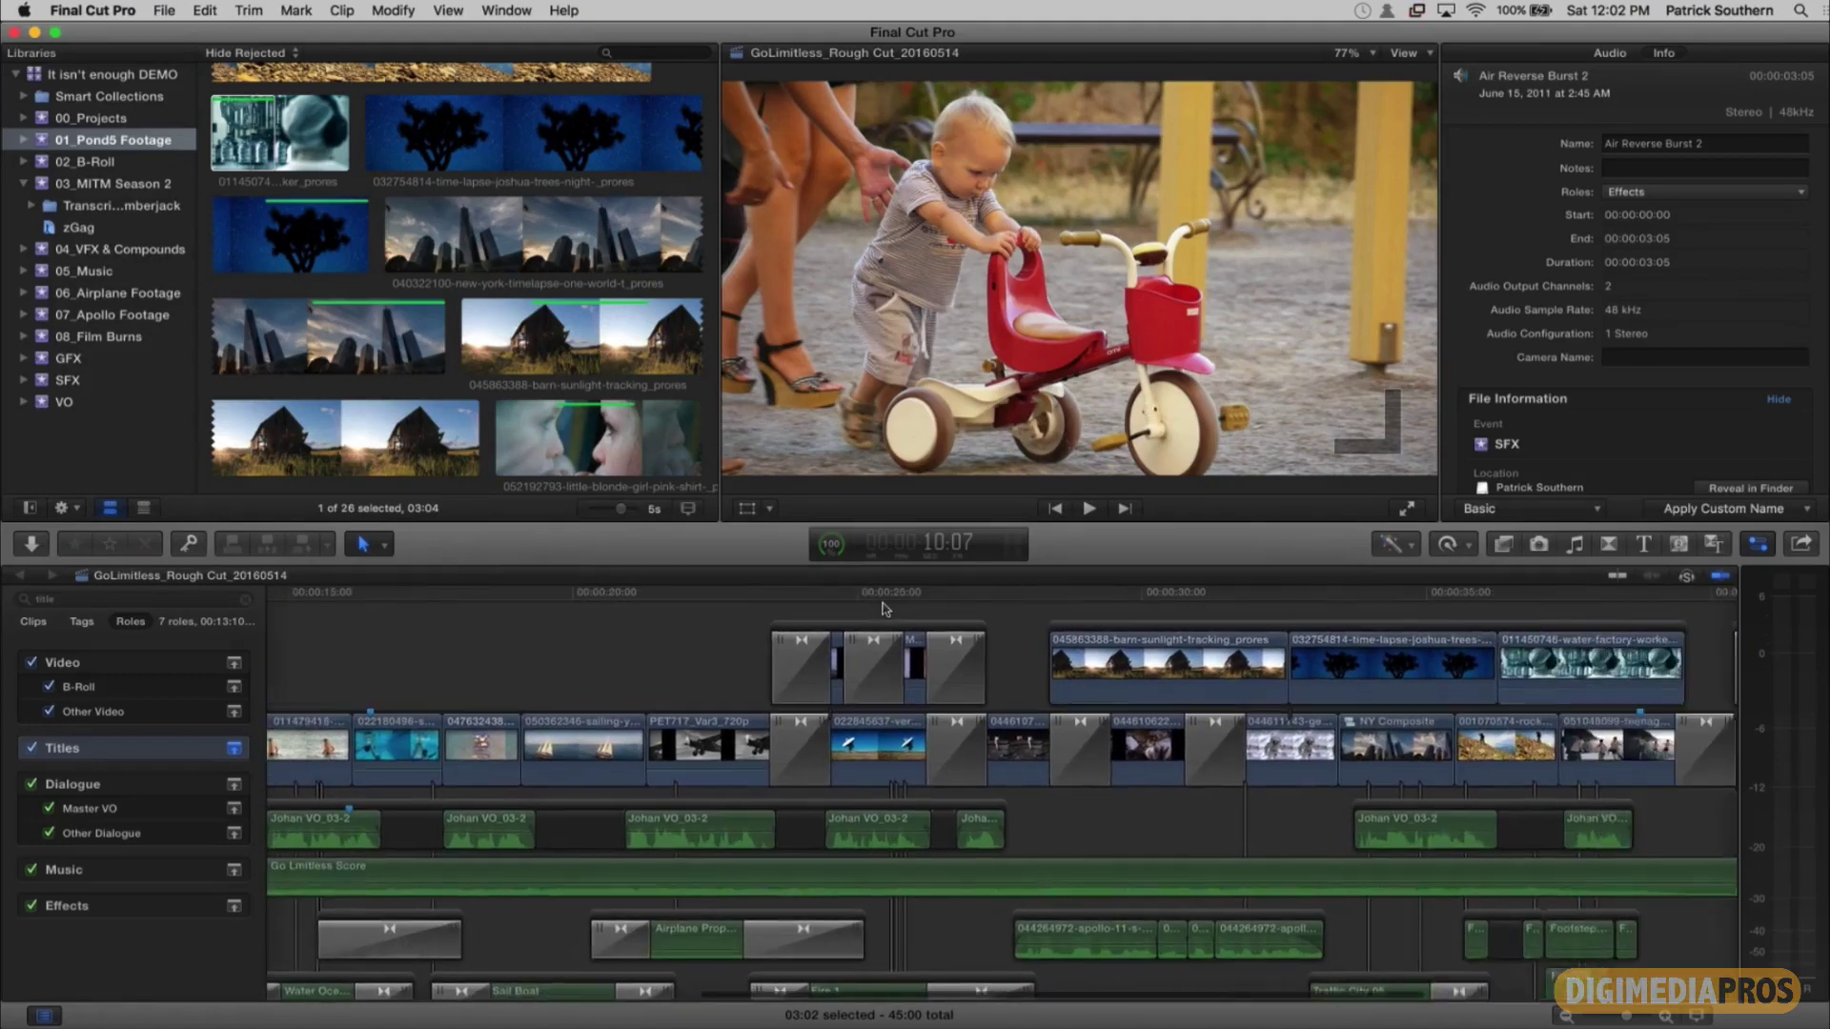
scroll(884, 608, right, 7)
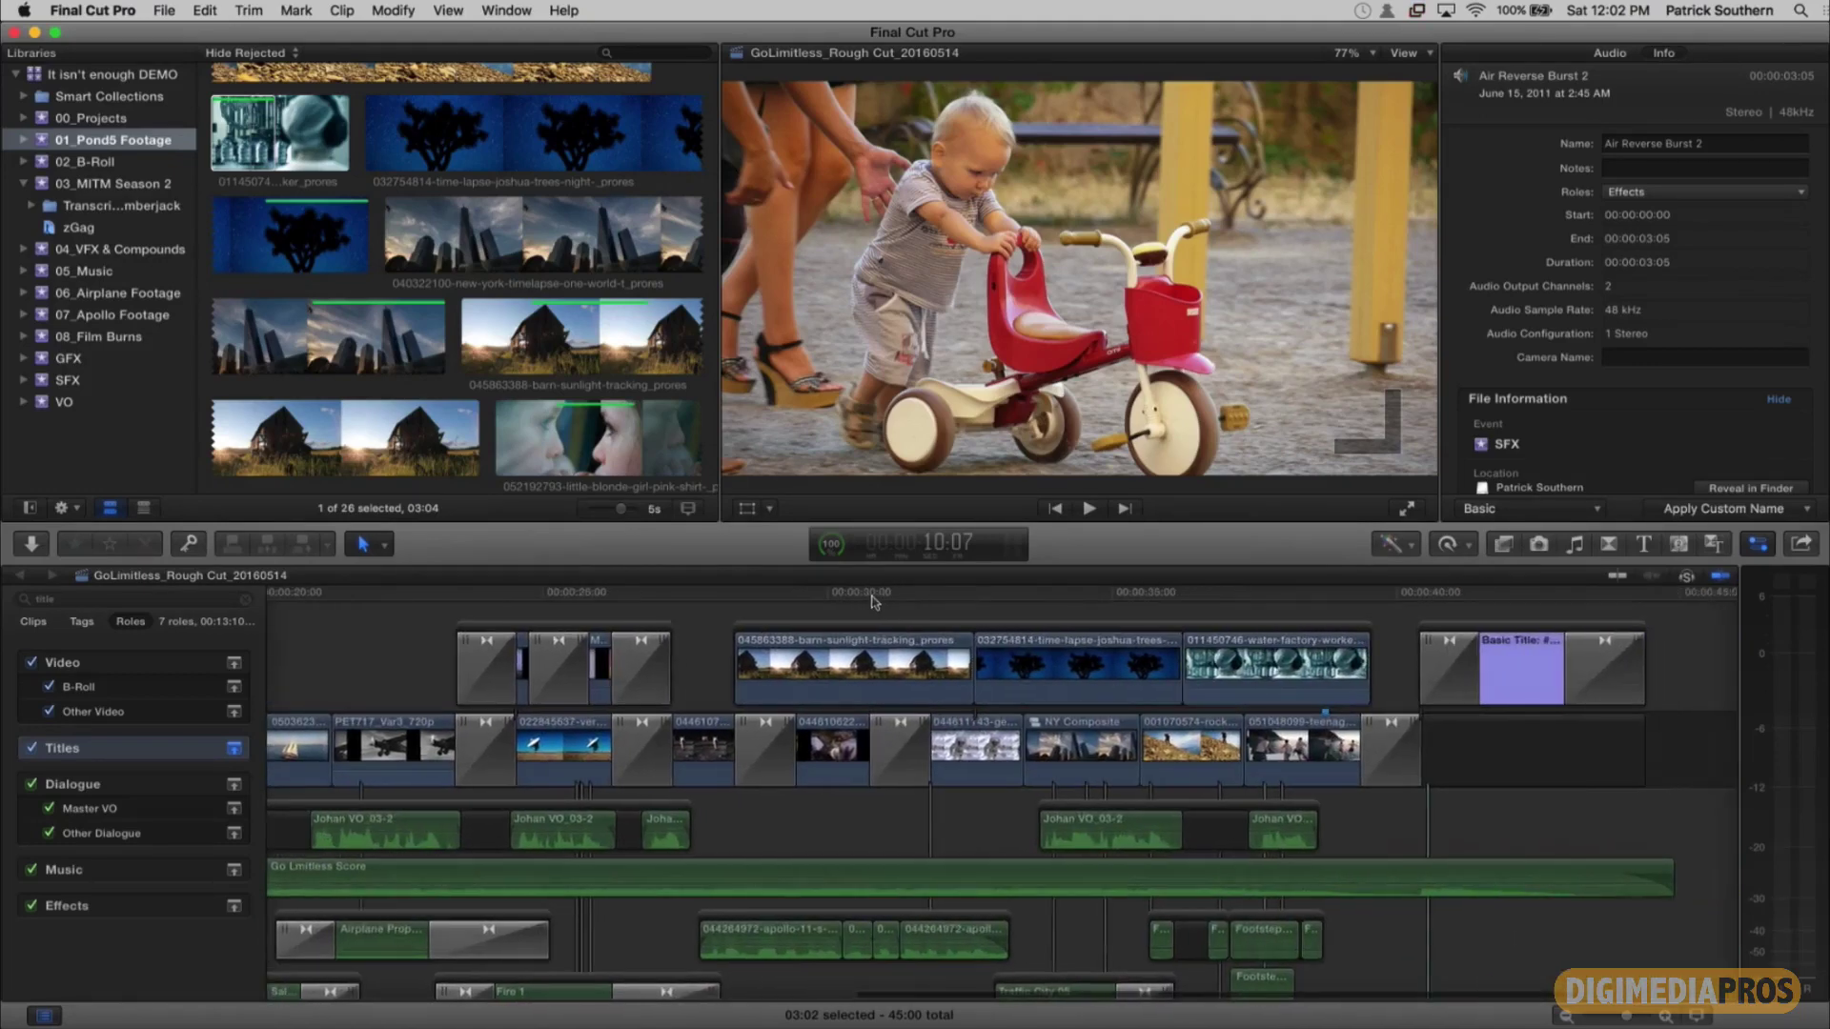
click(872, 597)
click(1105, 601)
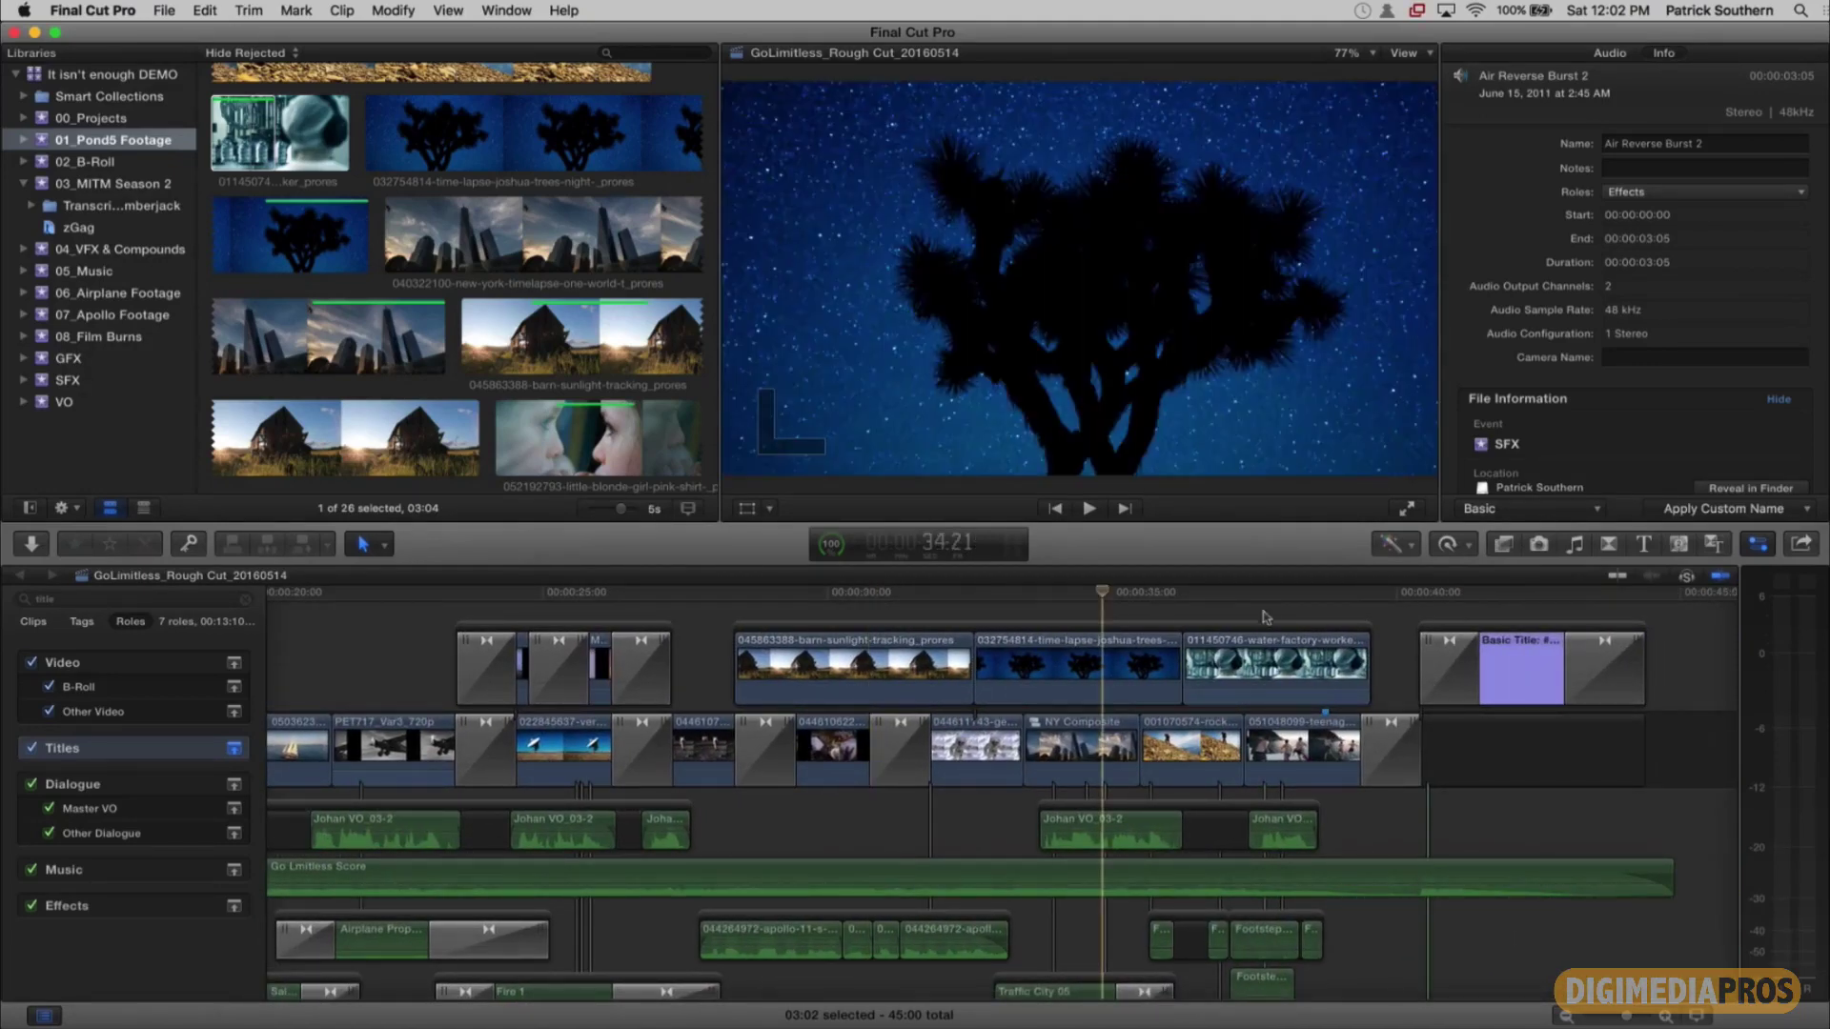
click(1258, 594)
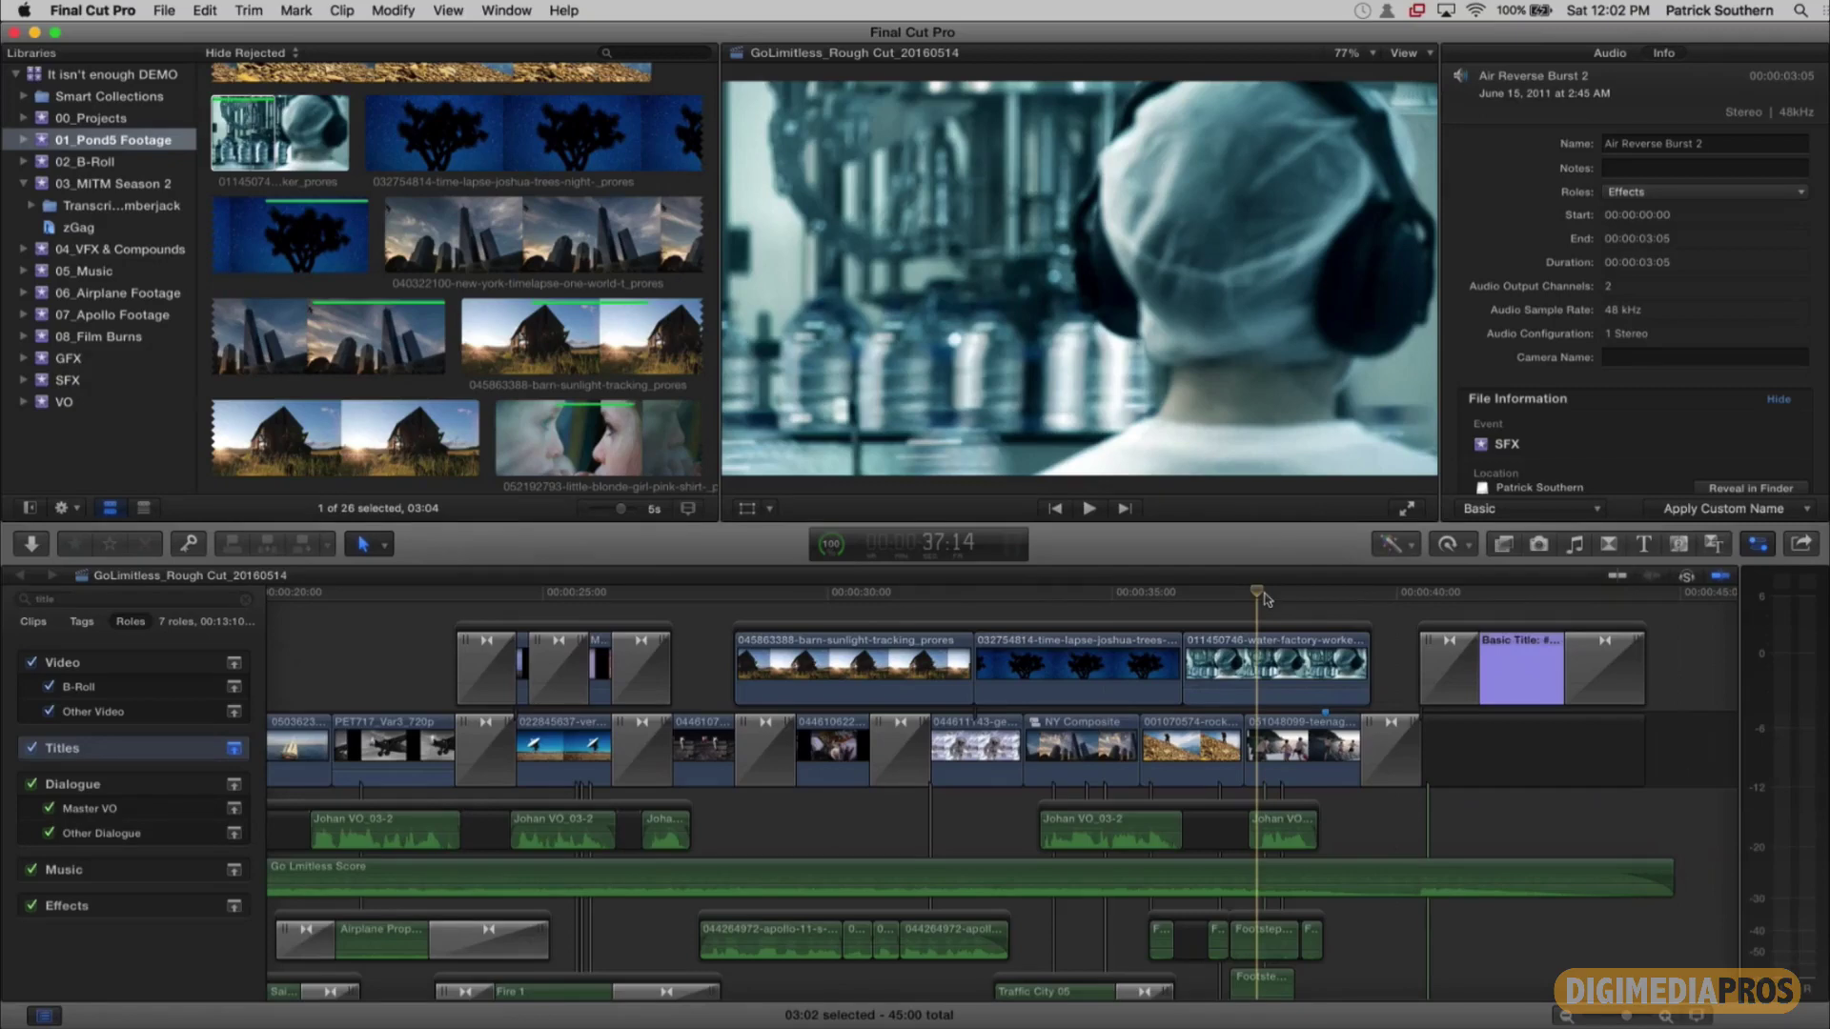
Step: Select the barn storyline, clear the "title" search from the timeline index's clip list, and limit the list to video items
click(1144, 629)
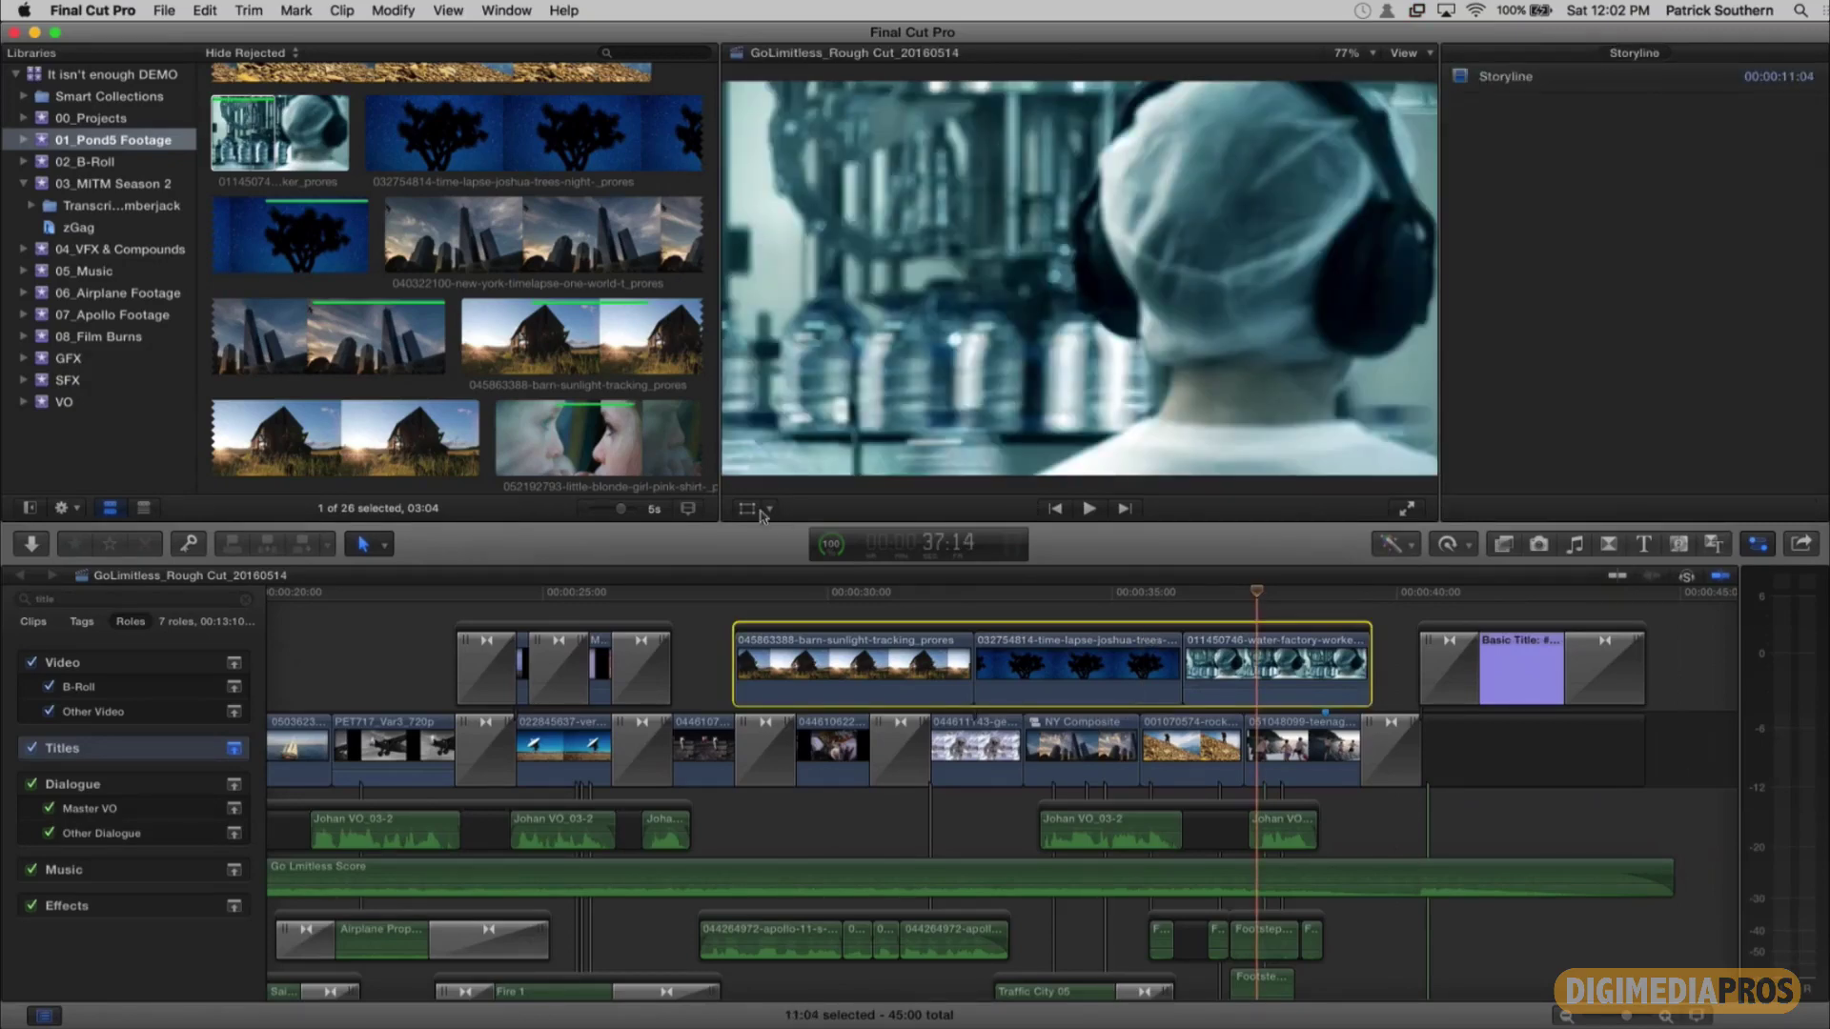
click(43, 624)
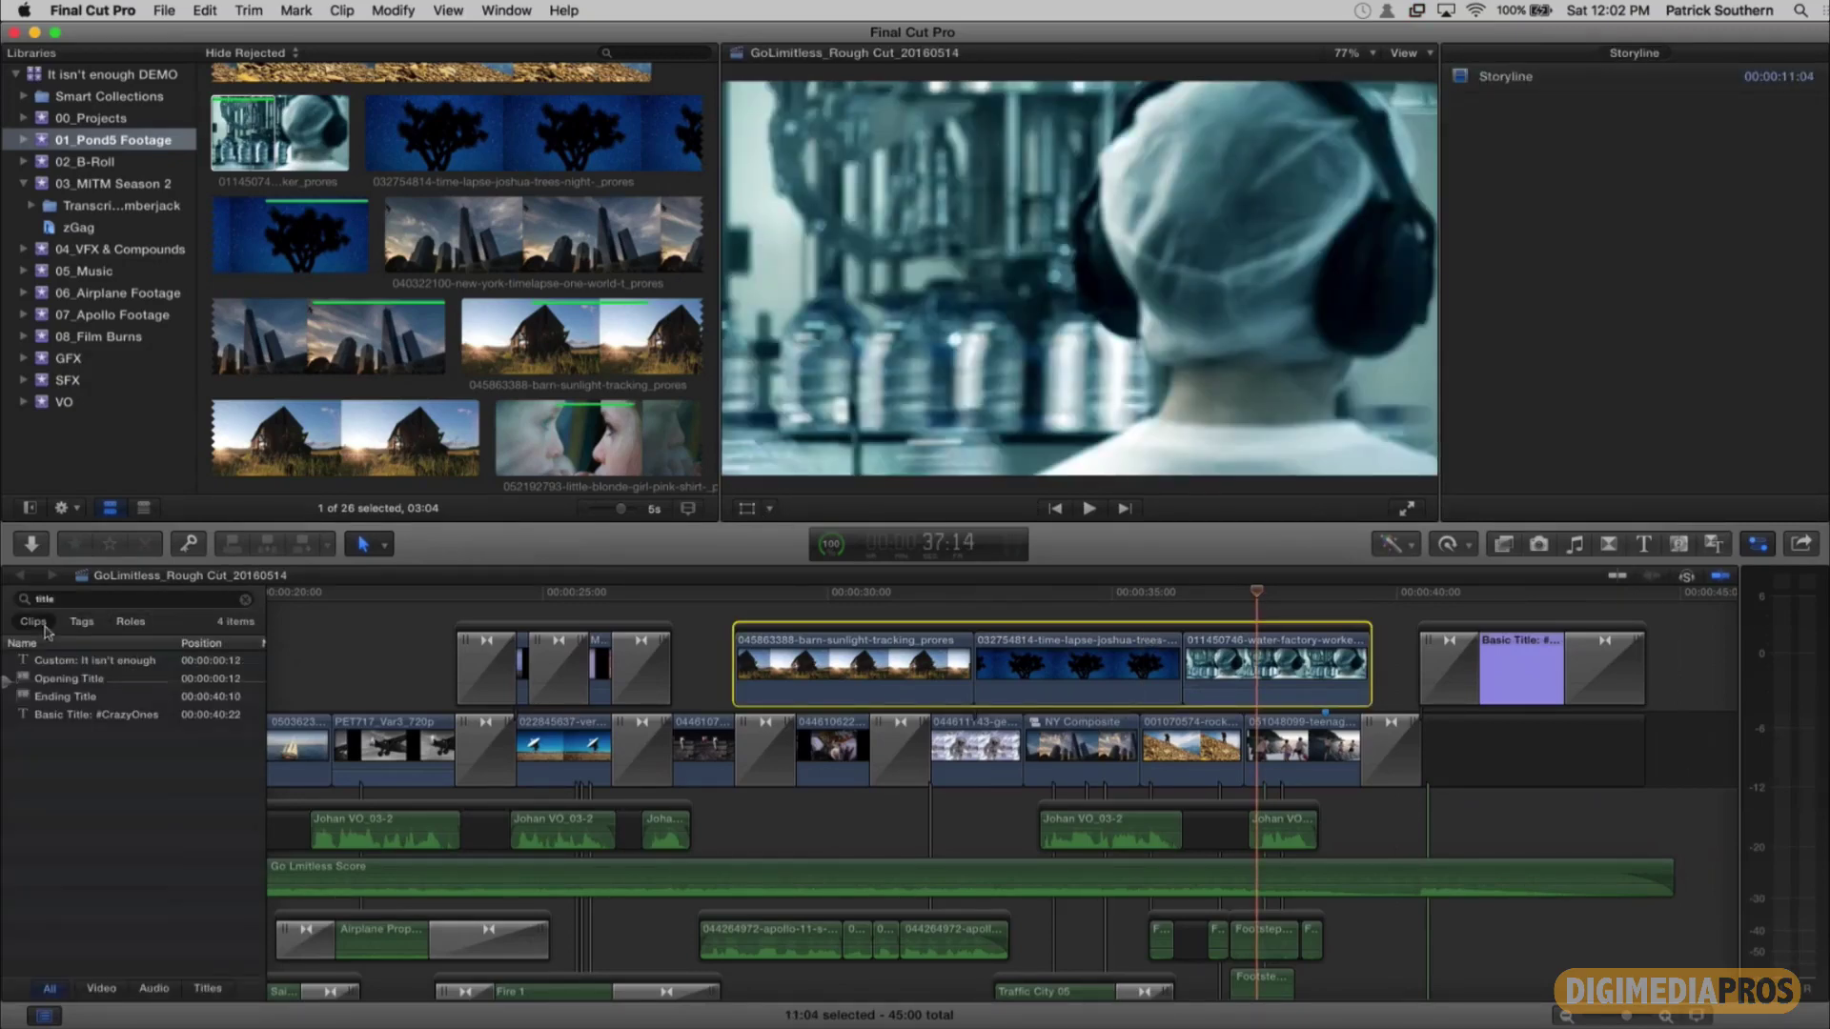
click(247, 604)
scroll(98, 972, up, 1)
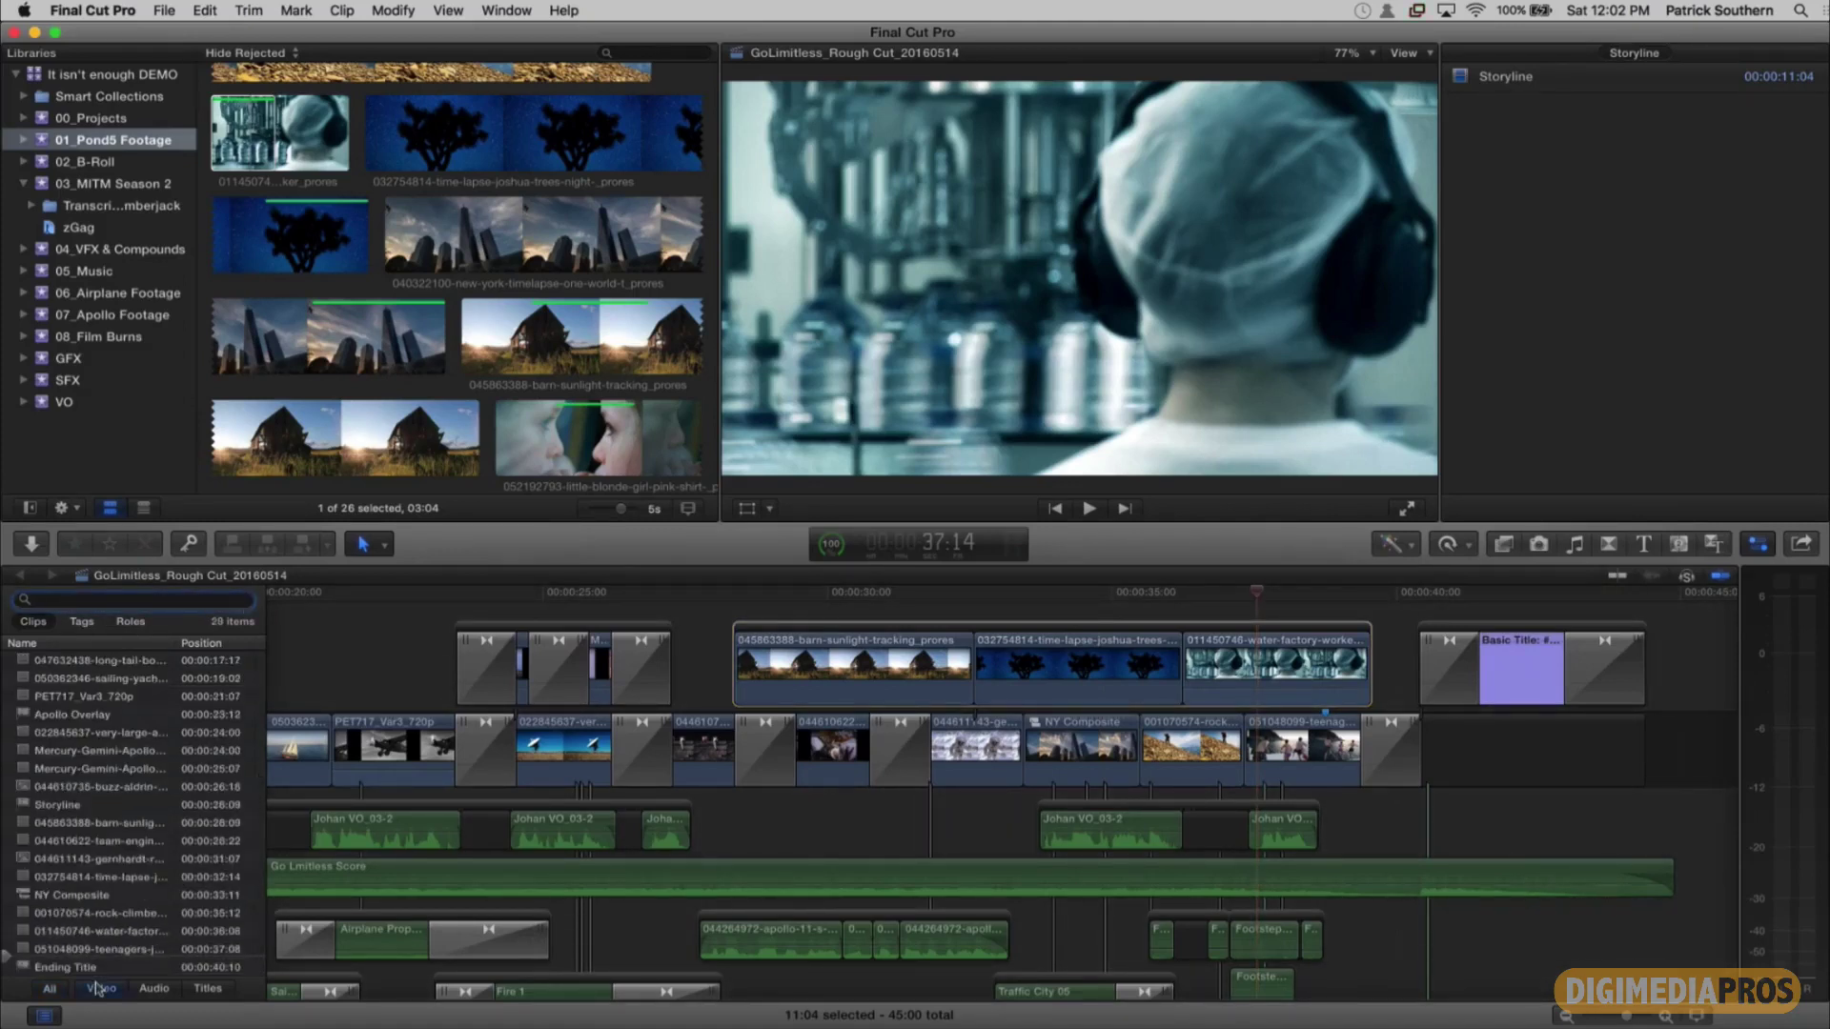
click(98, 988)
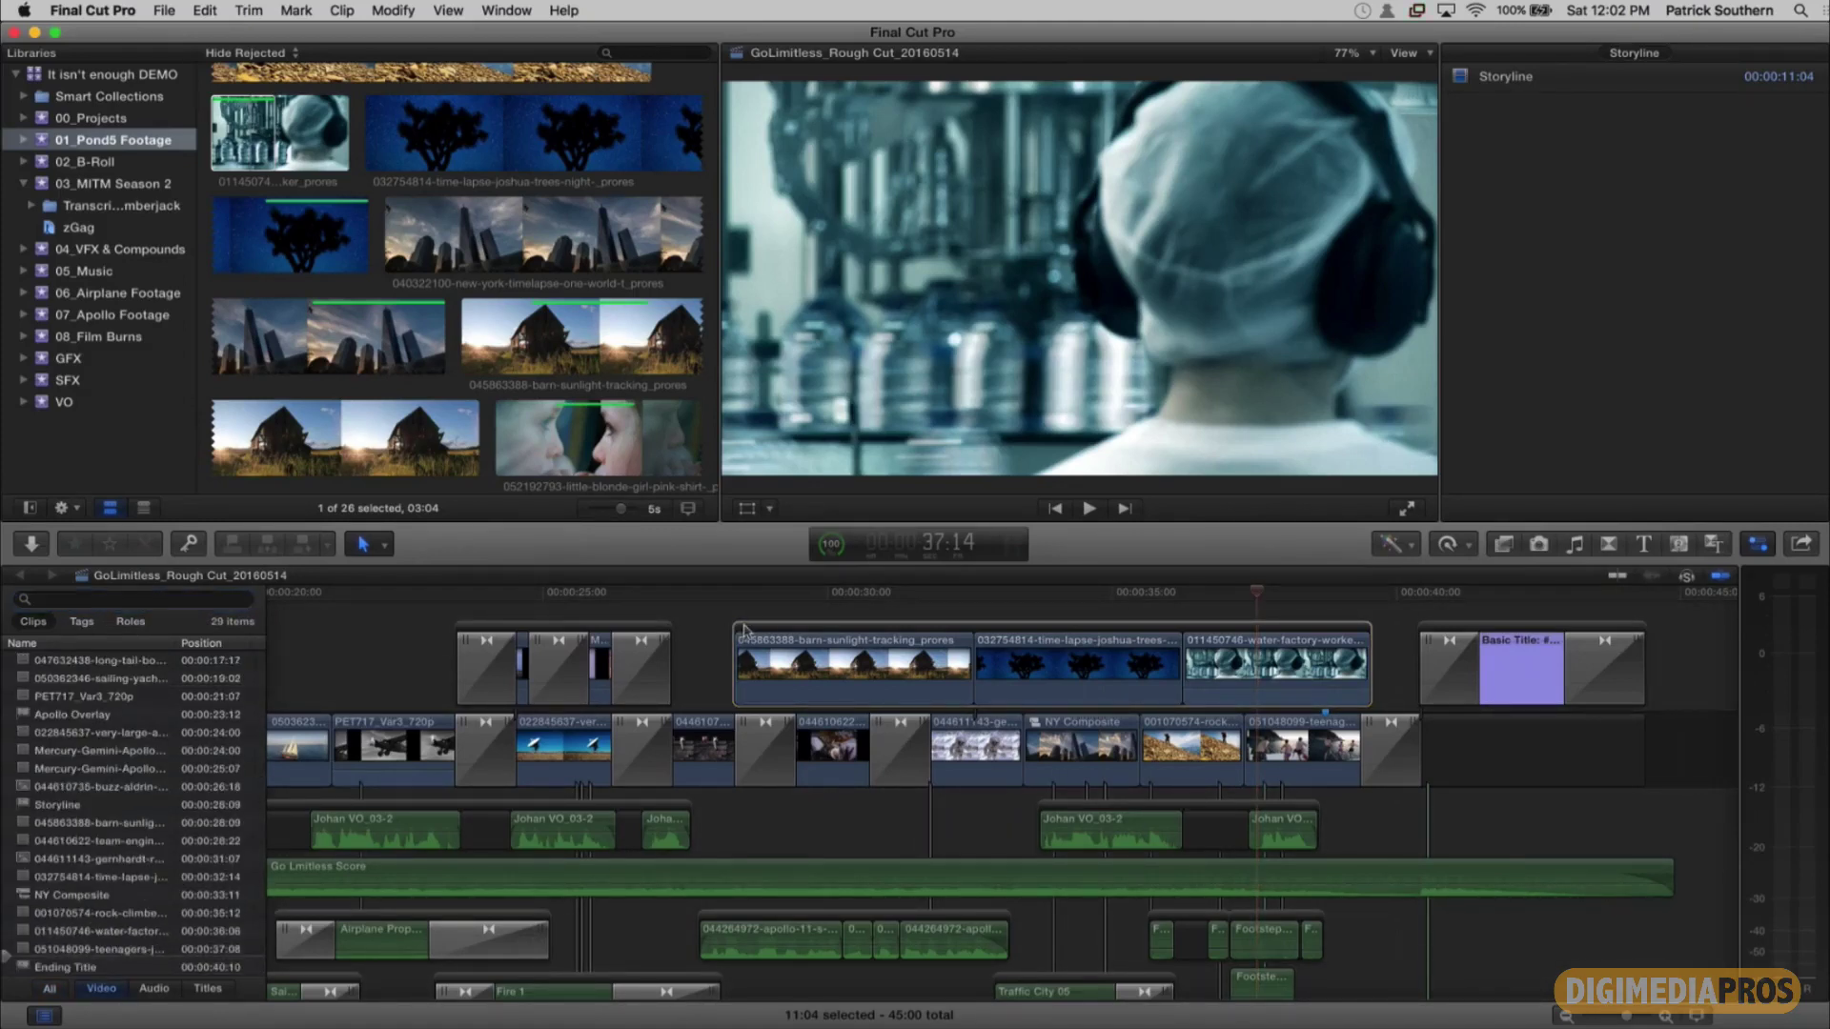
Step: Rename the barn storyline as "Barn and Stars" in the timeline index
click(746, 629)
click(40, 807)
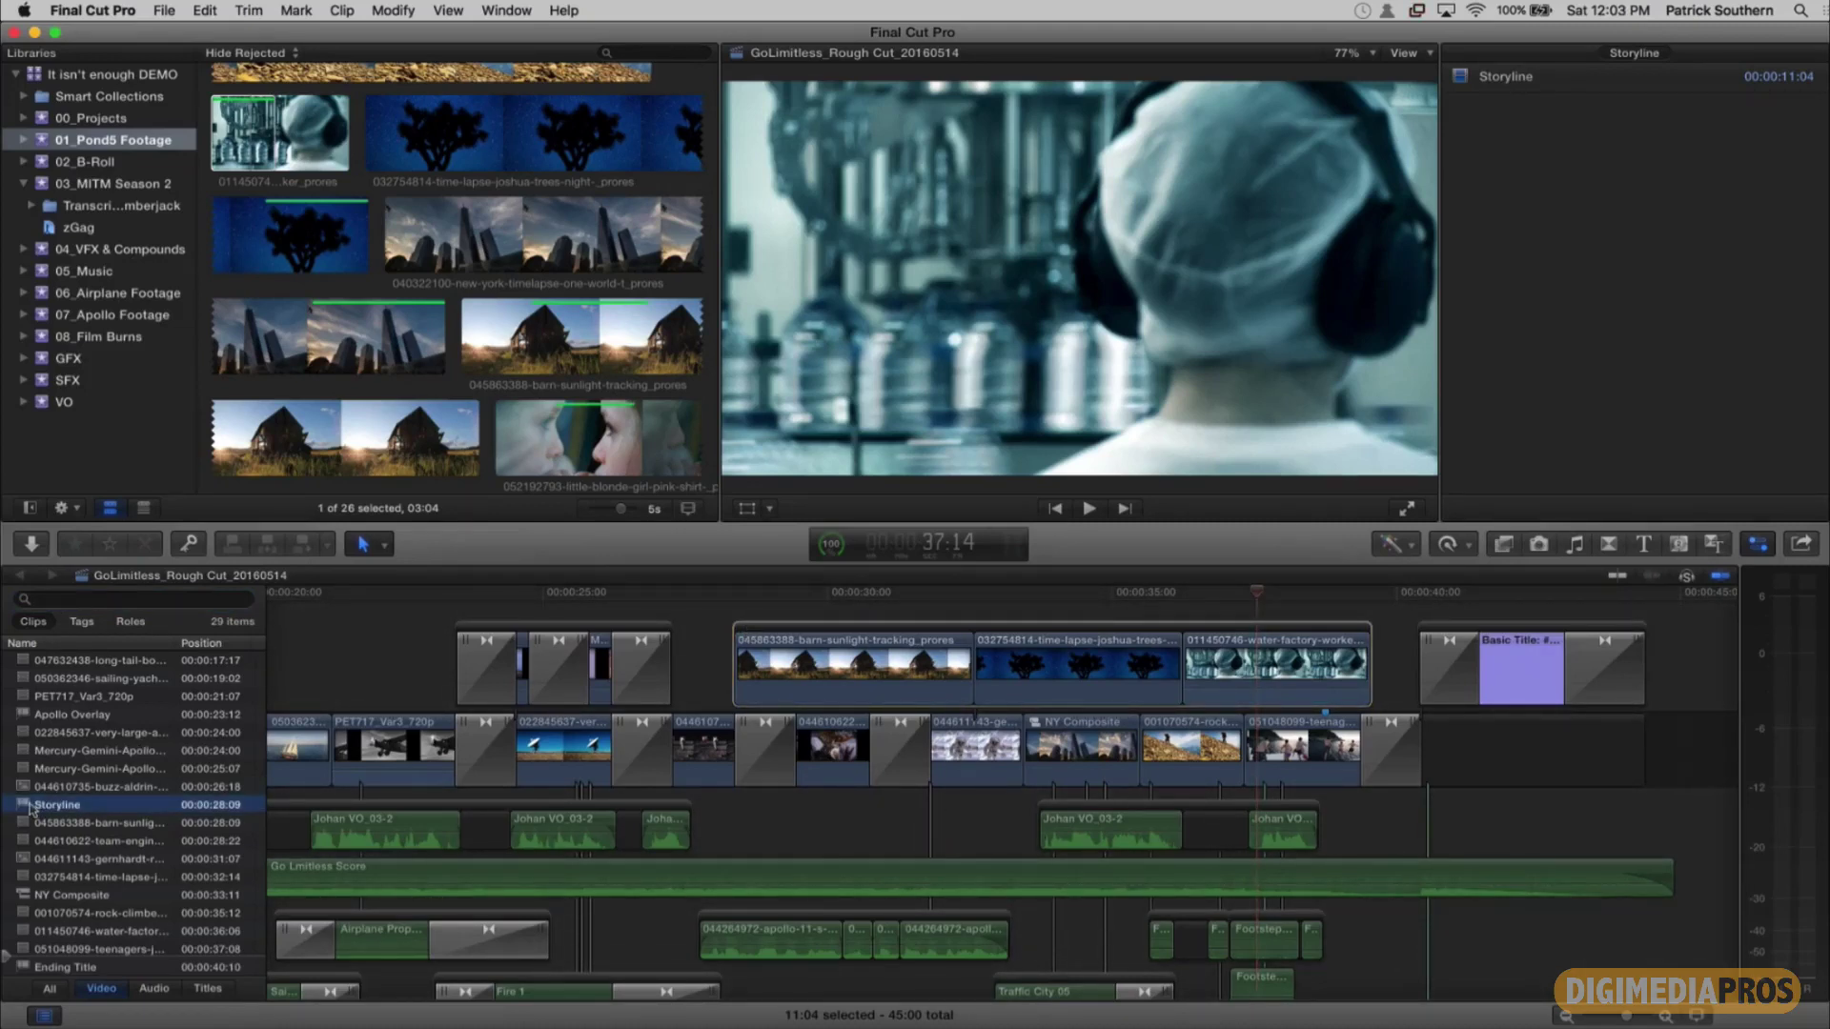
text(Barn and Stars)
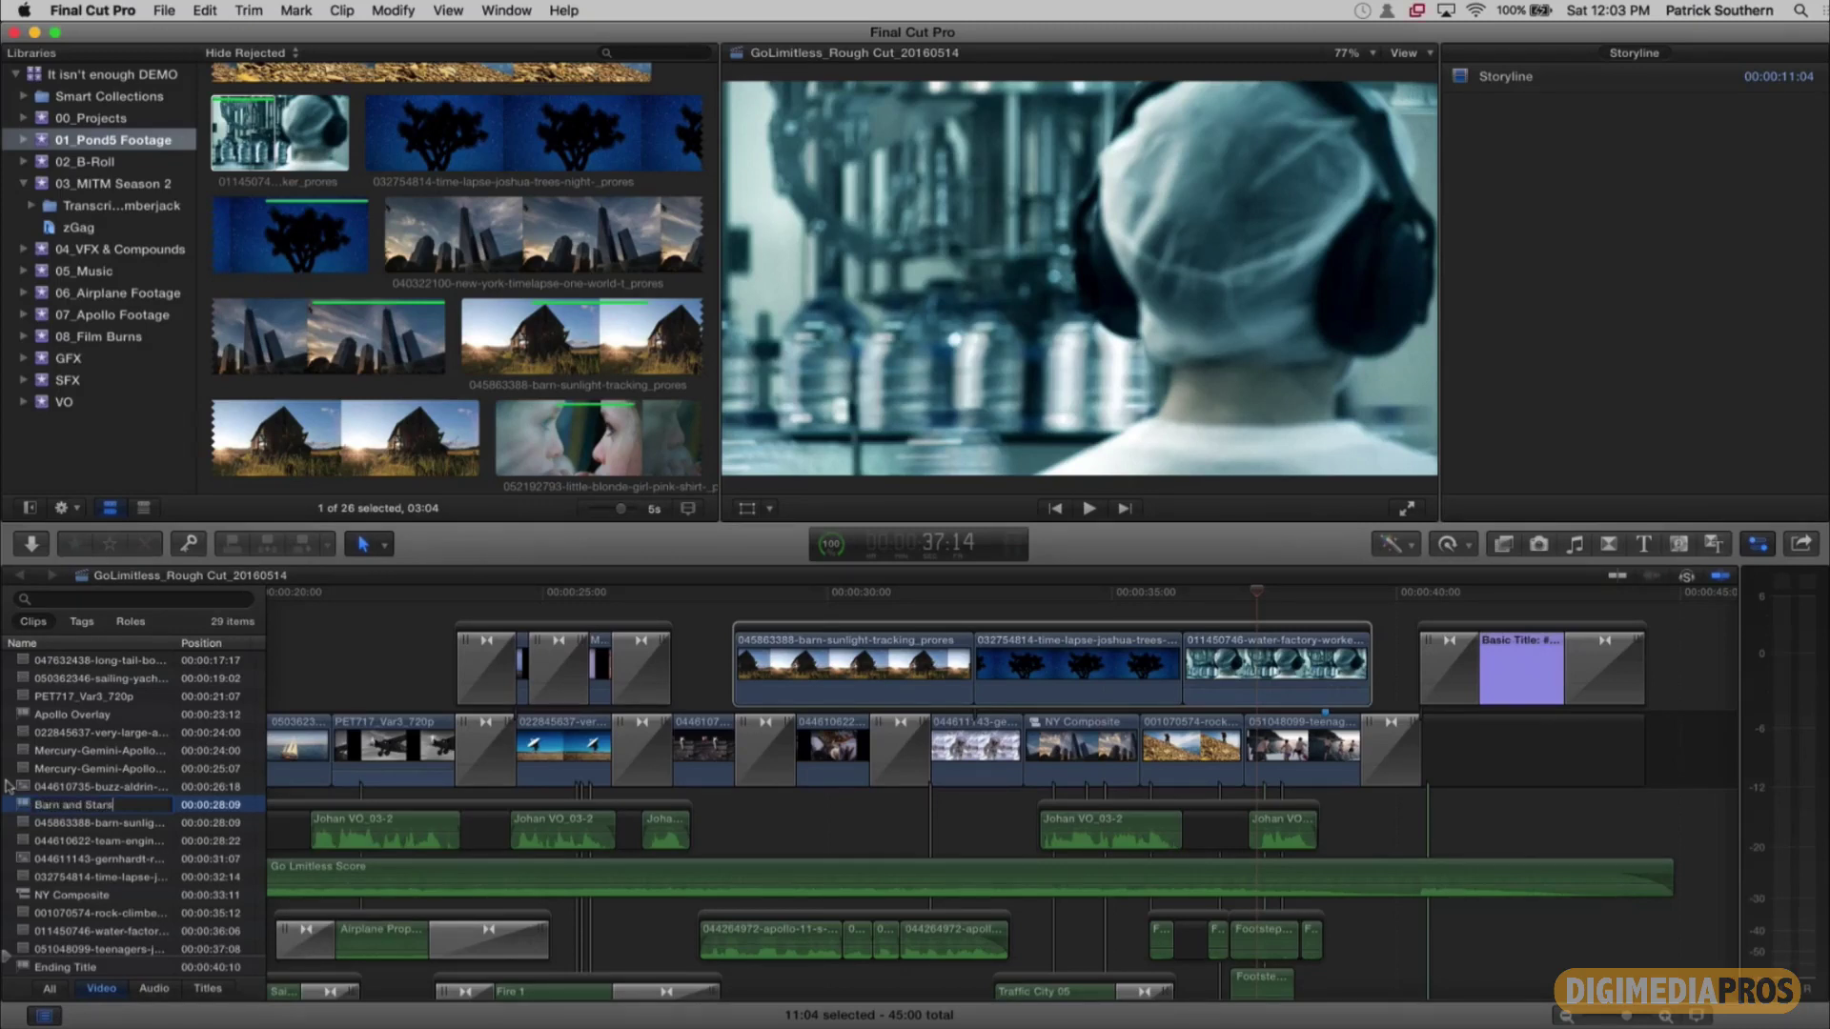
key(Return)
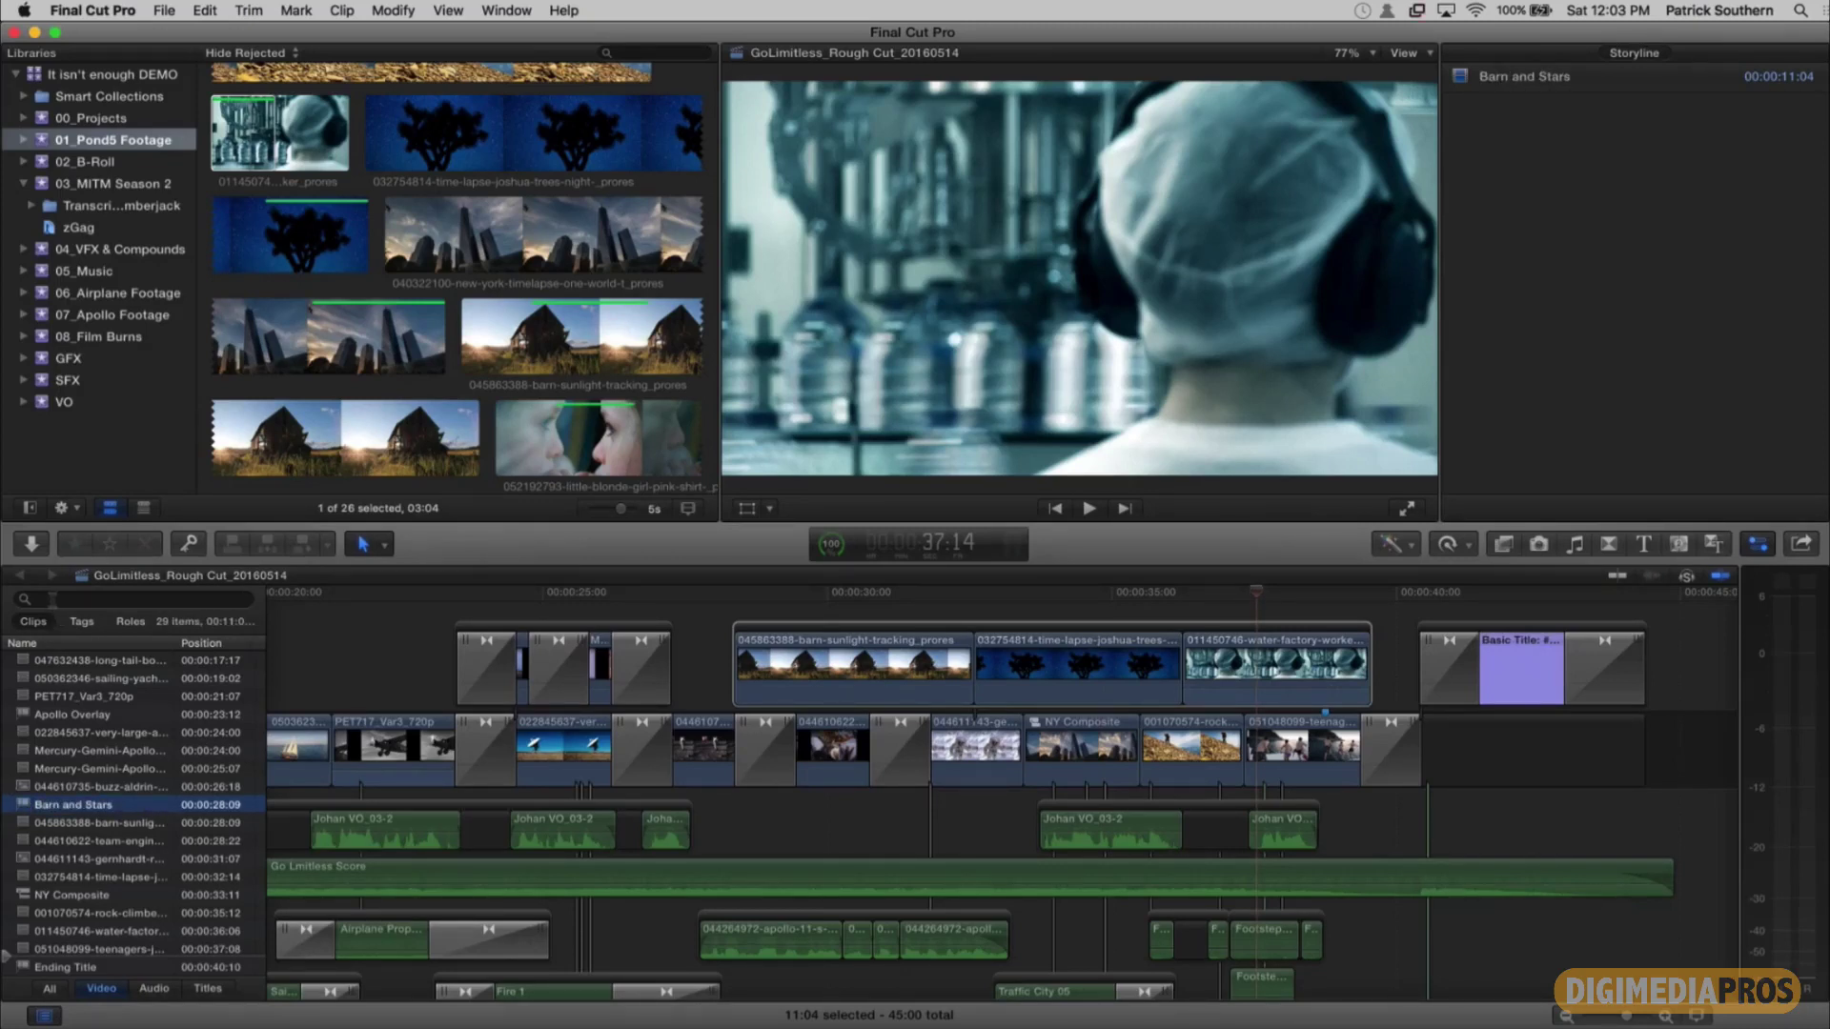
Step: Search the timeline index for "Barn" and jump to the Barn and Stars storyline
click(53, 598)
text(Barn)
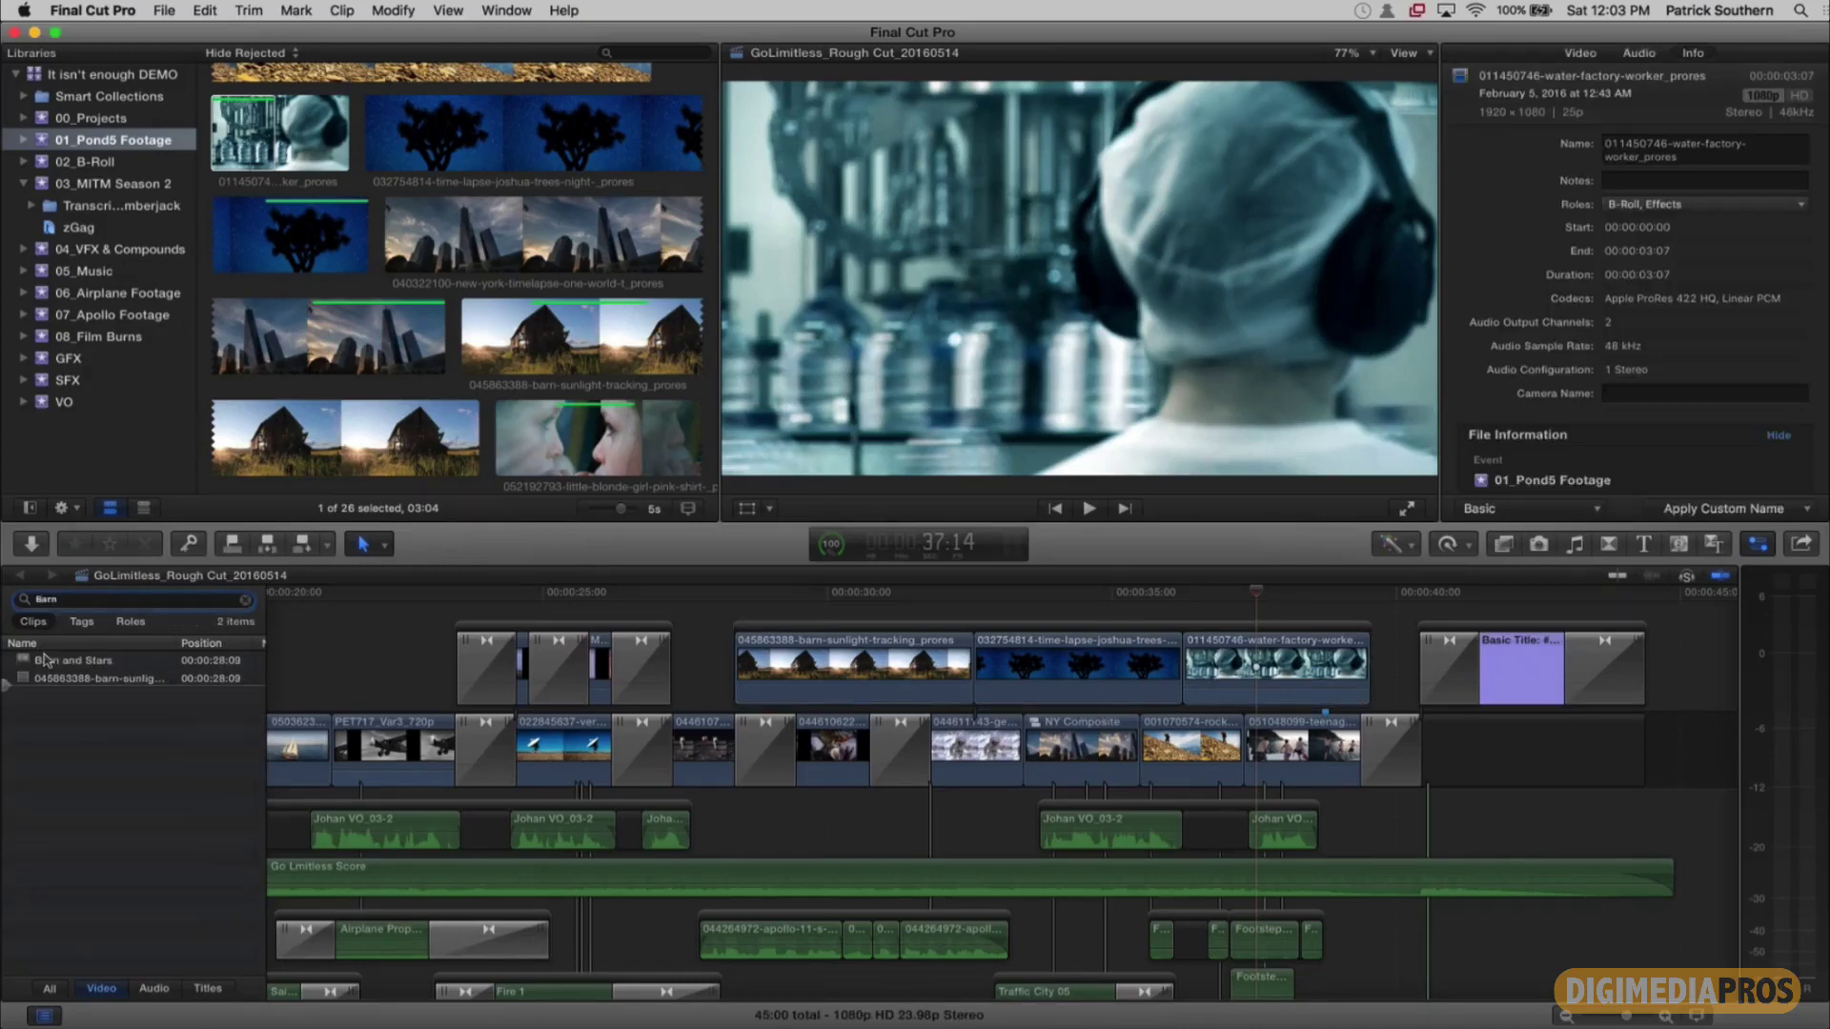
click(45, 659)
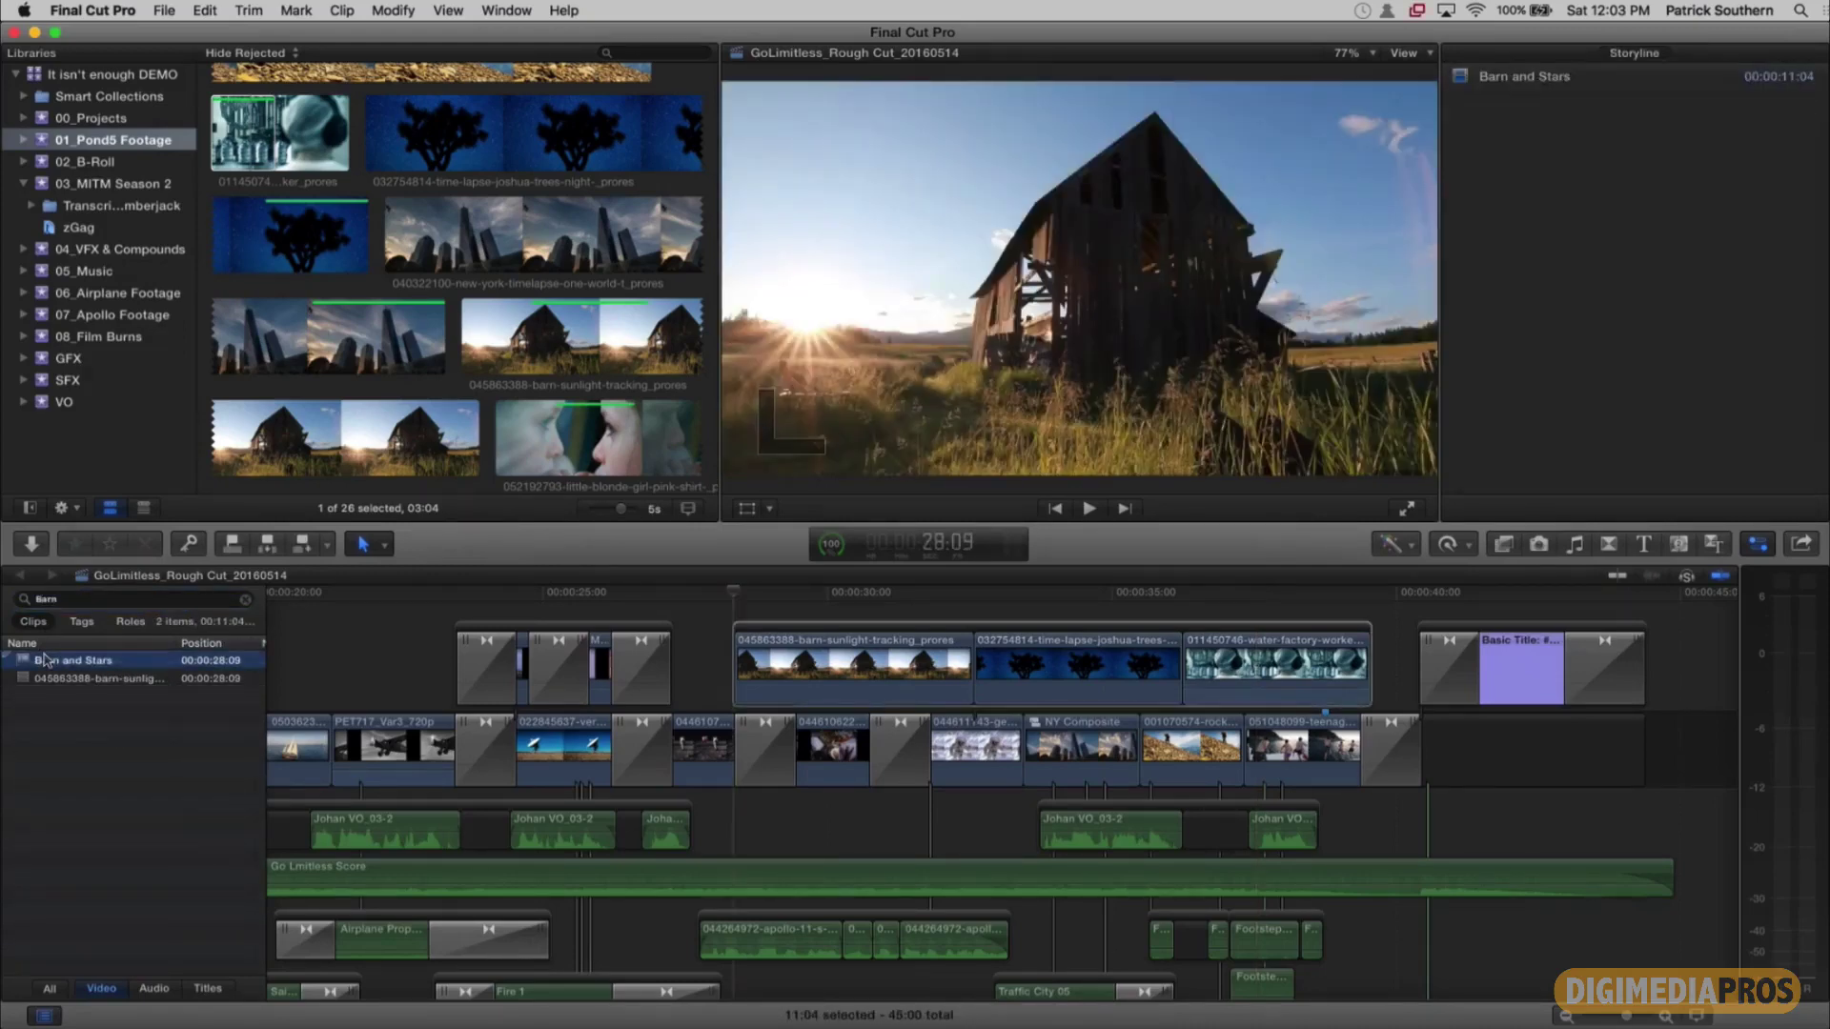
Step: Compare the Barn and Stars storyline with its barn-sunlight-tracking clip by selecting each in turn in the timeline index
scroll(323, 606, left, 13)
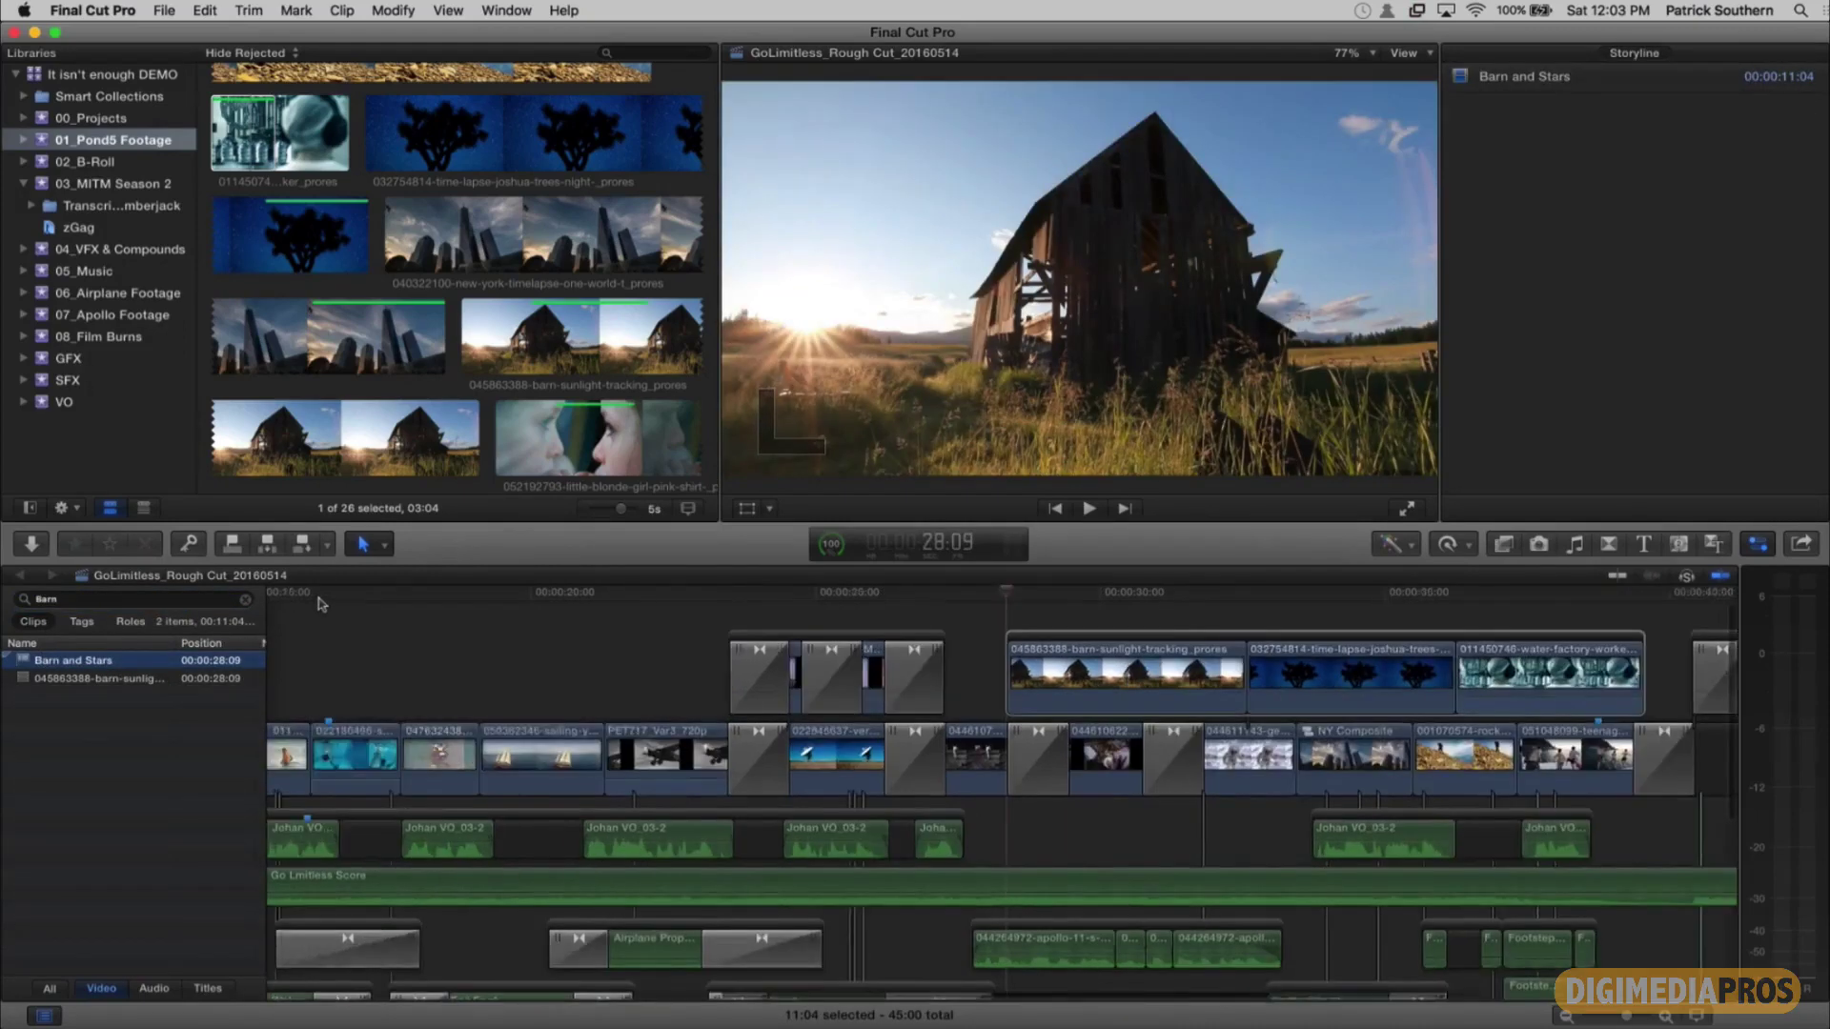
click(71, 678)
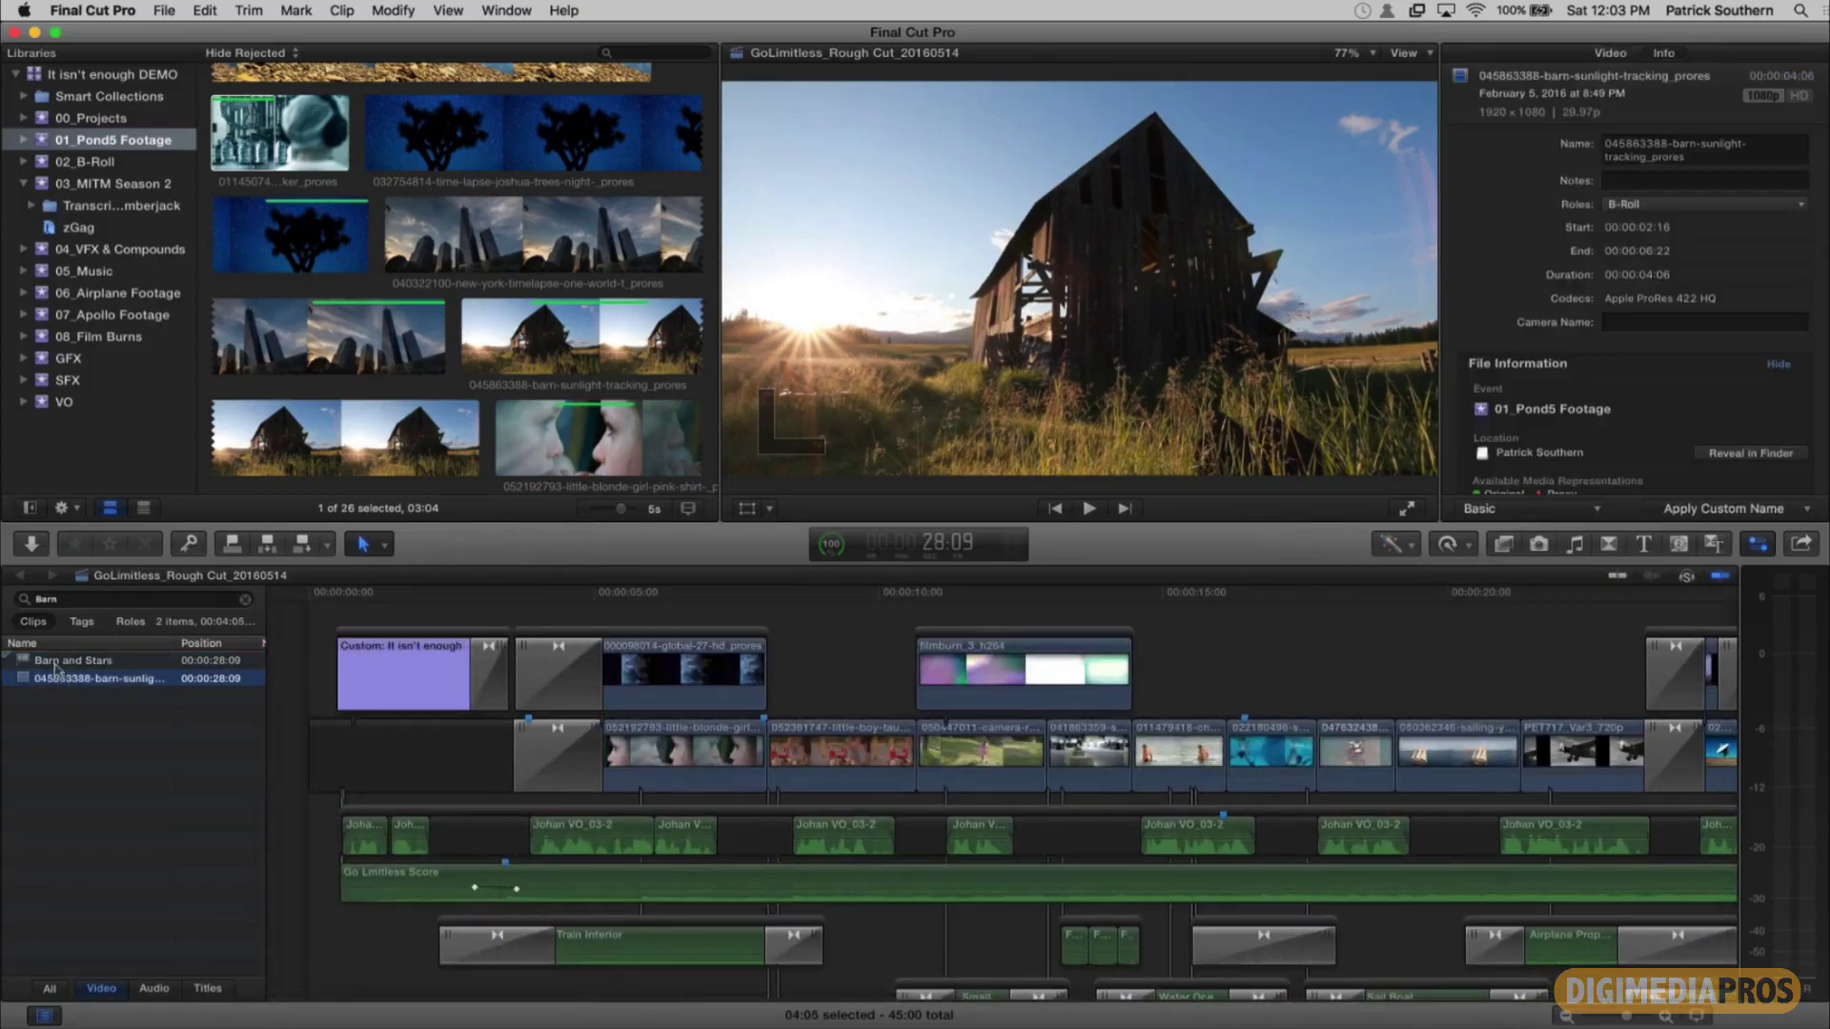
click(52, 662)
click(66, 677)
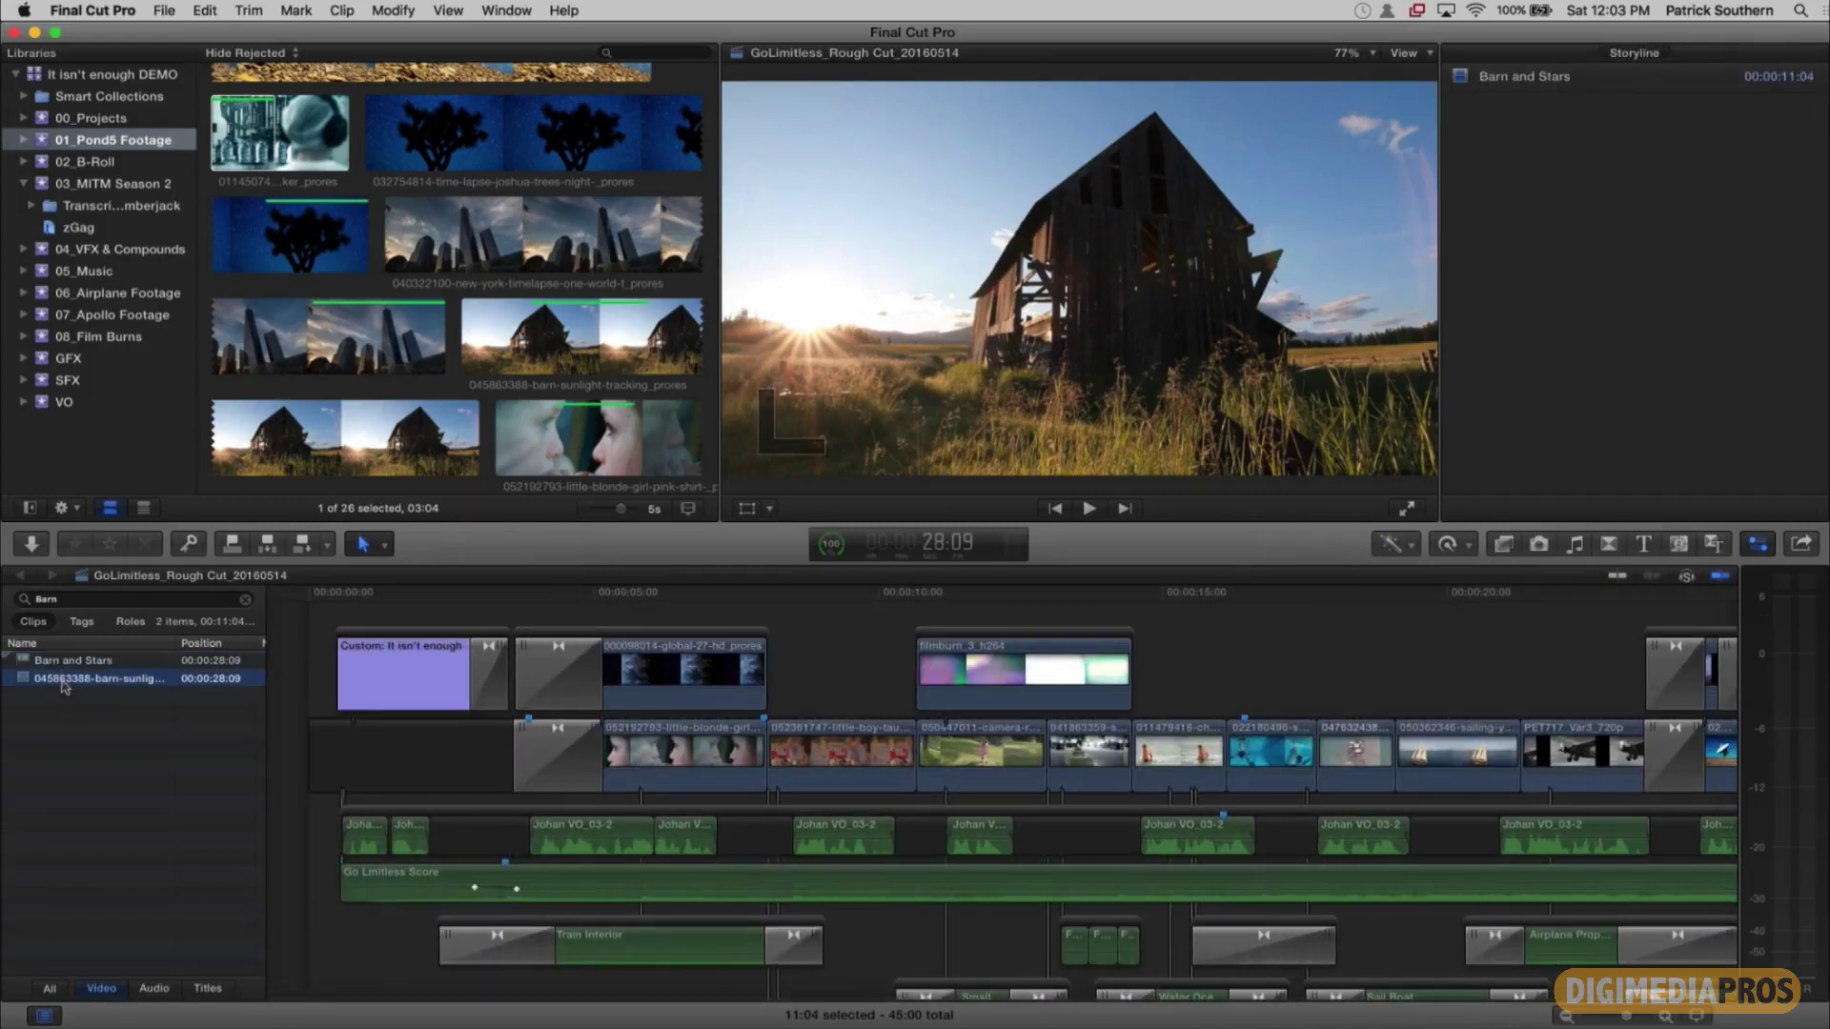
click(57, 660)
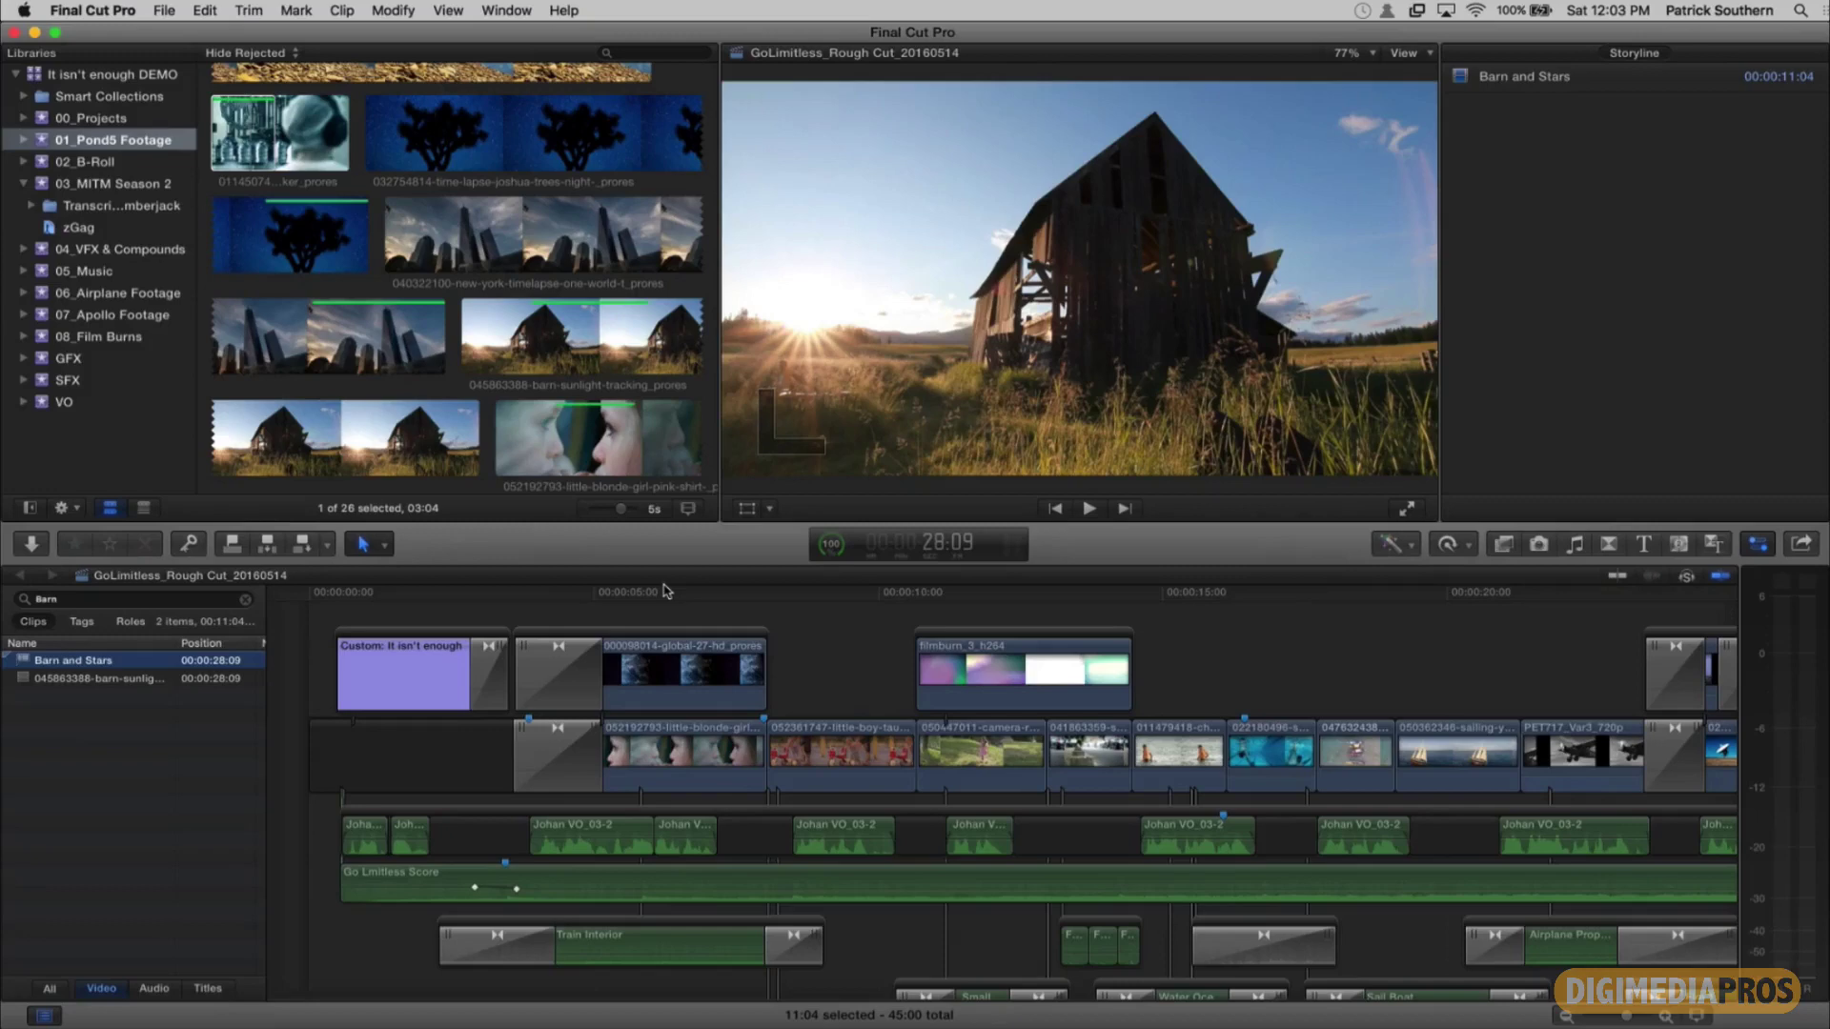
Step: Select the barn, Joshua-tree and water-factory clips in the Barn and Stars storyline and lift them out of it
scroll(838, 621, right, 10)
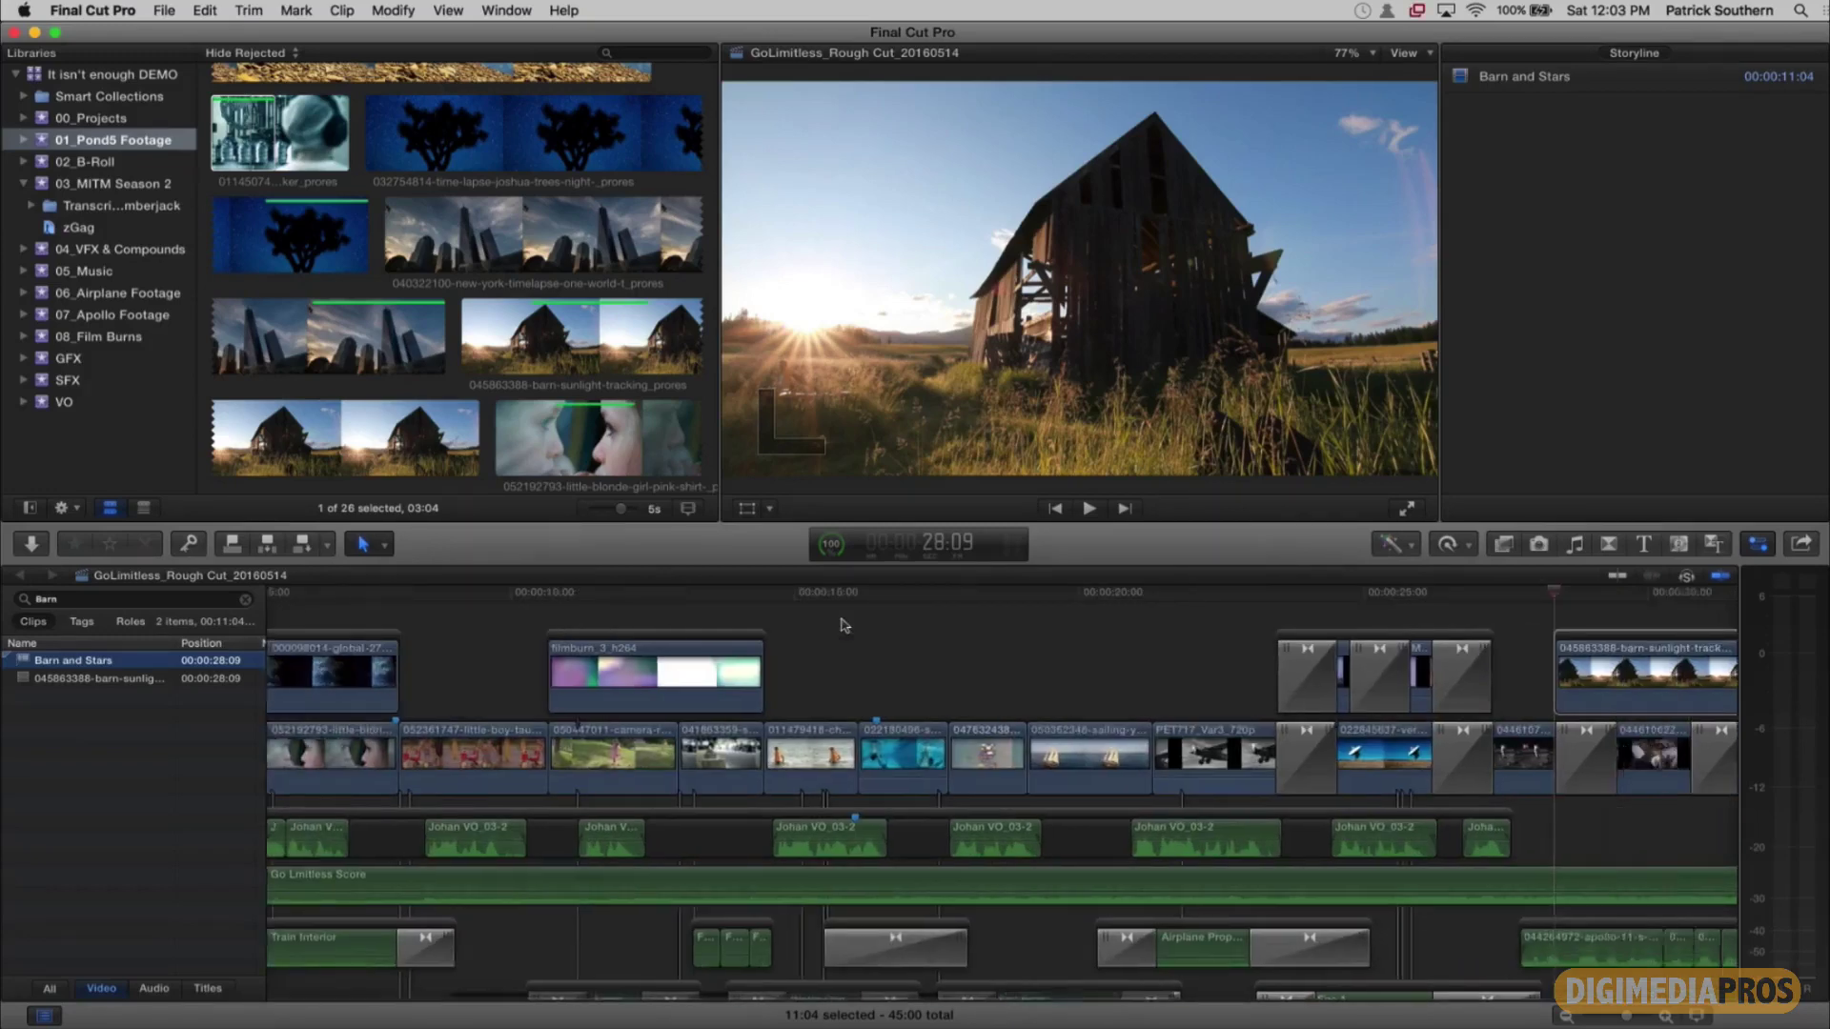
scroll(840, 625, right, 5)
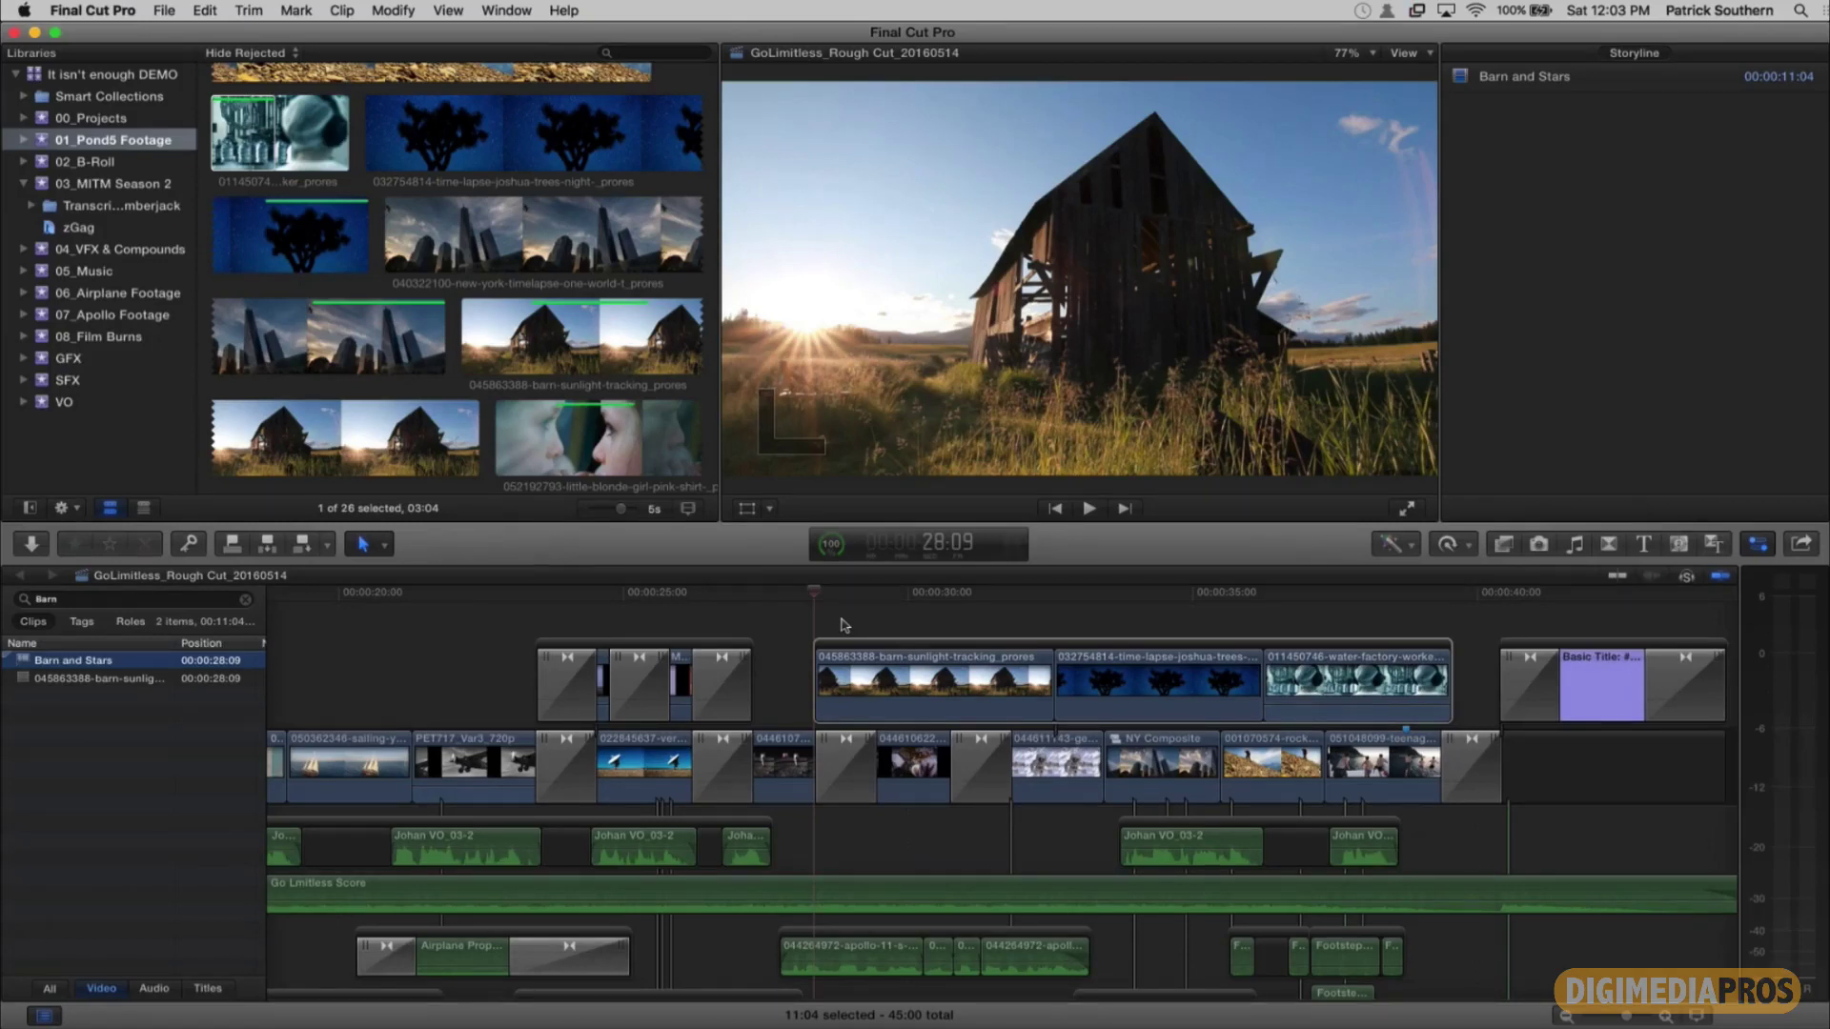
drag(844, 625, 1313, 675)
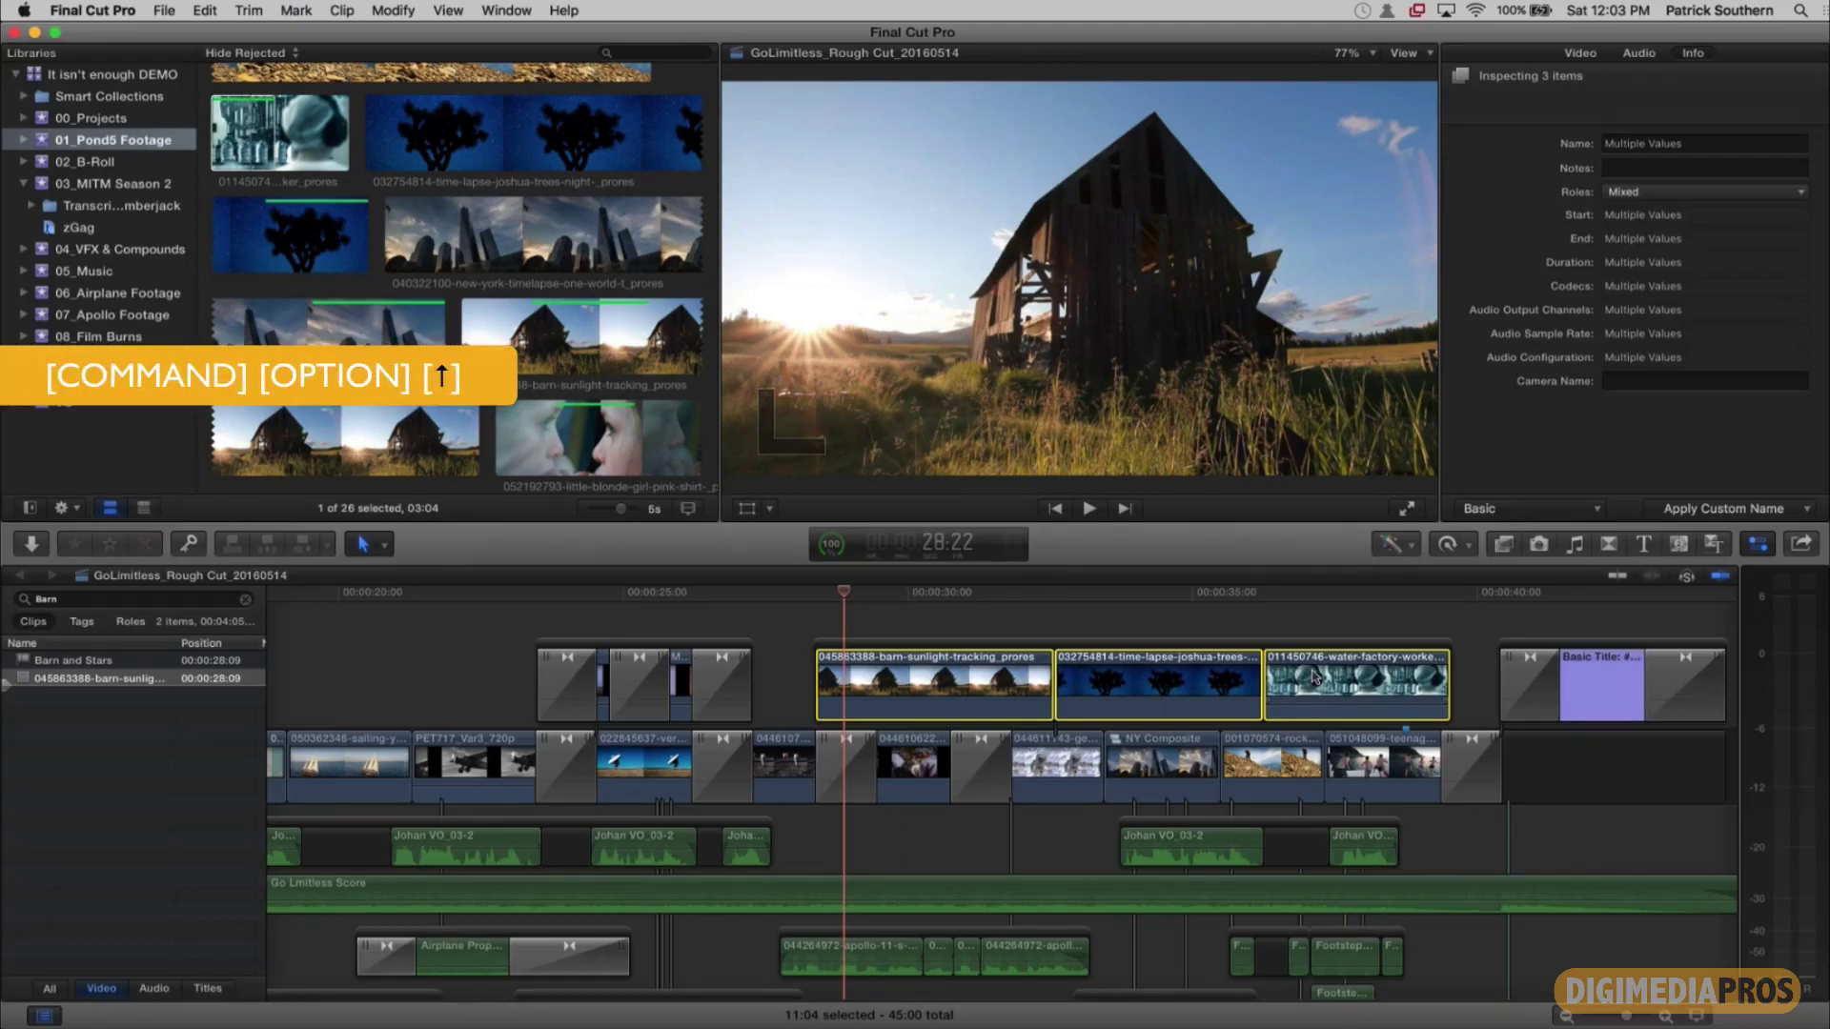
key(super+alt+Up)
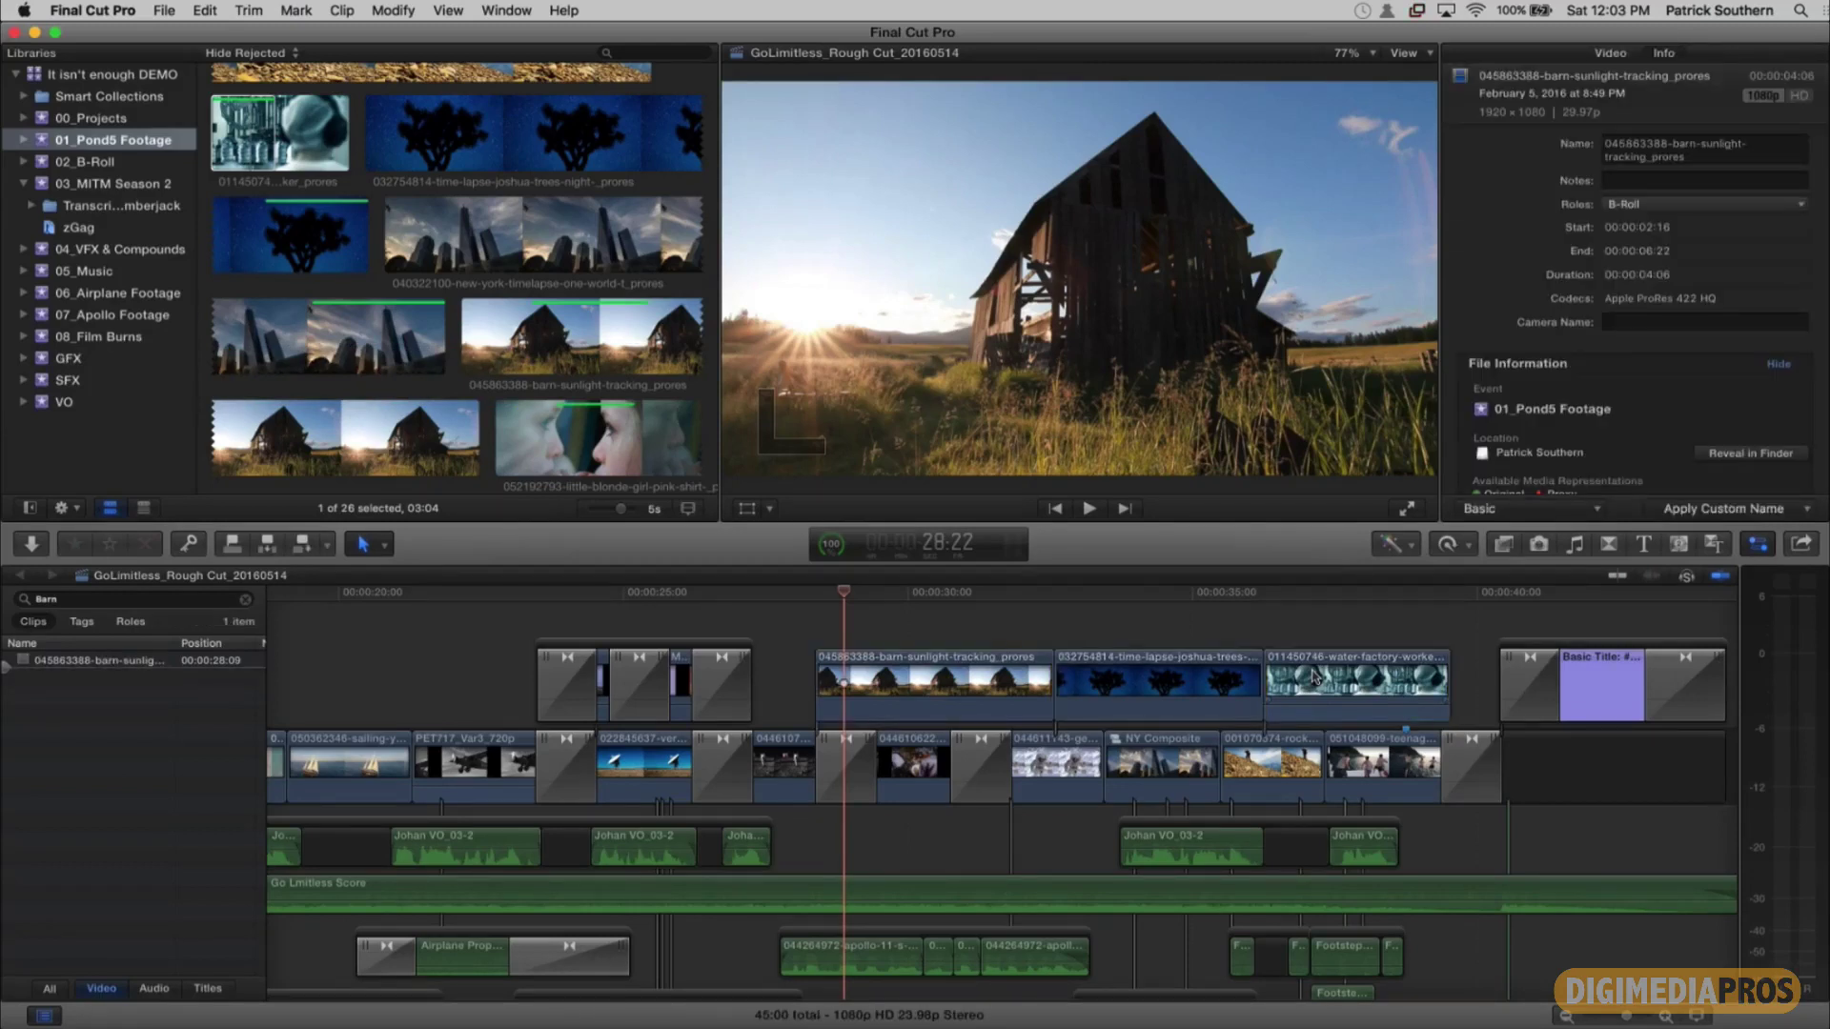
Step: Combine the barn, Joshua-tree and water-factory clips into a compound clip named "Barn and Stars" in the 04_VFX & Compounds event
scroll(1314, 675, right, 5)
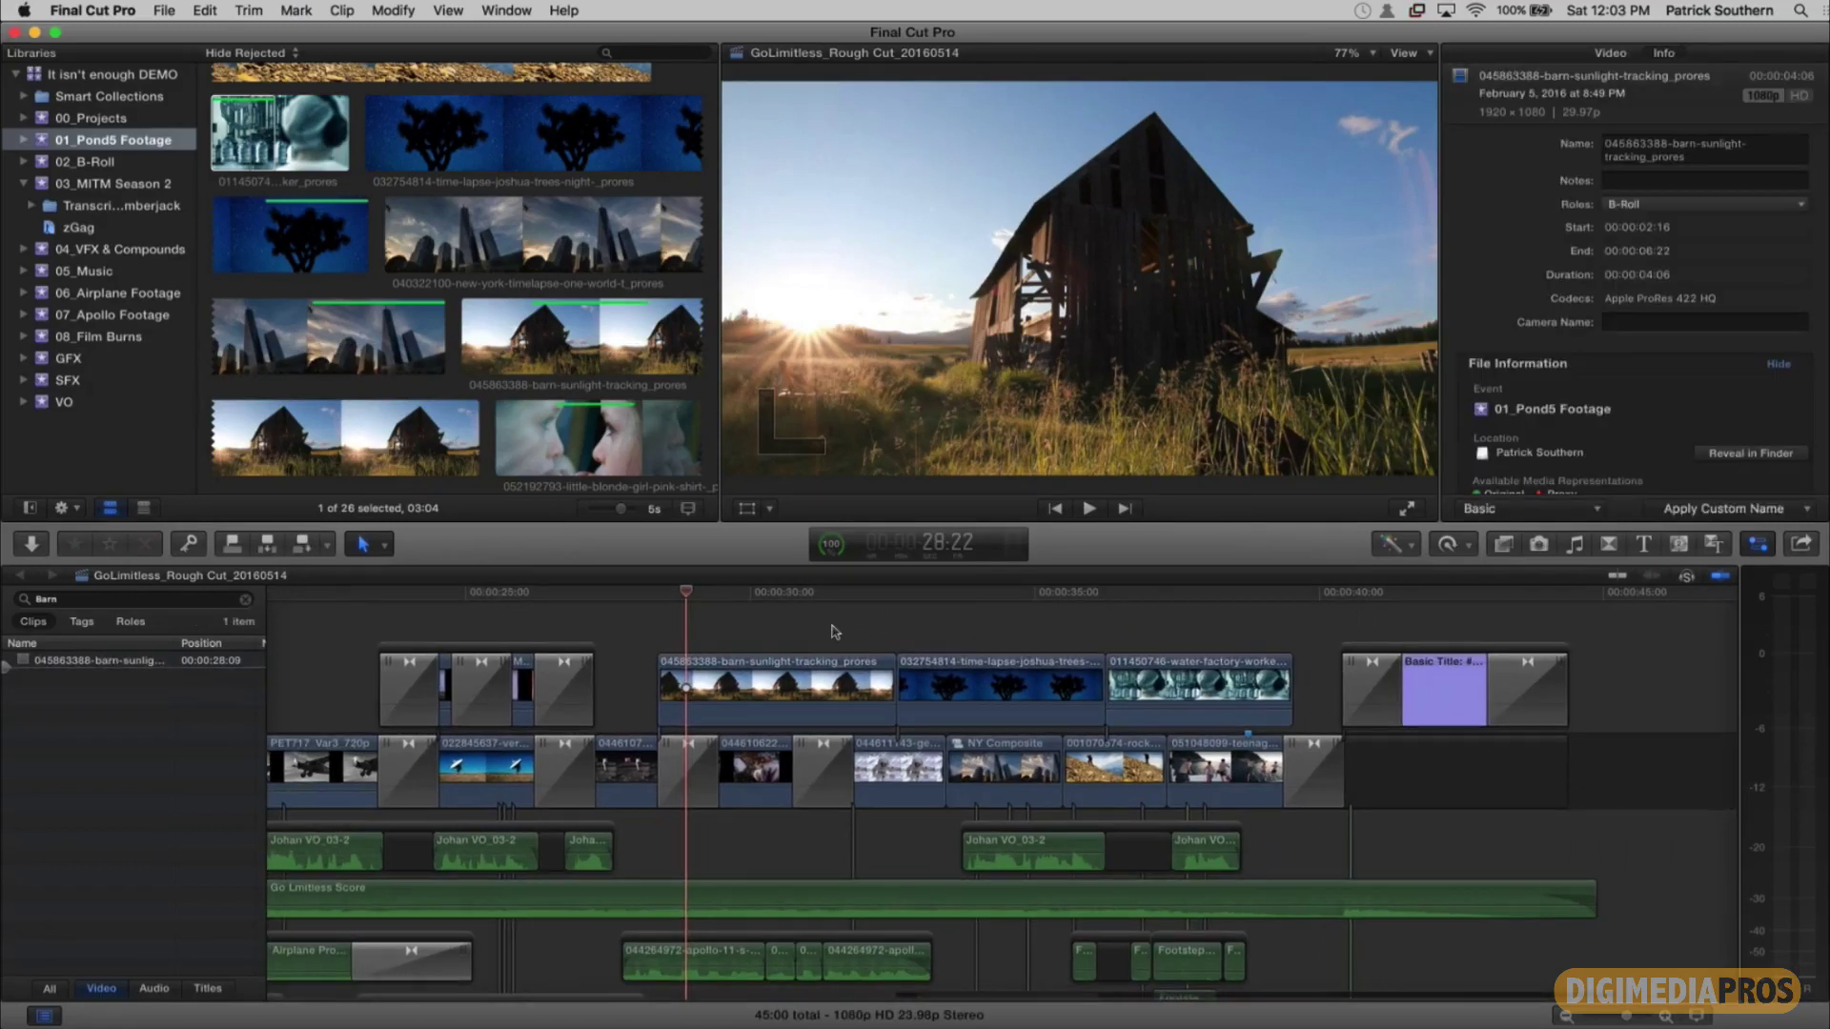
drag(831, 626, 1147, 680)
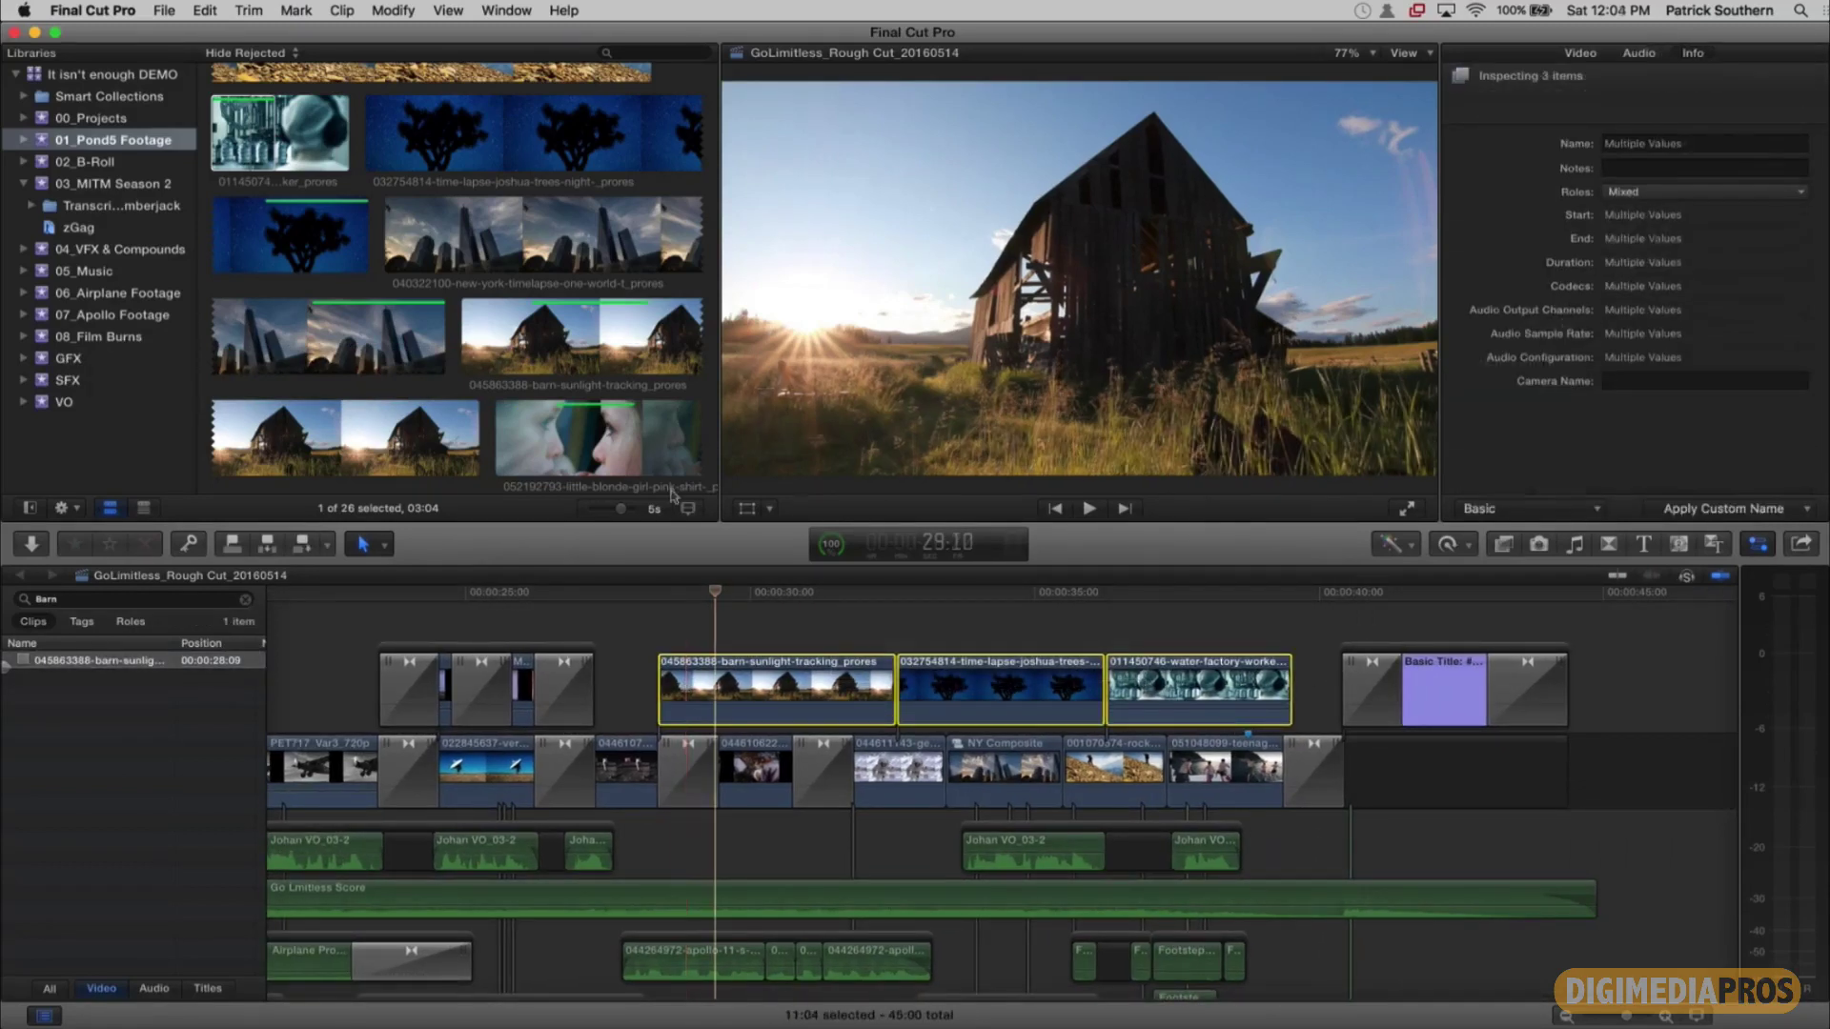
click(164, 11)
mouse_move(186, 32)
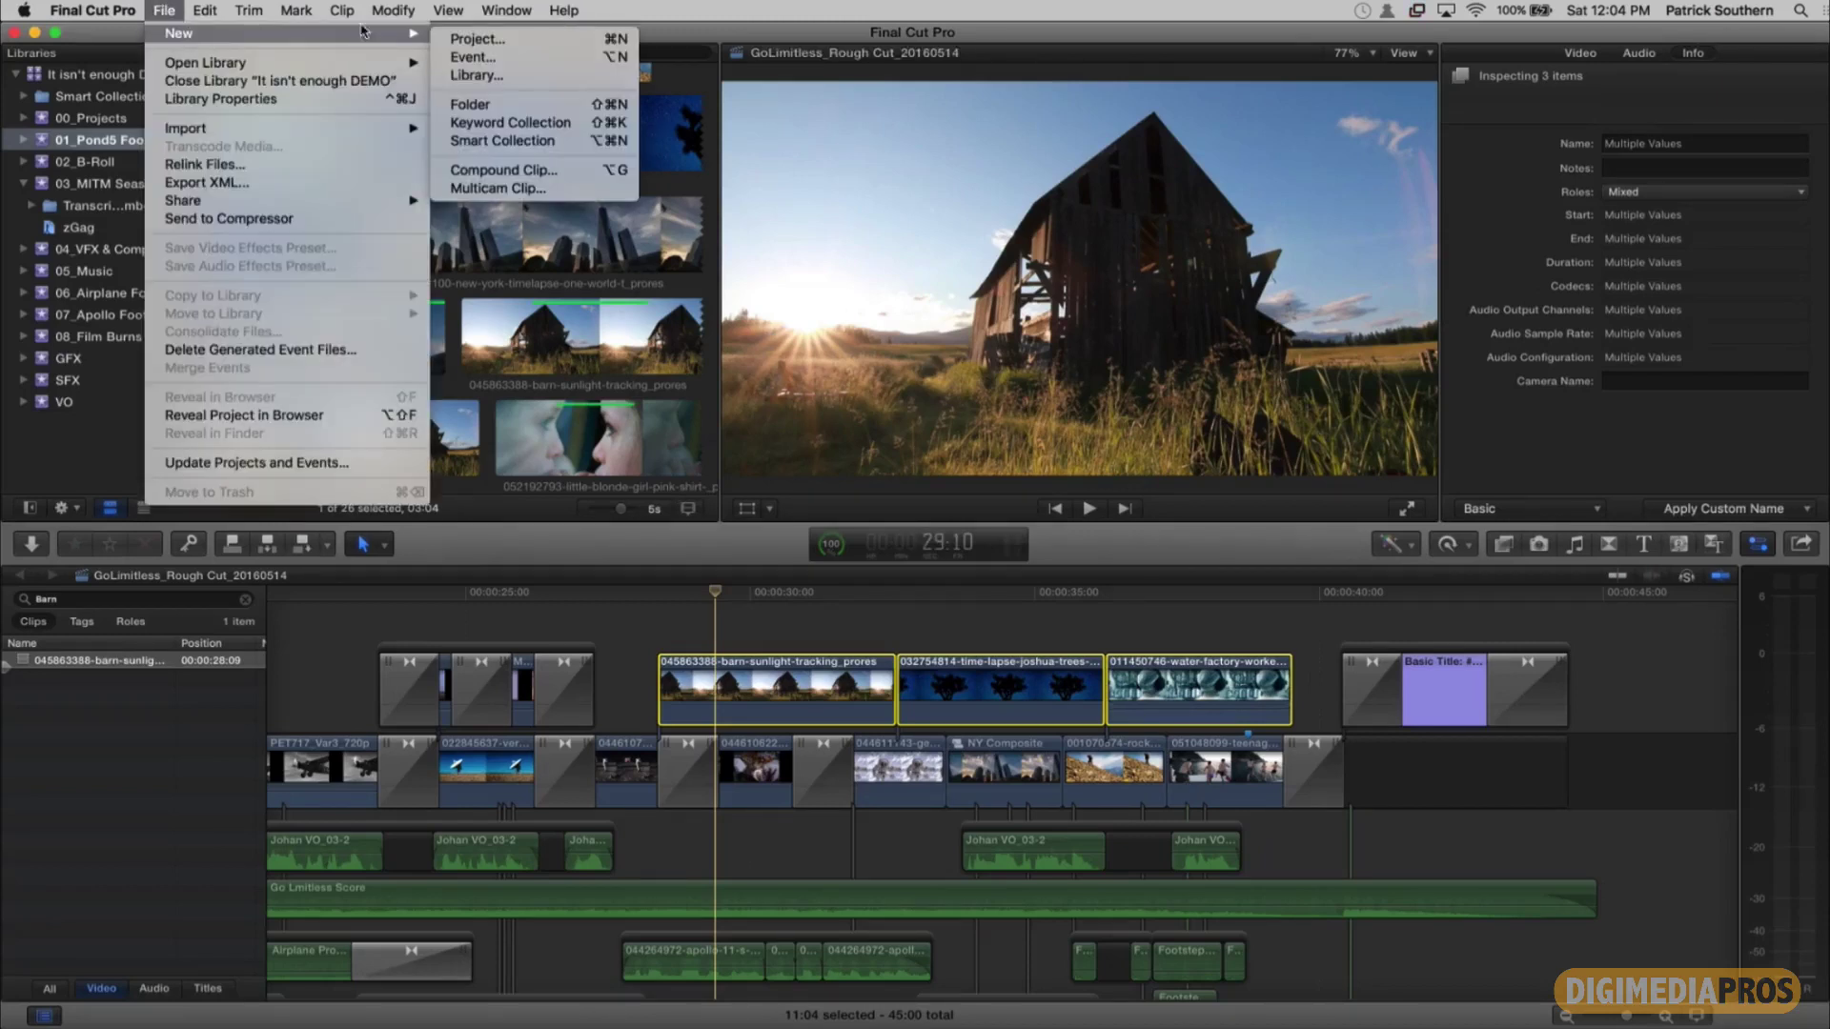
click(617, 177)
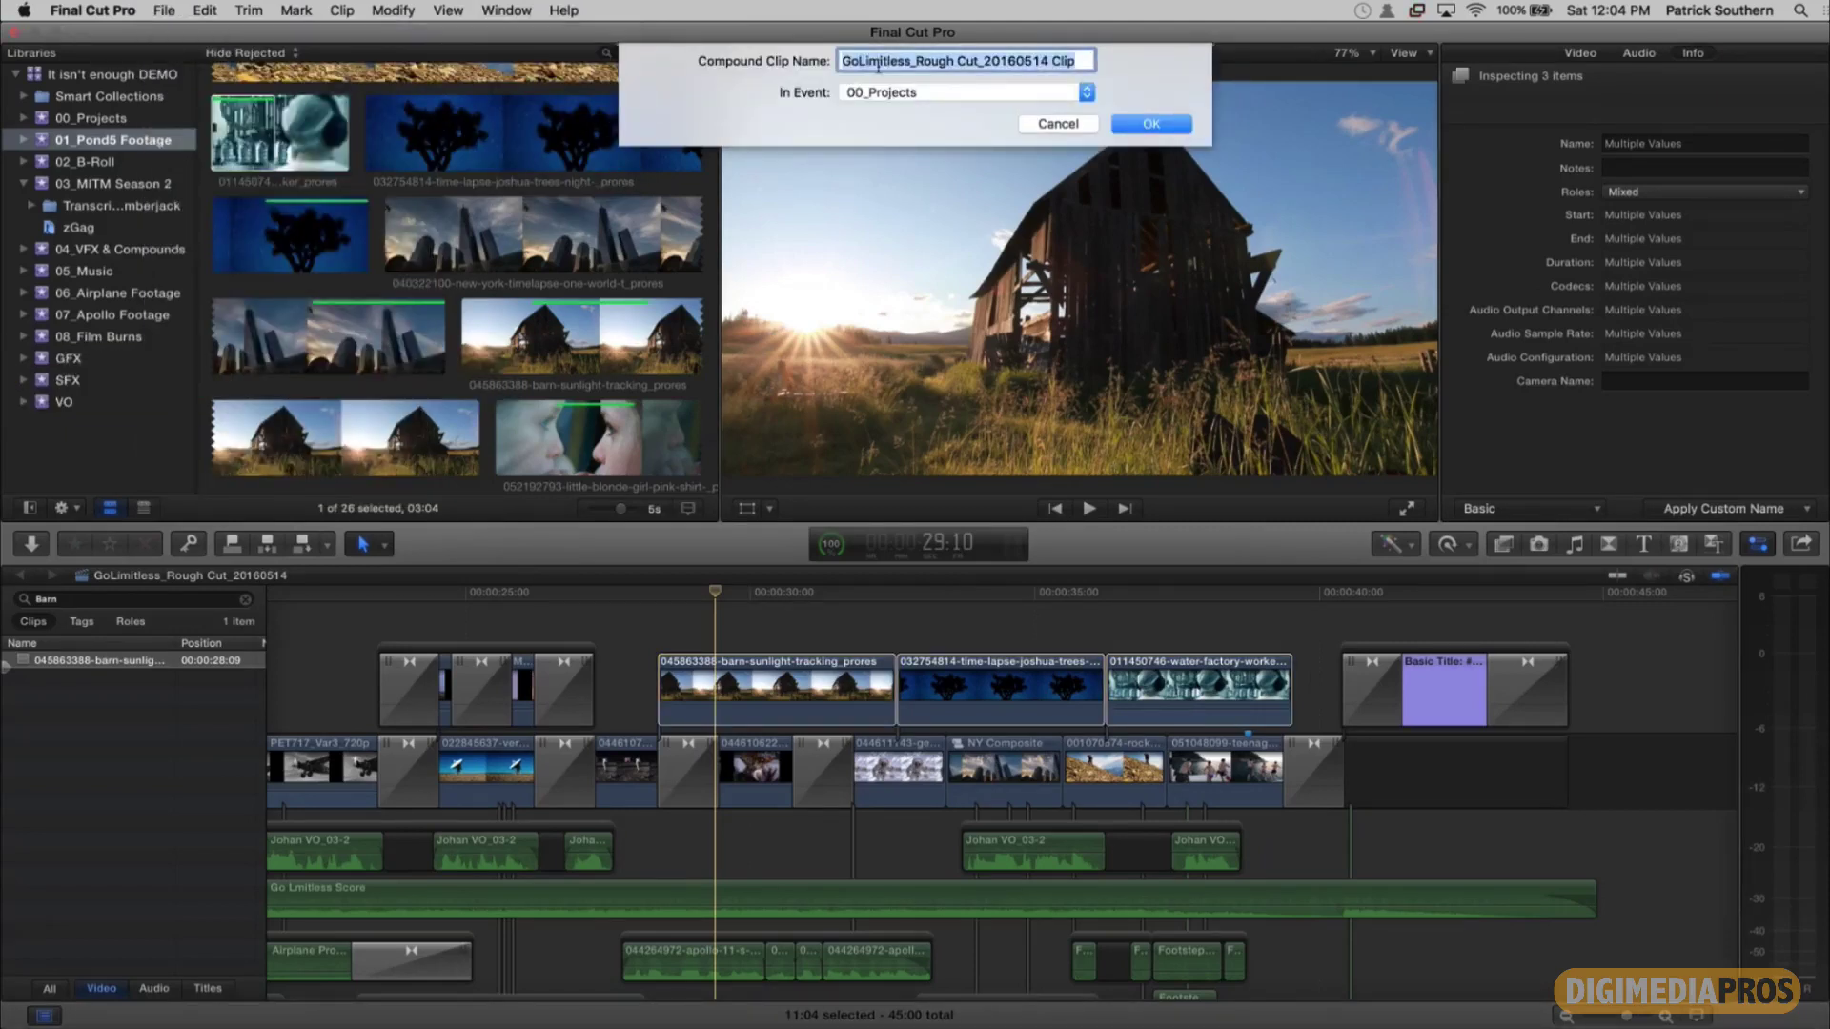
text(Barn and)
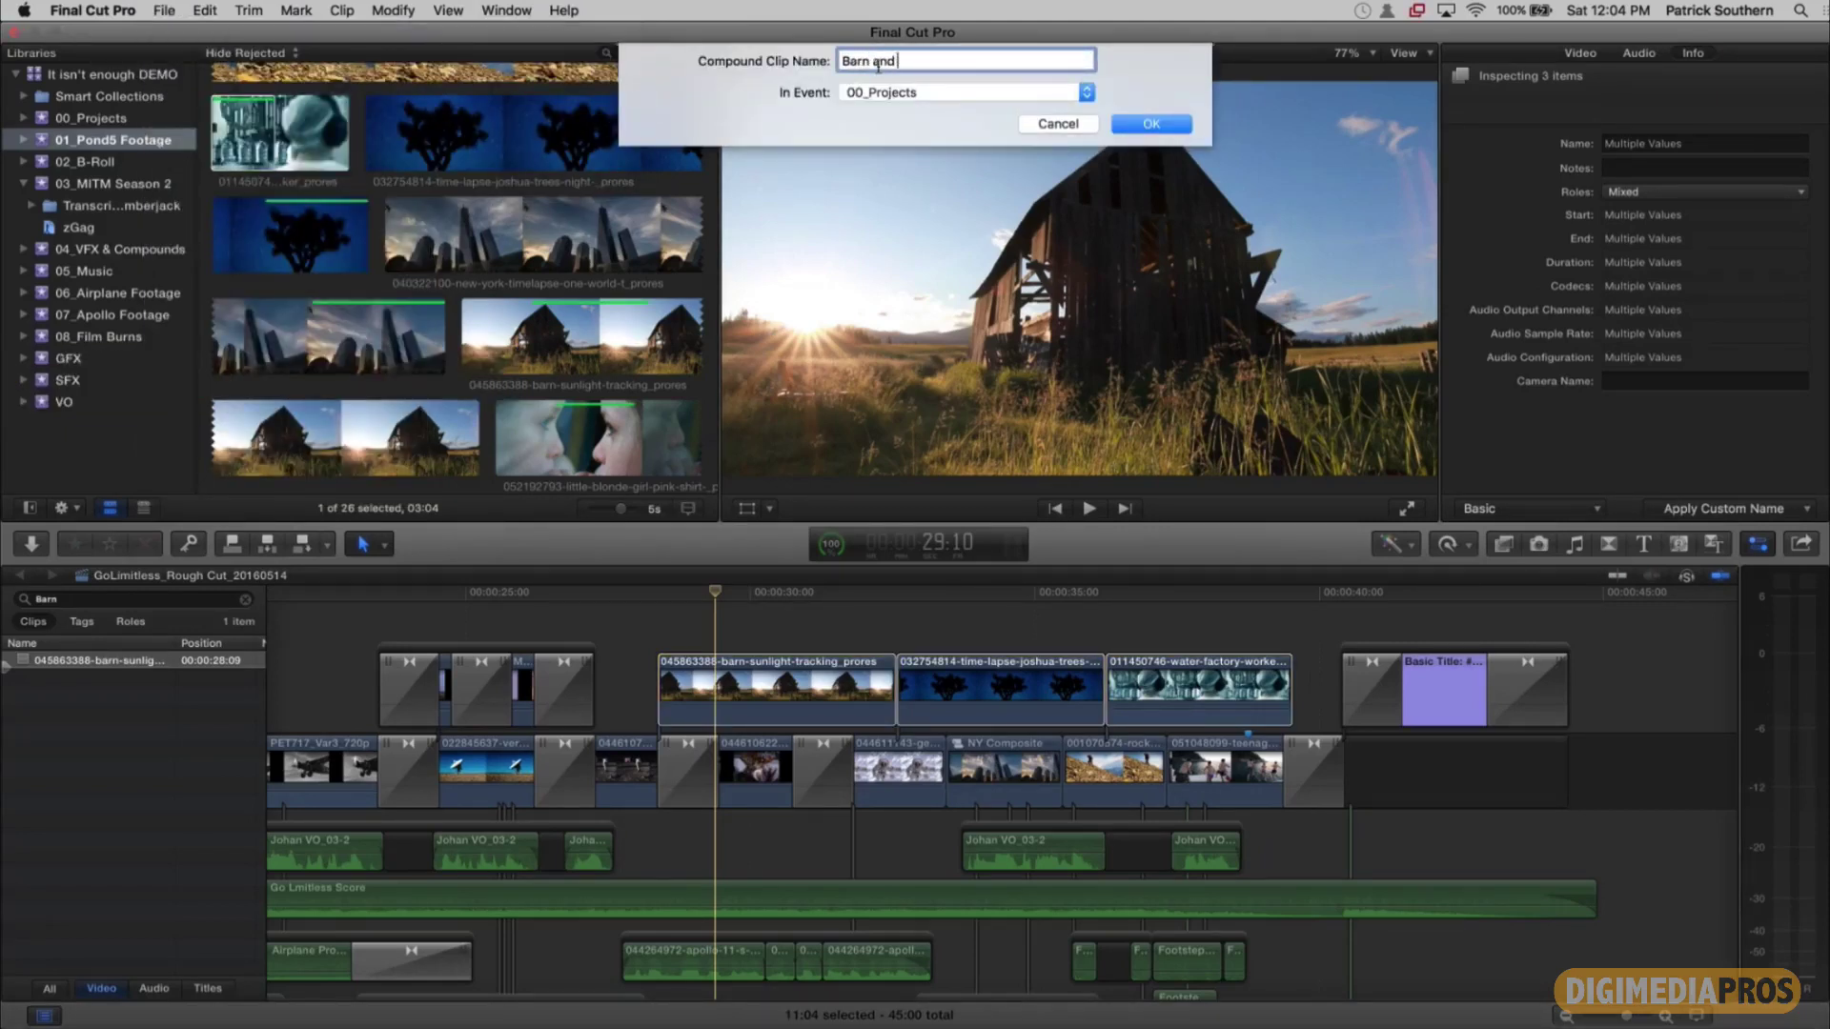
text( Stars)
click(1085, 92)
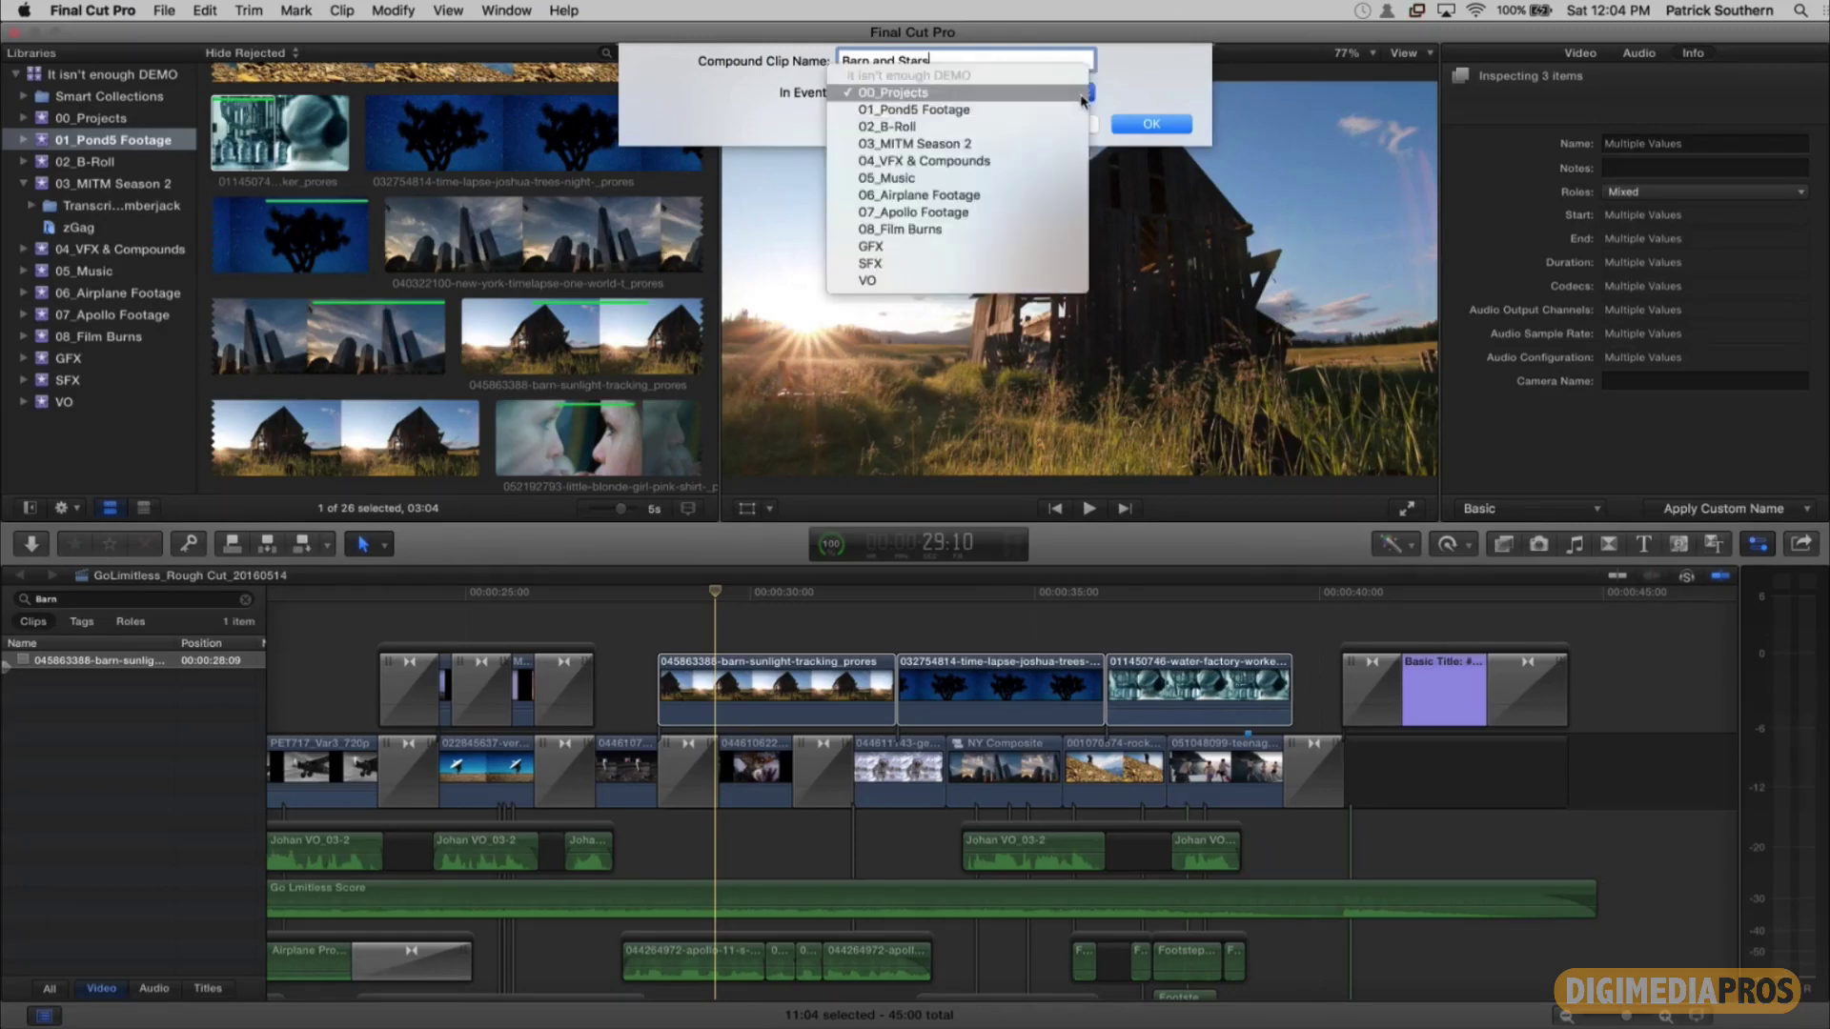
click(1040, 162)
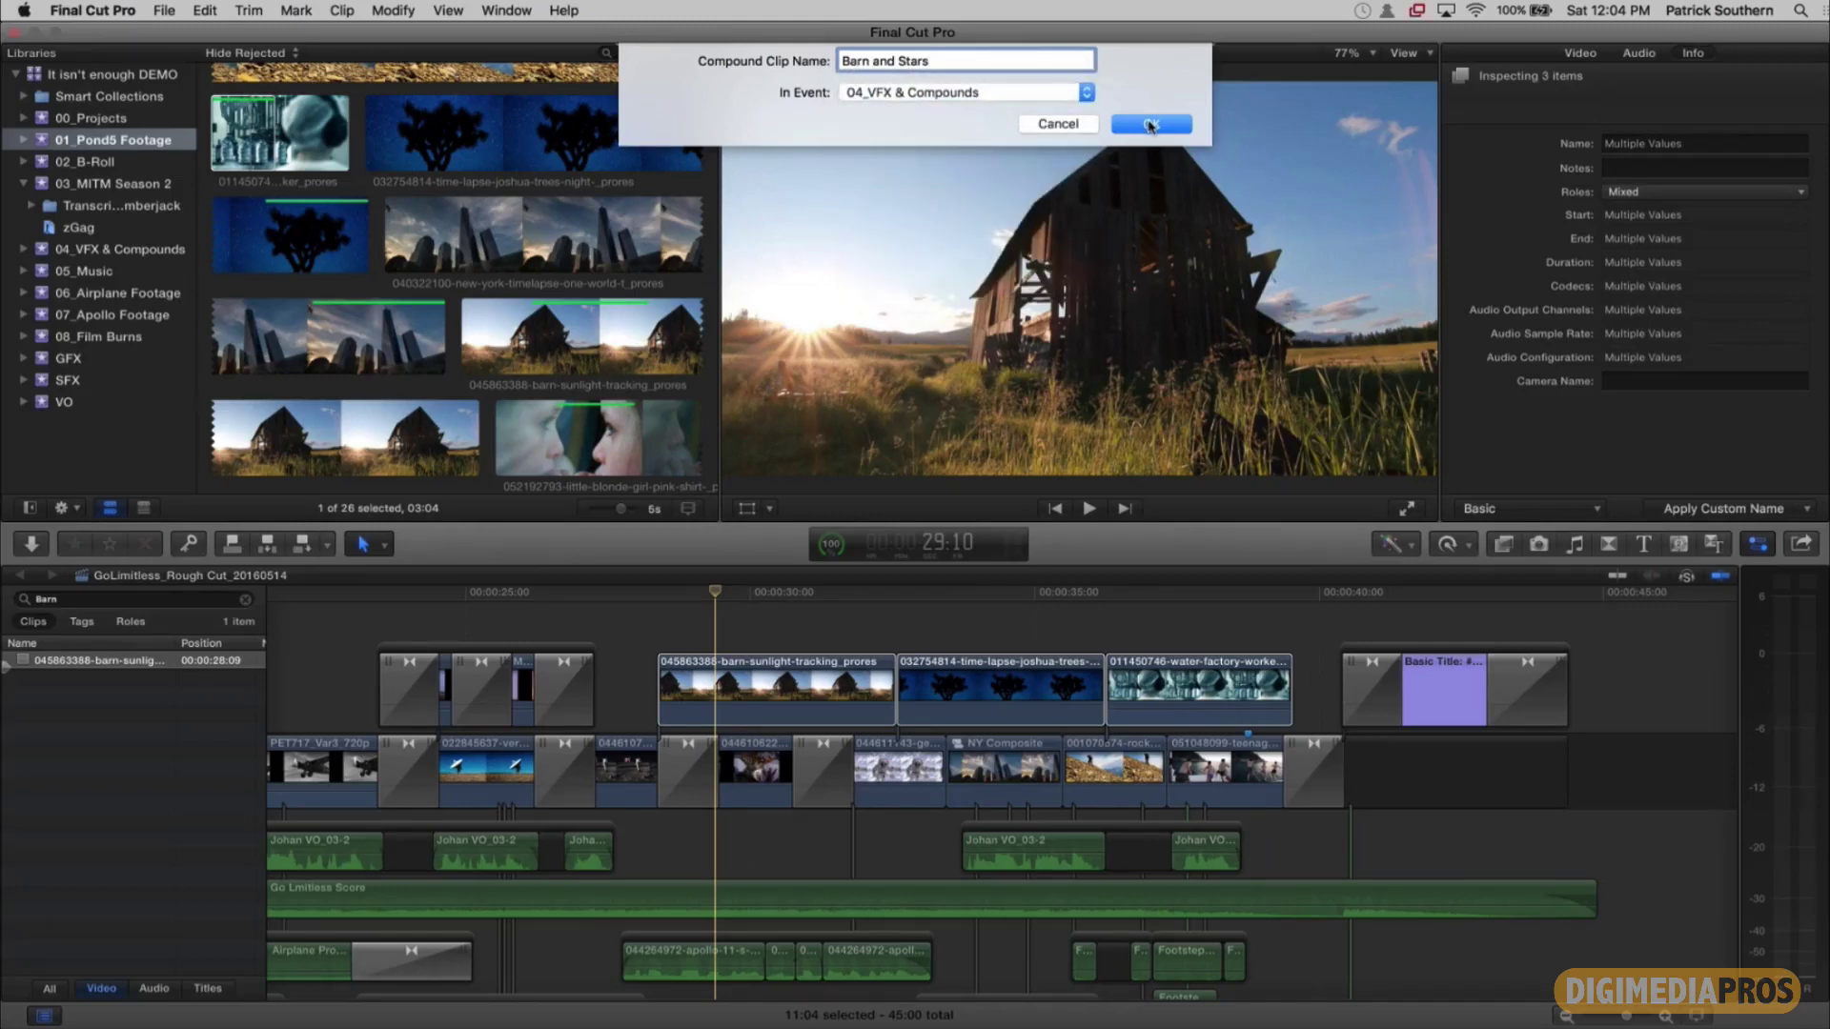
click(1151, 125)
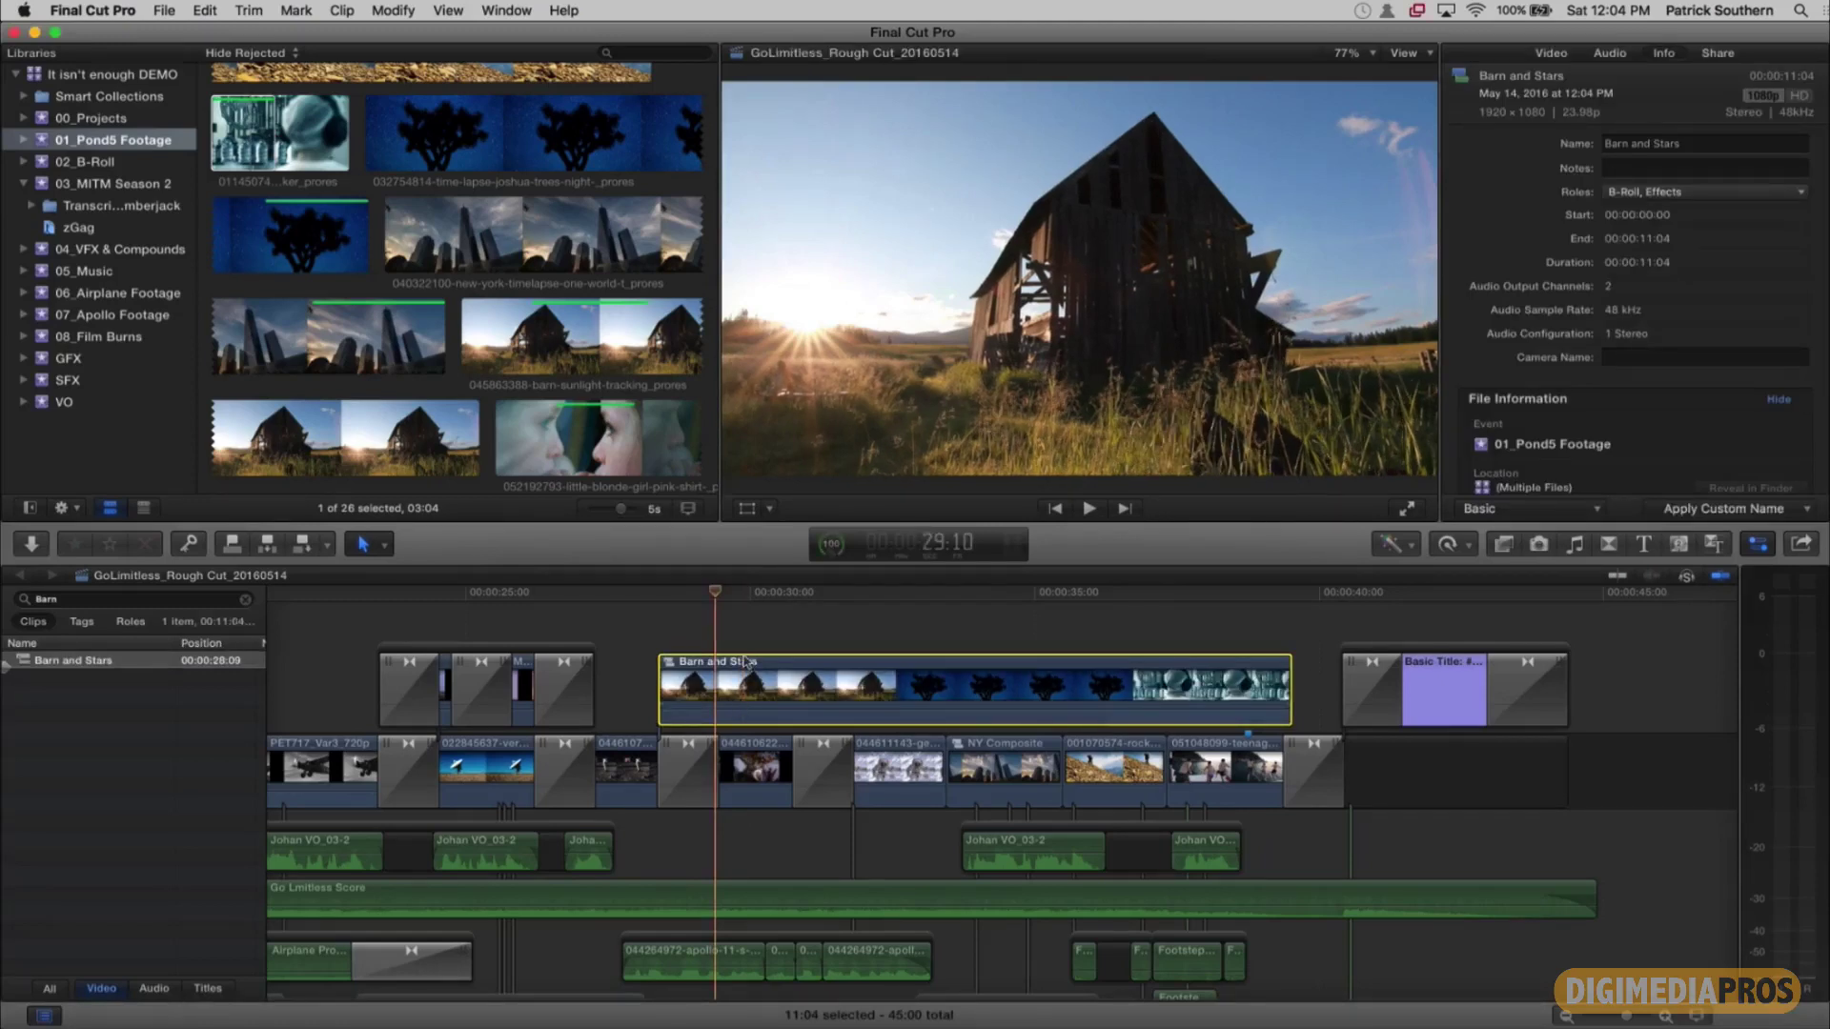
Step: Reveal the Barn and Stars compound clip in the browser and return to the timeline
key(shift+f)
key(super+4)
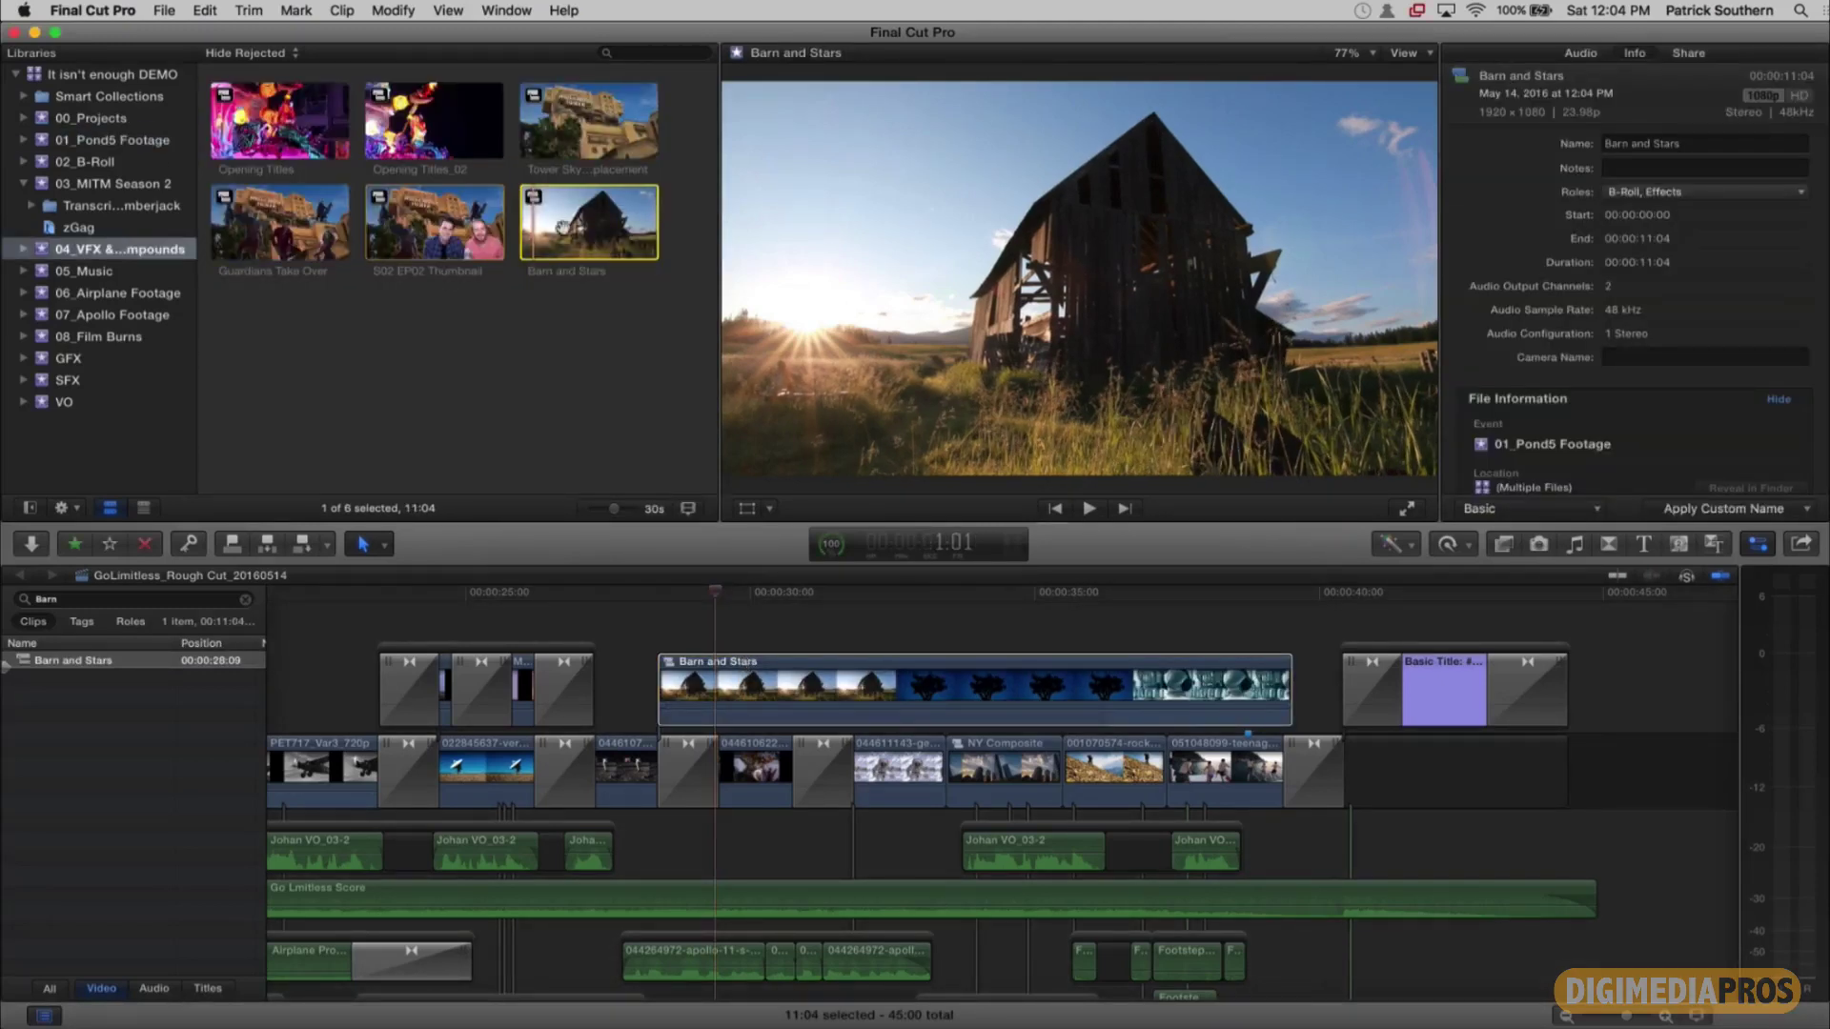
click(781, 678)
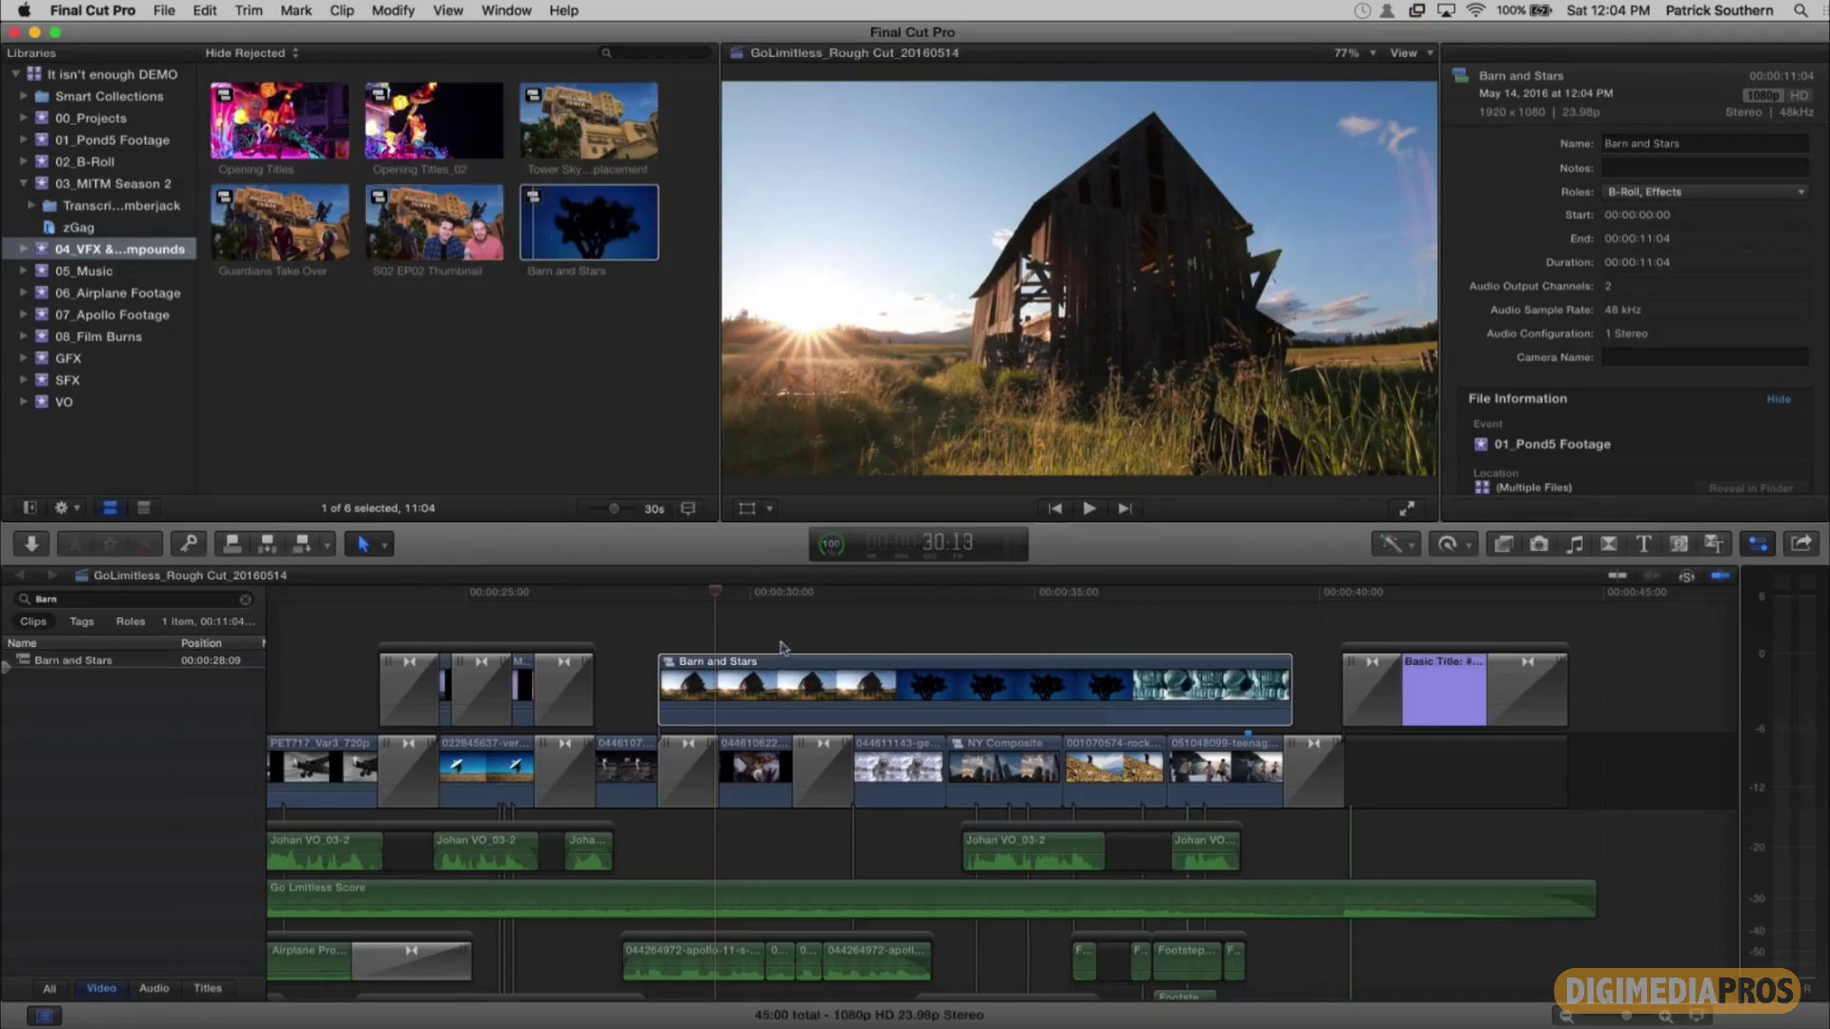
Step: Shift the Barn and Stars compound clip to start at 28:10 and try to extend its start edge
click(782, 678)
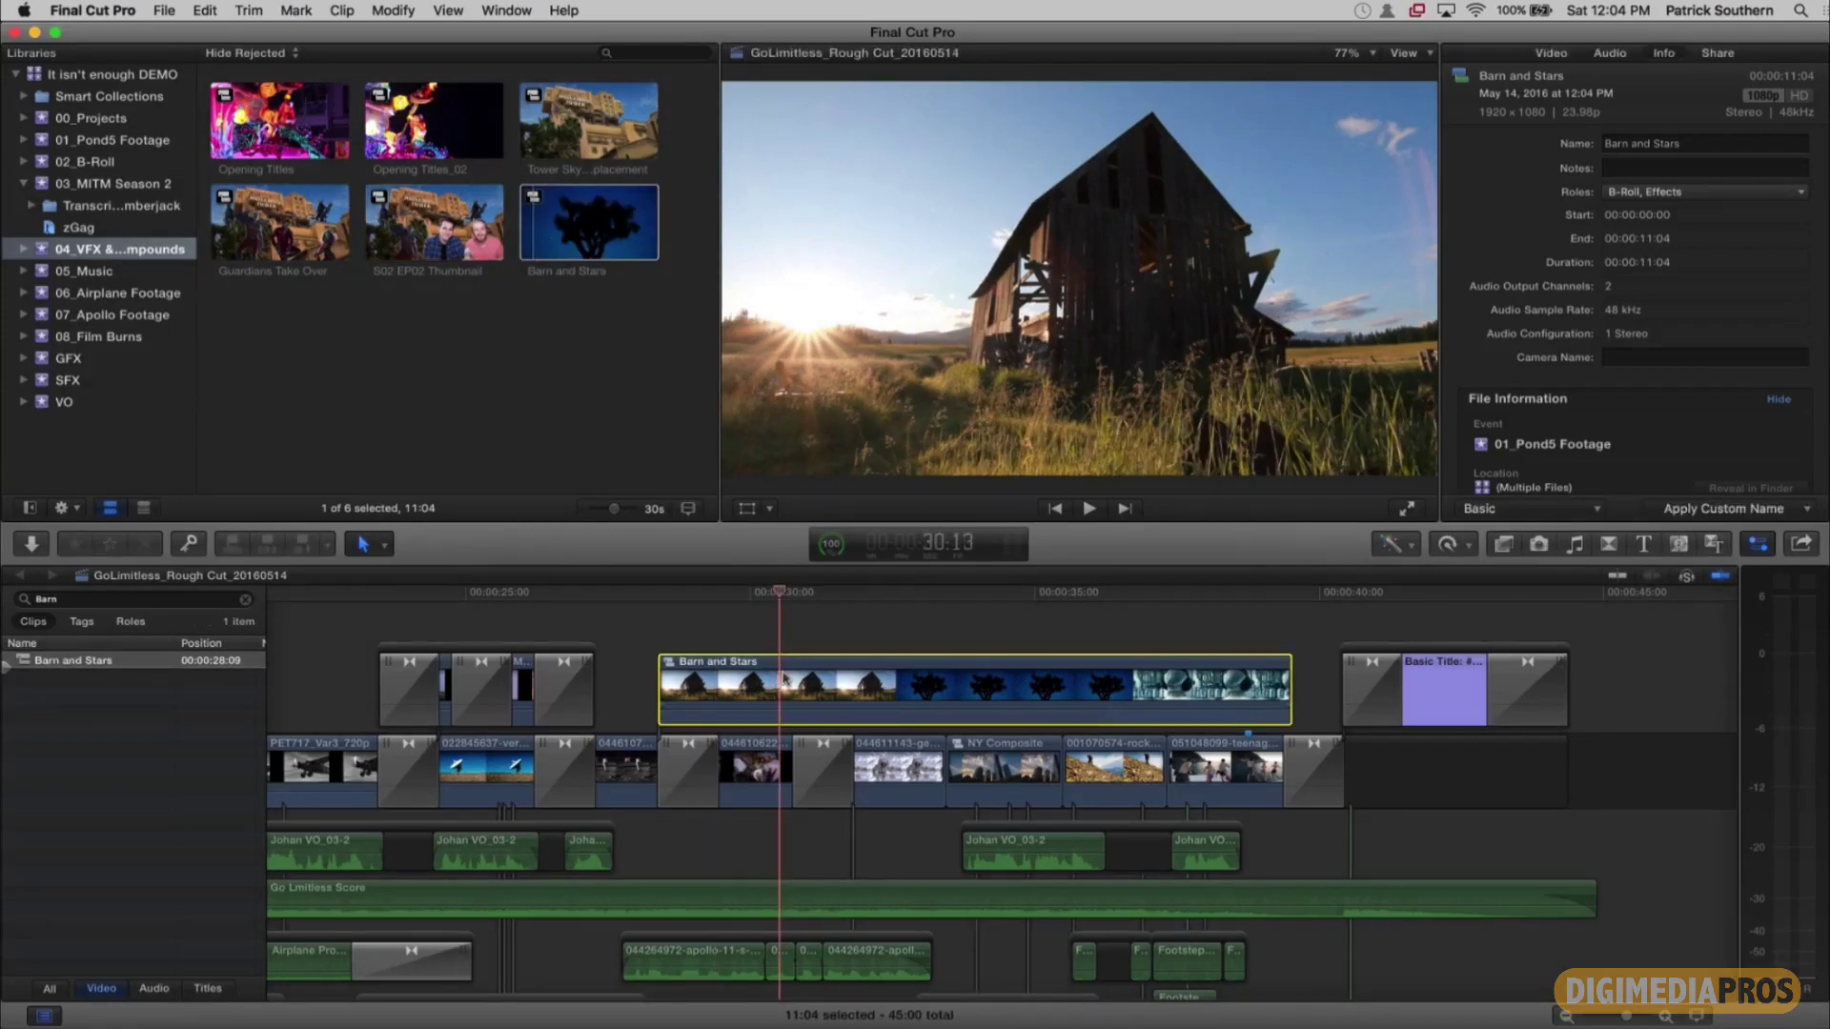
mouse_move(782, 678)
mouse_down()
mouse_move(762, 629)
mouse_move(647, 599)
mouse_move(905, 648)
mouse_move(793, 654)
mouse_up()
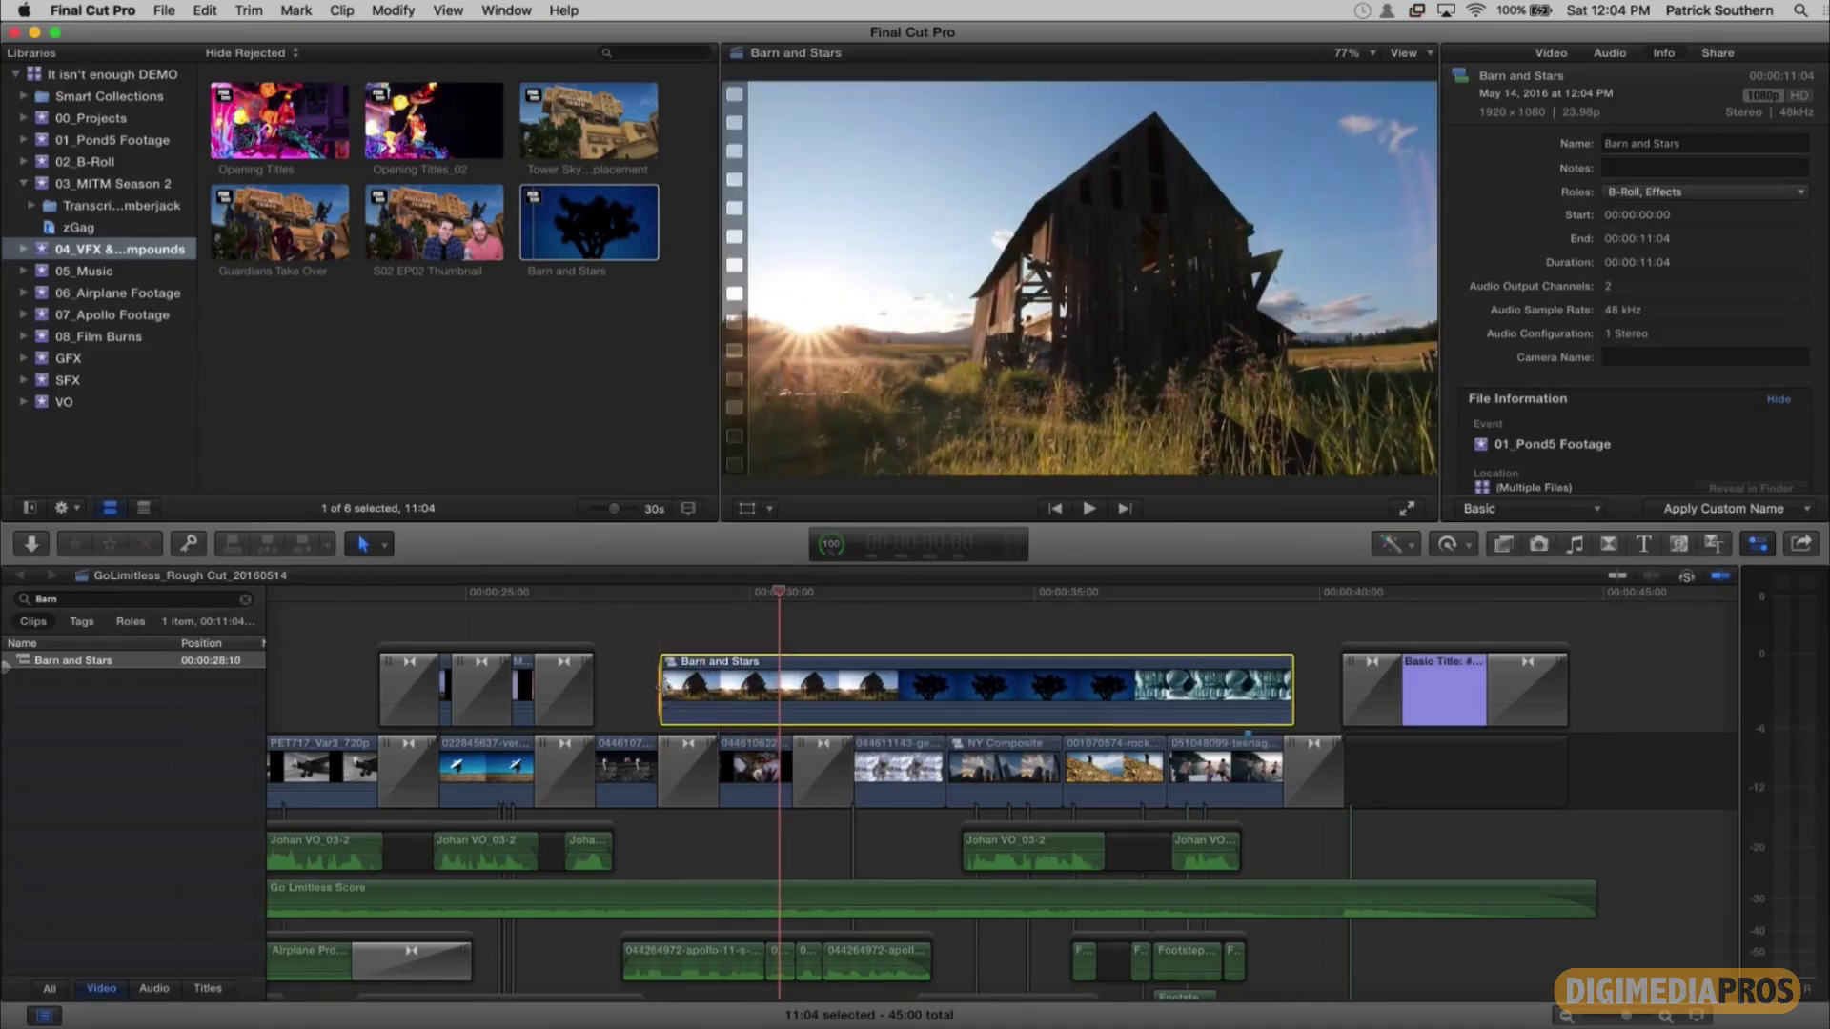
mouse_move(662, 688)
mouse_down()
mouse_move(770, 690)
mouse_move(668, 700)
mouse_up()
Step: Examine the Barn and Stars compound clip's video properties, including its opacity control, and hide the inspector
click(734, 700)
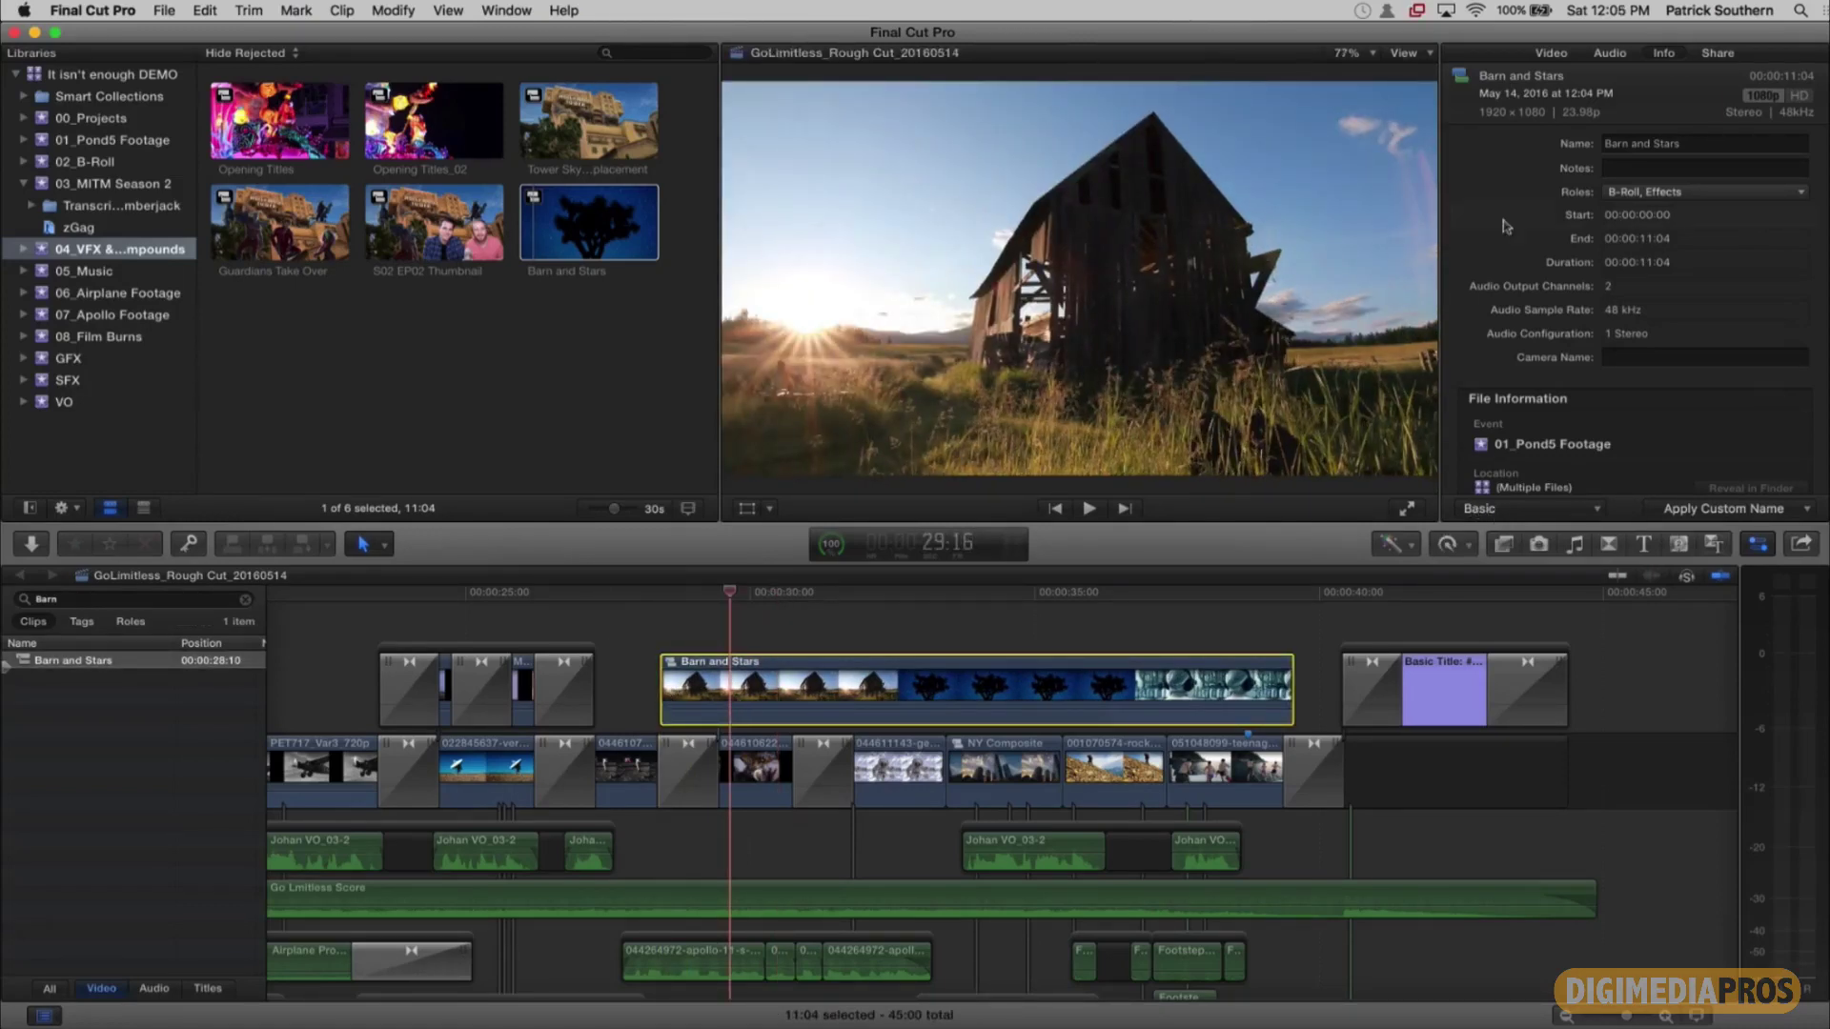
click(1557, 57)
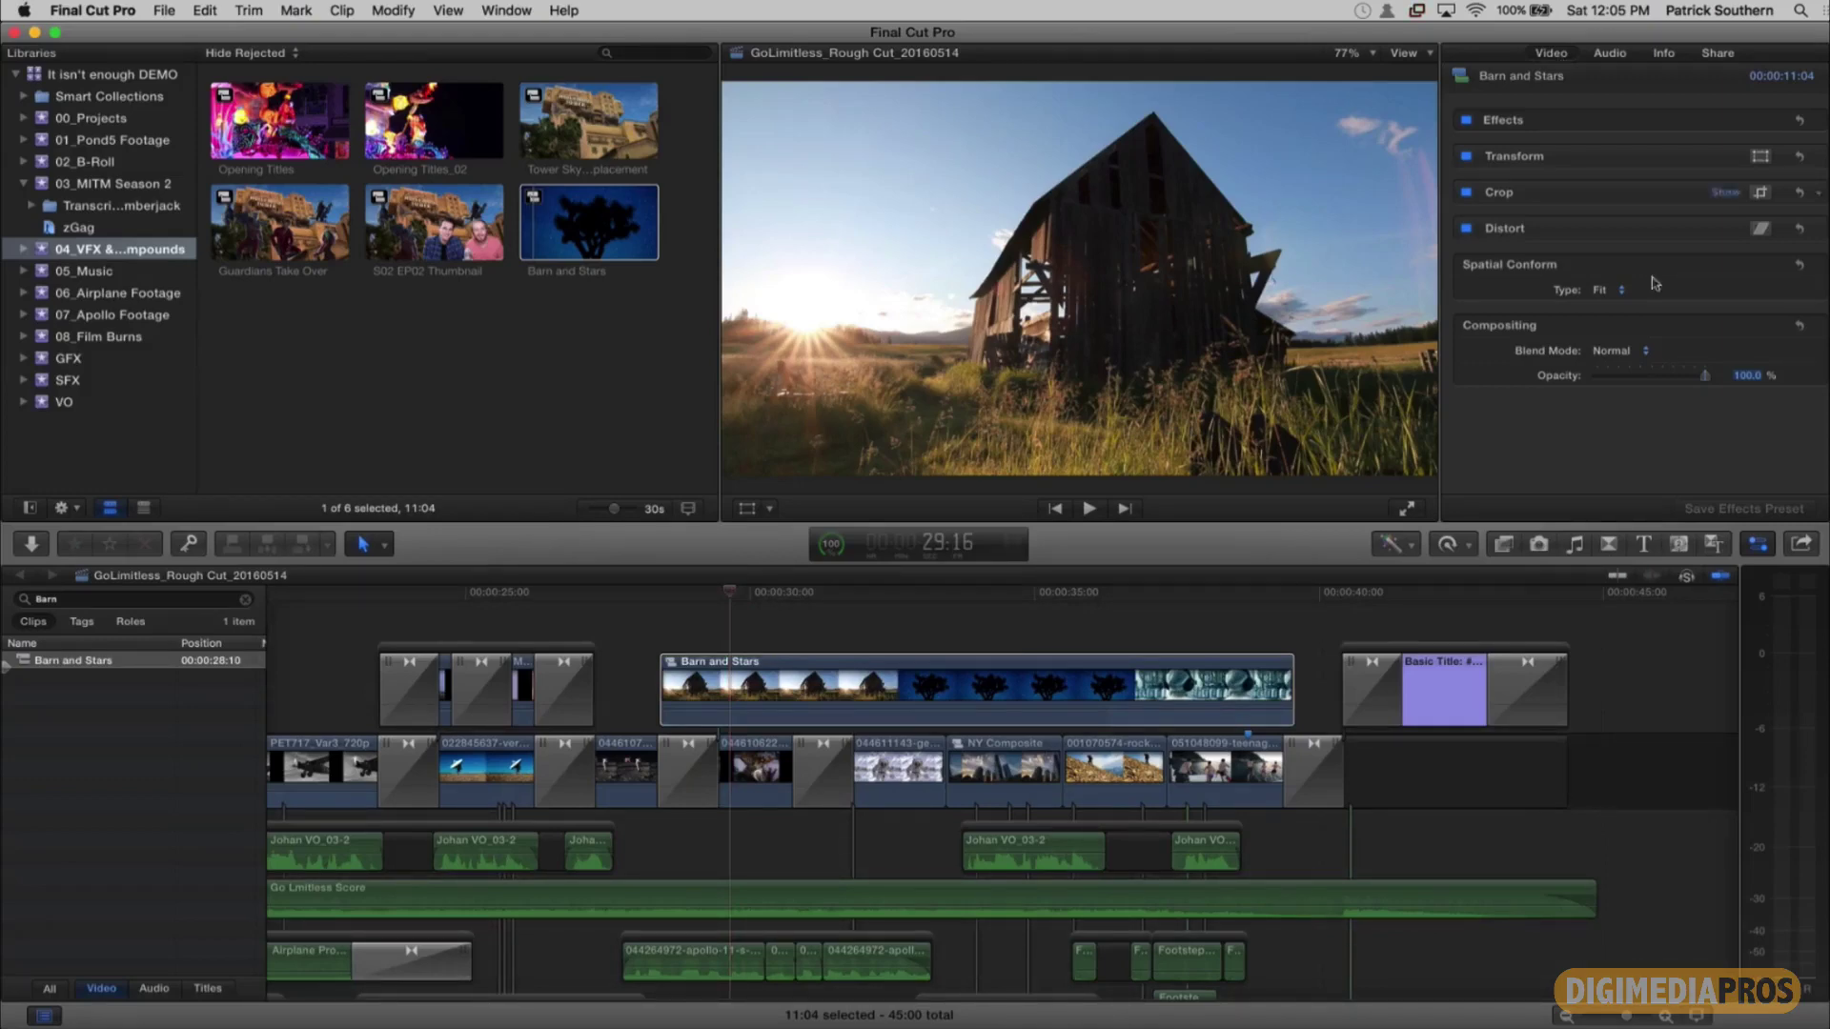
mouse_move(1704, 375)
mouse_down()
mouse_move(1658, 382)
mouse_move(1721, 382)
mouse_up()
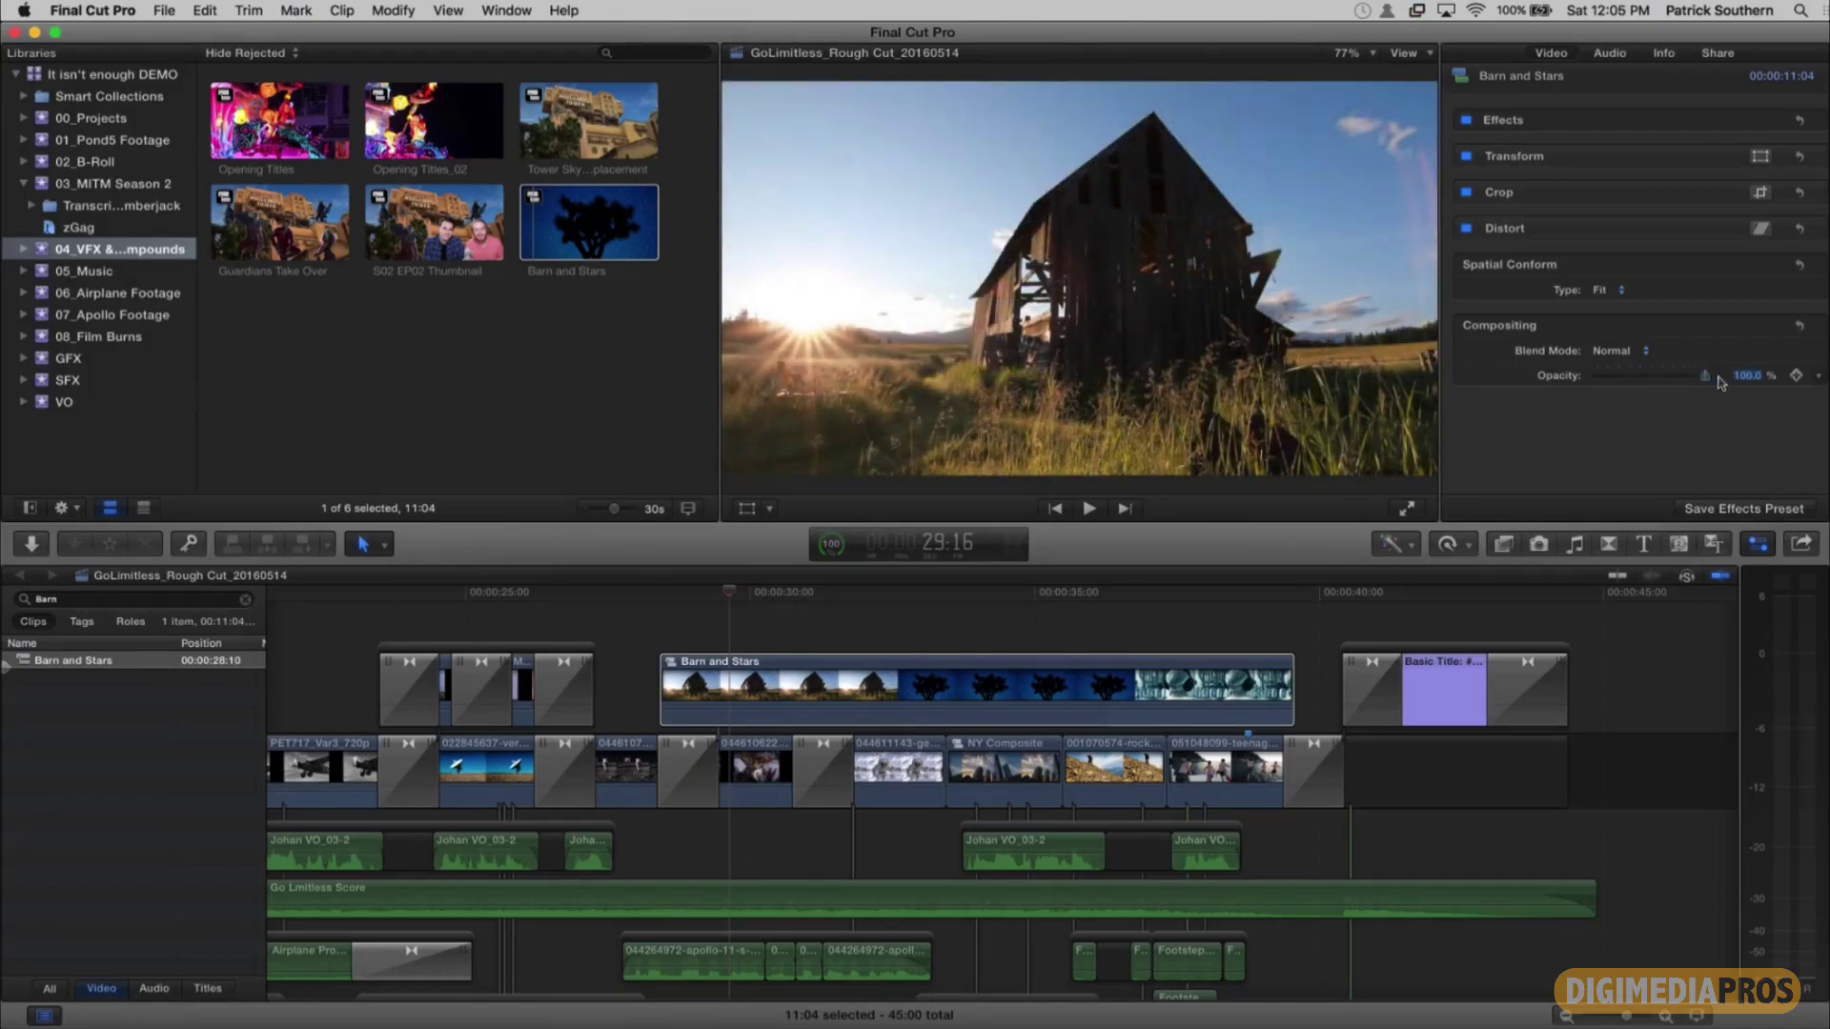
key(super+4)
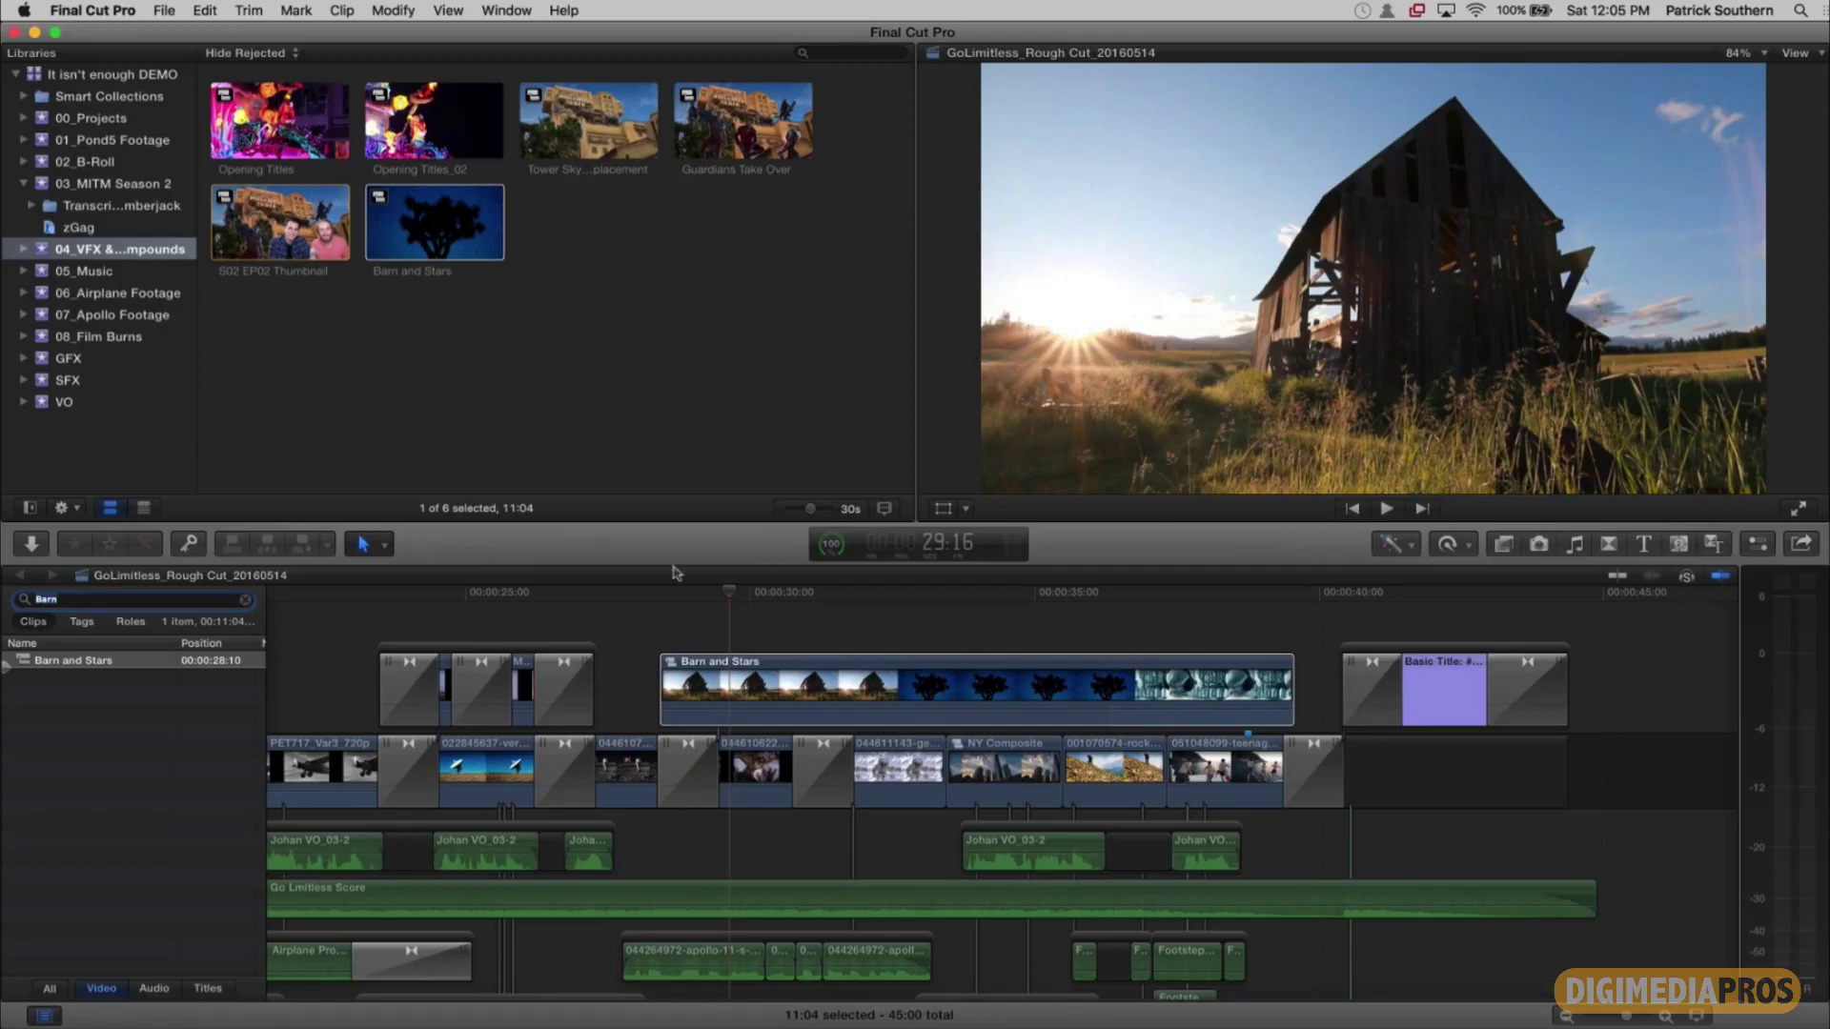
Step: Connect another copy of the Barn and Stars compound clip from the browser above the boy-in-the-sea clip at 15:03
scroll(914, 631, left, 15)
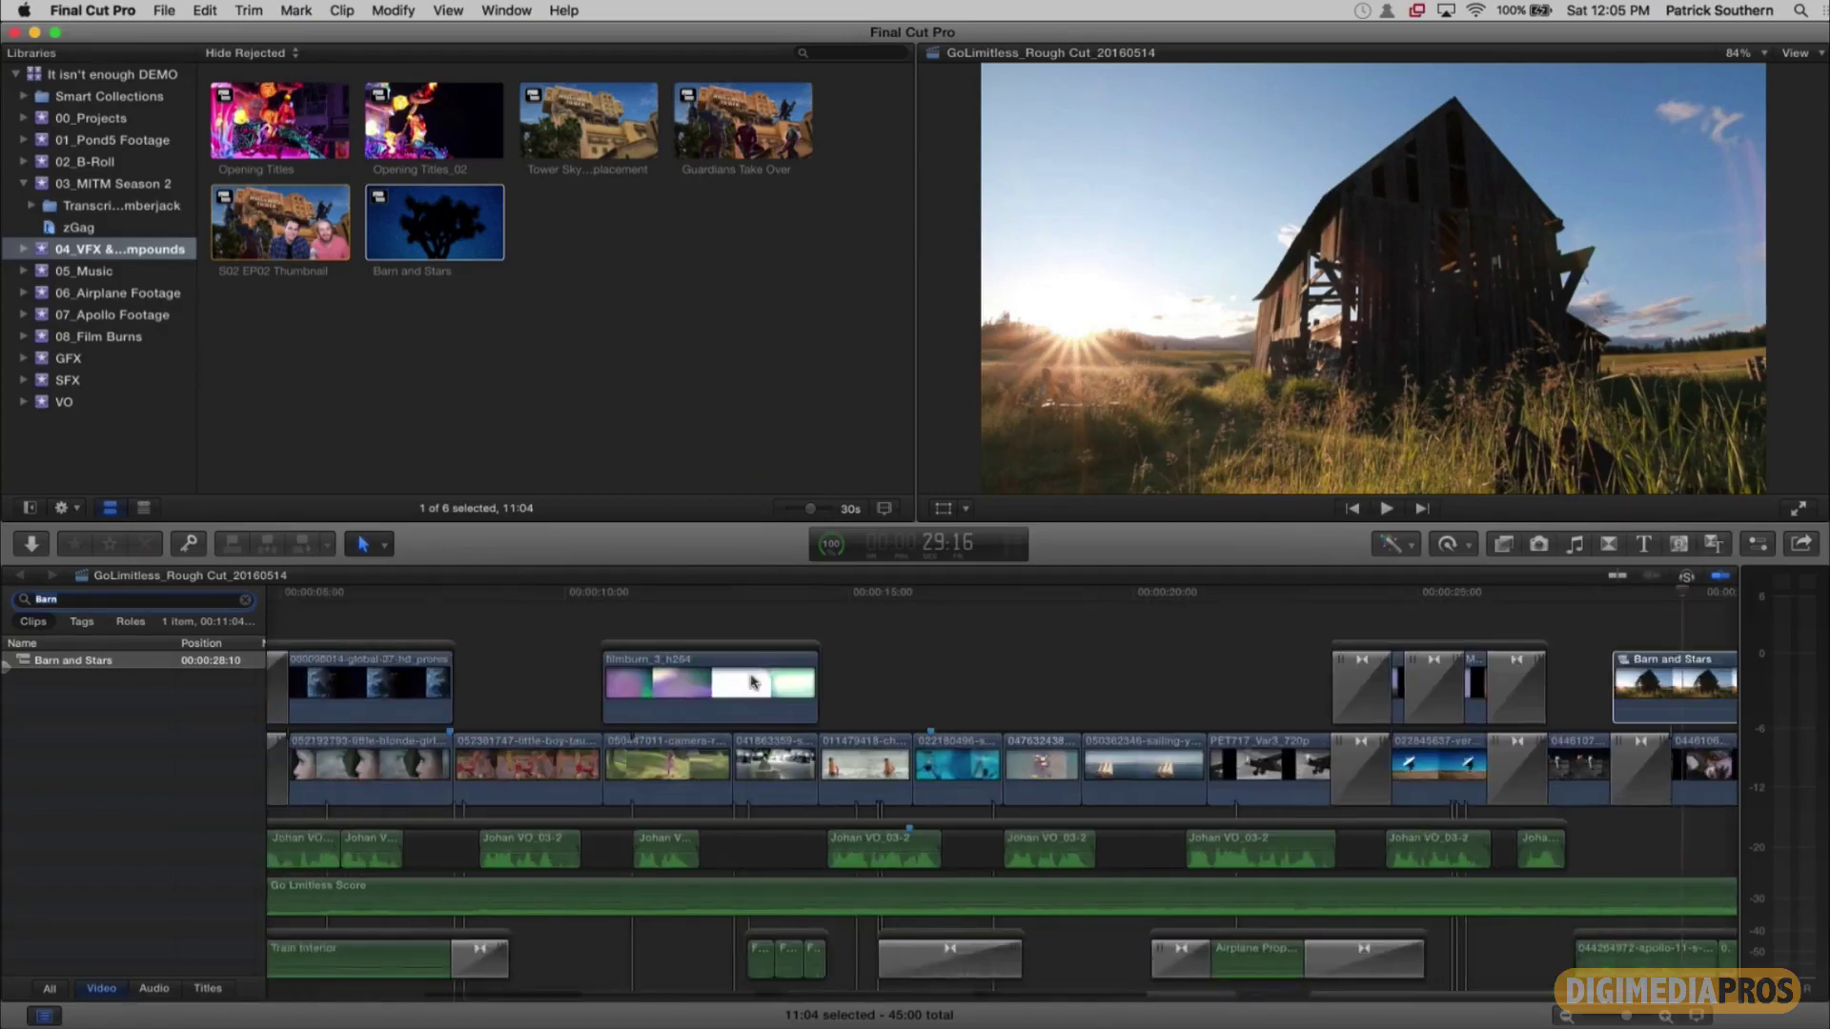
click(912, 600)
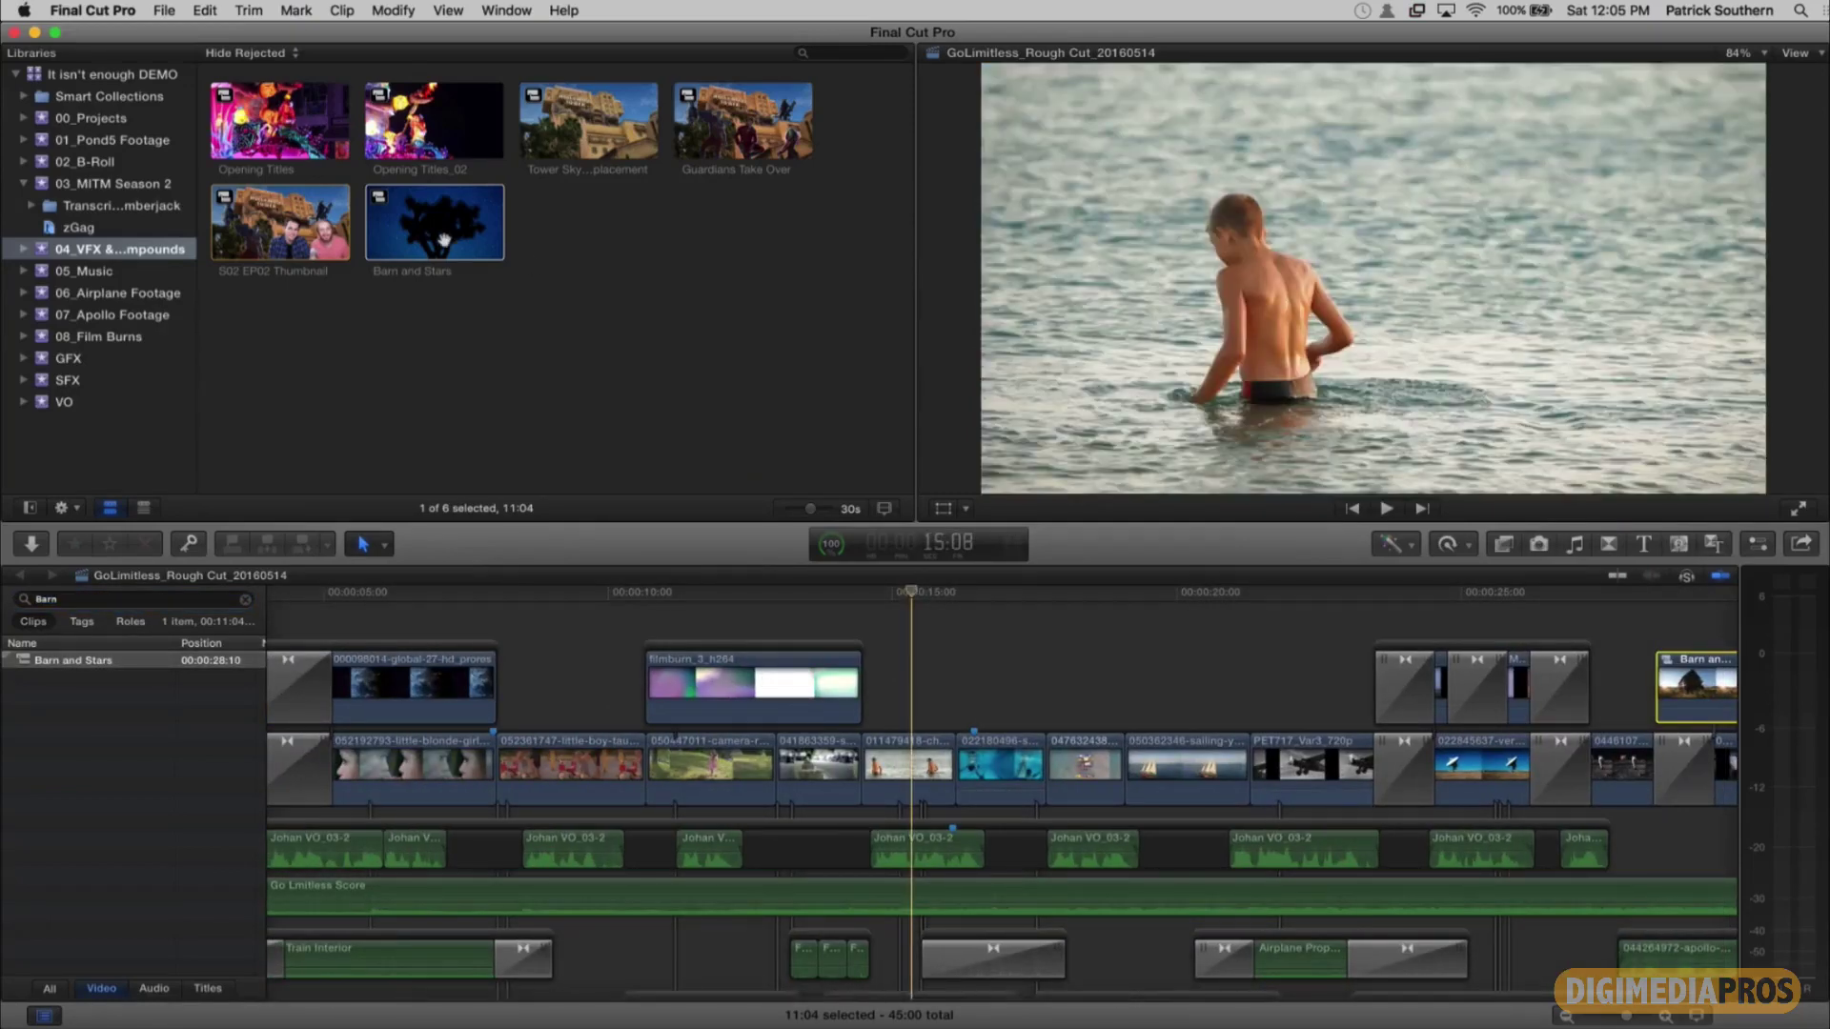
drag(435, 236, 934, 640)
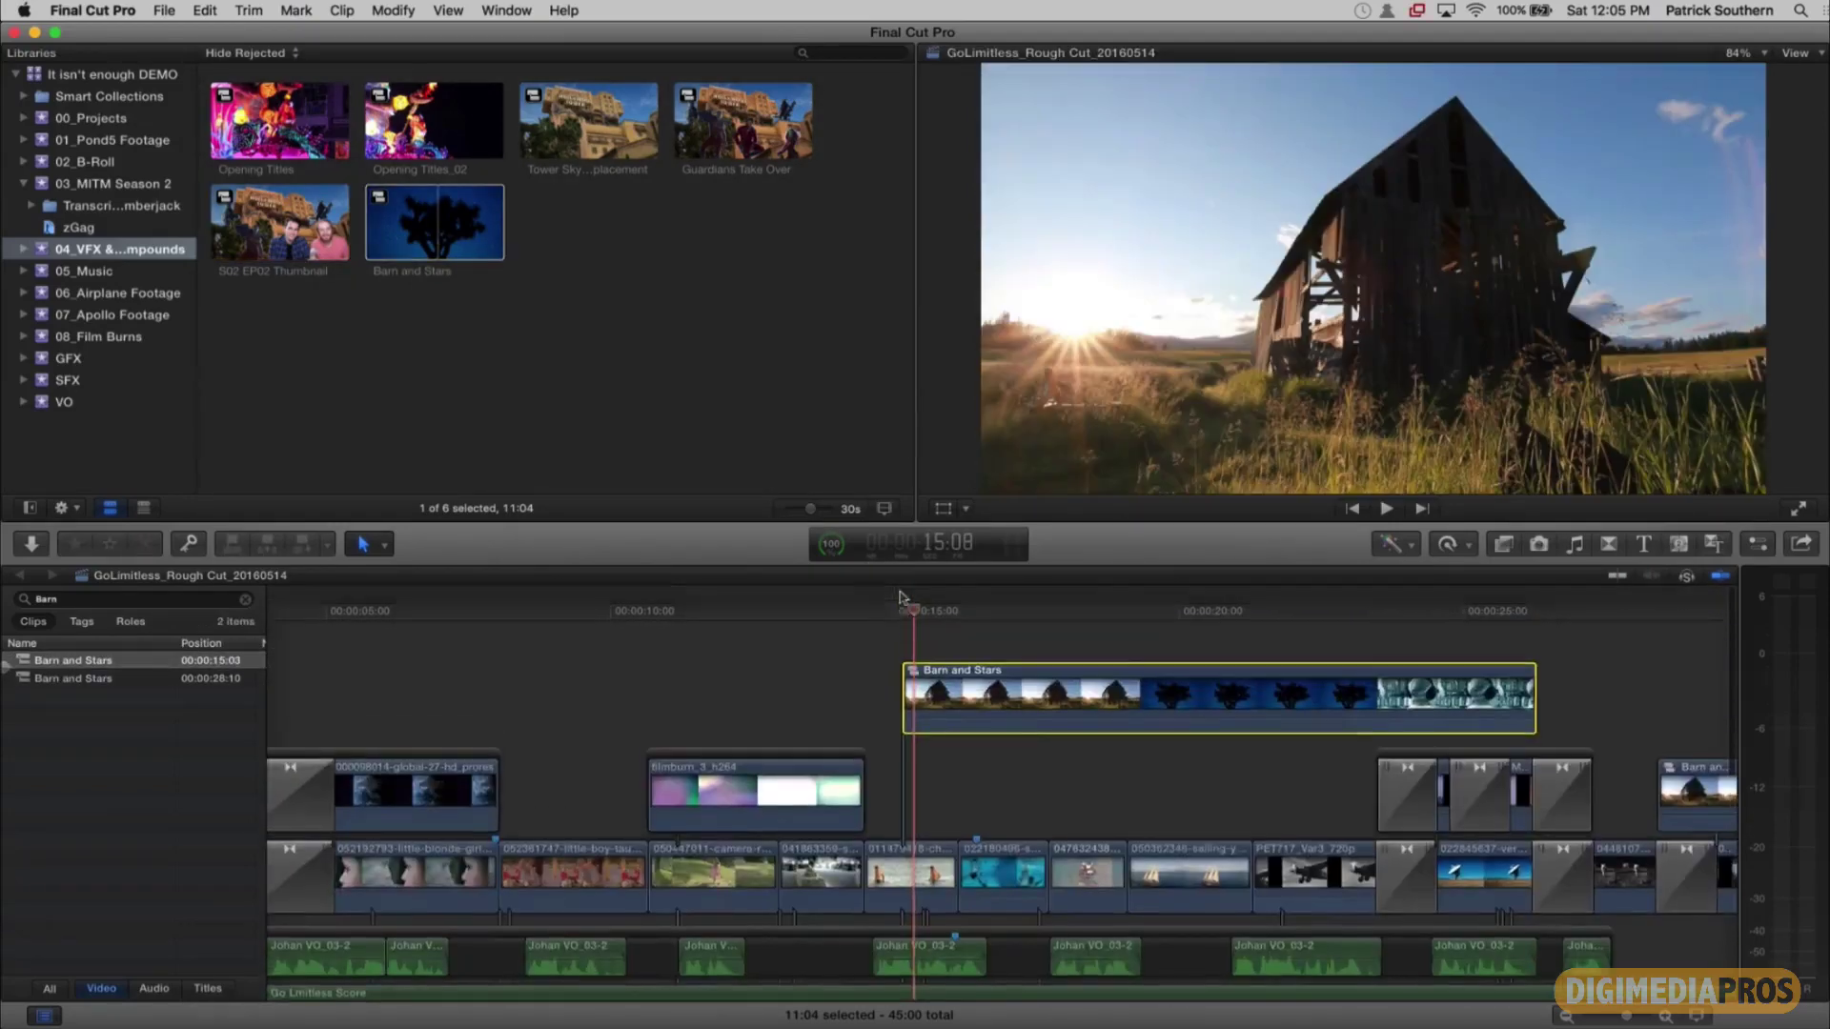
scroll(902, 598, right, 5)
scroll(901, 598, right, 5)
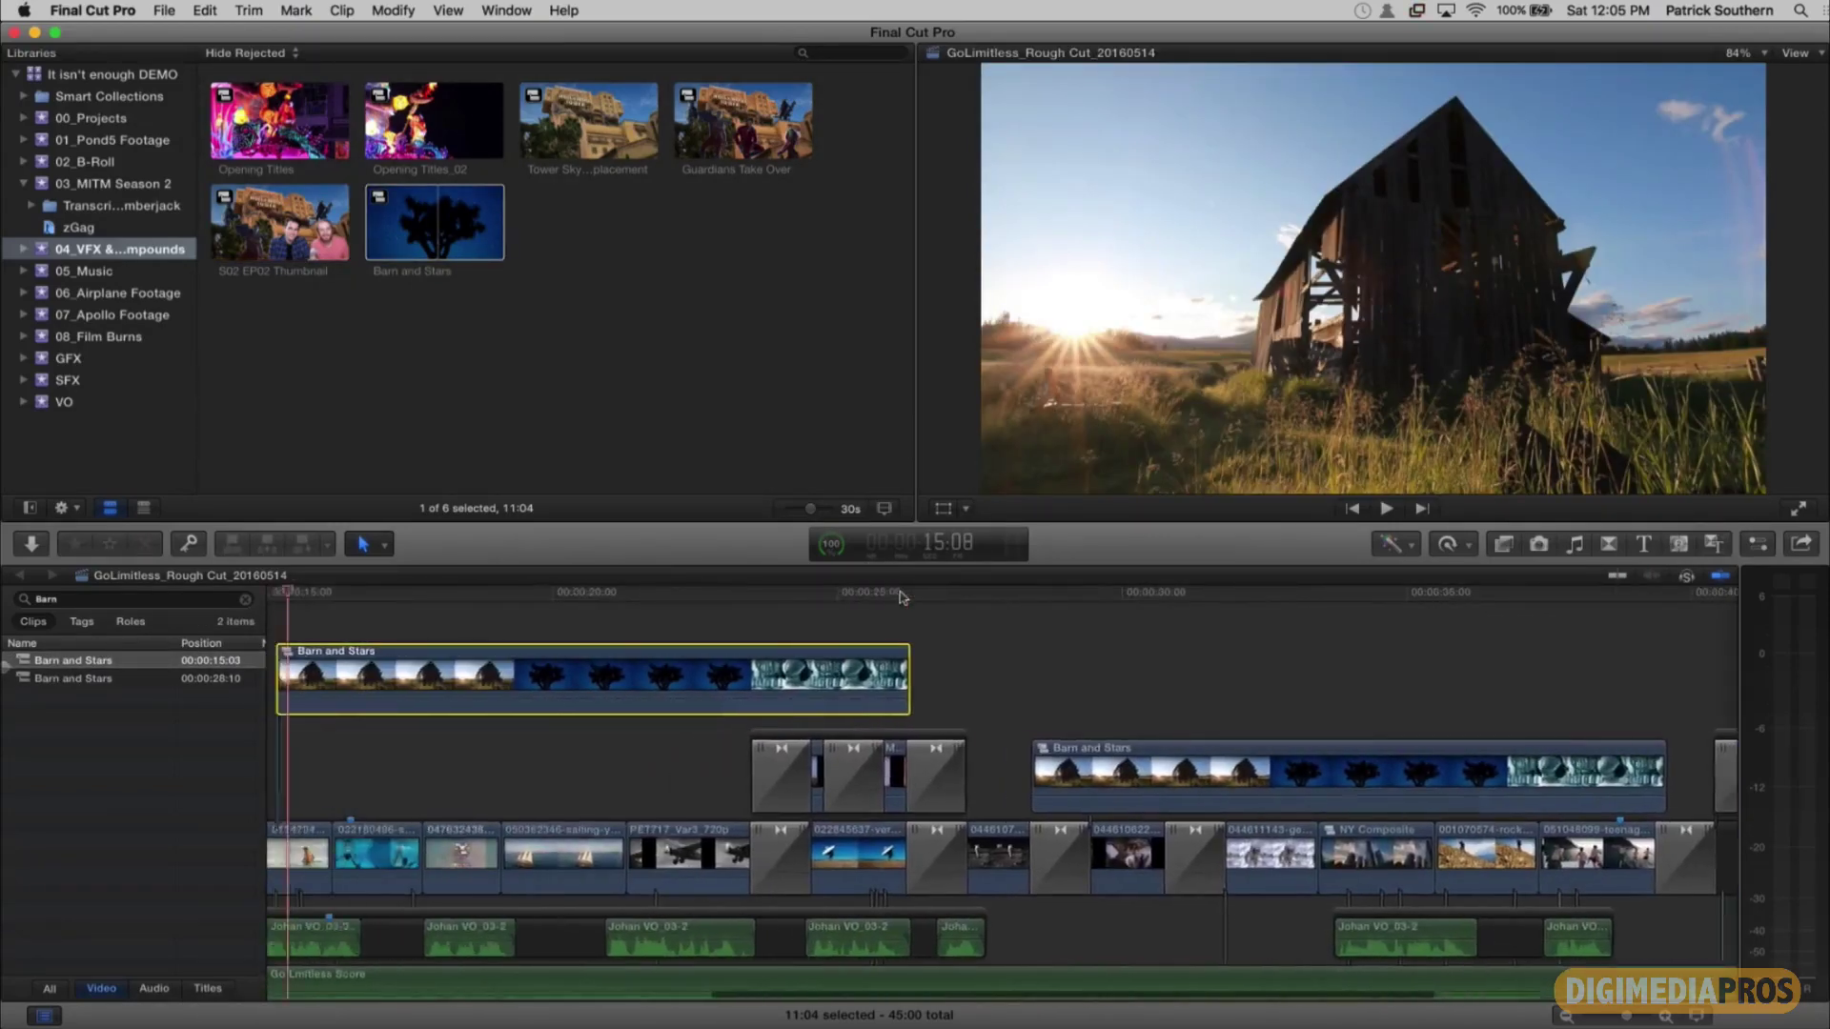
Step: Delete both Barn and Stars compound clips from the timeline
key(Delete)
key(cmd+minus)
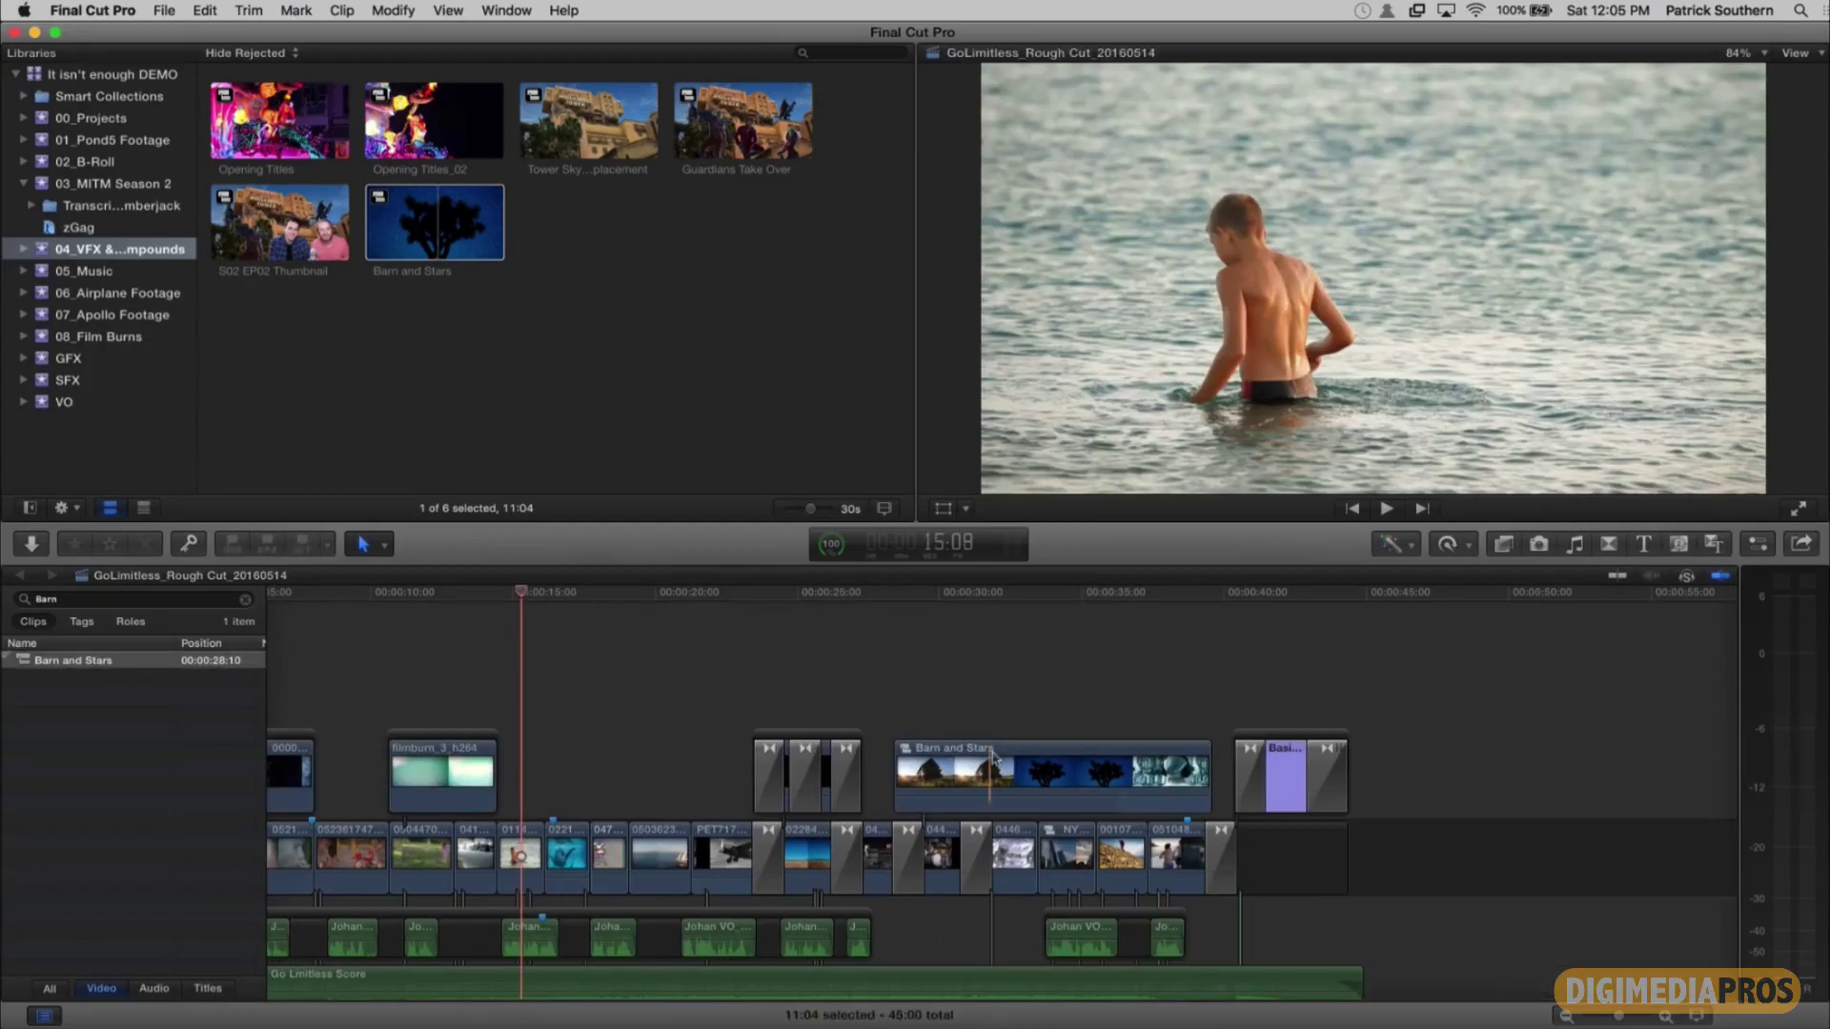
click(994, 757)
key(Delete)
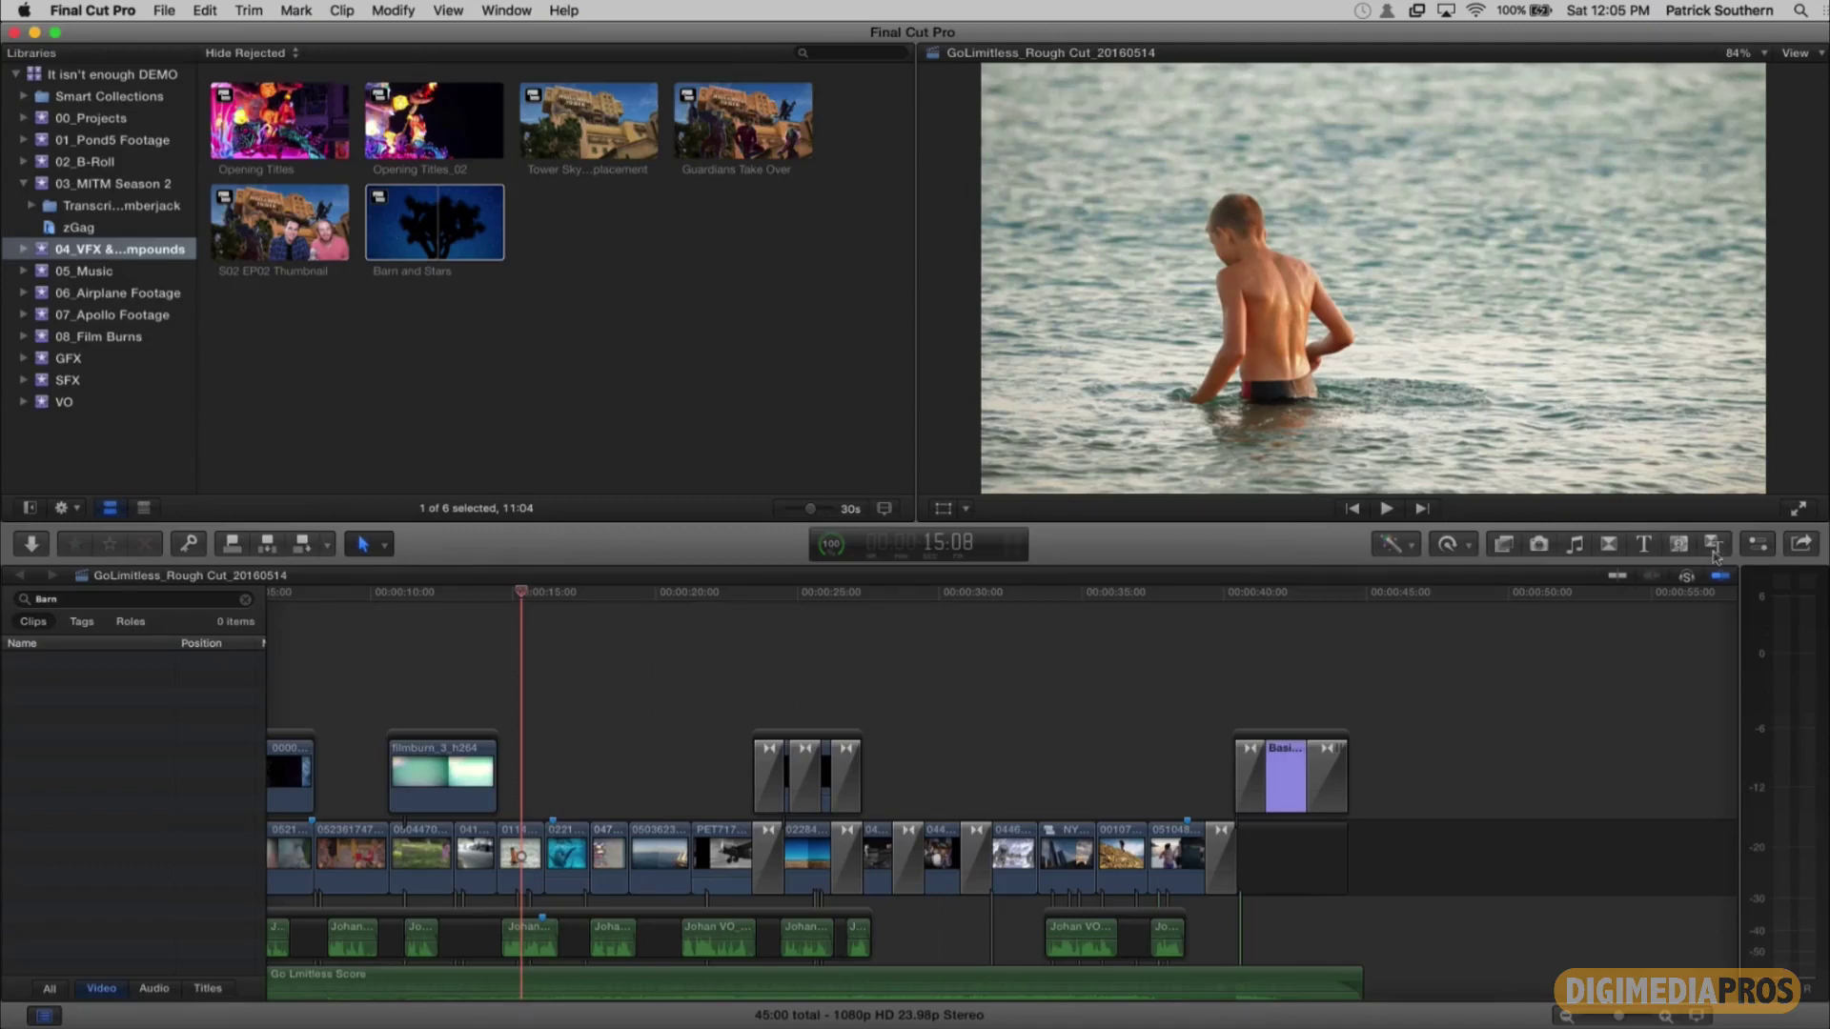
Step: Begin a Master File export of the project and set its roles output to Multitrack QuickTime Movie
click(1807, 546)
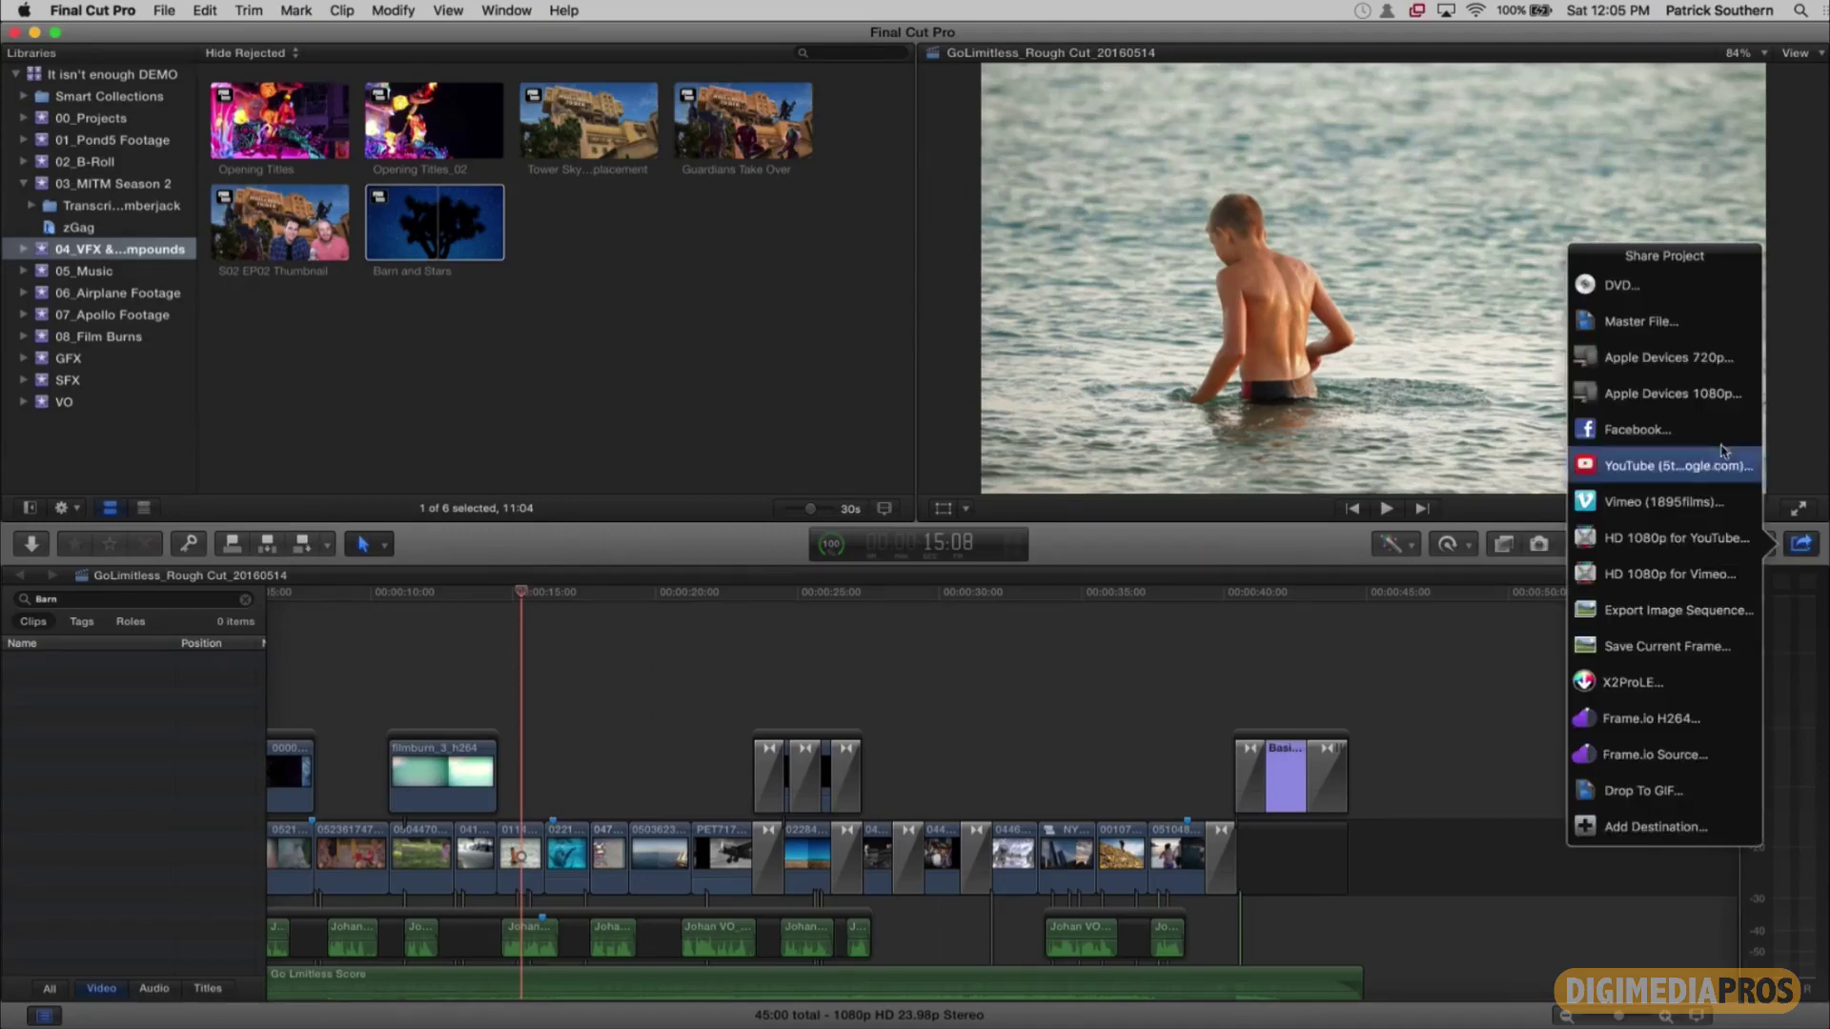
click(1697, 328)
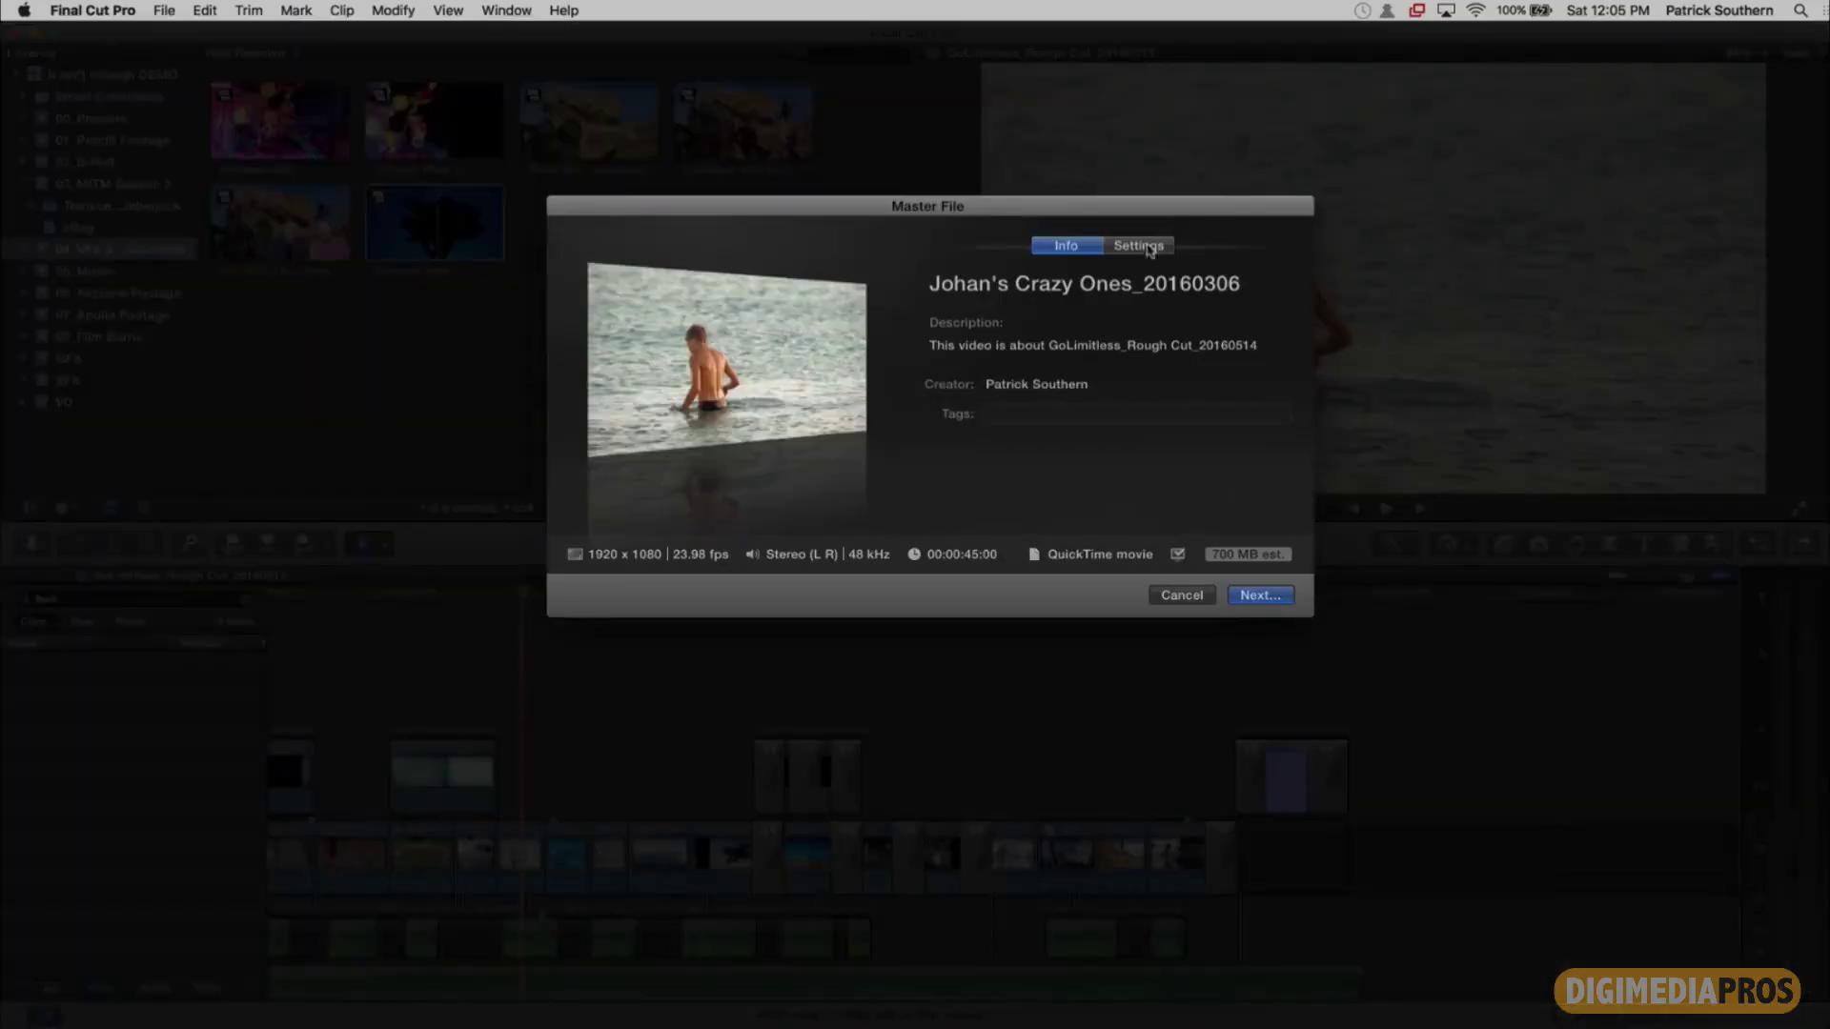
click(1136, 246)
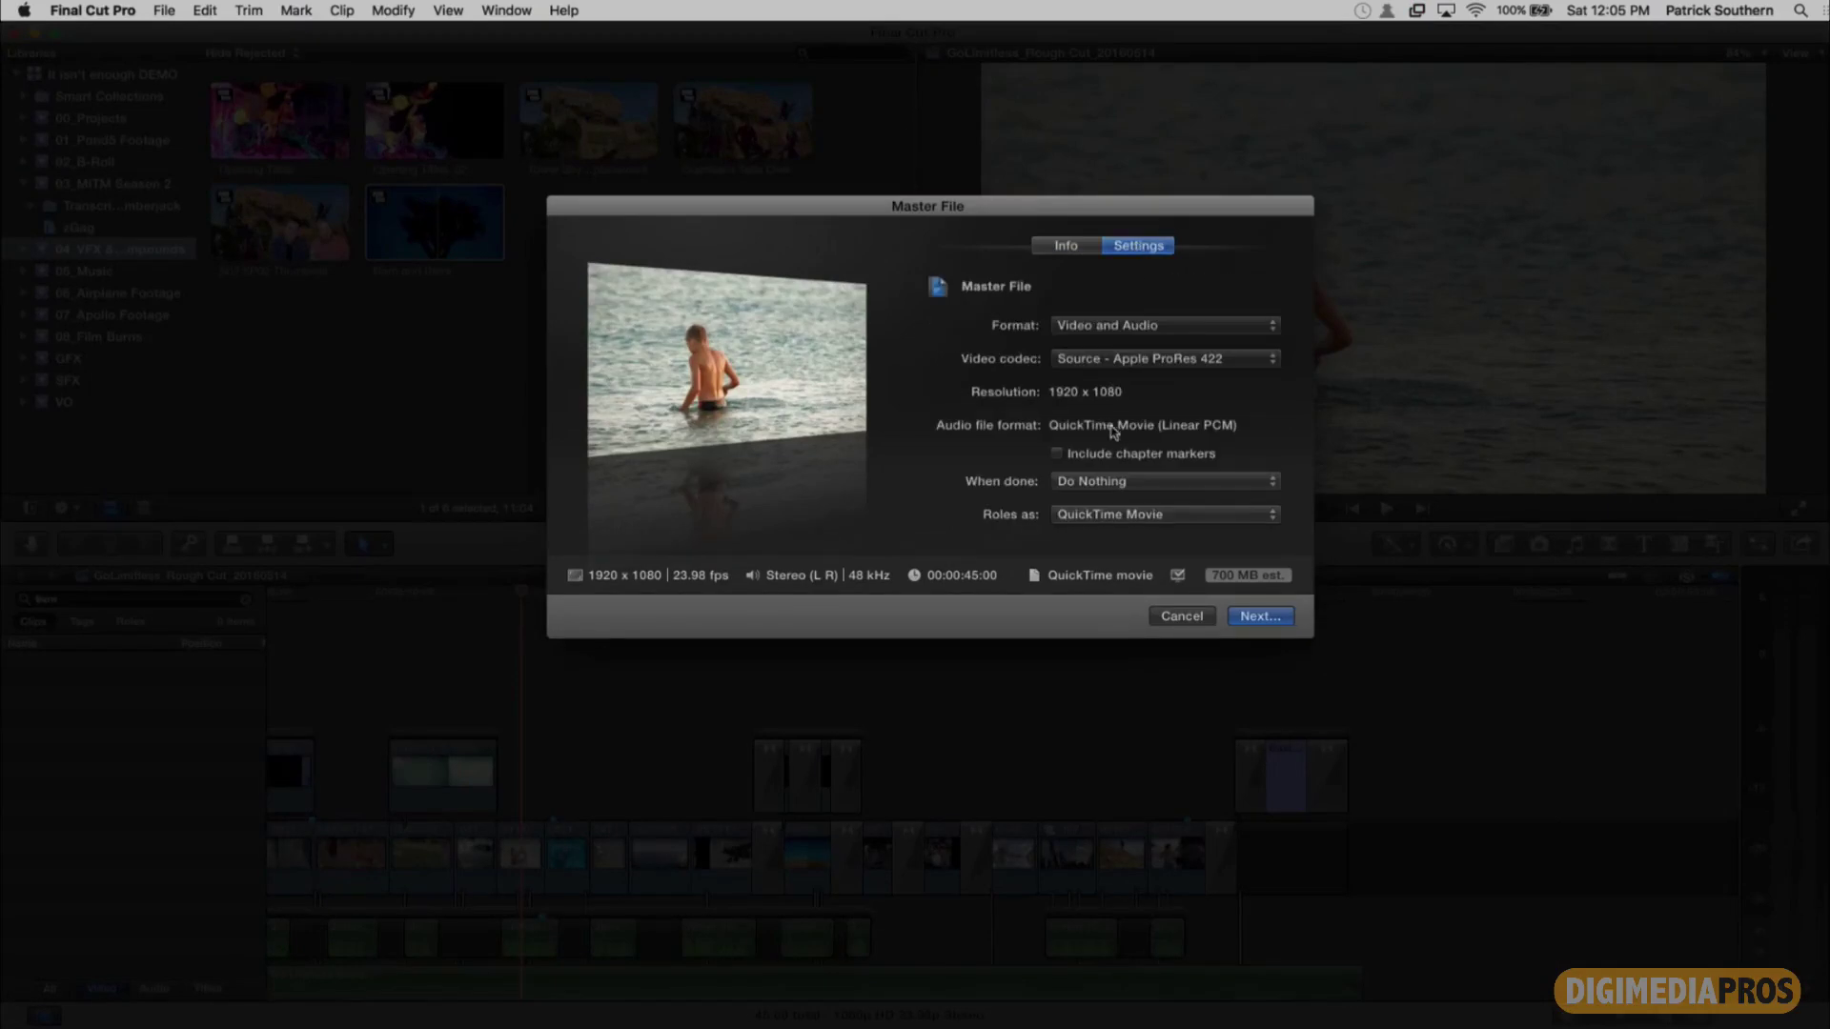
click(1125, 515)
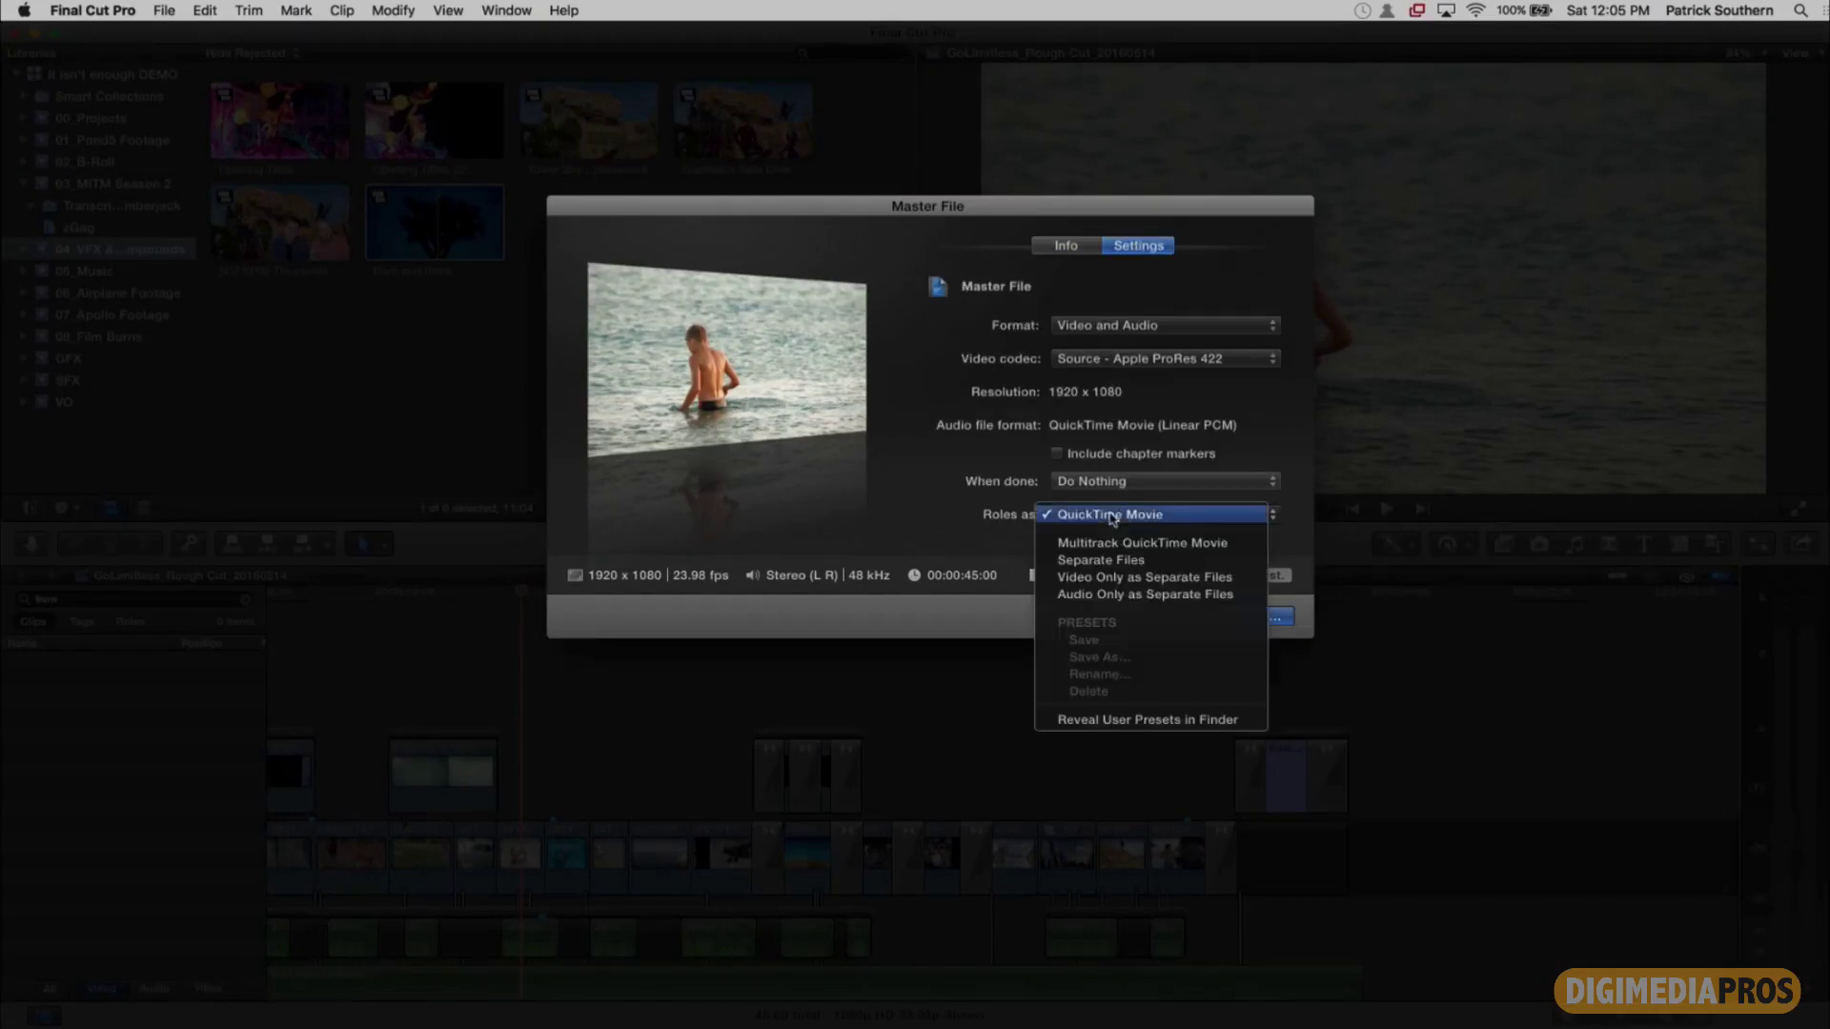
click(1137, 537)
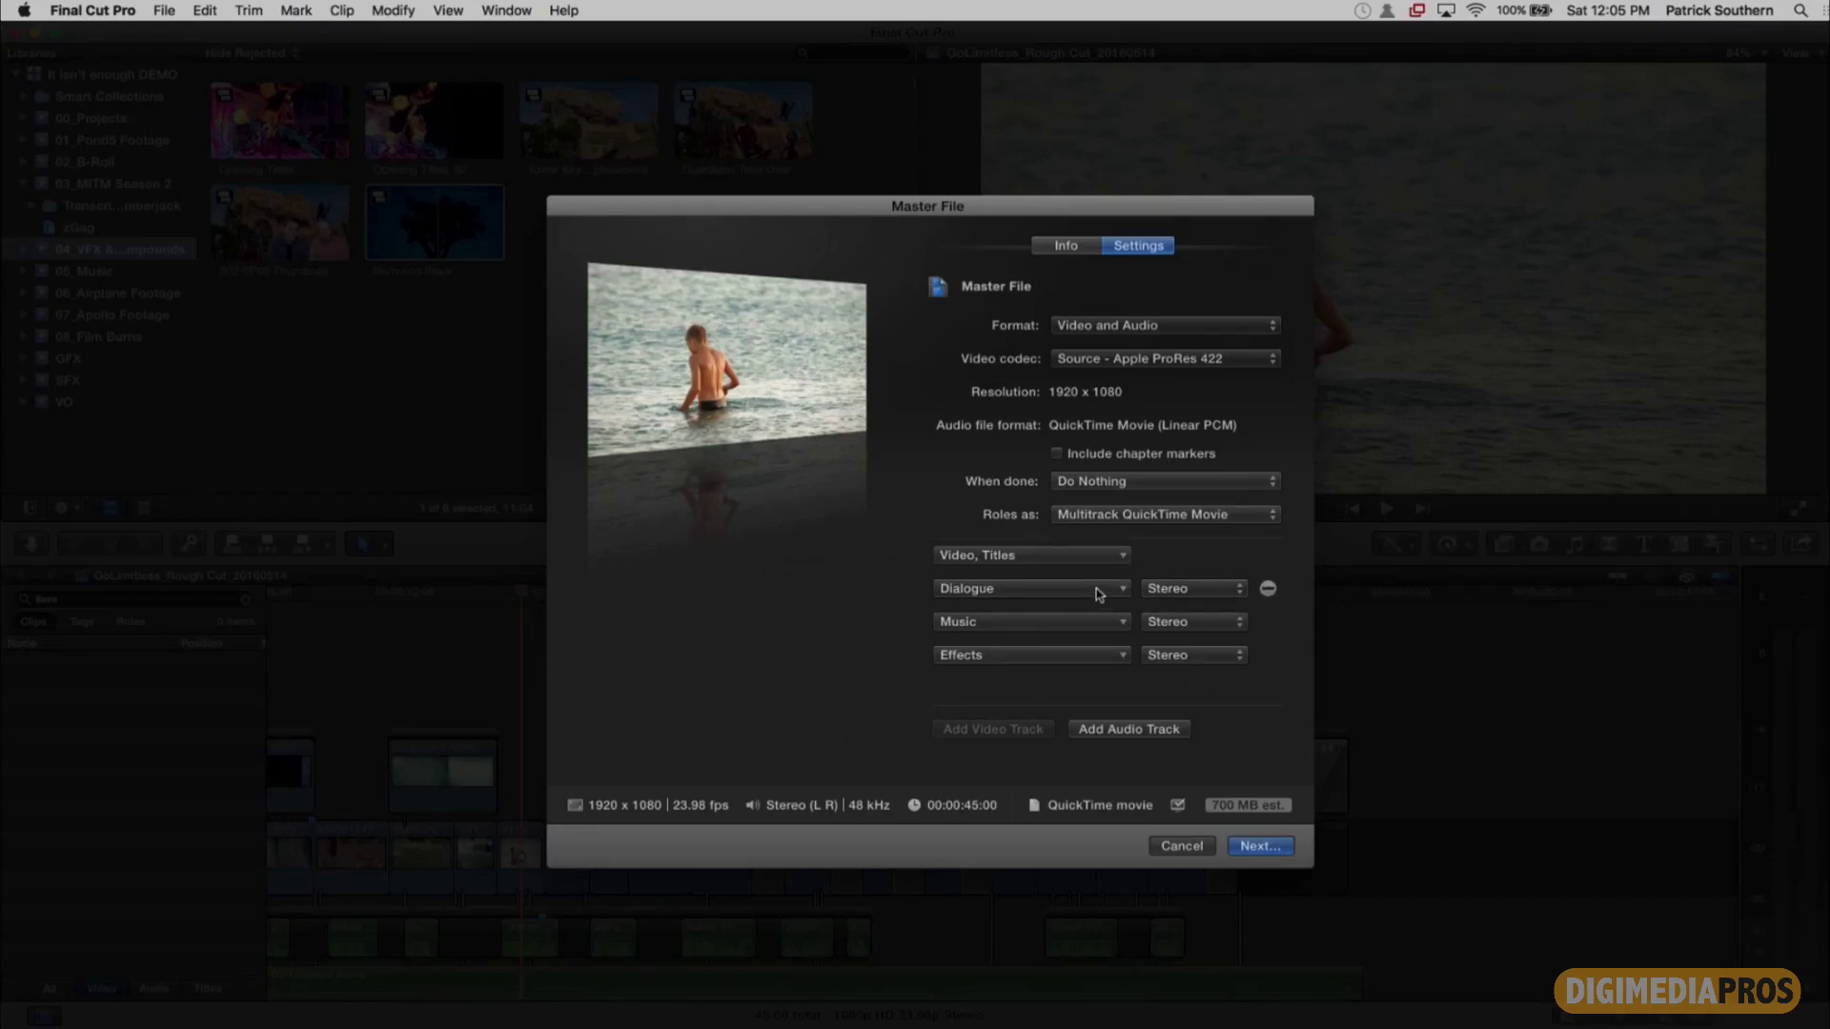
Step: Add an audio track assigned to the Master VO subrole and reassign the Dialogue track to Other Dialogue
click(1115, 729)
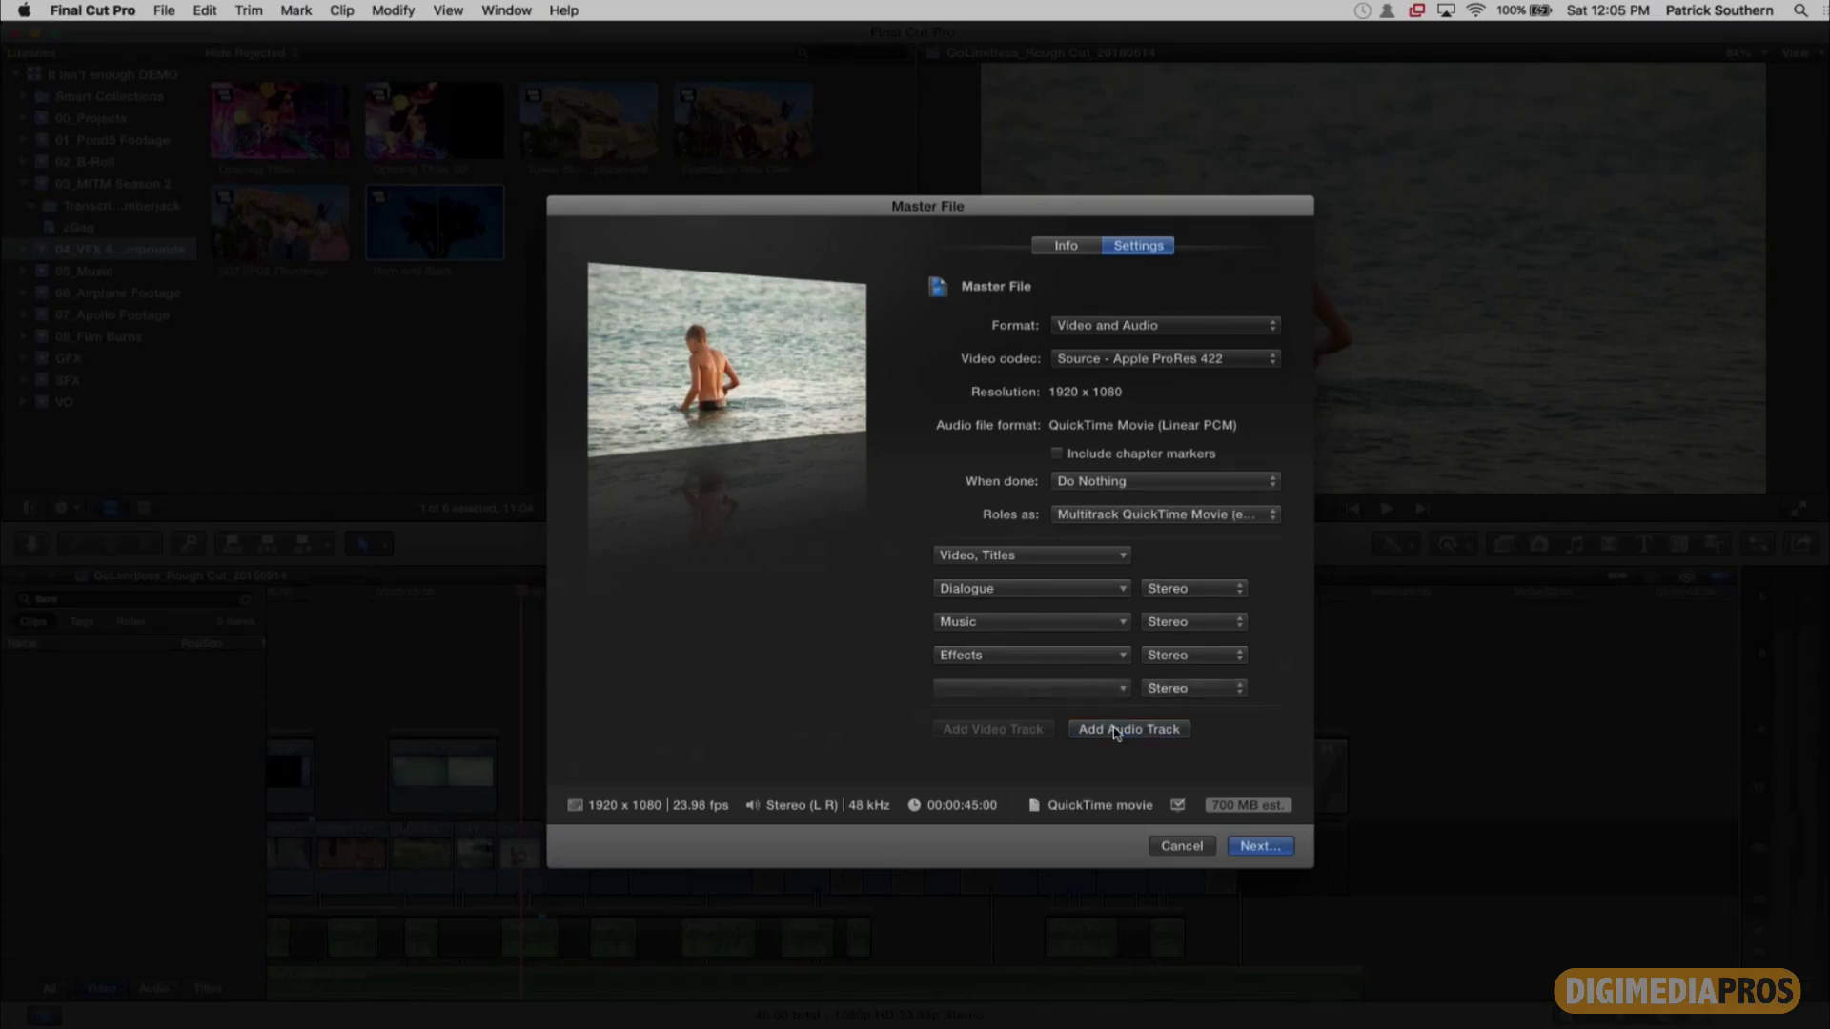
click(1132, 691)
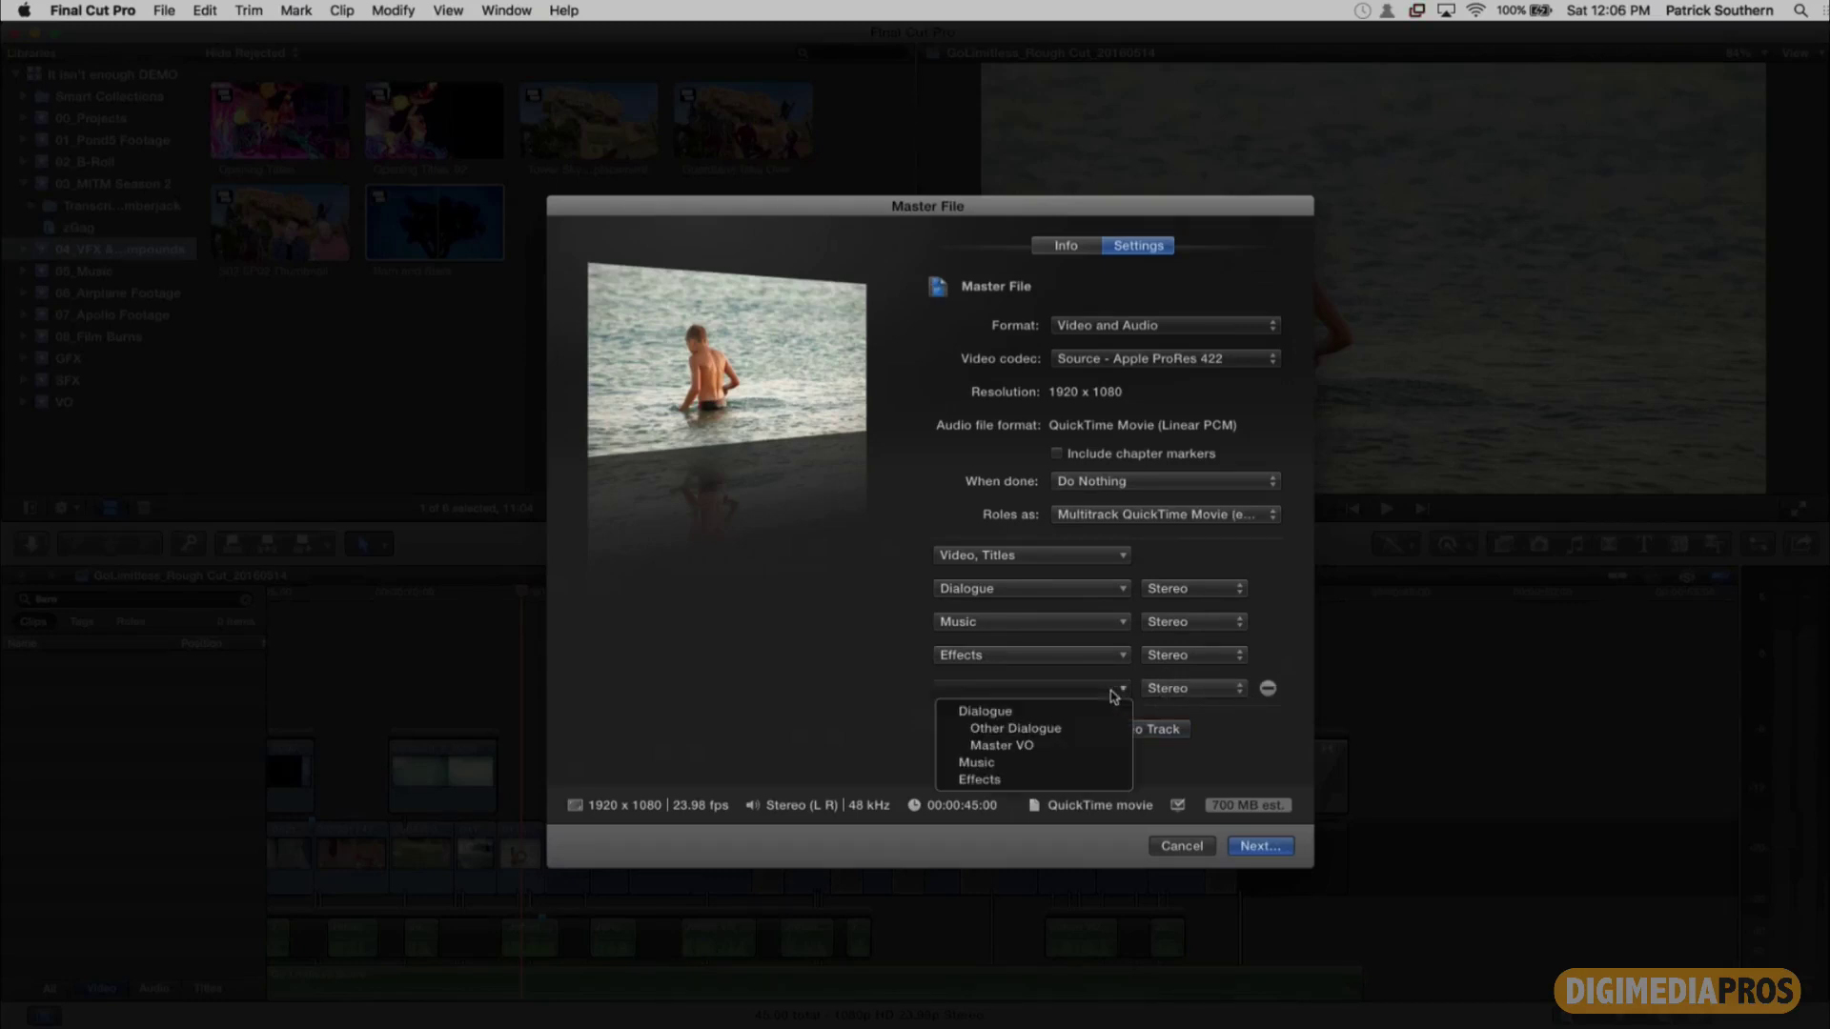
click(1093, 747)
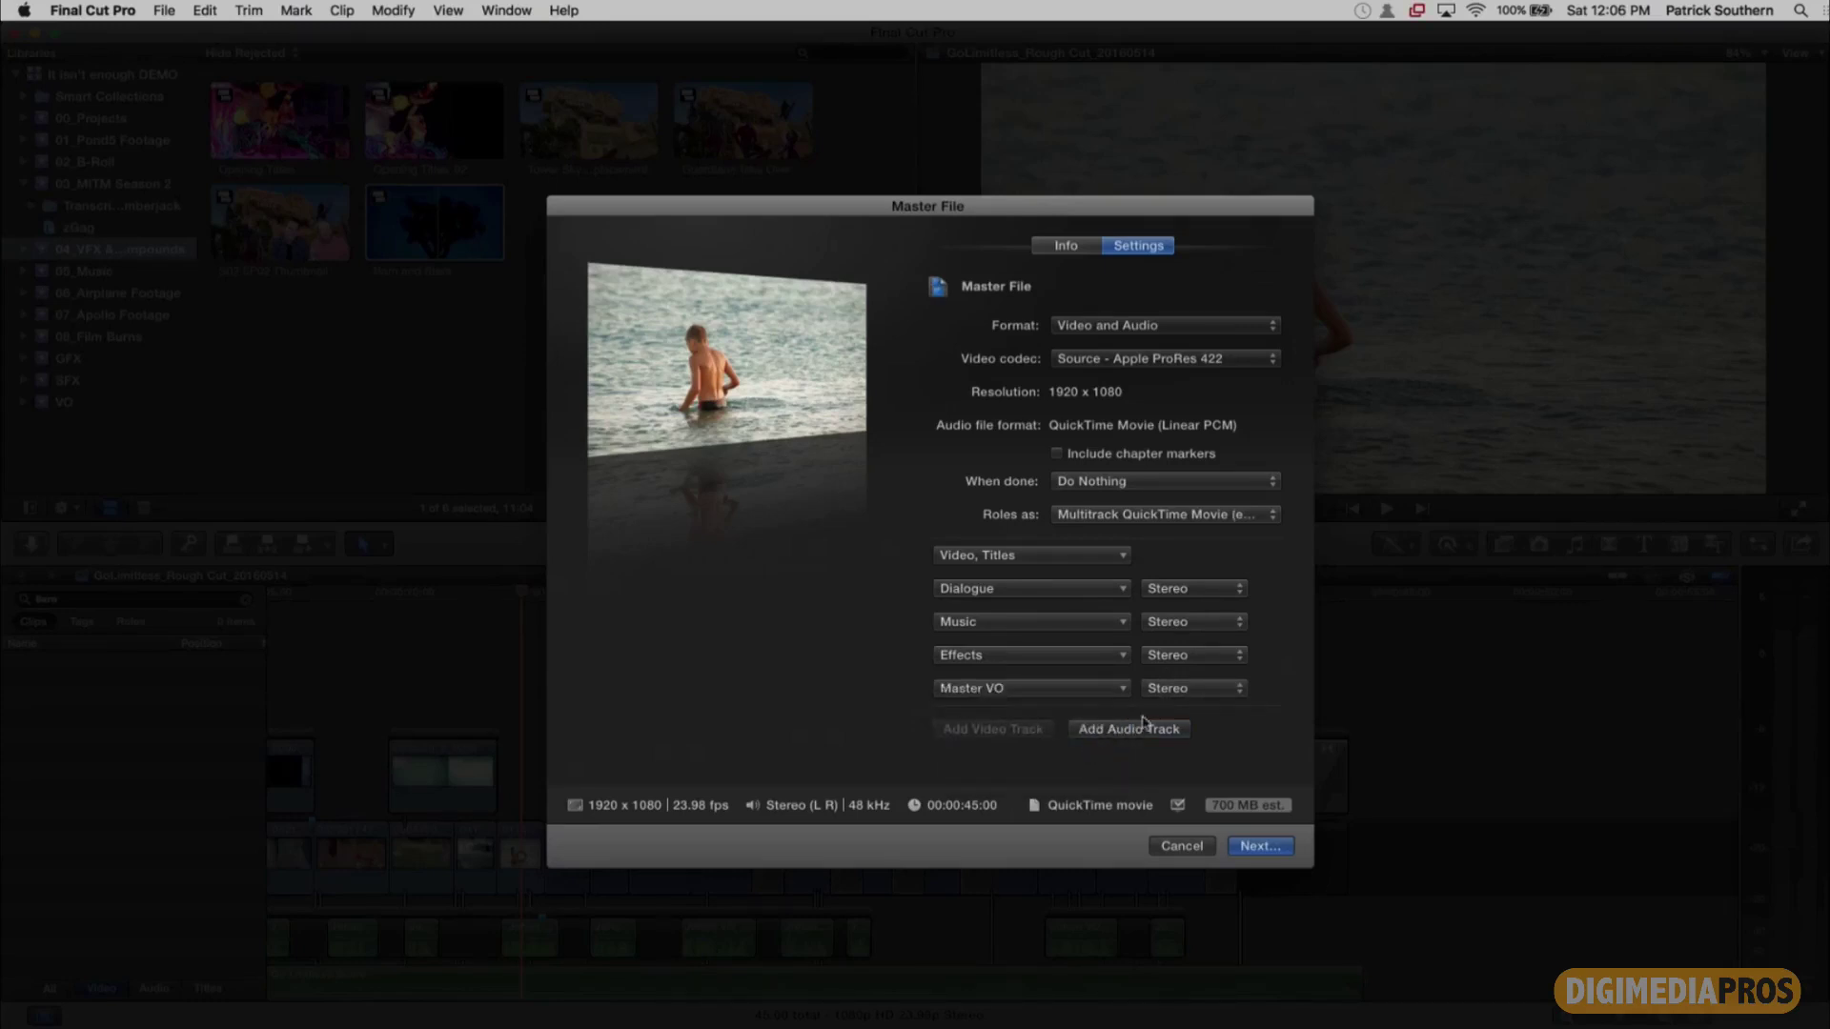
click(1102, 594)
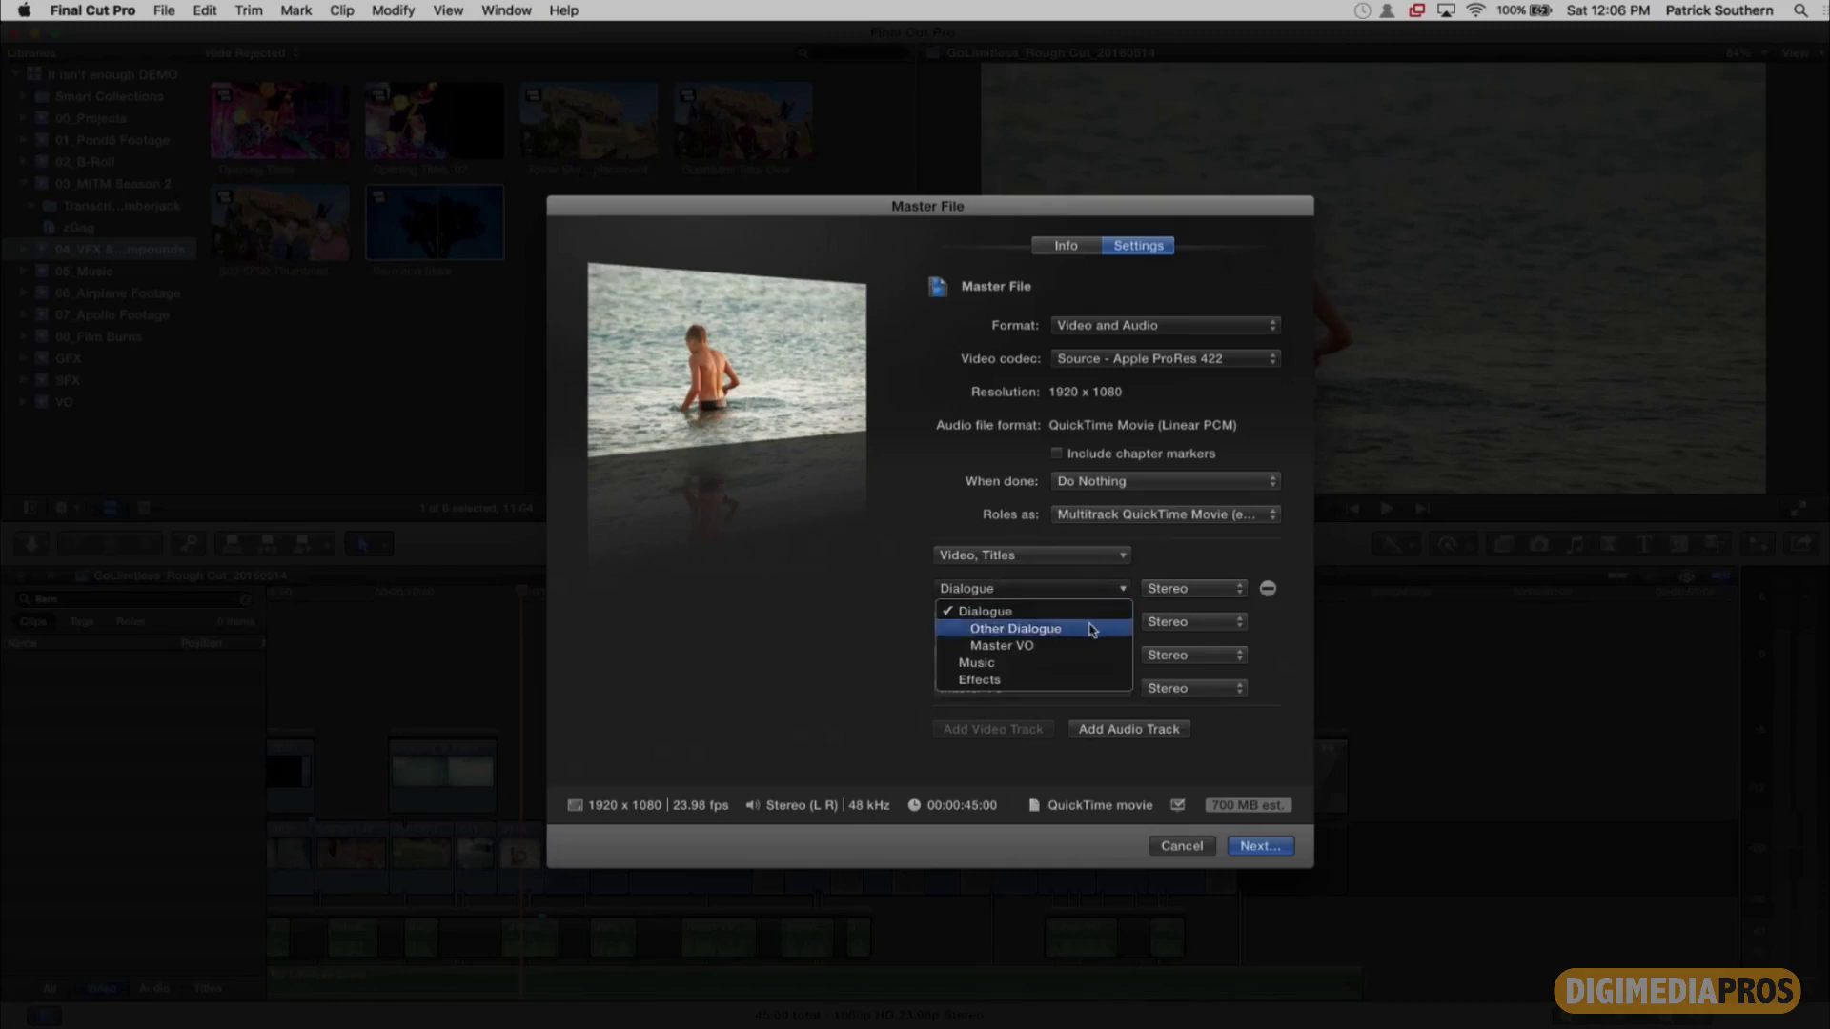
click(1092, 629)
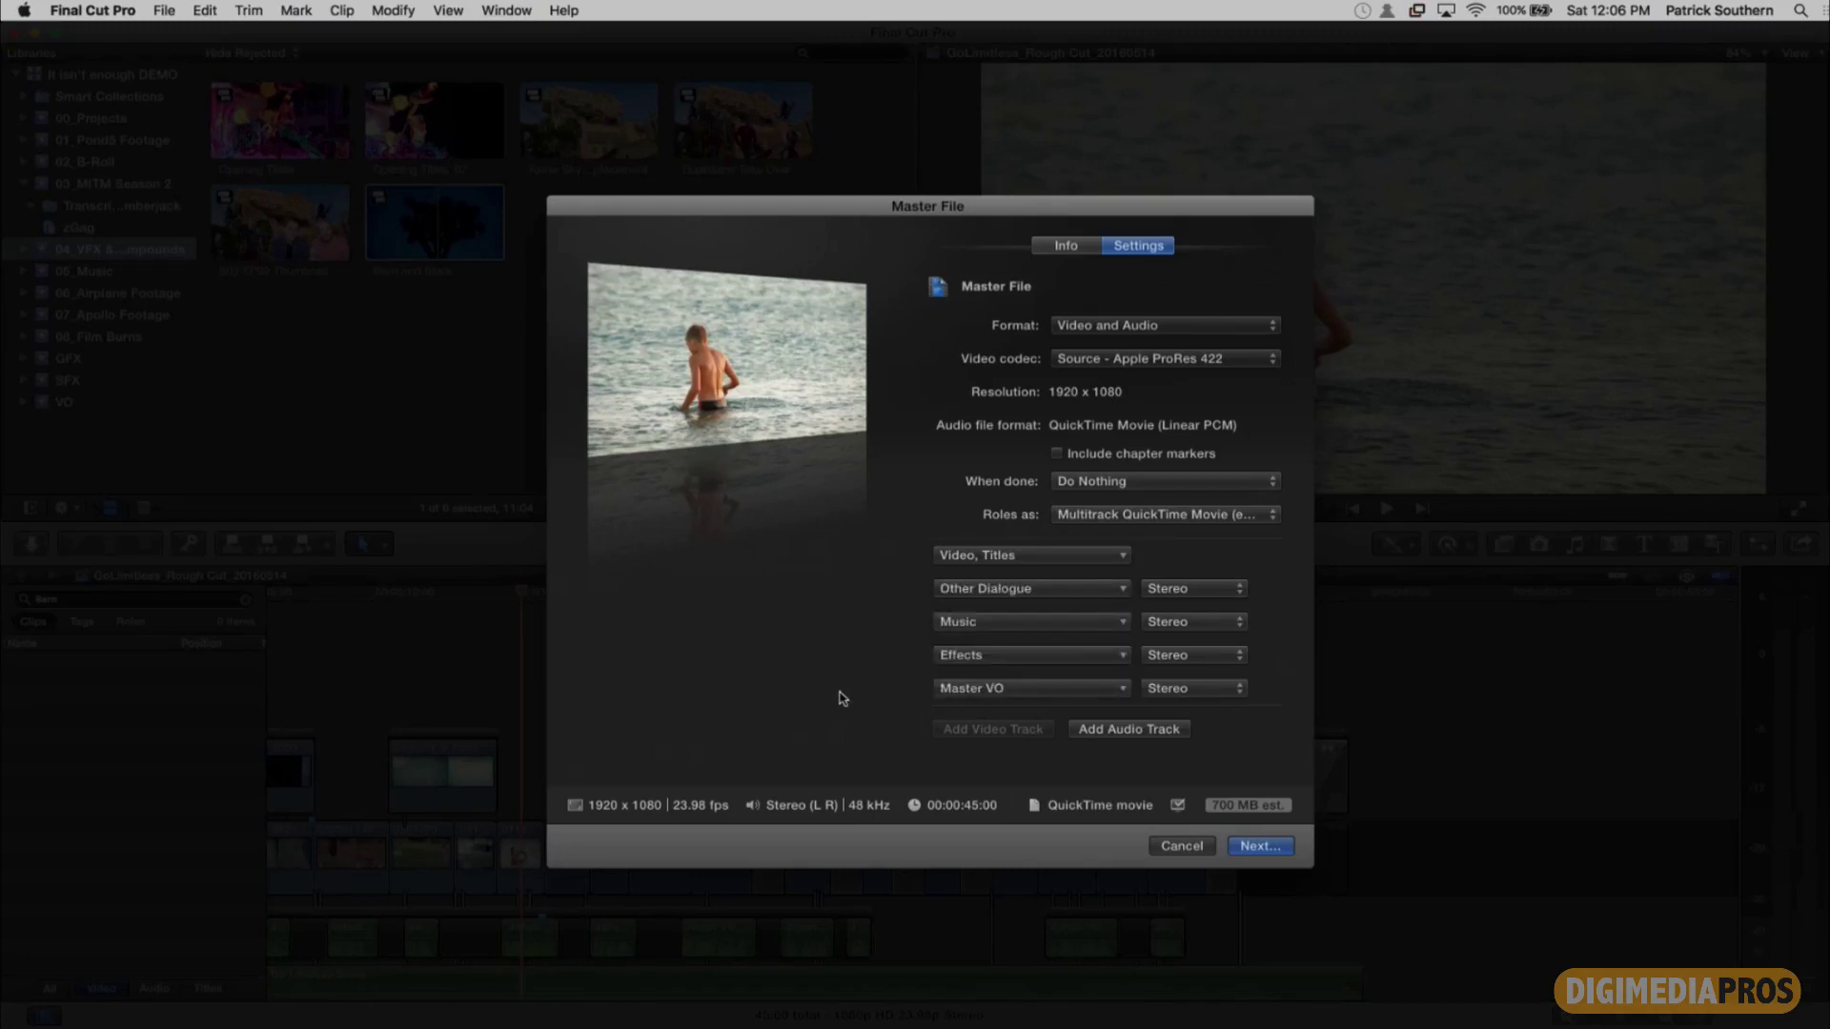
Step: Check the channel formats offered for the Other Dialogue and Music tracks, and cancel the master file export
click(1183, 588)
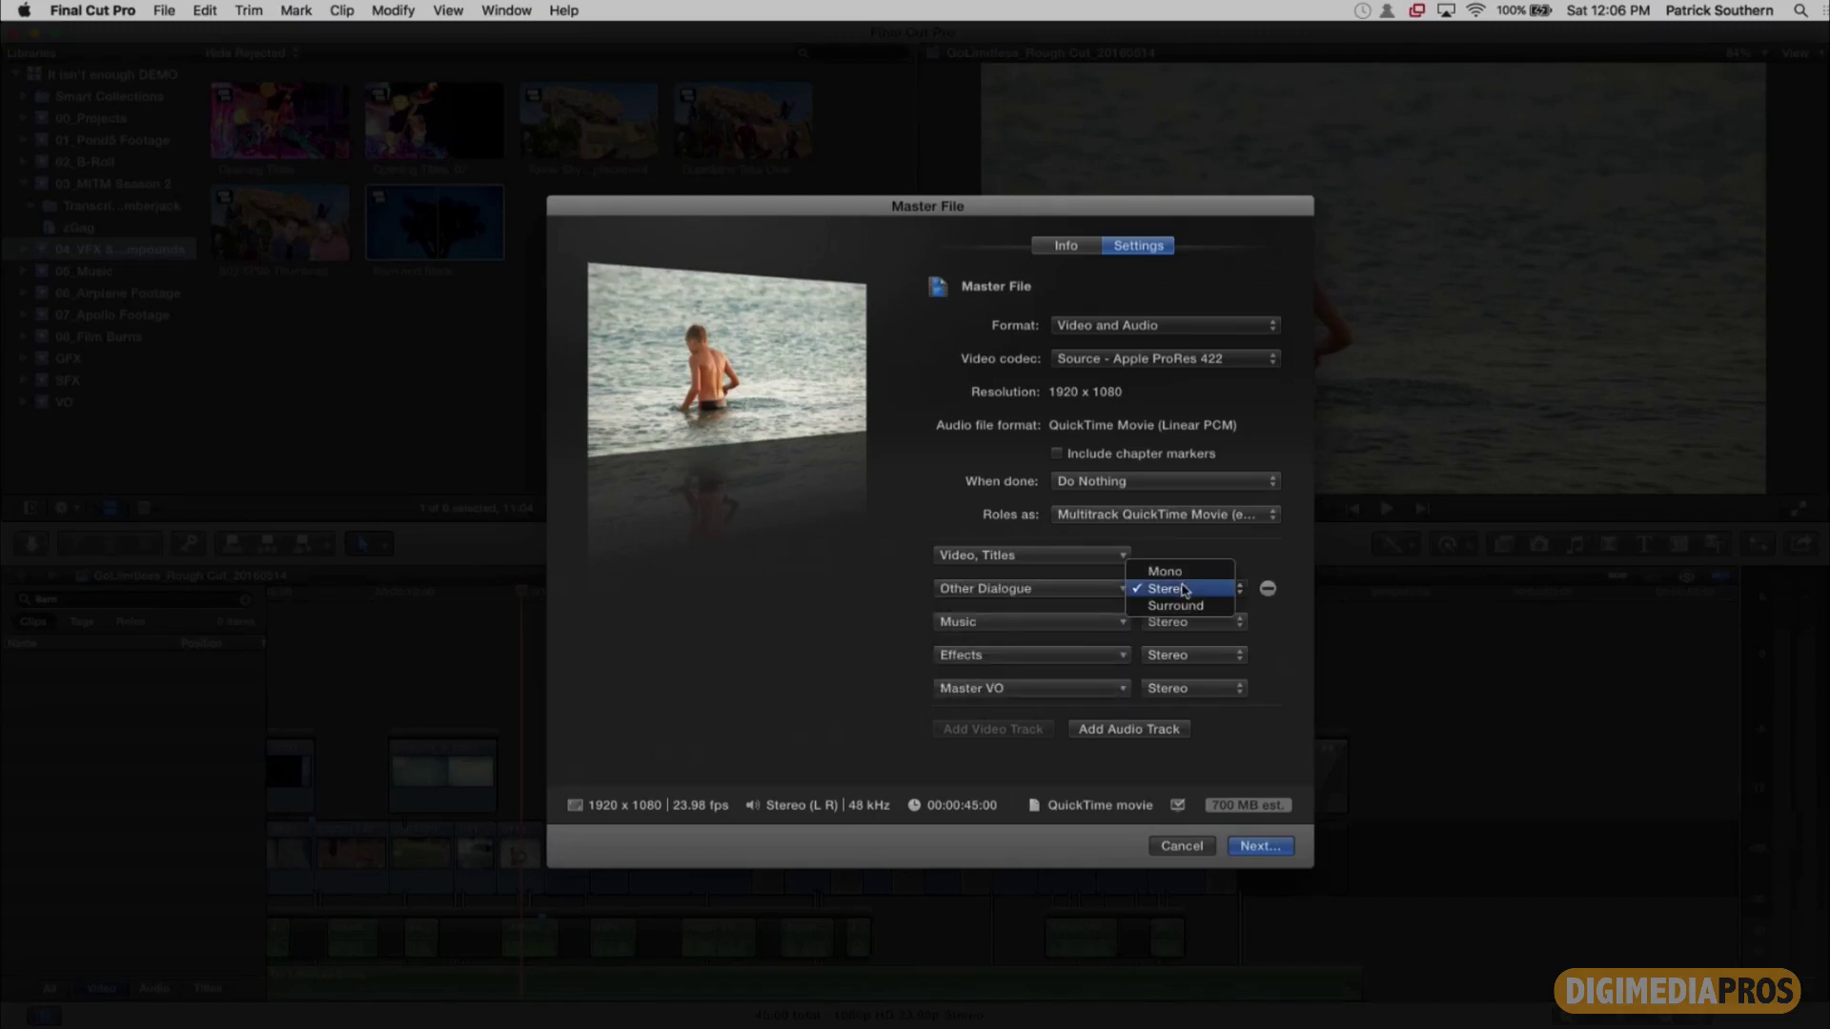
click(1200, 621)
click(1200, 620)
click(1203, 623)
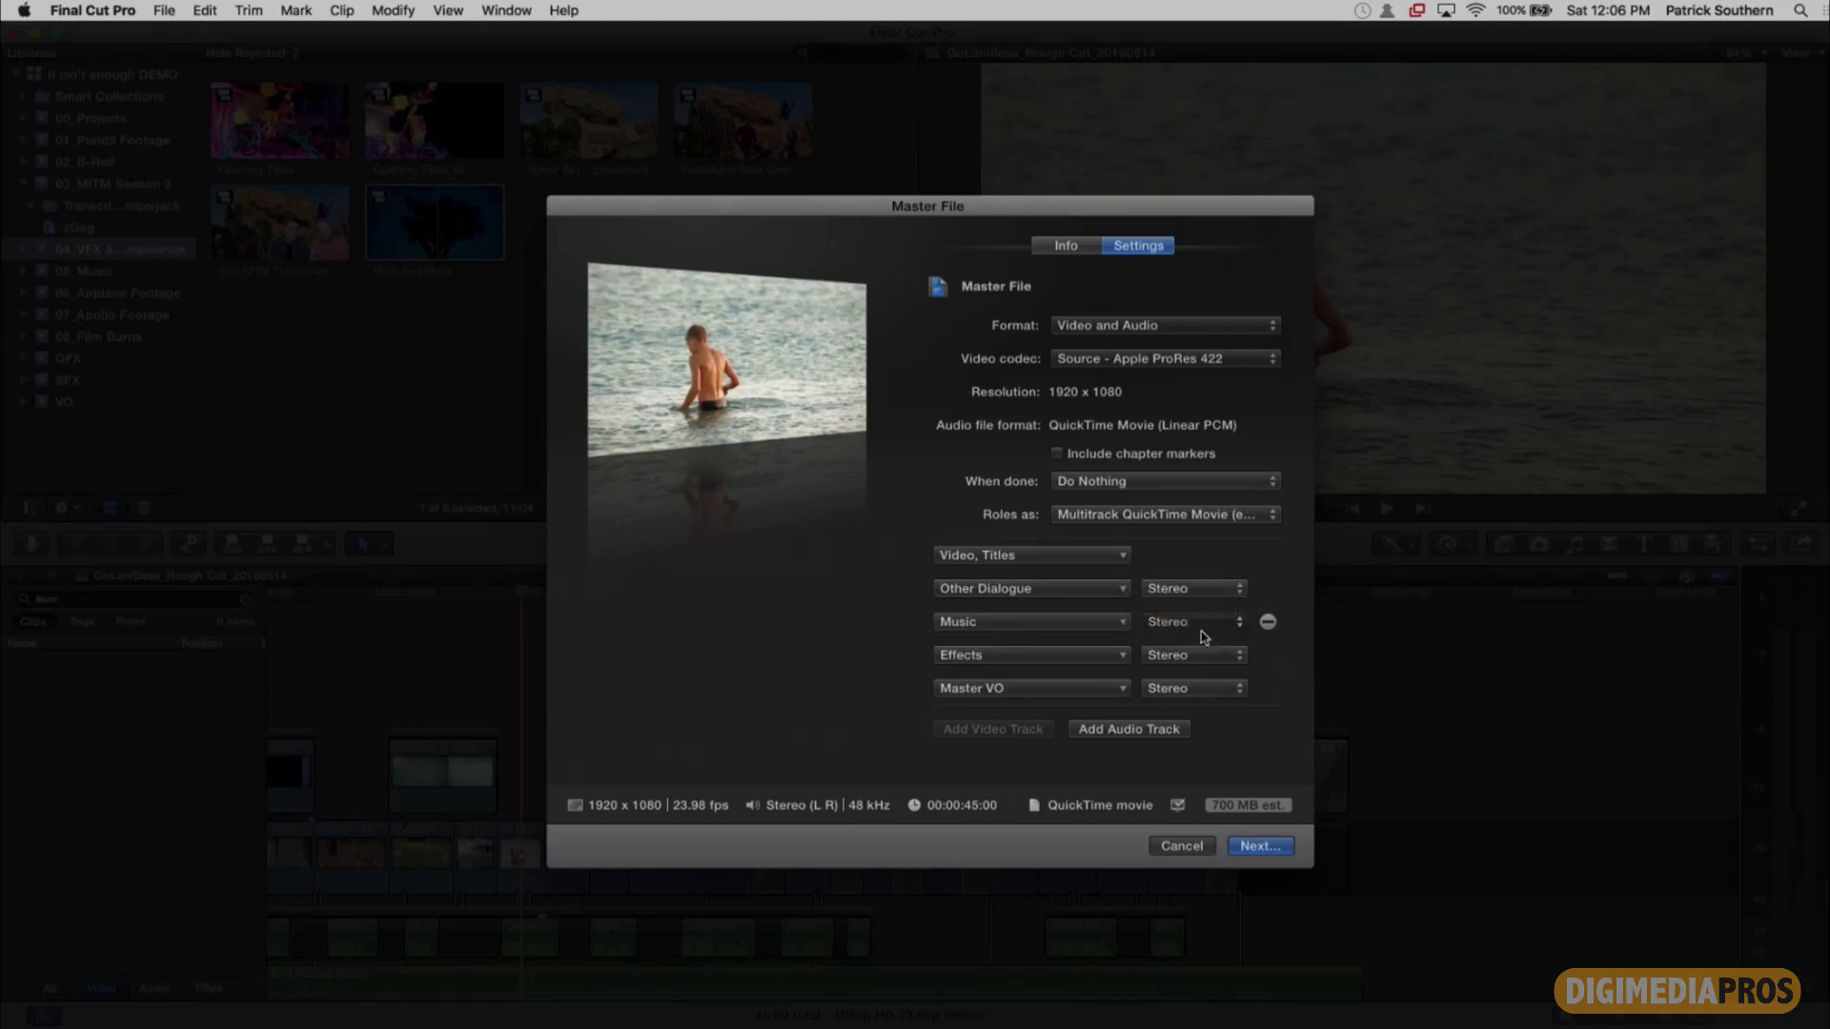
click(1179, 846)
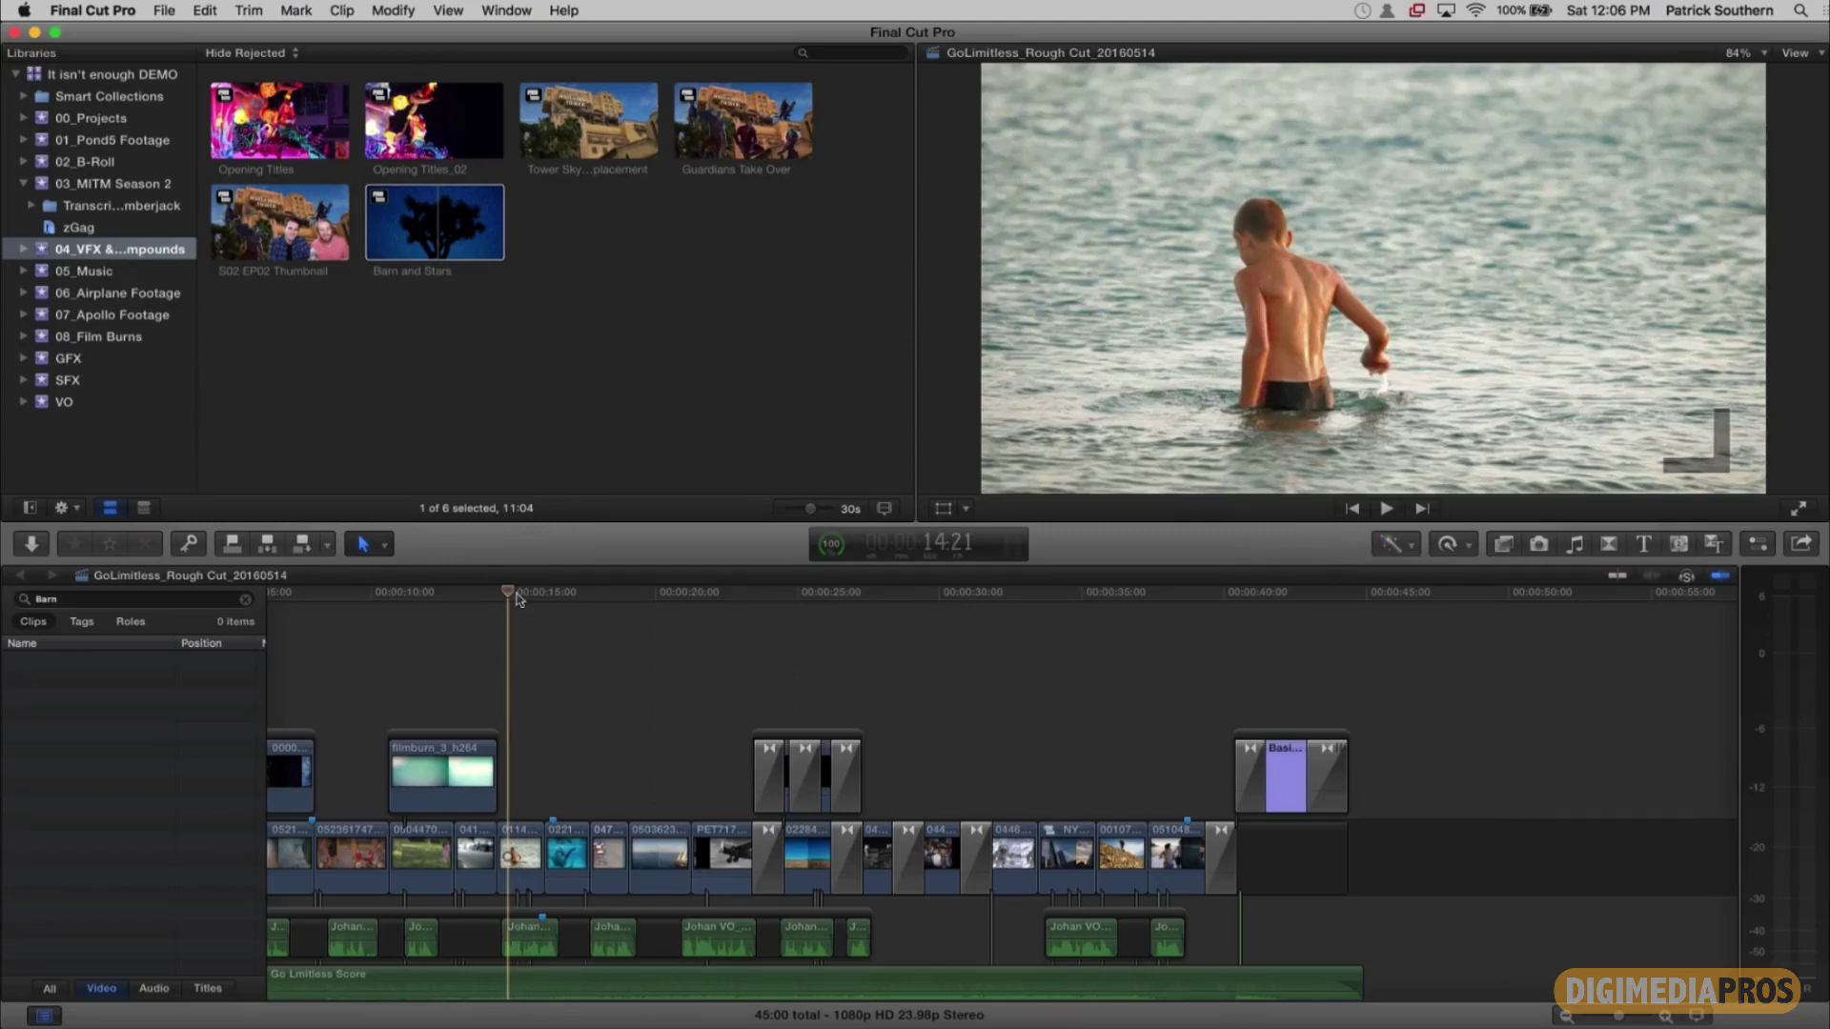
Step: Examine the rough cut's timeline from the titles and primary storyline down to the voice-over, score and connected sound effects
scroll(518, 598, left, 5)
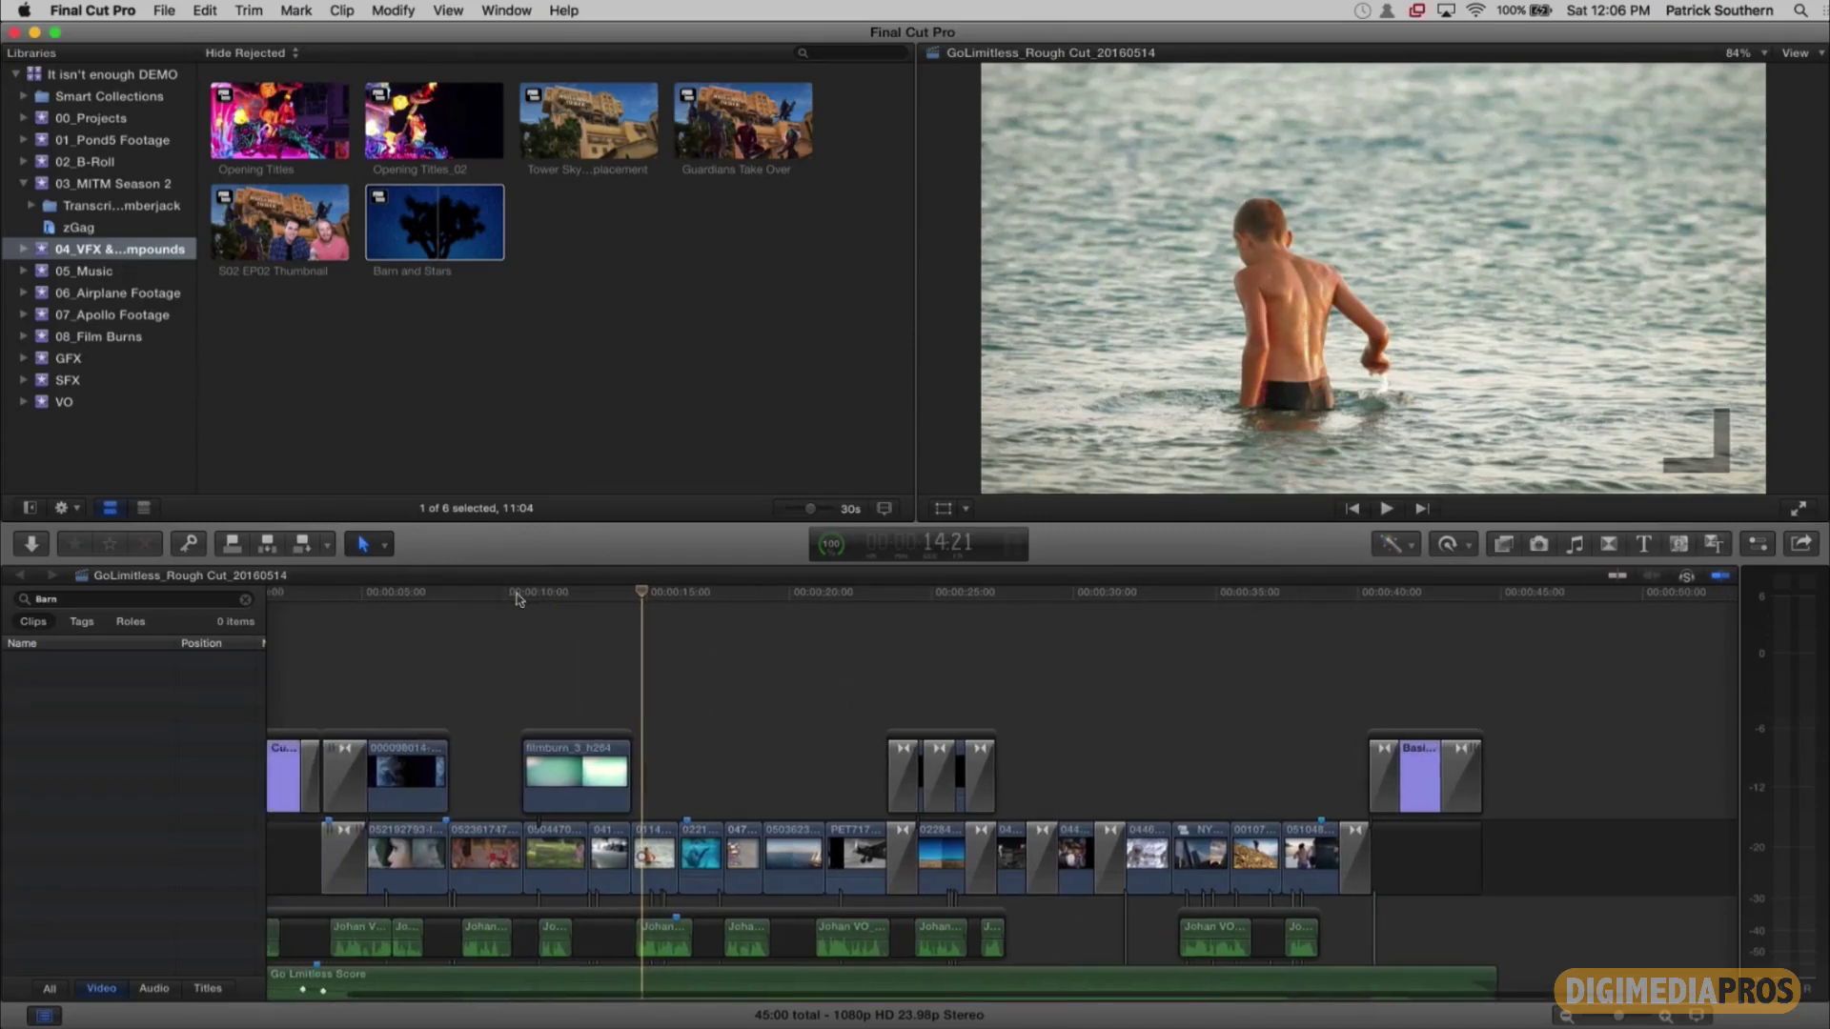
scroll(517, 599, left, 3)
scroll(519, 598, down, 3)
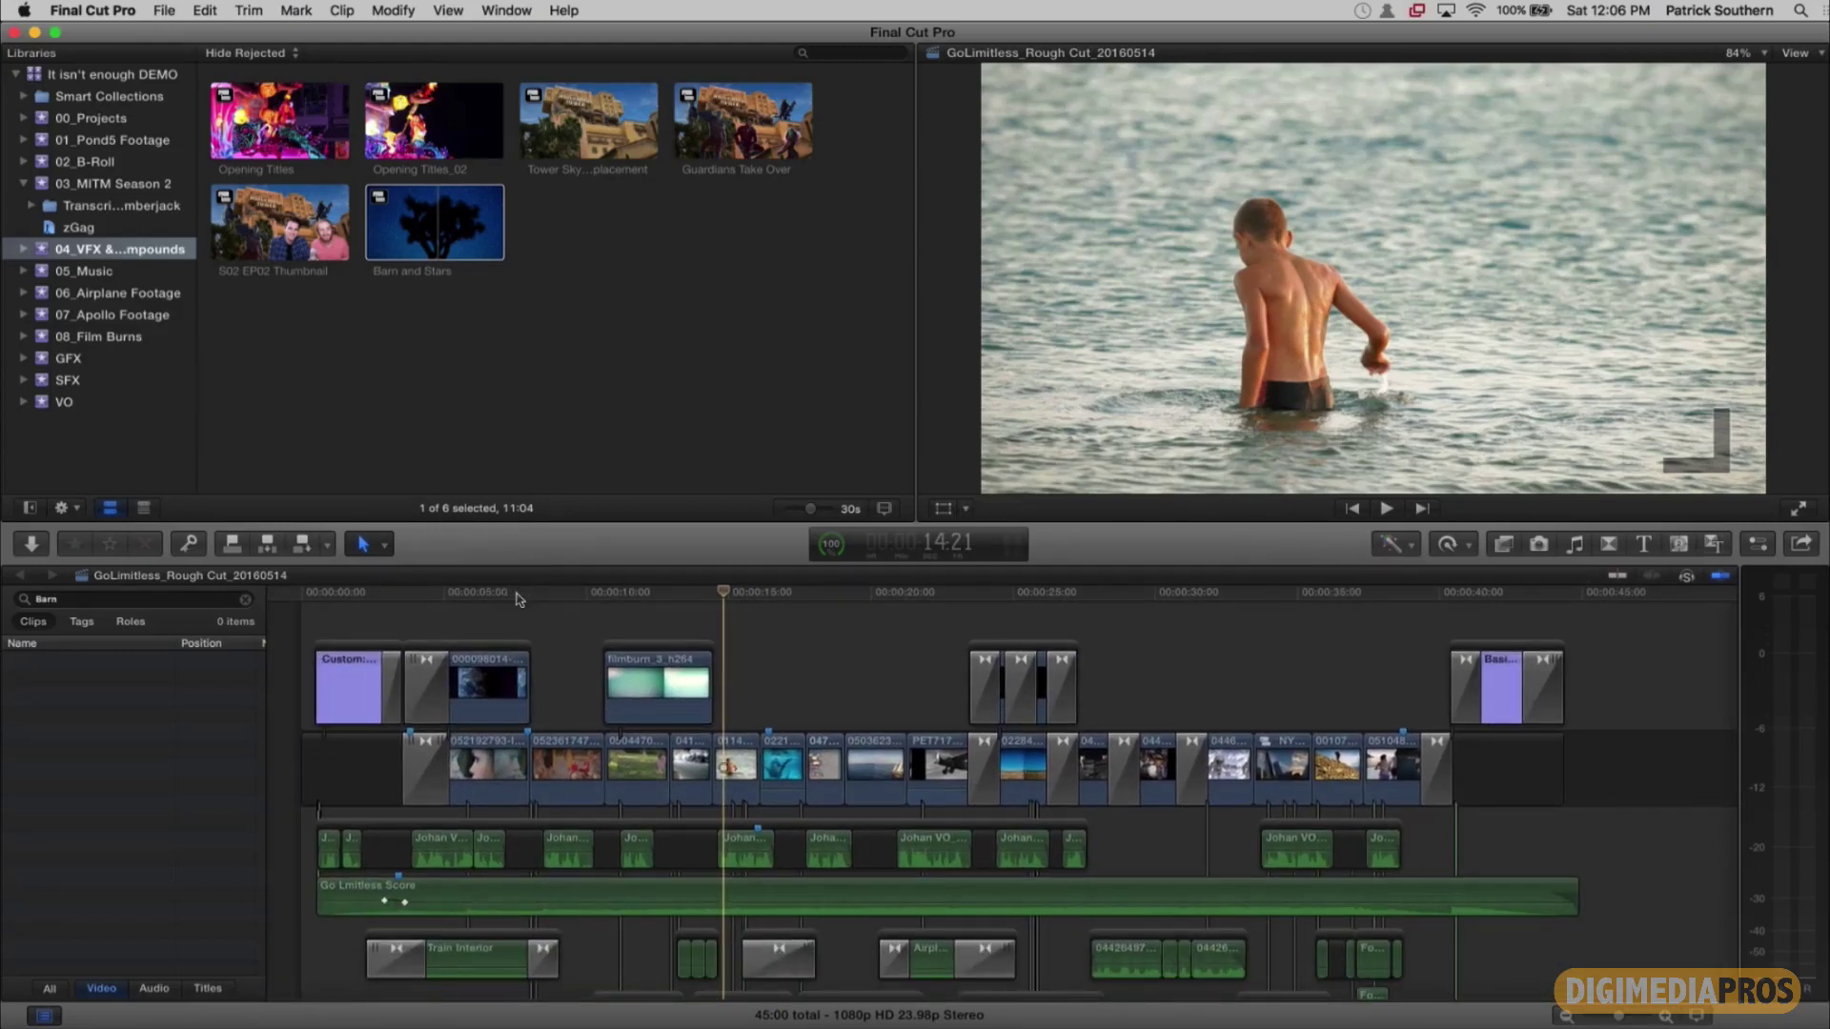
scroll(519, 598, down, 1)
scroll(517, 598, down, 3)
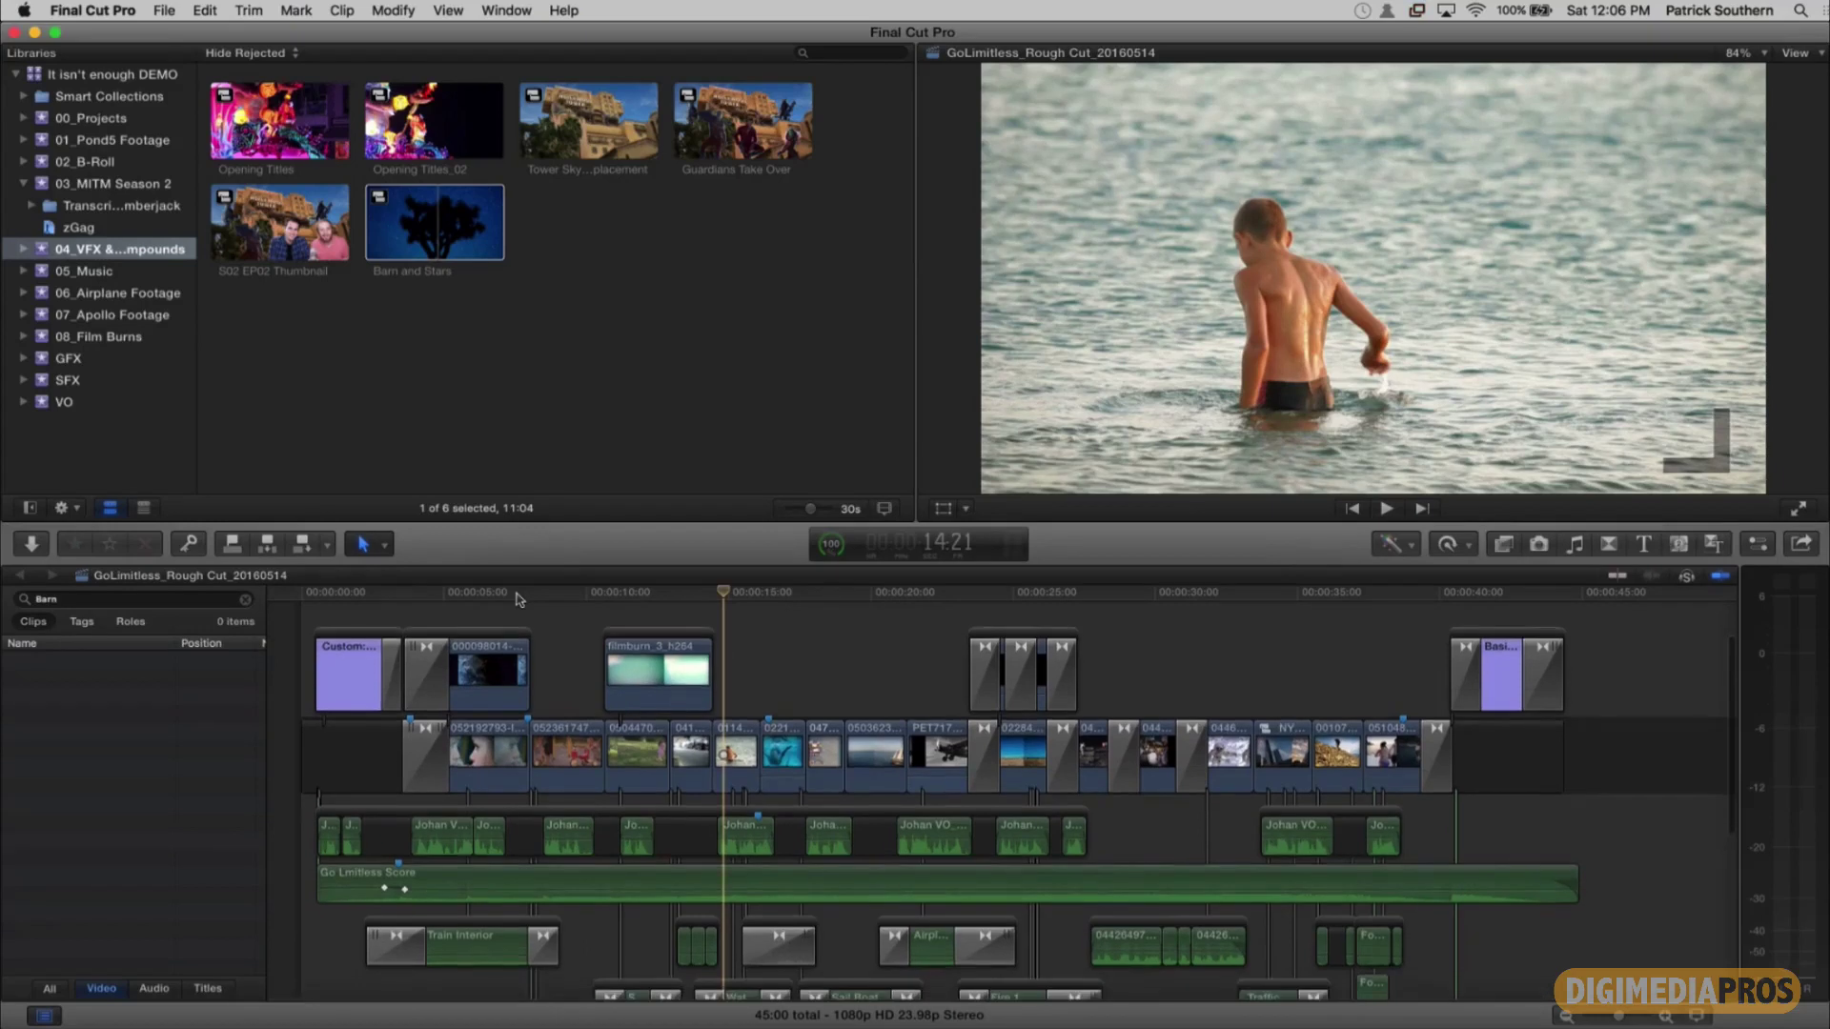
scroll(517, 599, down, 4)
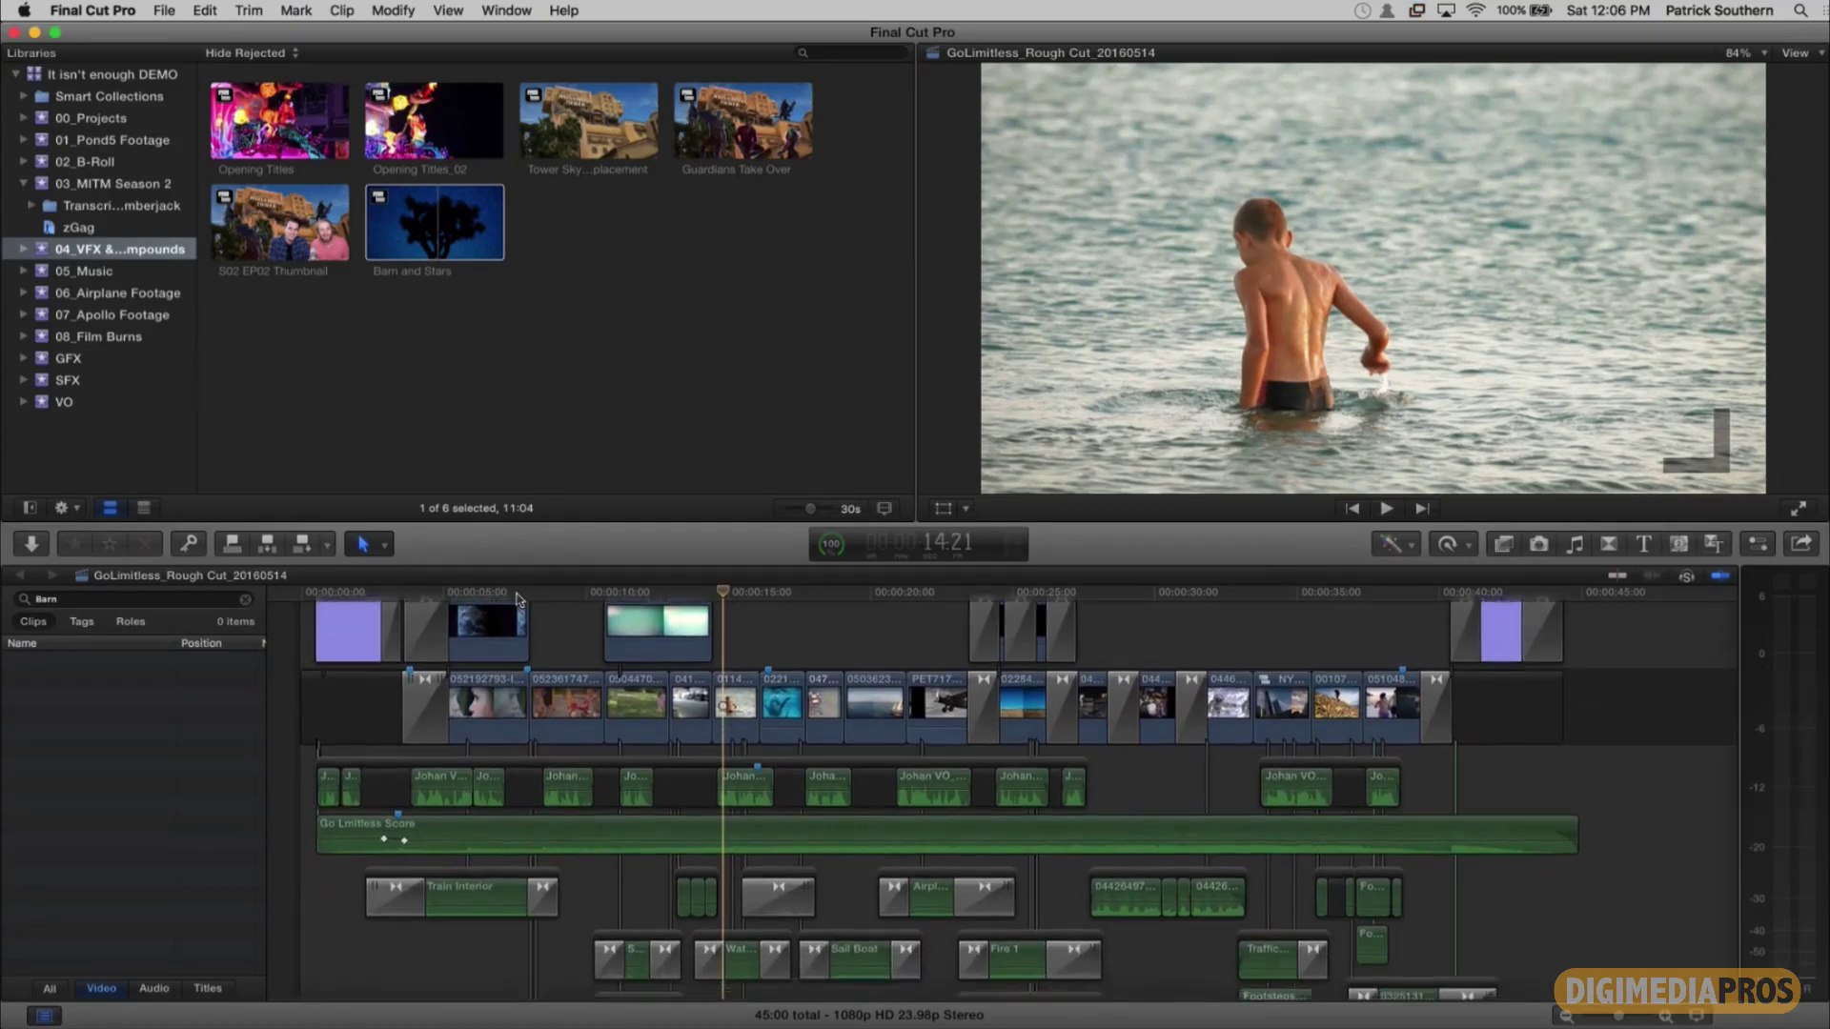
scroll(517, 598, up, 3)
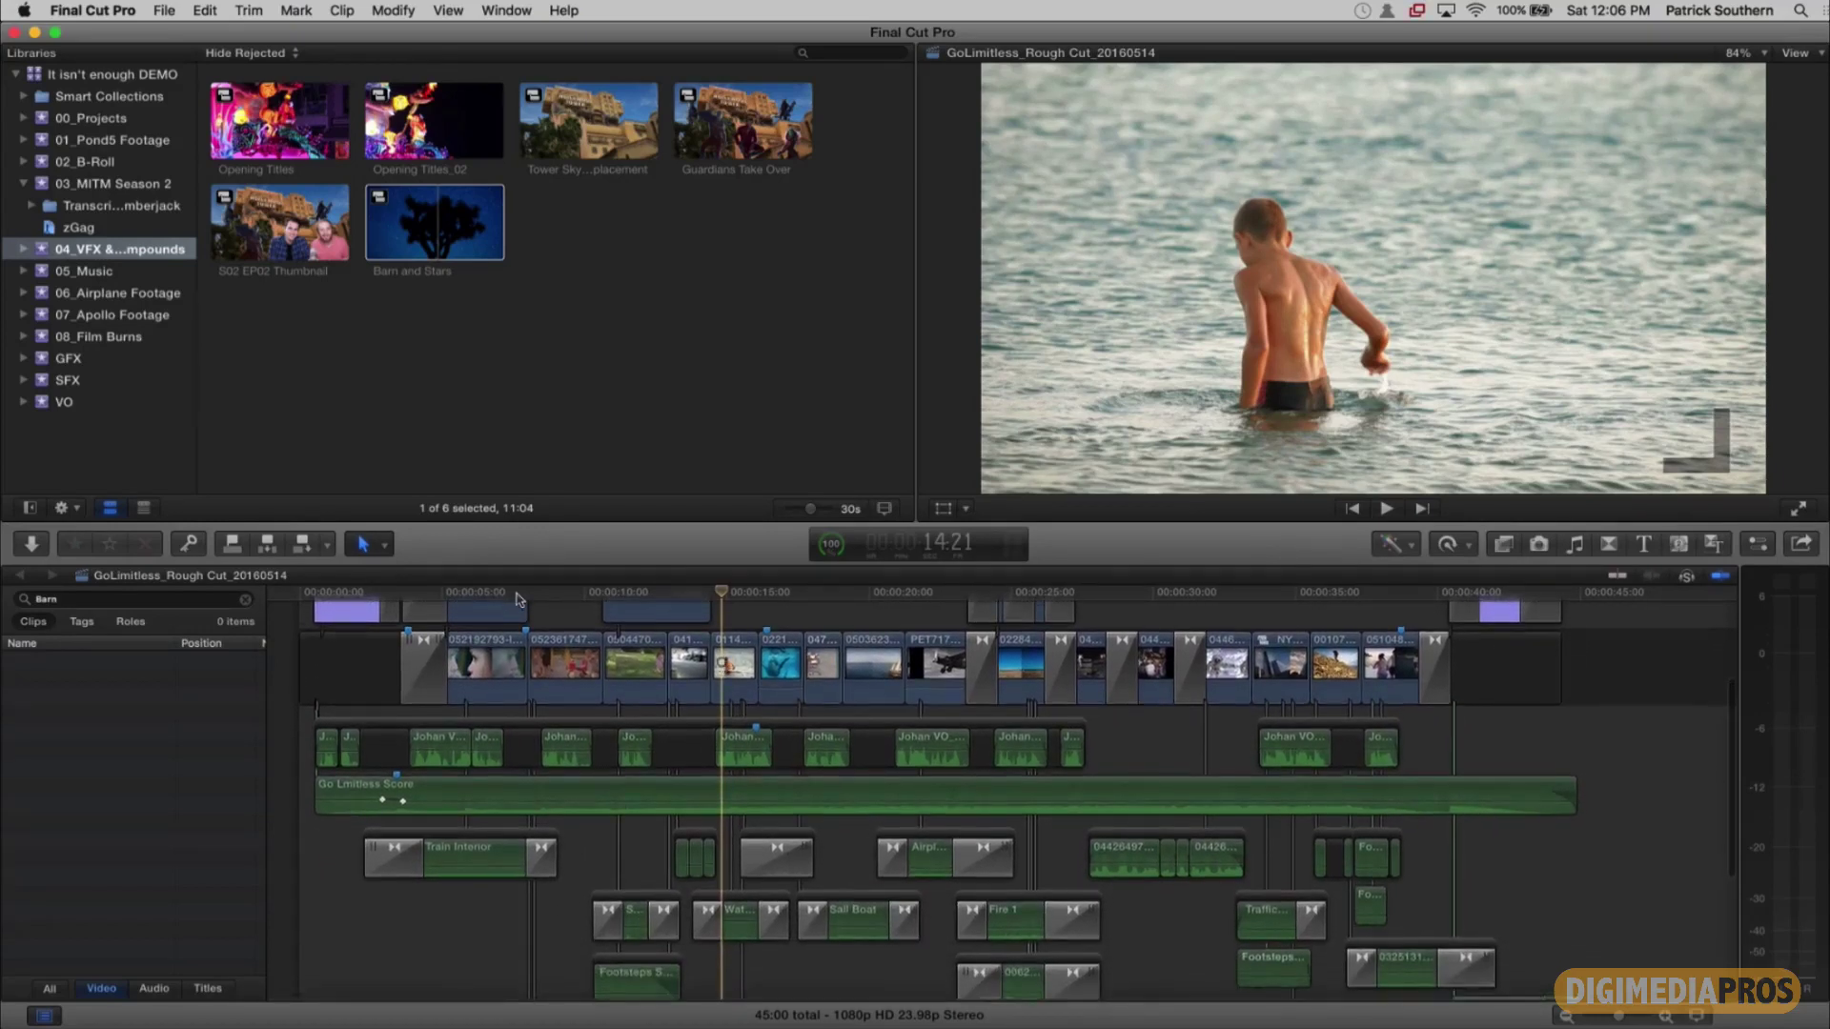
scroll(517, 598, up, 3)
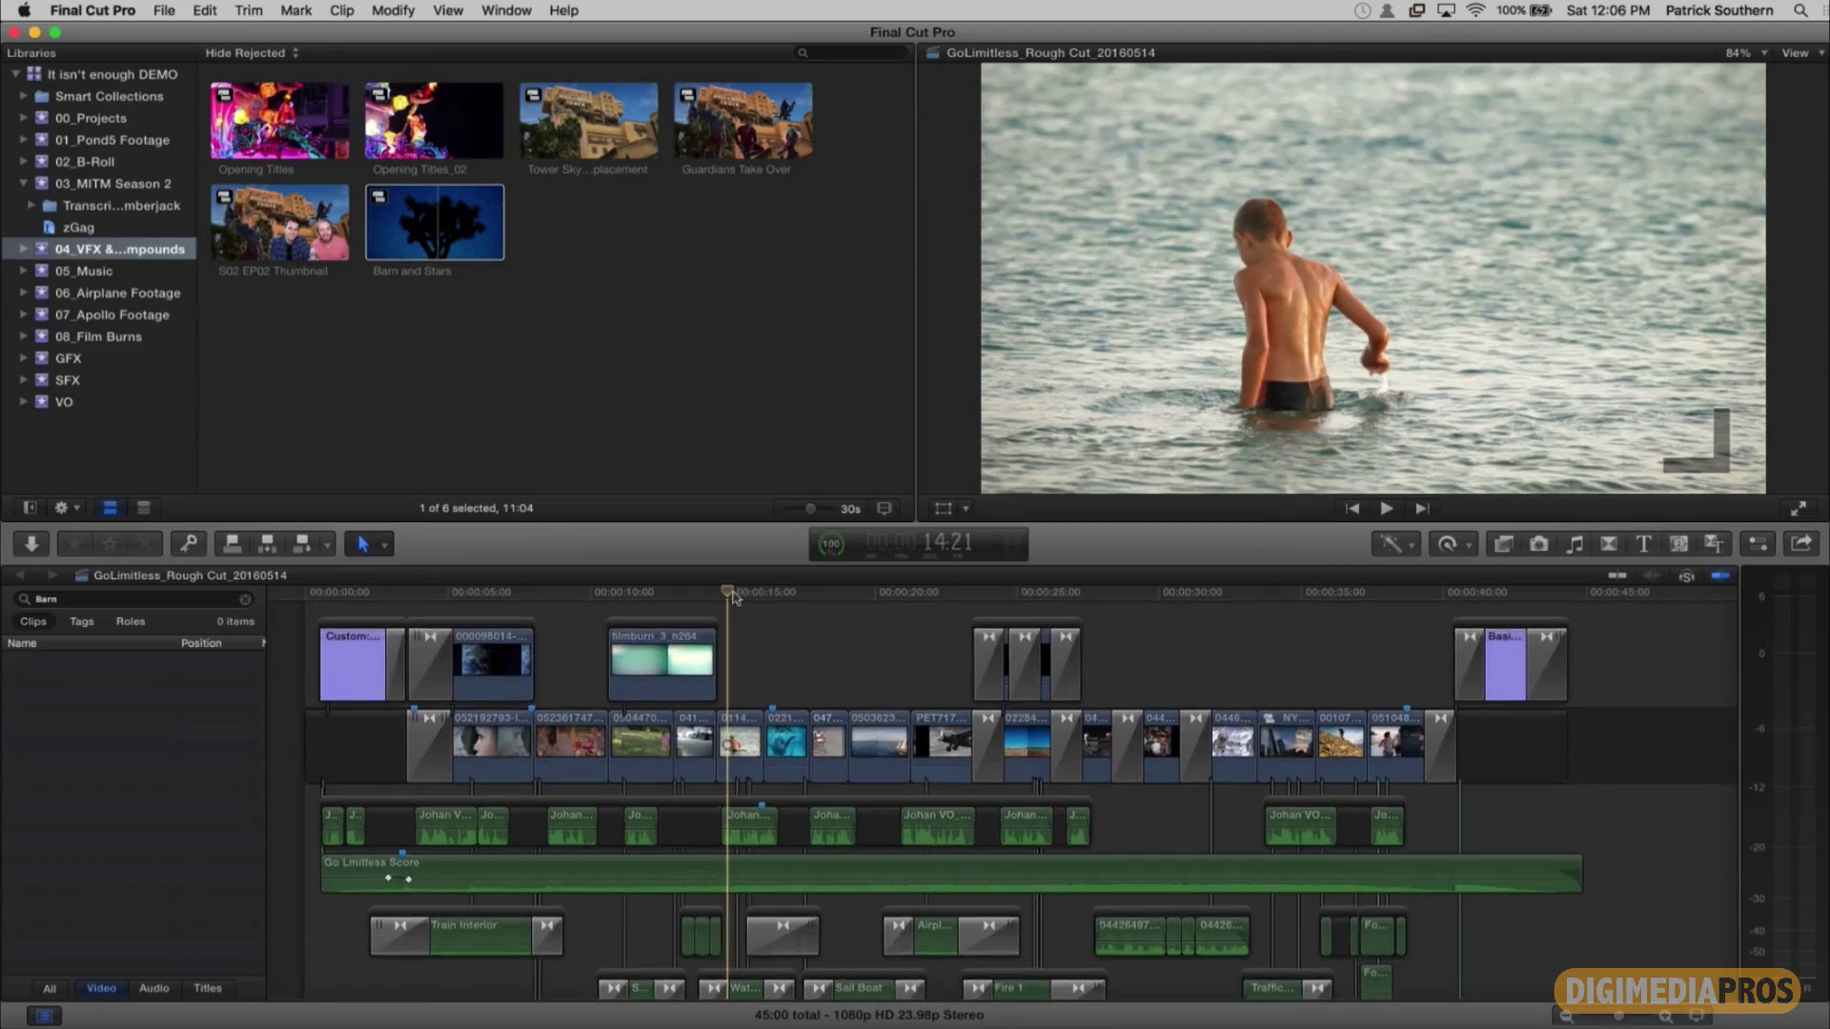
scroll(734, 596, down, 3)
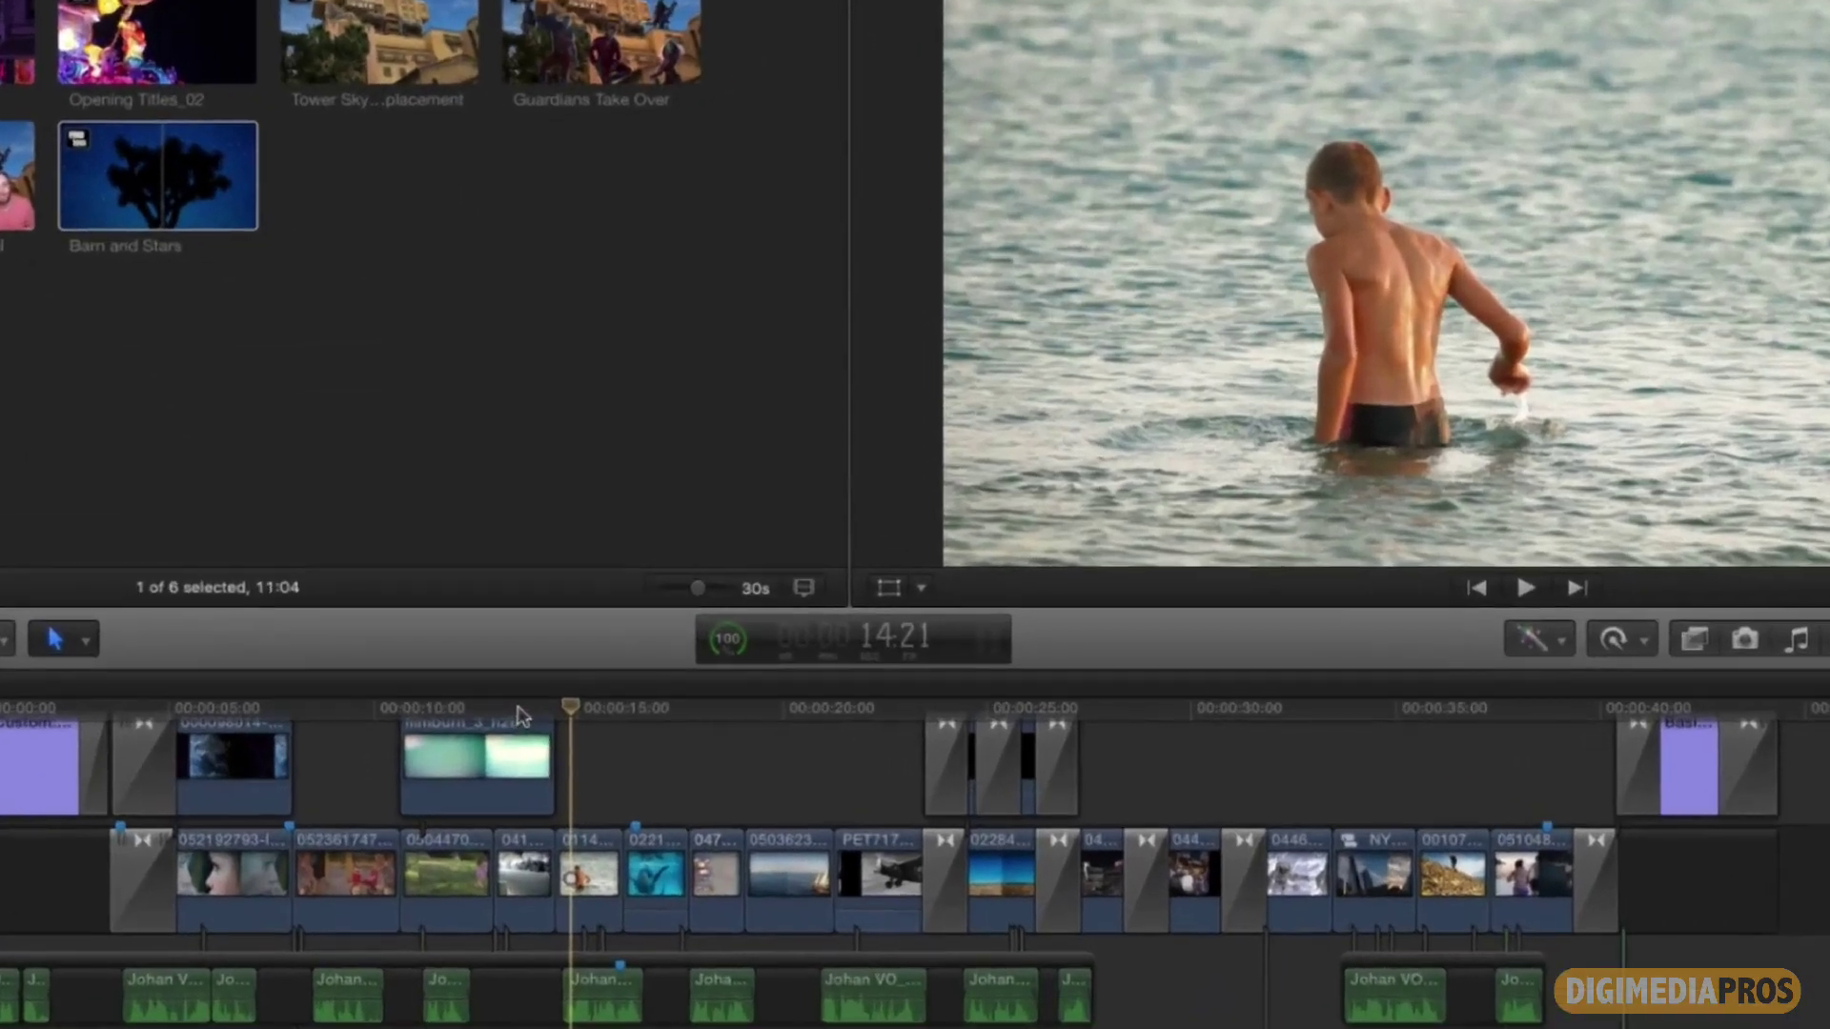
Step: Play the film burn section over the shoes-running clip from 12:23, and park the playhead at 14:07
click(686, 593)
drag(519, 713, 496, 713)
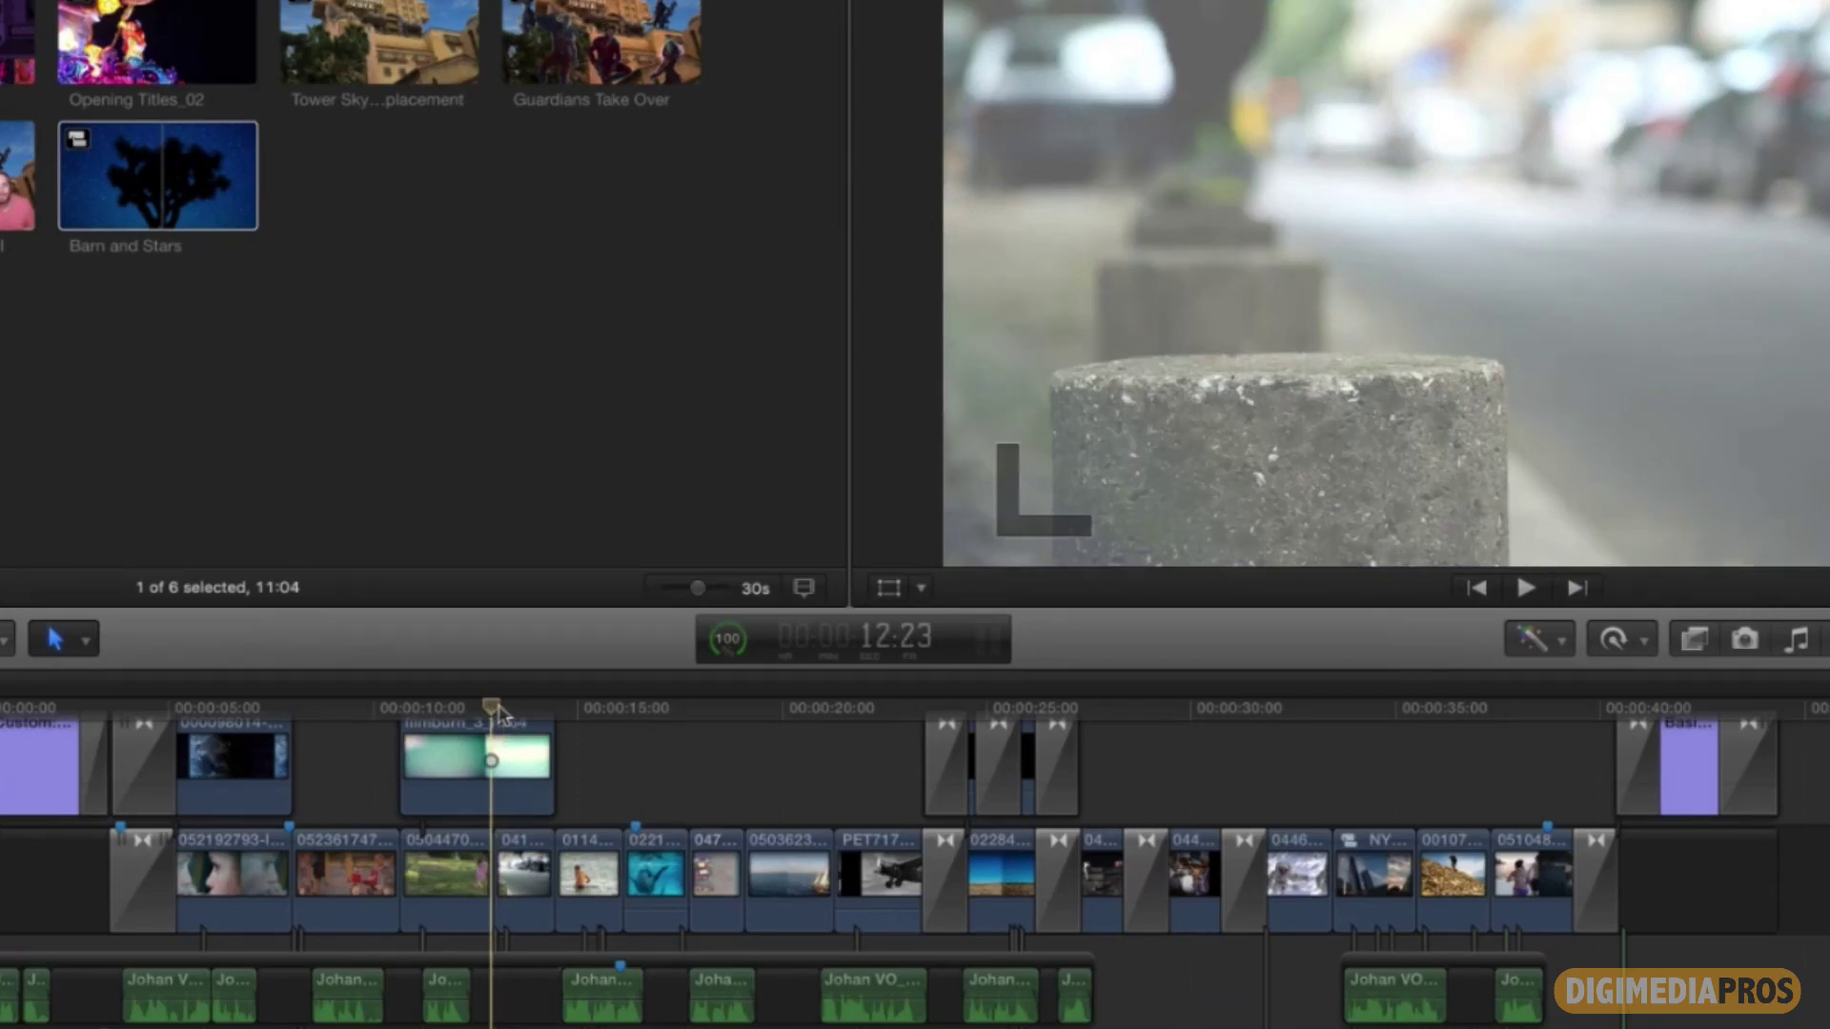
key(space)
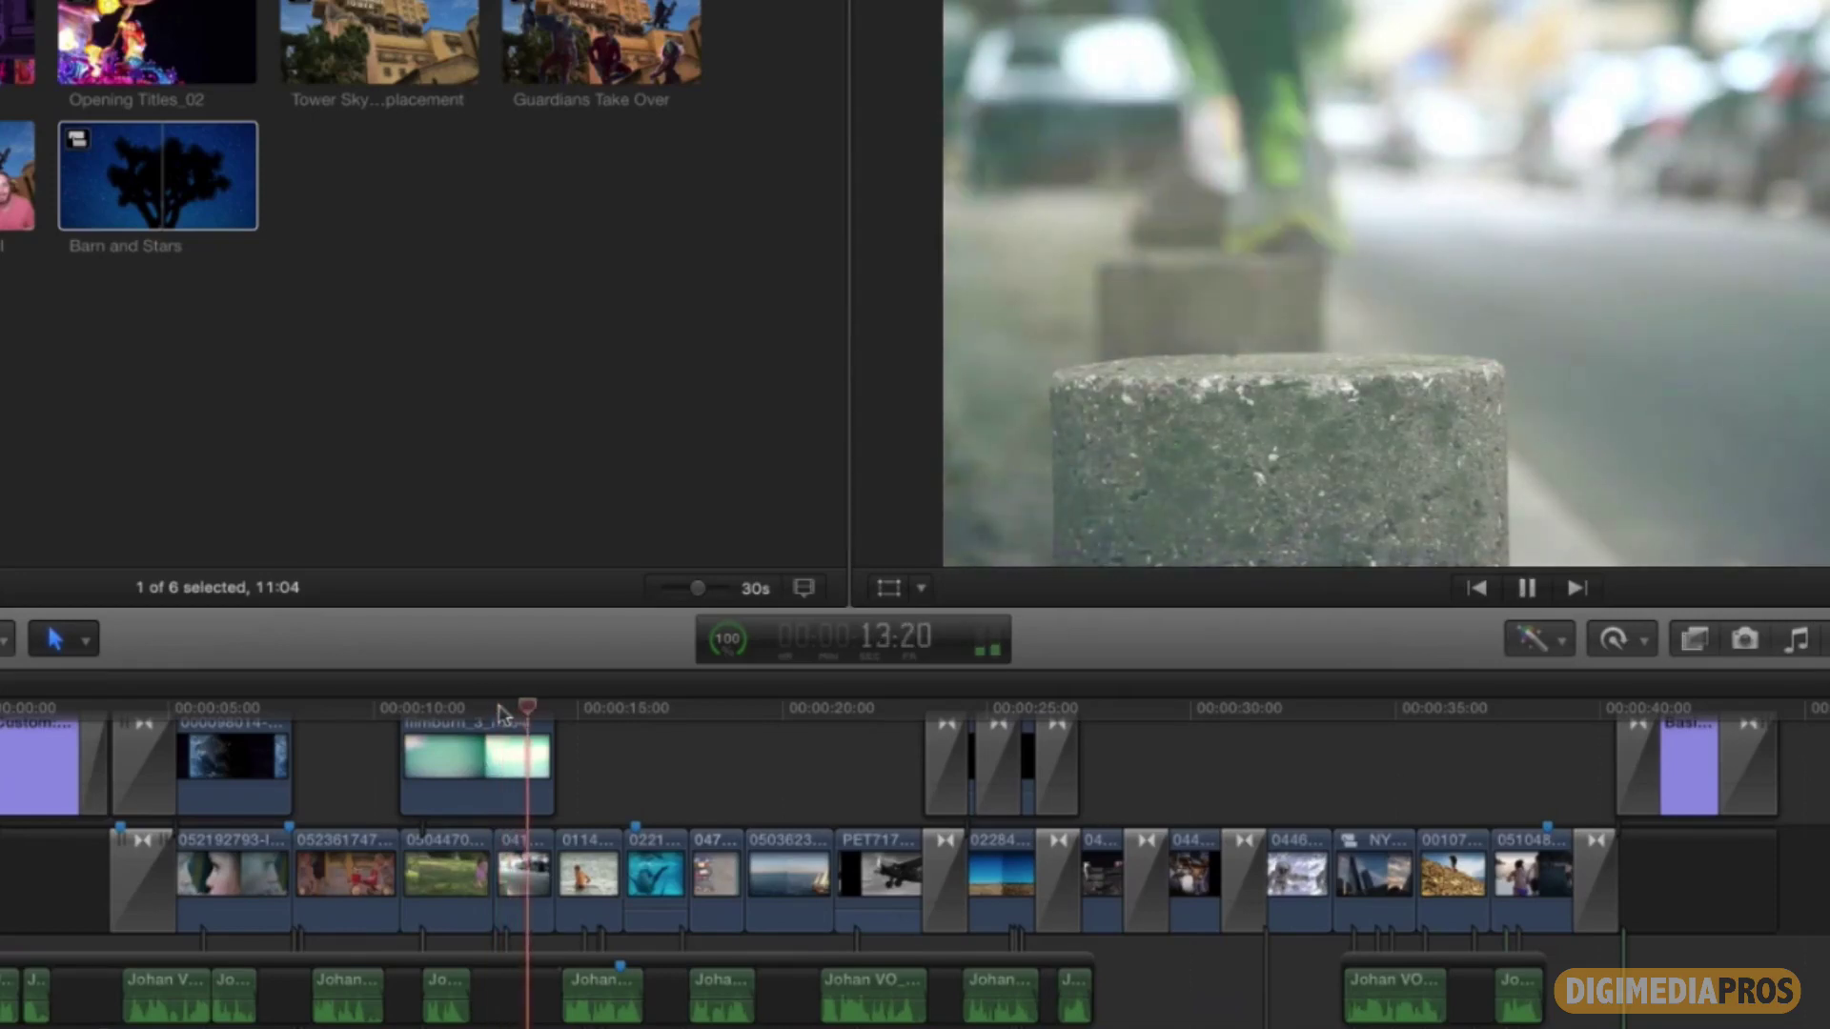
key(super+equal)
key(super+equal)
key(super+equal)
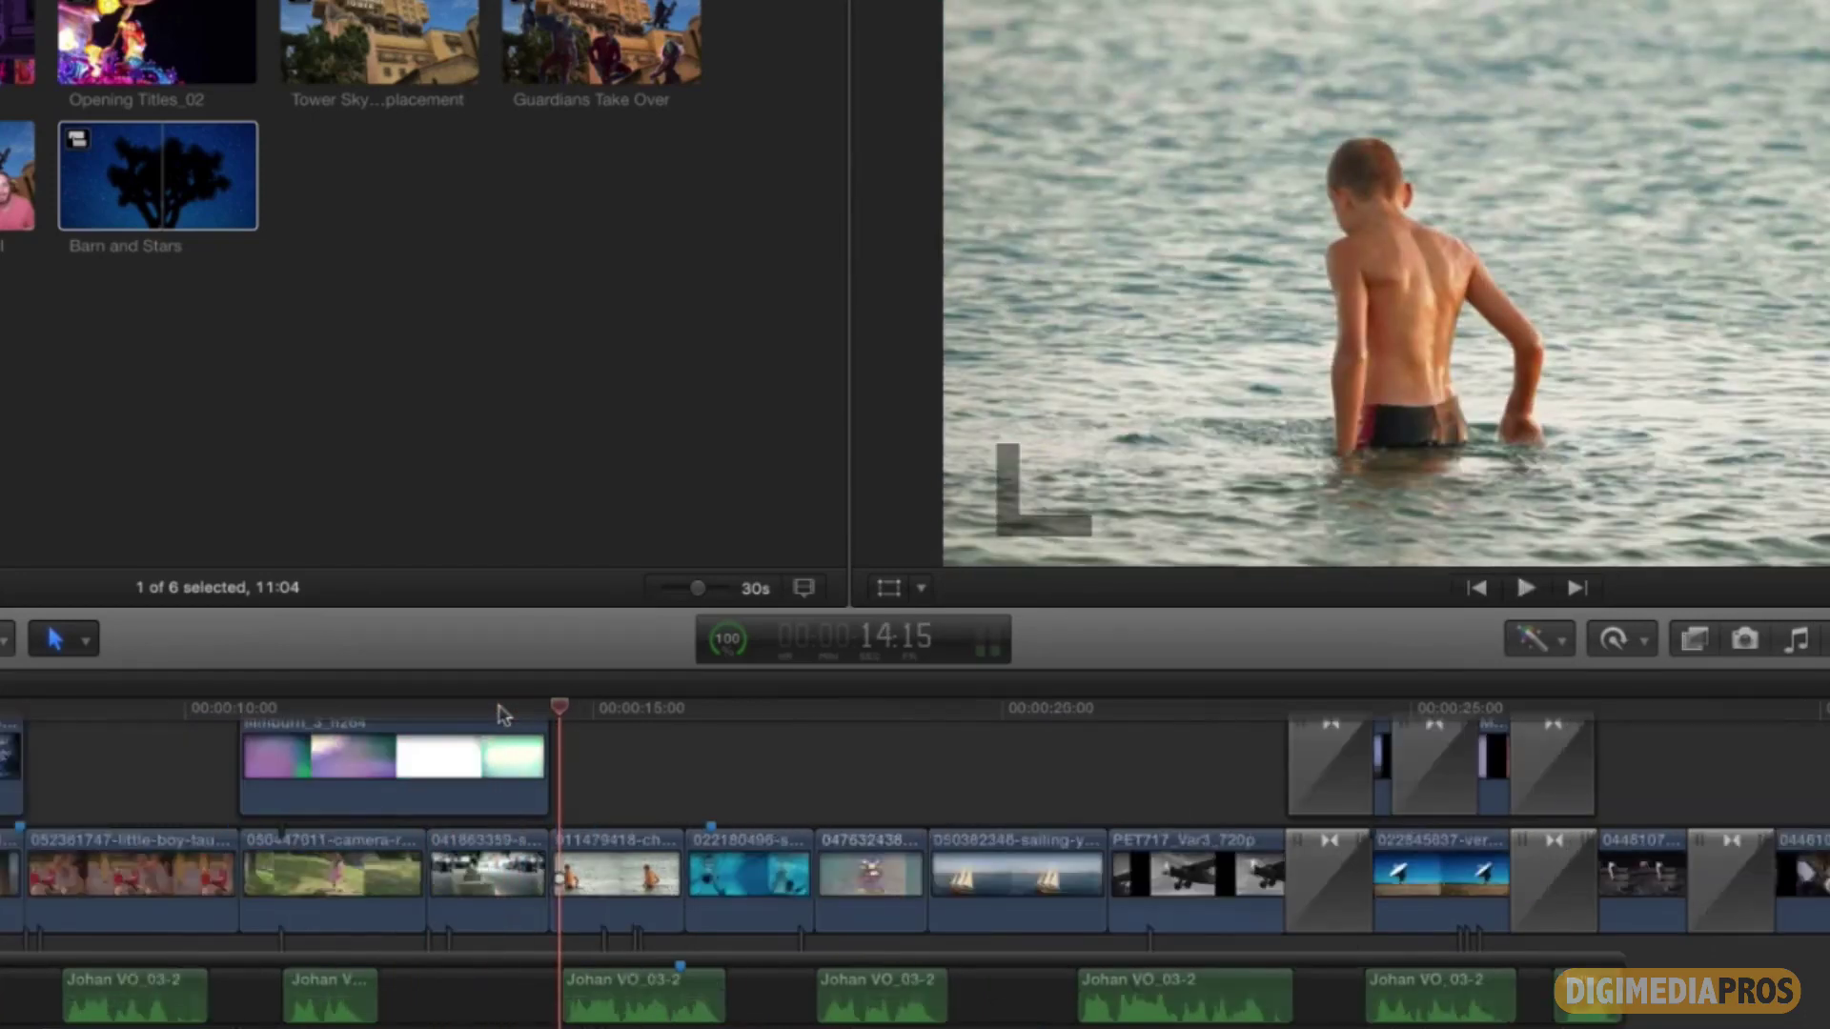
scroll(499, 710, left, 10)
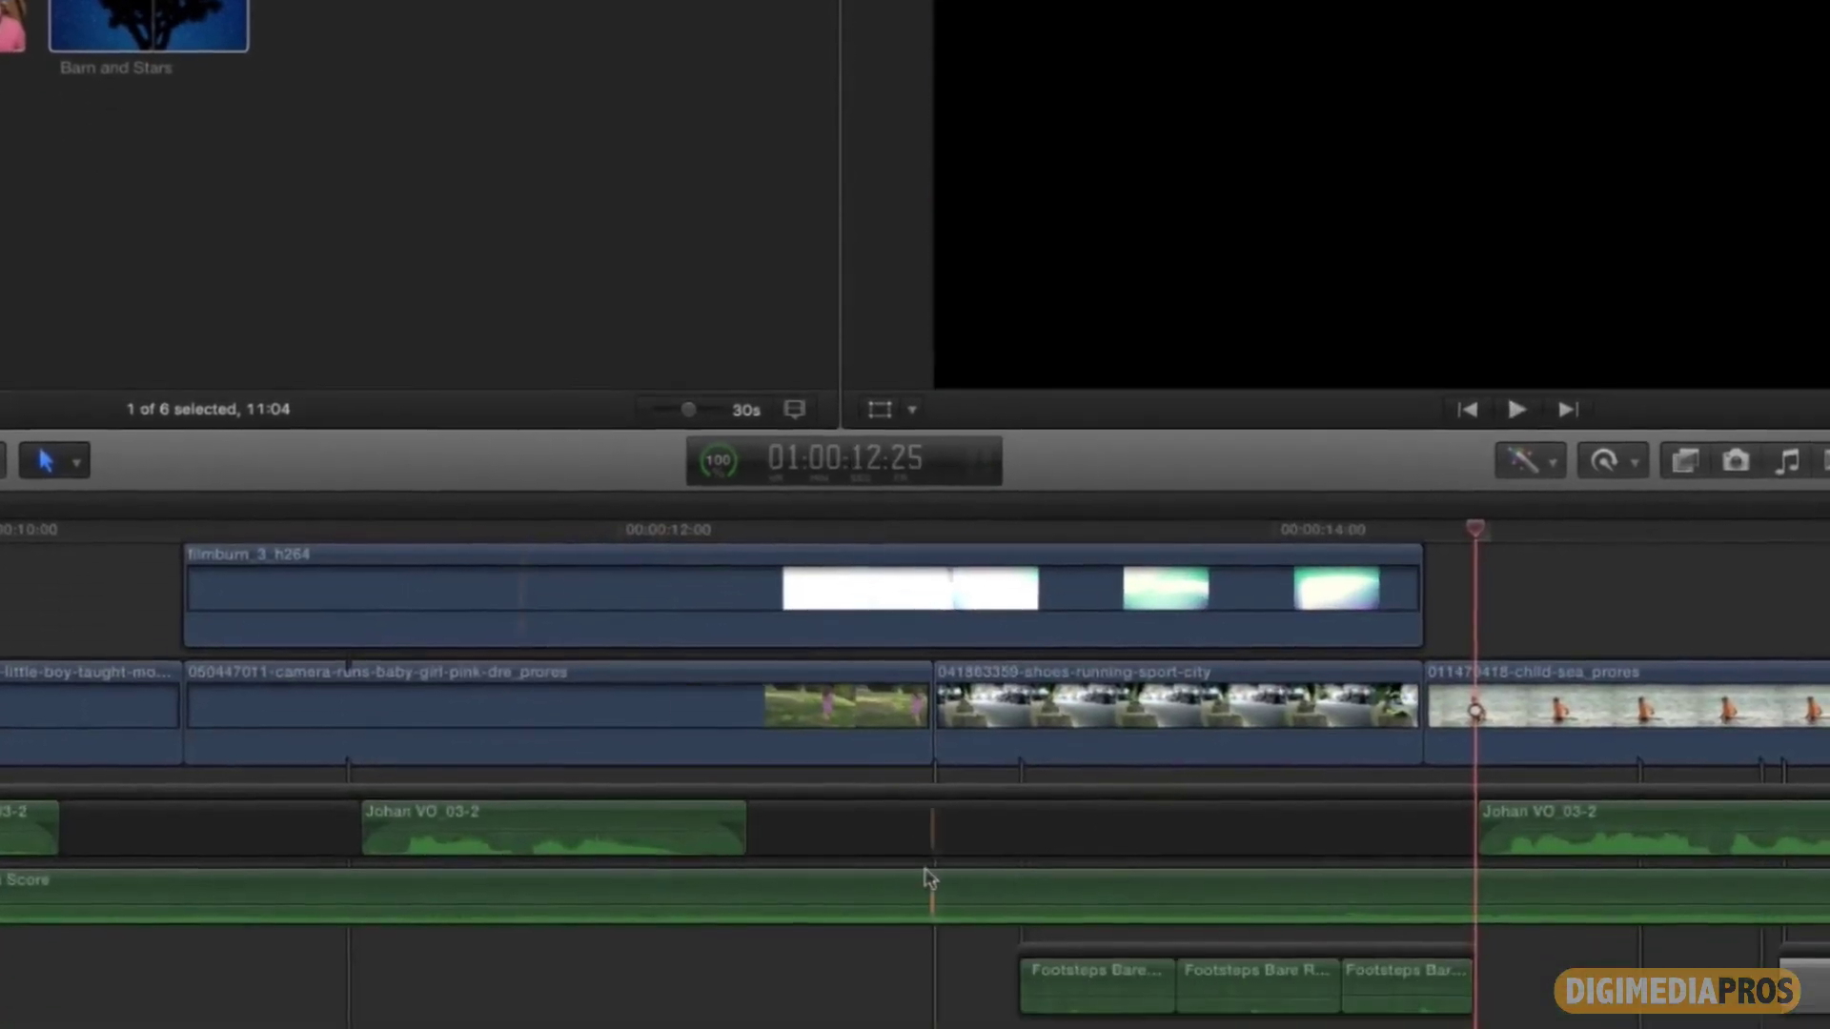
click(1027, 710)
drag(1027, 531, 1380, 525)
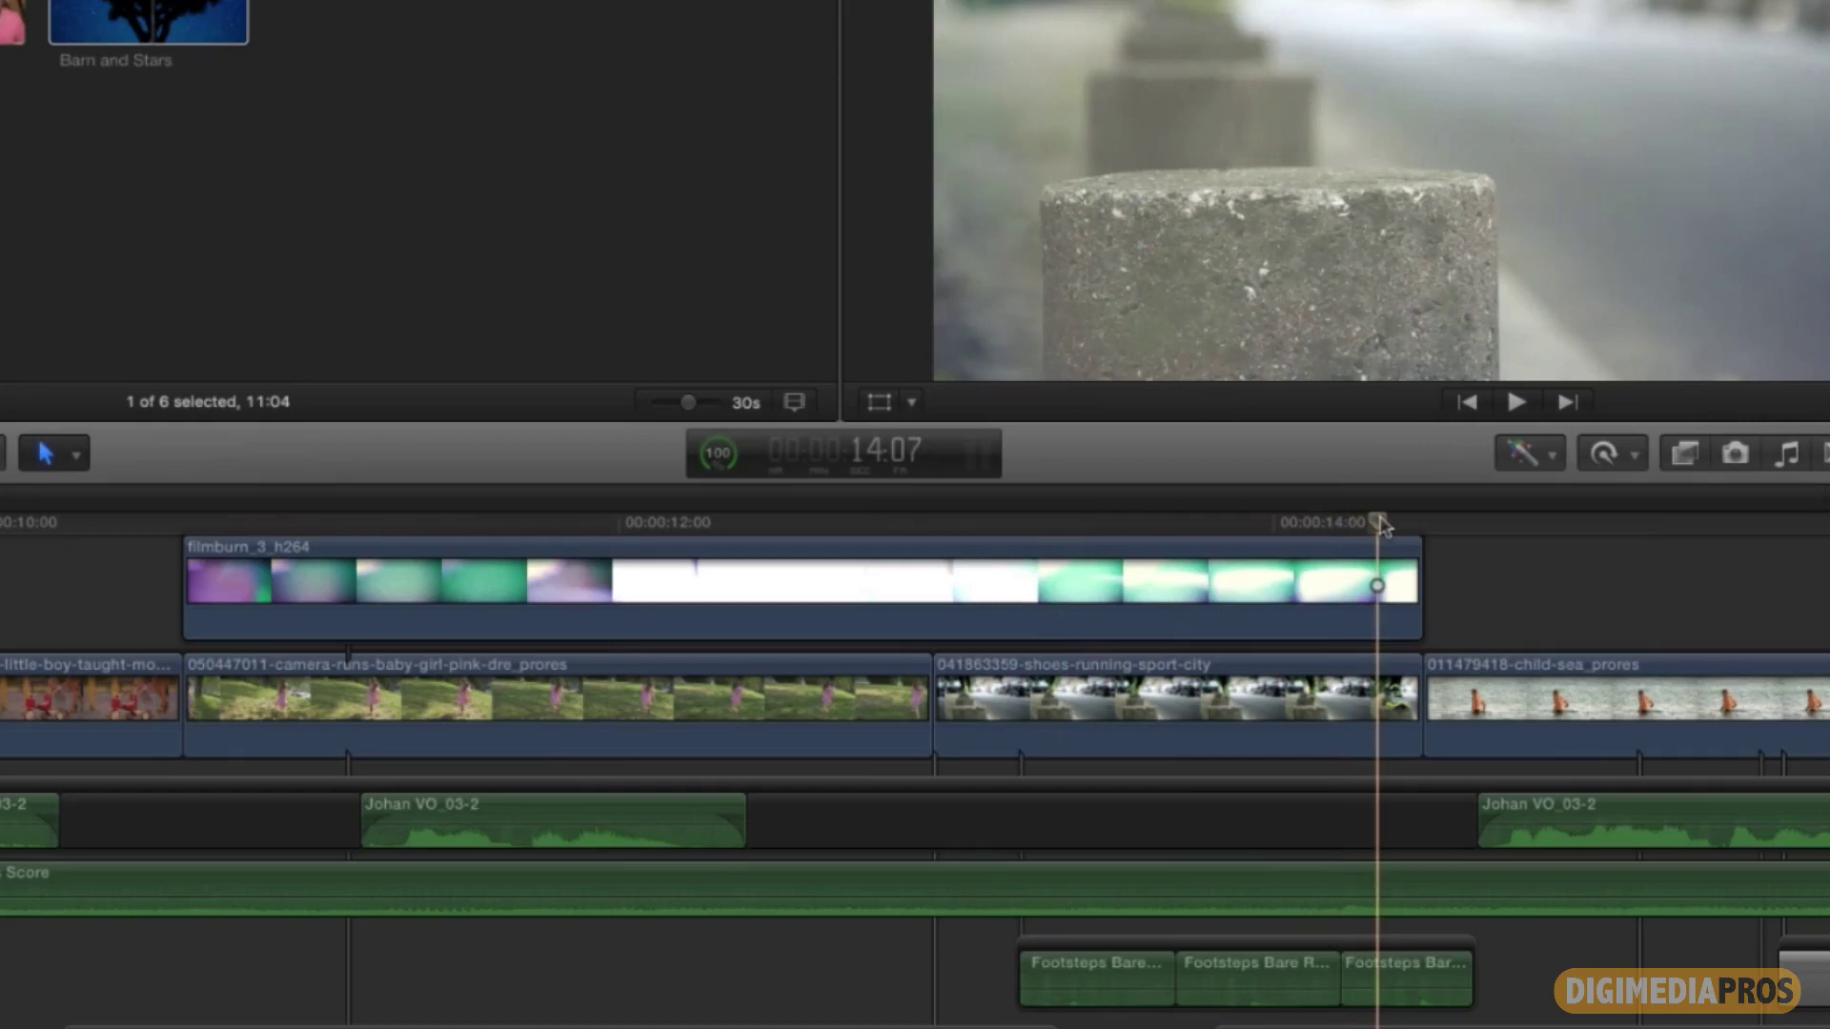
Step: Move the shoes-running clip with its connected footsteps between the little-blonde-girl and little-boy clips in the primary storyline
key(super+minus)
key(super+minus)
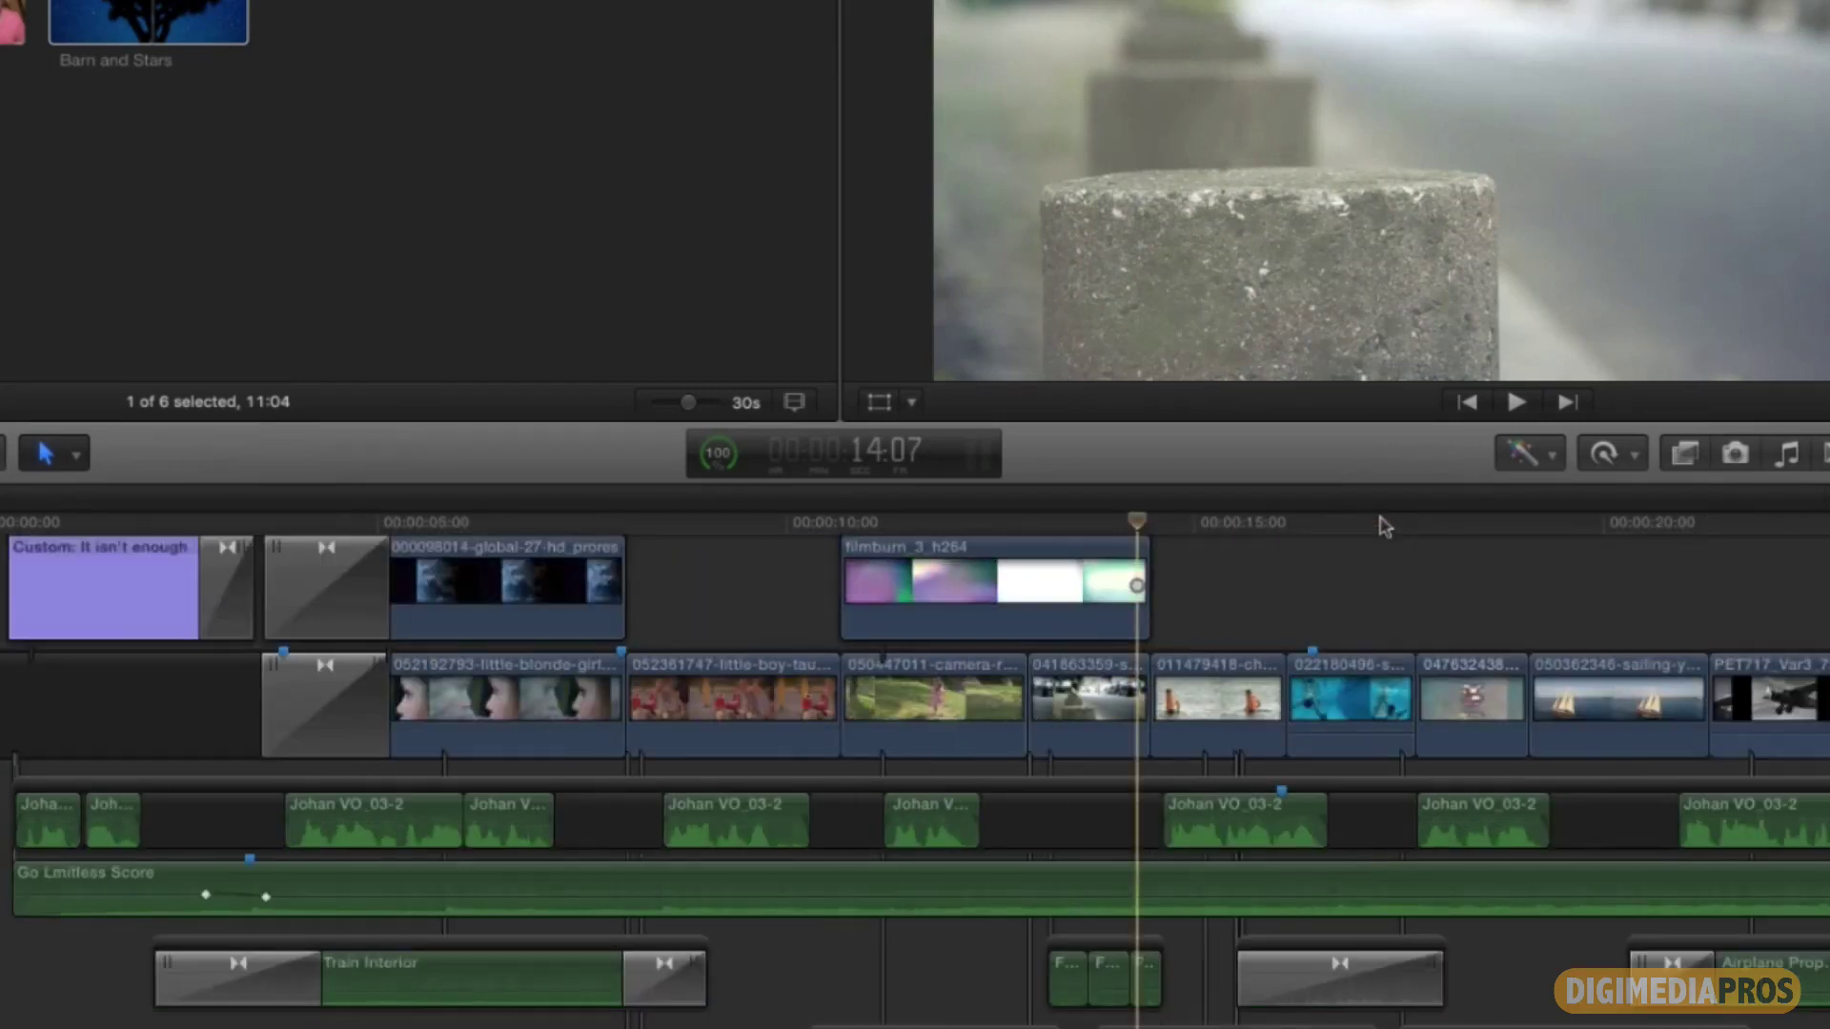
click(1069, 710)
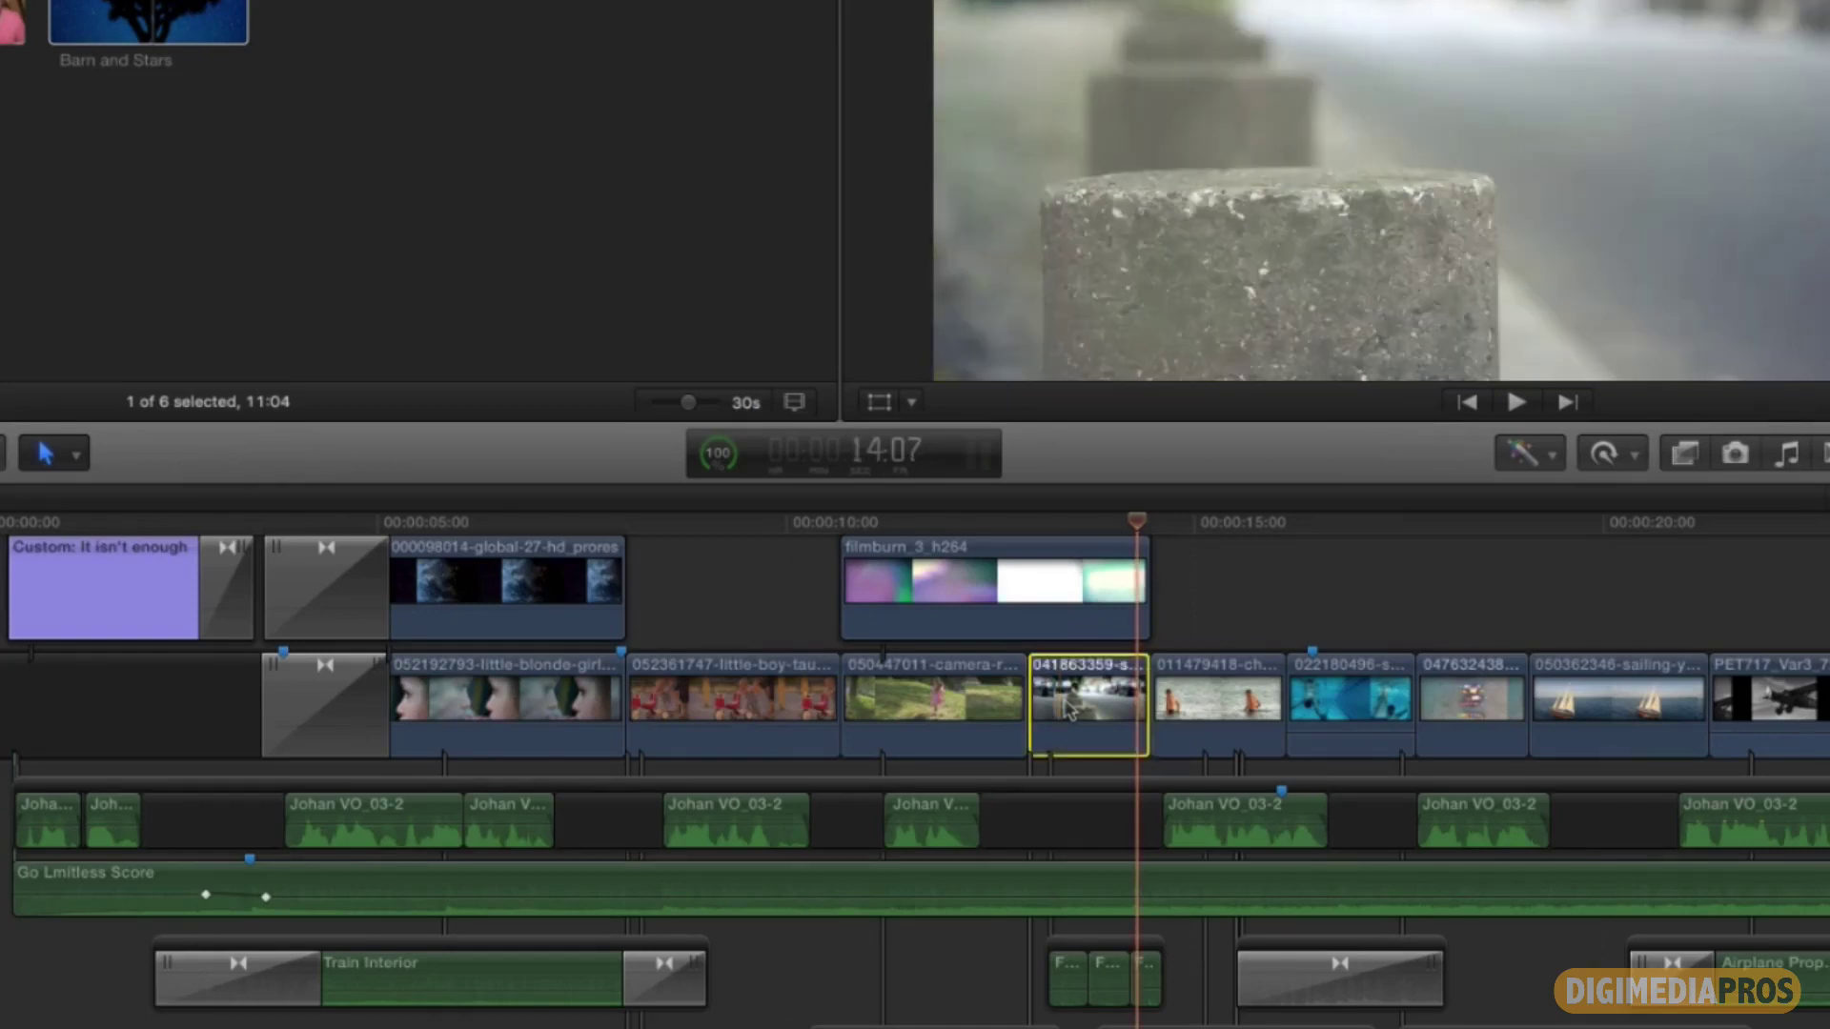
click(1077, 962)
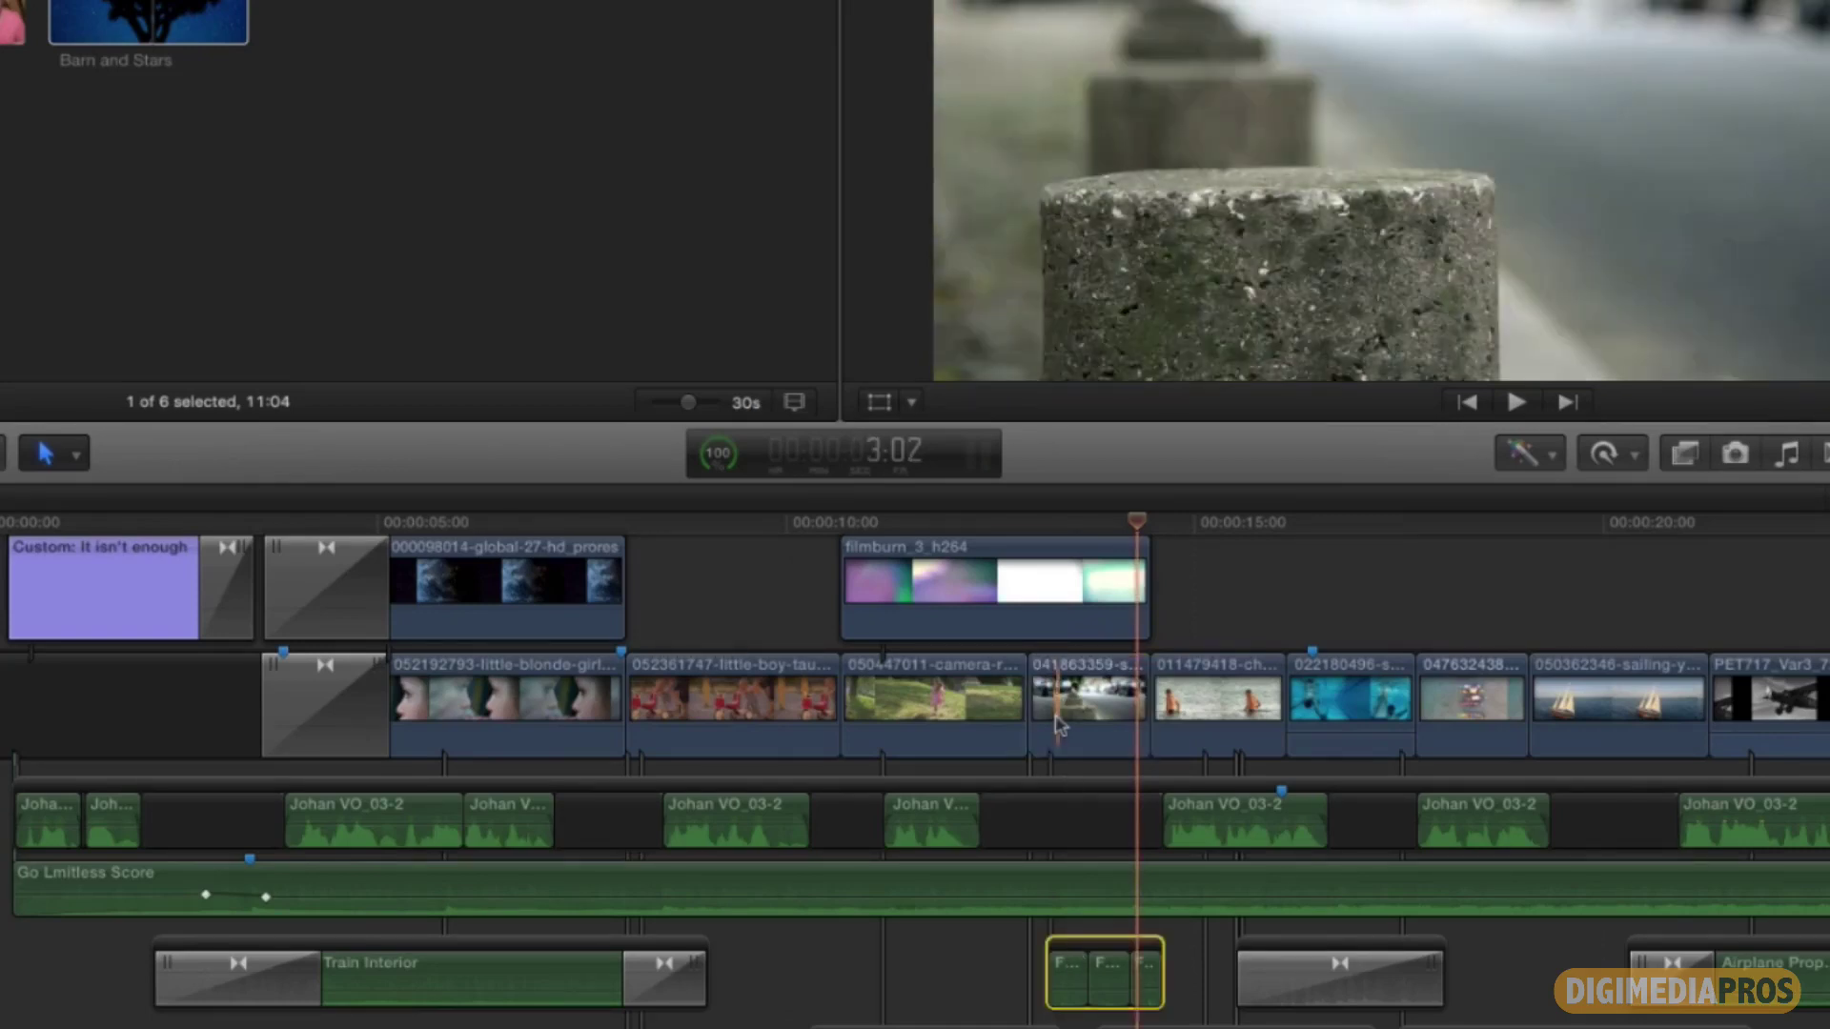
drag(1058, 724, 688, 722)
scroll(688, 721, down, 2)
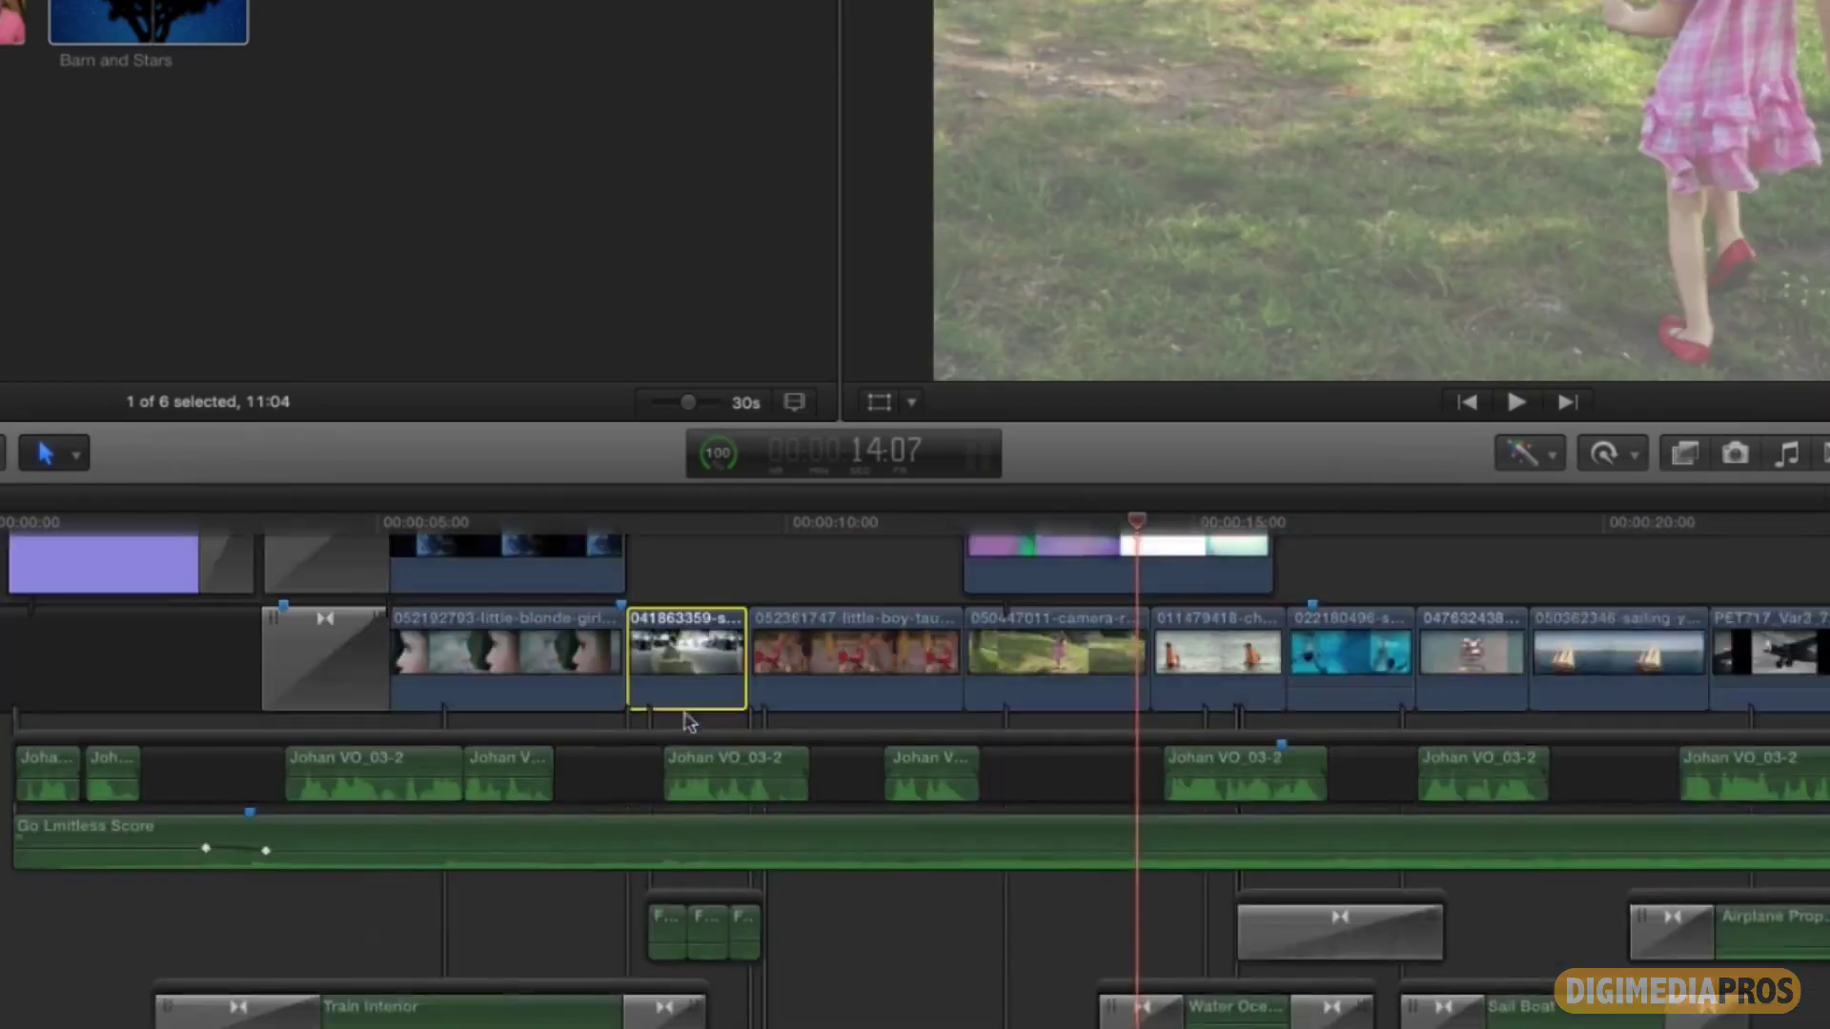
scroll(688, 721, up, 3)
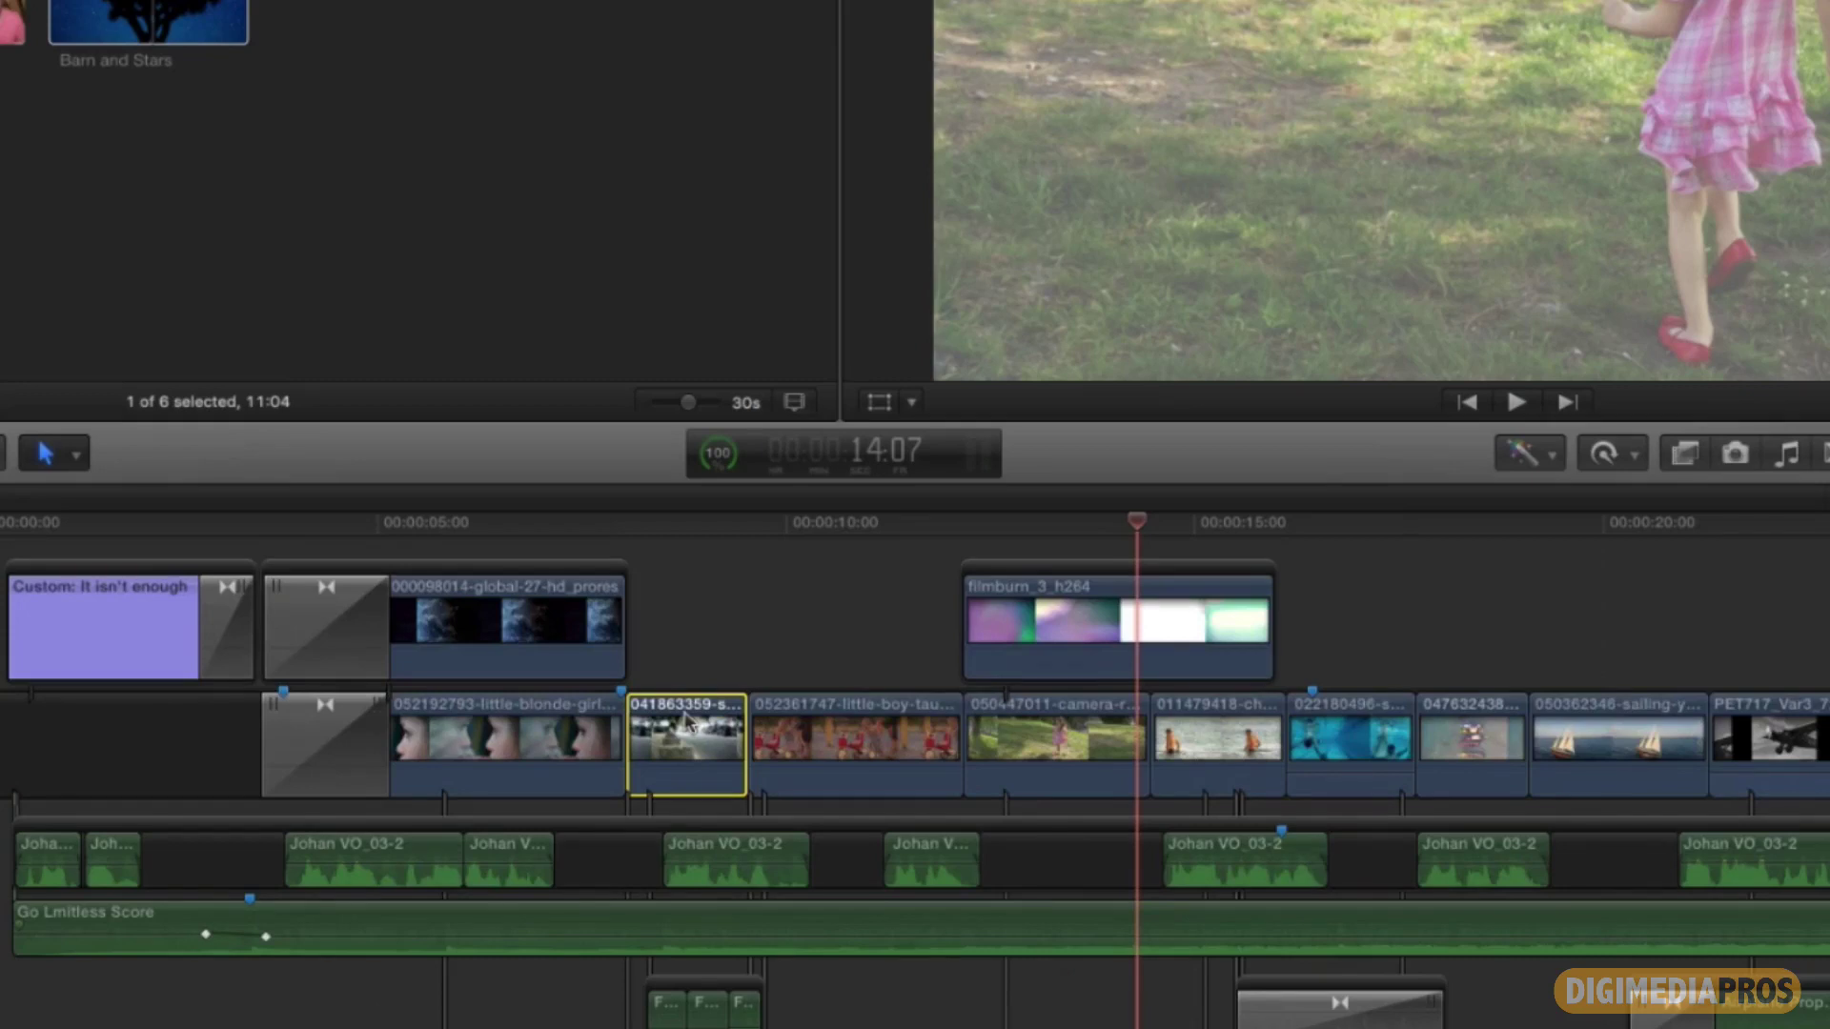
Step: Return the shoes-running clip to its place between the camera-runs and child-sea clips
drag(686, 722, 1096, 763)
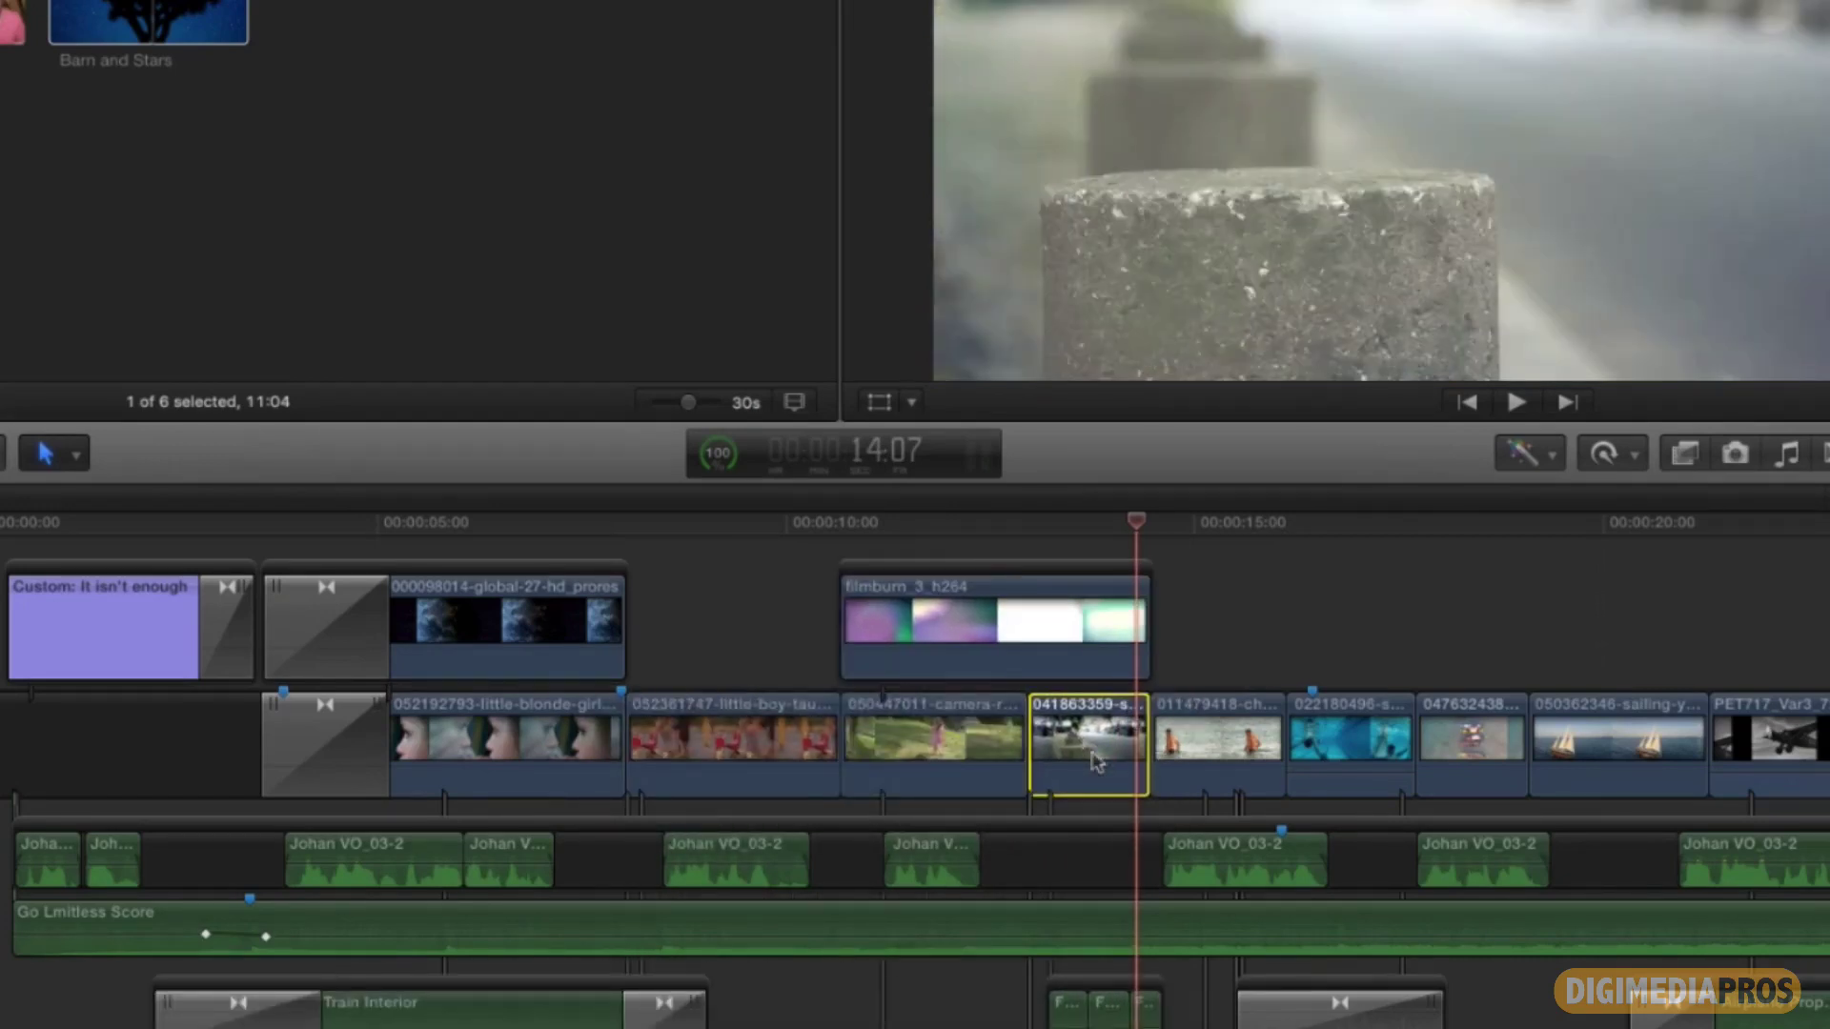
scroll(1095, 762, right, 10)
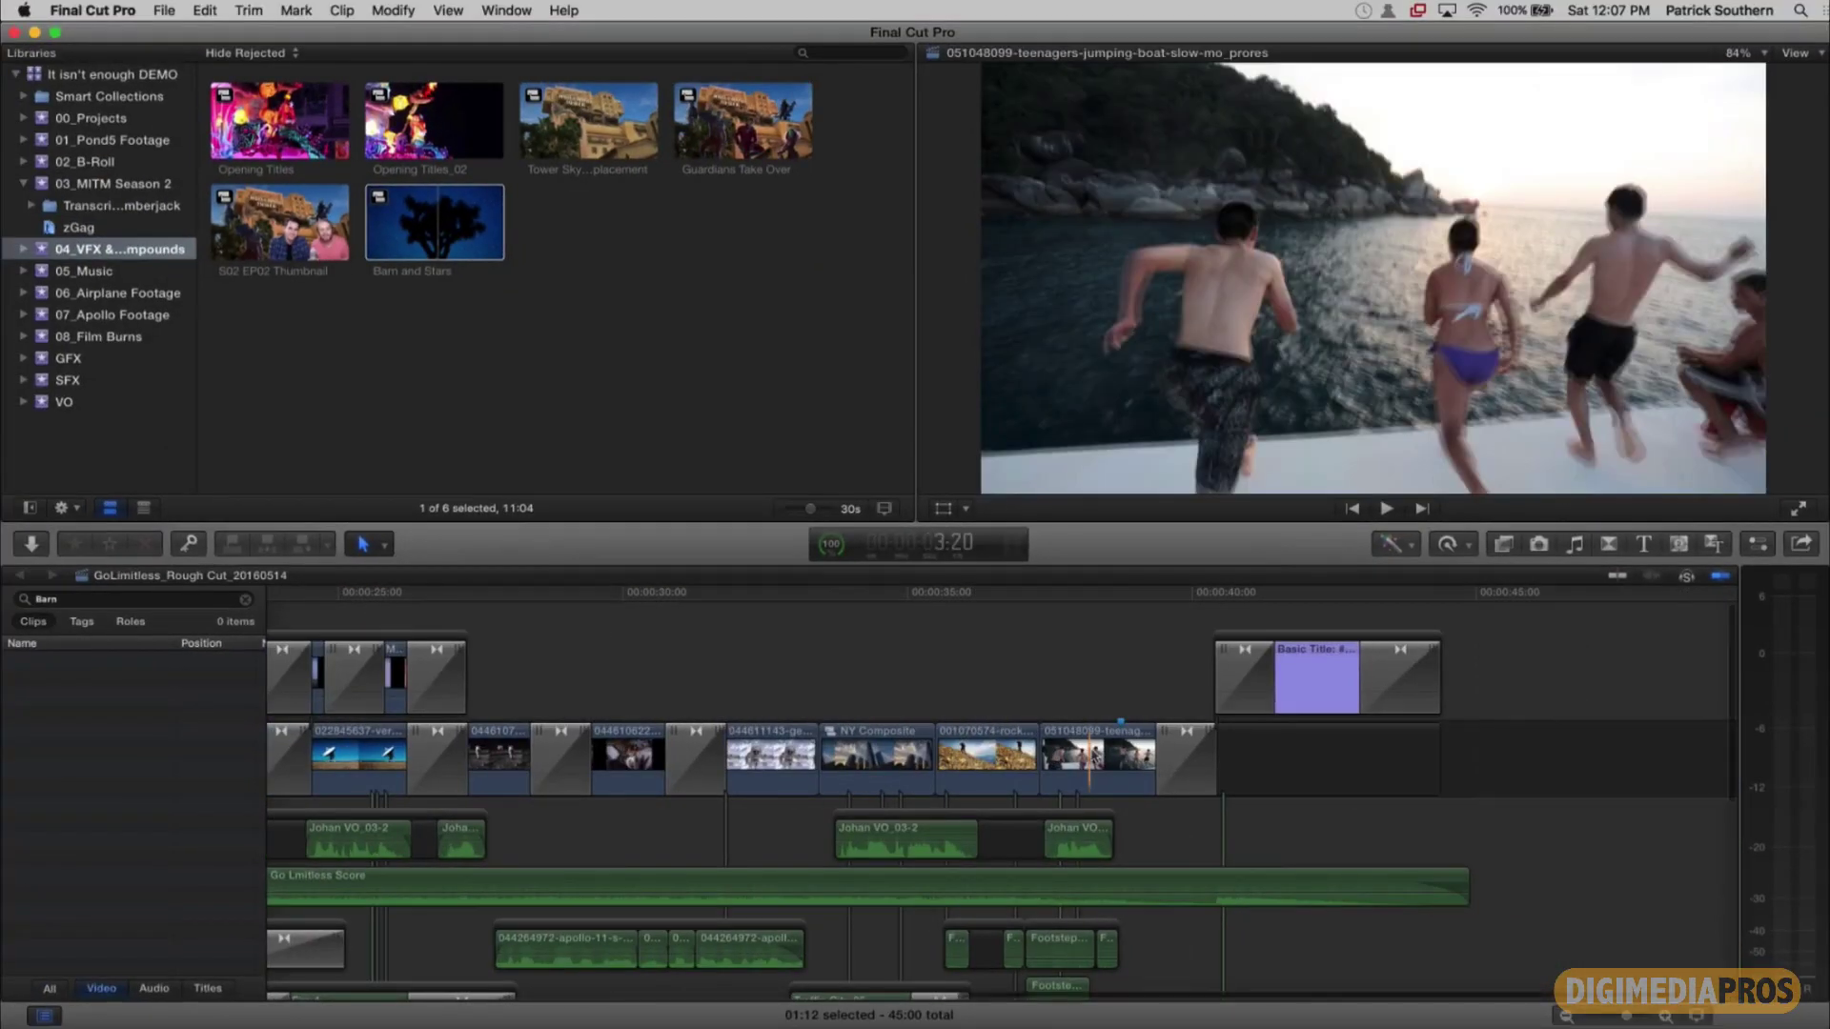
scroll(734, 731, left, 15)
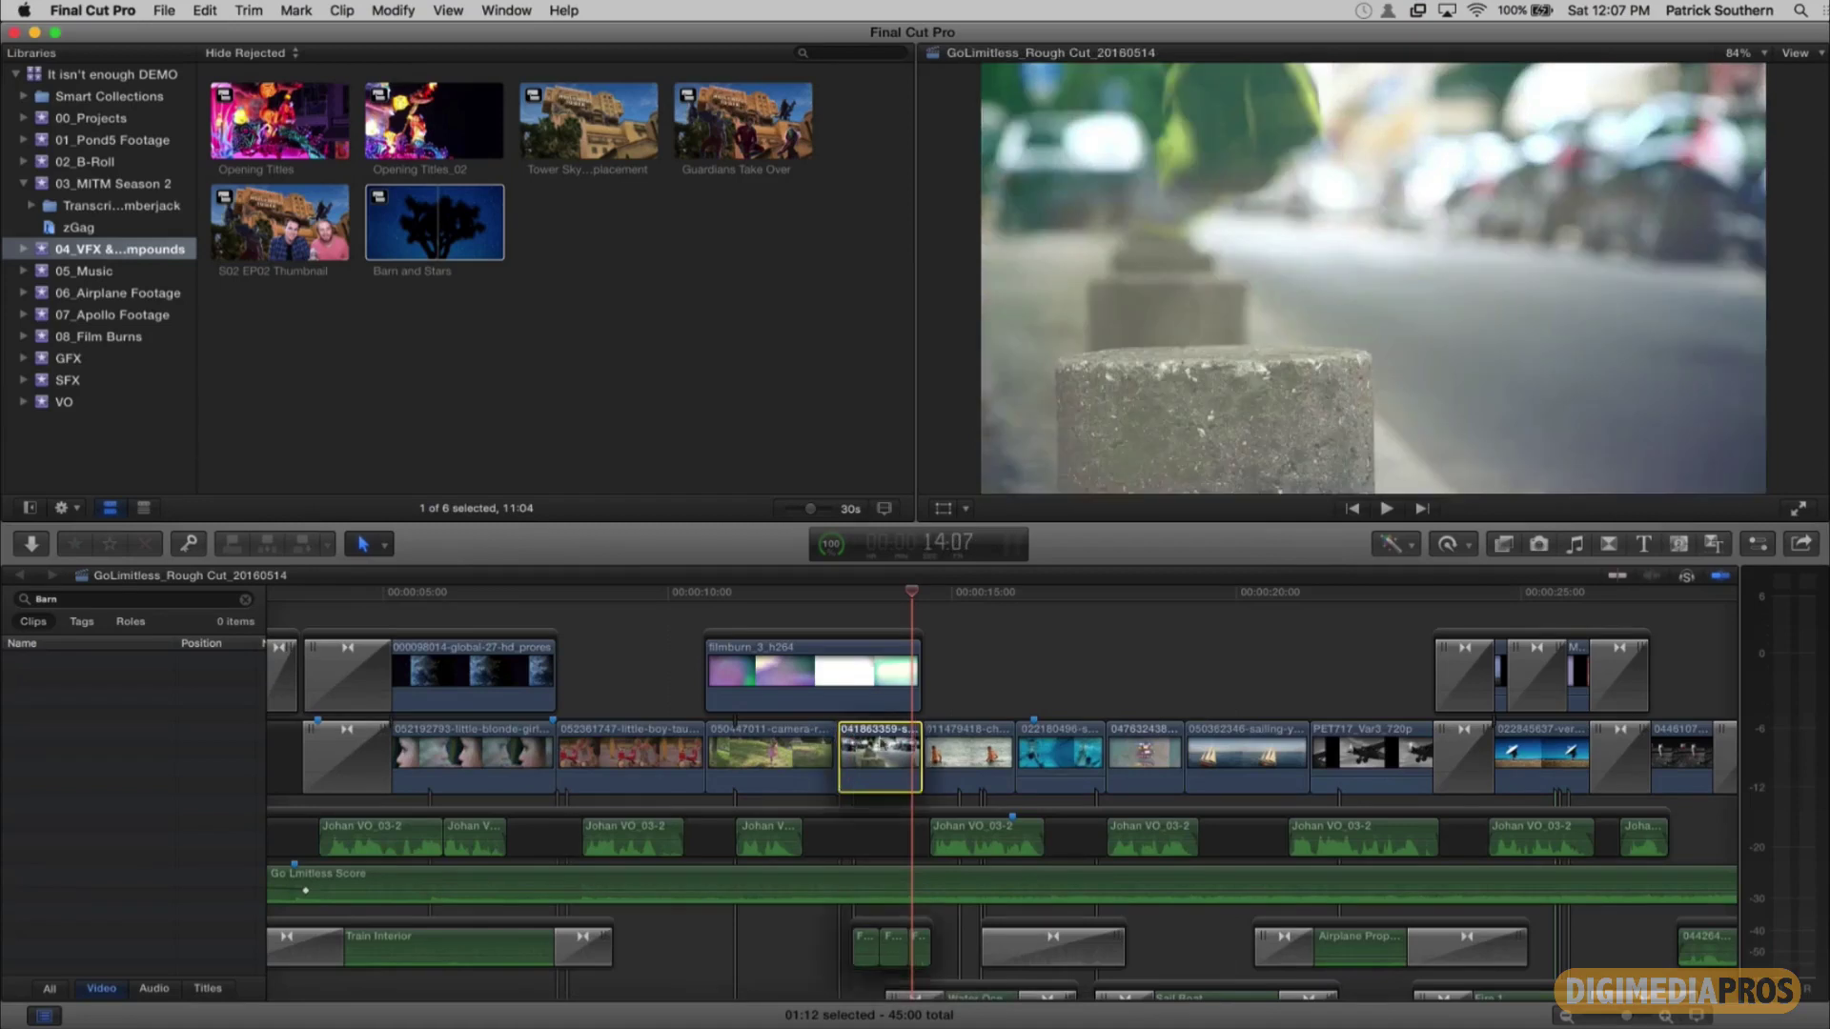
mouse_move(860, 745)
mouse_down()
mouse_move(930, 747)
mouse_move(859, 745)
mouse_up()
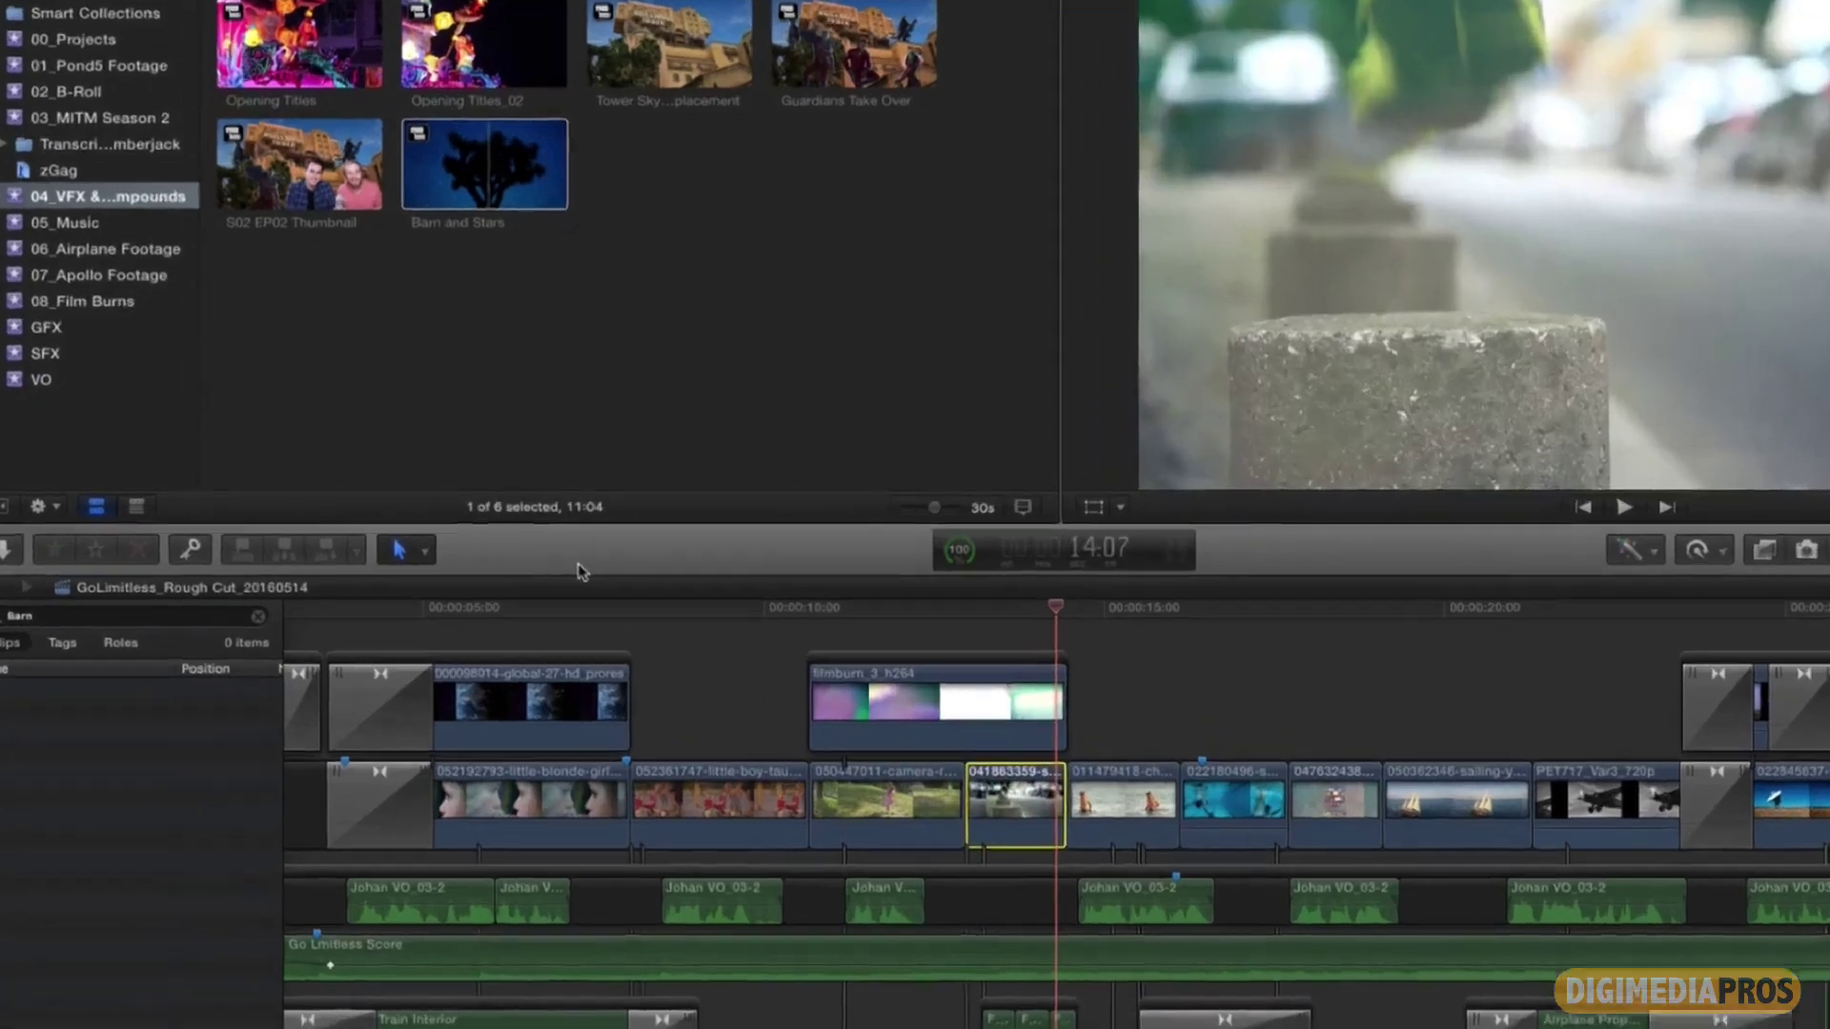
Step: Shift the shoes-running clip over the start of the child-sea clip with Position tool behaviour, and move it back beside the camera-runs clip
click(424, 553)
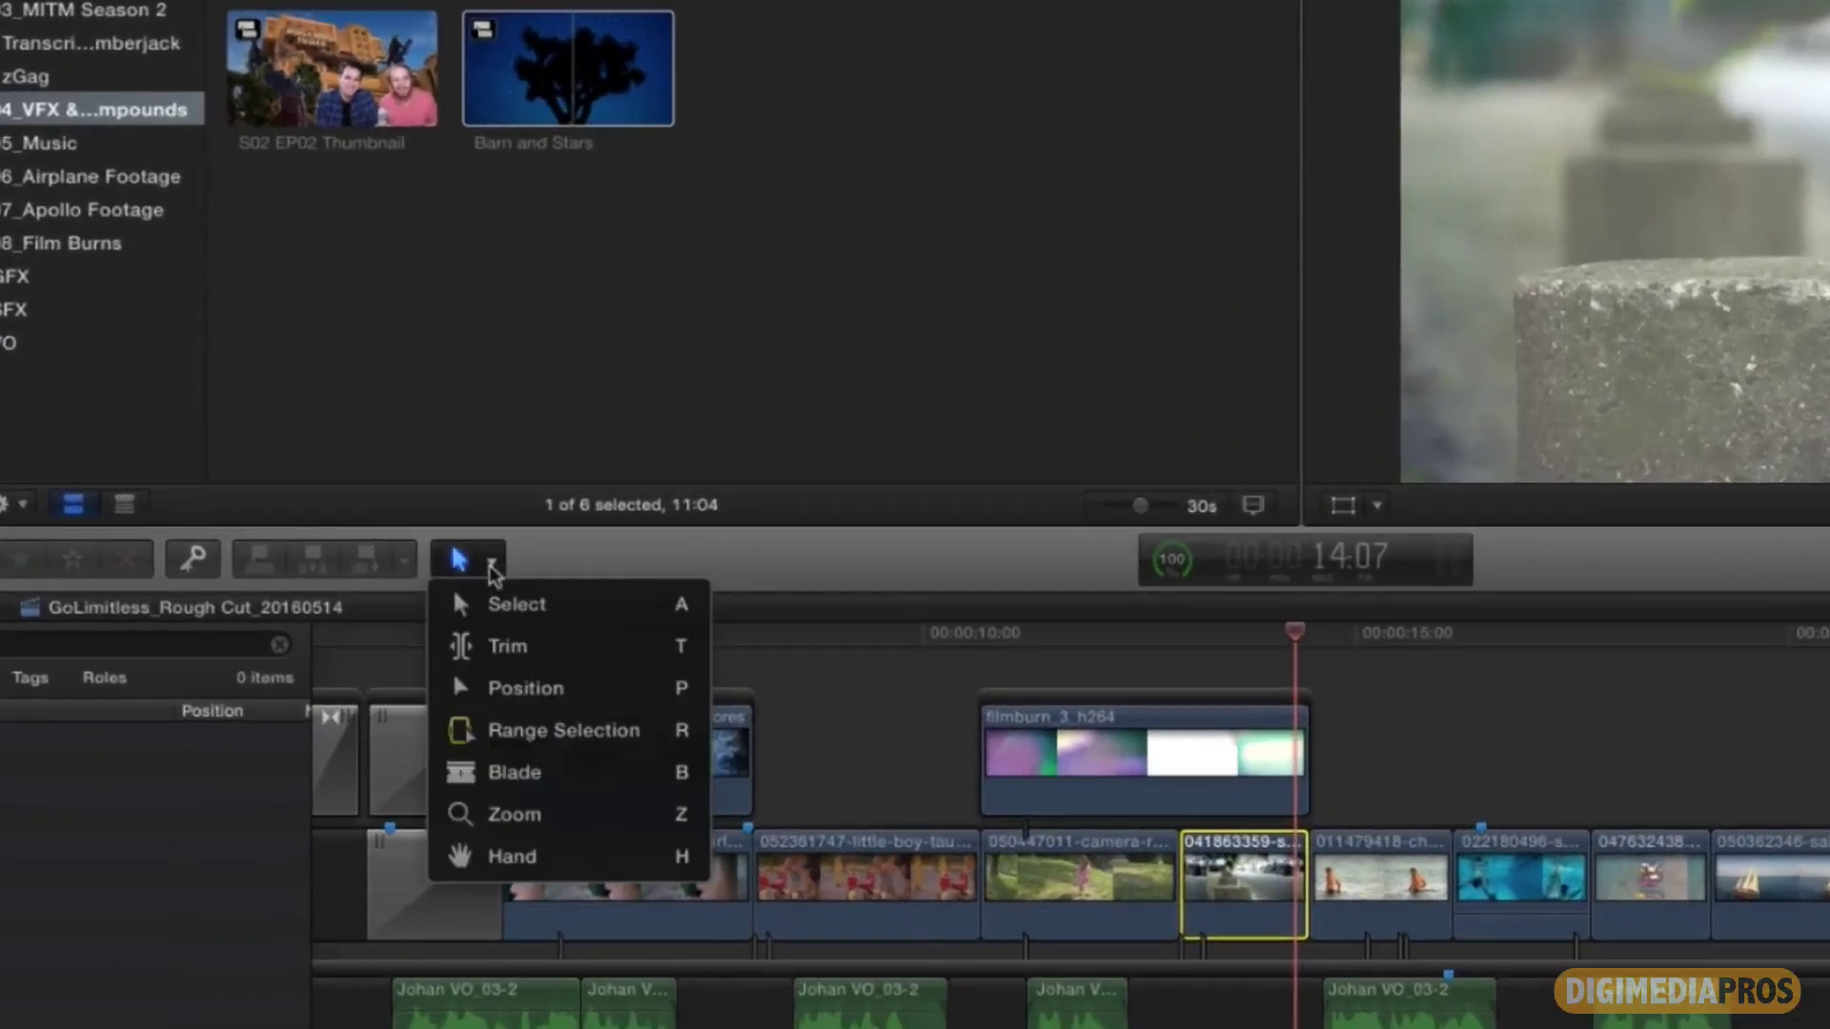
click(492, 564)
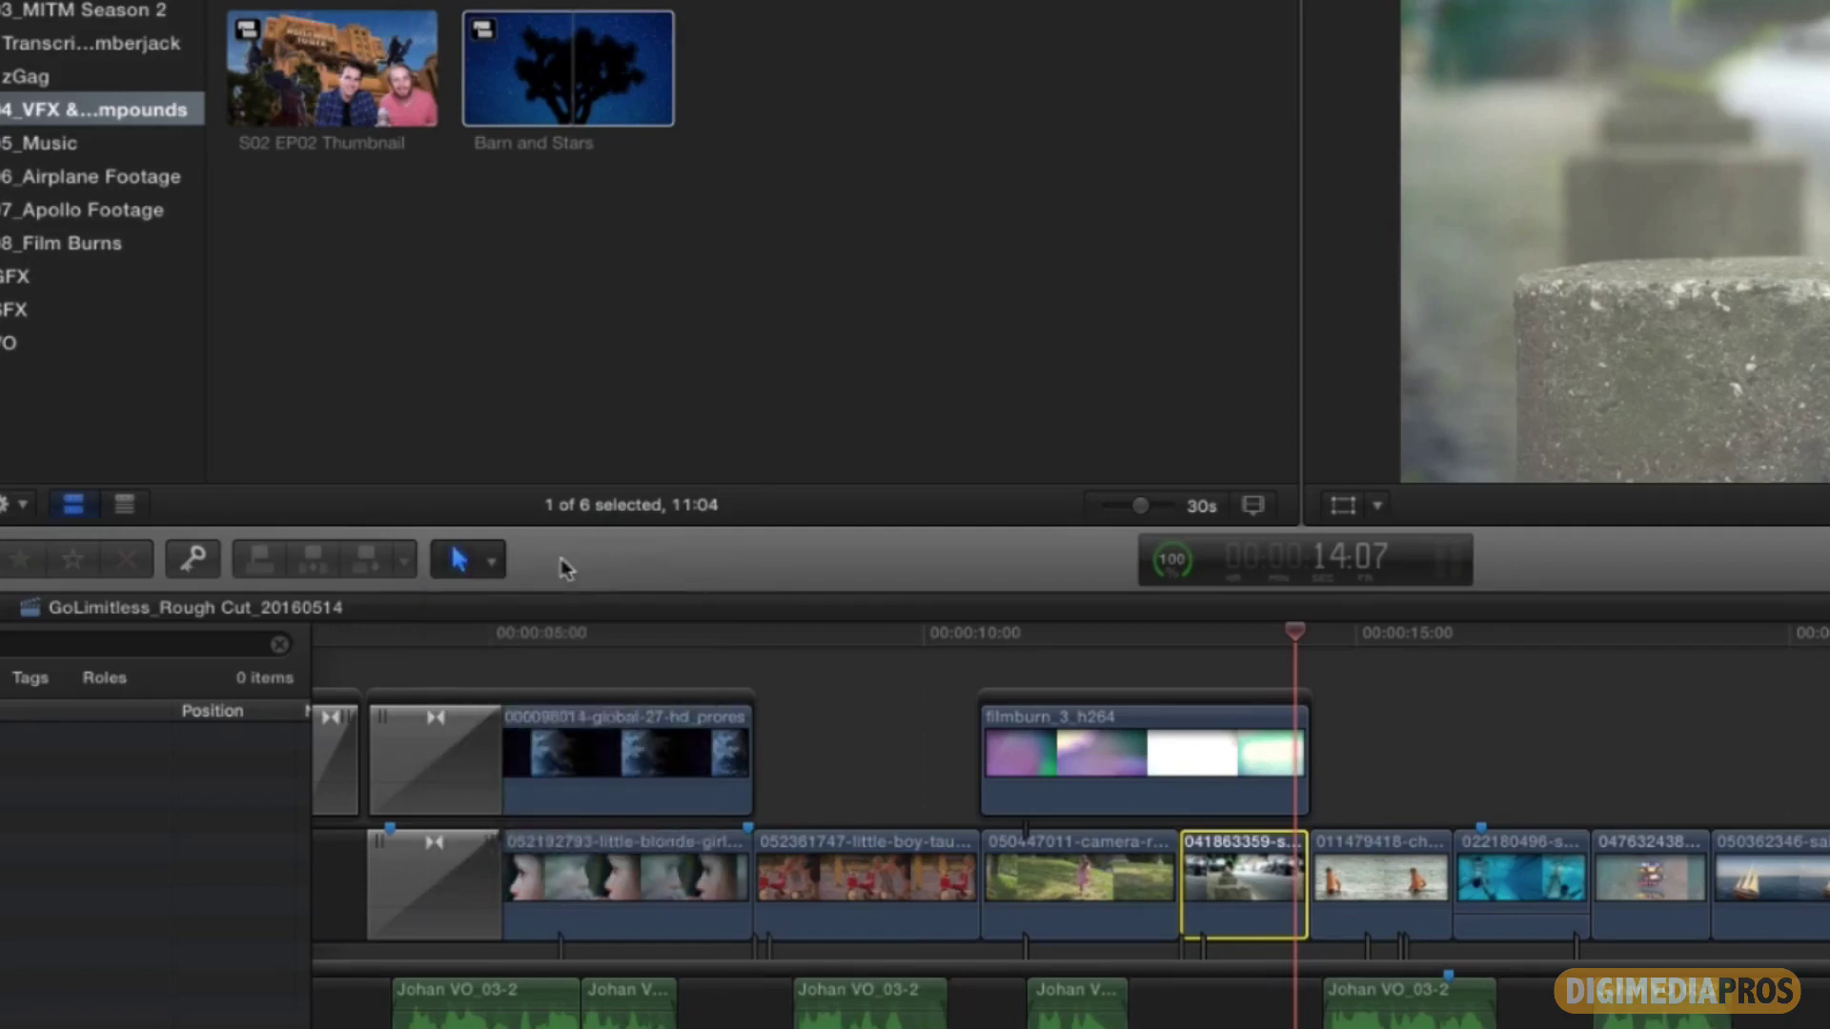
click(491, 564)
click(947, 806)
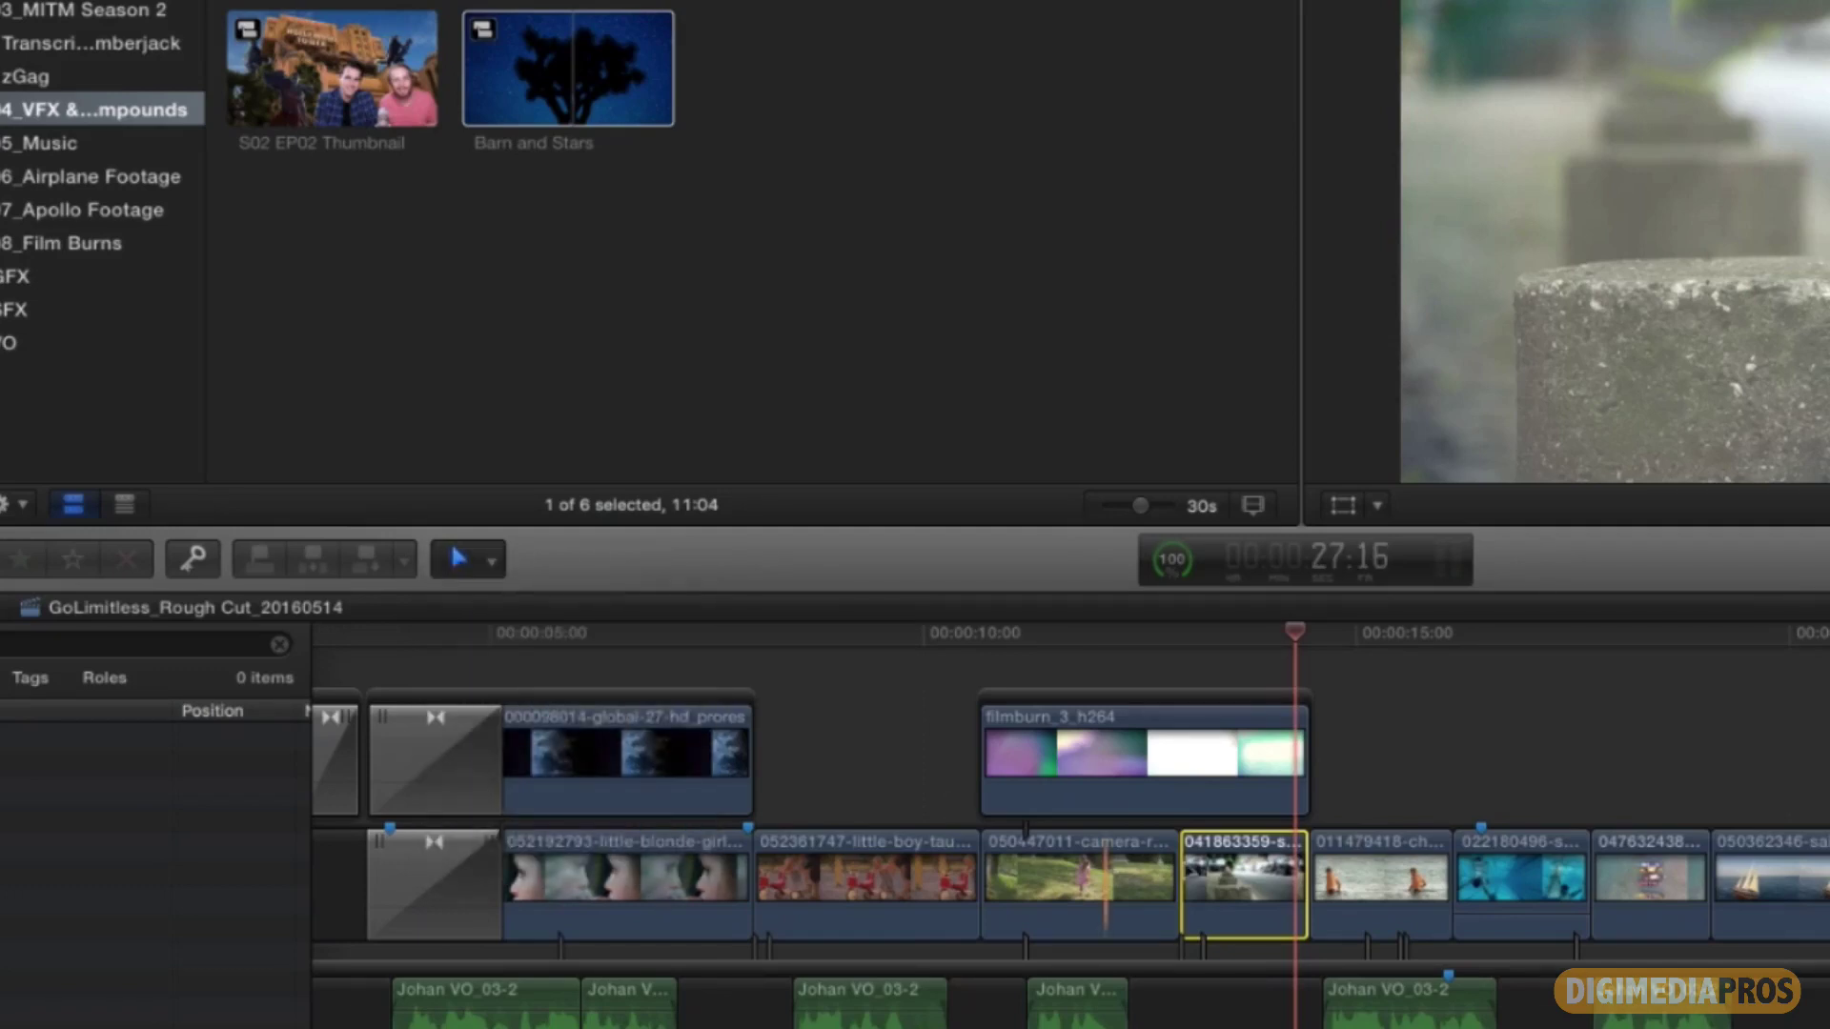
drag(1256, 882, 1309, 878)
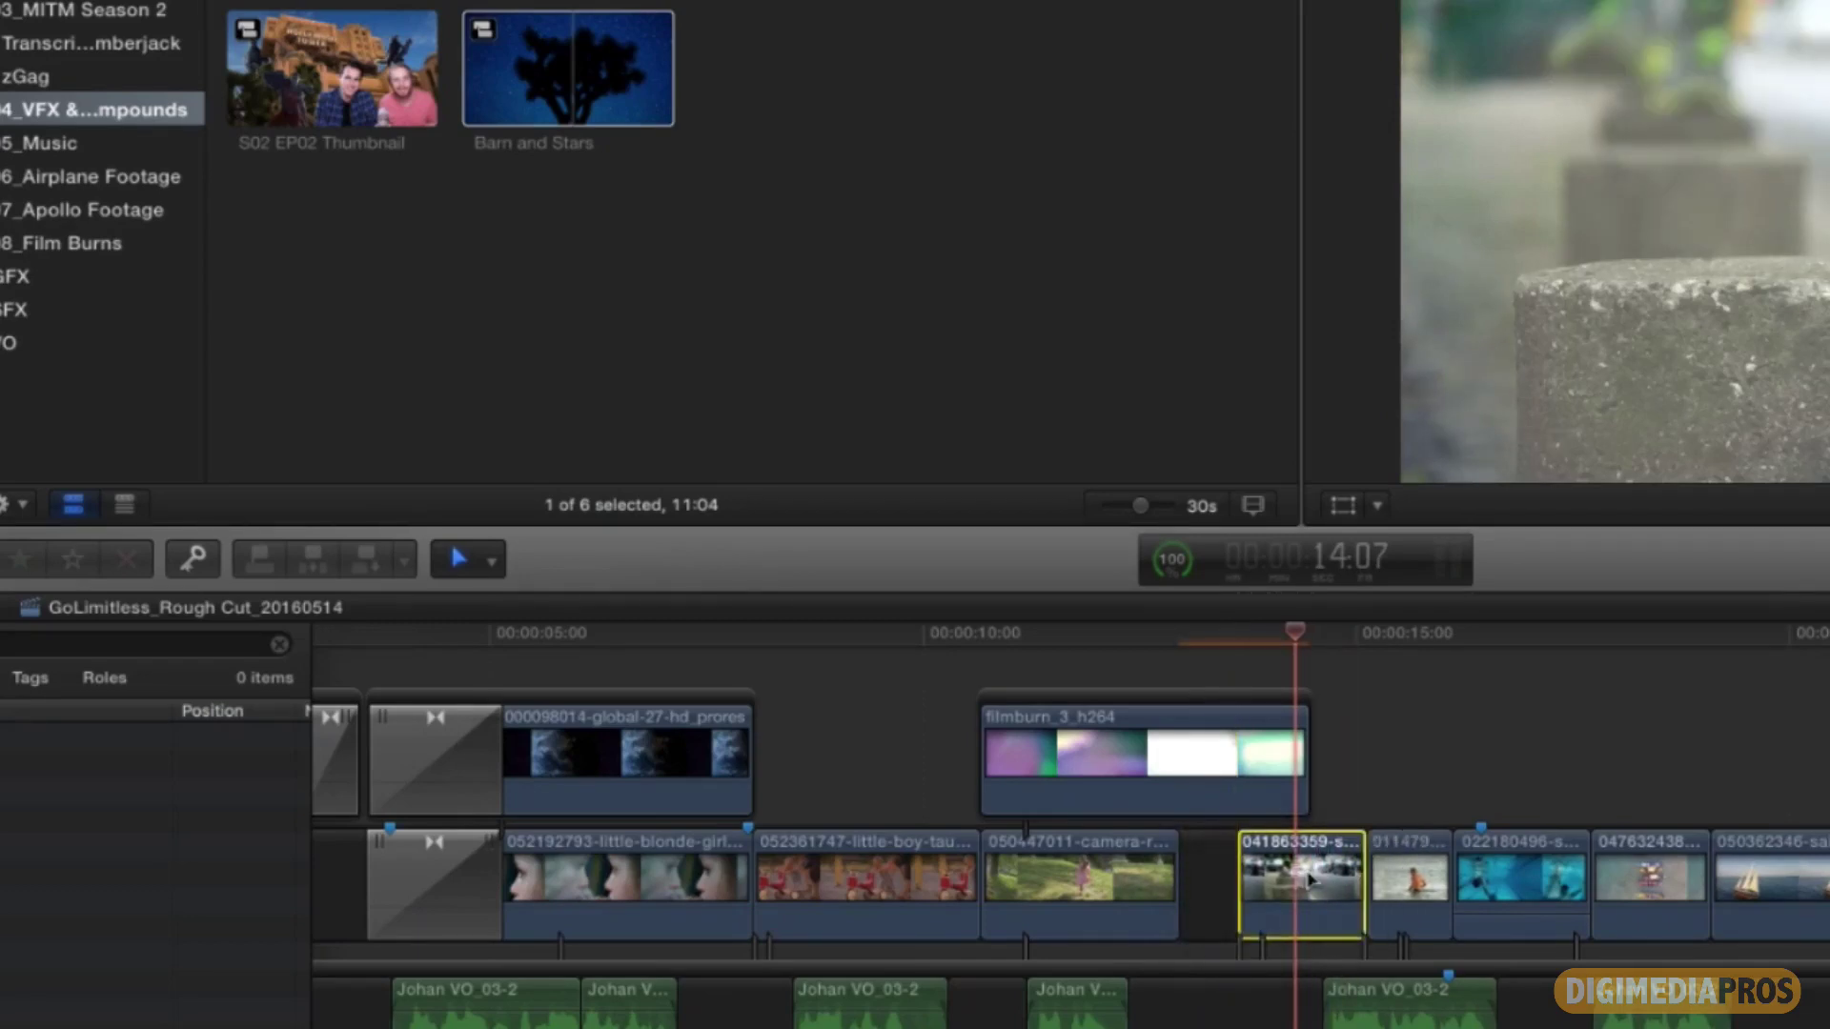
click(1217, 899)
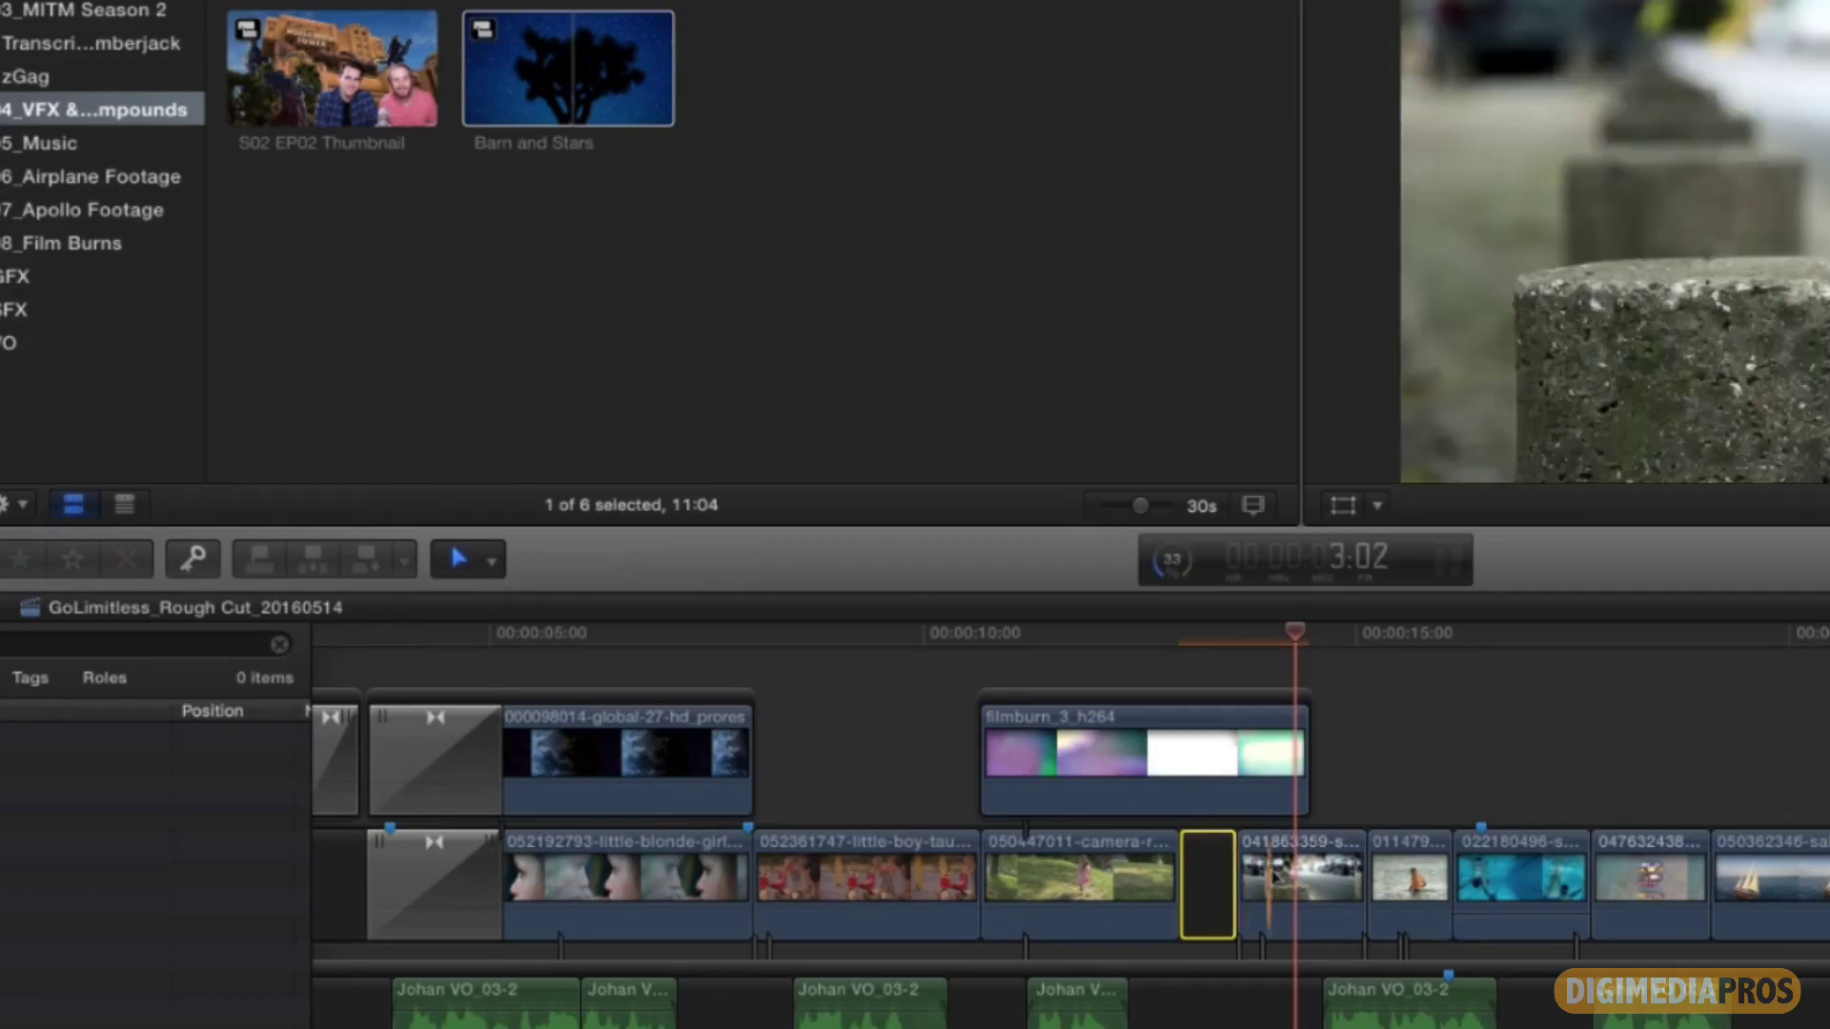
drag(1288, 894, 1245, 888)
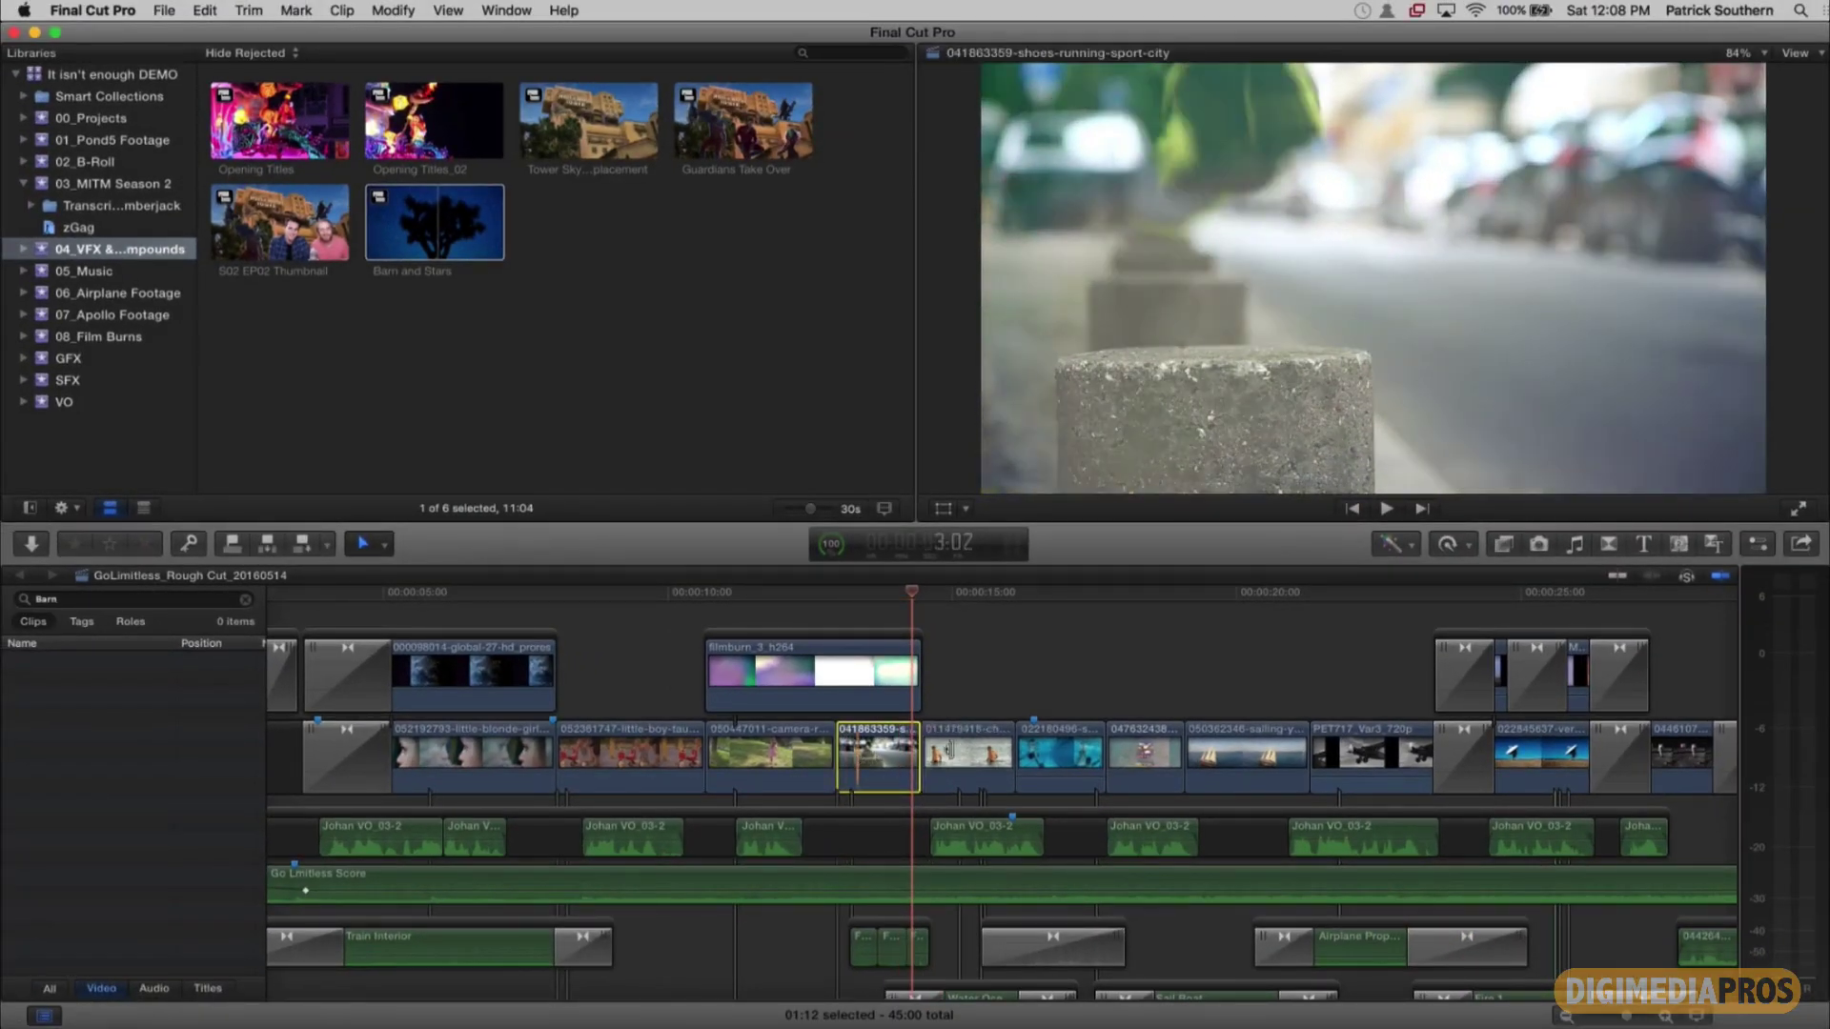
Step: Lift the child-sea clip out of the primary storyline as a connected clip, and put it back in its original place
mouse_move(963, 741)
mouse_down()
mouse_move(964, 669)
mouse_move(970, 735)
mouse_move(1077, 737)
mouse_move(971, 737)
mouse_up()
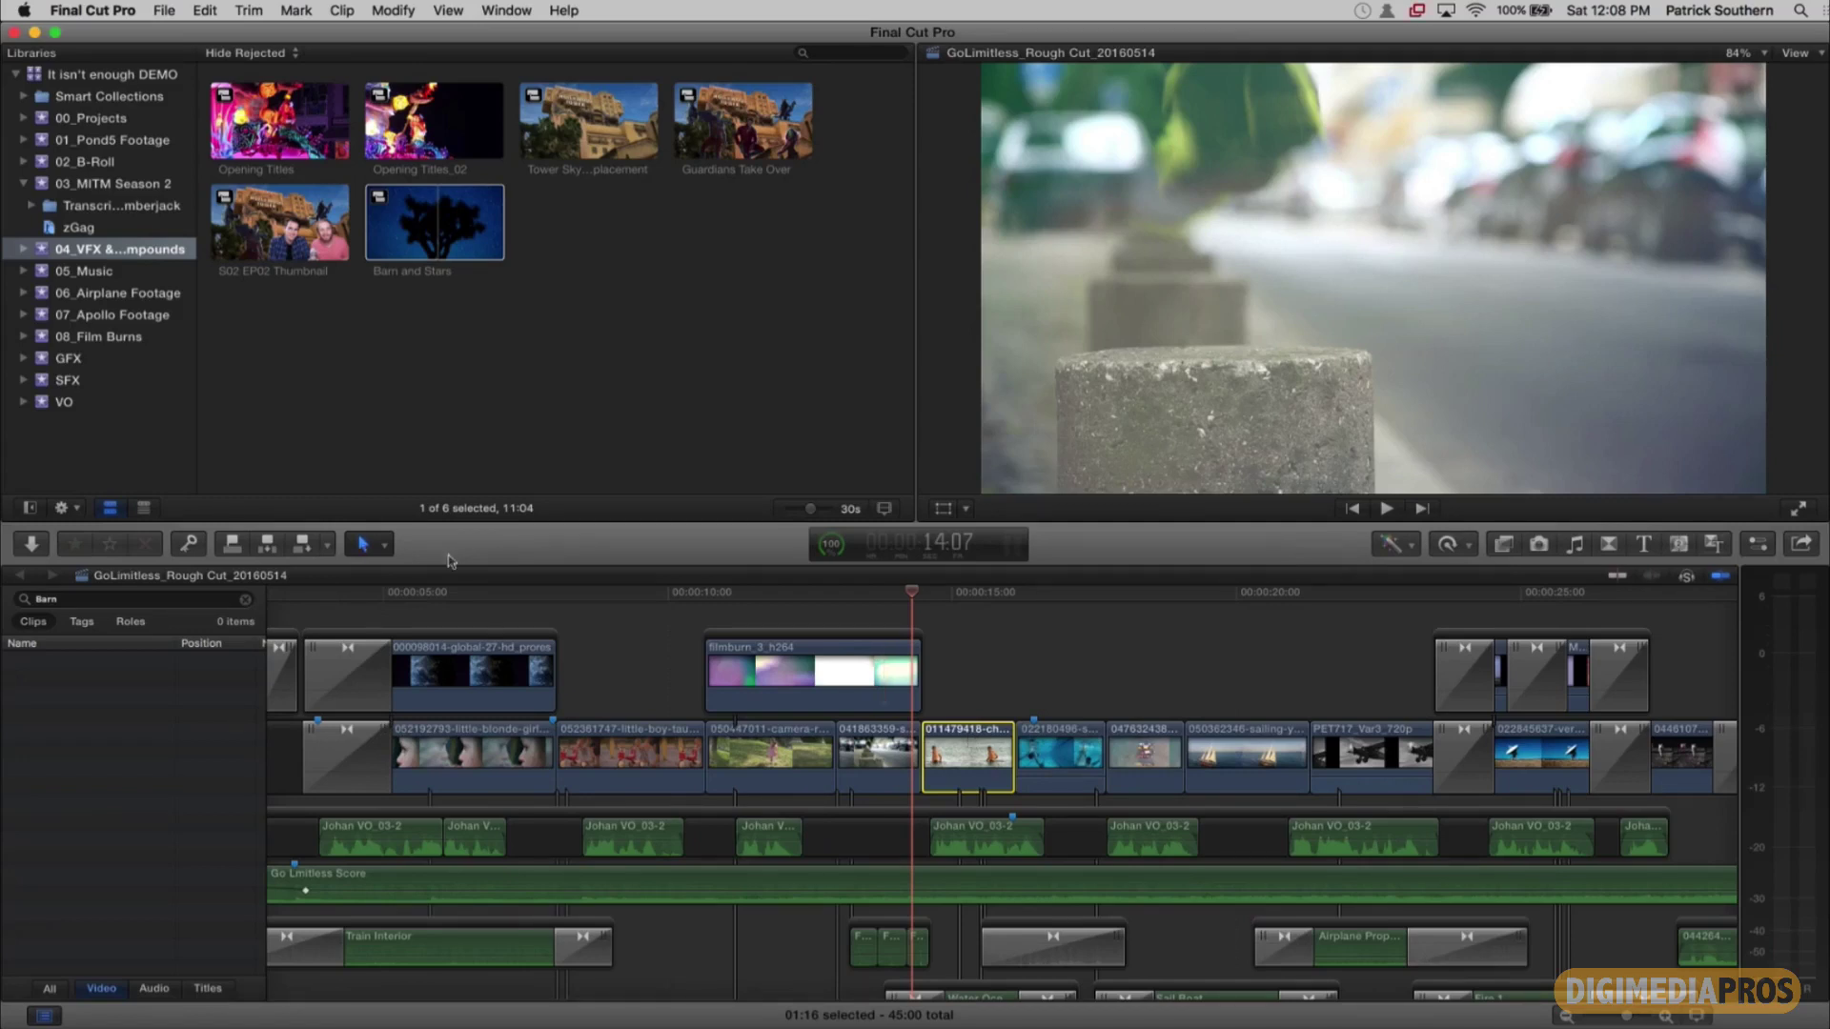
click(368, 544)
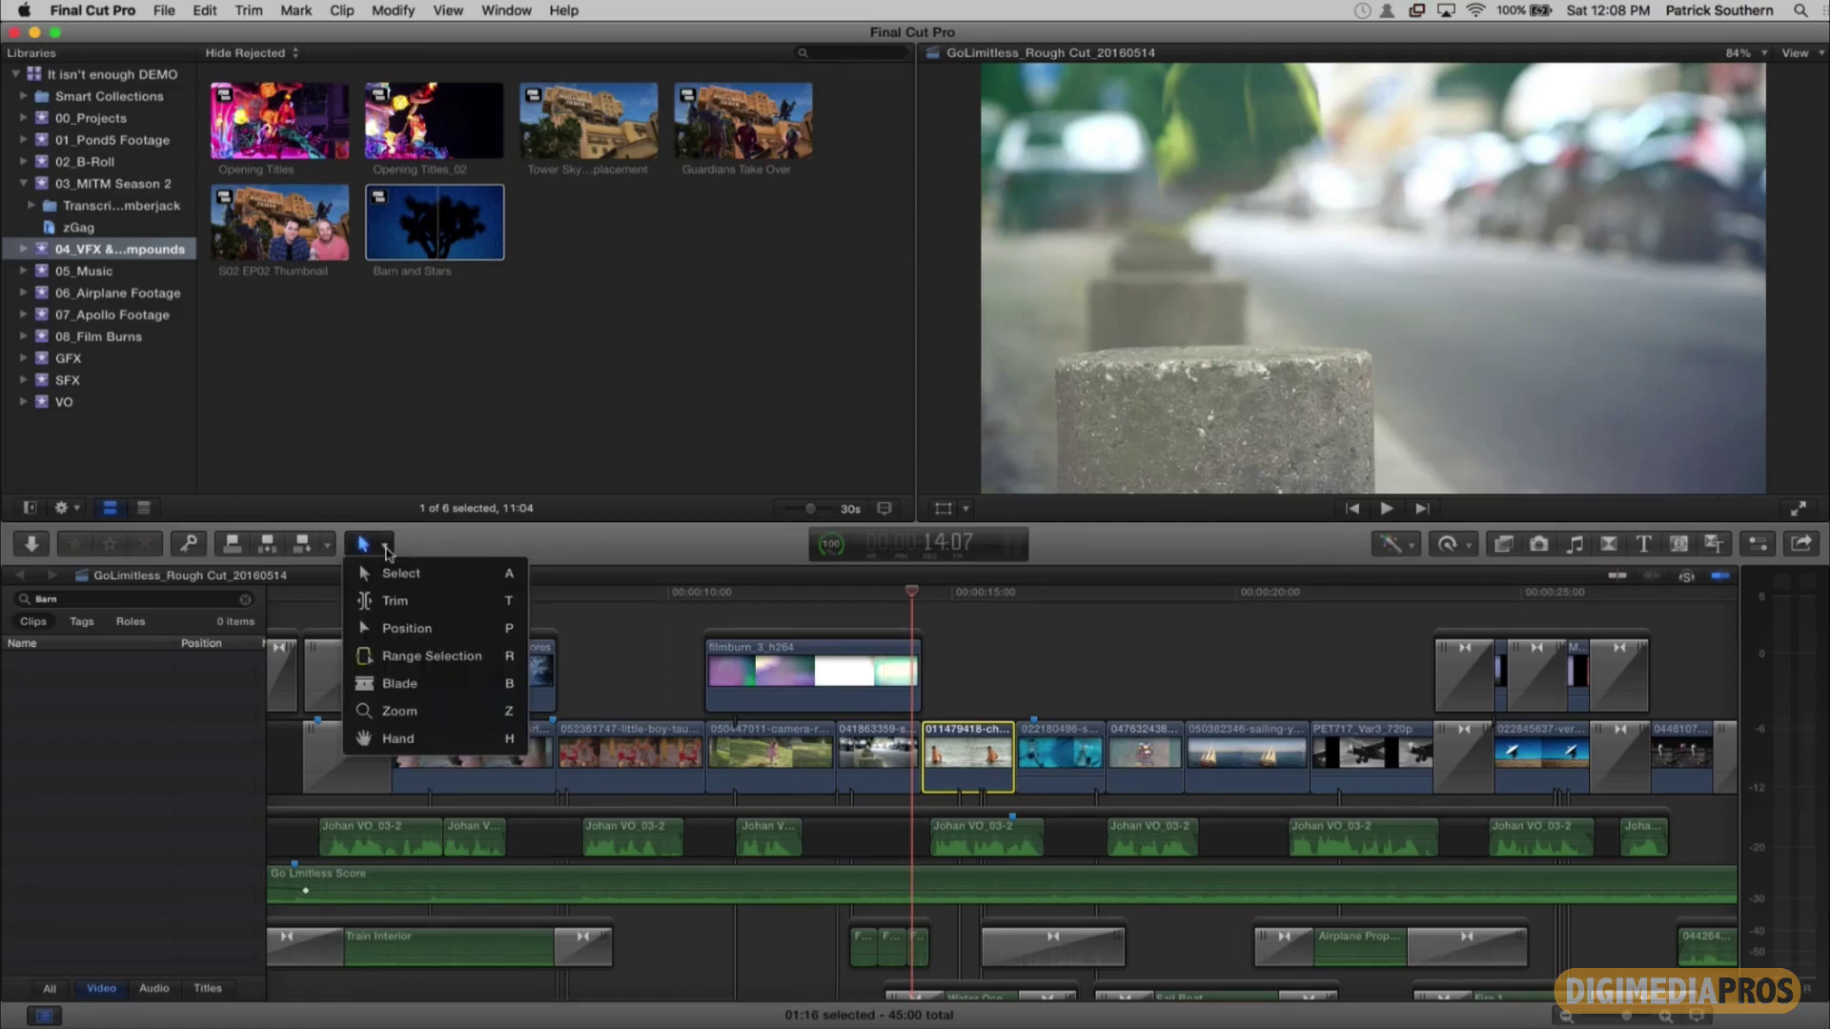
click(410, 629)
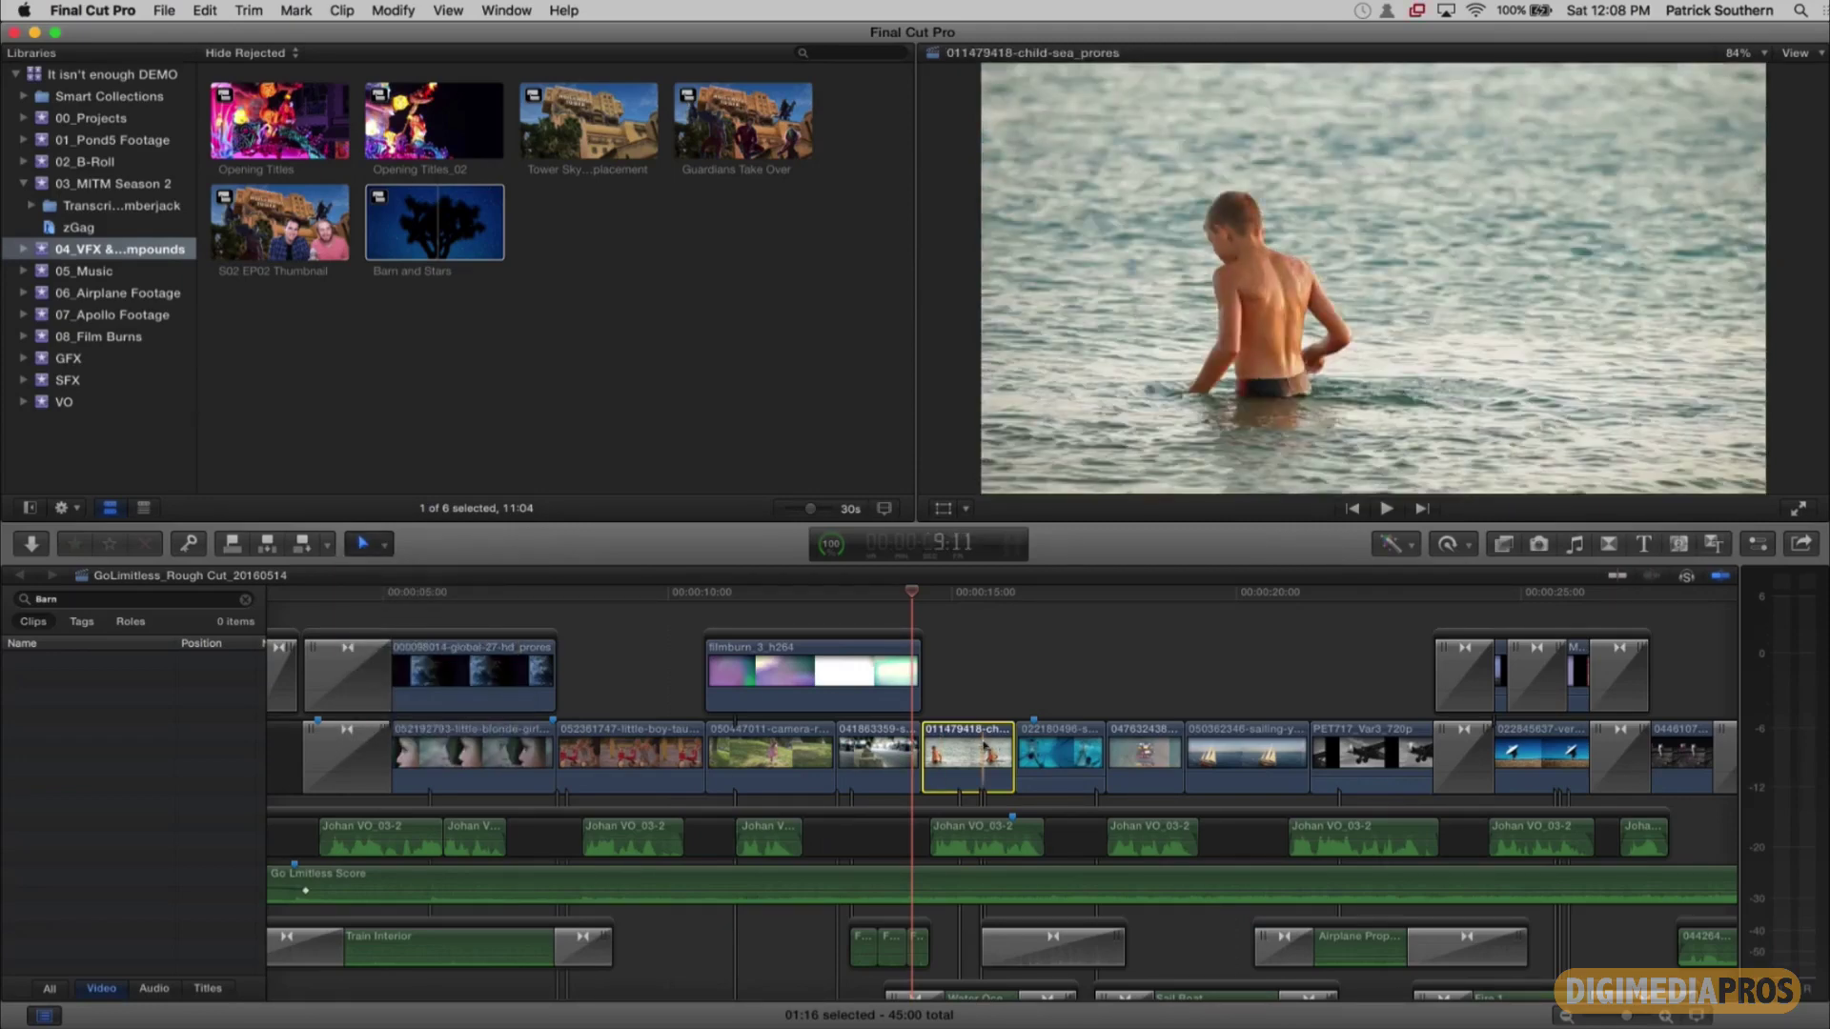
drag(983, 747, 991, 634)
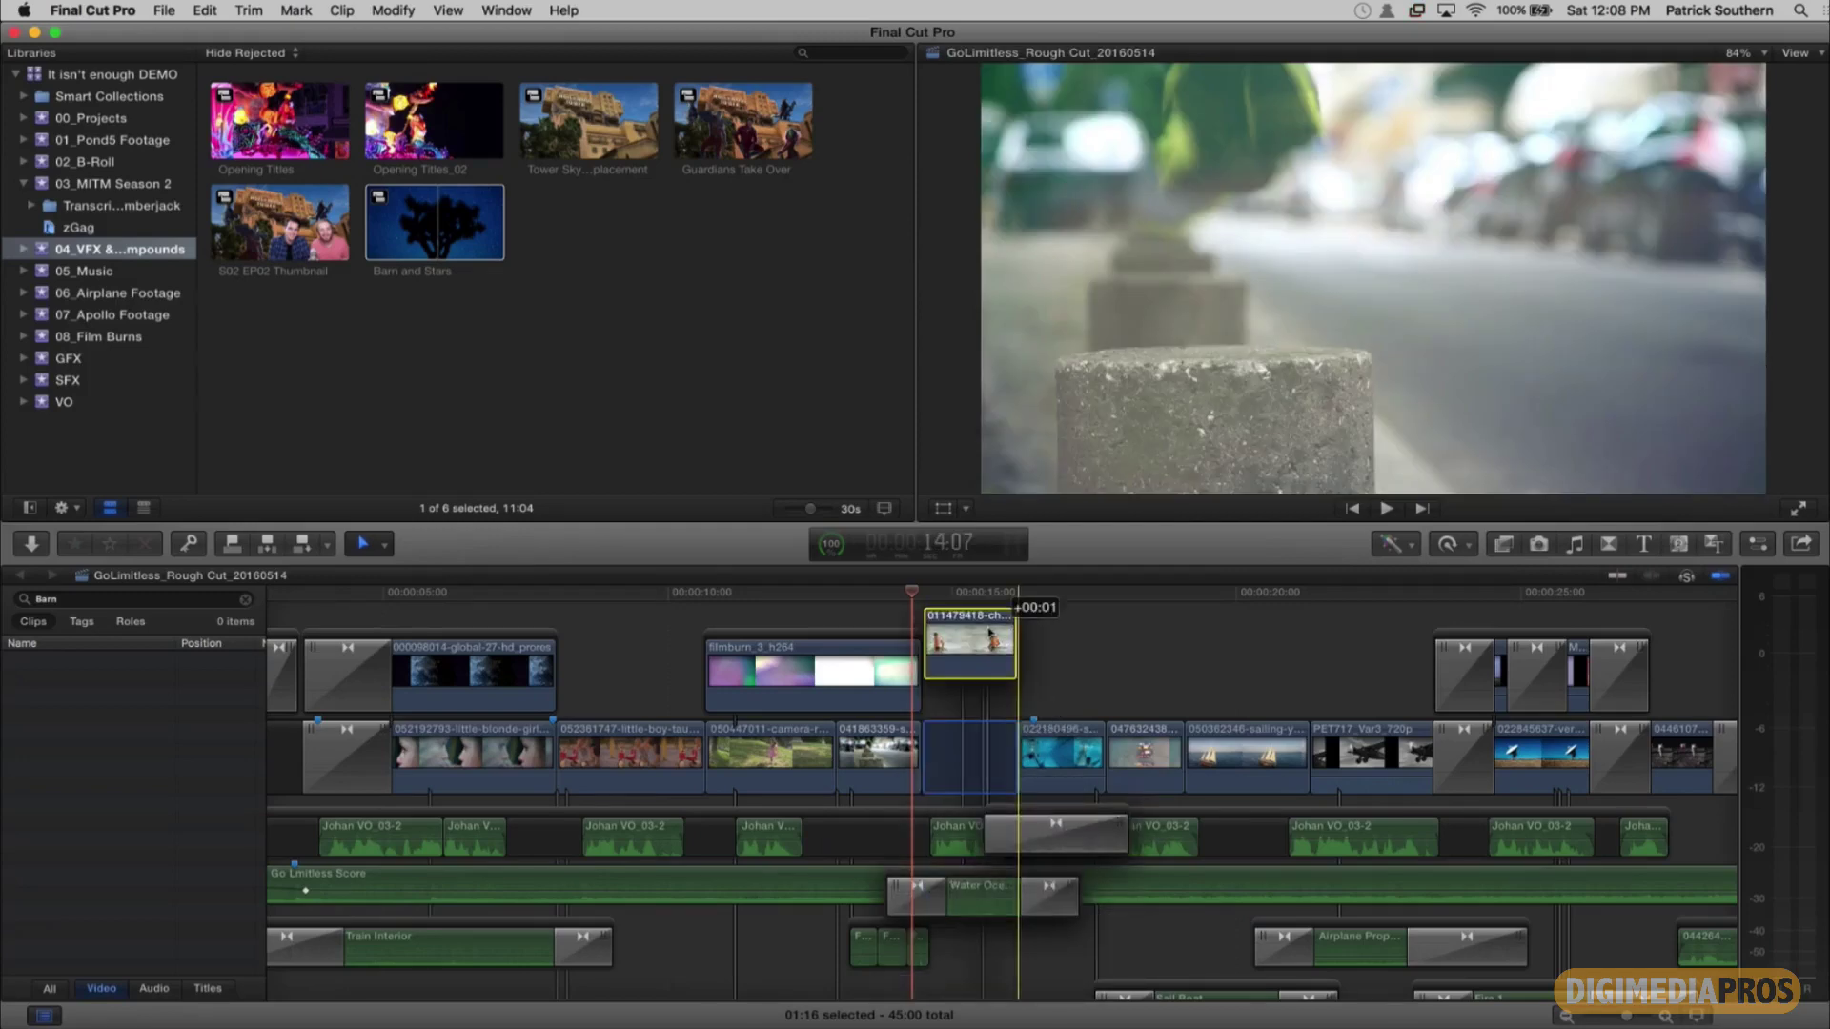
key(Escape)
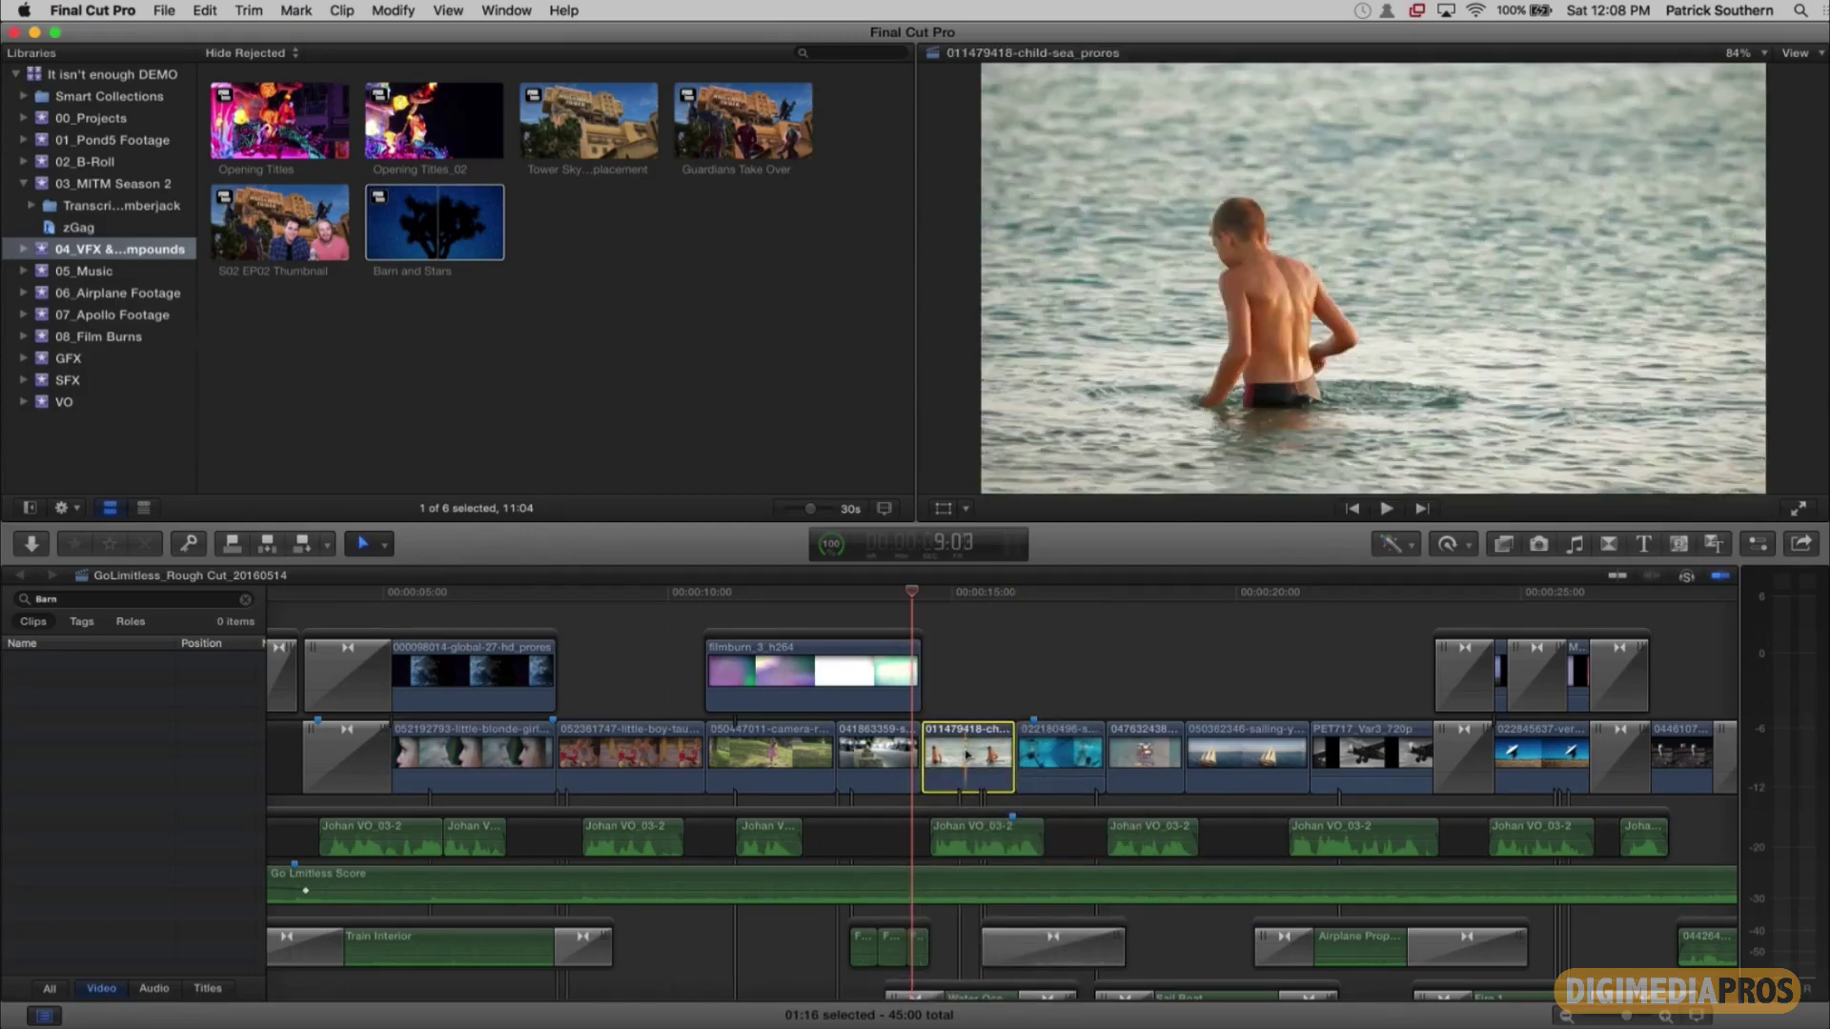
key(super+alt+Up)
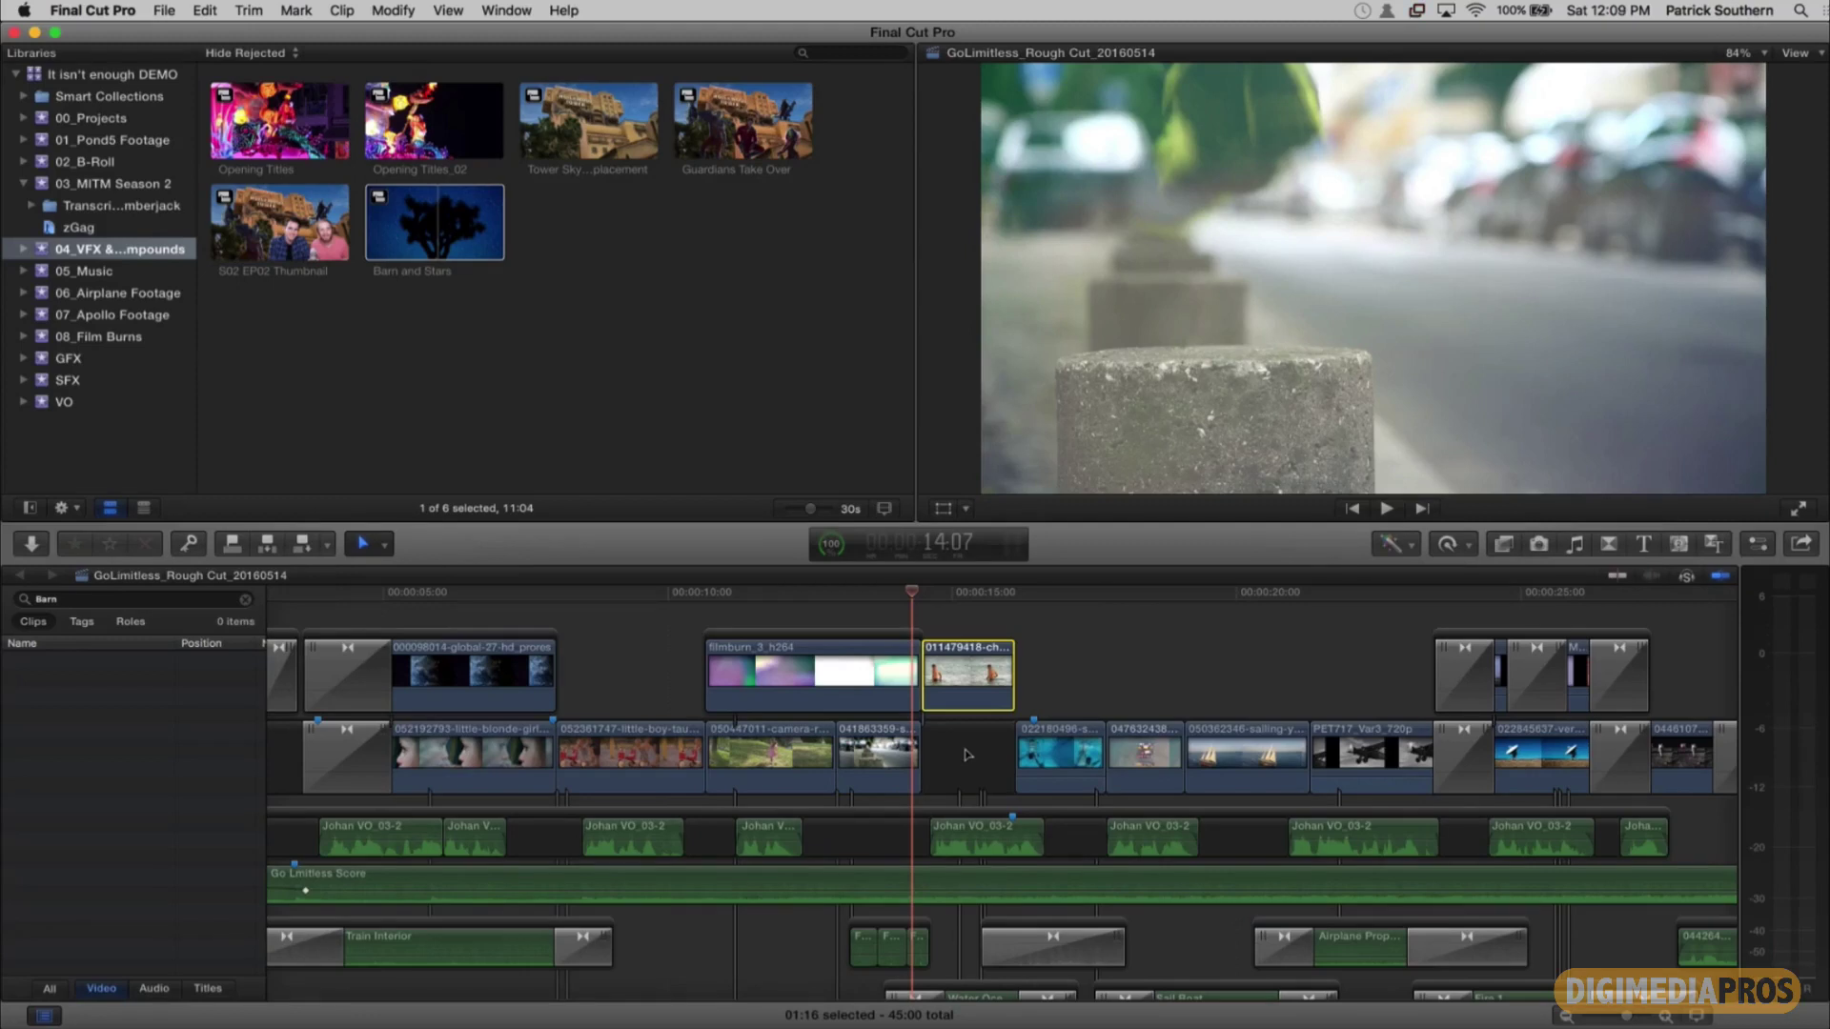
key(super+alt+Down)
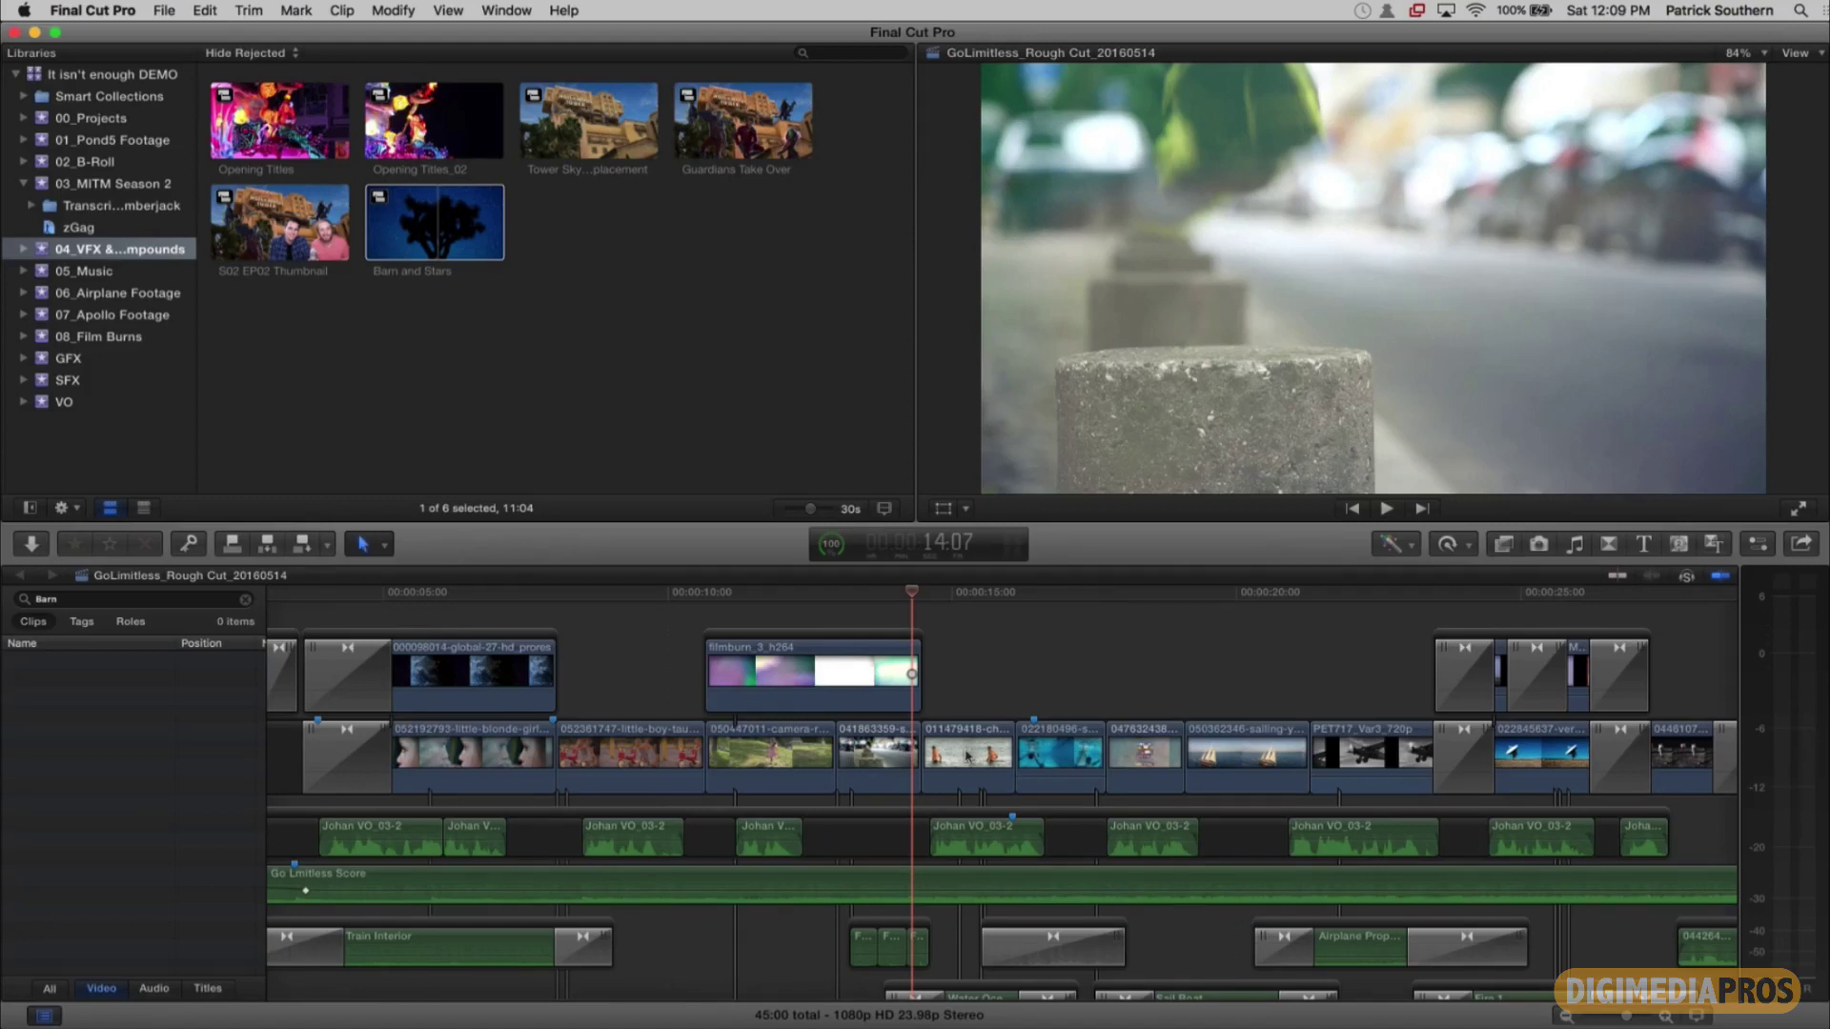
Step: Try to shift the child-sea clip with its connections overridden, and check the connected audio clips beneath it
scroll(967, 755, down, 5)
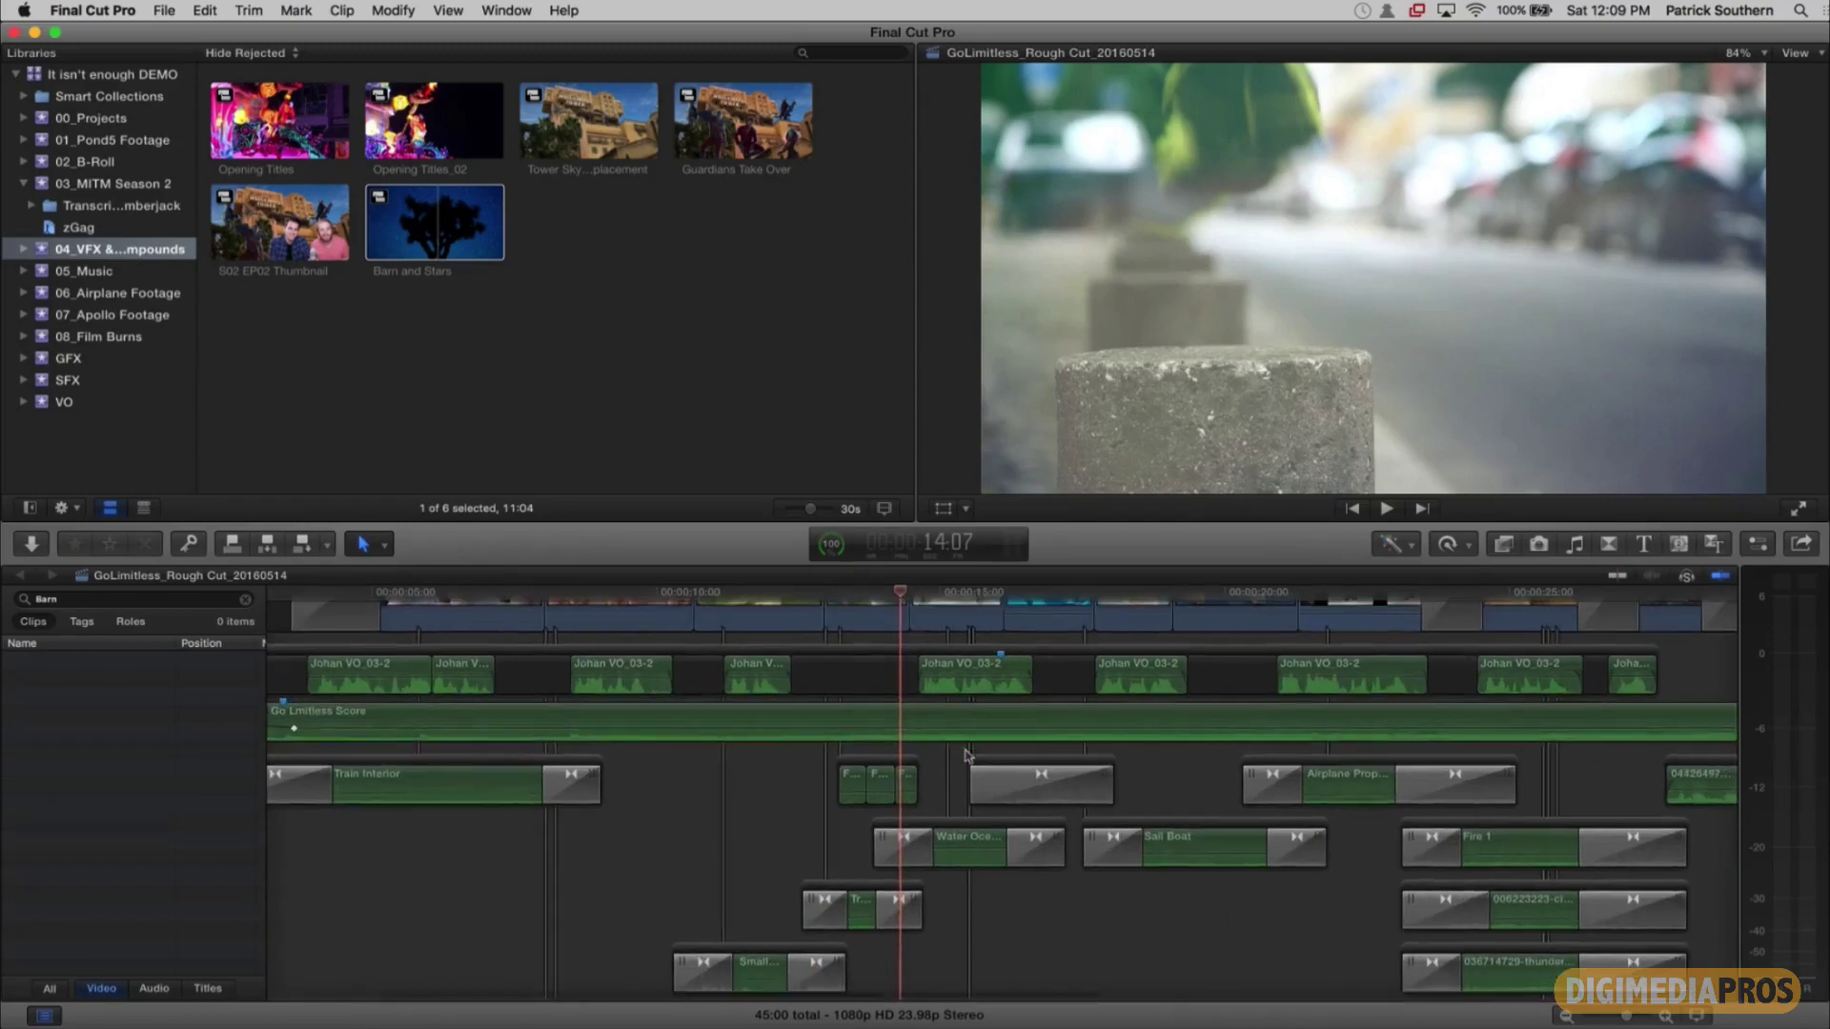
scroll(966, 755, up, 3)
scroll(966, 756, left, 5)
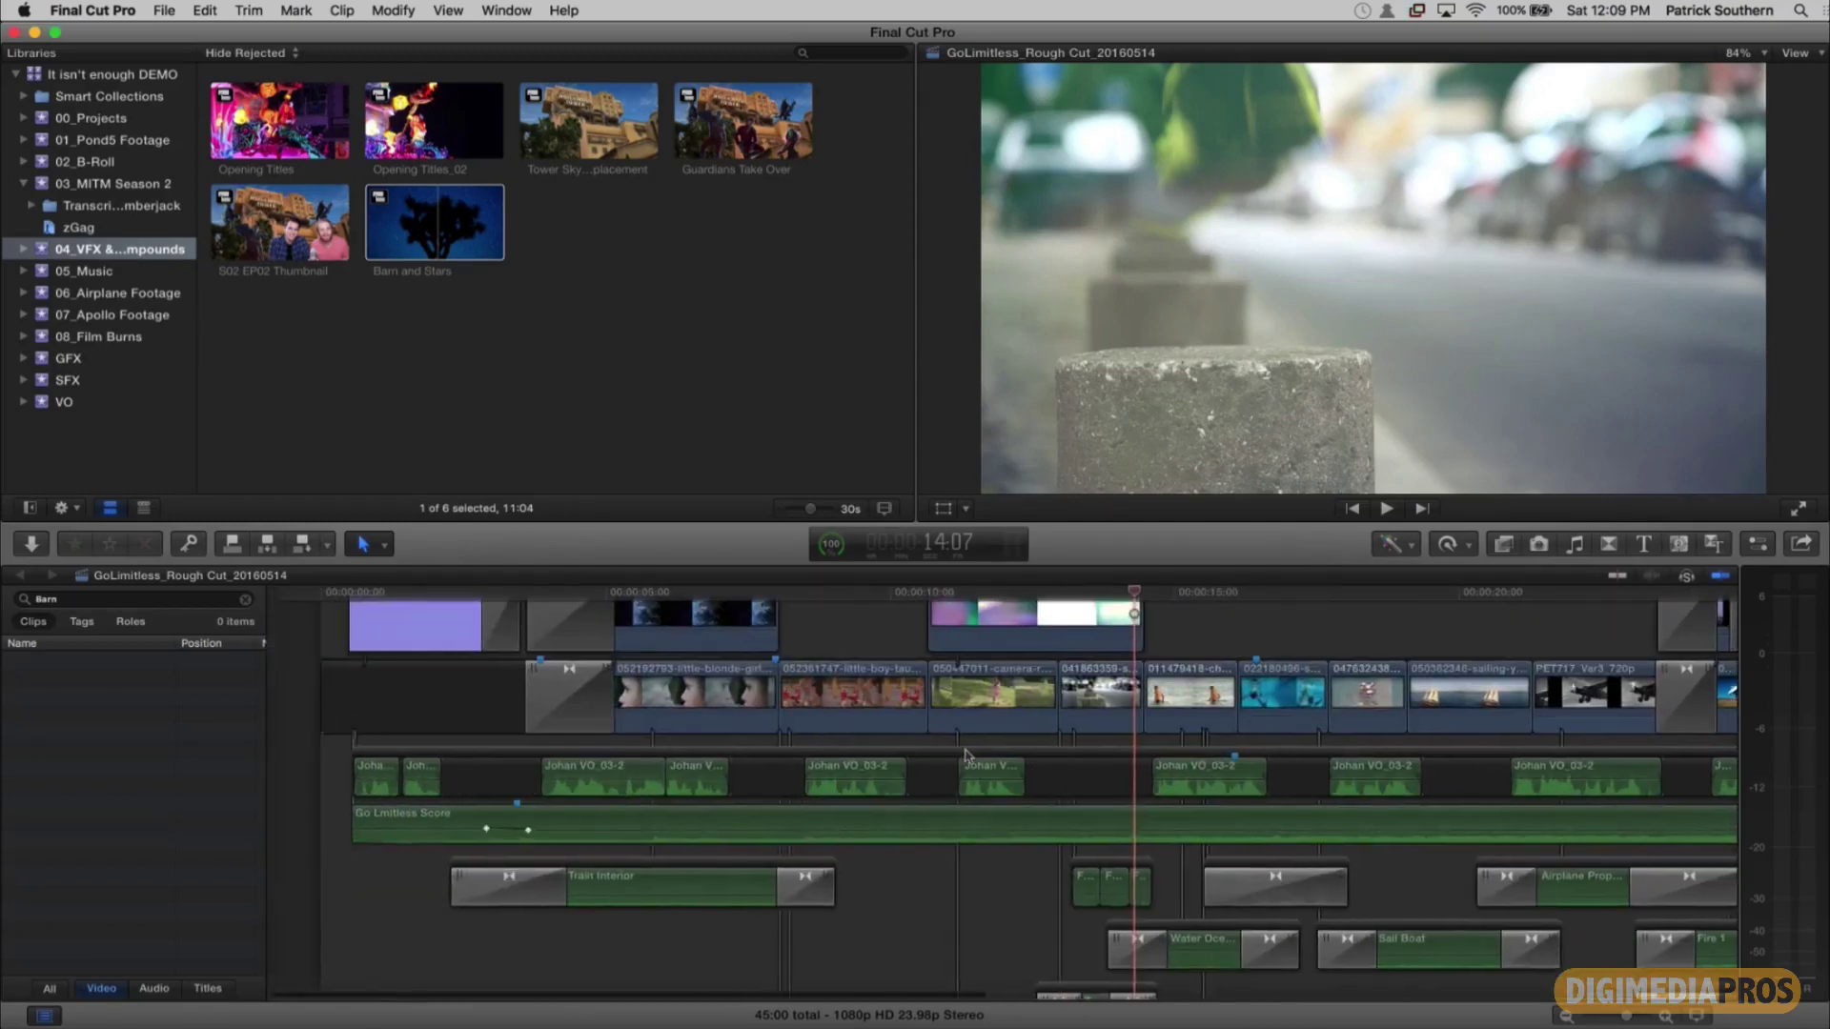
scroll(966, 755, right, 6)
scroll(966, 756, up, 2)
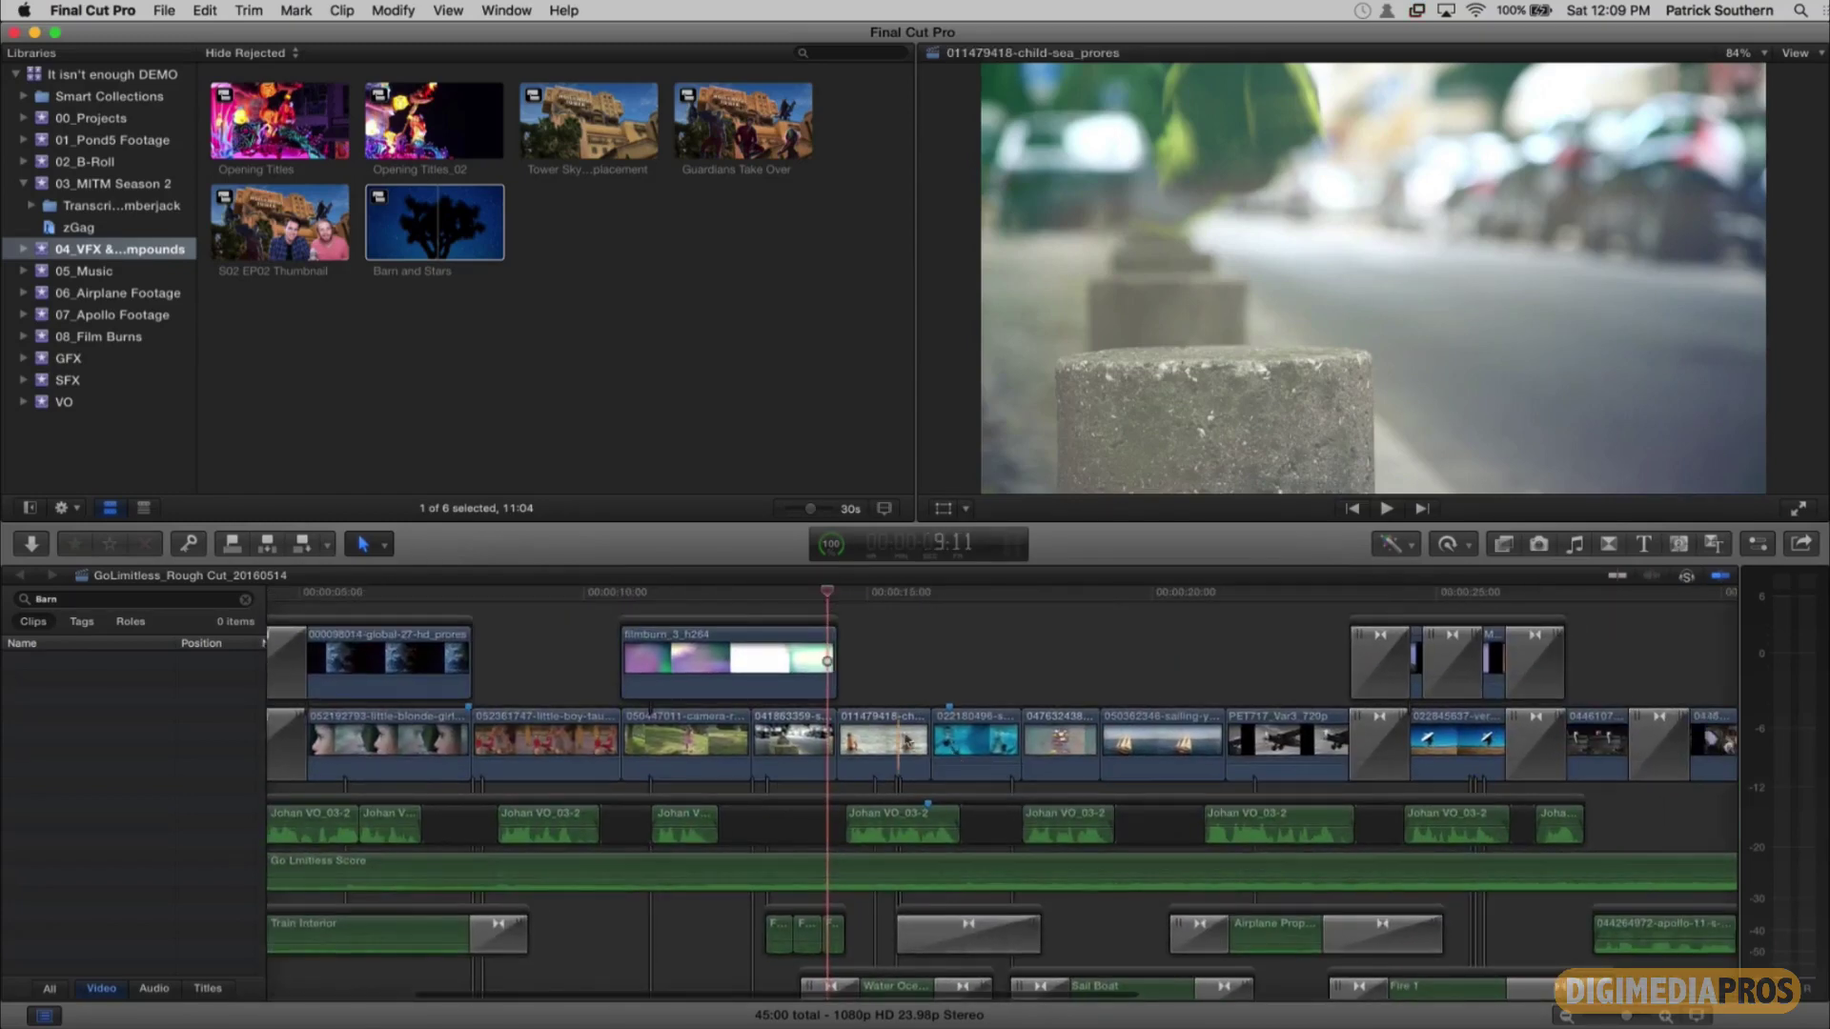
scroll(905, 739, down, 2)
scroll(904, 739, right, 1)
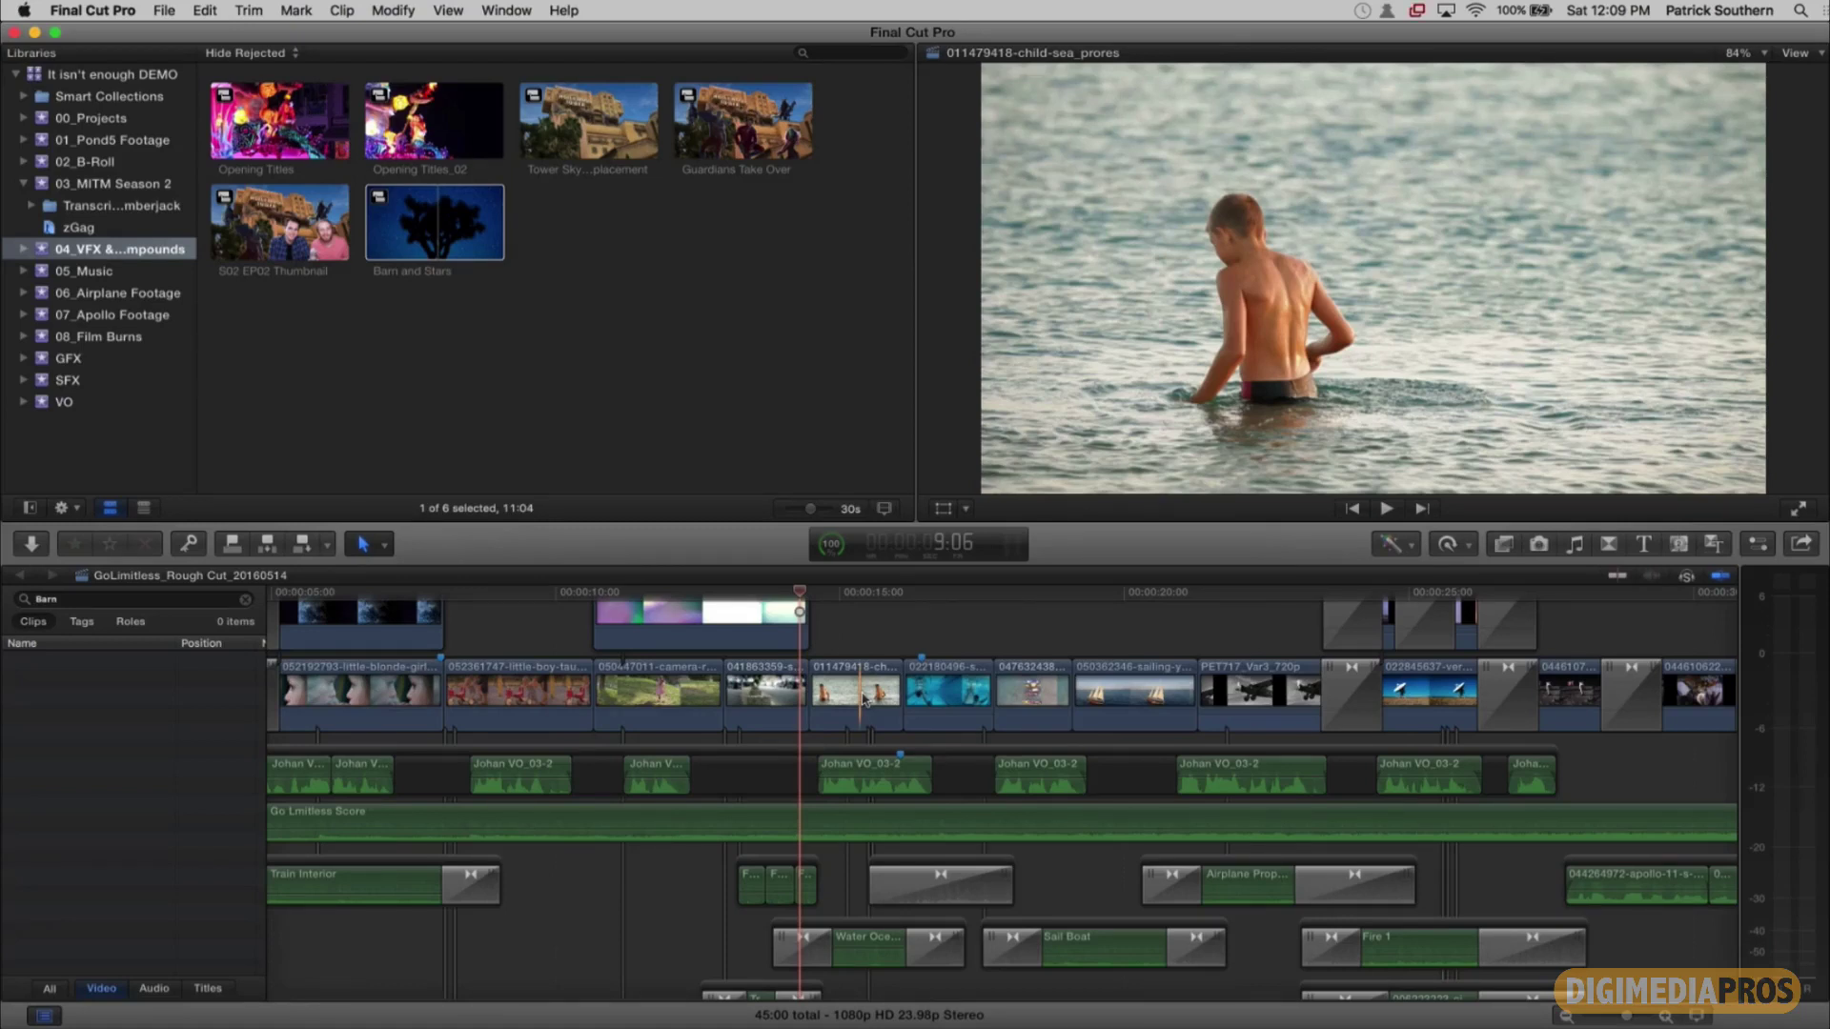
mouse_move(863, 698)
mouse_down()
mouse_move(968, 690)
mouse_move(841, 701)
mouse_up()
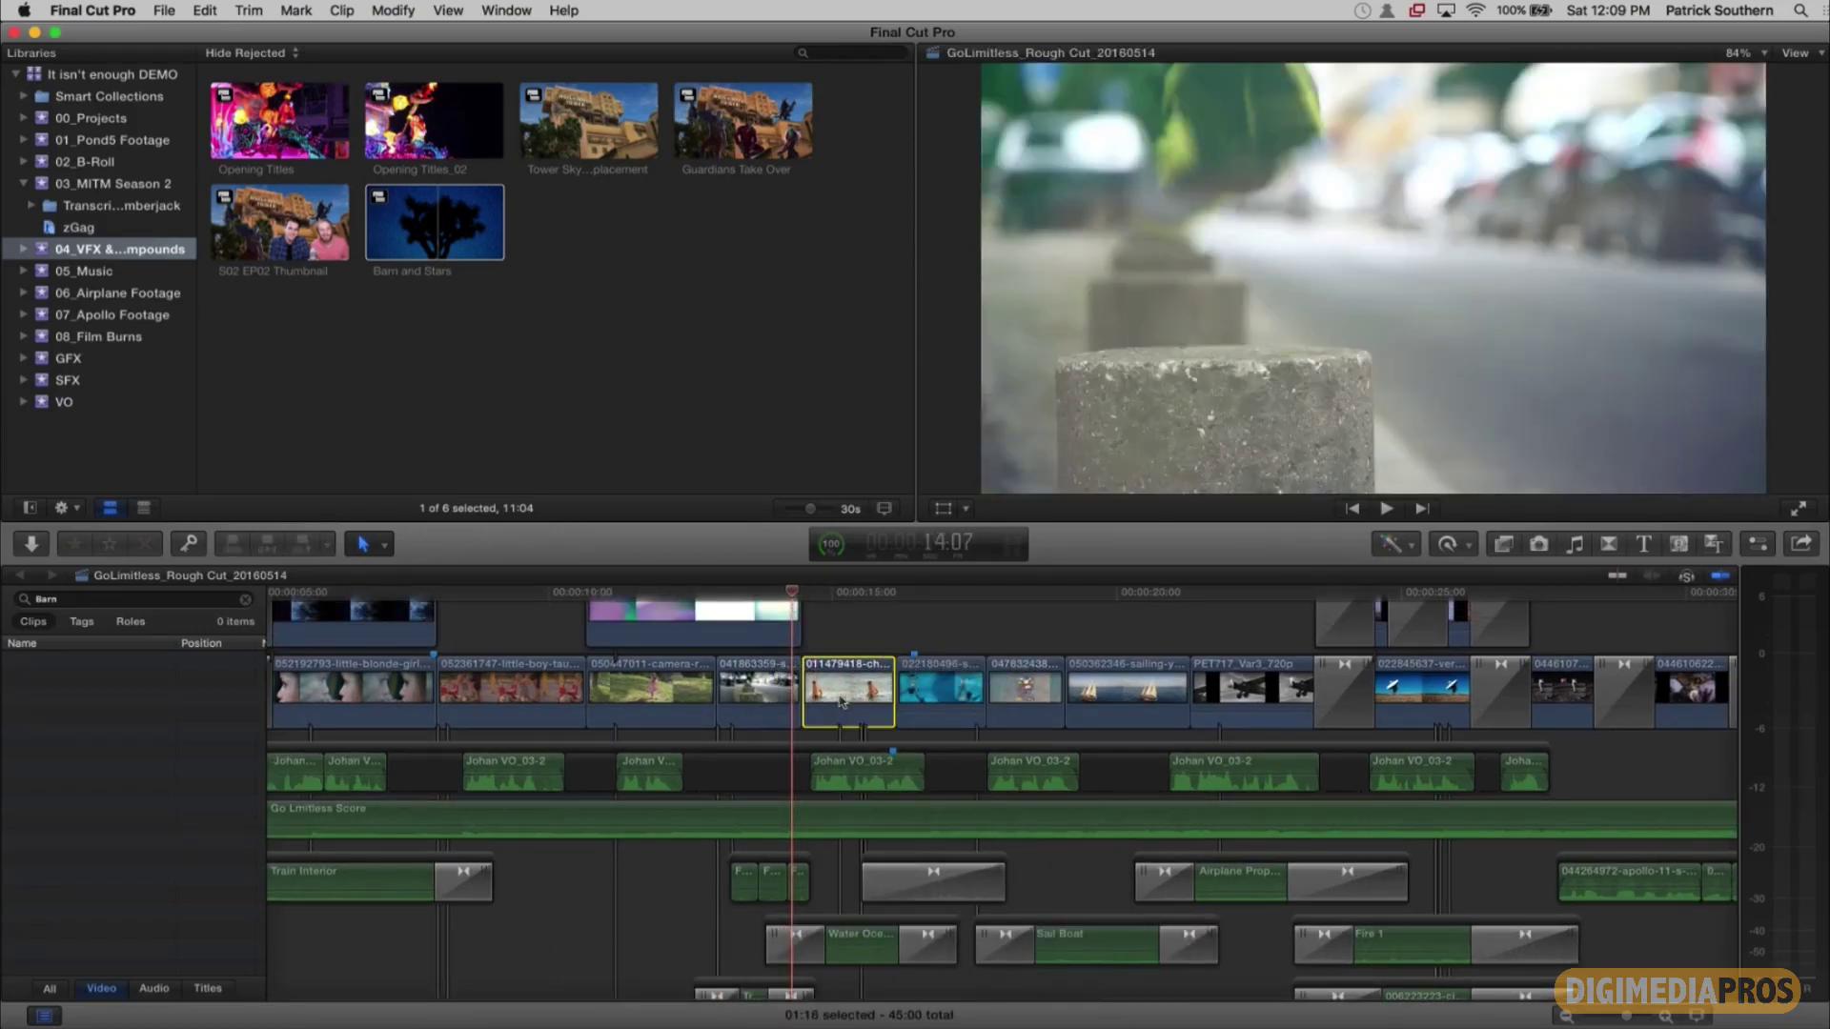
key(grave)
mouse_move(842, 703)
mouse_down()
mouse_move(987, 702)
mouse_move(831, 696)
mouse_up()
scroll(831, 695, down, 5)
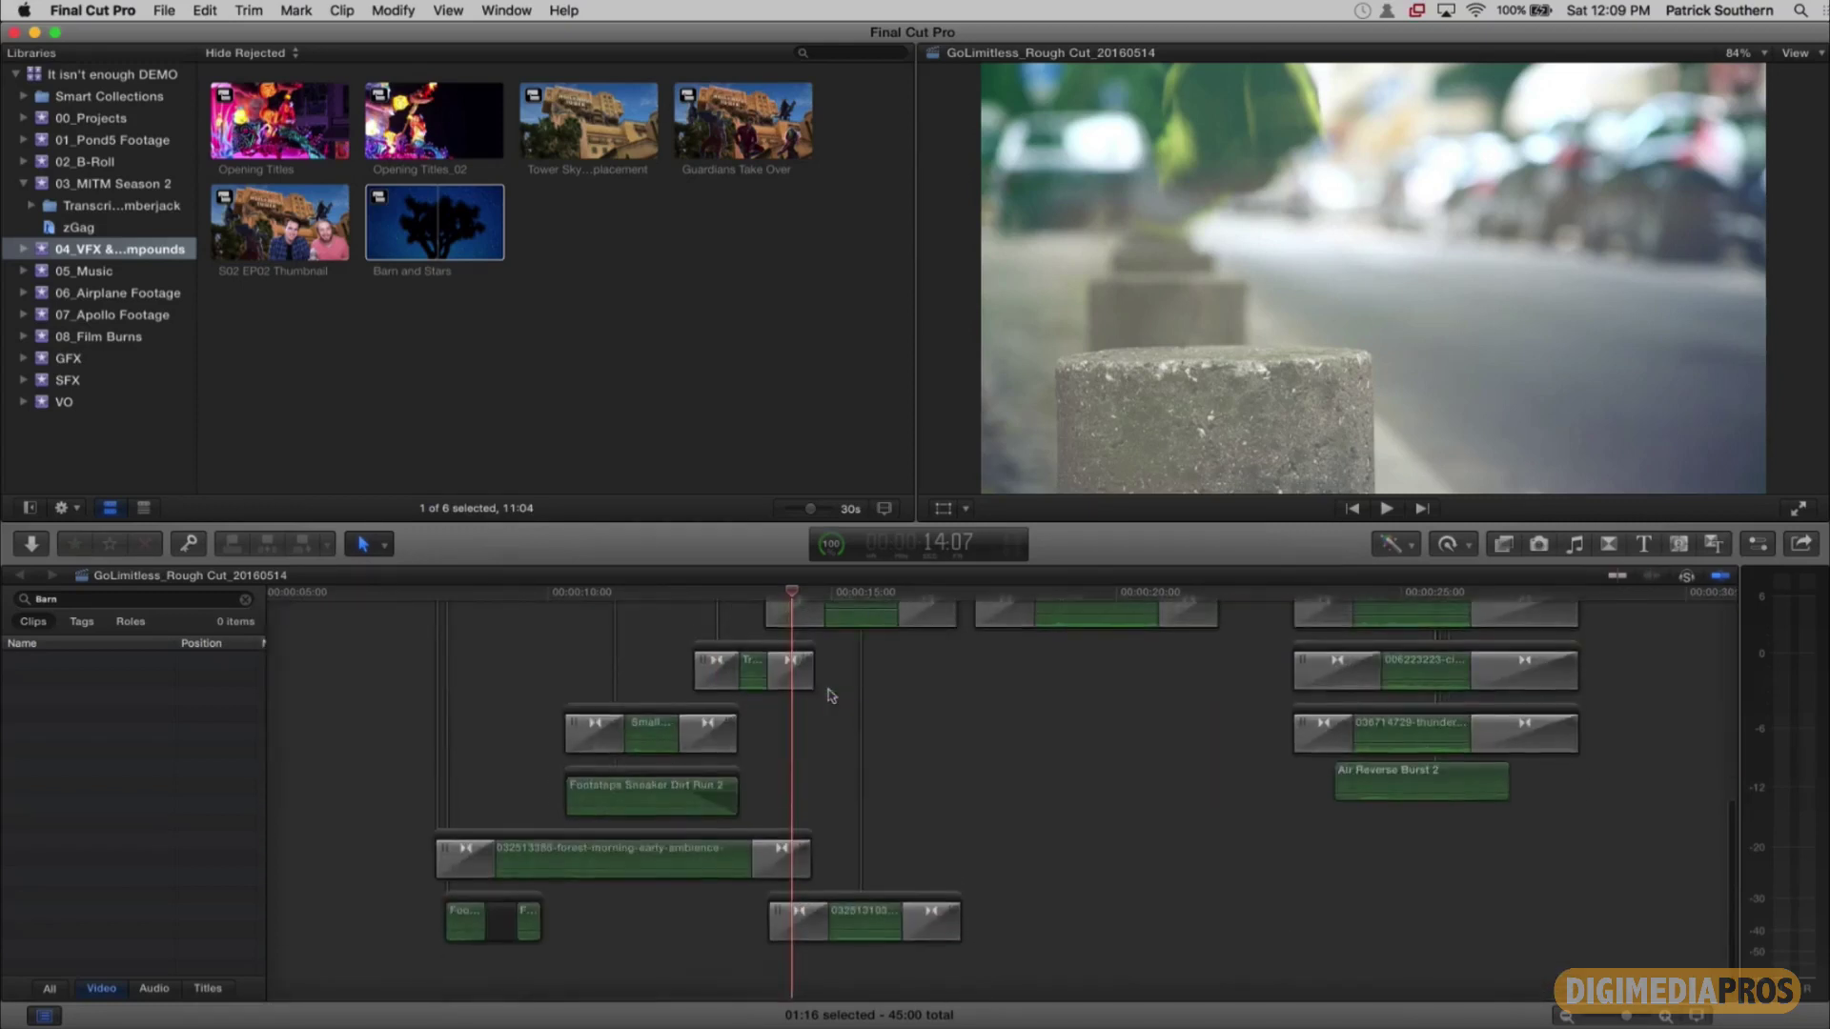
scroll(831, 695, up, 5)
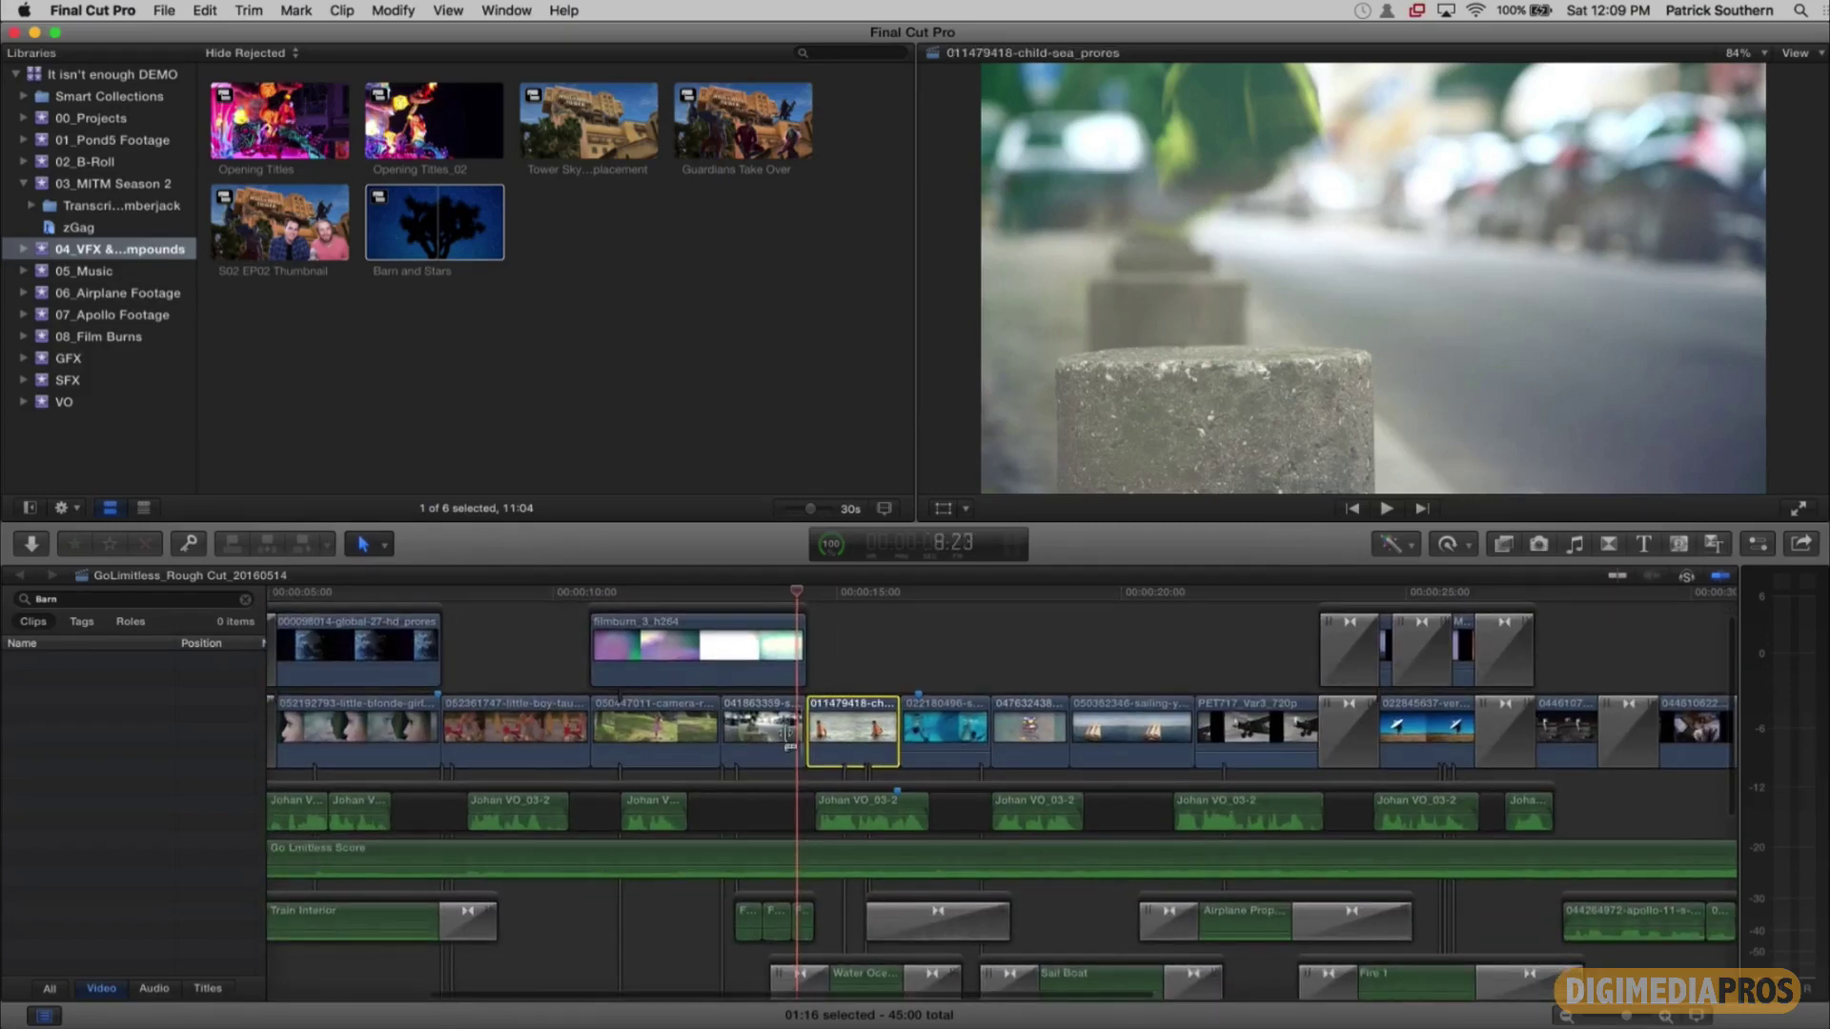
Step: Try to shift the shoes-running clip with its connections overridden, and look over the connected footsteps and other audio below
click(762, 729)
mouse_move(763, 729)
mouse_down()
mouse_move(855, 729)
mouse_move(717, 729)
mouse_move(989, 727)
mouse_move(590, 732)
mouse_move(810, 736)
mouse_move(791, 737)
mouse_up()
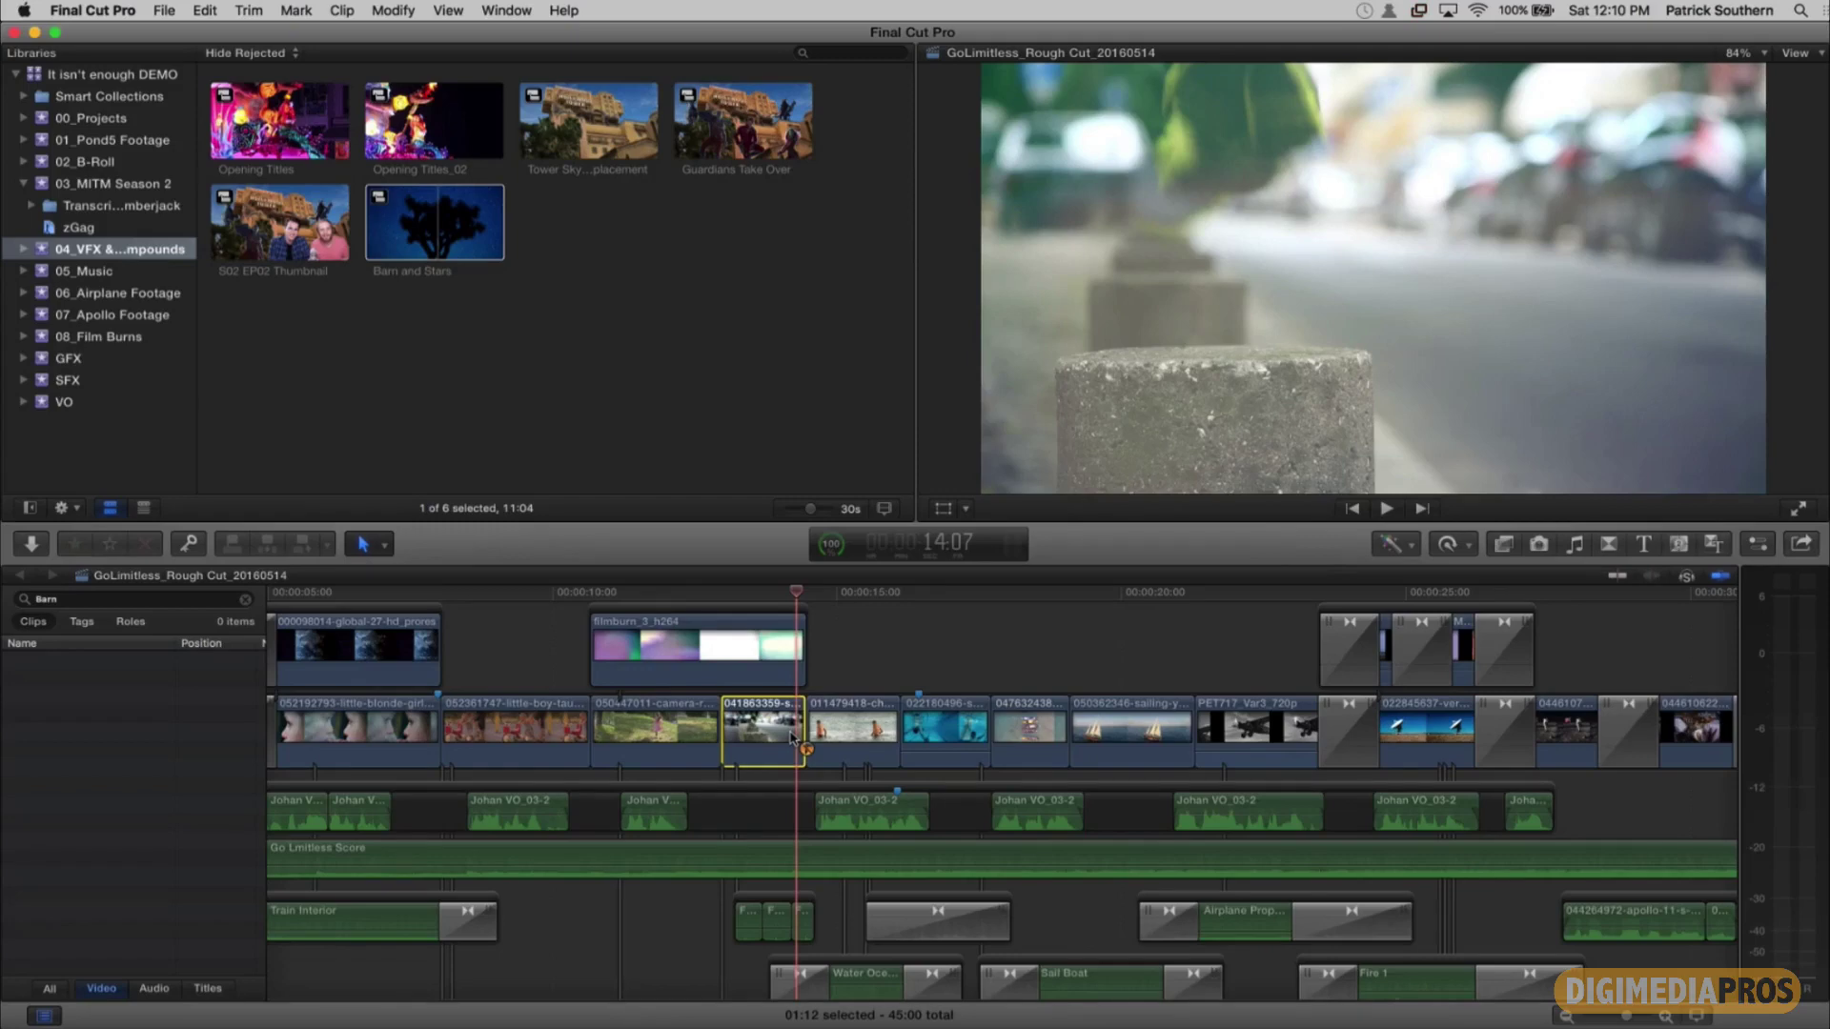
mouse_move(791, 736)
mouse_down()
mouse_move(610, 735)
mouse_move(862, 744)
mouse_move(767, 745)
mouse_up()
scroll(767, 745, down, 1)
mouse_move(760, 720)
mouse_down()
mouse_move(886, 701)
mouse_move(614, 703)
mouse_move(783, 707)
mouse_up()
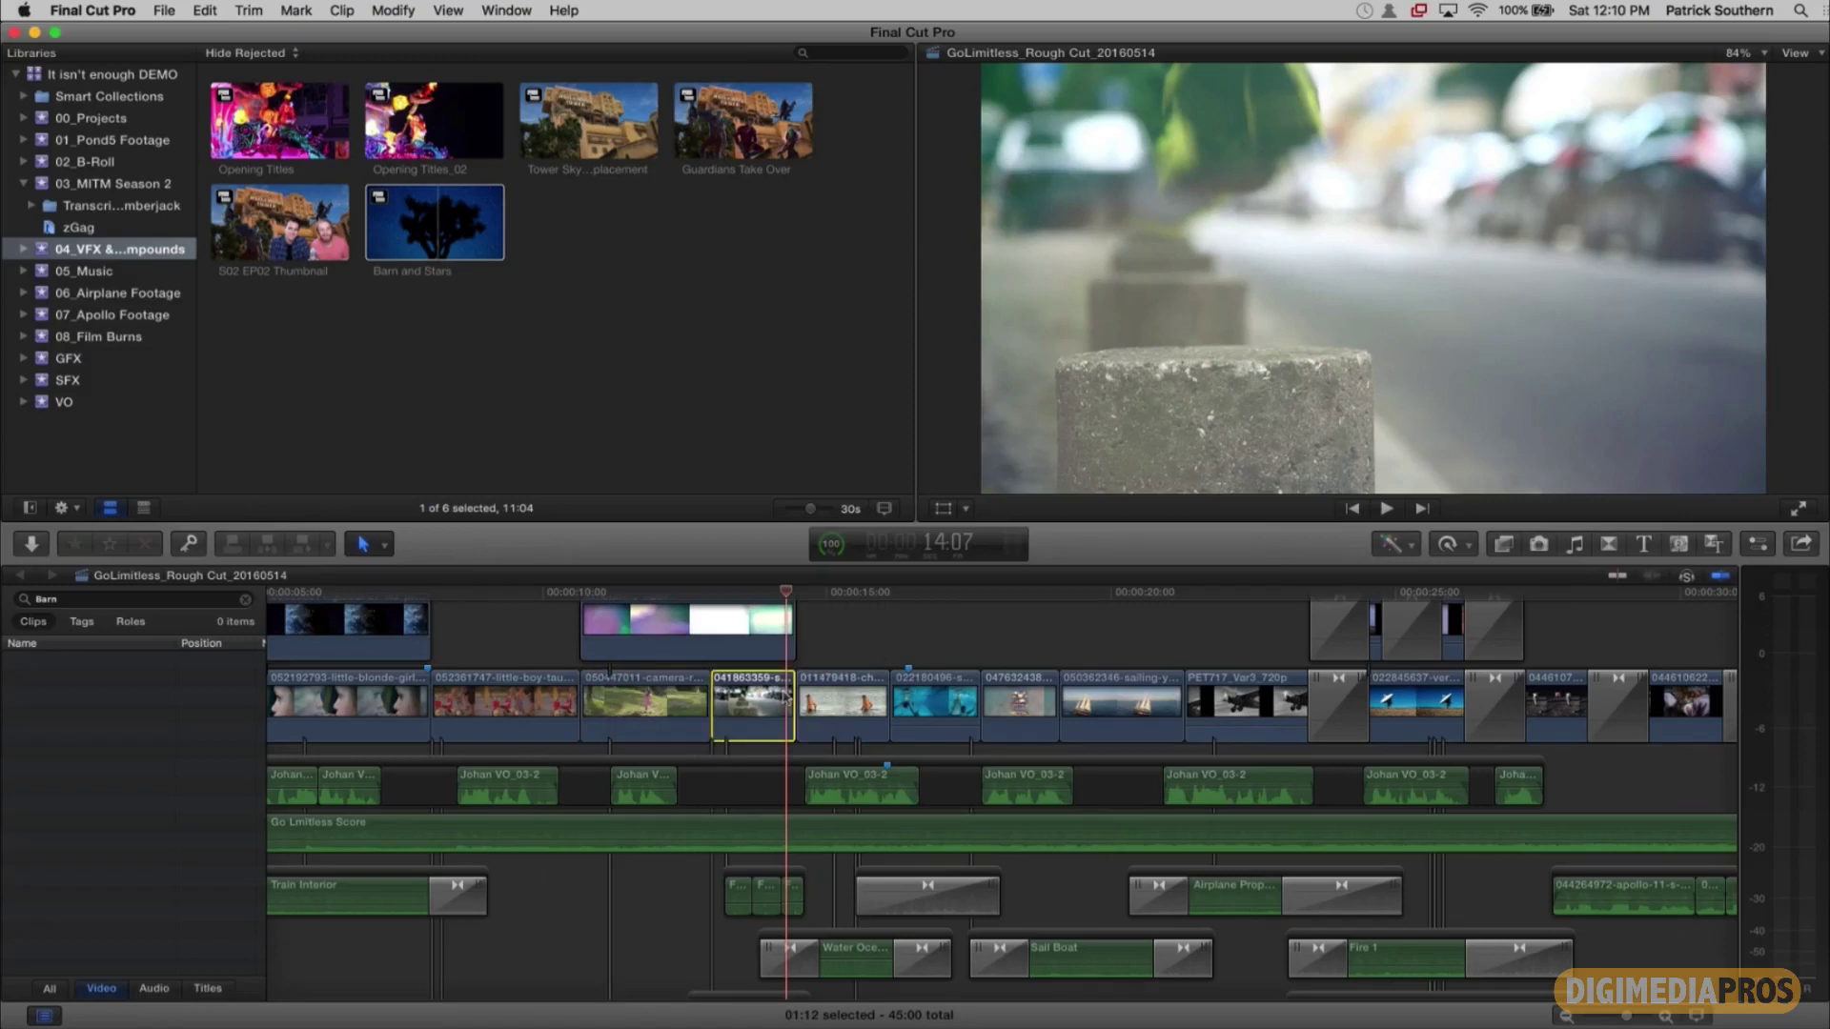
scroll(783, 705, up, 3)
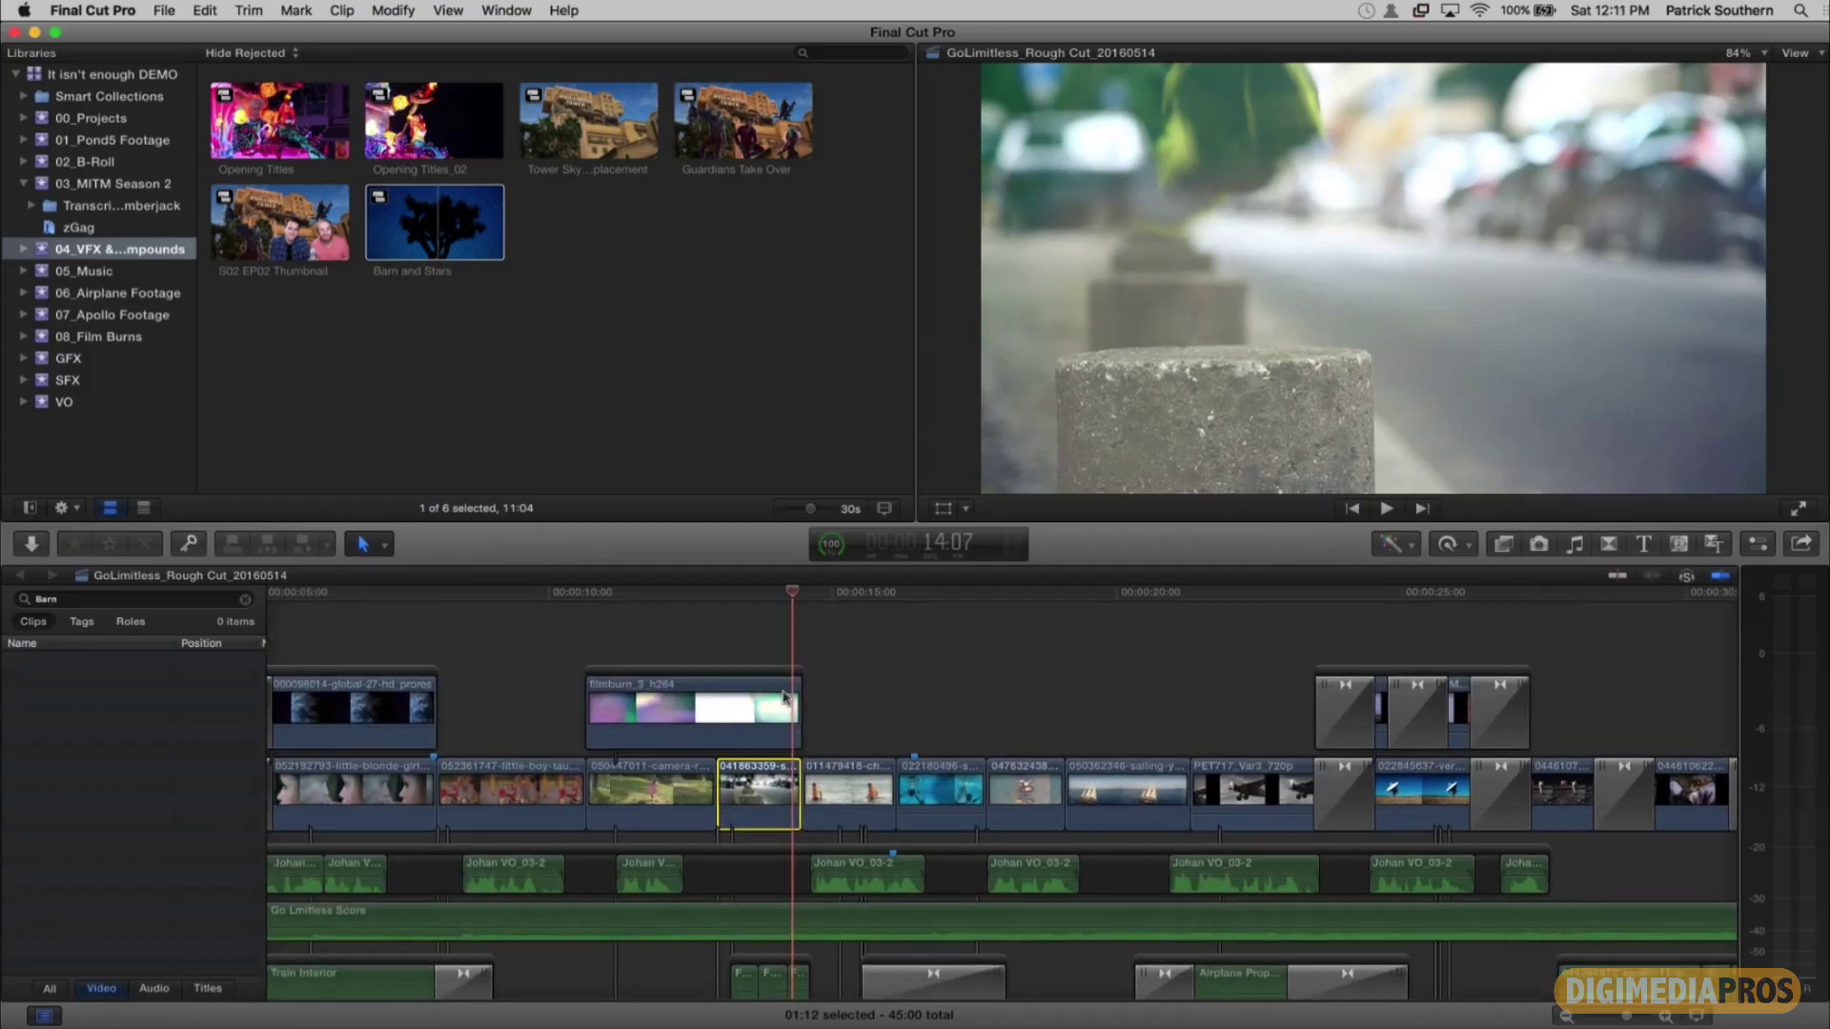
scroll(772, 691, down, 5)
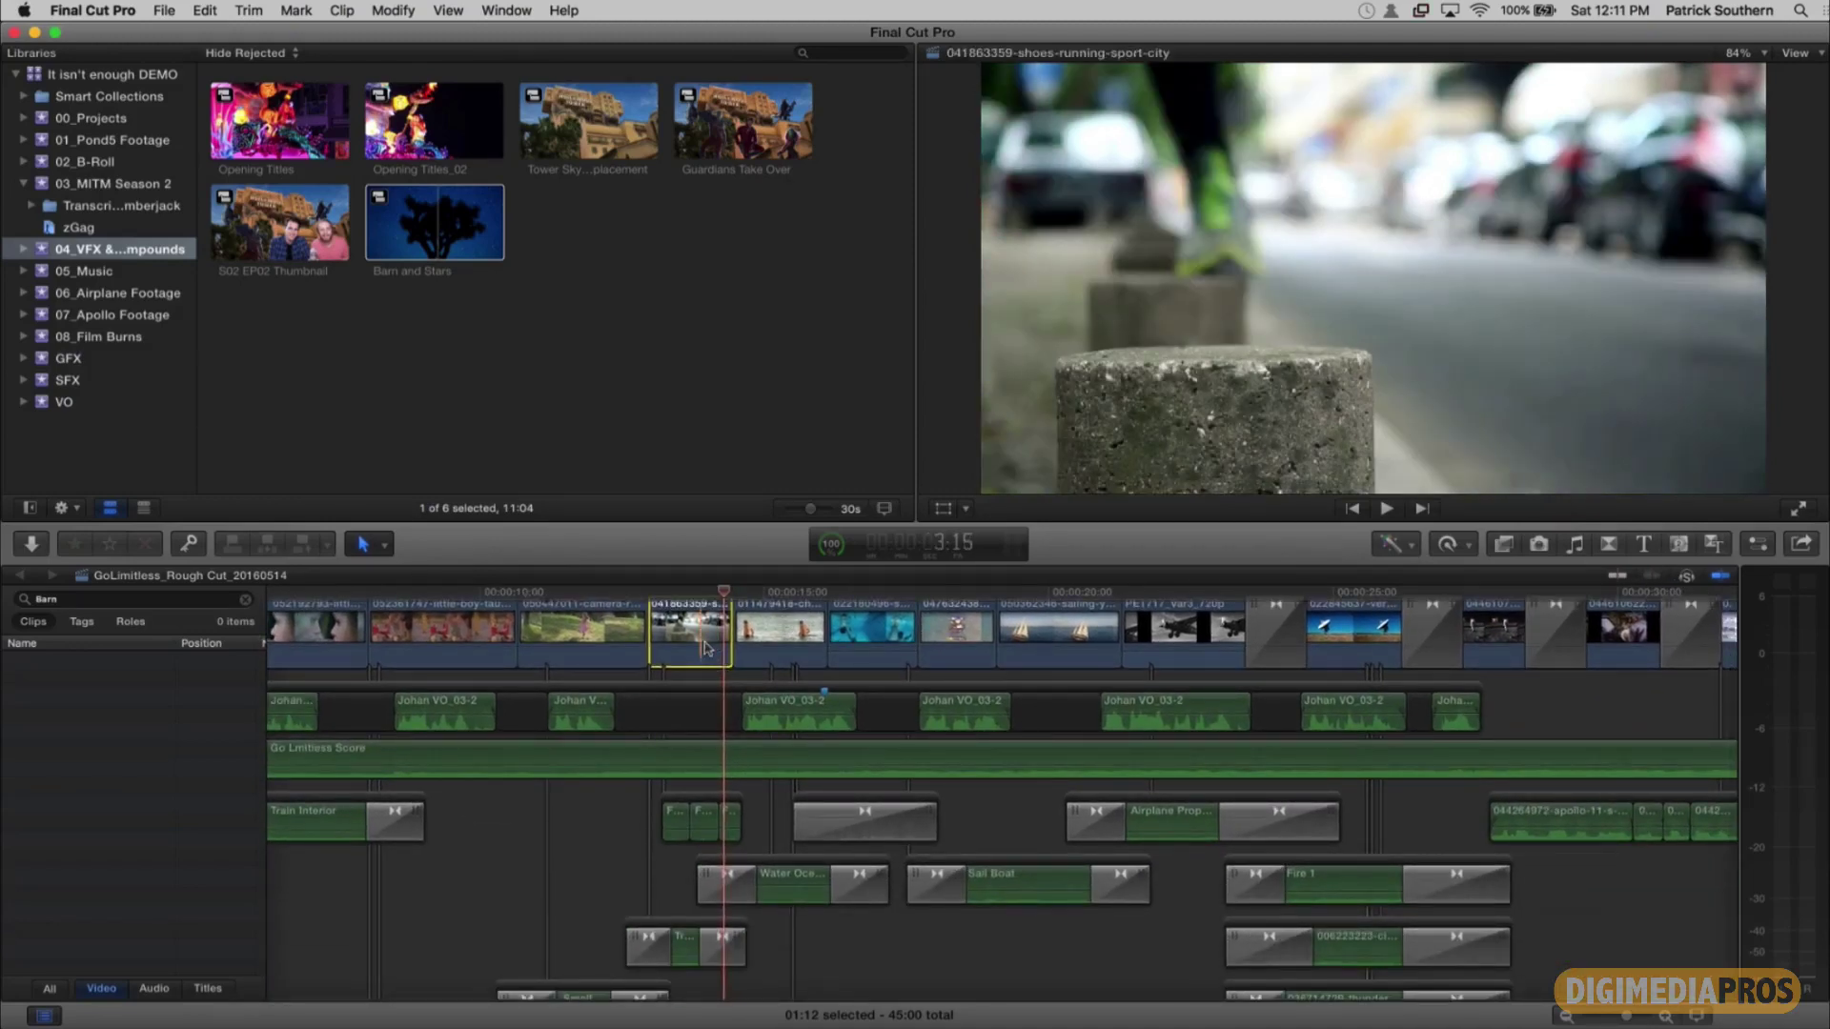
scroll(705, 648, up, 4)
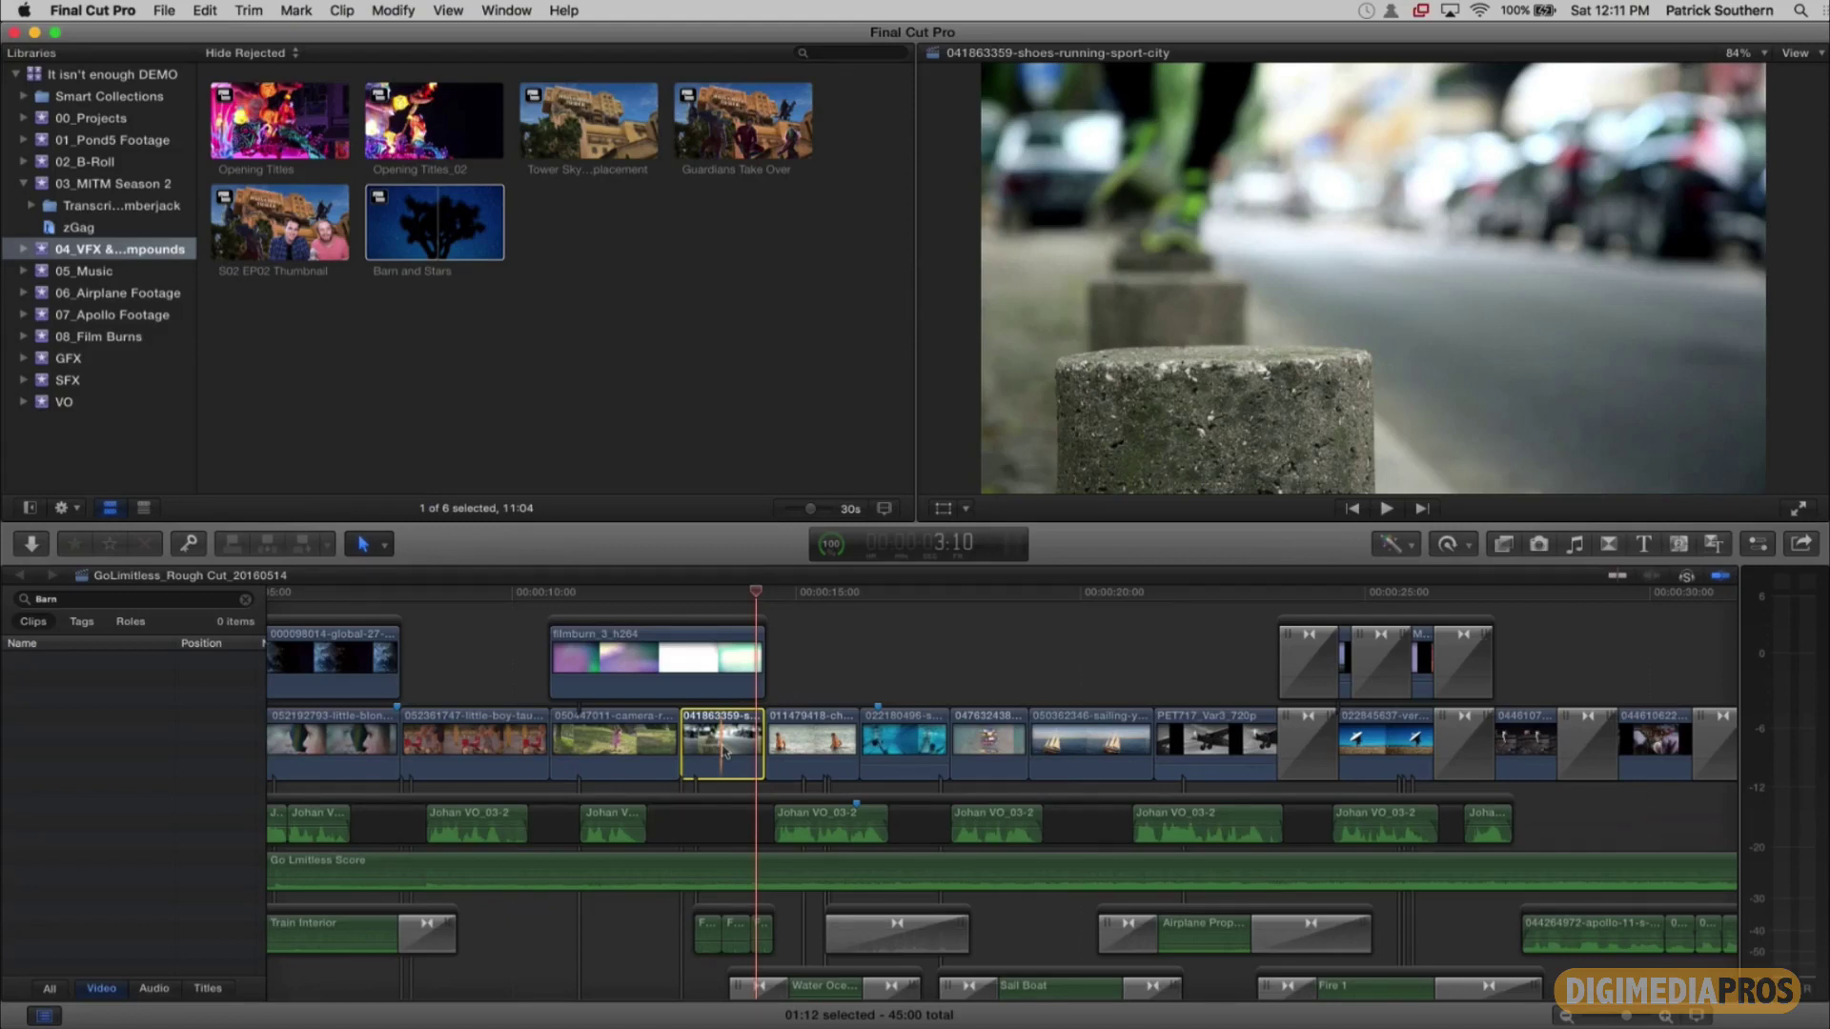
Step: Clear the timeline index search, collapse the 03_MITM Season 2 event, and open the MITM Opener project from 00_Projects
key(b)
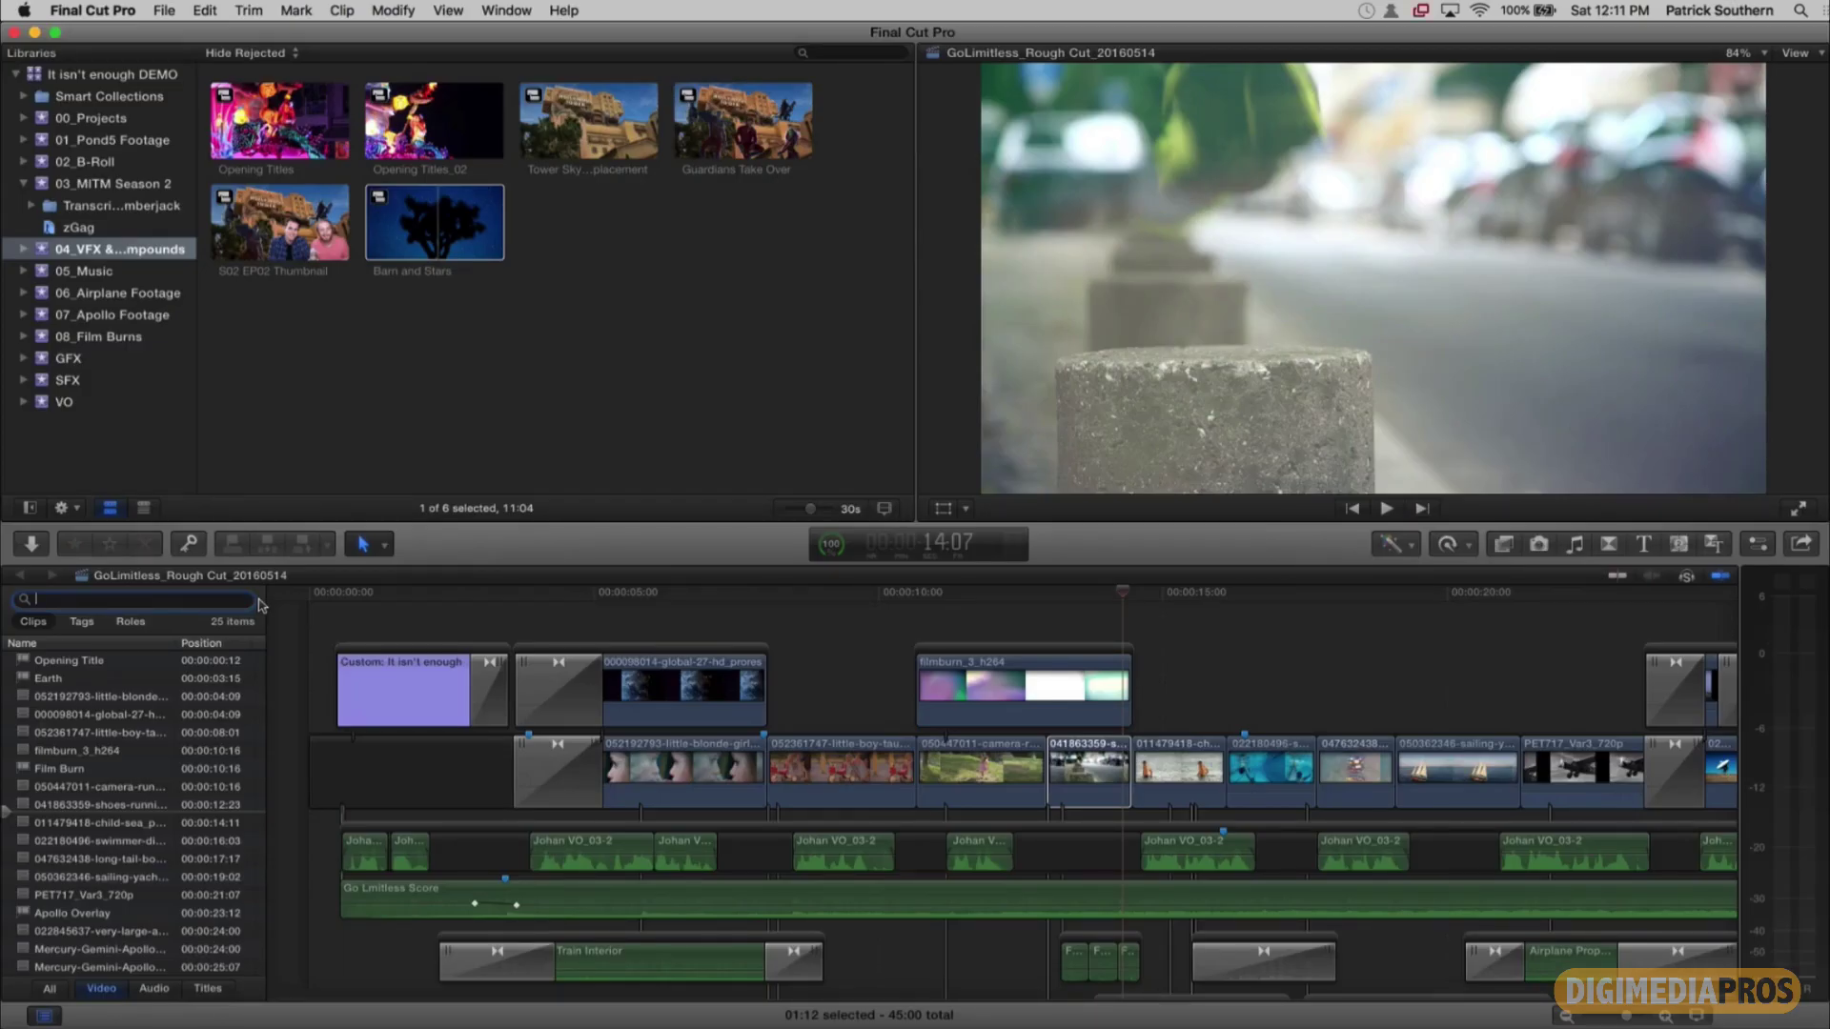
click(23, 182)
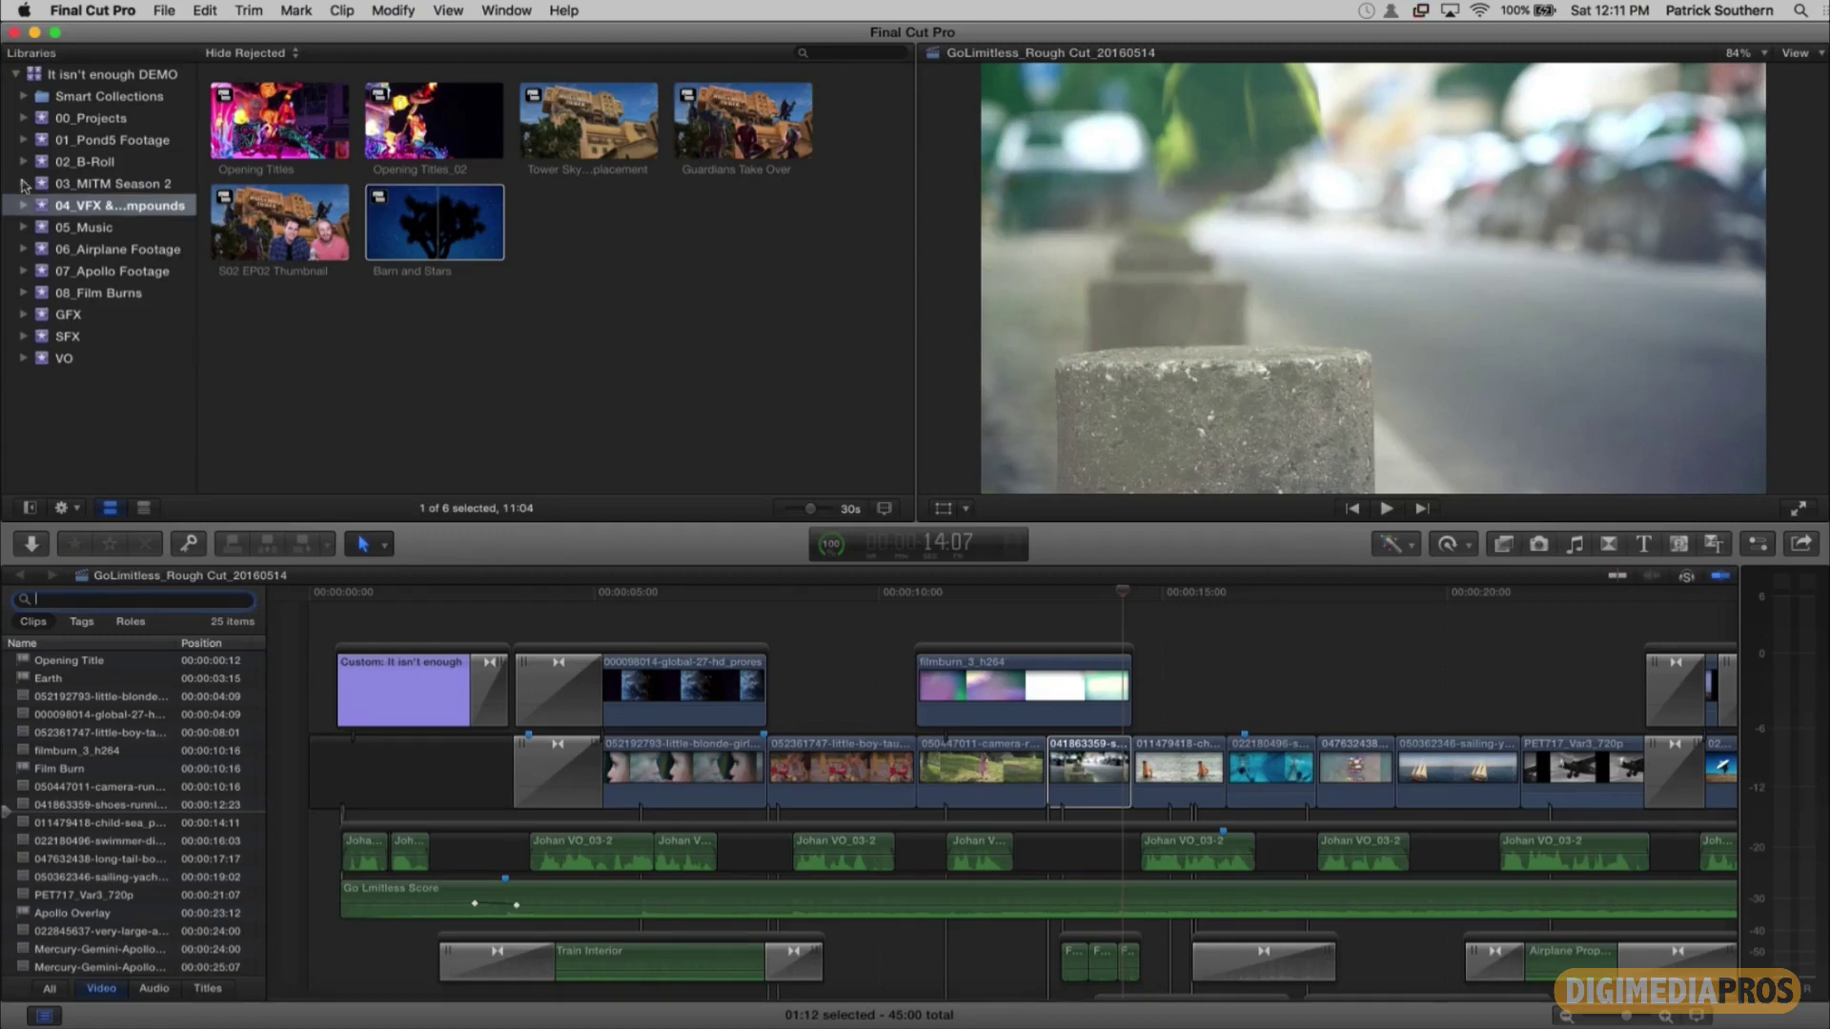
click(73, 120)
double_click(562, 149)
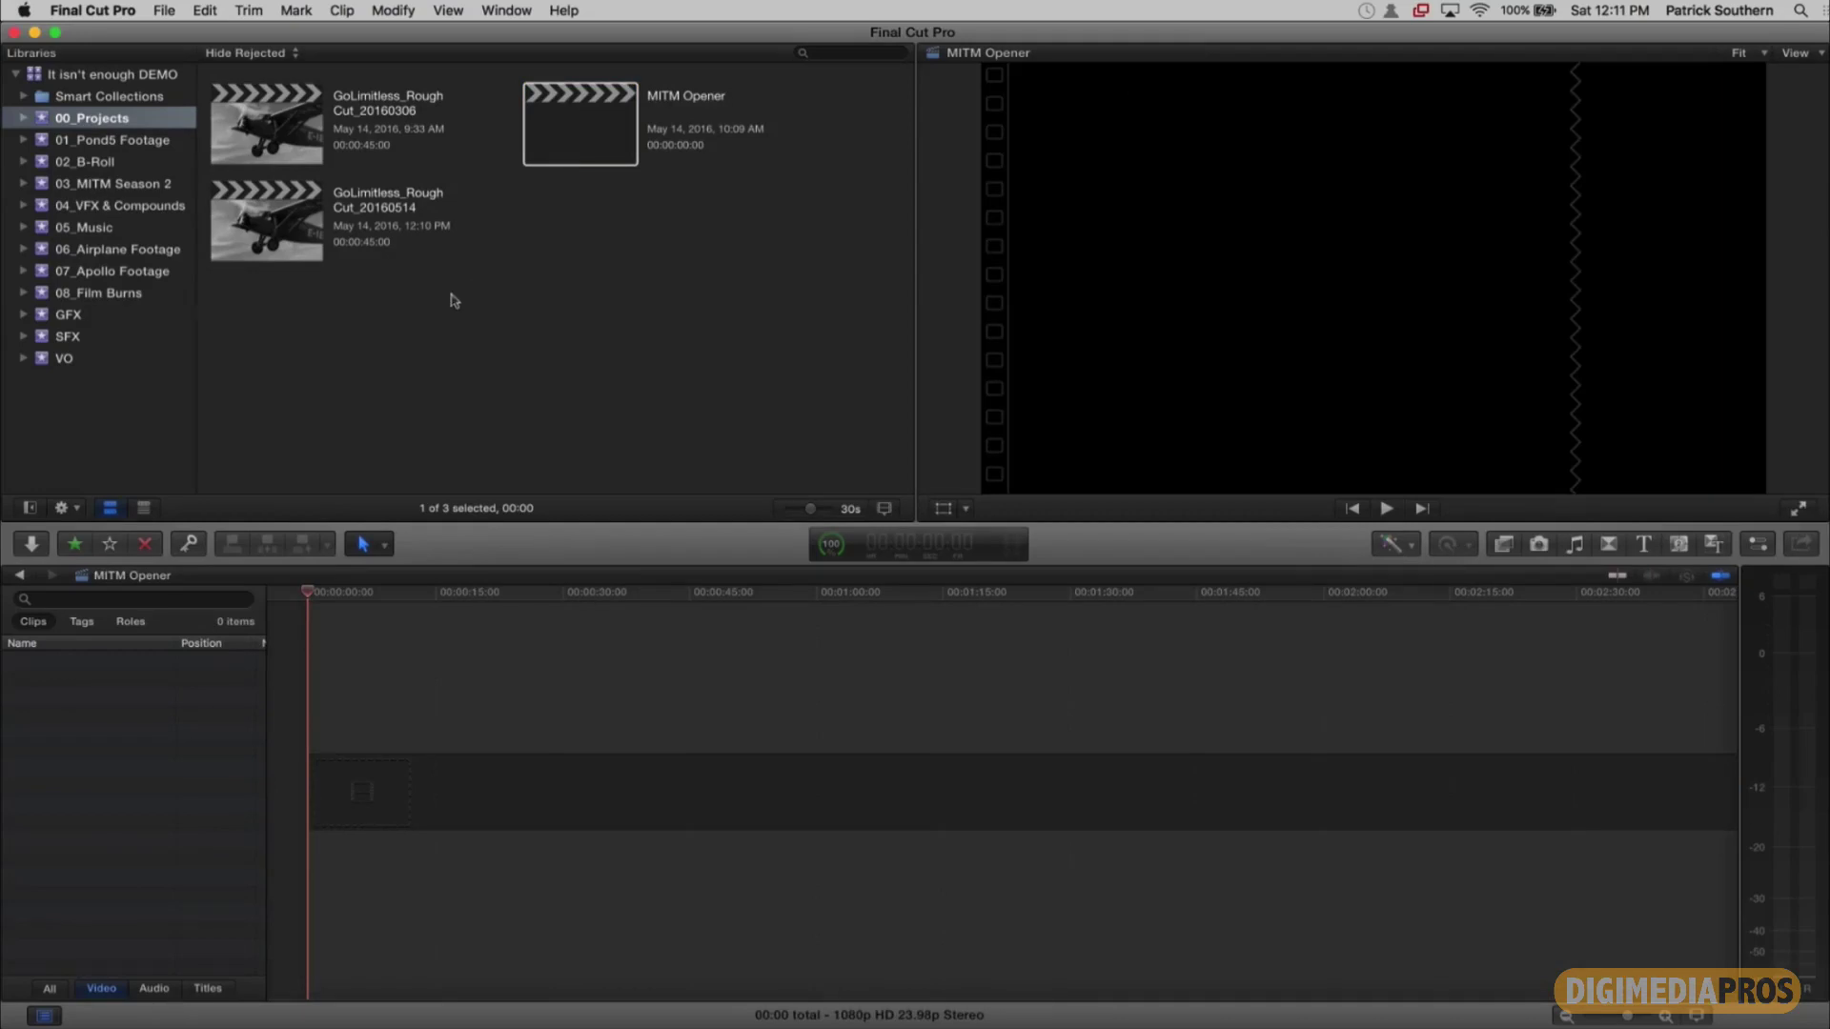
Step: Expand the 03_MITM Season 2 event and show its clips in list view
click(23, 183)
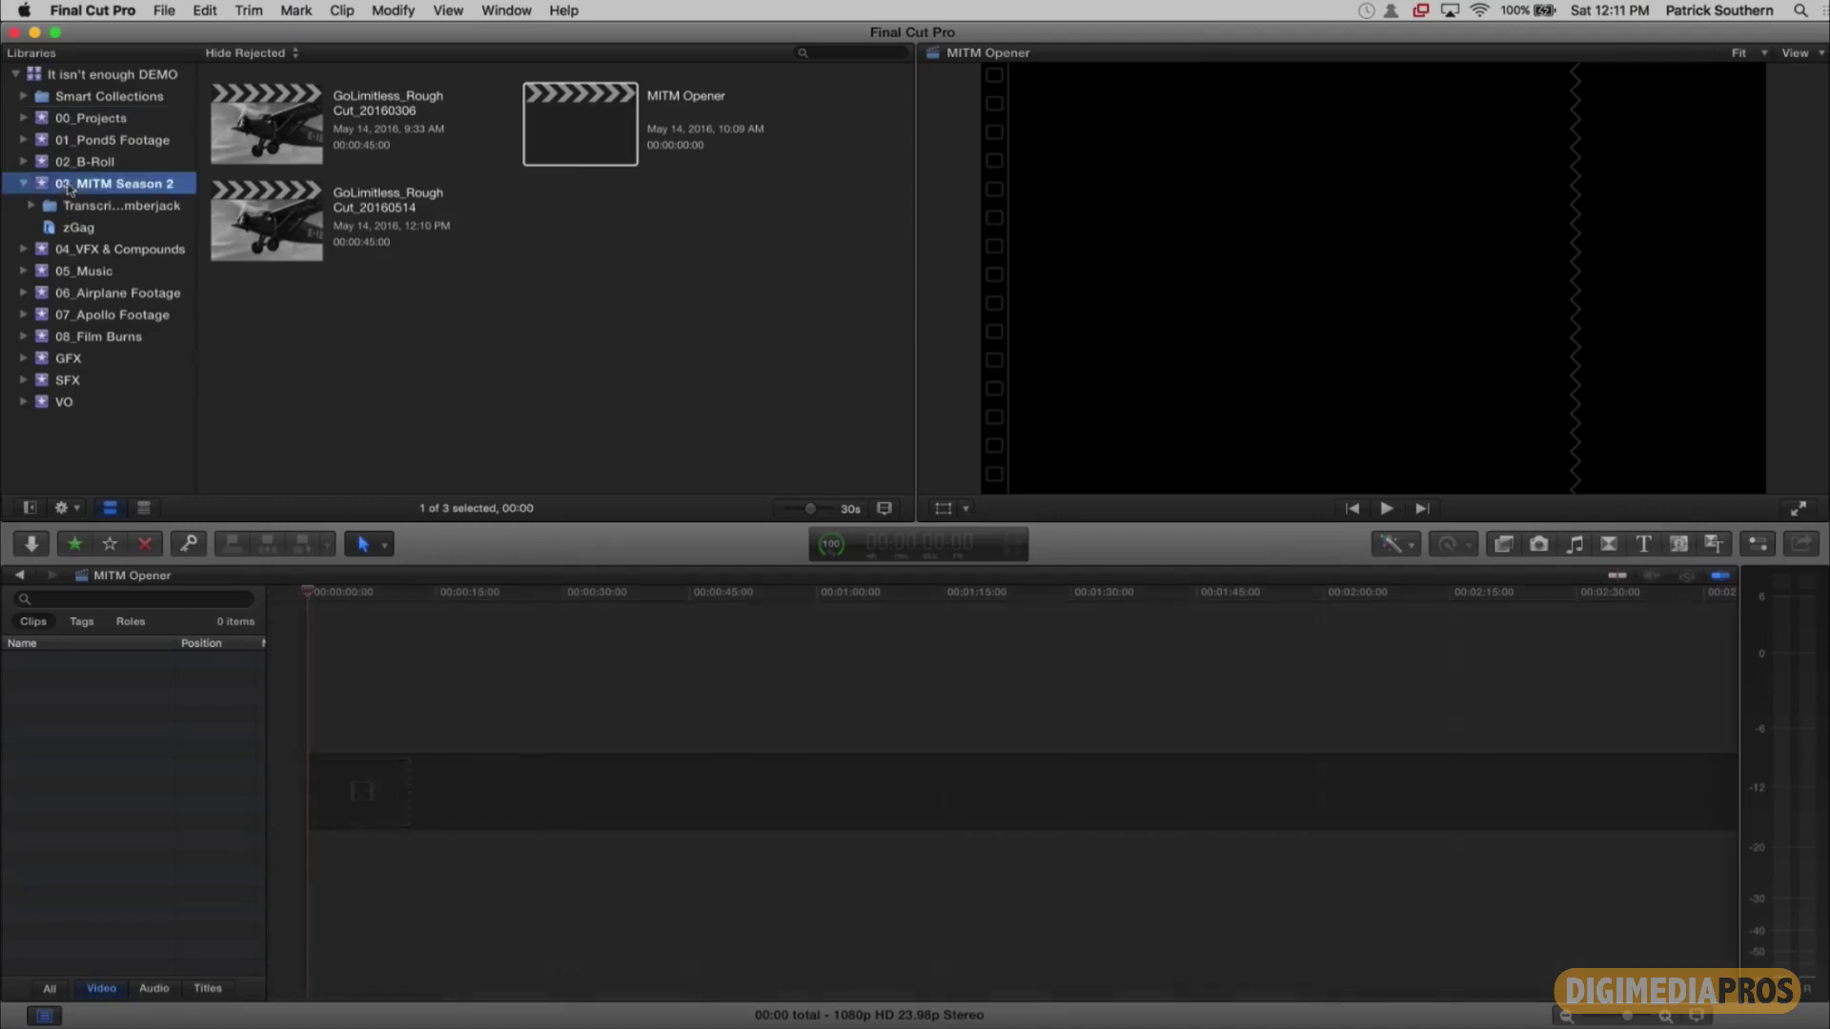
click(69, 186)
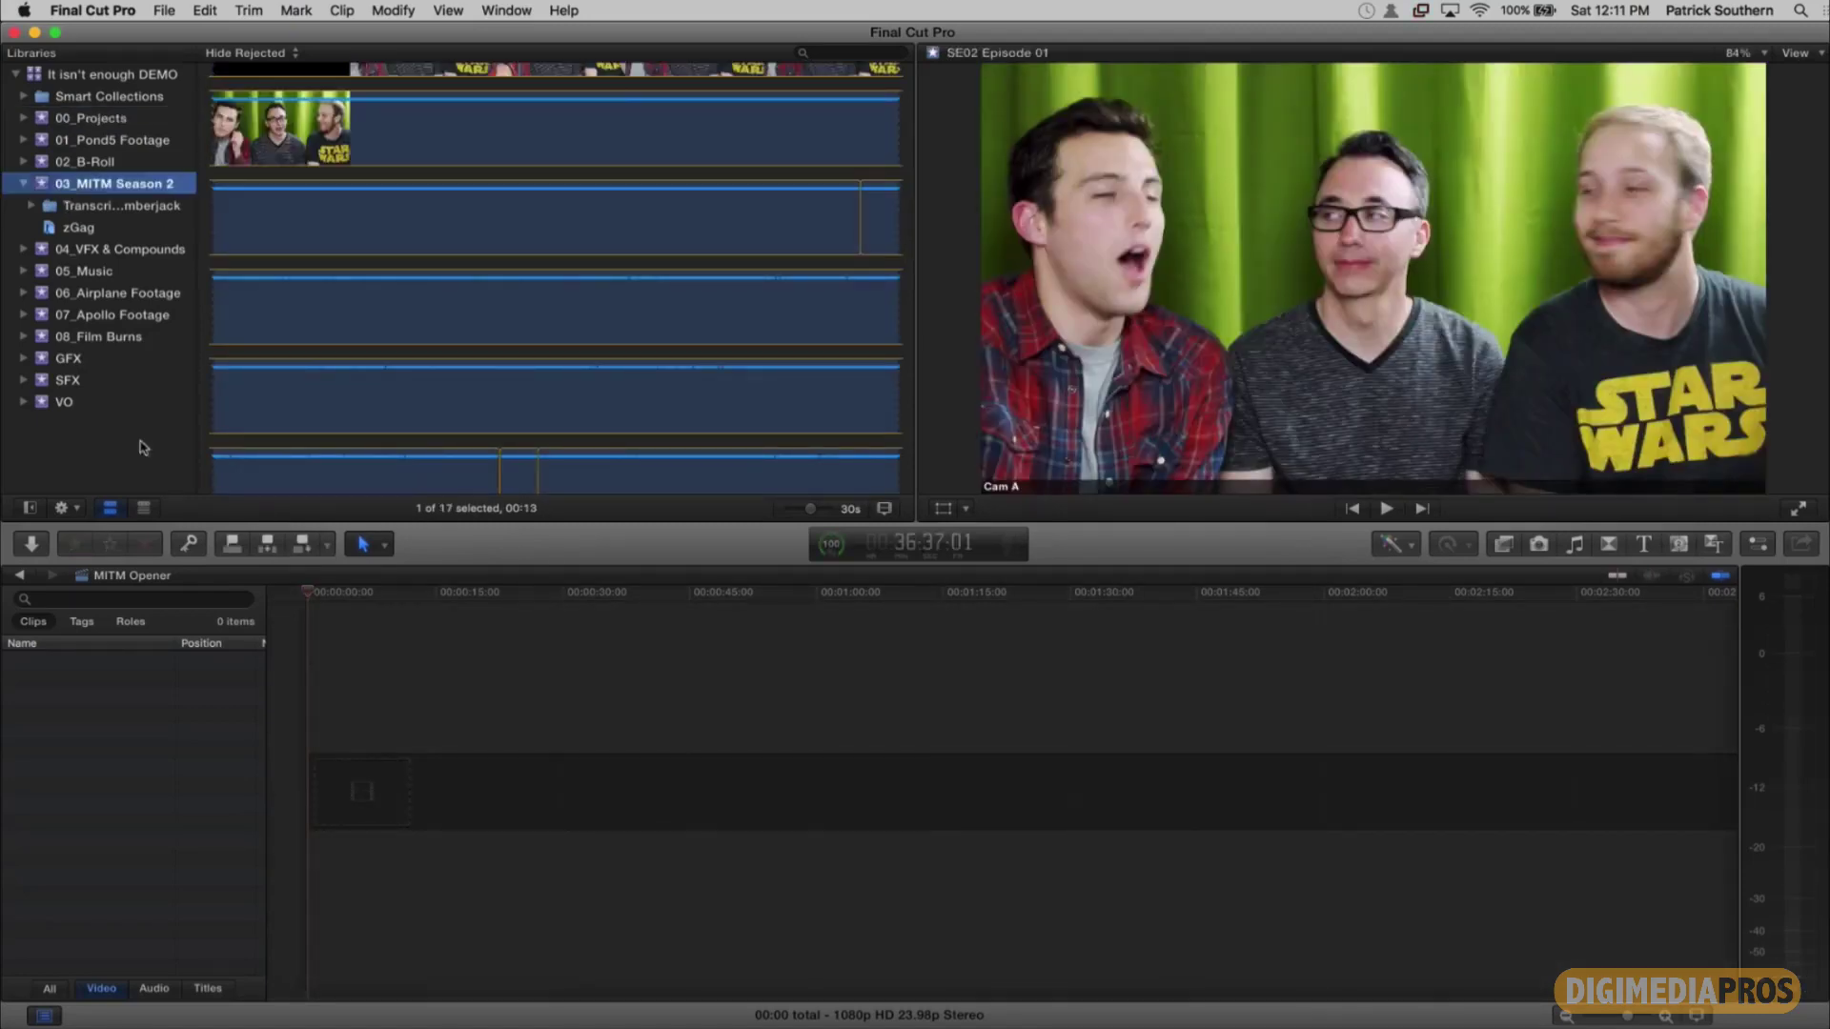
click(149, 513)
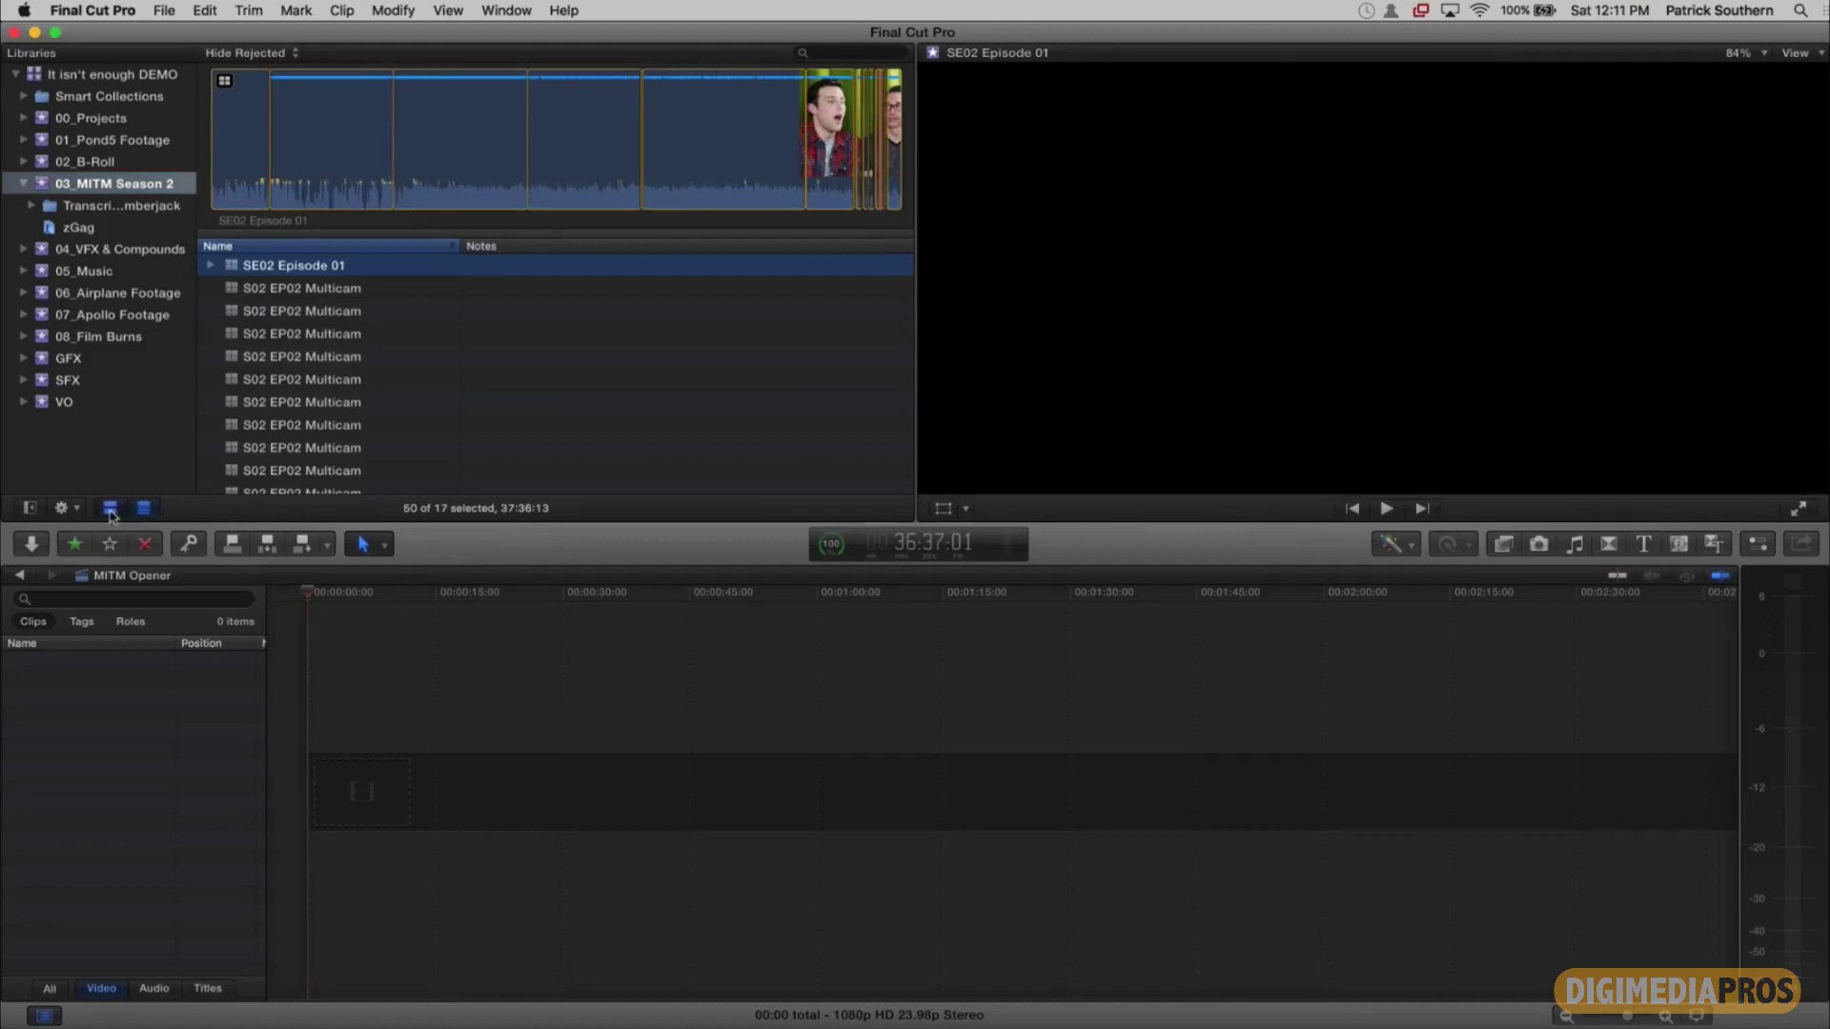
click(111, 510)
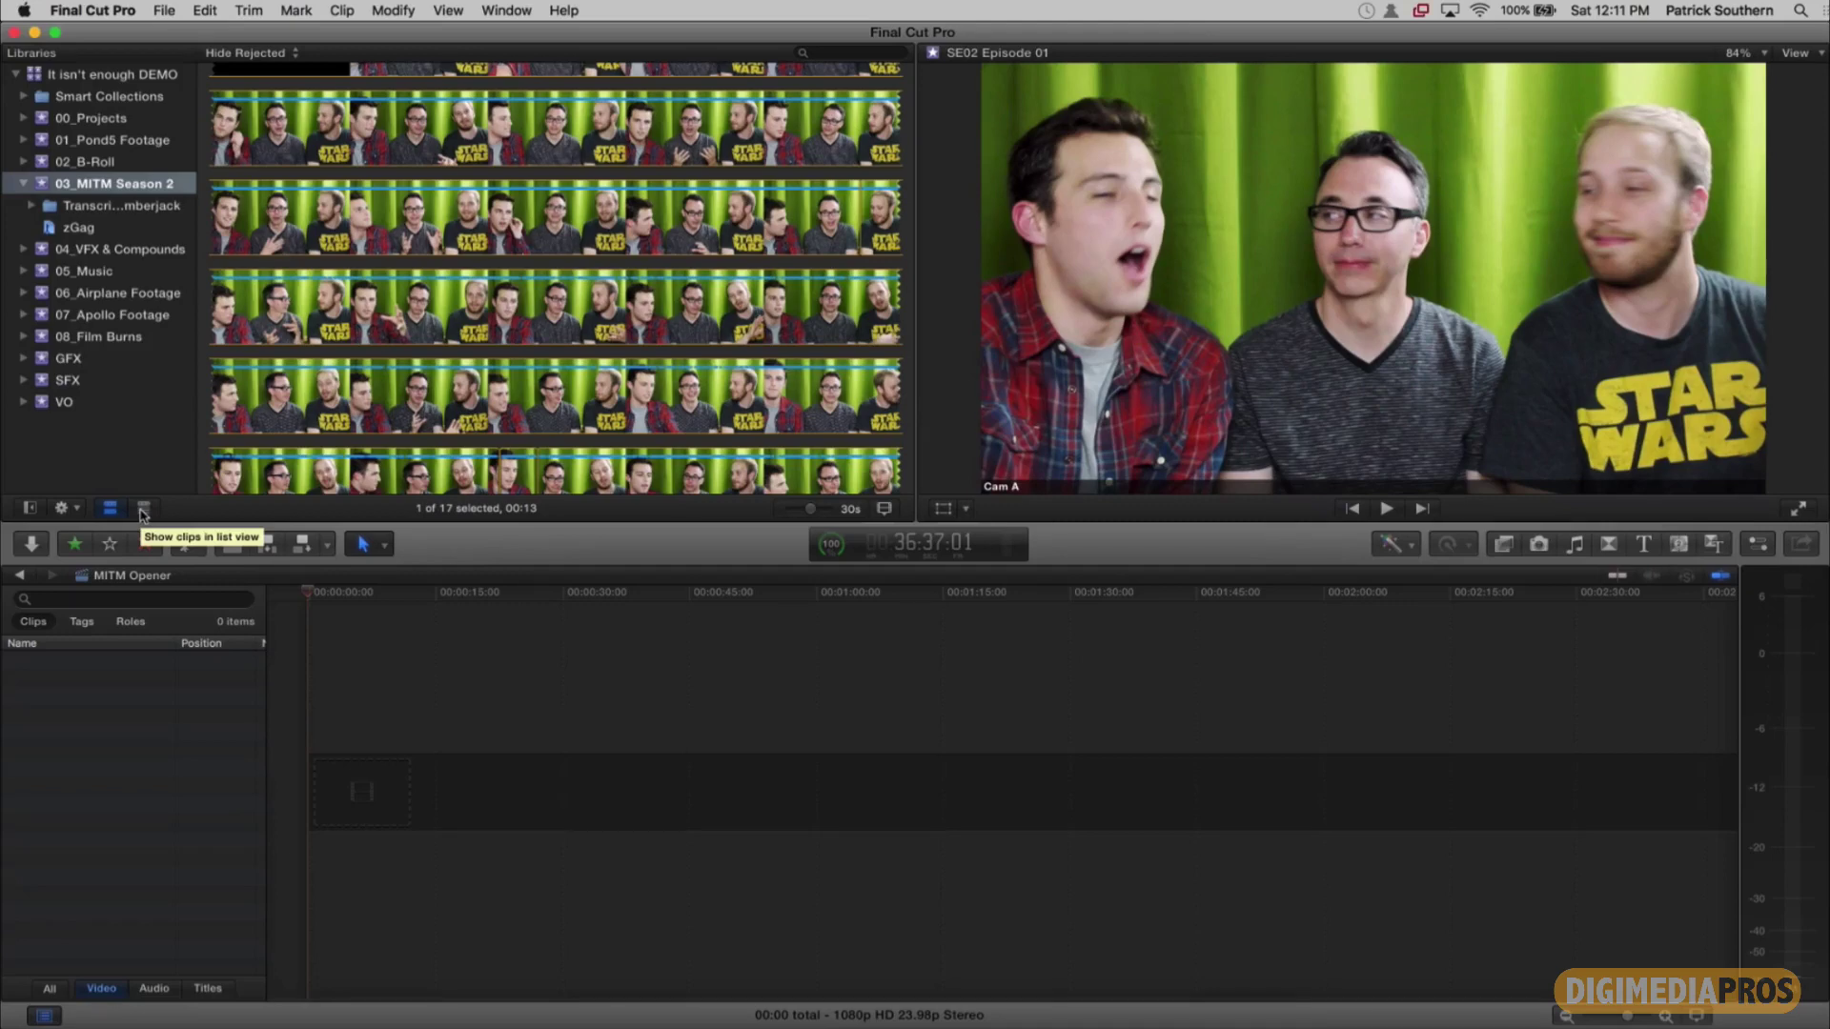
click(143, 510)
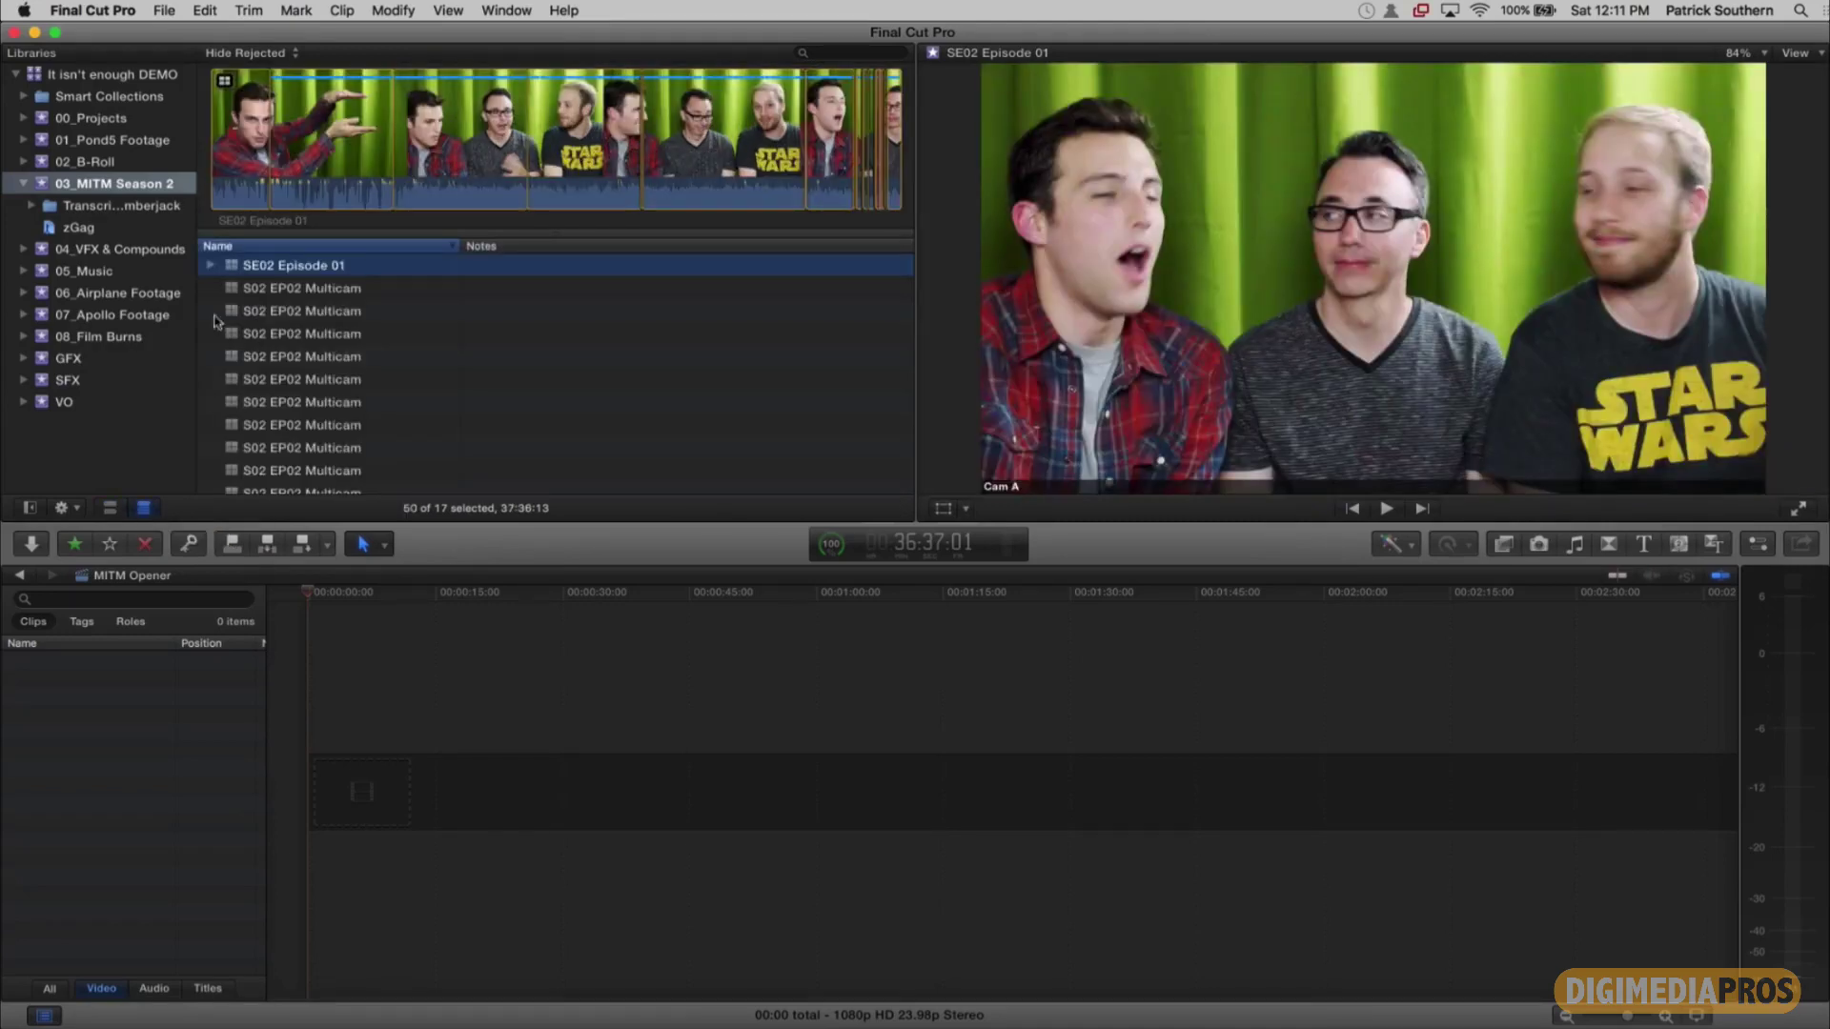
Step: Widen the libraries list to fit the full folder names, and expand SE02 Episode 01 in 03_MITM Season 2 to list its transcript keywords
click(116, 185)
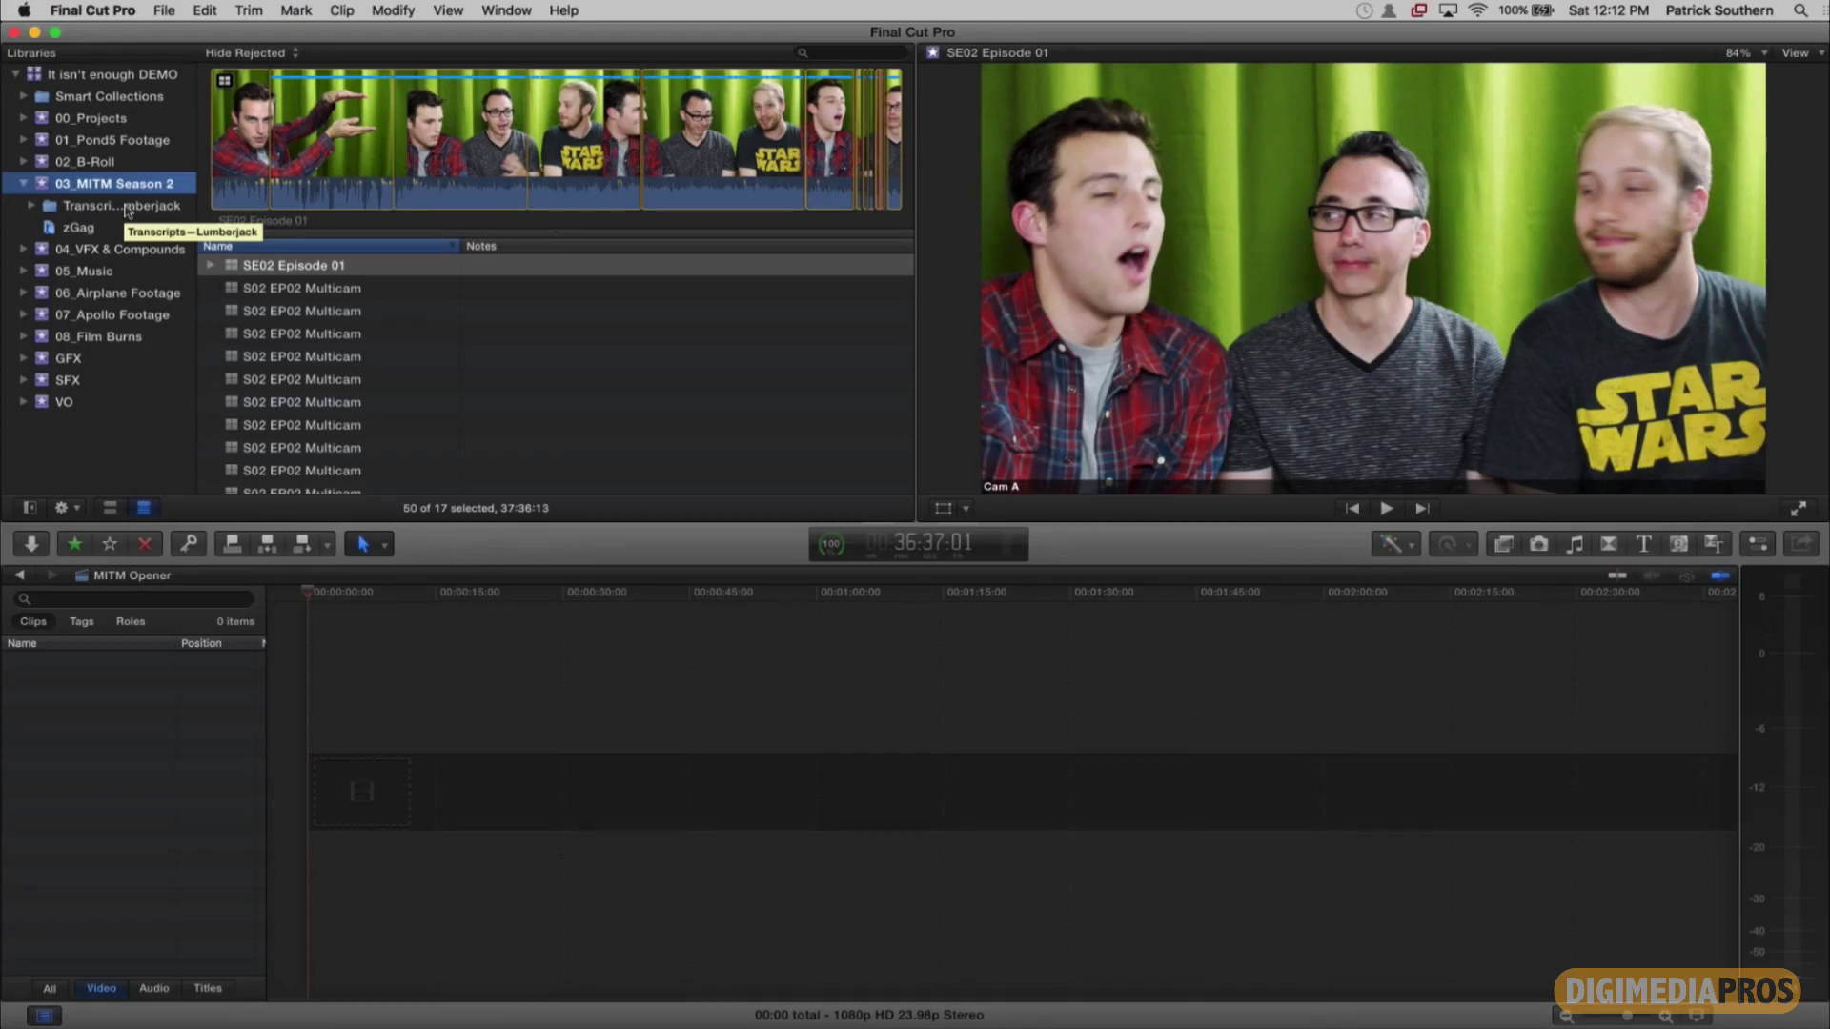
drag(197, 217, 234, 216)
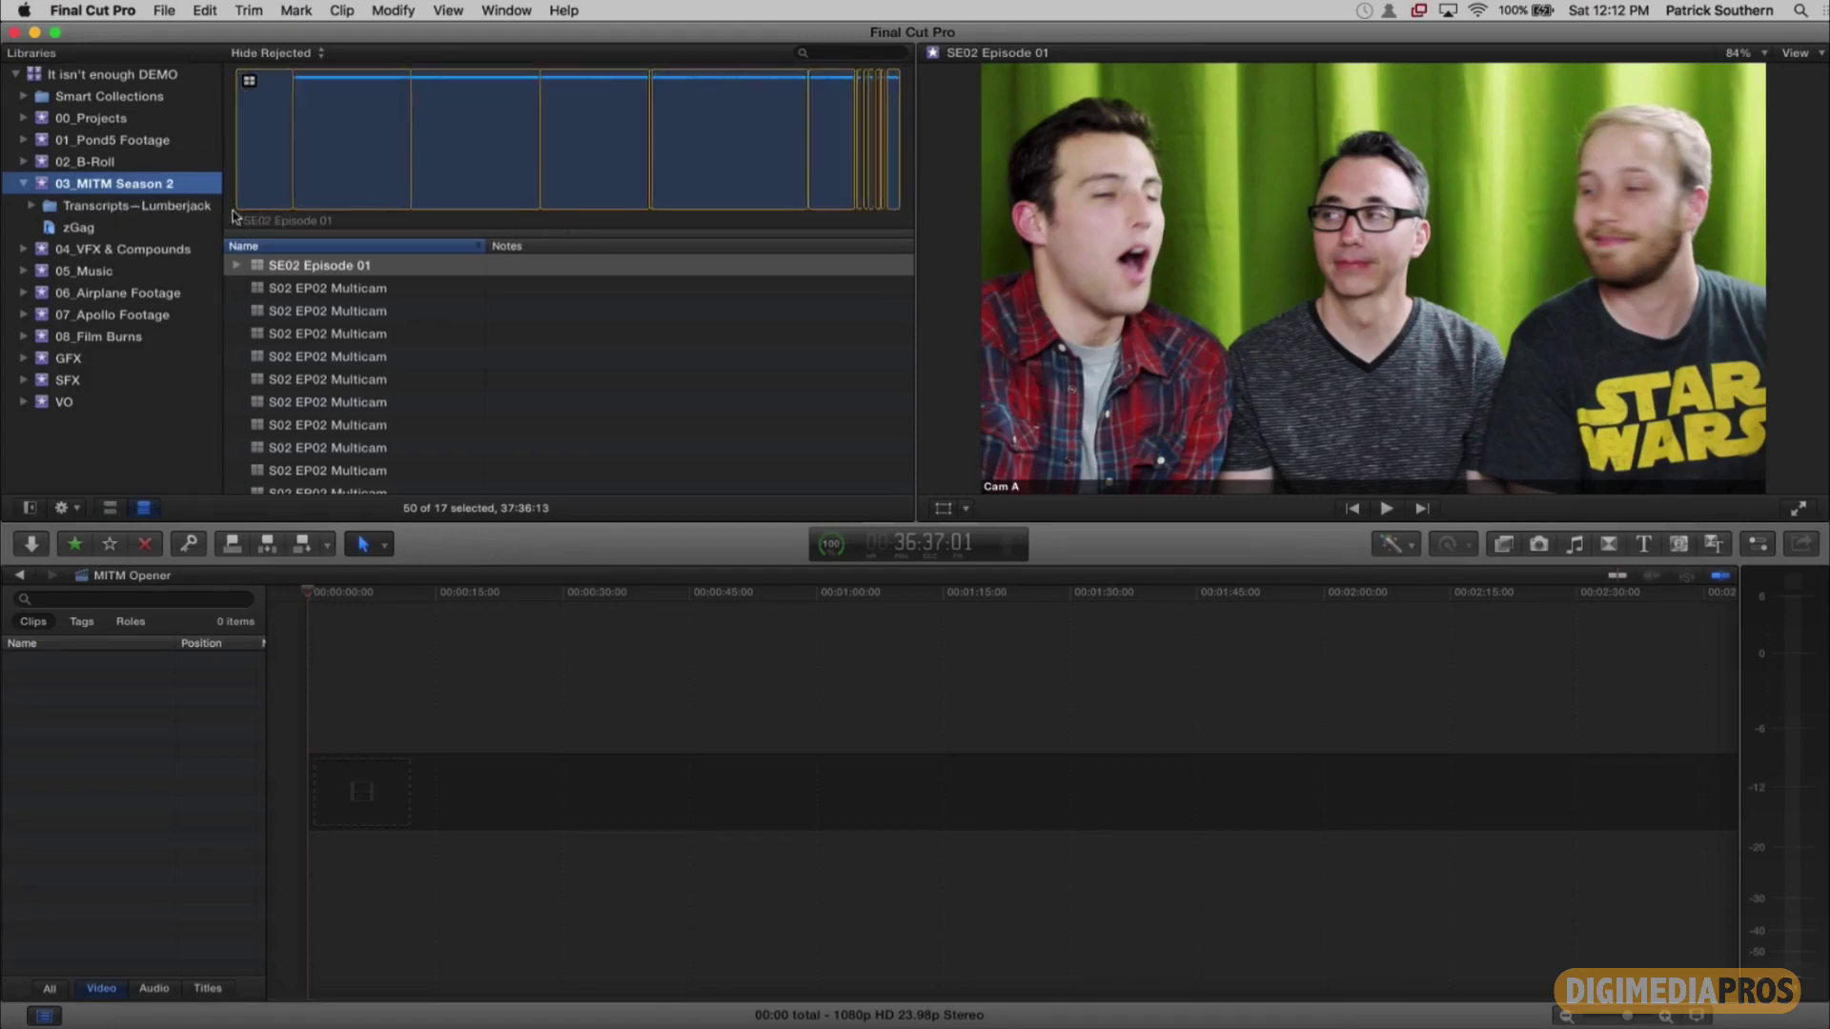
click(181, 206)
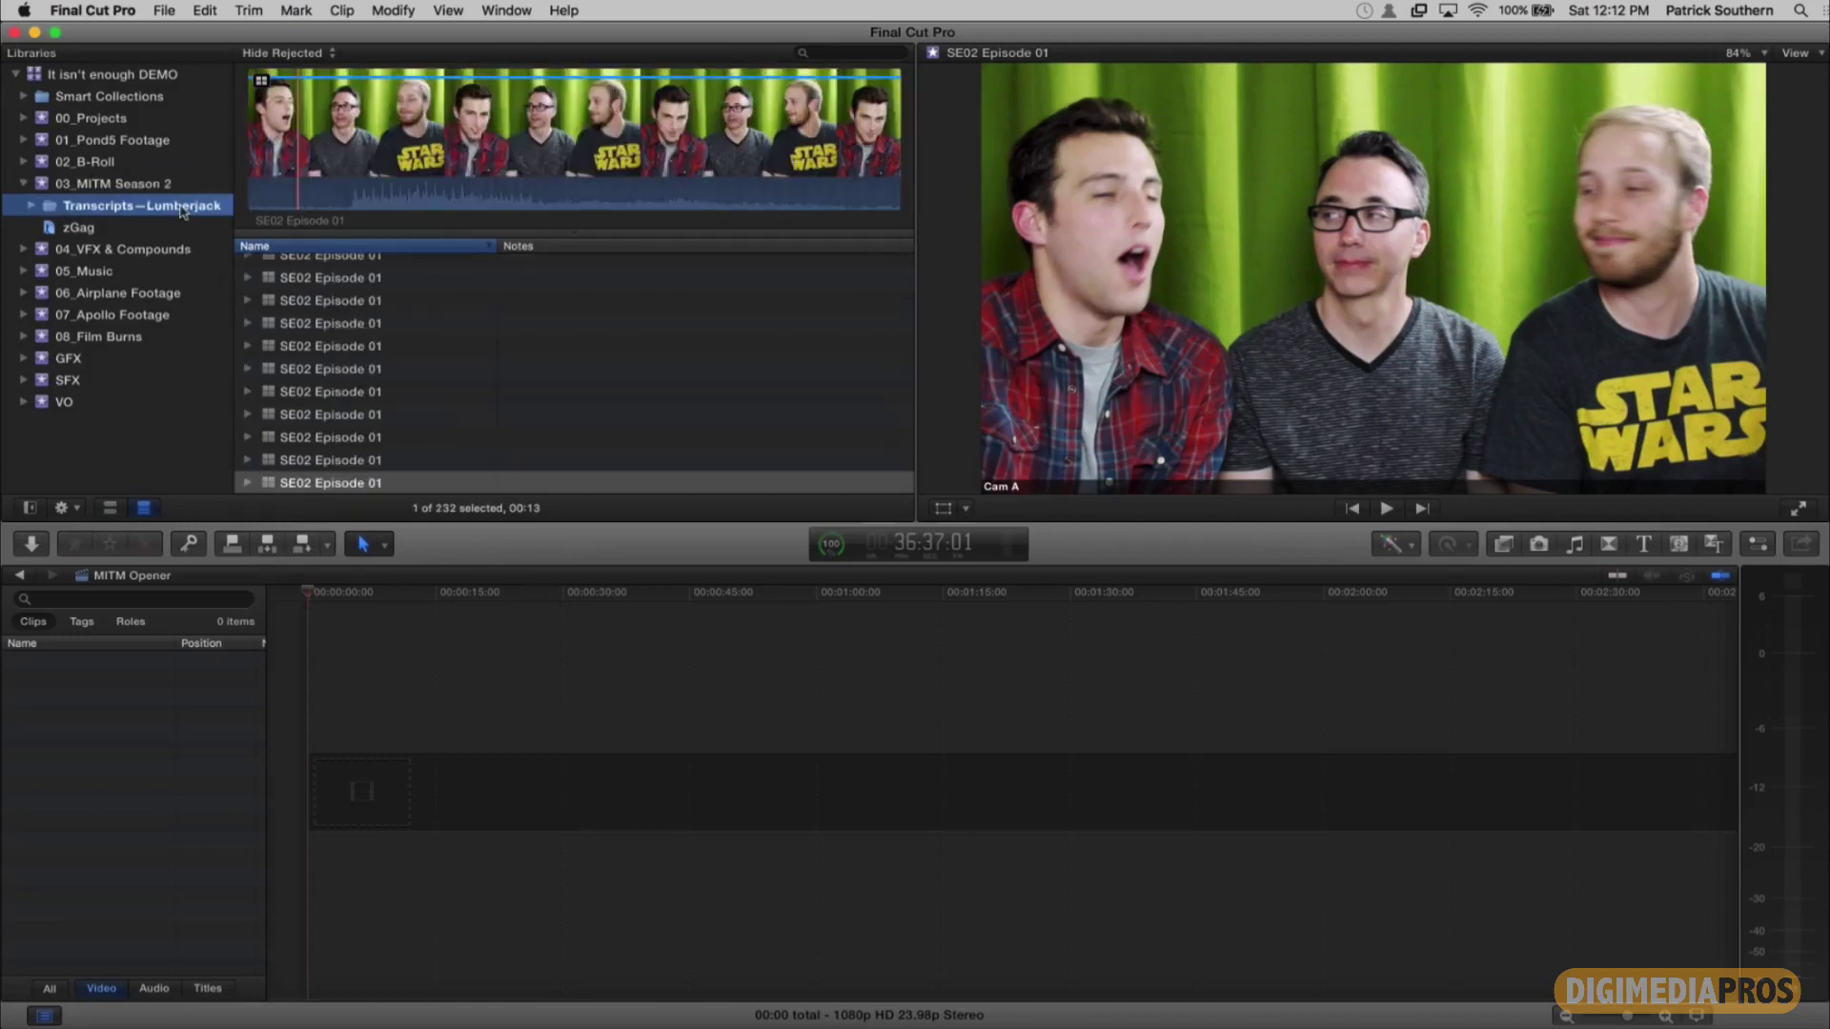
click(59, 185)
click(248, 265)
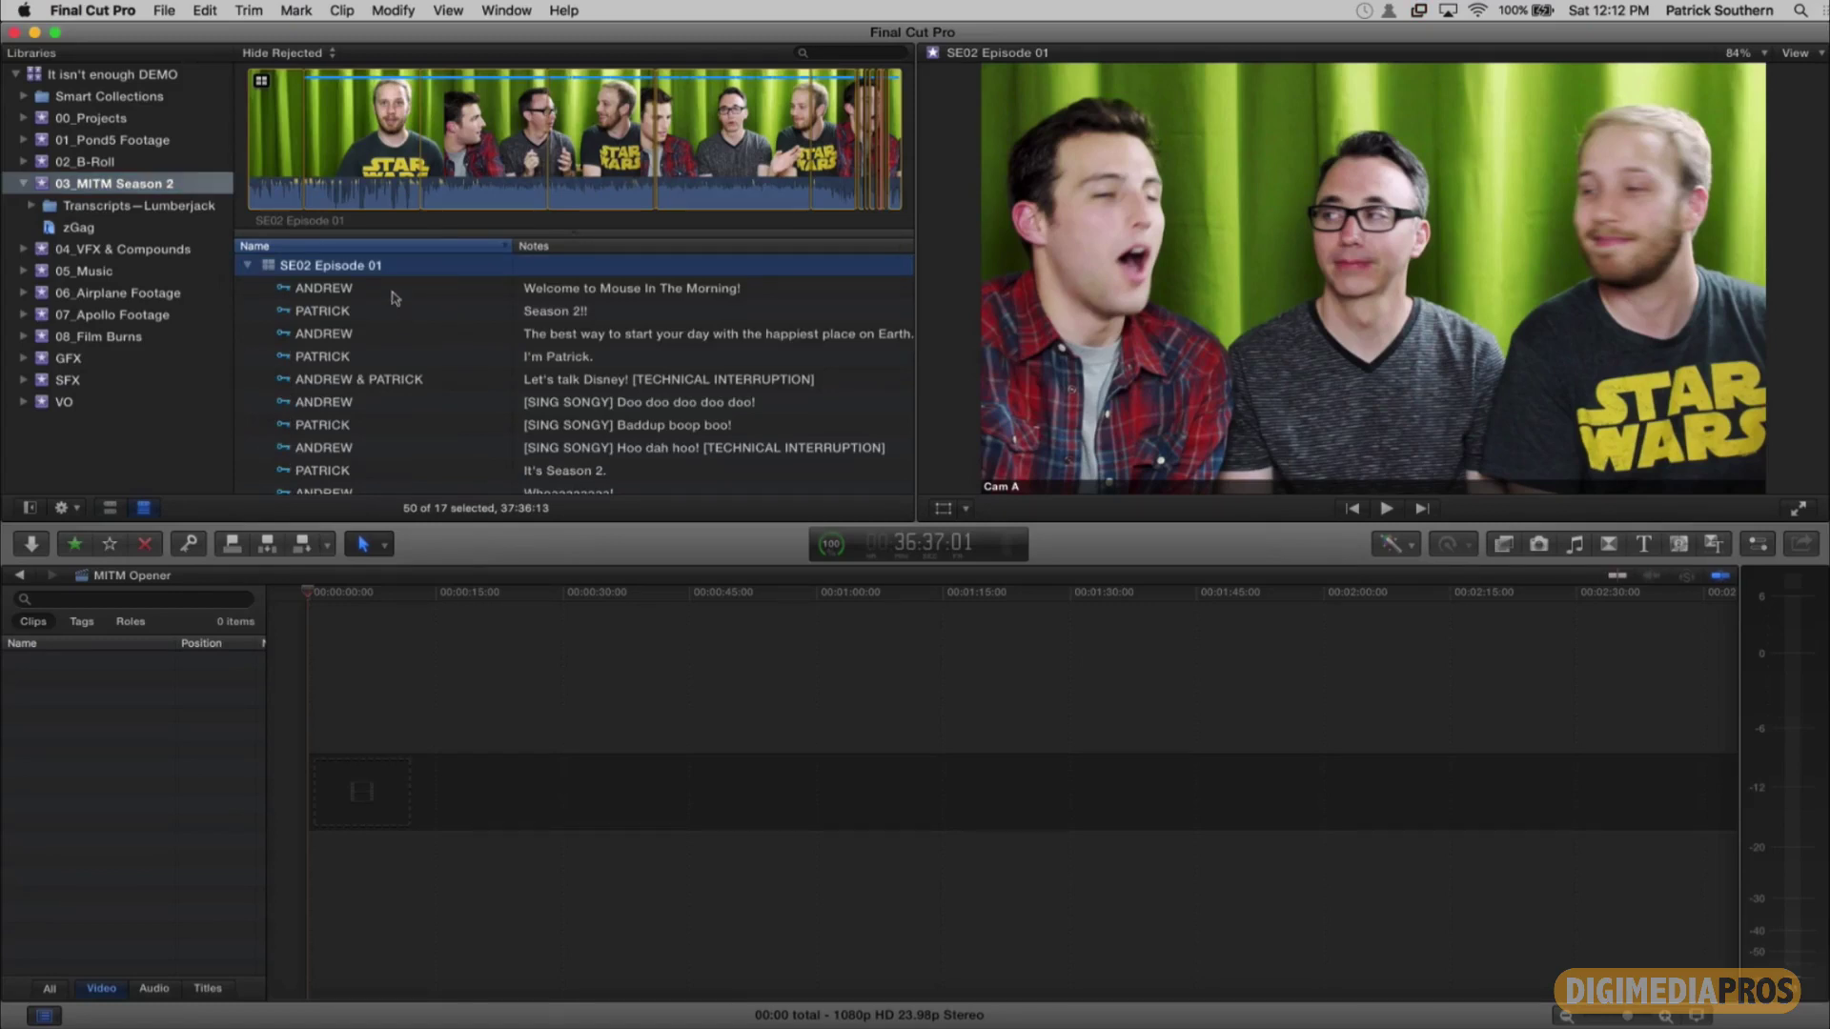
Step: Search the Transcripts—Lumberjack folder for "Welcome", and expand and select the matching SE02 Episode 01 clip
click(137, 209)
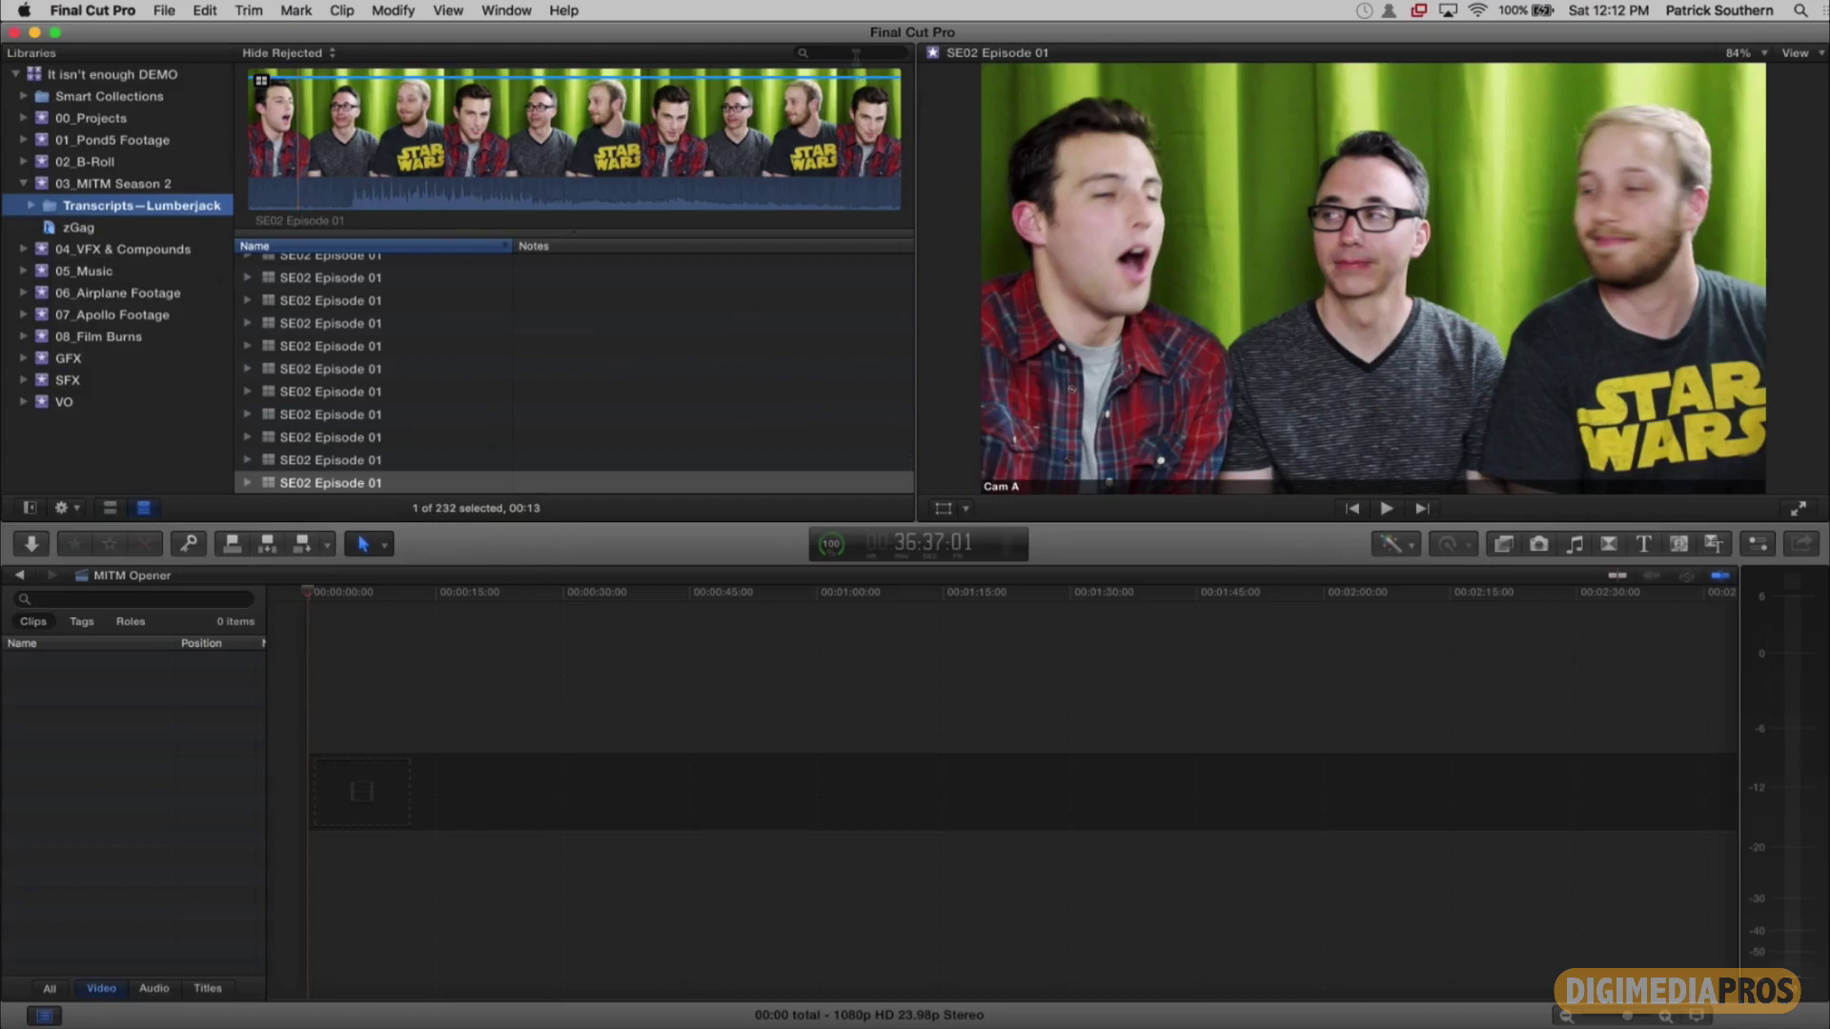
click(855, 55)
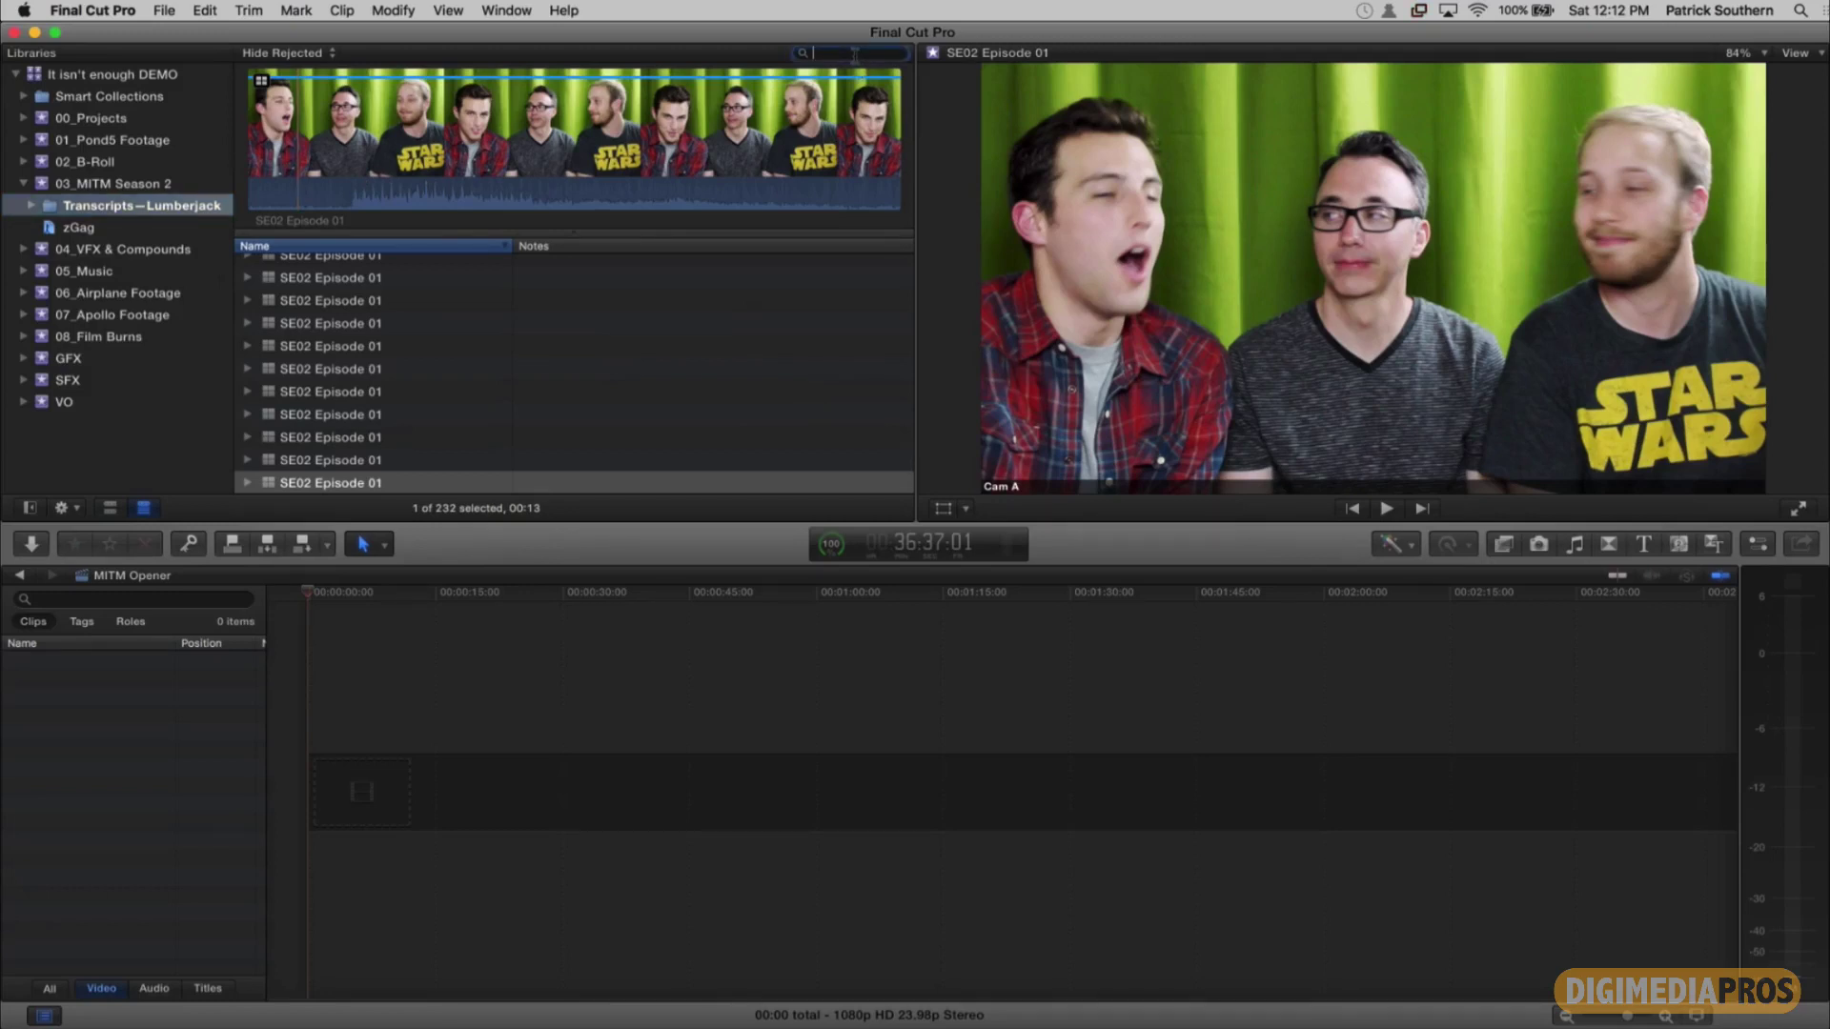
text(welcome)
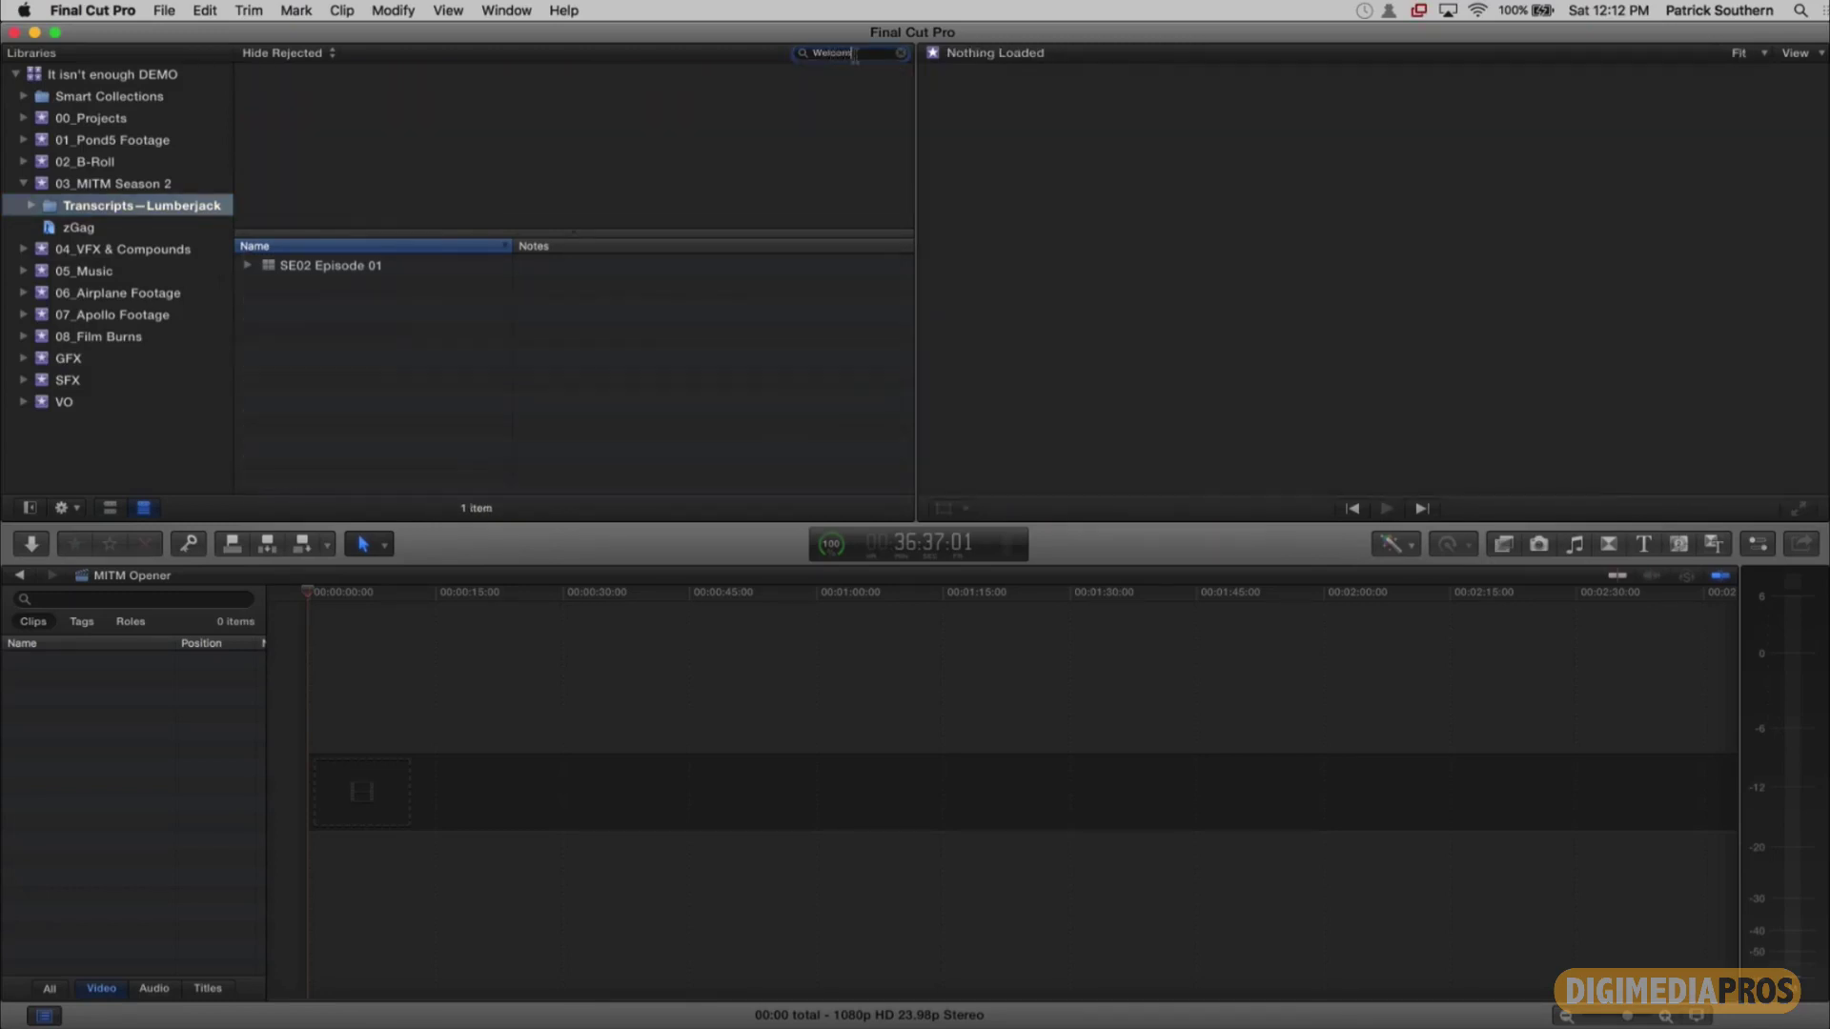
click(247, 265)
click(278, 267)
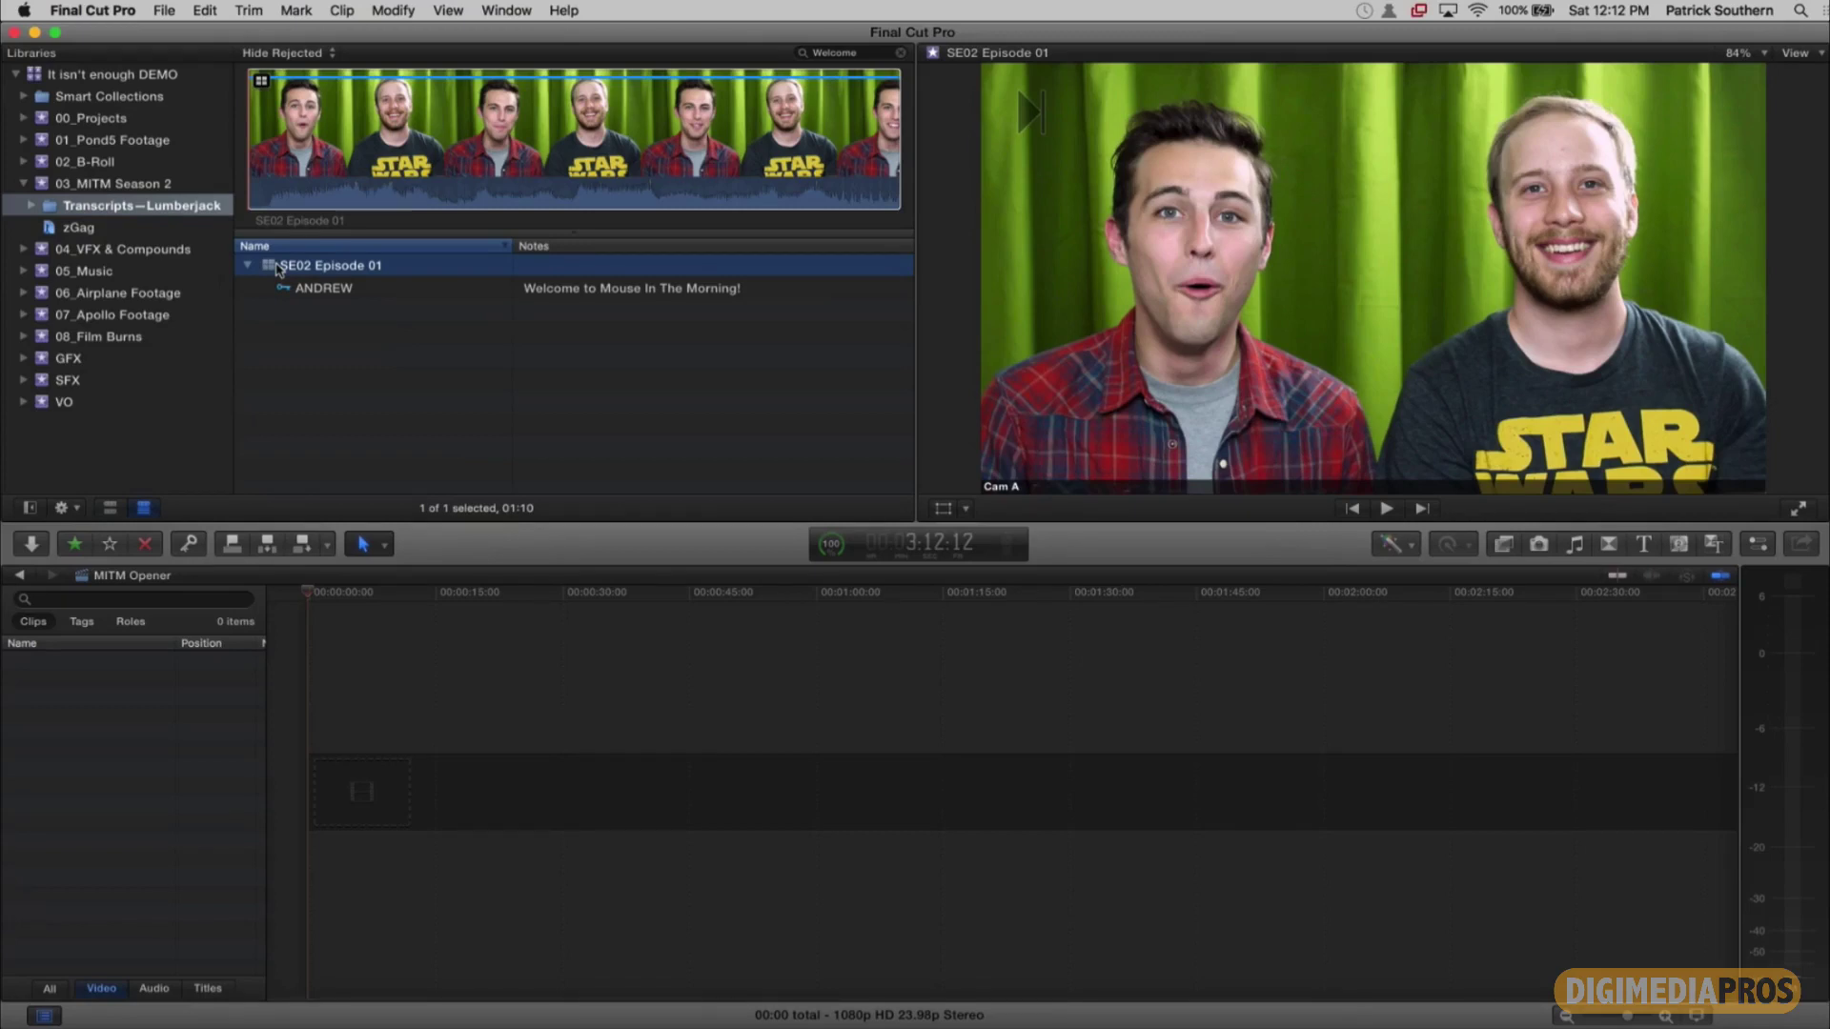
Step: Place SE02 Episode 01 twice in a row in the primary storyline and connect another copy above the first at about 00:00:00:09
drag(277, 268, 366, 762)
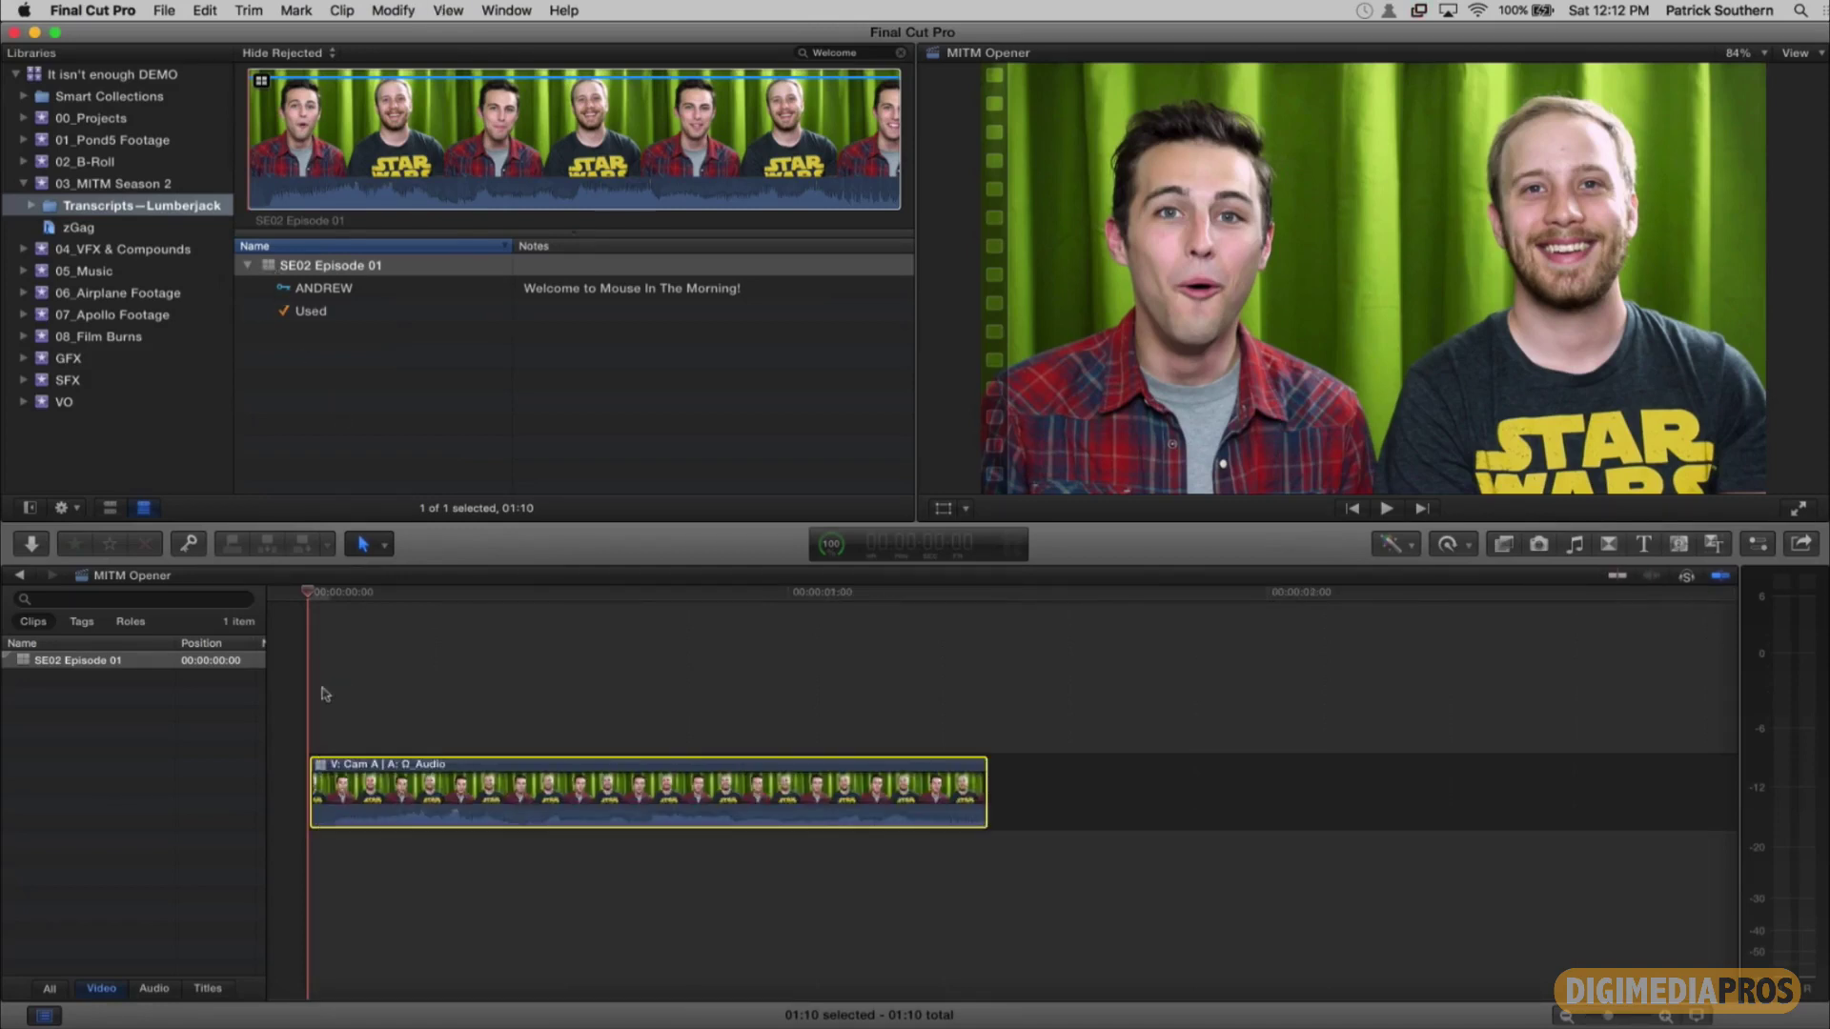
key(super+minus)
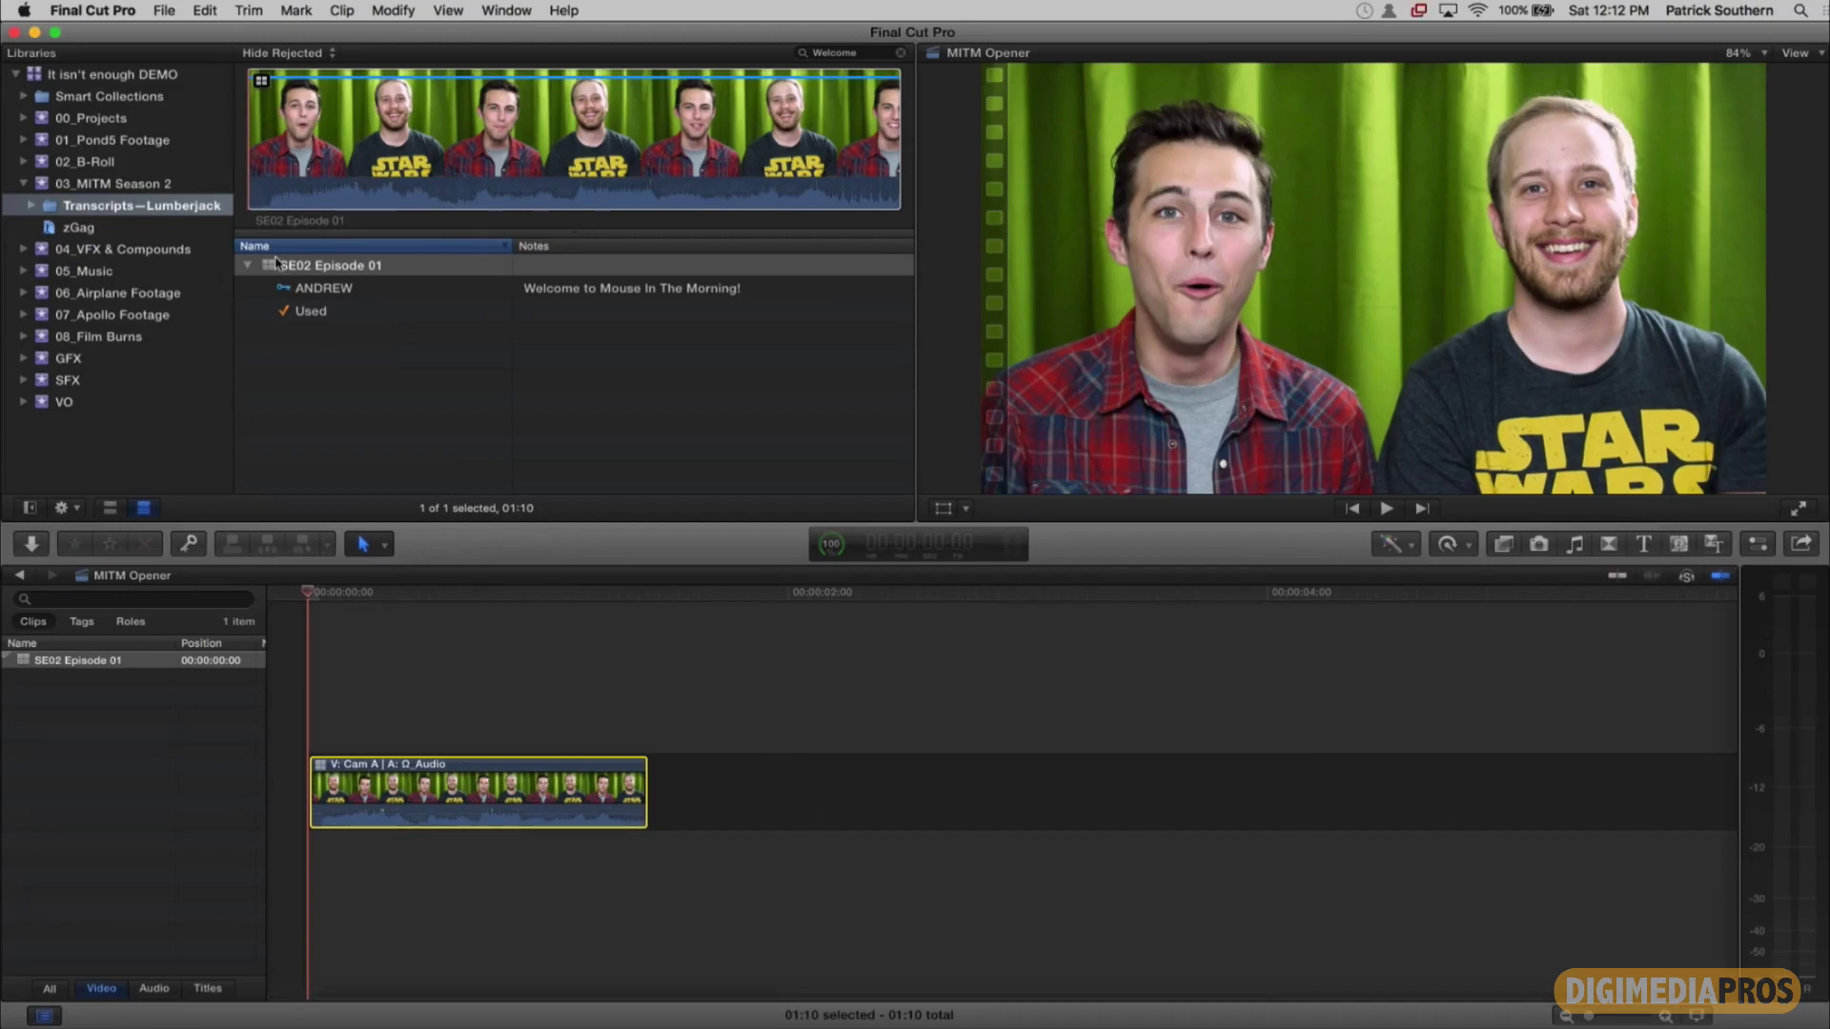
drag(276, 262, 408, 647)
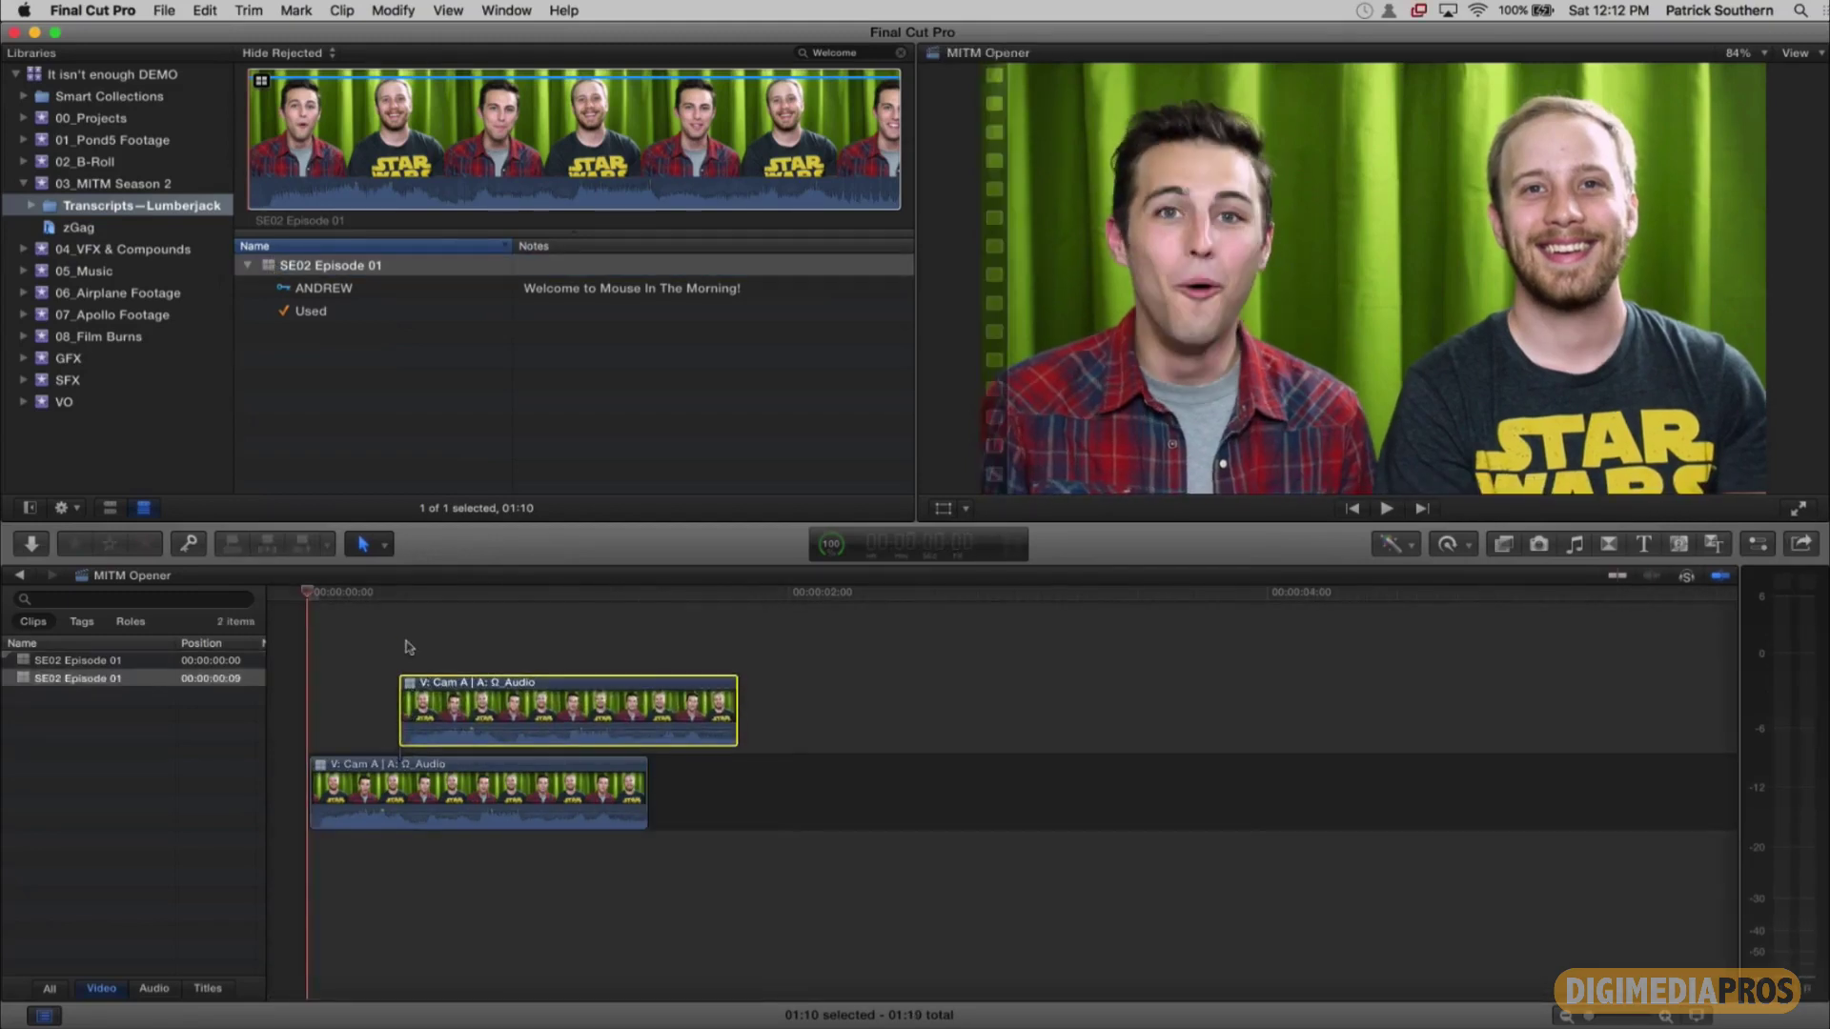
drag(269, 267, 707, 767)
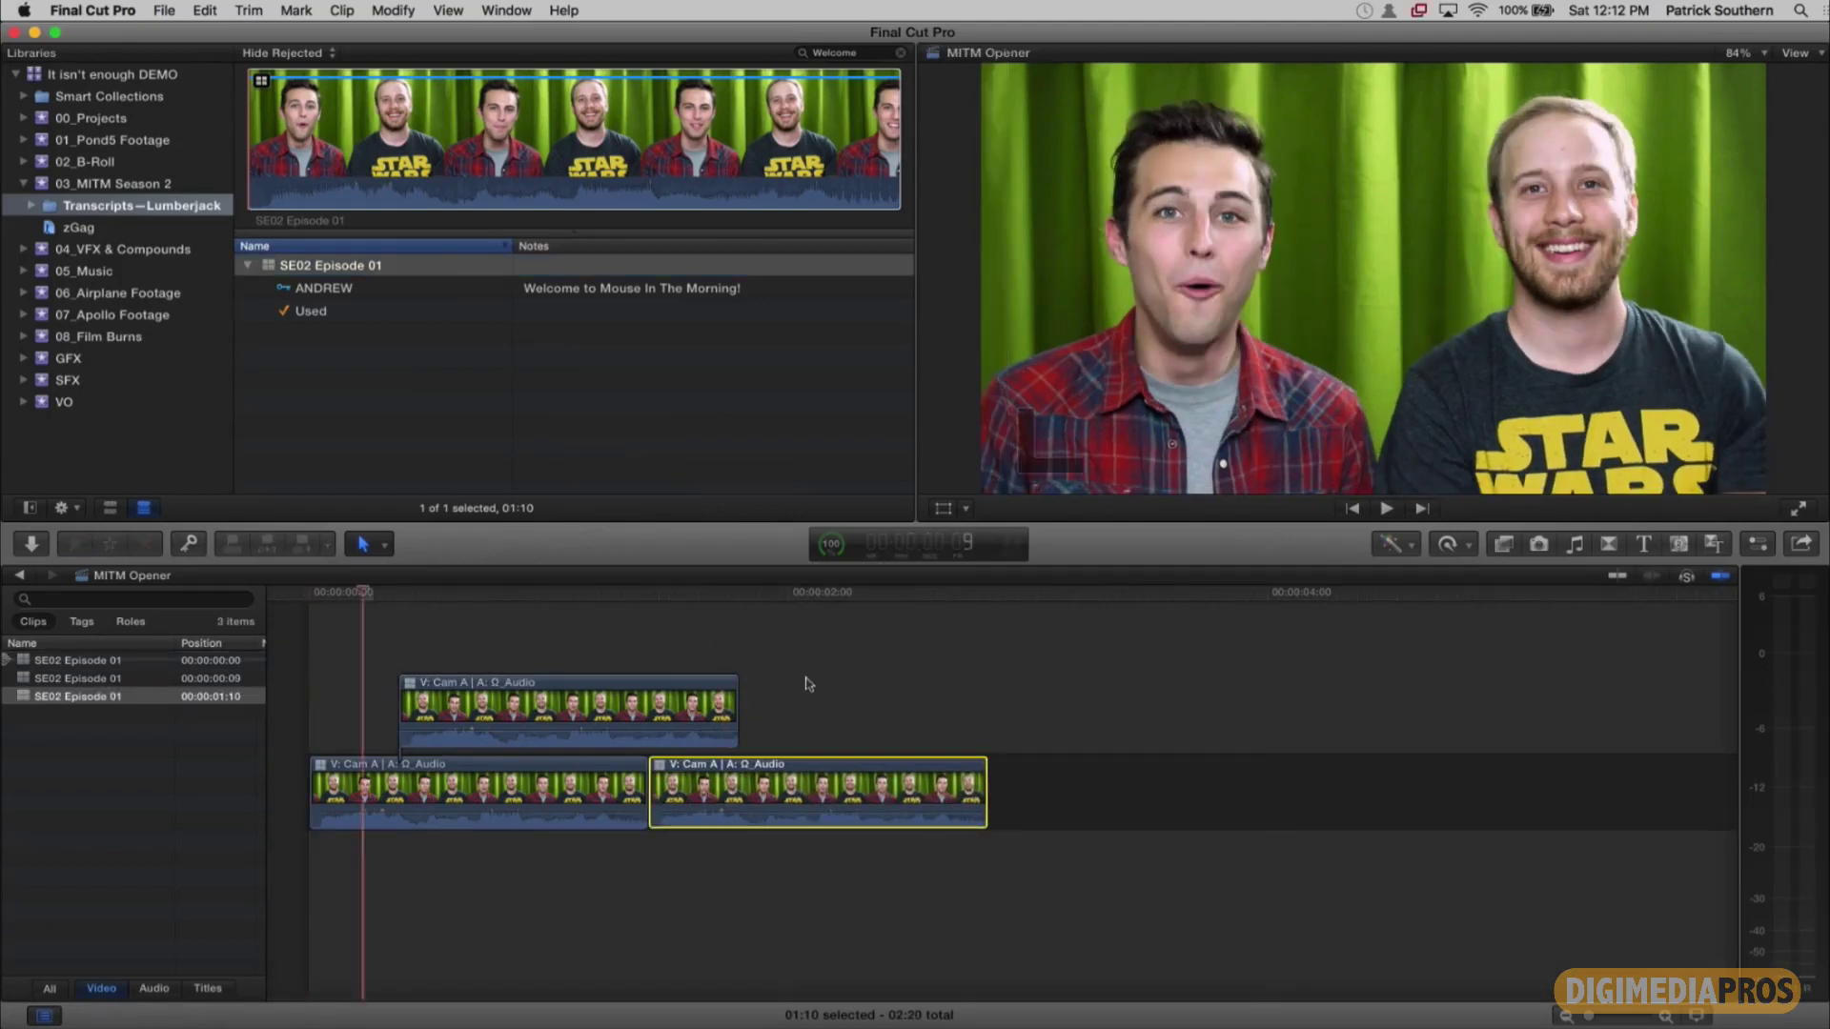
Step: Insert a gap at the cut between the two primary storyline clips and trim it to end where the connected clip ends
key(Down)
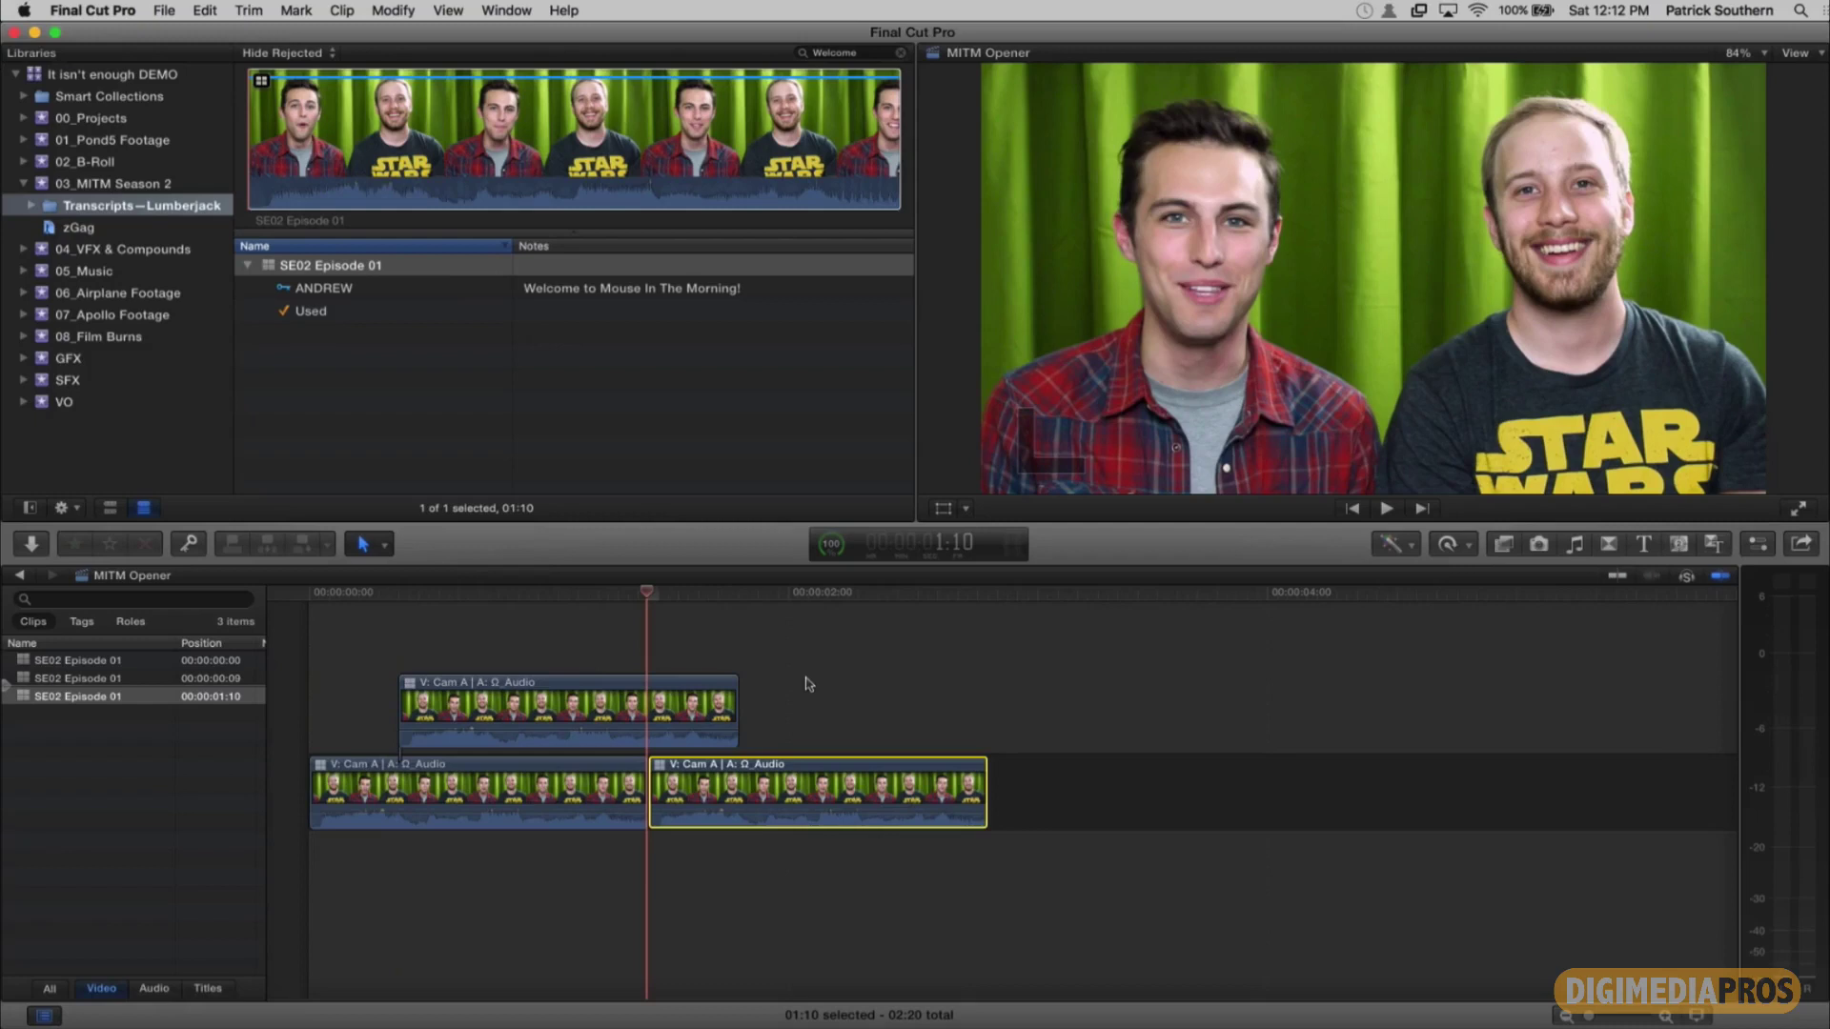
key(alt+w)
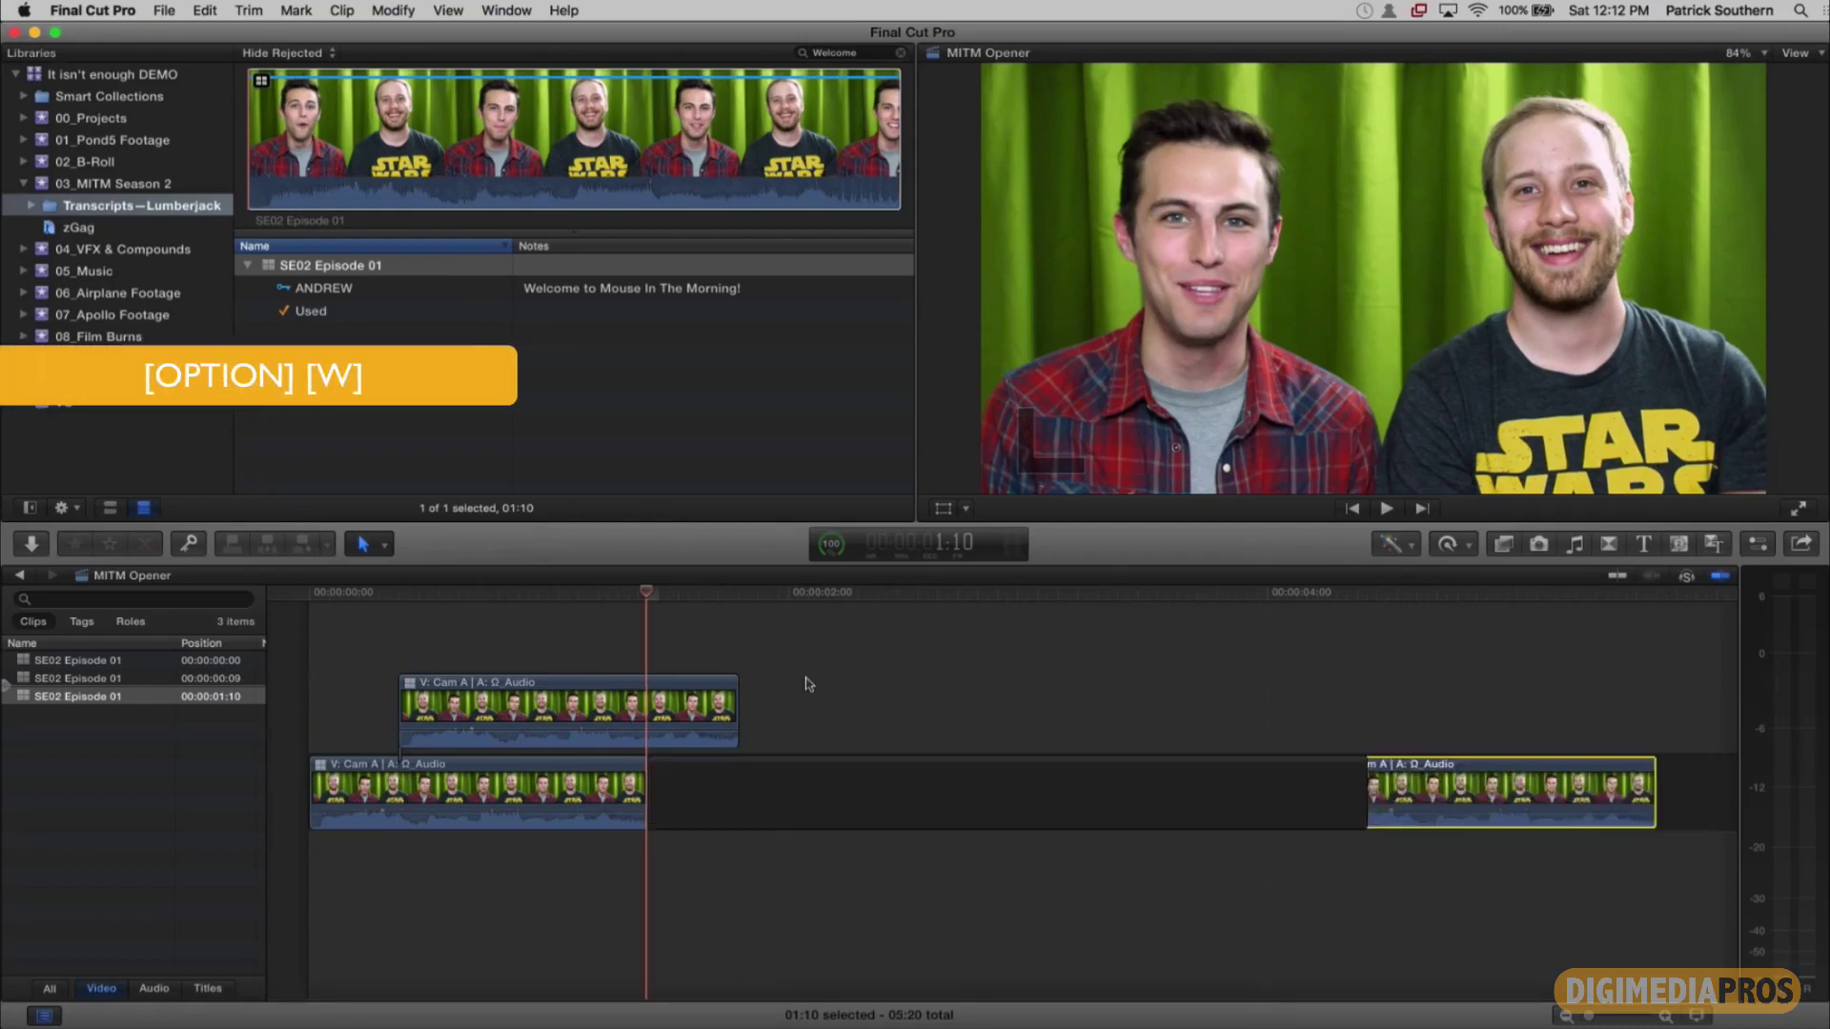
drag(1367, 793, 741, 844)
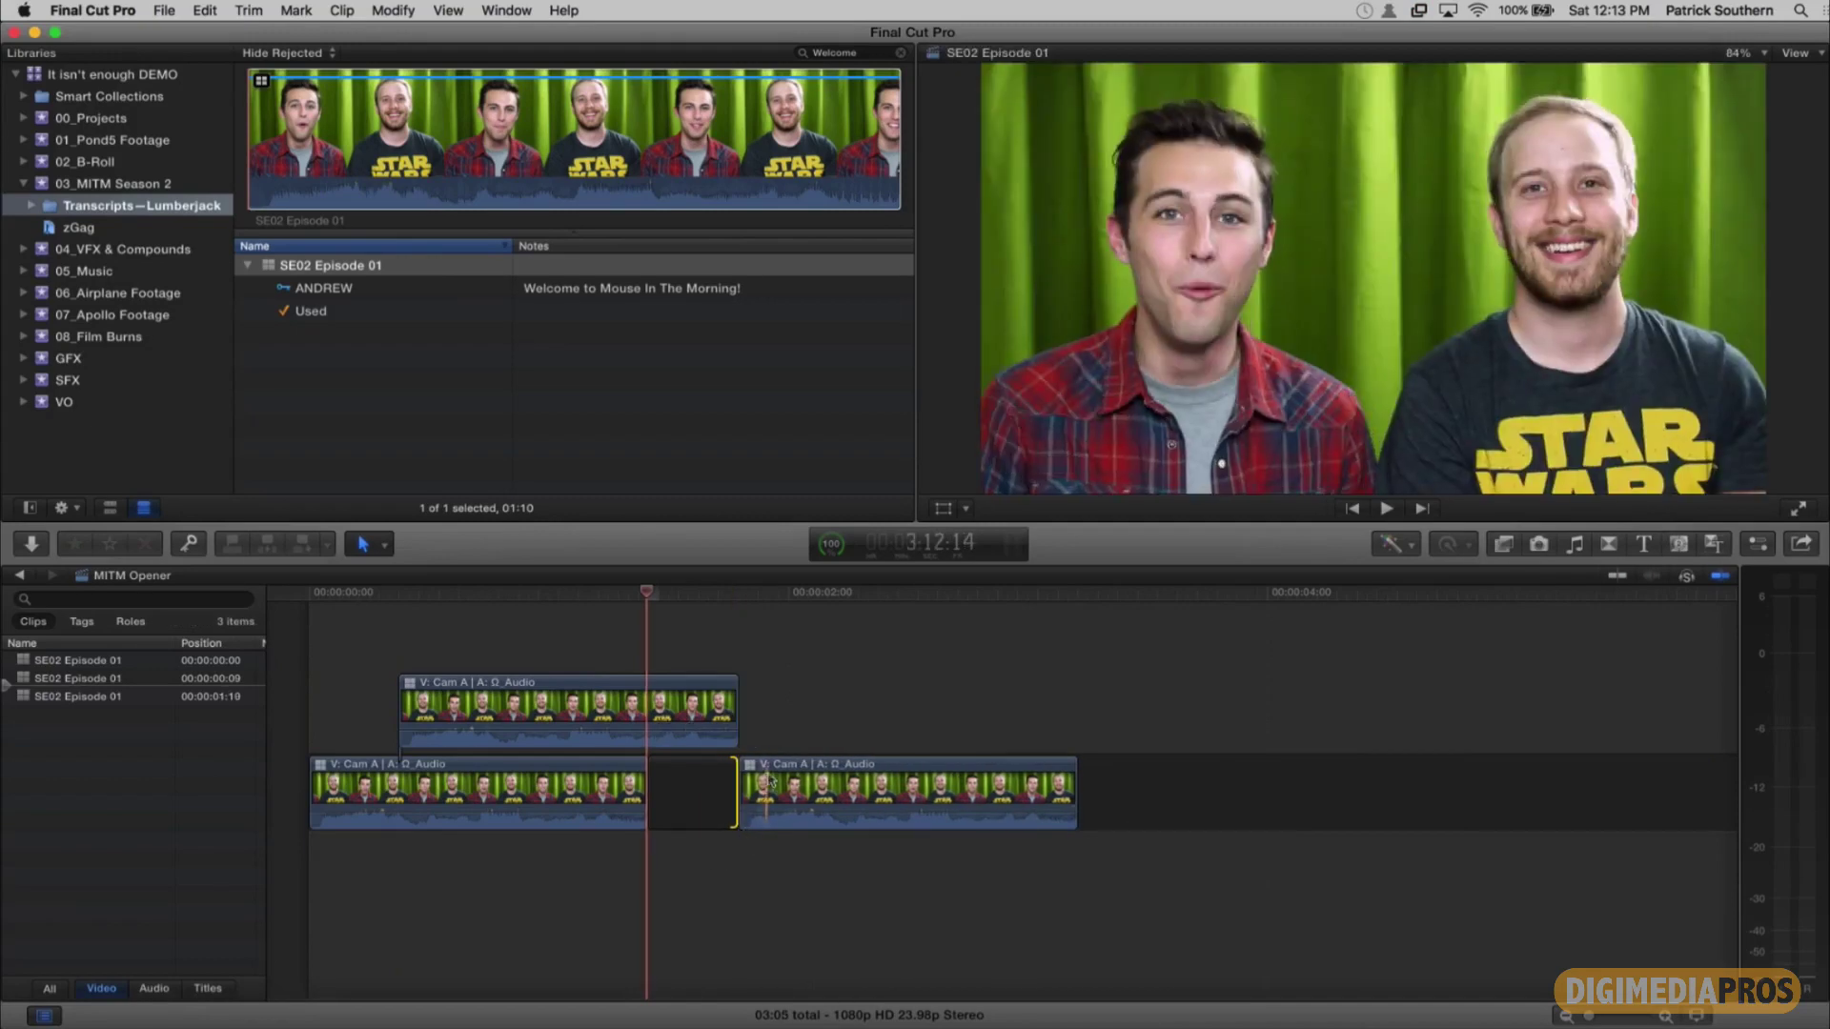
Step: Lift the last clip out of the primary storyline and combine it with the neighbouring connected clip into a secondary storyline
click(772, 784)
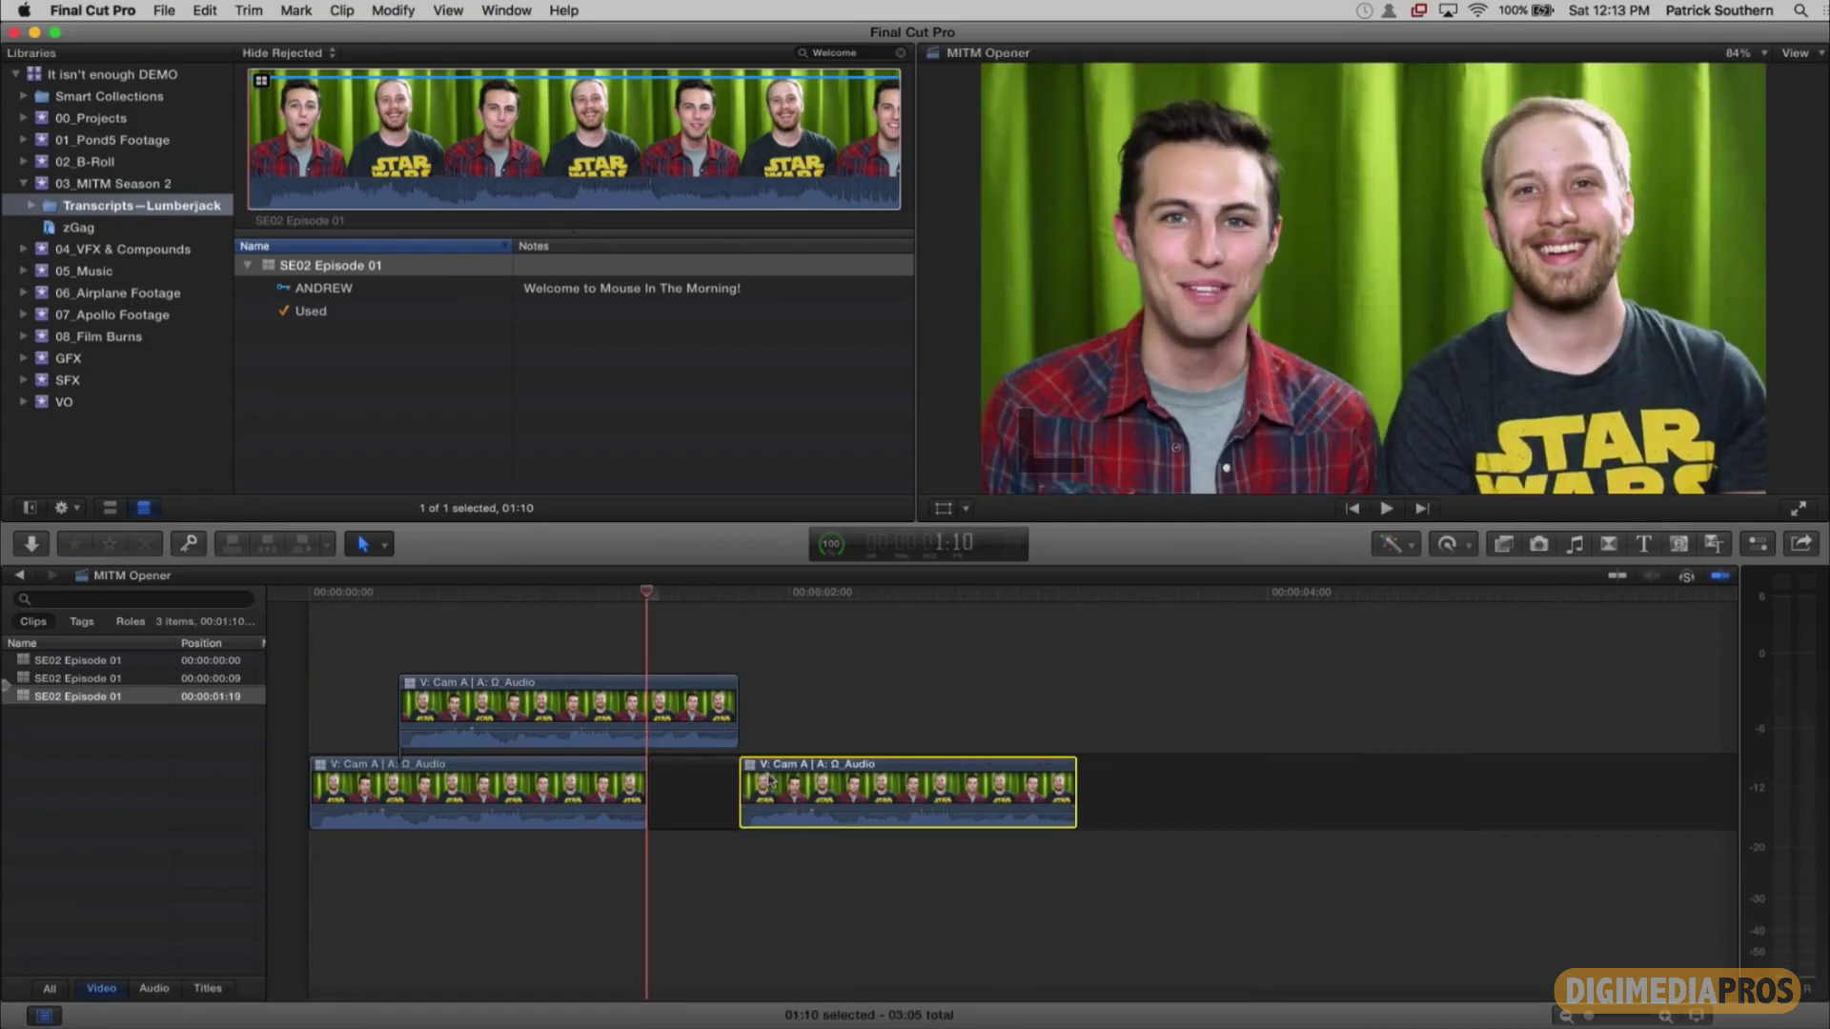
key(super+alt+Up)
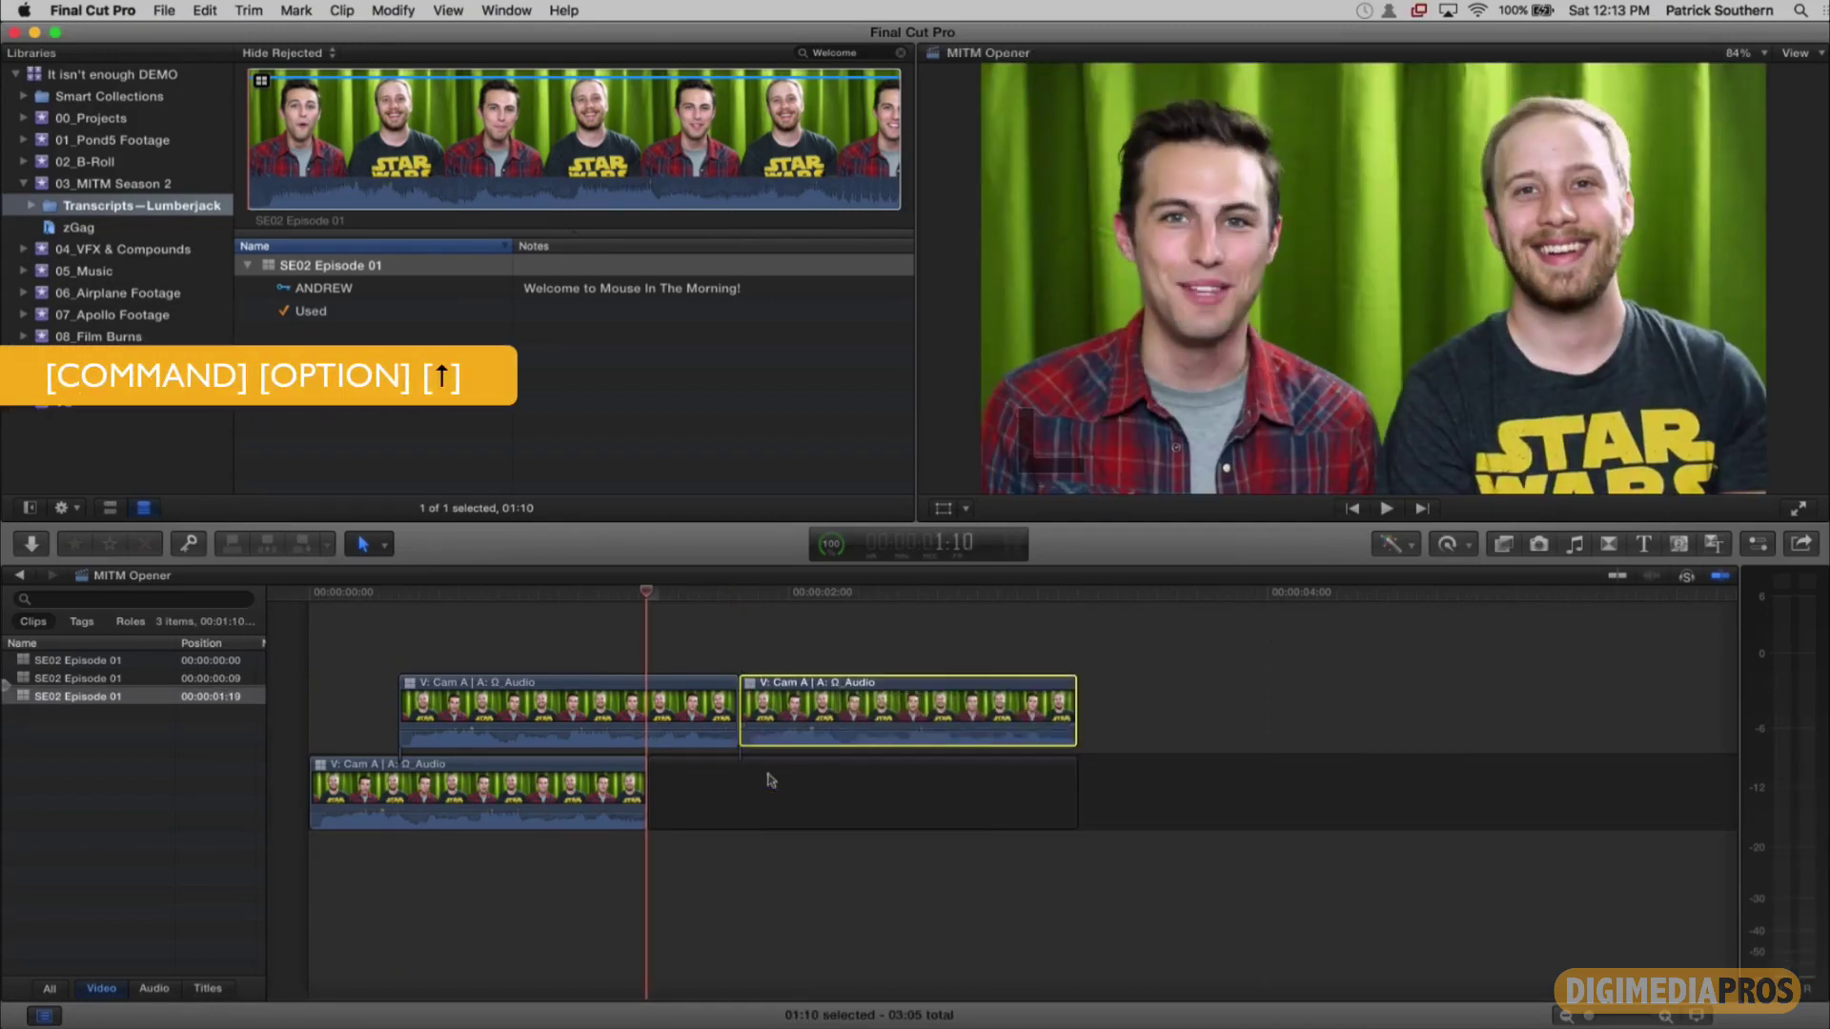
drag(701, 665, 793, 707)
key(super+g)
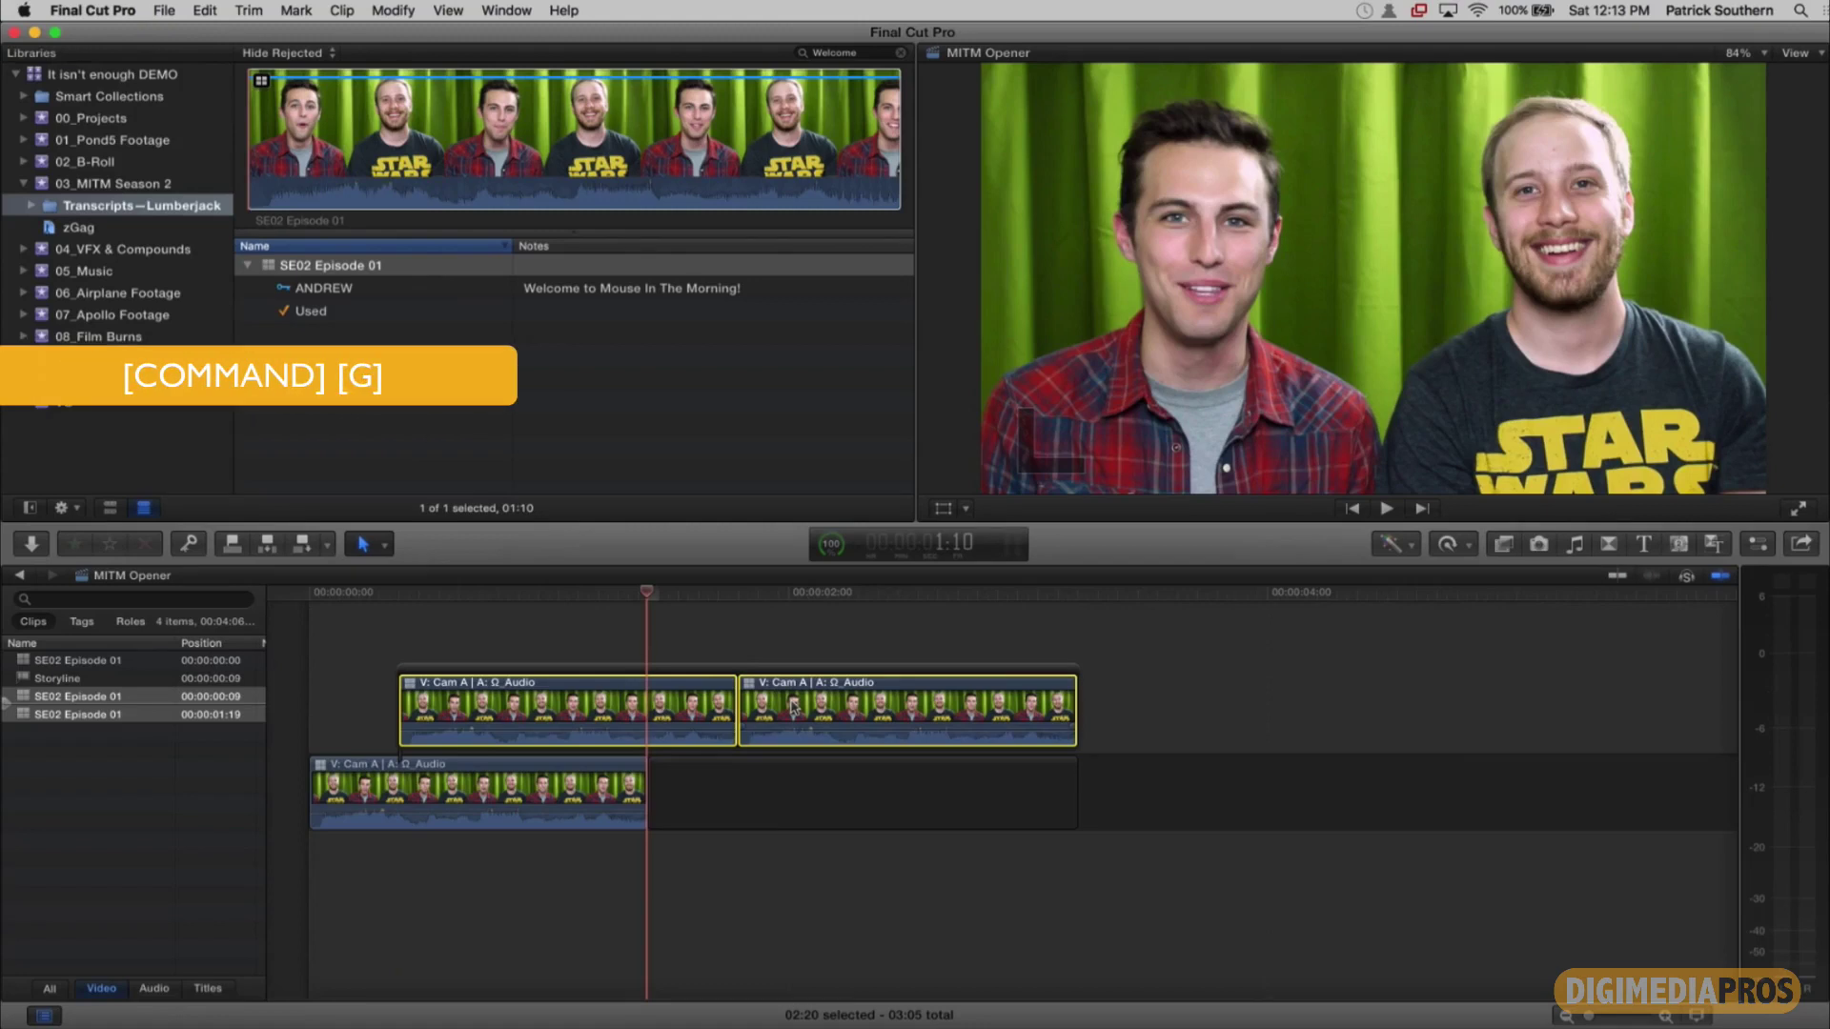
Step: Connect one copy of SE02 Episode 01 above the secondary storyline at about 00:00:00:12 and another at the playhead, 00:00:01:10
click(269, 271)
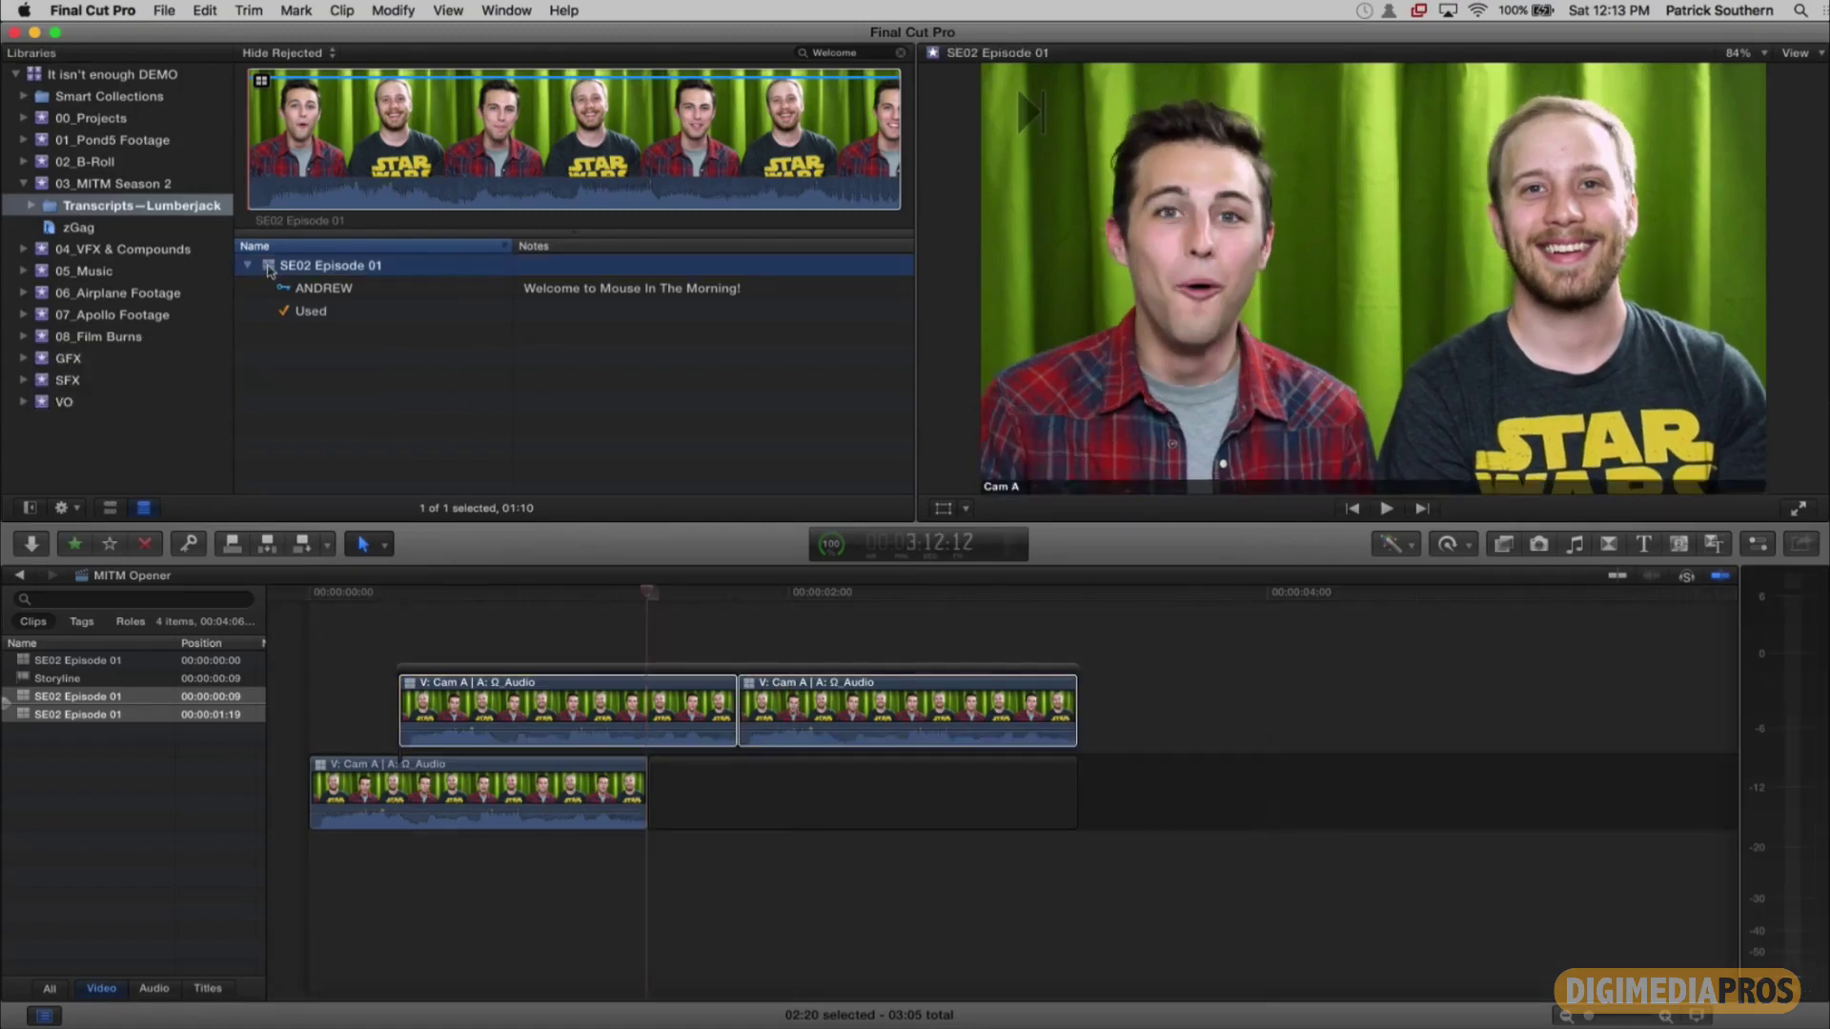
drag(268, 270, 439, 602)
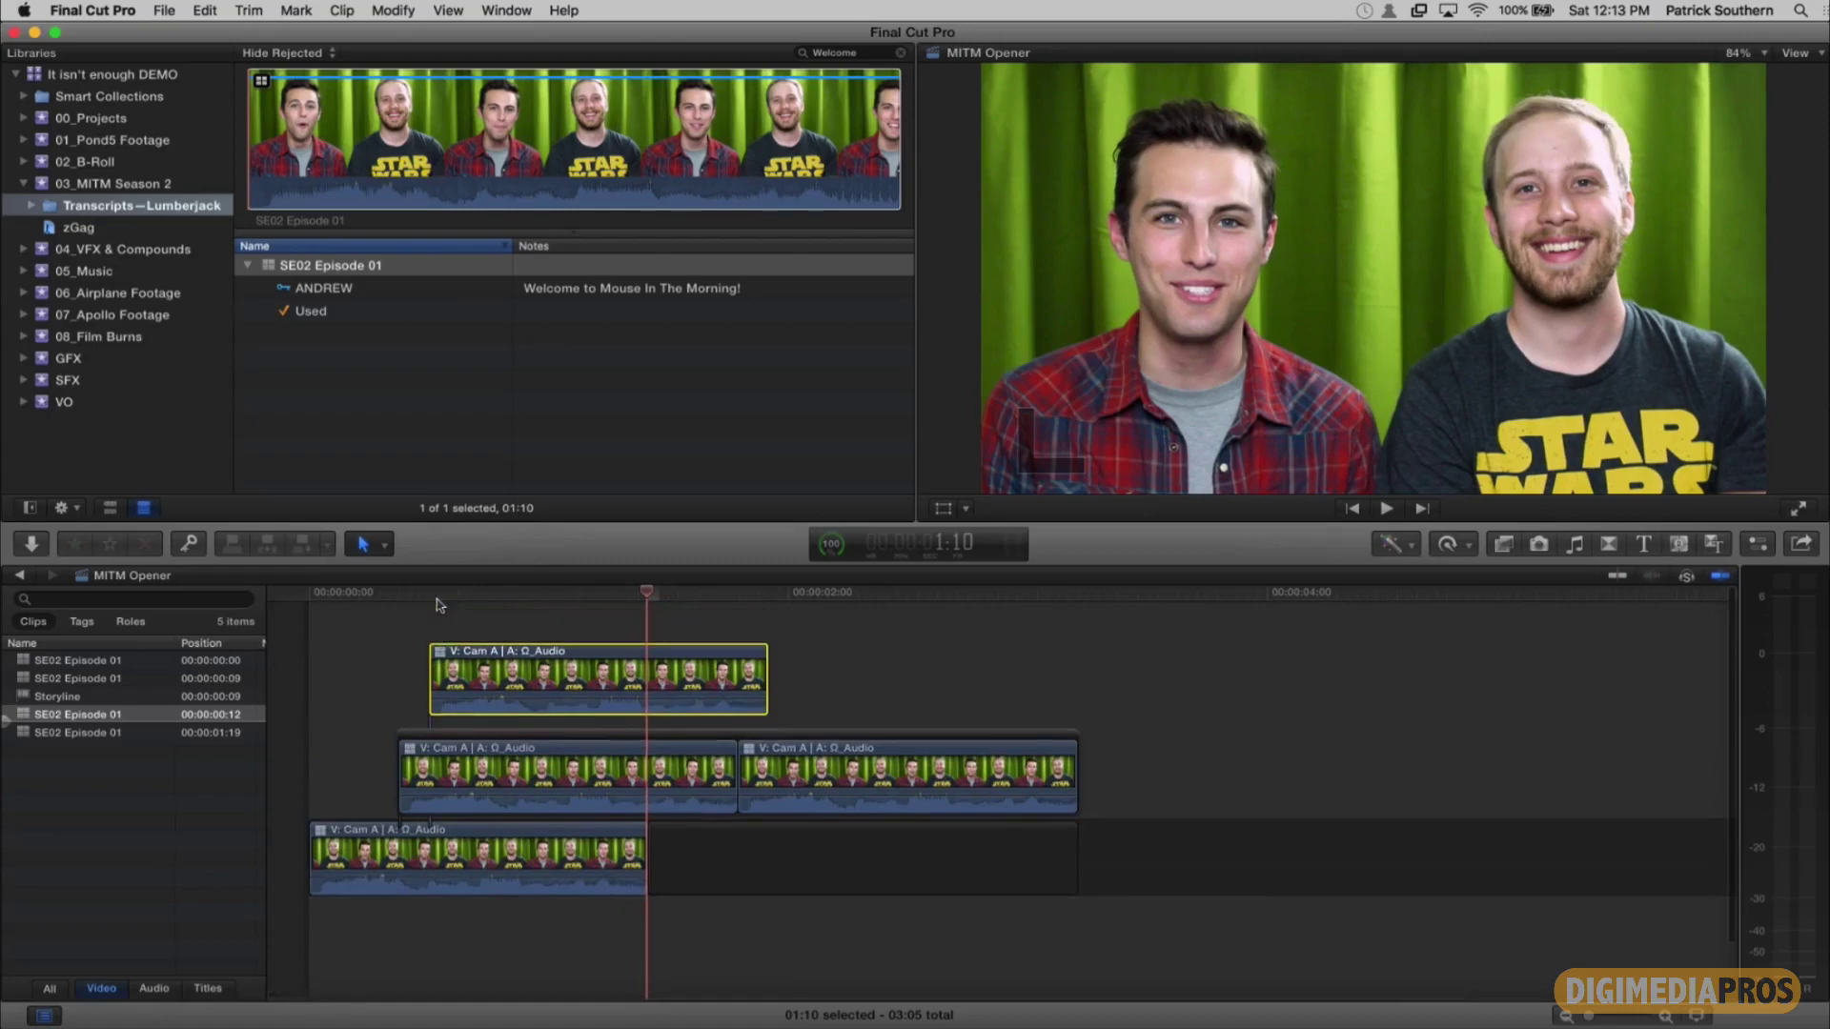
click(271, 271)
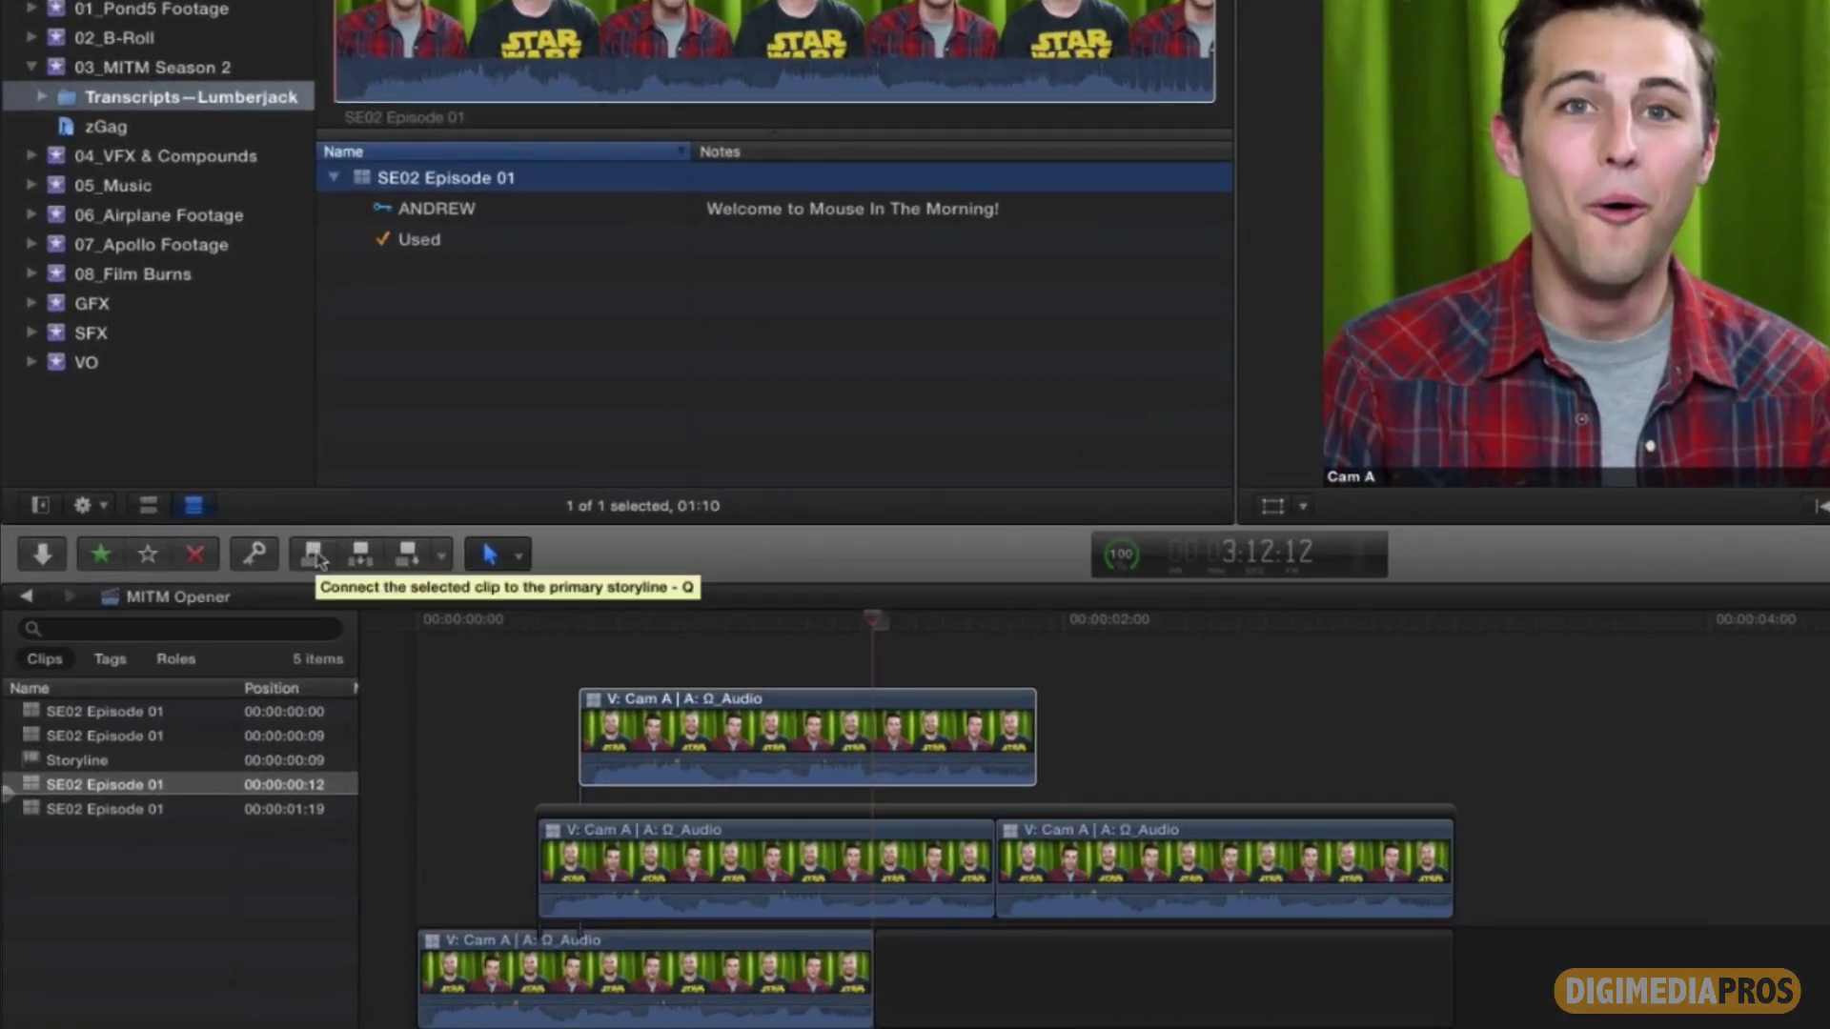
click(314, 554)
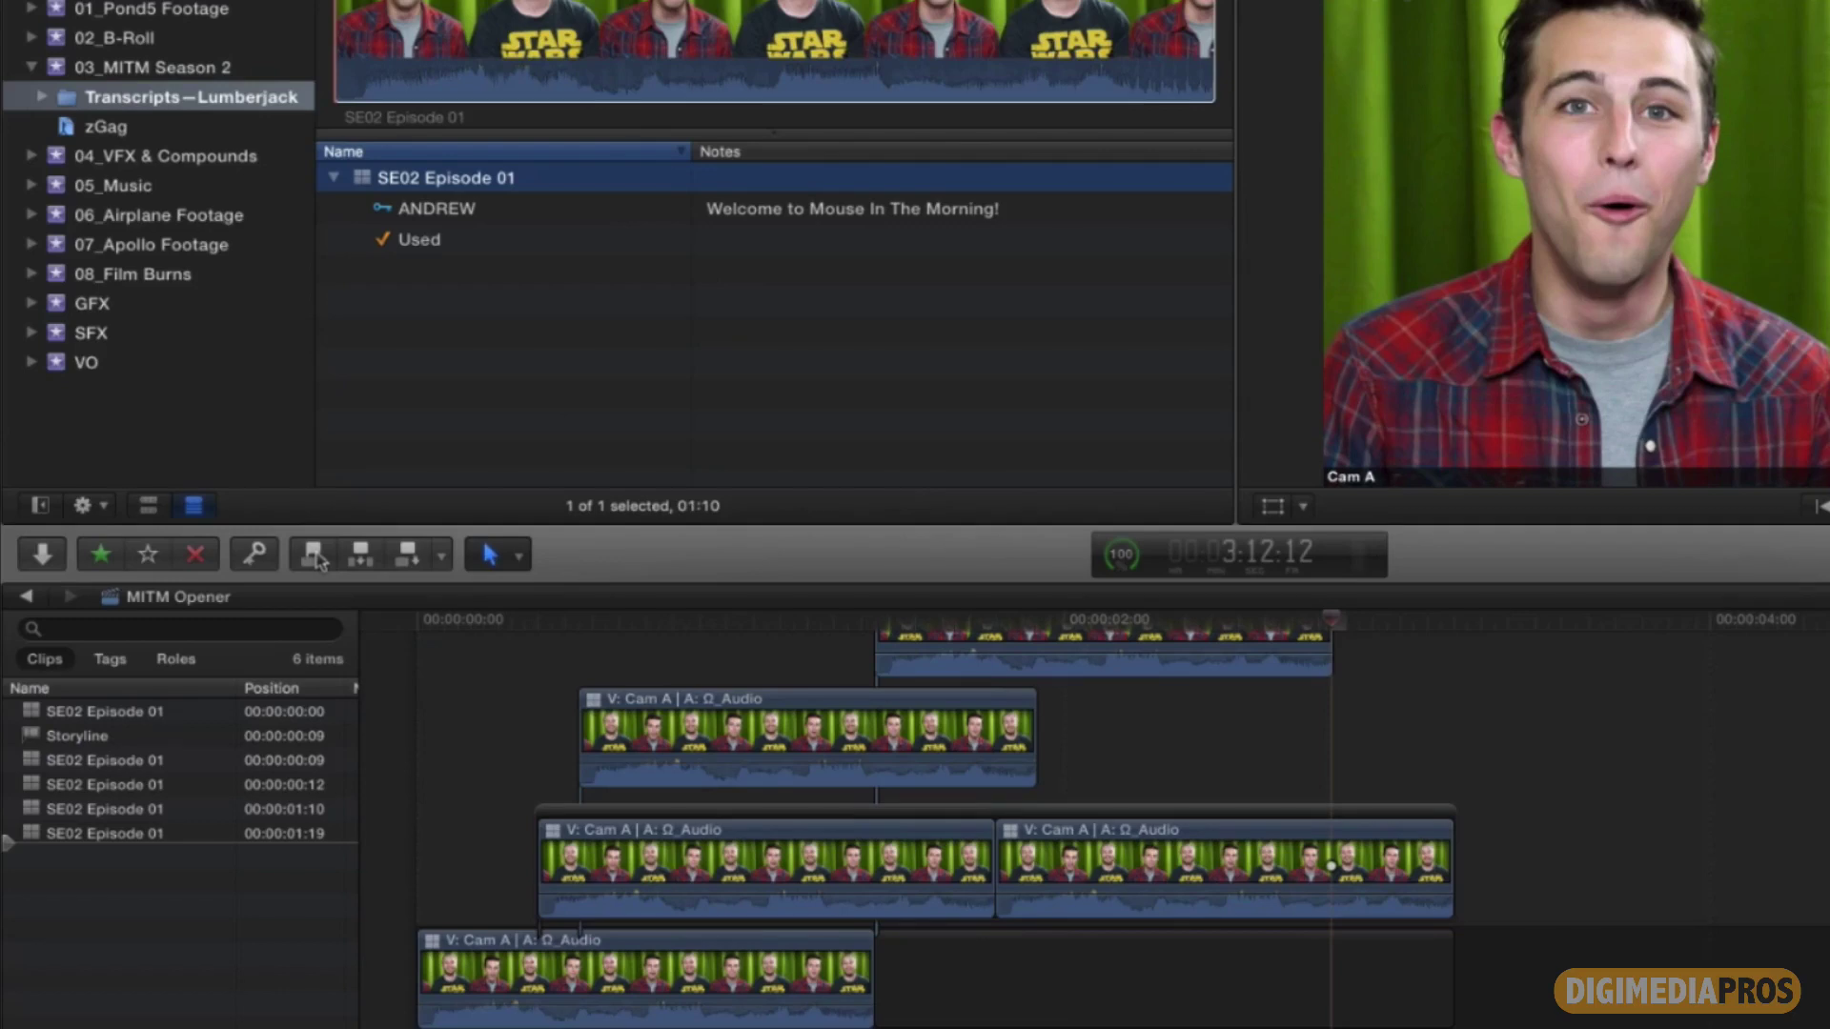
Step: Insert SE02 Episode 01 into the primary storyline at 00:00:00:04 and append another copy to its end
click(477, 621)
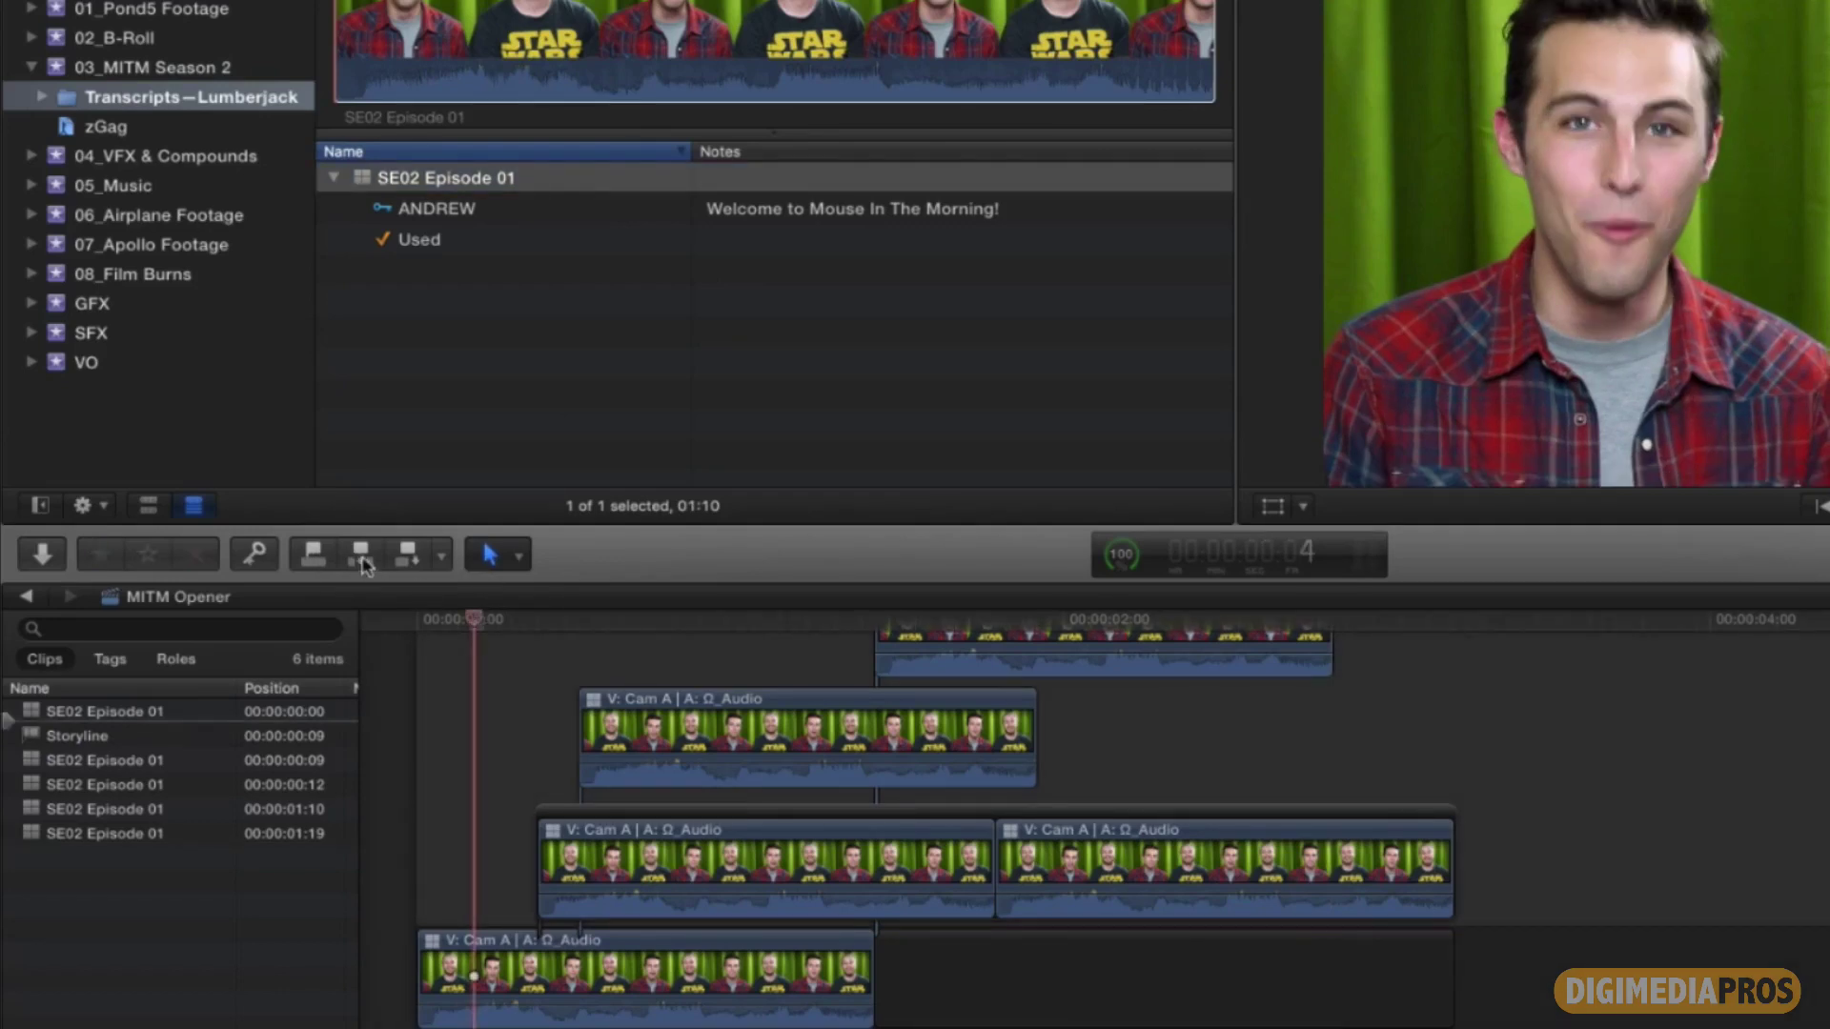
click(364, 565)
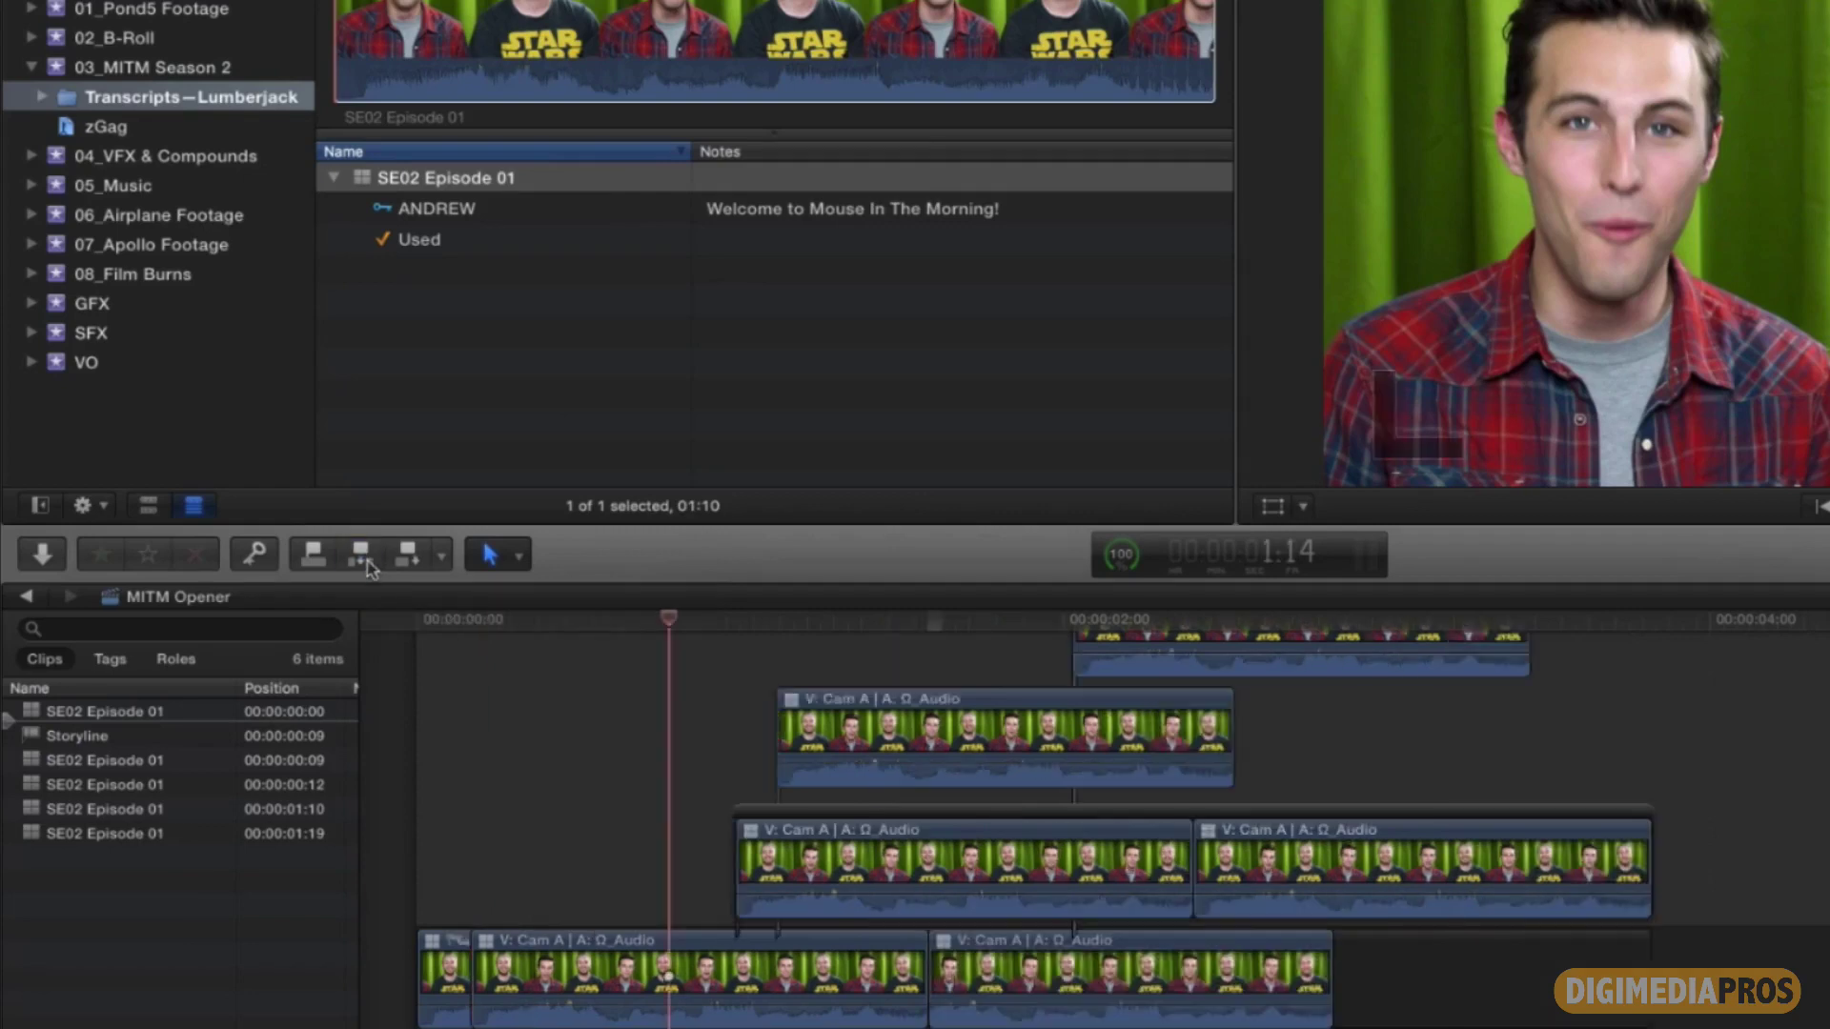
click(367, 567)
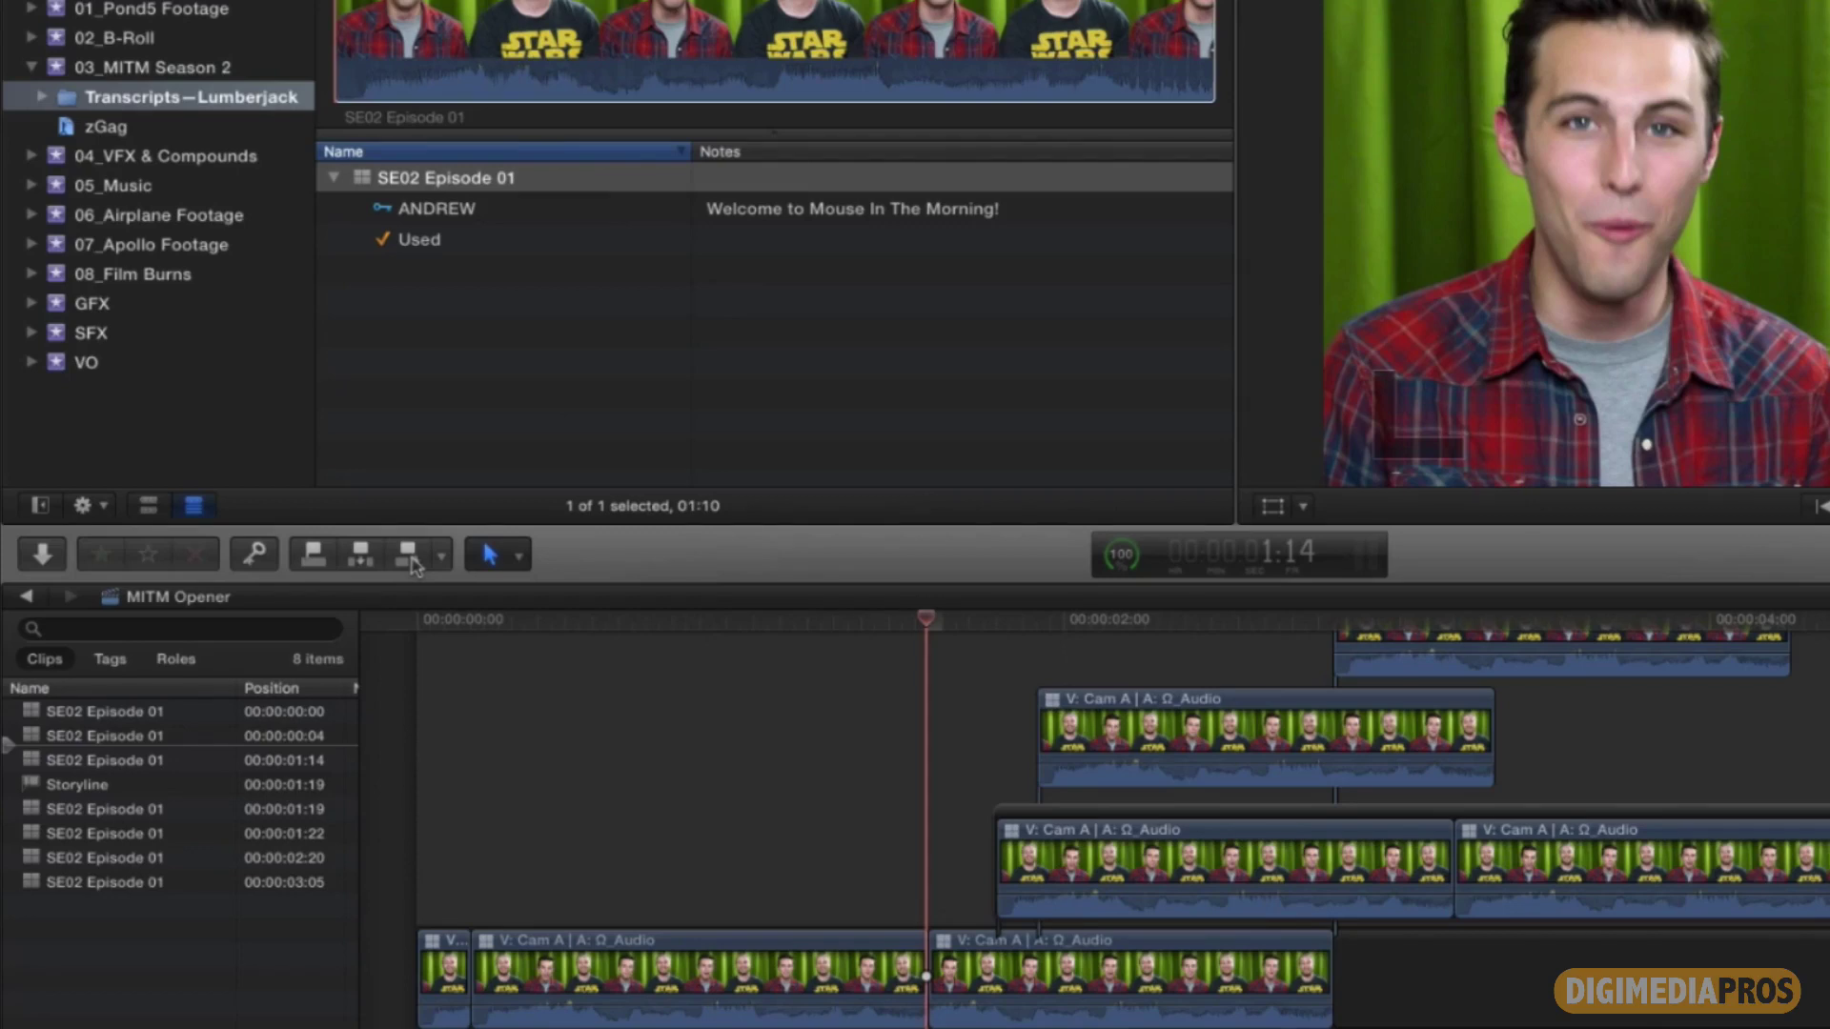
click(410, 560)
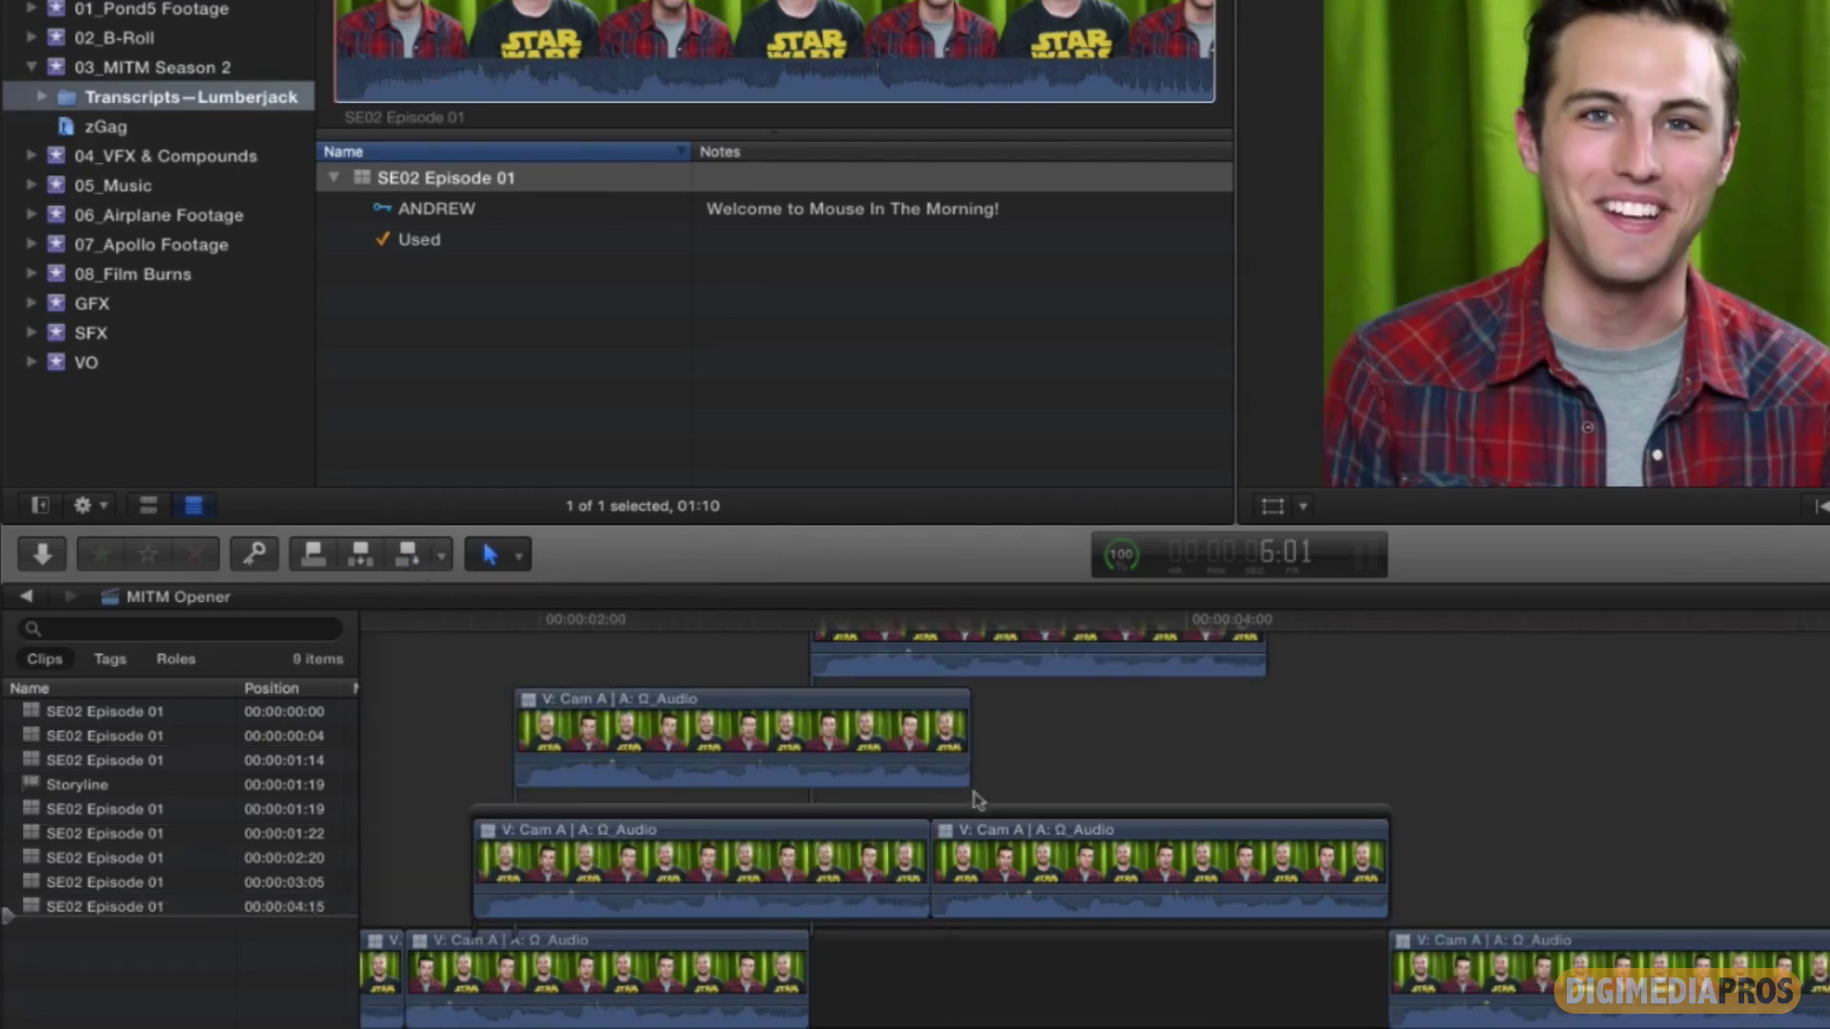
Step: Append SE02 Episode 01 to the selected secondary storyline and insert another copy into that storyline at 00:00:04:15
click(976, 818)
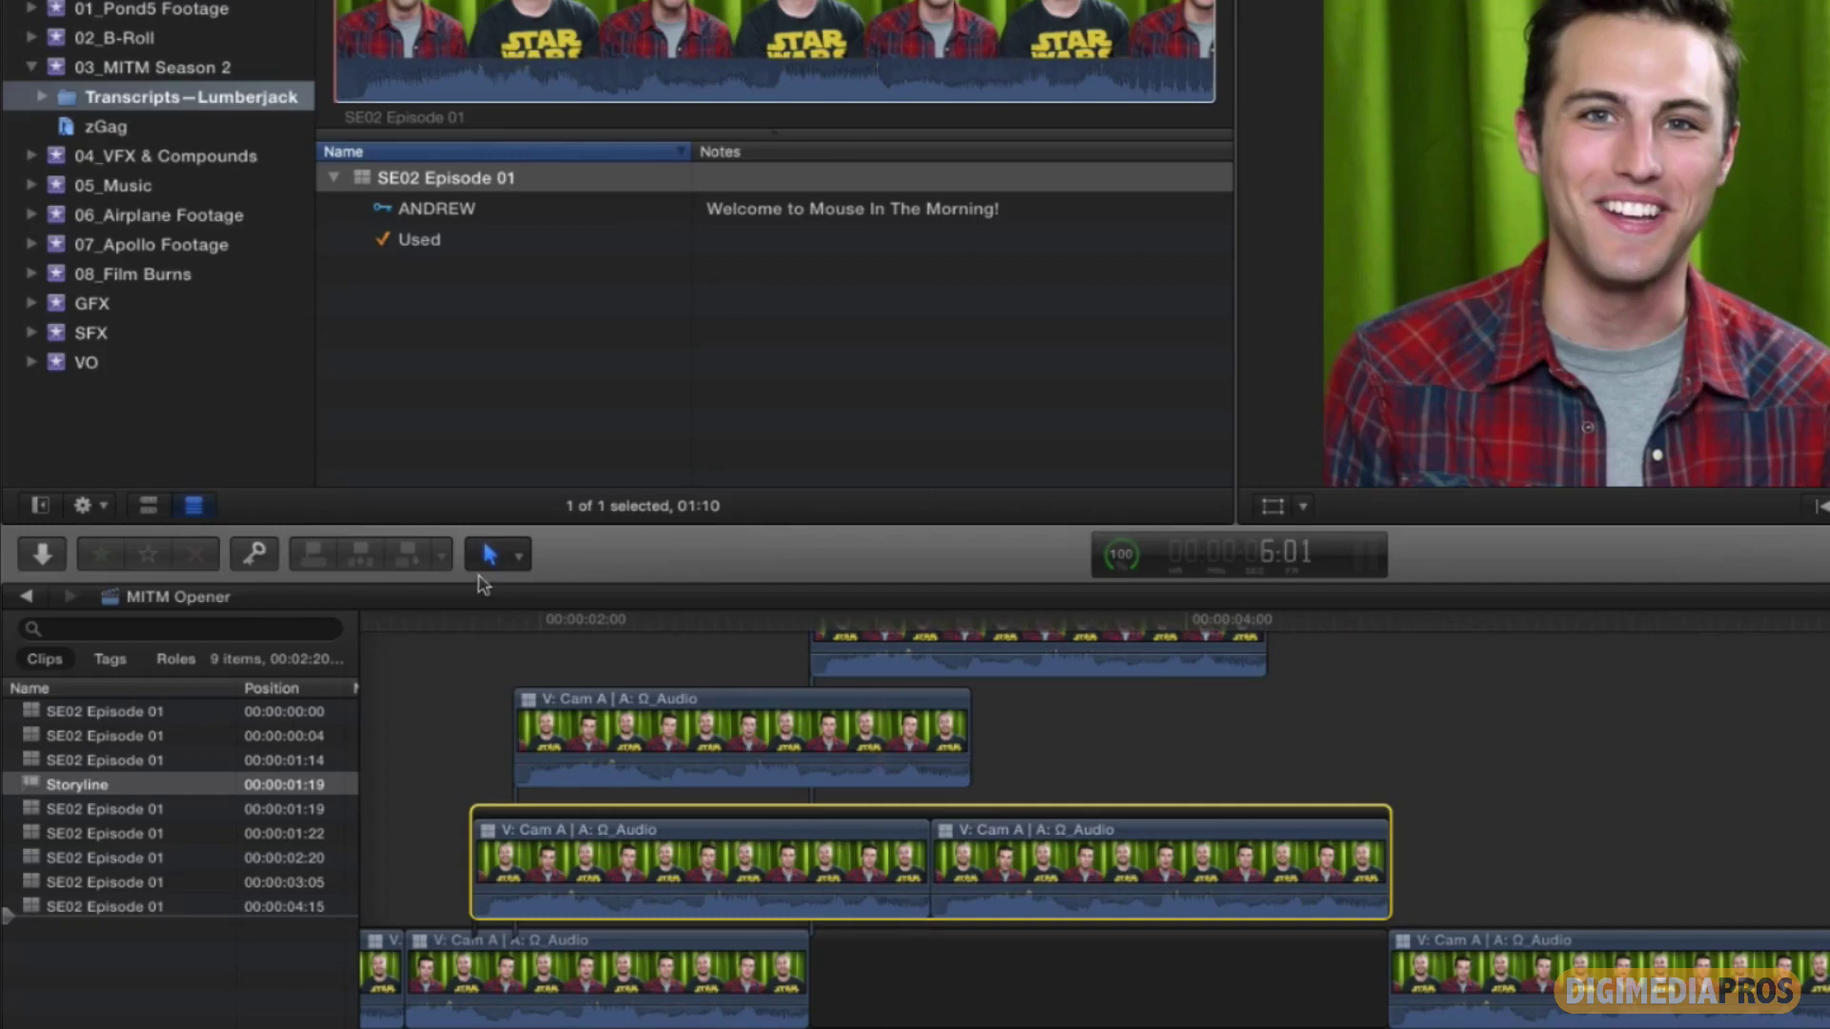
click(366, 183)
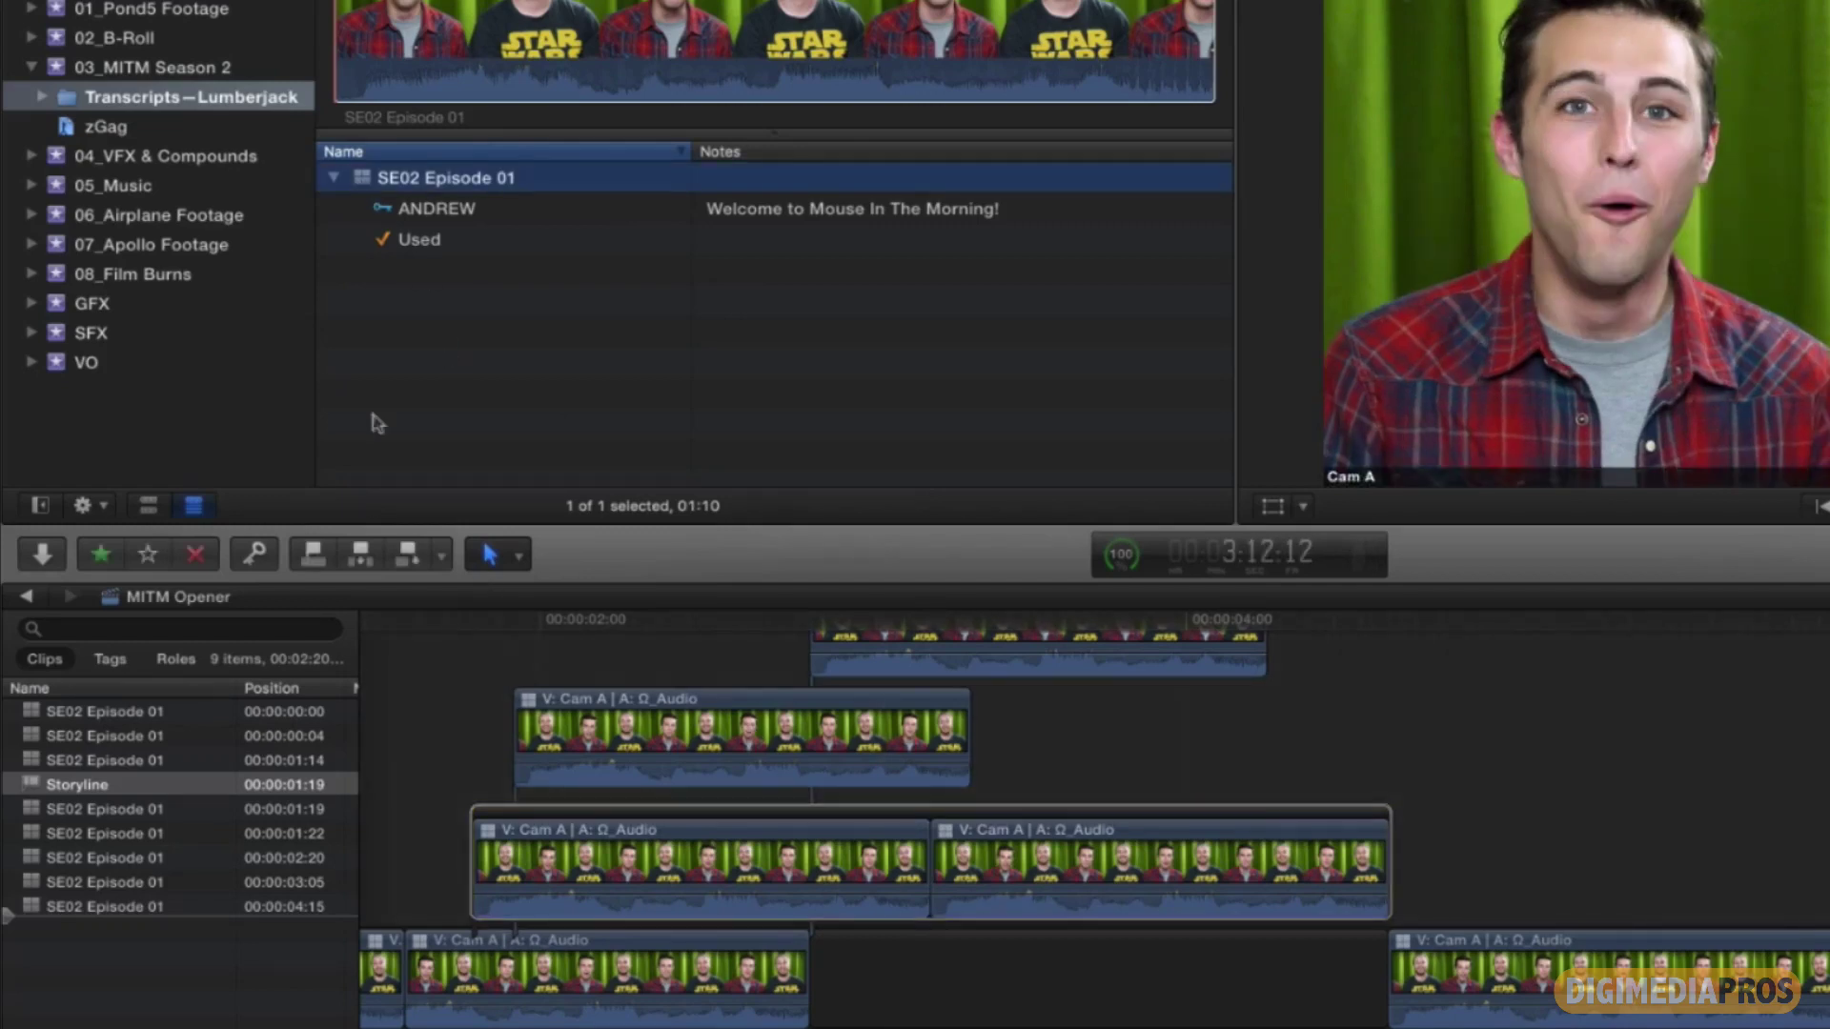
click(408, 558)
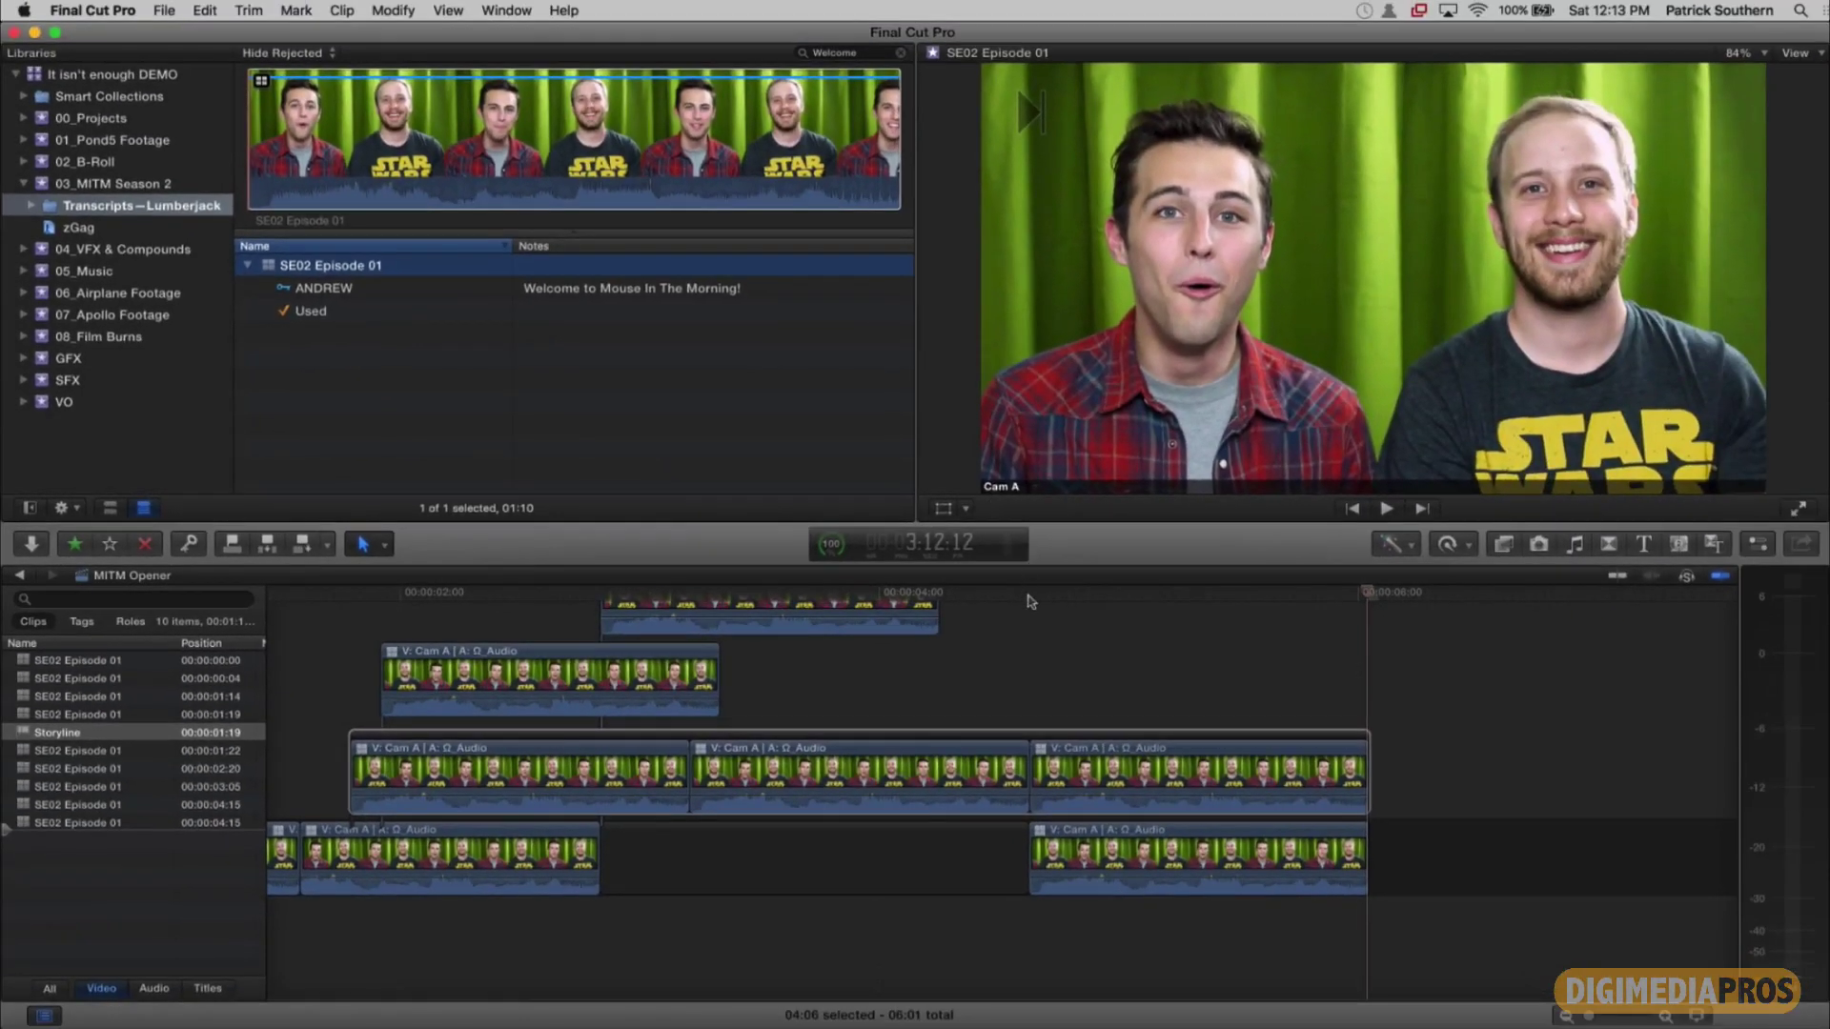
click(1027, 597)
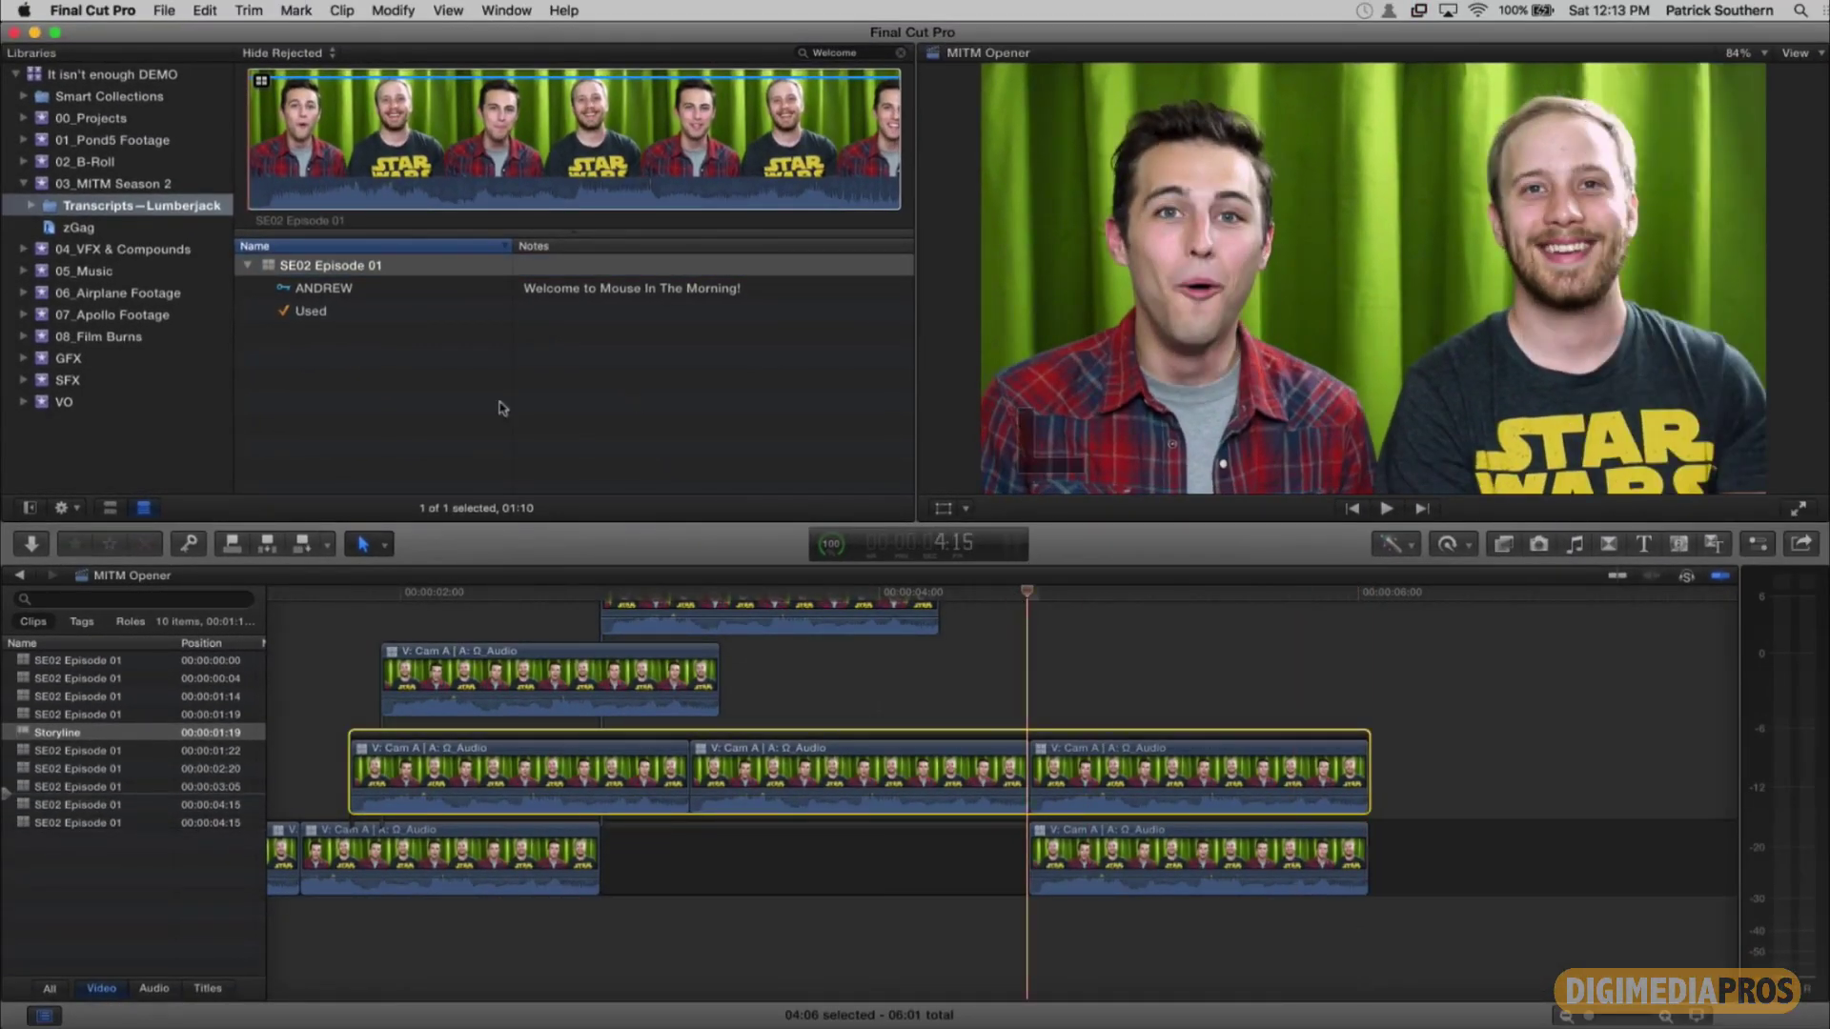
click(270, 544)
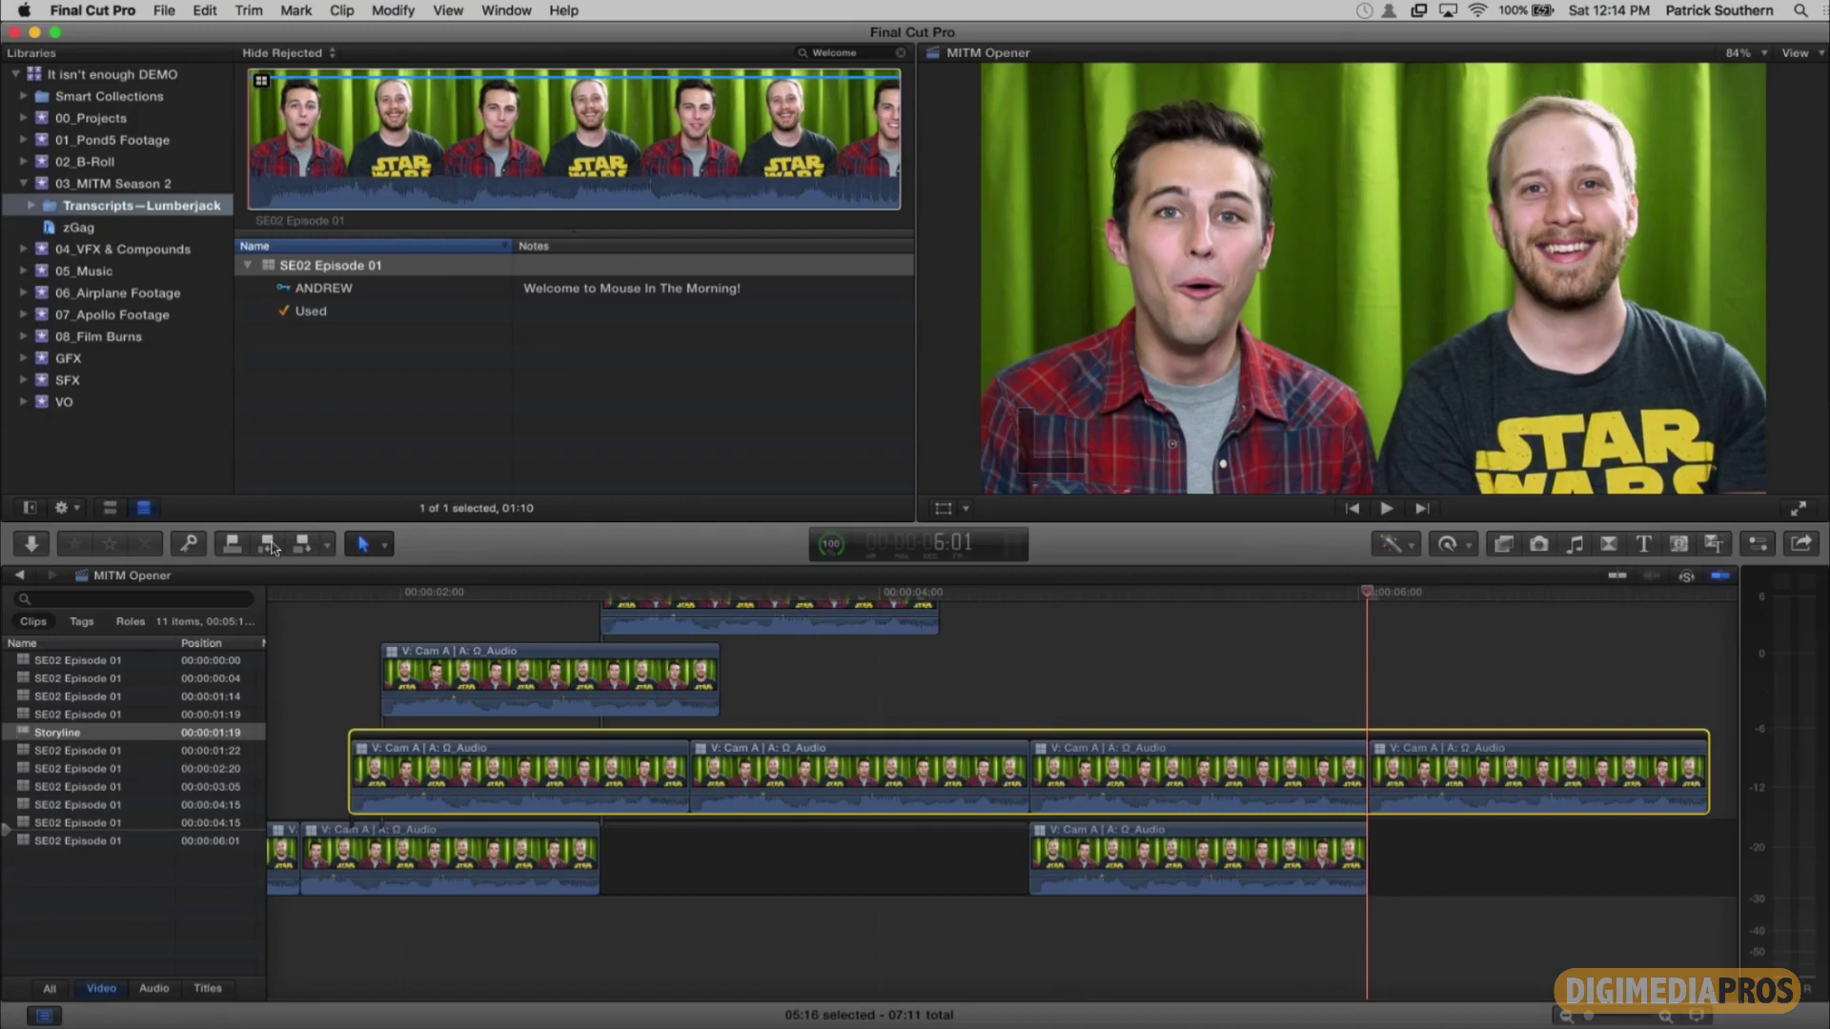
Step: Deselect the secondary storyline and overwrite part of the primary storyline with SE02 Episode 01, starting at 00:00:00:19
click(309, 686)
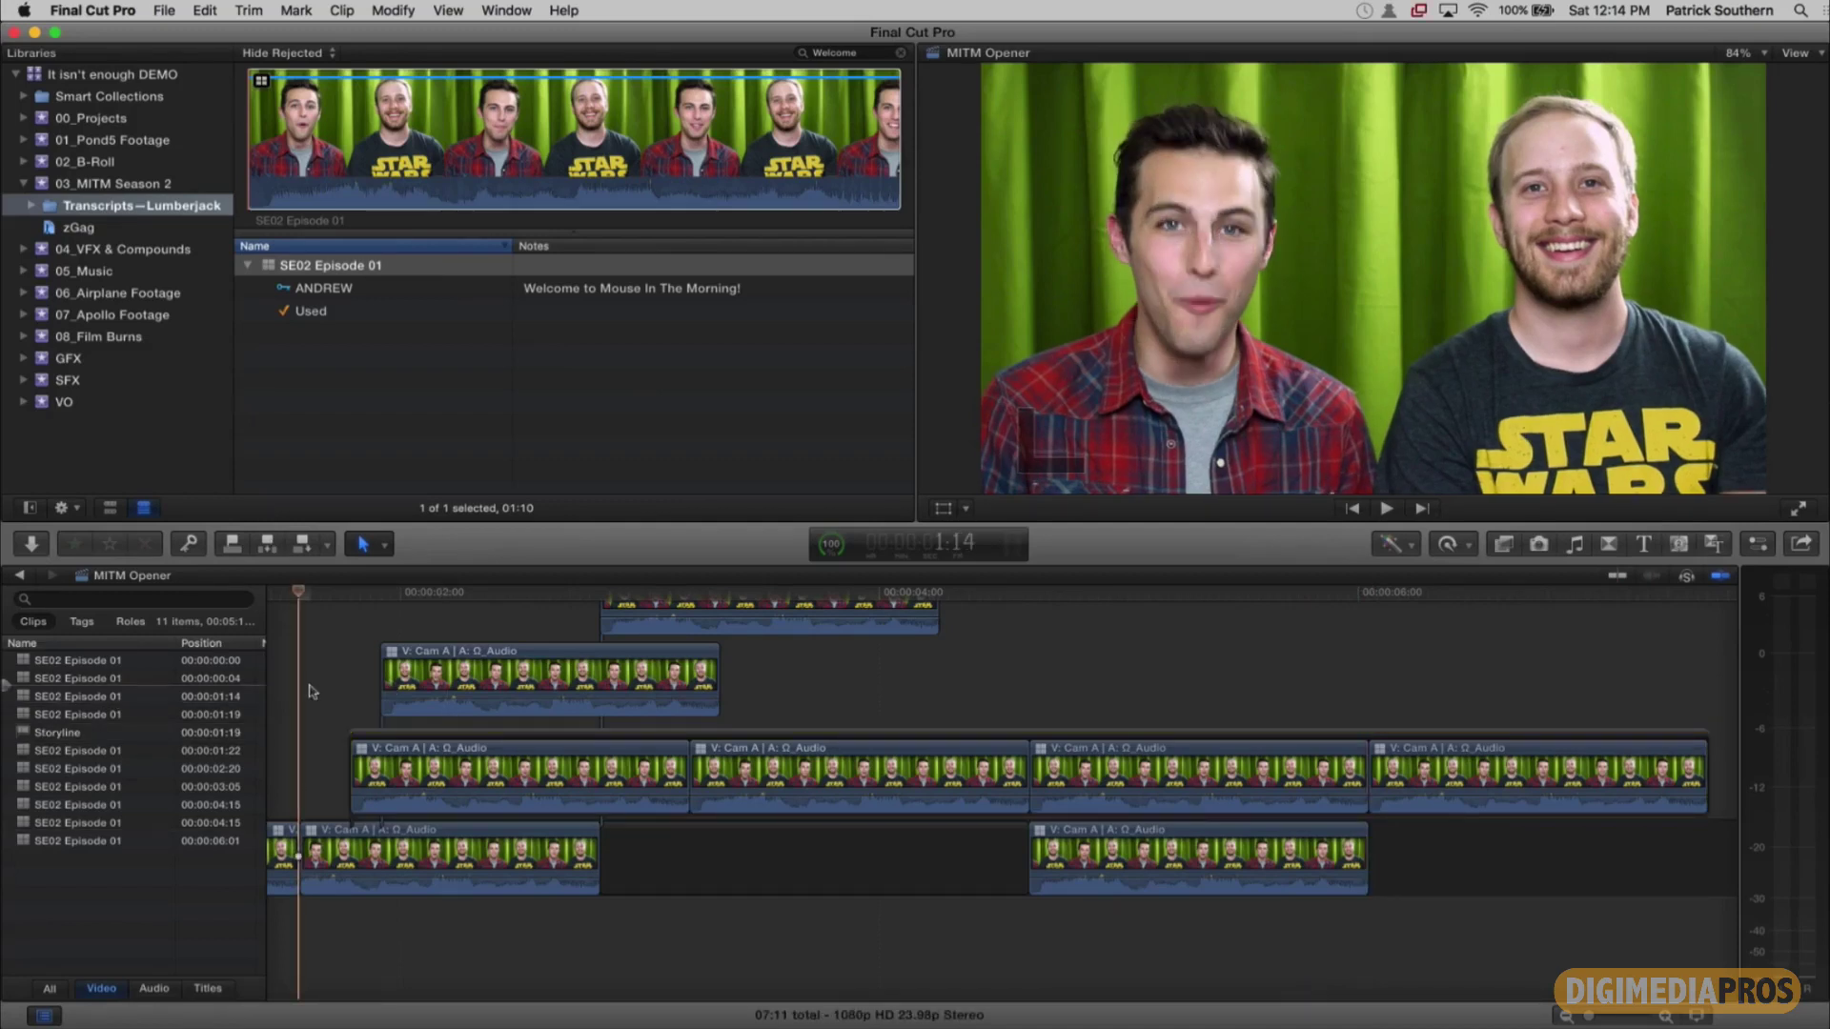
scroll(310, 691, up, 3)
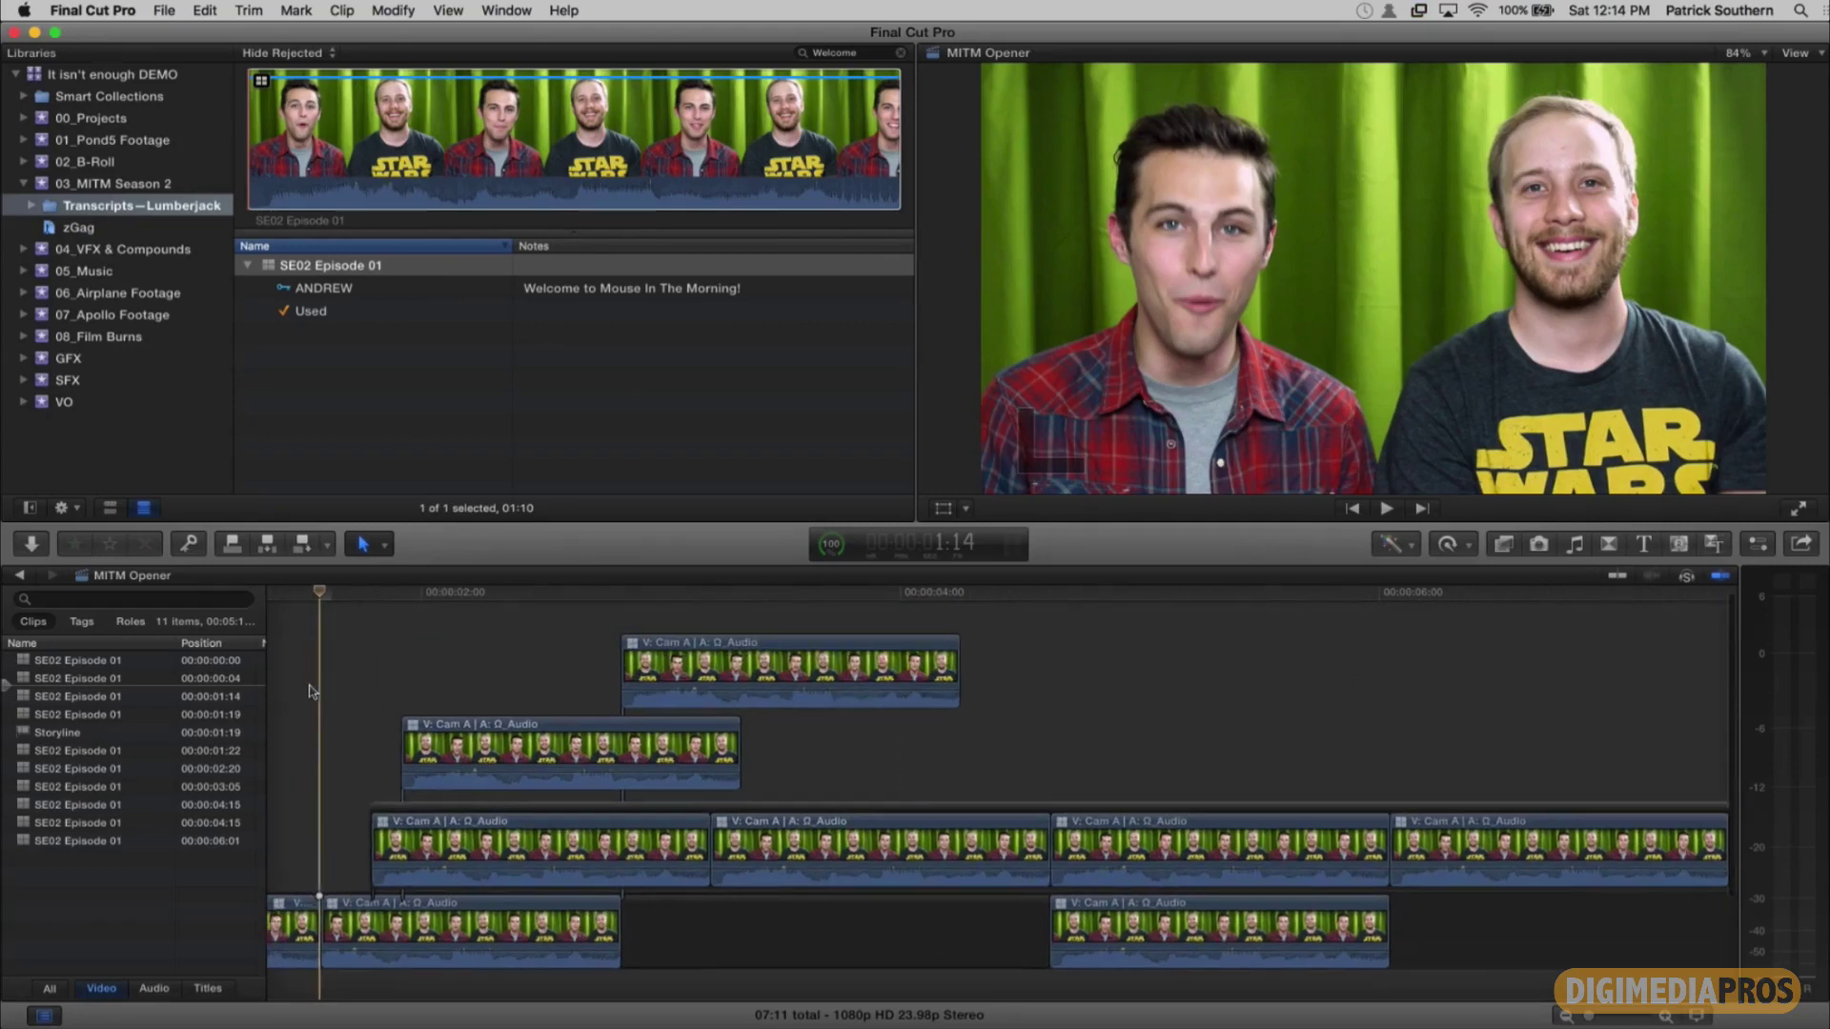
scroll(310, 691, left, 8)
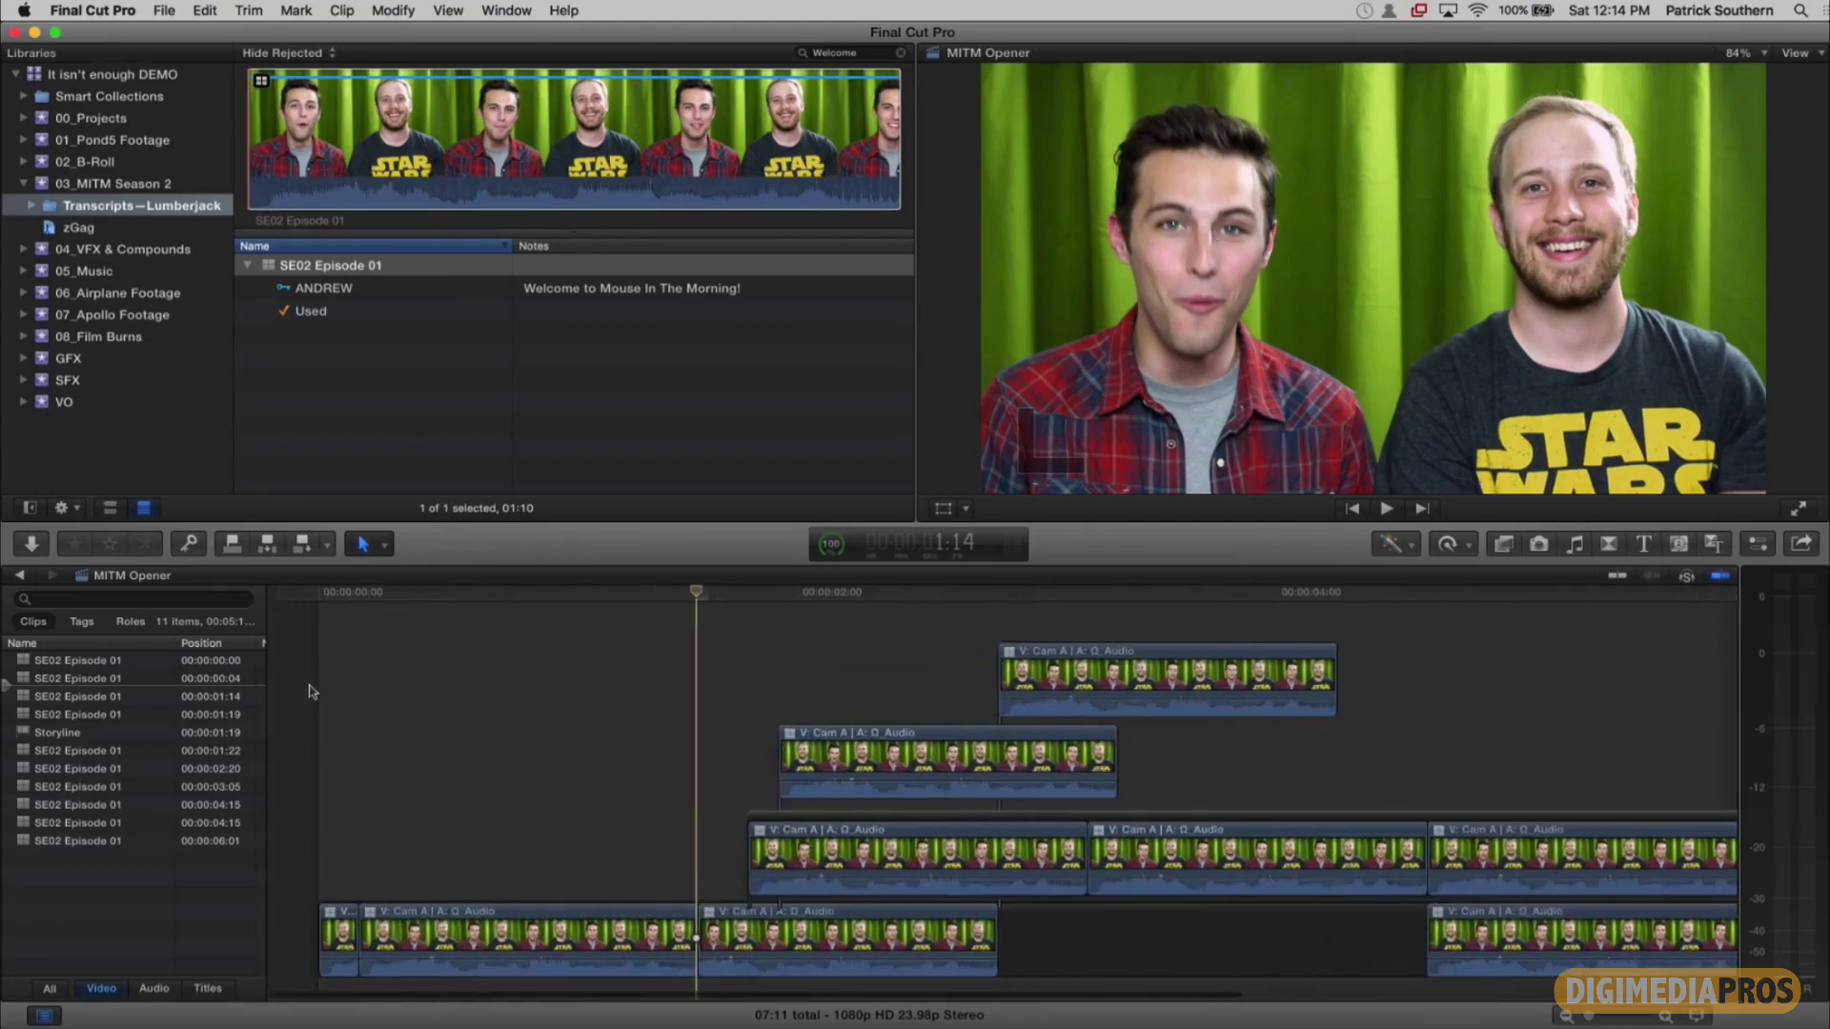
scroll(490, 666, right, 4)
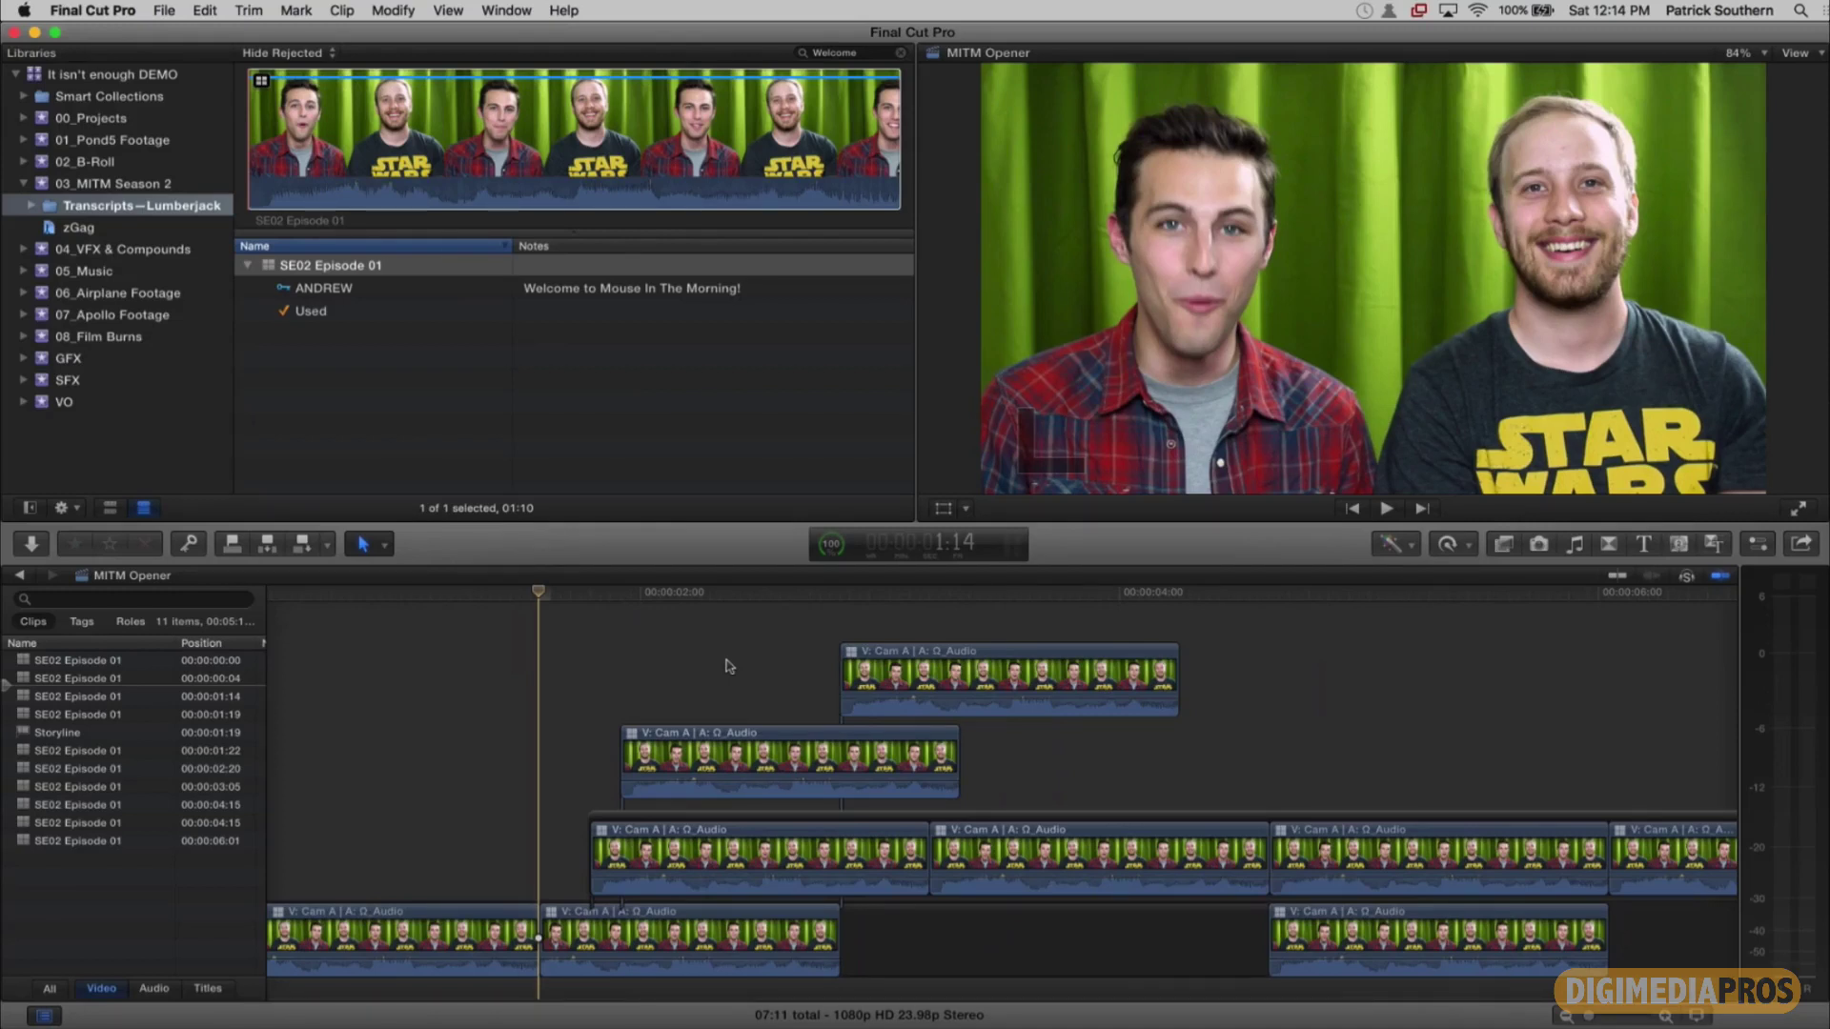
scroll(729, 667, down, 3)
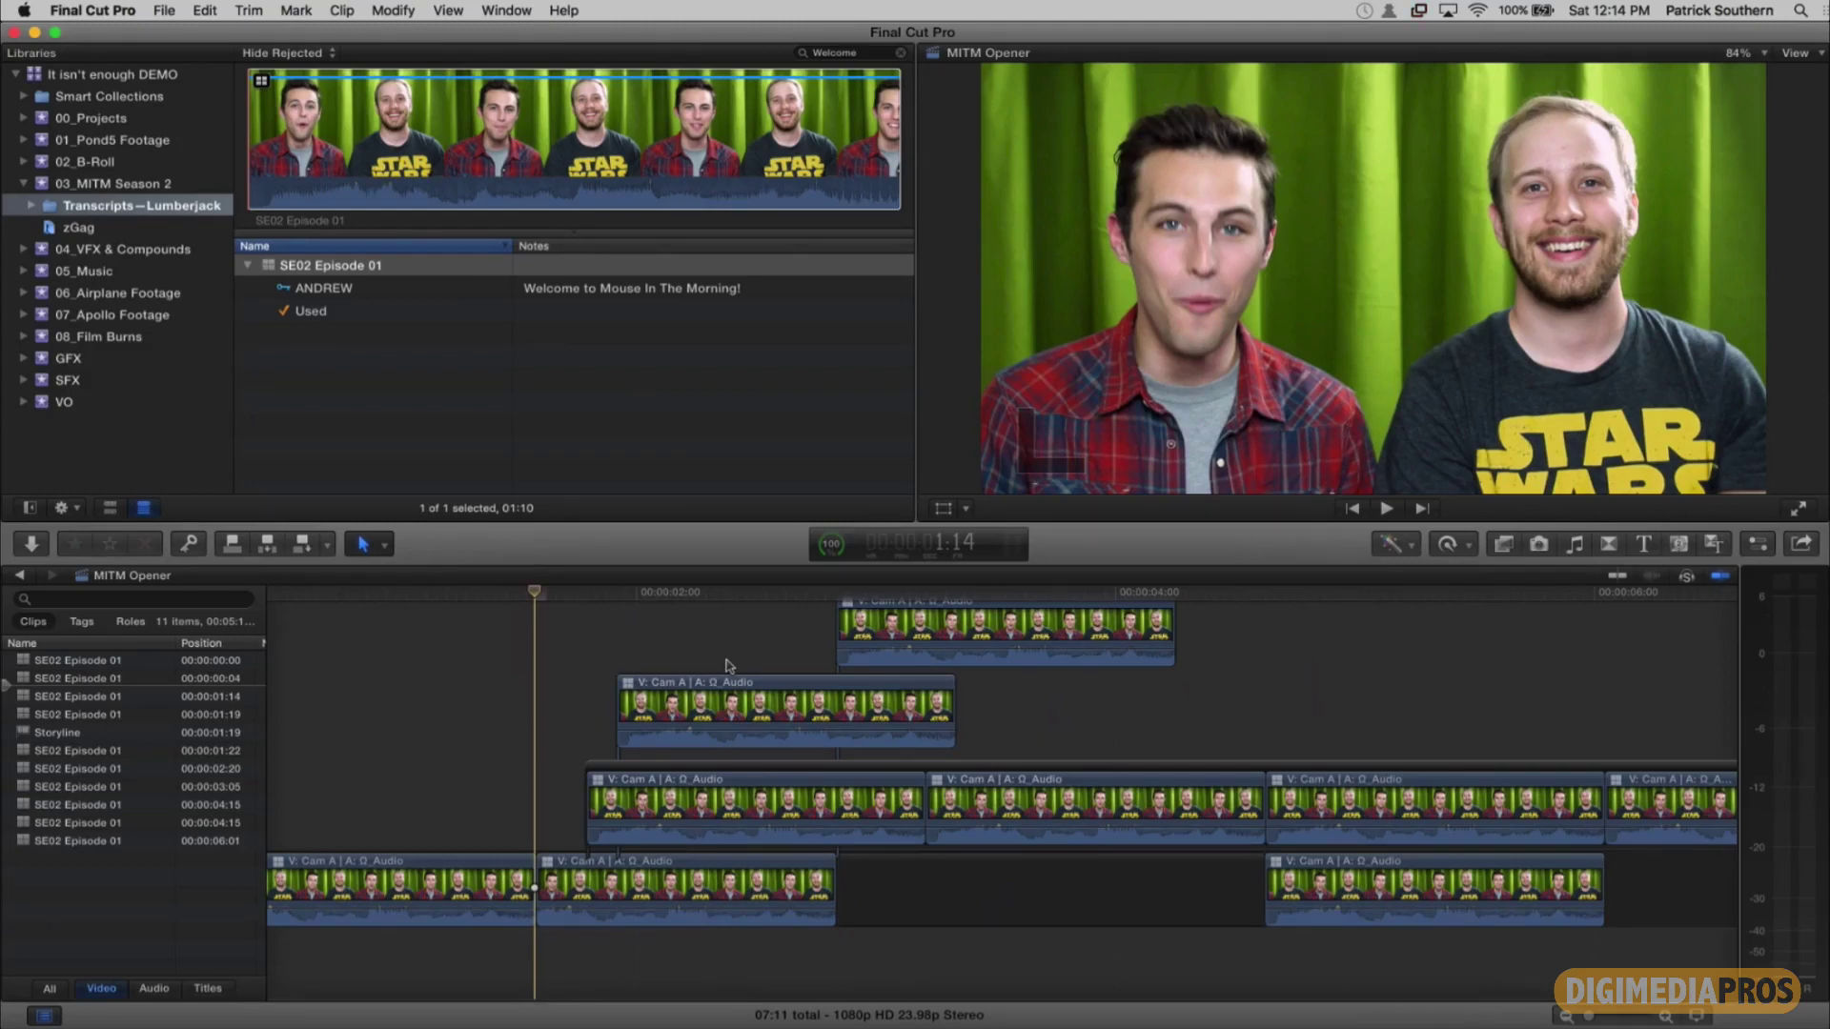
scroll(726, 664, left, 3)
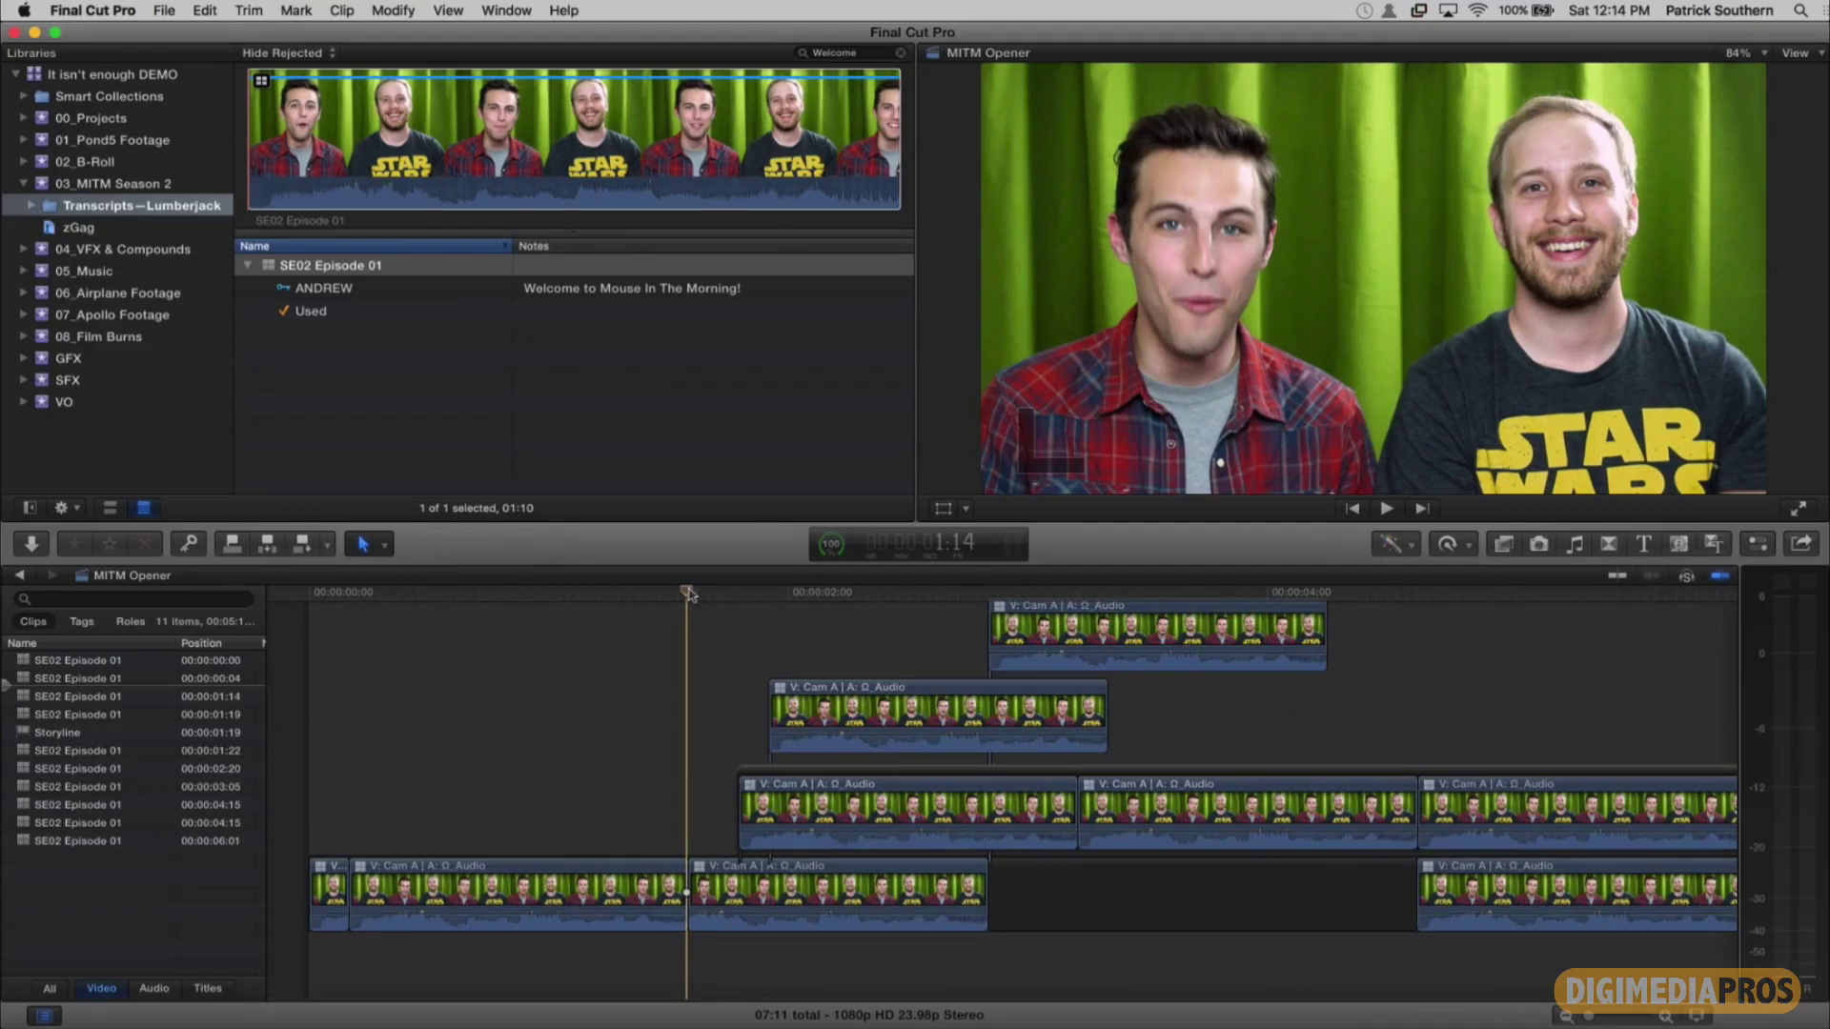
drag(688, 594, 501, 594)
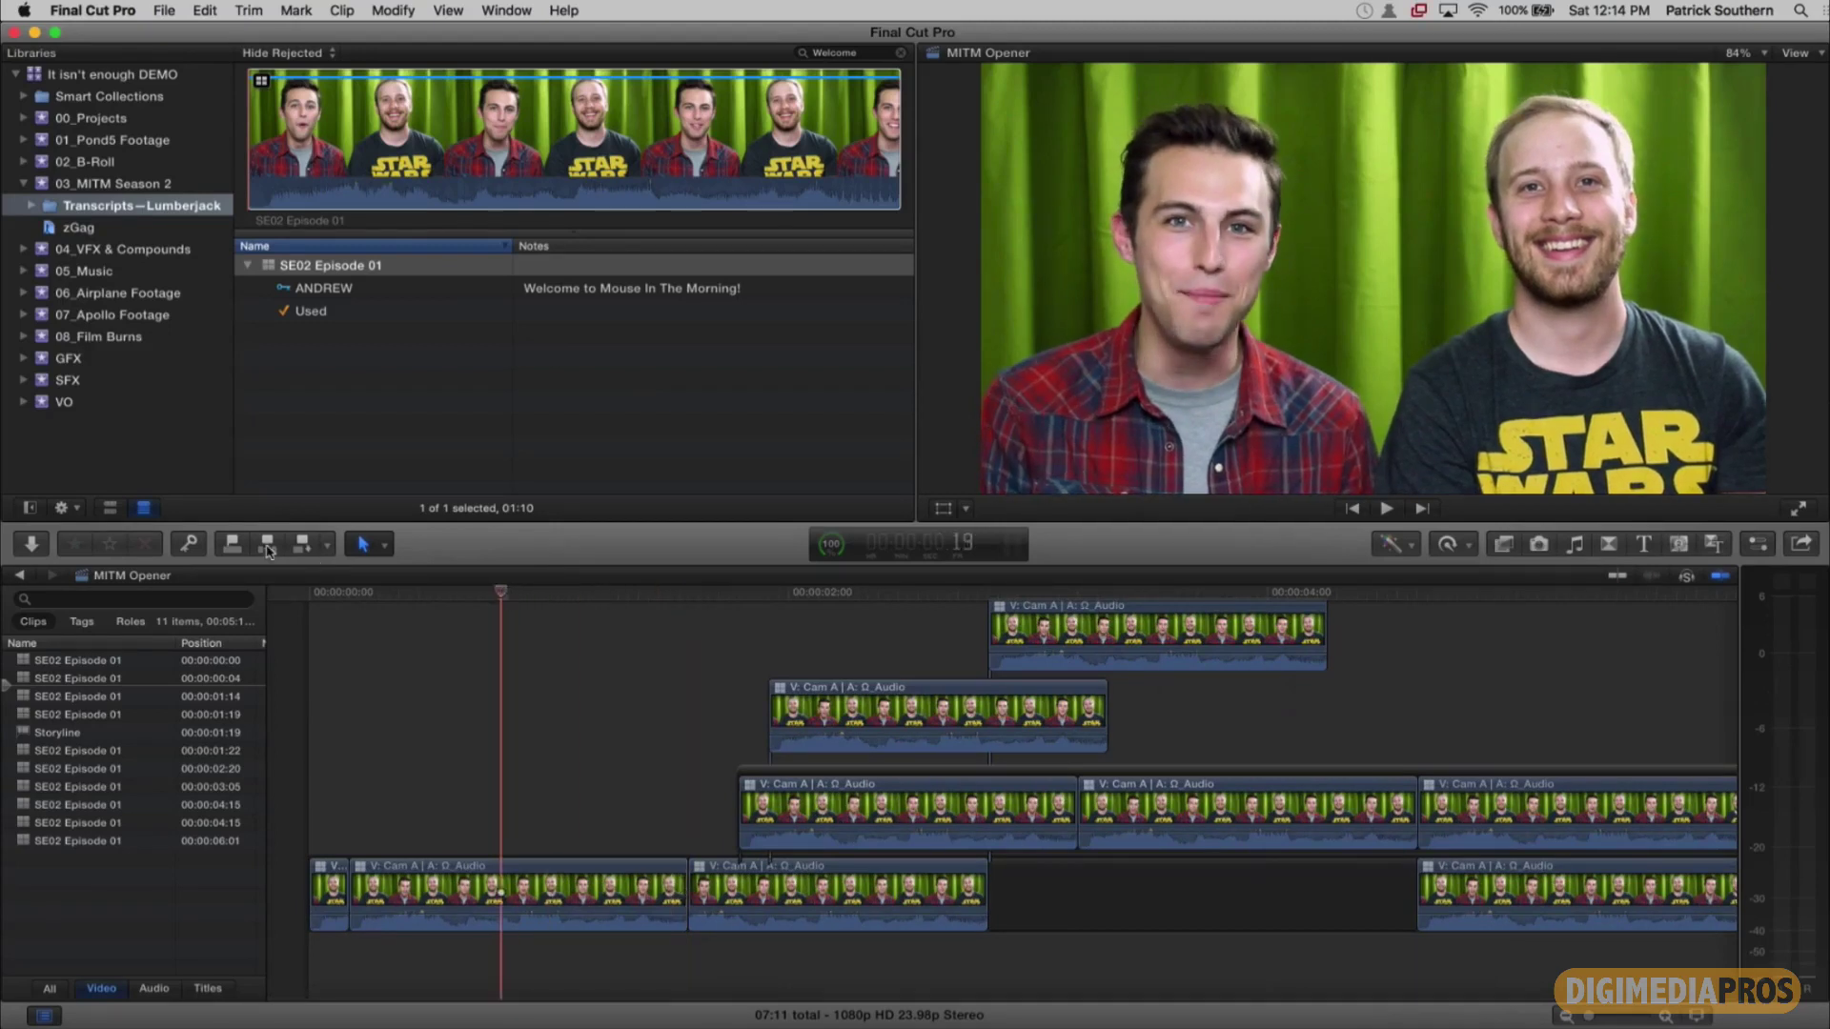
click(202, 11)
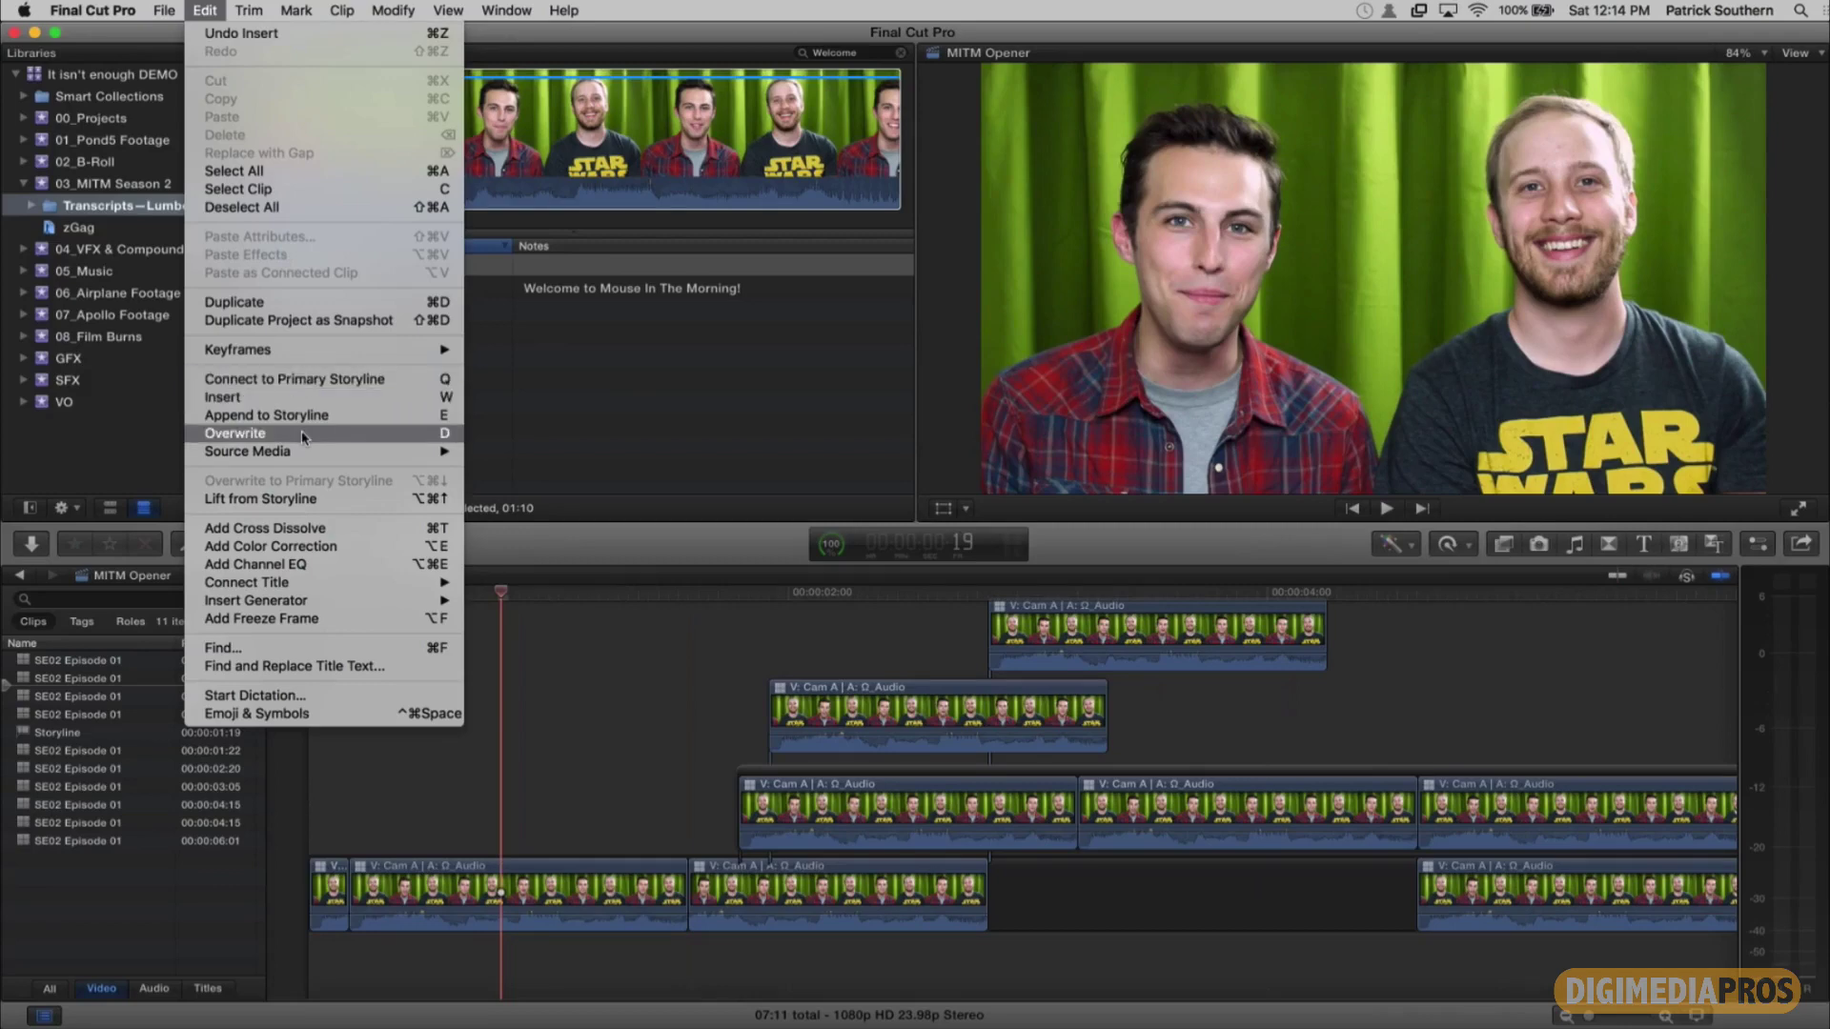
click(236, 434)
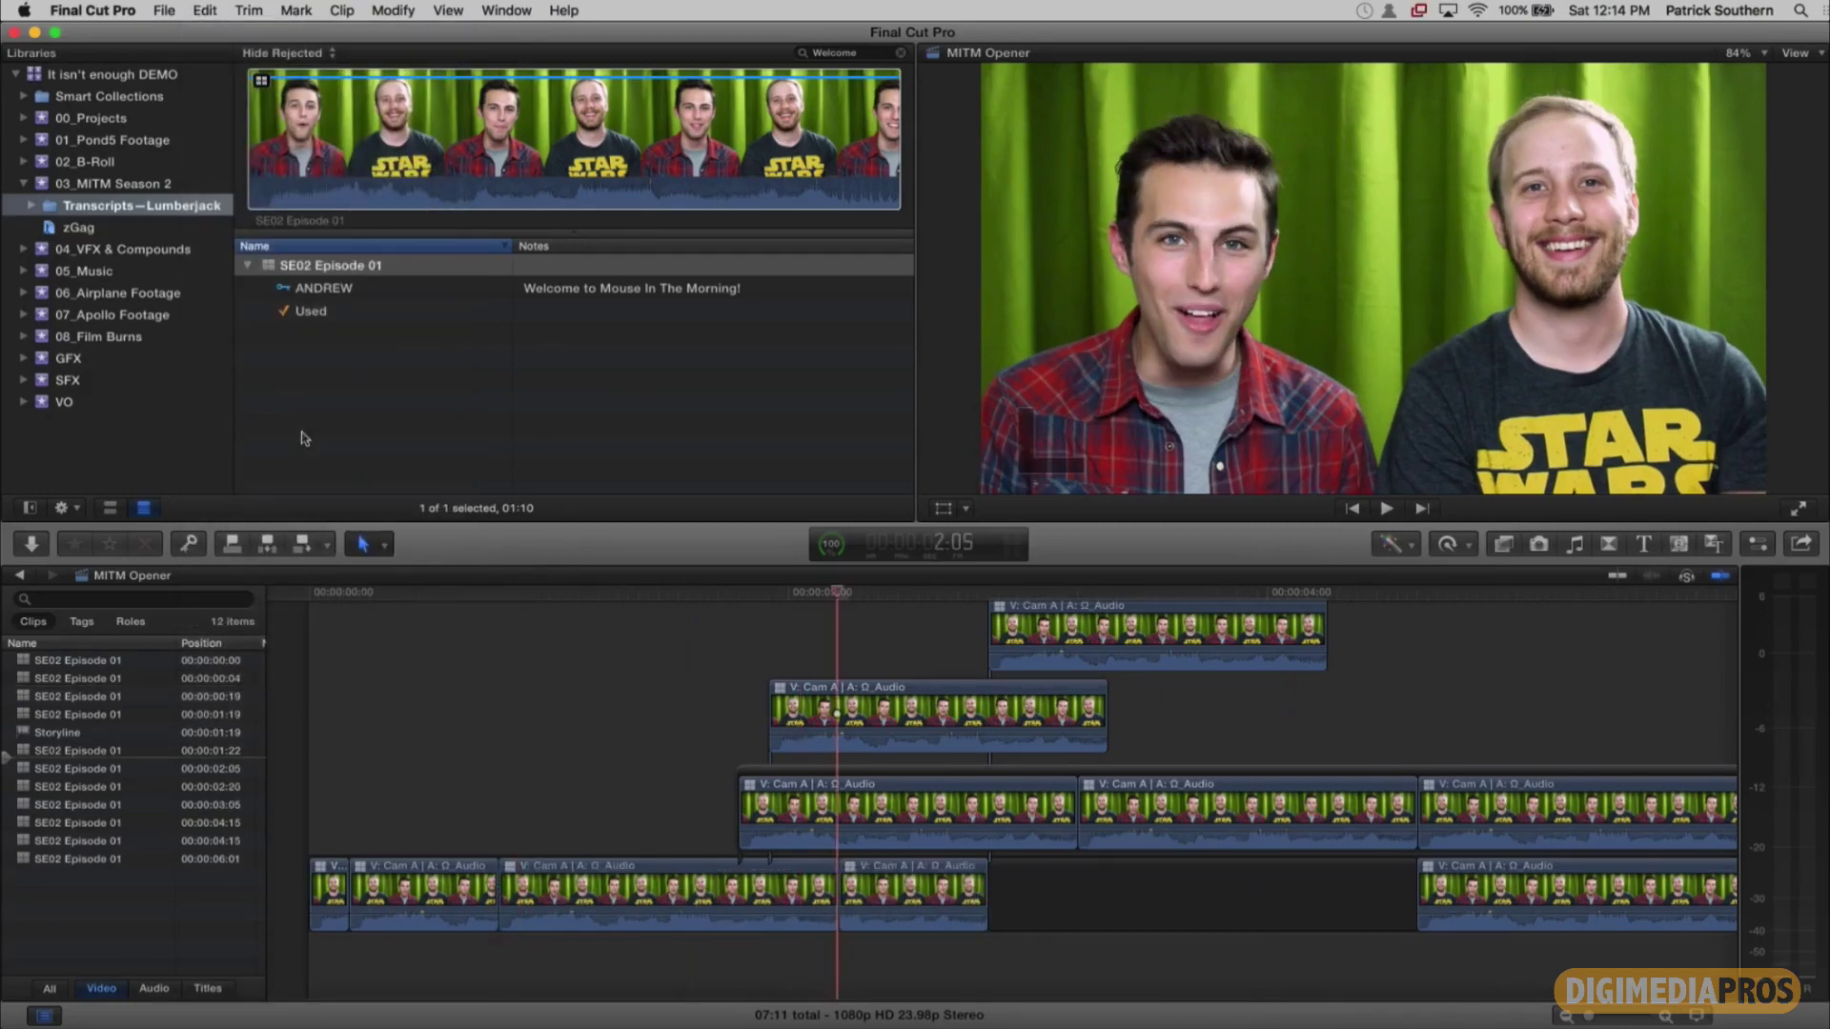
Step: Connect a copy of SE02 Episode 01 to the primary storyline at the very start of the timeline
click(209, 11)
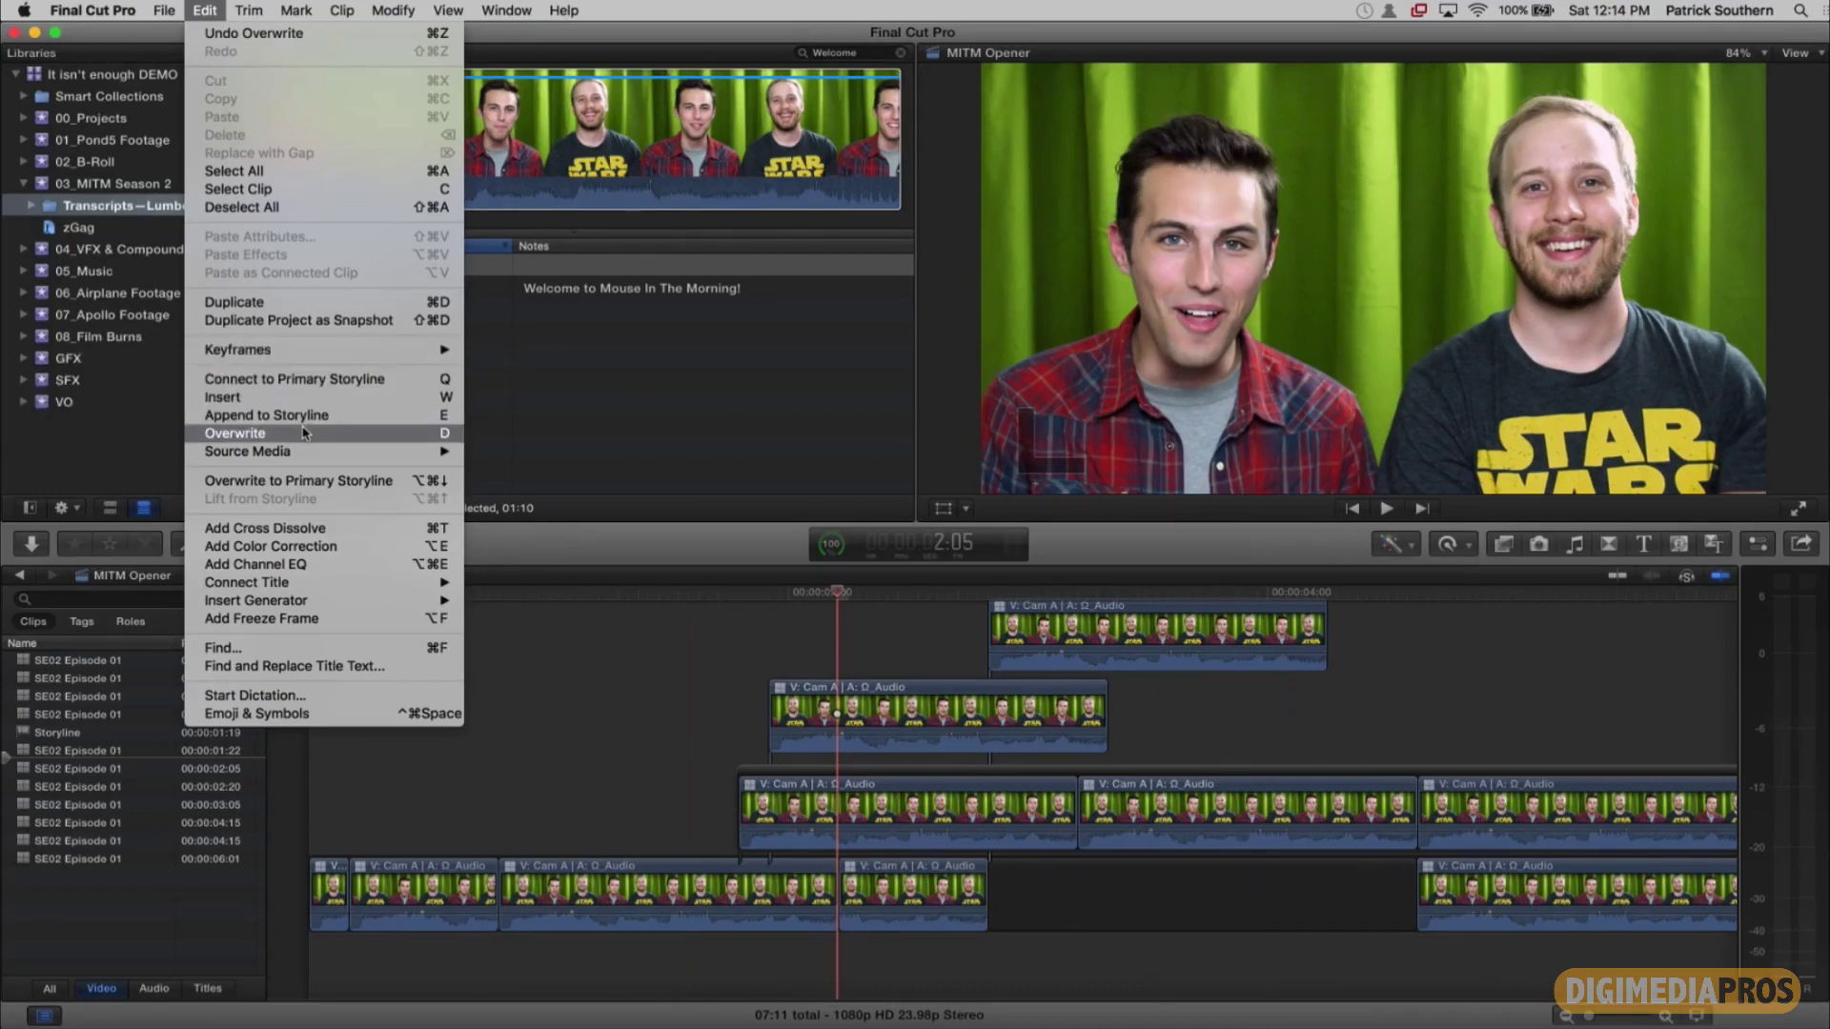
click(206, 12)
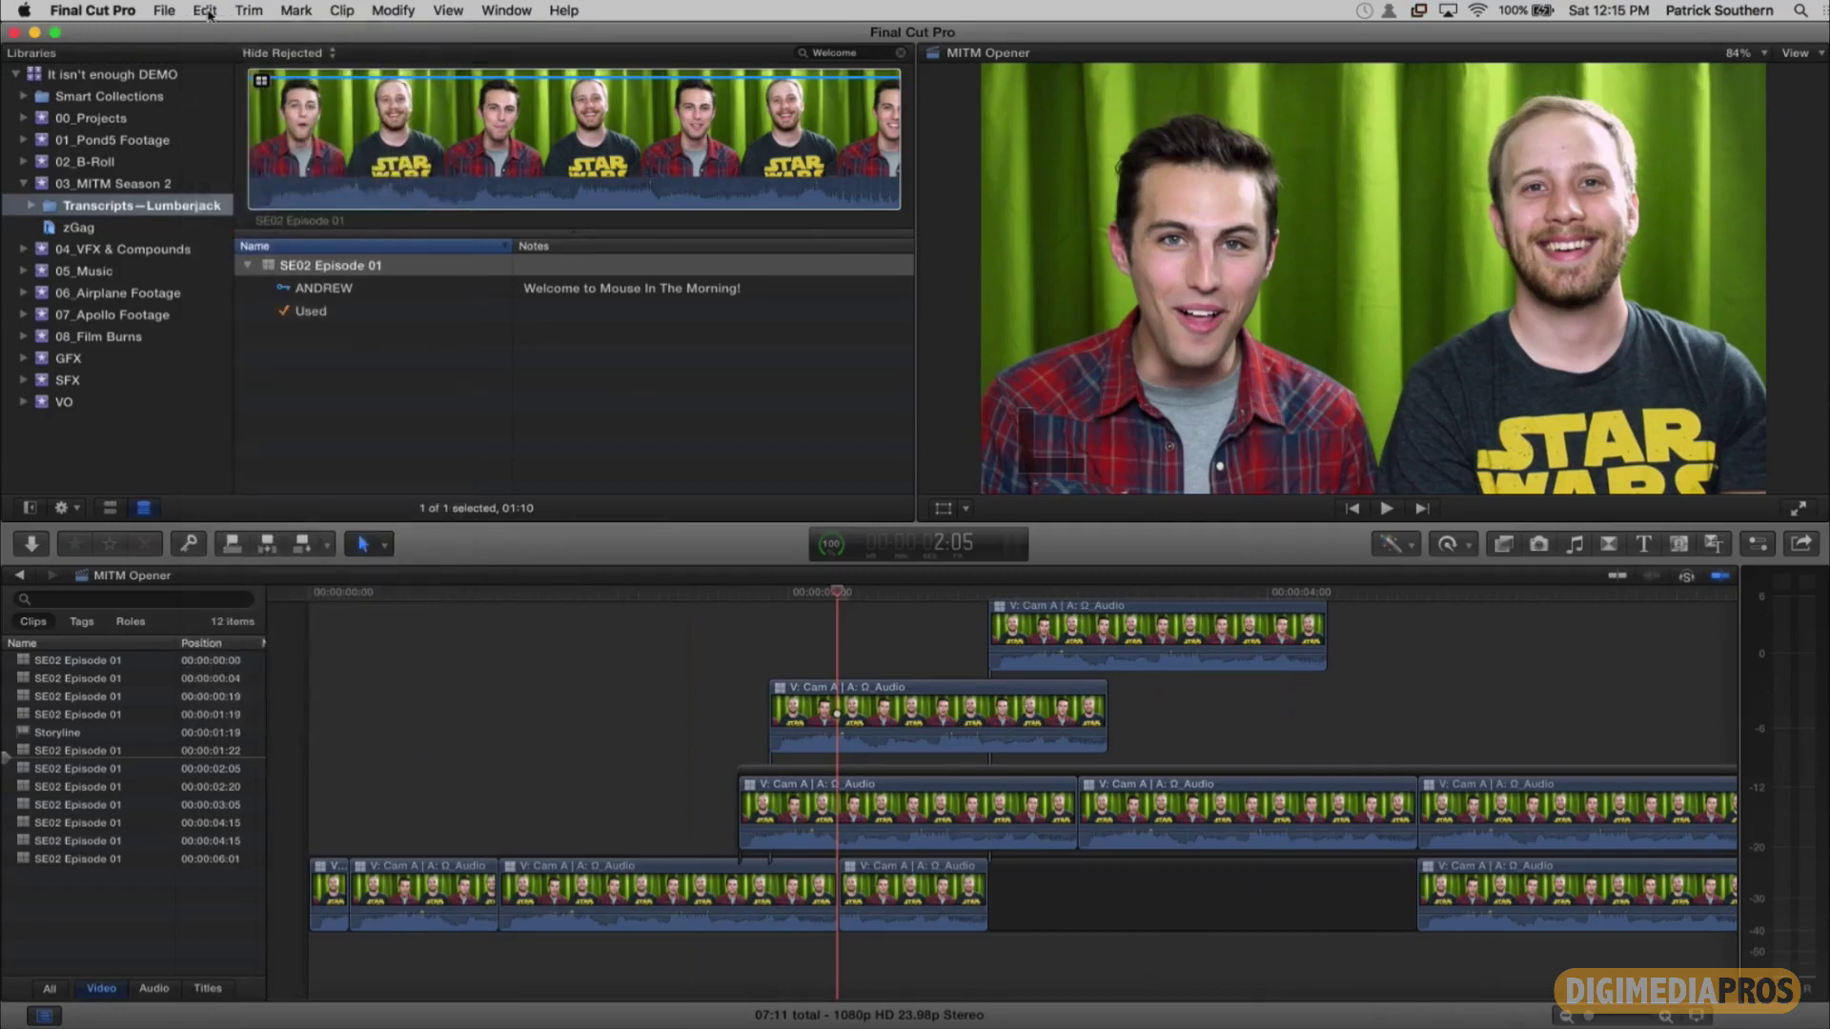
click(435, 596)
key(Up)
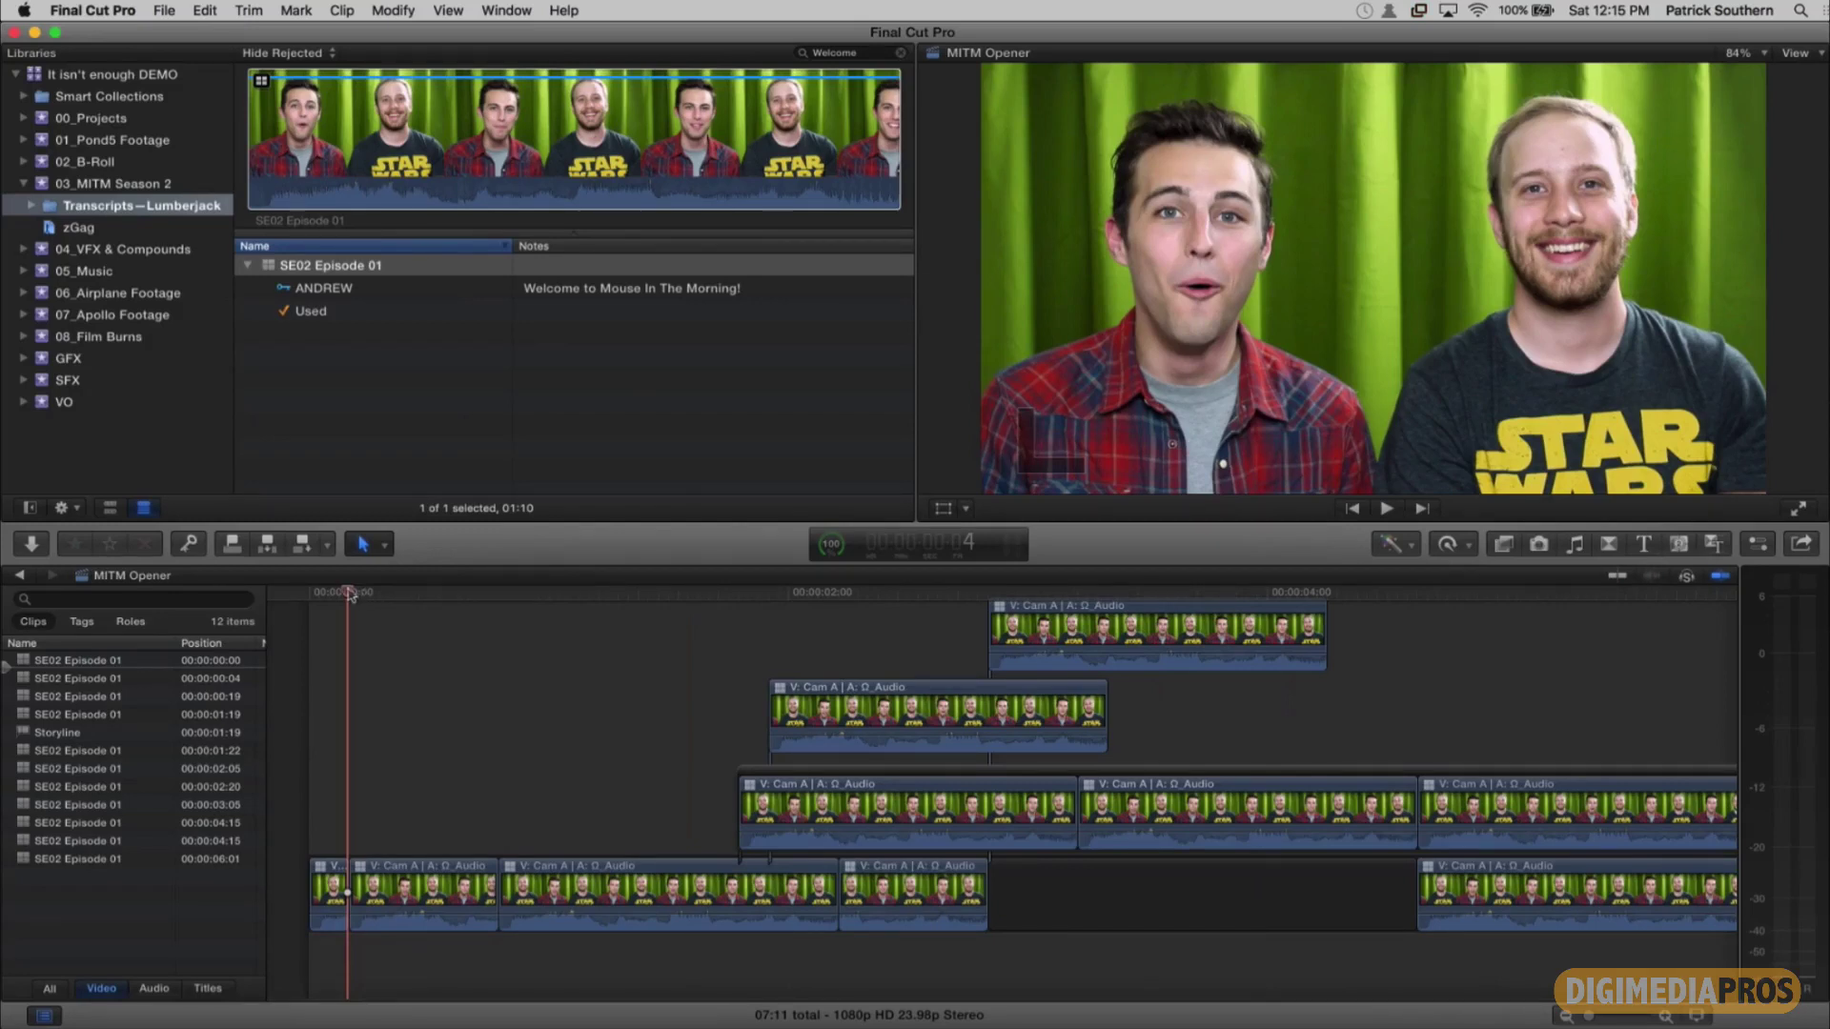
click(312, 594)
key(q)
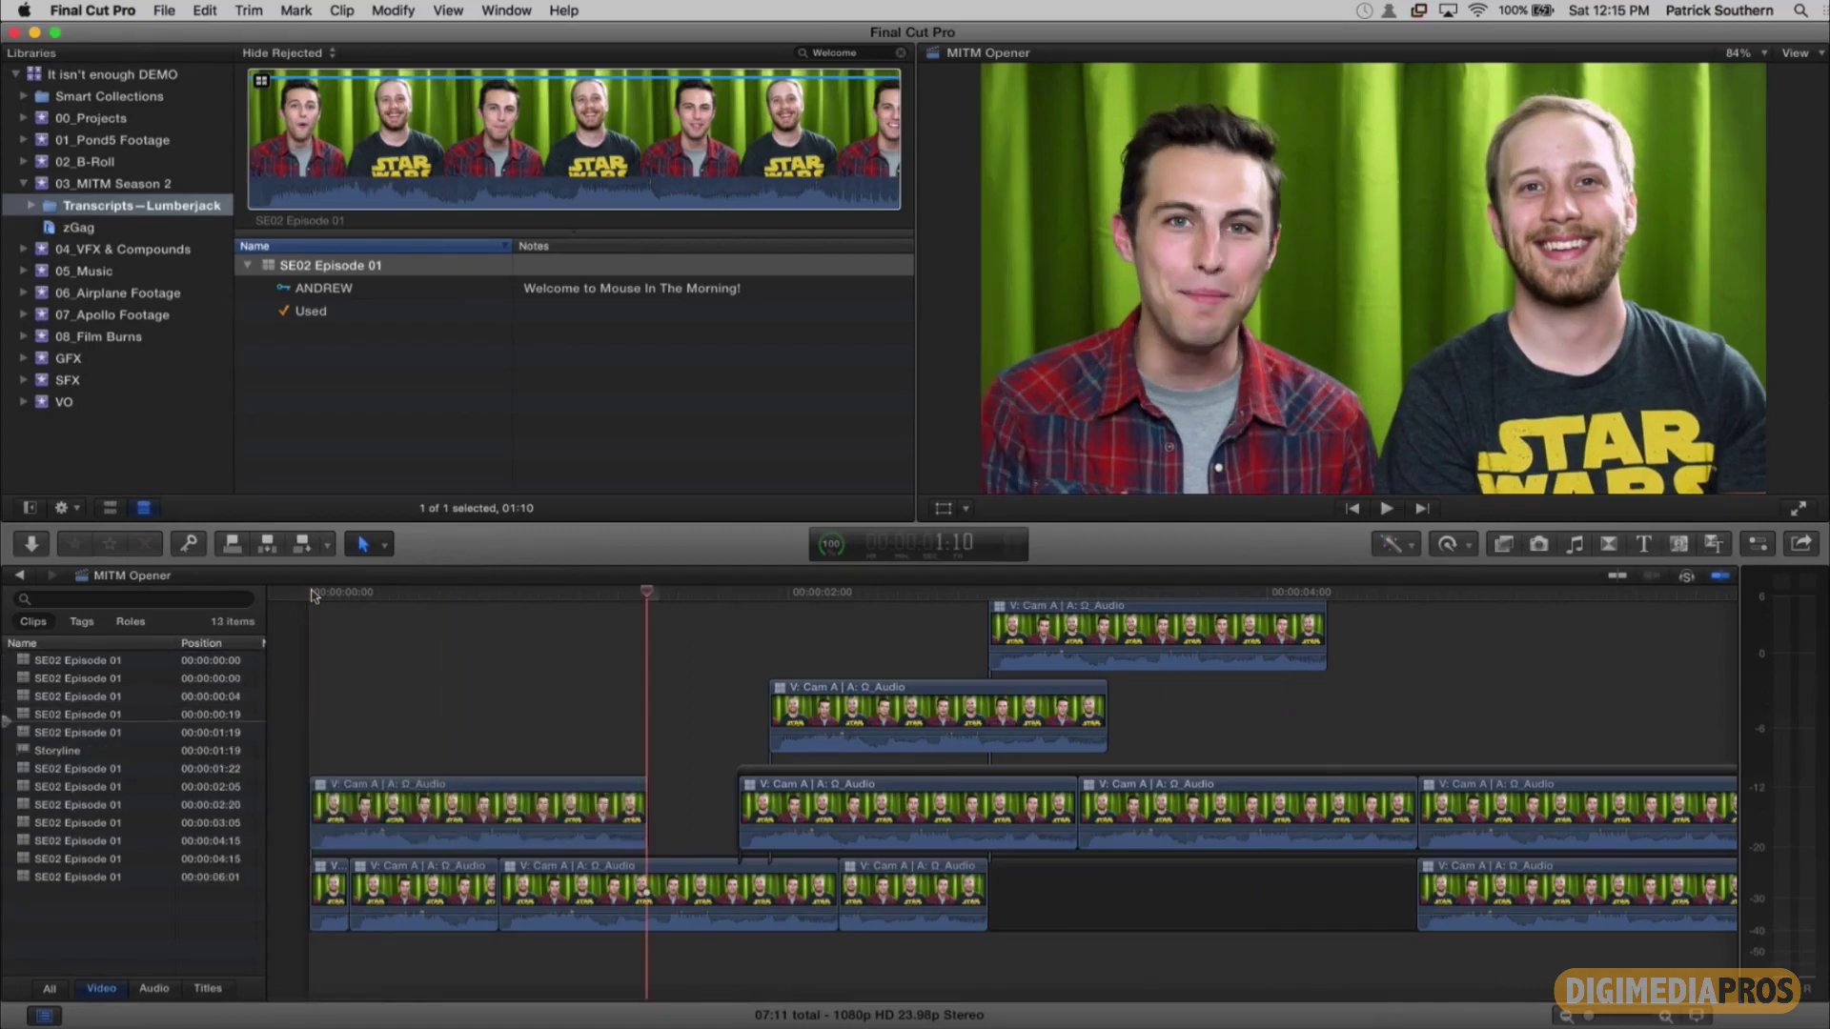
Step: Insert SE02 Episode 01 into the primary storyline at 00:00:01:10 and append another copy to its end
key(w)
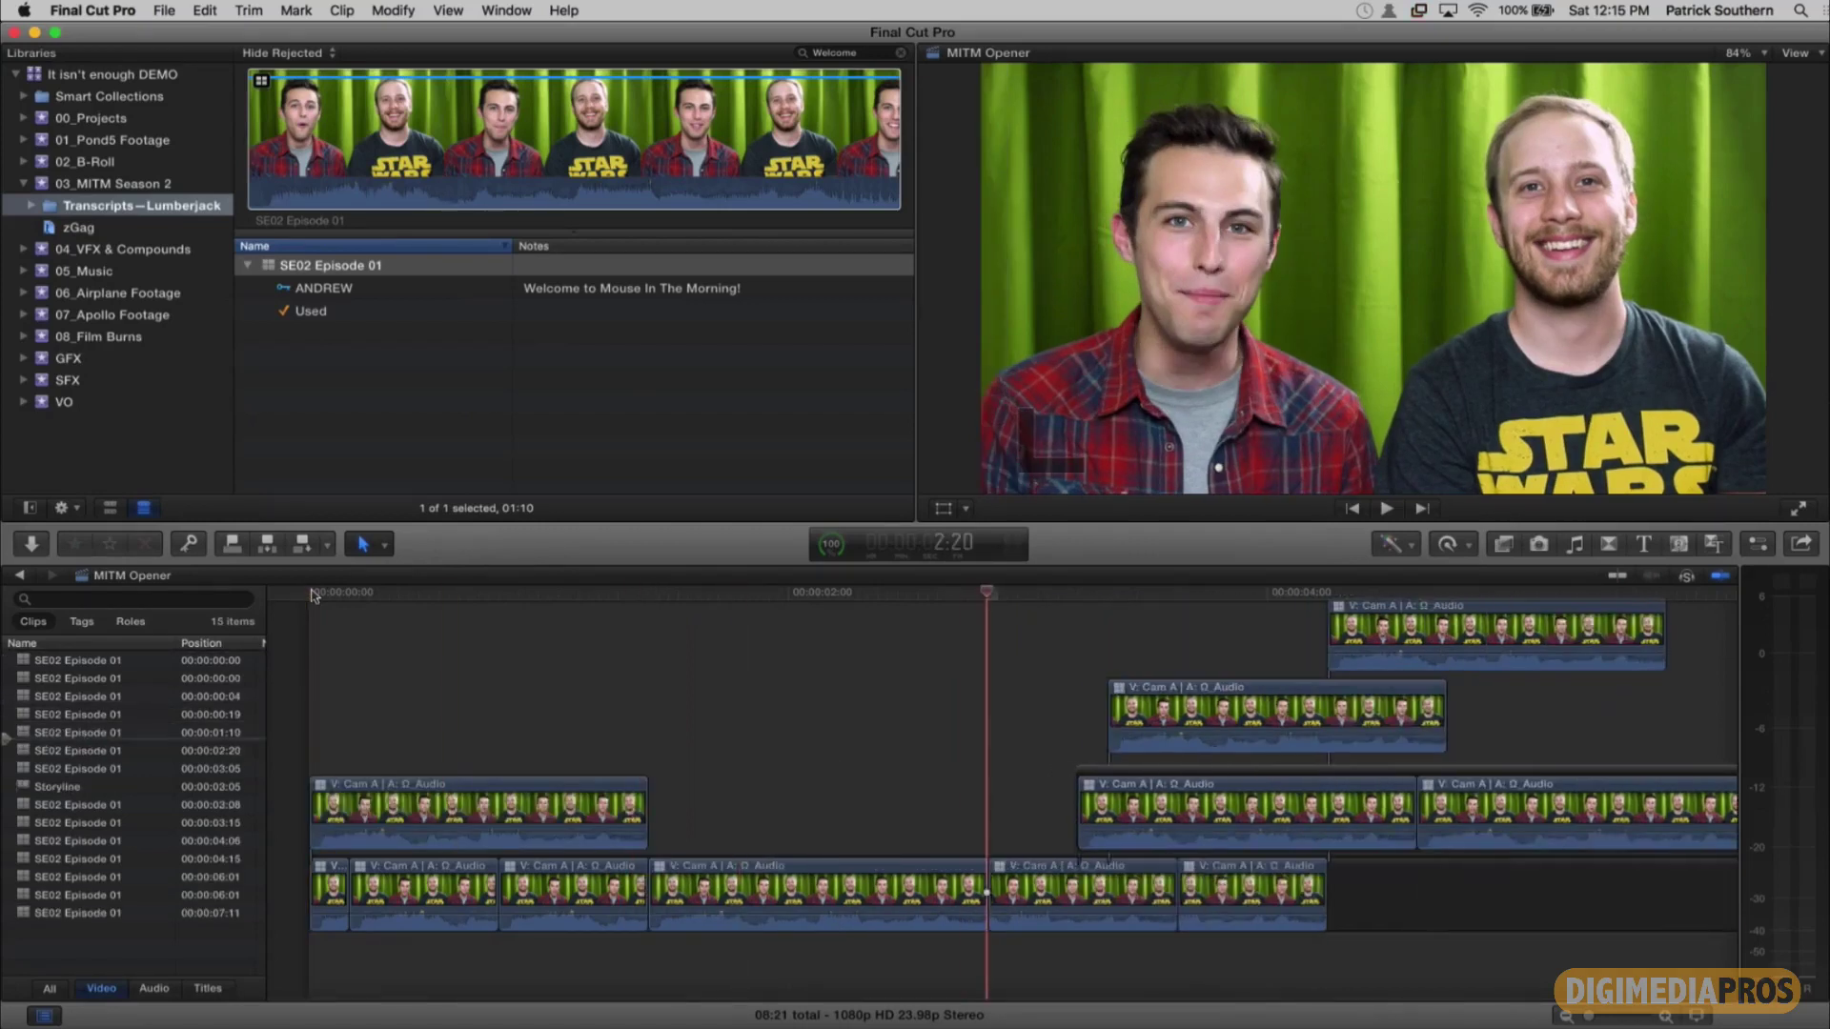
key(e)
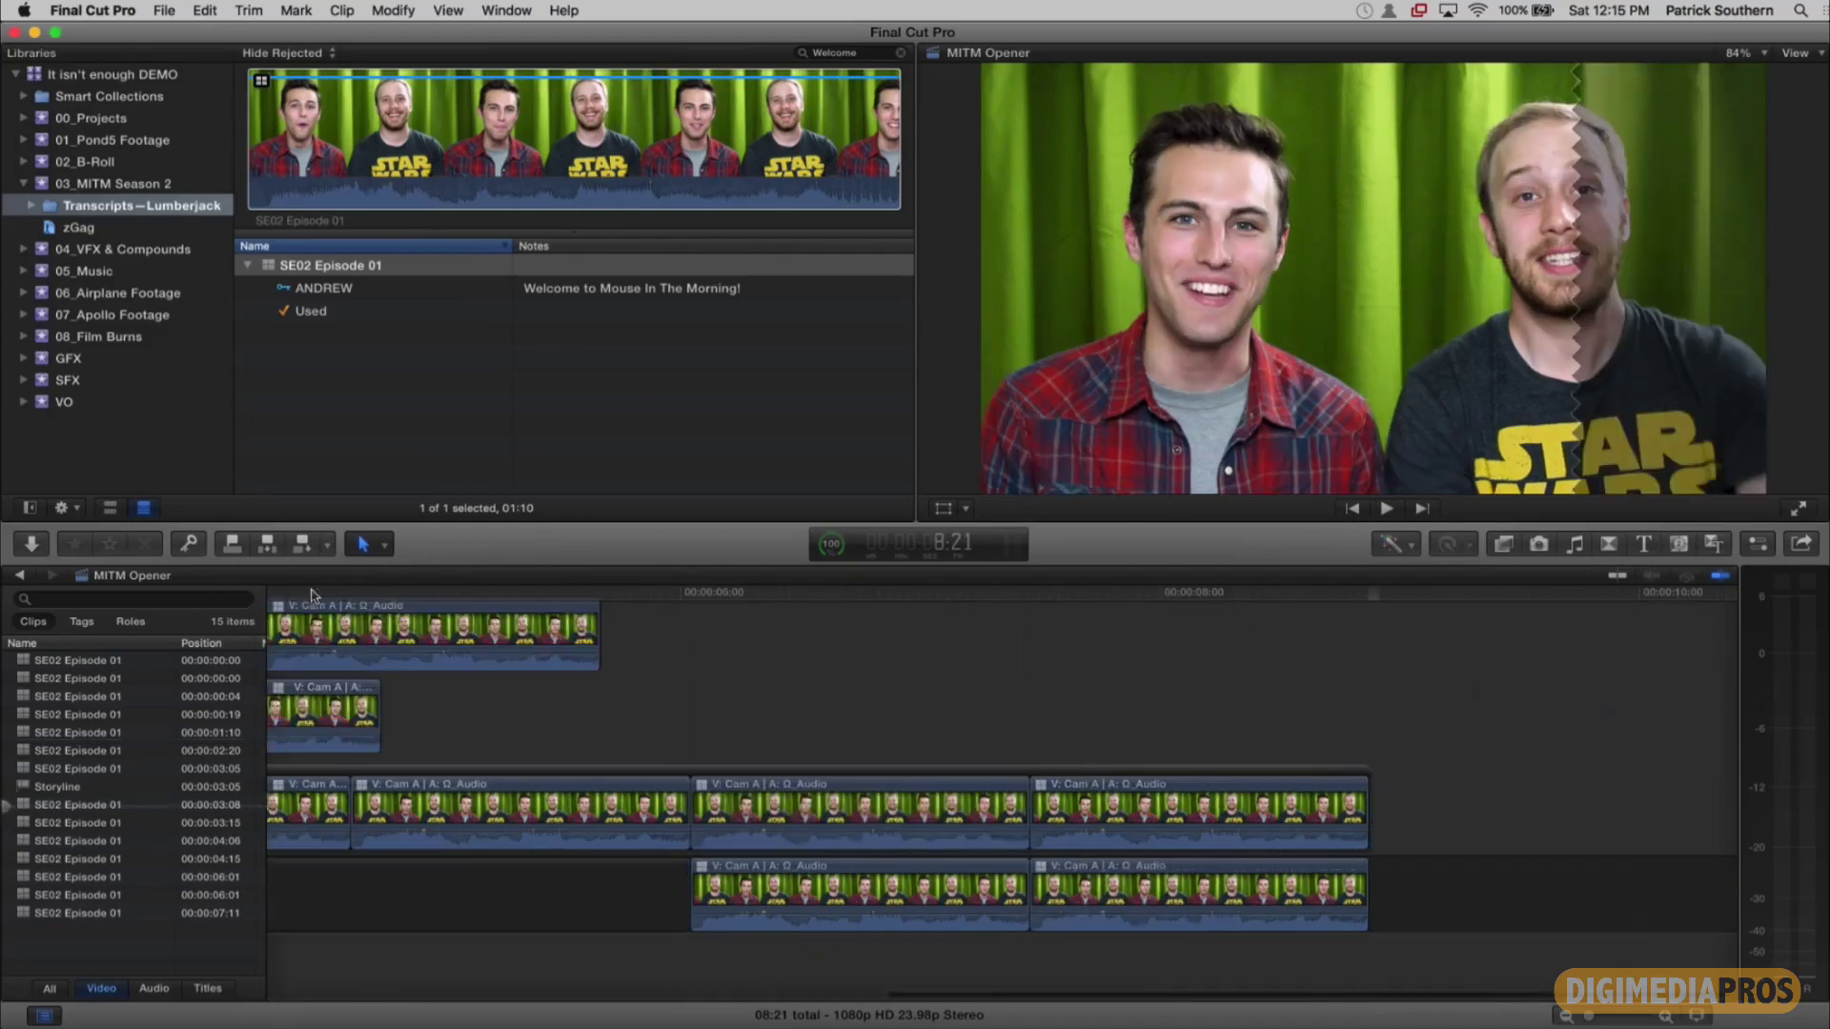
Step: Overwrite the primary storyline with SE02 Episode 01 from 00:00:06:20 and connect another copy at 00:00:08:06
click(887, 593)
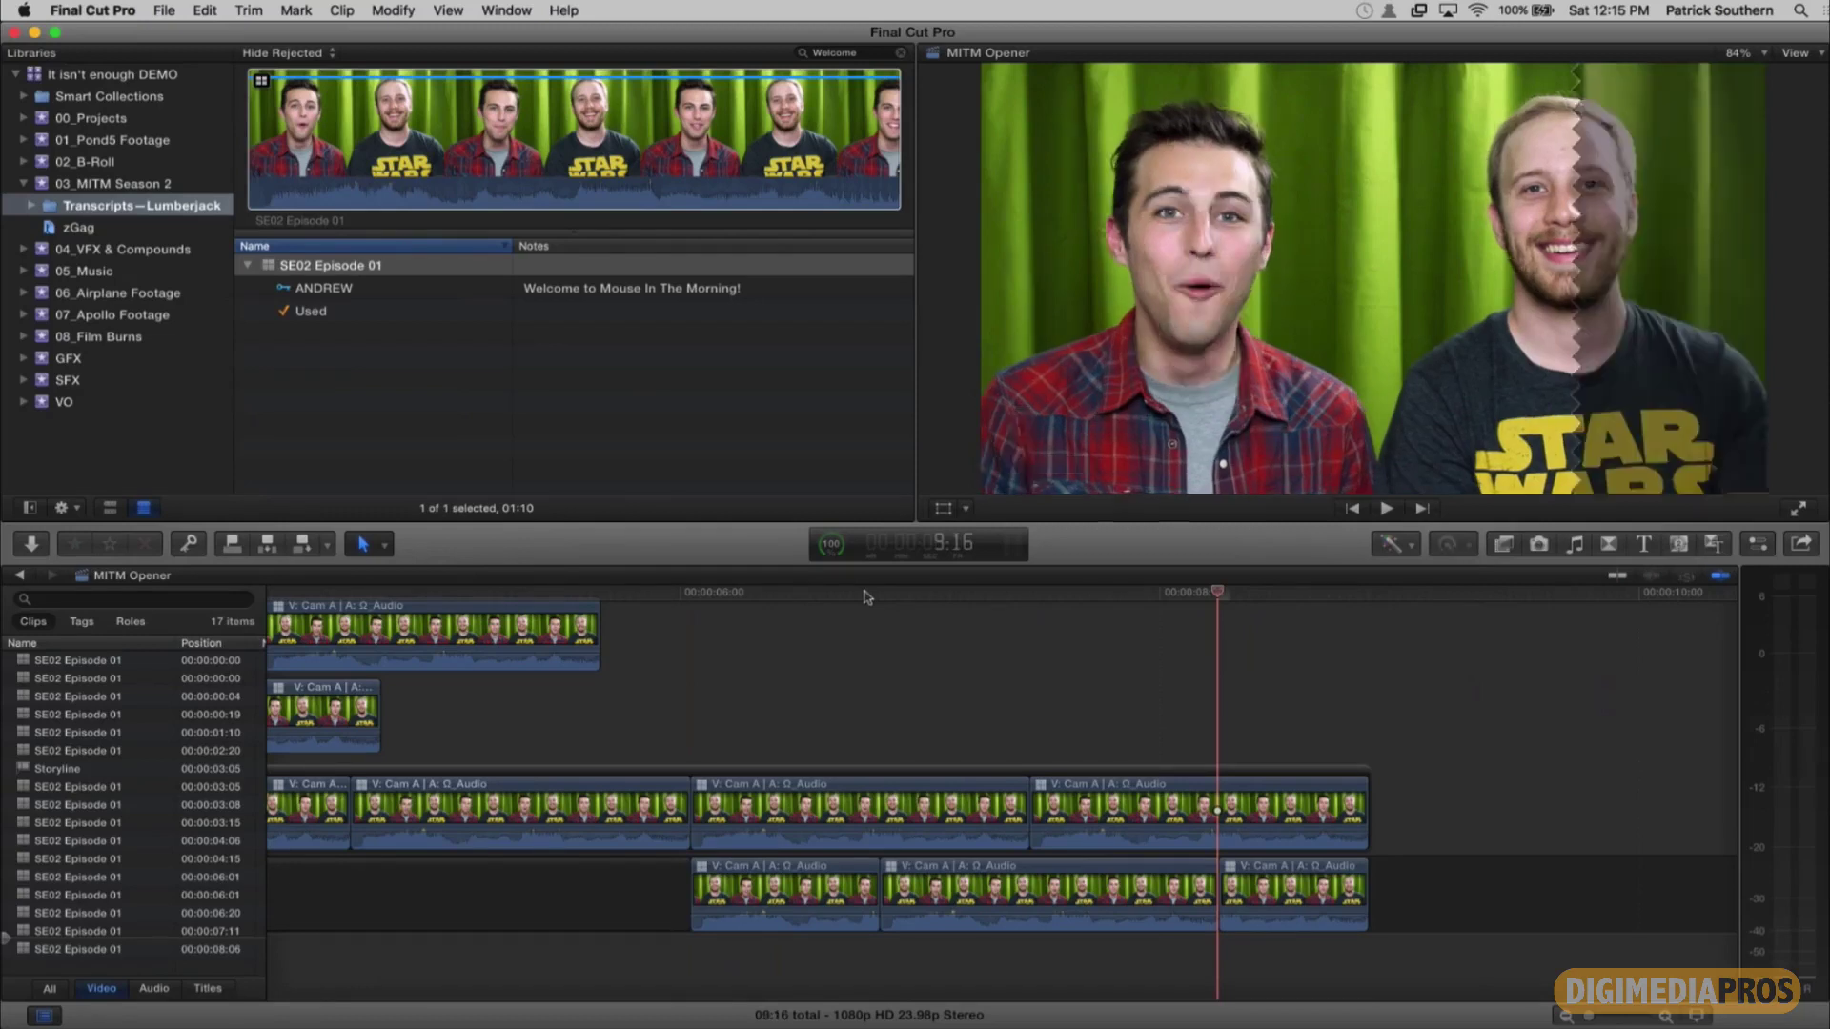
key(q)
Step: Append three more copies of SE02 Episode 01 to the end of the primary storyline
key(e)
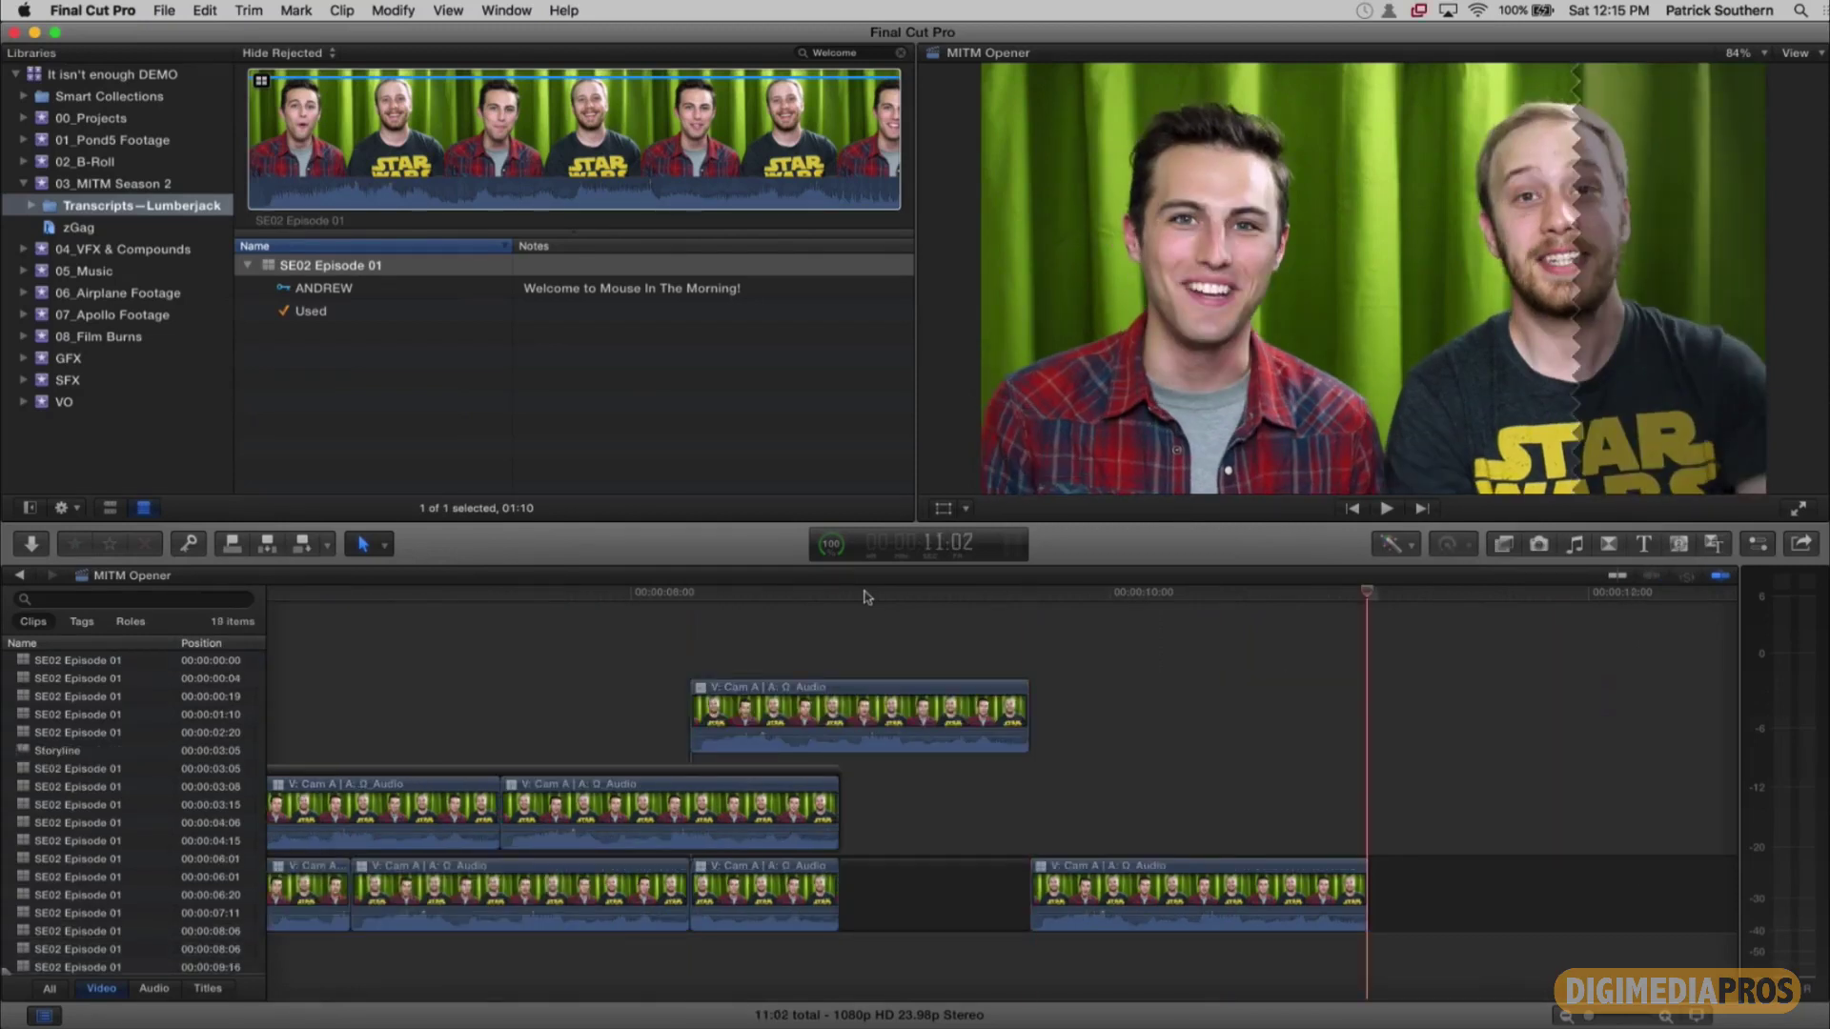
key(e)
key(e)
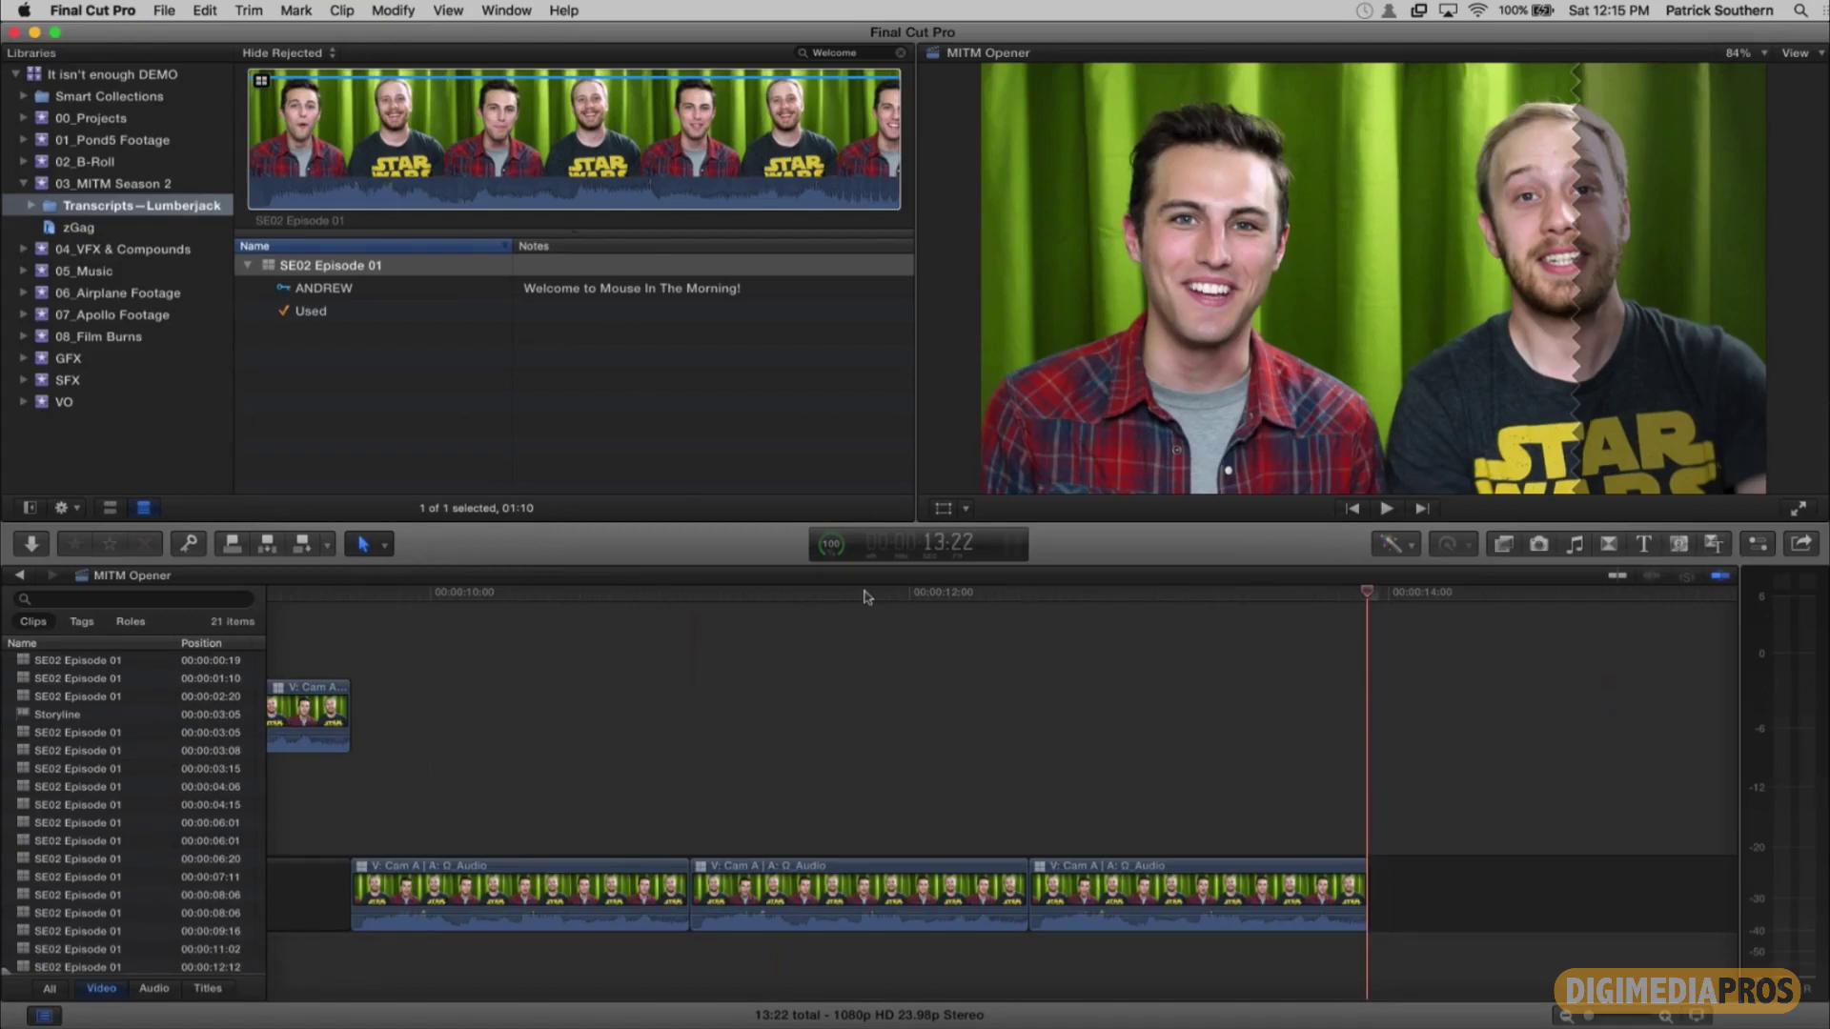
Step: Clear the browser search, select the second SE02 Episode 01 entry and place the playhead at 00:00:01:10
scroll(867, 597, left, 10)
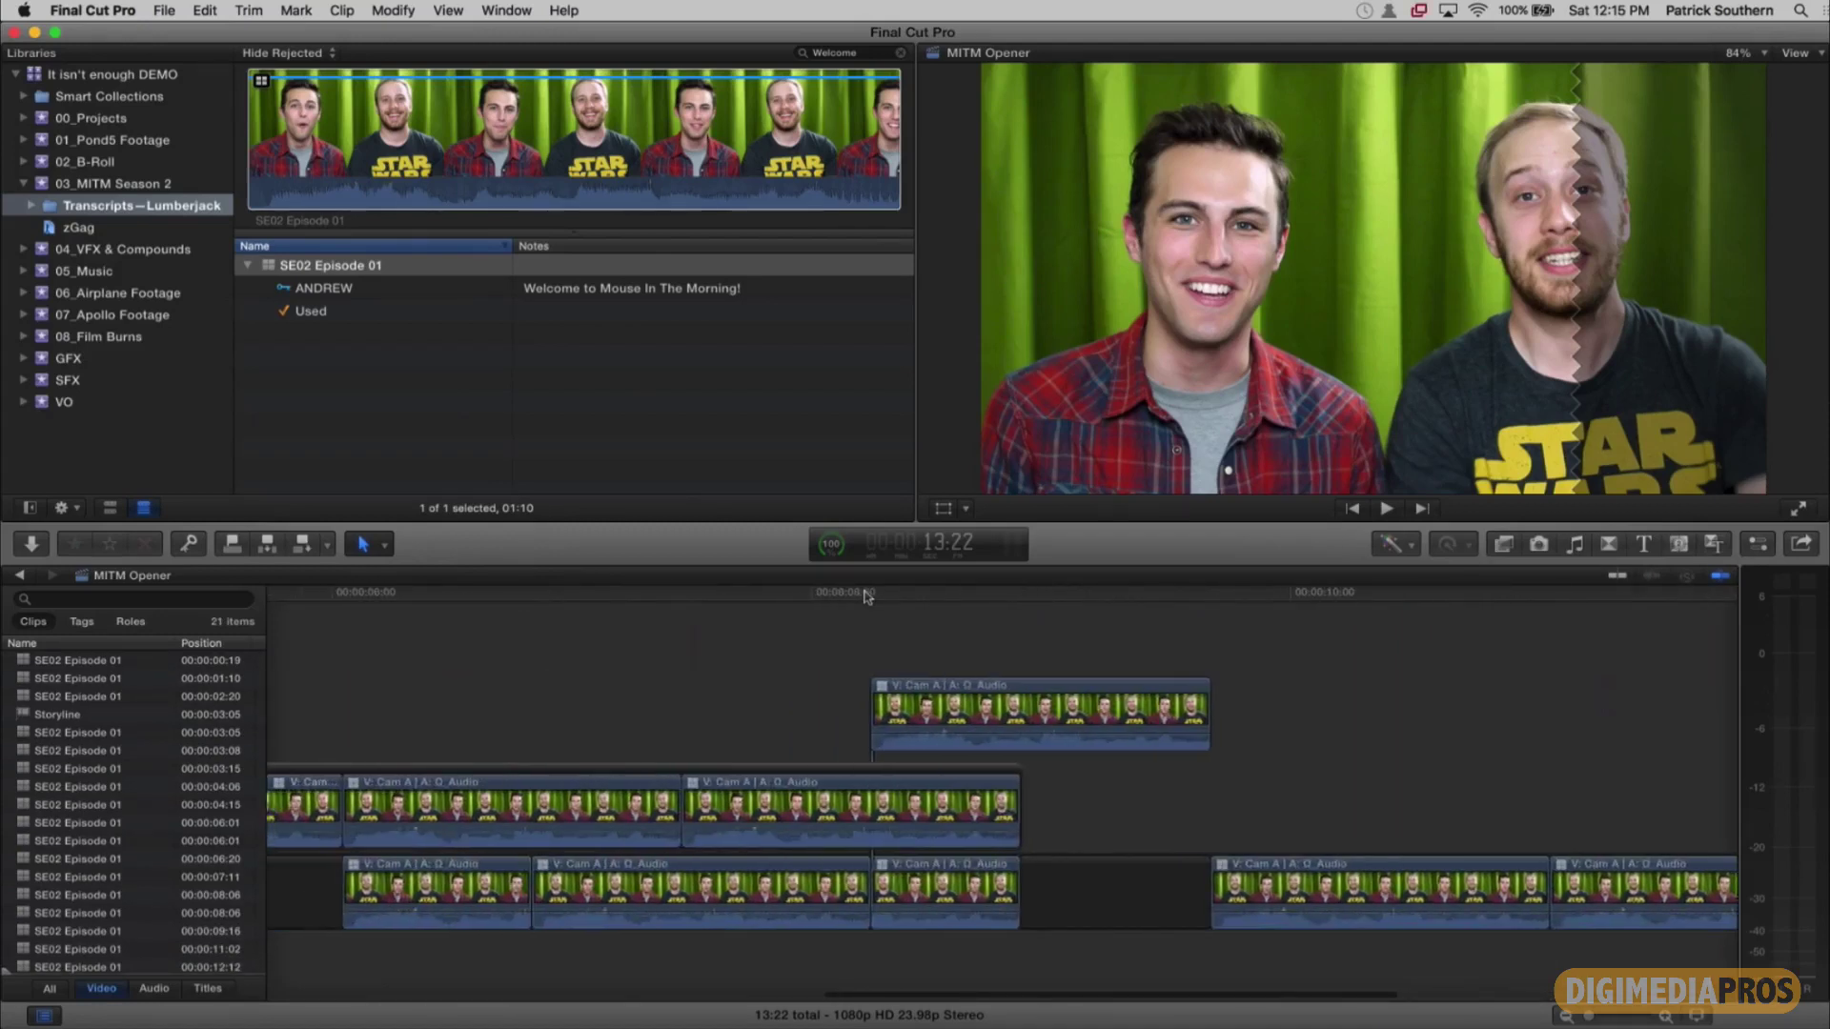
scroll(867, 597, left, 10)
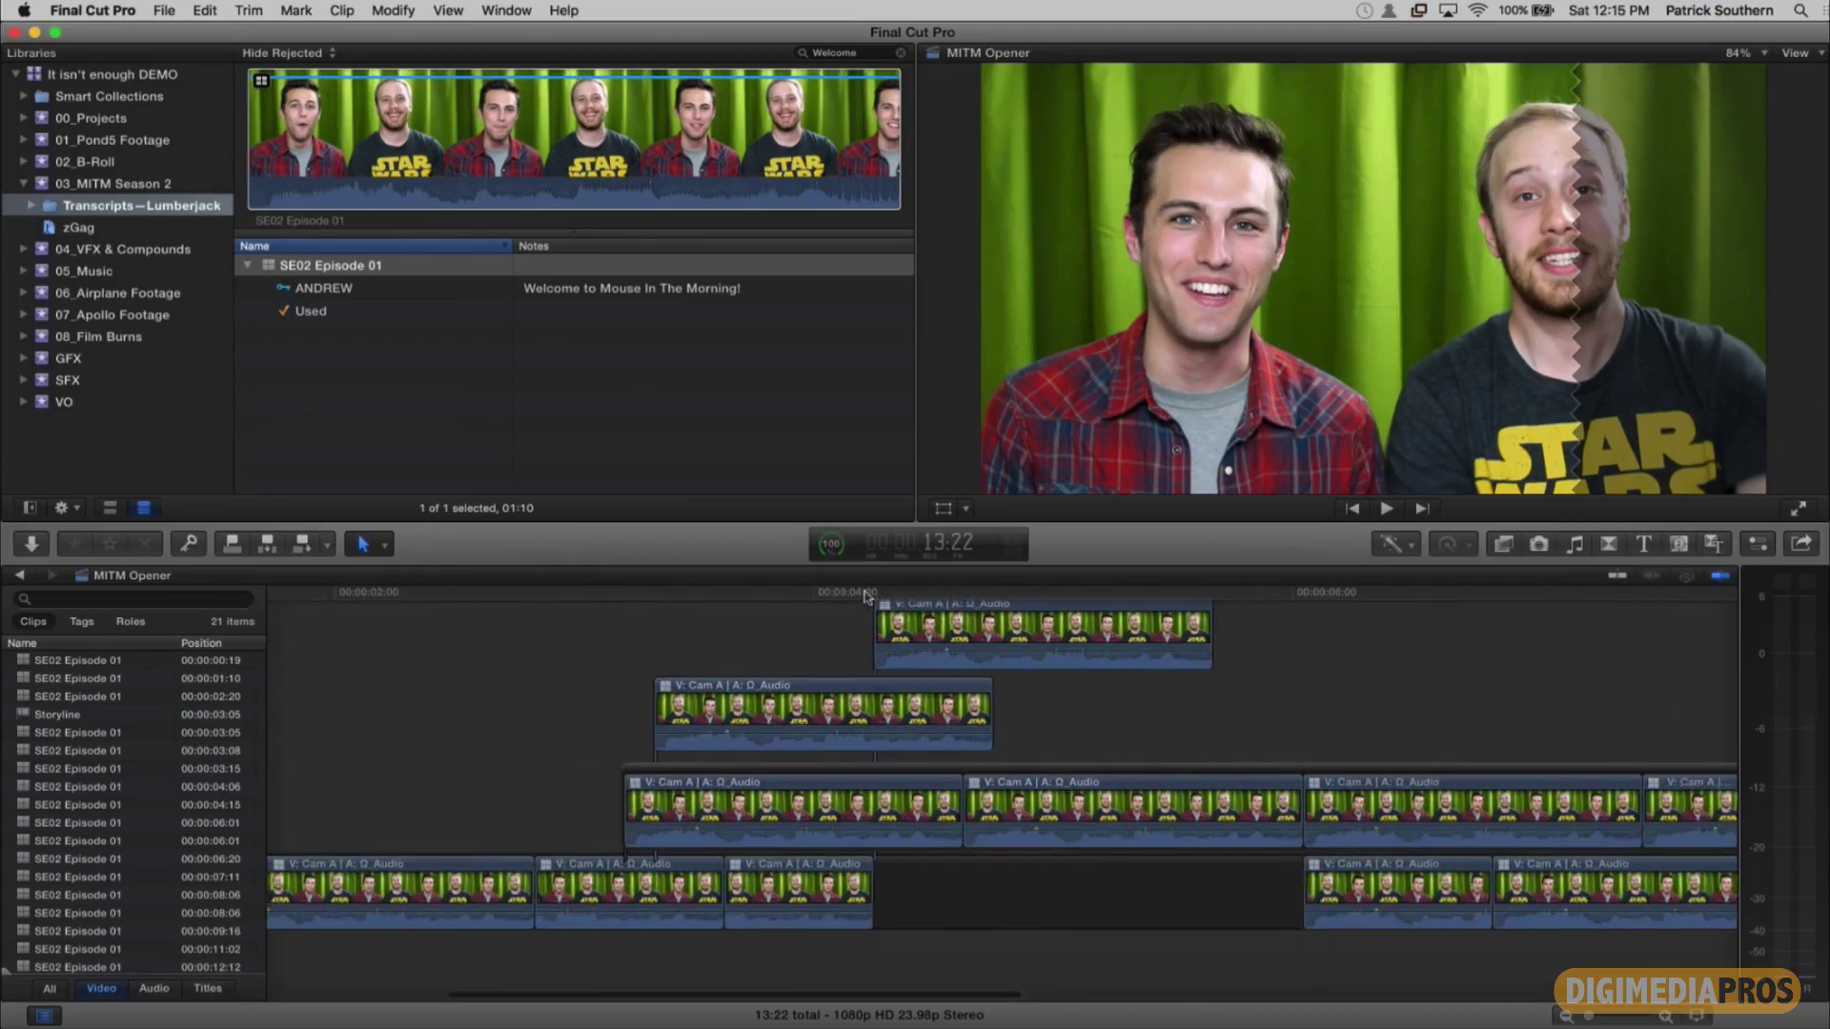
scroll(867, 597, left, 8)
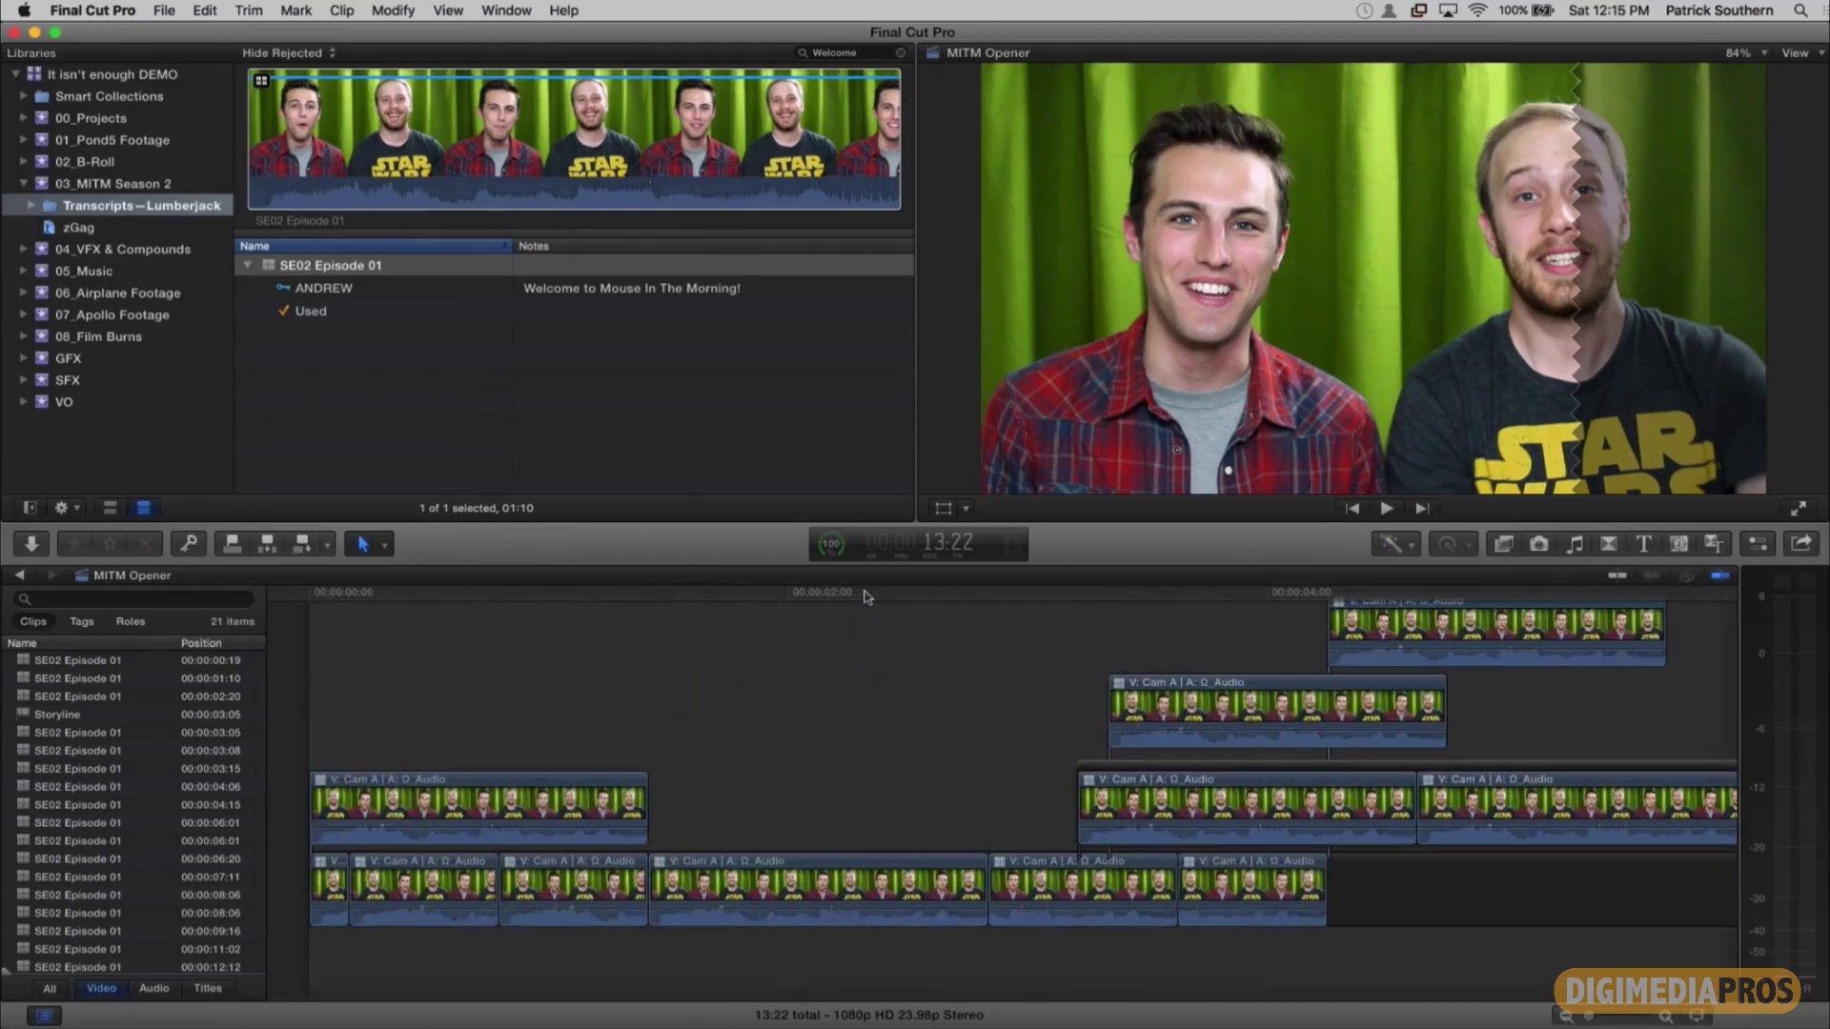
click(866, 595)
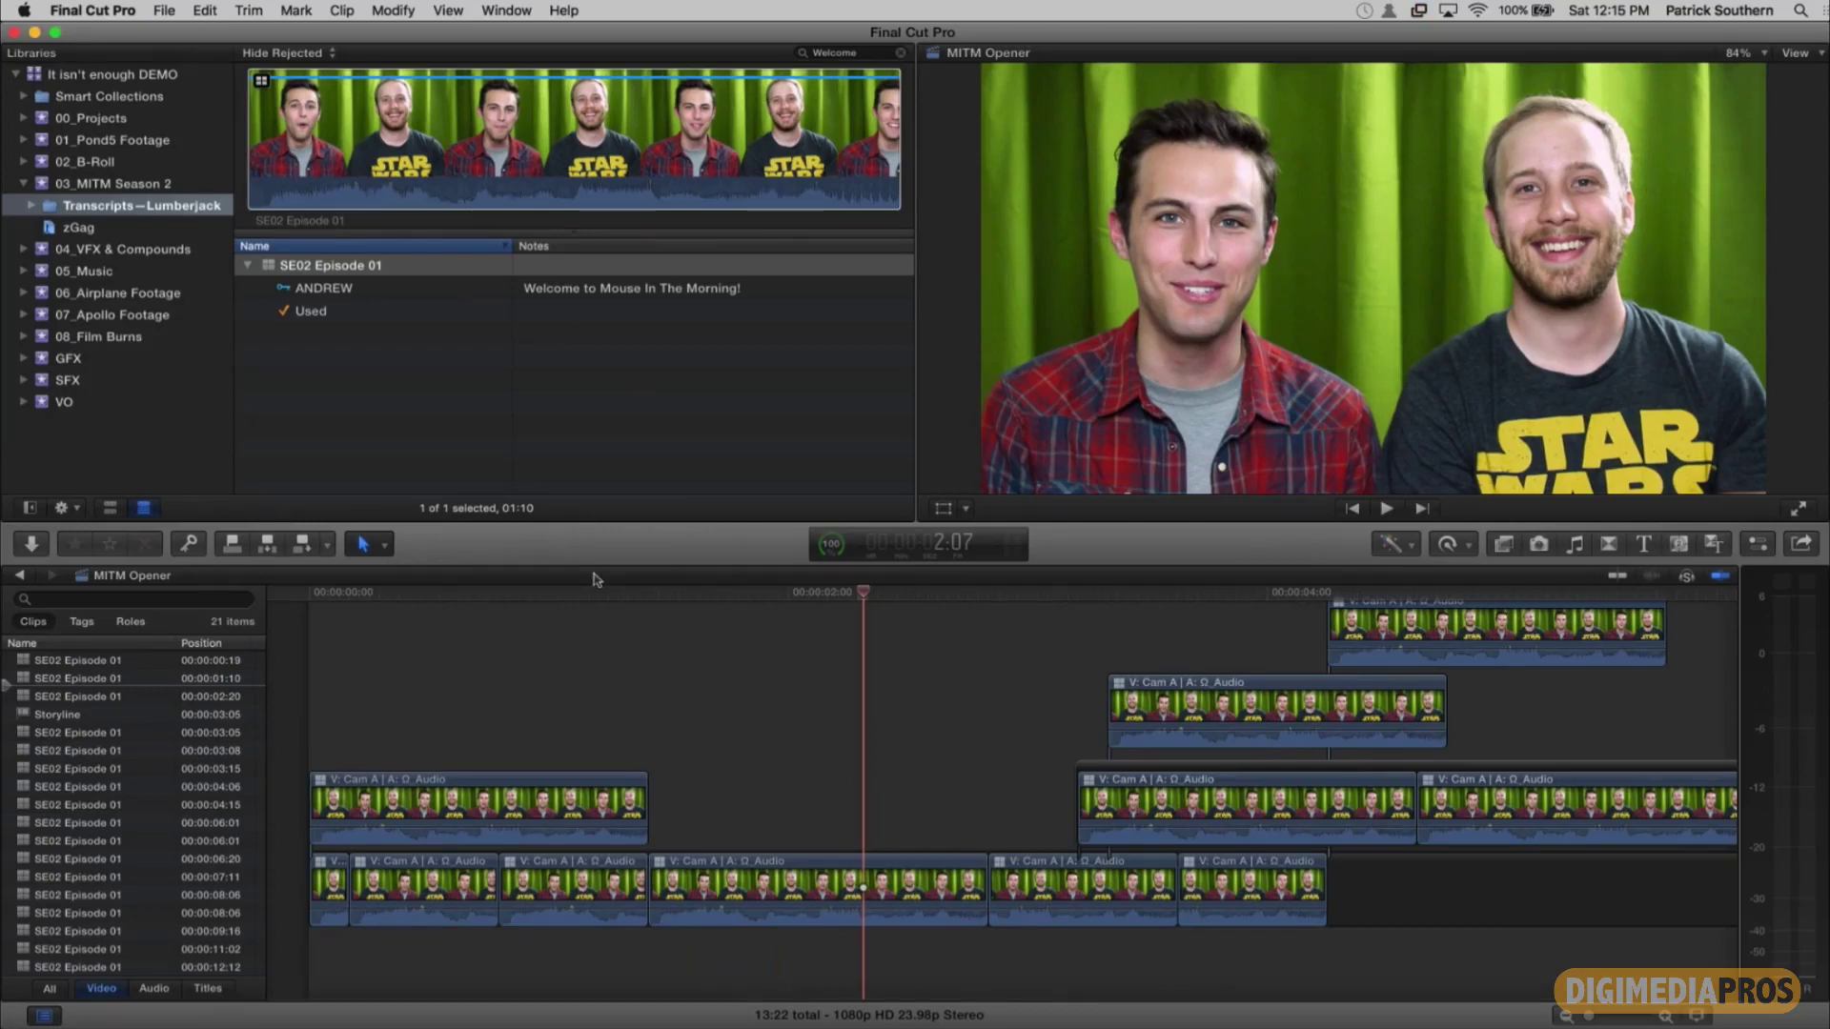
click(900, 52)
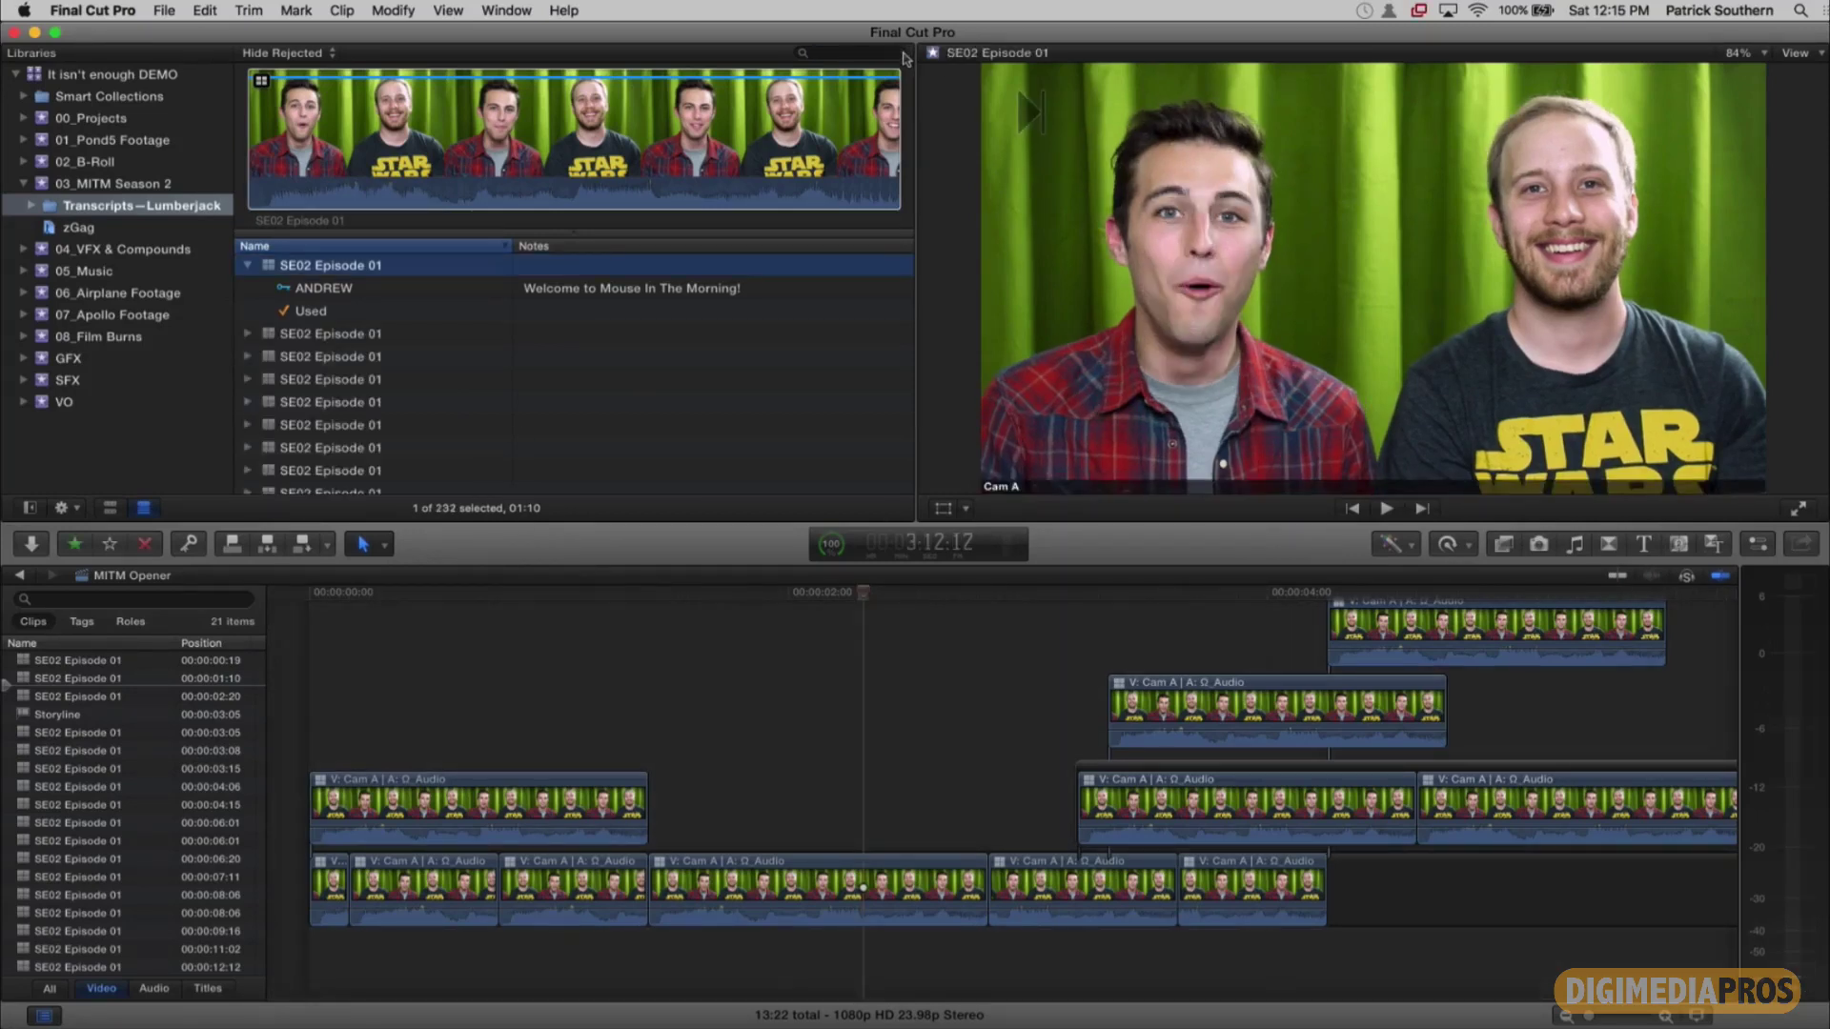
click(329, 335)
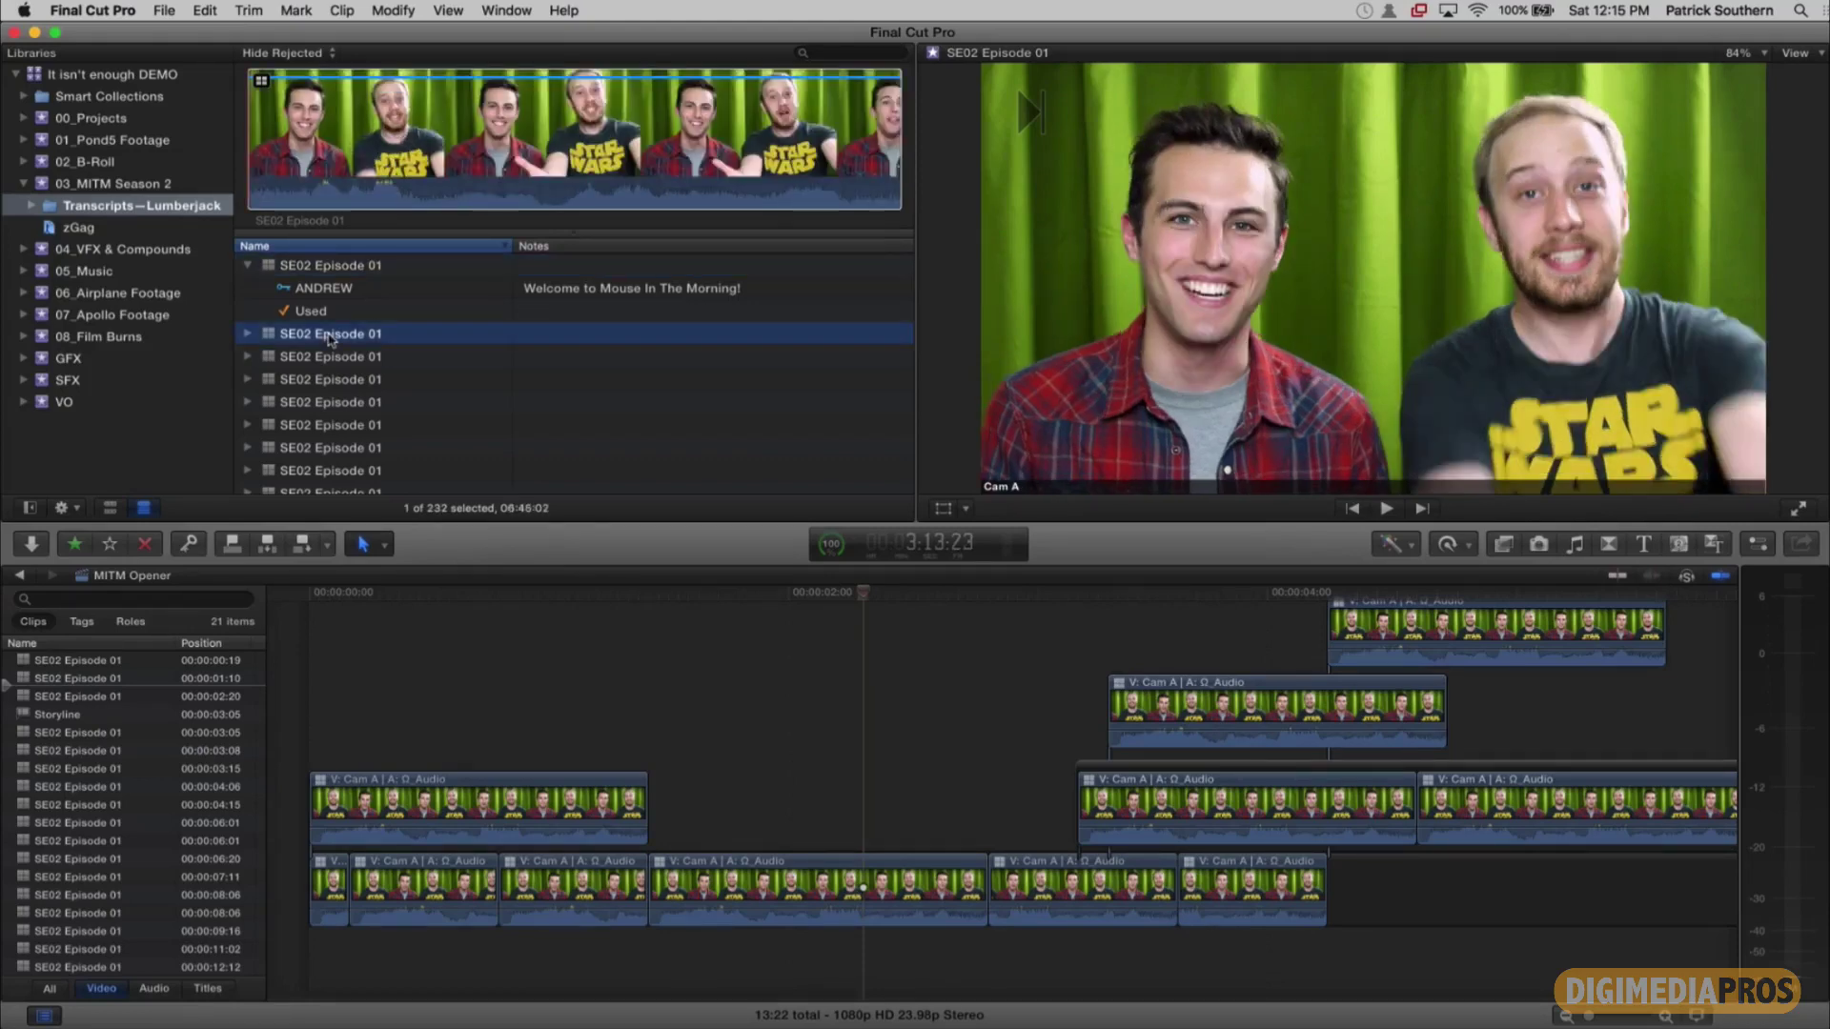
click(722, 599)
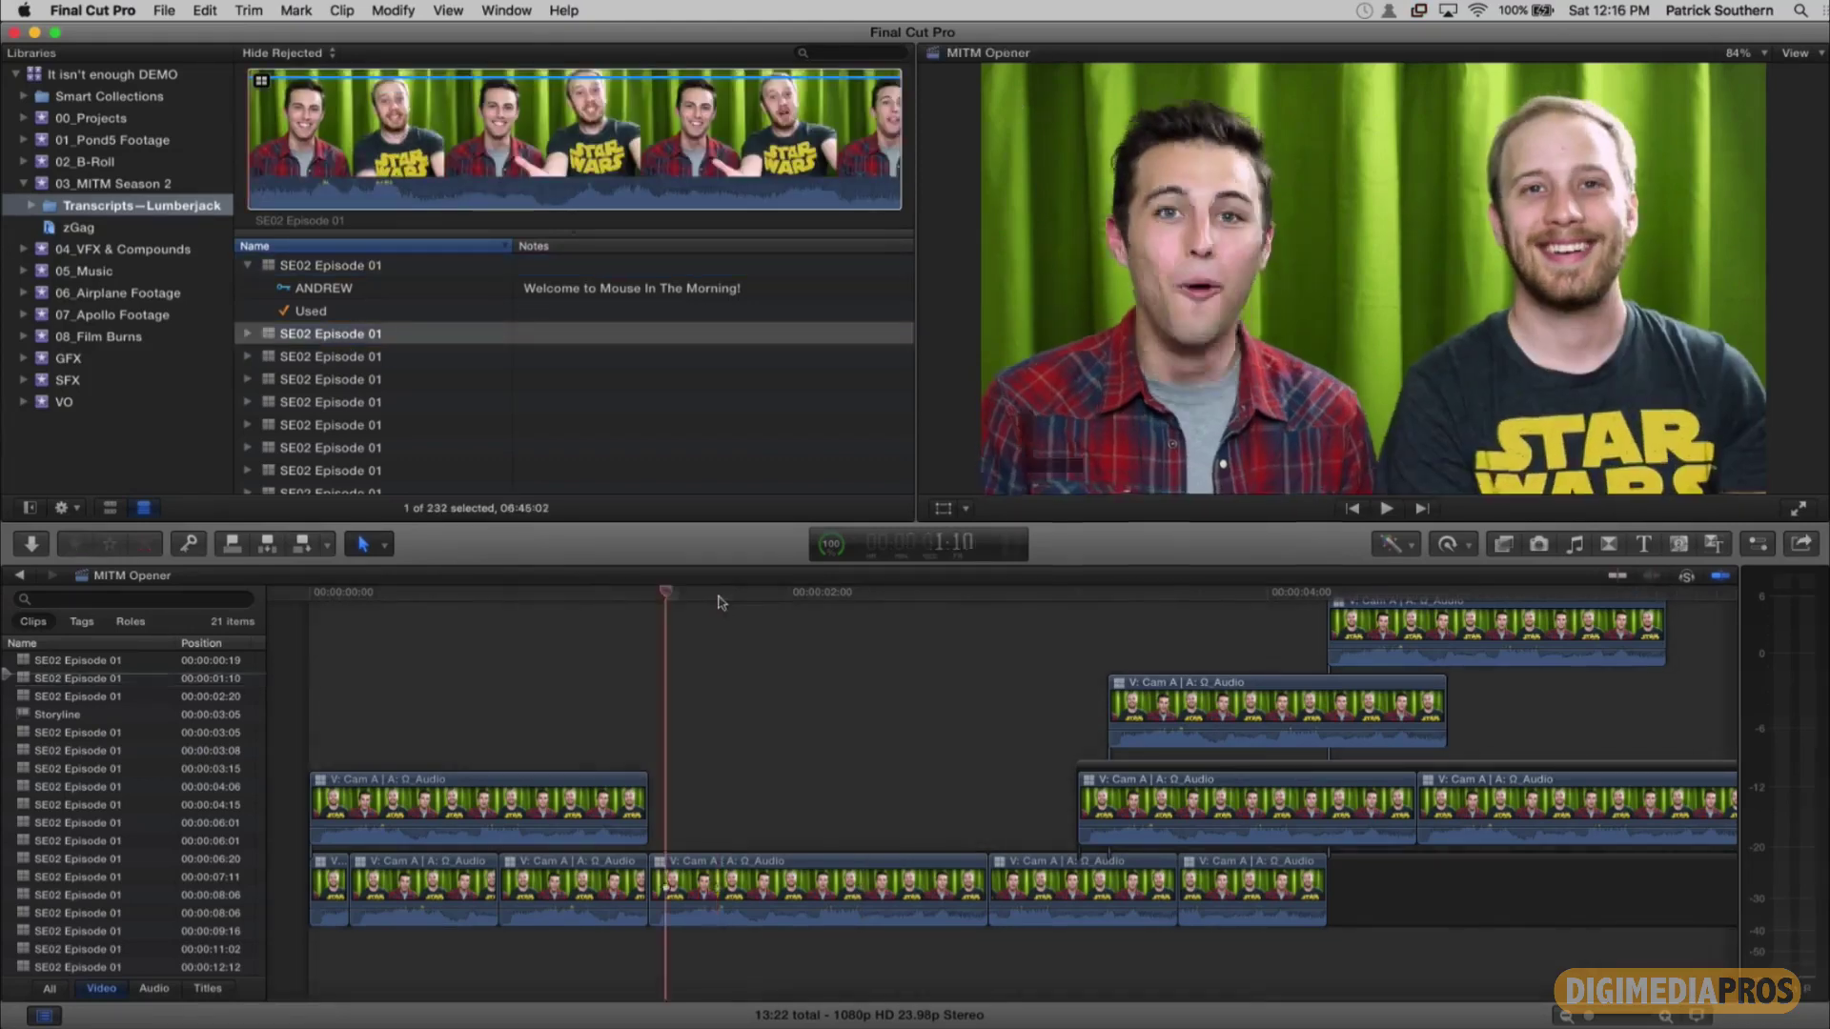
click(265, 335)
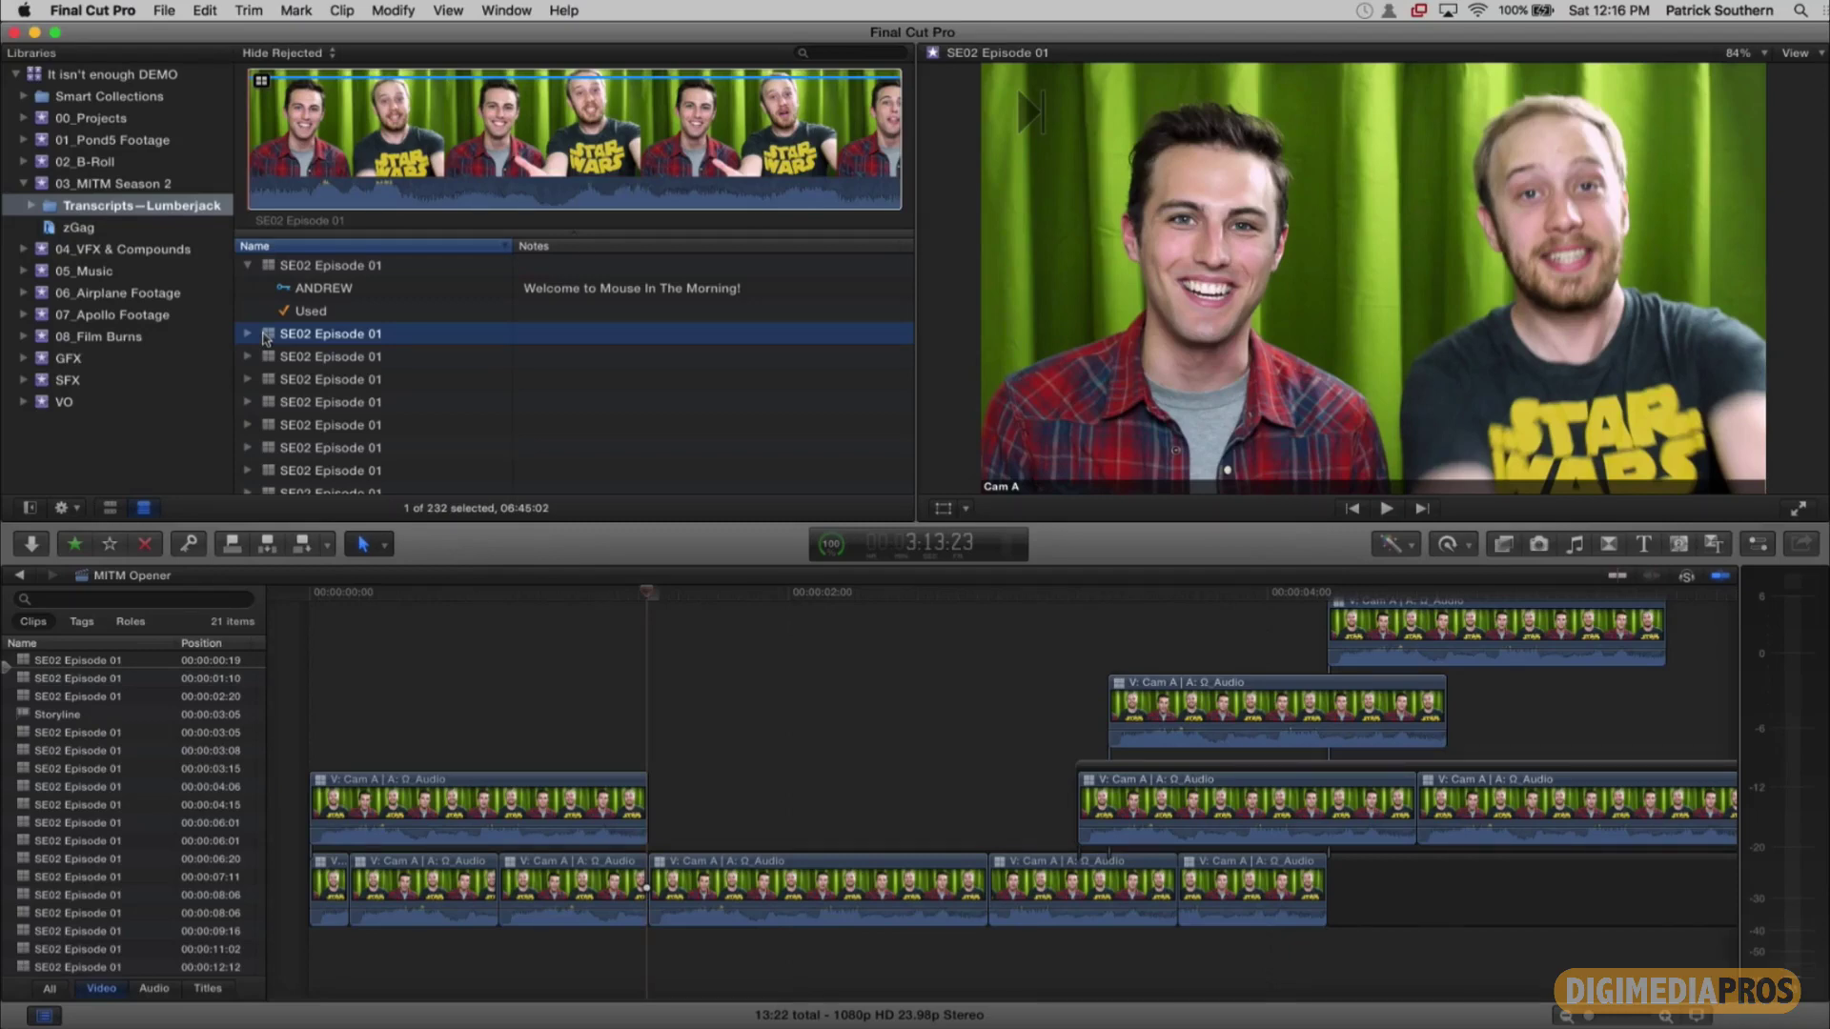
Step: Show the audio channel configuration of the first S02 EP02 Multicam clip in the 03_MITM Season 2 event
click(1758, 545)
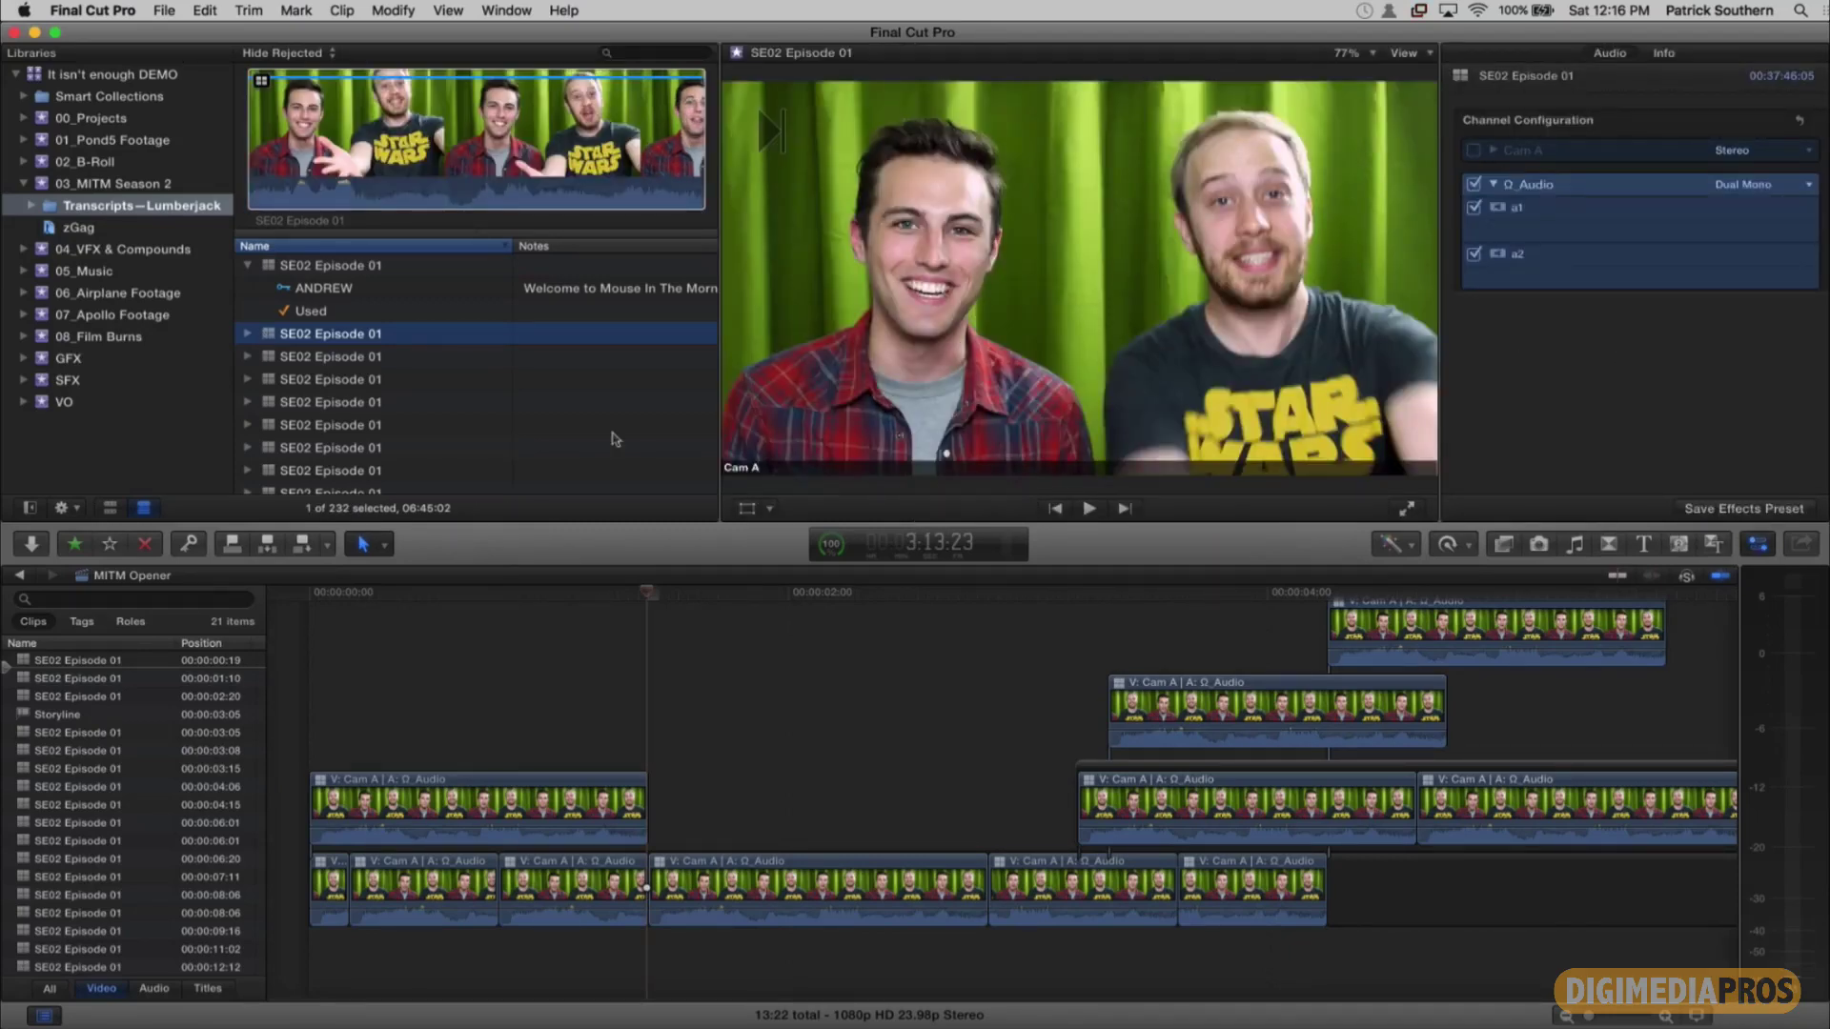
click(319, 379)
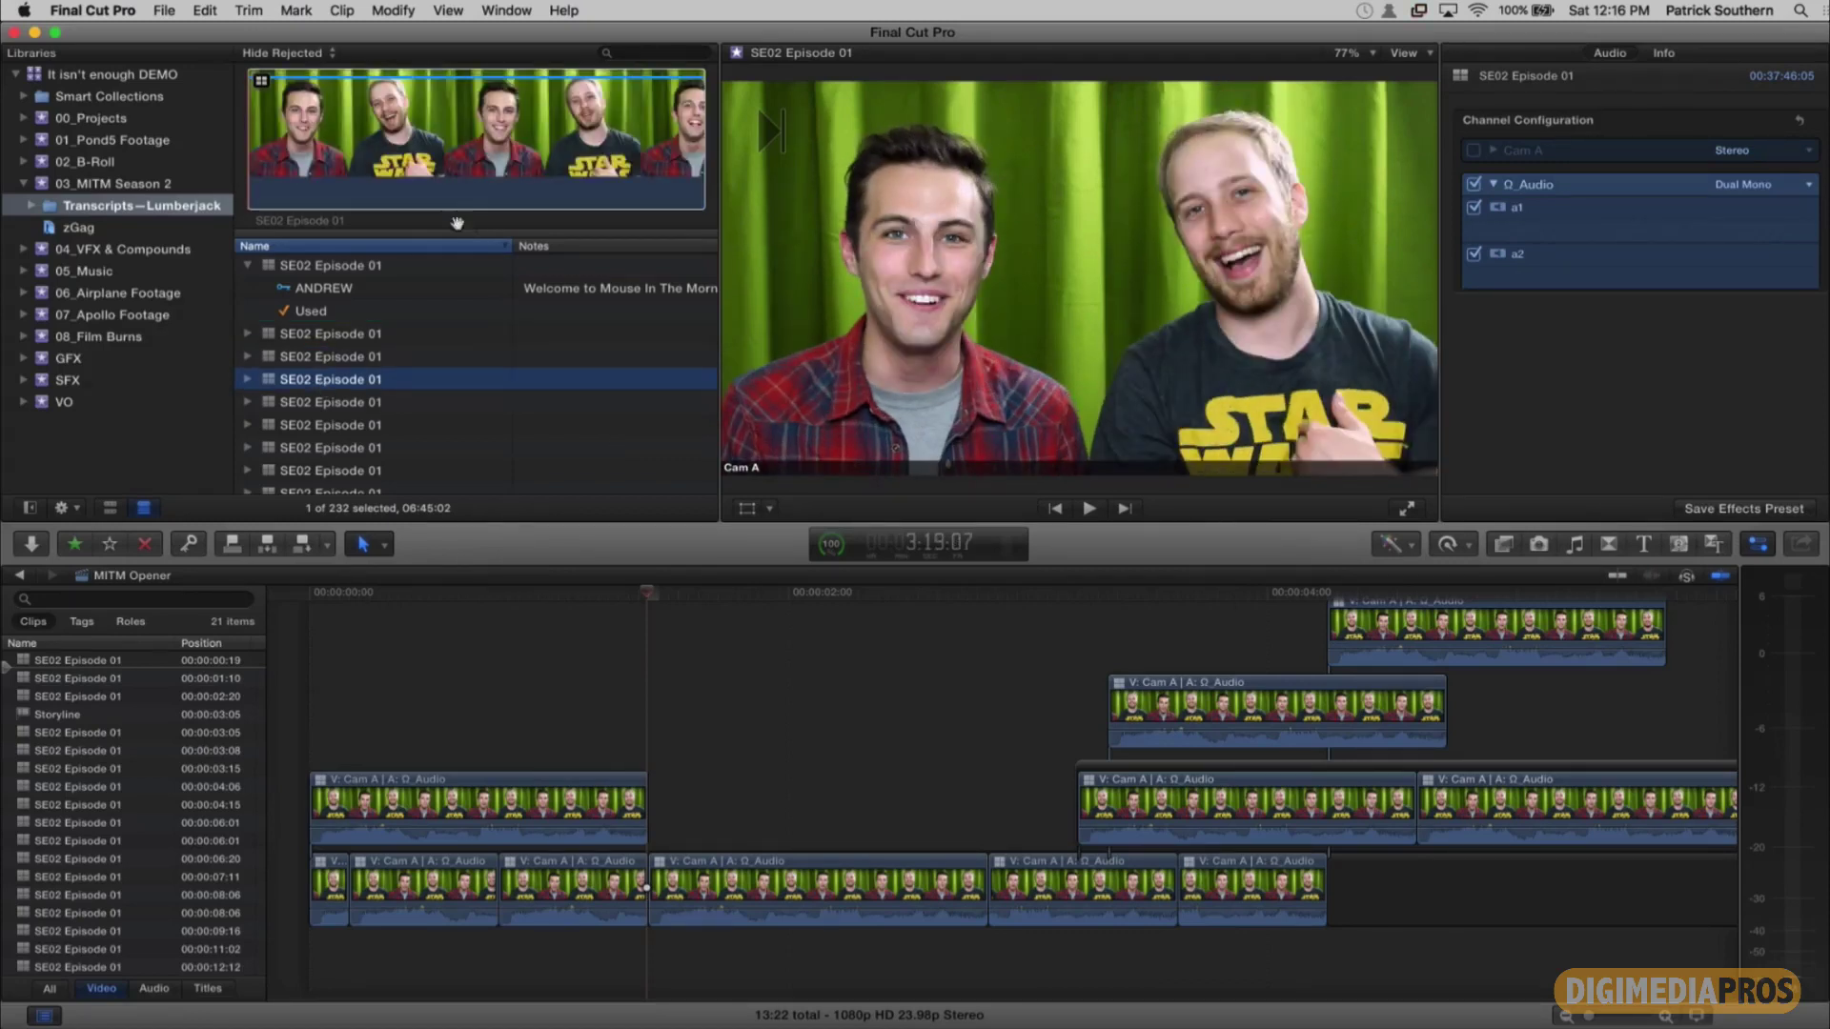
click(172, 187)
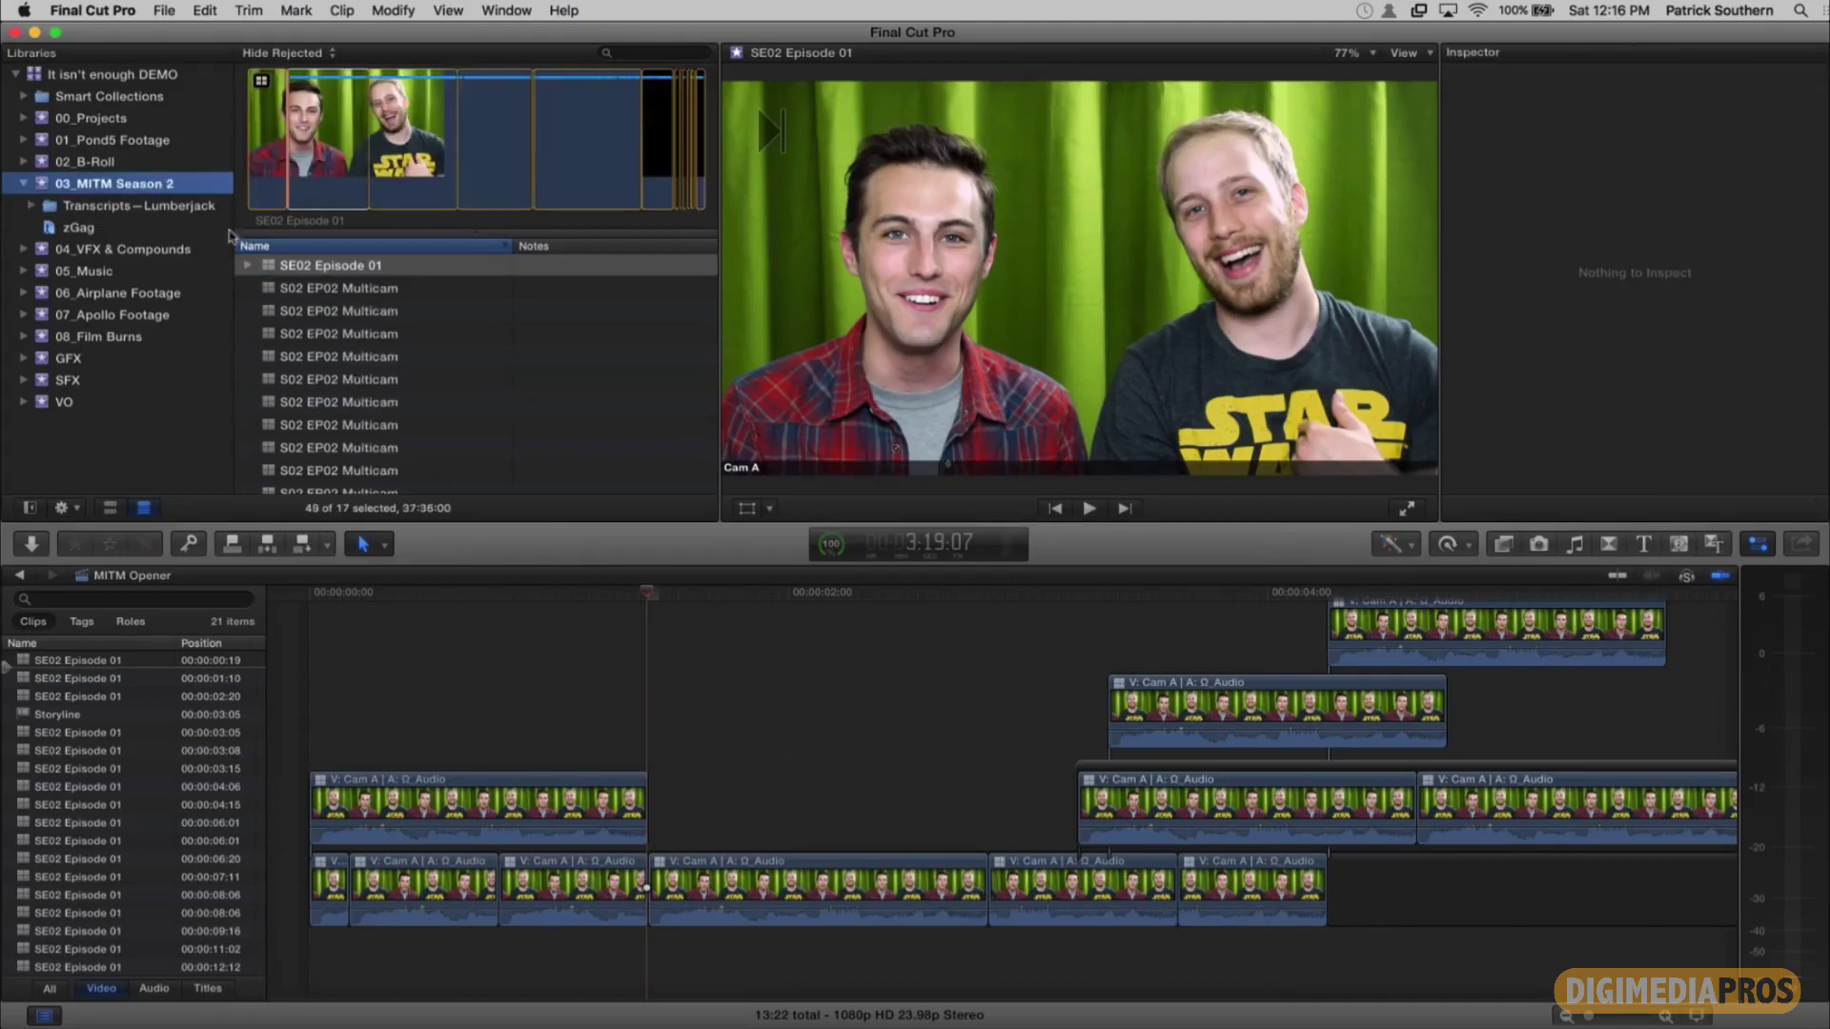
click(311, 291)
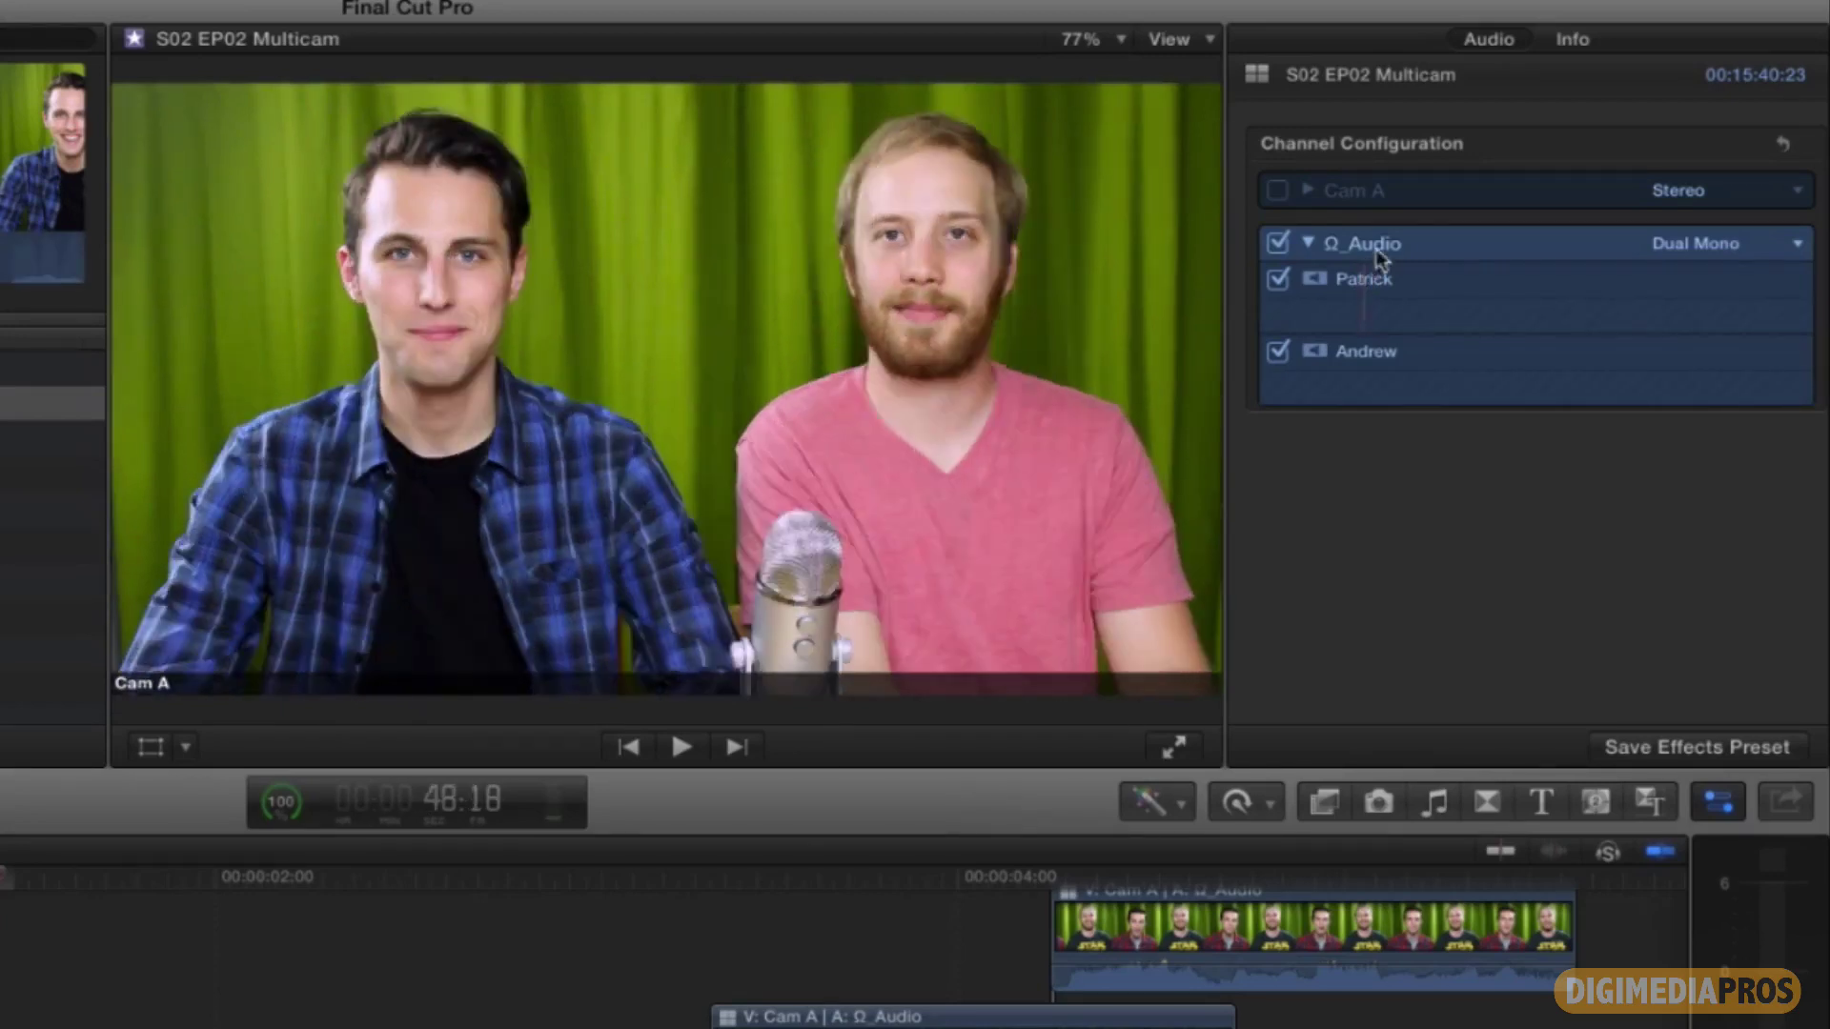
Step: Add "- Lav" to the first dual mono channel's name and "- Boom" to the second's, and insert S02 EP02 Multicam at 00:00:01:10
double_click(1369, 280)
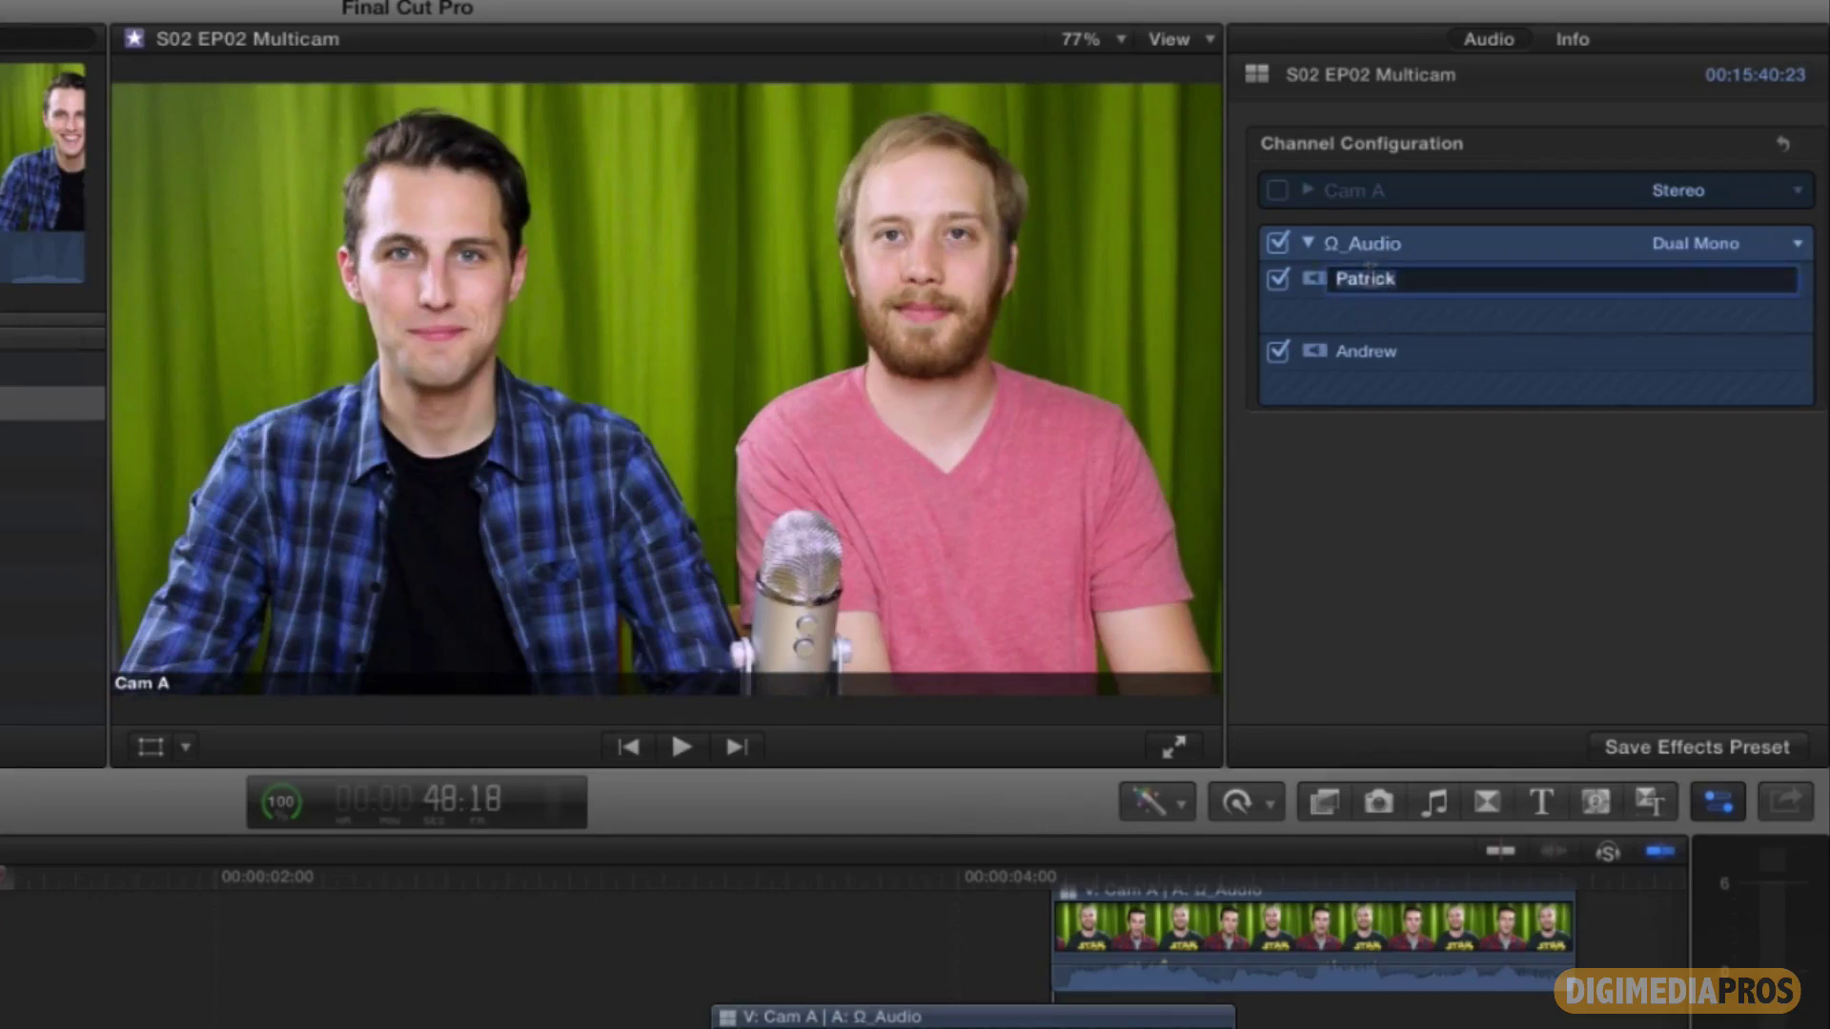
key(Right)
text(- Lav)
key(Return)
click(1387, 350)
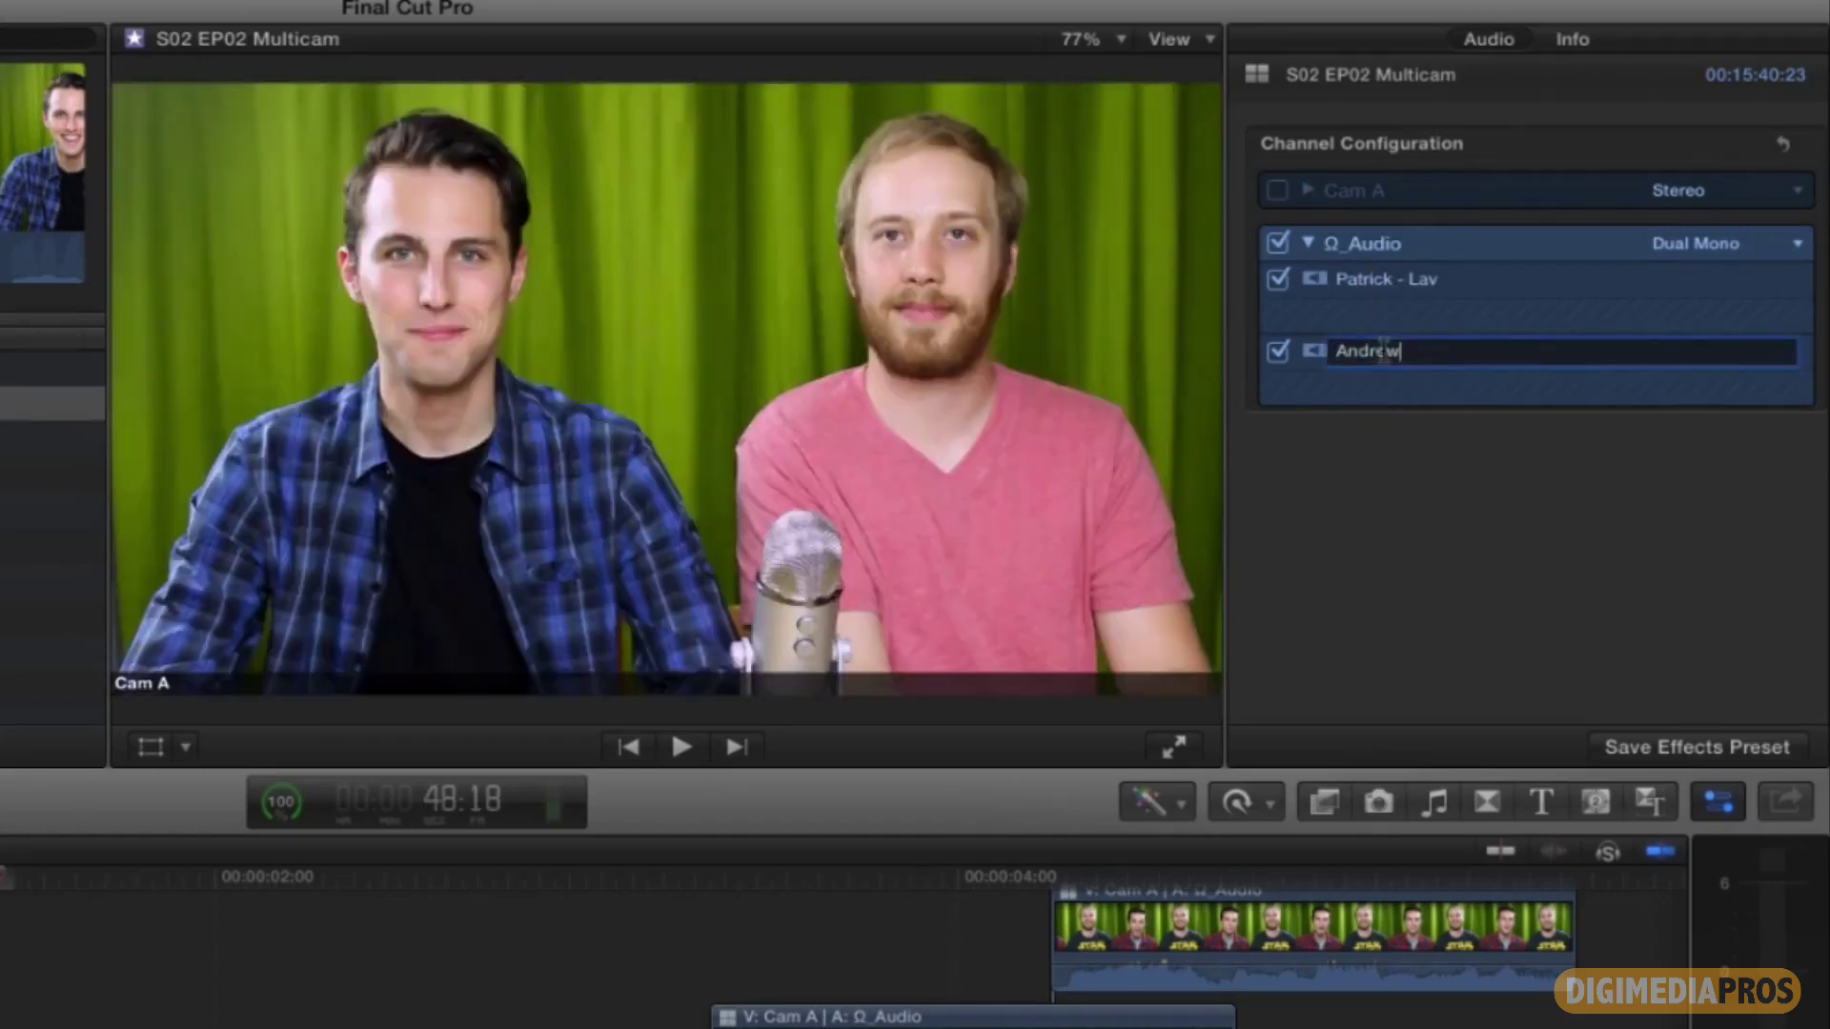
text(- Boom)
key(Return)
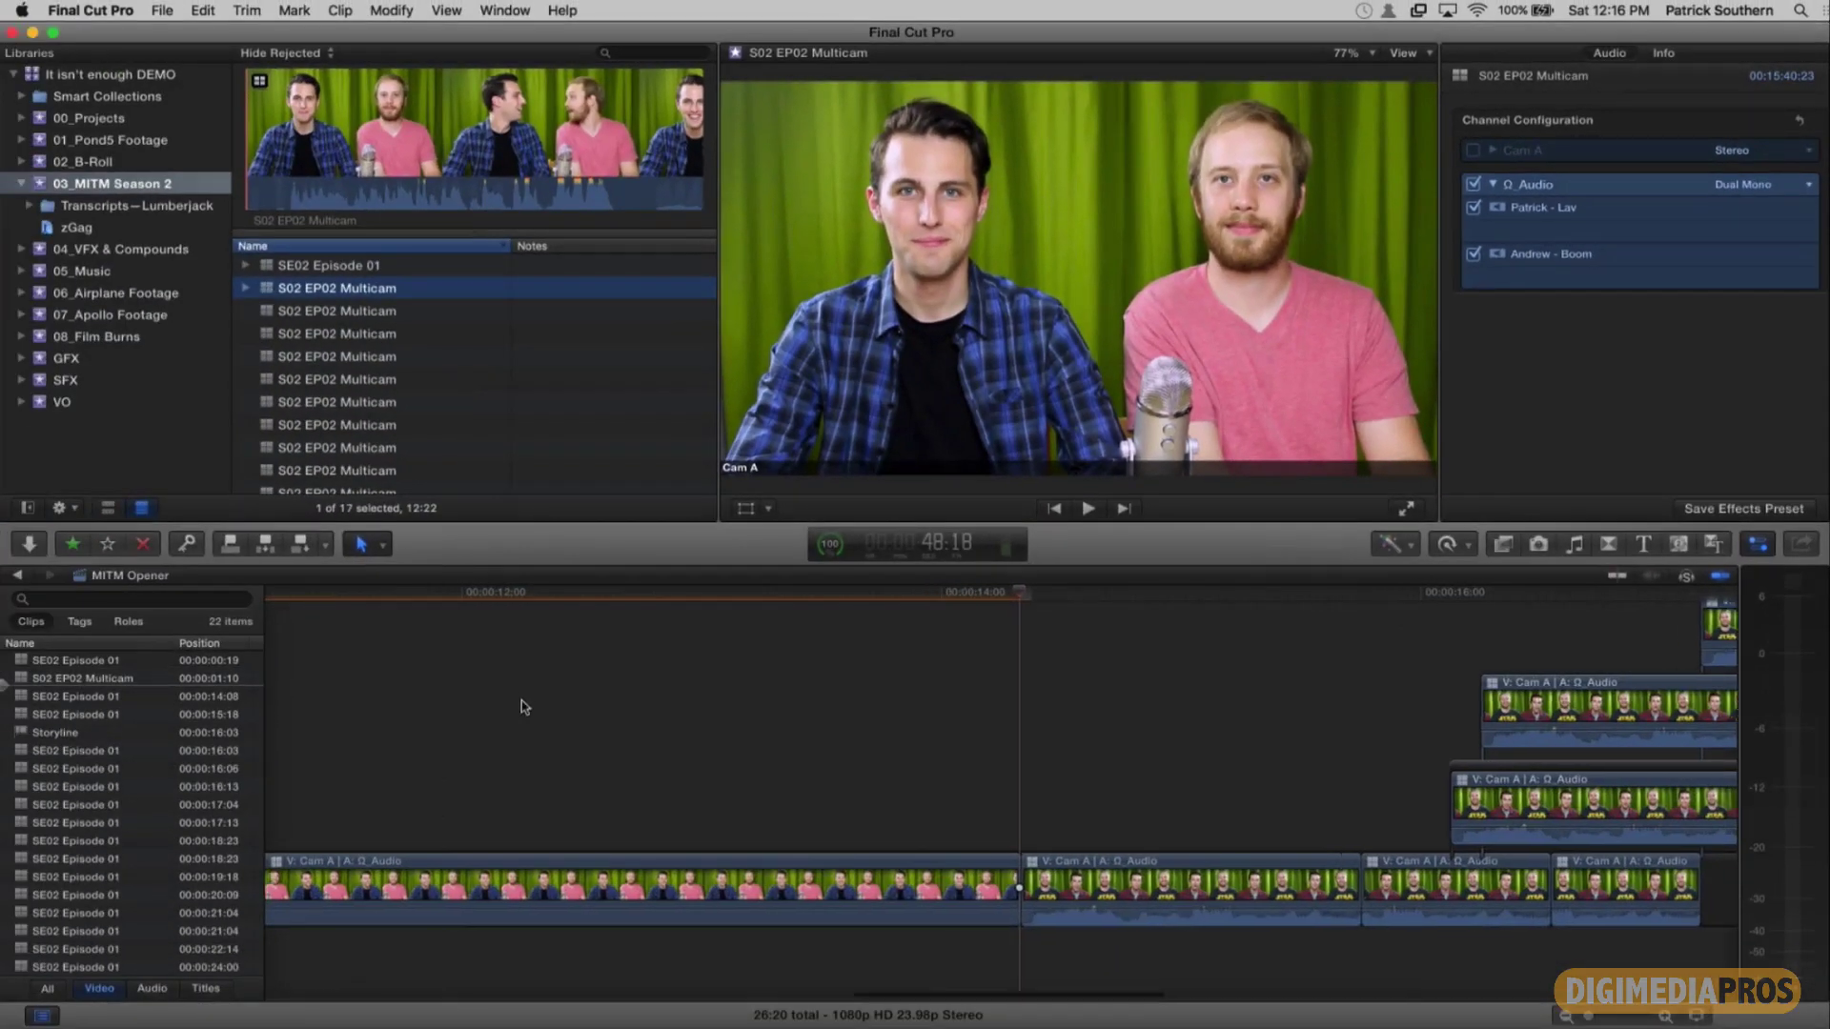
Step: Expand the audio components of the S02 EP02 Multicam clip in the primary storyline
scroll(523, 707, left, 5)
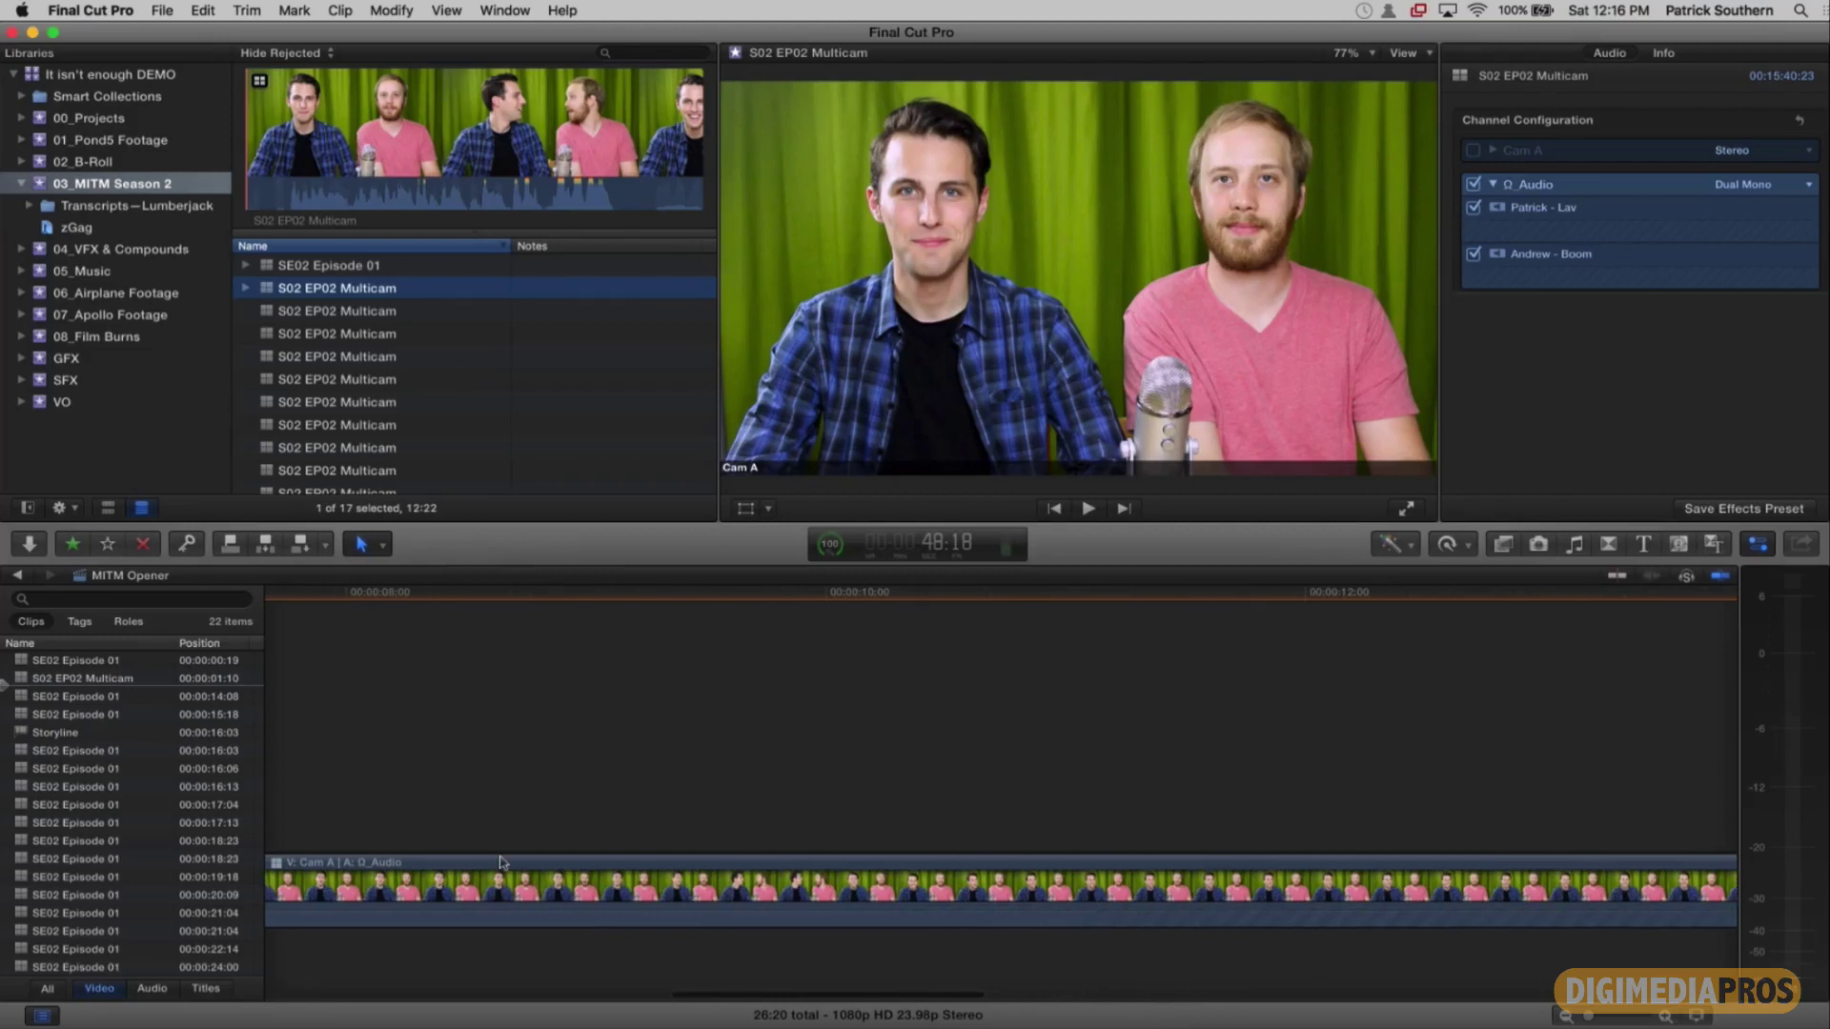
click(499, 864)
key(super+minus)
key(super+minus)
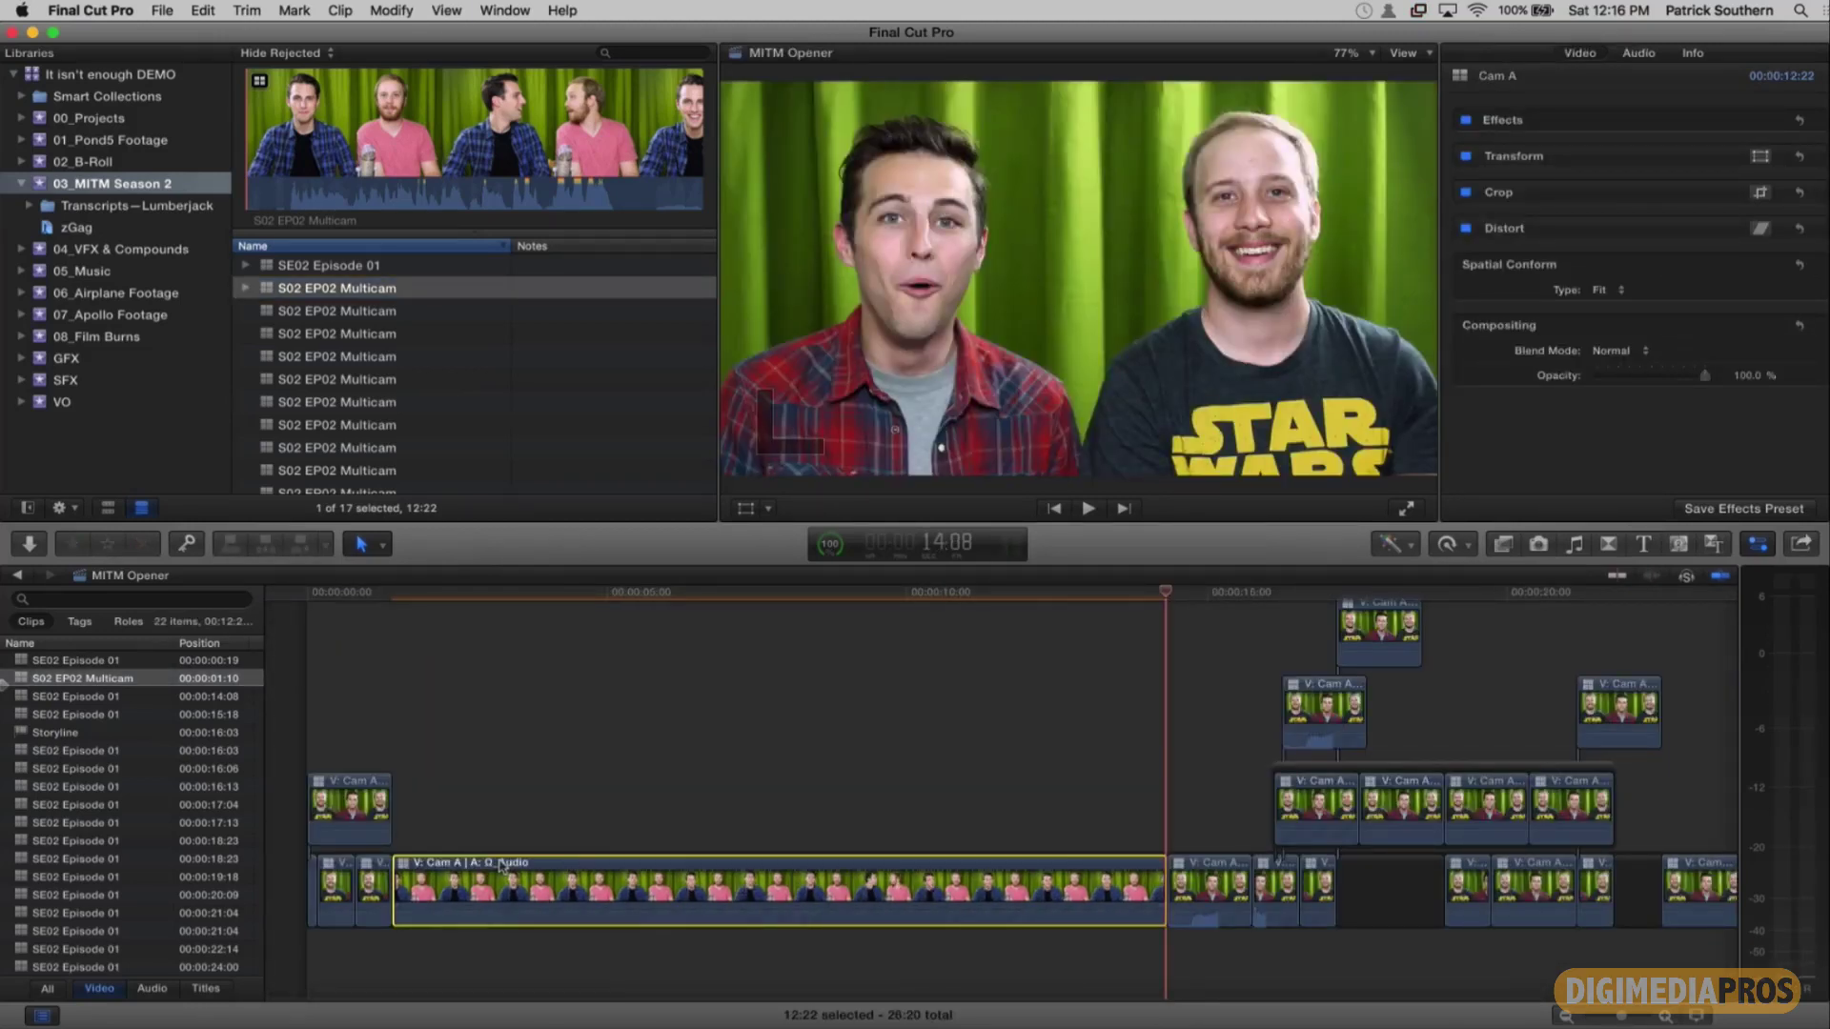
click(499, 865)
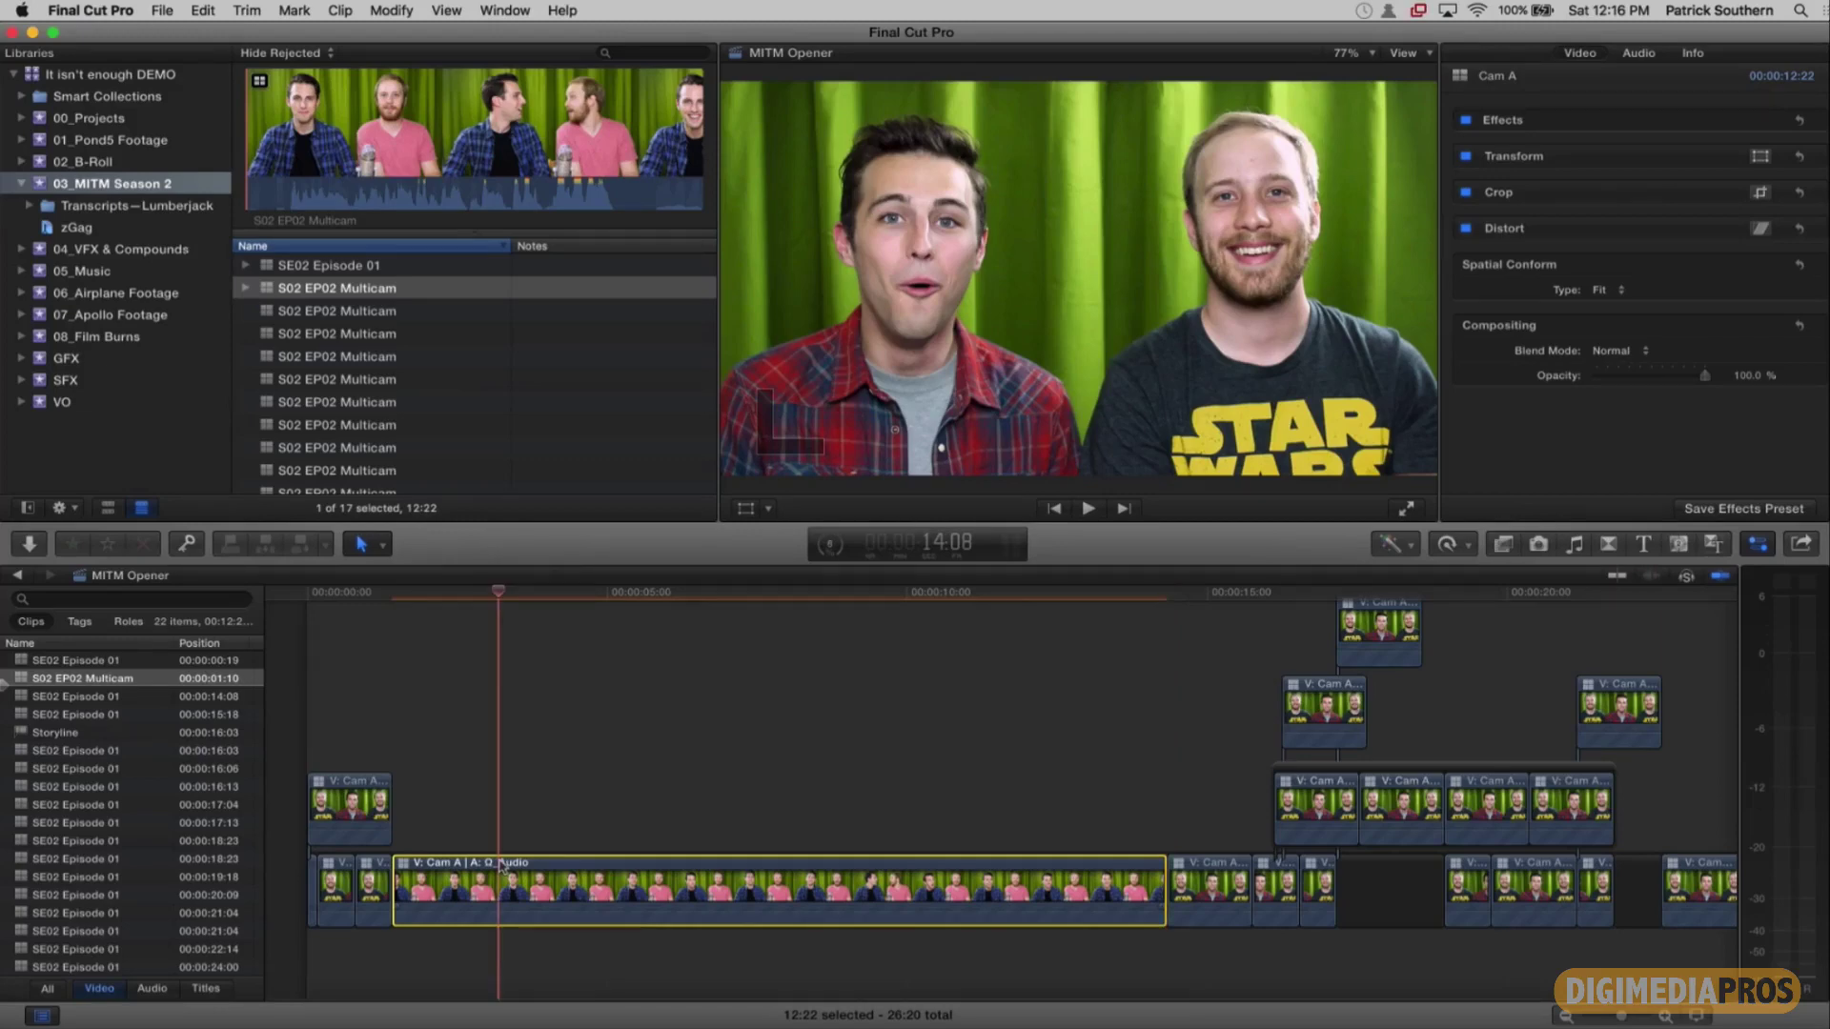
click(446, 11)
mouse_move(343, 9)
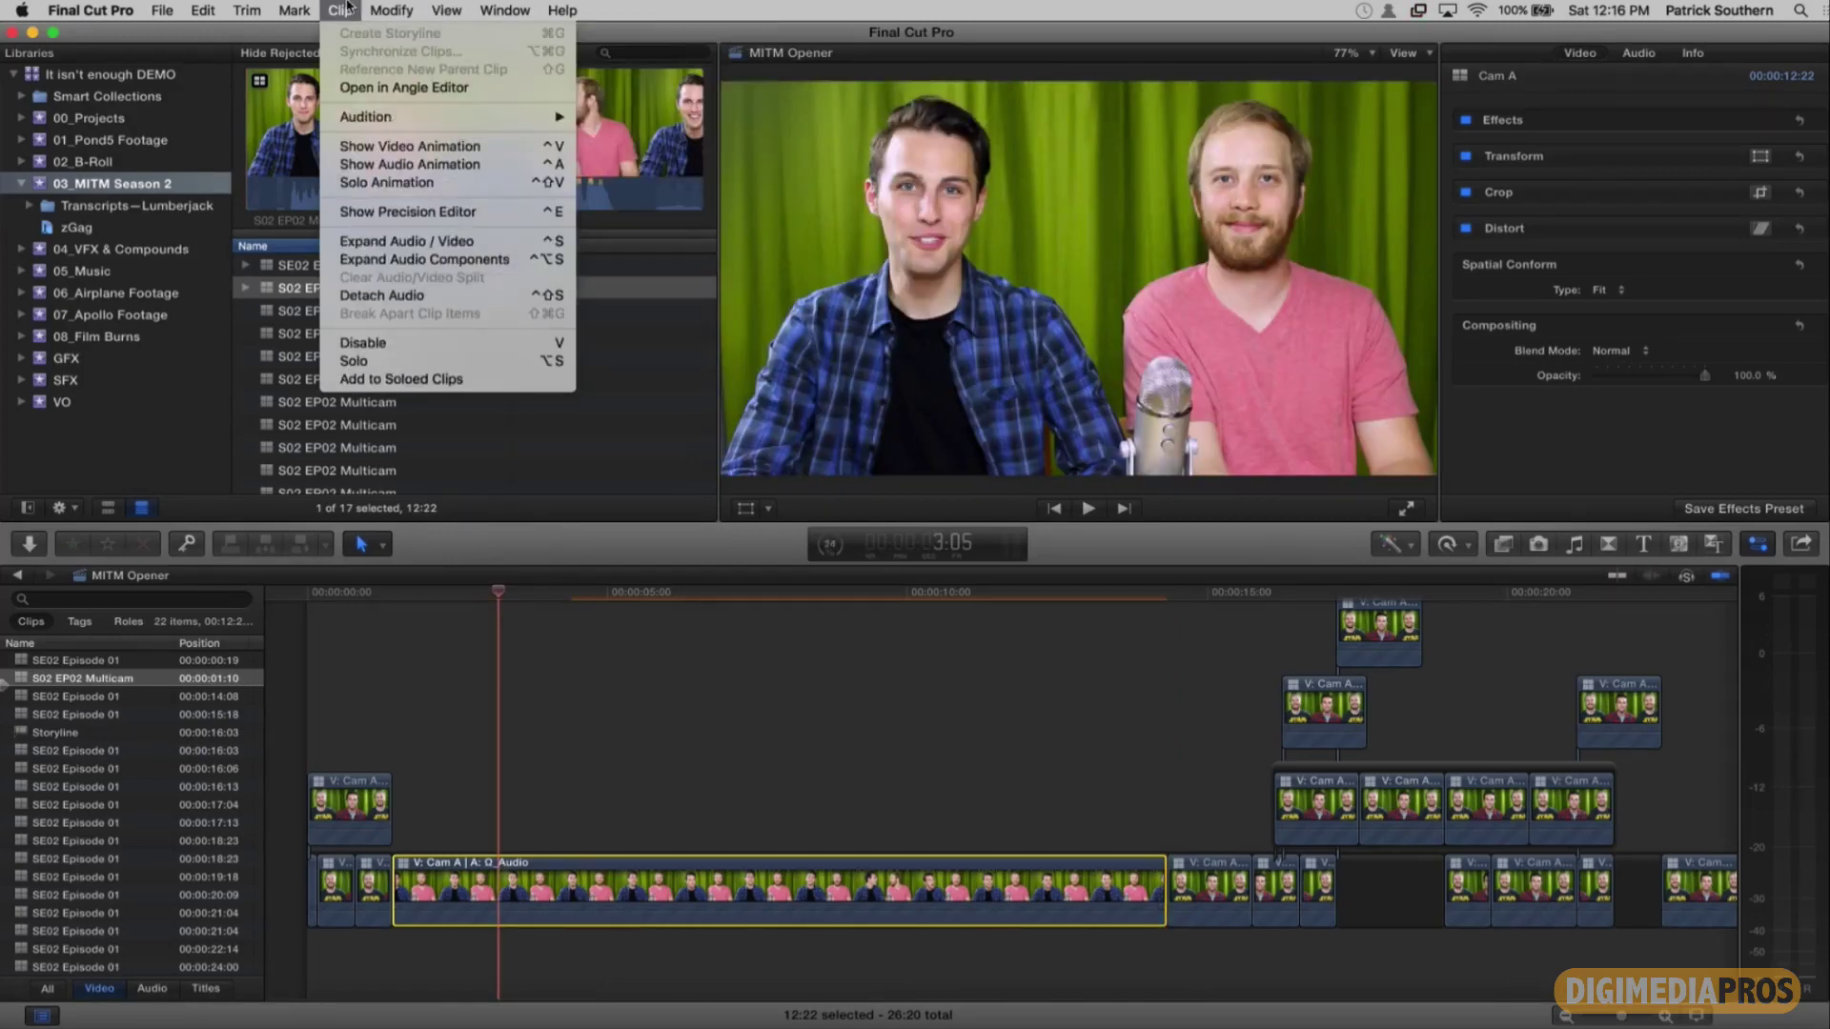
click(407, 264)
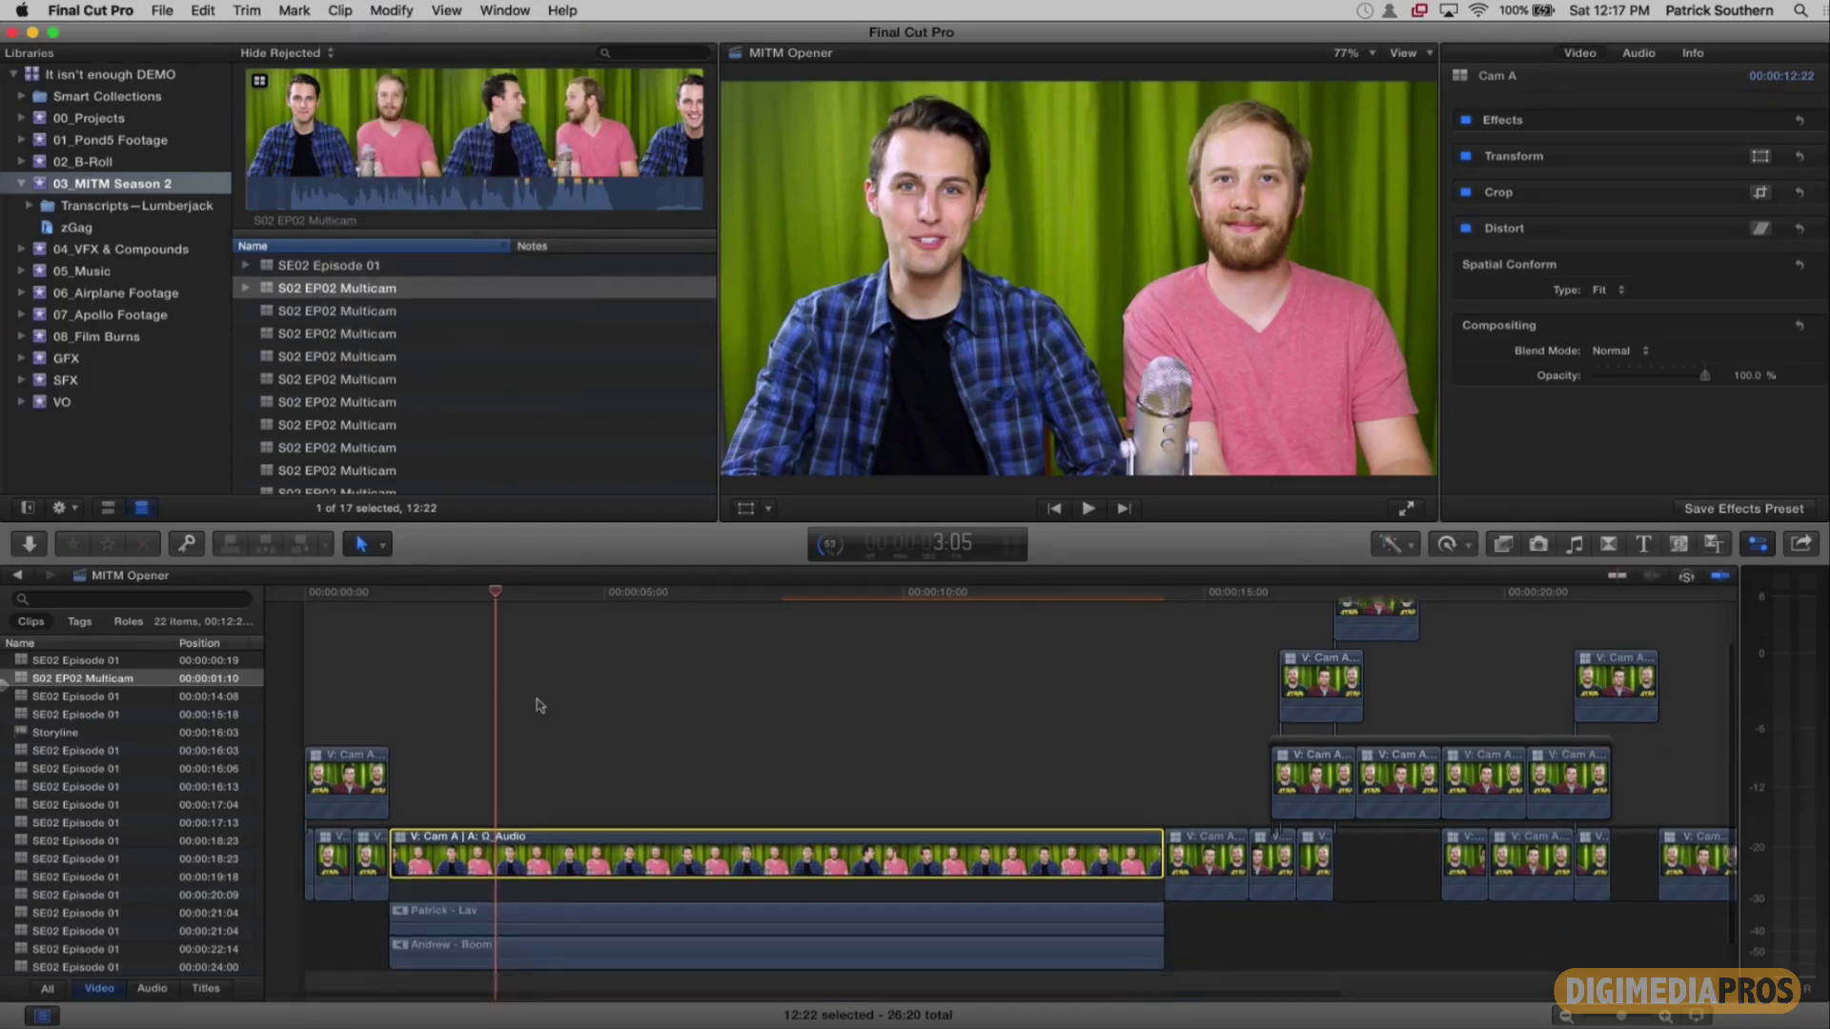
Step: Collapse the audio components of the S02 EP02 Multicam clip in the timeline
scroll(536, 706, down, 5)
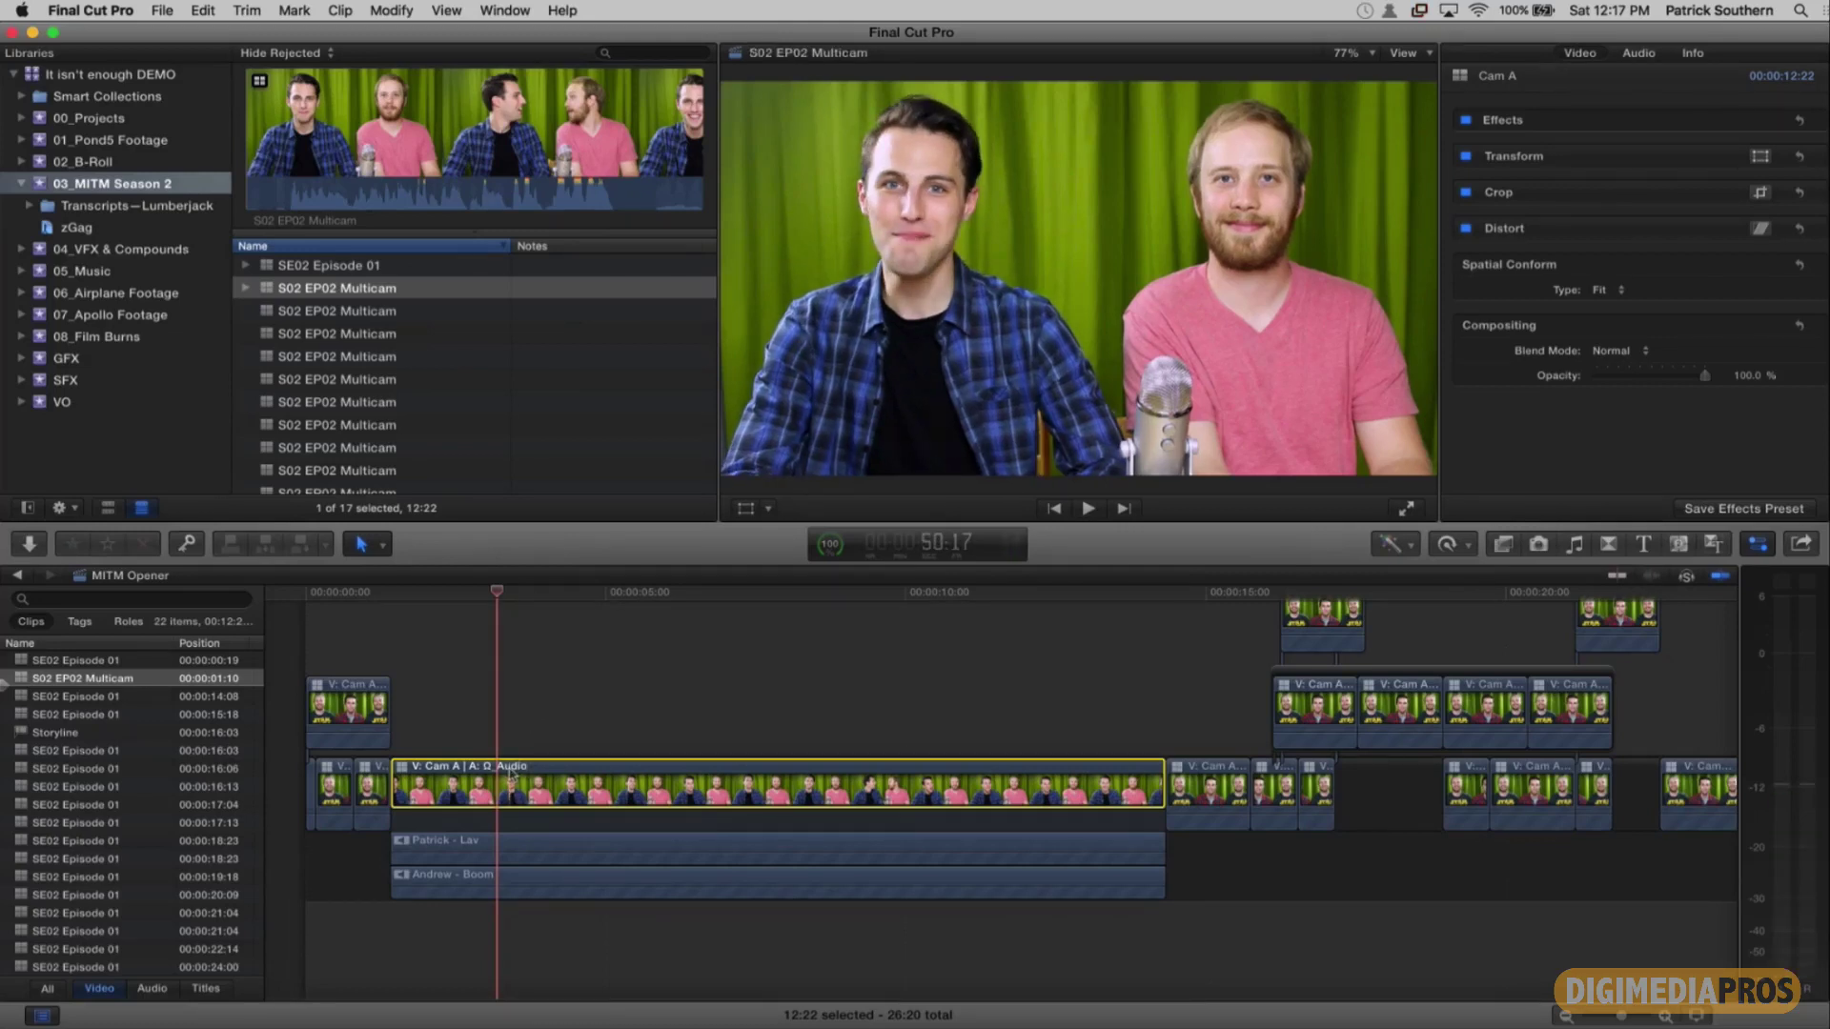
key(ctrl+alt+s)
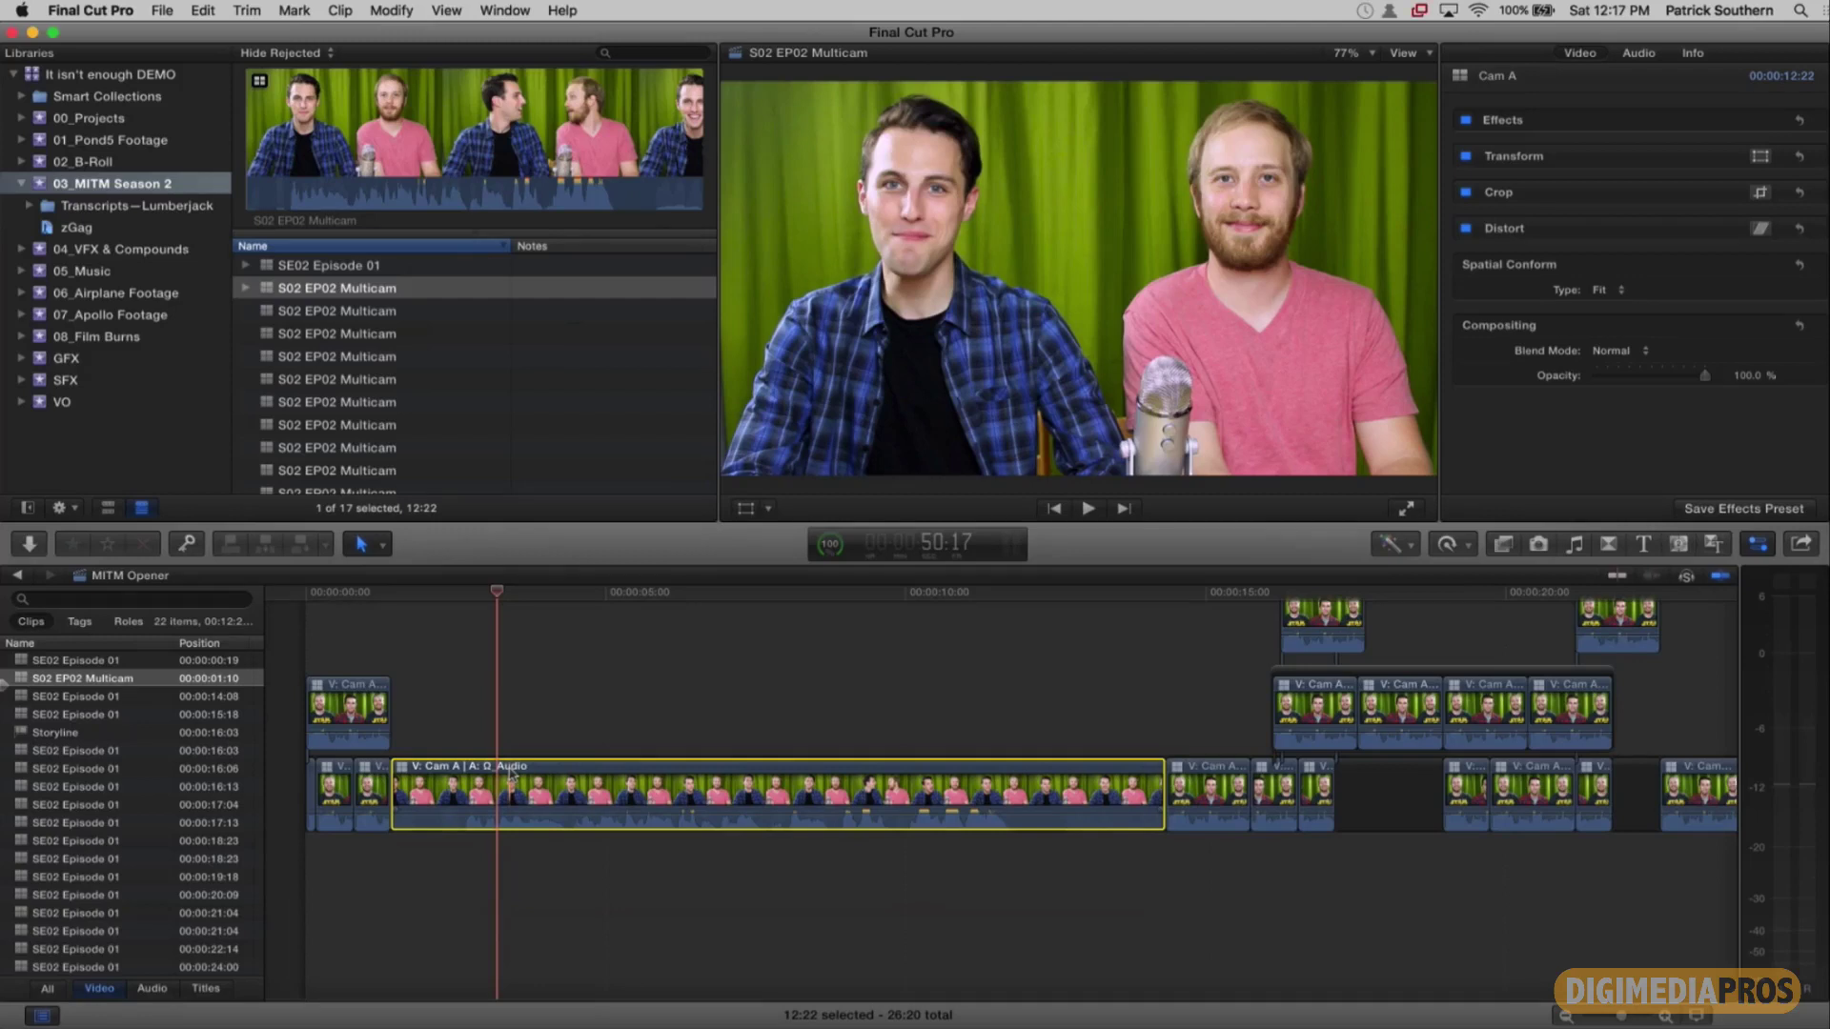
scroll(511, 775, up, 3)
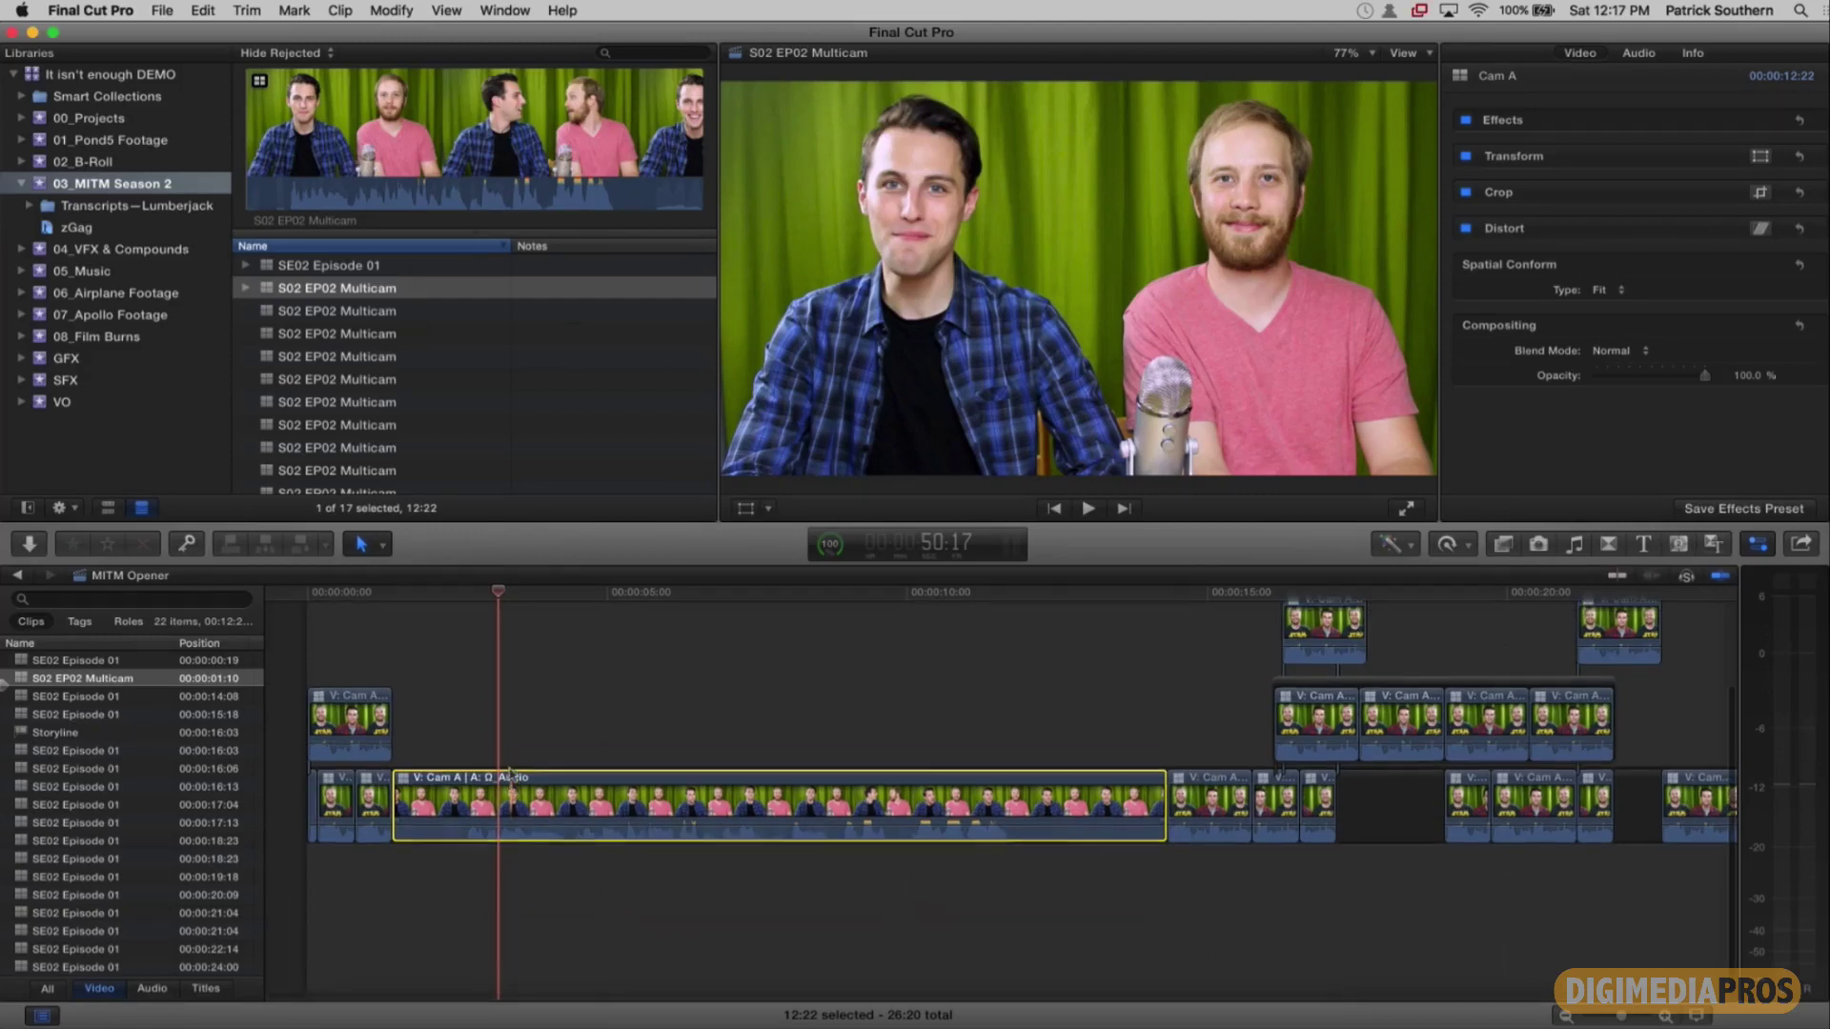
scroll(512, 775, up, 4)
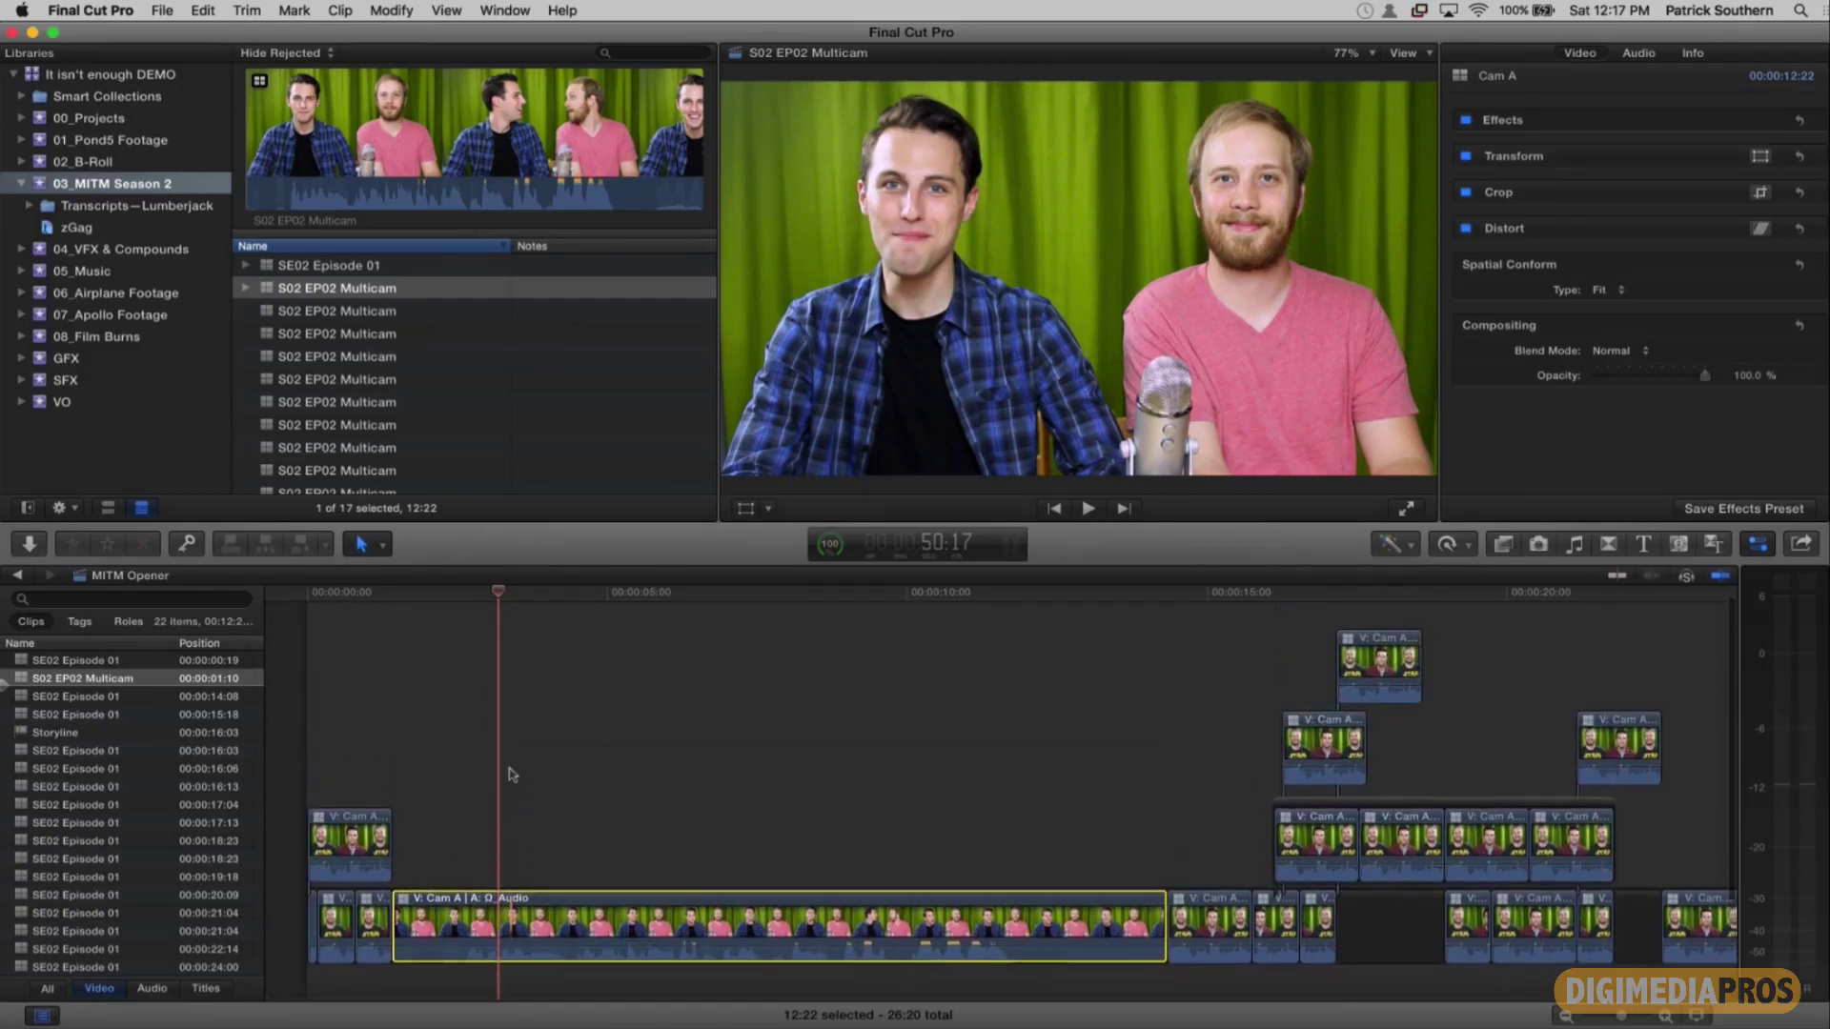